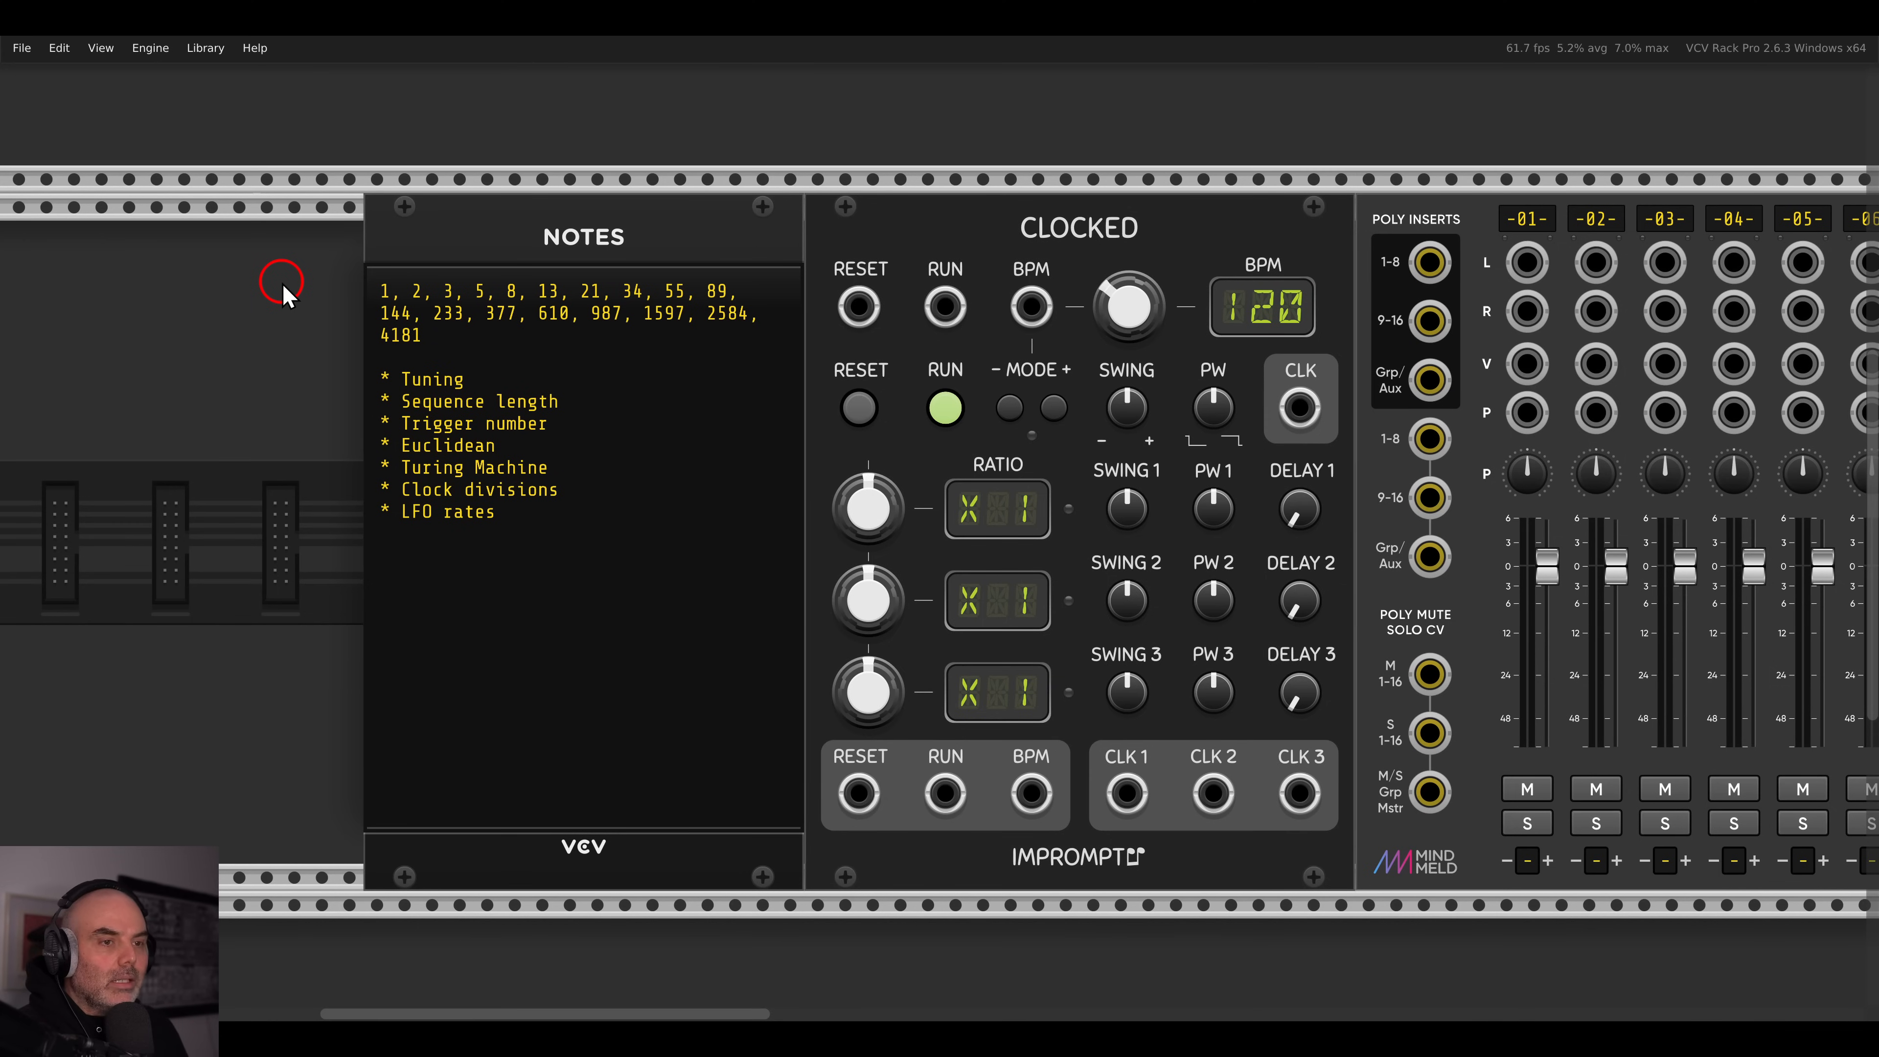
# - Add a Squinktronix Harmony II module to the empty rack row above the CLOCKED module
pyautogui.scroll(-3, 284, 294)
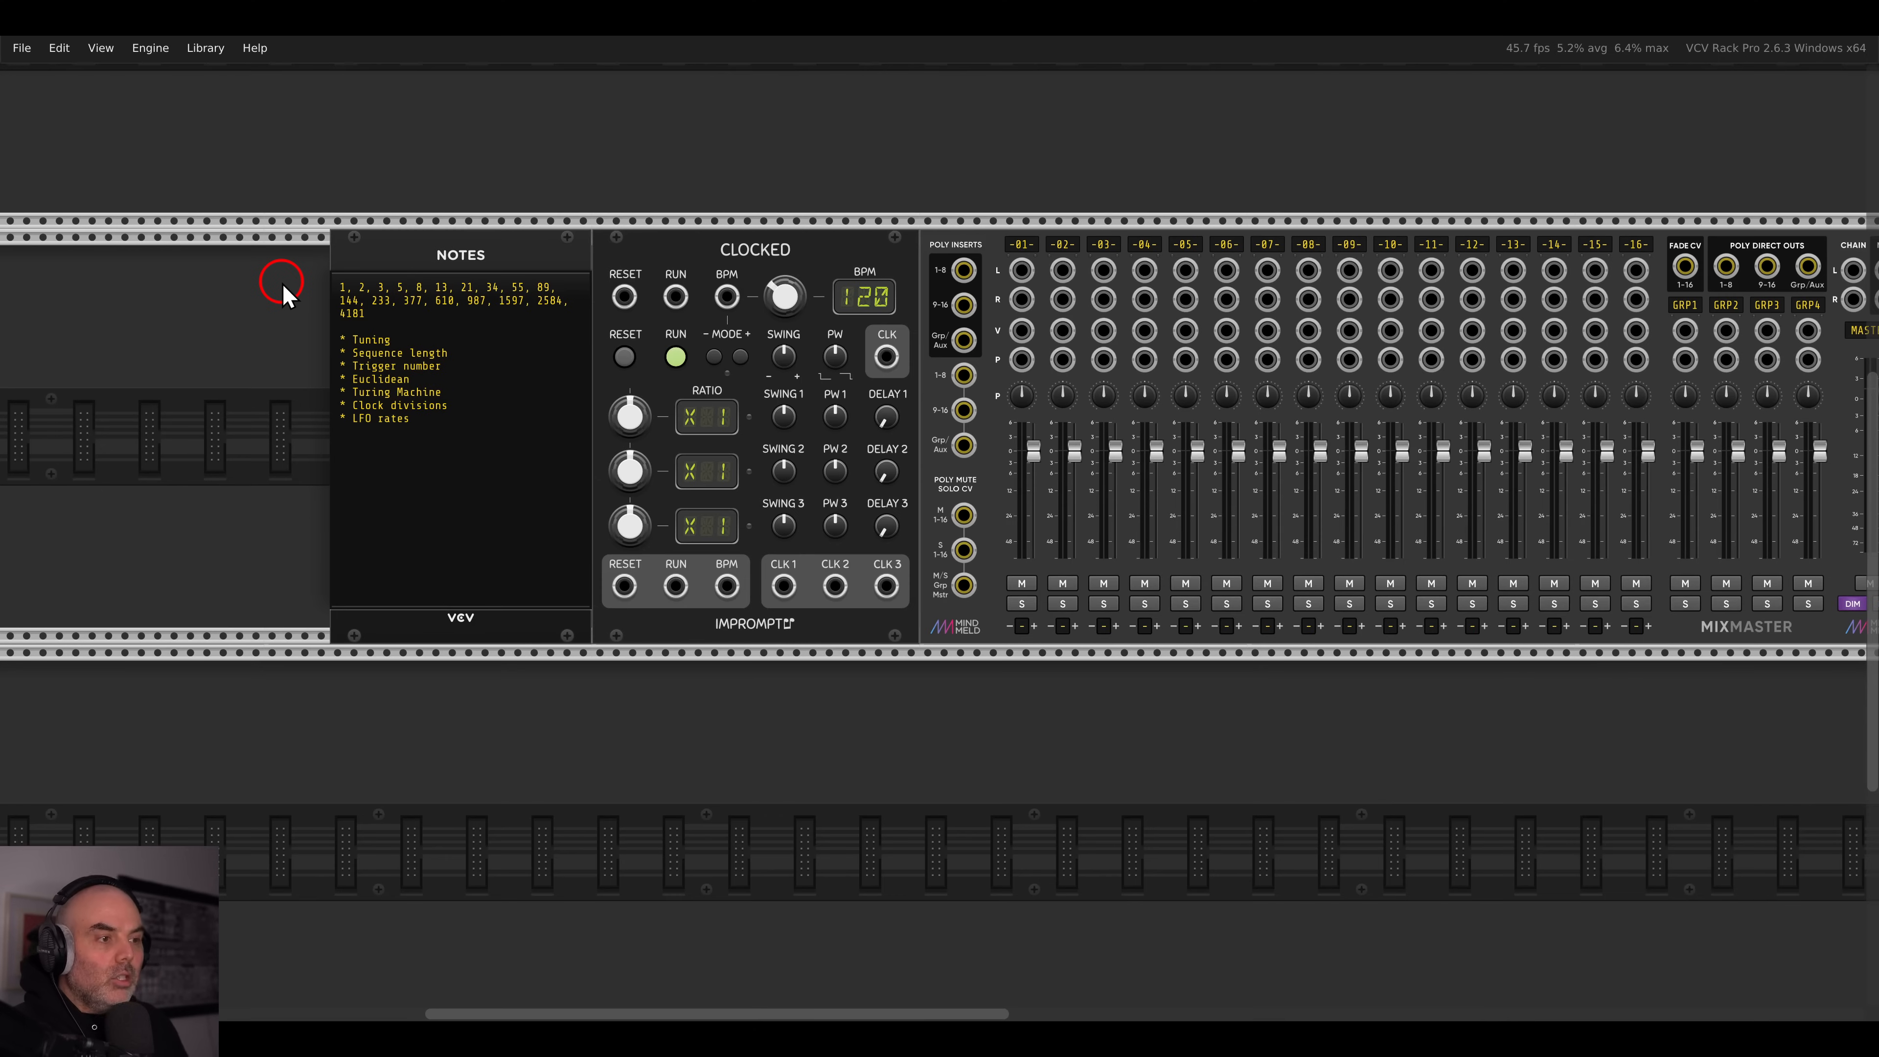
pyautogui.moveTo(662, 230); pyautogui.dragTo(705, 499)
pyautogui.rightClick(831, 354)
pyautogui.write('harmonb')
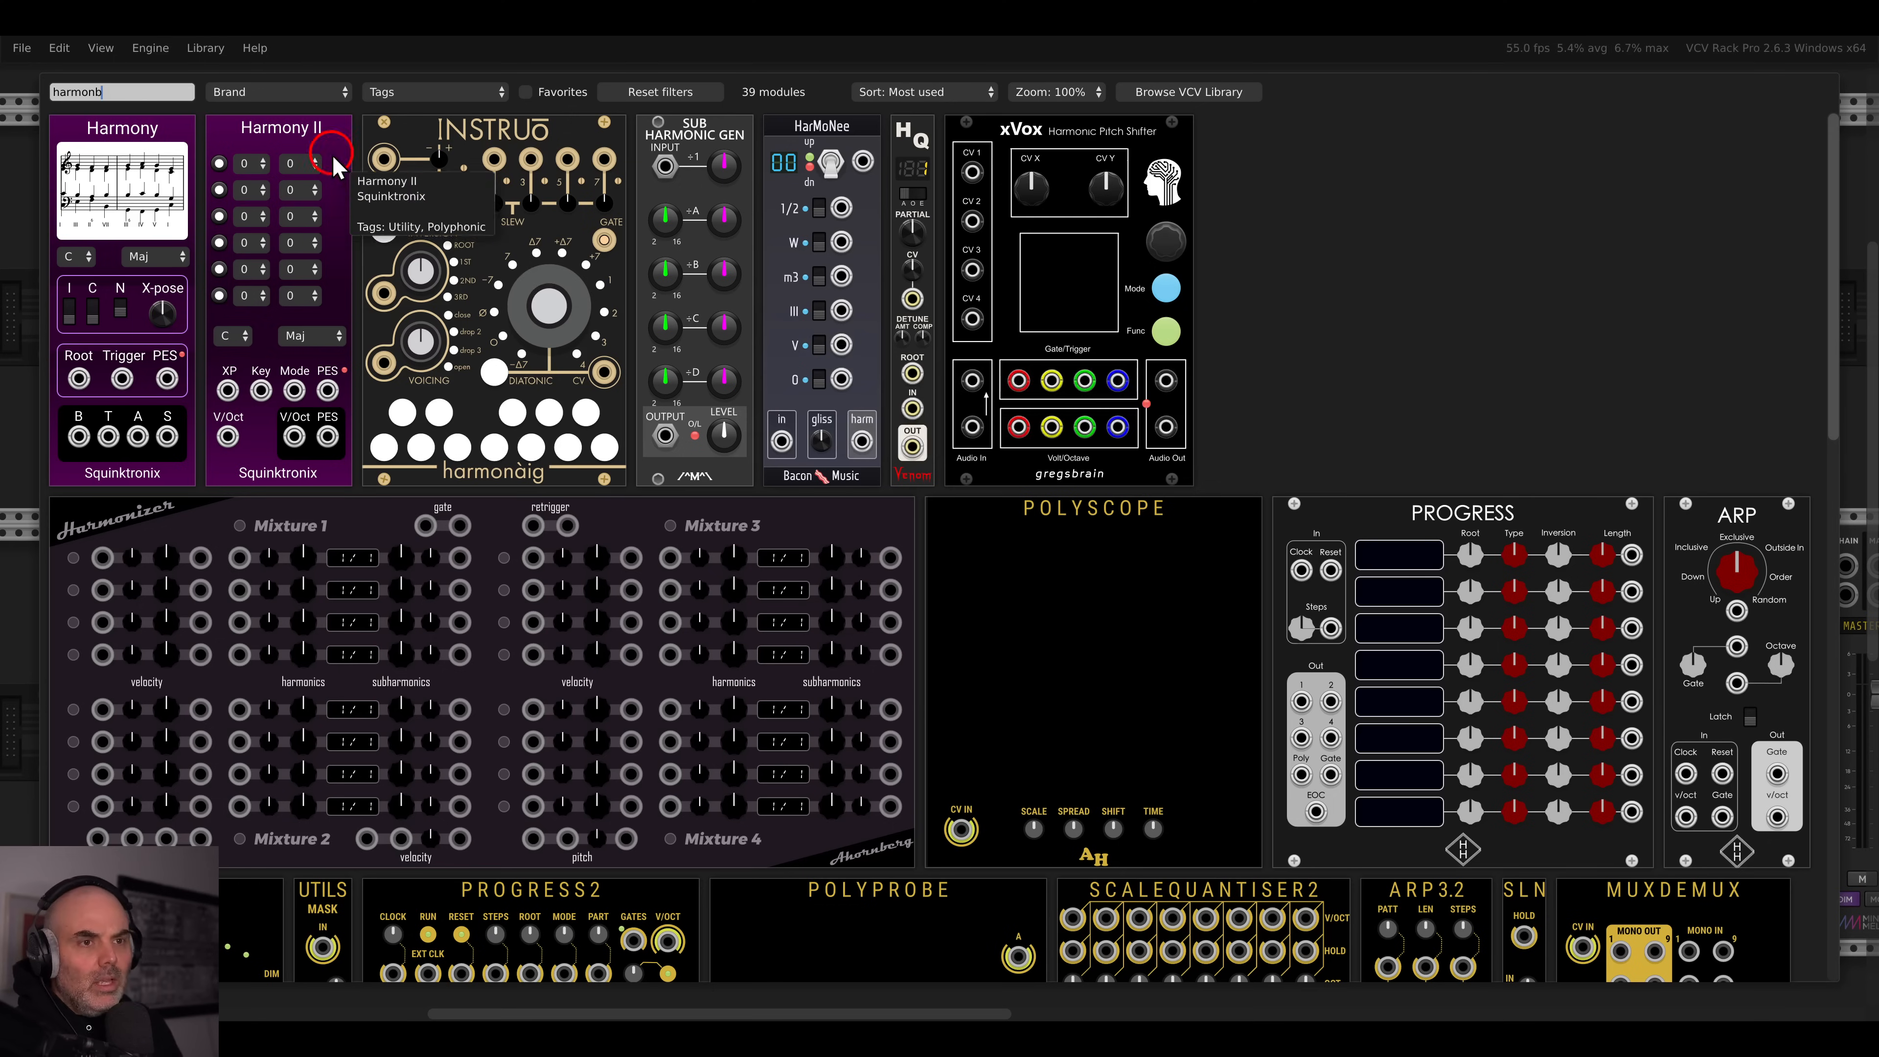
pyautogui.moveTo(328, 154); pyautogui.dragTo(759, 315)
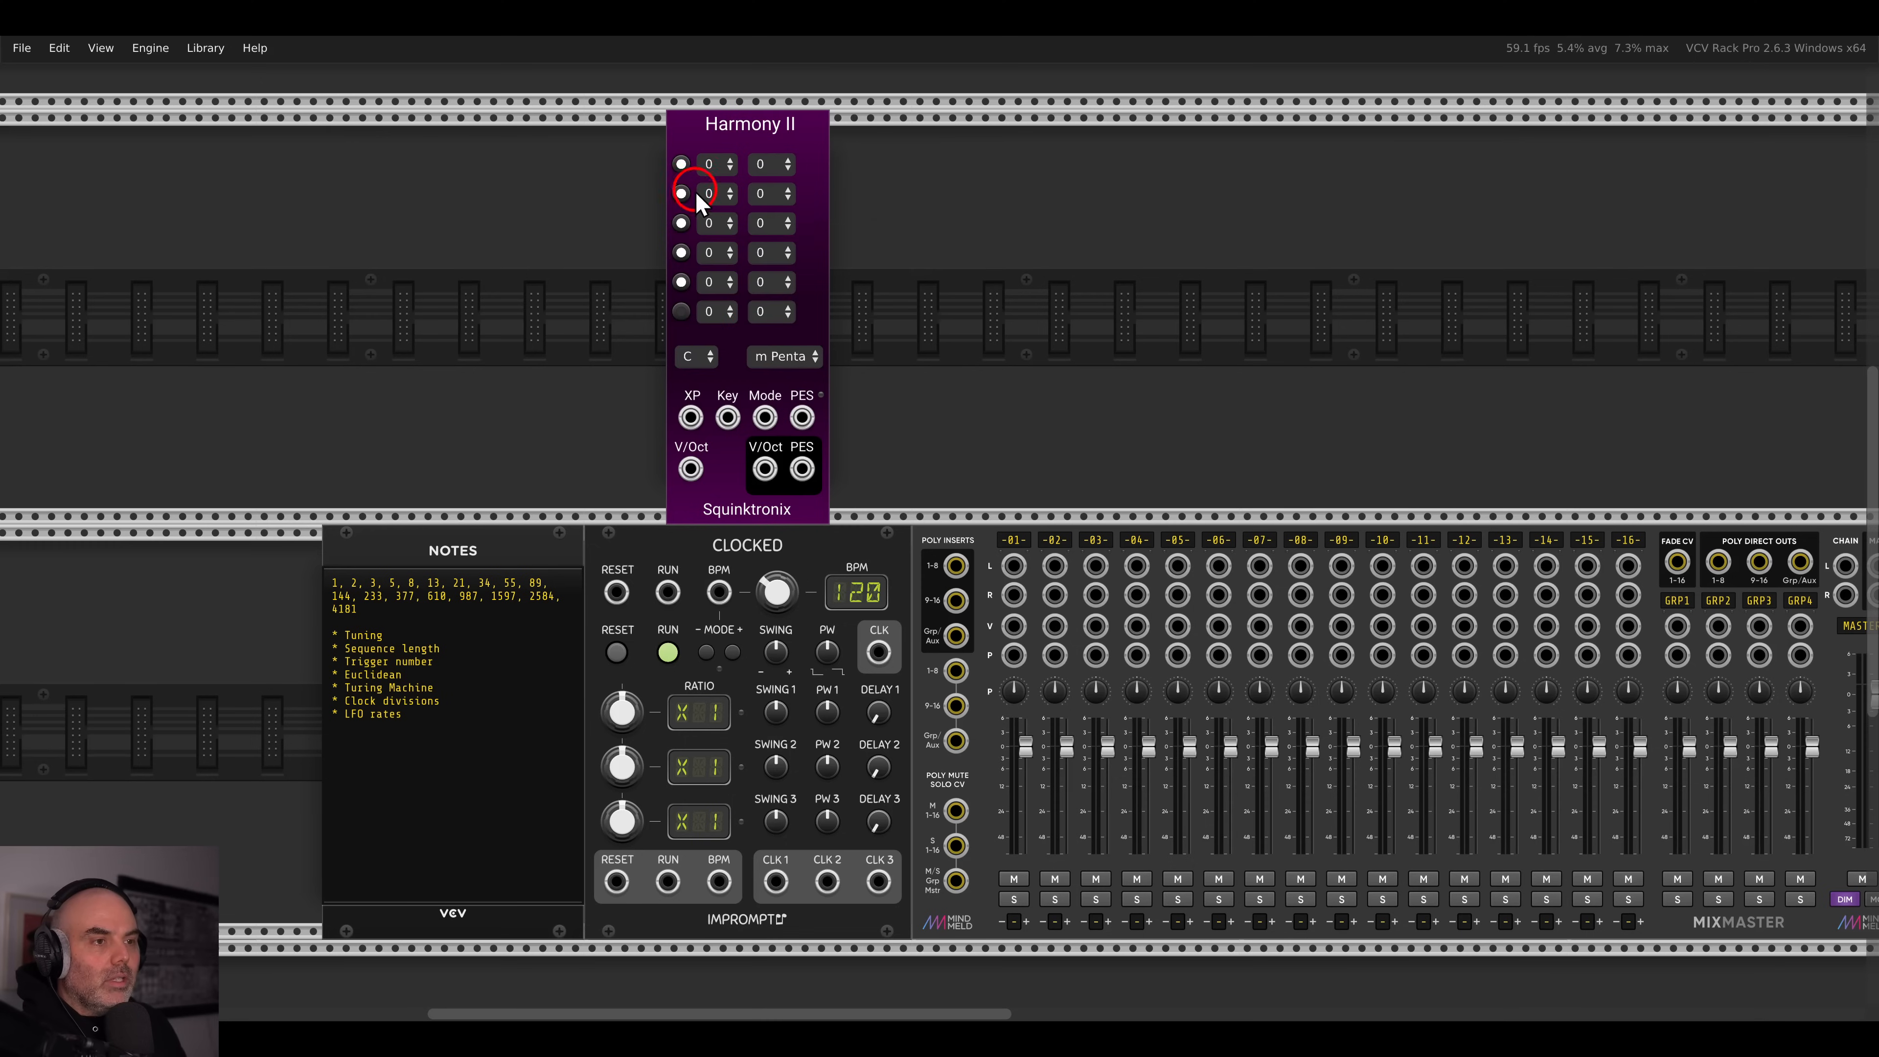
pyautogui.moveTo(640, 141); pyautogui.dragTo(733, 297)
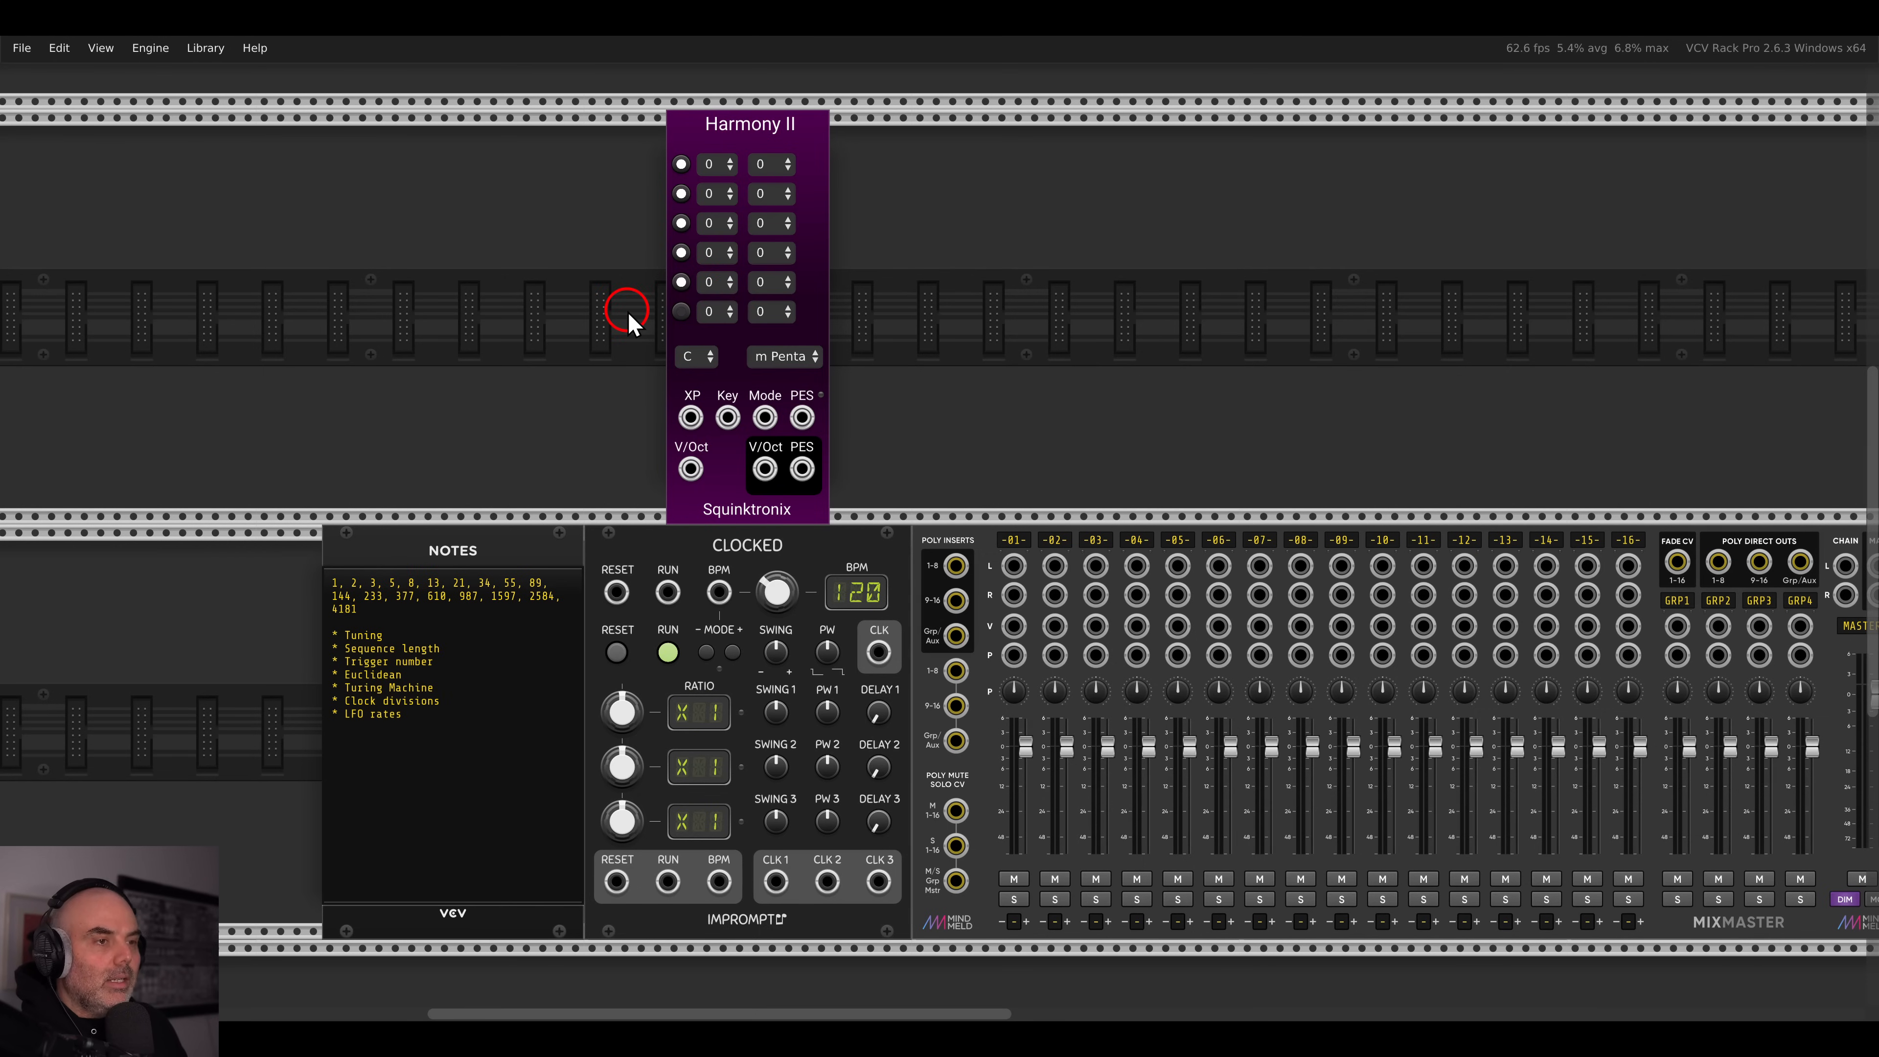
# - Set the transpose degrees of Harmony II's first five voices to +1, +2, +3, +5 and +8
pyautogui.click(765, 165)
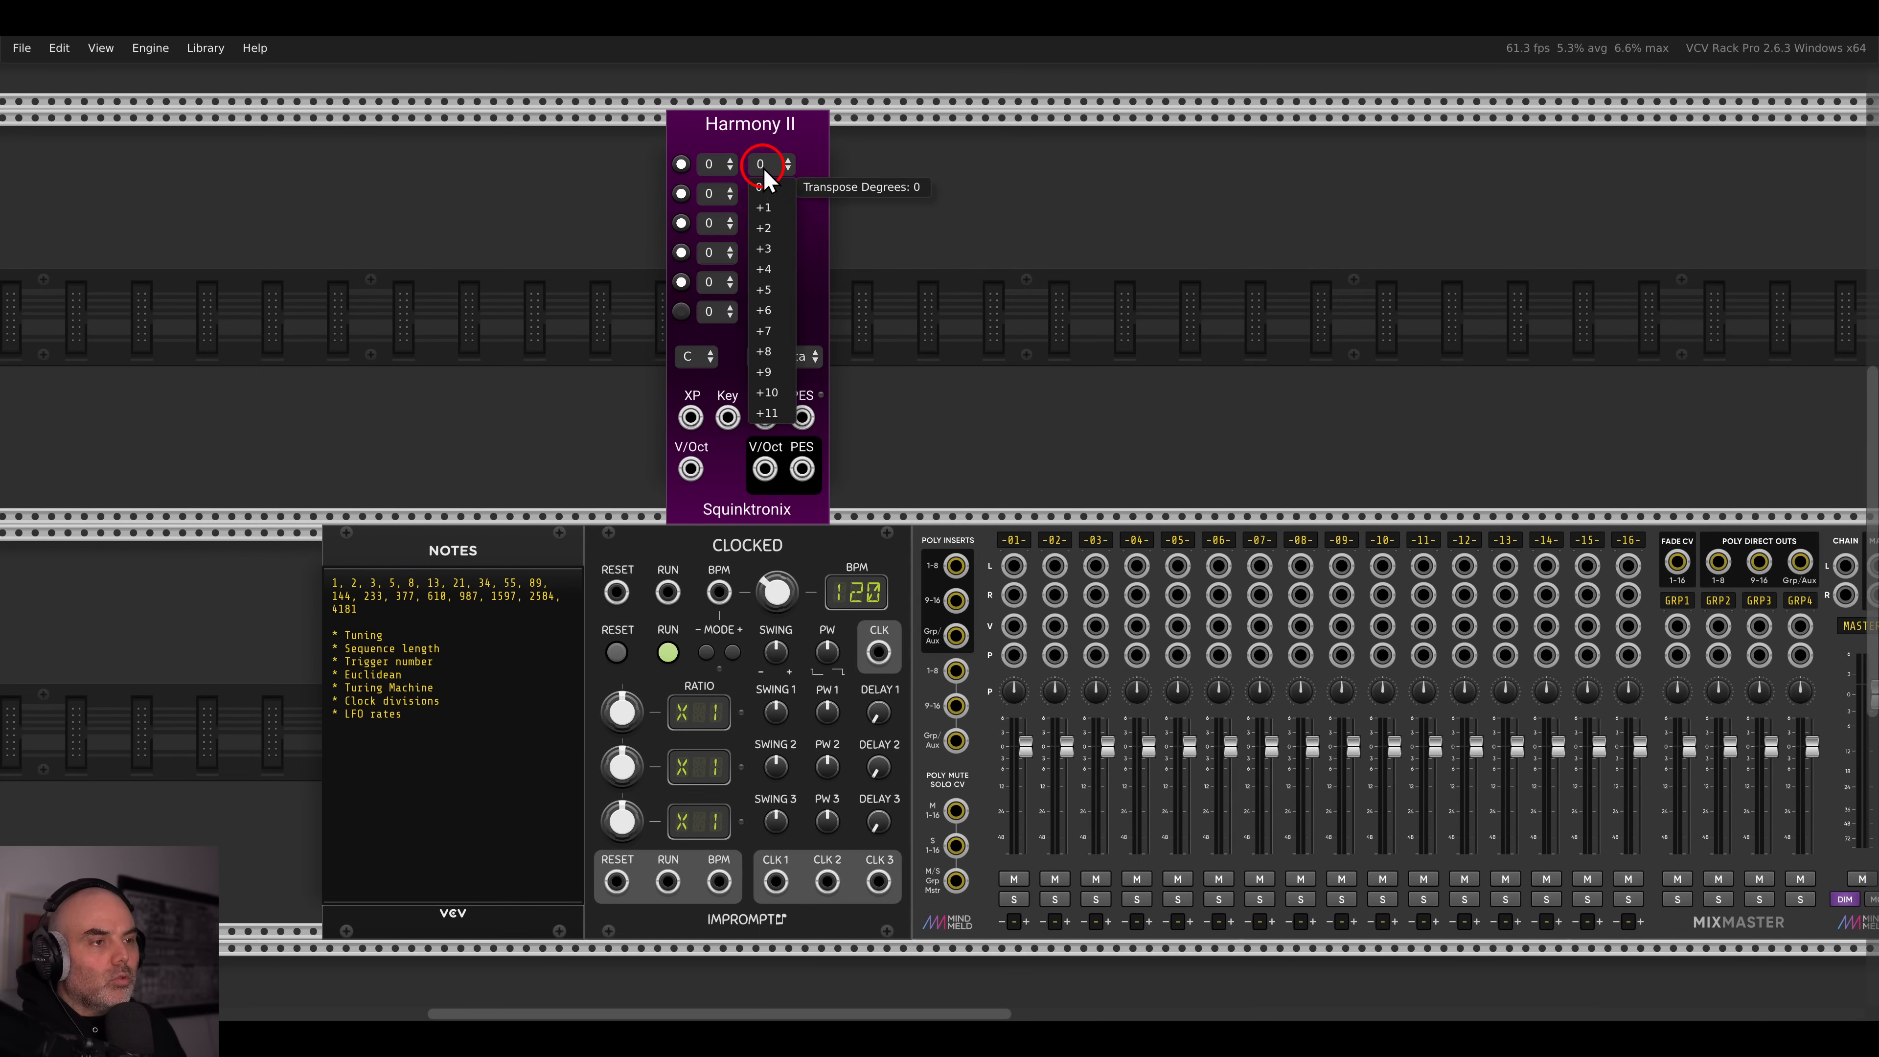
pyautogui.click(765, 200)
pyautogui.click(765, 195)
pyautogui.click(767, 258)
pyautogui.click(764, 227)
pyautogui.click(763, 307)
pyautogui.click(769, 253)
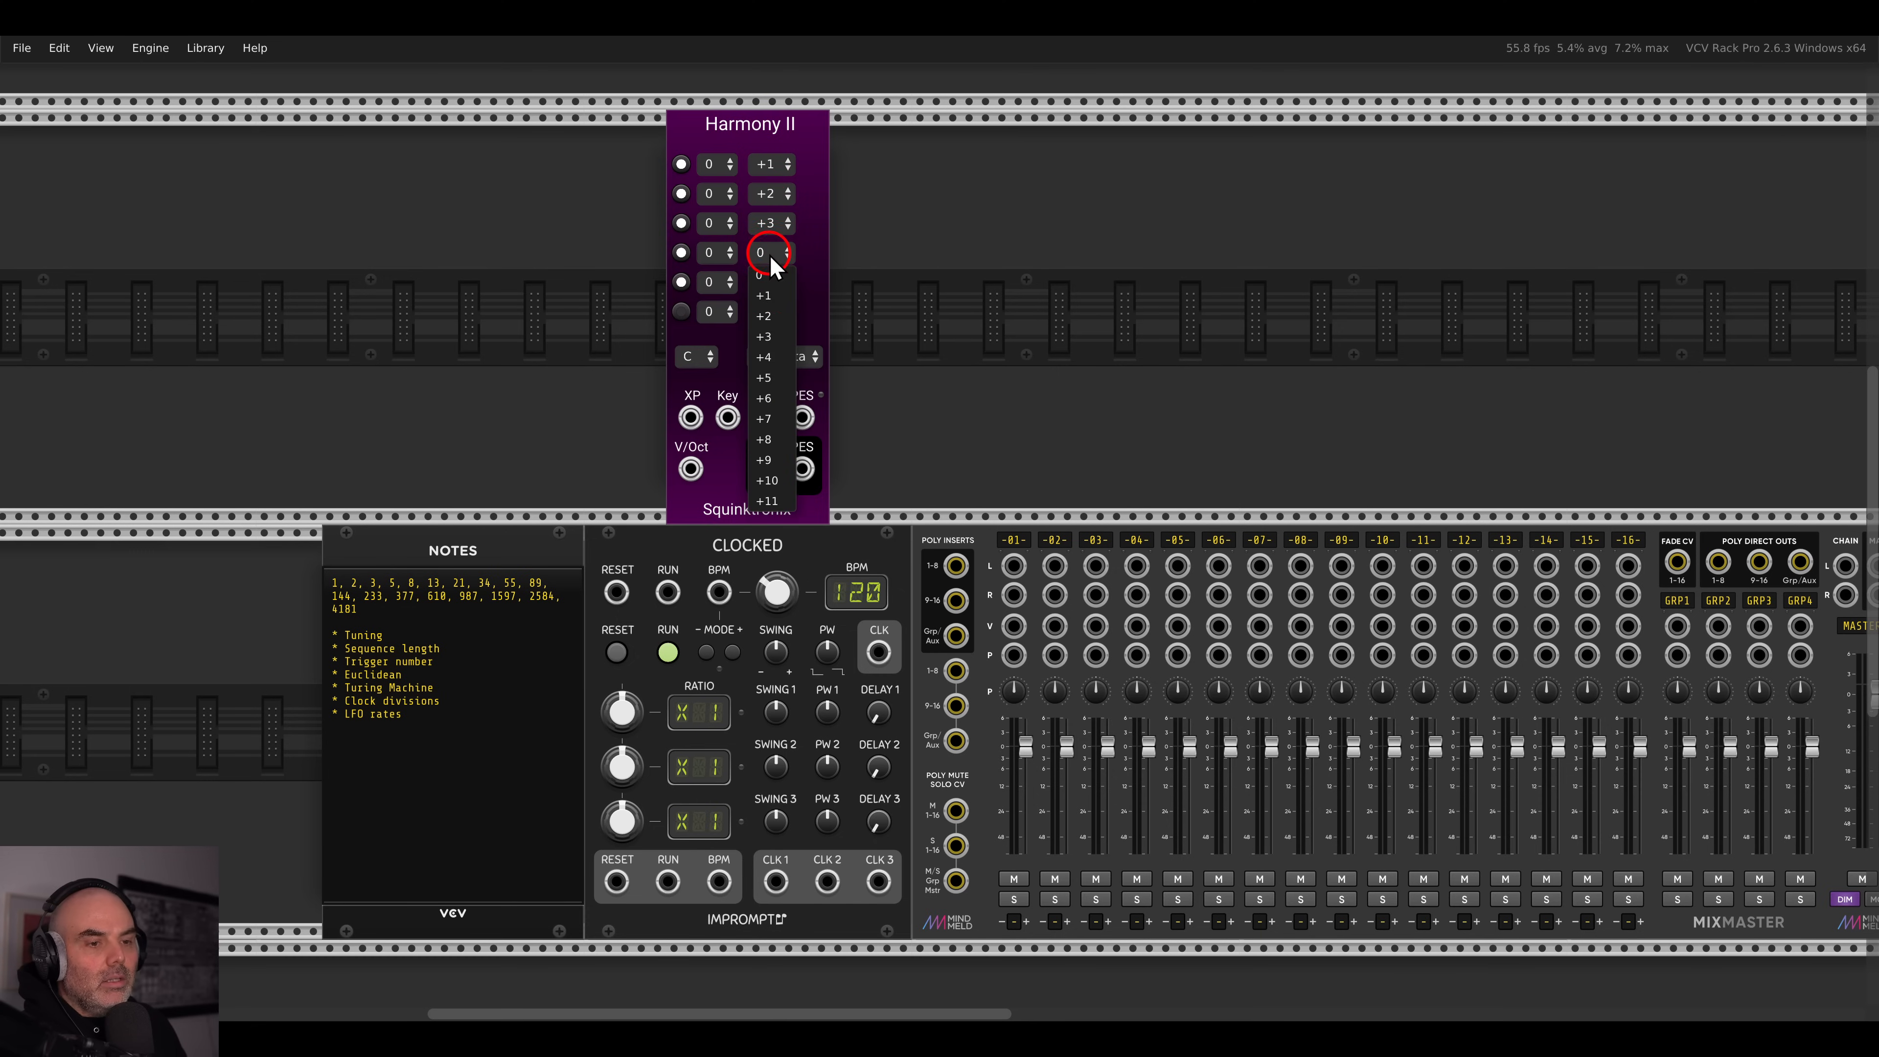
pyautogui.click(769, 379)
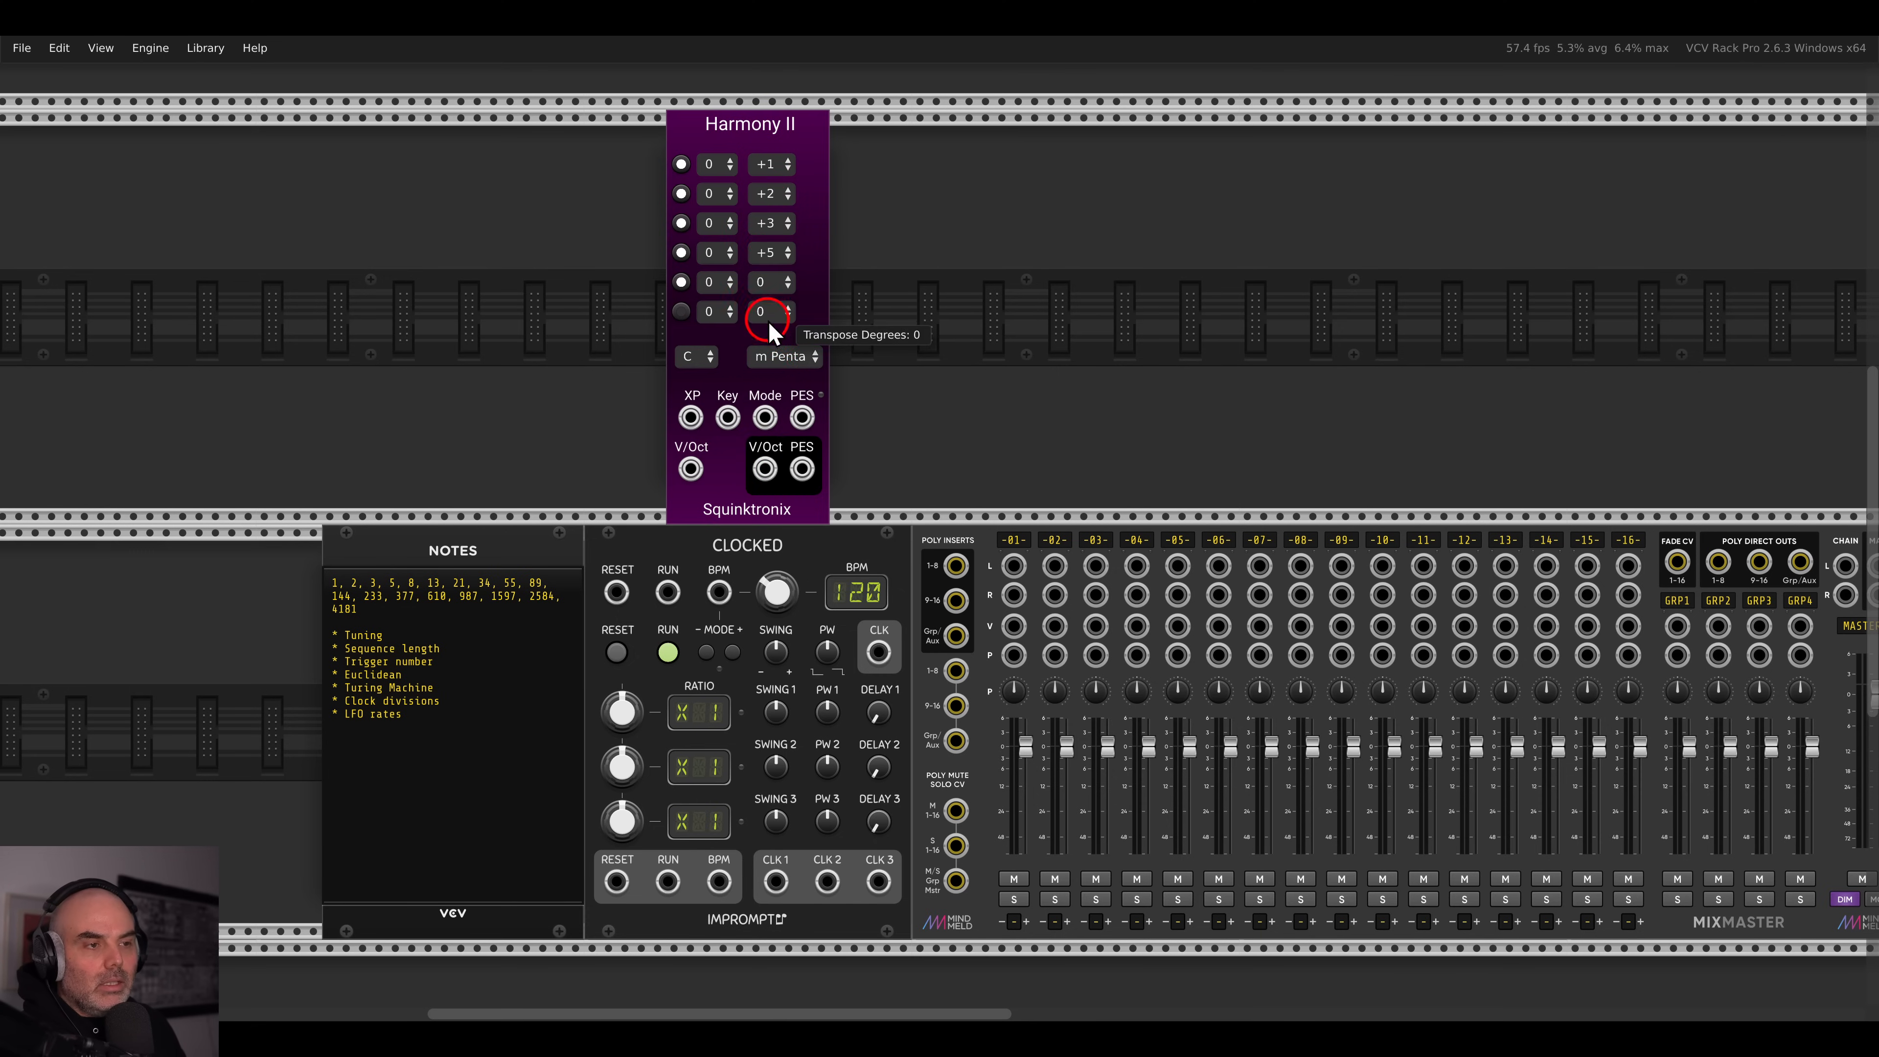
pyautogui.click(770, 282)
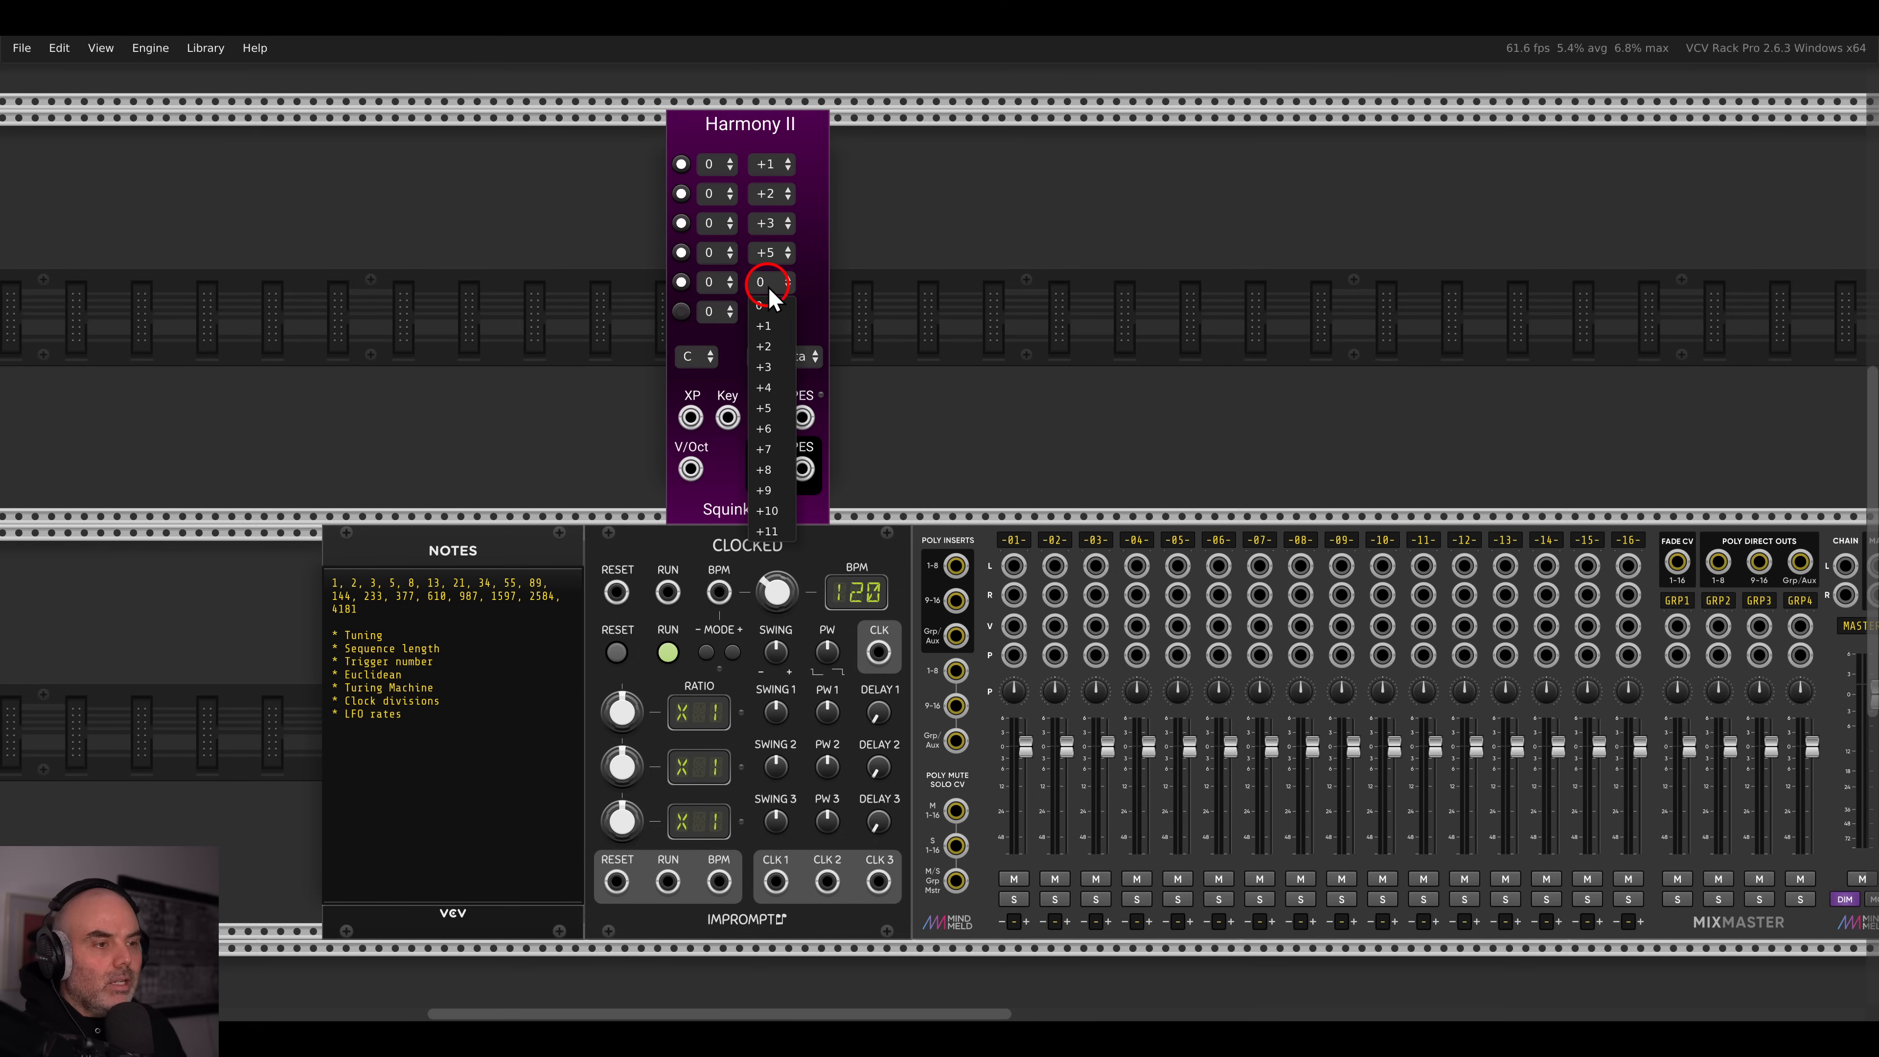
pyautogui.click(769, 469)
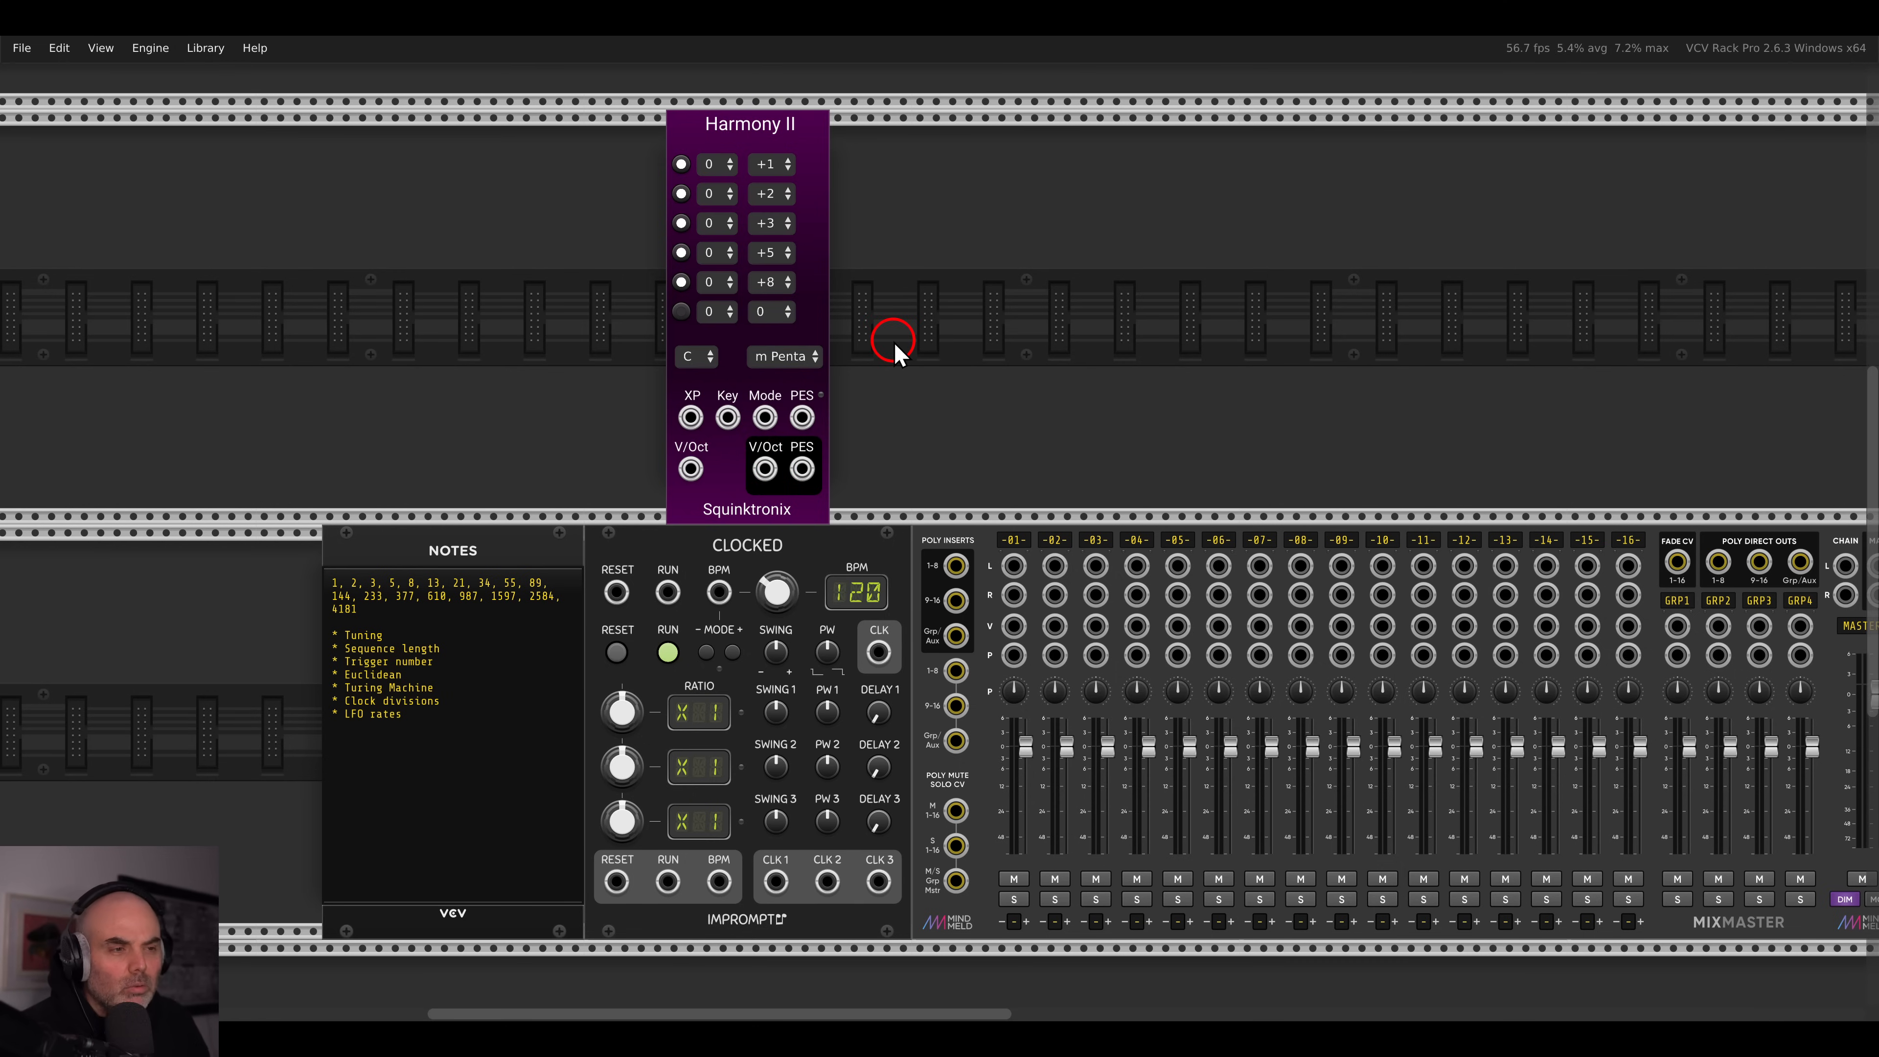
# - Set Harmony II's key signature root to F and look over the available scales
pyautogui.hscroll(-1, 885, 342)
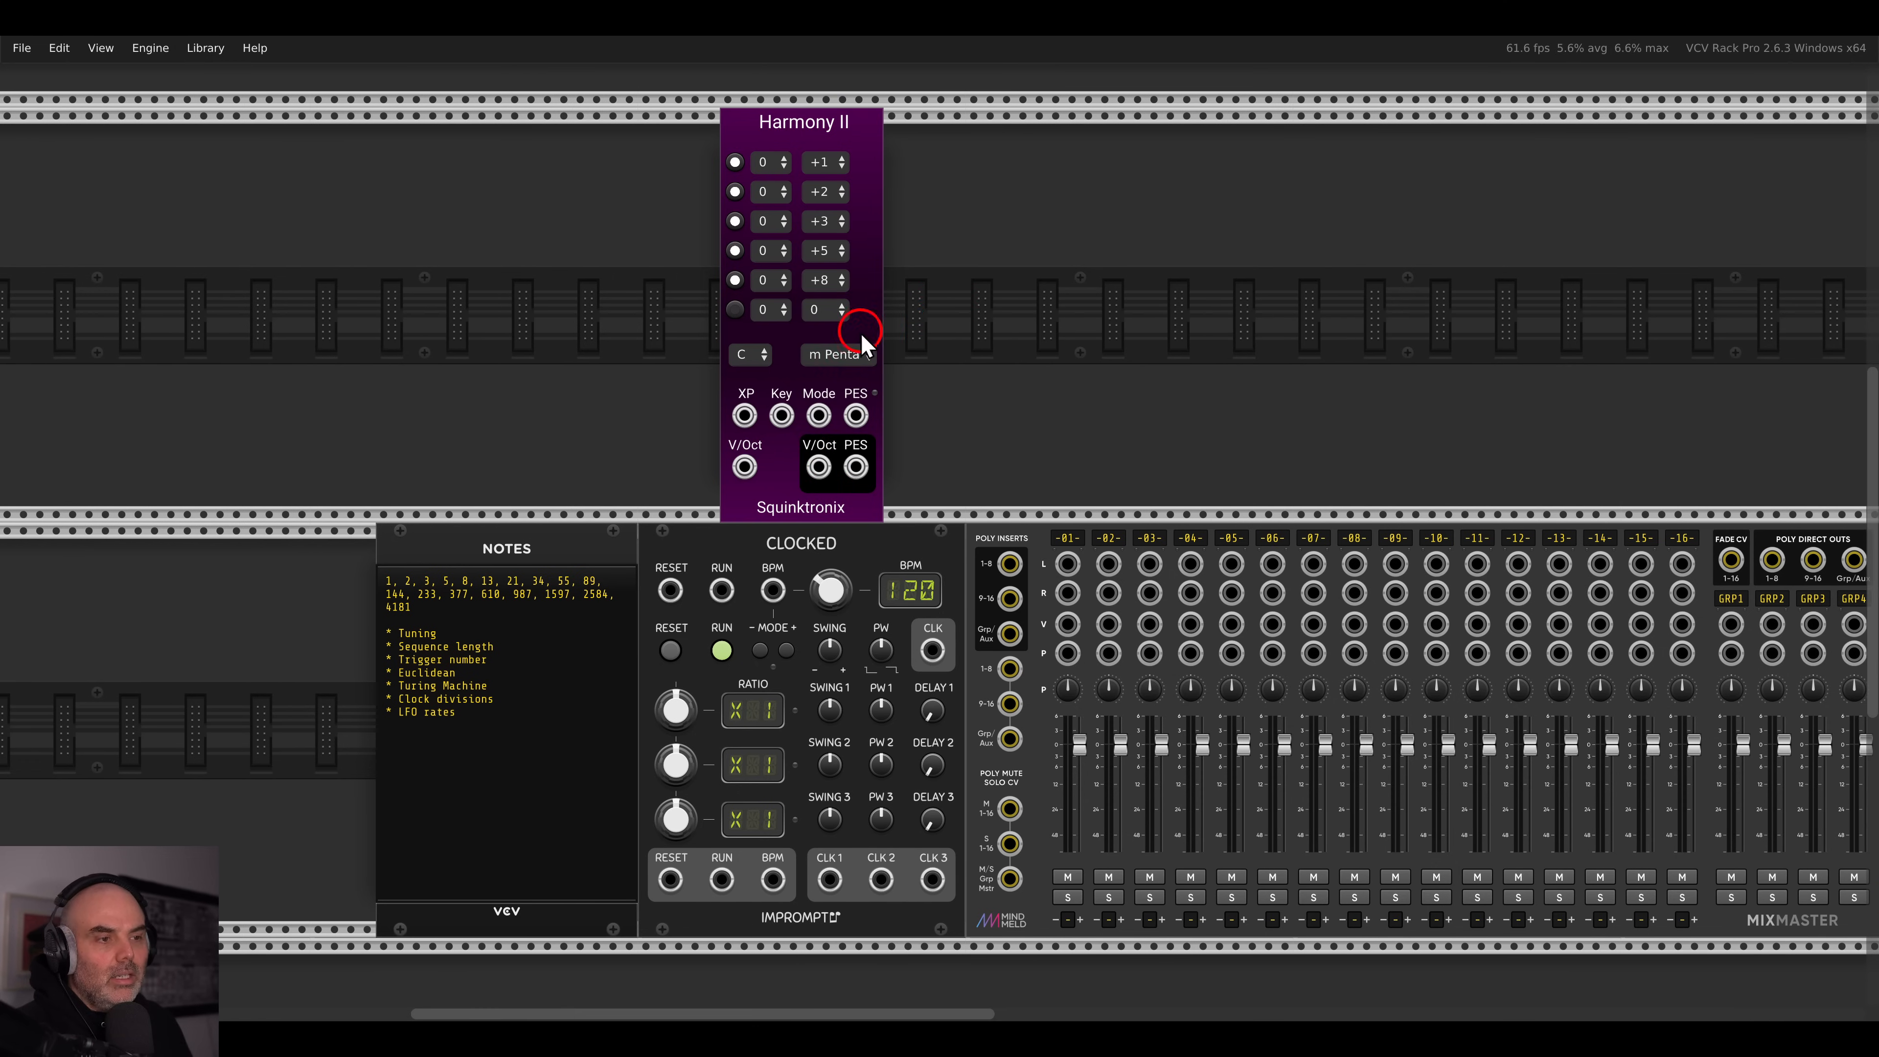
pyautogui.click(740, 355)
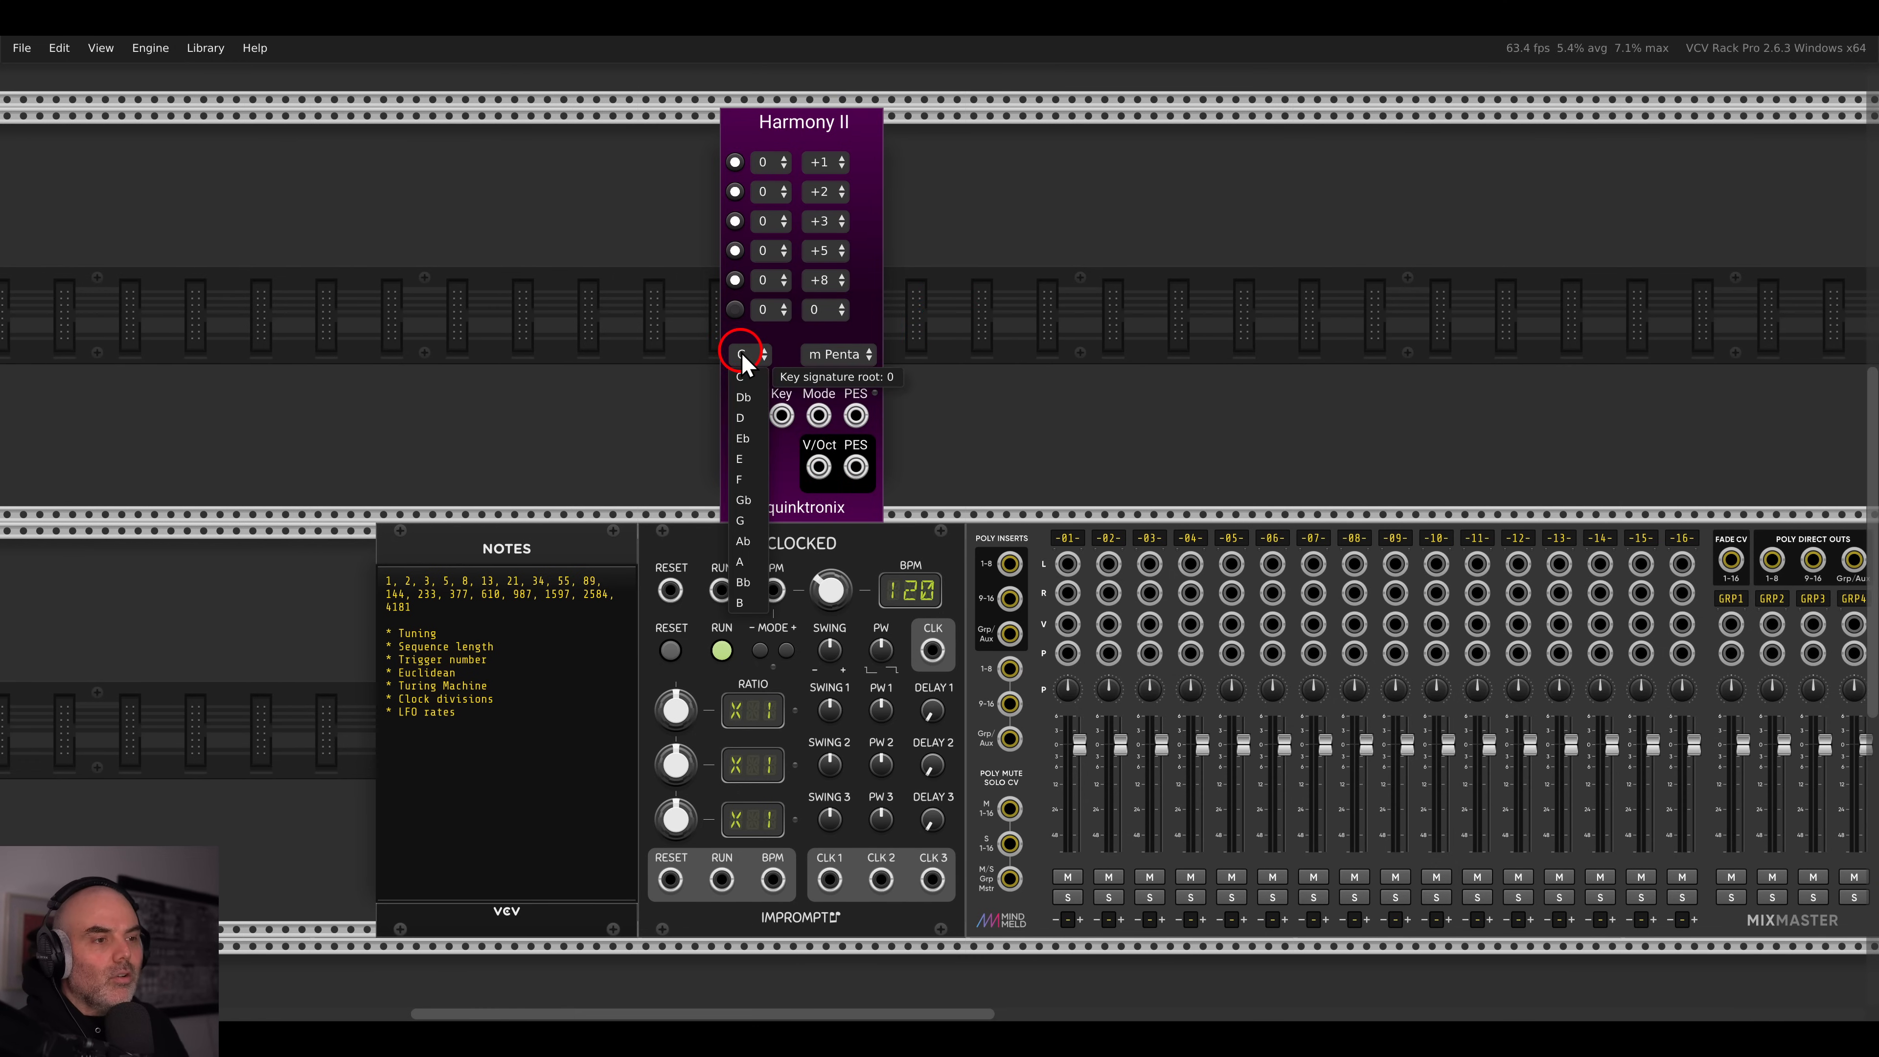
pyautogui.click(745, 480)
pyautogui.click(841, 357)
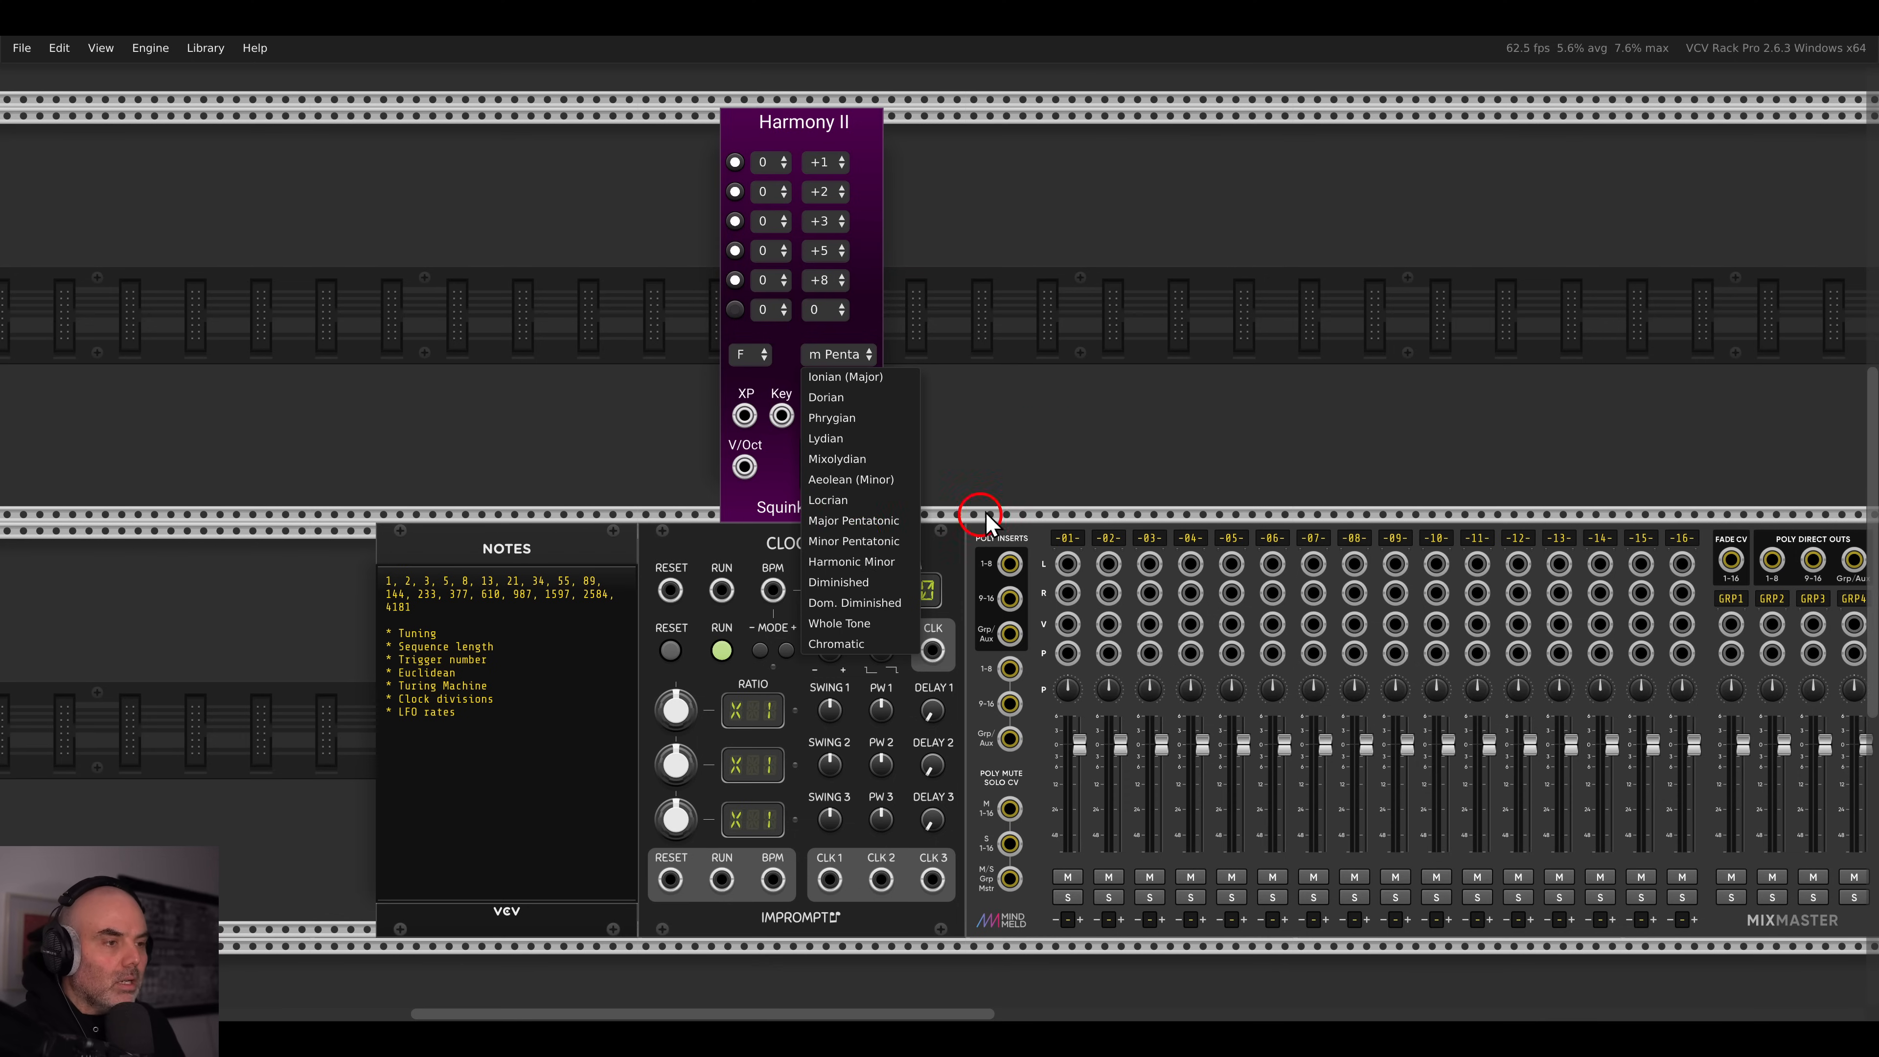
pyautogui.click(1058, 426)
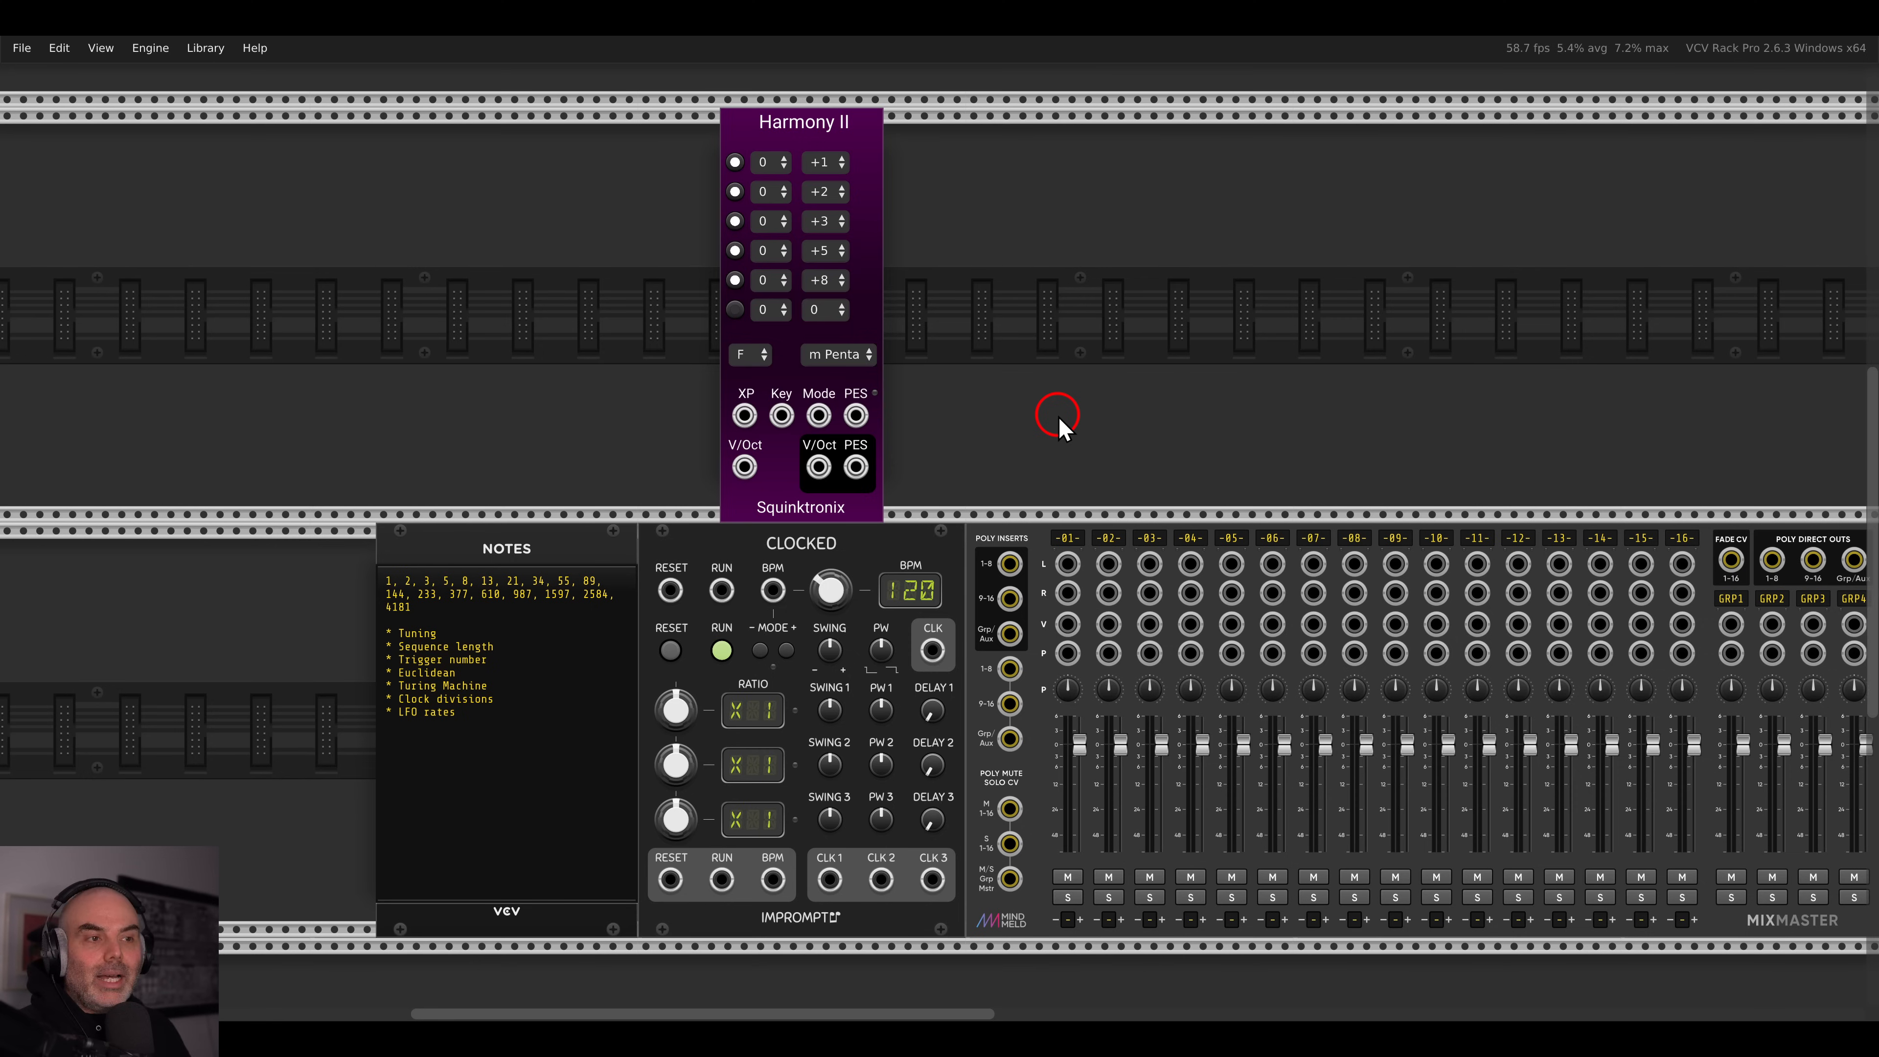
# - Add a Venom VCO Unit beside Harmony II and patch Harmony II's V/Oct output to the oscillator's V/Oct input
pyautogui.moveTo(1018, 379); pyautogui.dragTo(1112, 451)
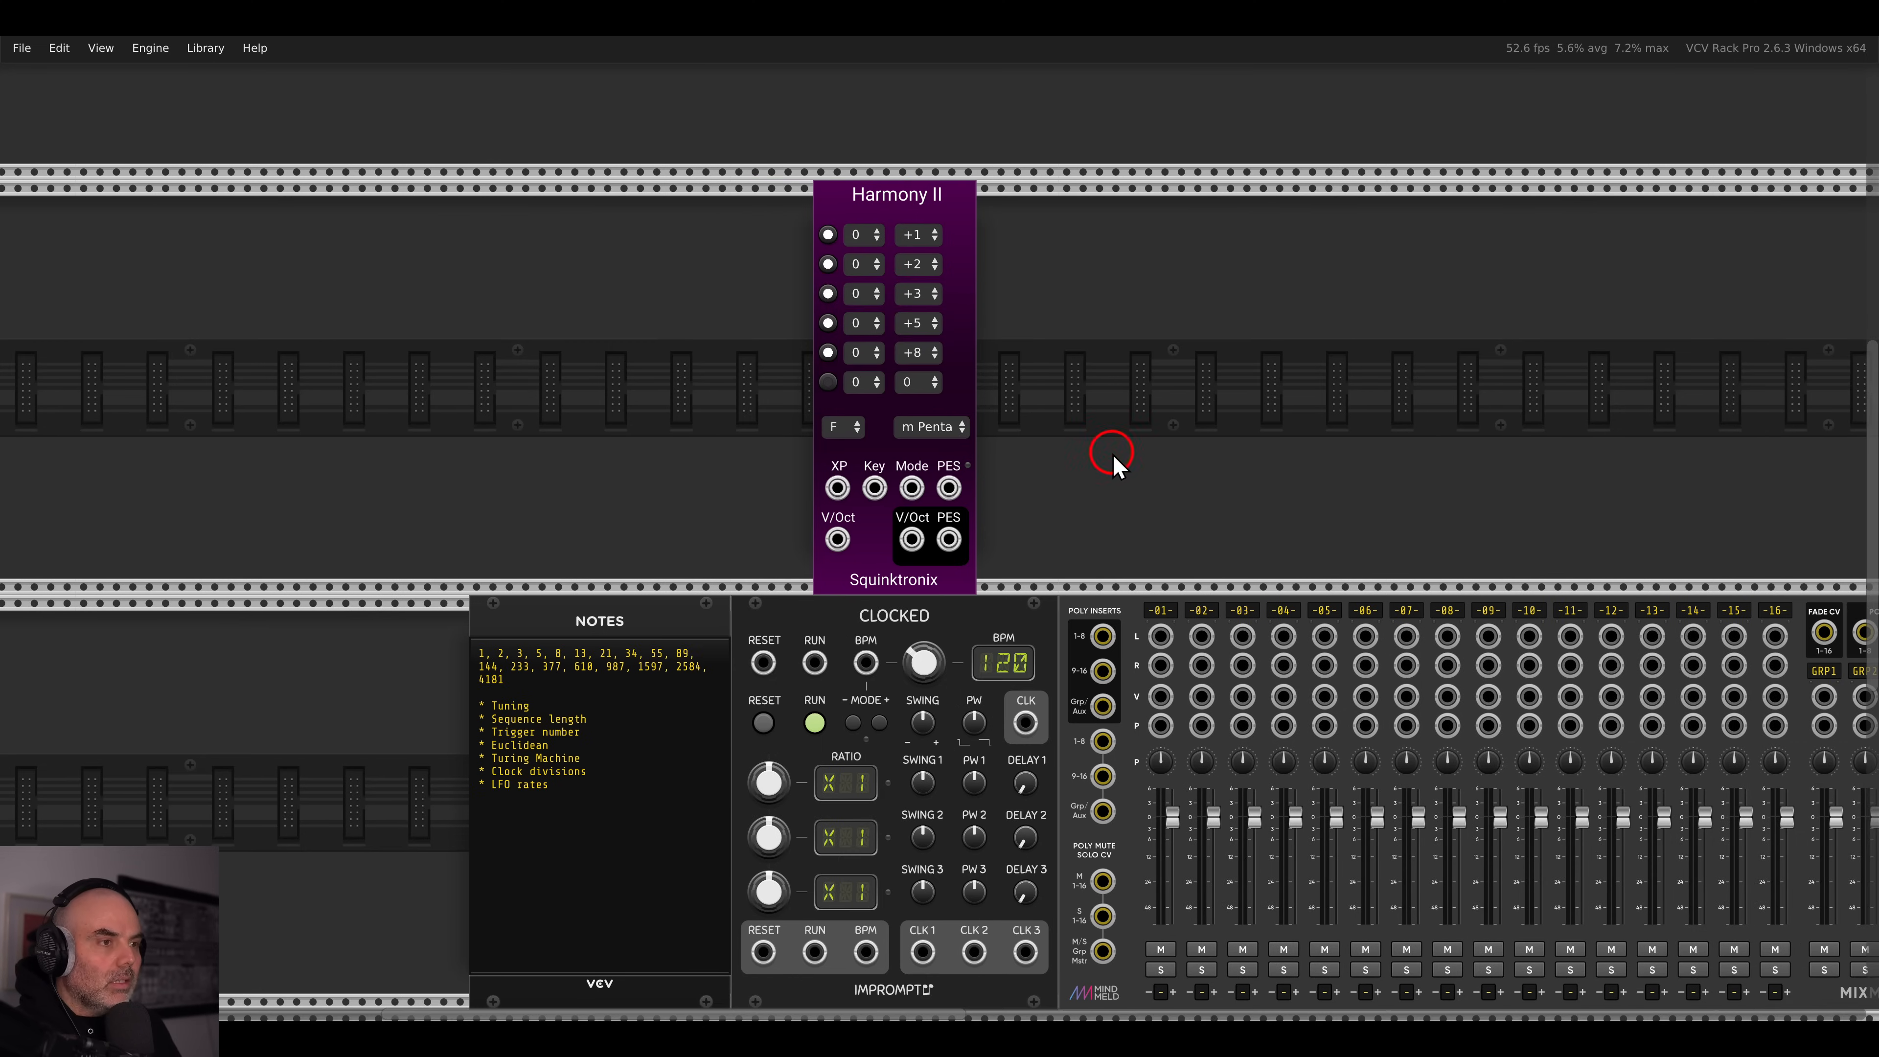
pyautogui.scroll(2, 981, 413)
pyautogui.scroll(-3, 1025, 374)
pyautogui.rightClick(1154, 370)
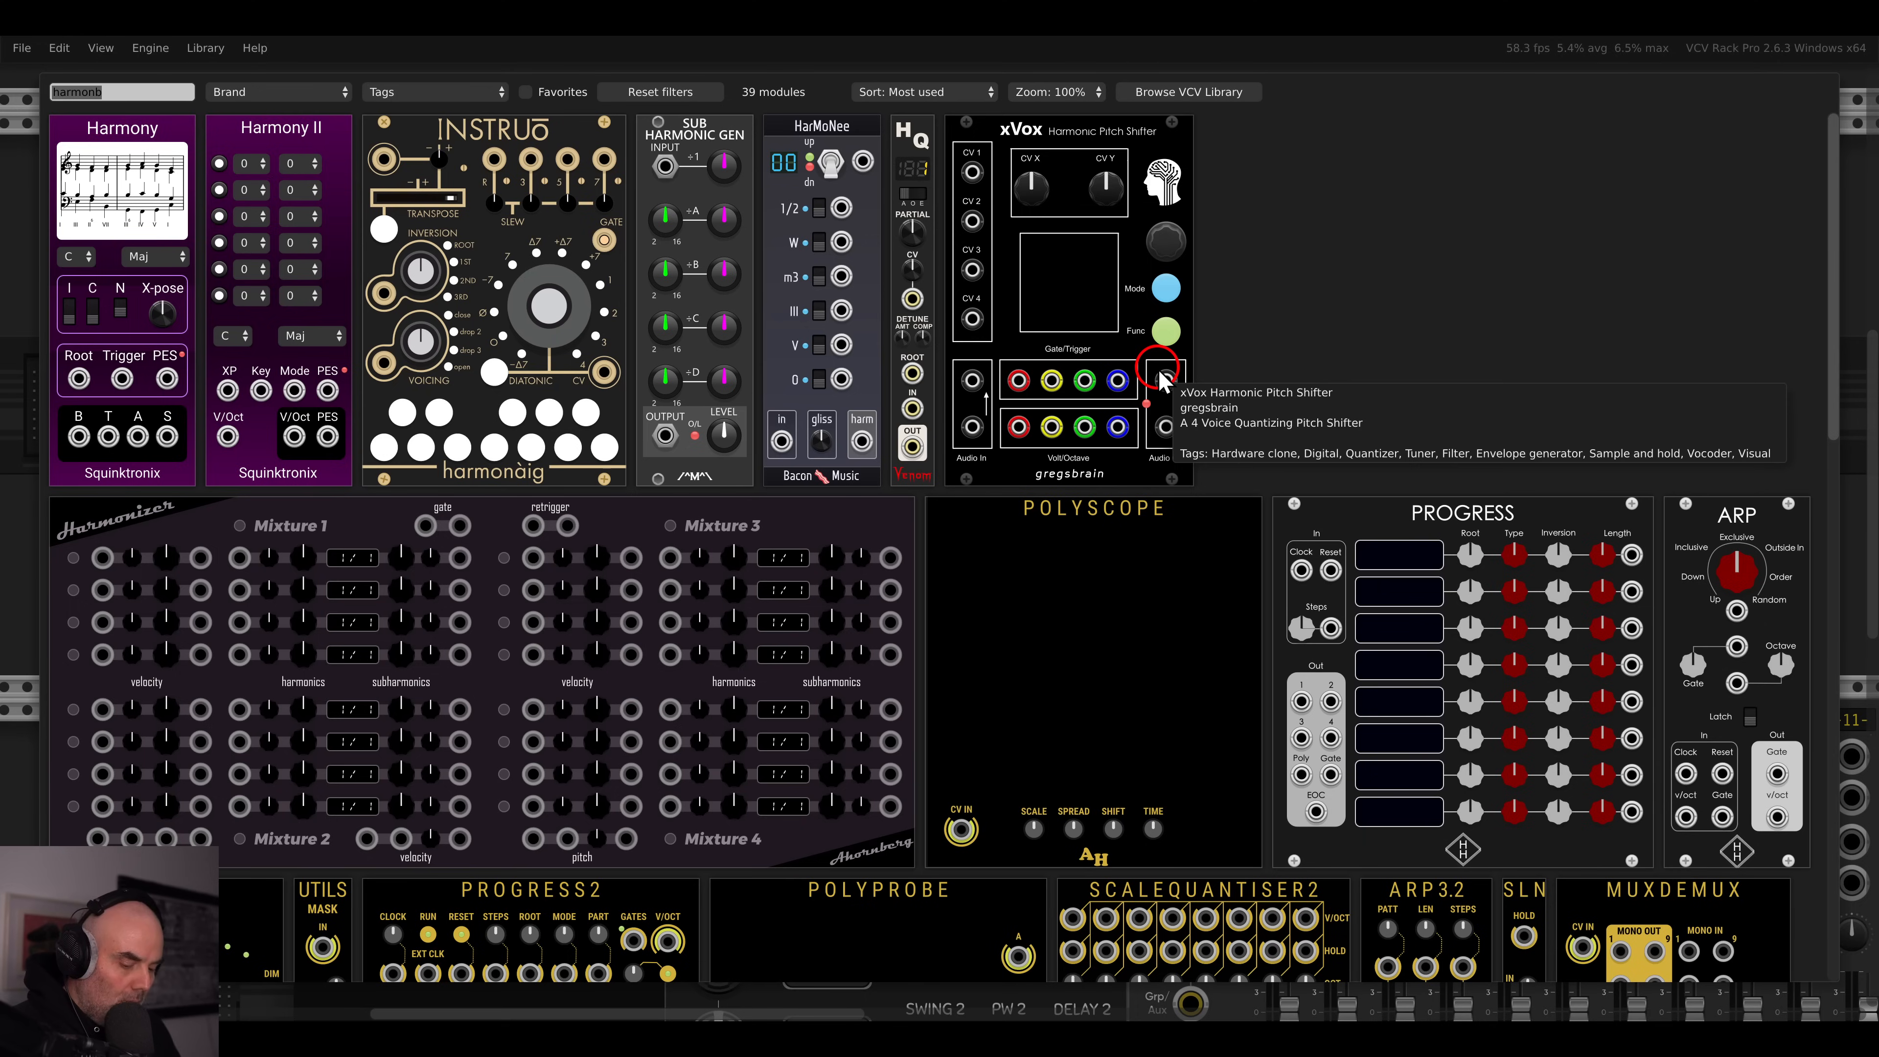
pyautogui.write('unit')
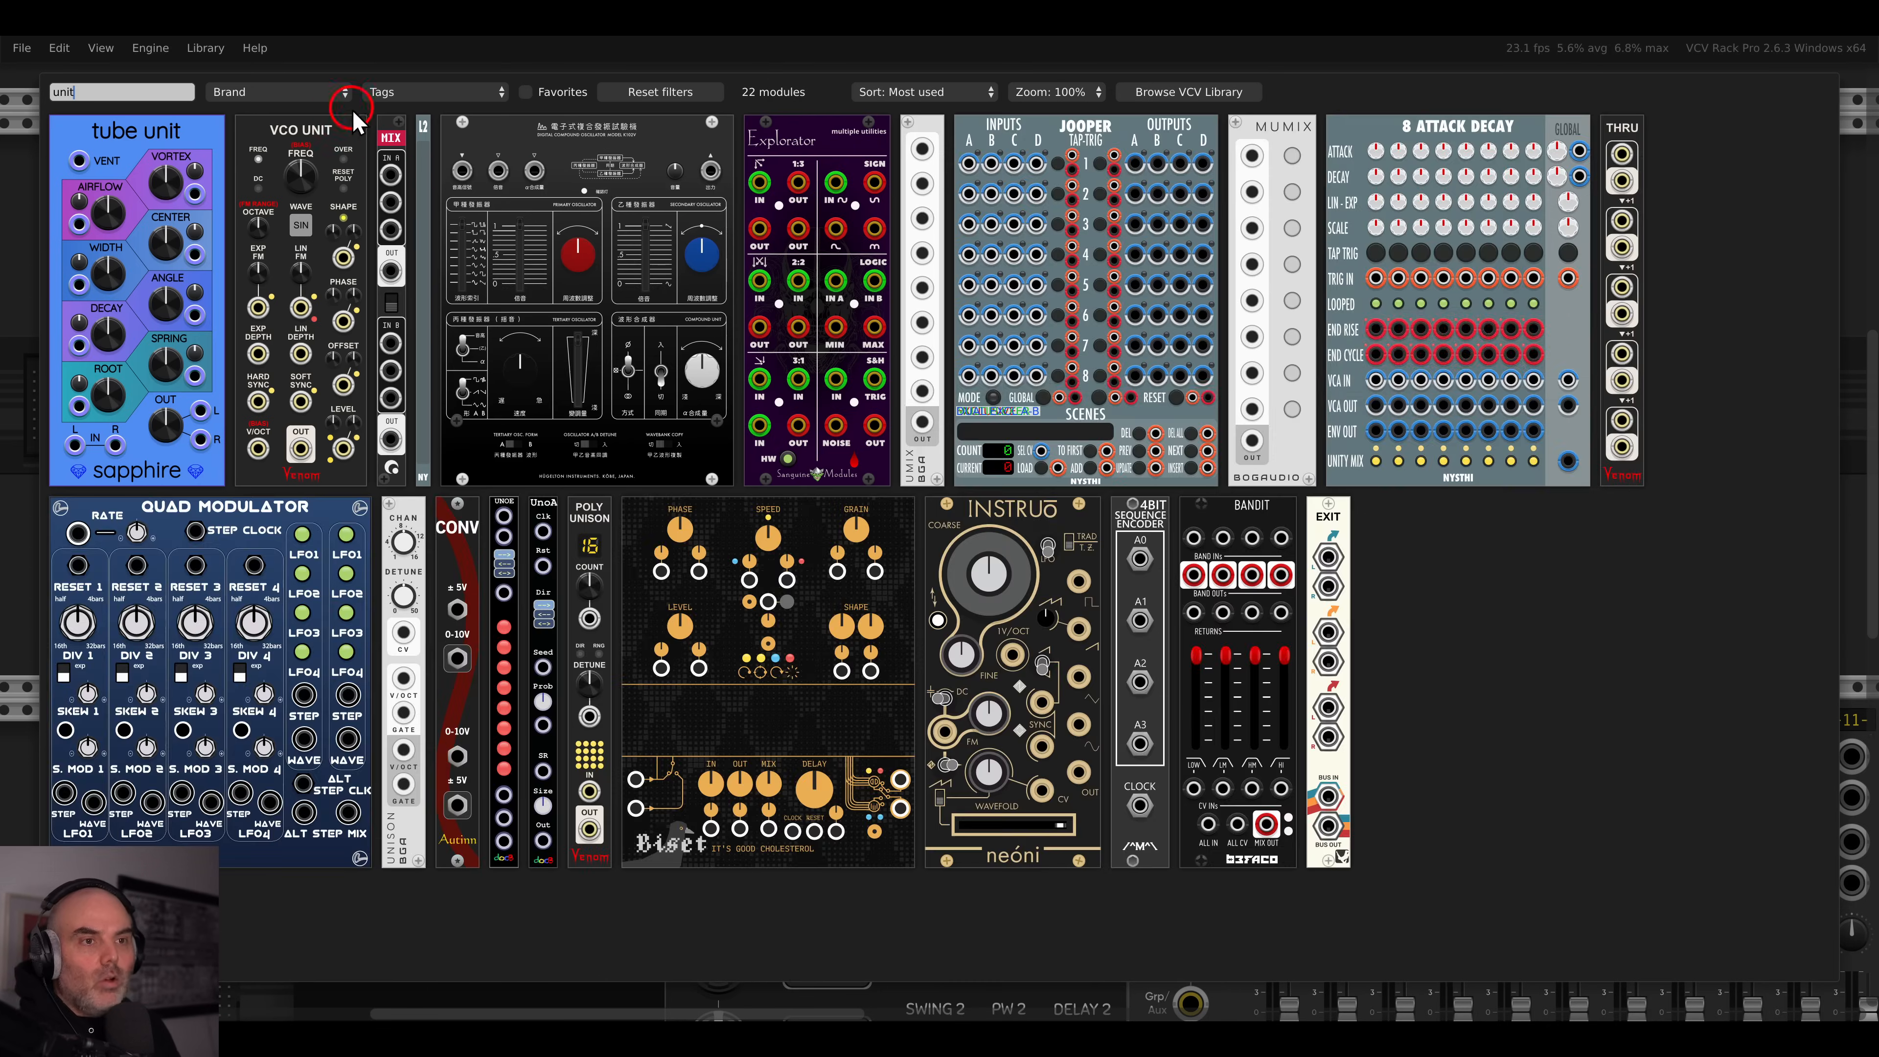
pyautogui.click(336, 134)
pyautogui.moveTo(920, 619); pyautogui.dragTo(1043, 655)
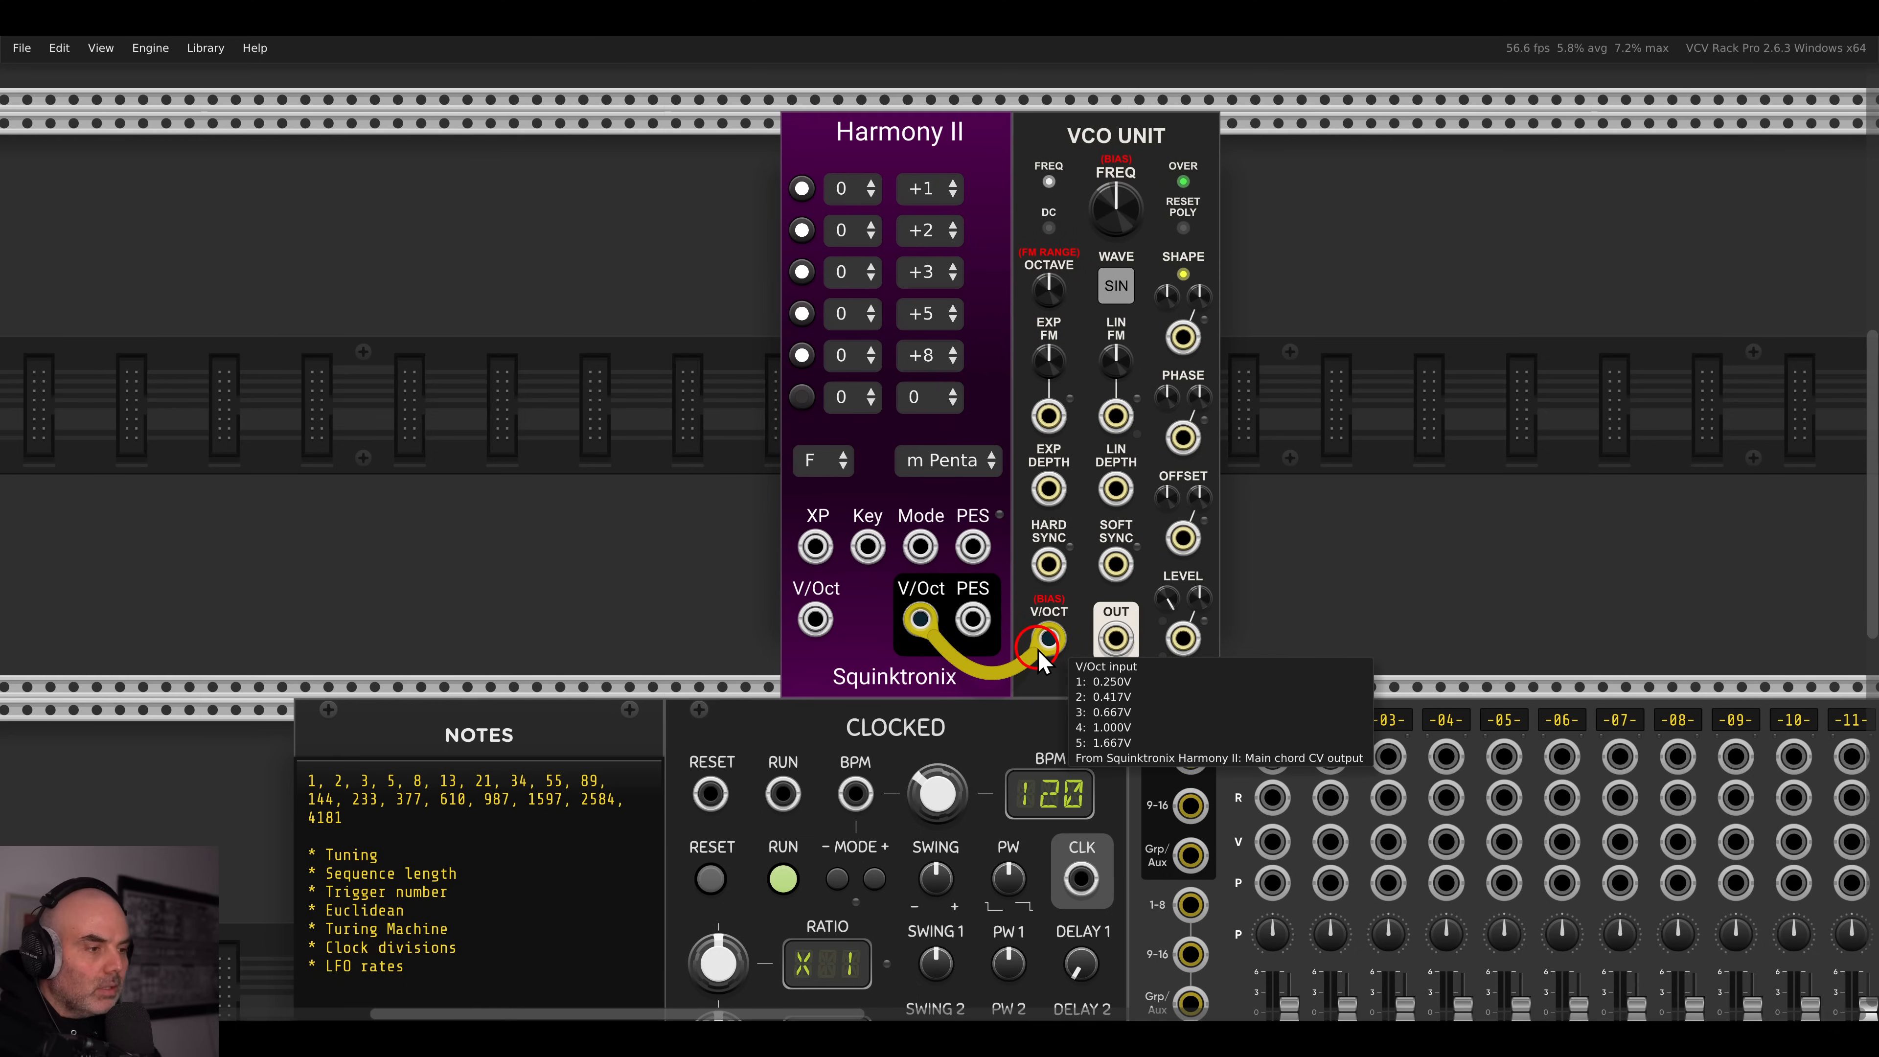
# - Add a BASSMASTER Jr module, patch the VCO Unit's output into its left input, and connect its stereo outputs to MixMaster channel 1
pyautogui.rightClick(1377, 483)
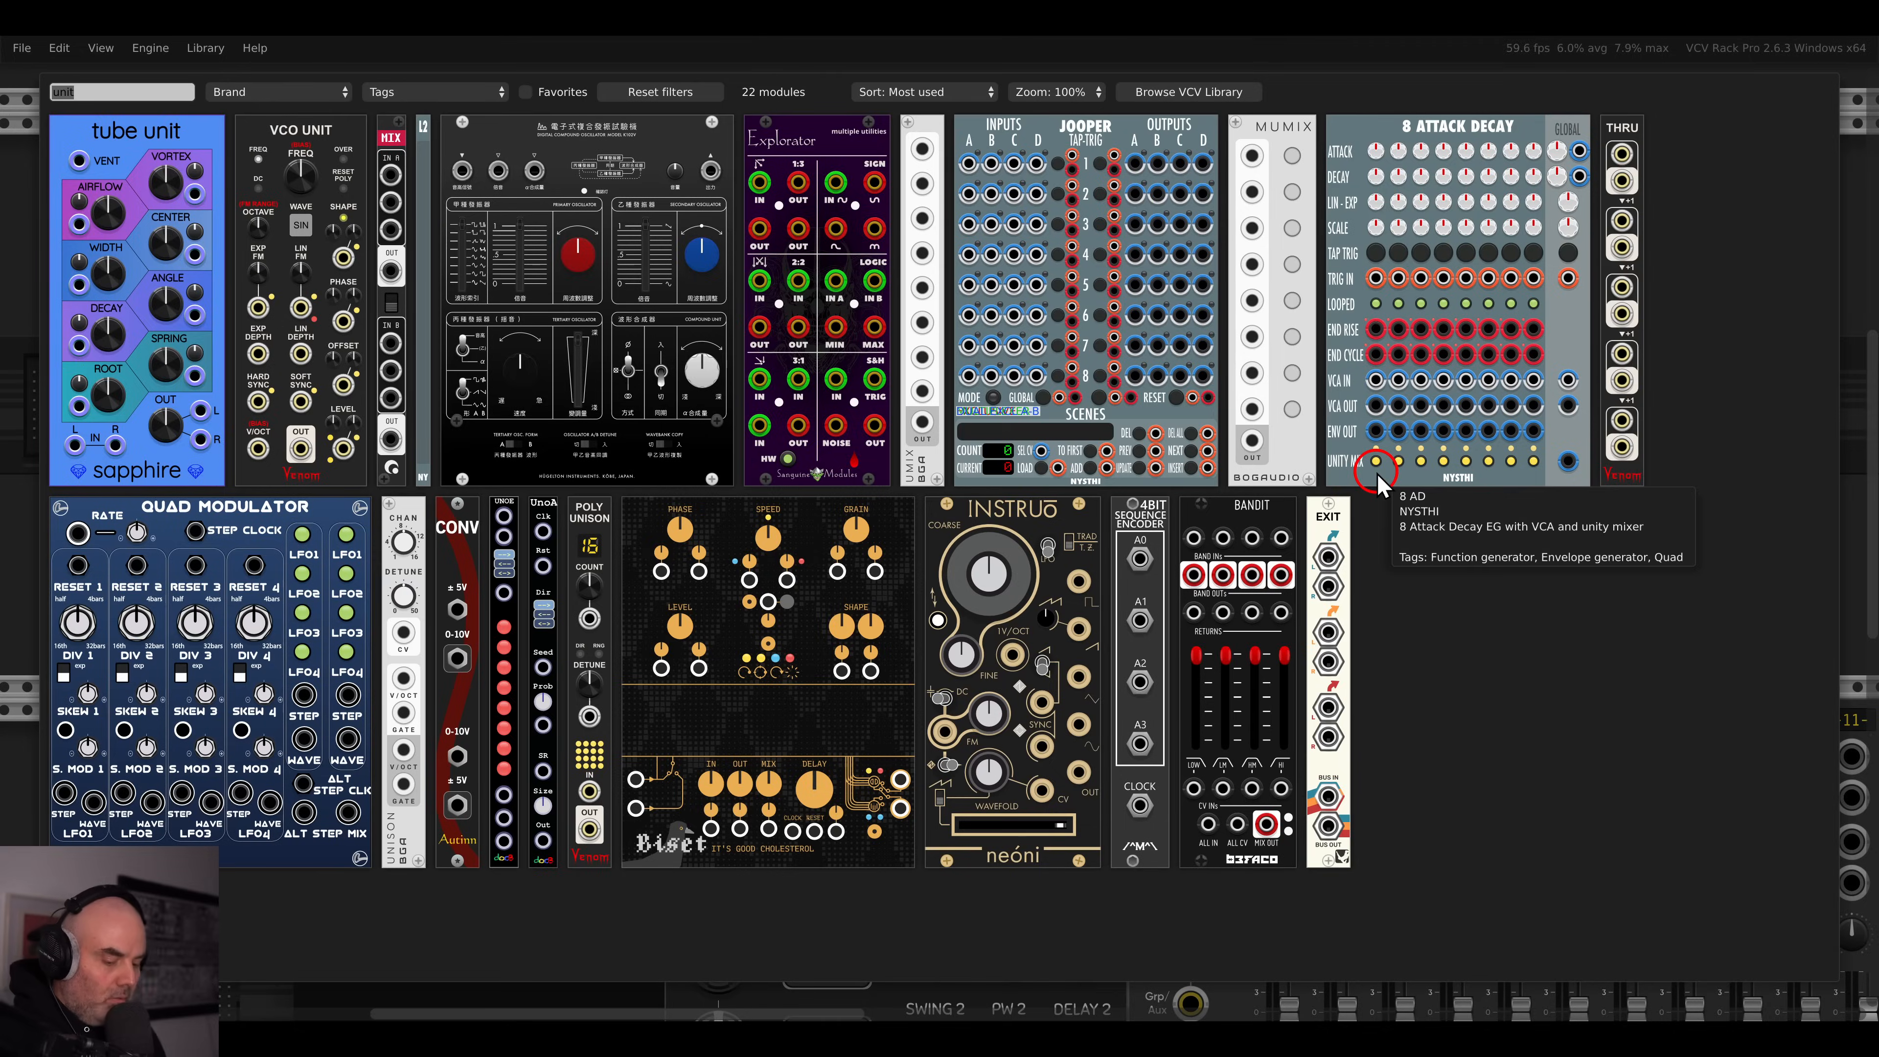
pyautogui.write('bass')
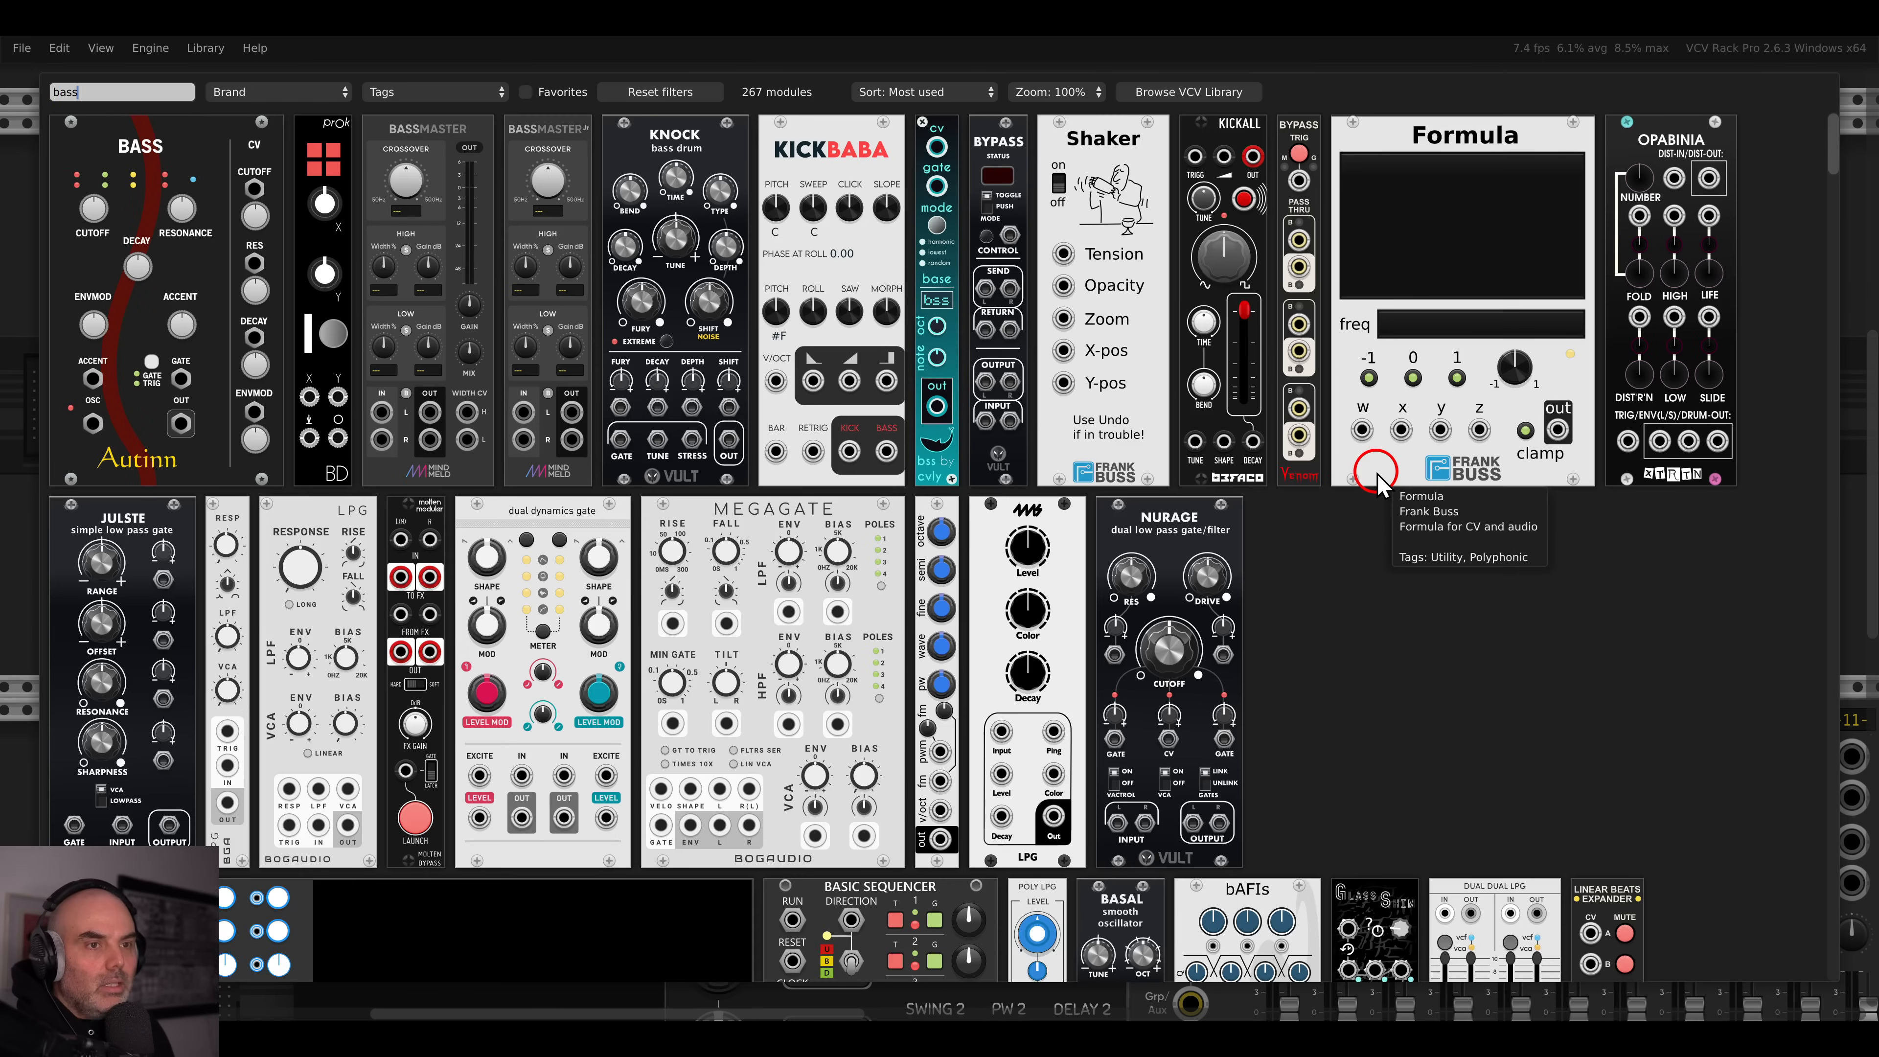
pyautogui.click(609, 176)
pyautogui.moveTo(1054, 630); pyautogui.dragTo(1251, 625)
pyautogui.moveTo(1359, 588); pyautogui.dragTo(1232, 473)
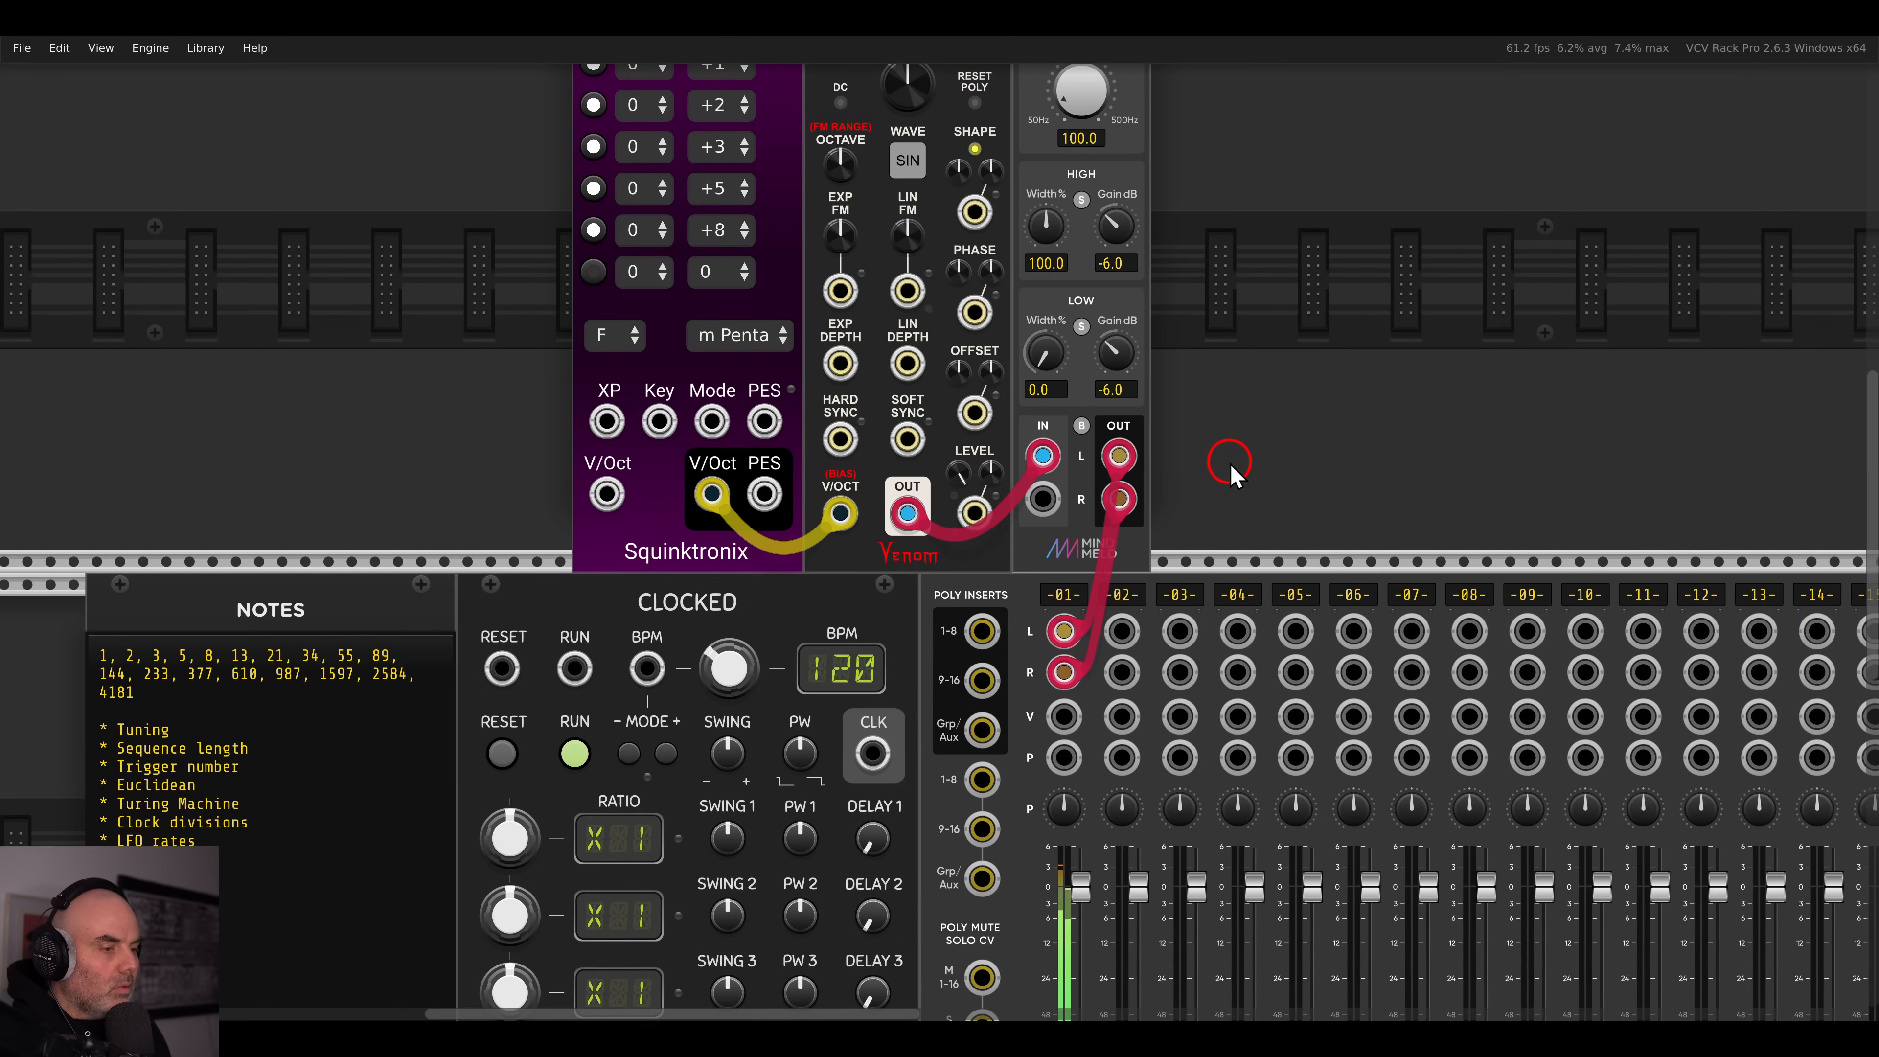
# - Raise channel 1's Verb send on the AuxSpander to about -18.7 dB
pyautogui.scroll(-4, 1231, 474)
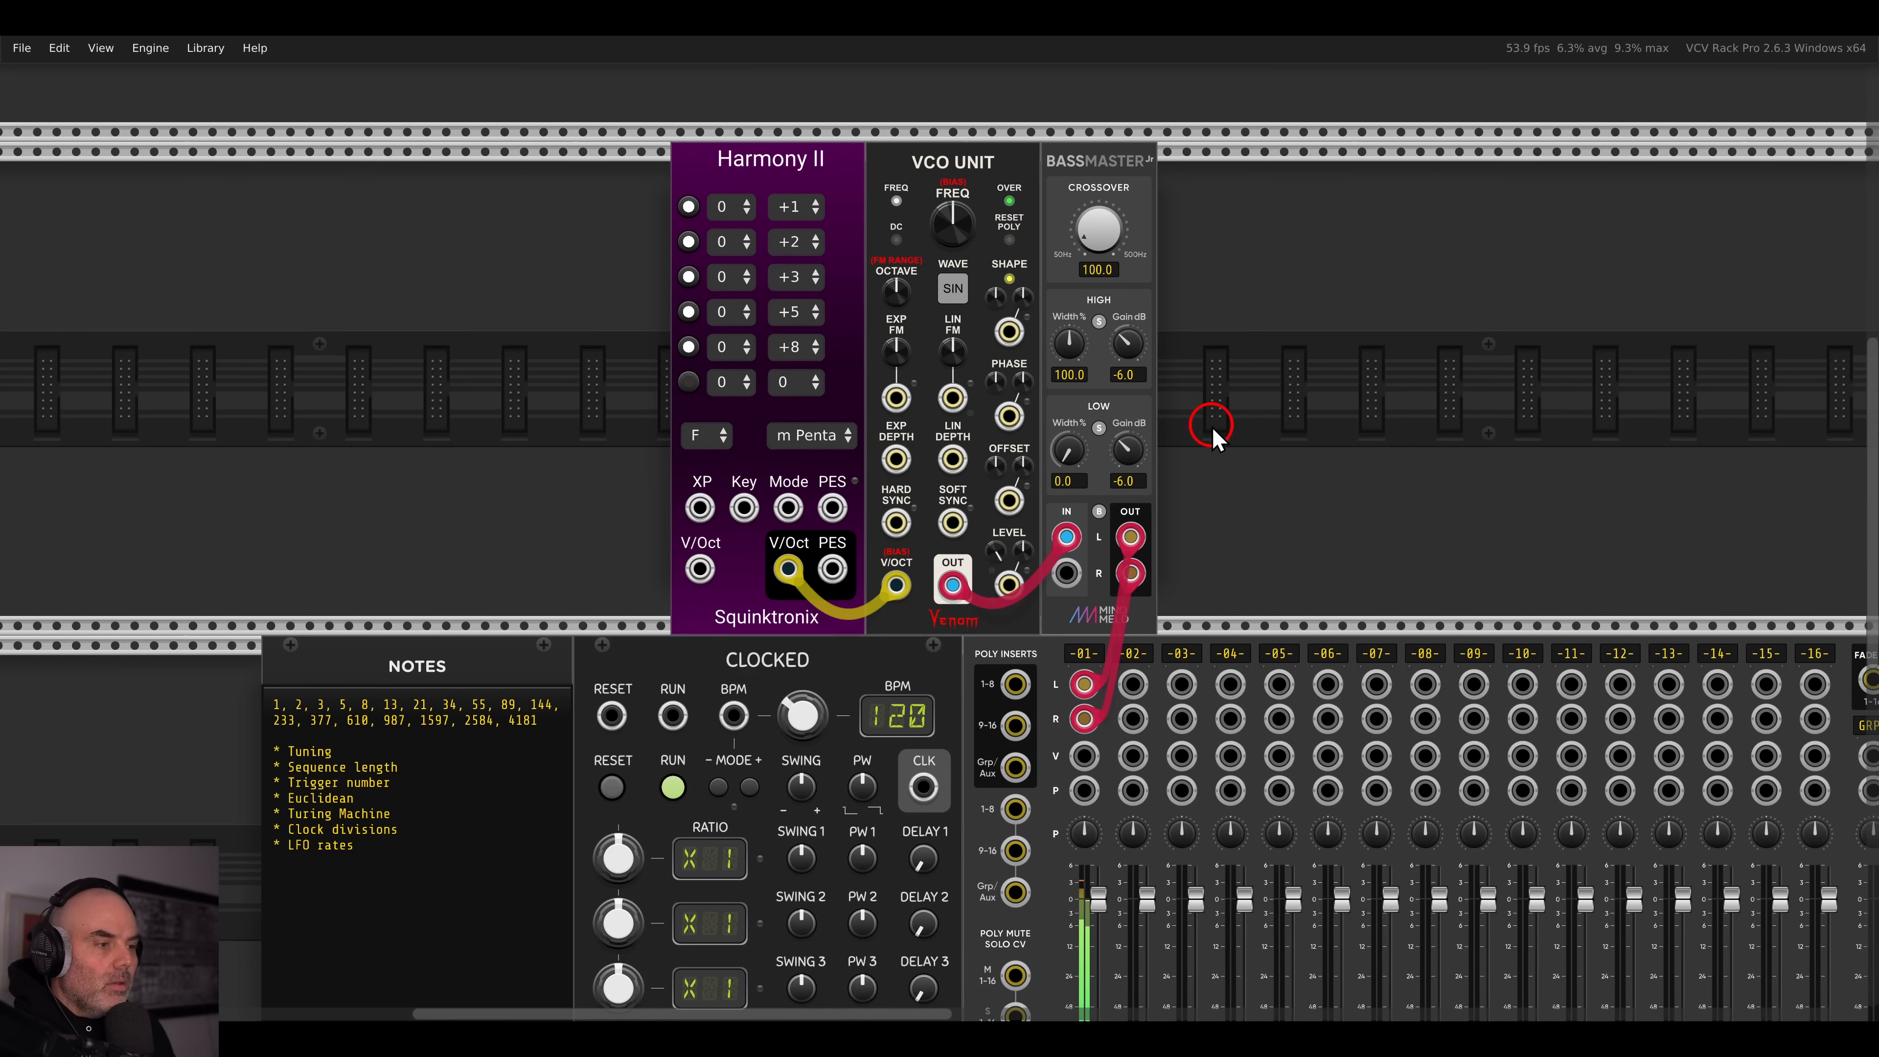
pyautogui.moveTo(1497, 521); pyautogui.dragTo(844, 407)
pyautogui.moveTo(1562, 465); pyautogui.dragTo(1286, 392)
pyautogui.moveTo(1476, 514); pyautogui.dragTo(1425, 397)
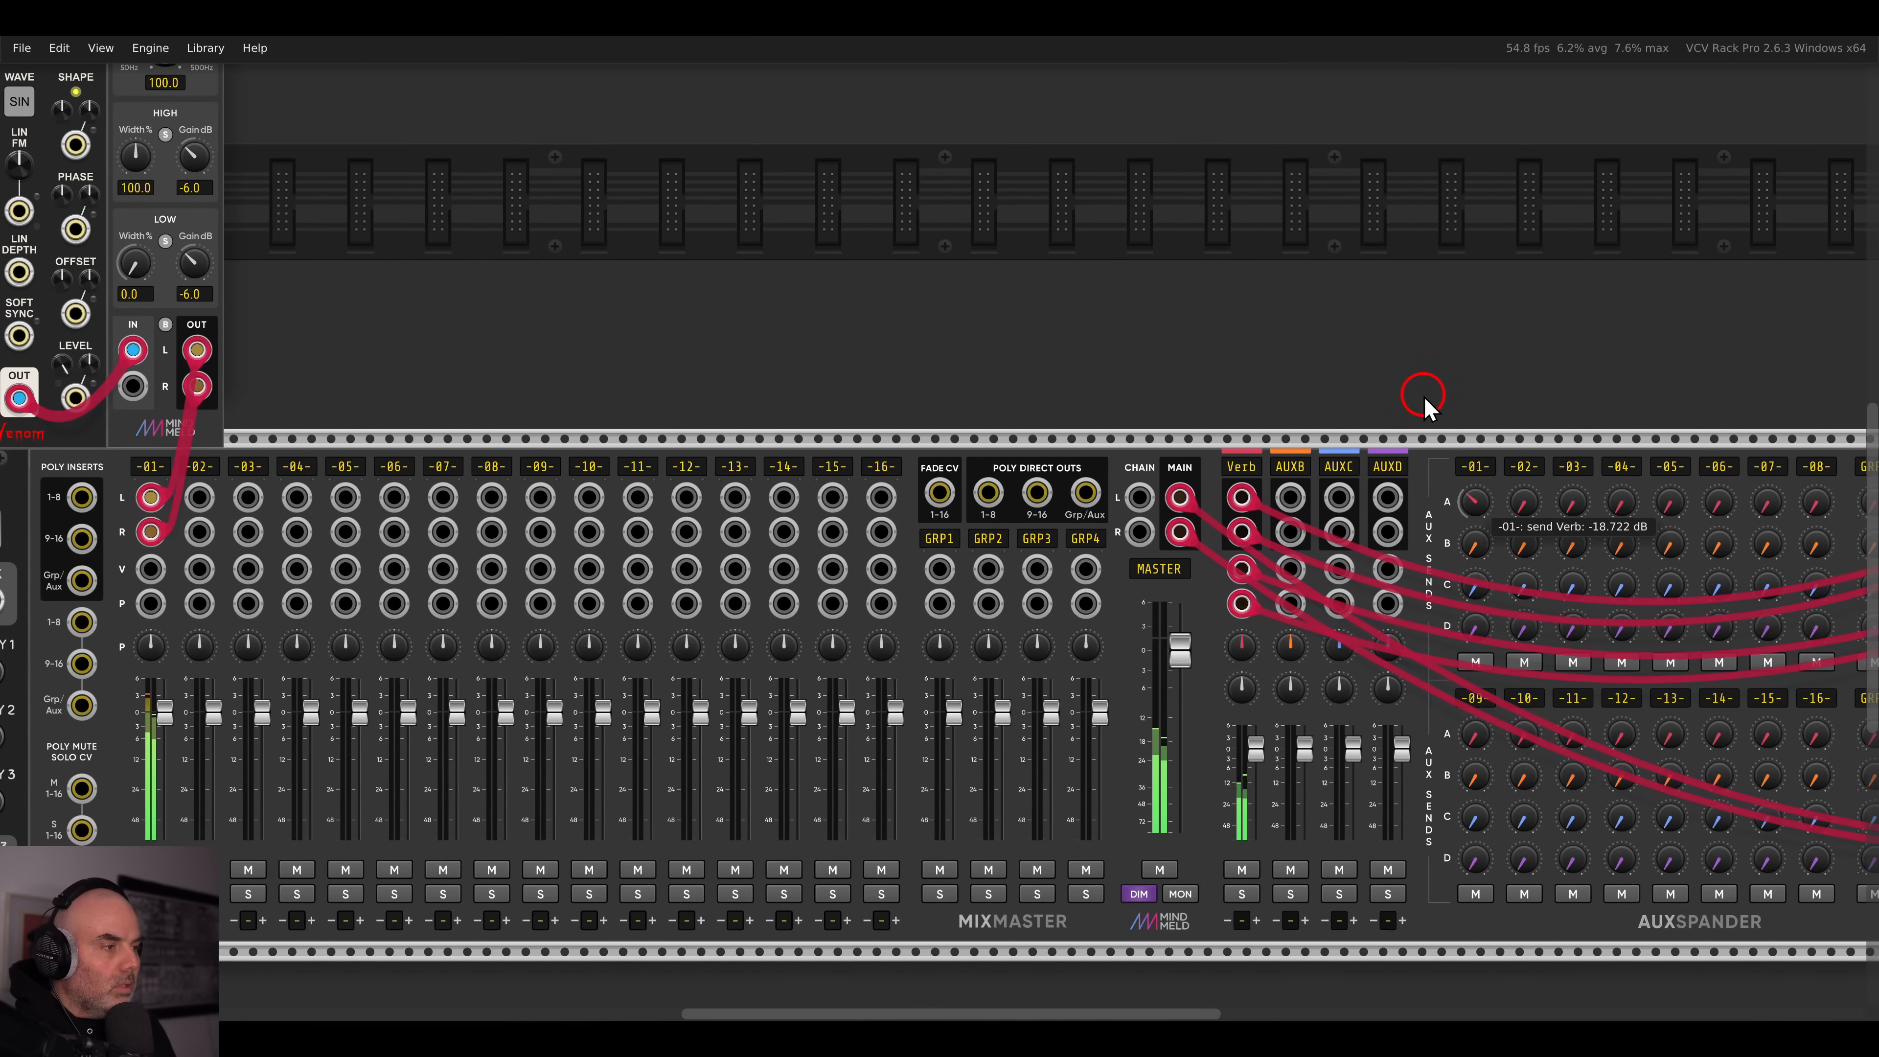
pyautogui.scroll(-3, 1065, 397)
pyautogui.moveTo(1080, 416); pyautogui.dragTo(1027, 390)
pyautogui.moveTo(210, 402); pyautogui.dragTo(333, 438)
pyautogui.moveTo(583, 370)
pyautogui.mouseDown()
pyautogui.moveTo(955, 453)
pyautogui.moveTo(1437, 493)
pyautogui.mouseUp()
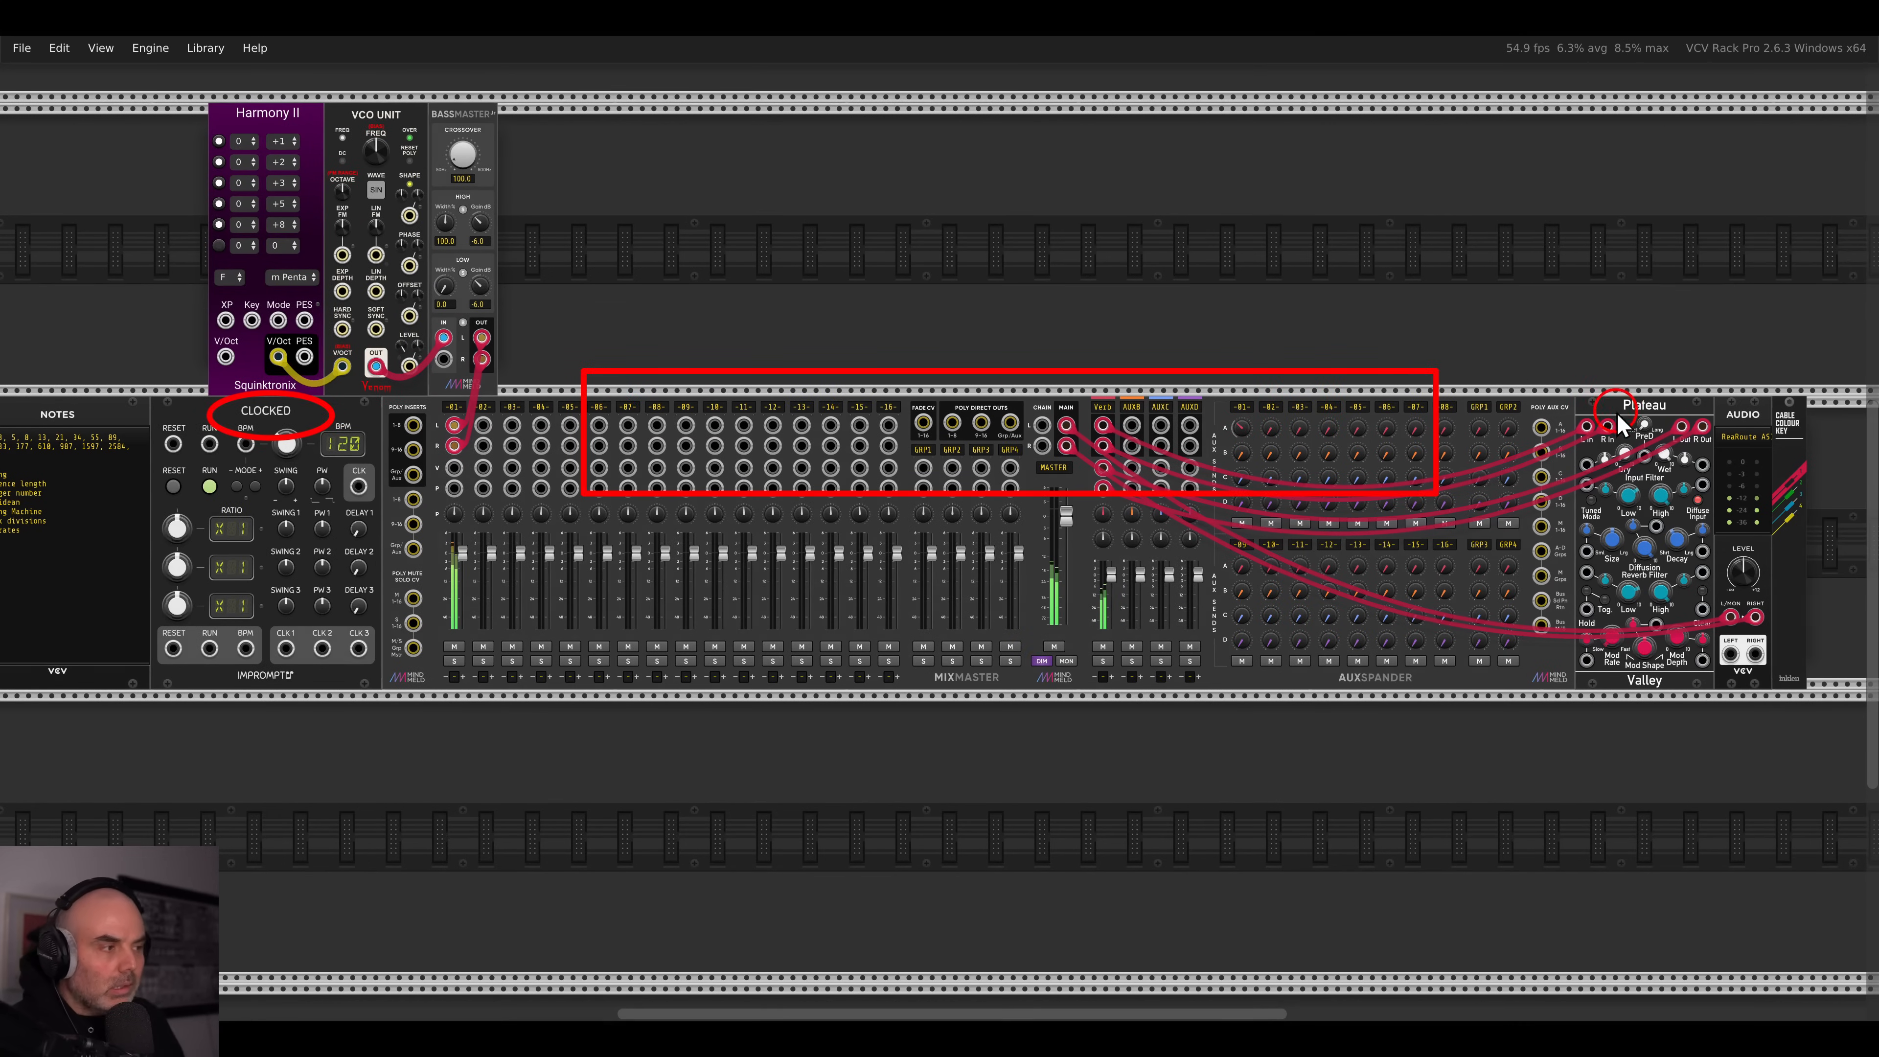
pyautogui.moveTo(1592, 379); pyautogui.dragTo(1704, 433)
pyautogui.press('Escape')
# - Lower the VCO Unit's octave setting
pyautogui.moveTo(643, 258); pyautogui.dragTo(1141, 361)
pyautogui.scroll(1, 811, 335)
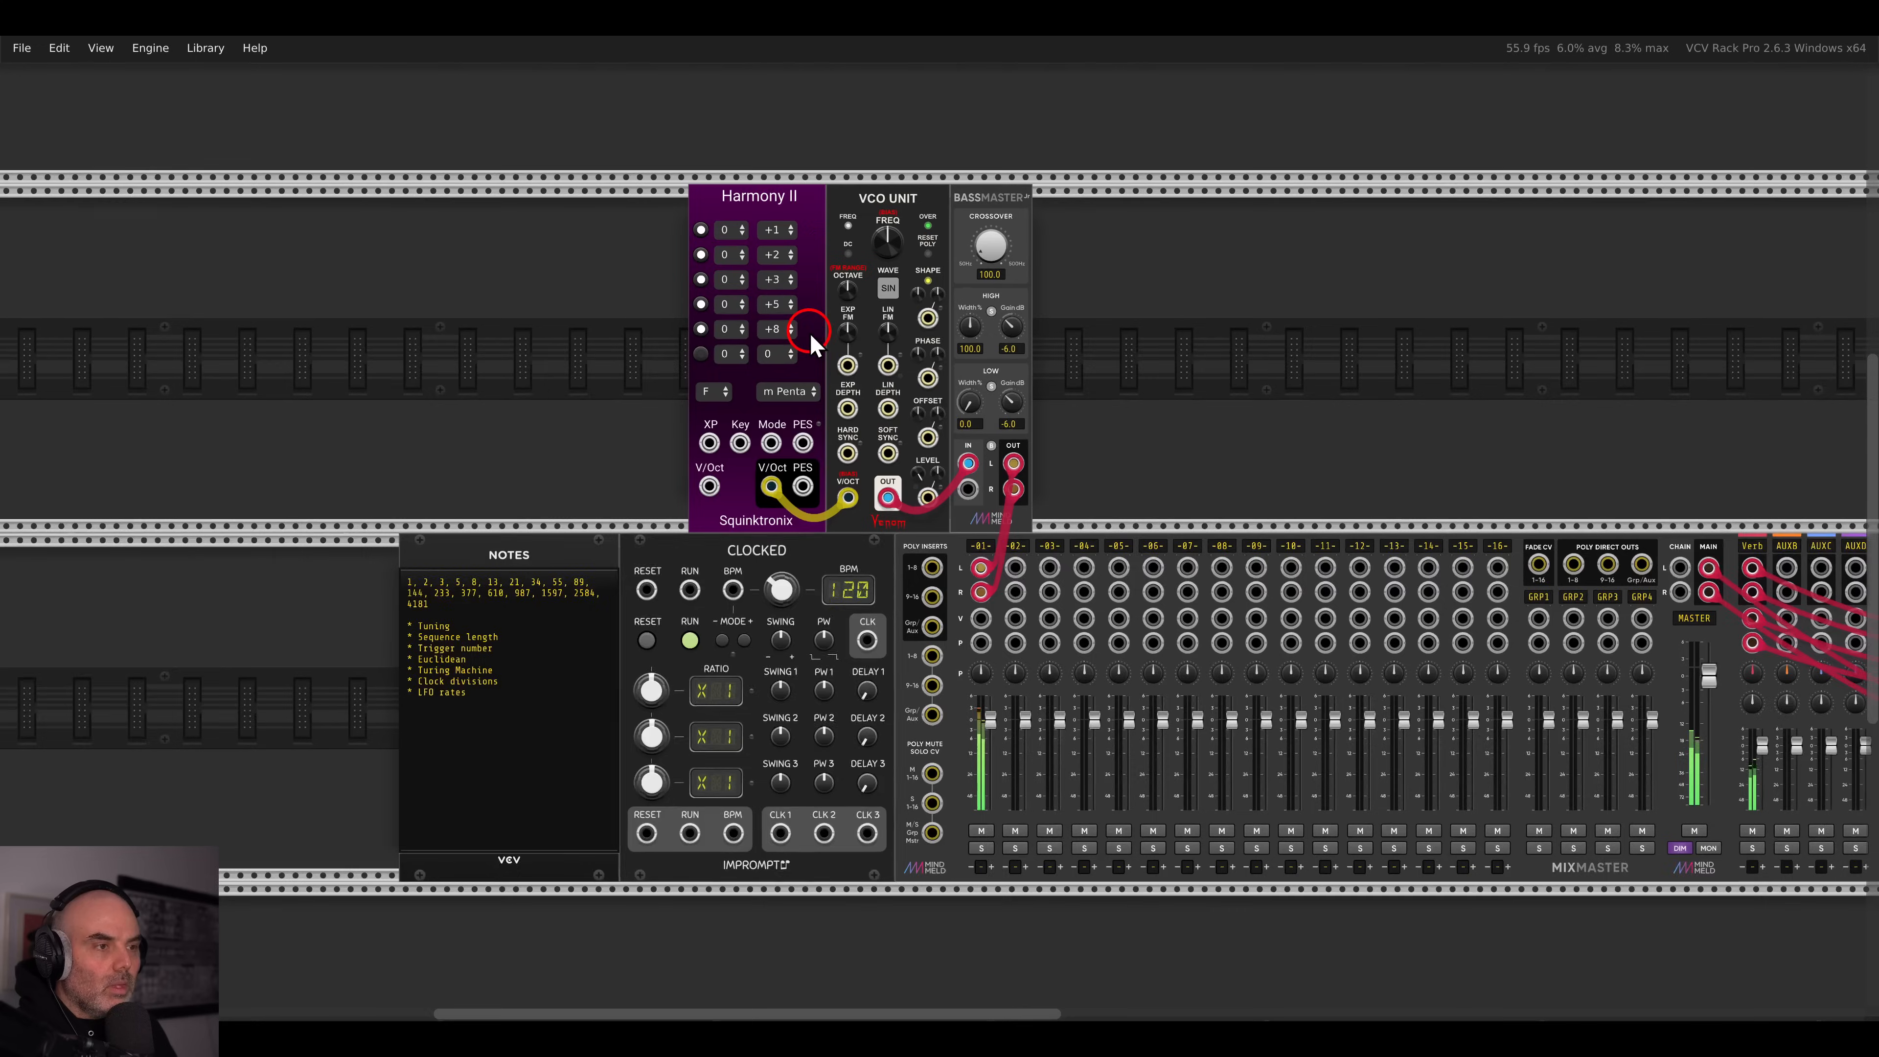
pyautogui.scroll(1, 810, 334)
pyautogui.scroll(1, 859, 325)
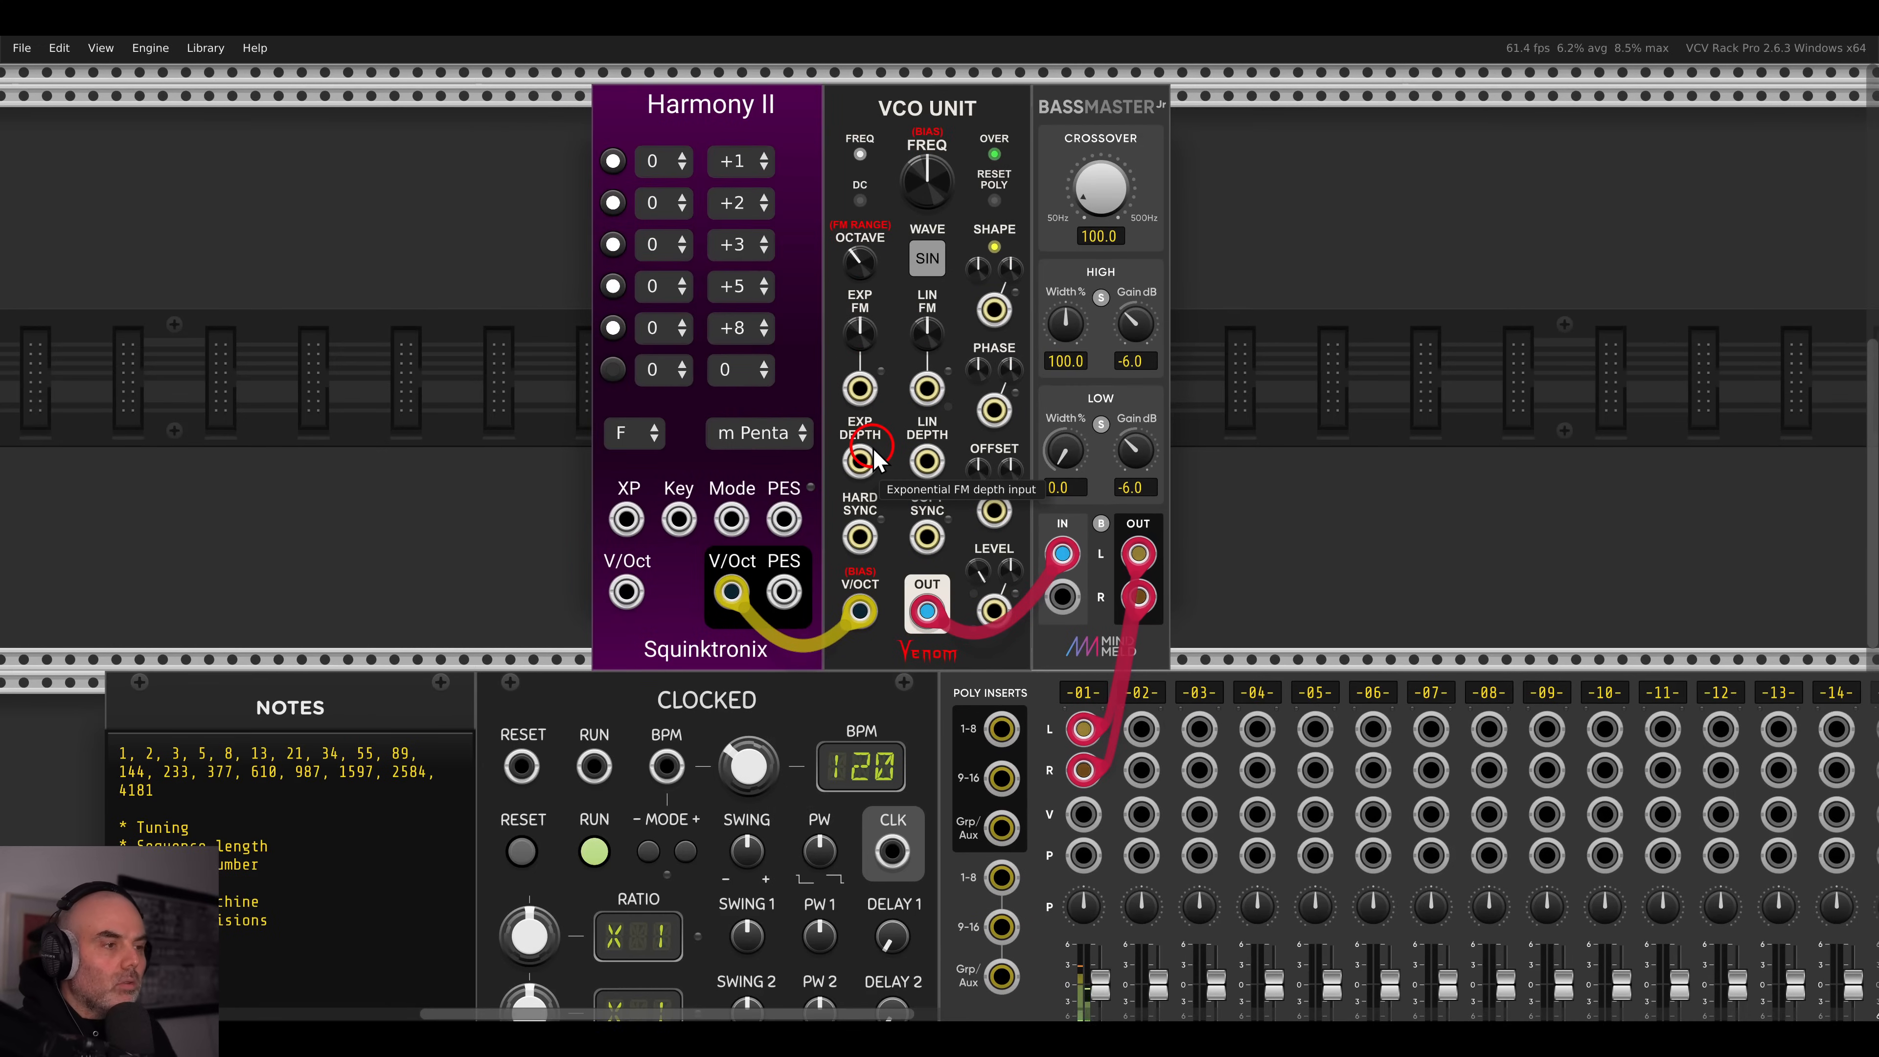
pyautogui.moveTo(814, 336); pyautogui.dragTo(887, 394)
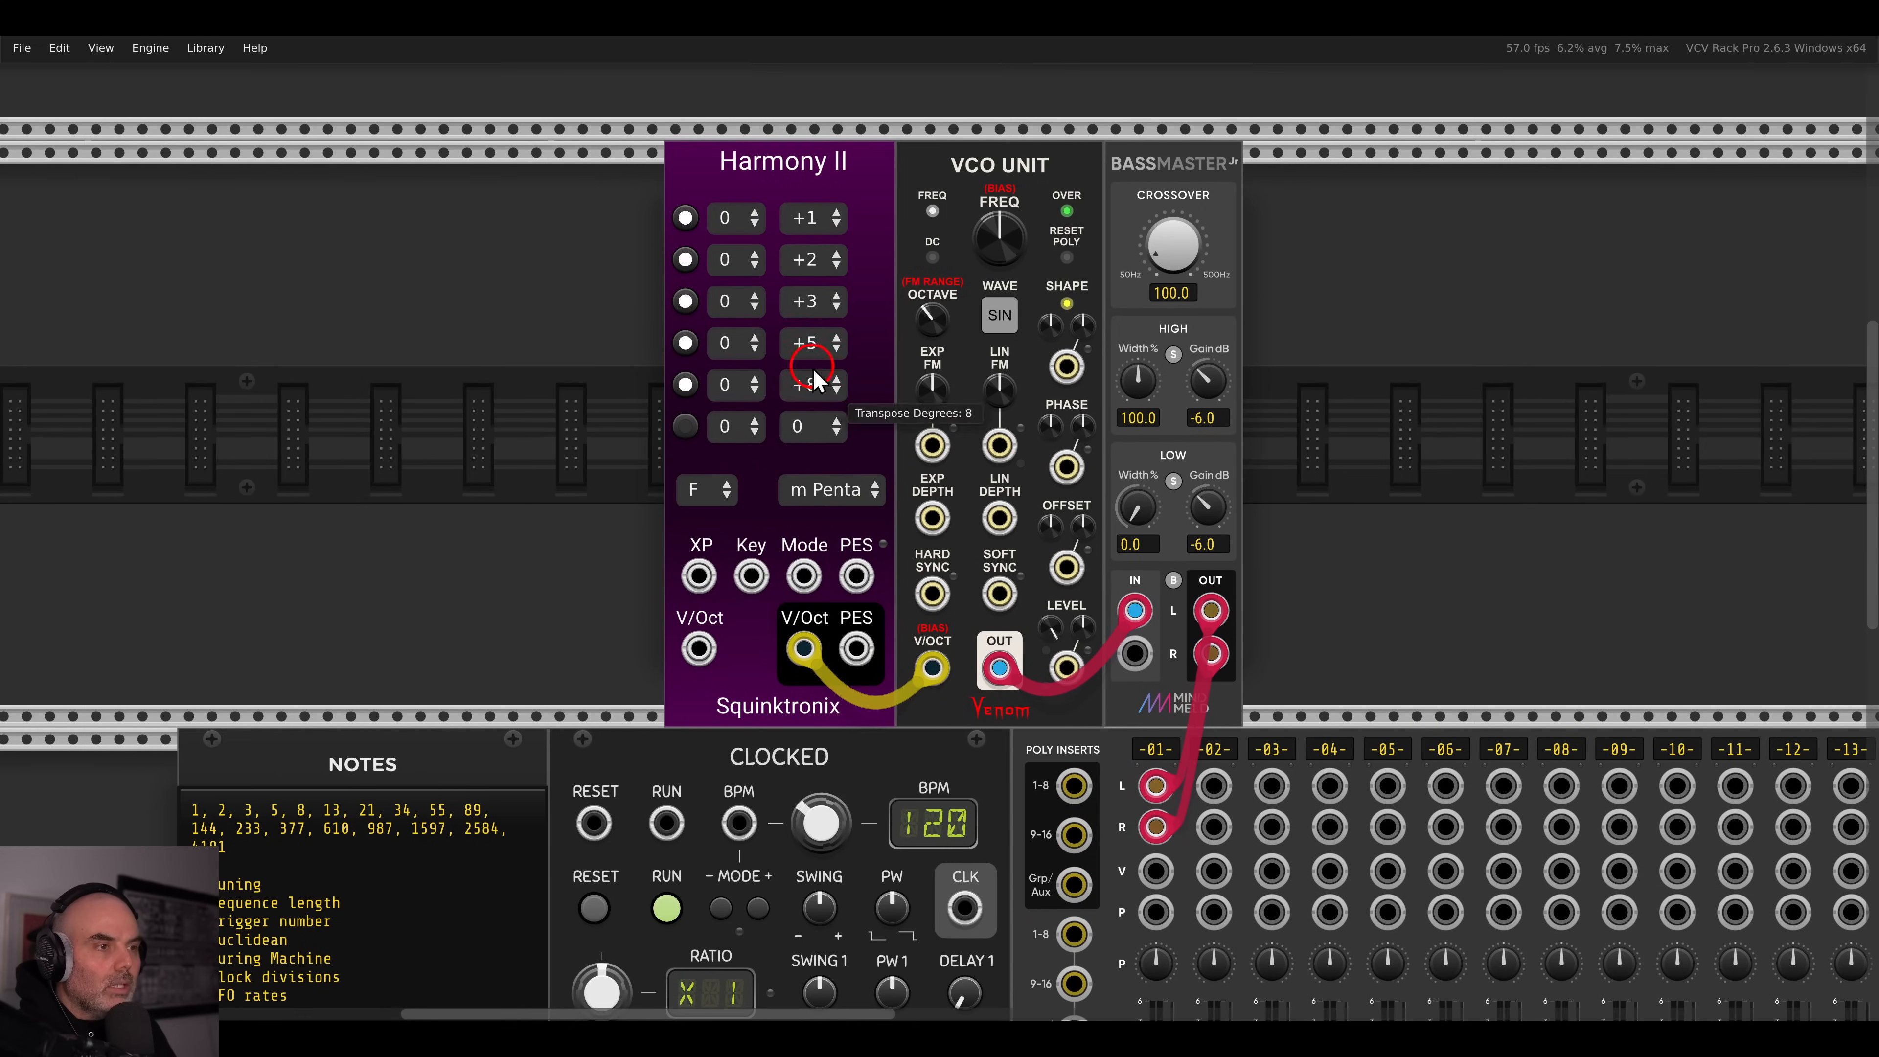
# - Shift the Harmony II and VCO Unit modules left together along the row, and delete the BASSMASTER Jr module
pyautogui.moveTo(569, 259); pyautogui.dragTo(903, 260)
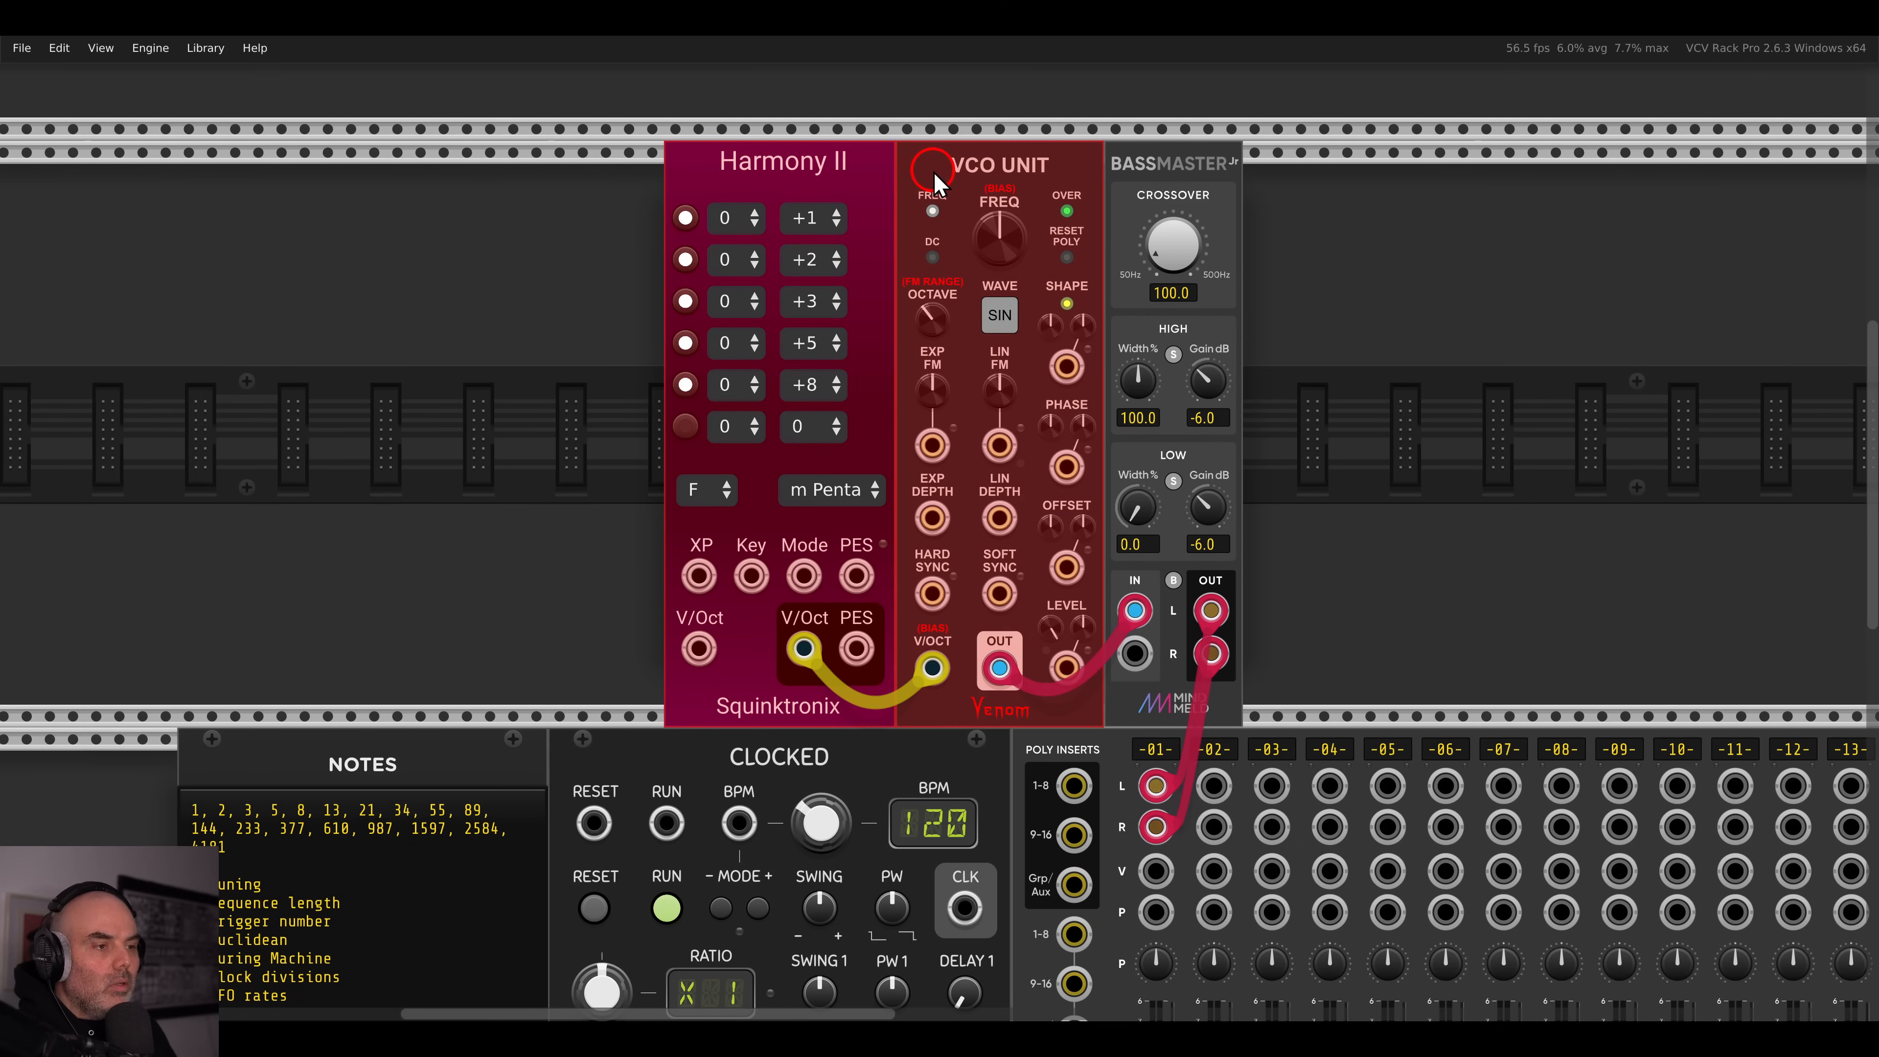
pyautogui.moveTo(946, 186); pyautogui.dragTo(710, 189)
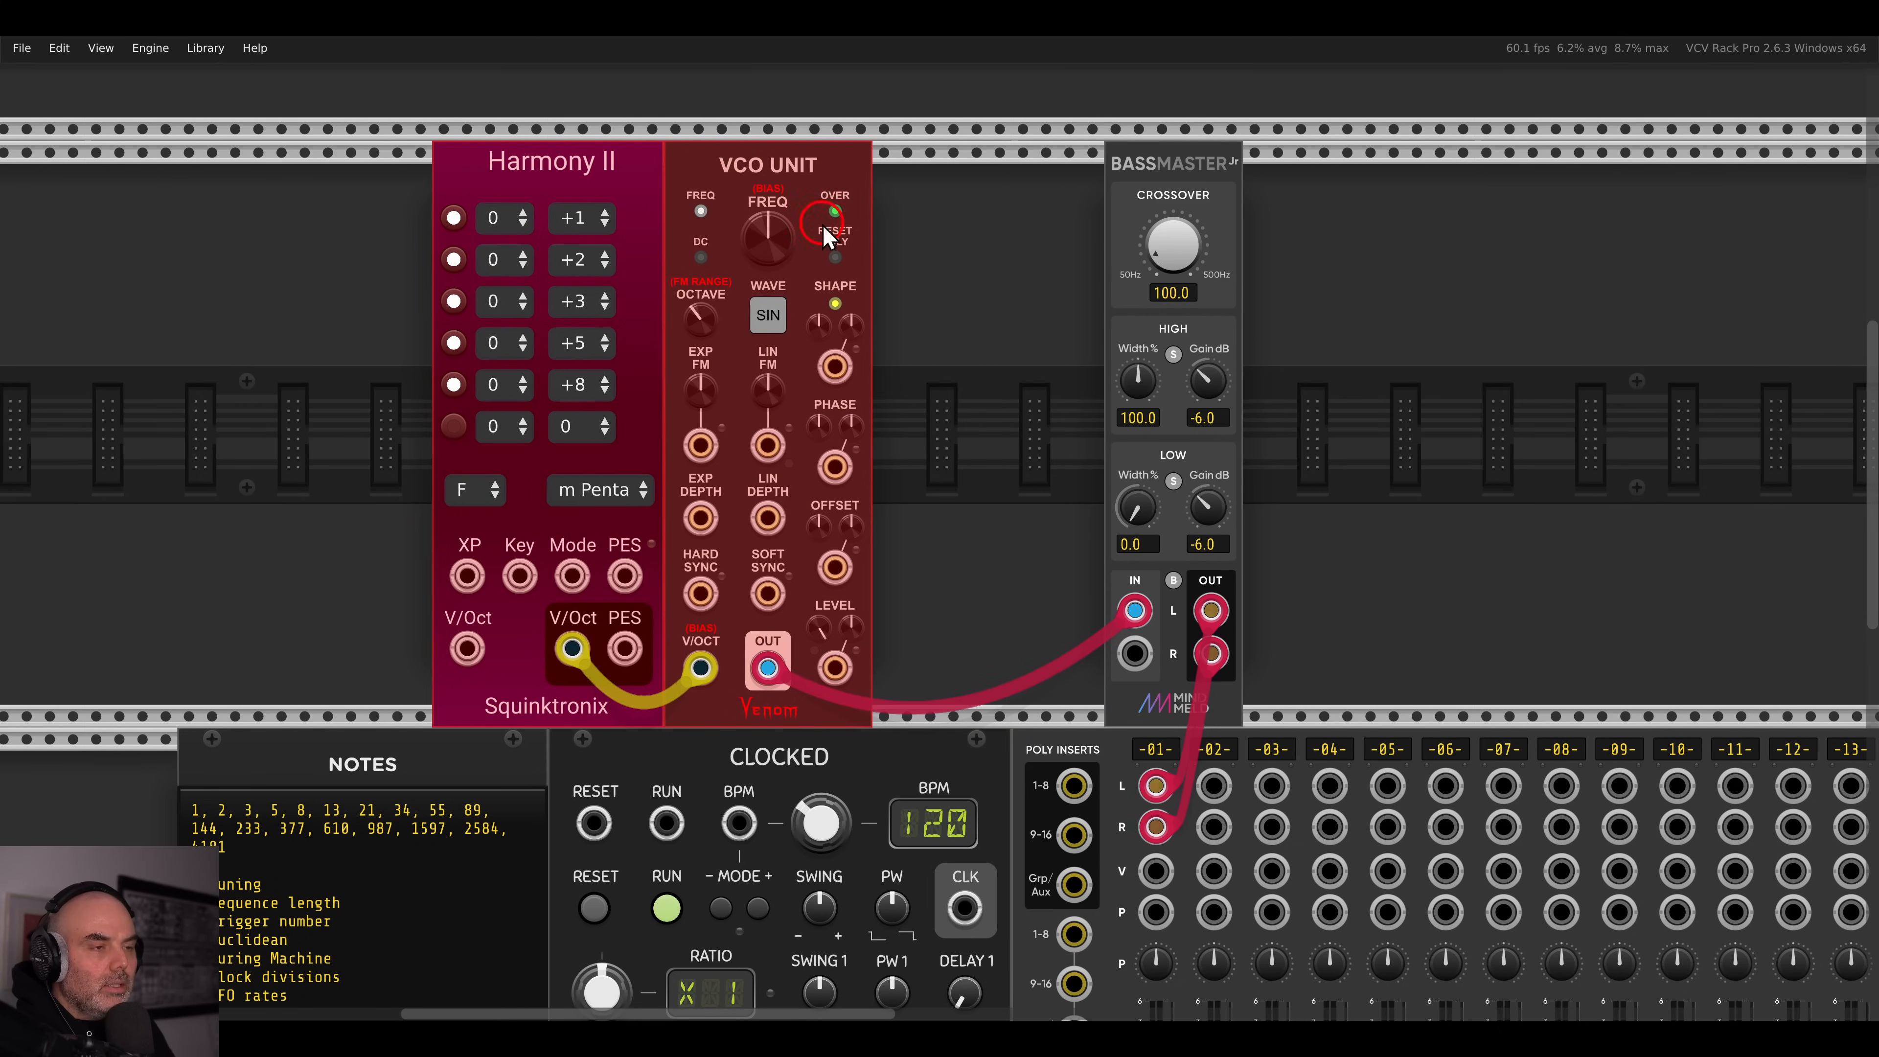
pyautogui.click(954, 278)
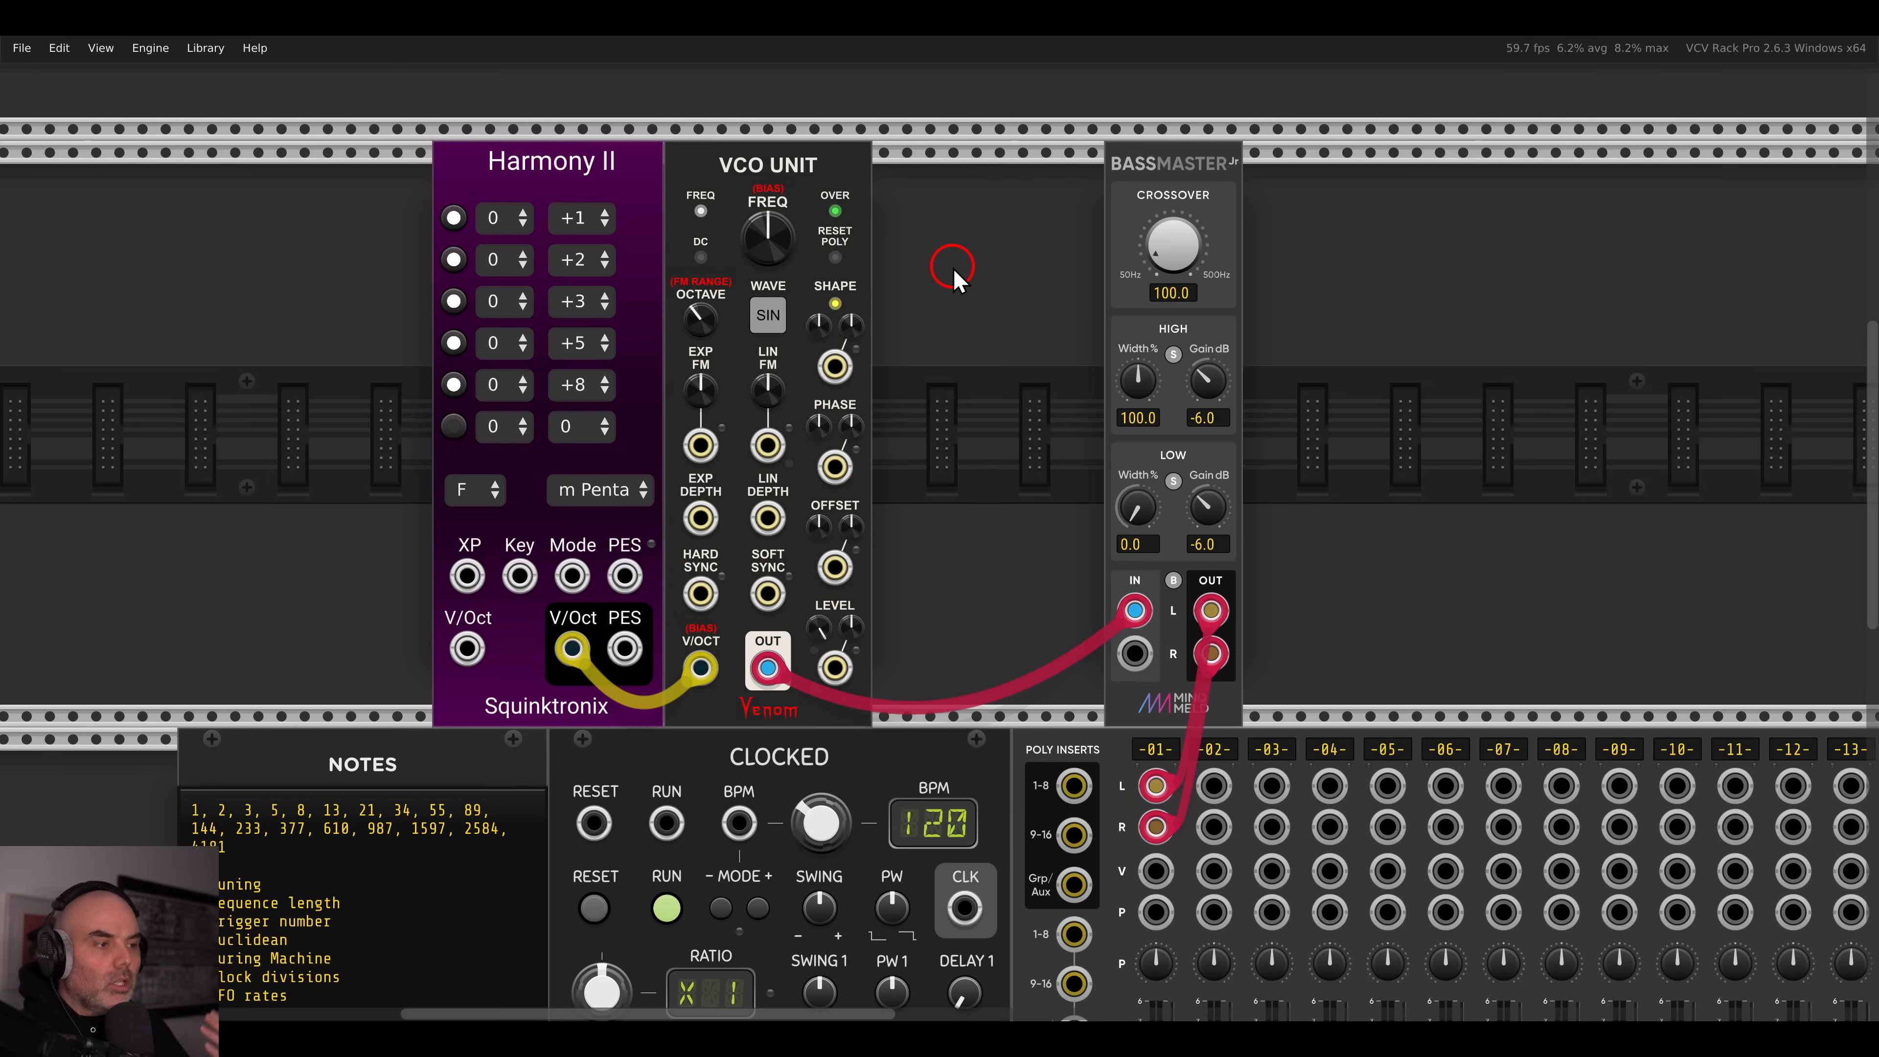
pyautogui.moveTo(1147, 193); pyautogui.dragTo(1378, 194)
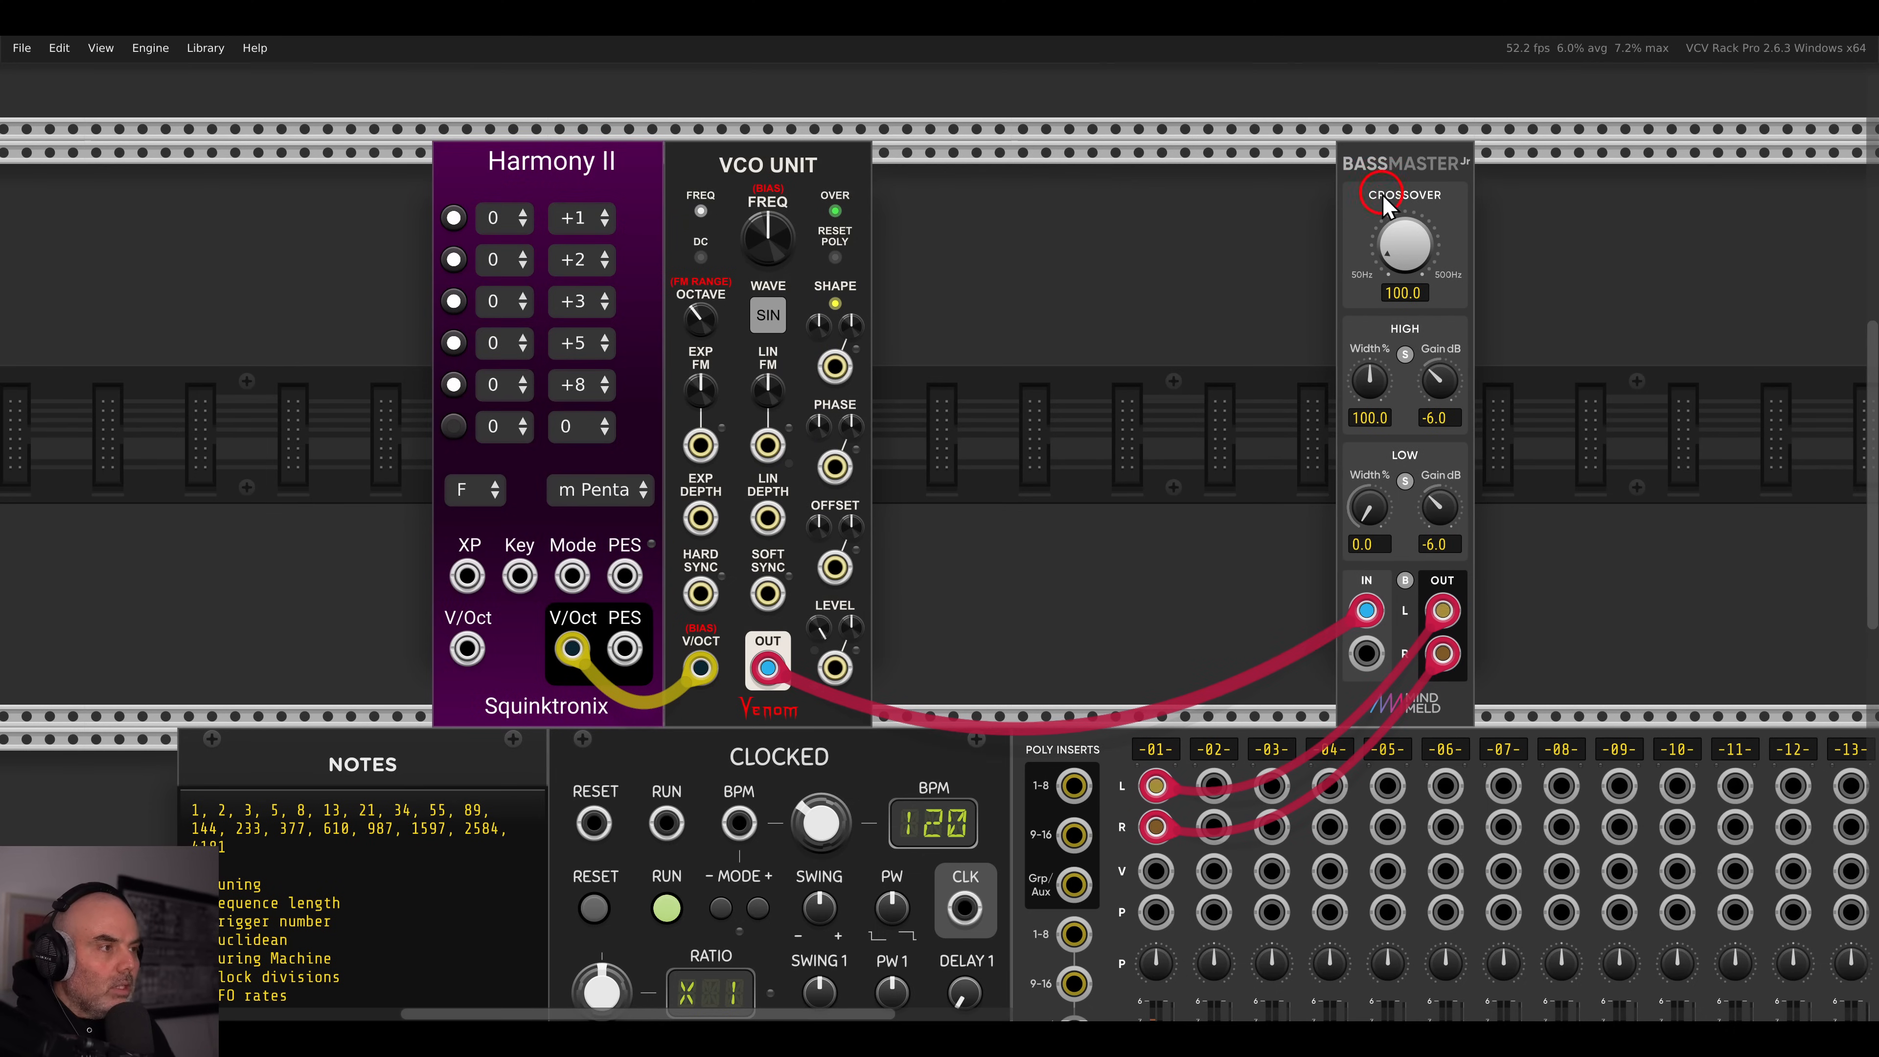
pyautogui.press('Delete')
# - Add a Bogaudio MIX8 mixer beside the VCO Unit and patch the VCO Unit's output into its channel 1 input
pyautogui.rightClick(1300, 261)
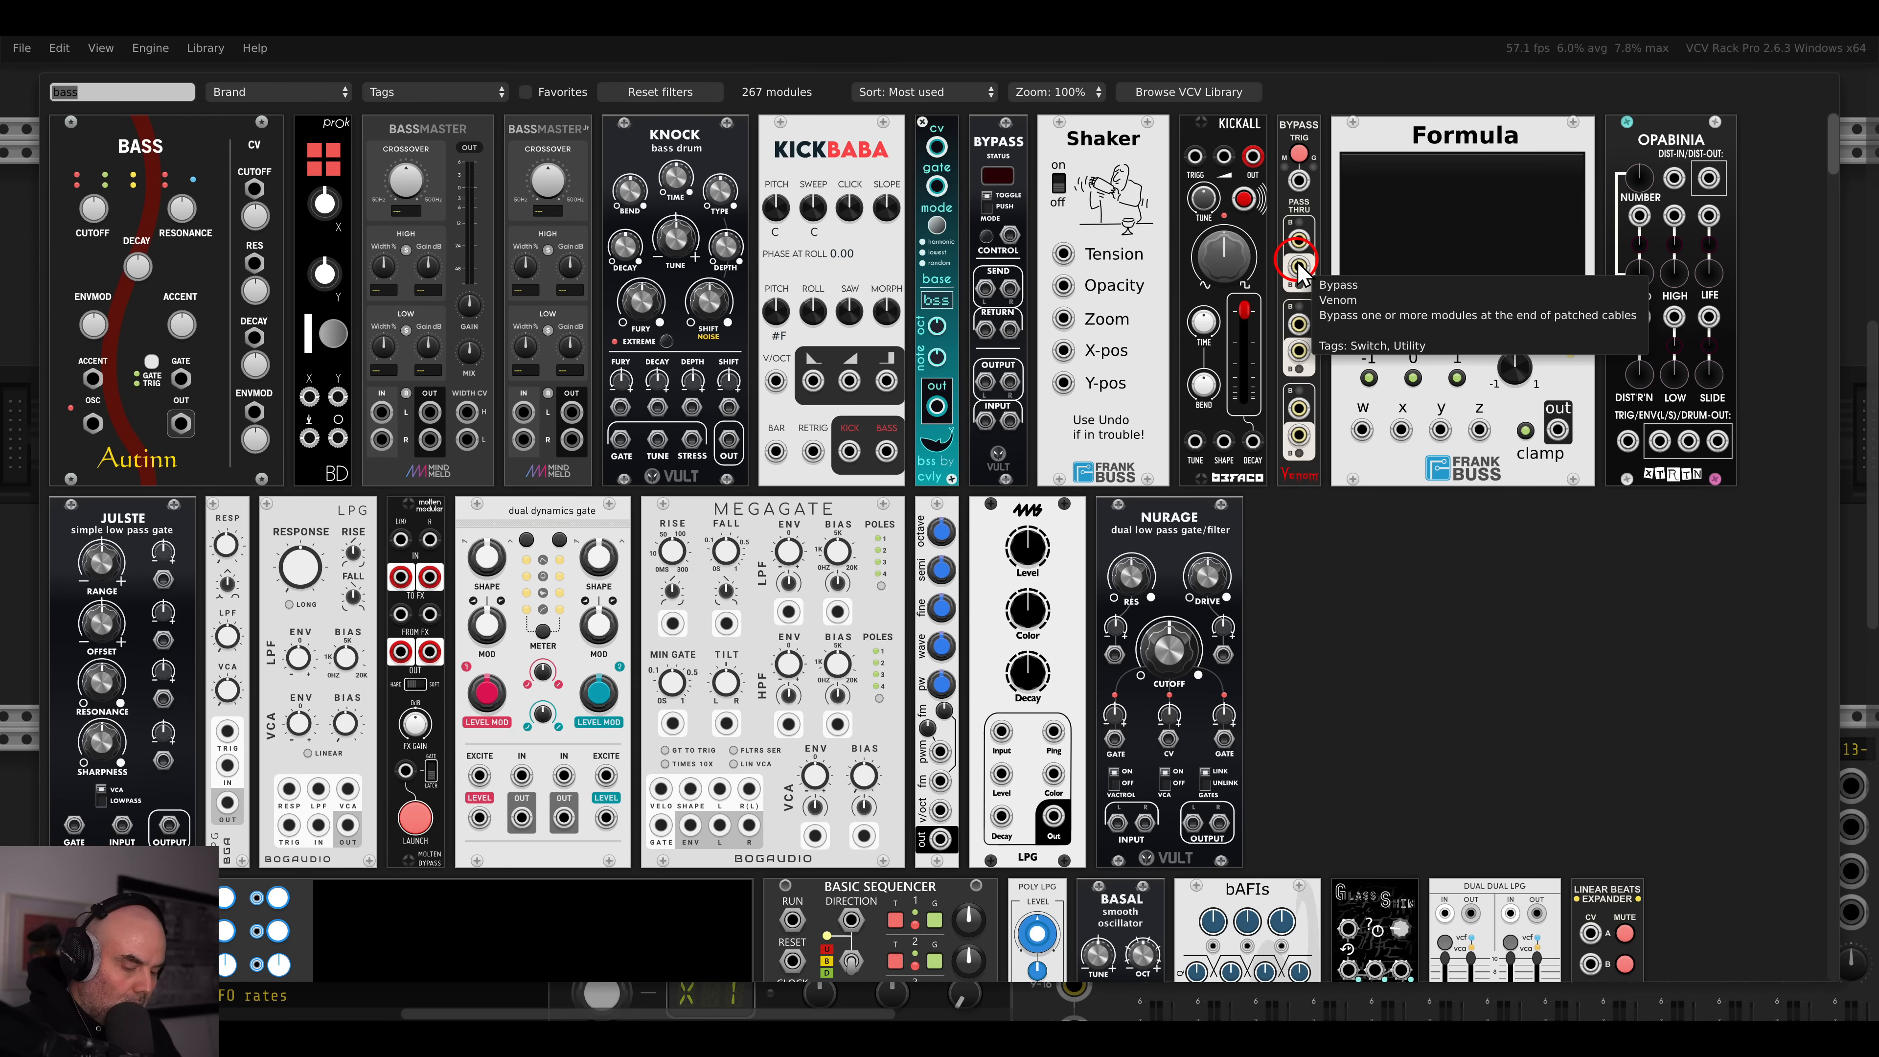
pyautogui.write('mixer')
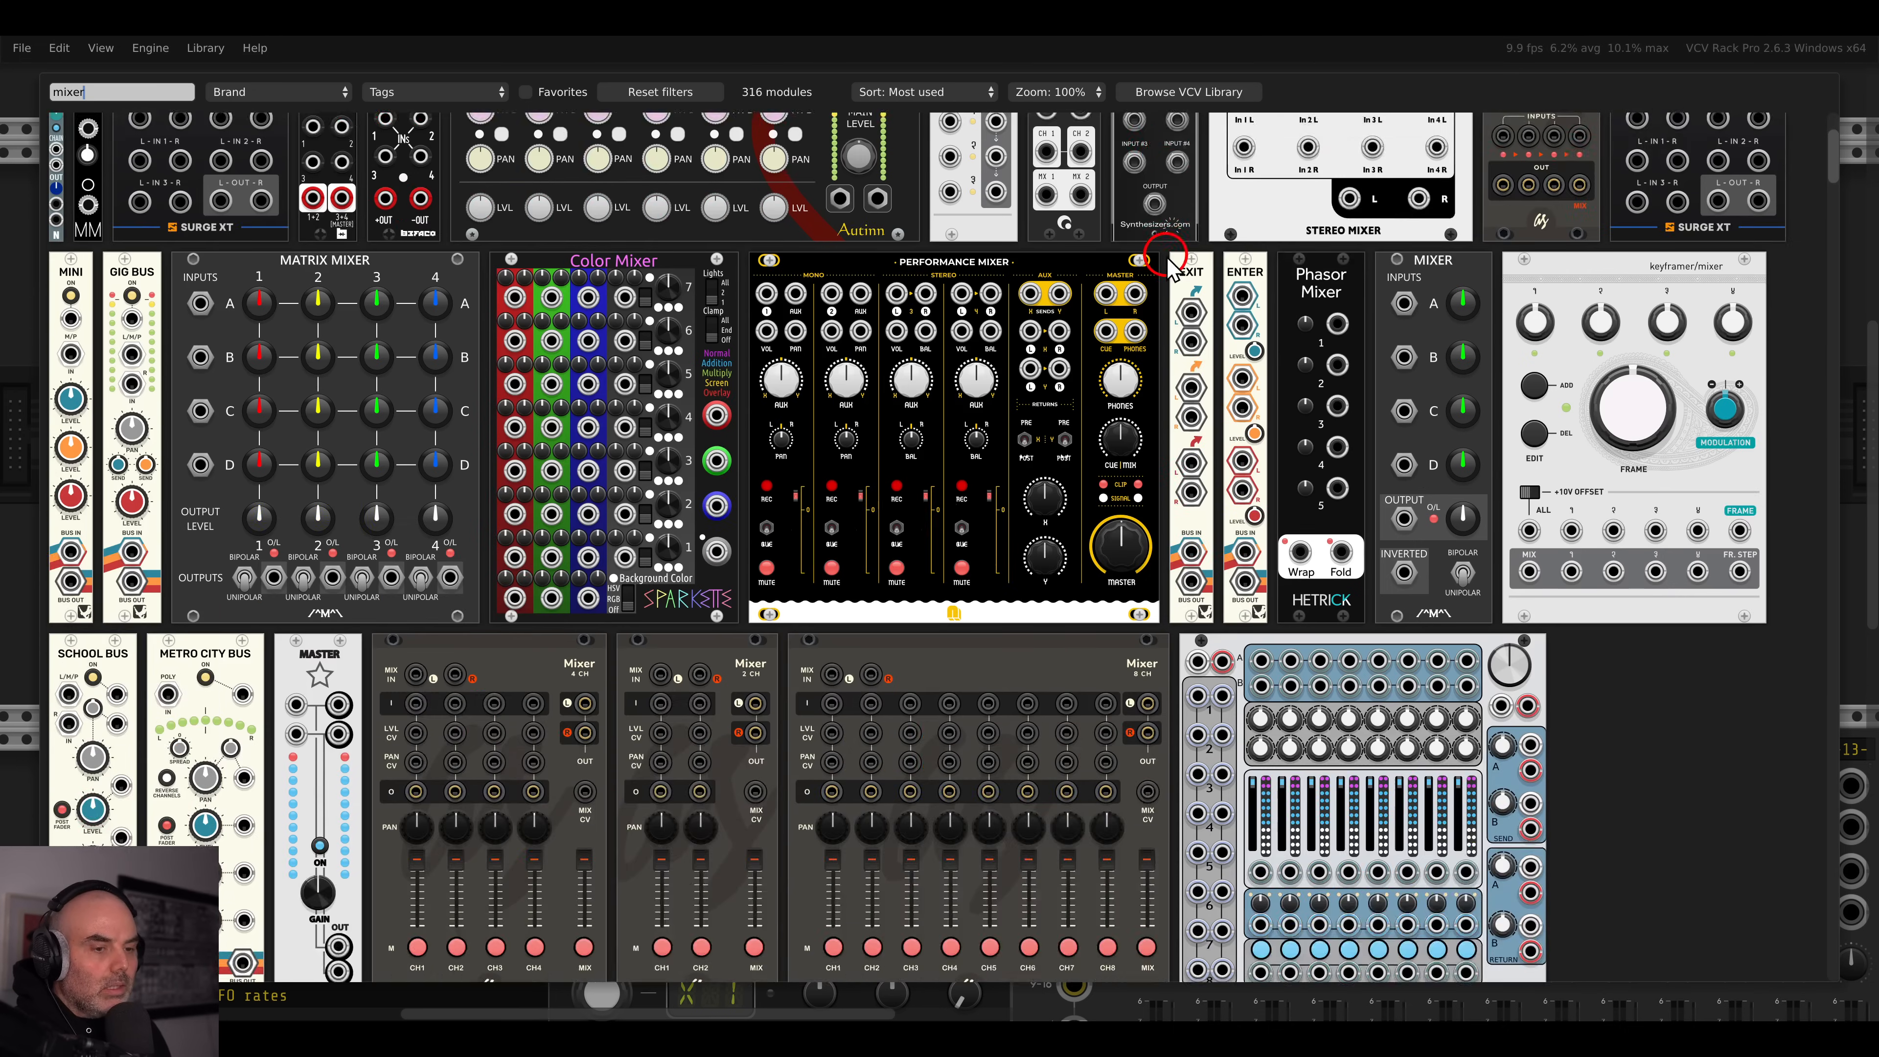
pyautogui.scroll(-10, 1168, 267)
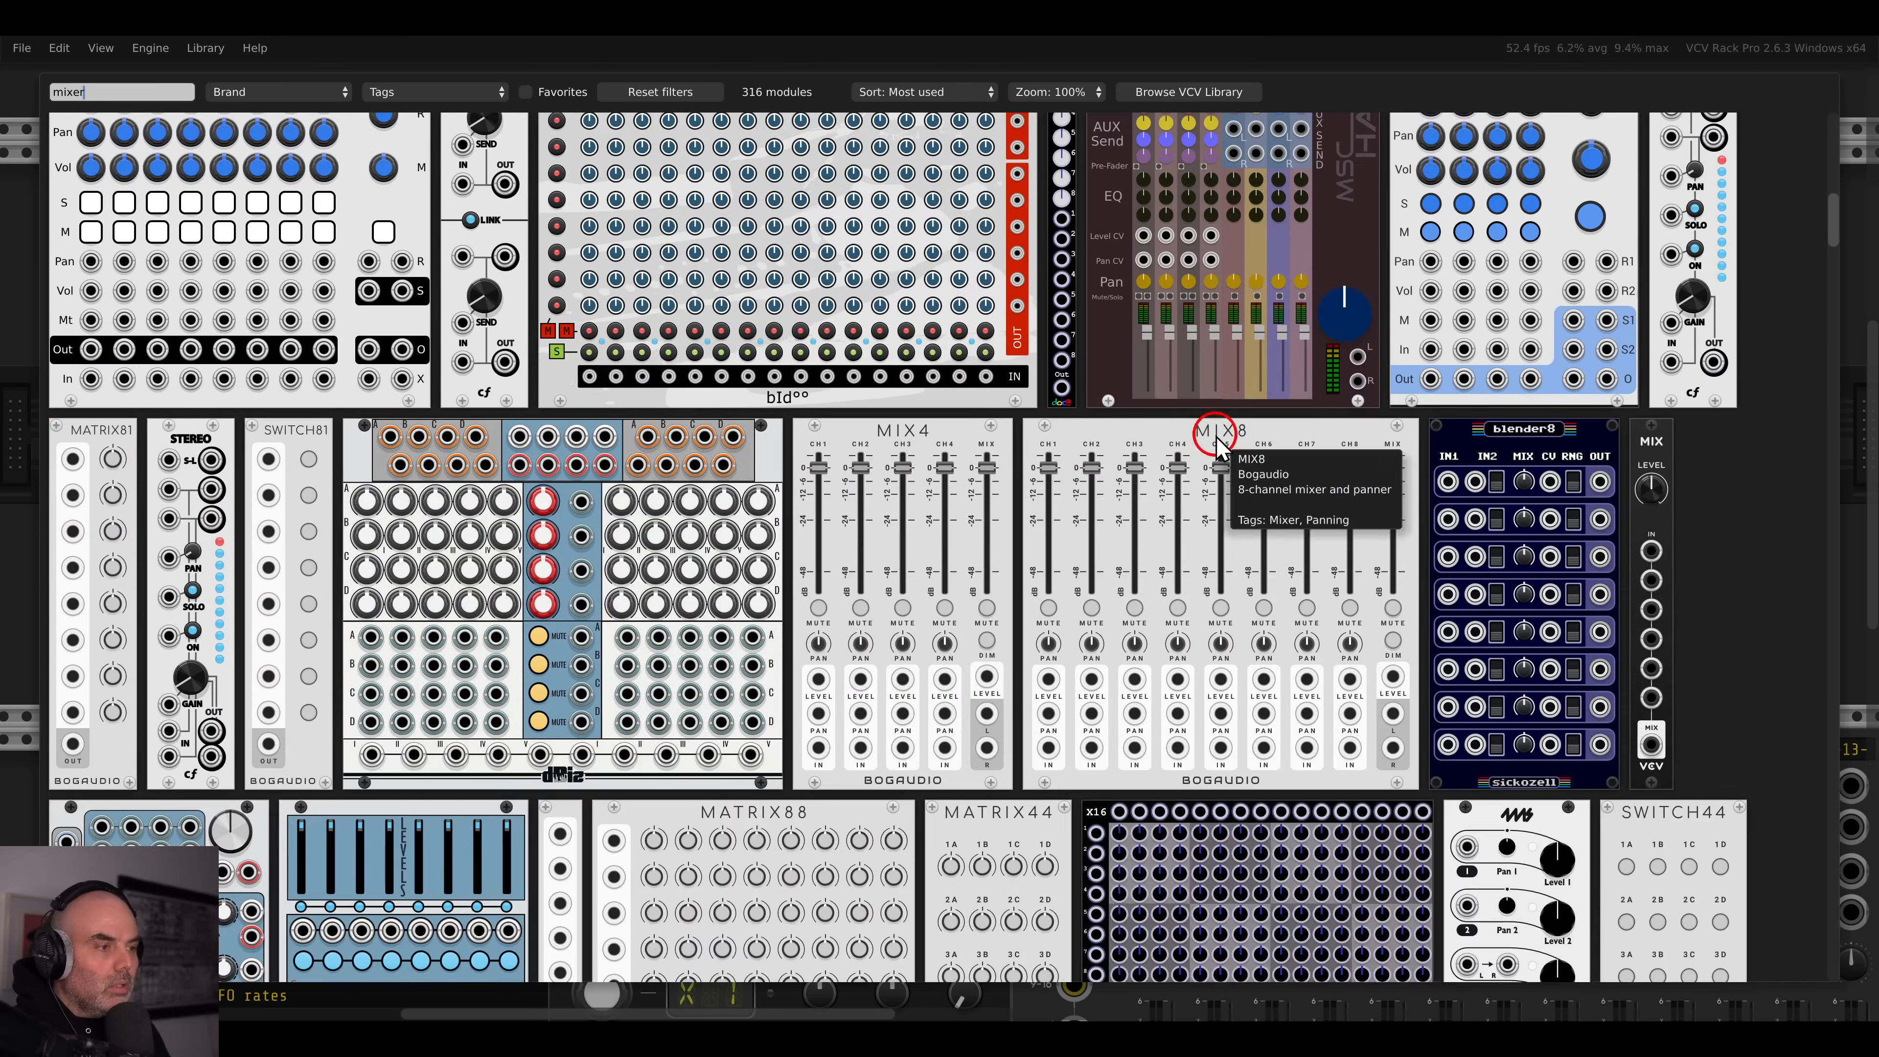
pyautogui.moveTo(1217, 444); pyautogui.dragTo(1175, 357)
pyautogui.moveTo(768, 669); pyautogui.dragTo(913, 661)
# - Set MIX8's input 1 poly spread to channels 1-8
pyautogui.rightClick(970, 186)
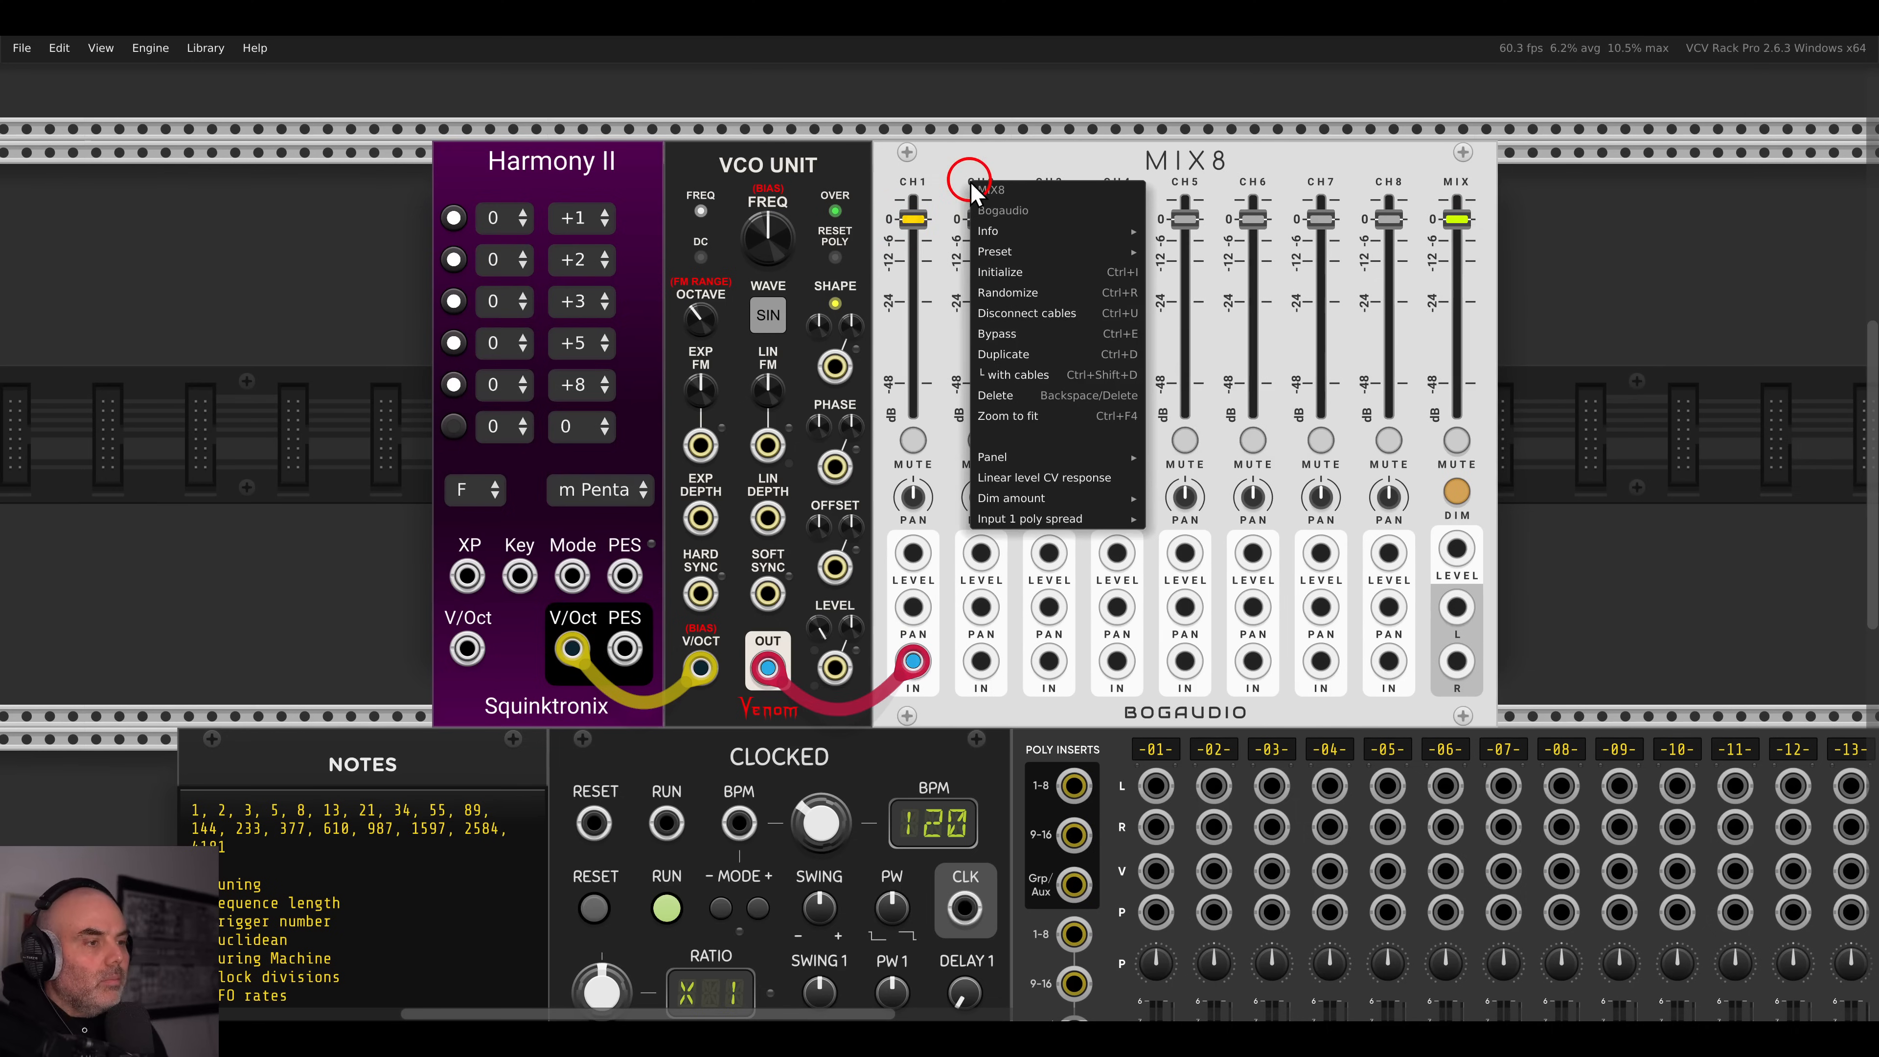
pyautogui.moveTo(995, 520)
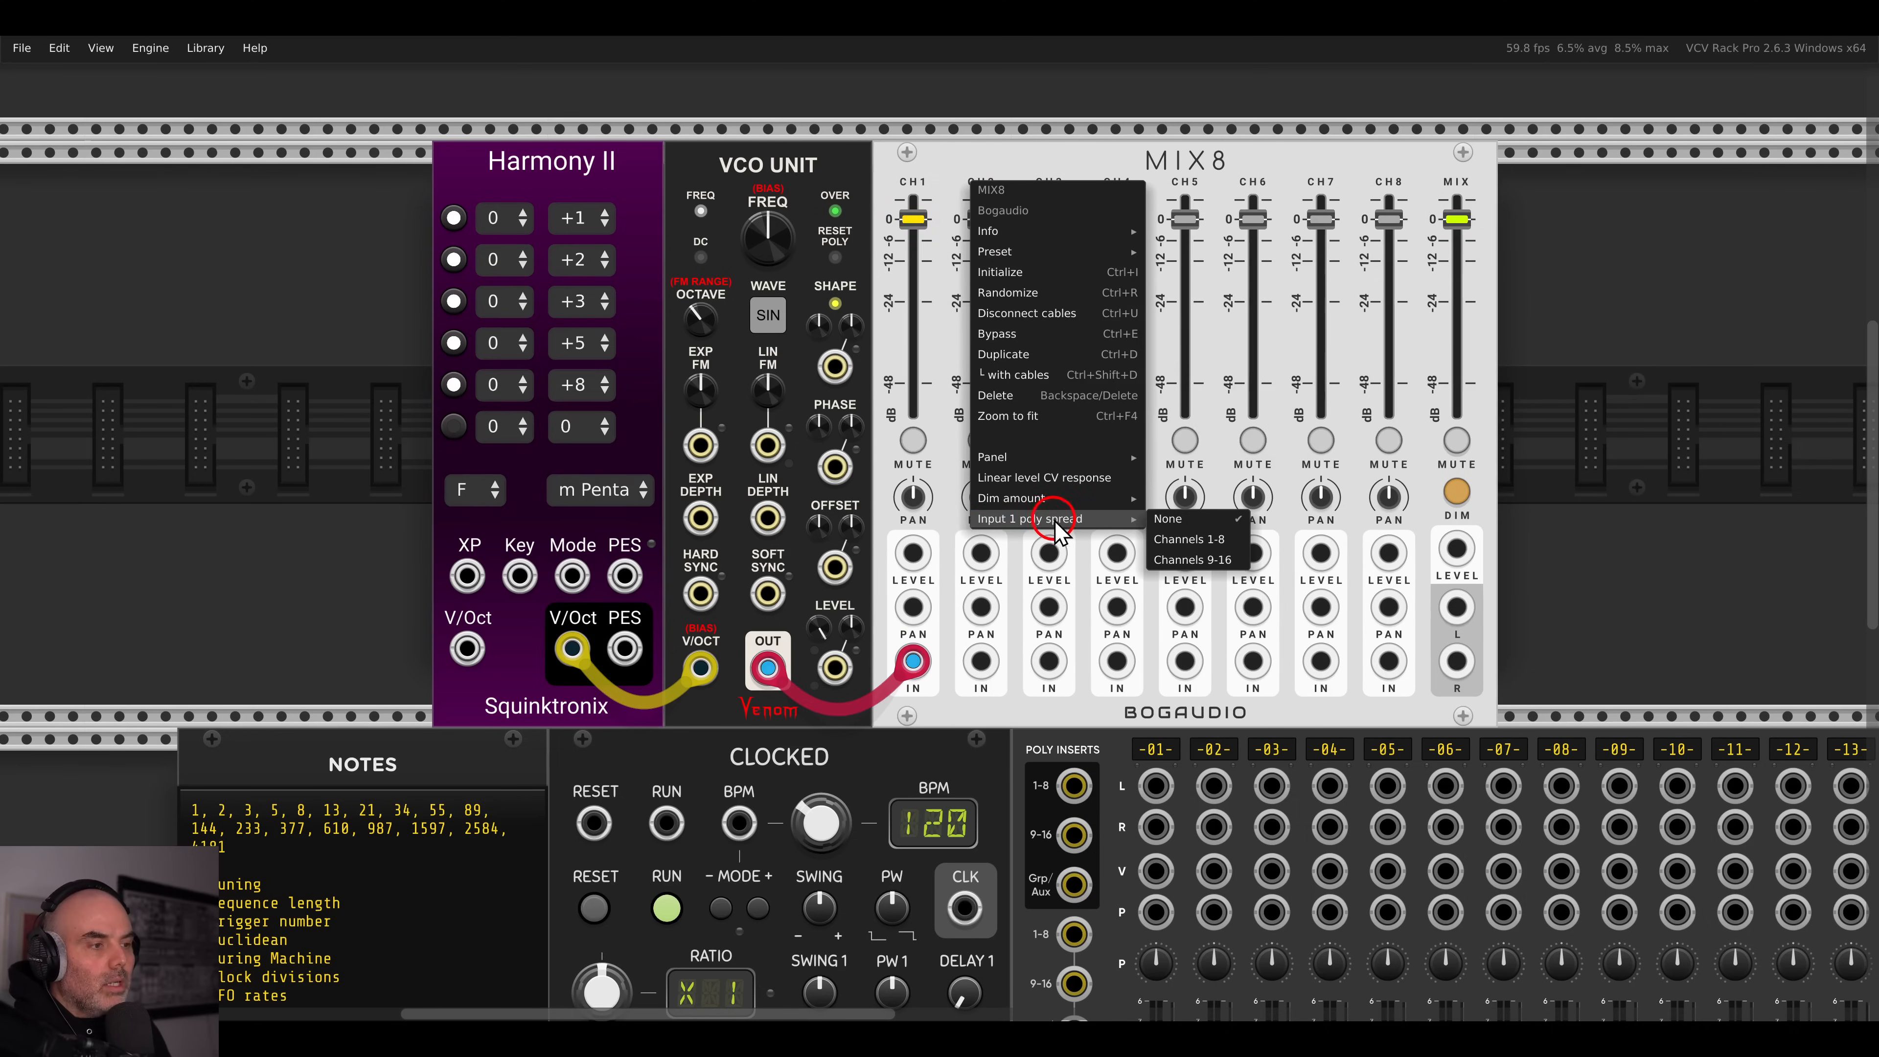
pyautogui.click(1189, 540)
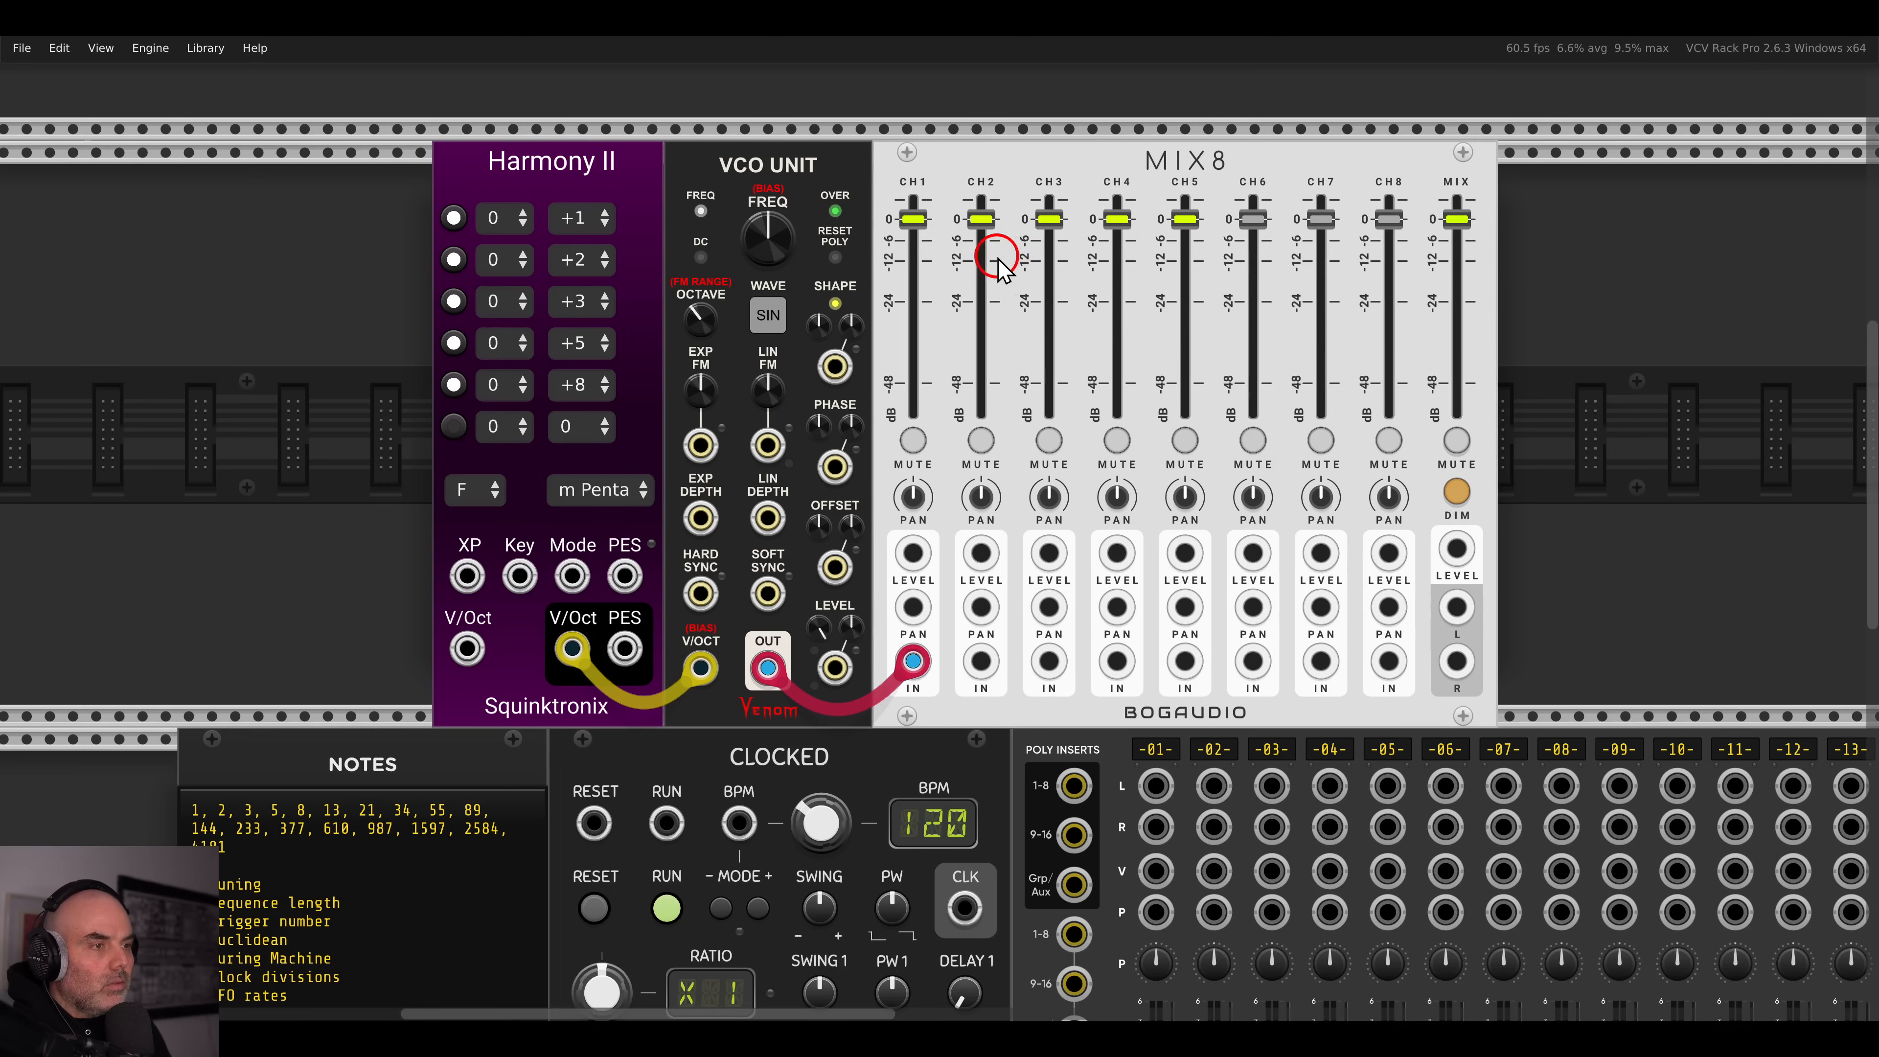
pyautogui.moveTo(869, 185)
pyautogui.mouseDown()
pyautogui.moveTo(1014, 248)
pyautogui.moveTo(1210, 277)
pyautogui.mouseUp()
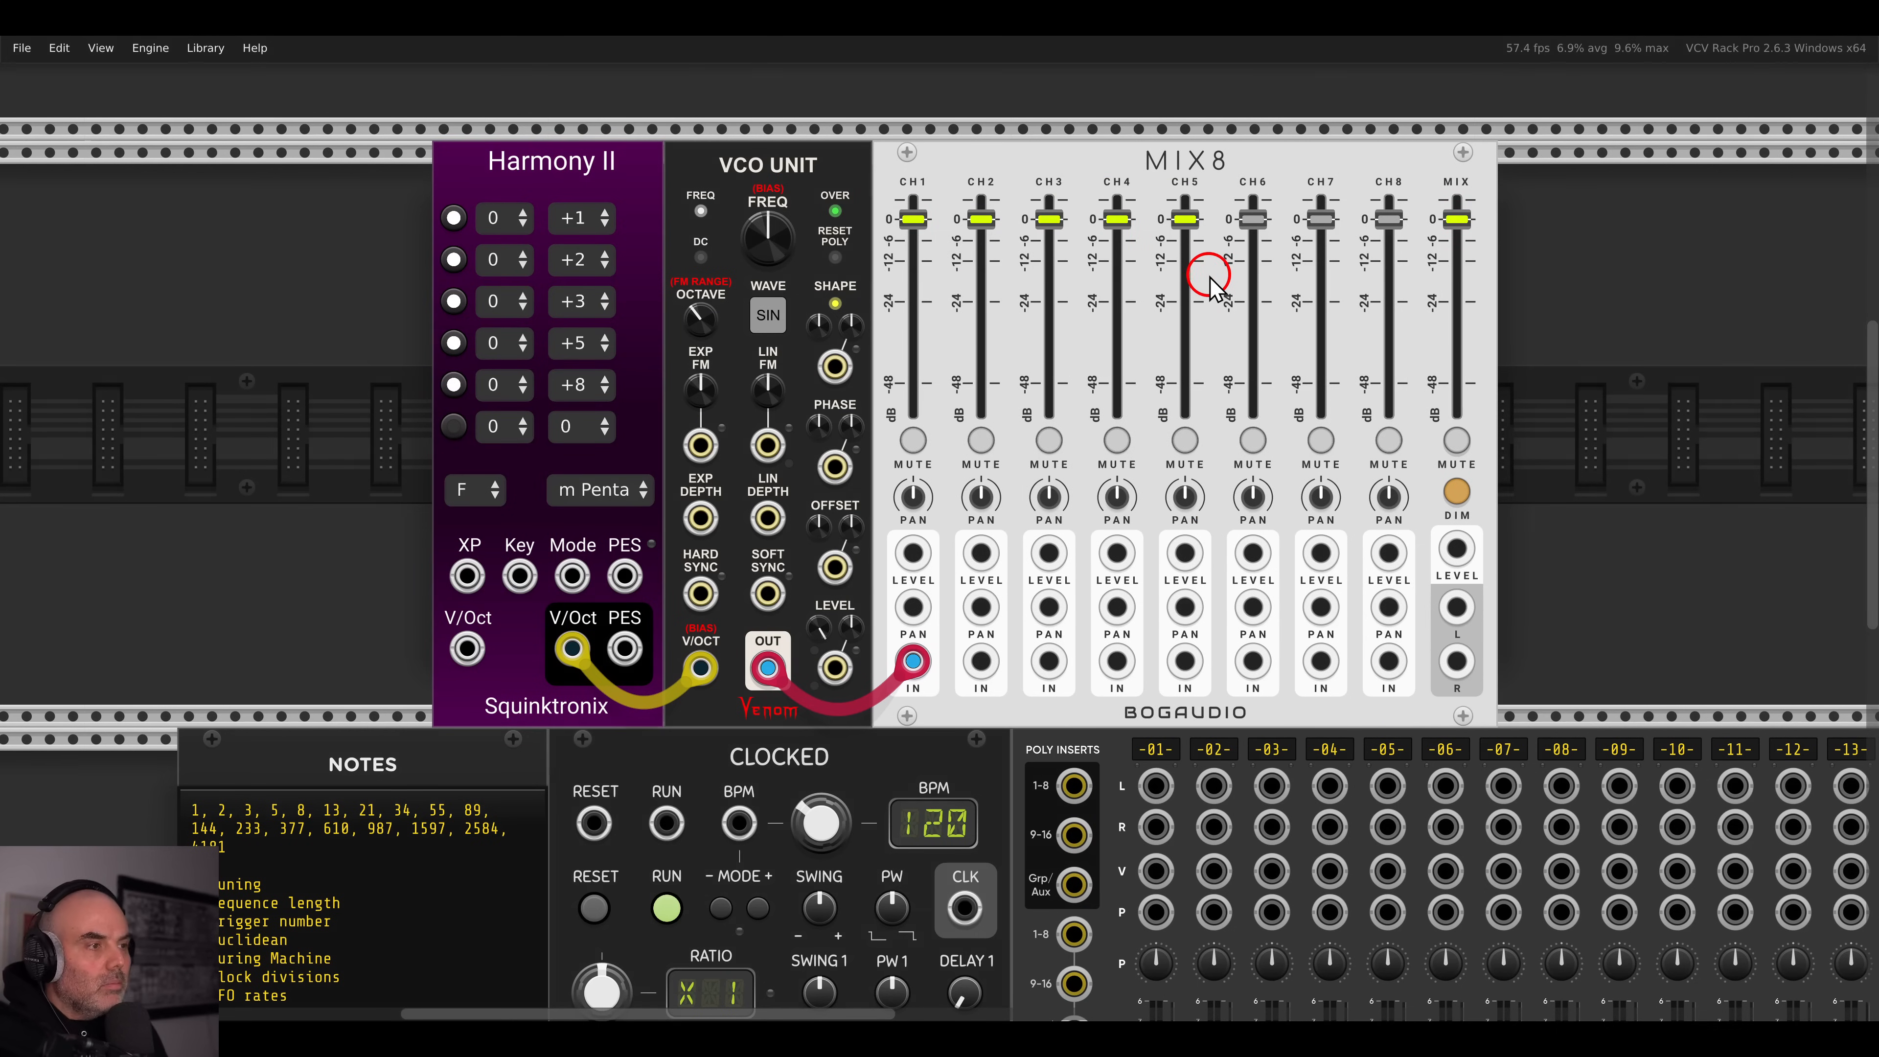
# - Patch MIX8's left and right mix outputs into the left and right inputs of channel 01 on the main mixer
pyautogui.scroll(-3, 1369, 534)
pyautogui.moveTo(1456, 510)
pyautogui.mouseDown()
pyautogui.moveTo(1432, 546)
pyautogui.moveTo(1155, 688)
pyautogui.mouseUp()
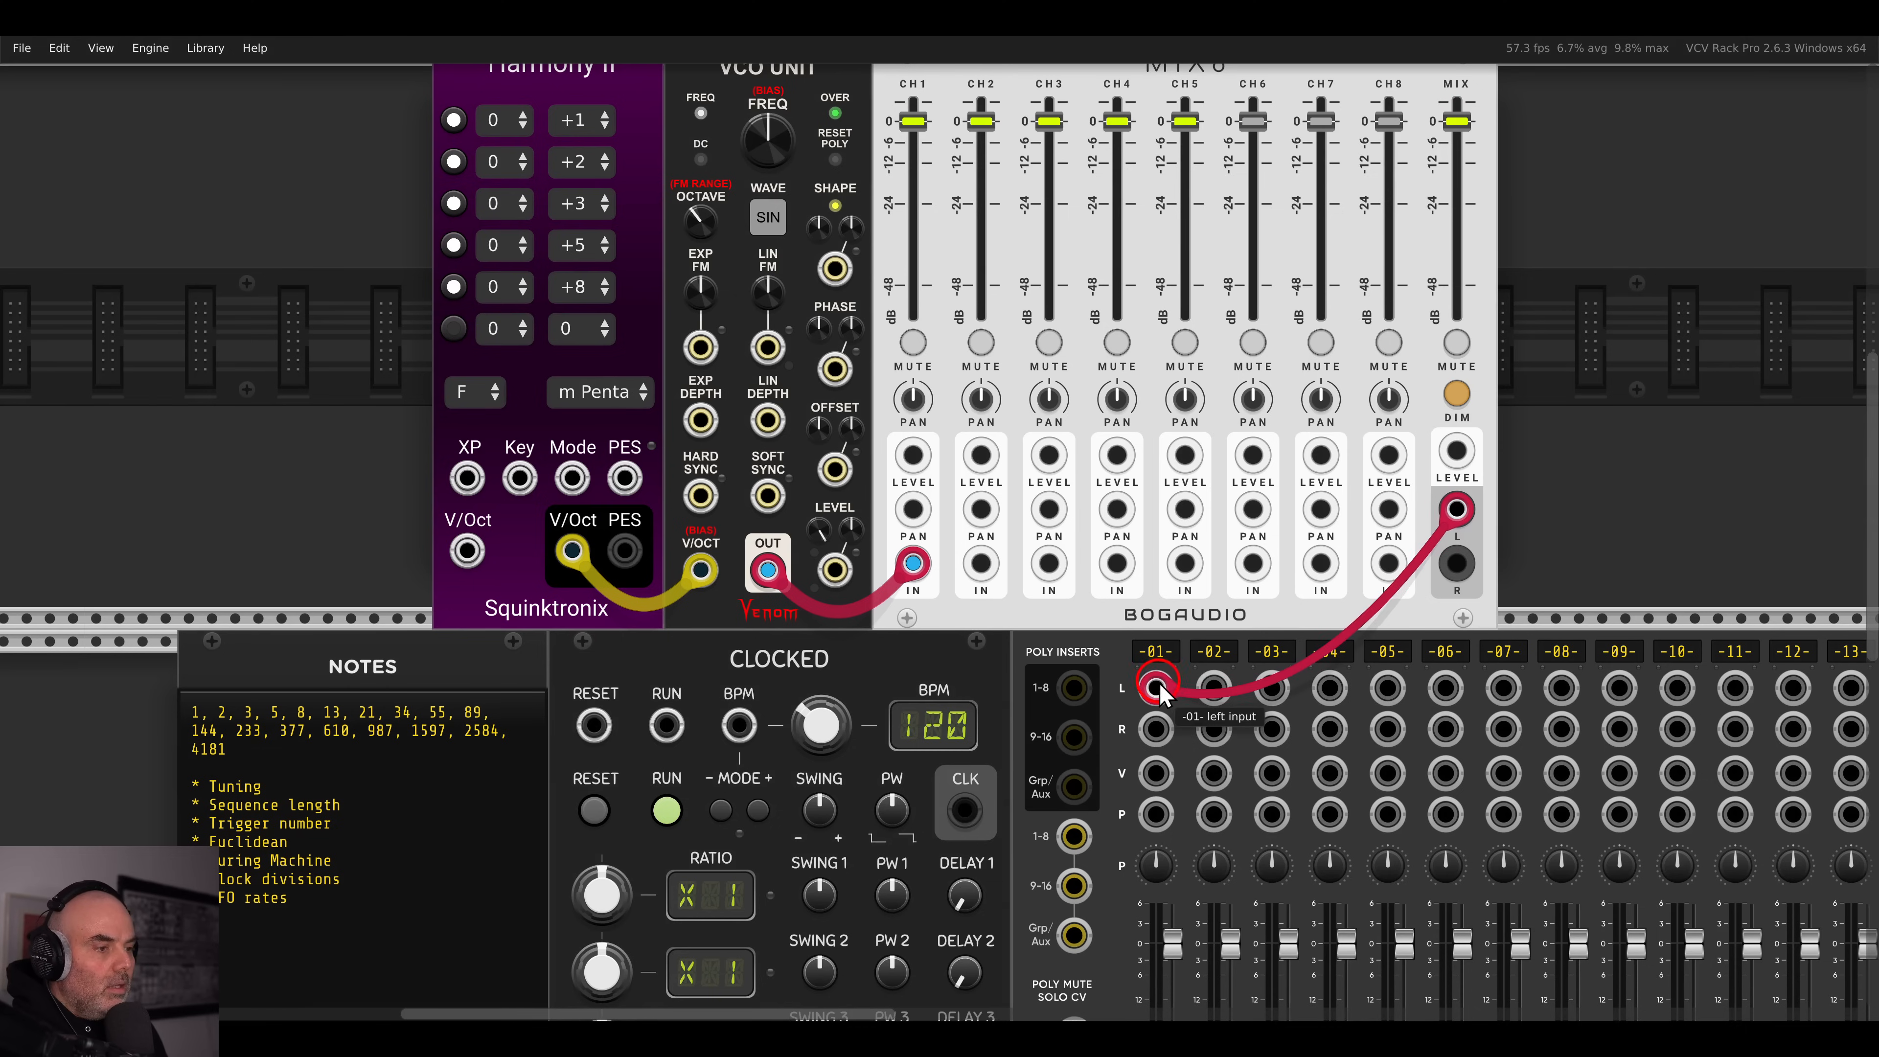
pyautogui.moveTo(1456, 564); pyautogui.dragTo(1156, 729)
pyautogui.moveTo(1080, 382); pyautogui.dragTo(1129, 474)
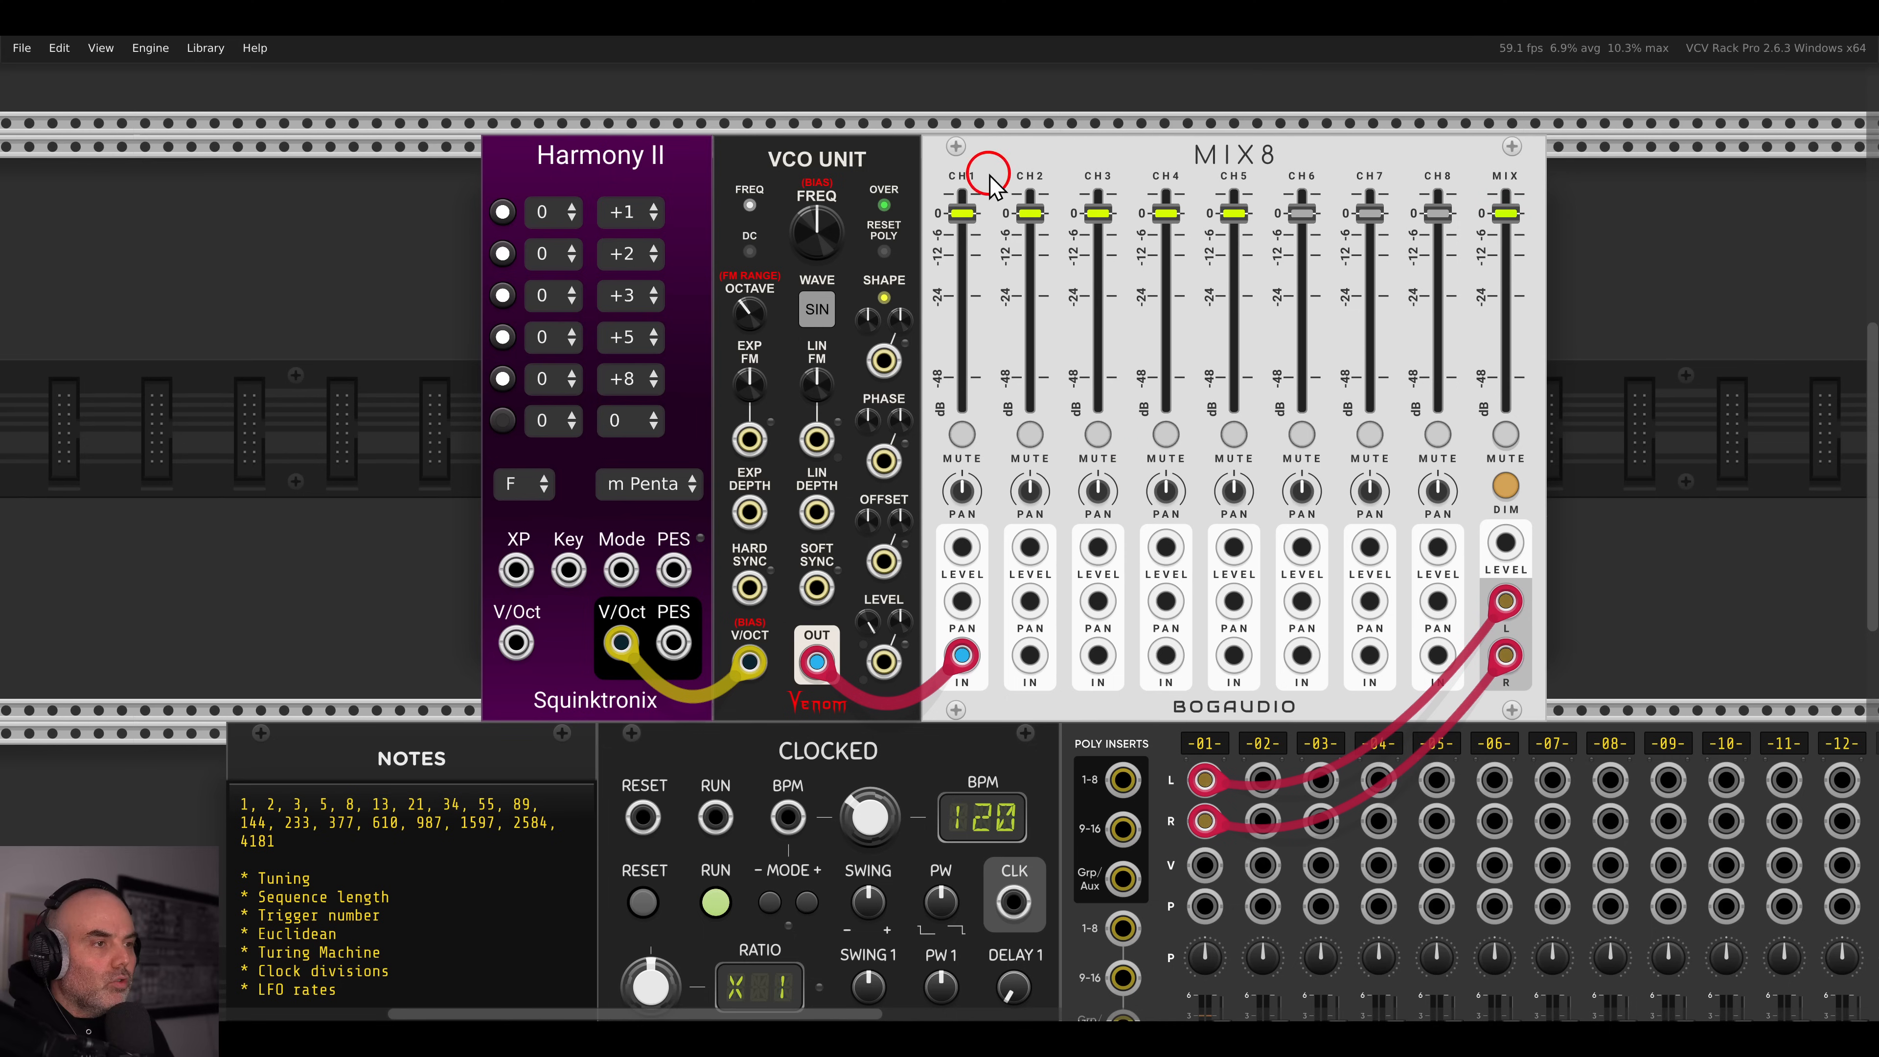
# - Move MIX8 away from the VCO Unit and add a Sickozell mod7 modulator in the gap beside the VCO Unit
pyautogui.moveTo(991, 181); pyautogui.dragTo(1225, 181)
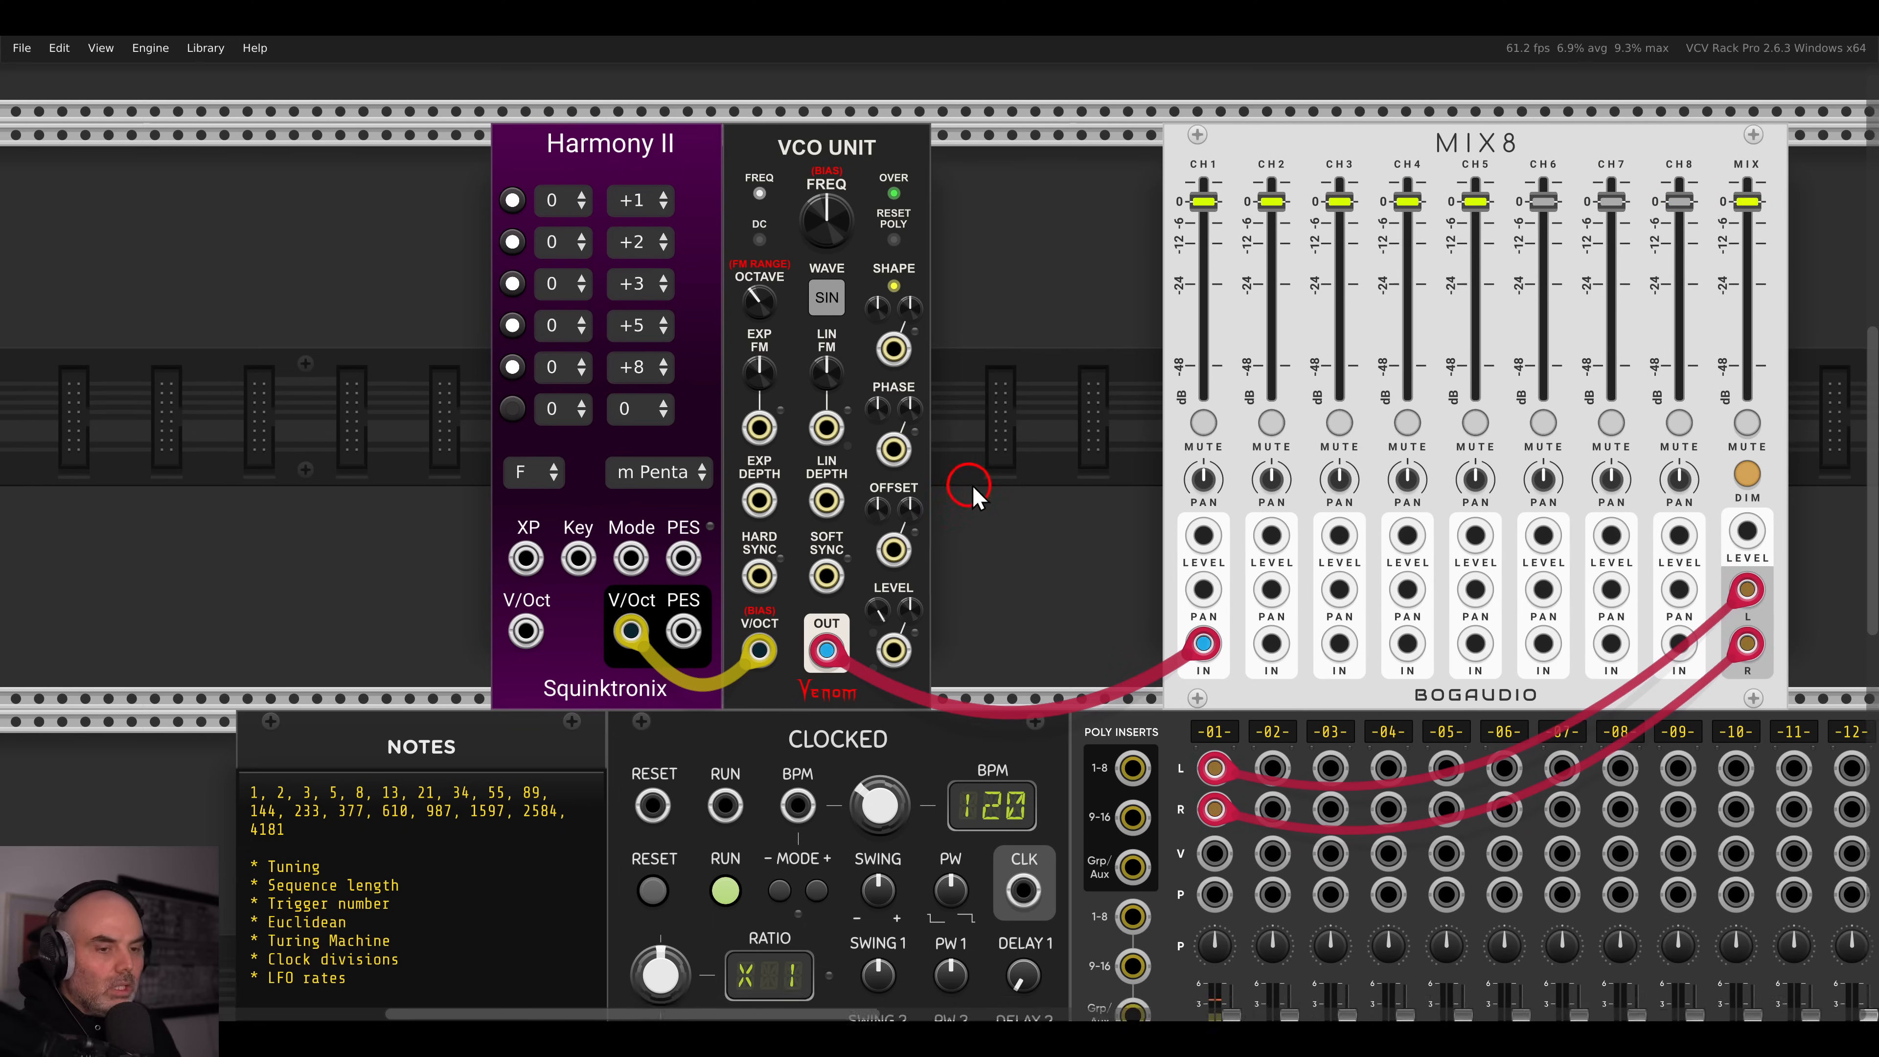
pyautogui.moveTo(970, 489); pyautogui.dragTo(1023, 393)
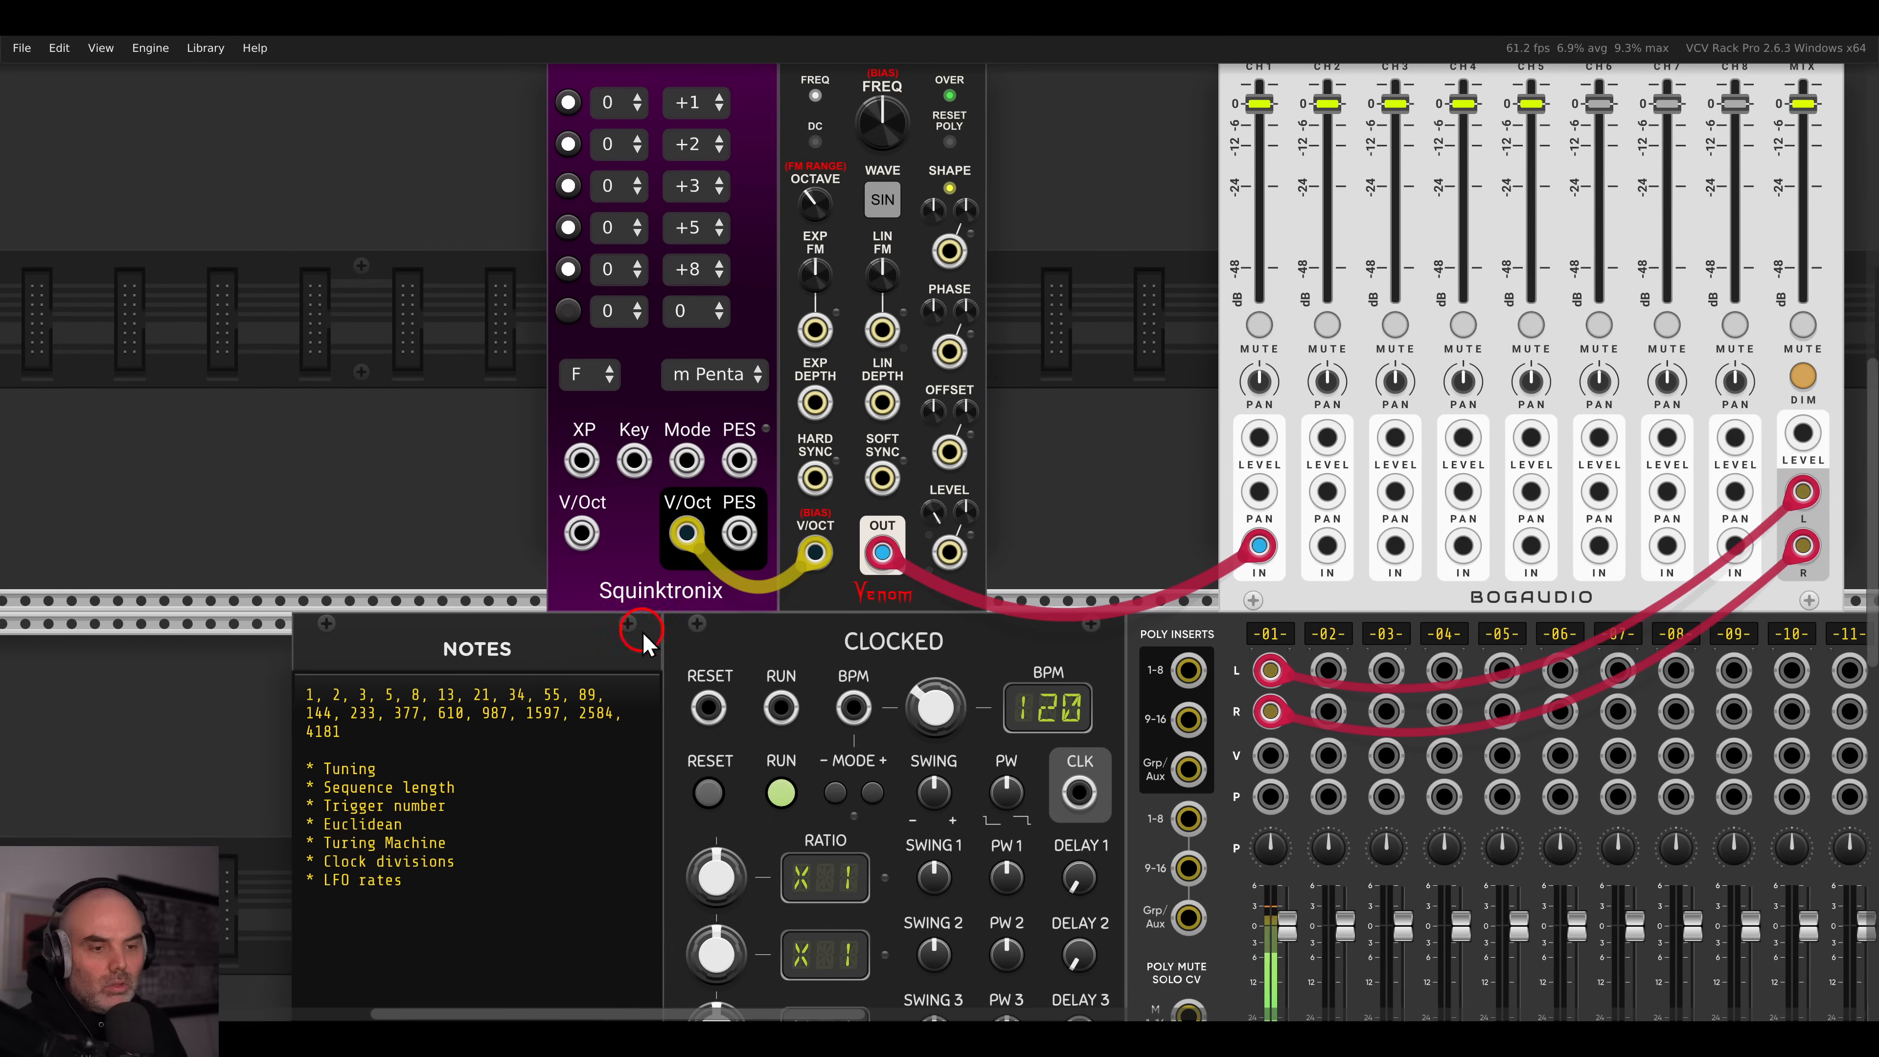
pyautogui.moveTo(337, 859)
pyautogui.mouseDown()
pyautogui.moveTo(405, 911)
pyautogui.moveTo(455, 892)
pyautogui.mouseUp()
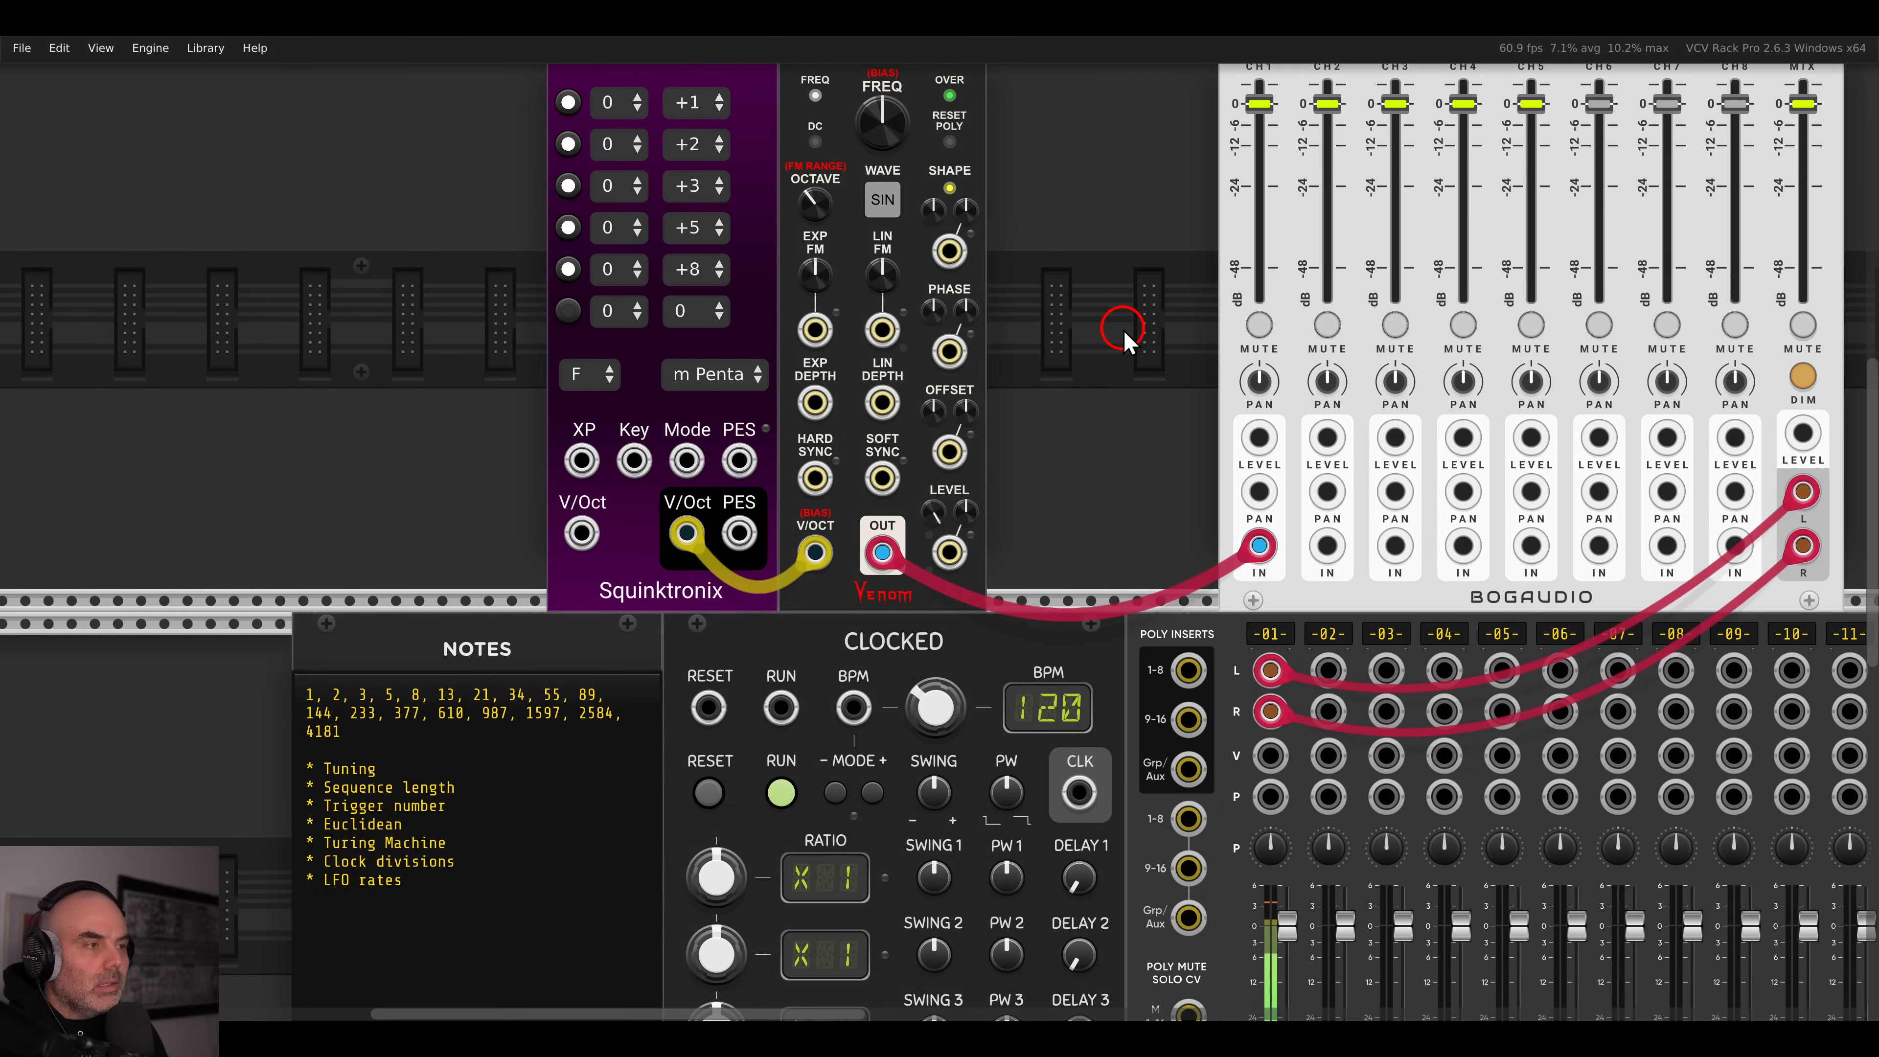
pyautogui.moveTo(1123, 328); pyautogui.dragTo(1081, 428)
pyautogui.doubleClick(1080, 418)
pyautogui.press('BackSpace')
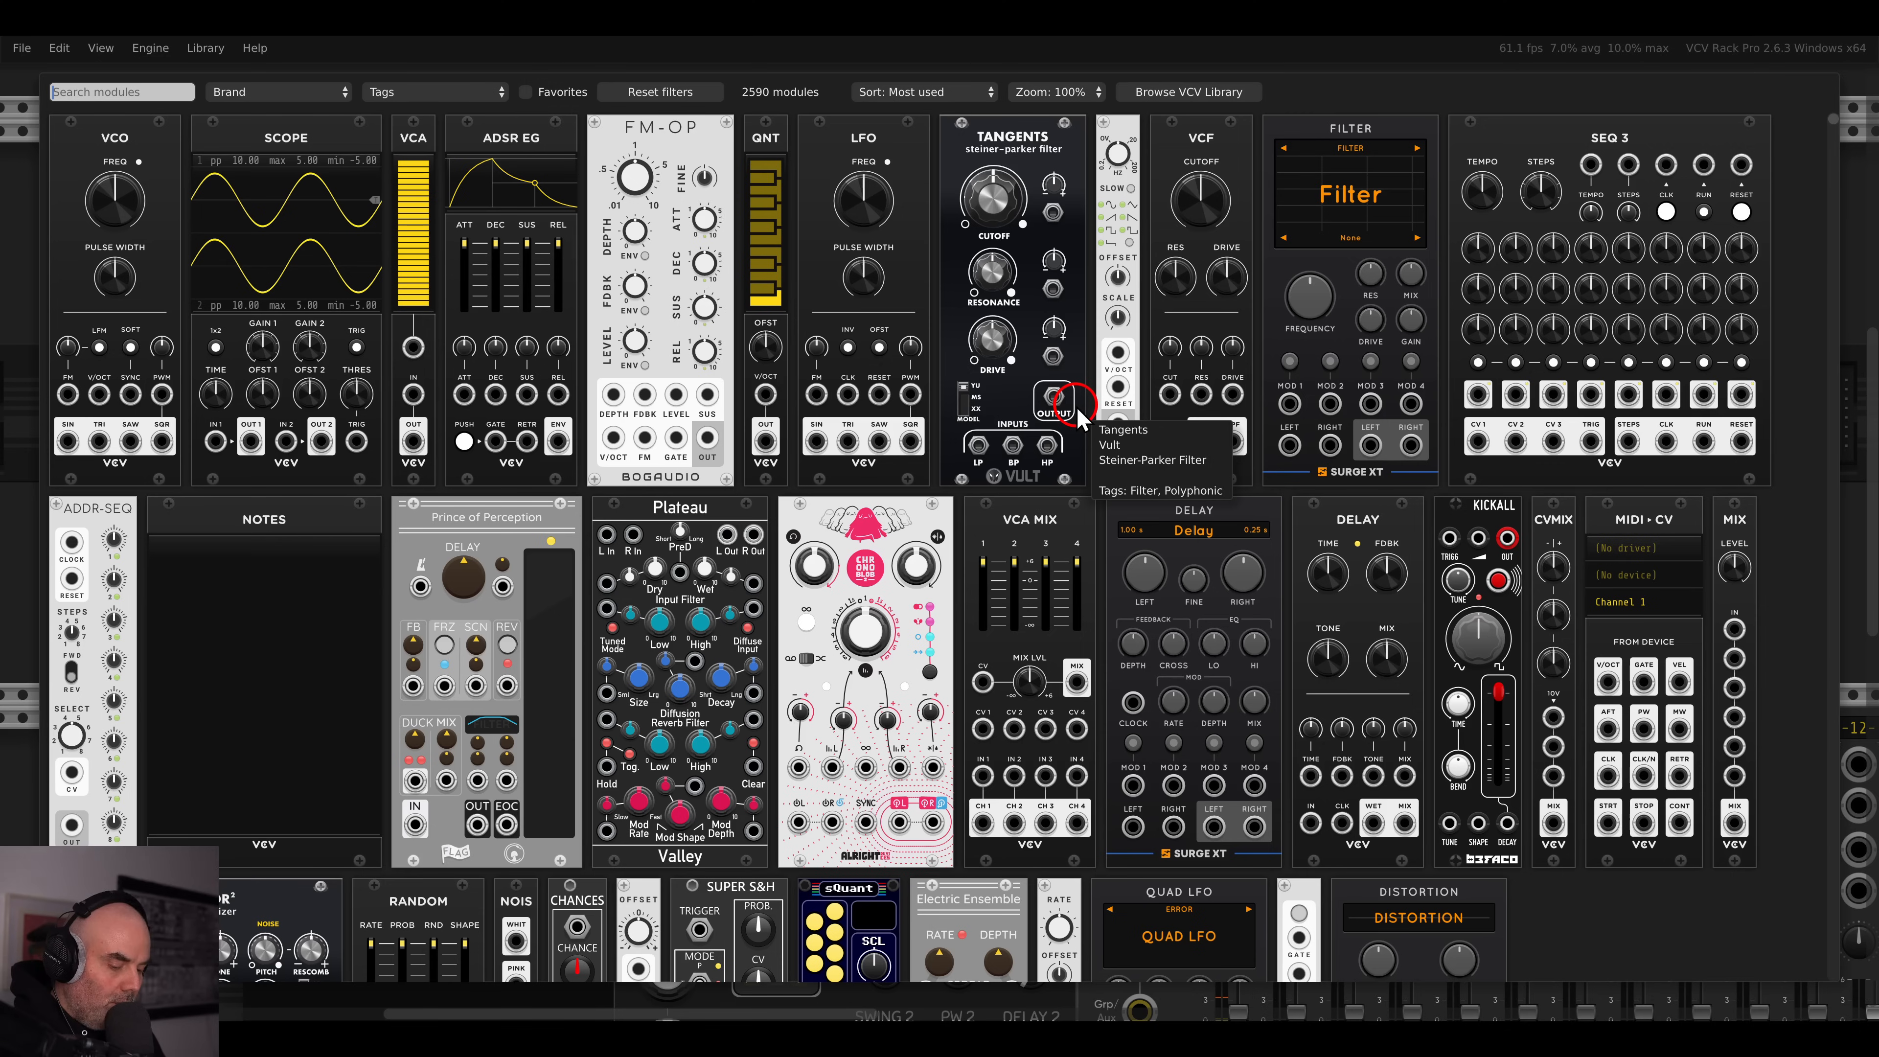
pyautogui.write('mod')
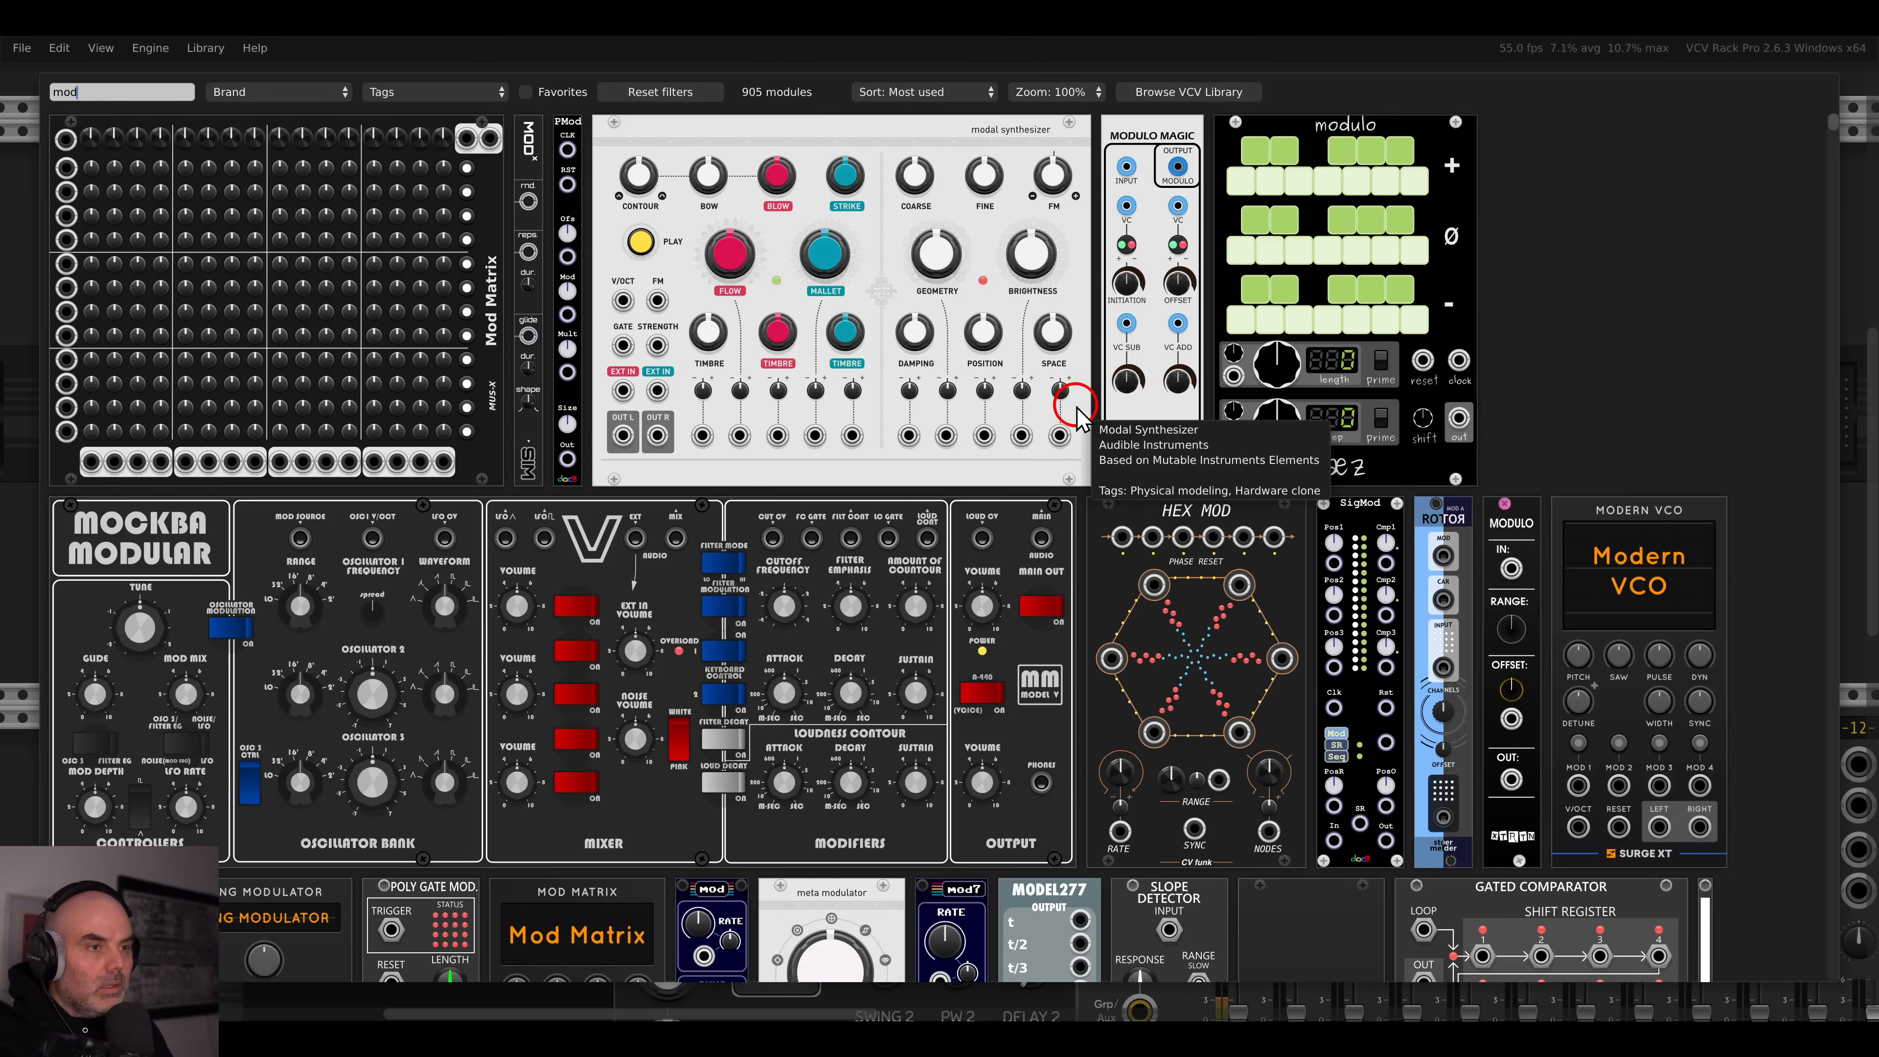
pyautogui.press('BackSpace')
pyautogui.press('BackSpace')
pyautogui.write('7')
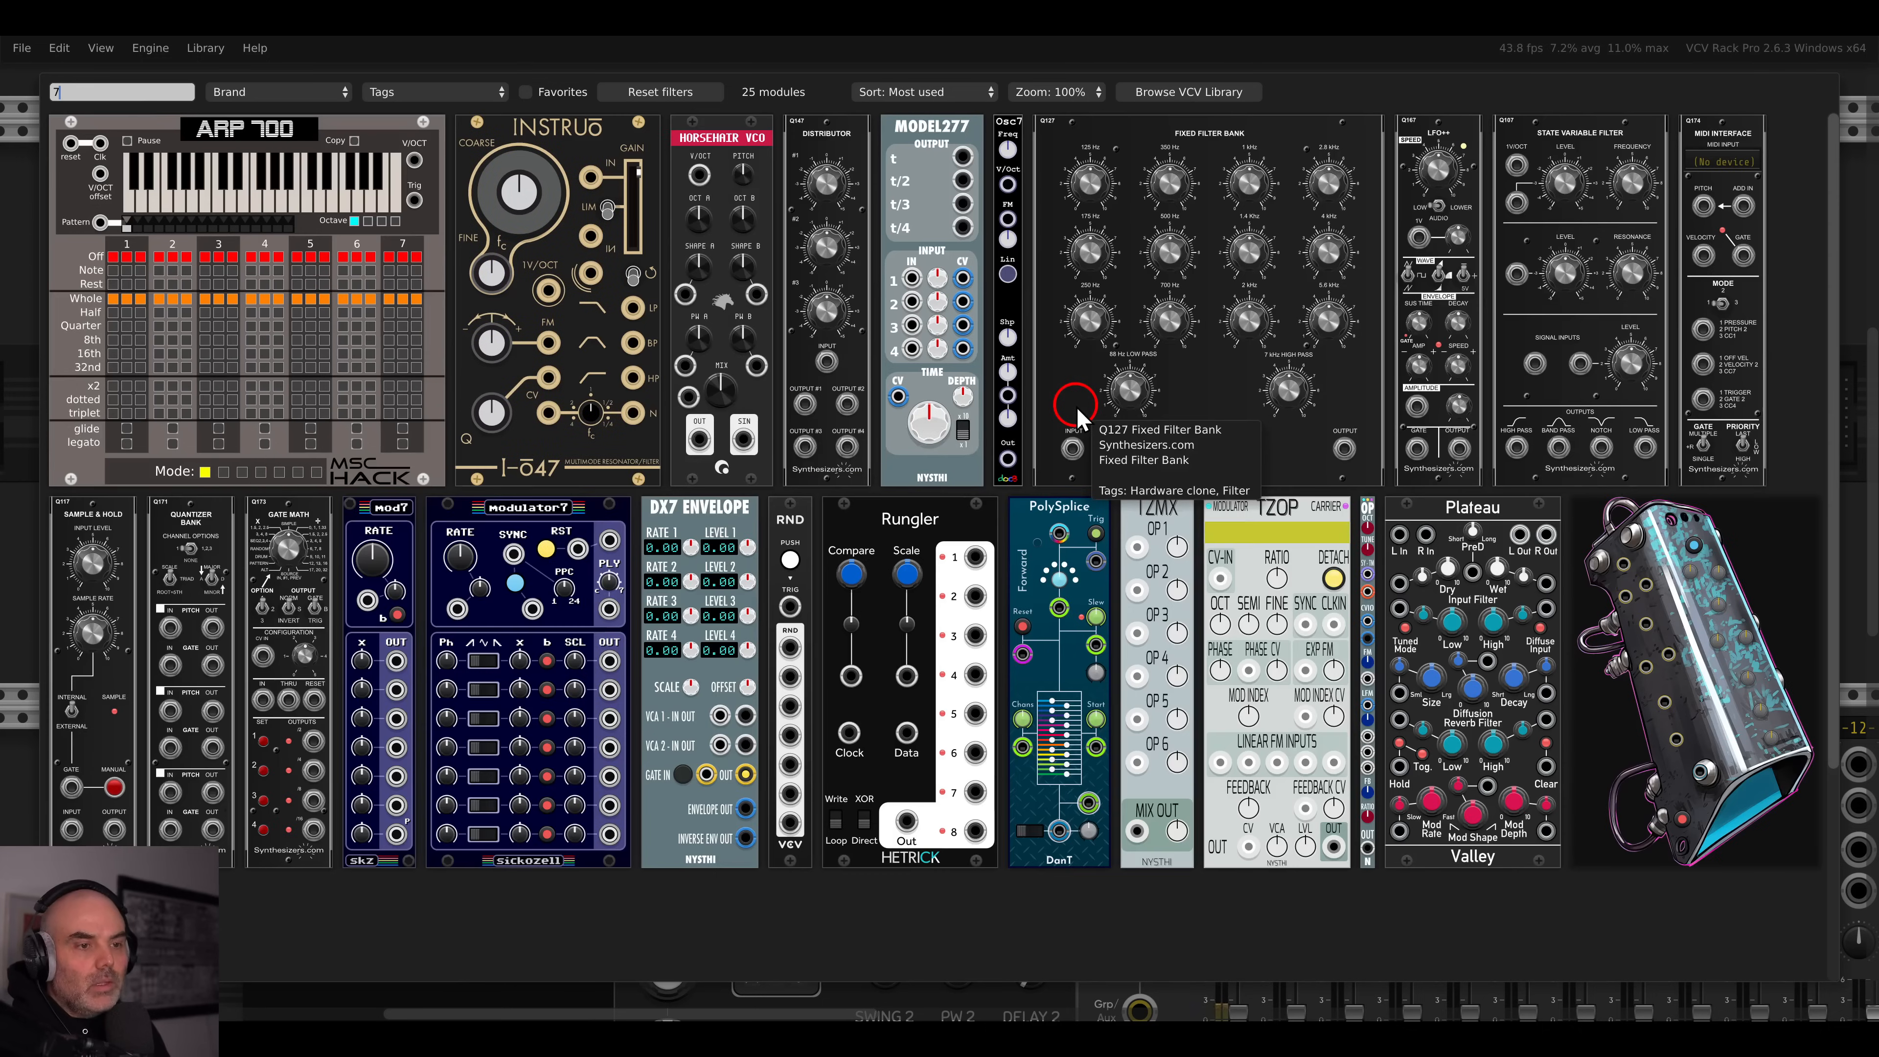
pyautogui.moveTo(404, 514); pyautogui.dragTo(869, 370)
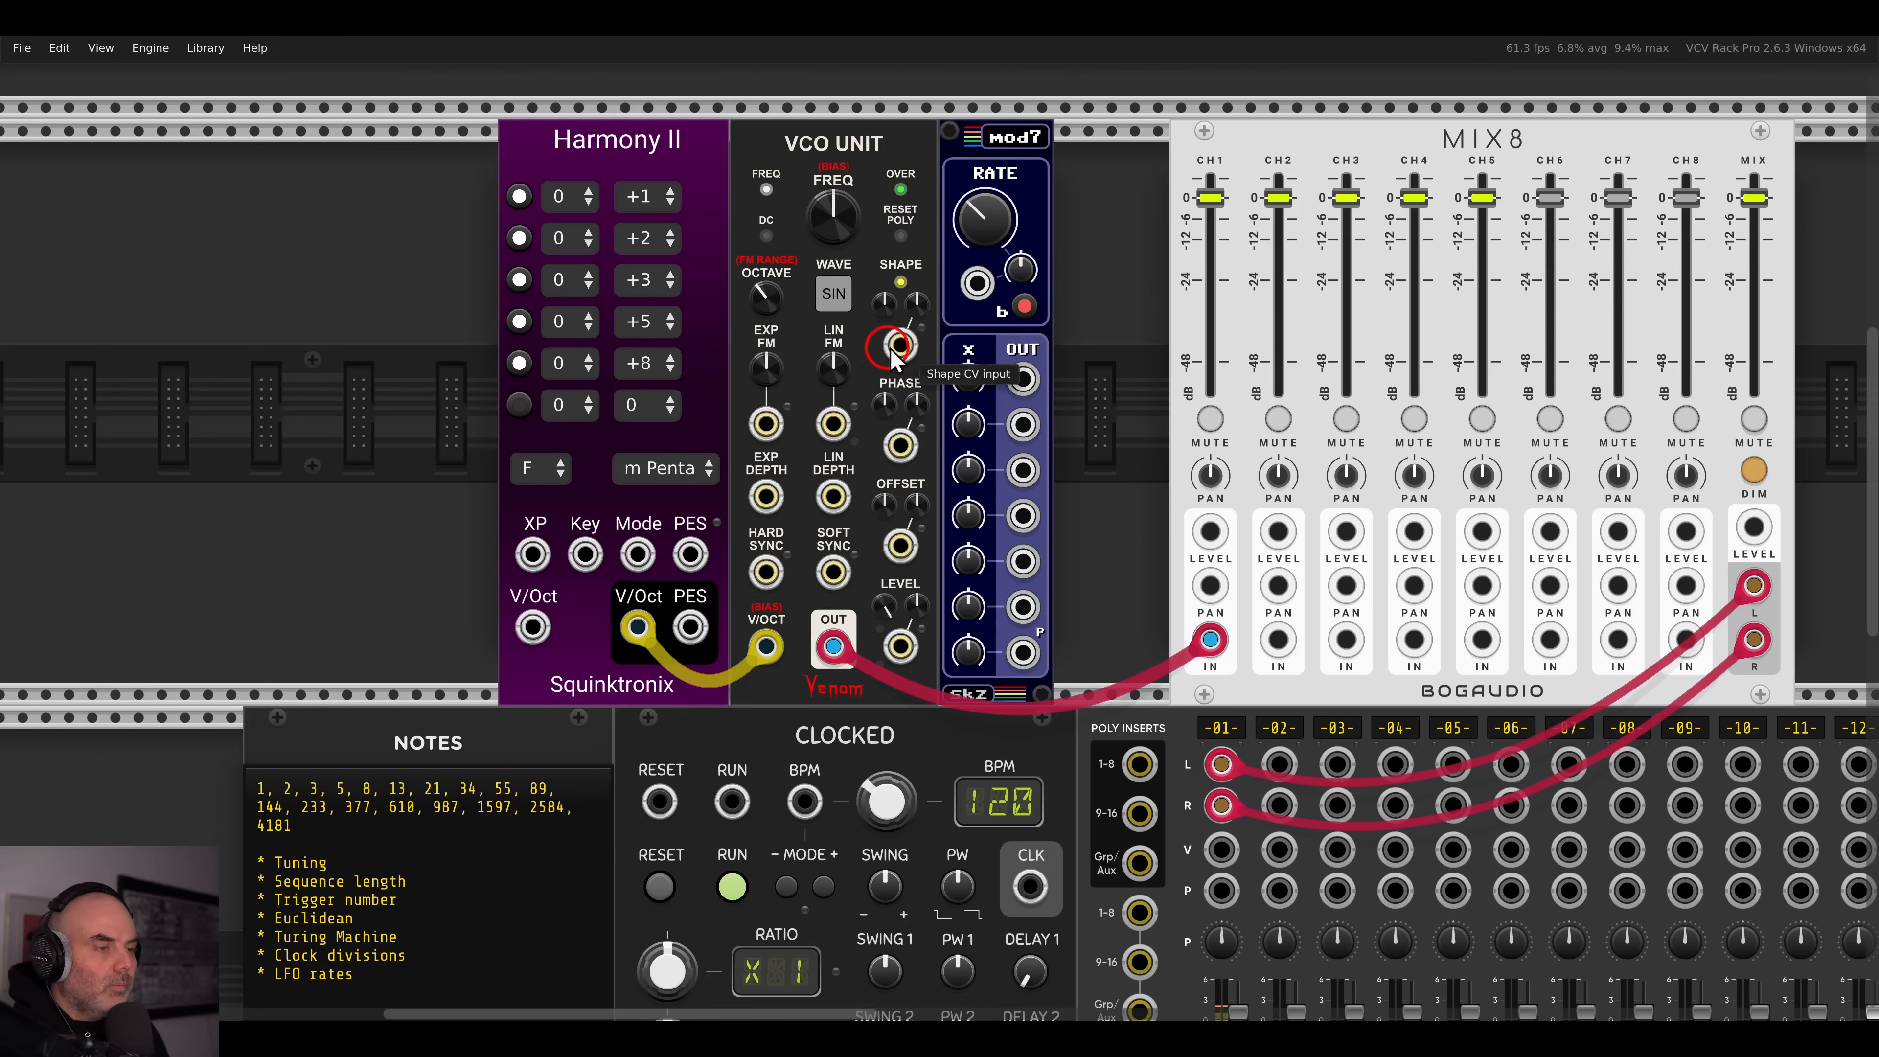
# - Apply the Fibonacci / xRate preset to the mod7 module
pyautogui.rightClick(982, 159)
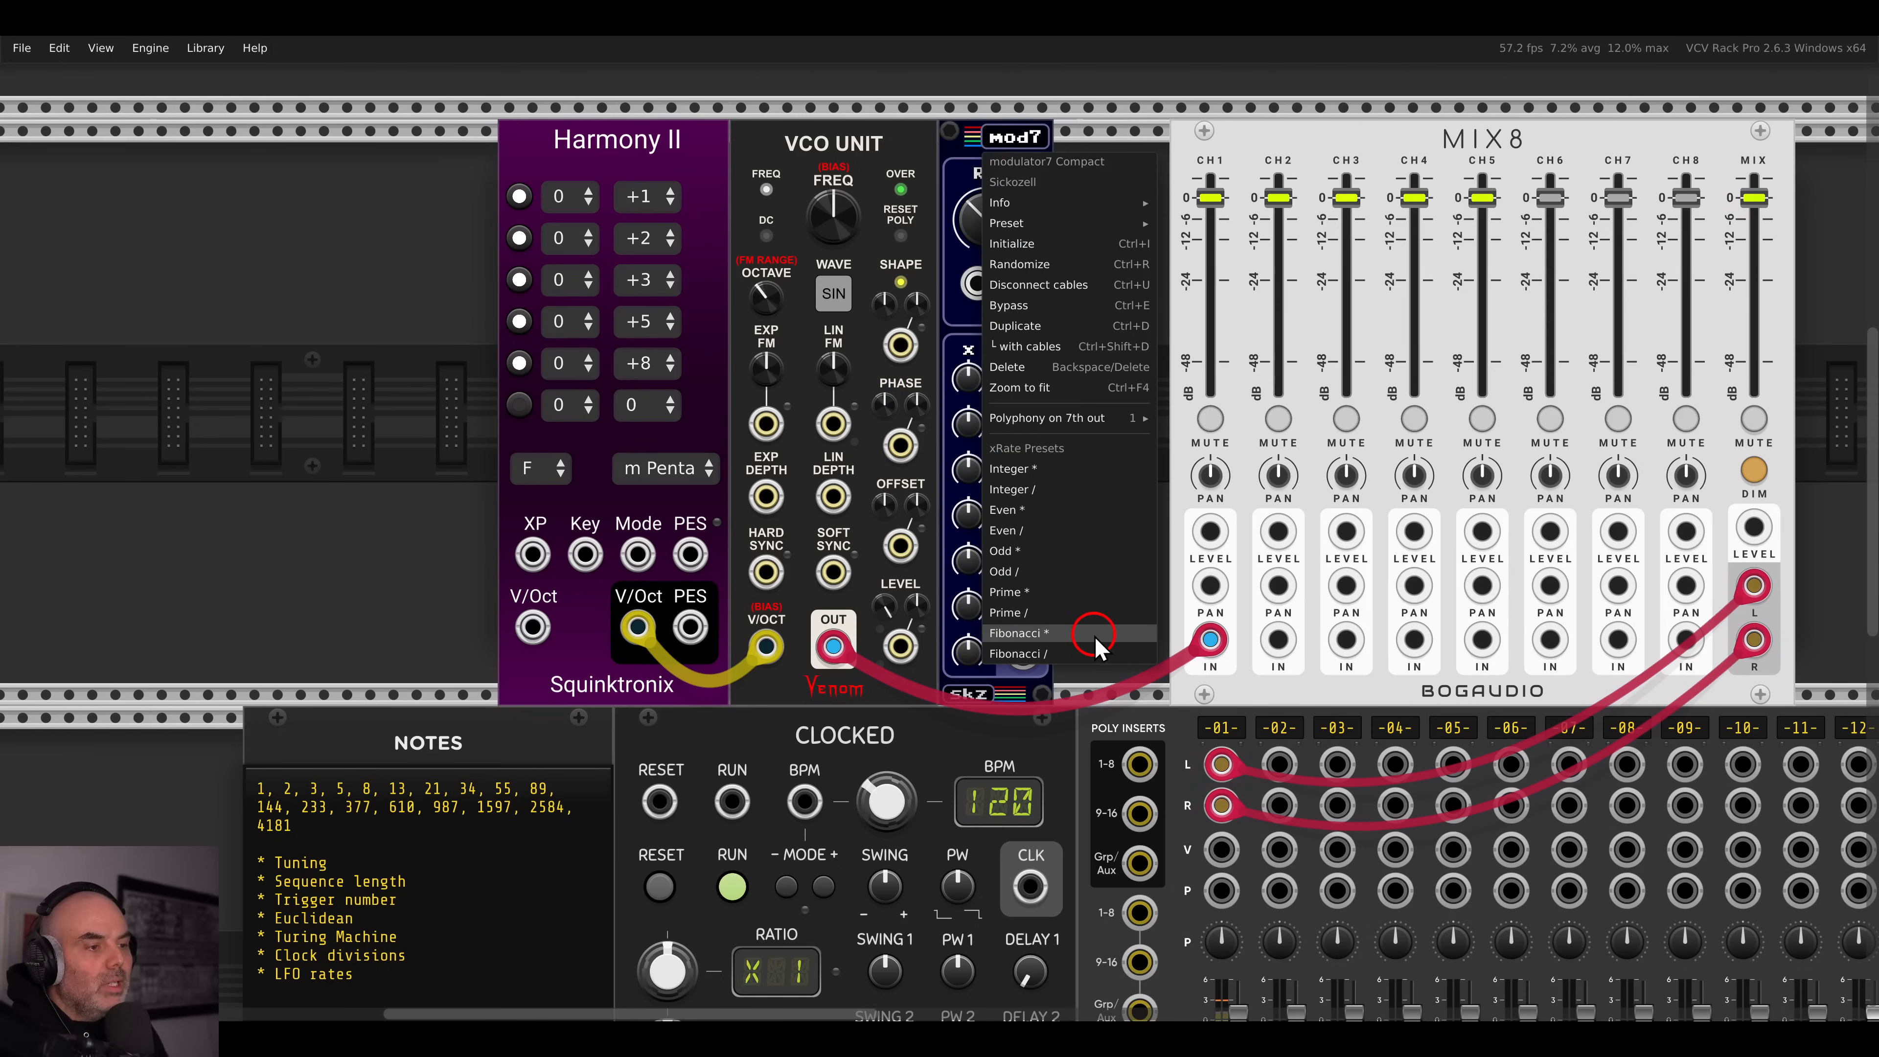
pyautogui.click(1072, 655)
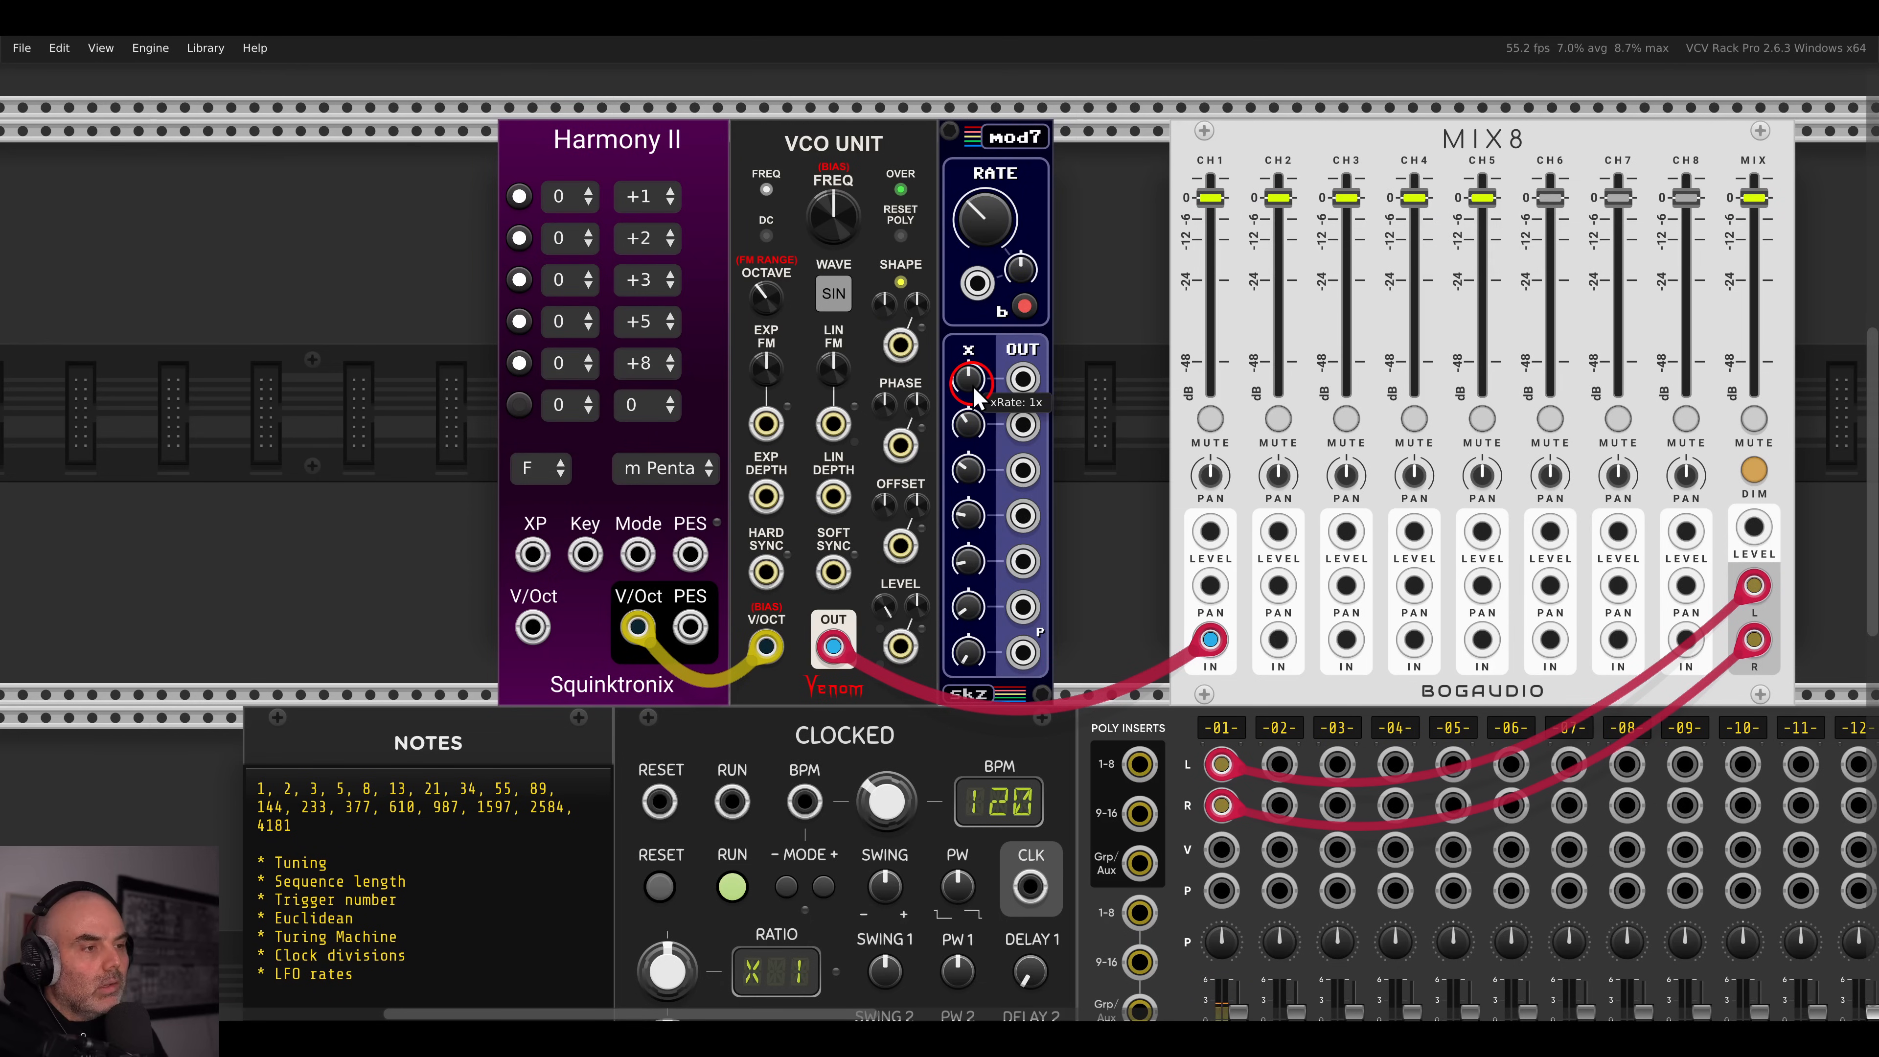
pyautogui.moveTo(970, 481)
pyautogui.moveTo(971, 559)
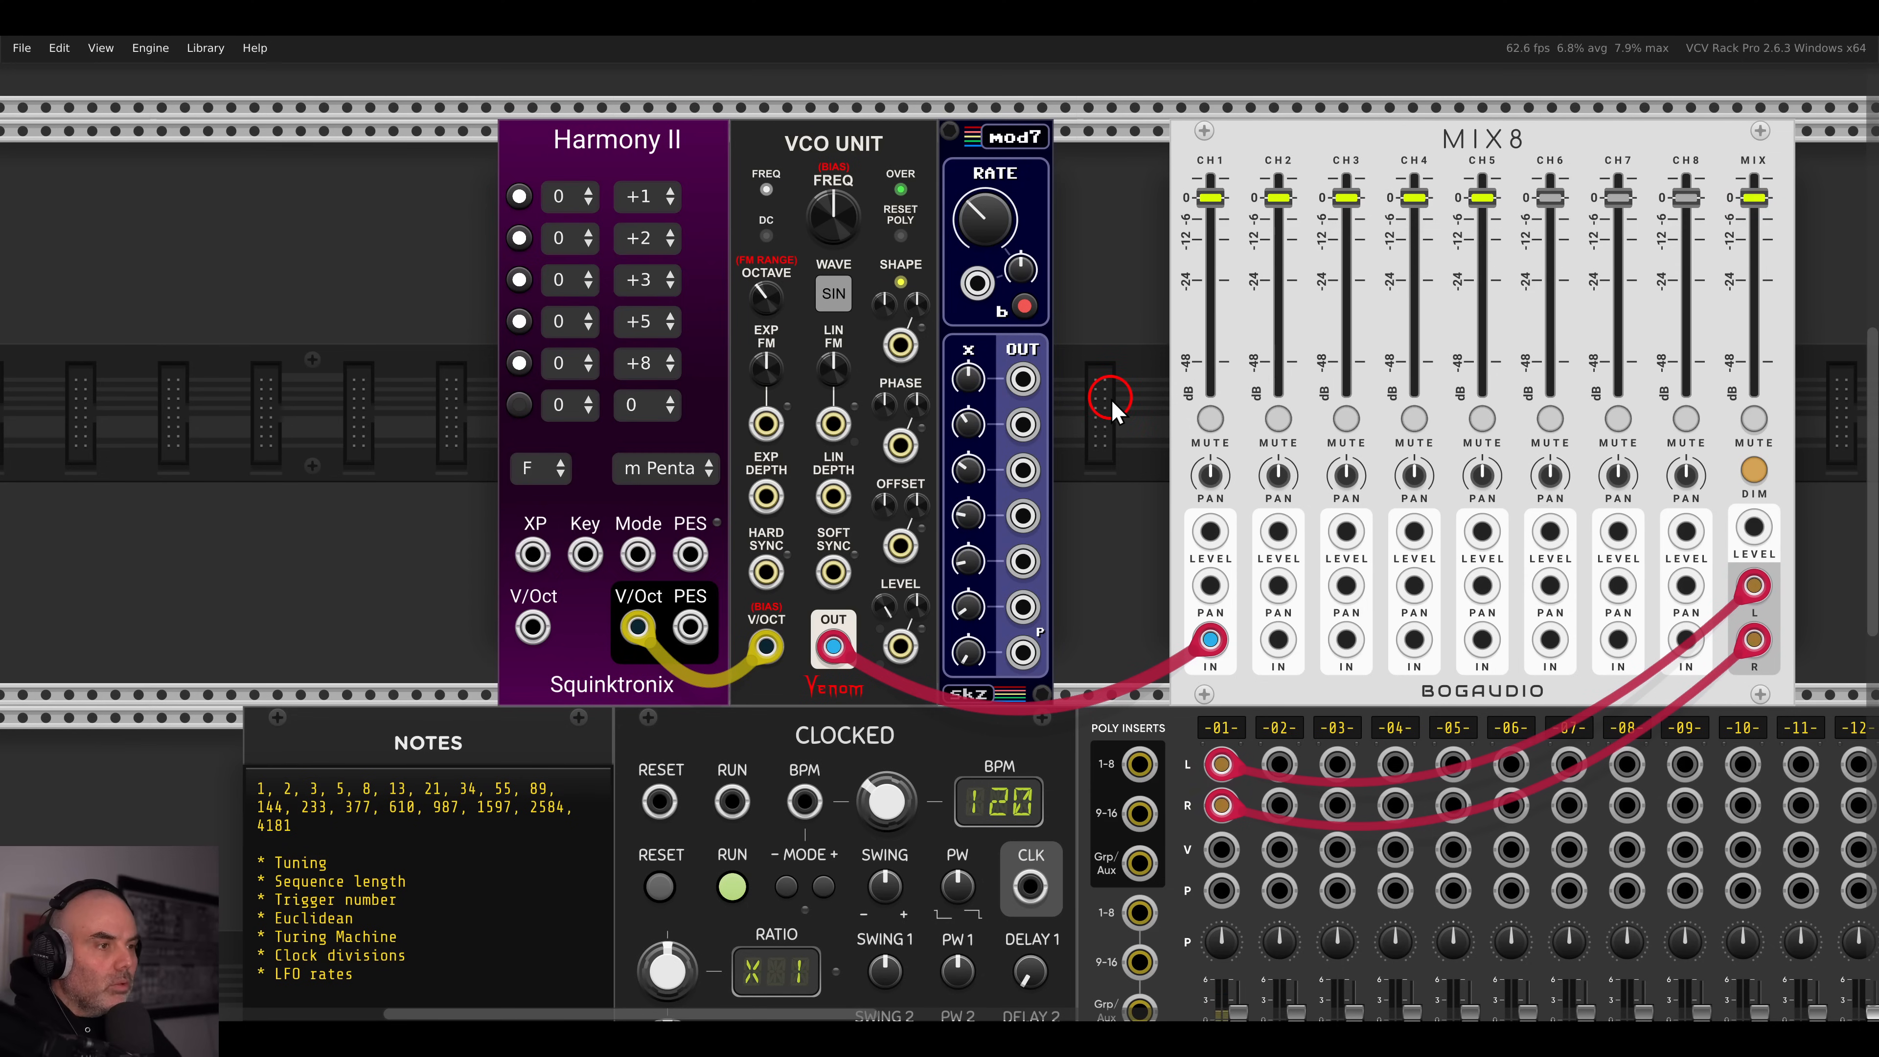
# - Set the mod7's rate to 0.21 Hz and turn off its bipolar output
pyautogui.moveTo(1111, 400); pyautogui.dragTo(1011, 407)
pyautogui.moveTo(907, 239)
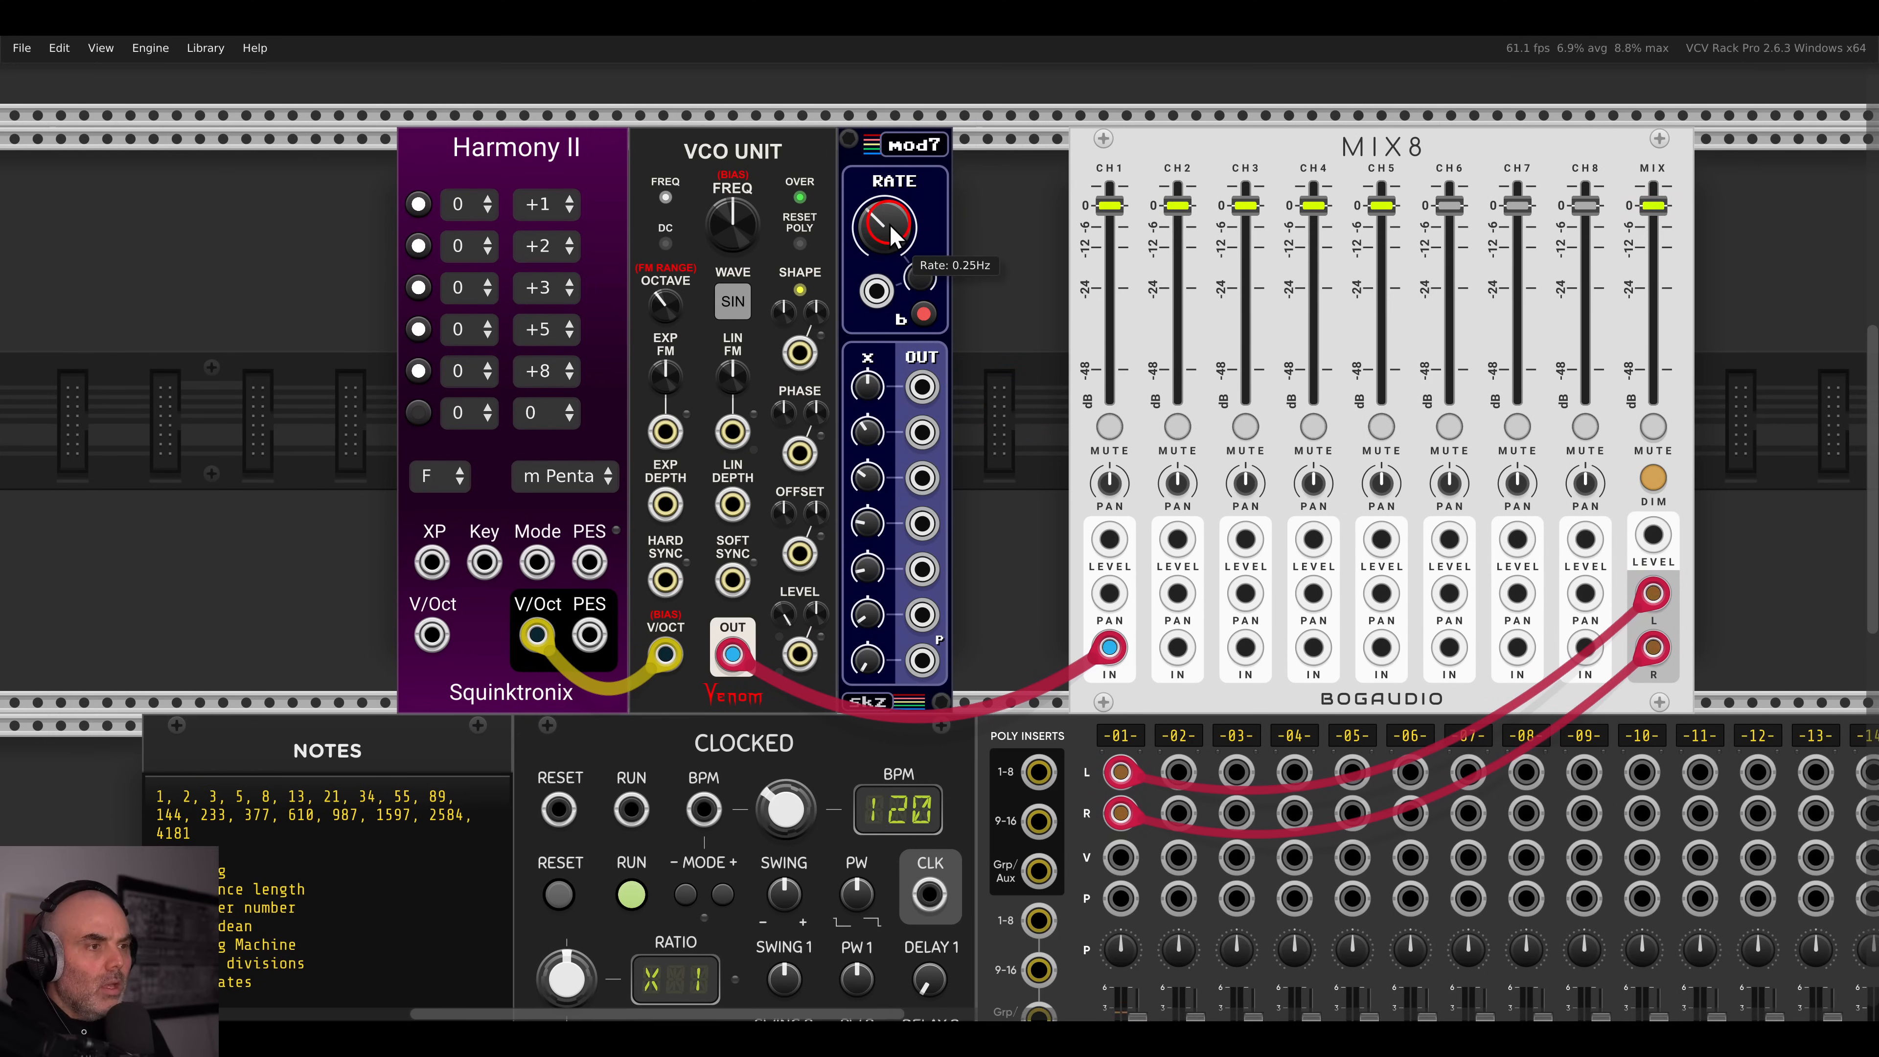
pyautogui.moveTo(898, 235); pyautogui.dragTo(942, 215)
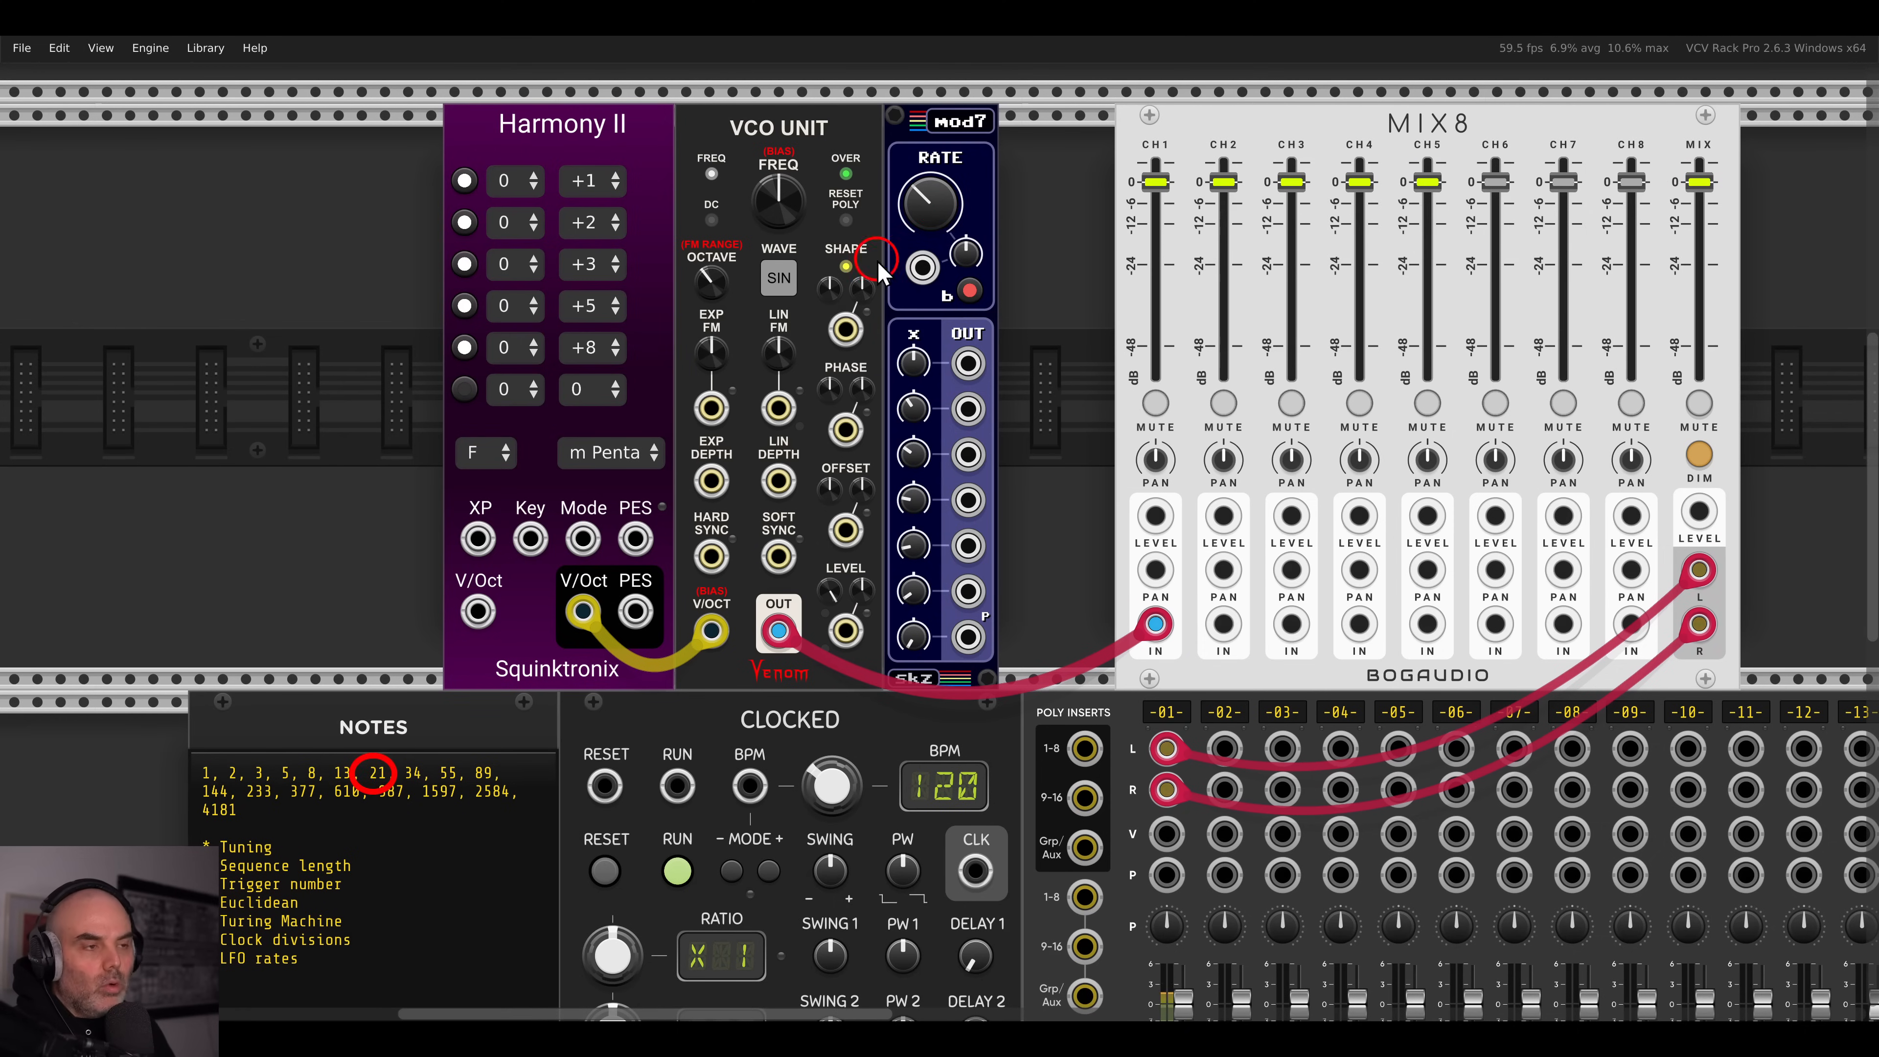
pyautogui.rightClick(917, 214)
pyautogui.write('0.2')
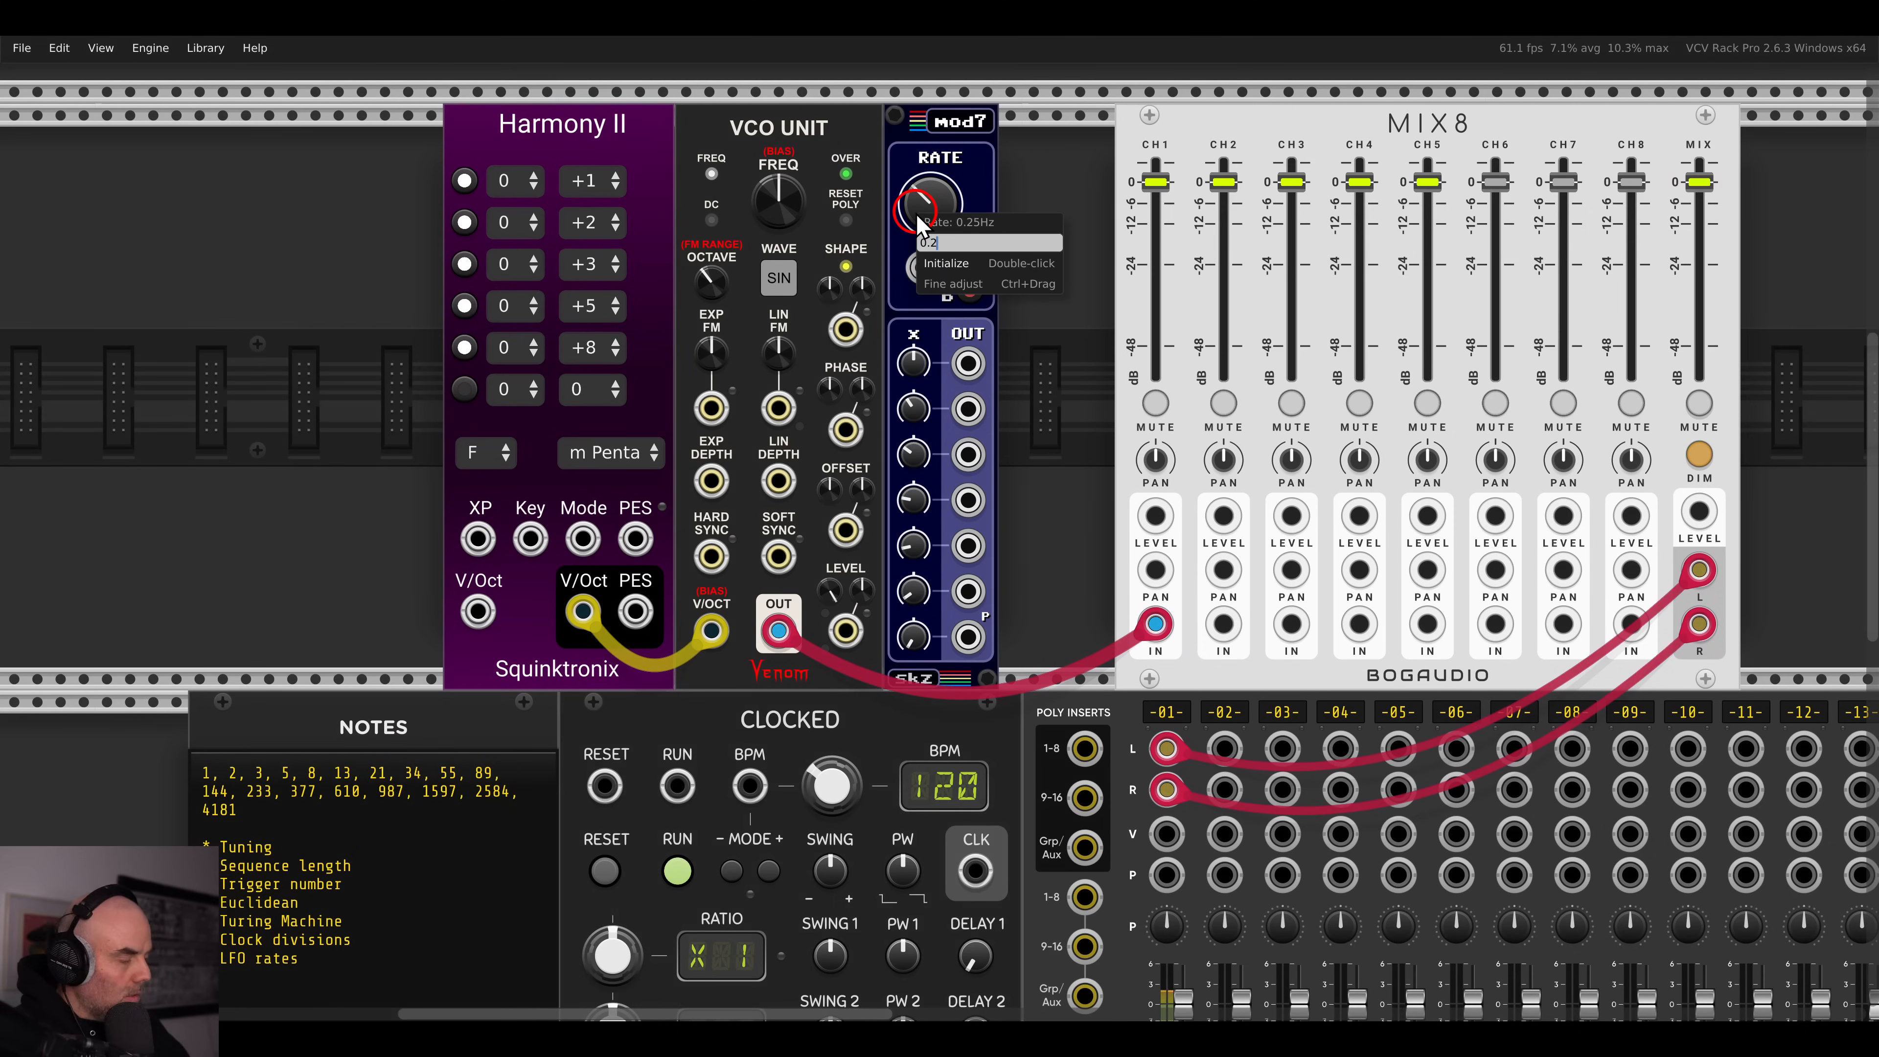
pyautogui.press('Return')
pyautogui.click(971, 288)
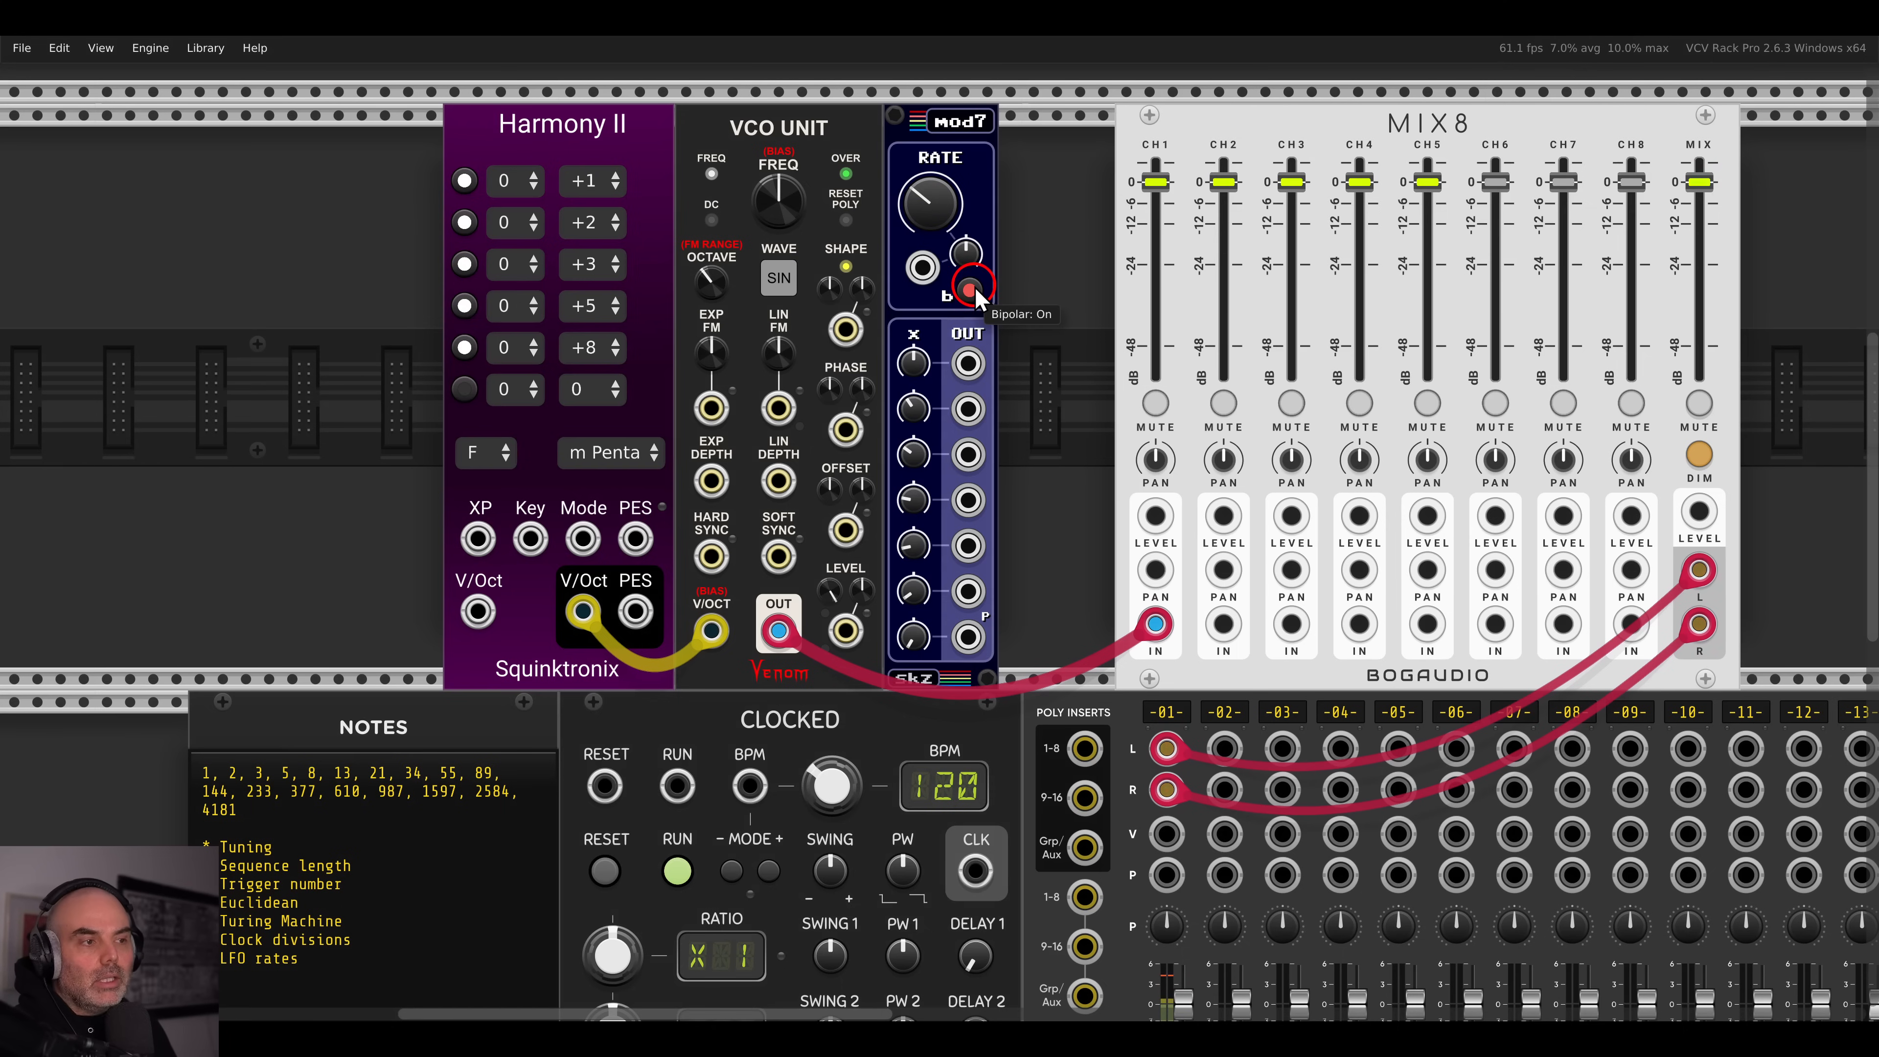
pyautogui.click(973, 290)
# - Move MIX8 up against the mod7 and patch mod7 outputs 1 to 5 into the level CV inputs of MIX8 channels 1 to 5
pyautogui.moveTo(1187, 144); pyautogui.dragTo(1066, 150)
pyautogui.moveTo(1116, 332); pyautogui.dragTo(1047, 345)
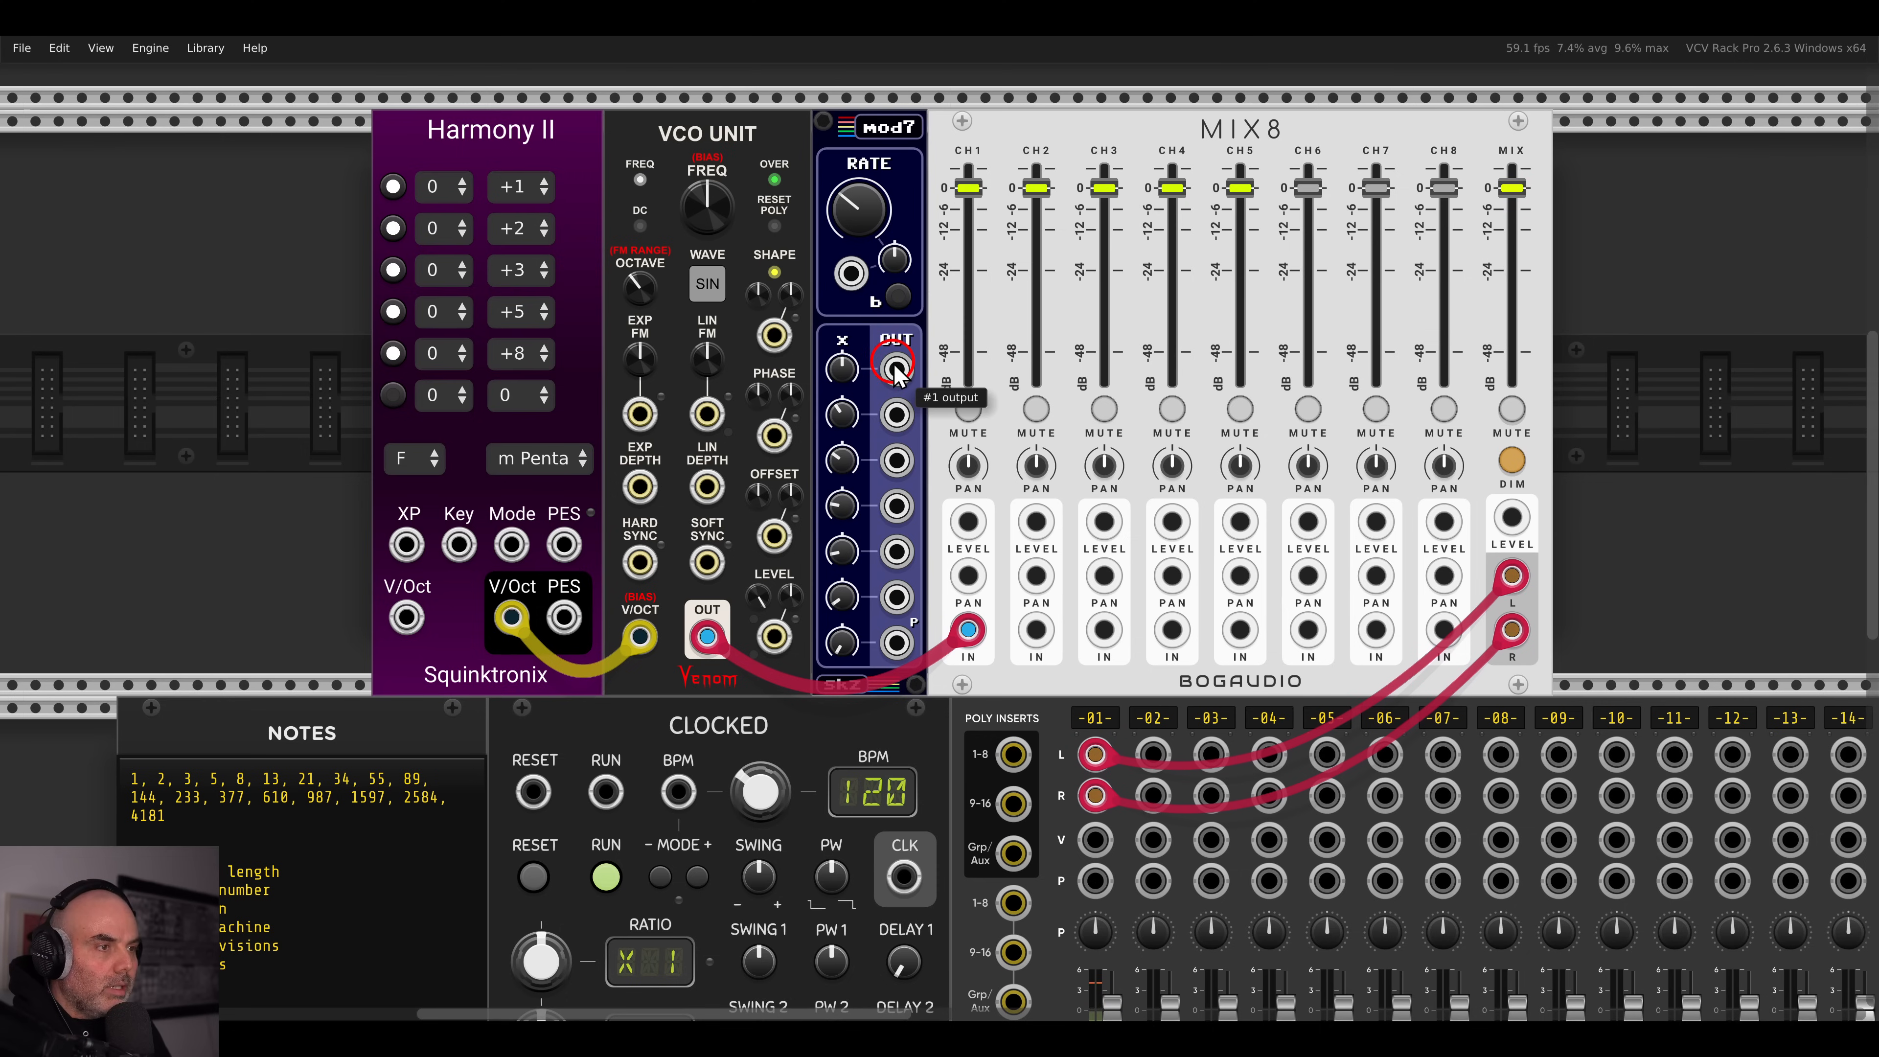
pyautogui.moveTo(896, 370); pyautogui.dragTo(967, 521)
pyautogui.moveTo(903, 462); pyautogui.dragTo(1036, 521)
pyautogui.moveTo(897, 552); pyautogui.dragTo(1103, 521)
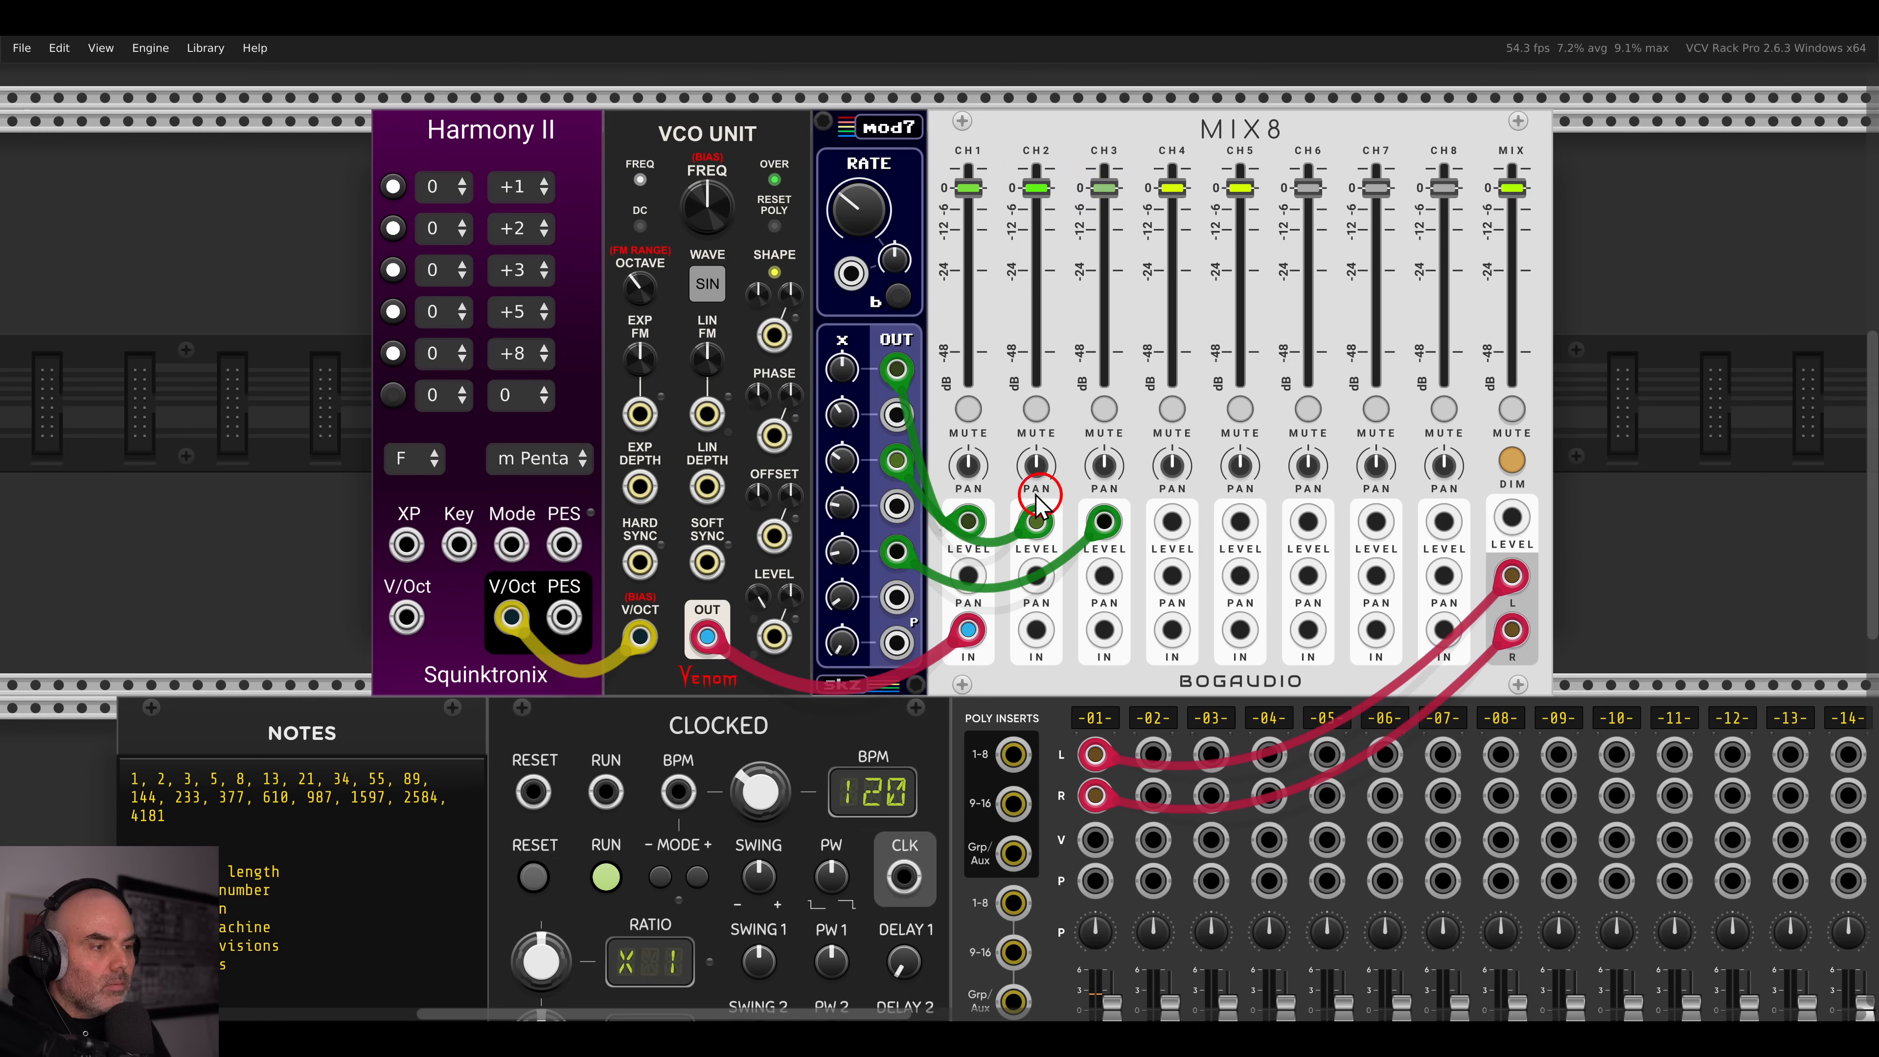
pyautogui.moveTo(896, 414)
pyautogui.mouseDown()
pyautogui.moveTo(915, 420)
pyautogui.moveTo(898, 459)
pyautogui.moveTo(897, 416)
pyautogui.mouseUp()
pyautogui.moveTo(896, 552); pyautogui.dragTo(1168, 521)
pyautogui.moveTo(1241, 522); pyautogui.dragTo(901, 547)
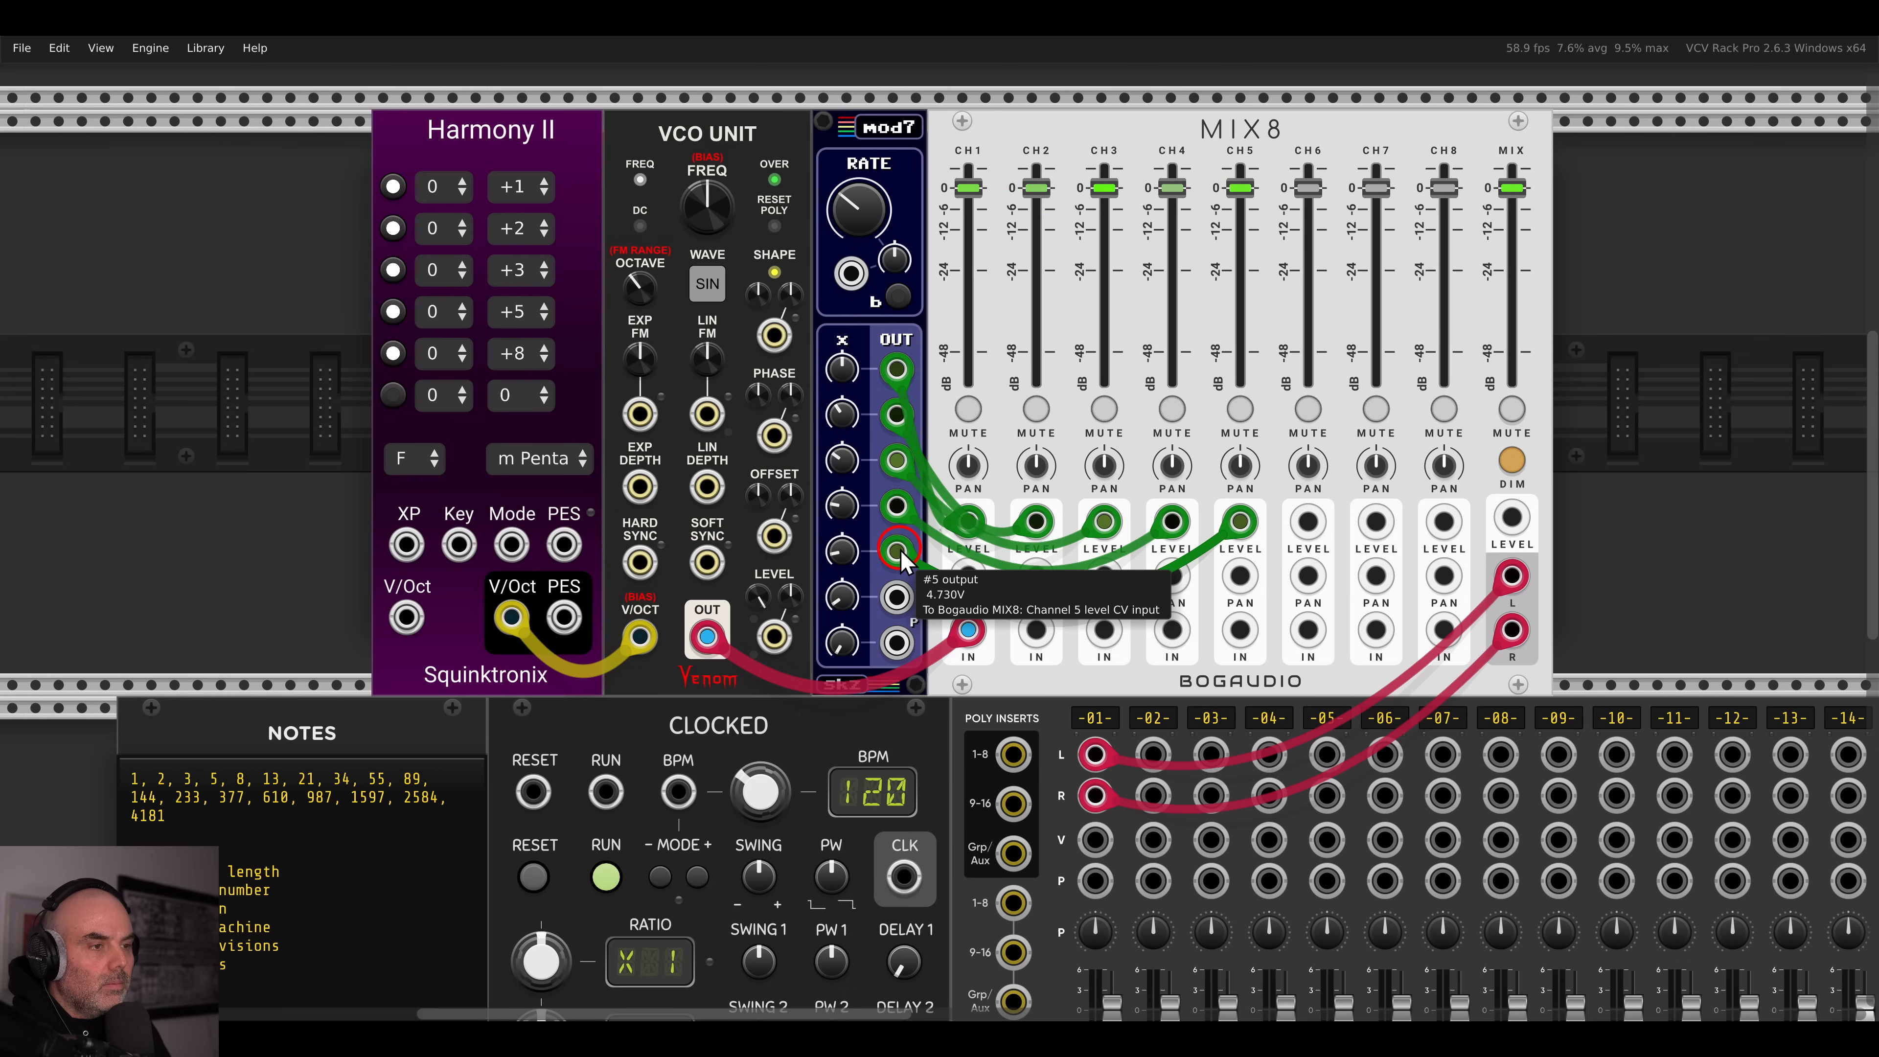
# - Enable the linear level CV response on MIX8
pyautogui.rightClick(1047, 146)
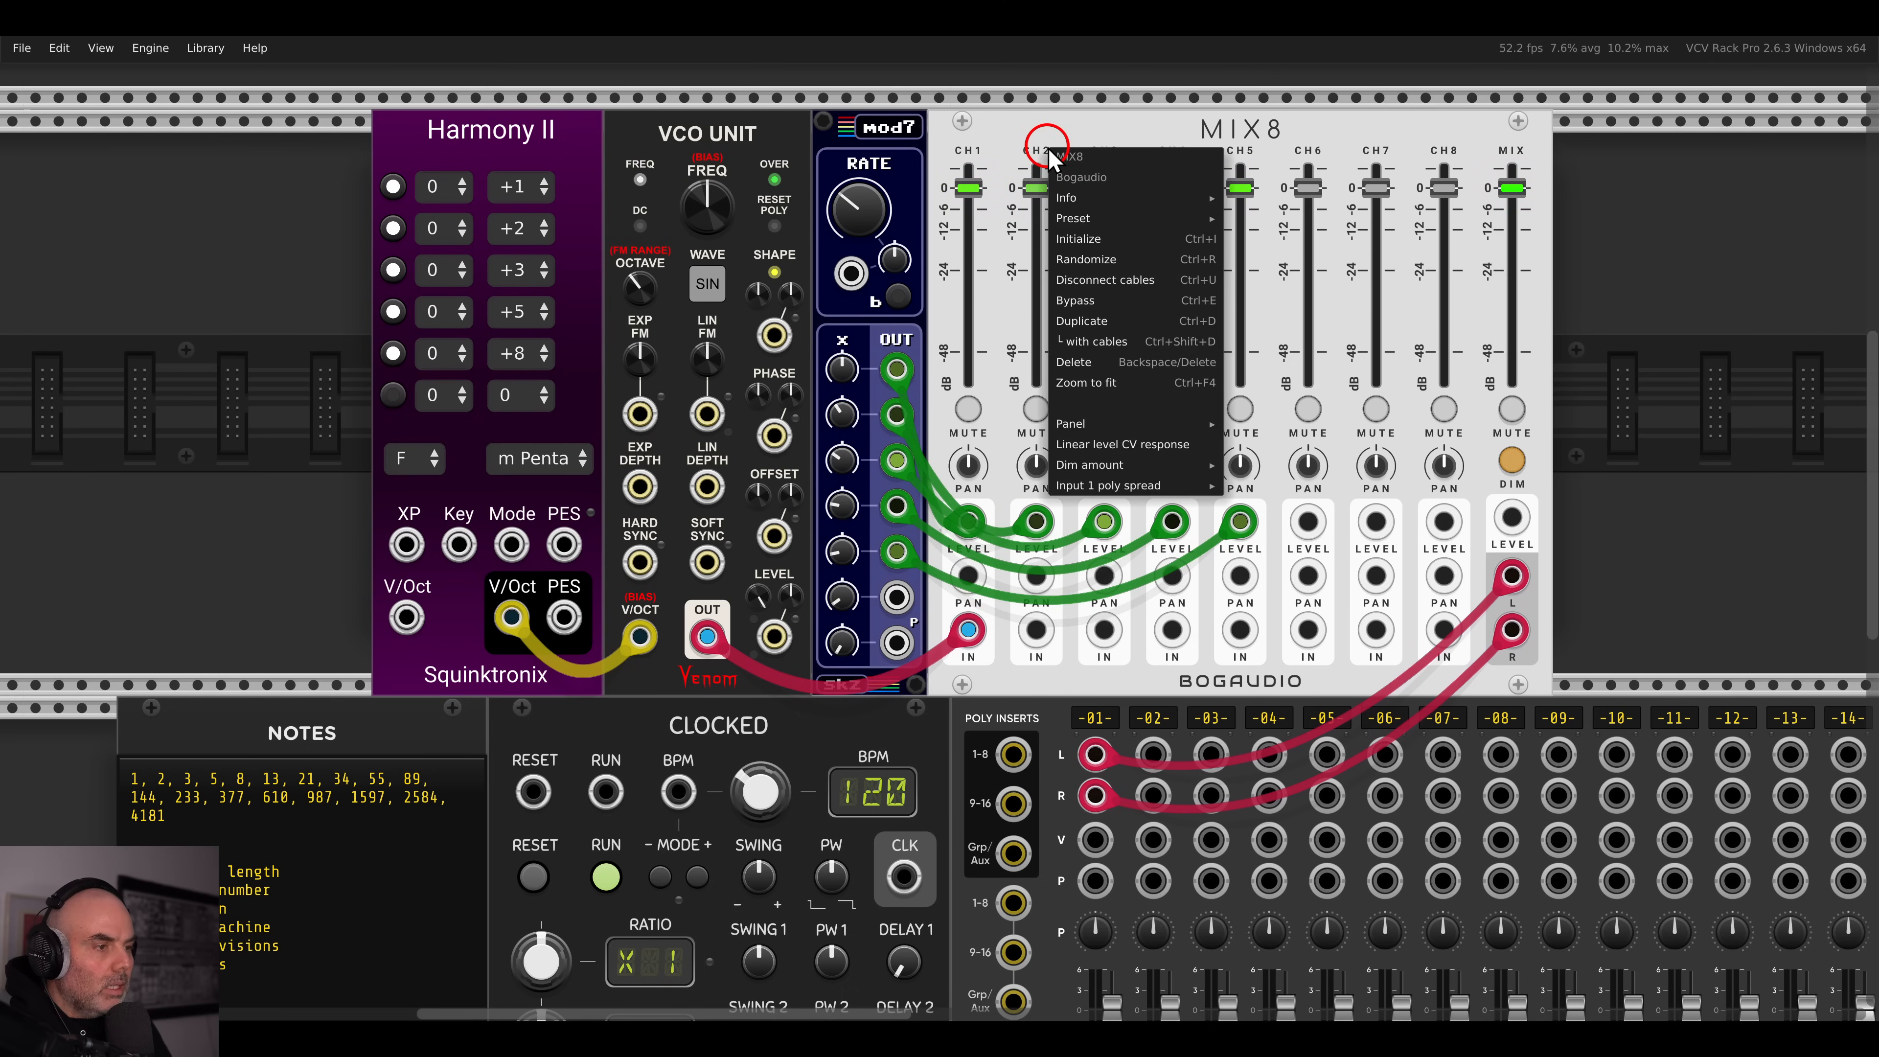
pyautogui.click(1099, 445)
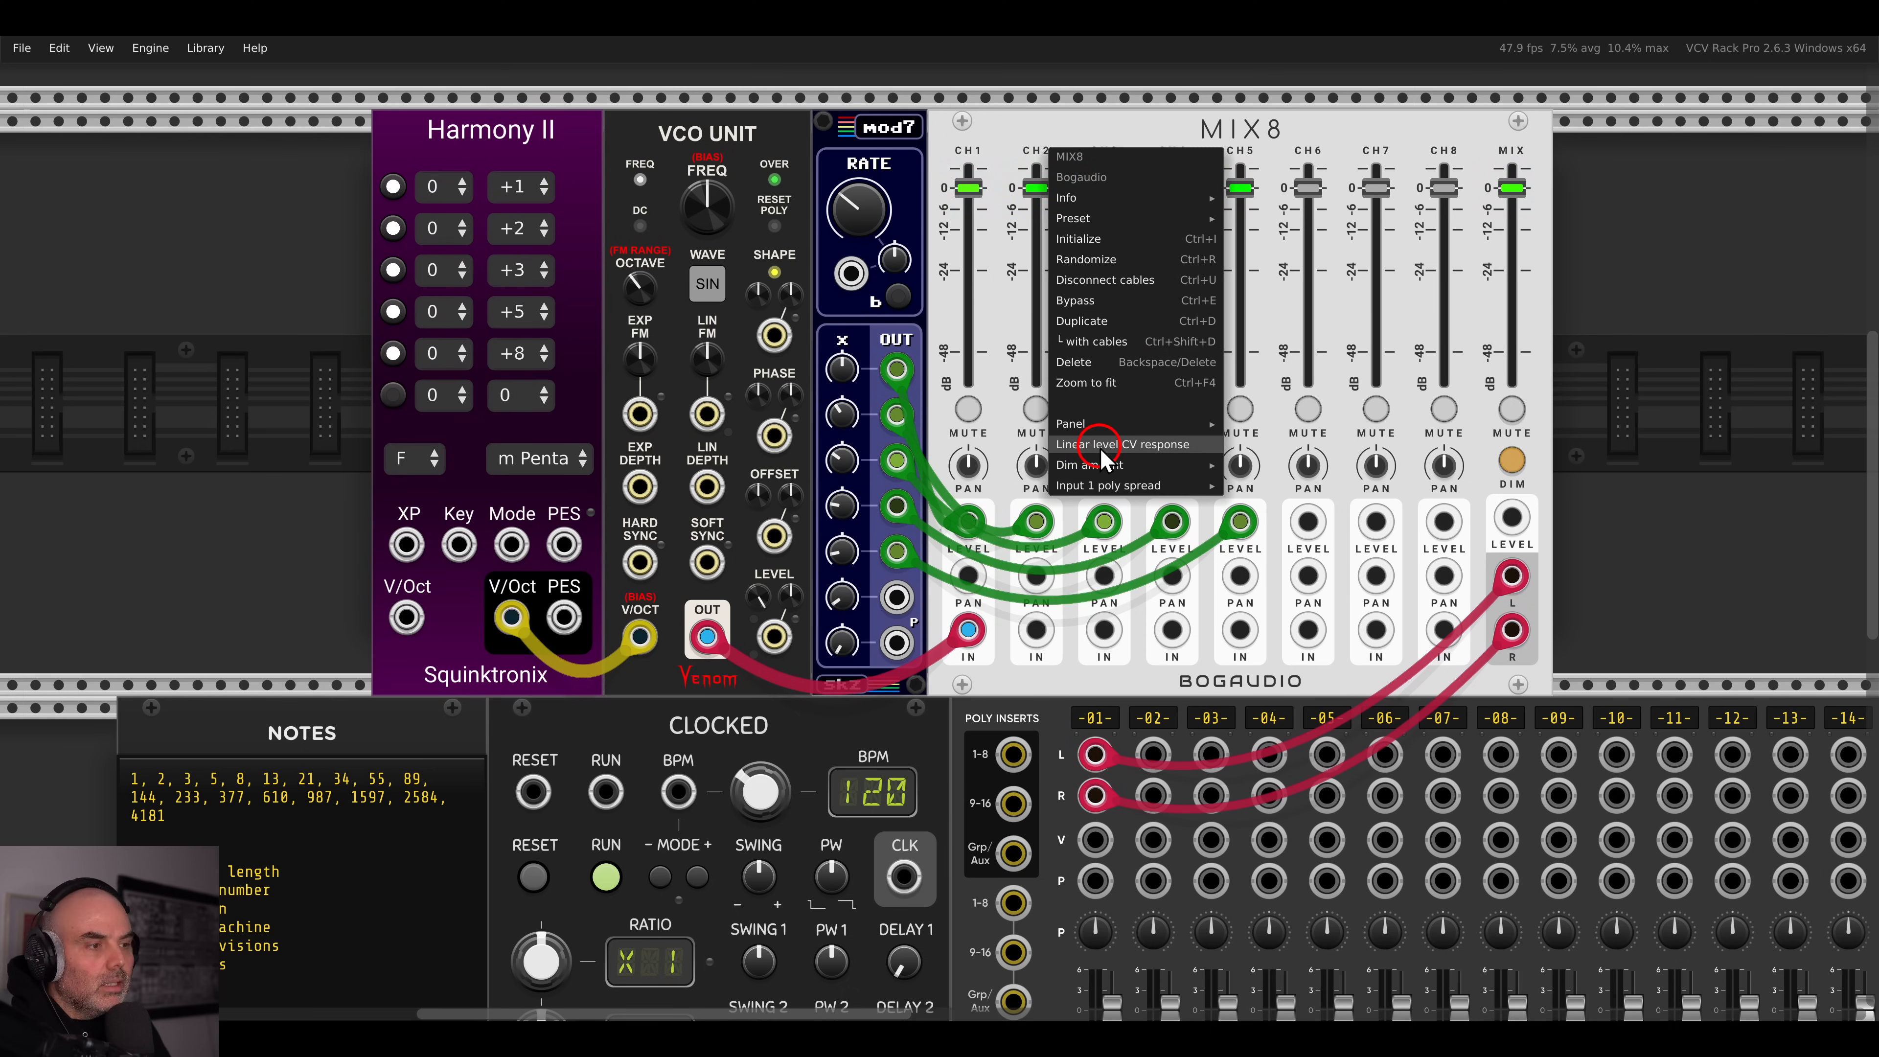
pyautogui.click(1102, 444)
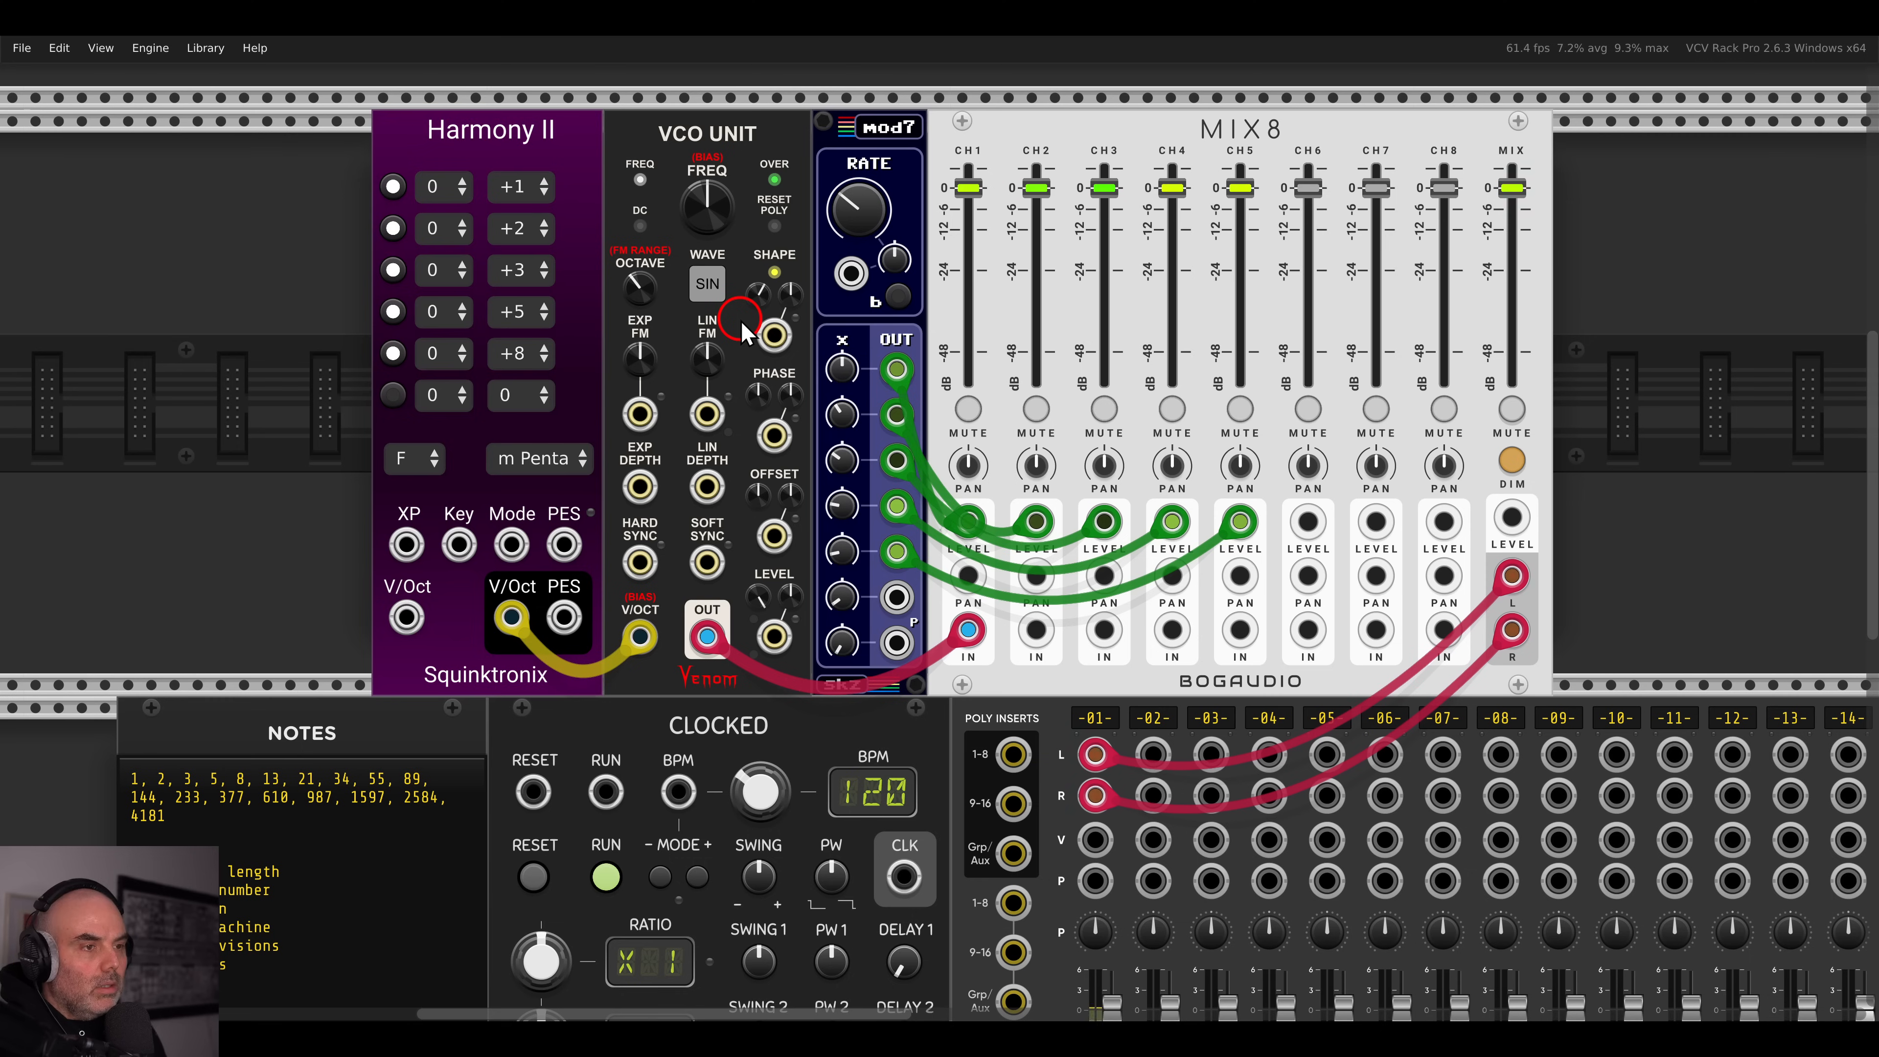
# - Reset the VCO Unit's Shape to 0%, patch mod7 output 6 into its Shape CV input, and raise the Shape CV amount
pyautogui.doubleClick(769, 297)
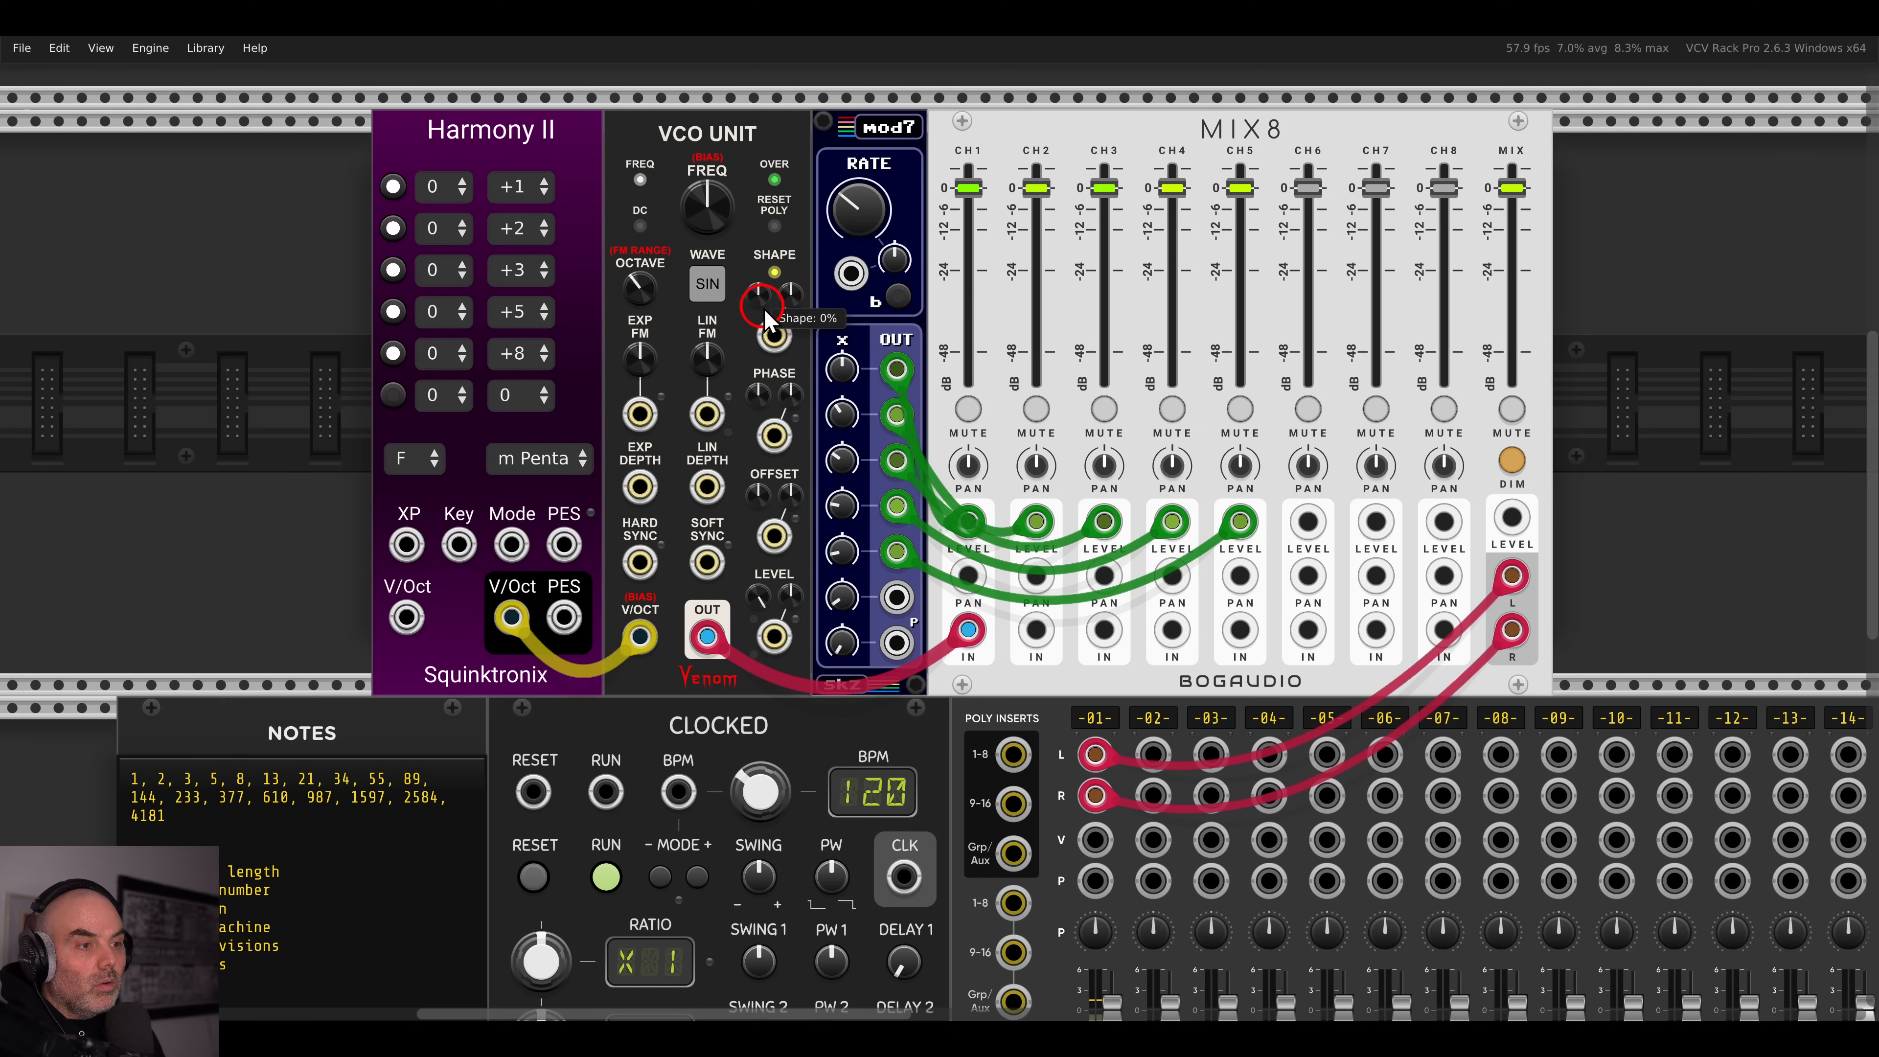
pyautogui.moveTo(774, 335); pyautogui.dragTo(897, 597)
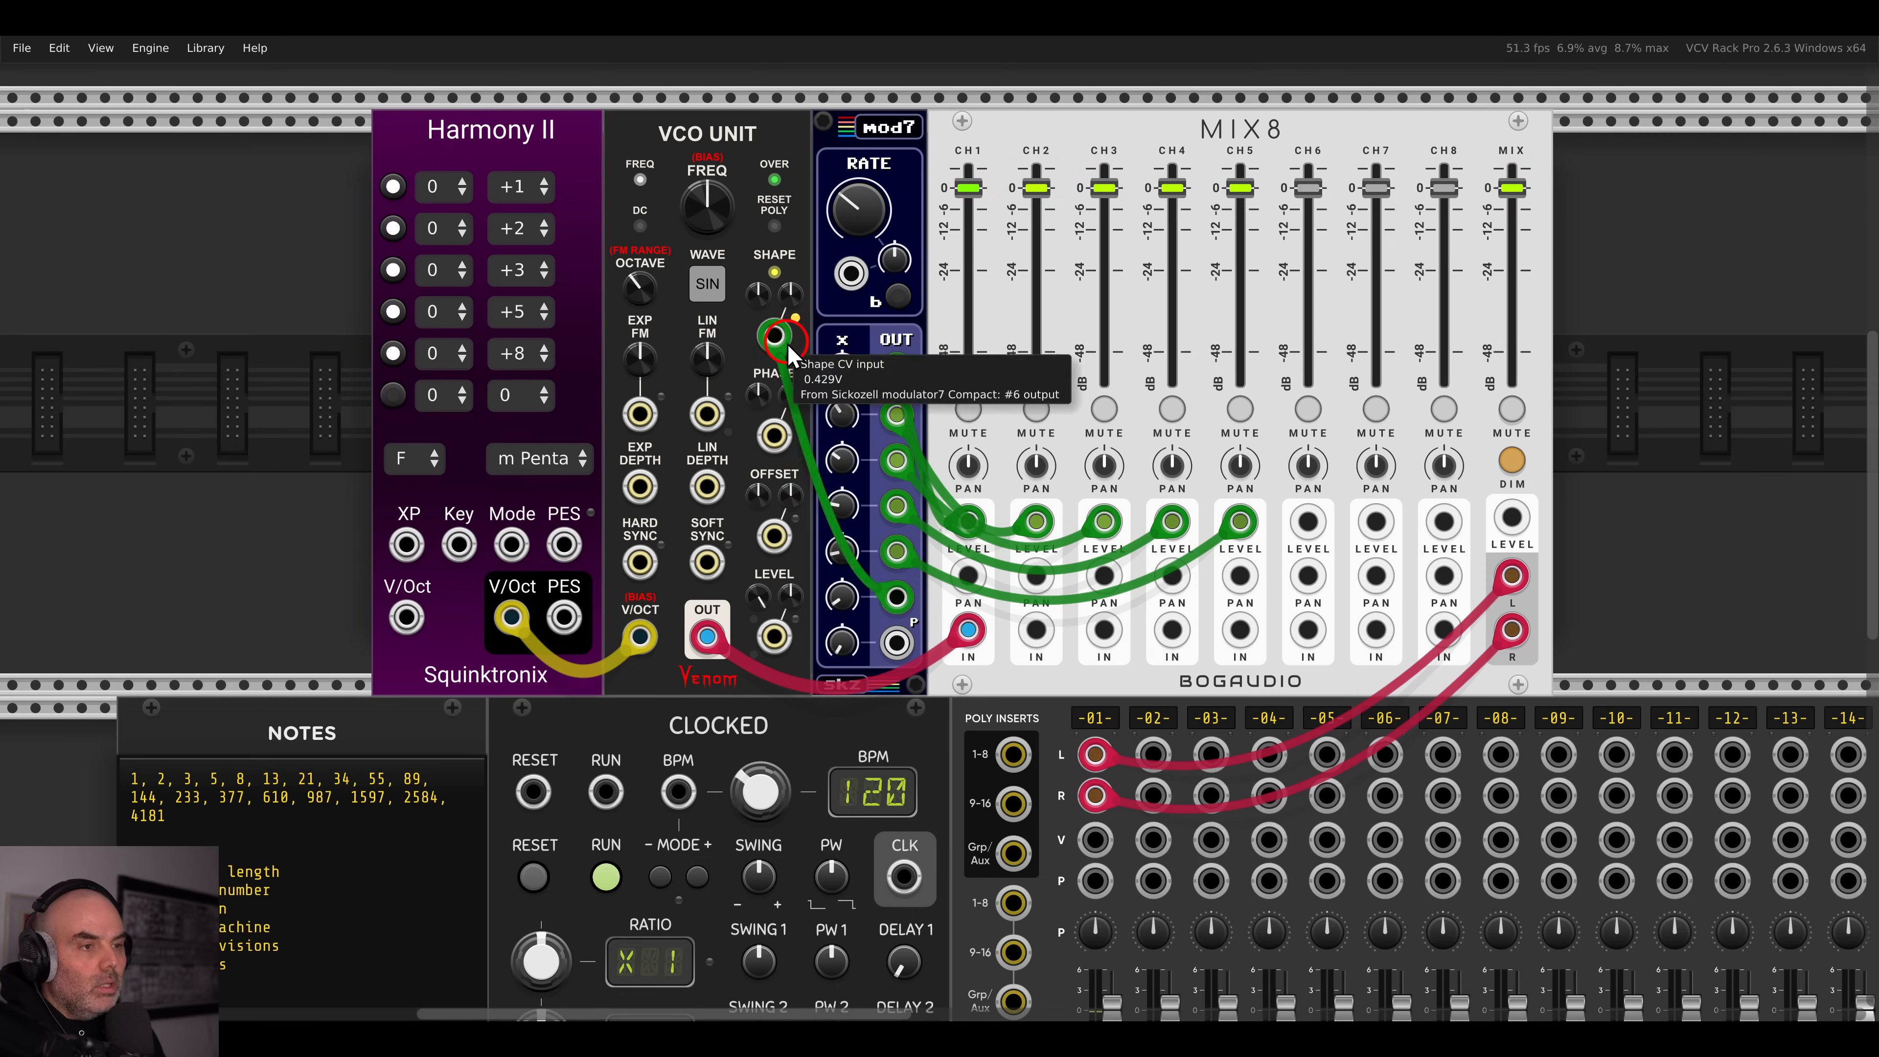
pyautogui.moveTo(792, 300); pyautogui.dragTo(766, 248)
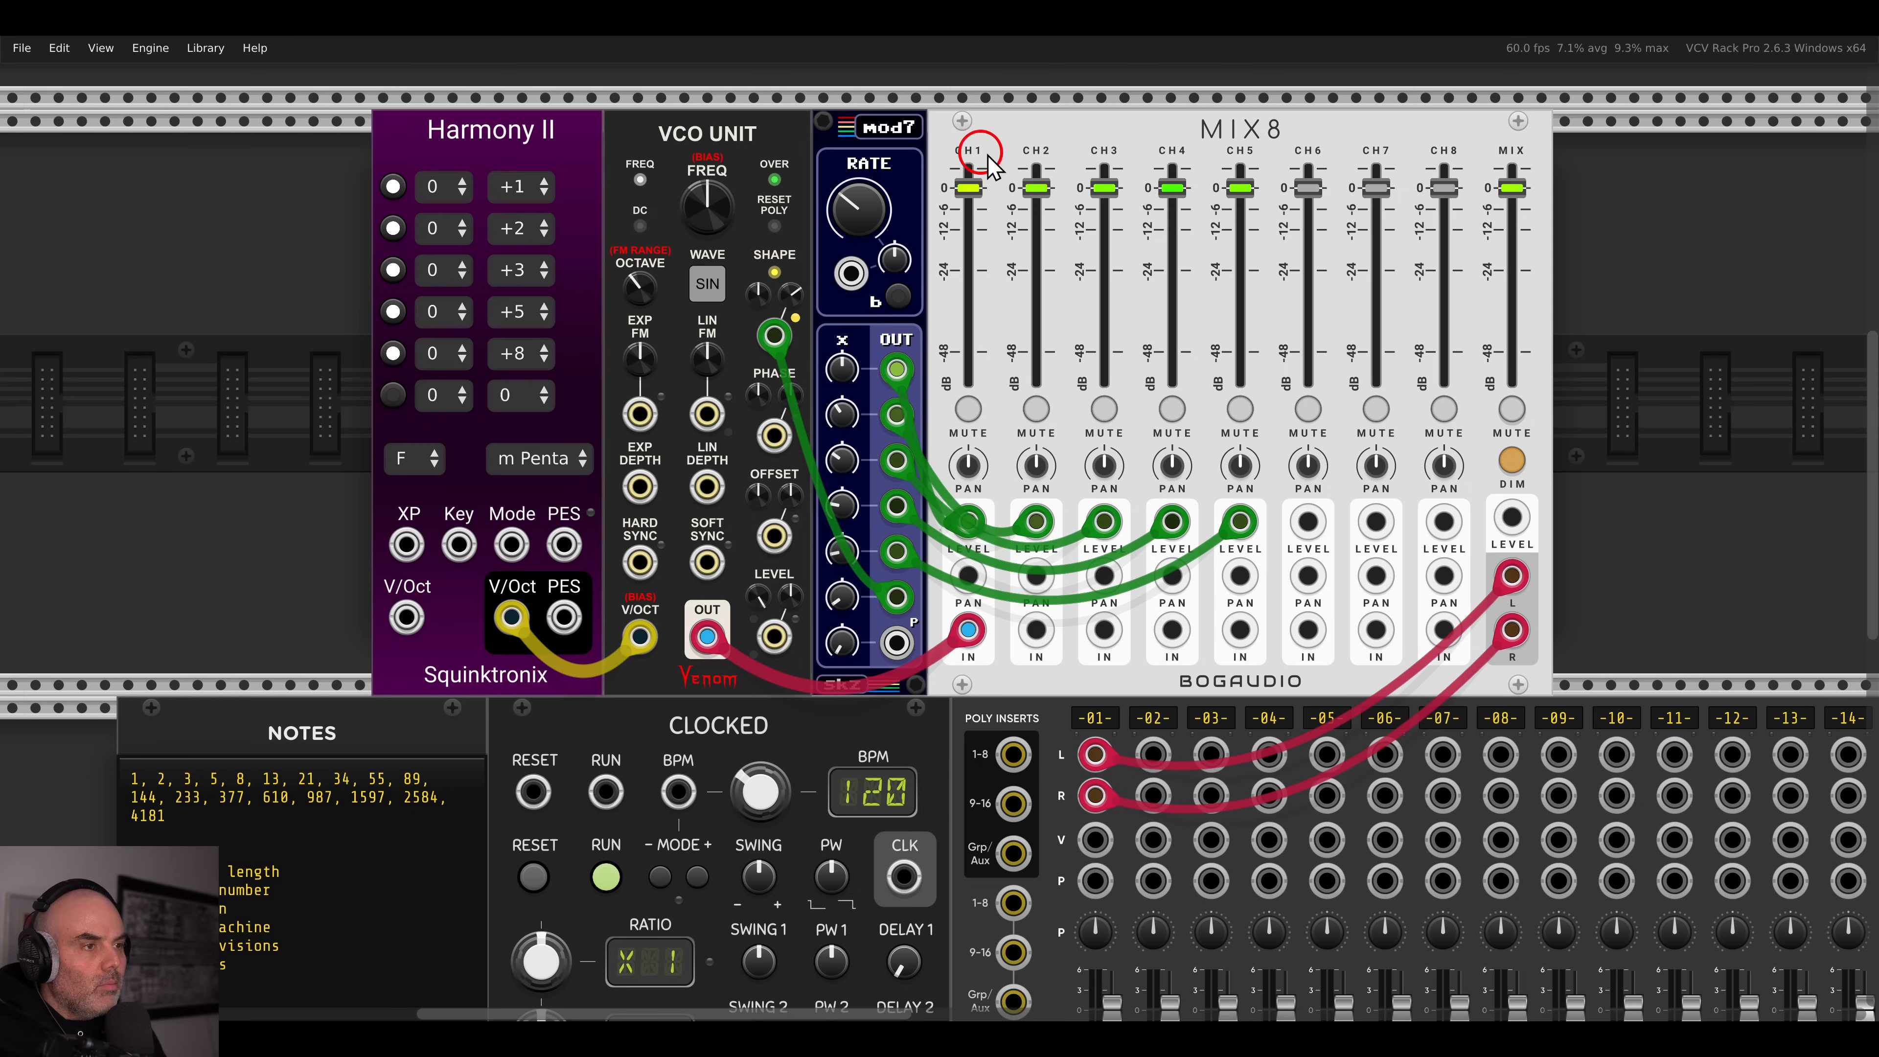
# - Move MIX8 away to open a gap and duplicate the mod7 module beside the original
pyautogui.moveTo(964, 154); pyautogui.dragTo(1195, 157)
pyautogui.hotkey('ctrl', 'd')
pyautogui.moveTo(904, 316); pyautogui.dragTo(946, 283)
# - Set the second mod7's rate to 0.13 Hz
pyautogui.moveTo(1025, 215); pyautogui.dragTo(1031, 186)
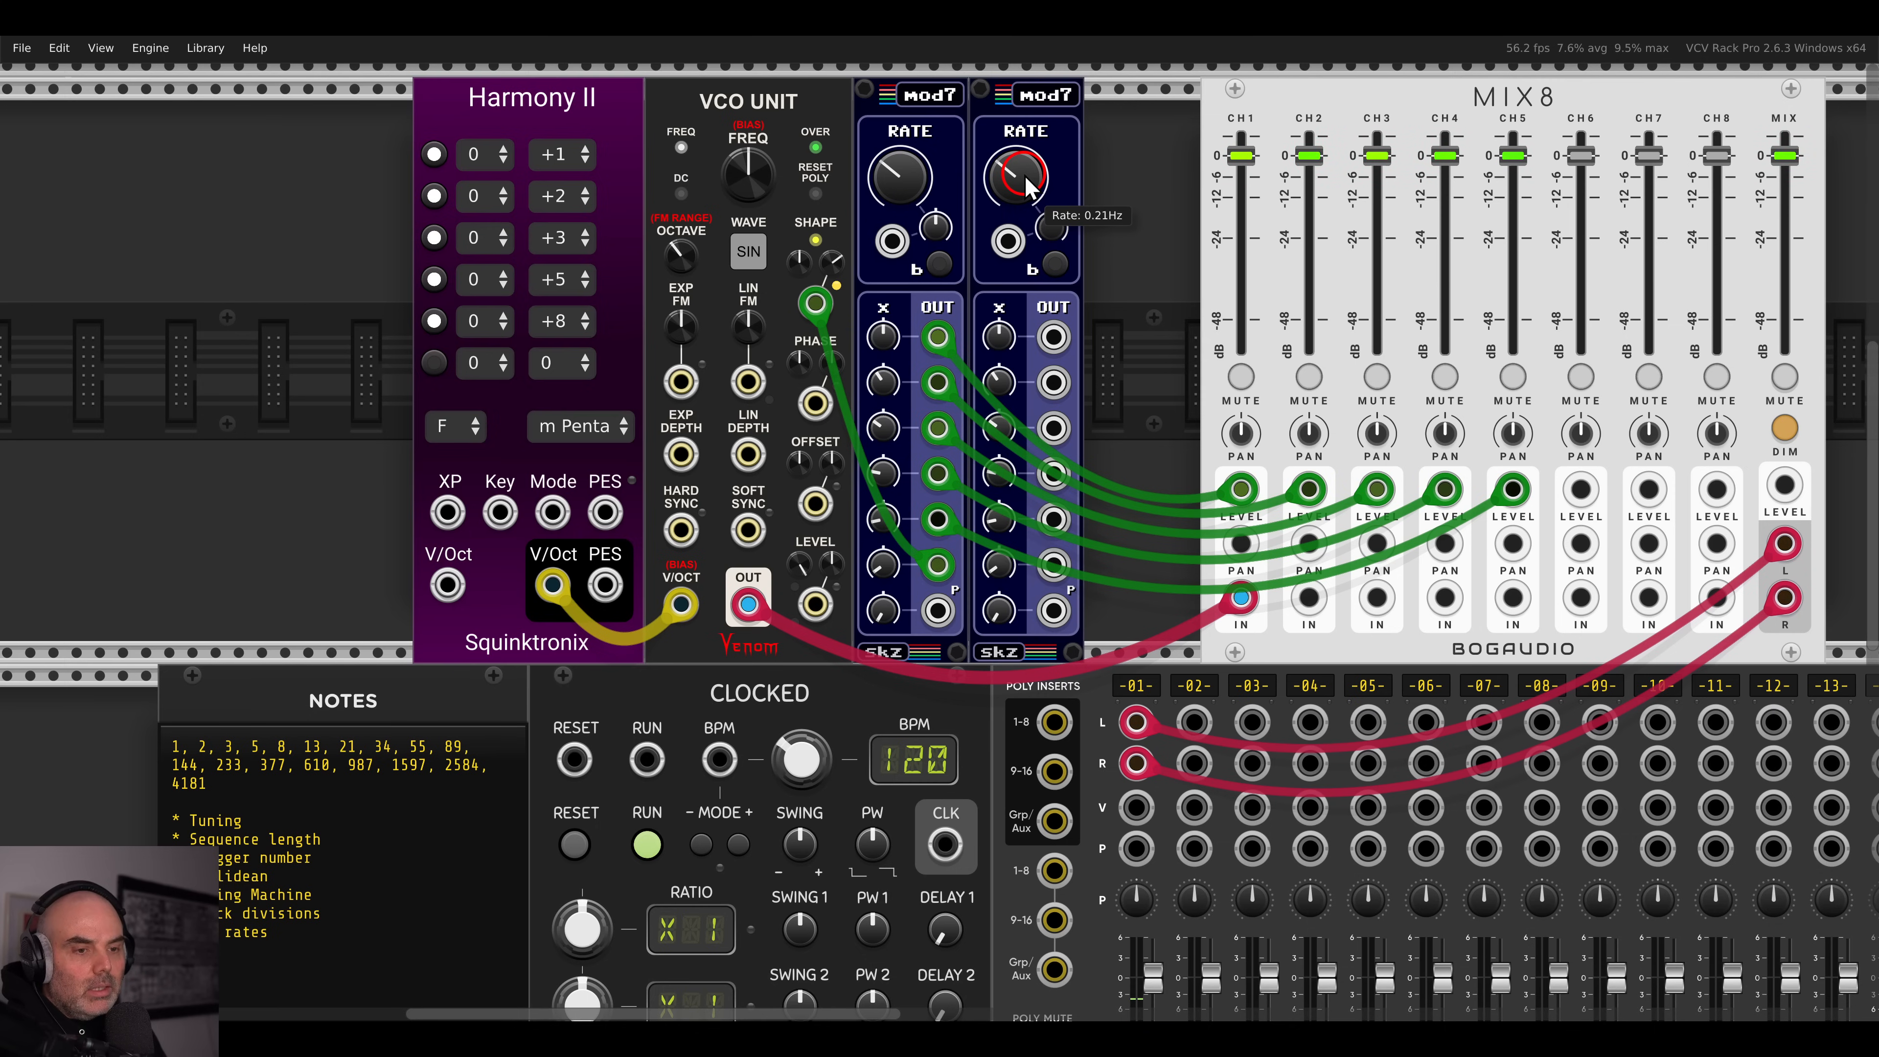
pyautogui.rightClick(1028, 187)
pyautogui.write('0.13')
pyautogui.press('Return')
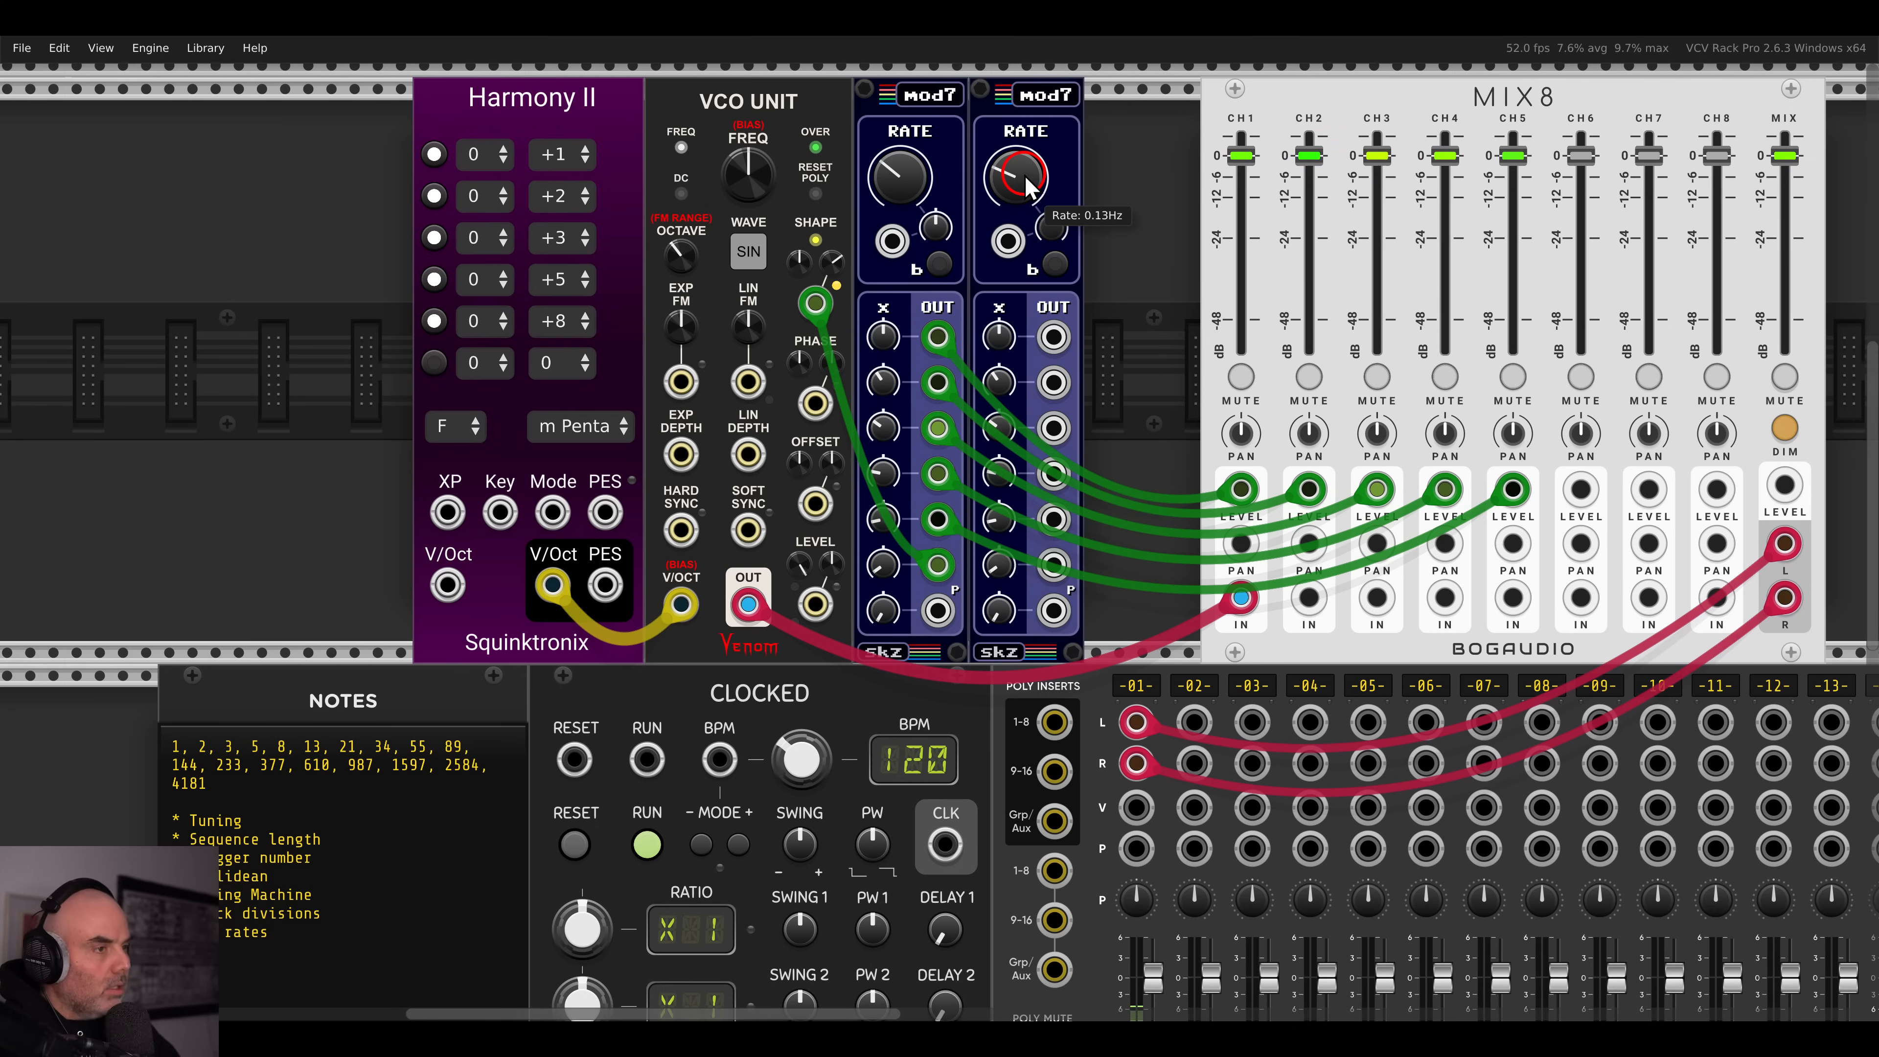
# - Apply the Fibonacci * xRate preset to the second mod7
pyautogui.rightClick(1027, 116)
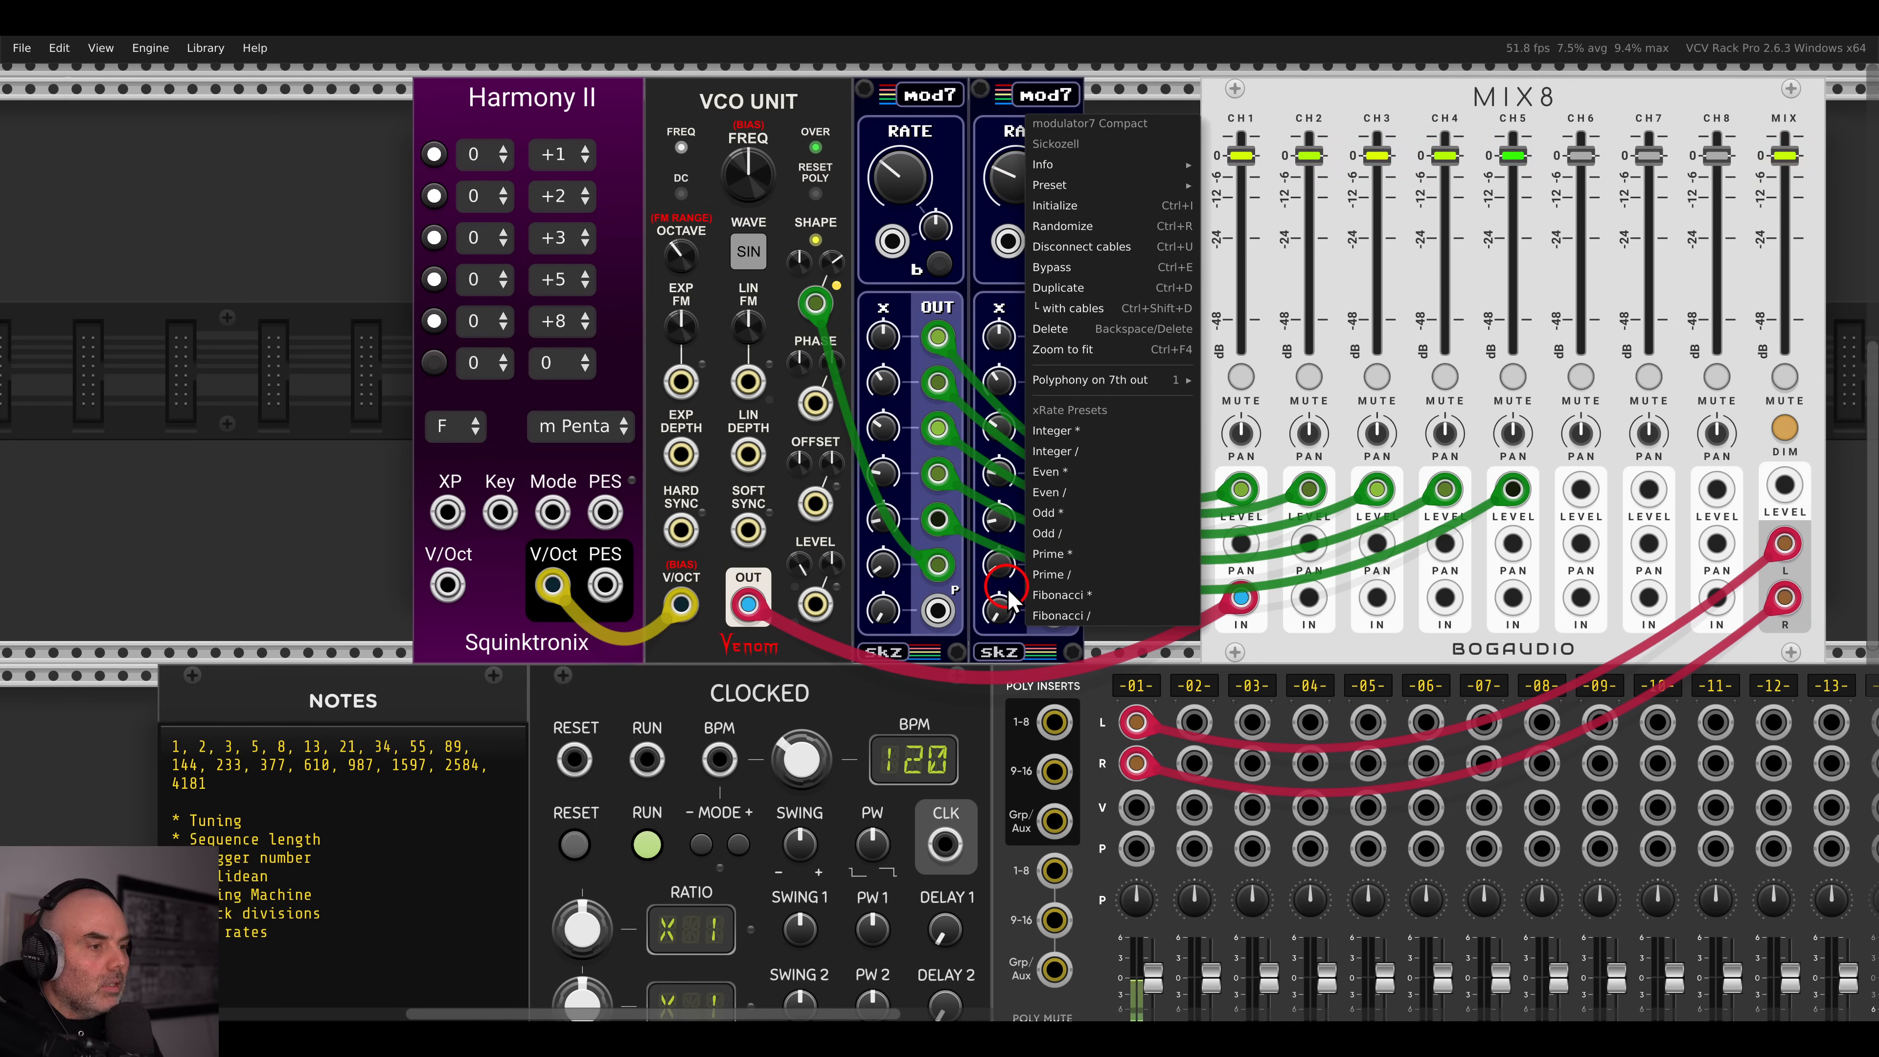
pyautogui.click(1077, 601)
pyautogui.moveTo(1120, 365); pyautogui.dragTo(1089, 360)
pyautogui.moveTo(970, 374)
pyautogui.moveTo(973, 578)
# - Switch the second mod7 to bipolar output and move MIX8 up against it
pyautogui.moveTo(1099, 399); pyautogui.dragTo(1046, 397)
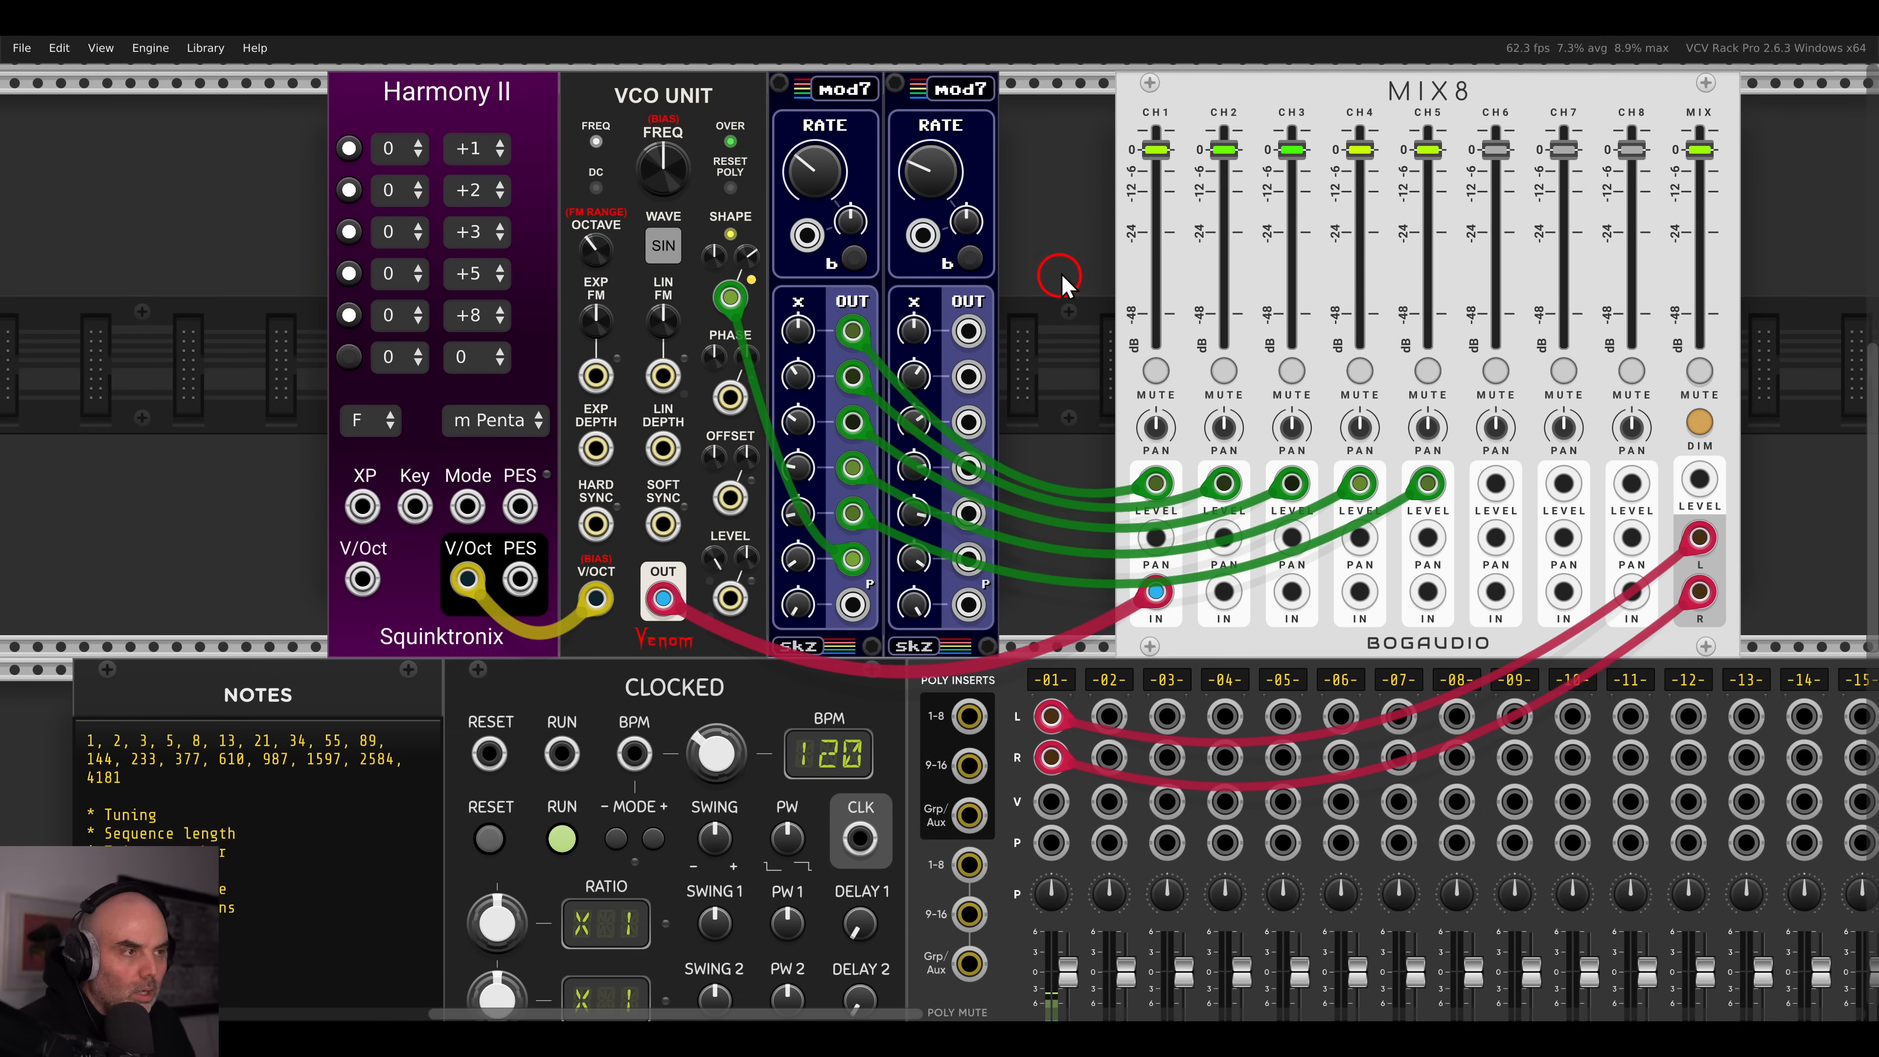
pyautogui.moveTo(968, 236)
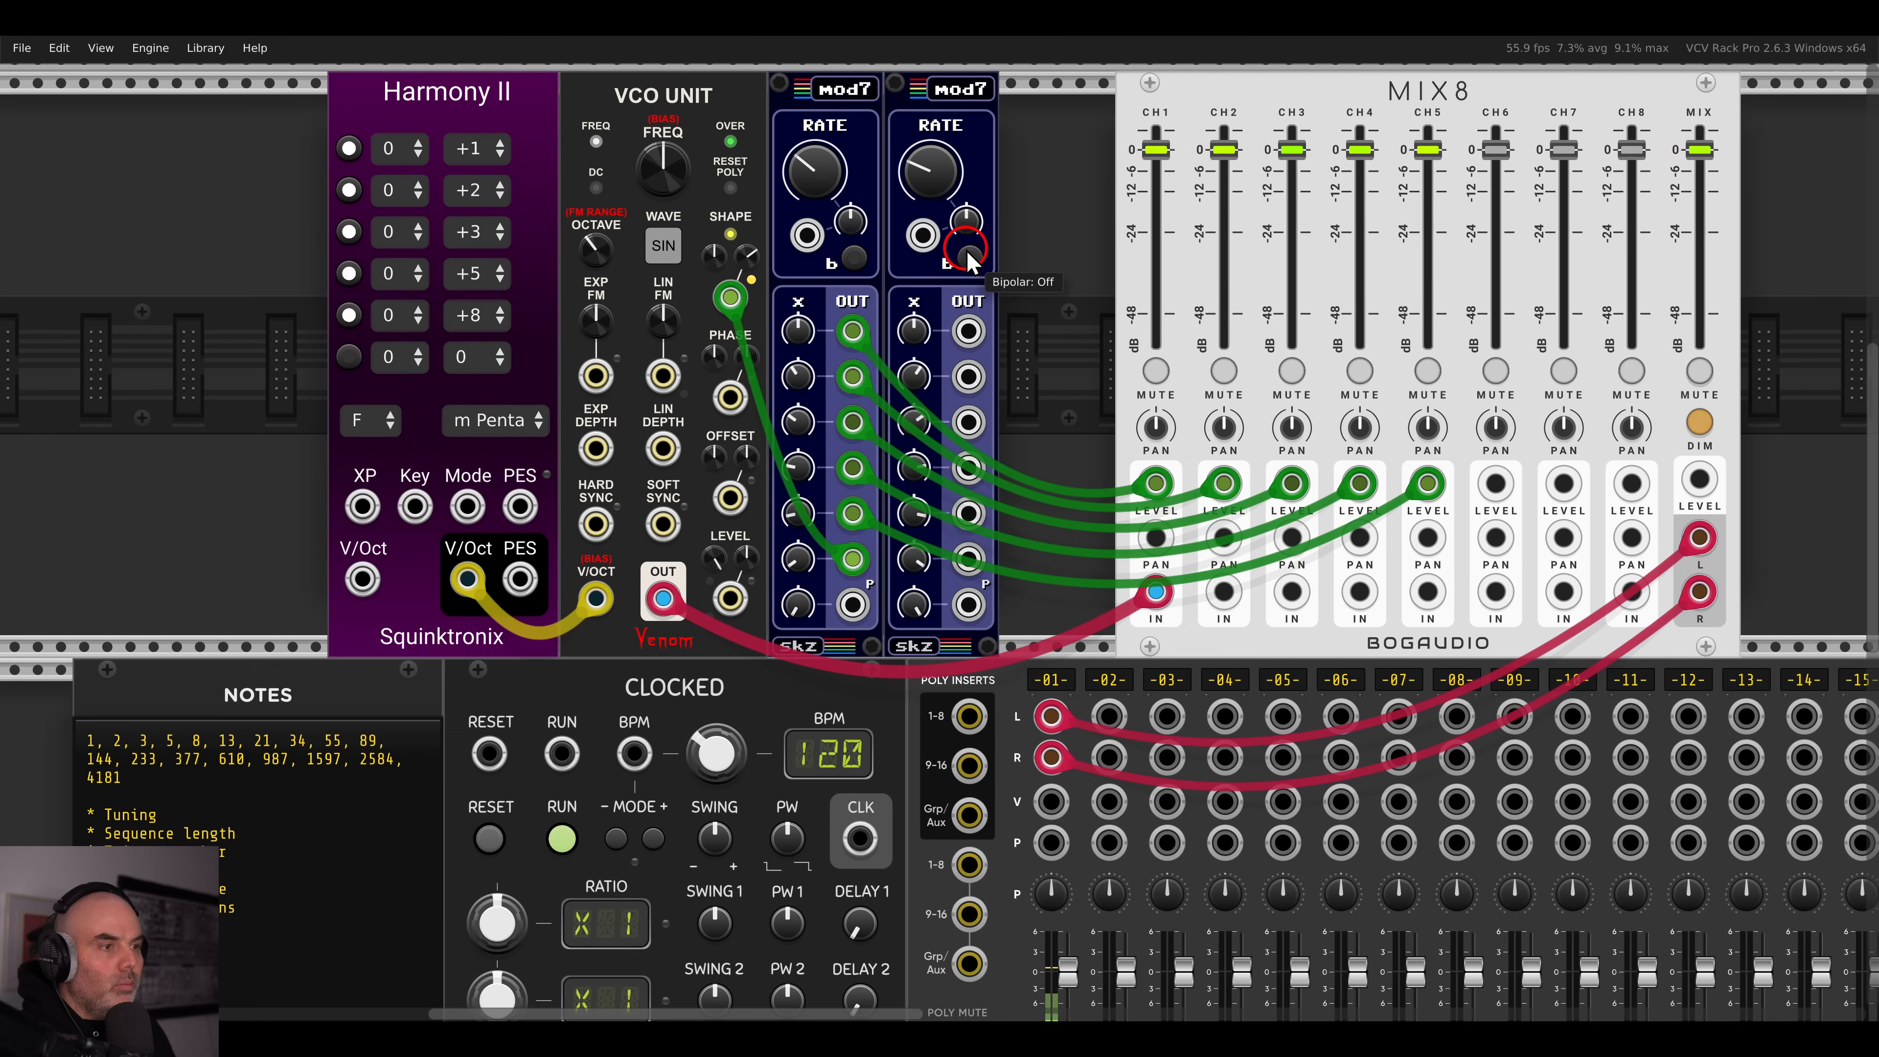
pyautogui.moveTo(1151, 115); pyautogui.dragTo(988, 146)
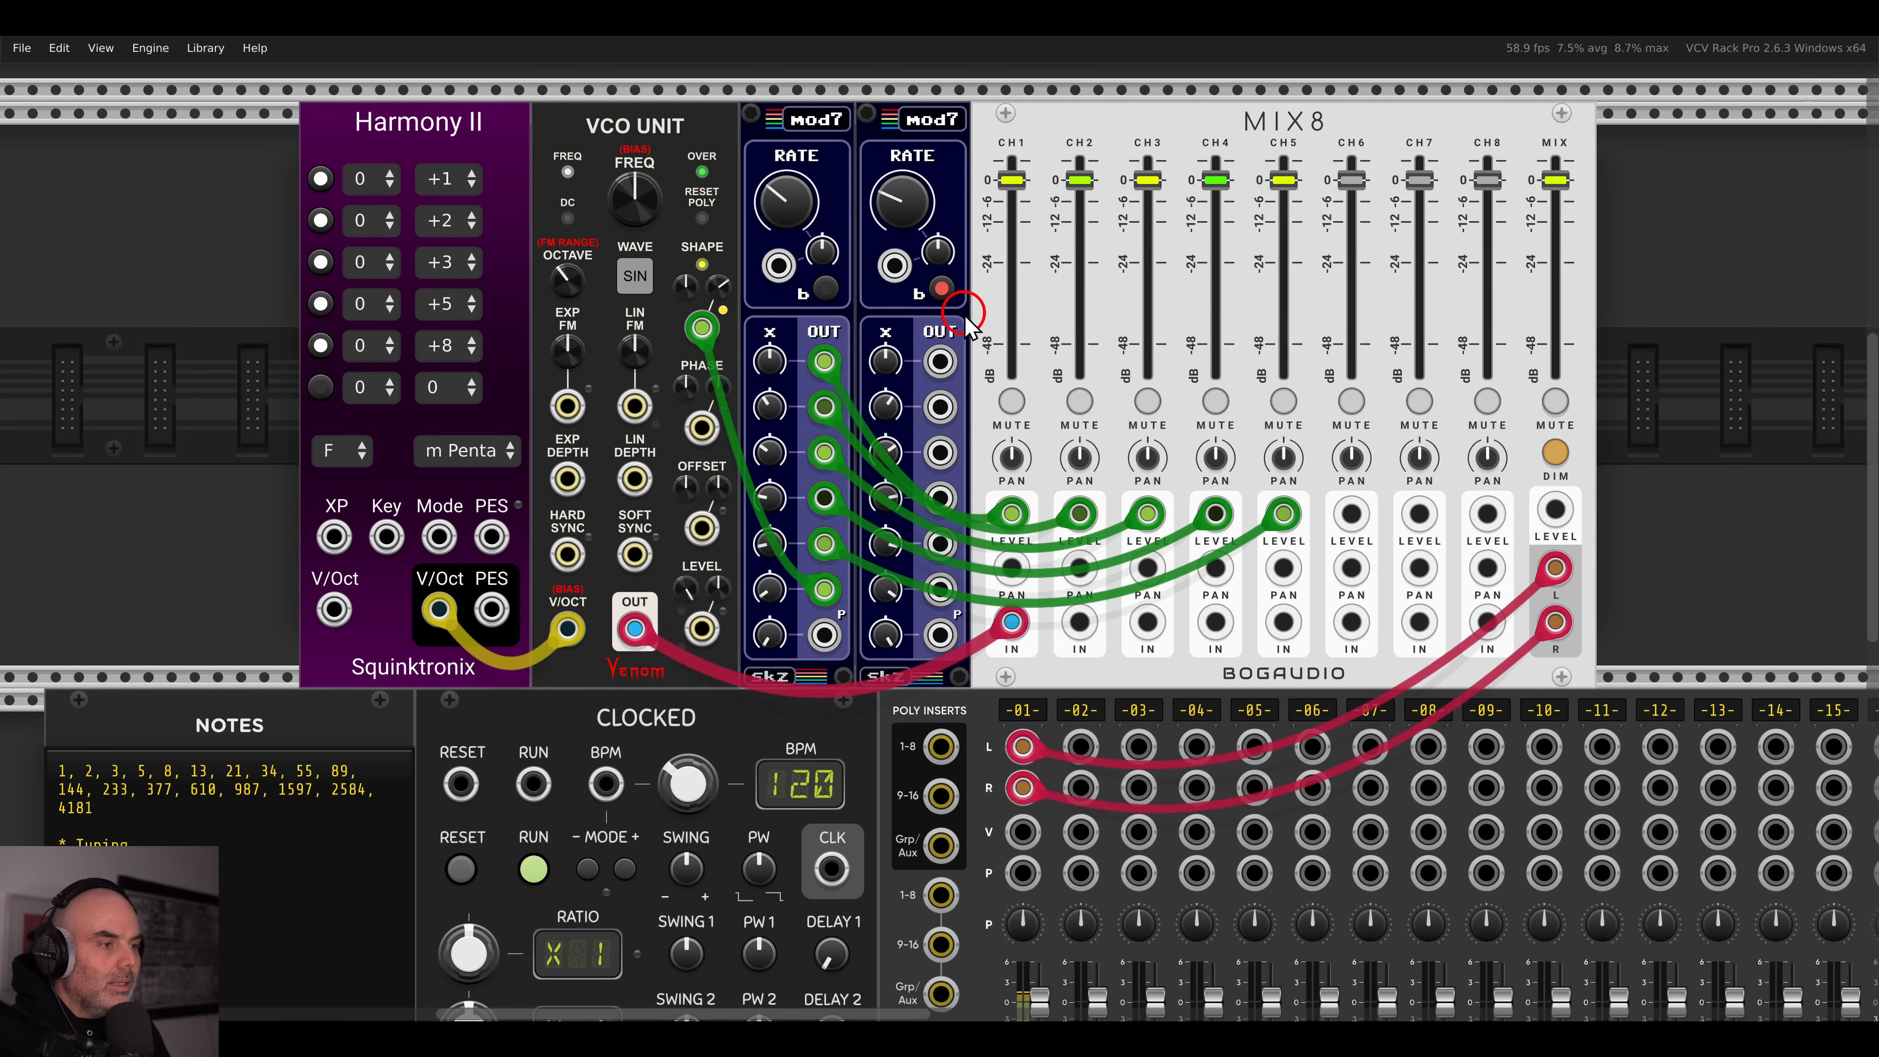
# - Patch the second mod7's outputs 1 to 4 to the pan CV inputs of MIX8 channels 1 to 4
pyautogui.moveTo(943, 371); pyautogui.dragTo(1008, 577)
pyautogui.moveTo(941, 413); pyautogui.dragTo(1073, 578)
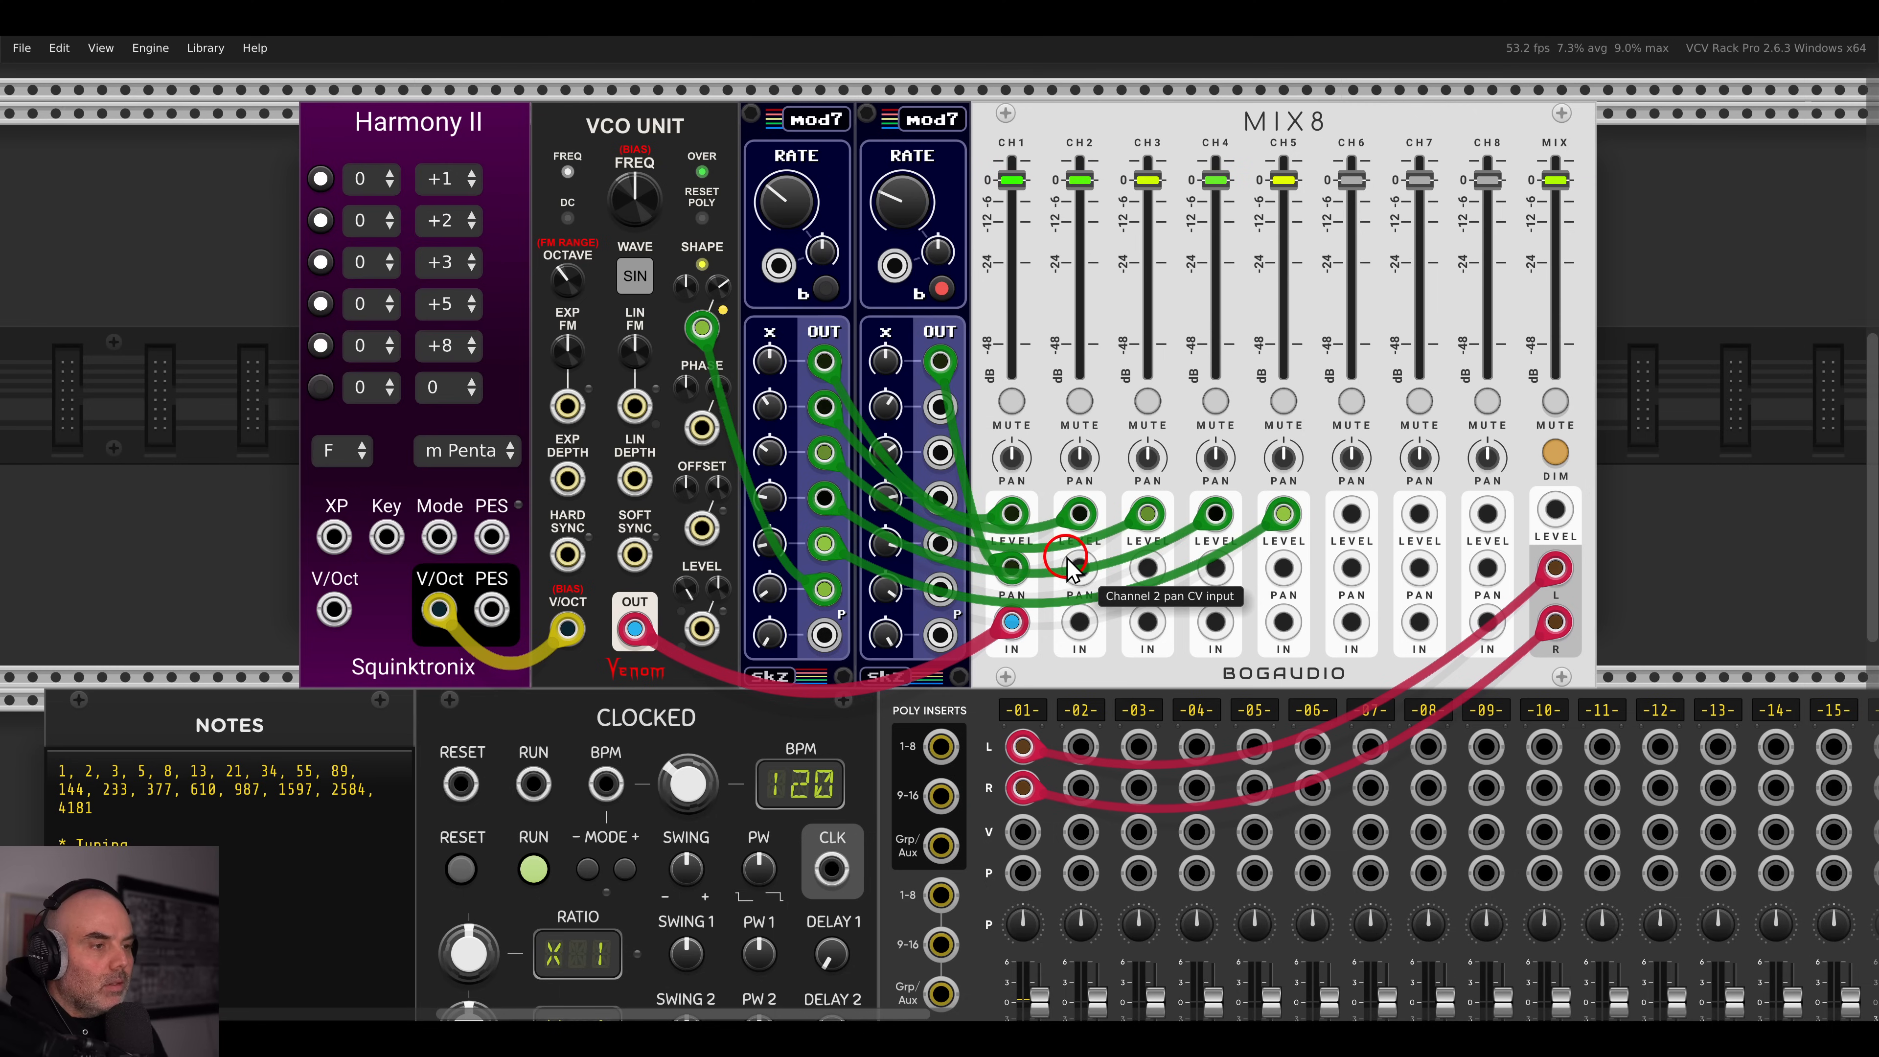
pyautogui.moveTo(939, 452); pyautogui.dragTo(1147, 567)
pyautogui.moveTo(939, 497); pyautogui.dragTo(1216, 568)
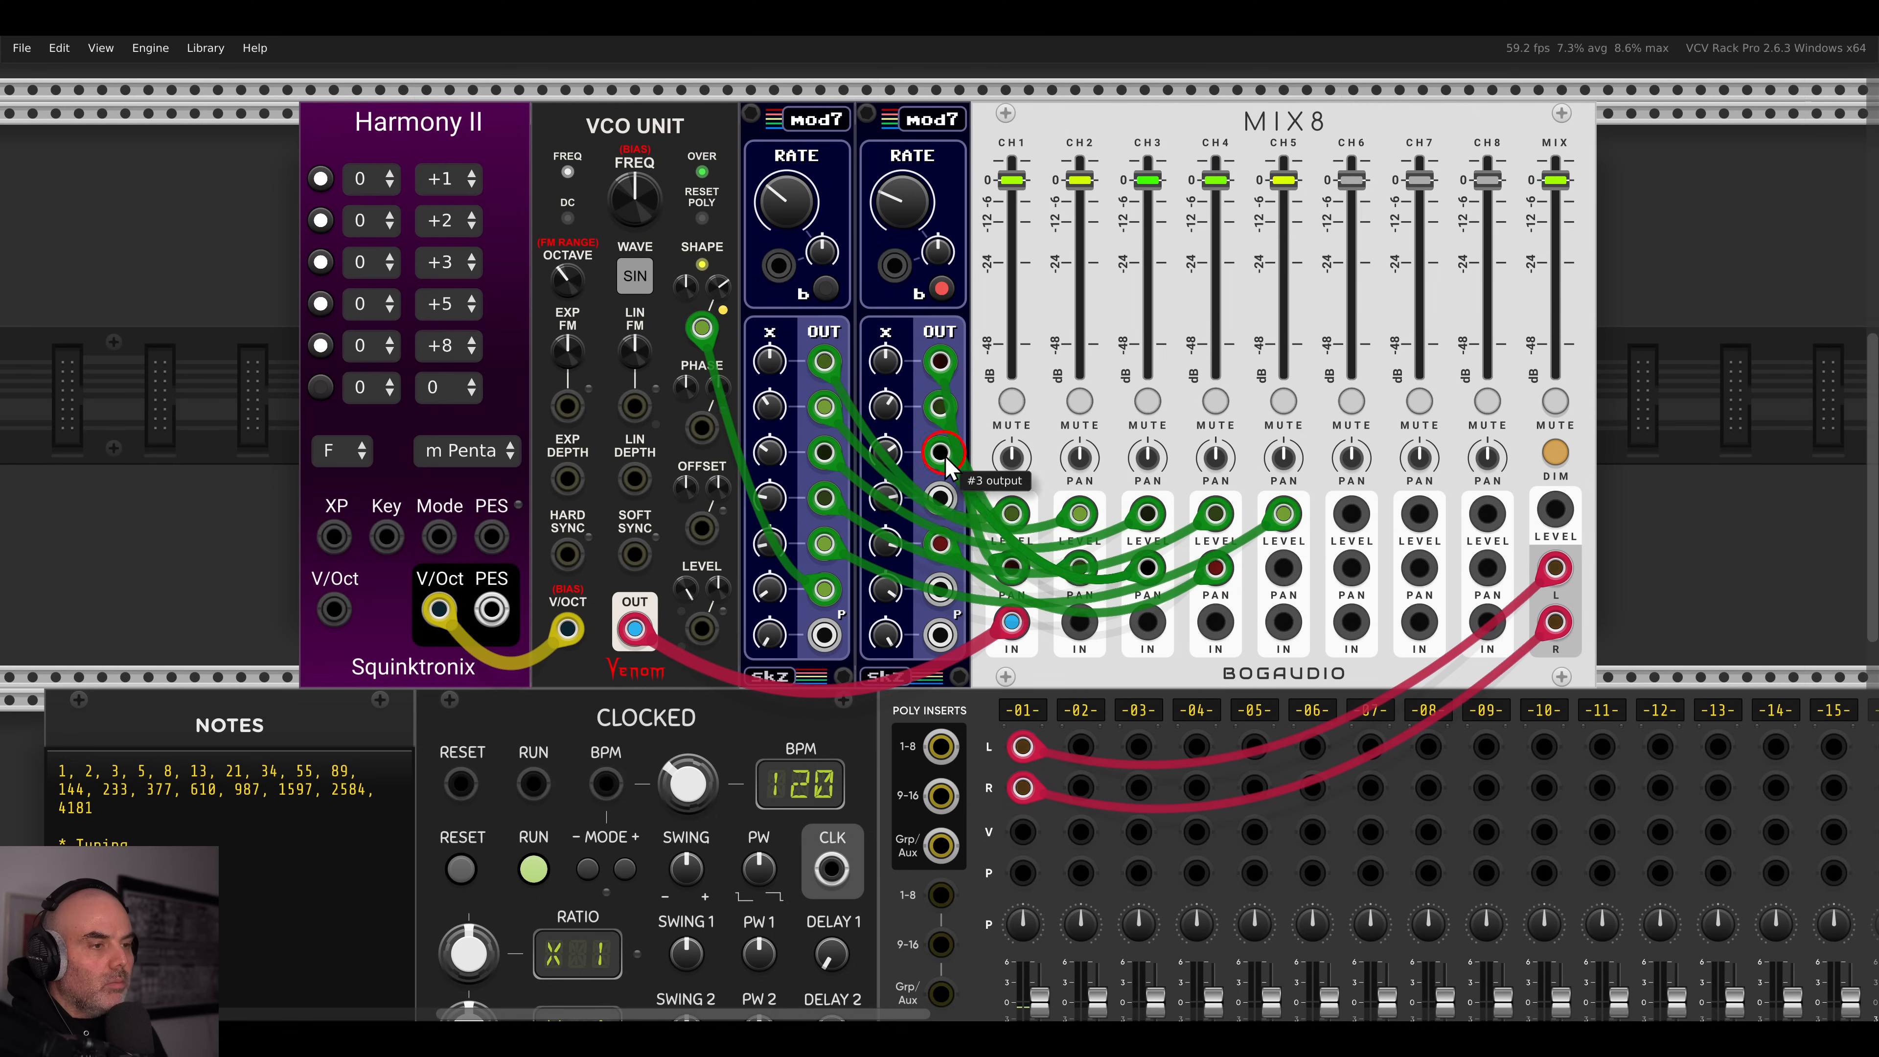
pyautogui.moveTo(938, 370); pyautogui.dragTo(938, 373)
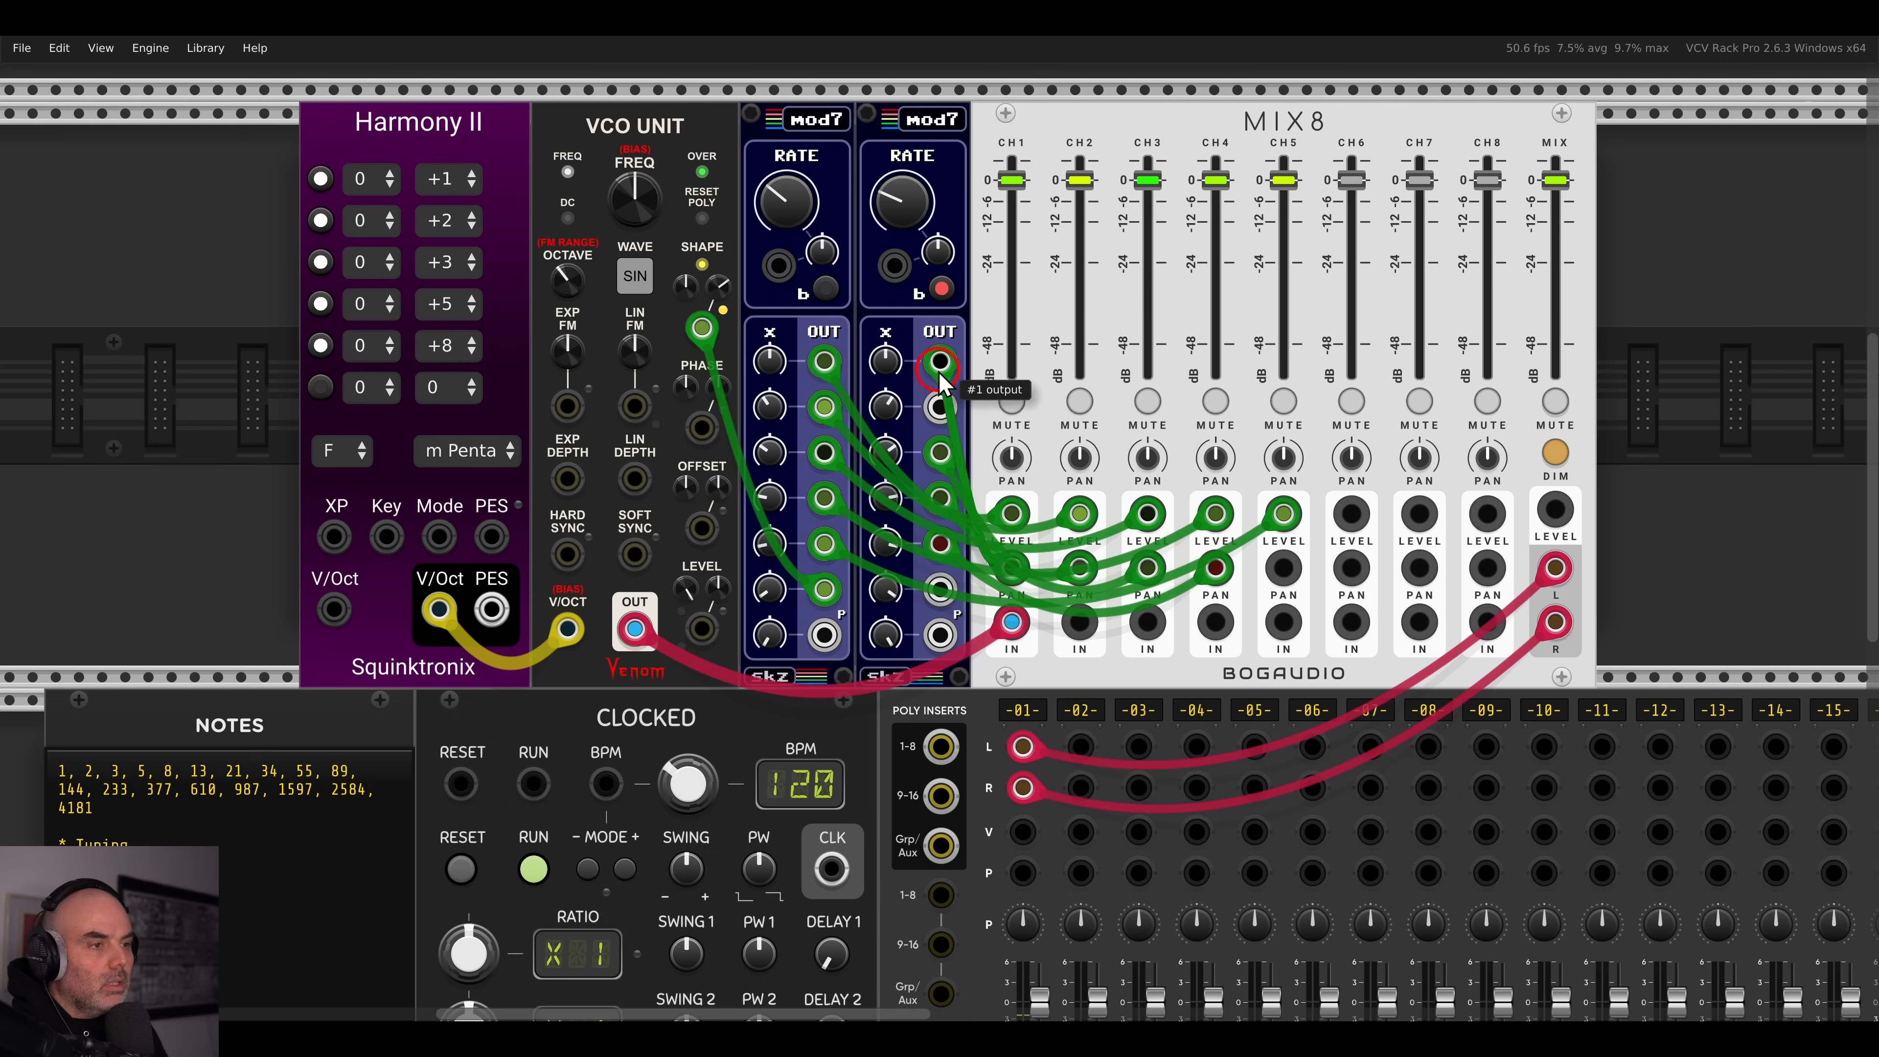
pyautogui.moveTo(943, 540); pyautogui.dragTo(941, 499)
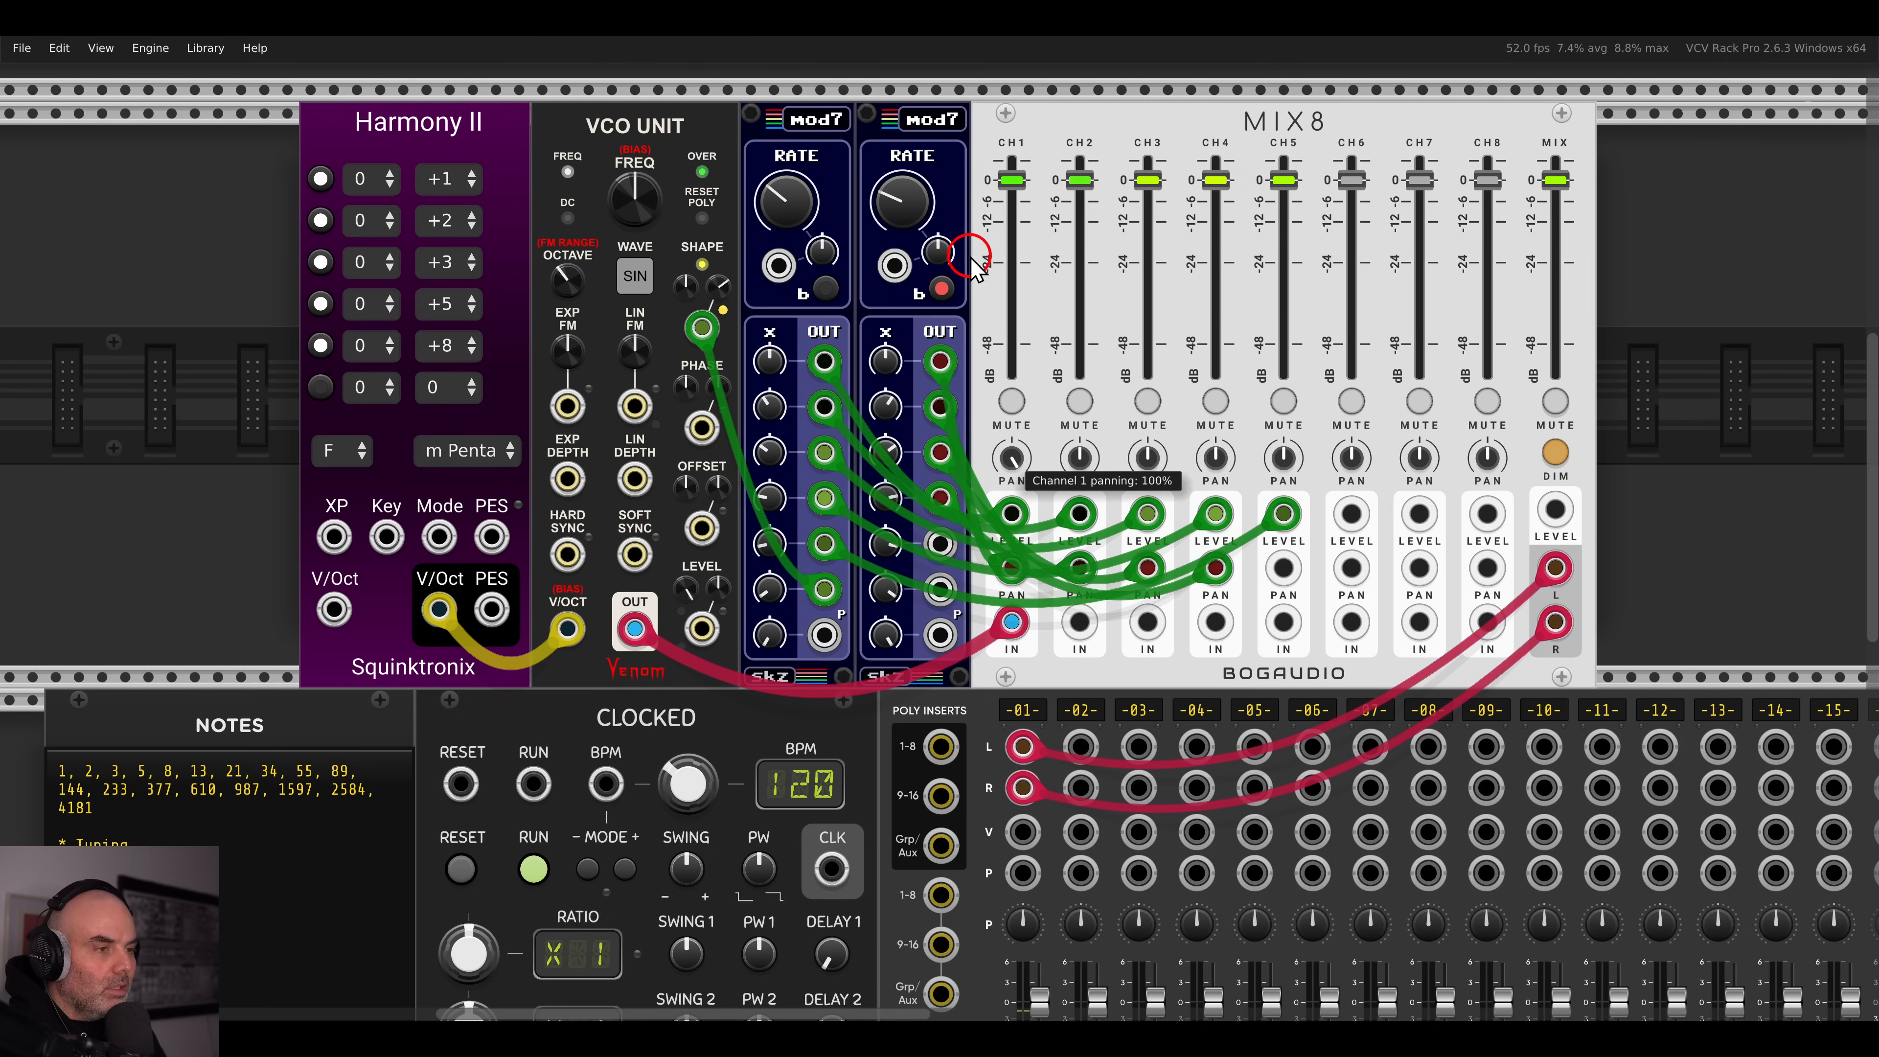
# - Turn the panning knobs of MIX8 channels 2 to 5 fully up, matching channel 1 at 100%
pyautogui.moveTo(1082, 455); pyautogui.dragTo(1107, 332)
pyautogui.moveTo(1144, 448); pyautogui.dragTo(1125, 251)
pyautogui.moveTo(1216, 447); pyautogui.dragTo(1184, 271)
pyautogui.moveTo(1283, 456); pyautogui.dragTo(1243, 304)
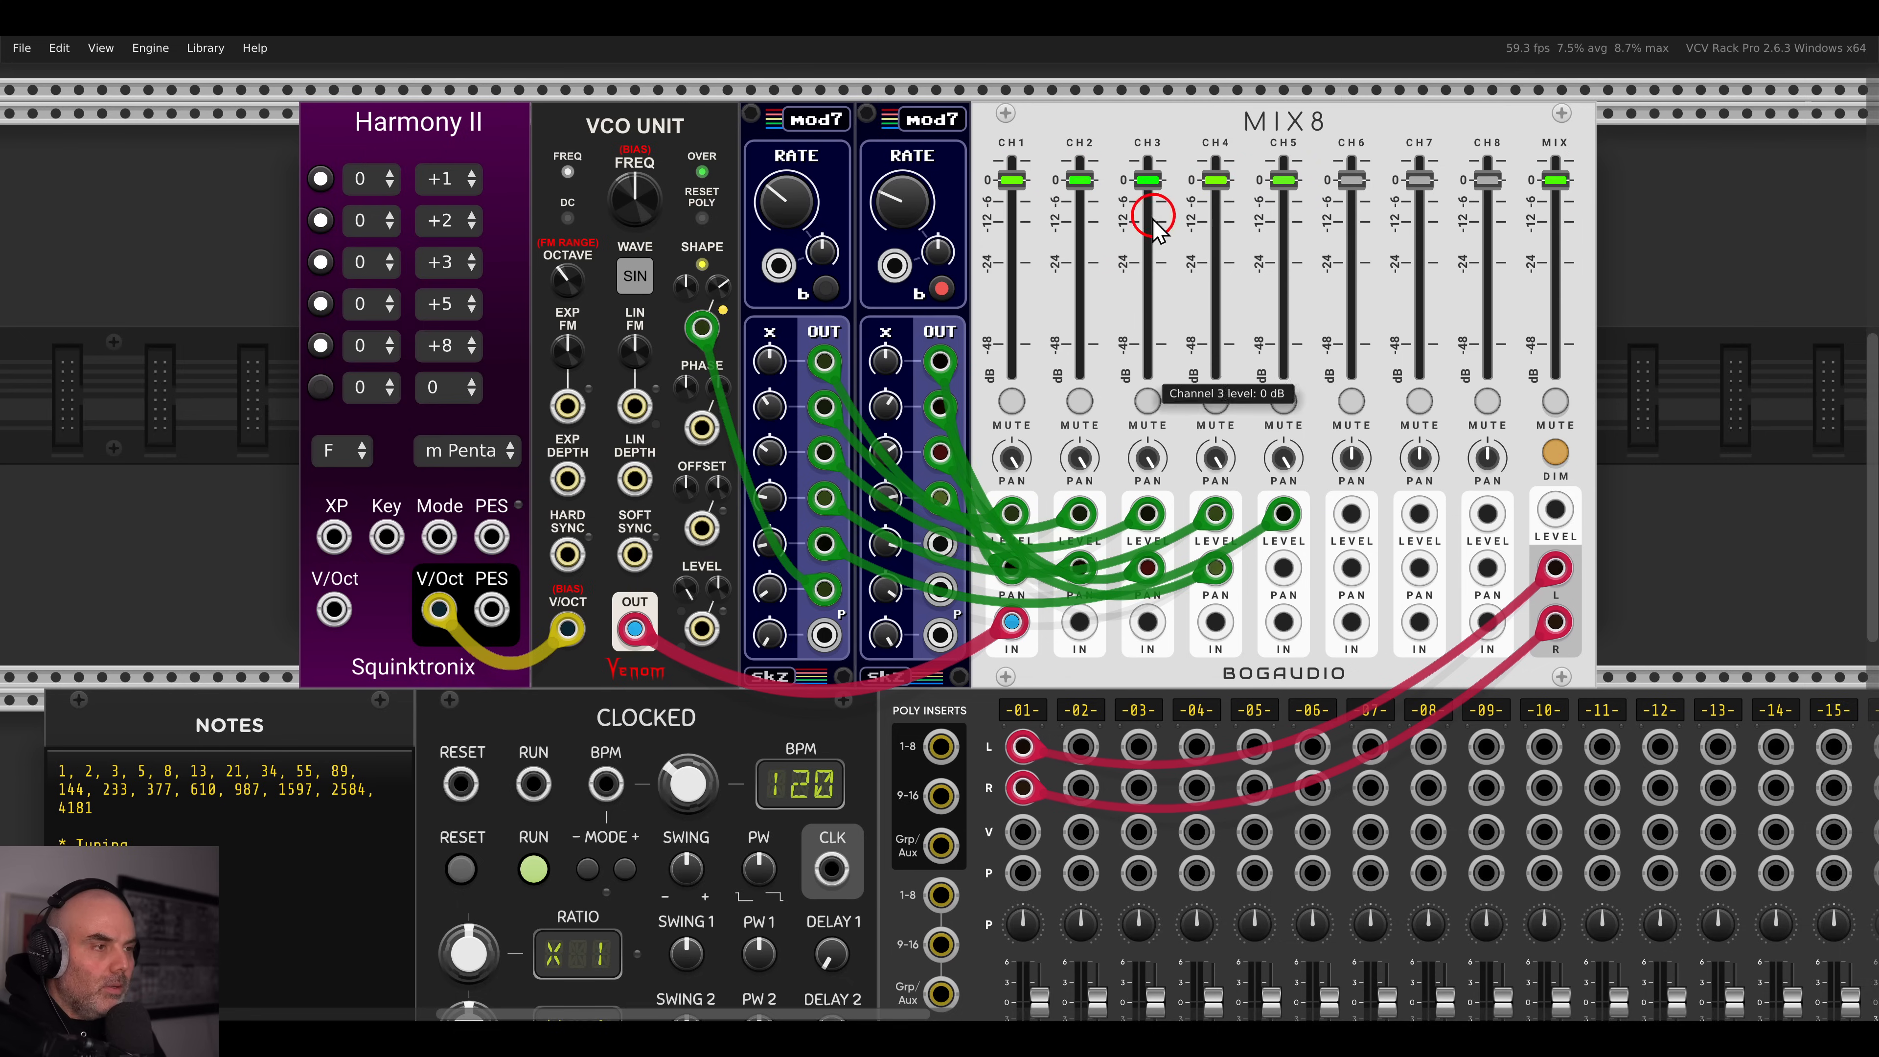
# - Set the first mod7's seventh output to 5-voice polyphony and move the VCO Unit's shape CV cable onto it
pyautogui.hscroll(-2, 1187, 237)
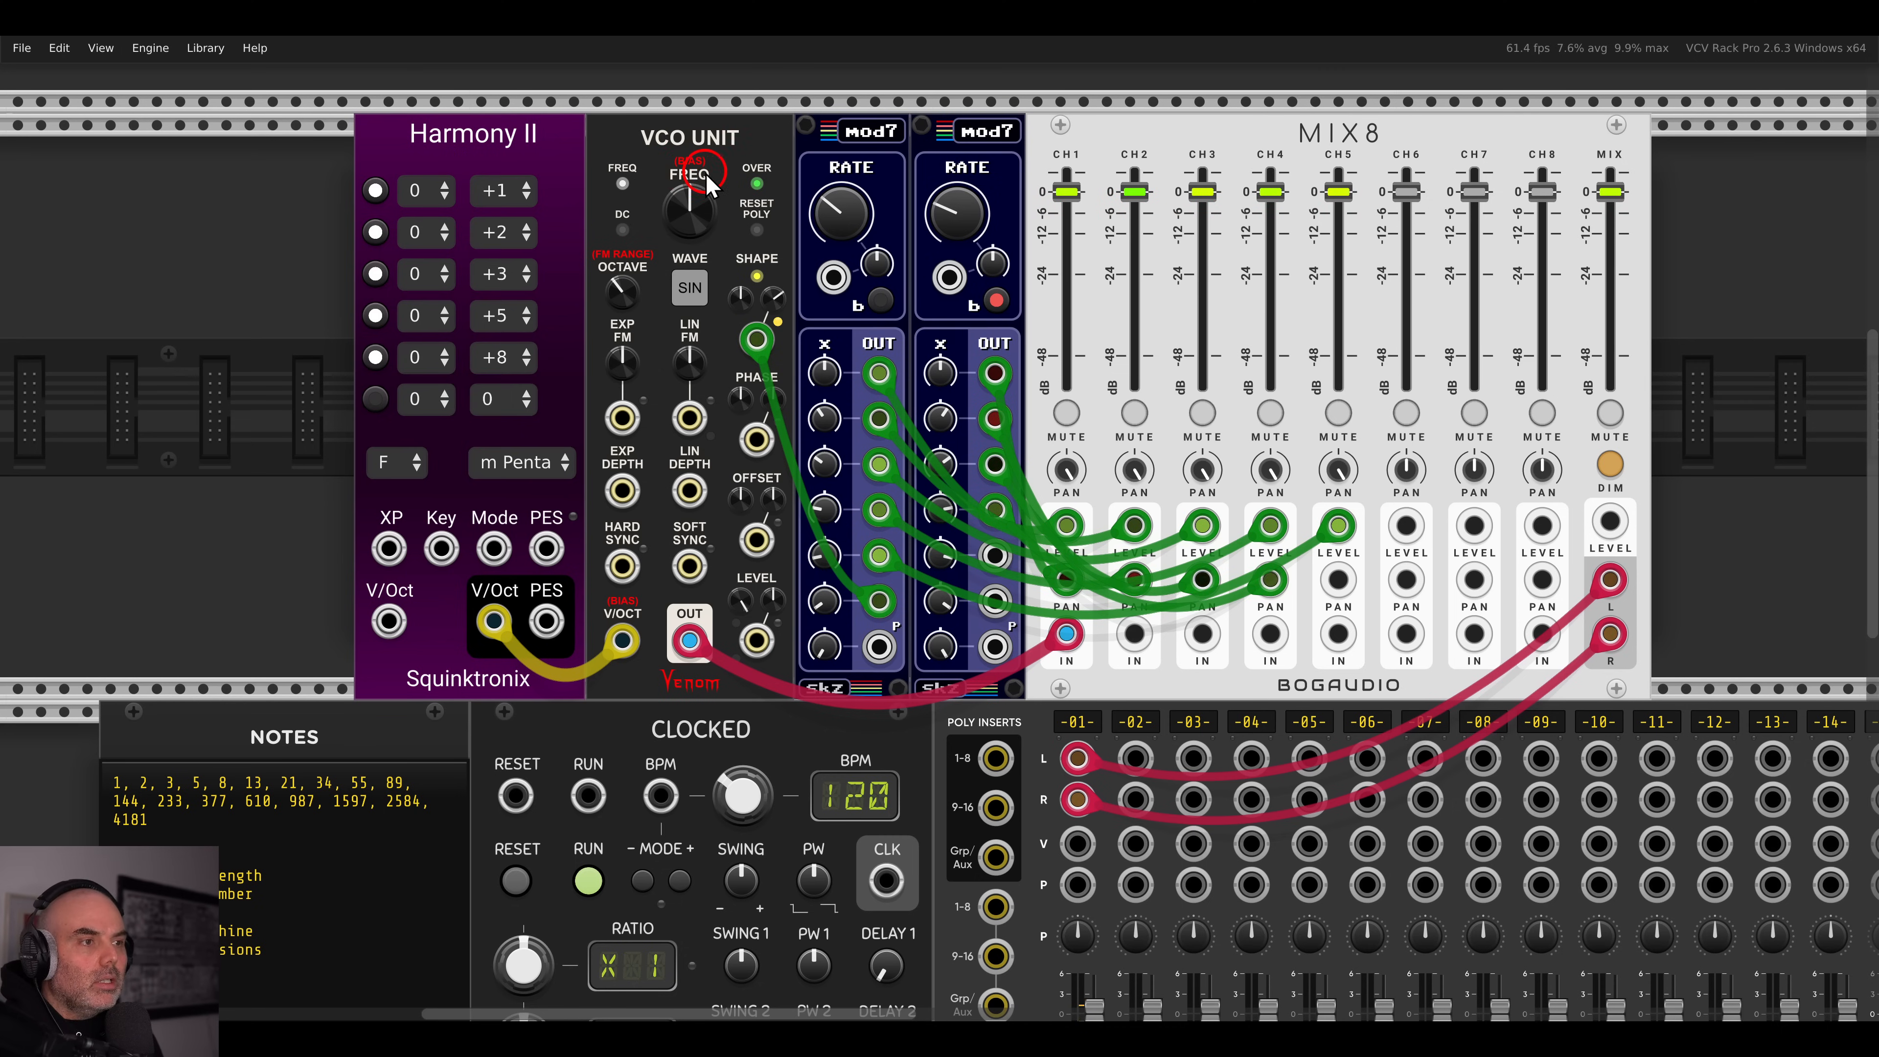
pyautogui.rightClick(836, 139)
pyautogui.moveTo(862, 413)
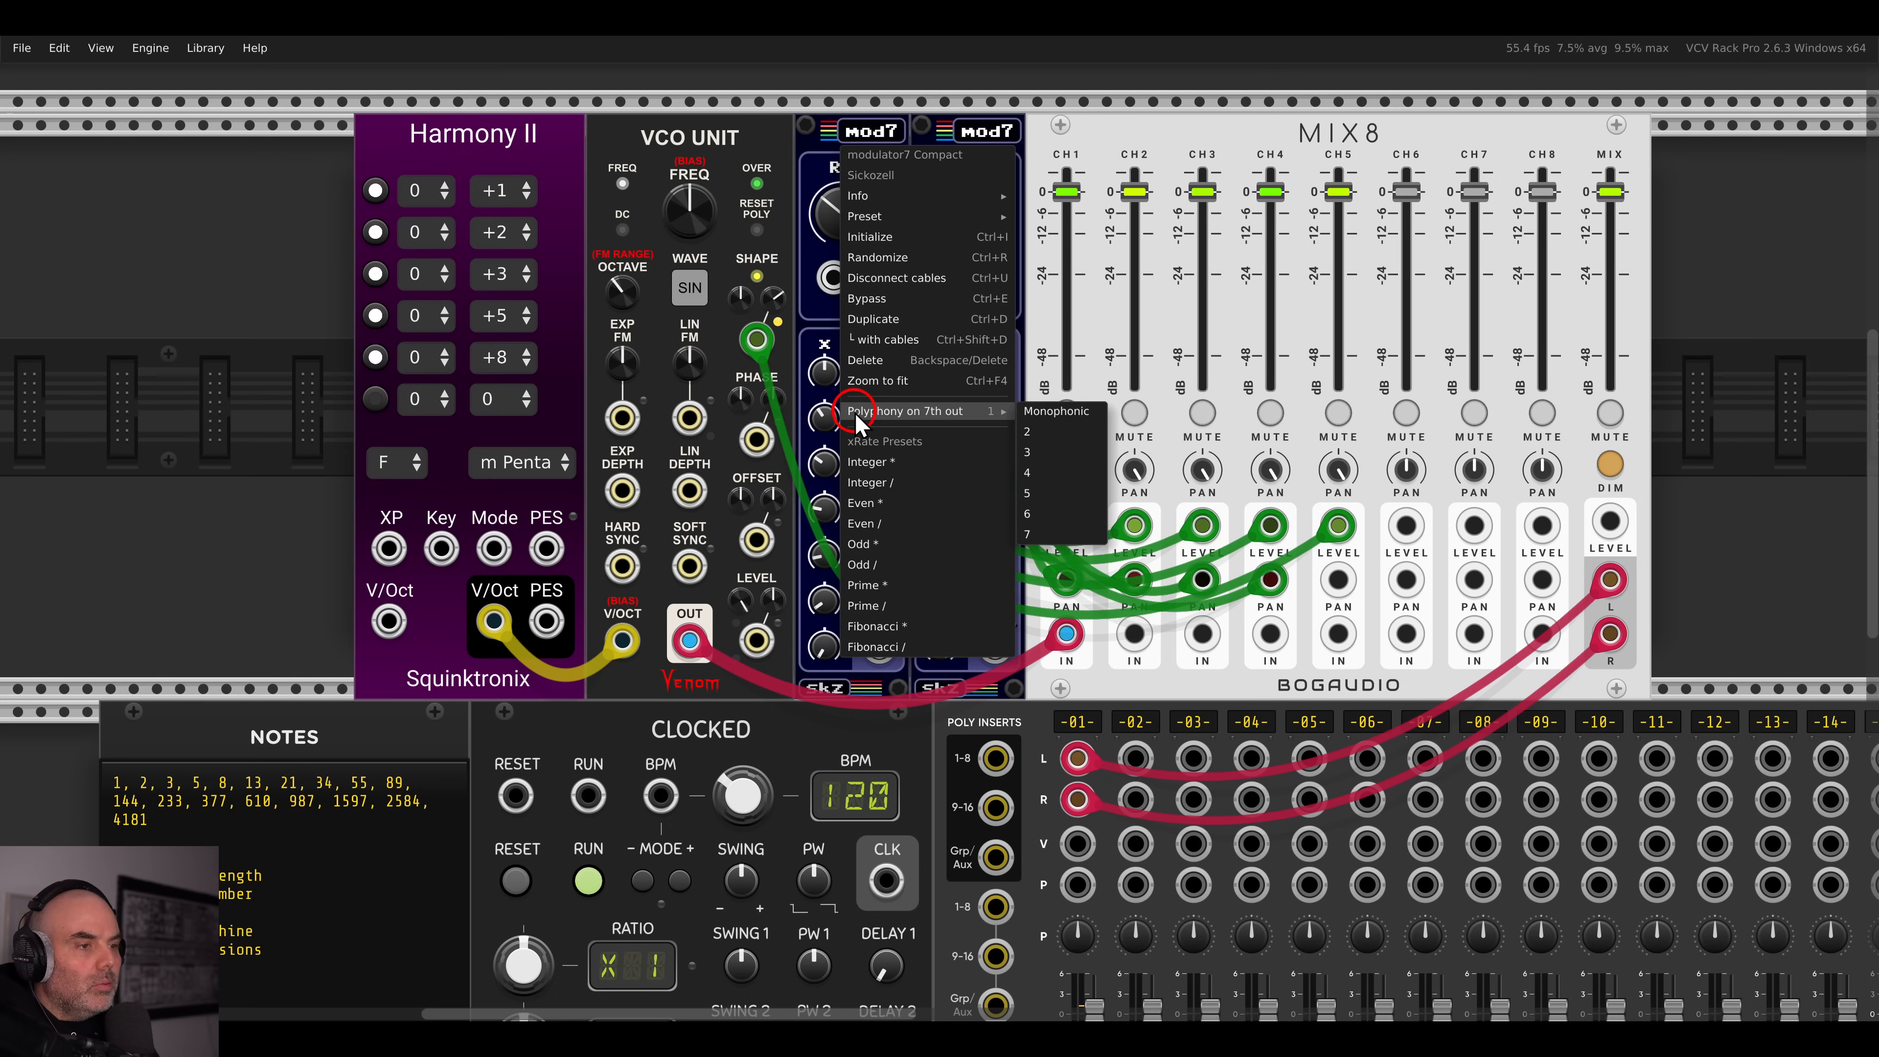
pyautogui.click(1061, 495)
pyautogui.moveTo(852, 370); pyautogui.dragTo(886, 648)
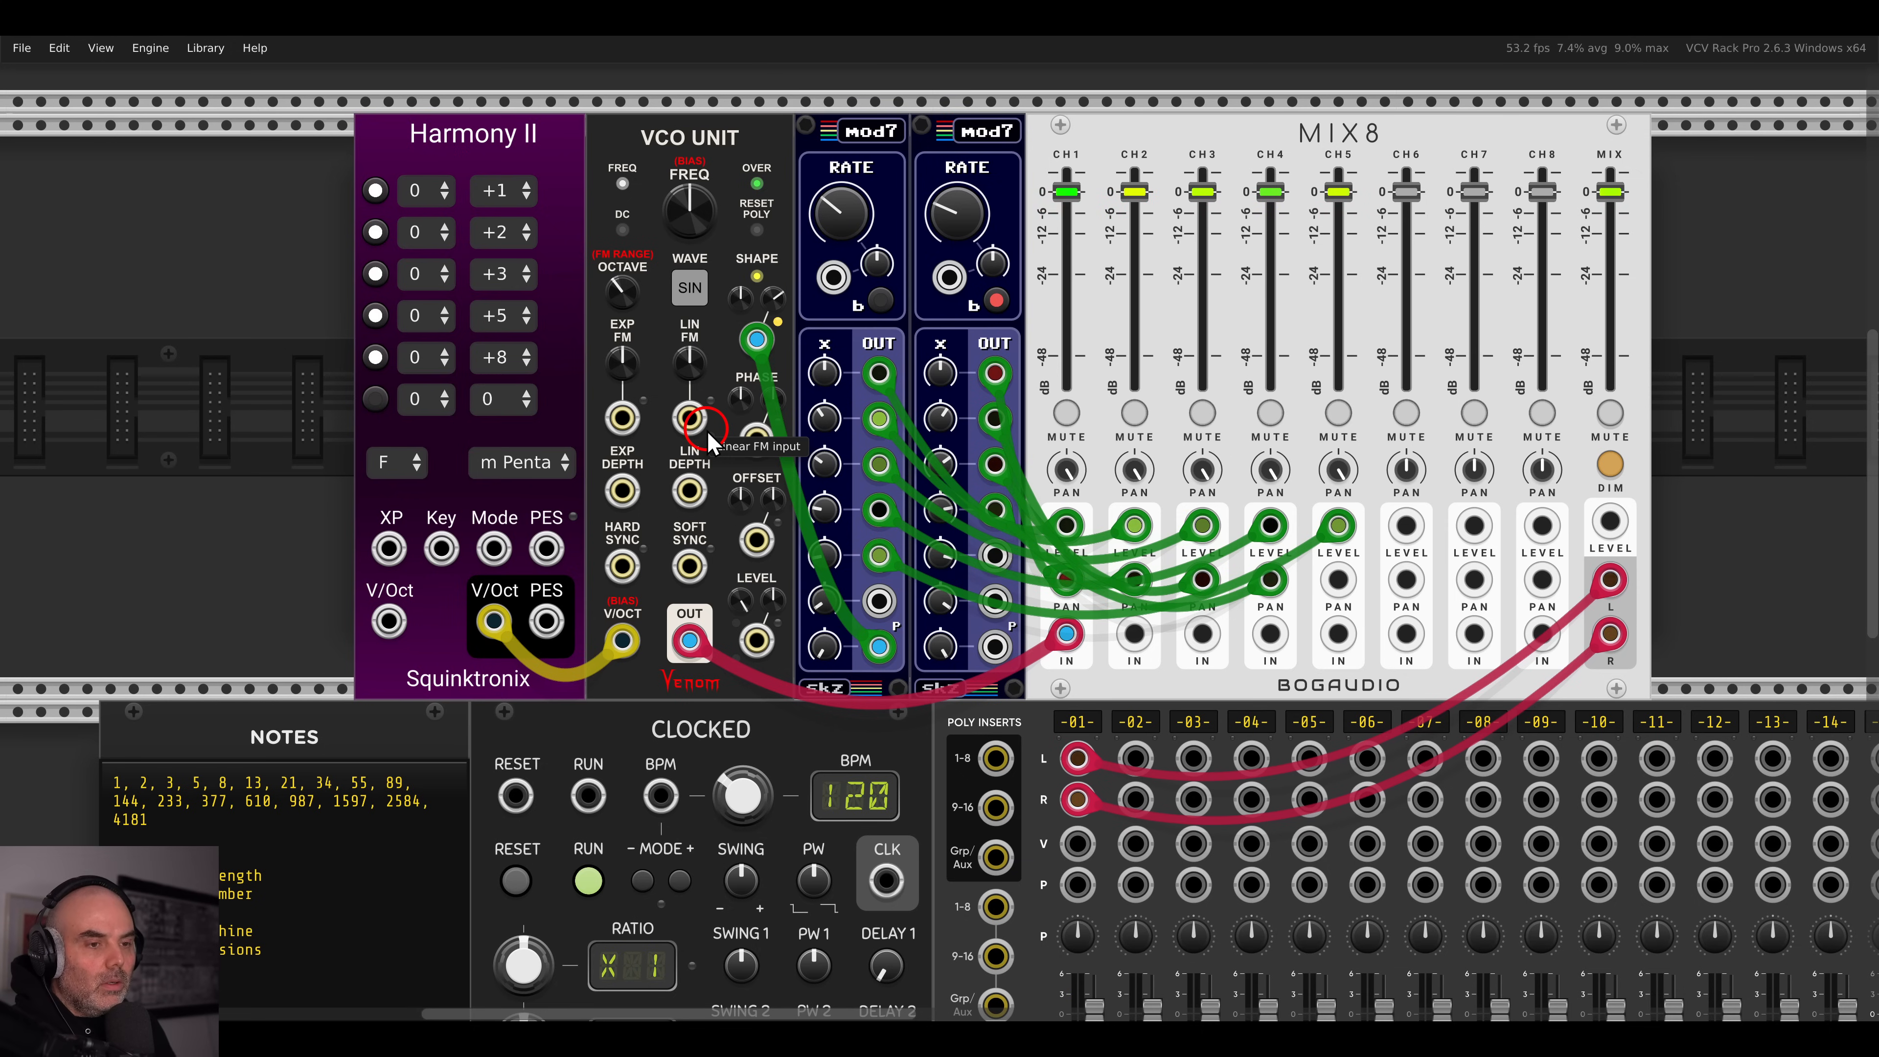
# - Select the whole upper row from Harmony II to MIX8 and move it so it lines up with the Notes module's edge
pyautogui.scroll(-1, 707, 438)
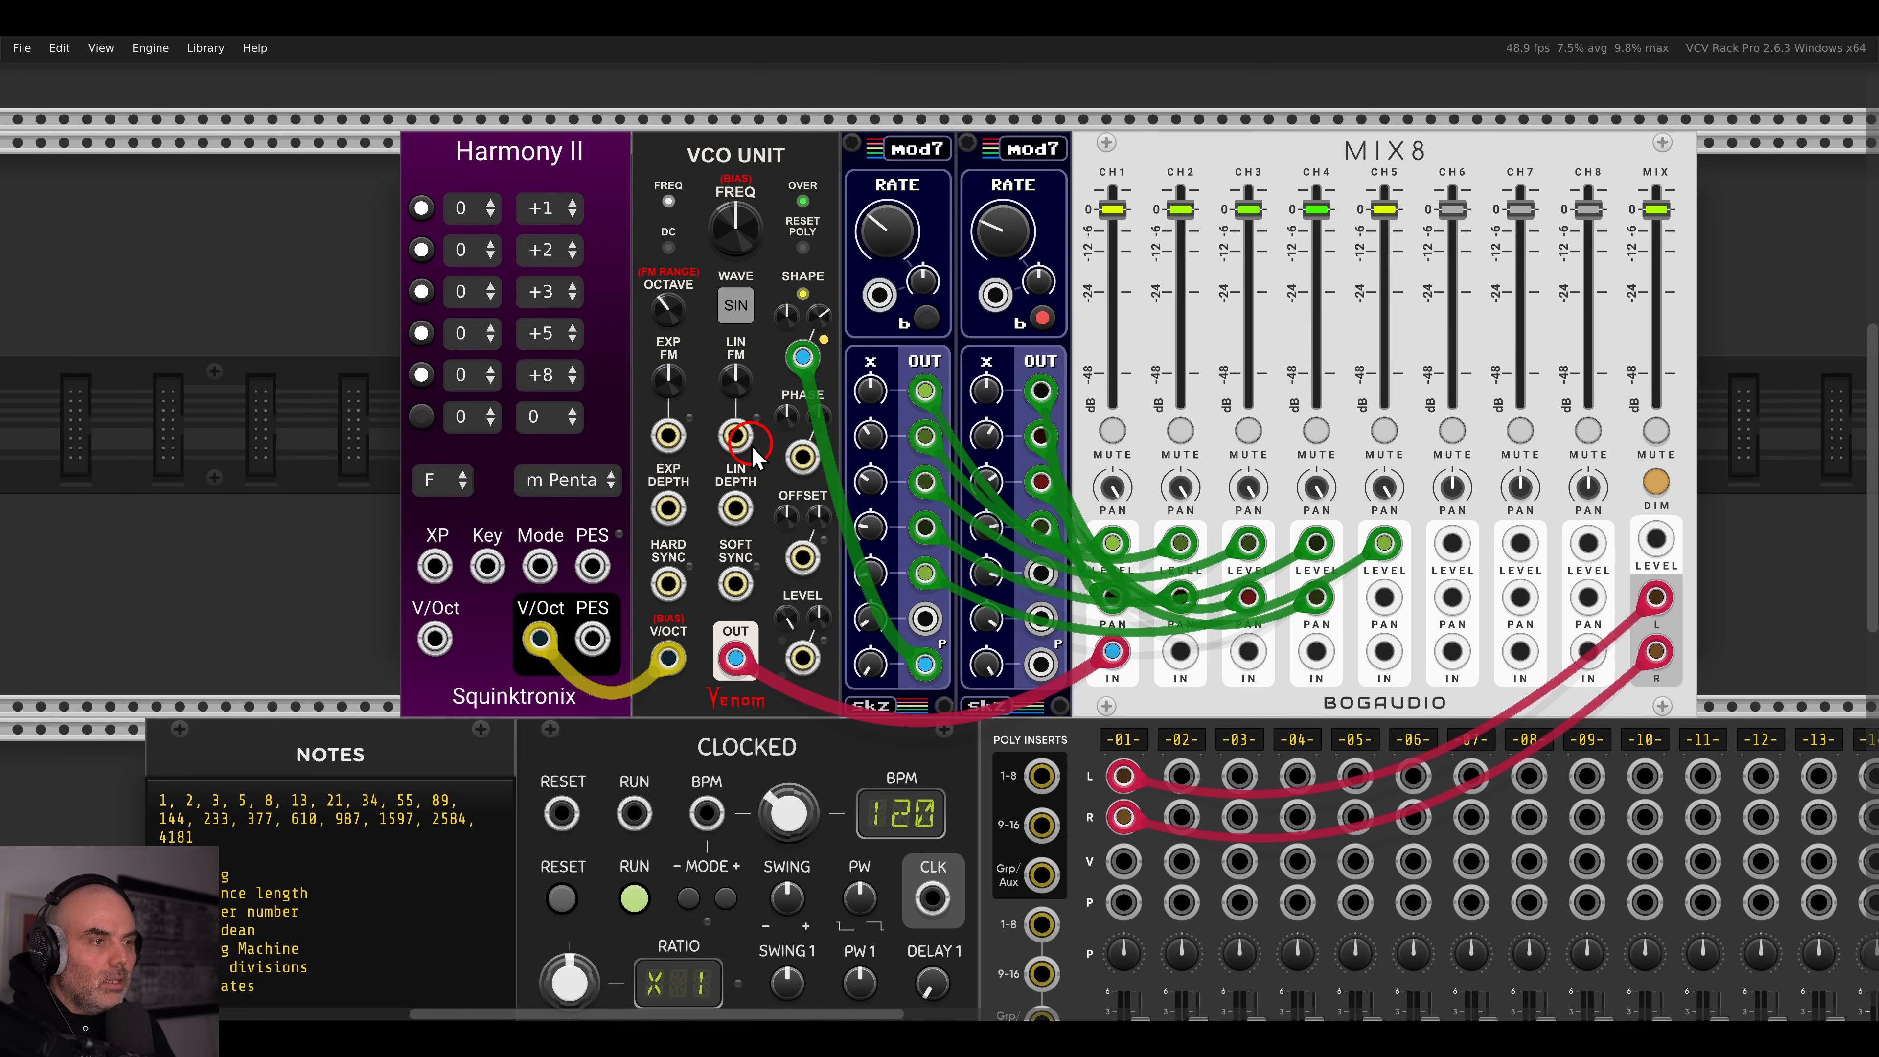
pyautogui.scroll(-2, 754, 458)
pyautogui.moveTo(752, 445); pyautogui.dragTo(758, 409)
pyautogui.moveTo(340, 318); pyautogui.dragTo(1279, 350)
pyautogui.moveTo(587, 139); pyautogui.dragTo(377, 138)
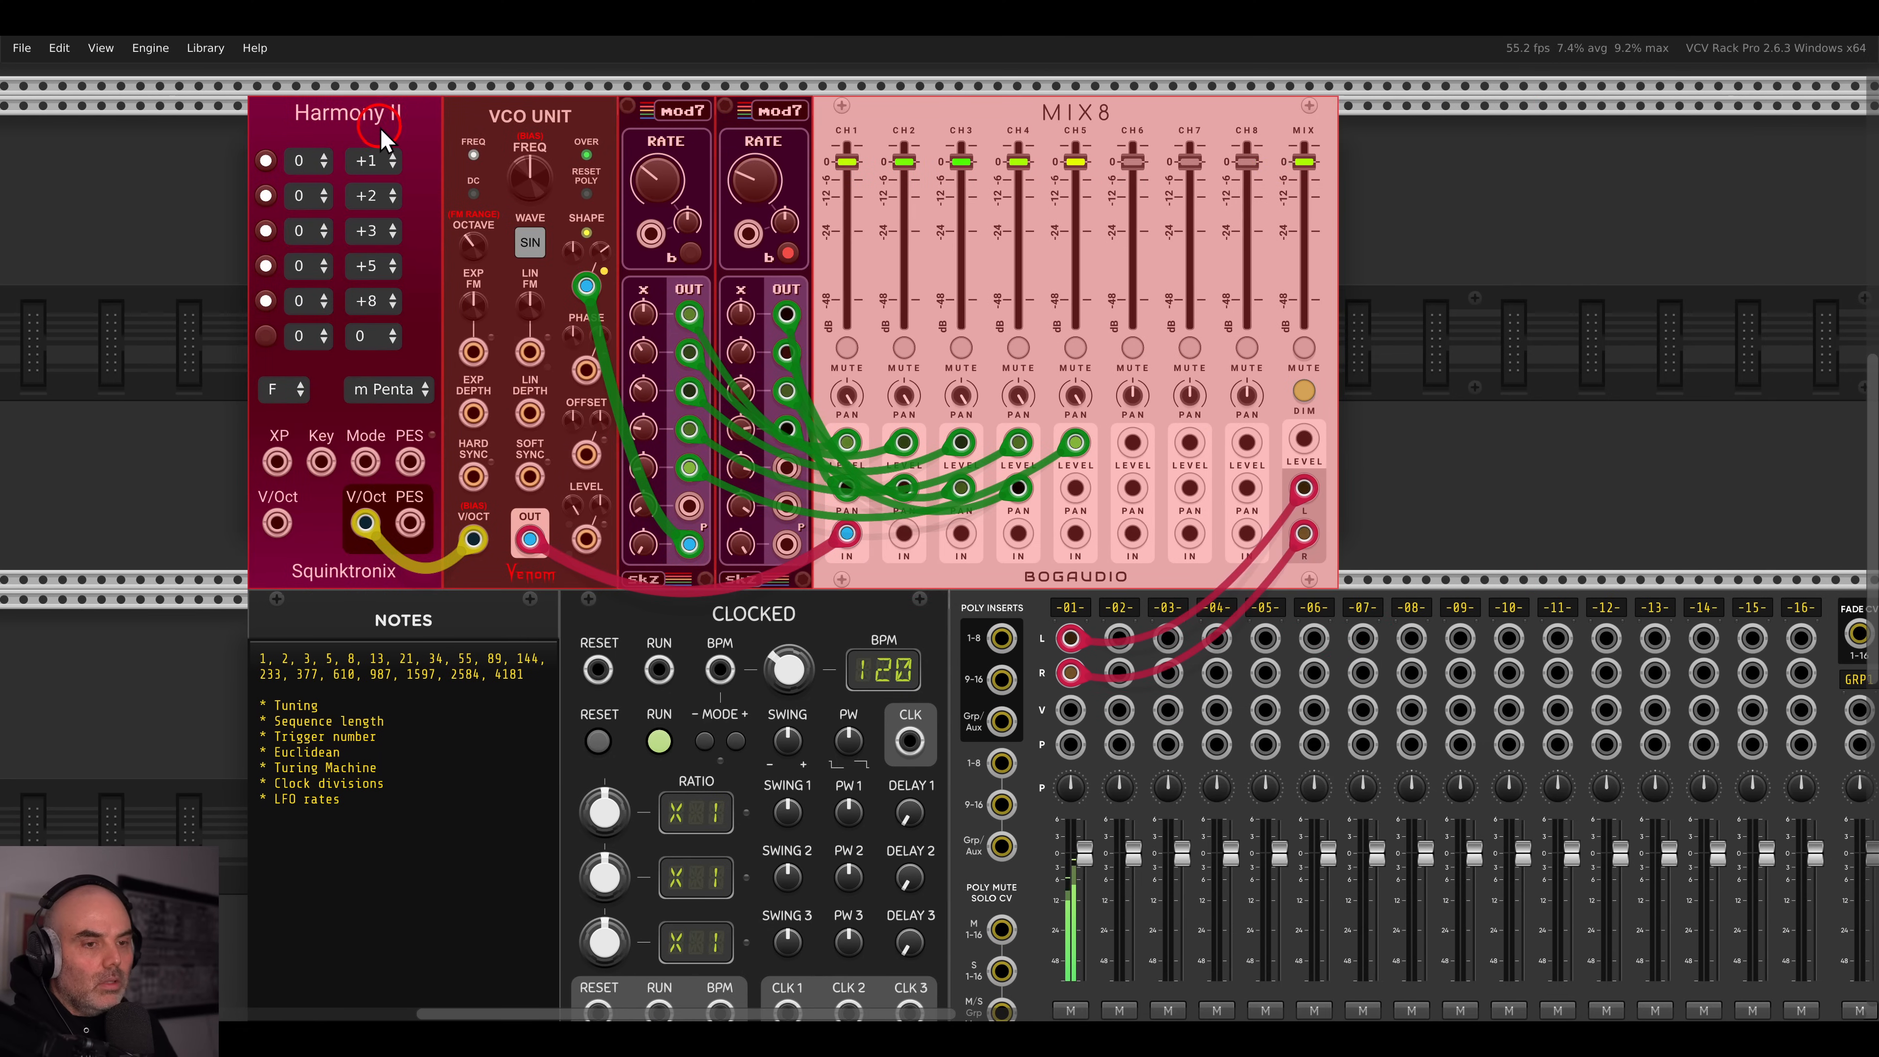
pyautogui.click(251, 168)
# - Add a Surge XT Filter module directly beside MIX8
pyautogui.moveTo(1368, 539); pyautogui.dragTo(1262, 562)
pyautogui.rightClick(1262, 563)
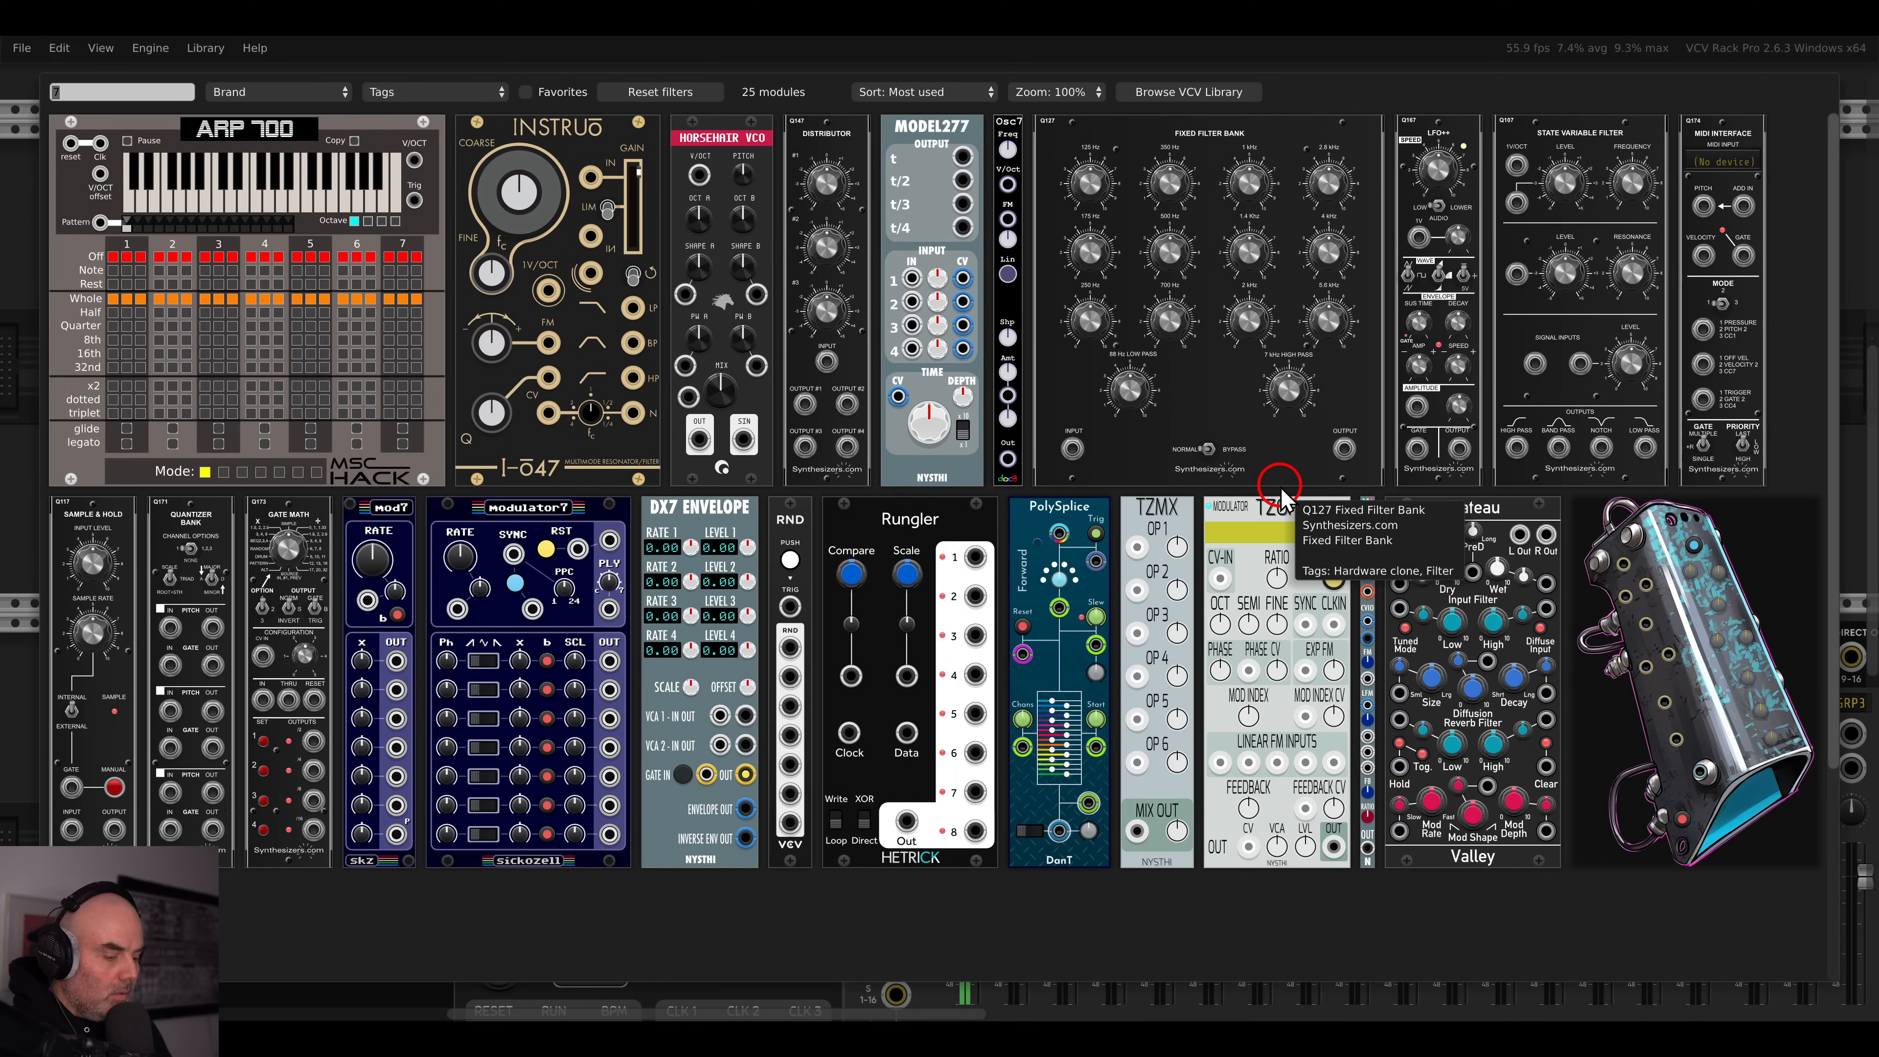
pyautogui.press('BackSpace')
pyautogui.moveTo(1324, 364); pyautogui.dragTo(1243, 408)
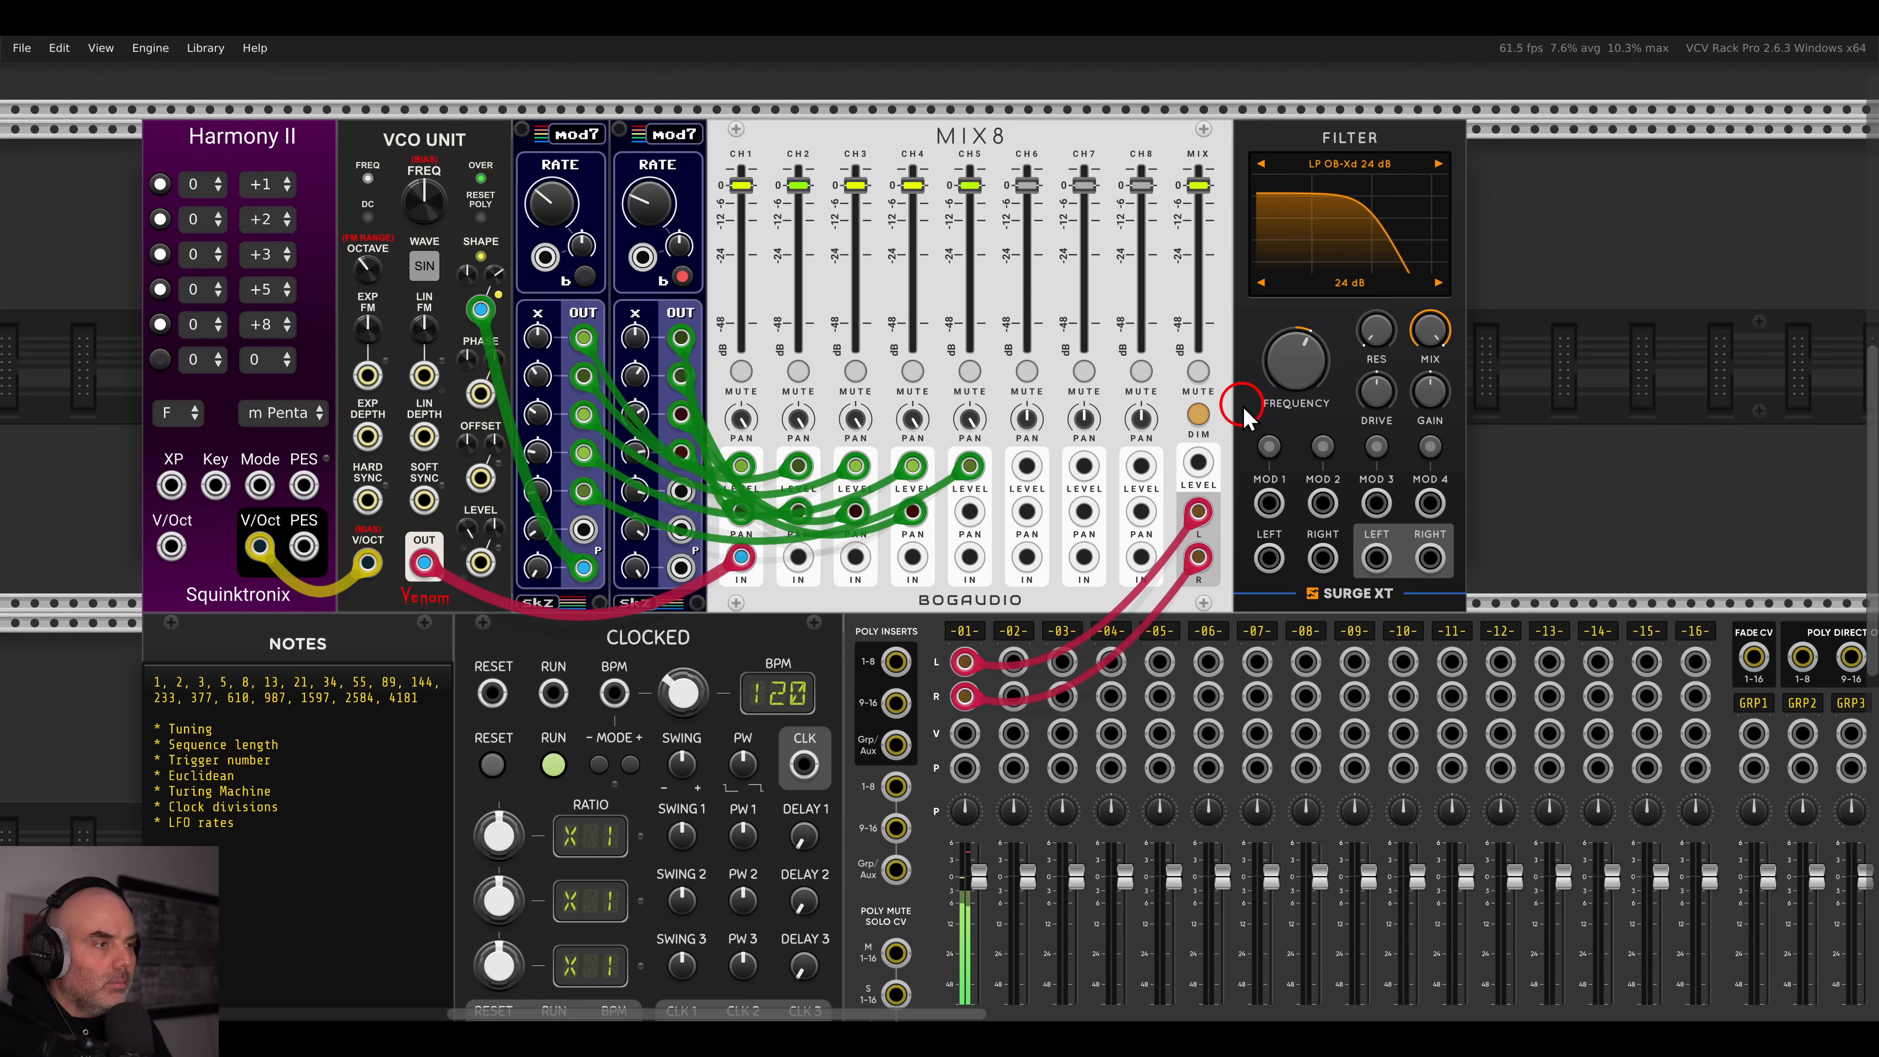
# - Switch the VCO Unit's SHAPE mode to its orange setting
pyautogui.click(480, 256)
pyautogui.moveTo(488, 275)
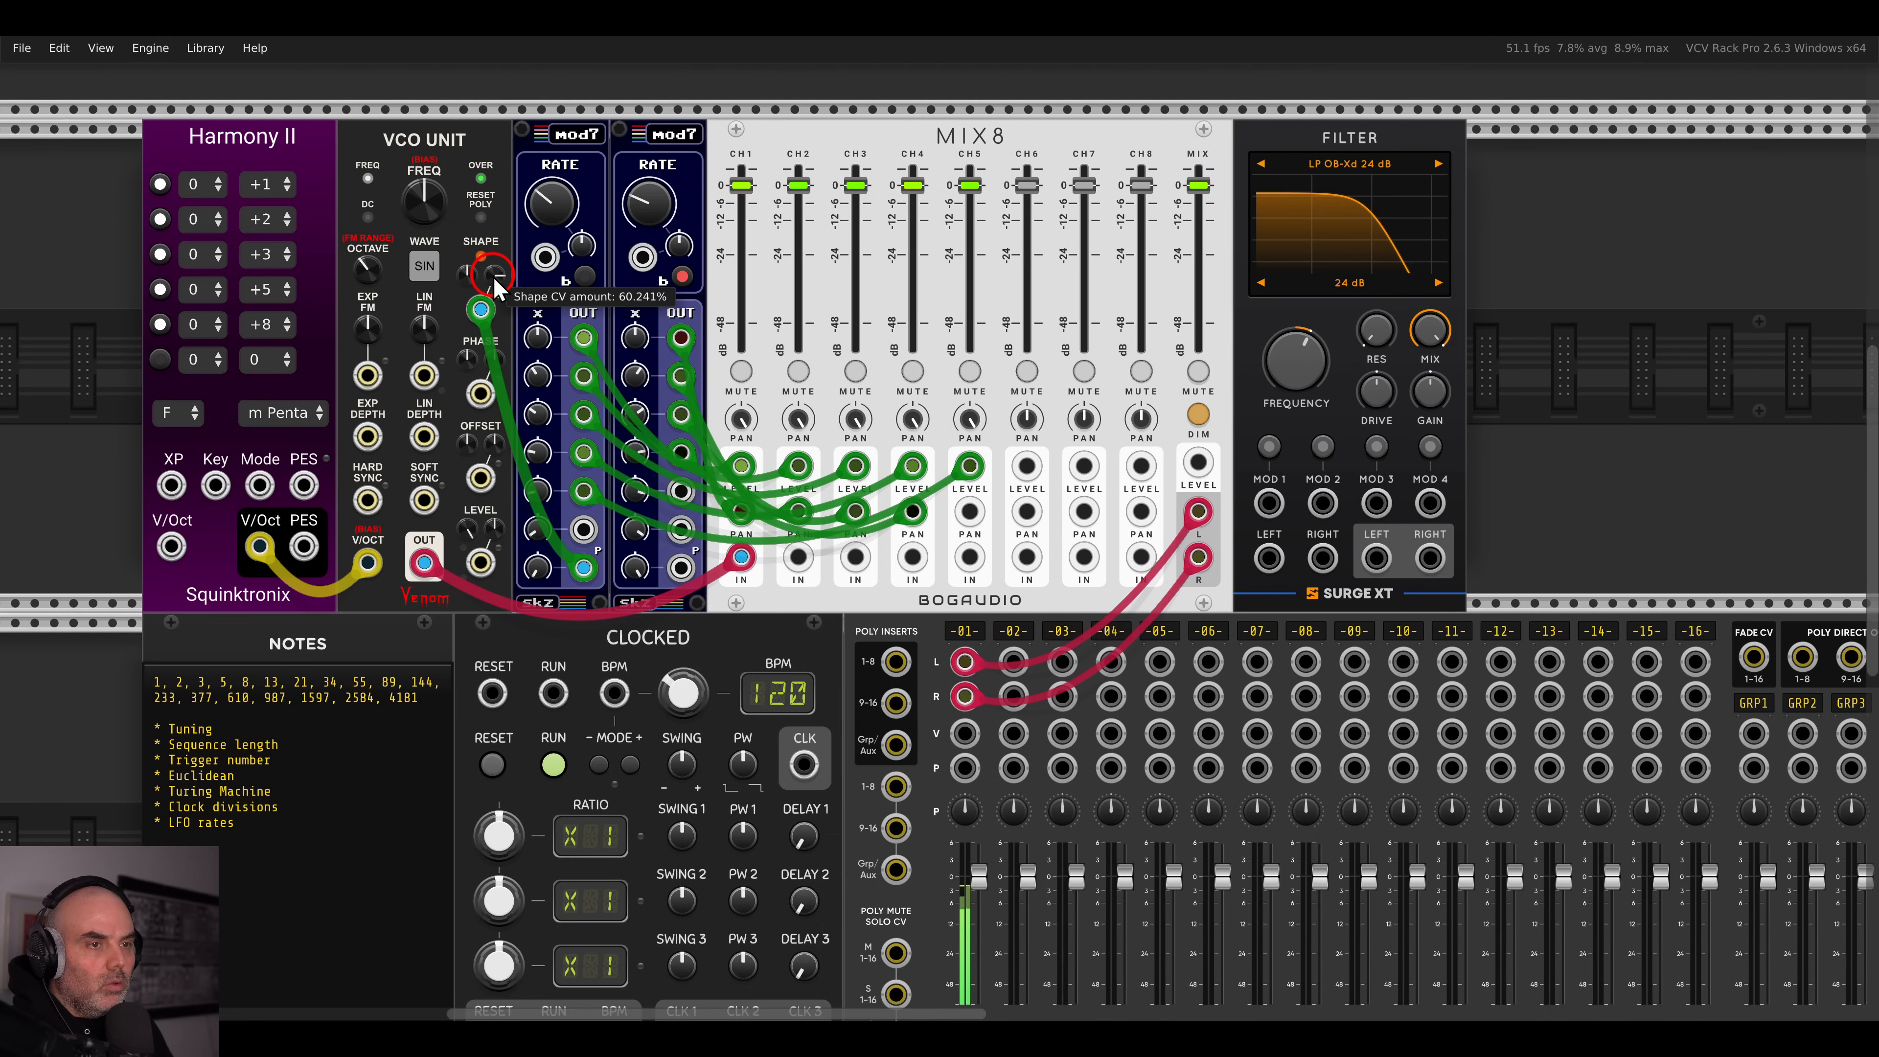
# - Insert the filter between MIX8's stereo mix outputs and the MixMaster channel 1 inputs, wiring both its inputs and outputs
pyautogui.moveTo(1199, 511); pyautogui.dragTo(1374, 557)
pyautogui.moveTo(1199, 556); pyautogui.dragTo(1428, 556)
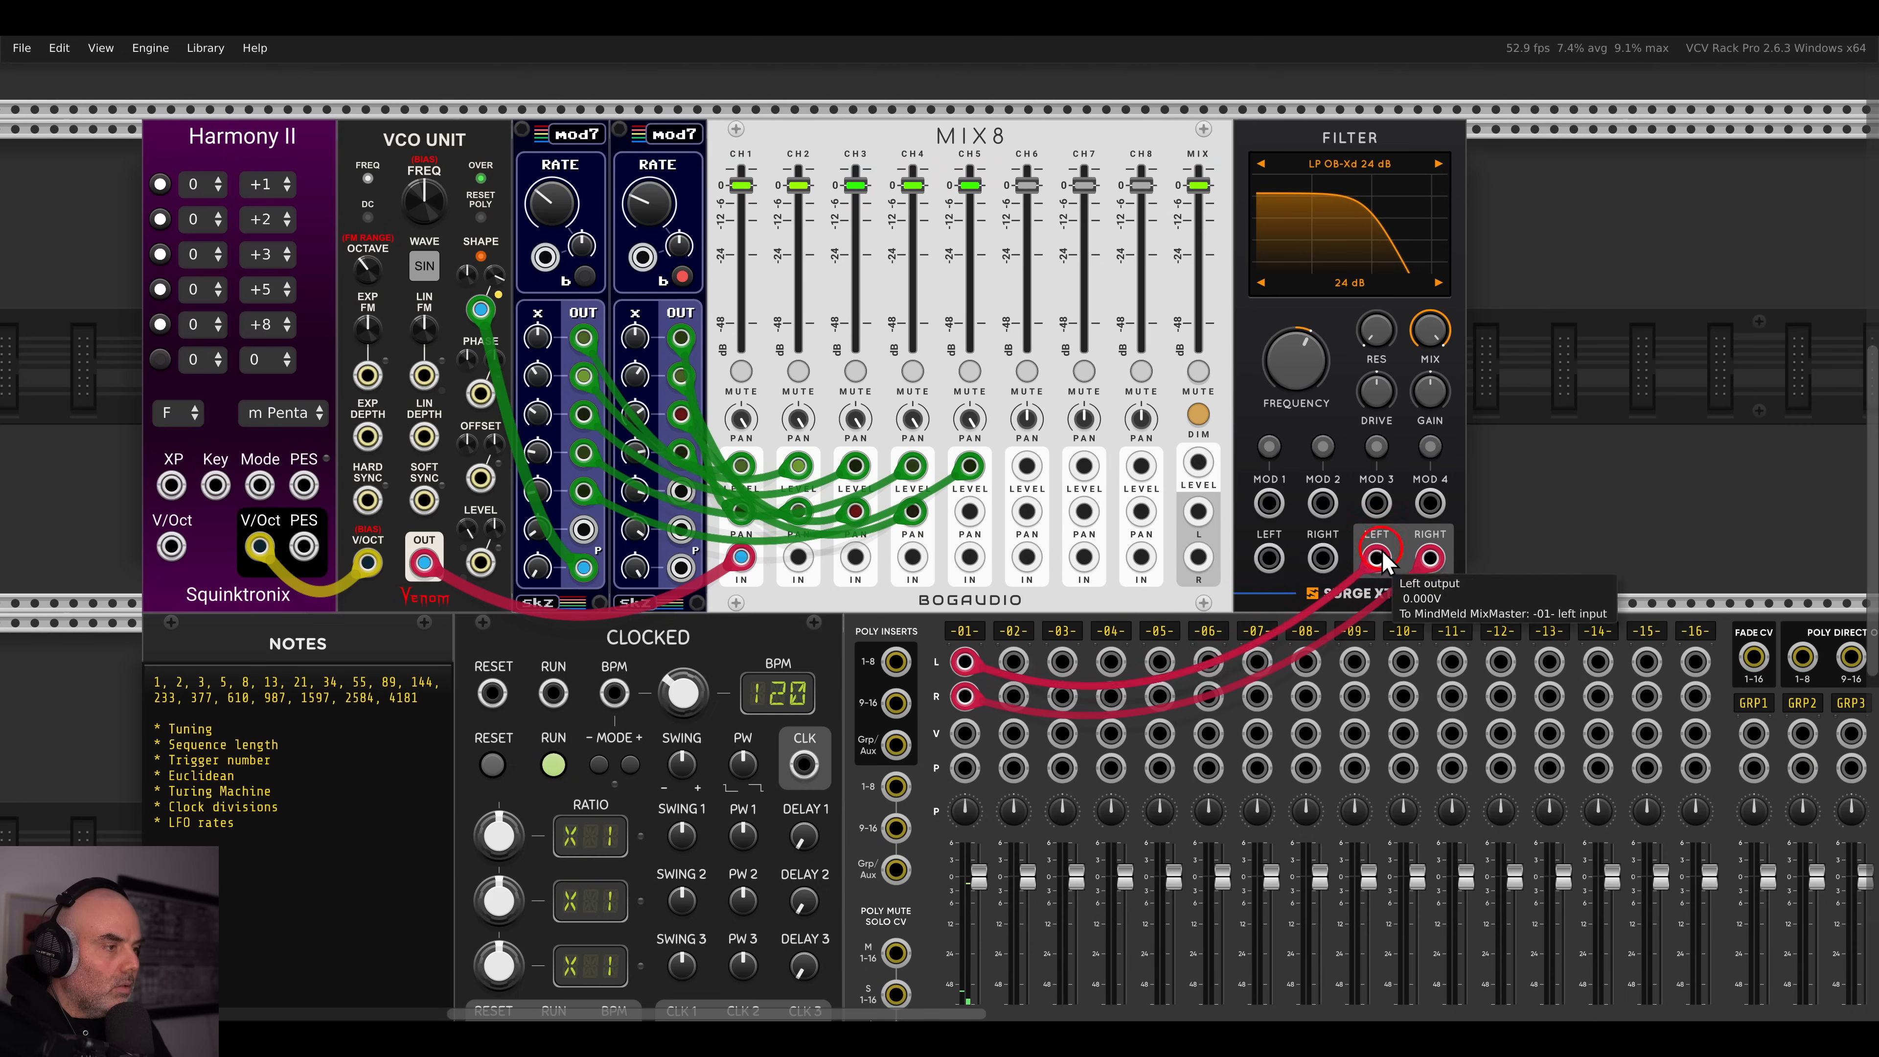
pyautogui.moveTo(1199, 512); pyautogui.dragTo(1206, 571)
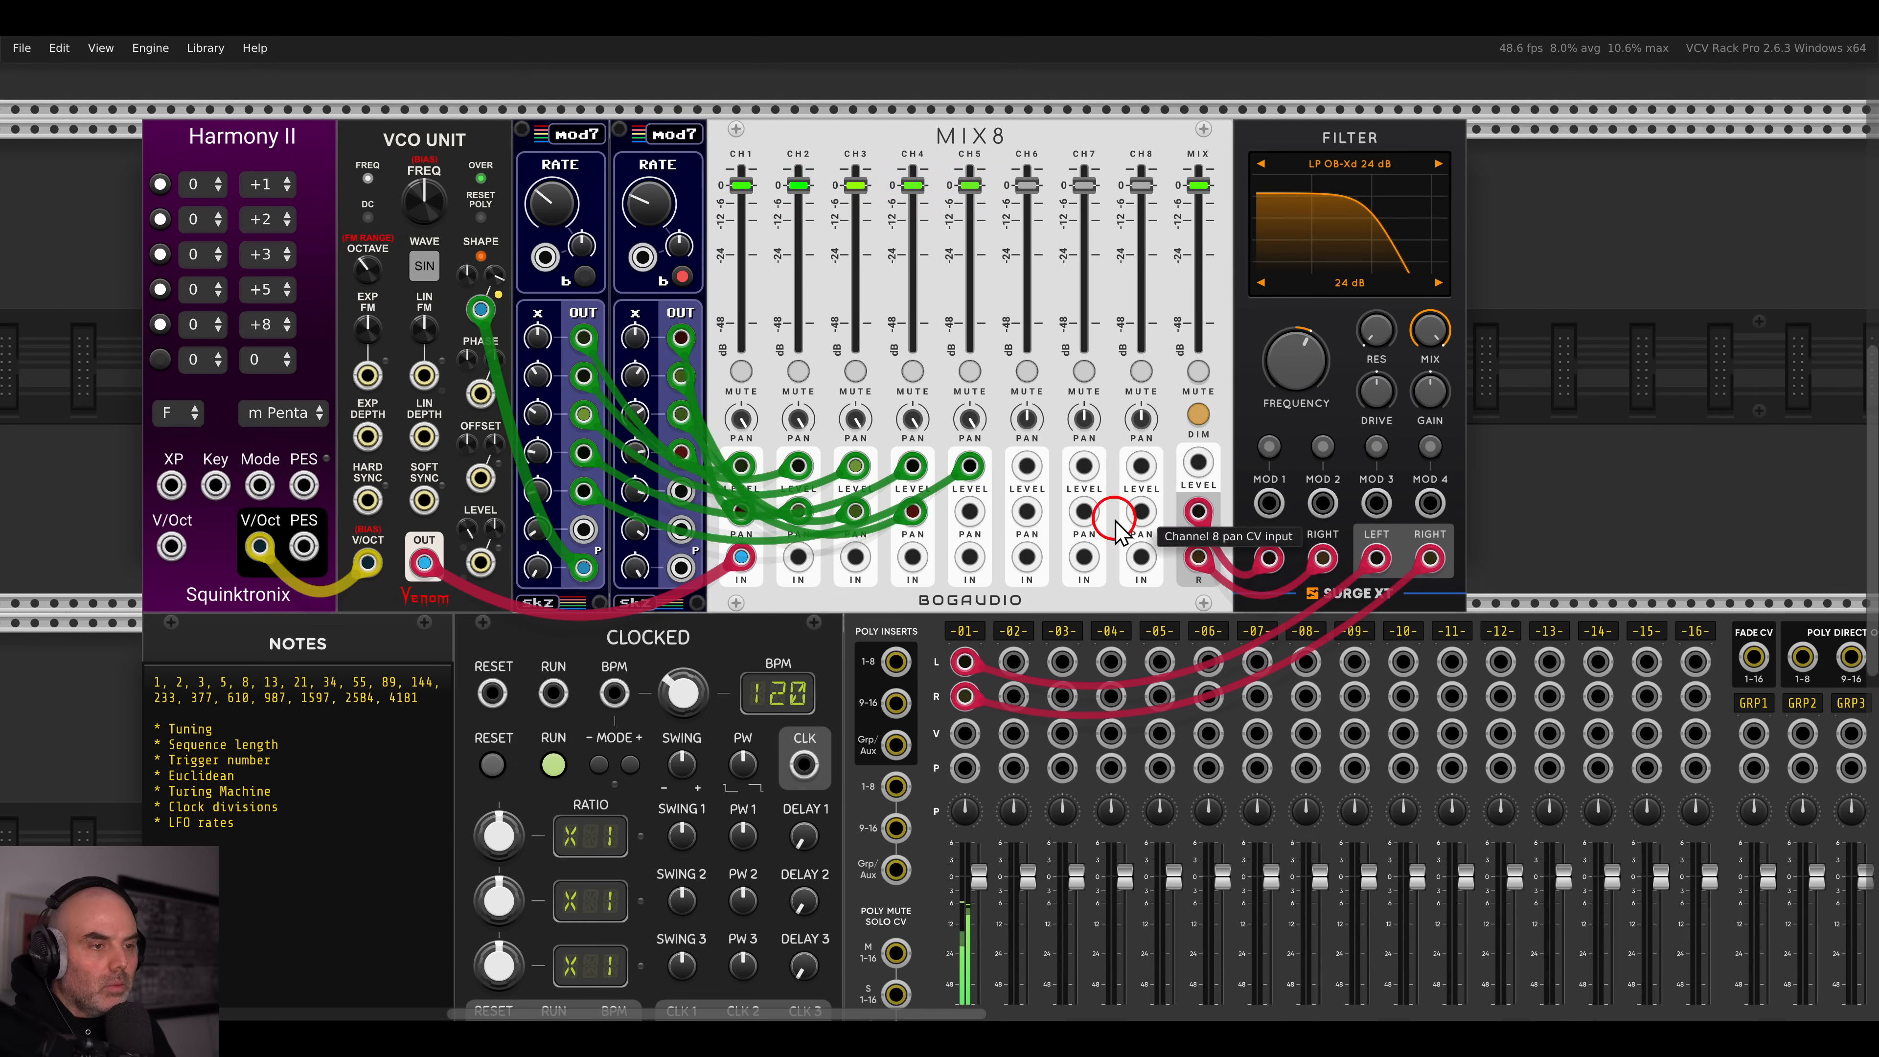
# - Patch the second mod7's fifth output to the filter's MOD 1 and assign it to modulate the filter frequency
pyautogui.moveTo(645, 492); pyautogui.dragTo(1269, 504)
pyautogui.moveTo(1288, 385)
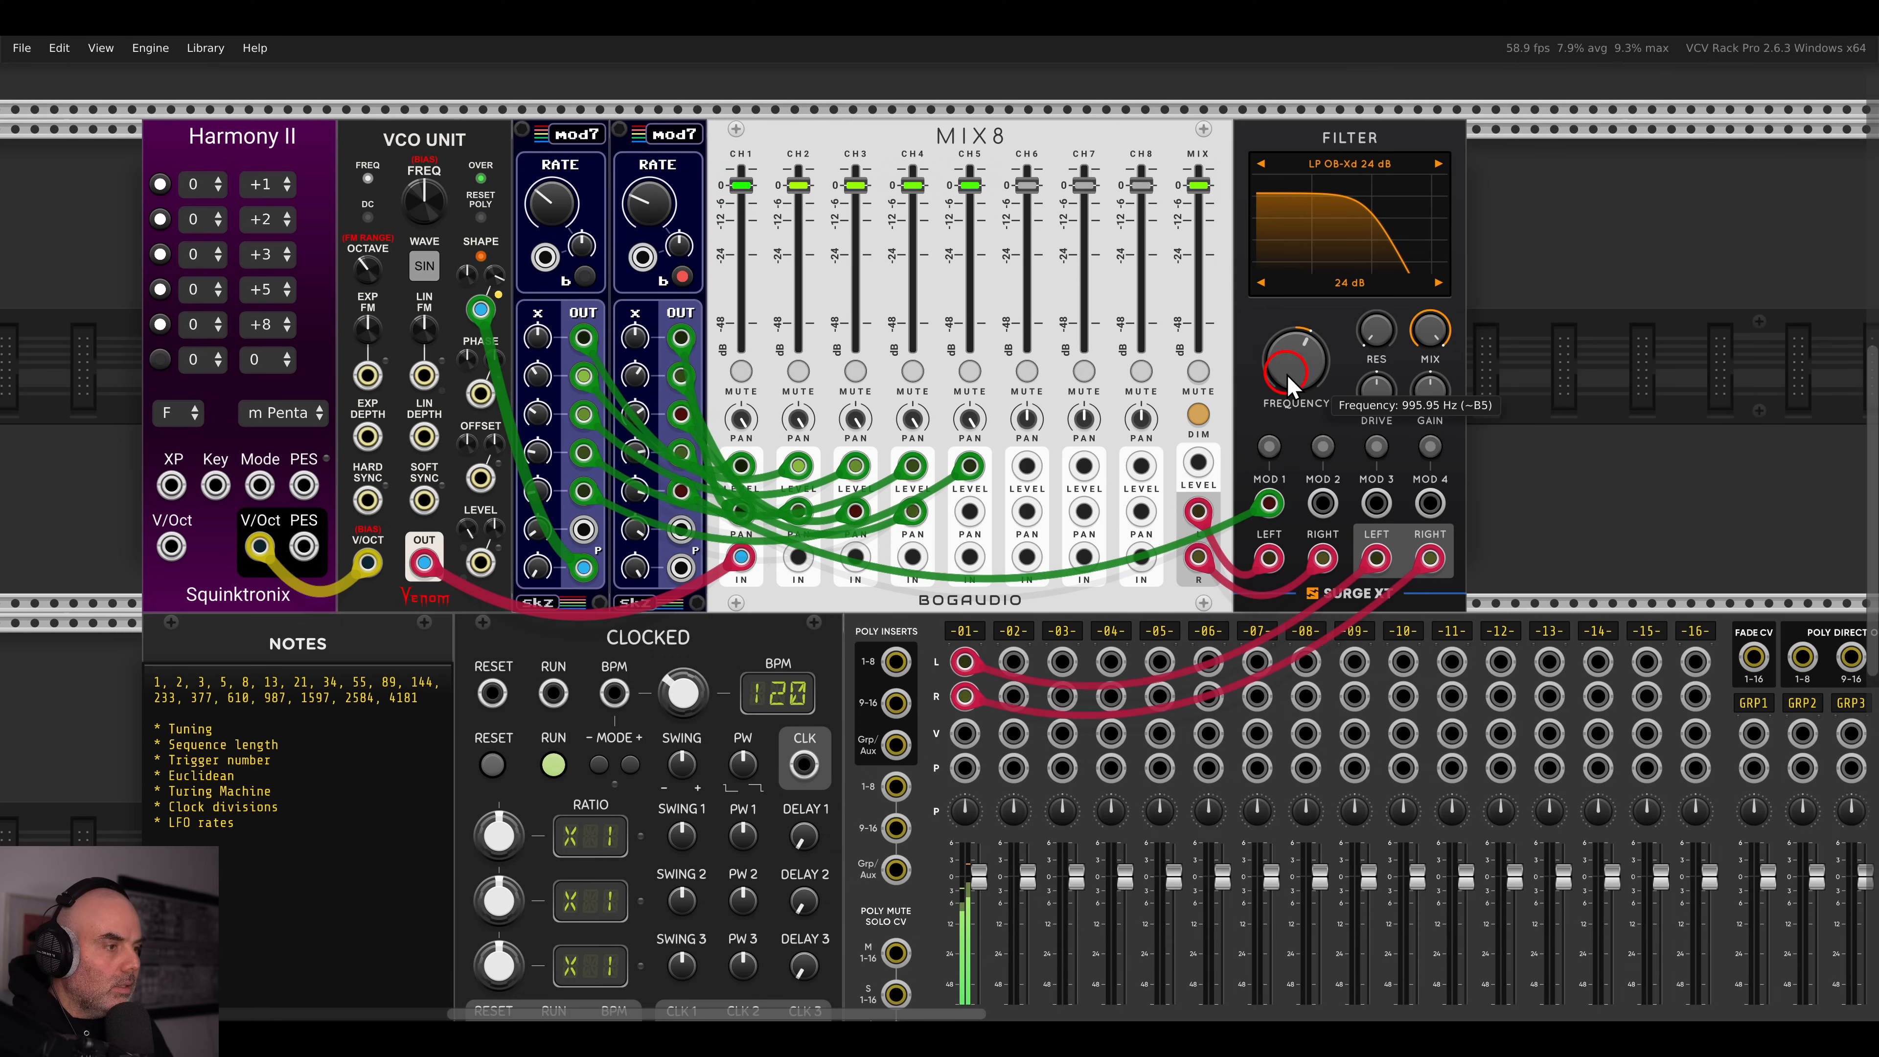
pyautogui.click(1269, 446)
pyautogui.moveTo(1288, 370); pyautogui.dragTo(1276, 344)
pyautogui.click(1269, 446)
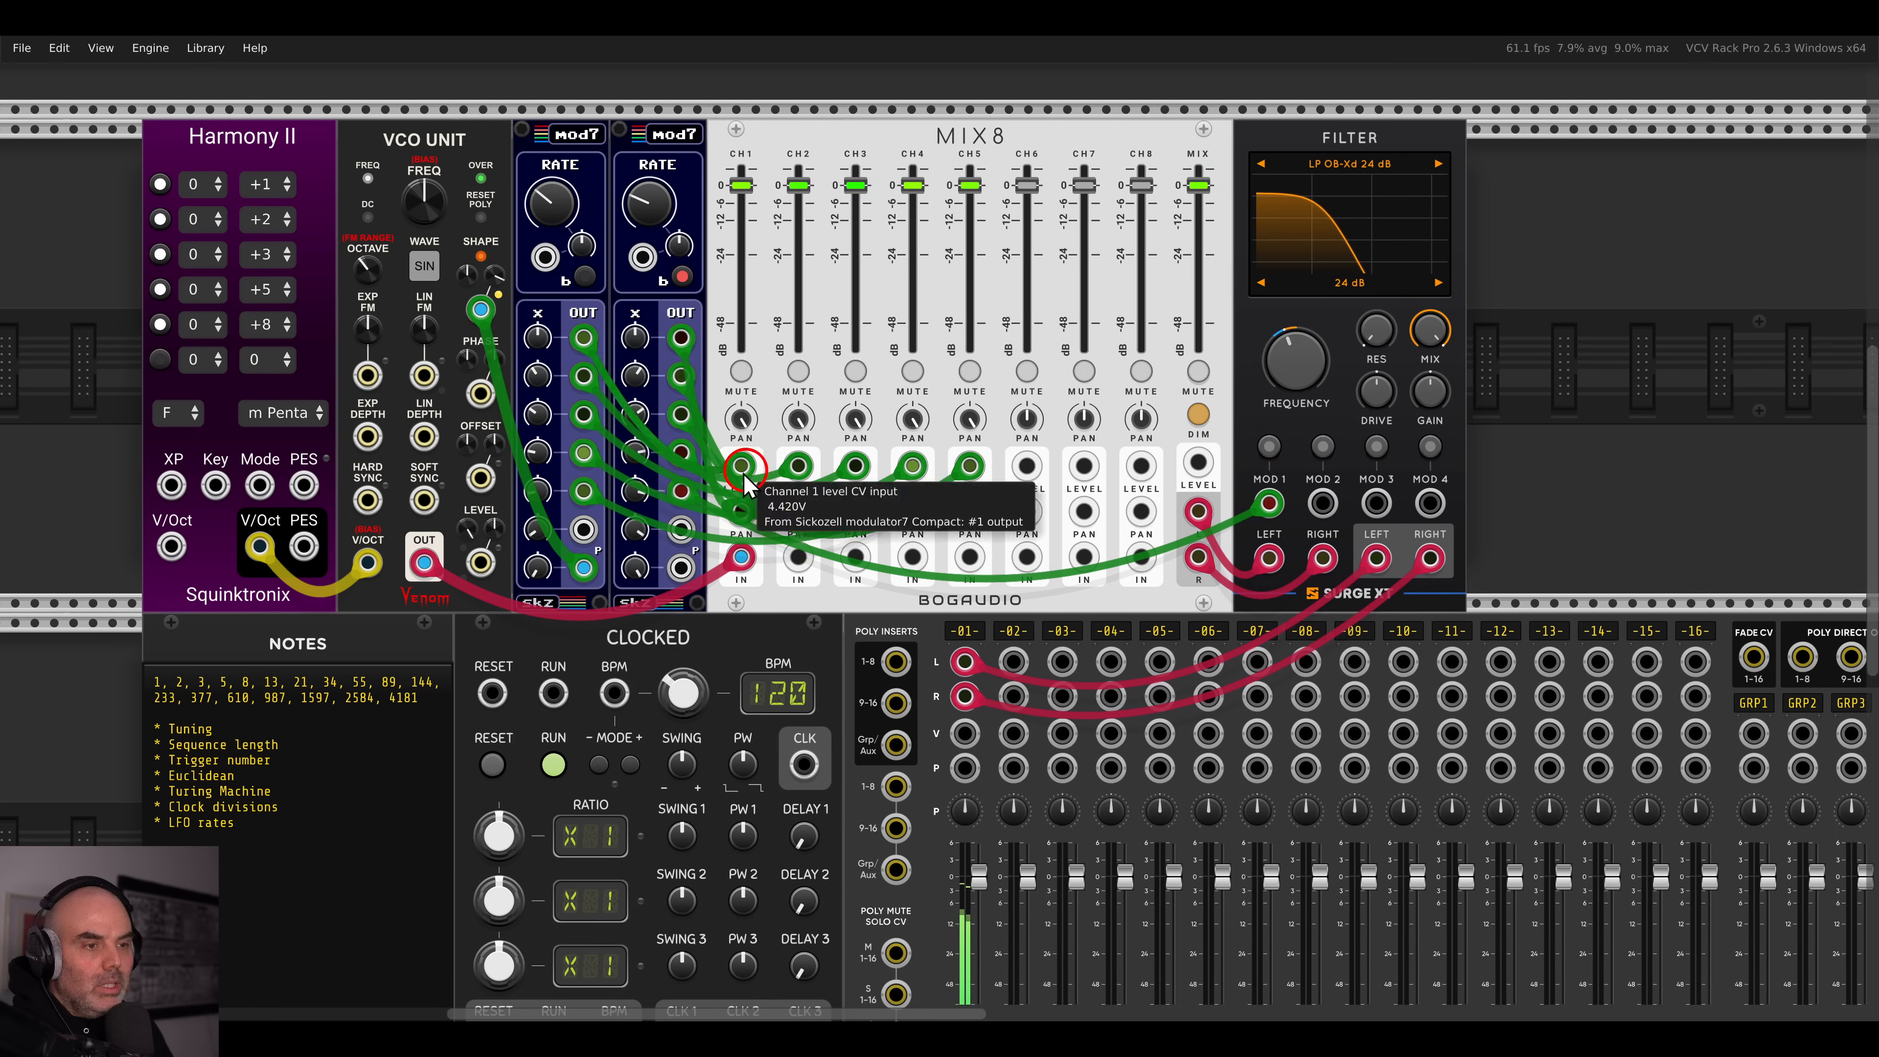
# - Try the first mod7's sixth output on the filter's MOD 2 and move that cable to MOD 1, replacing the existing one
pyautogui.moveTo(584, 530); pyautogui.dragTo(1323, 507)
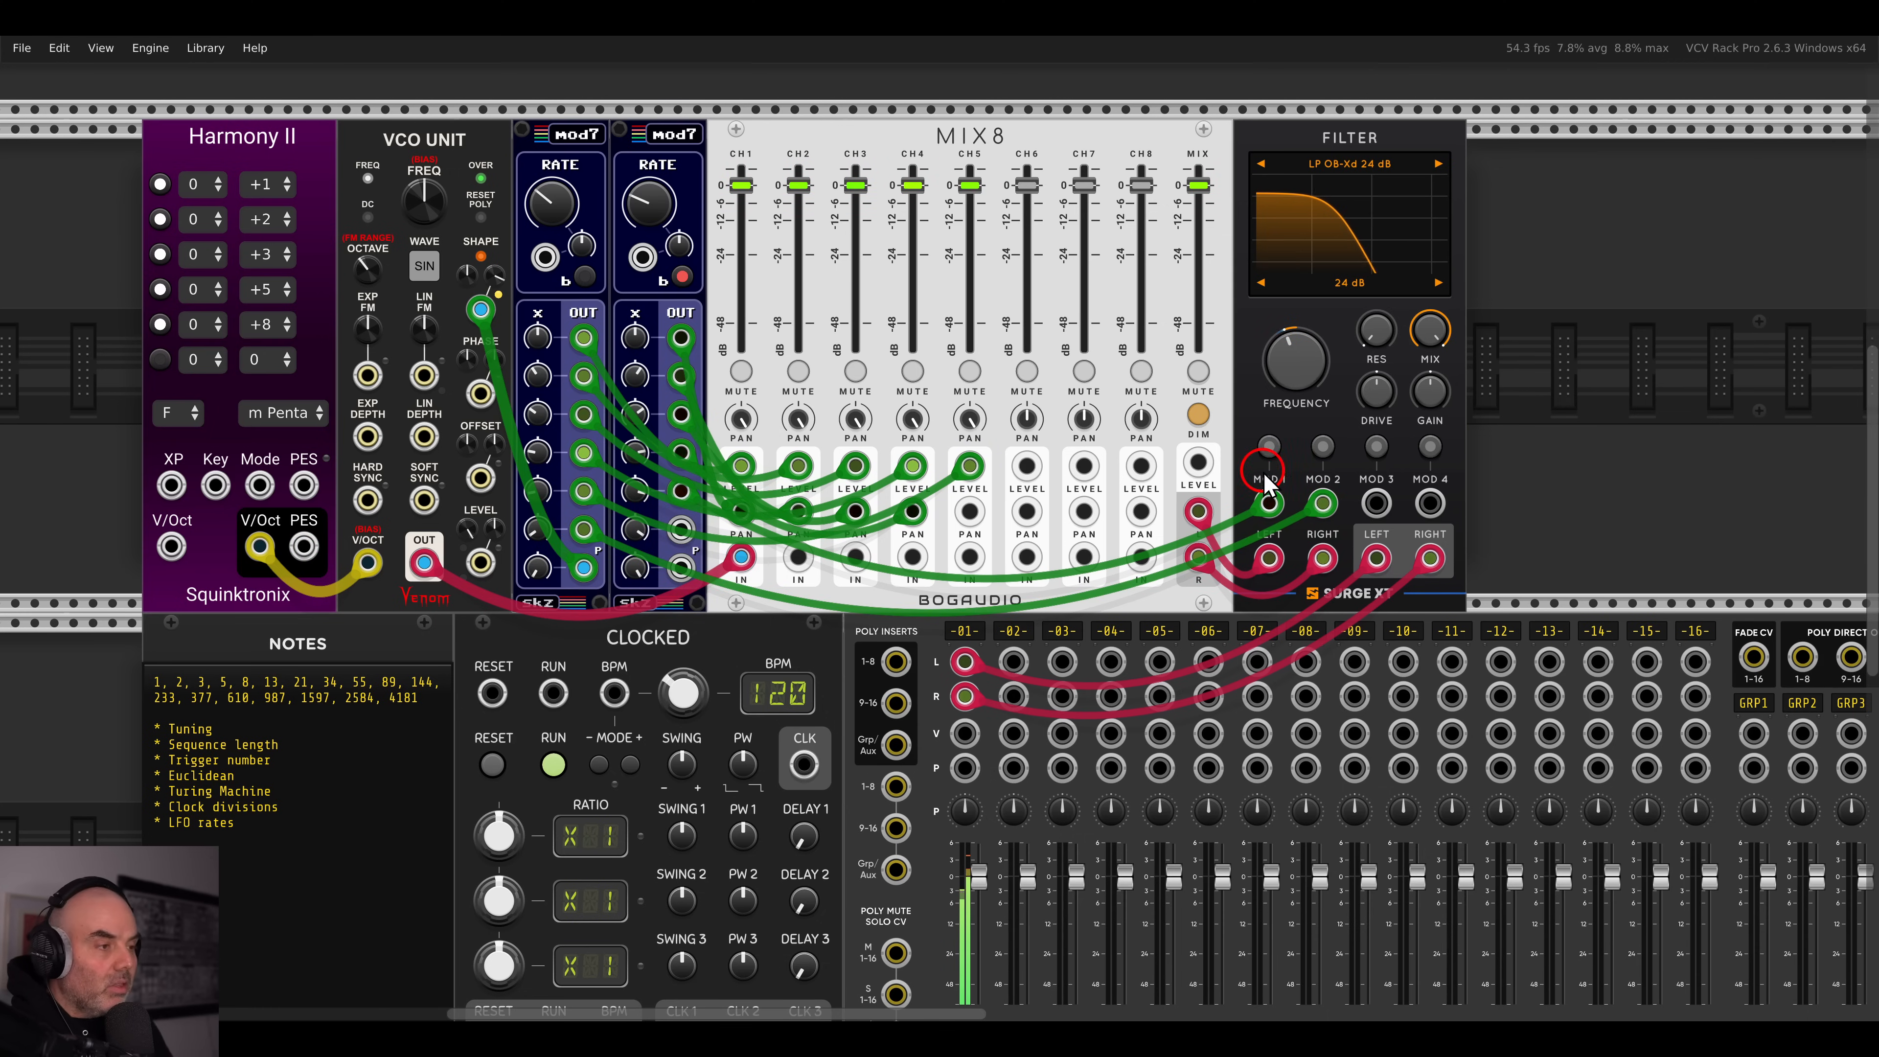
pyautogui.click(1324, 446)
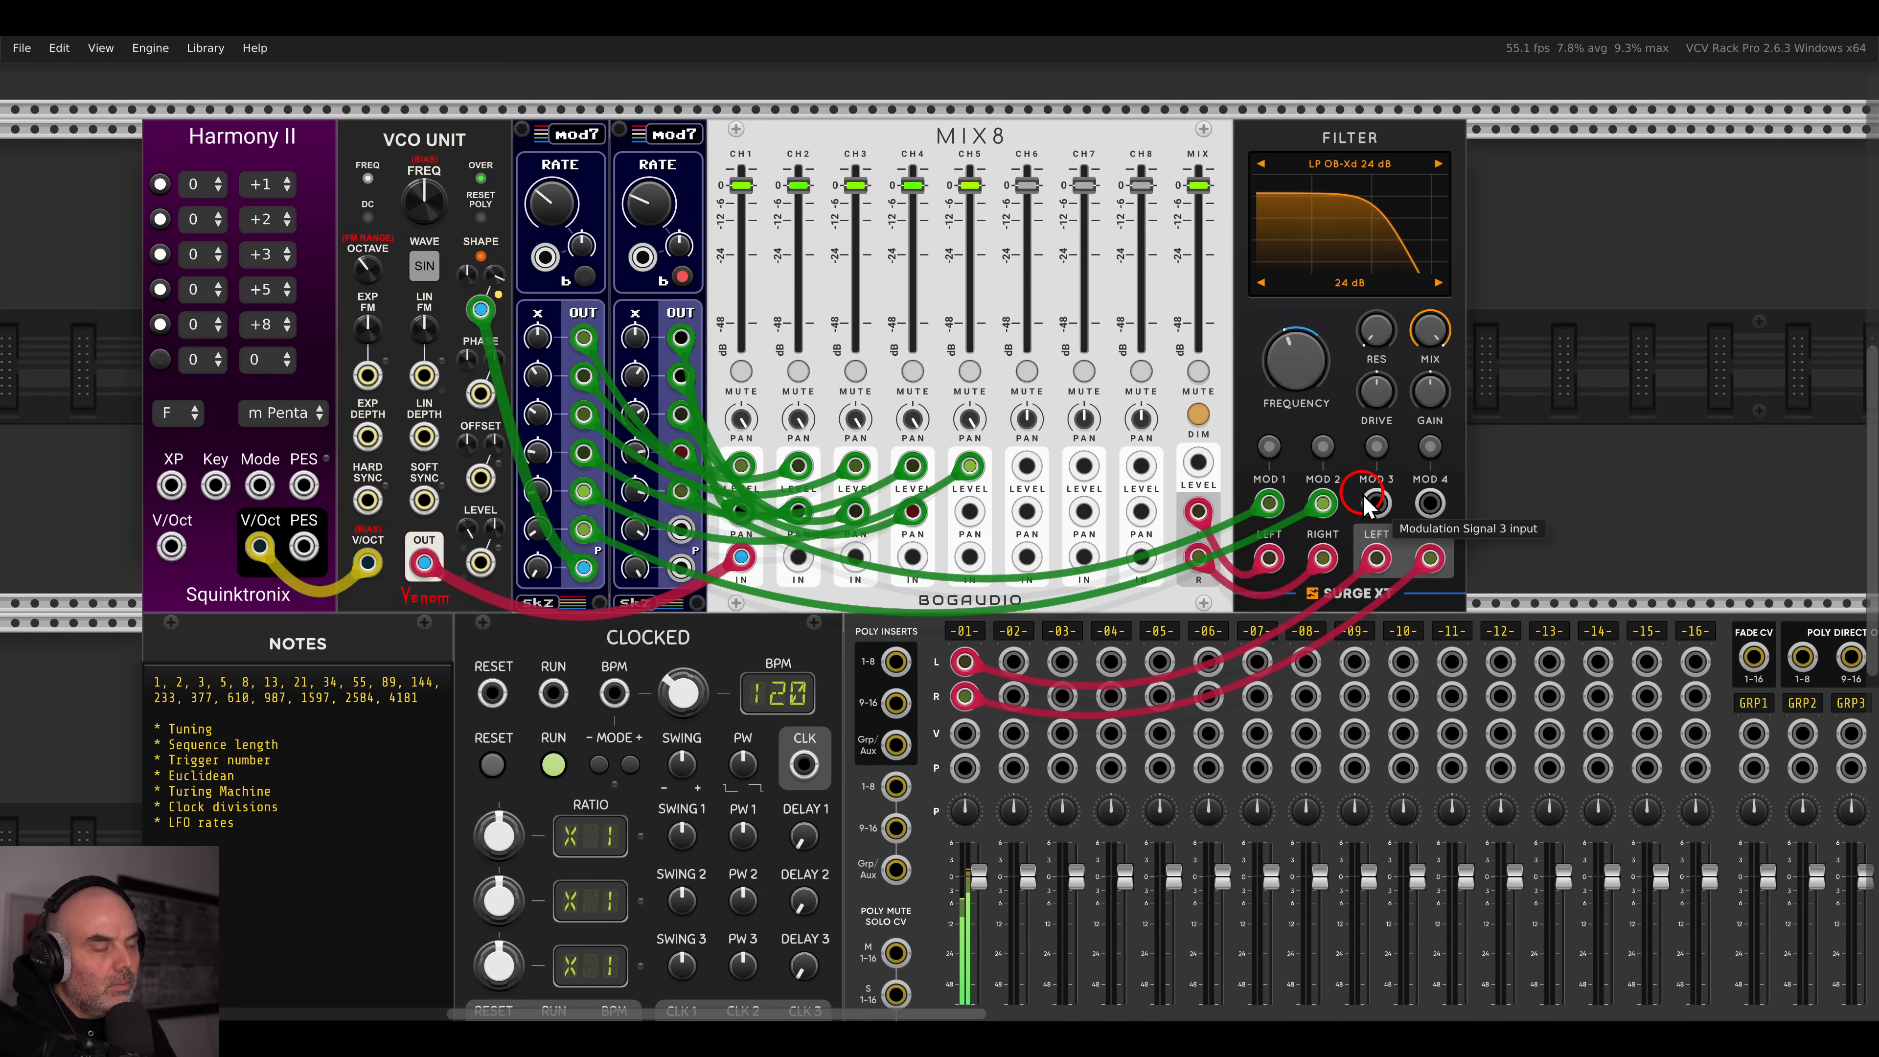
pyautogui.moveTo(1279, 499)
pyautogui.mouseDown()
pyautogui.moveTo(1323, 499)
pyautogui.moveTo(1274, 501)
pyautogui.mouseUp()
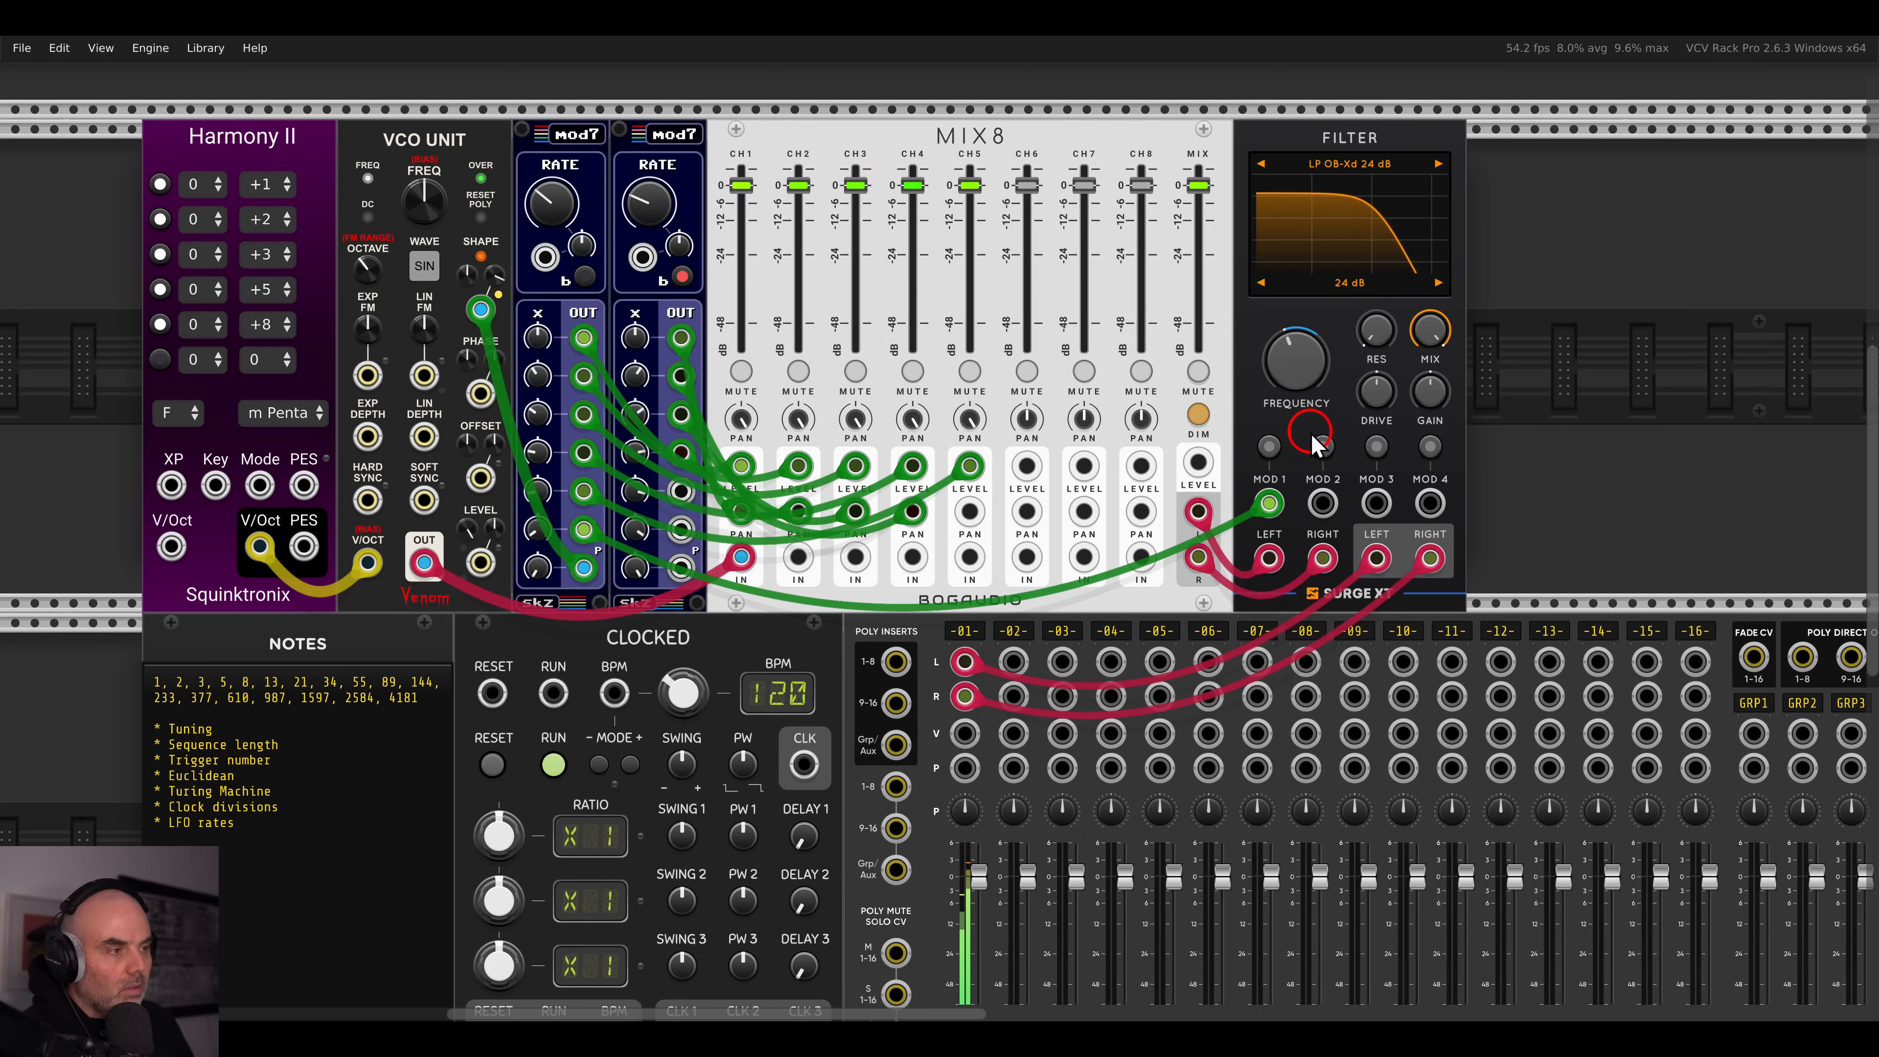
# - Raise the filter's resonance moderately and nudge its frequency
pyautogui.moveTo(1375, 332); pyautogui.dragTo(1340, 251)
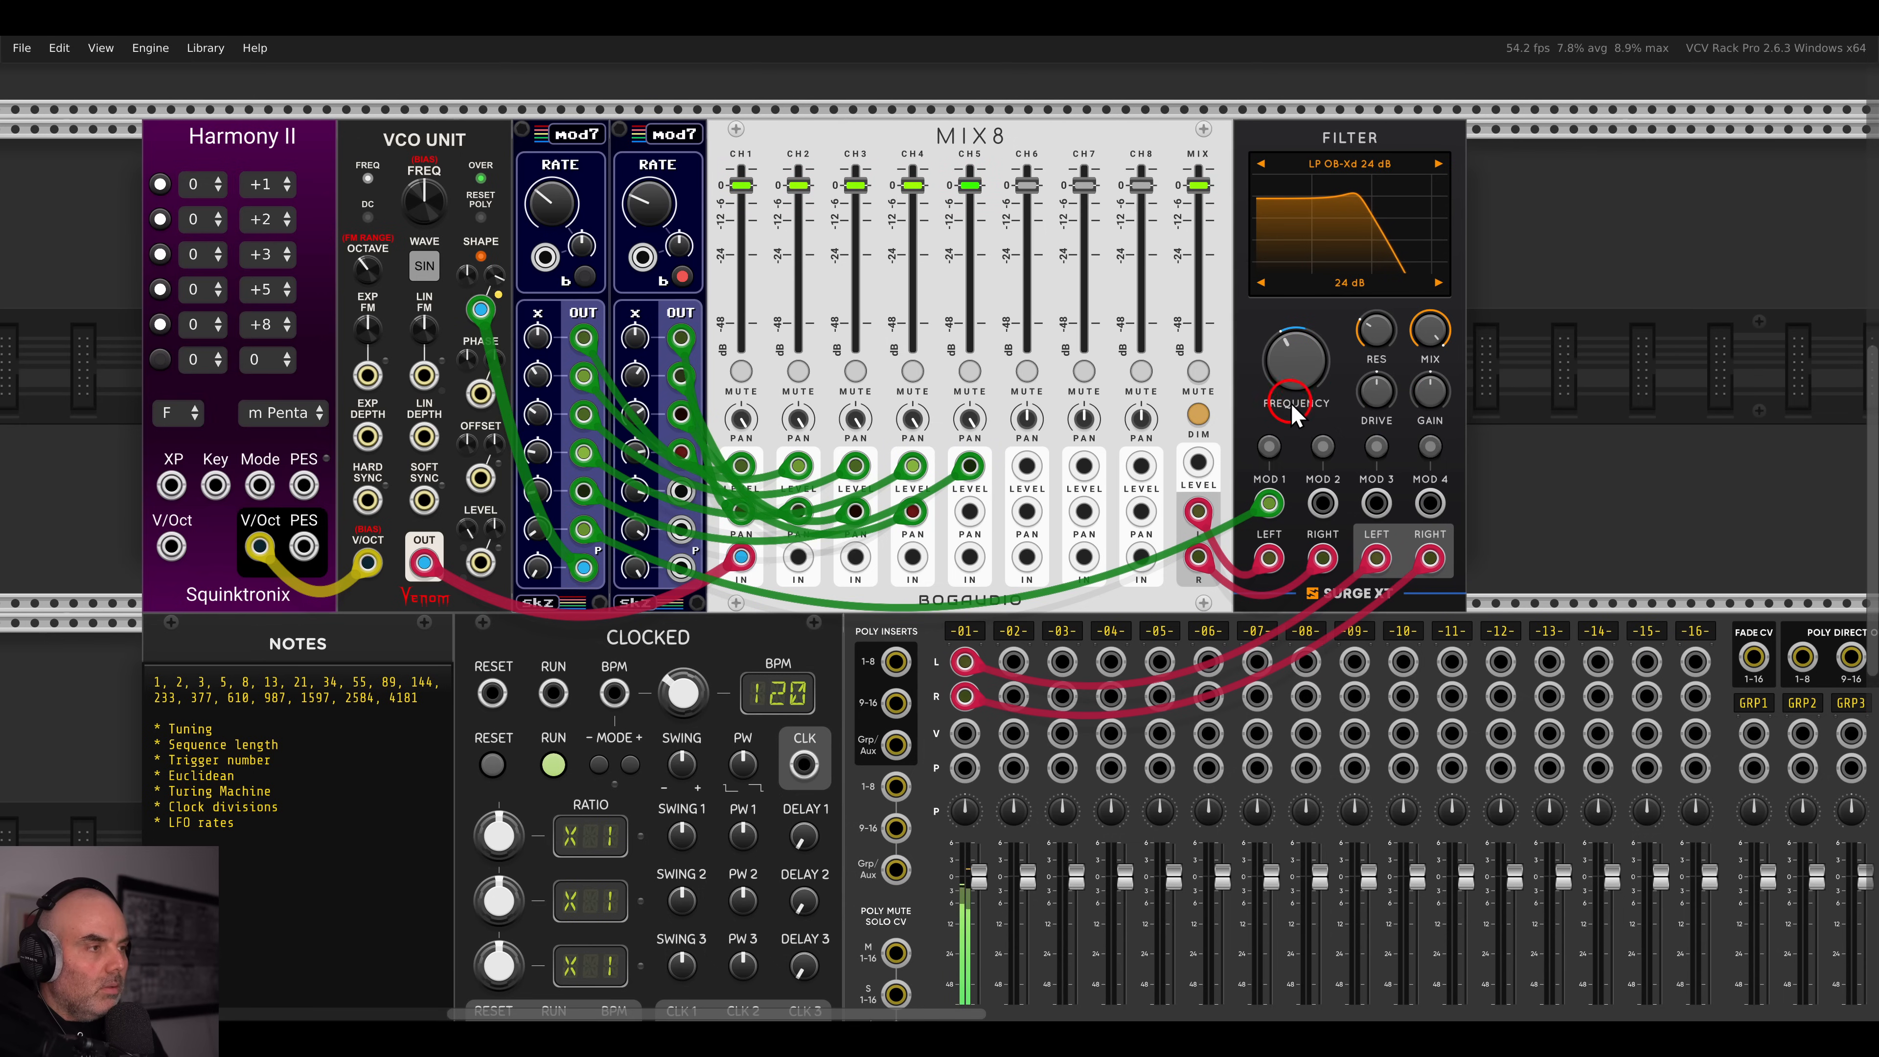
pyautogui.moveTo(1296, 383); pyautogui.dragTo(1295, 389)
# - Search the module library for "gala" and add the galaxy module beside the filter
pyautogui.moveTo(1582, 489); pyautogui.dragTo(1104, 406)
pyautogui.moveTo(1679, 544); pyautogui.dragTo(1573, 528)
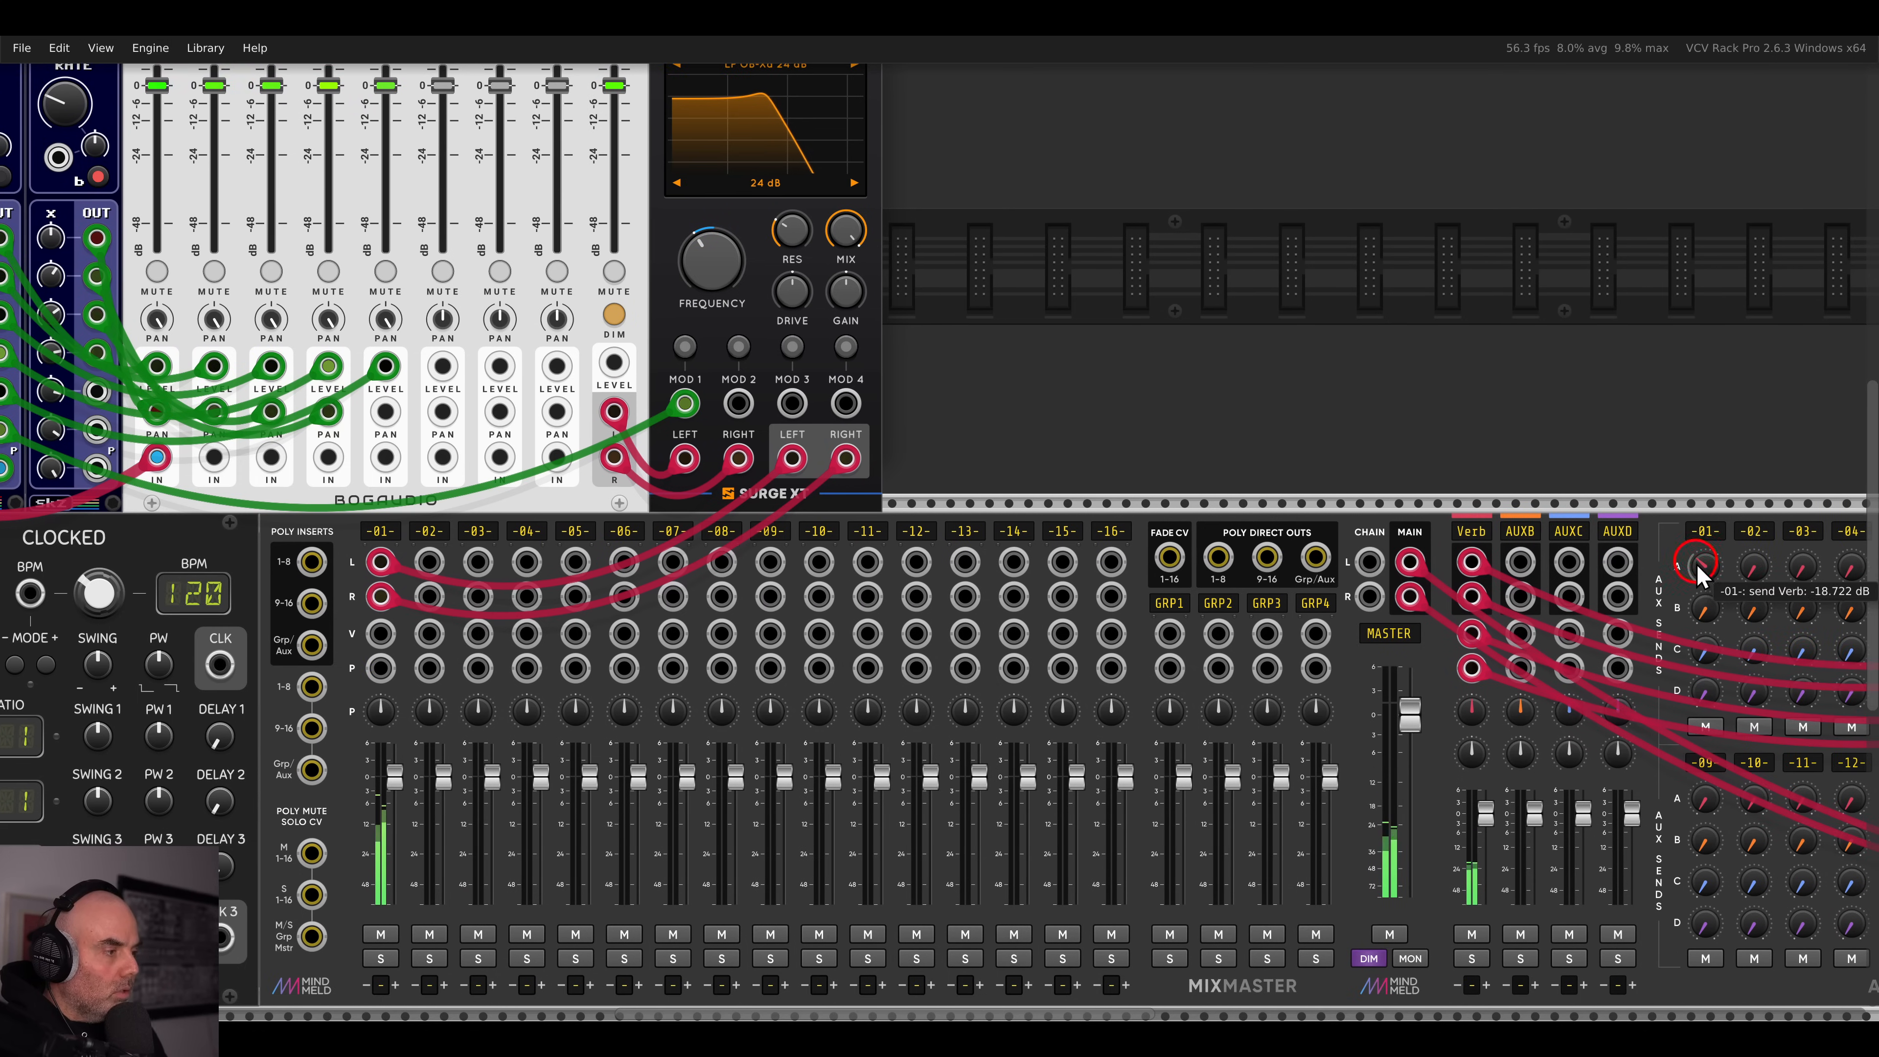
pyautogui.scroll(-3, 1056, 382)
pyautogui.rightClick(1151, 370)
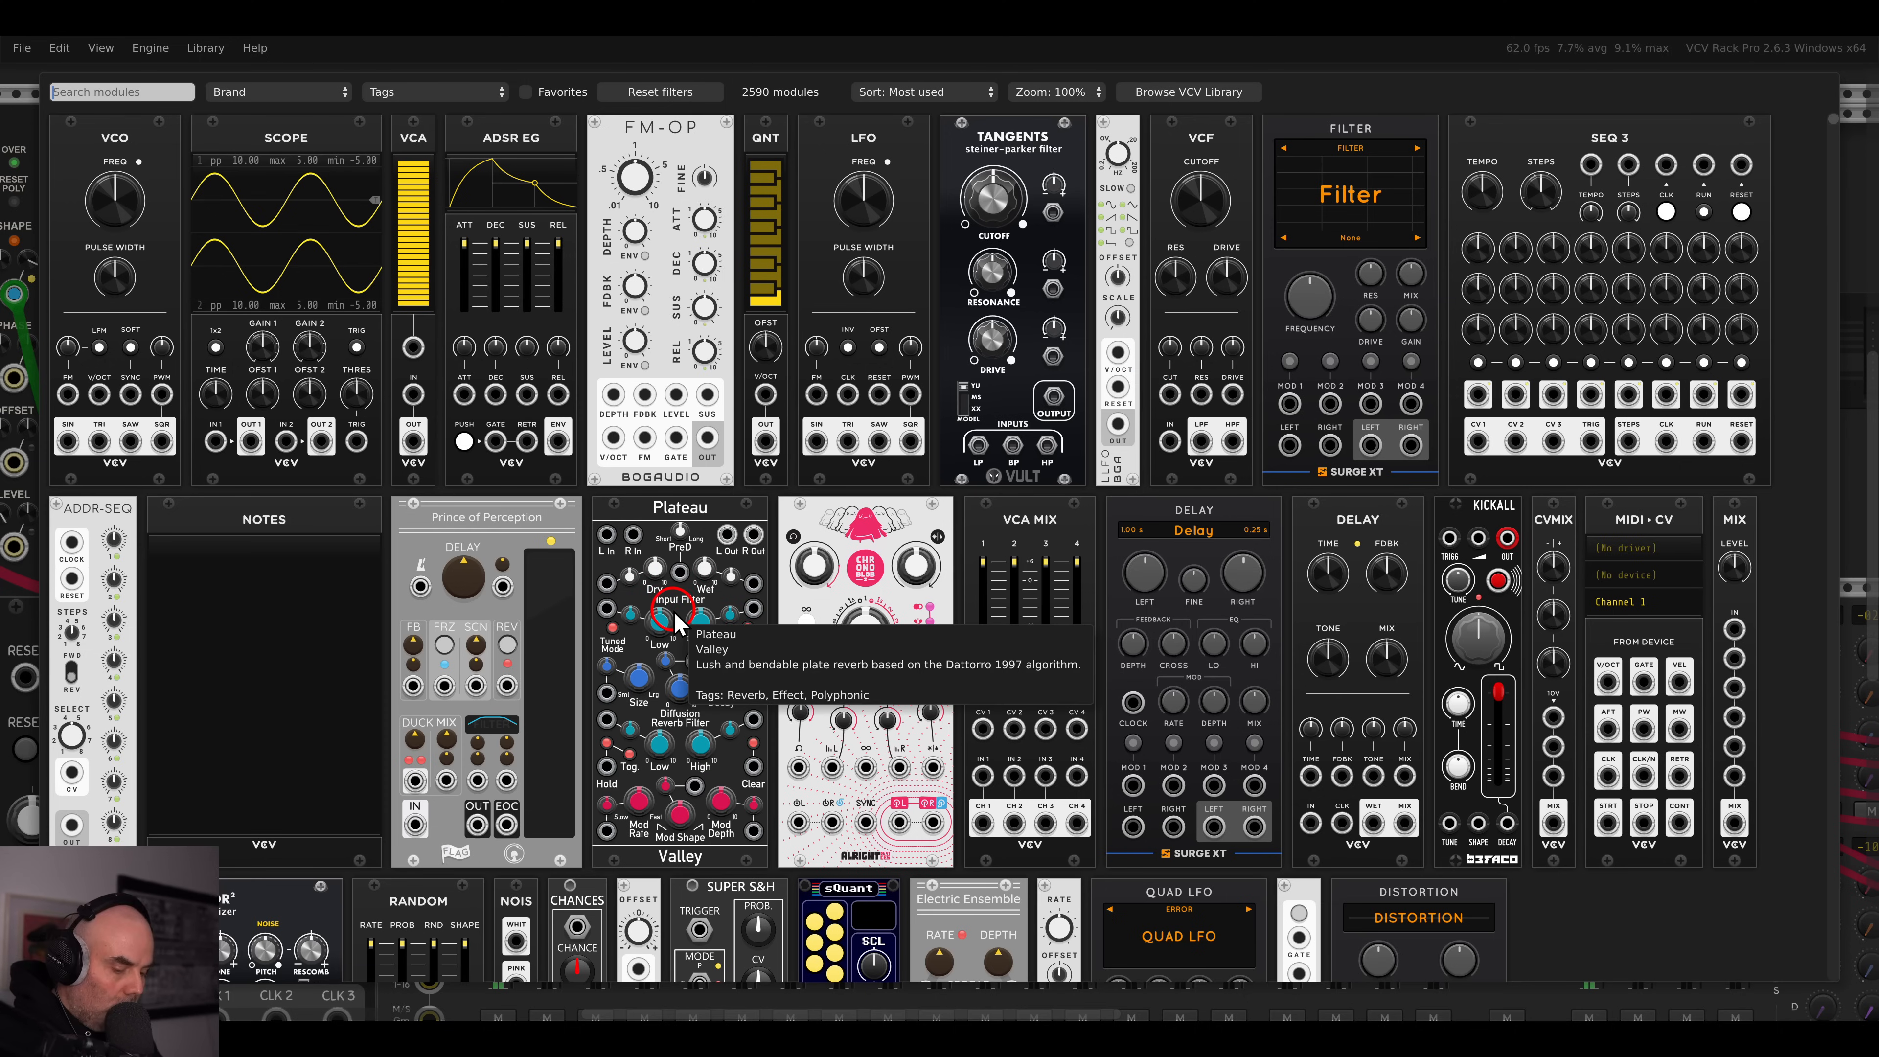
pyautogui.write('gala')
pyautogui.click(799, 144)
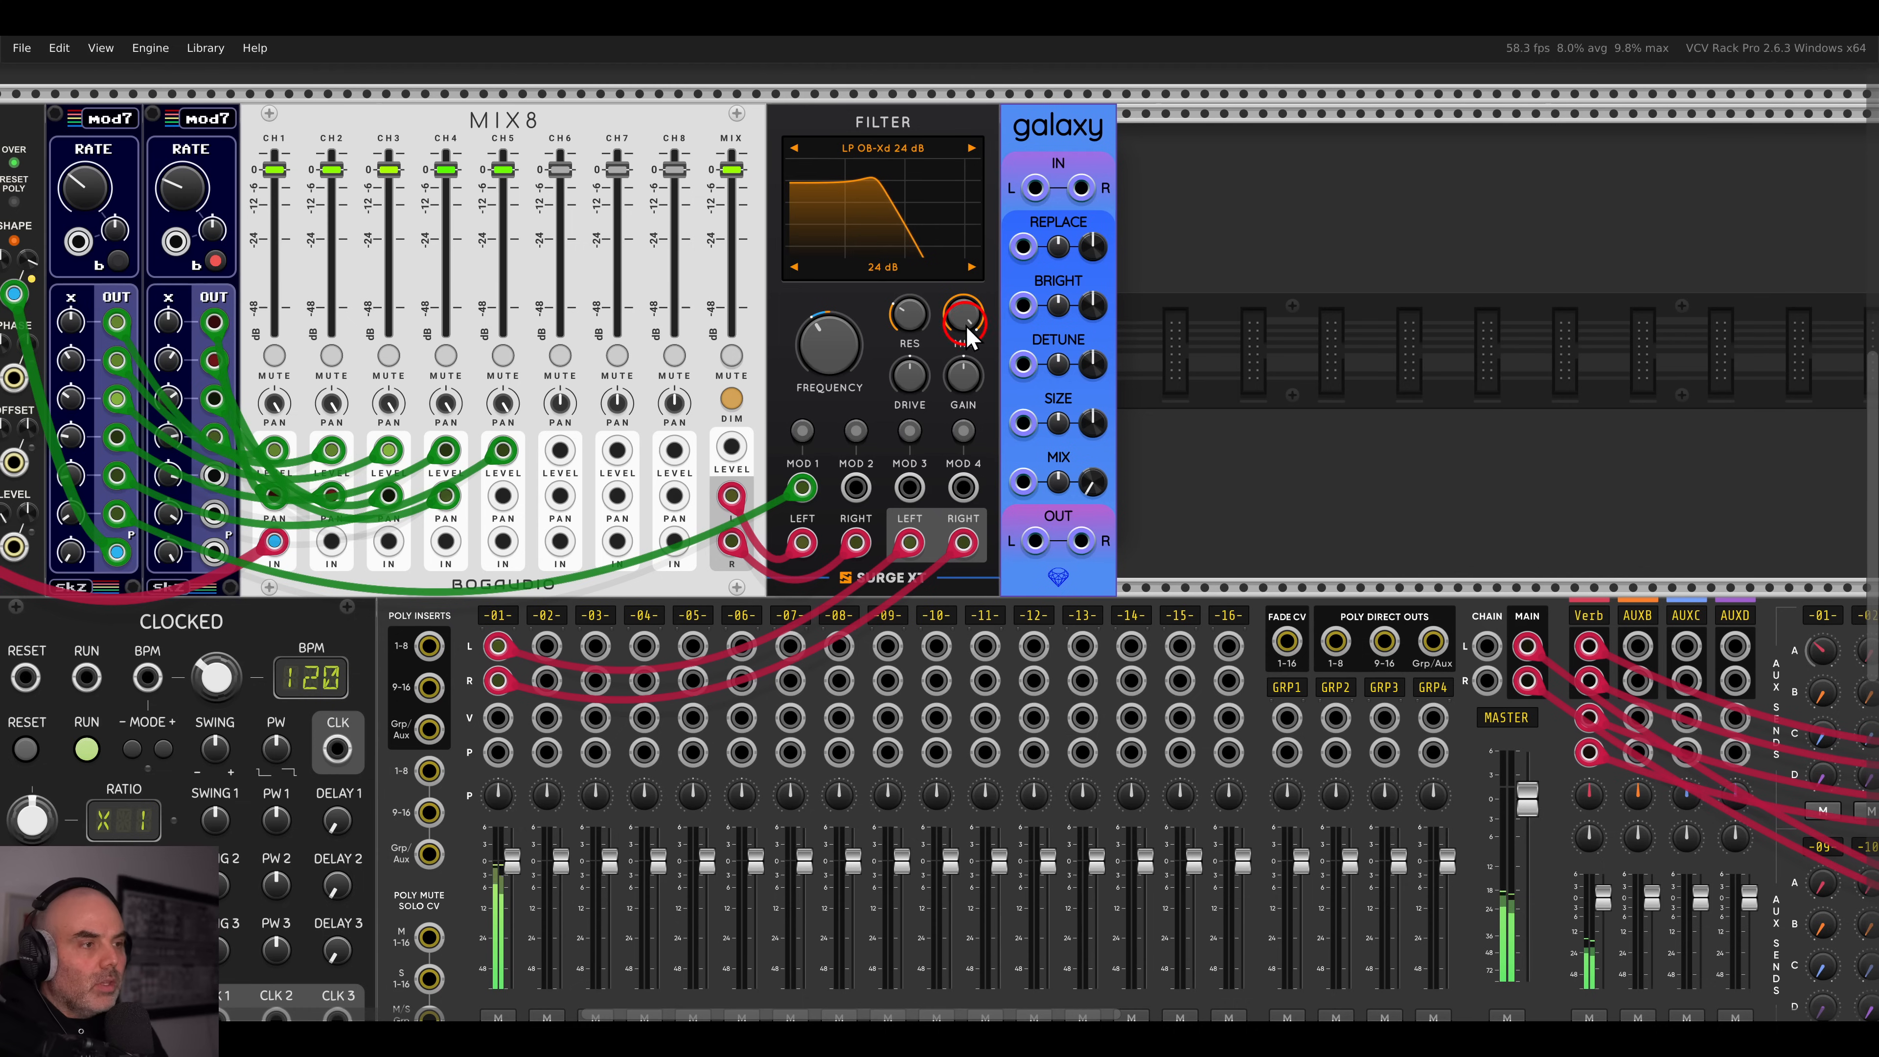
# - Route the filter's stereo output into galaxy and galaxy's stereo output into MixMaster channel 1
pyautogui.moveTo(963, 543); pyautogui.dragTo(1081, 542)
pyautogui.moveTo(910, 543); pyautogui.dragTo(1035, 541)
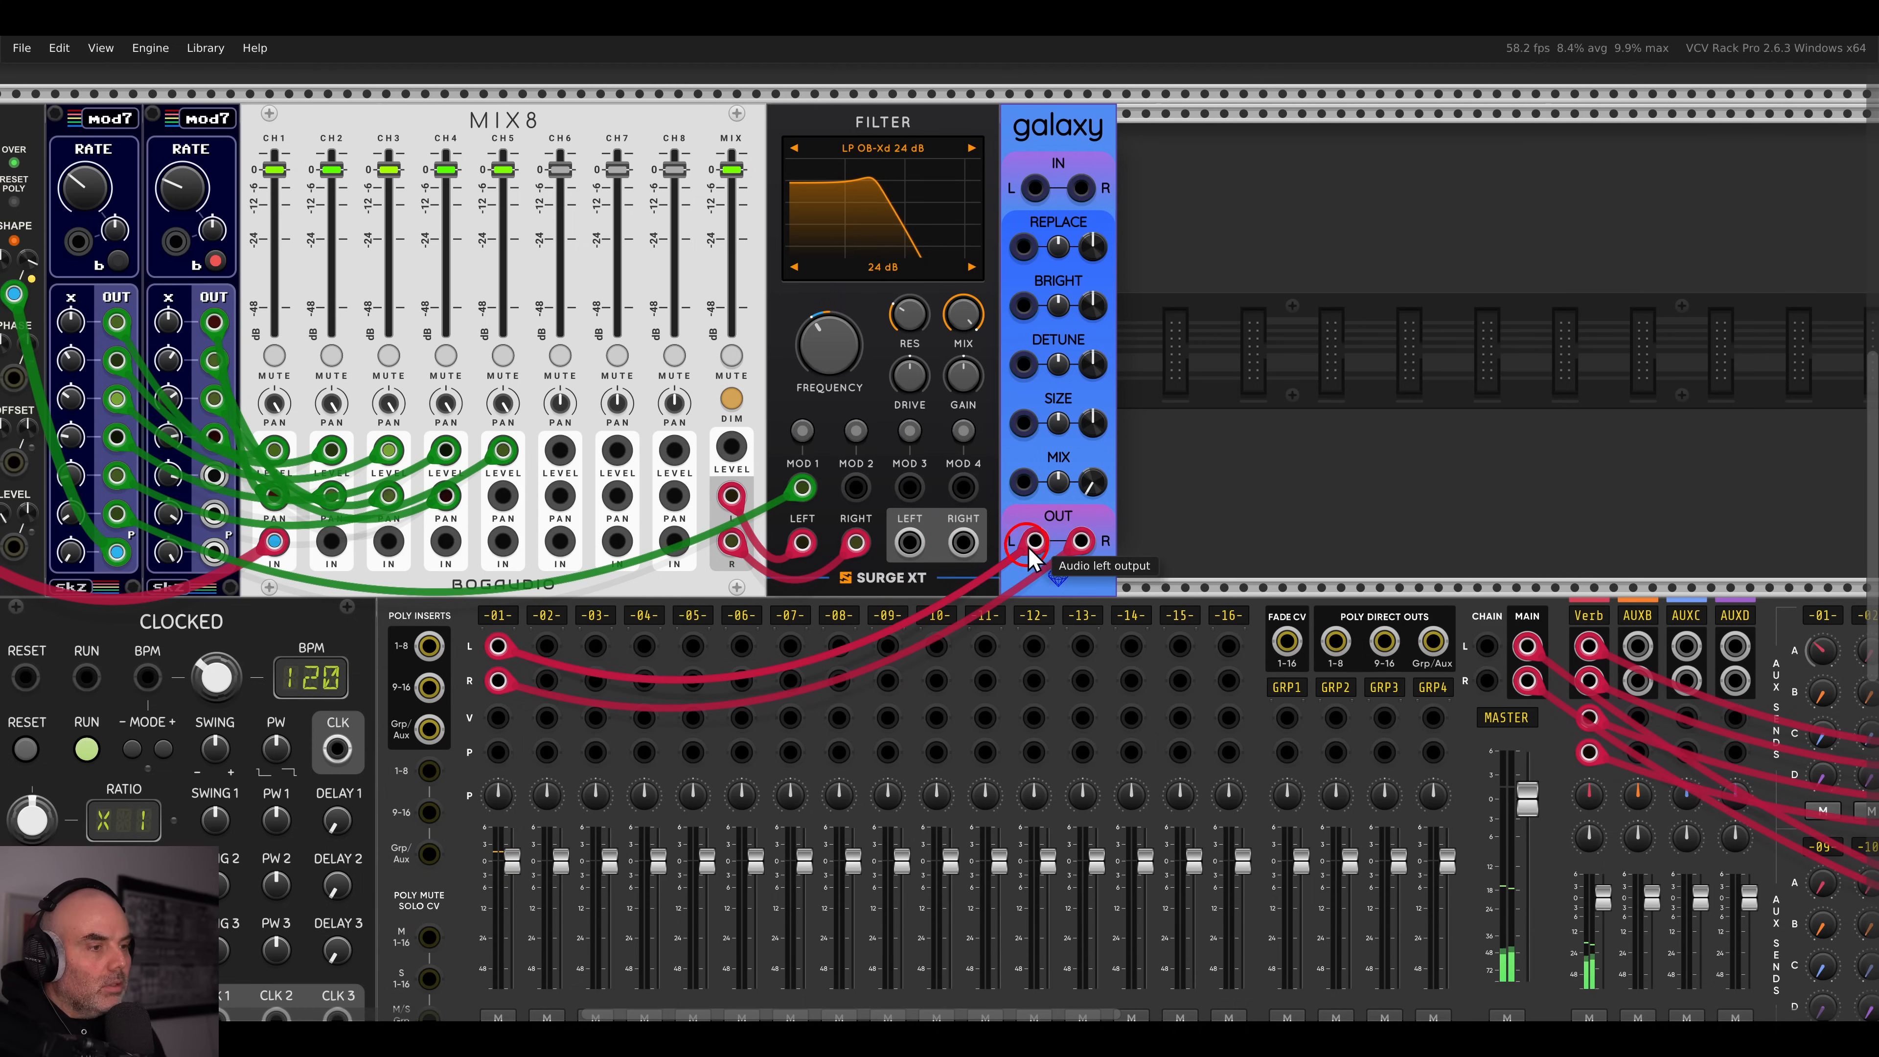
pyautogui.moveTo(910, 543); pyautogui.dragTo(977, 533)
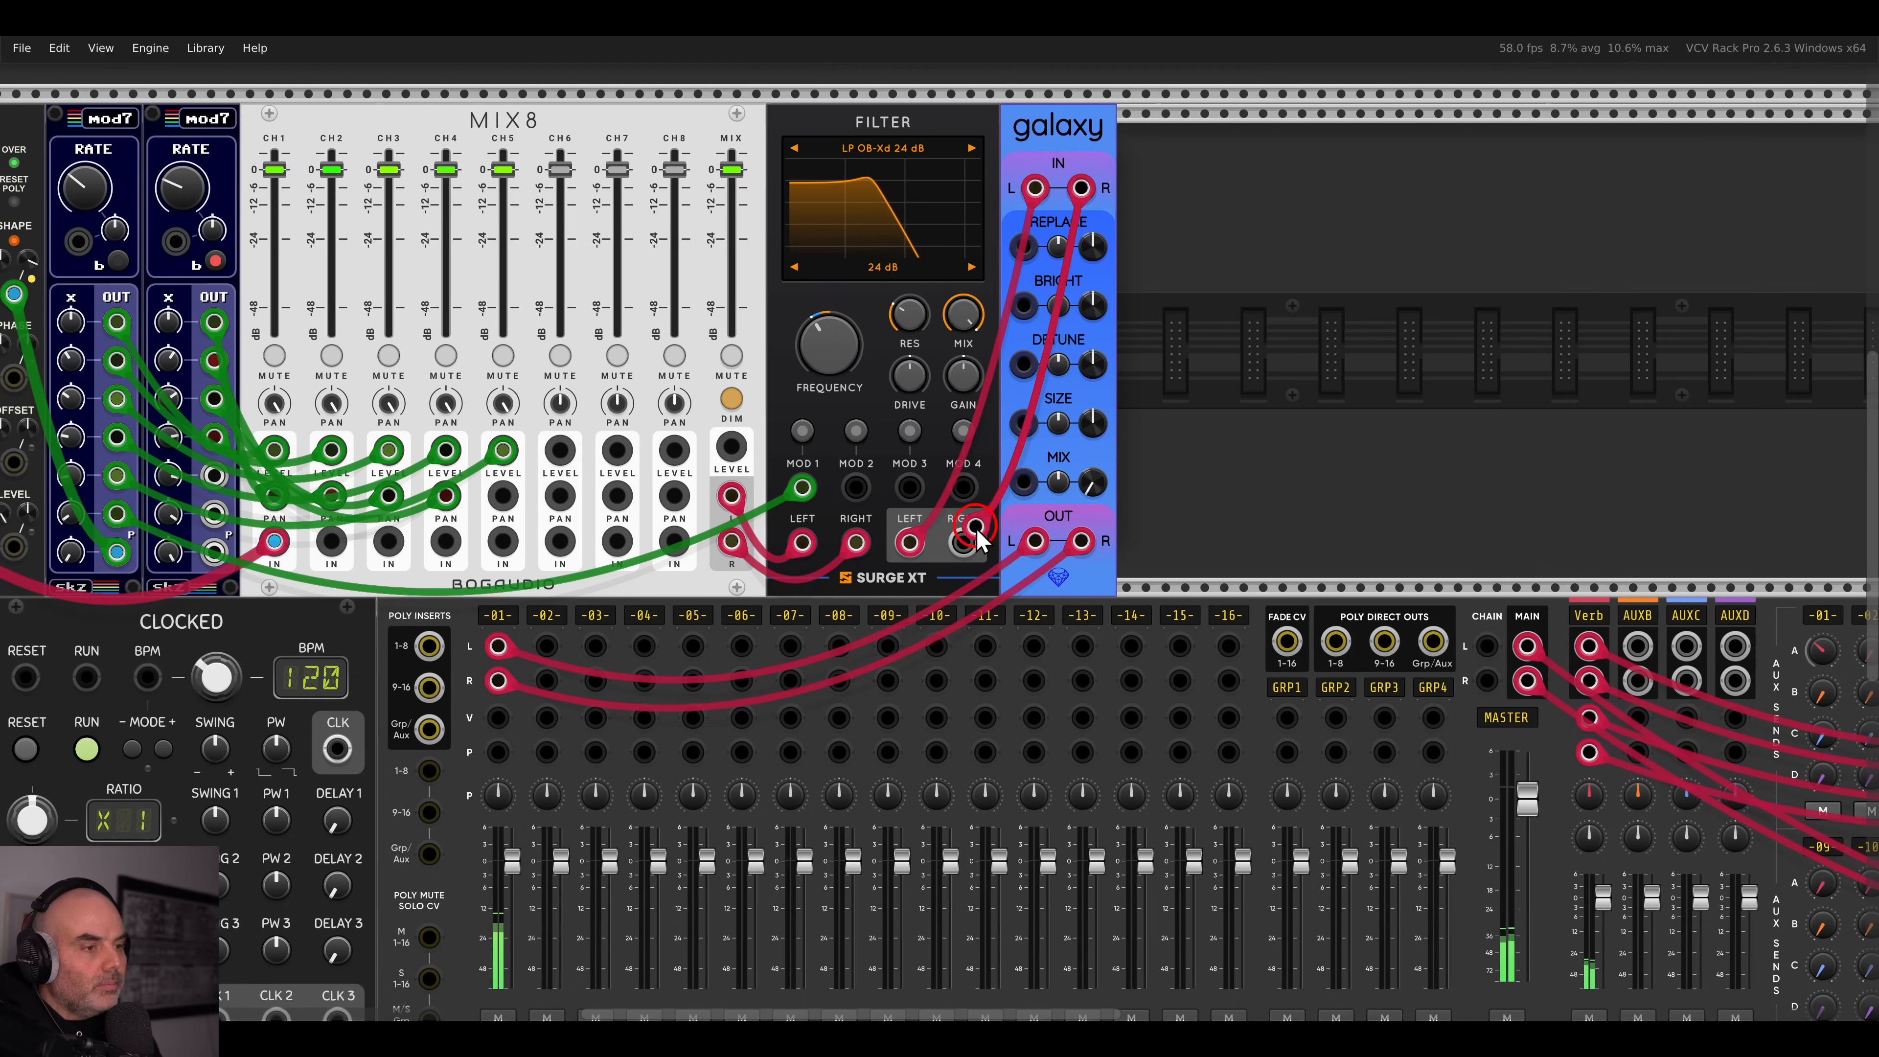
# - Set galaxy's Mix to 0.36747 and raise its Detune and Bright amounts
pyautogui.moveTo(1093, 482); pyautogui.dragTo(1055, 341)
pyautogui.click(1093, 364)
pyautogui.moveTo(1095, 319); pyautogui.dragTo(1070, 261)
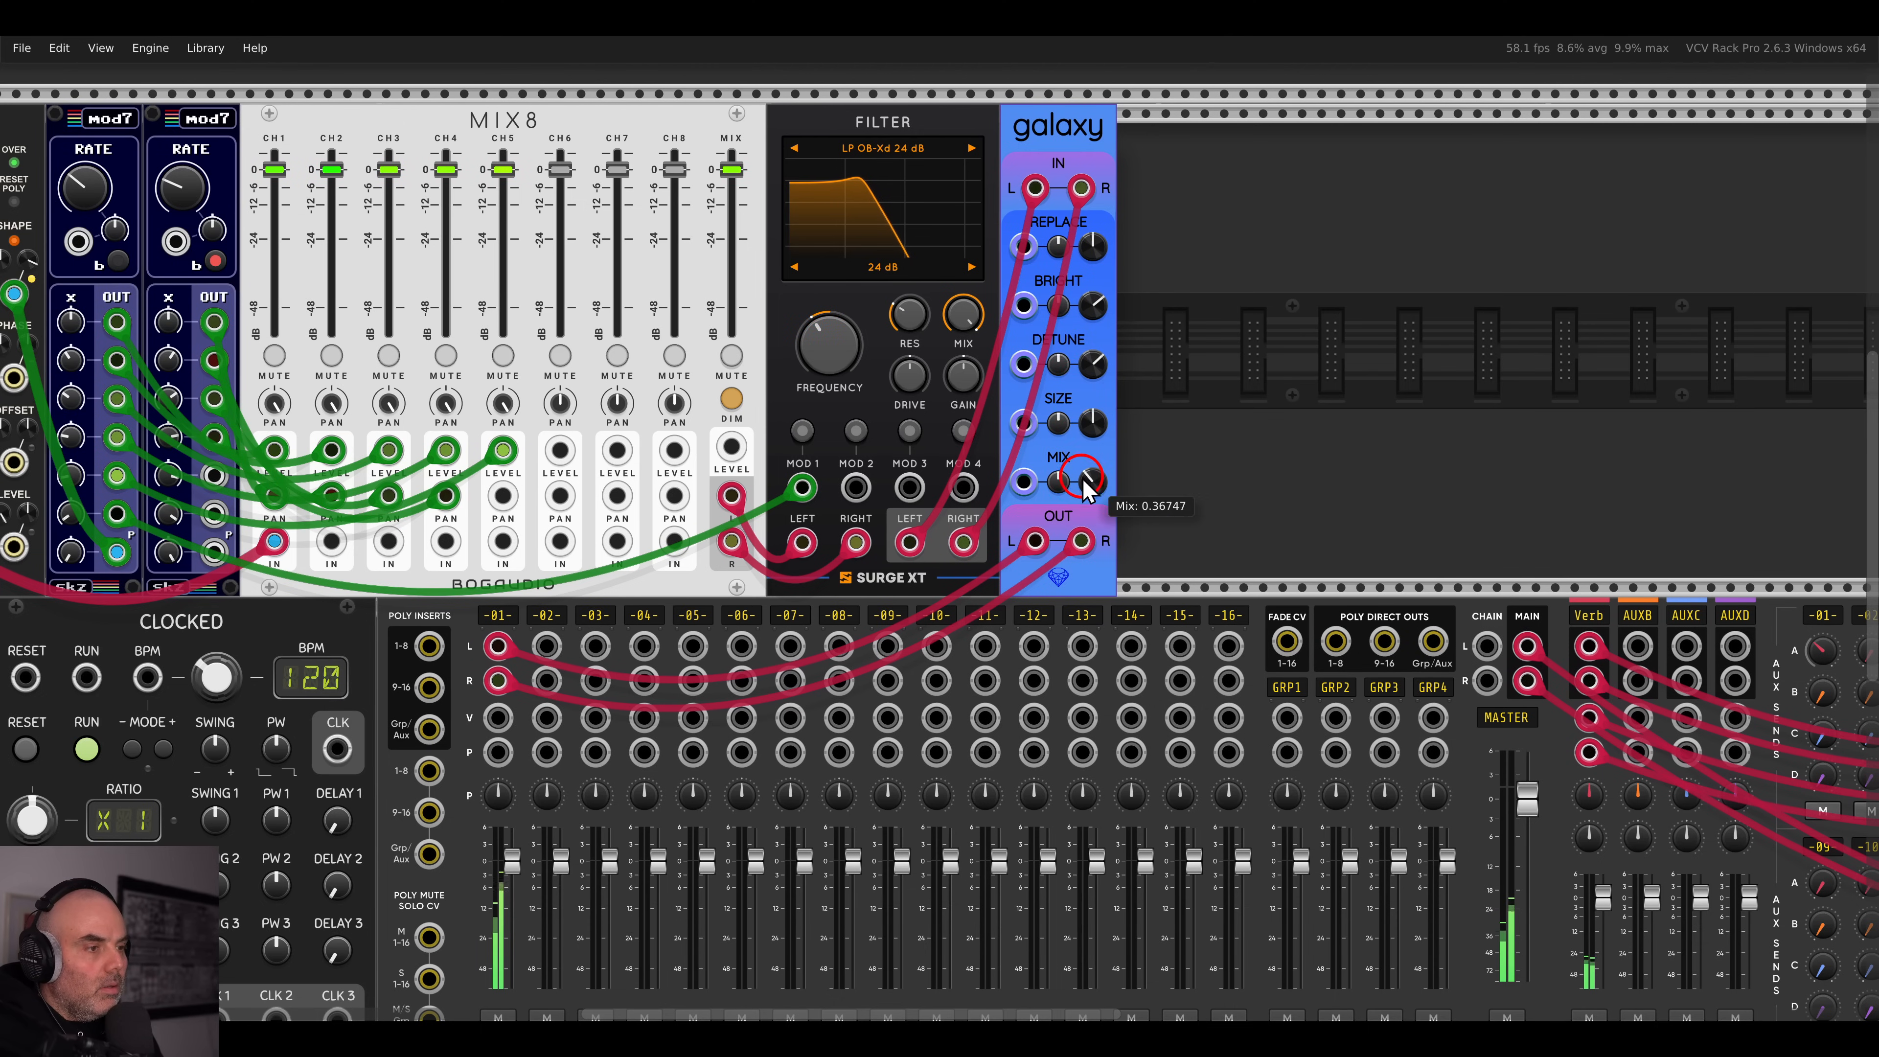
# - Name MixMaster channel 1 CHRD and adjust its track settings
pyautogui.moveTo(973, 438); pyautogui.dragTo(1164, 383)
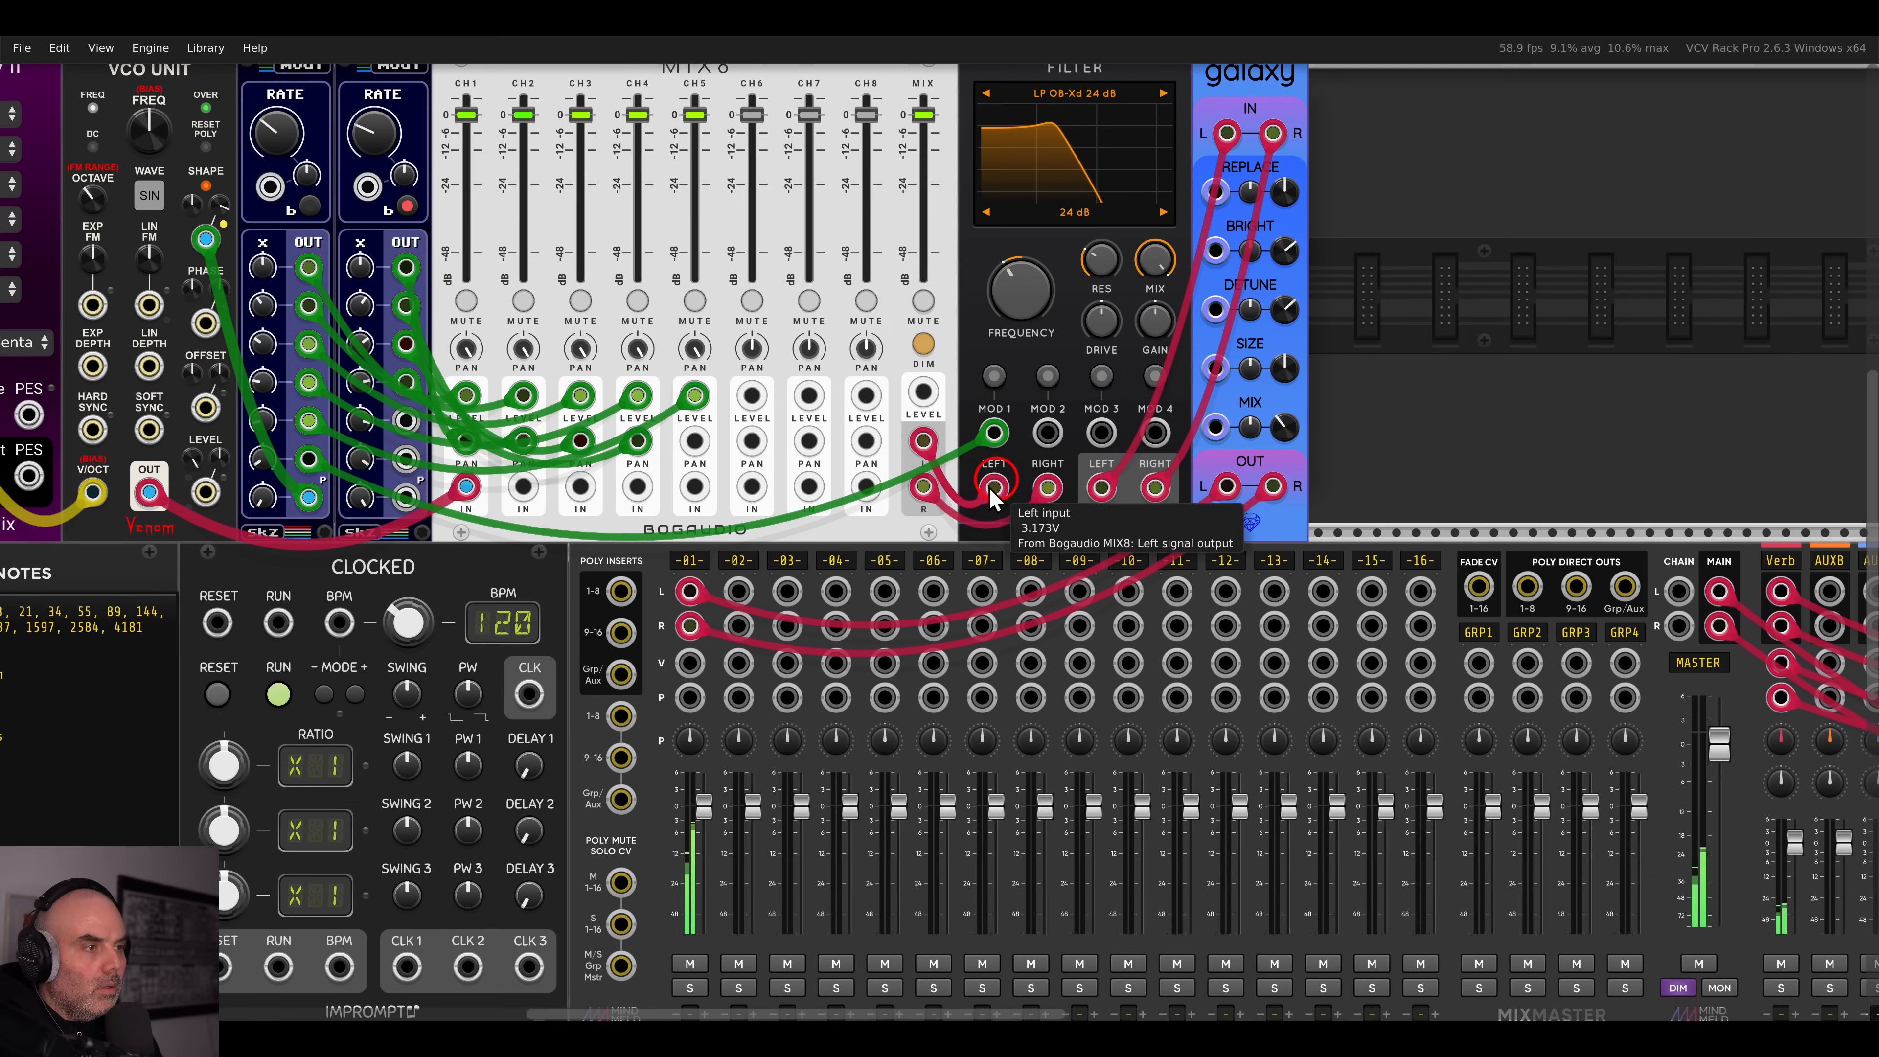
pyautogui.click(697, 563)
pyautogui.write('CHR')
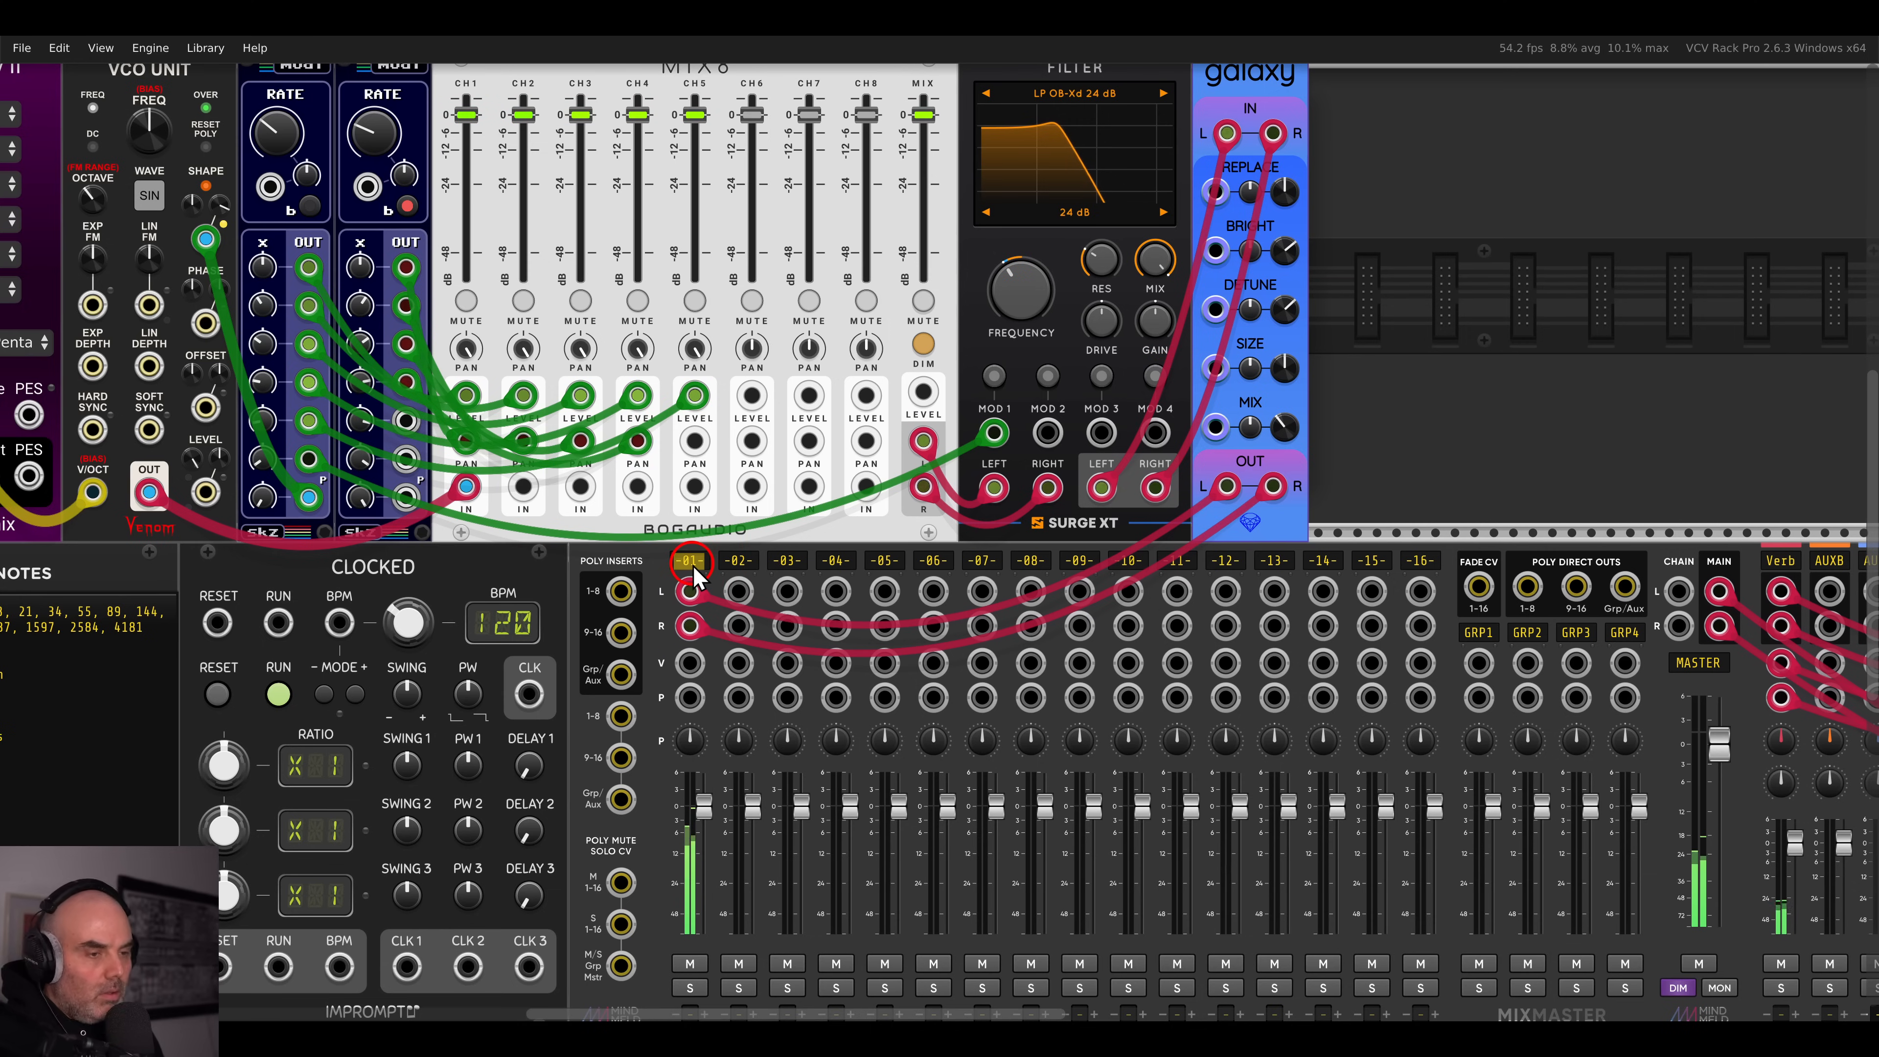
pyautogui.write('D')
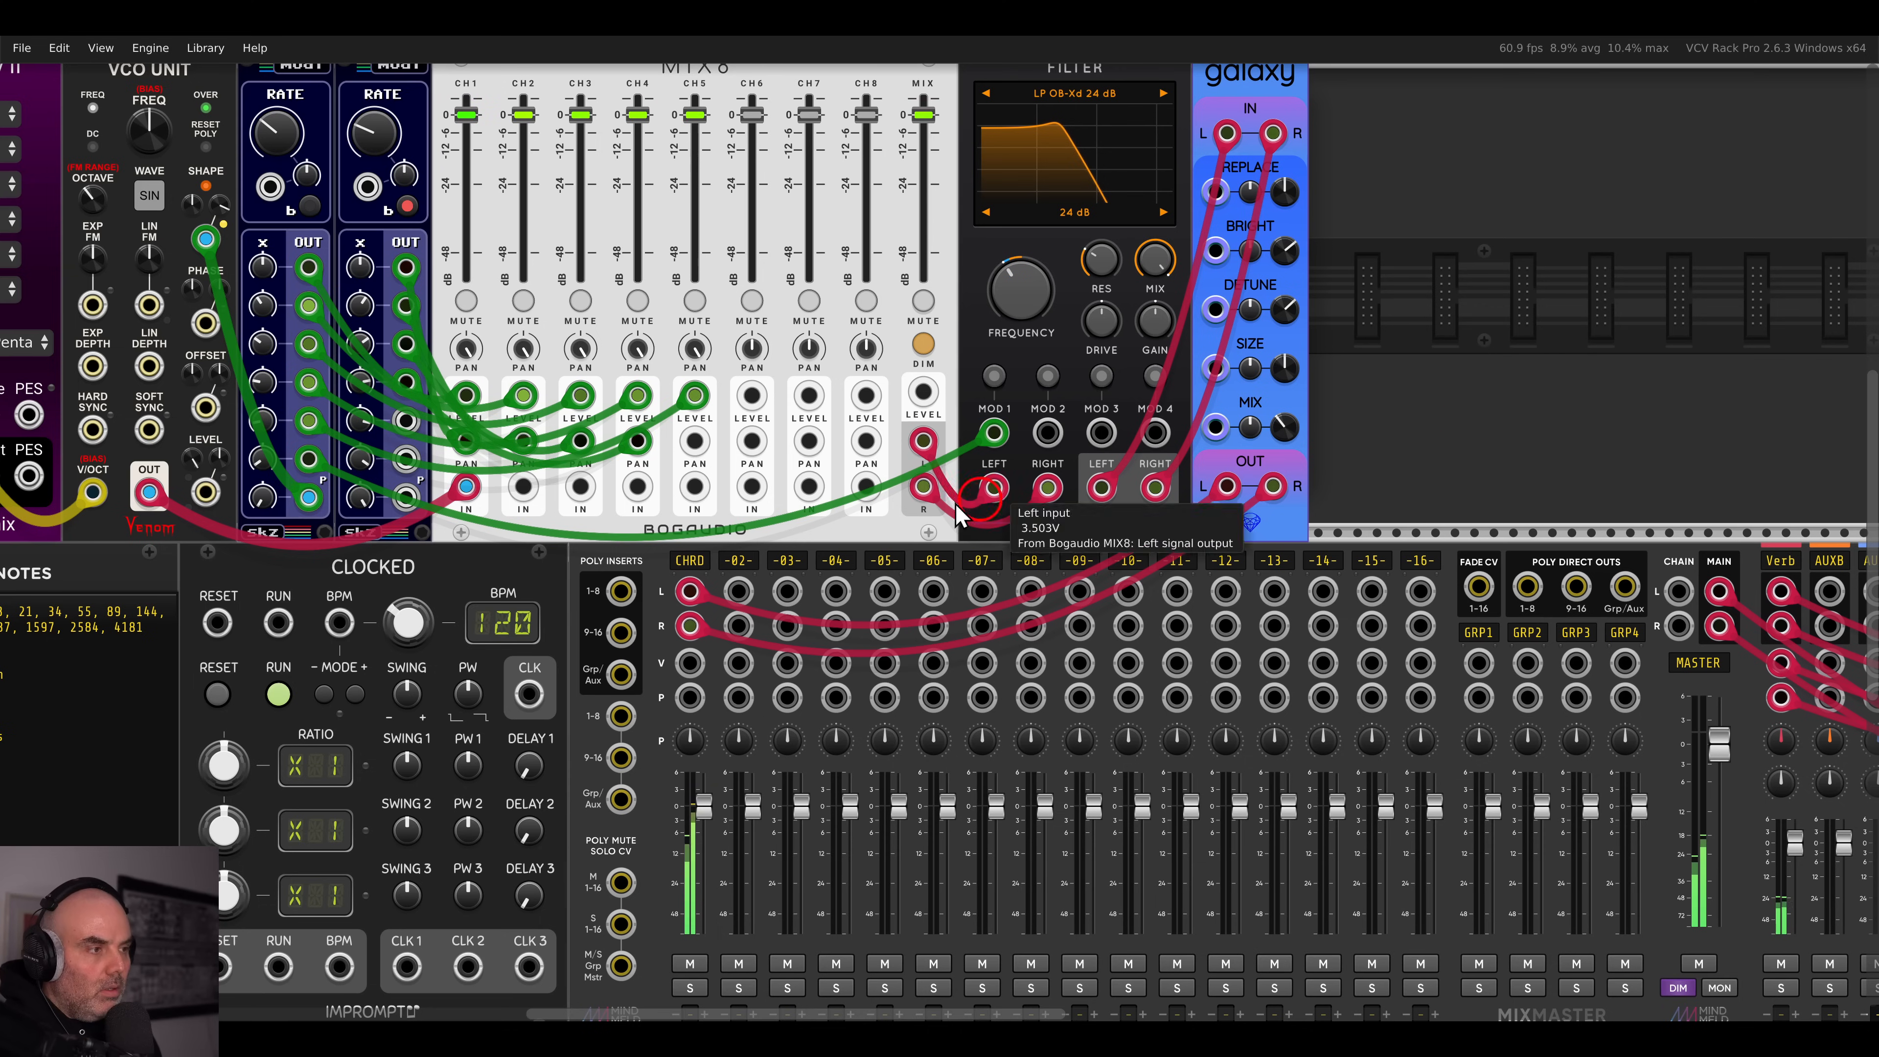
pyautogui.rightClick(696, 566)
pyautogui.moveTo(760, 605); pyautogui.dragTo(842, 629)
pyautogui.click(1350, 415)
# - Raise the Surge XT filter's cutoff frequency slightly
pyautogui.moveTo(698, 400); pyautogui.dragTo(938, 457)
pyautogui.click(1277, 370)
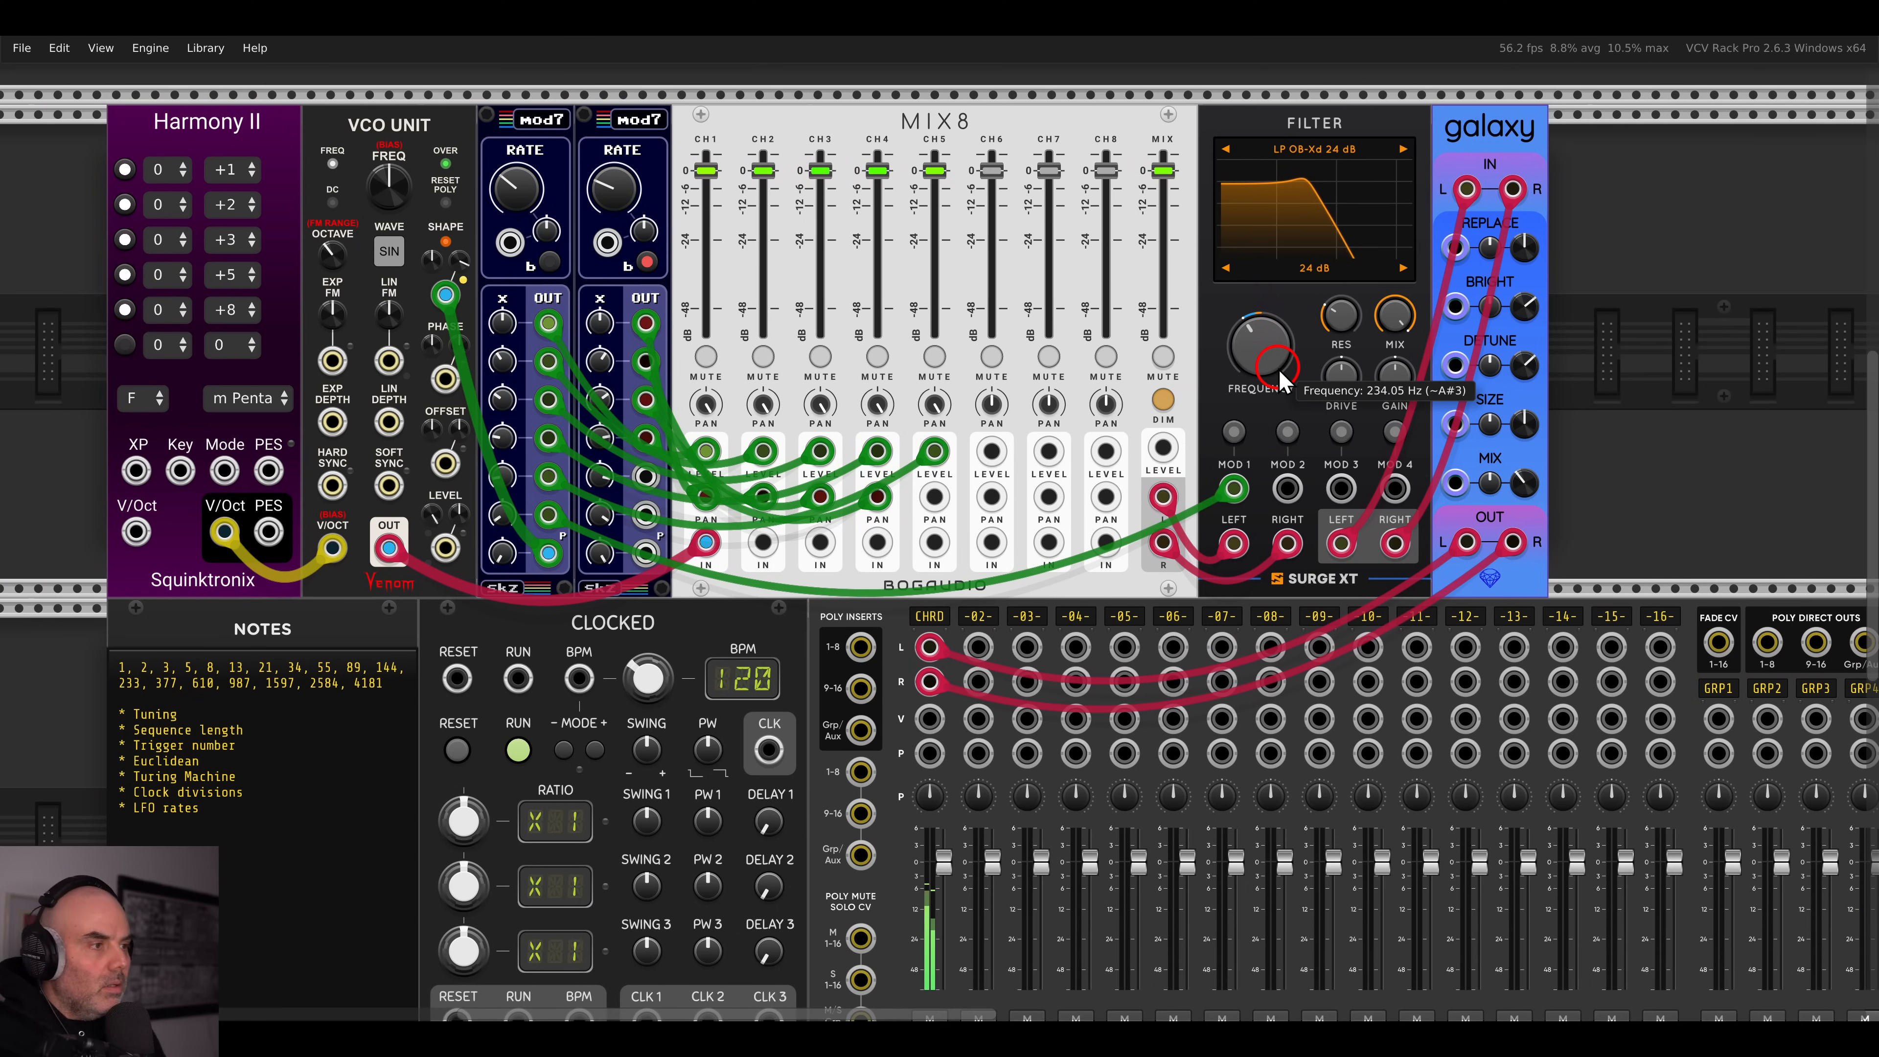
pyautogui.moveTo(1280, 373); pyautogui.dragTo(1268, 363)
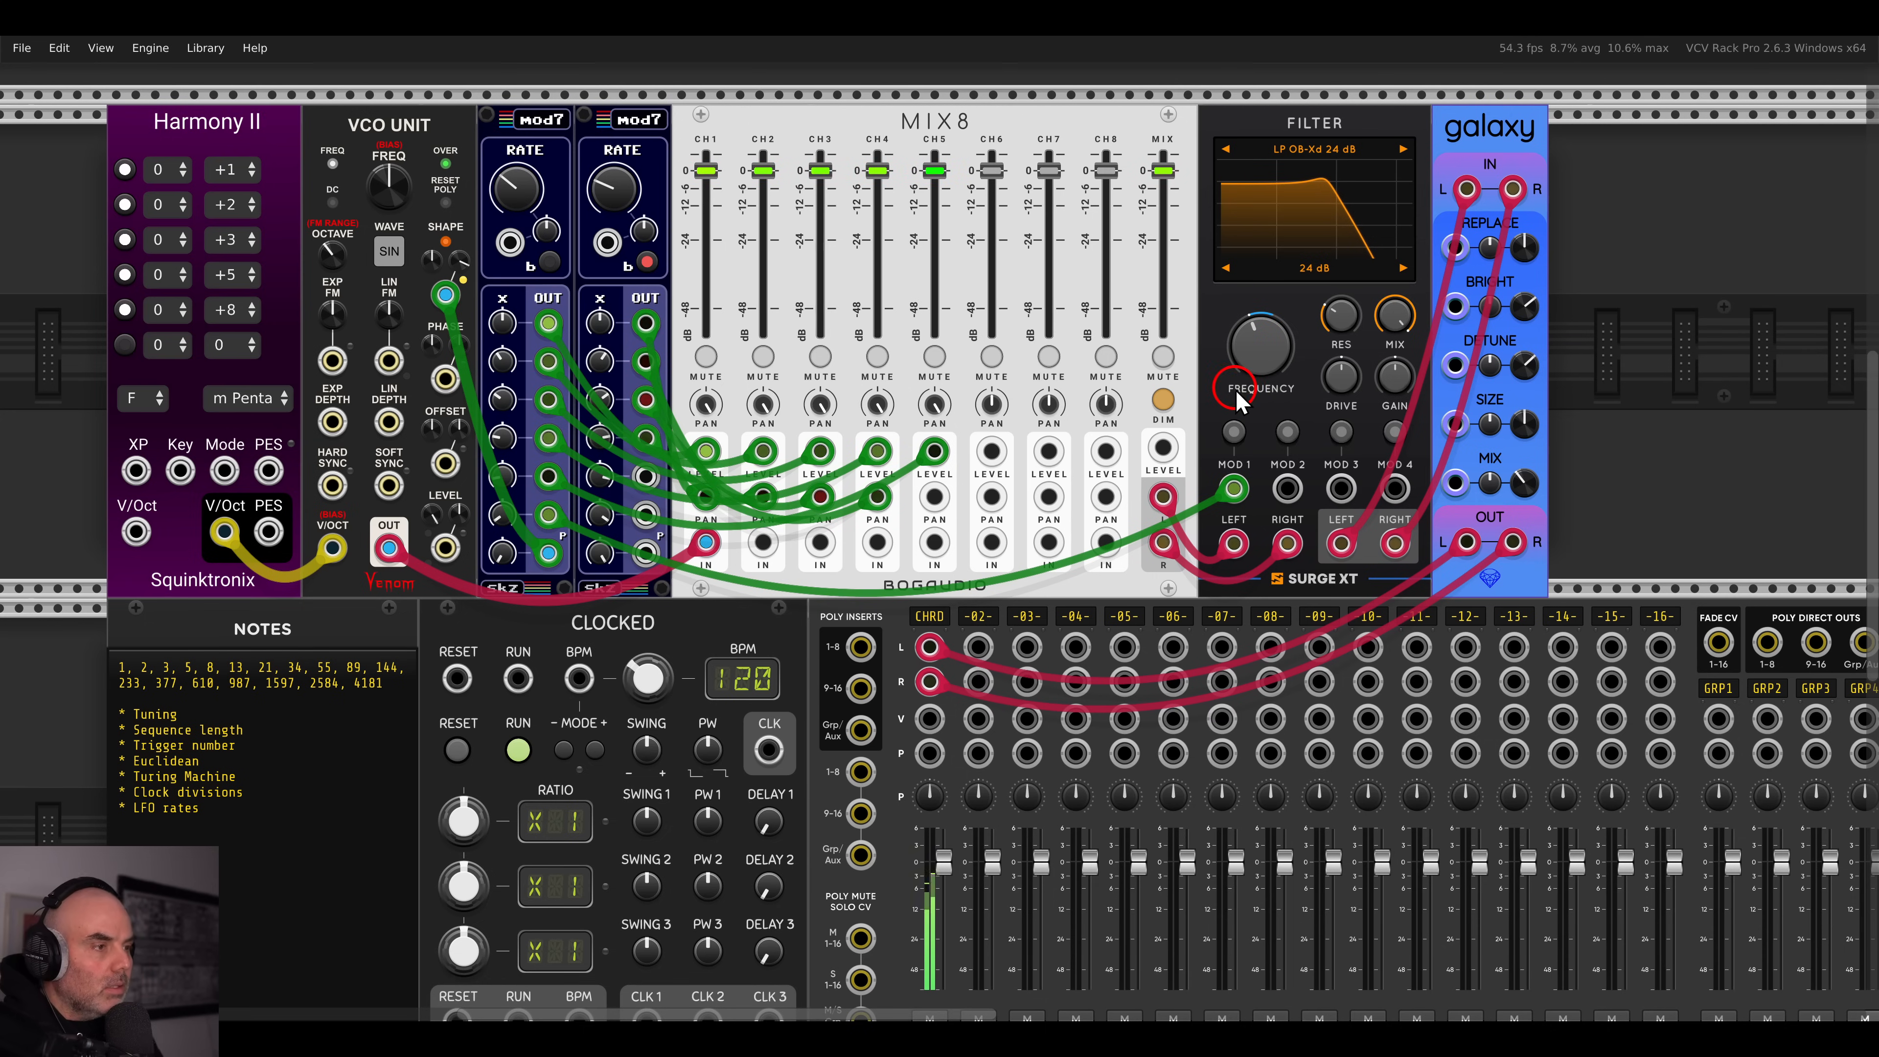
pyautogui.scroll(-2, 1241, 400)
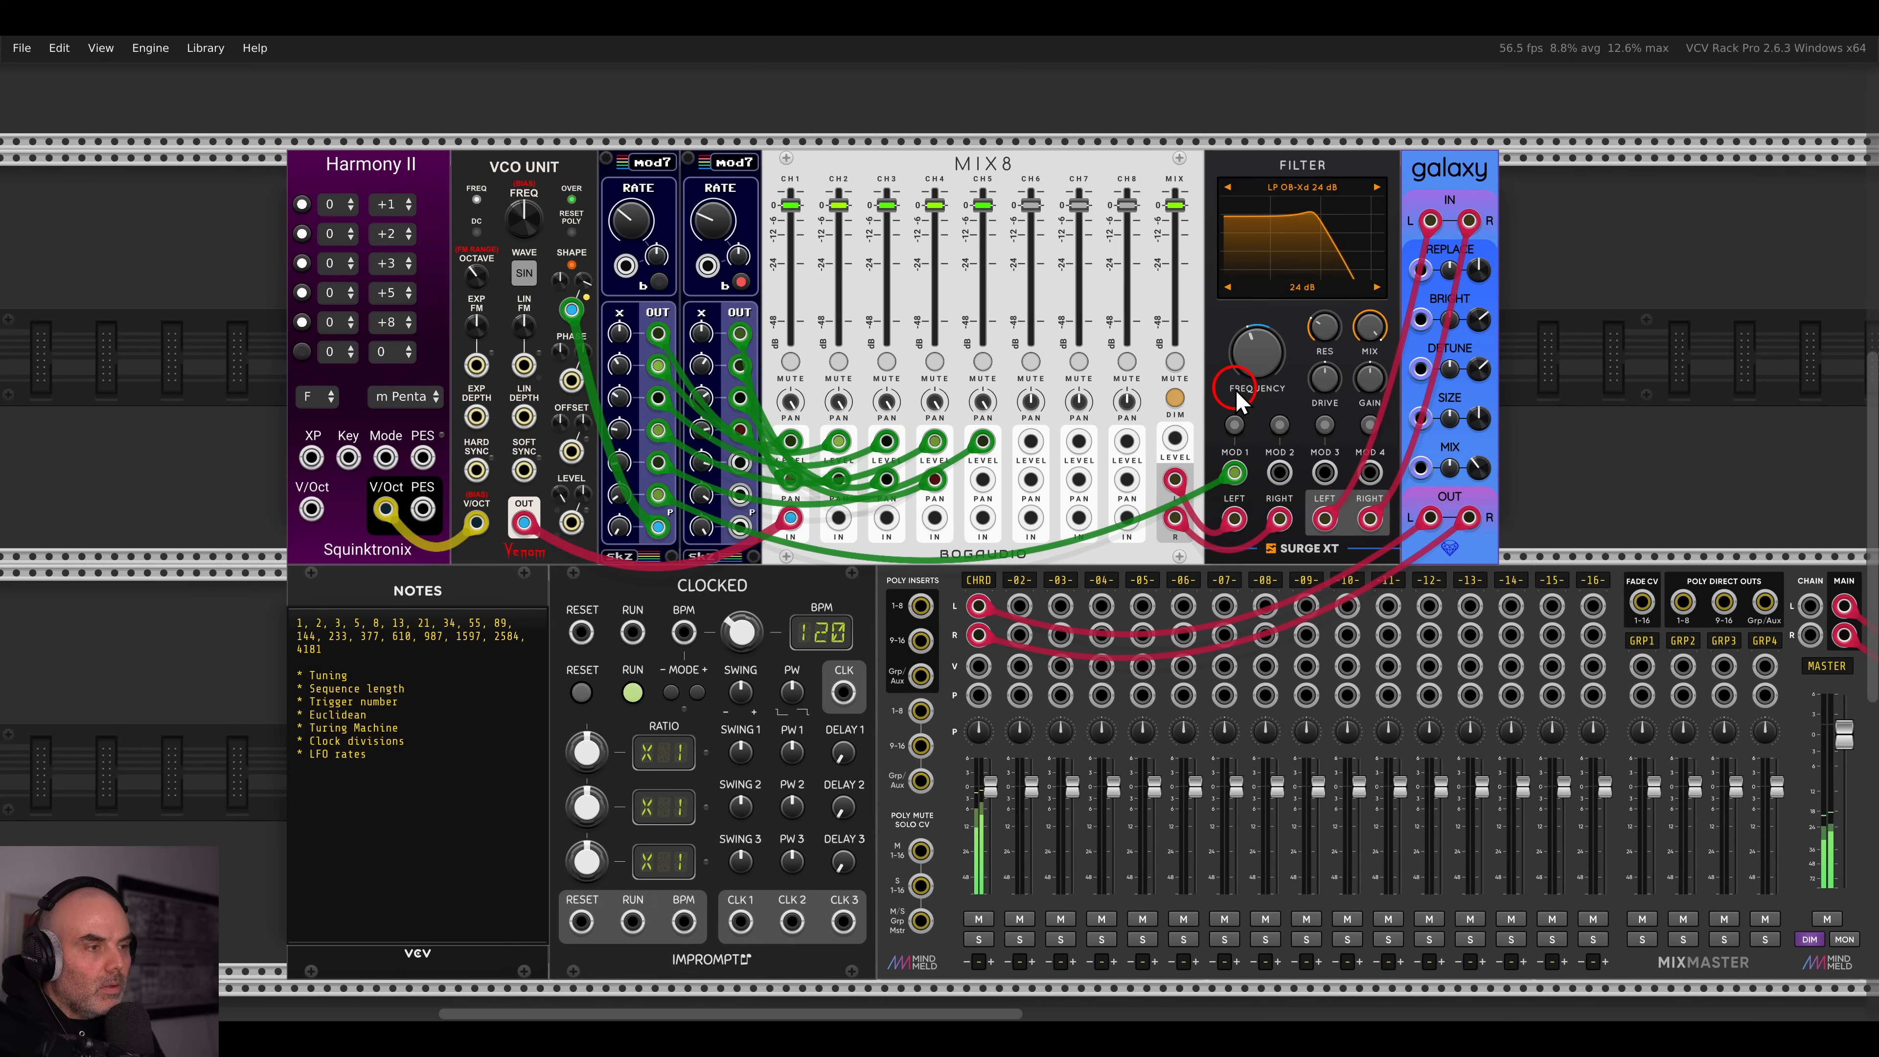
pyautogui.scroll(-2, 1239, 400)
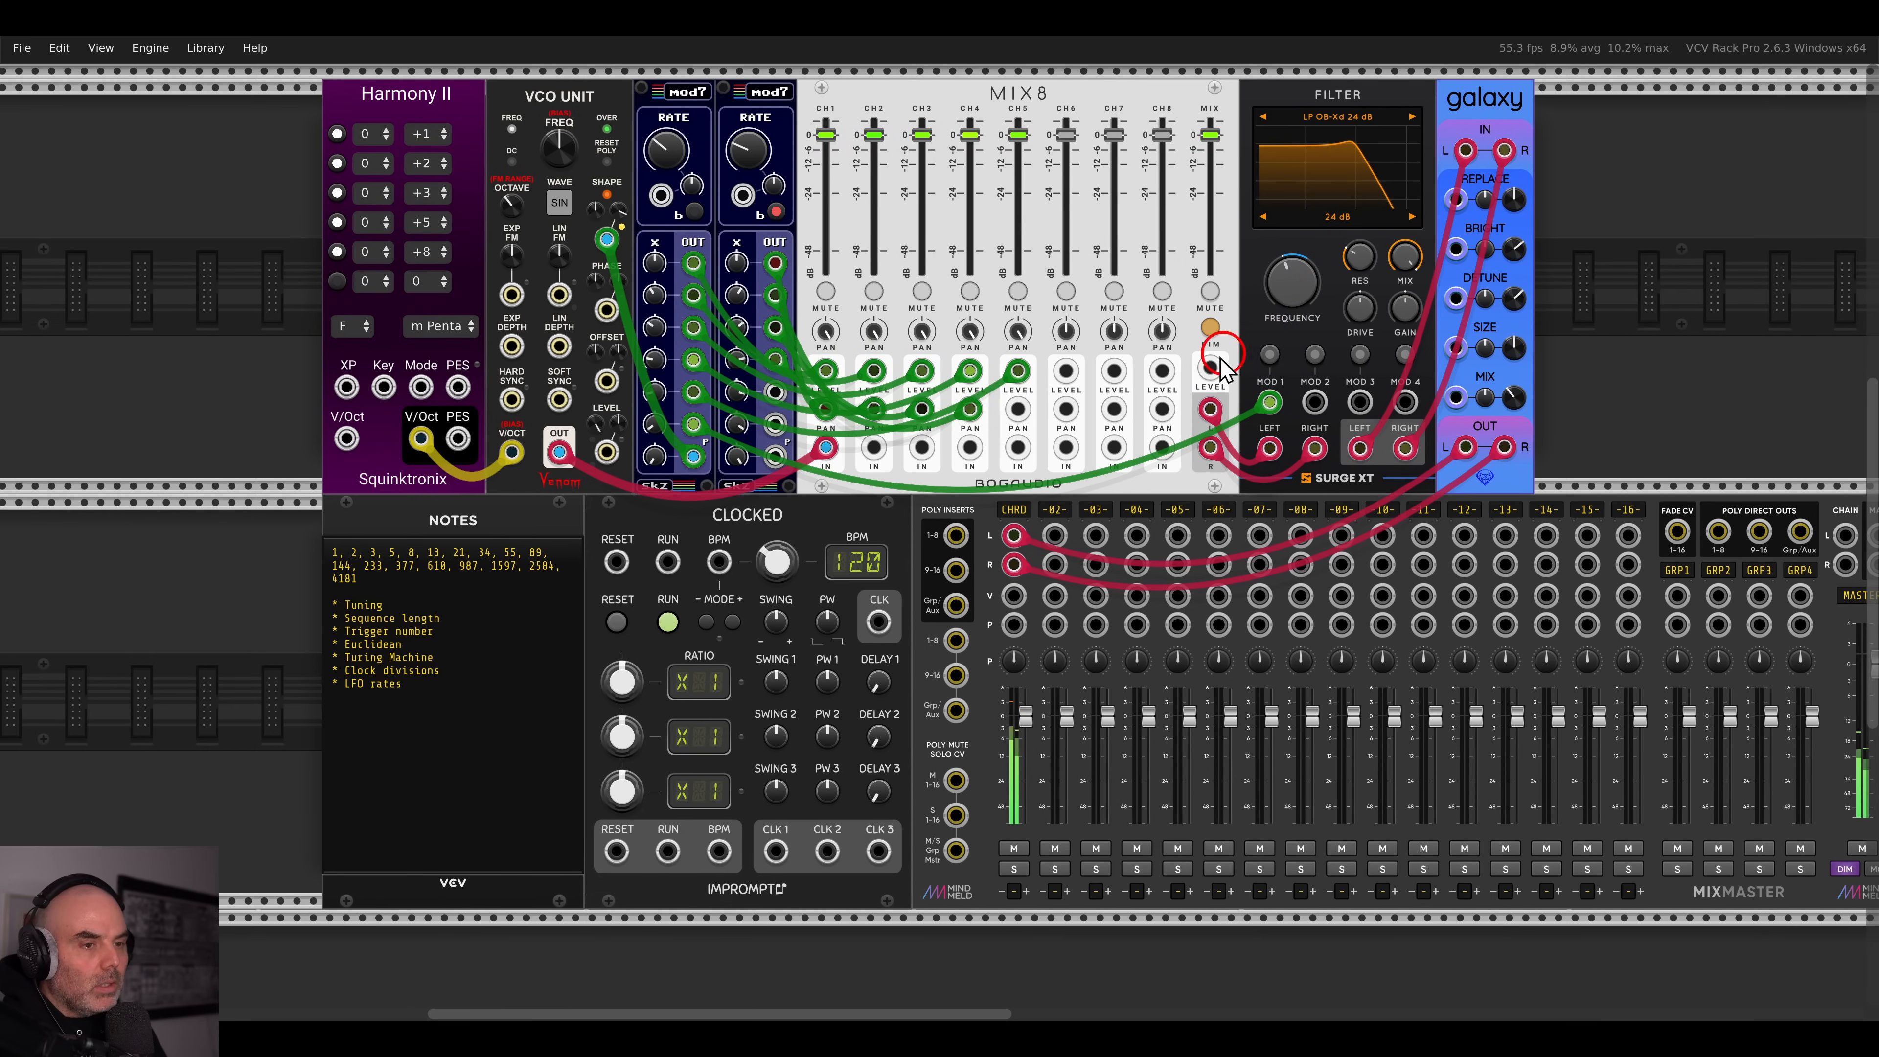
pyautogui.scroll(3, 784, 547)
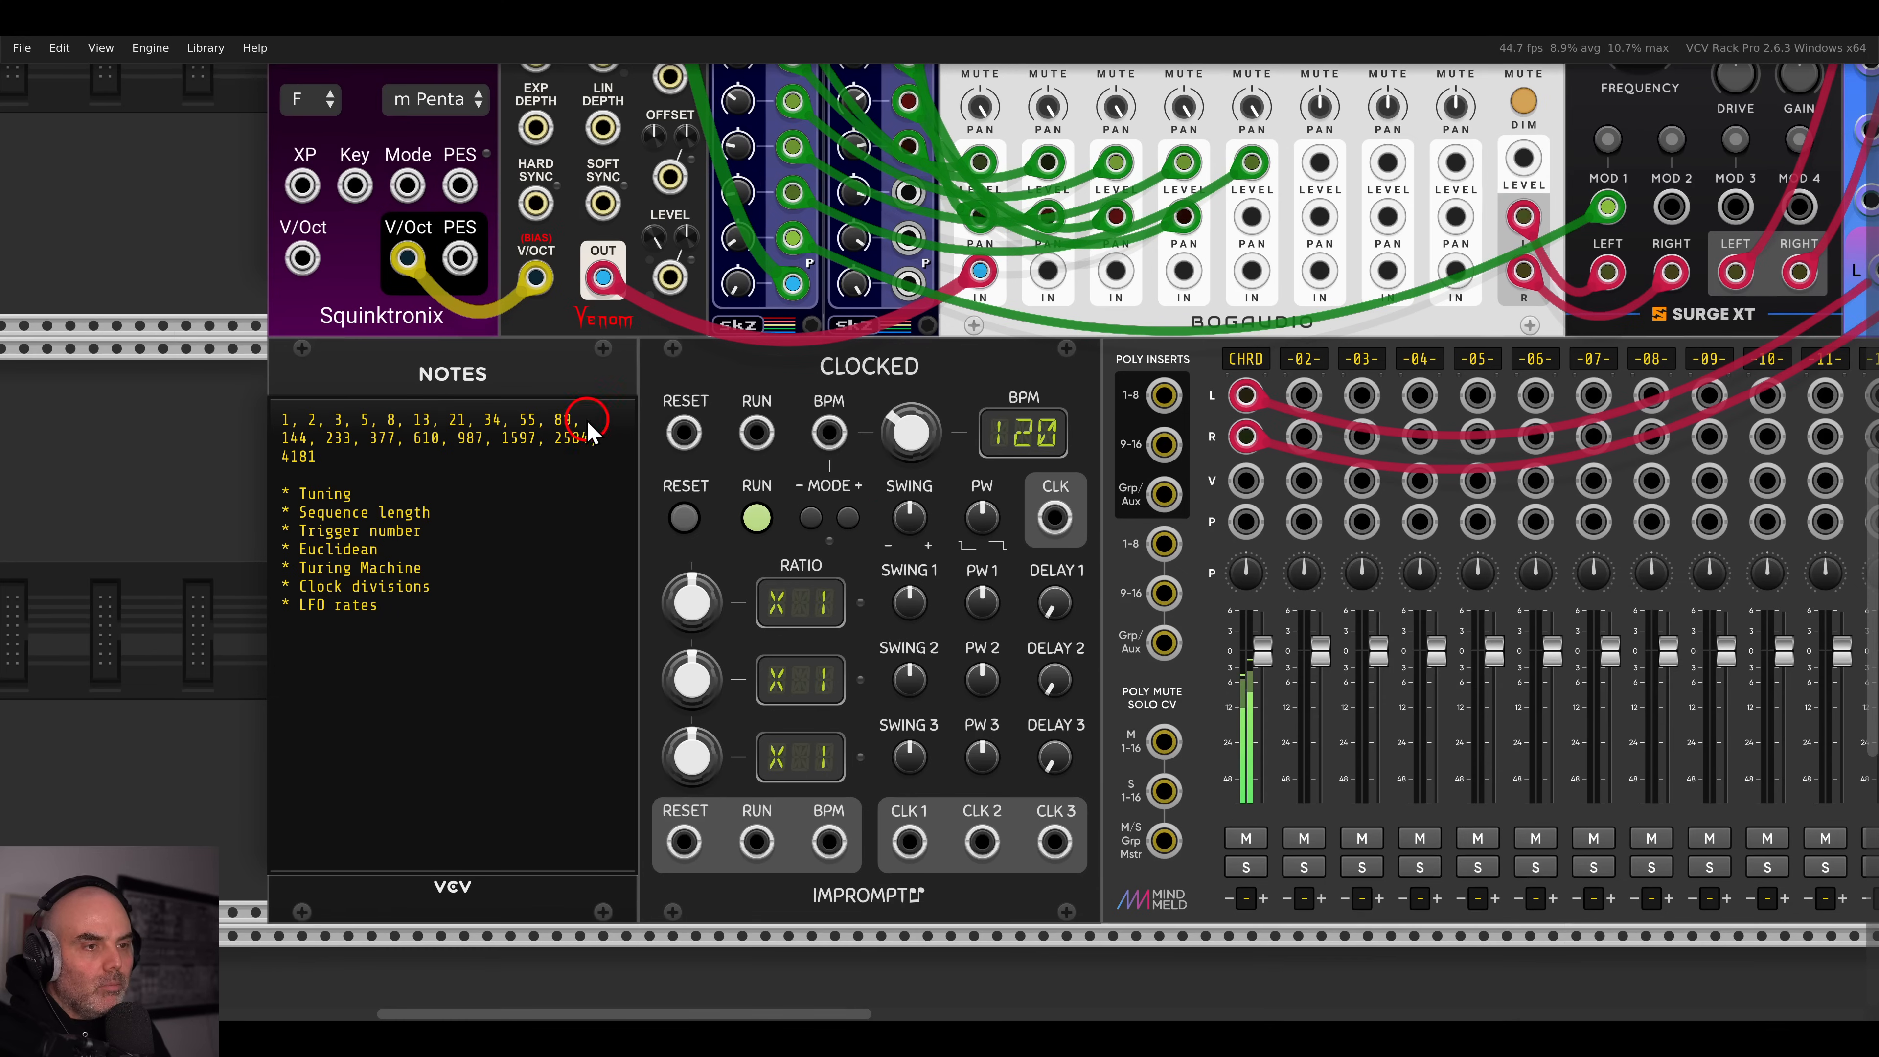
# - Set the Clocked master tempo to the Fibonacci number 89 BPM
pyautogui.rightClick(910, 443)
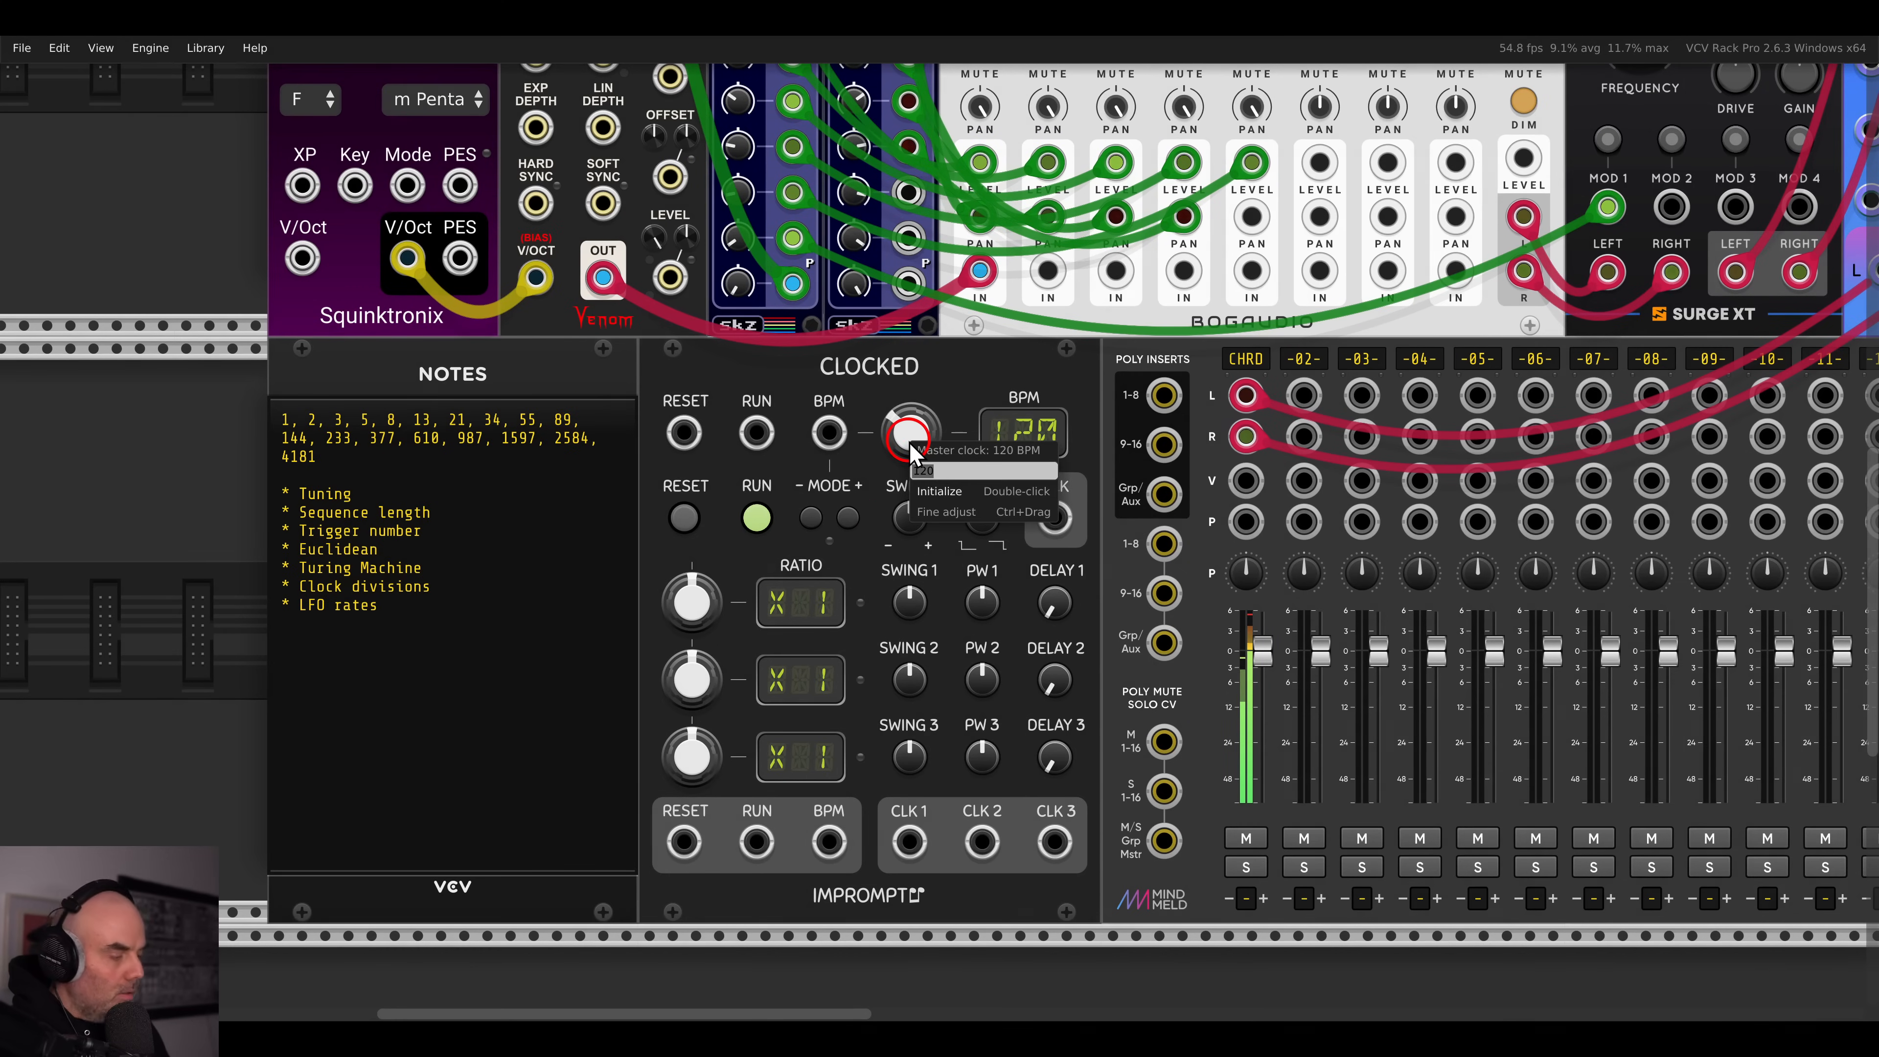
pyautogui.write('89')
pyautogui.press('Return')
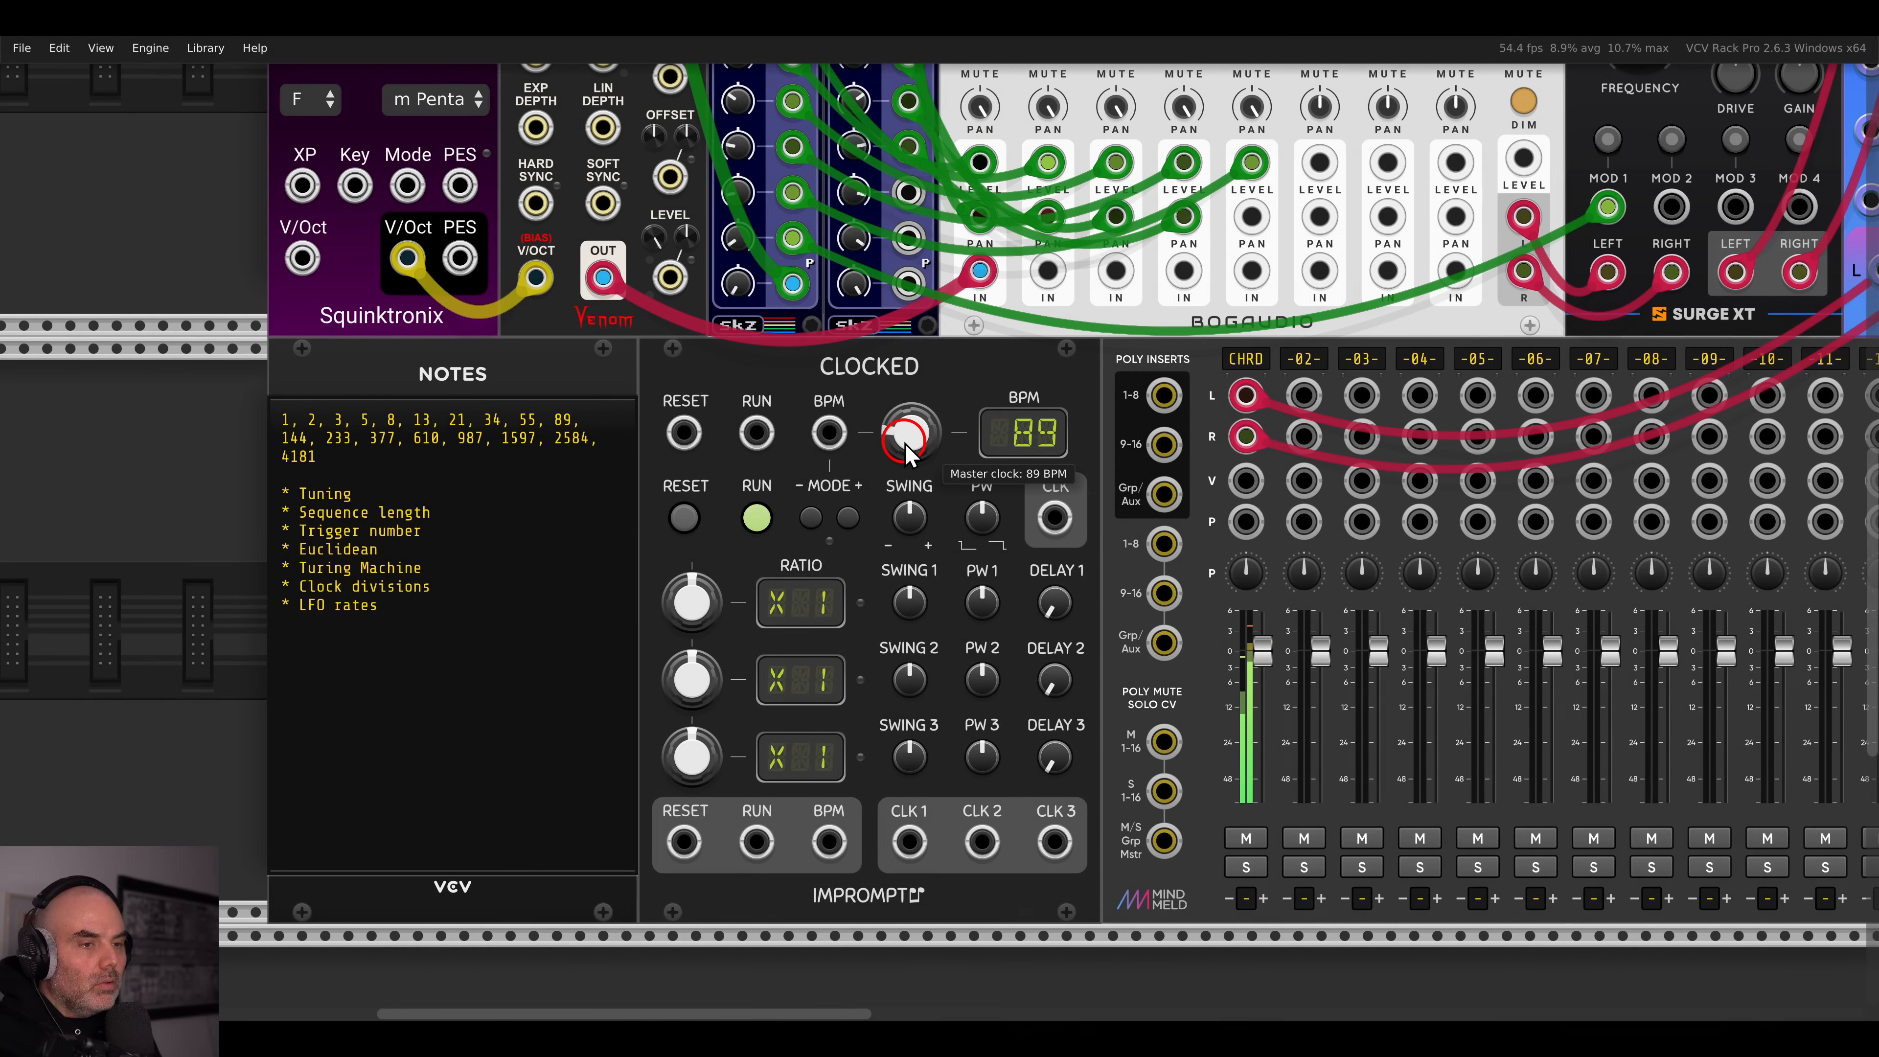
# - Find the 16-step Sickozell trigSeq in the module library and place it directly below Clocked
pyautogui.scroll(-2, 909, 447)
pyautogui.scroll(-2, 910, 370)
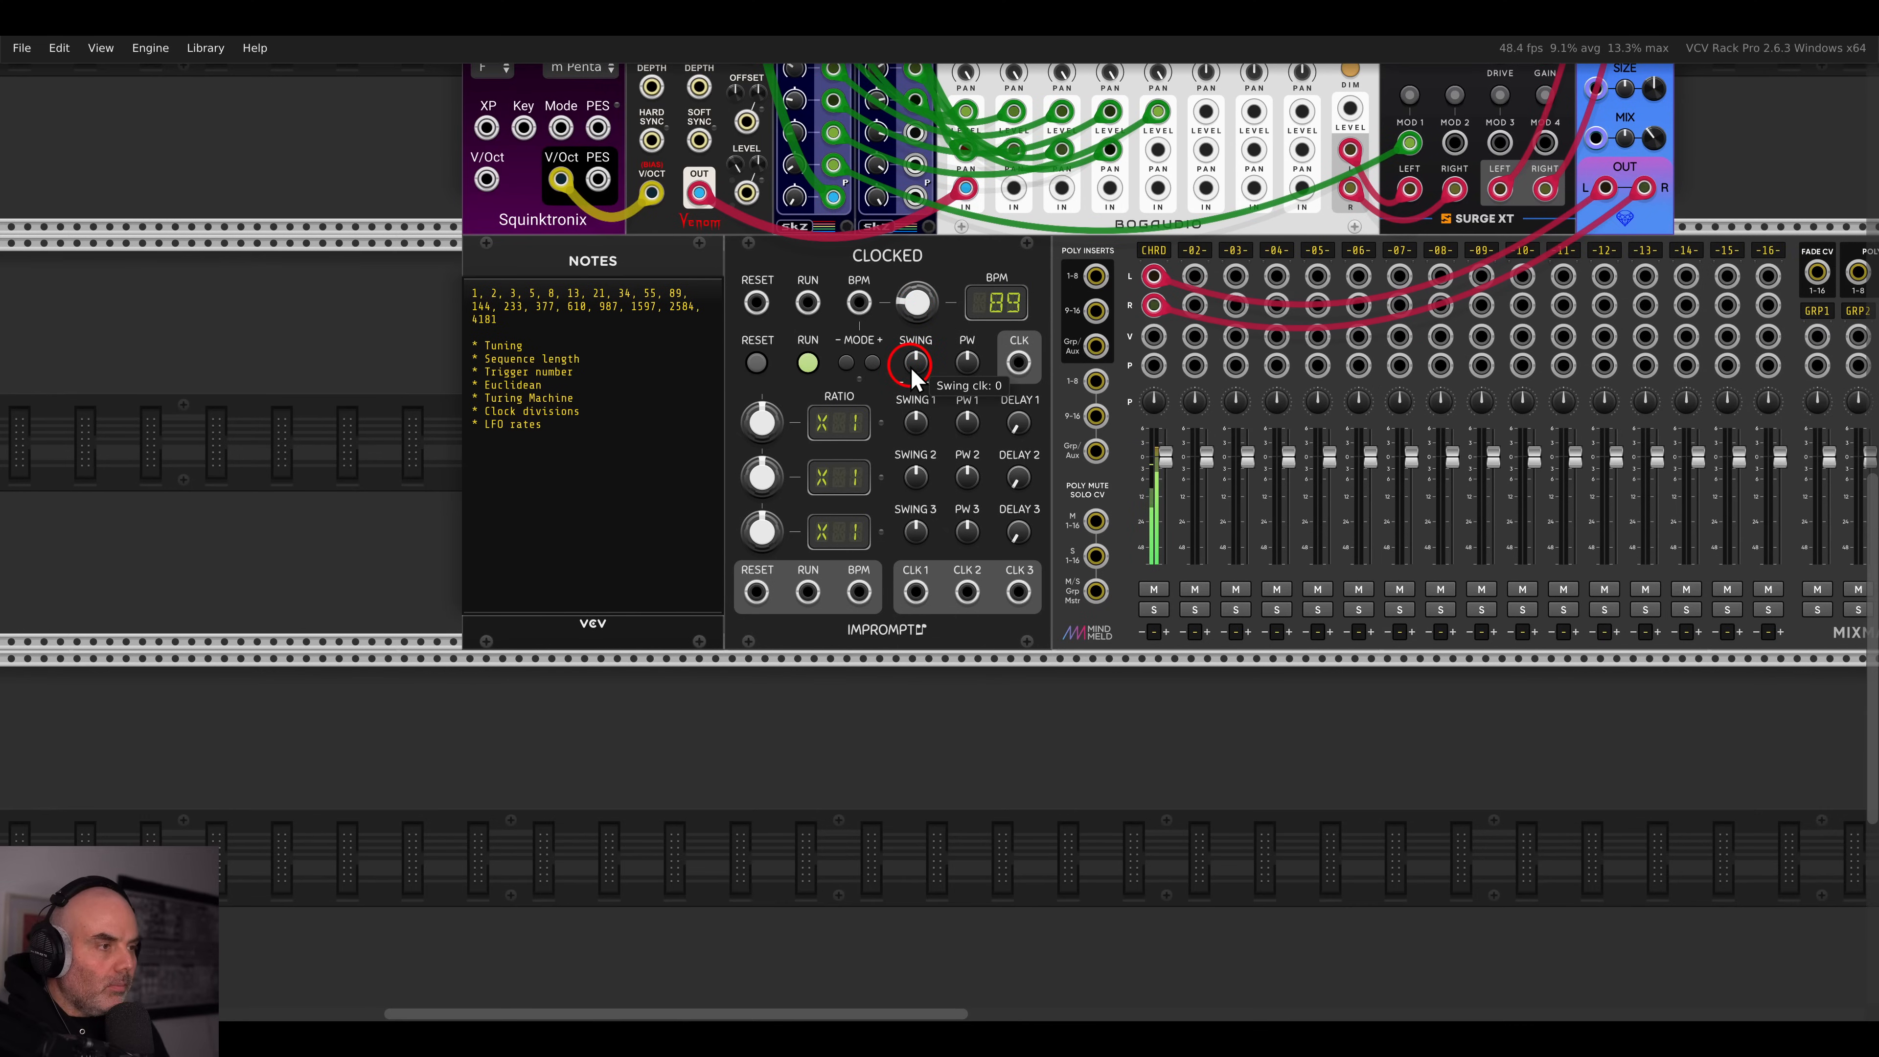
pyautogui.scroll(-3, 938, 429)
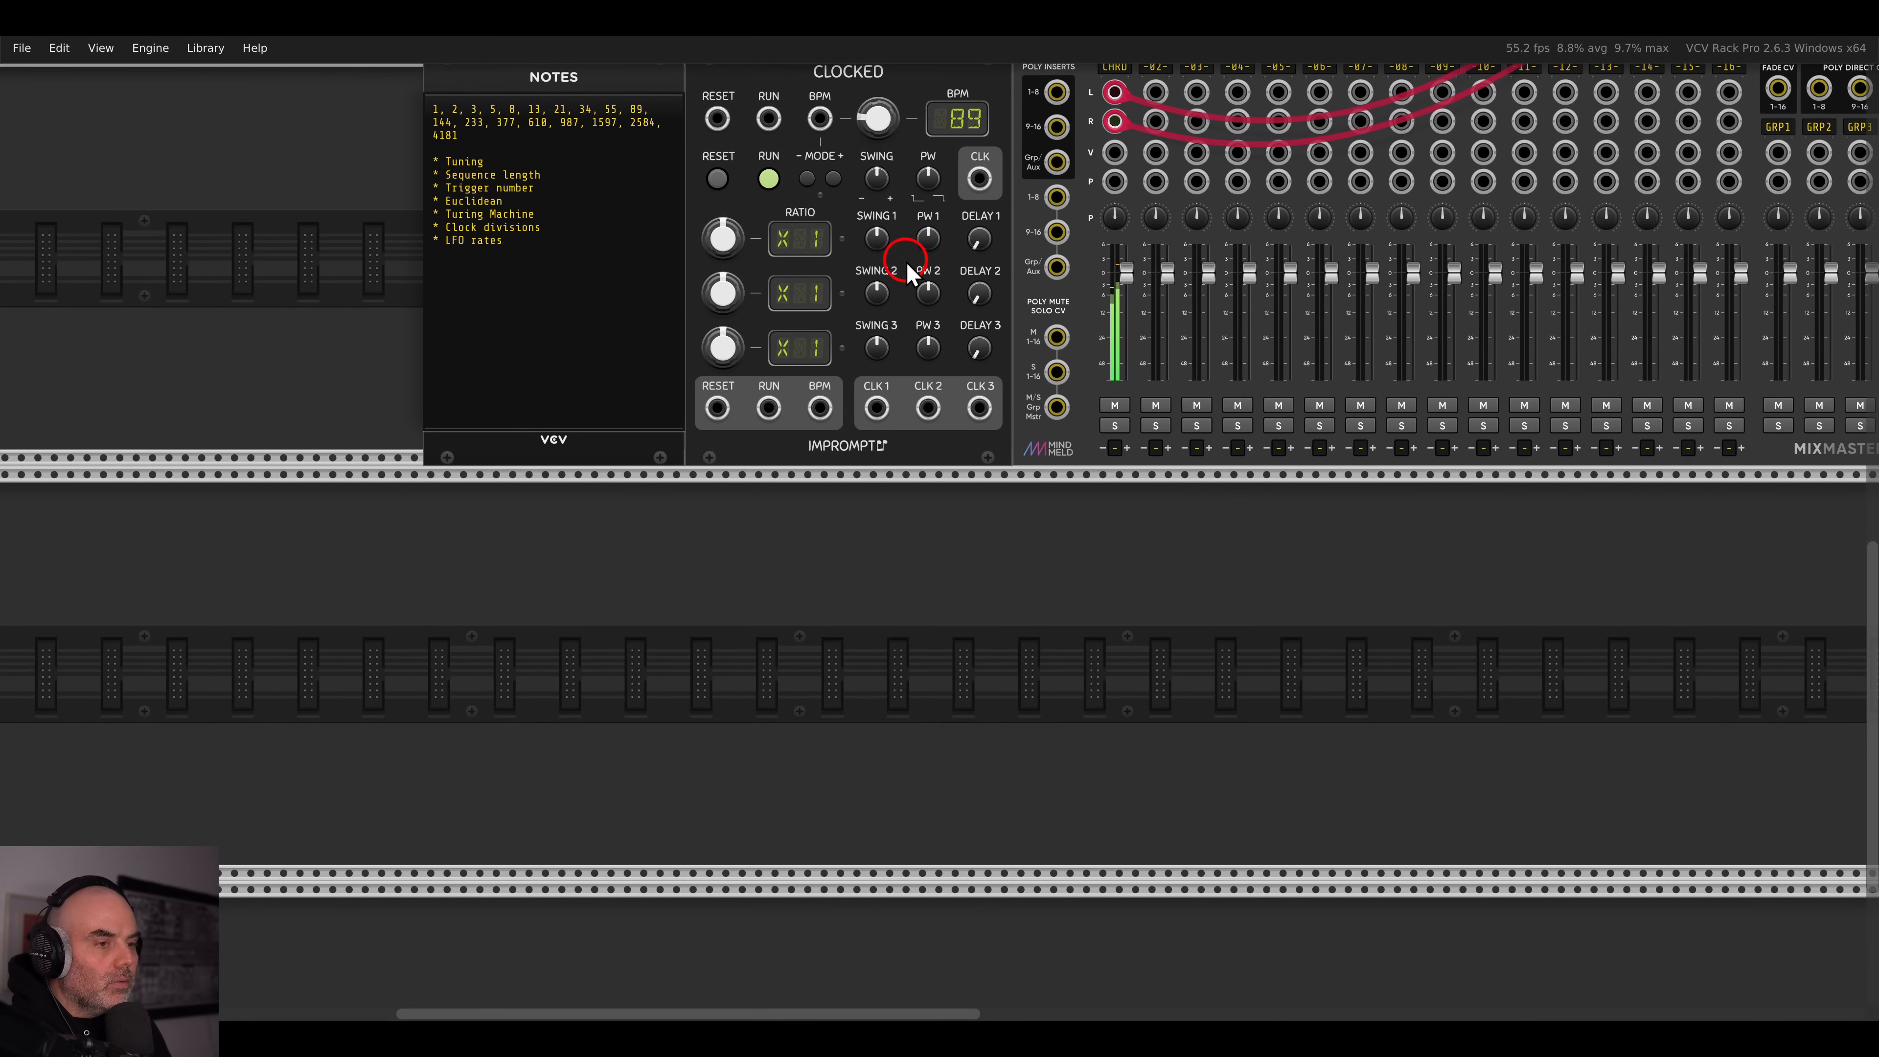
pyautogui.rightClick(950, 524)
pyautogui.write('t')
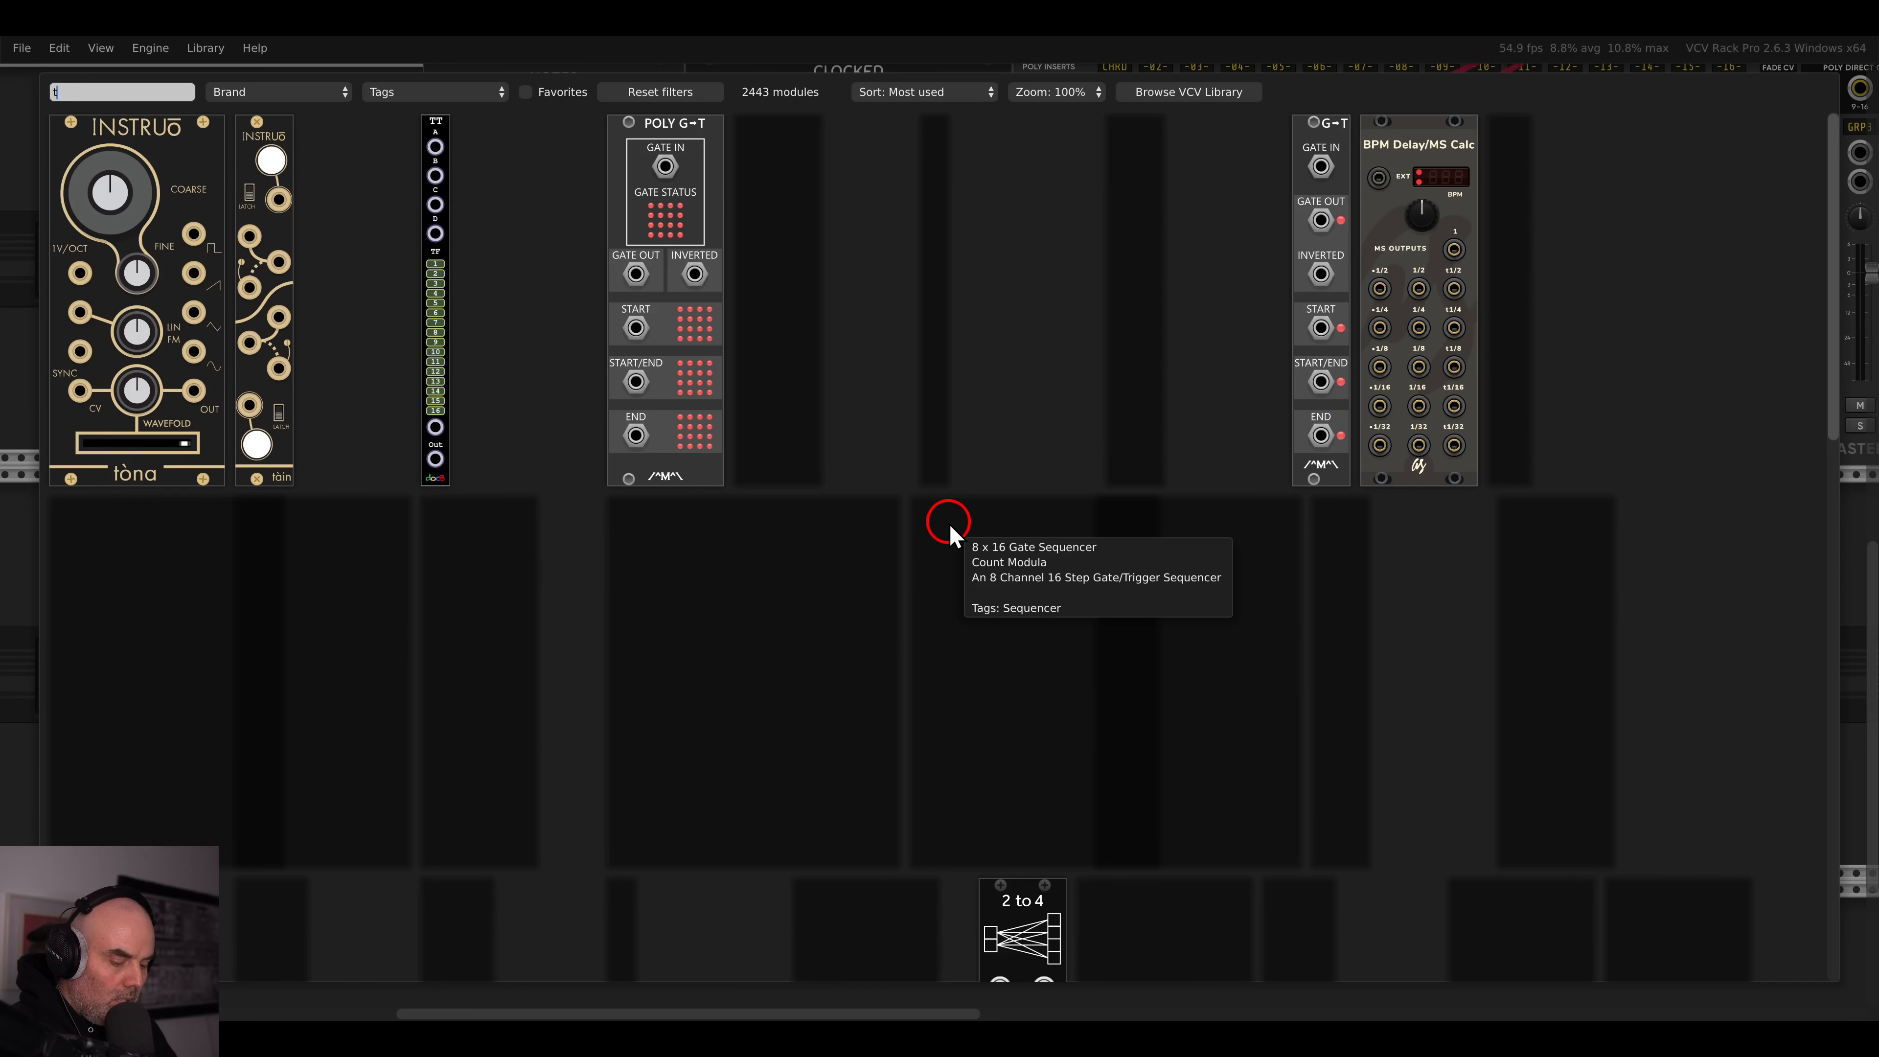
pyautogui.write('rig')
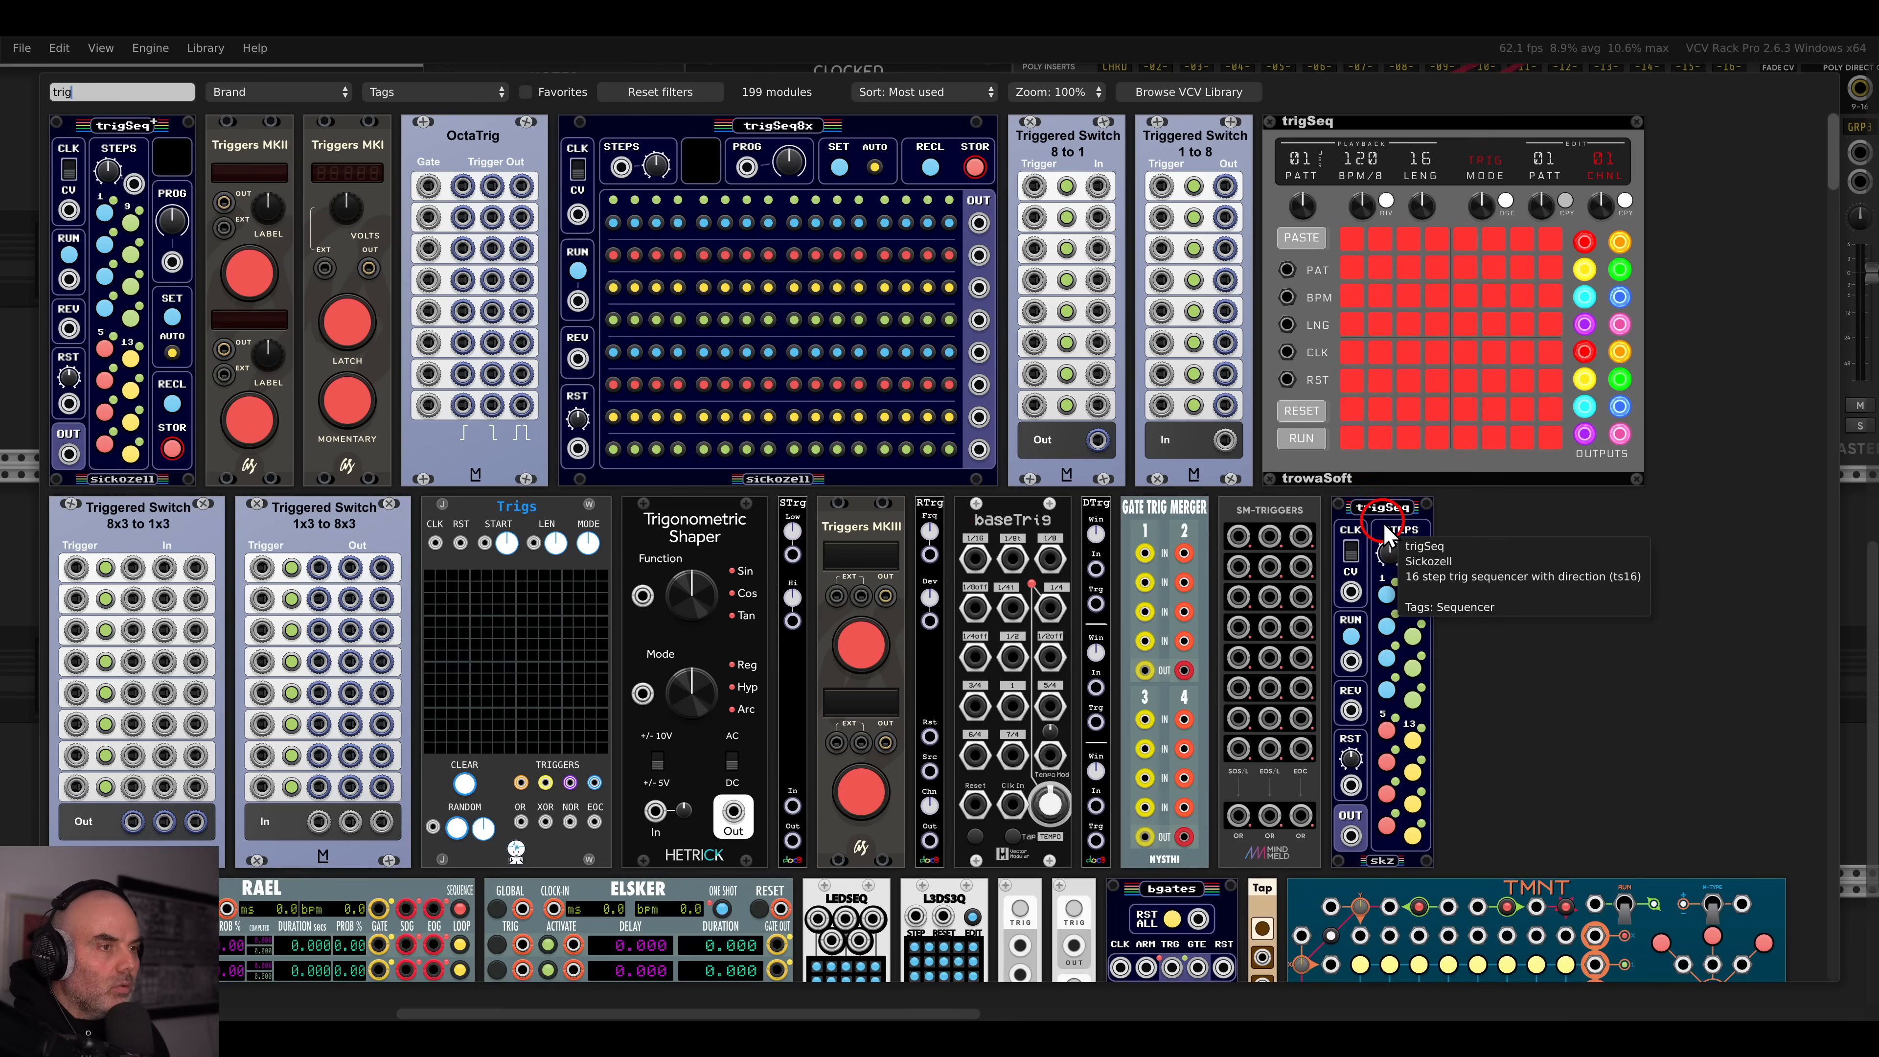
pyautogui.moveTo(1386, 531); pyautogui.dragTo(748, 613)
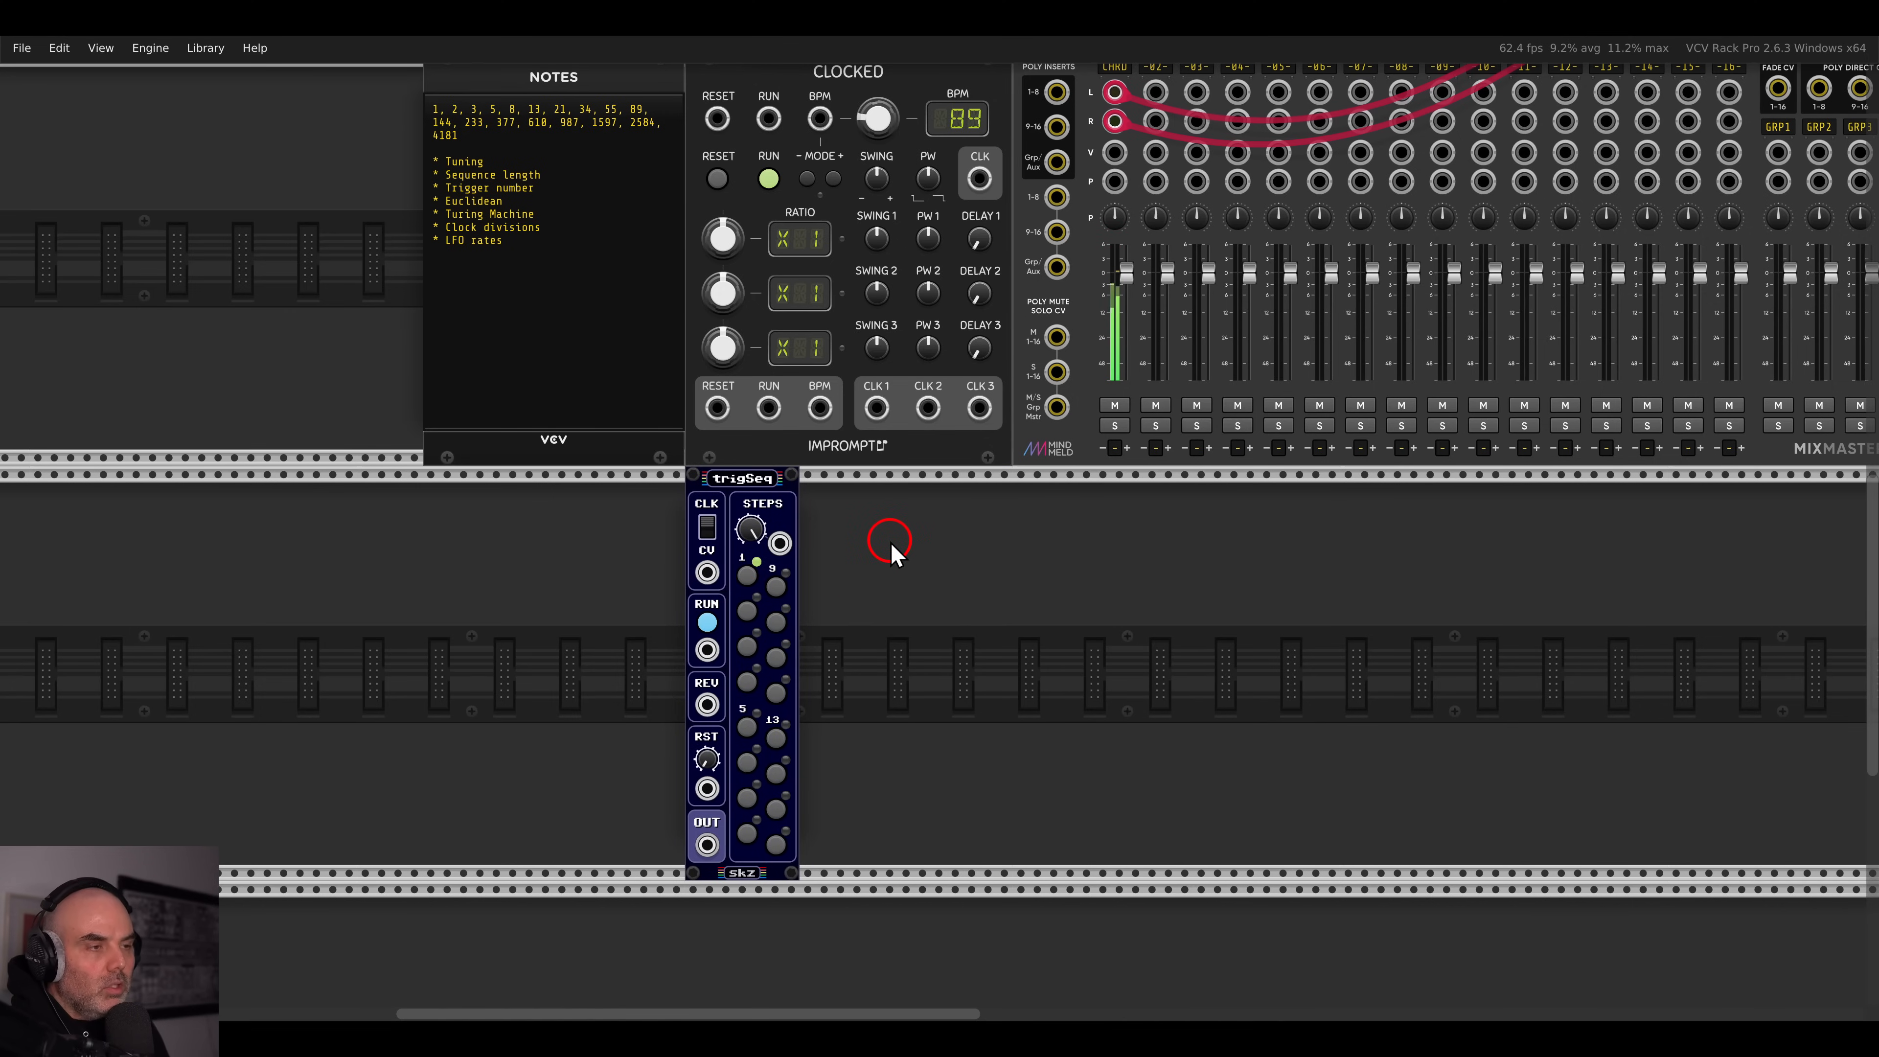
# - Set Clocked's first ratio to X2 and patch its CLK 1 and RESET outputs into trigSeq's clock and reset inputs
pyautogui.moveTo(733, 242); pyautogui.dragTo(729, 236)
pyautogui.moveTo(707, 572); pyautogui.dragTo(876, 407)
pyautogui.moveTo(707, 788); pyautogui.dragTo(717, 408)
# - Set the trigSeq sequence length to 13 steps
pyautogui.moveTo(900, 611); pyautogui.dragTo(992, 539)
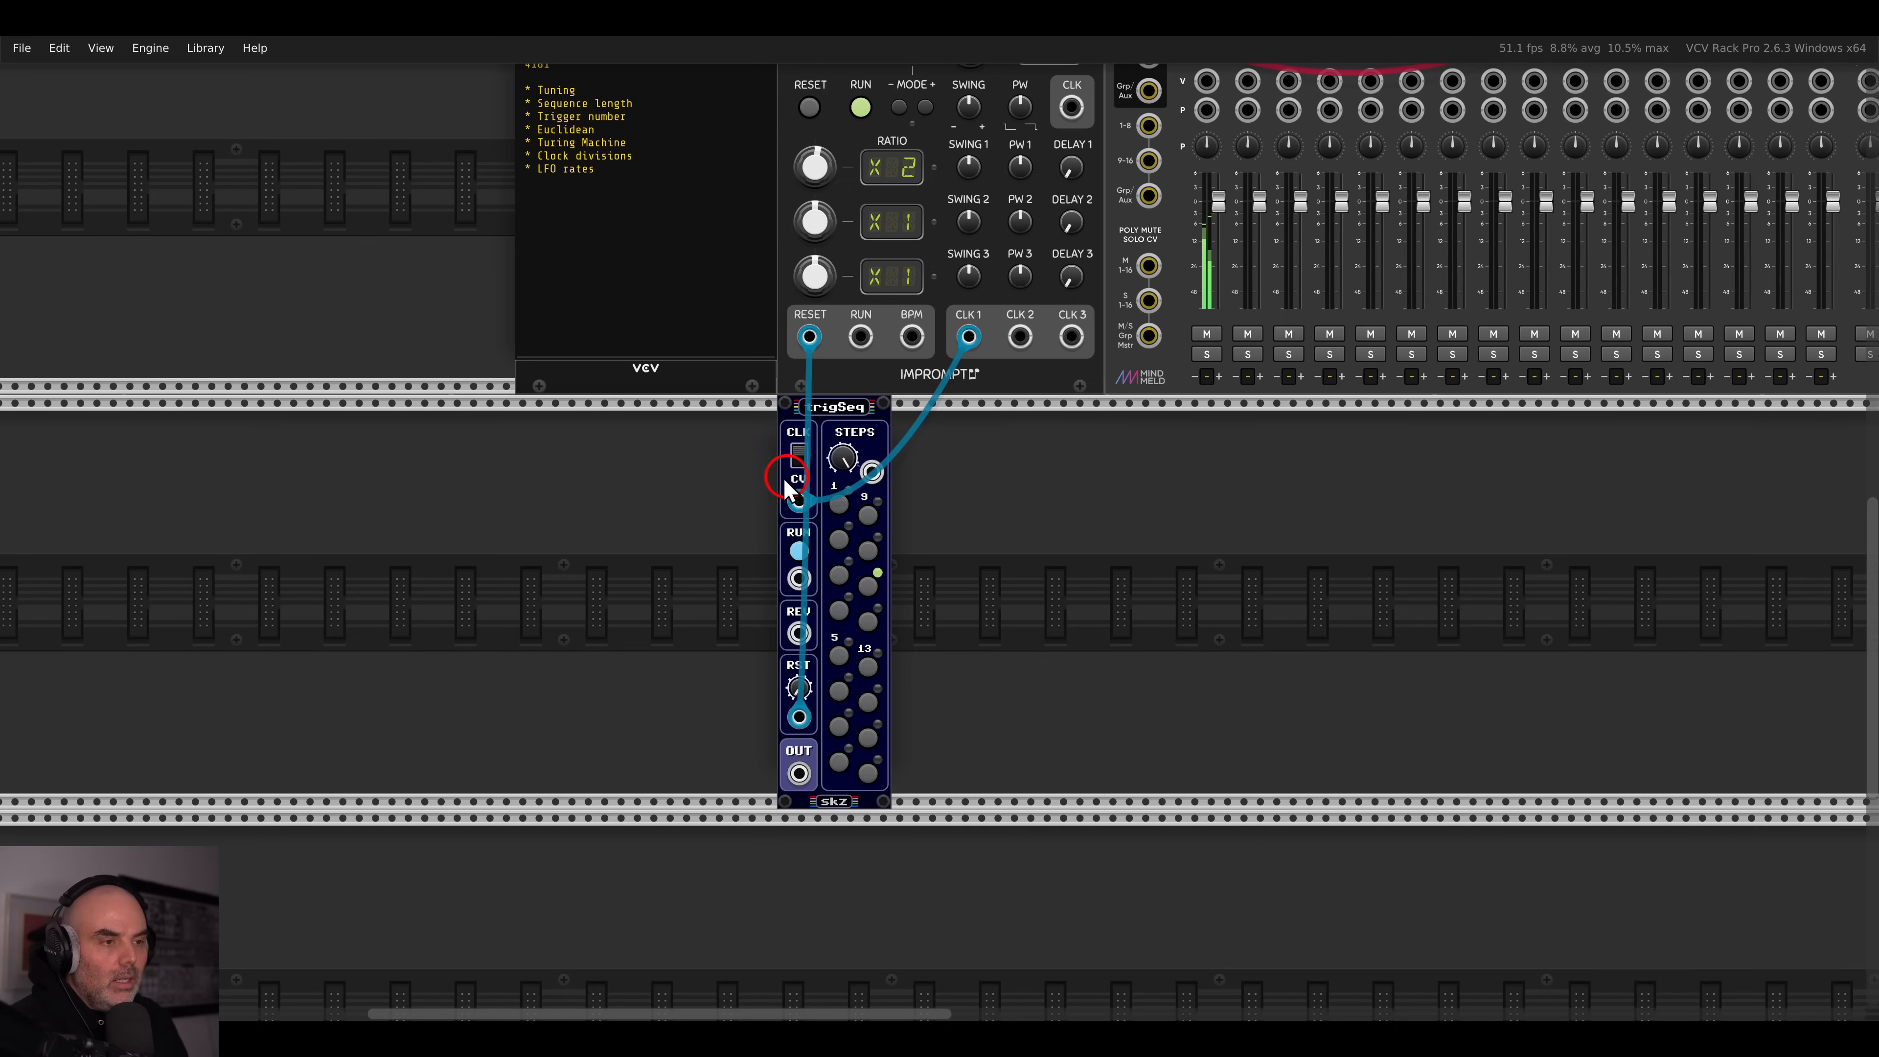
pyautogui.moveTo(692, 428); pyautogui.dragTo(723, 527)
pyautogui.moveTo(771, 626); pyautogui.dragTo(847, 464)
pyautogui.scroll(2, 846, 514)
pyautogui.moveTo(861, 364); pyautogui.dragTo(859, 416)
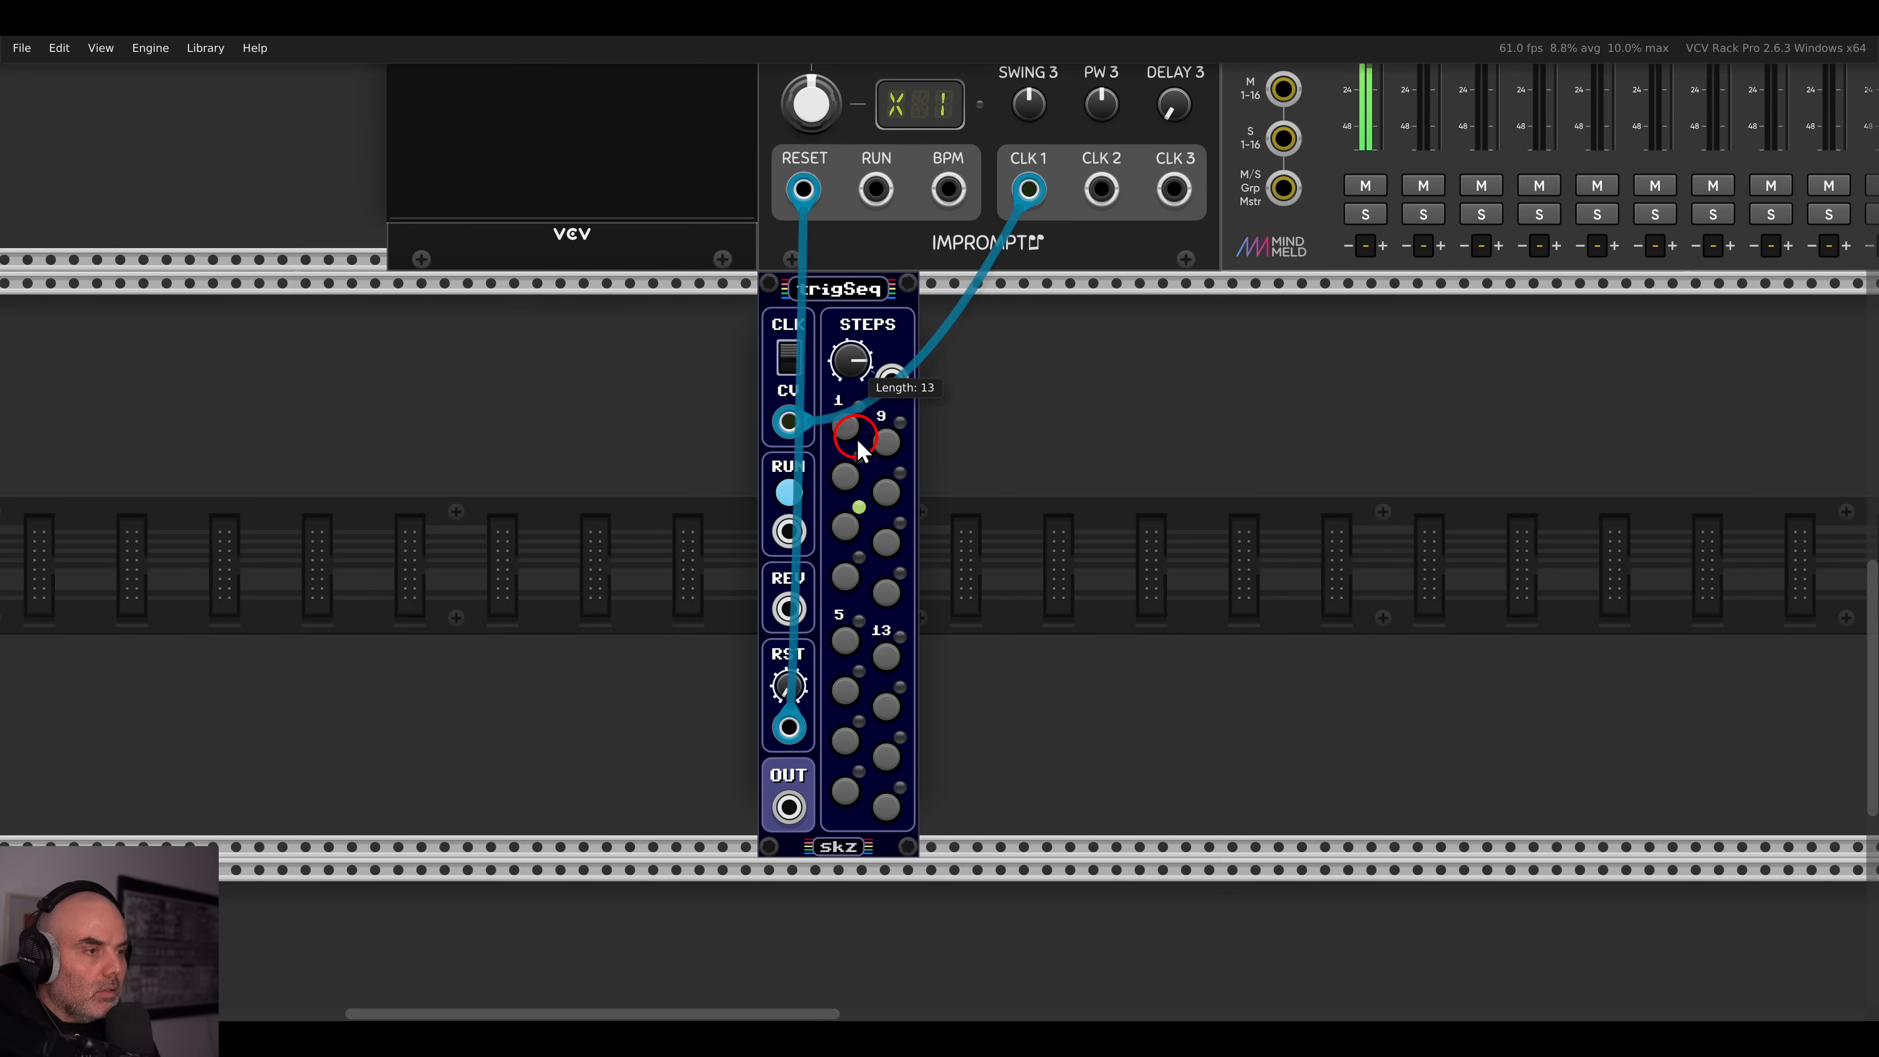
# - Add a Befaco Kickall module next to trigSeq
pyautogui.moveTo(1053, 496); pyautogui.dragTo(934, 497)
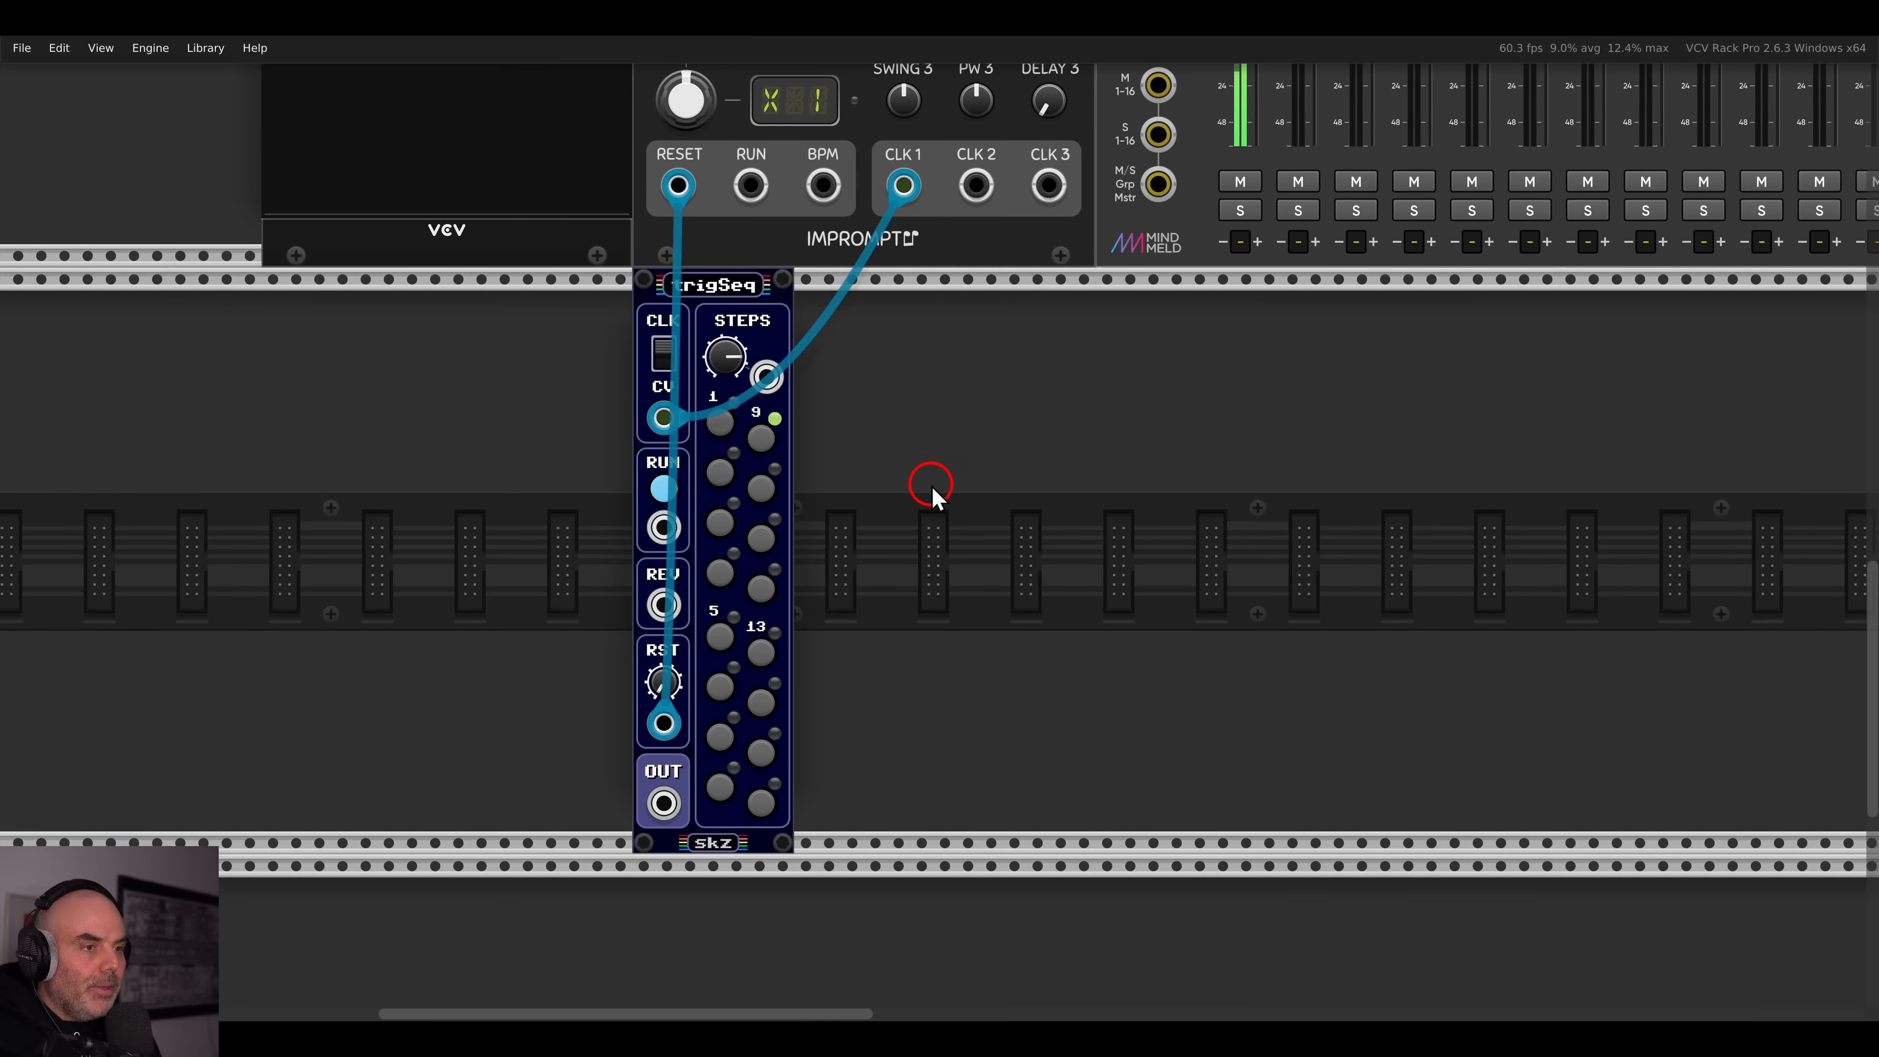
pyautogui.rightClick(934, 494)
pyautogui.press('BackSpace')
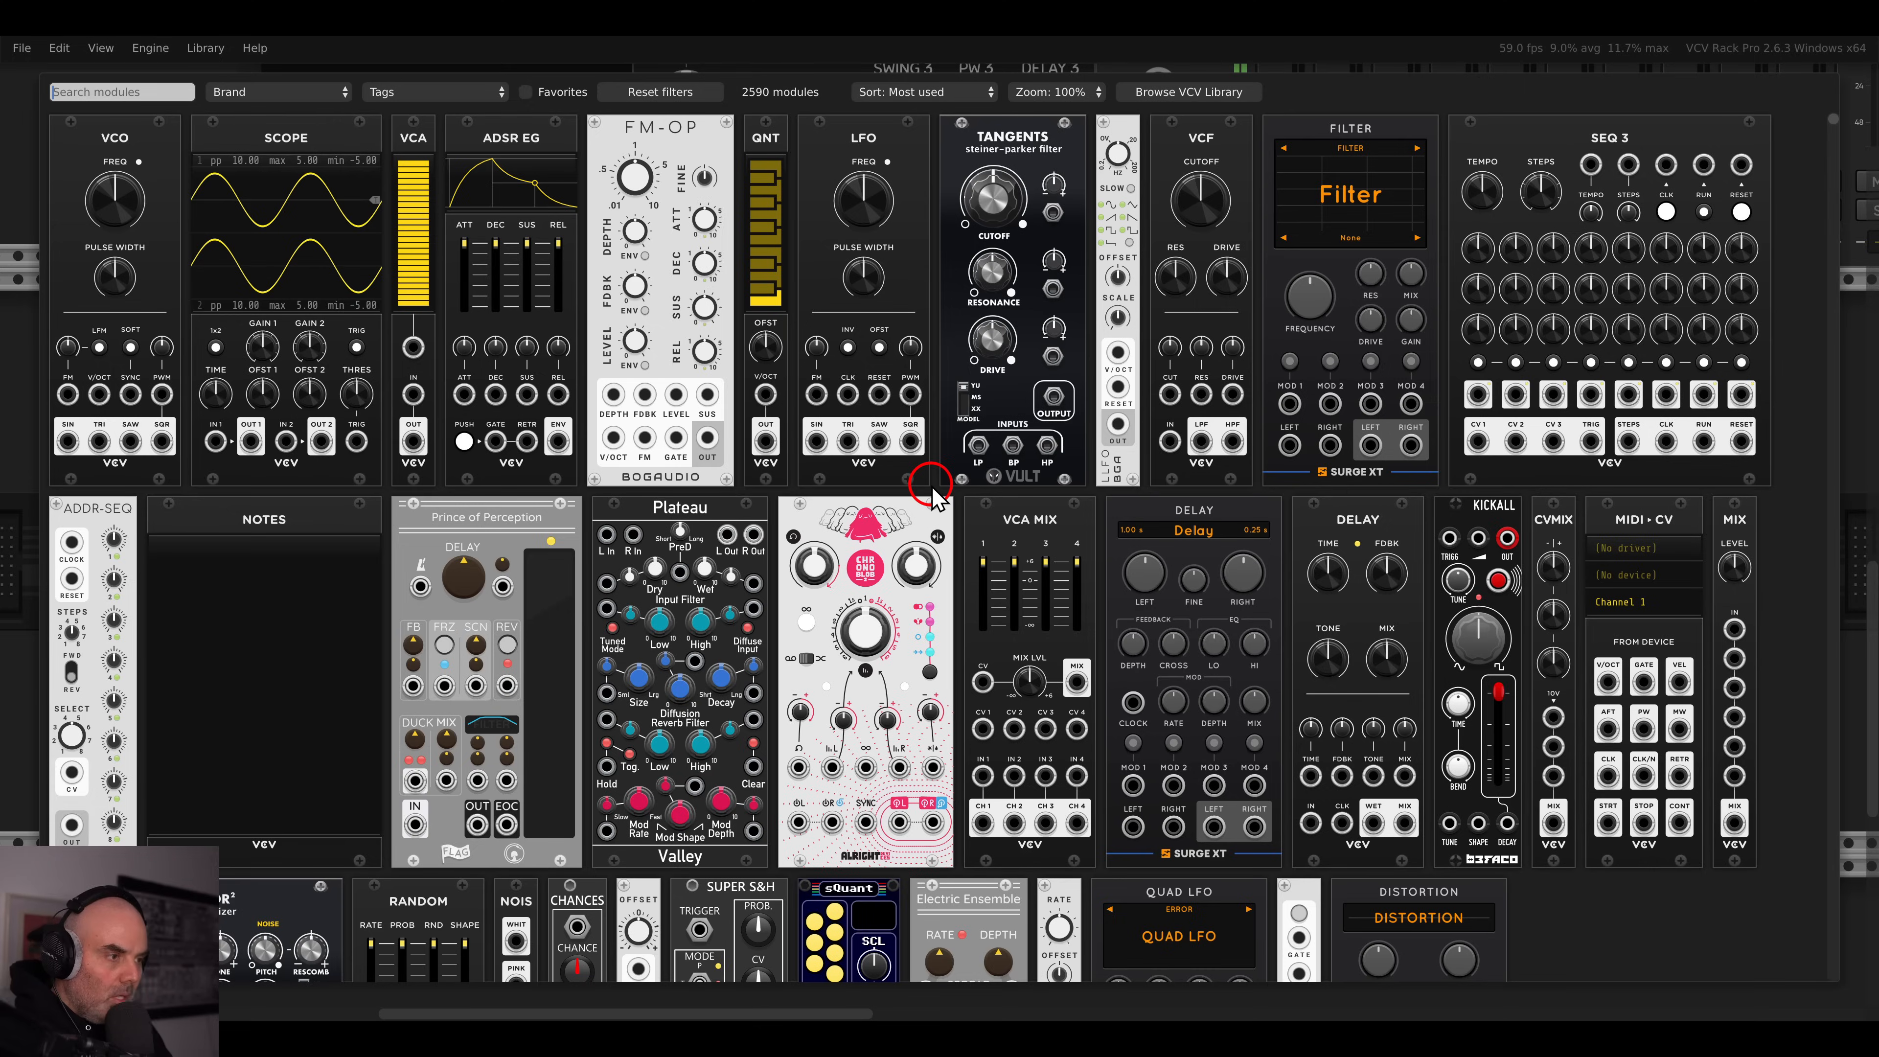
pyautogui.moveTo(1451, 511); pyautogui.dragTo(858, 501)
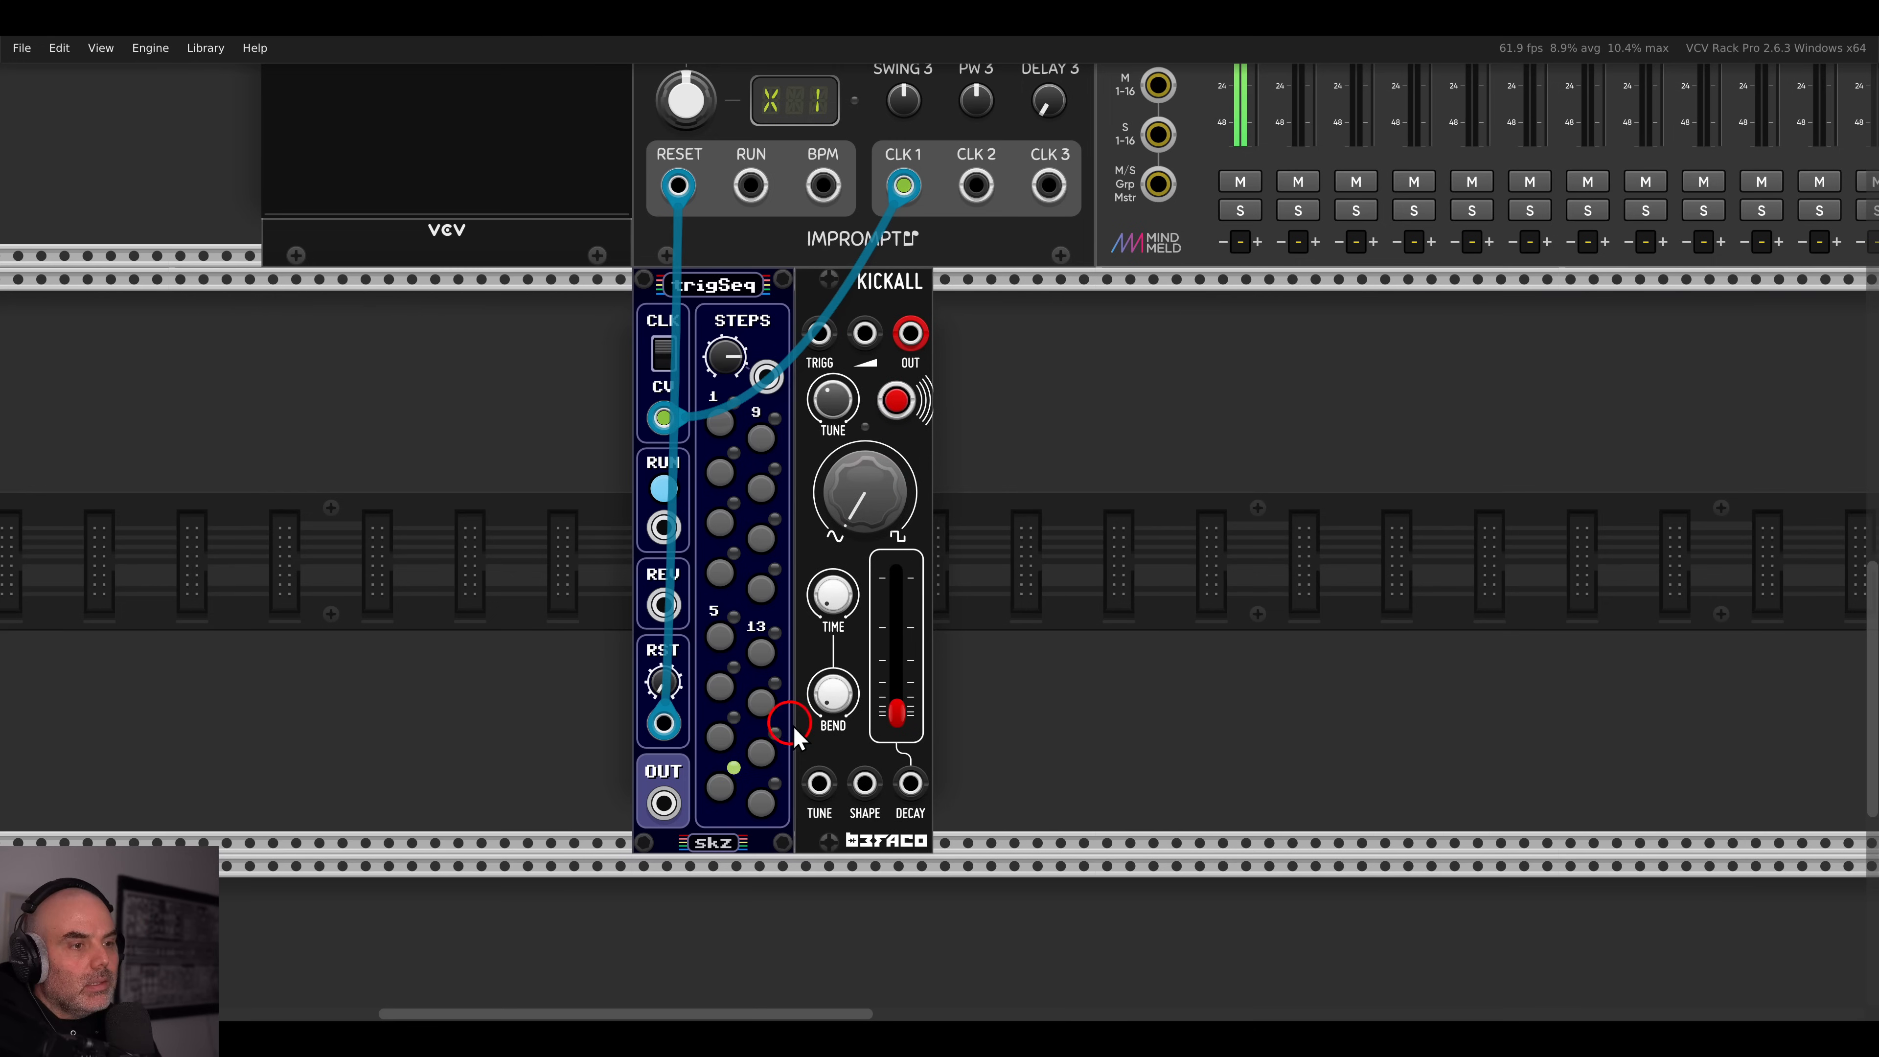
# - Patch trigSeq's output into Kickall's trigger input and Kickall's output into MixMaster channel 2
pyautogui.moveTo(663, 789); pyautogui.dragTo(919, 178)
pyautogui.scroll(6, 919, 340)
pyautogui.hscroll(5, 919, 340)
pyautogui.scroll(-8, 925, 151)
pyautogui.hscroll(-5, 925, 150)
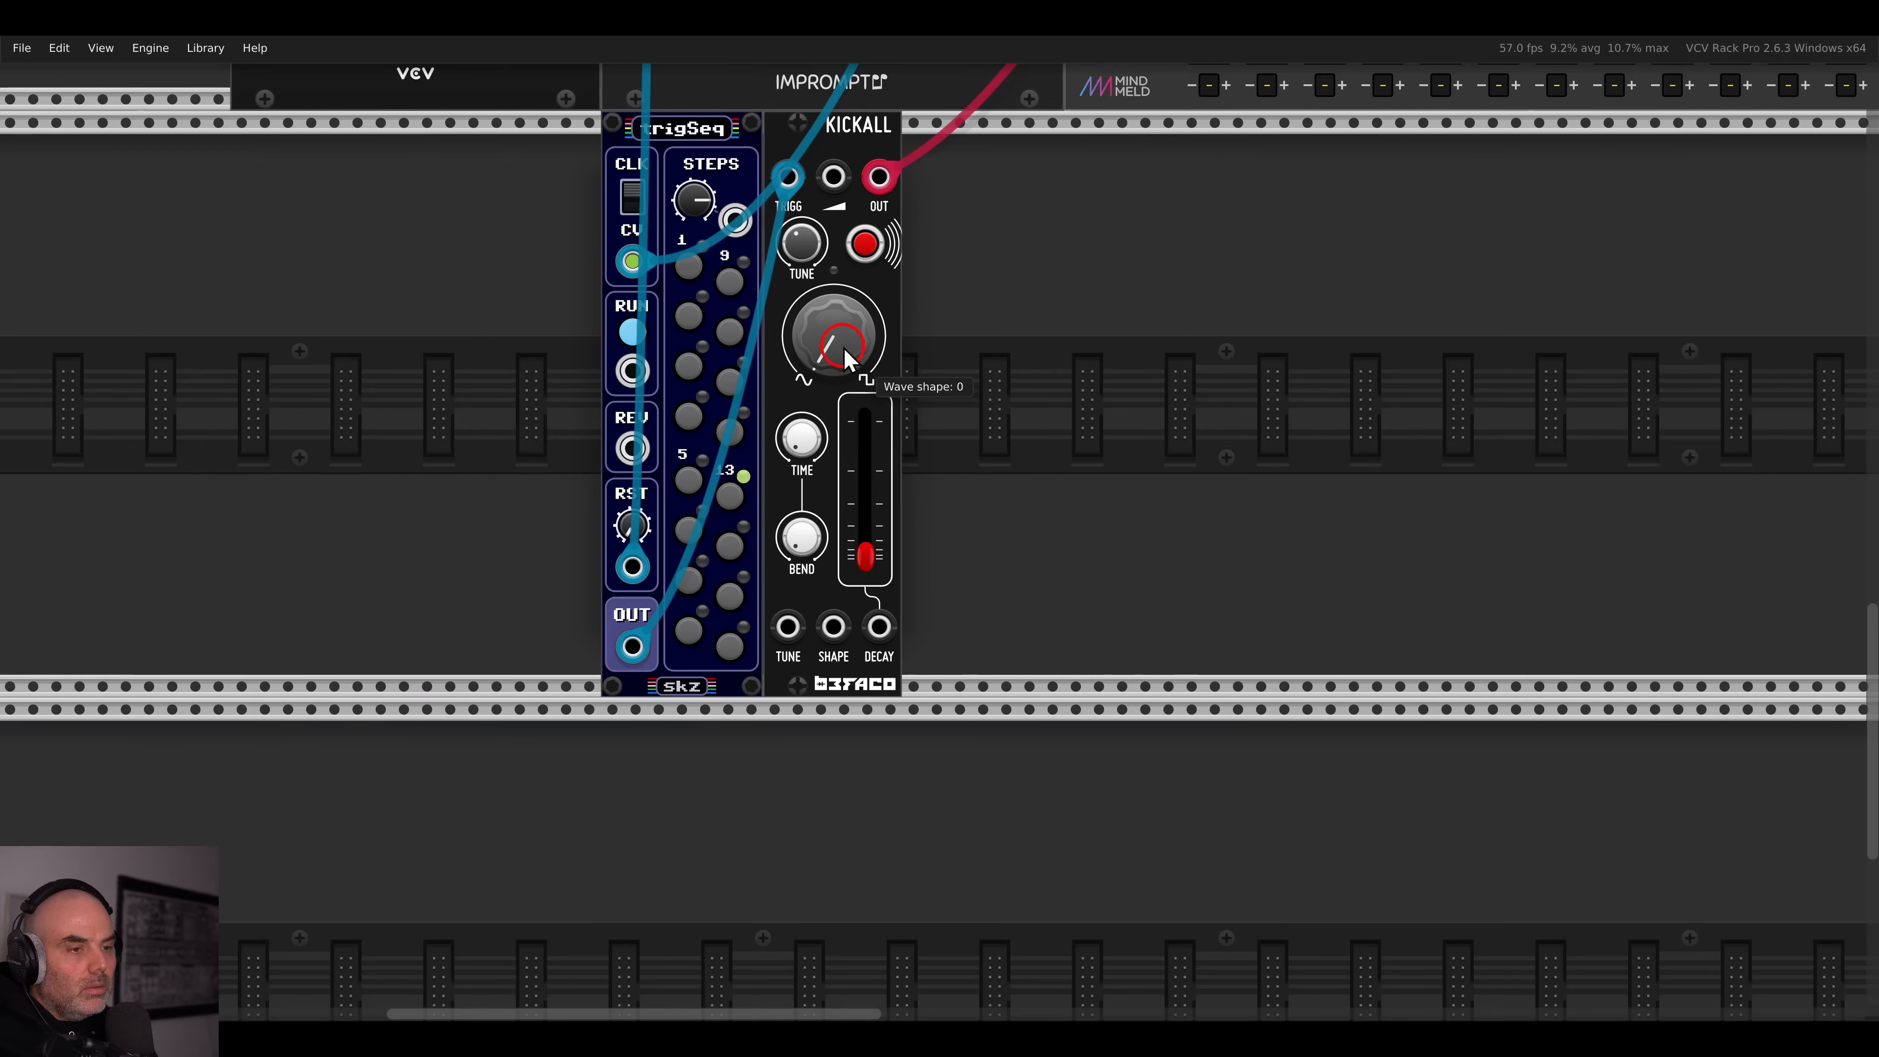
# - Raise Kickall's decay slider and its wave shape
pyautogui.moveTo(864, 554); pyautogui.dragTo(874, 478)
pyautogui.moveTo(834, 337); pyautogui.dragTo(834, 392)
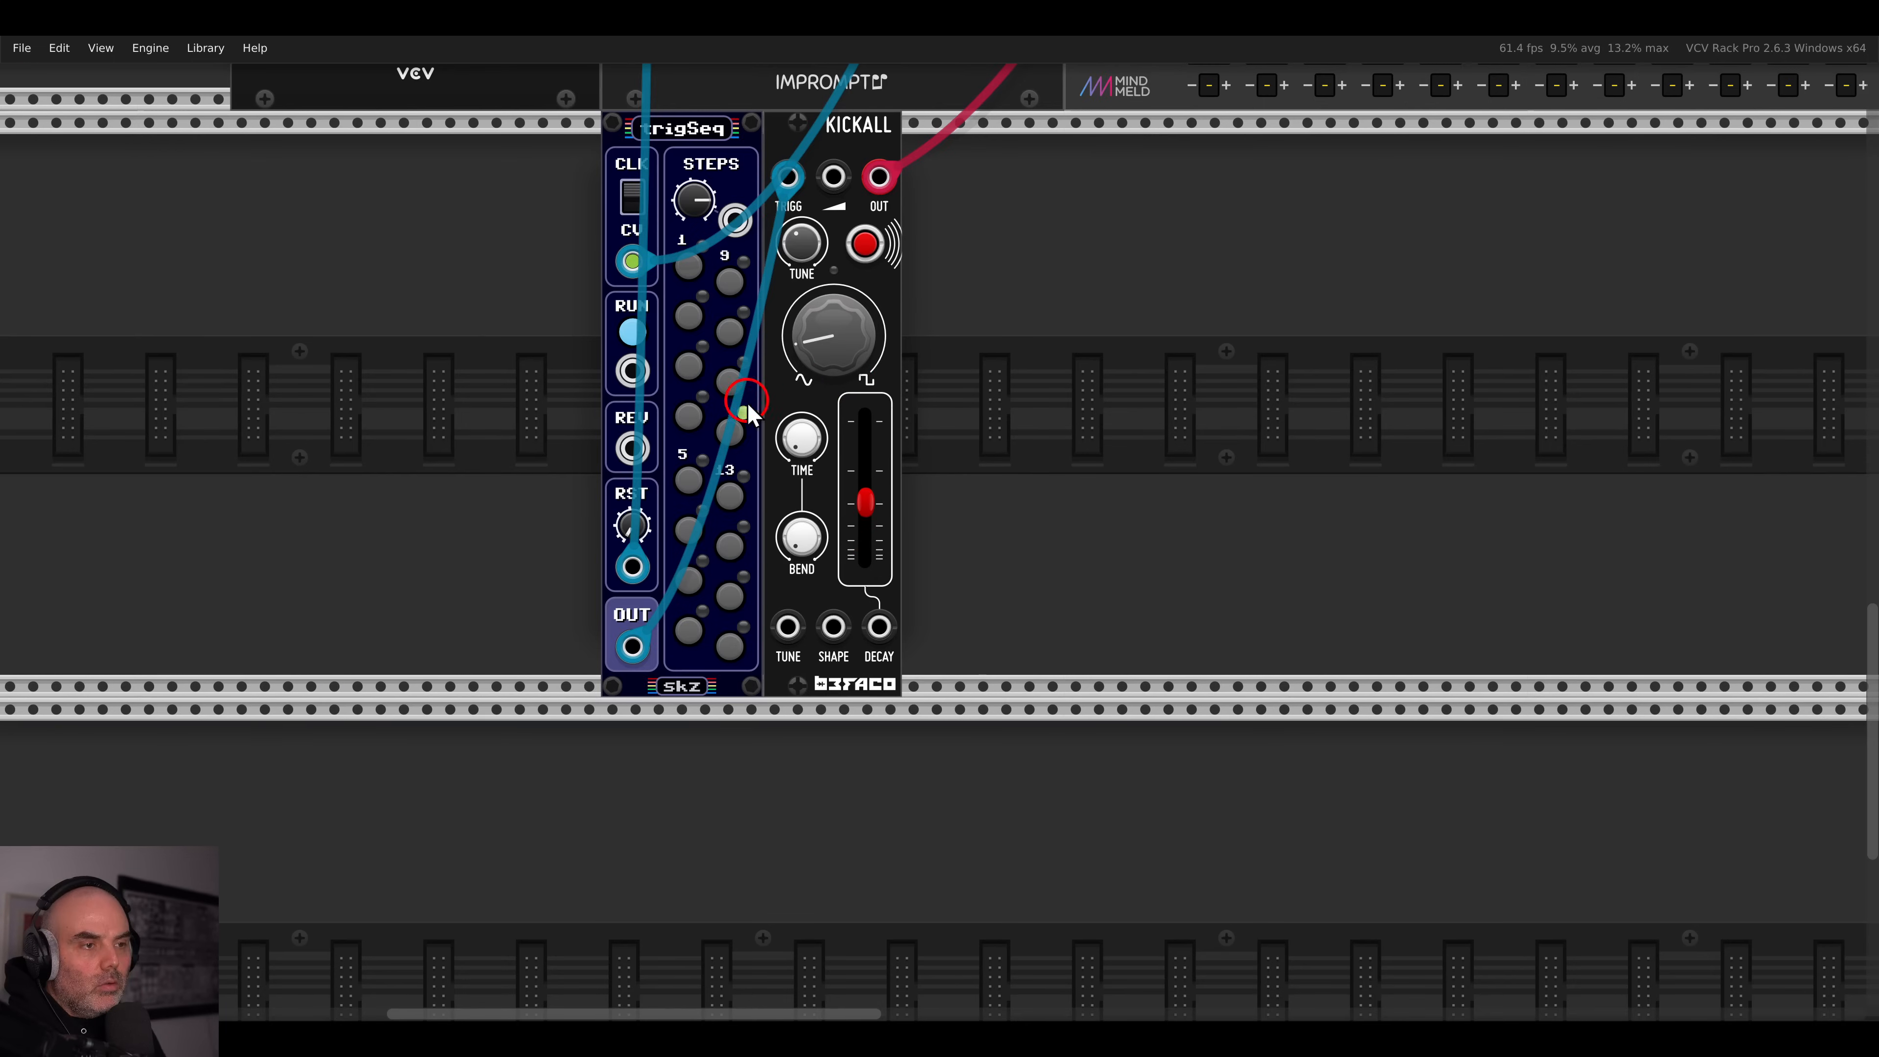
# - Switch on the Fibonacci-numbered trigSeq steps 1, 2, 5, 8 and 13, leaving step 3 off
pyautogui.moveTo(558, 218); pyautogui.dragTo(604, 347)
pyautogui.click(741, 422)
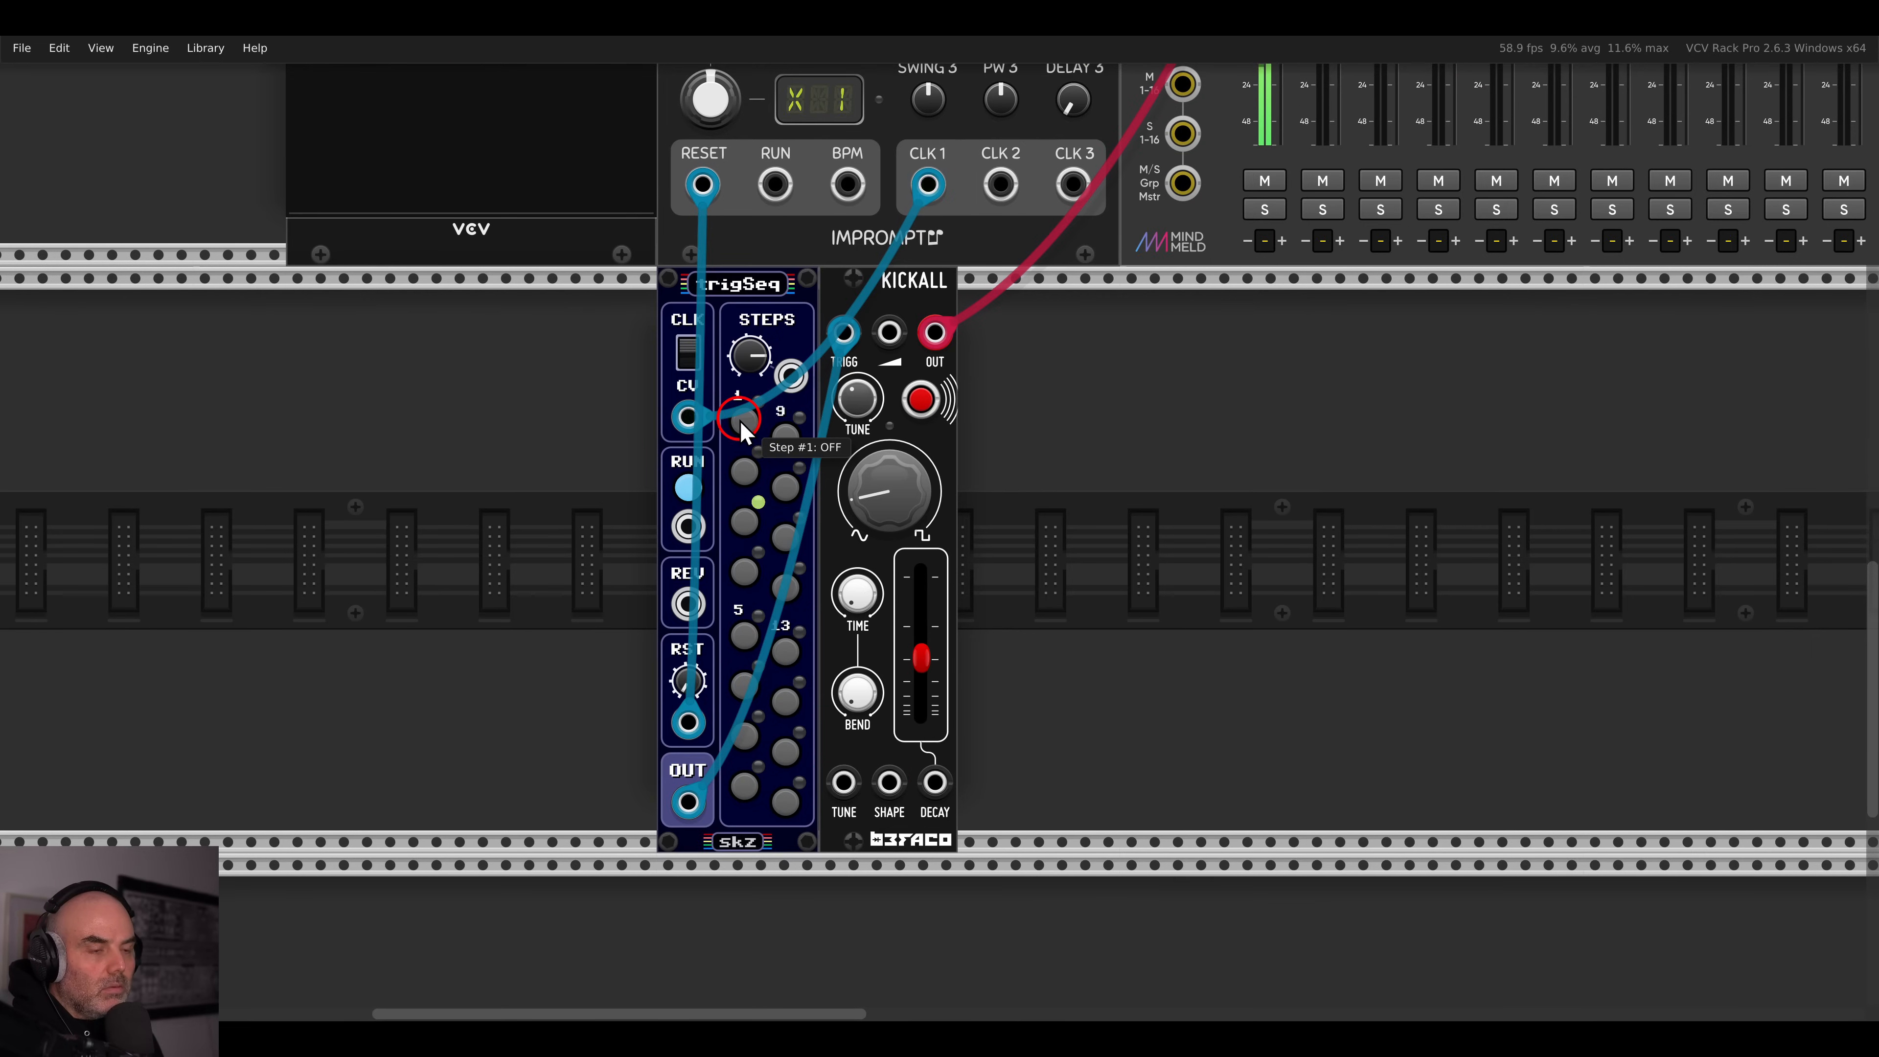
pyautogui.click(744, 522)
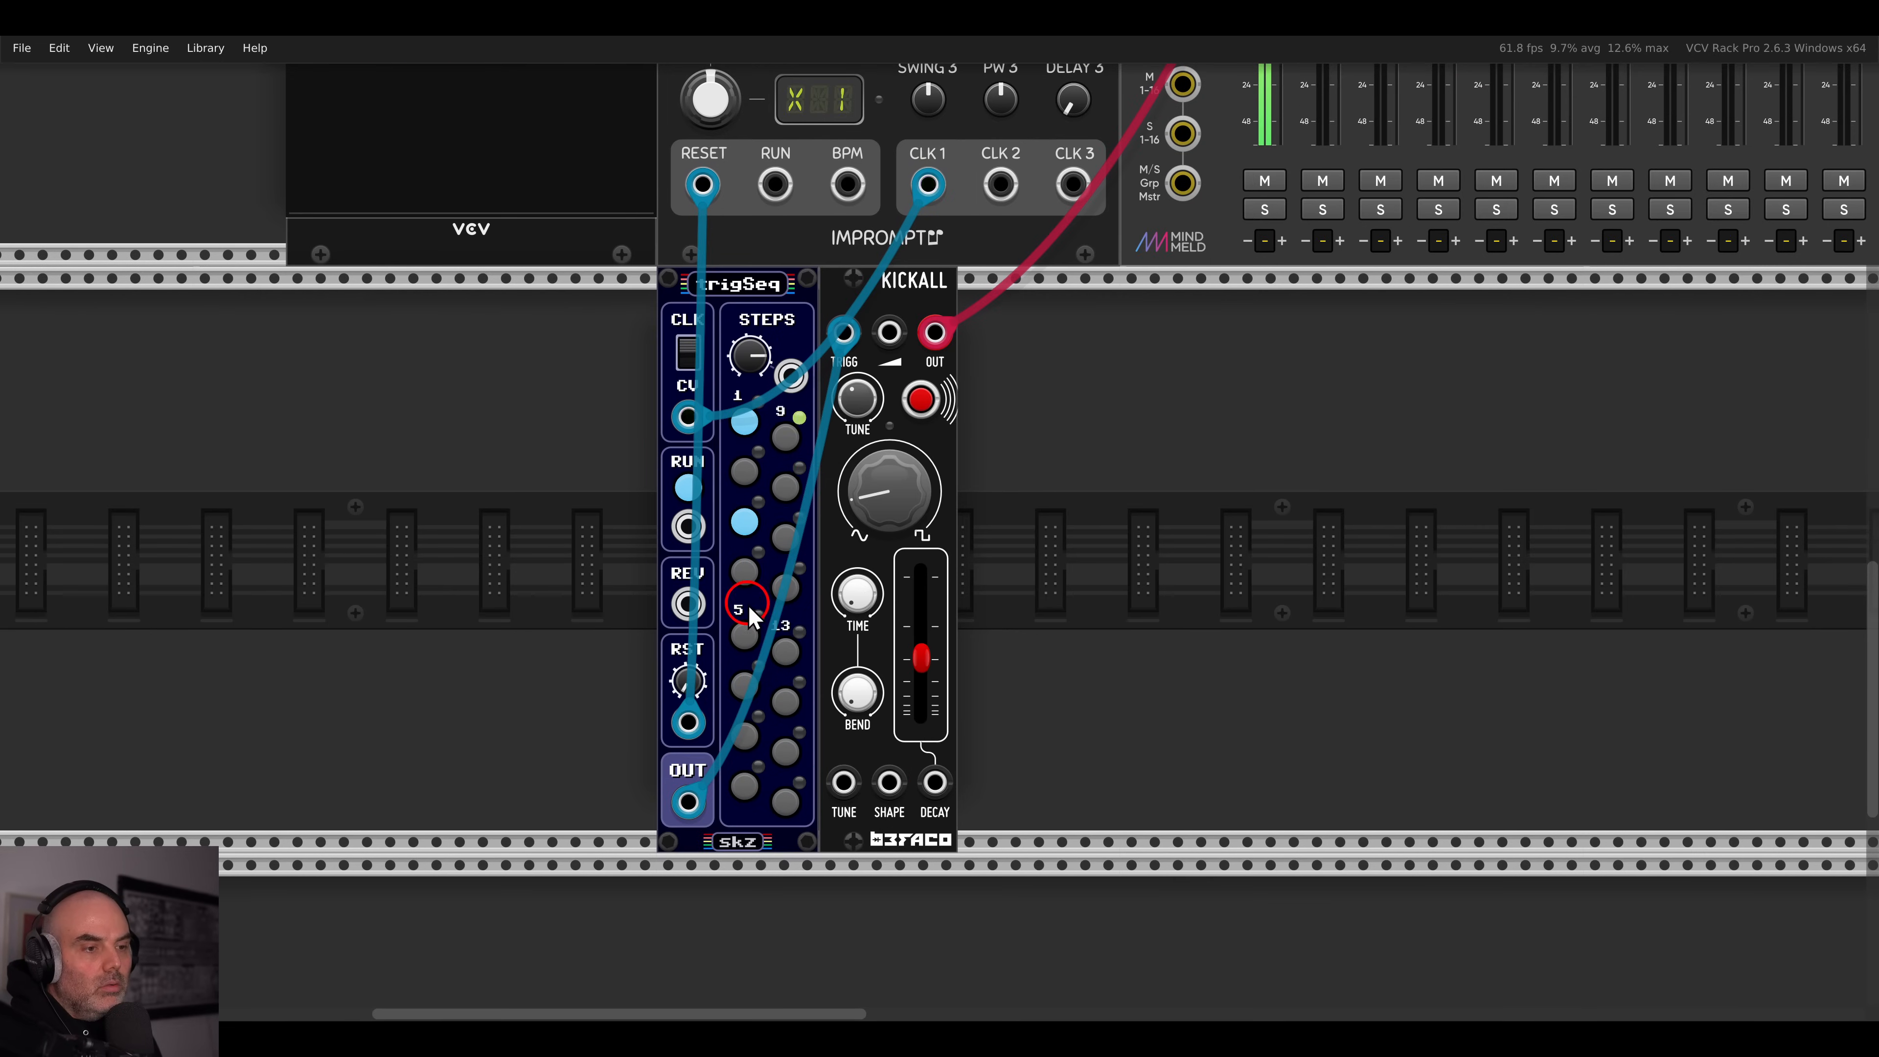
pyautogui.click(747, 529)
pyautogui.click(743, 423)
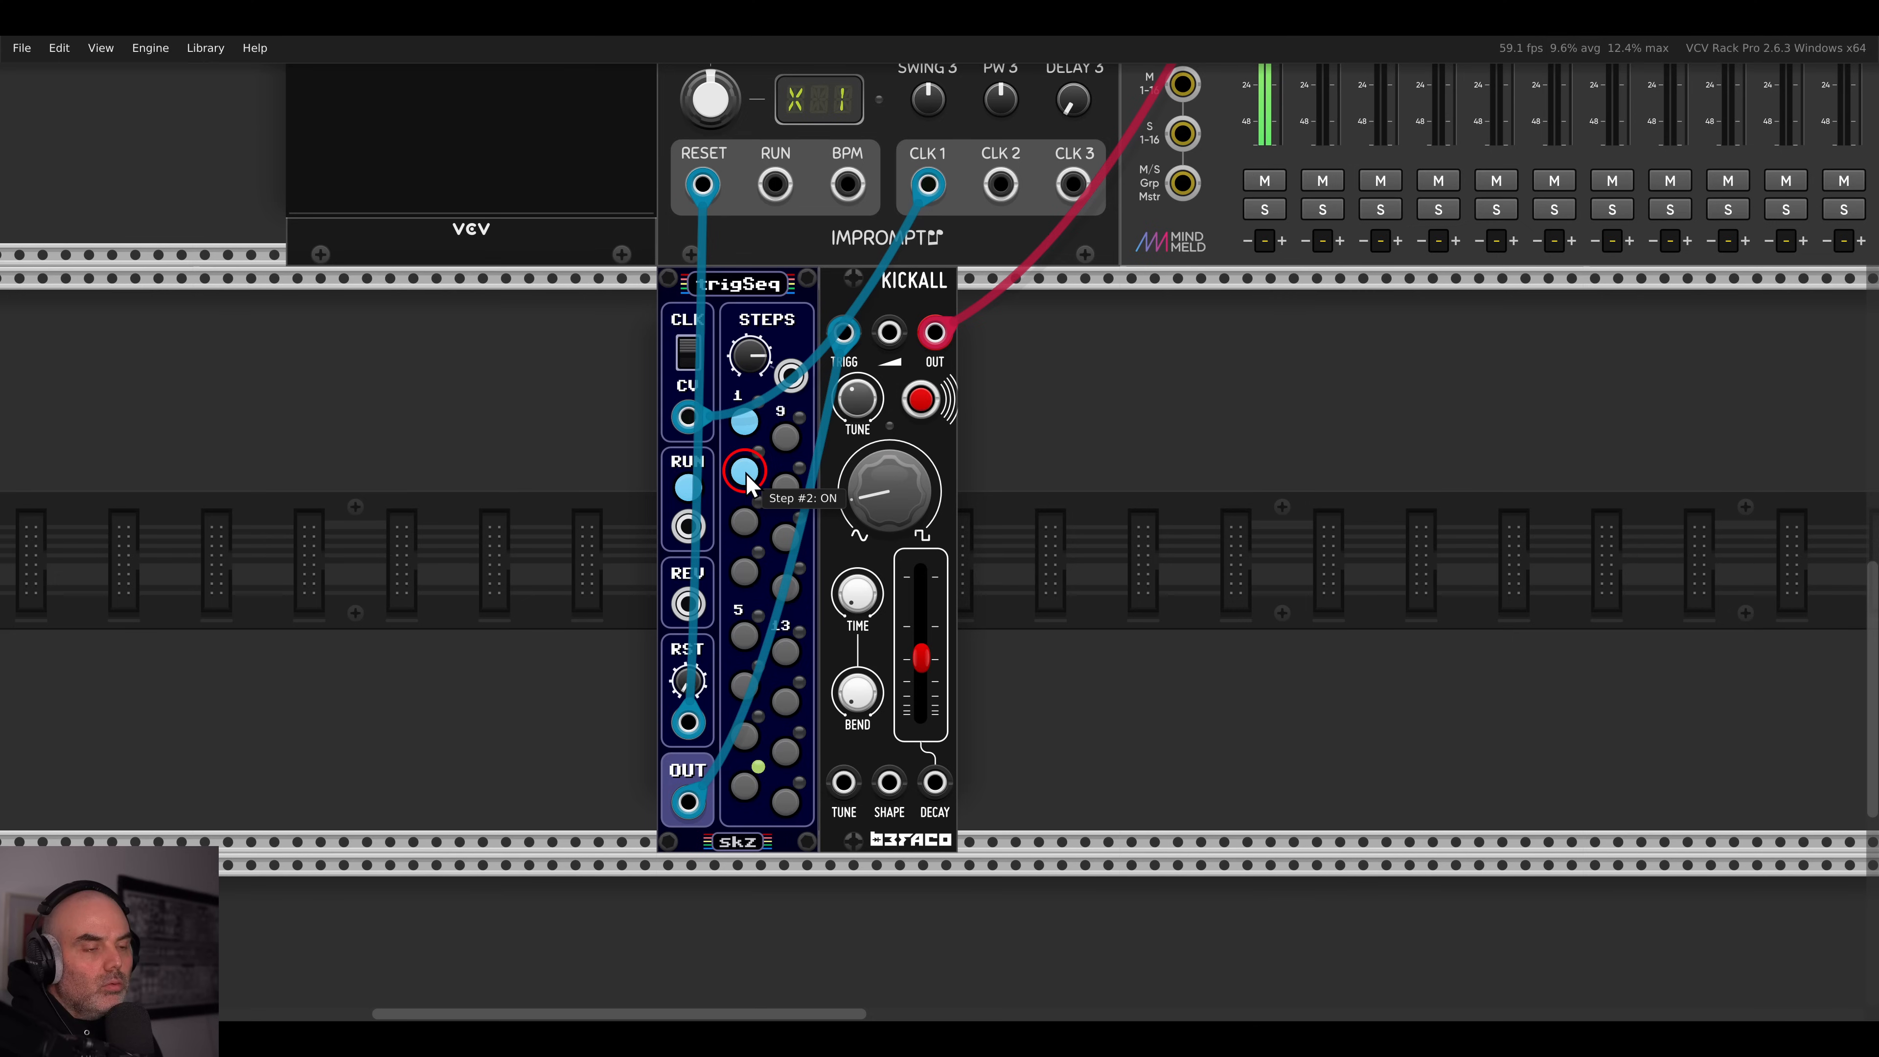
pyautogui.click(744, 634)
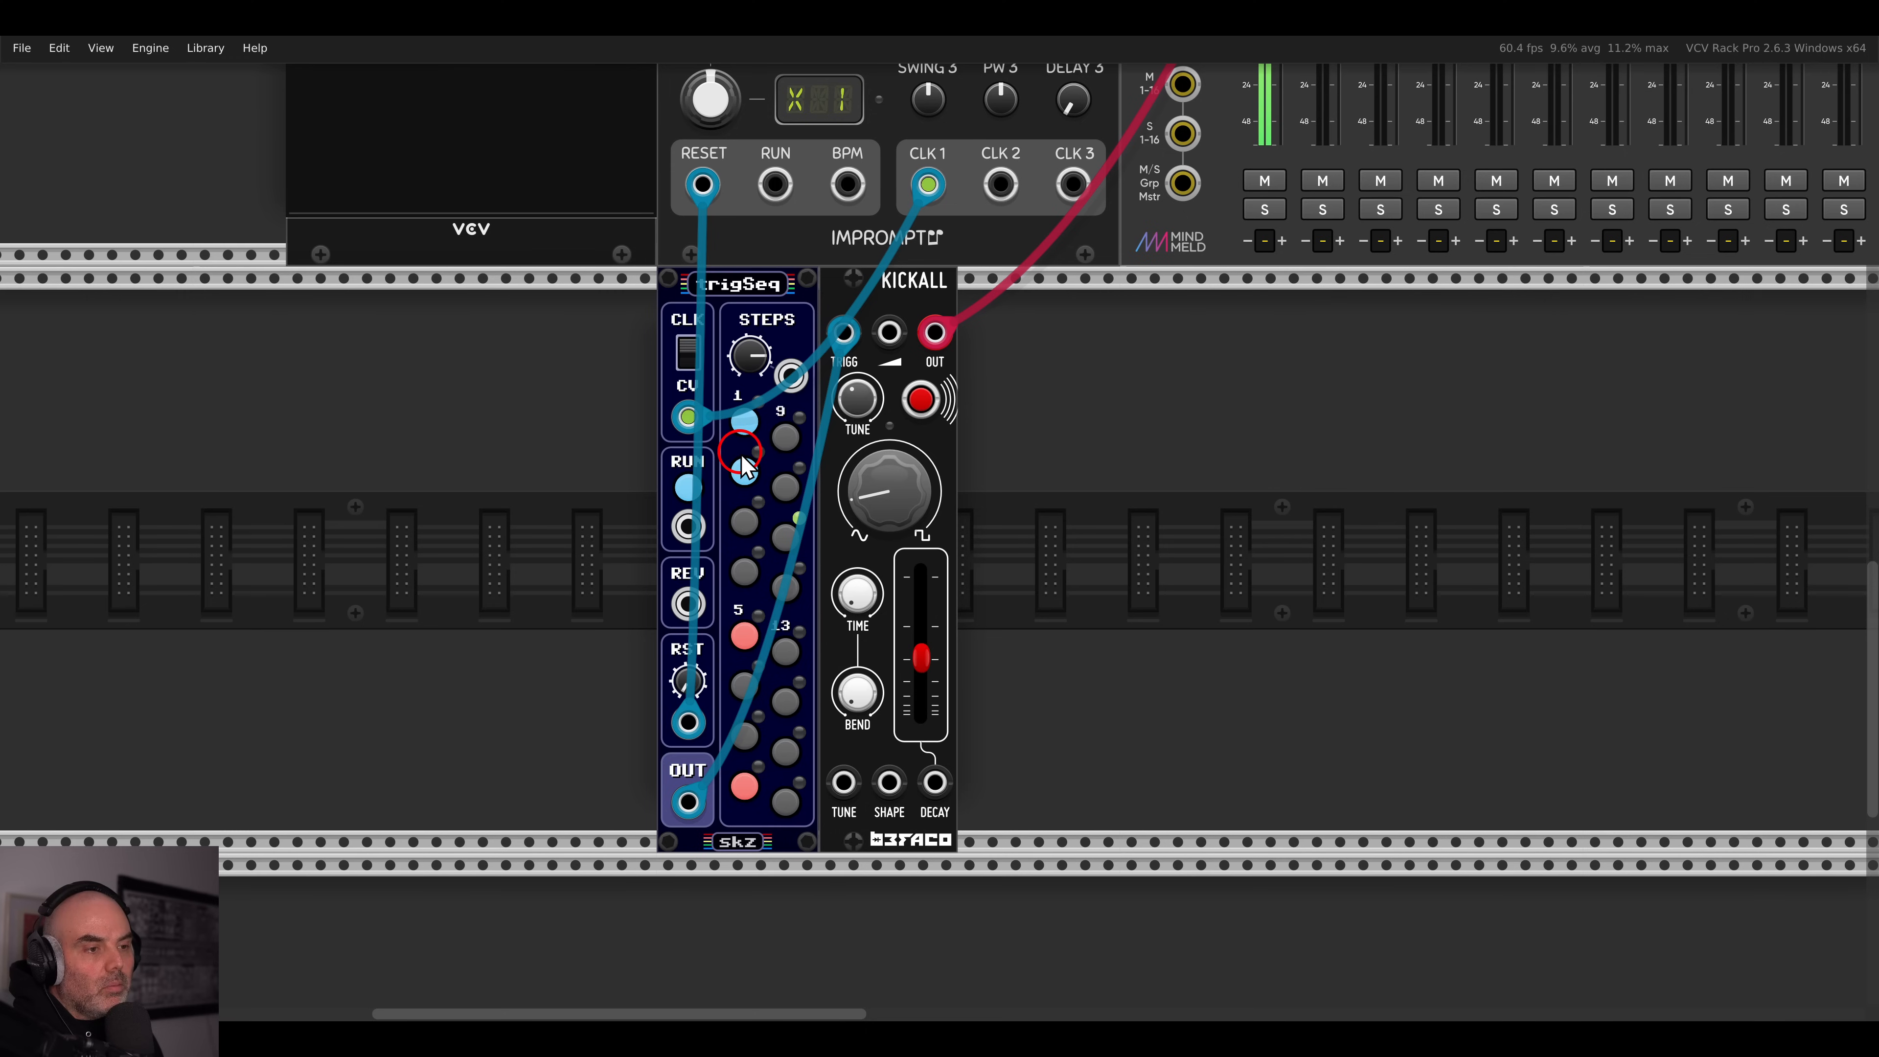
pyautogui.click(785, 656)
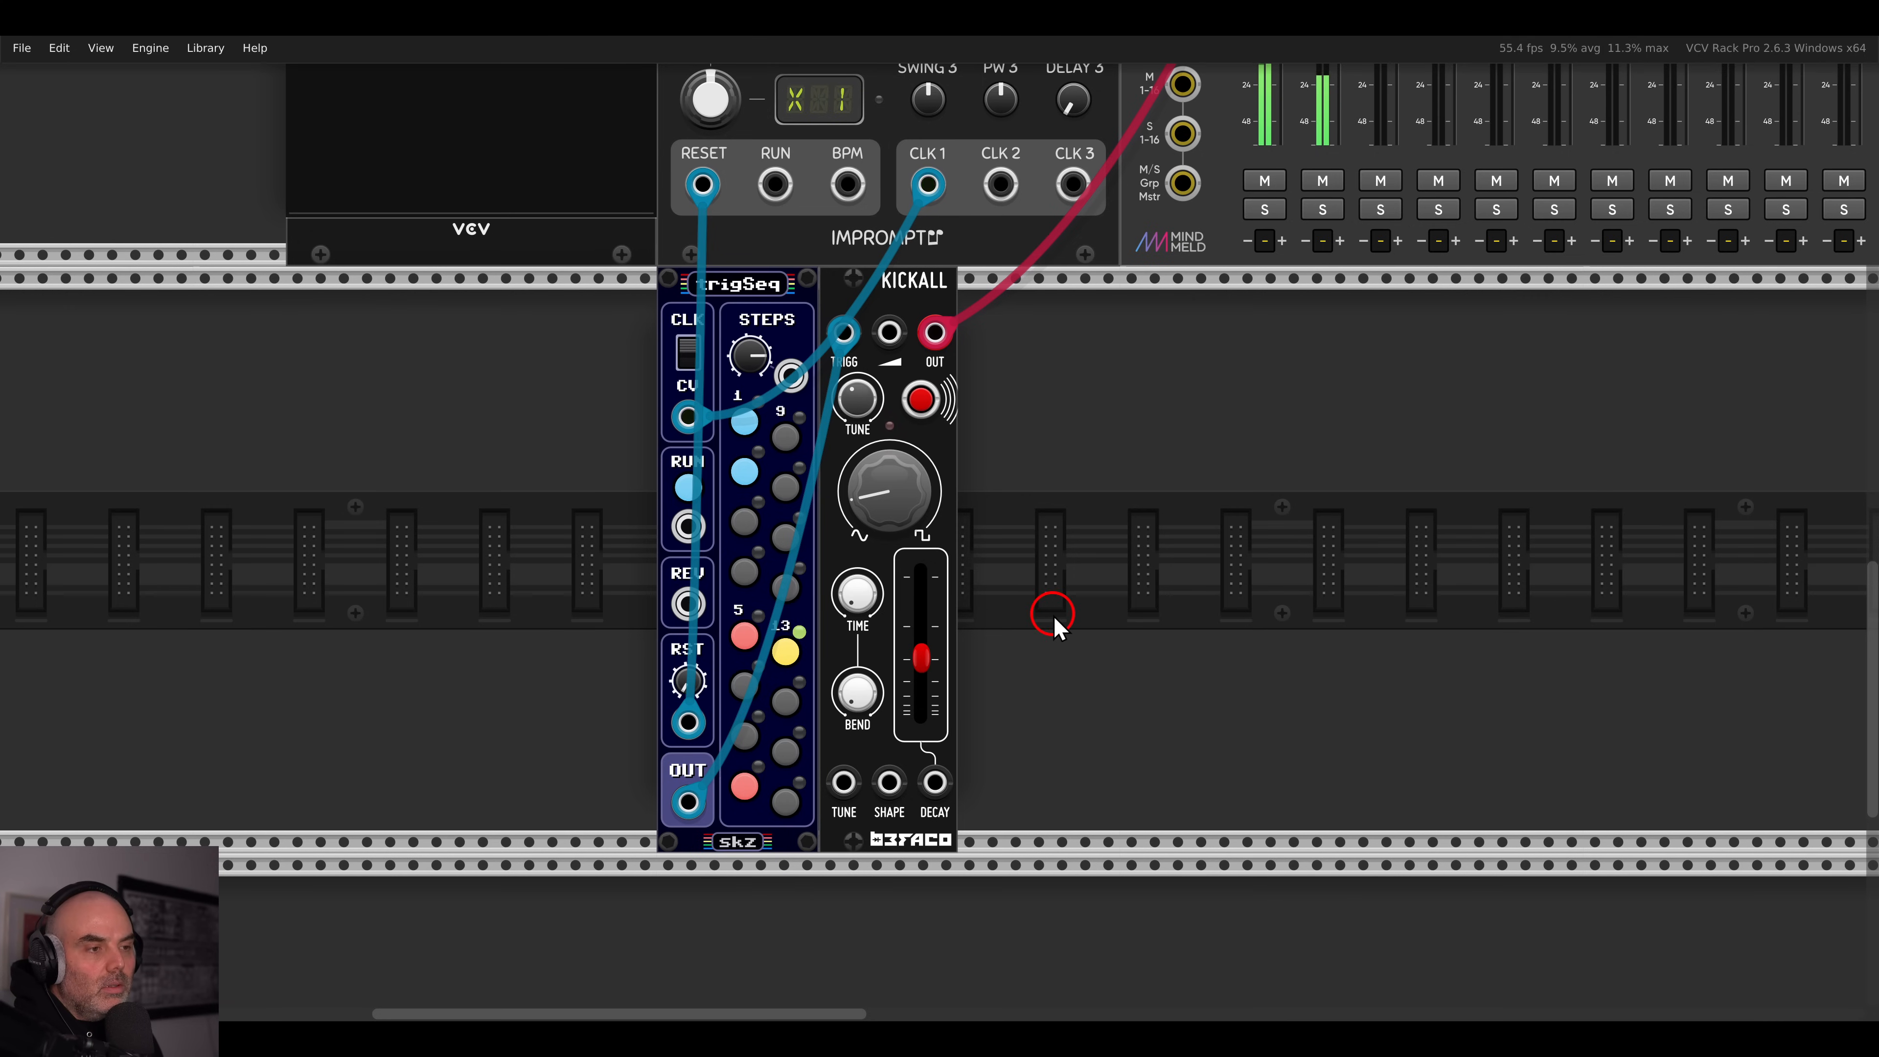
# - Add Flag's Electric Ensemble and the Surge XT Distortion in a row after Kickall
pyautogui.scroll(-5, 962, 629)
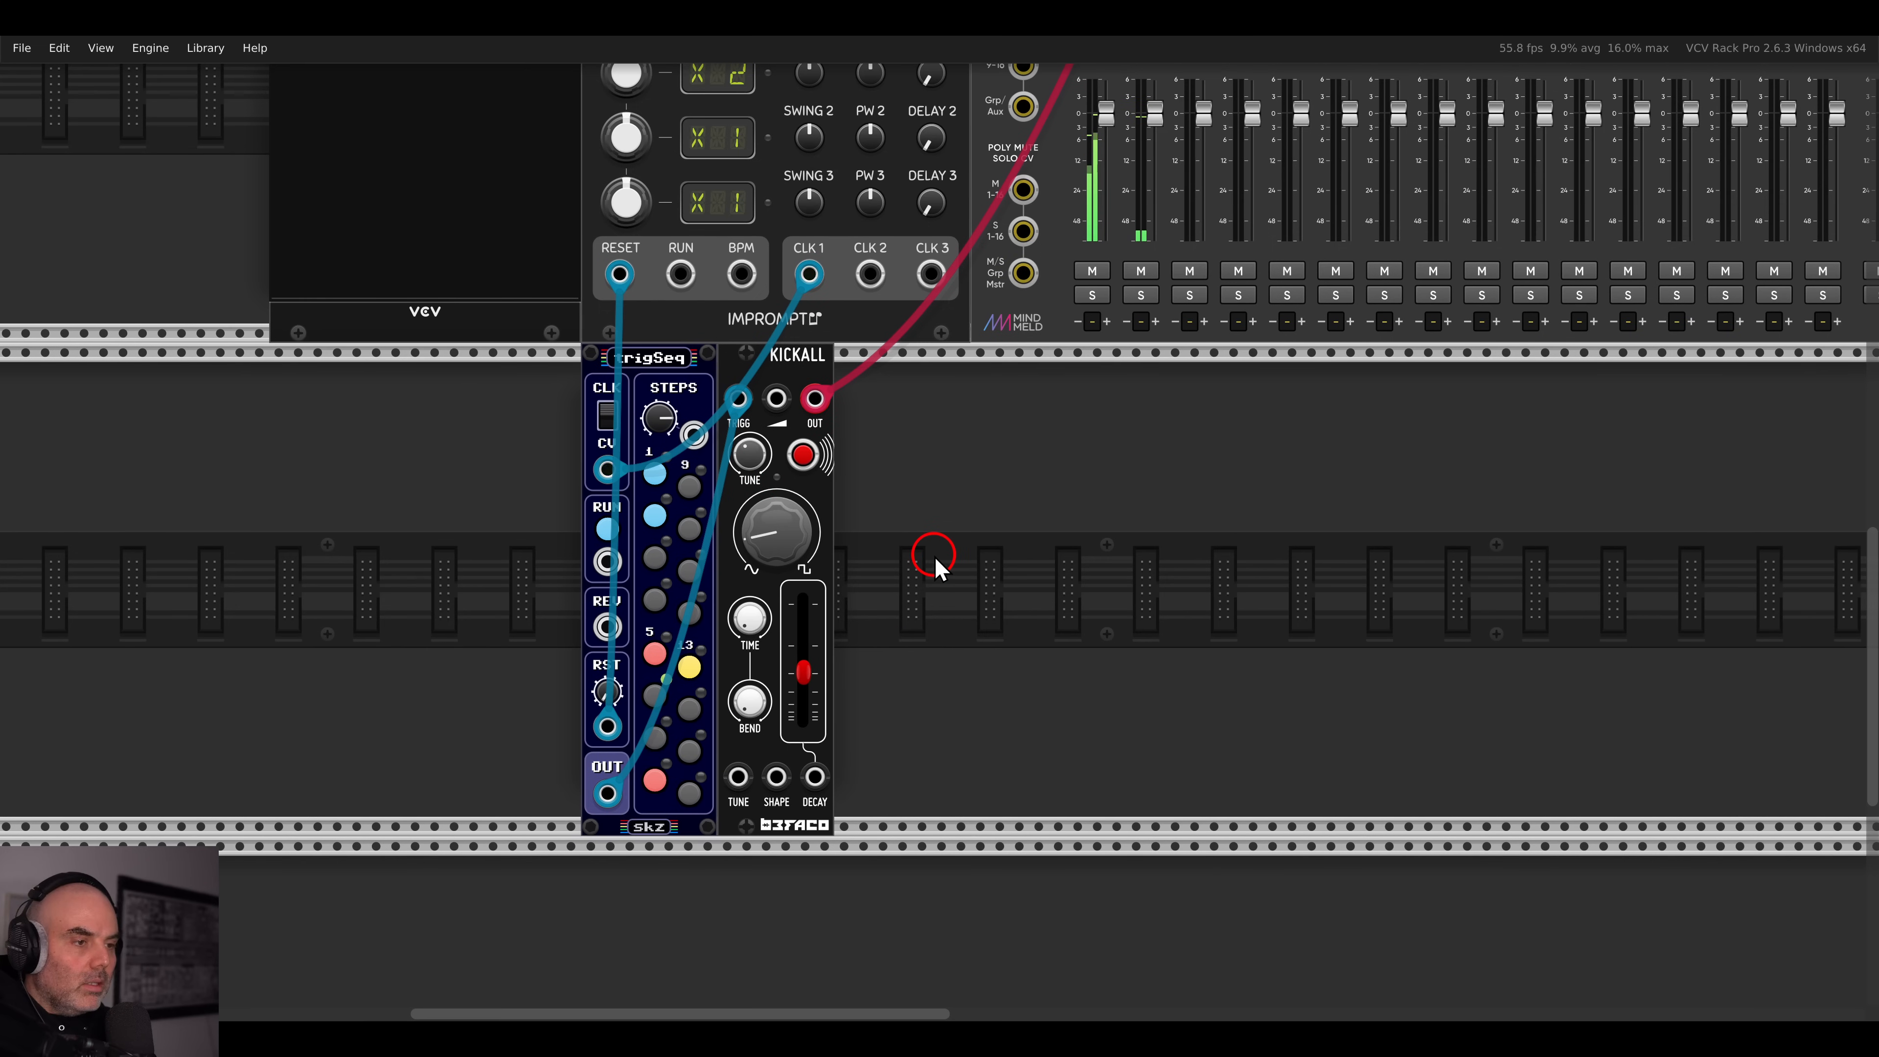
pyautogui.rightClick(932, 560)
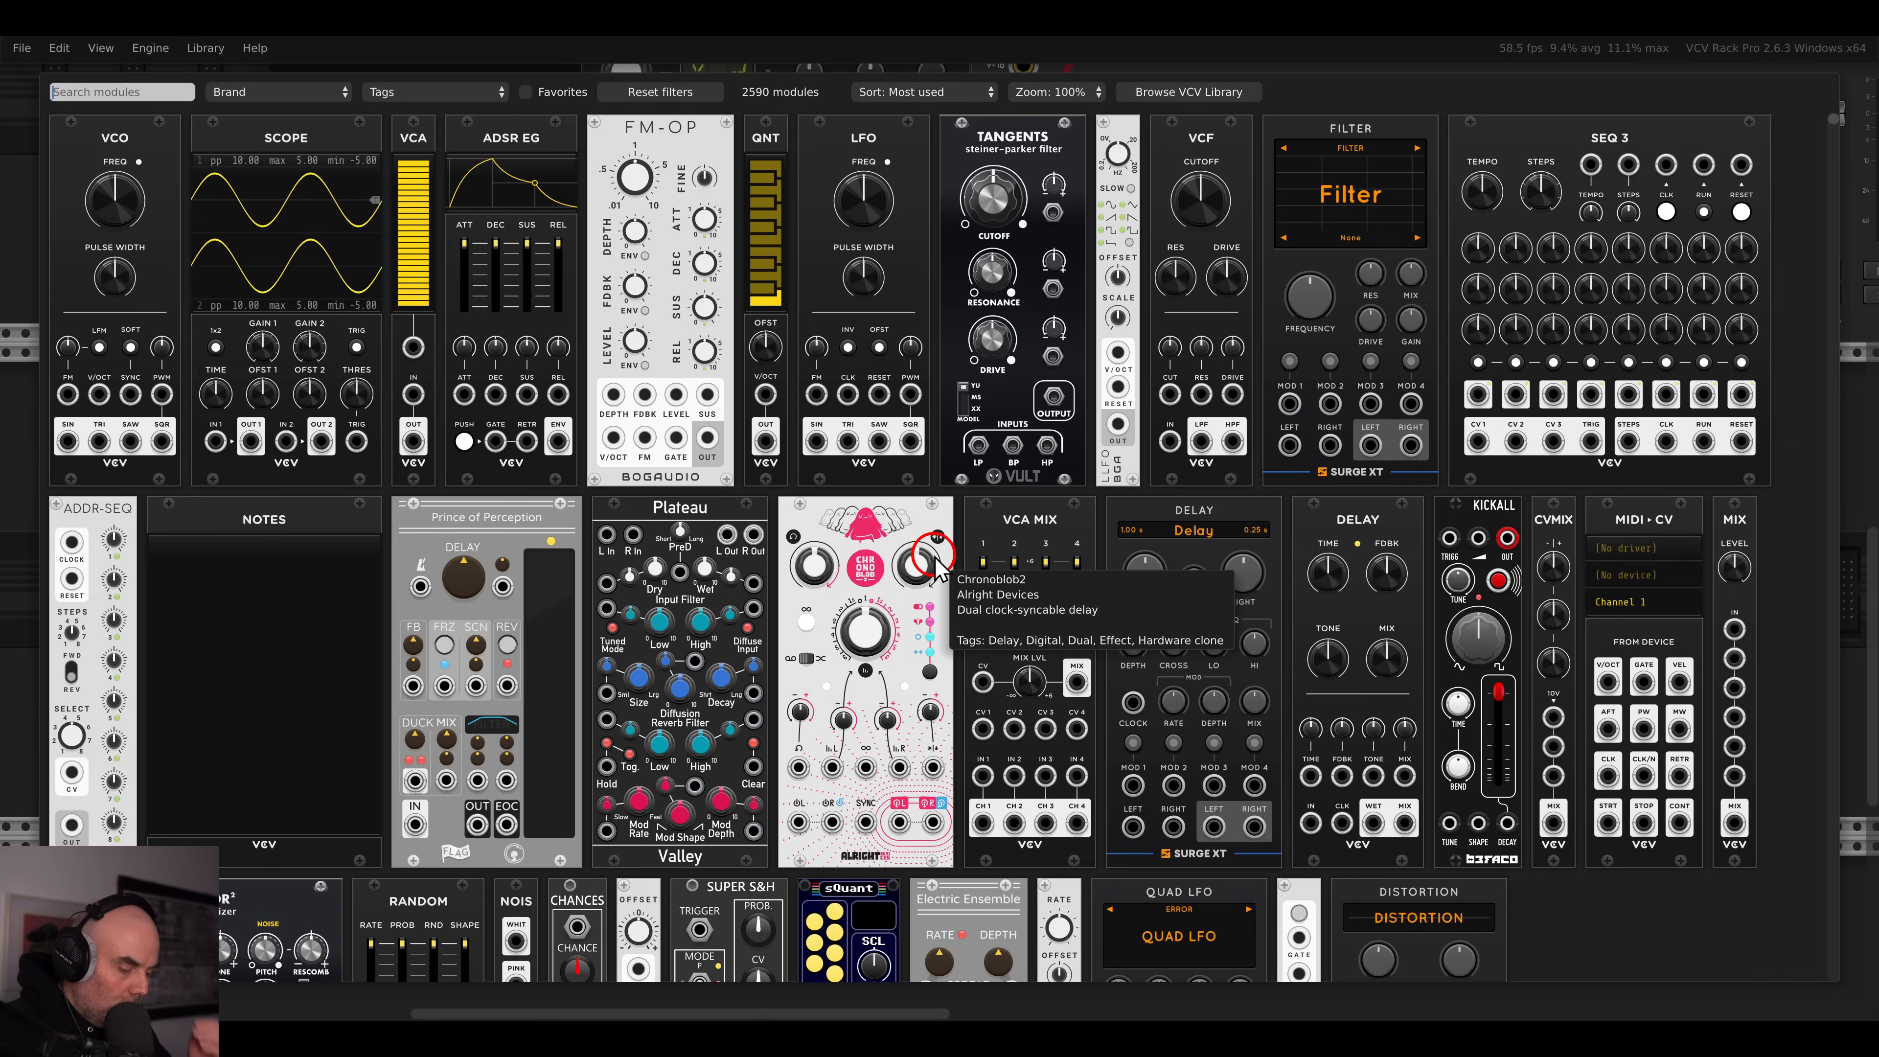
pyautogui.write('flag')
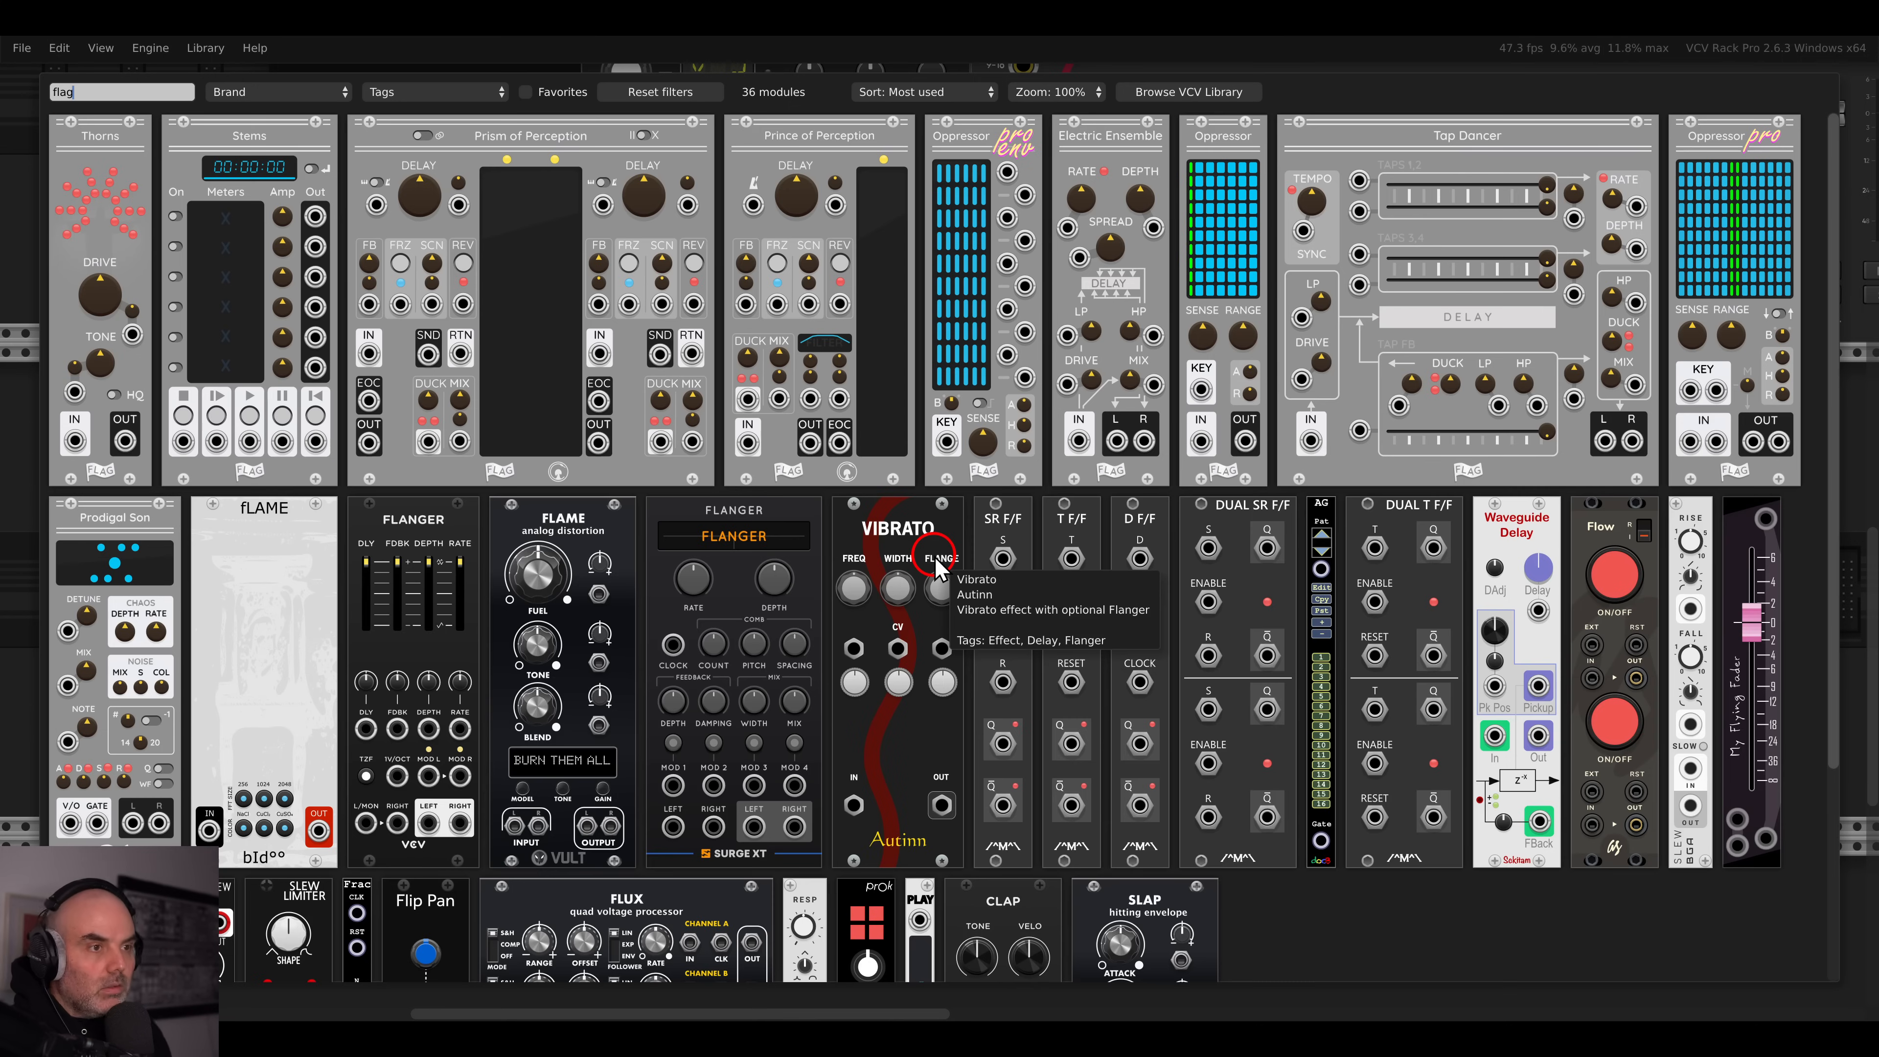
pyautogui.click(1066, 237)
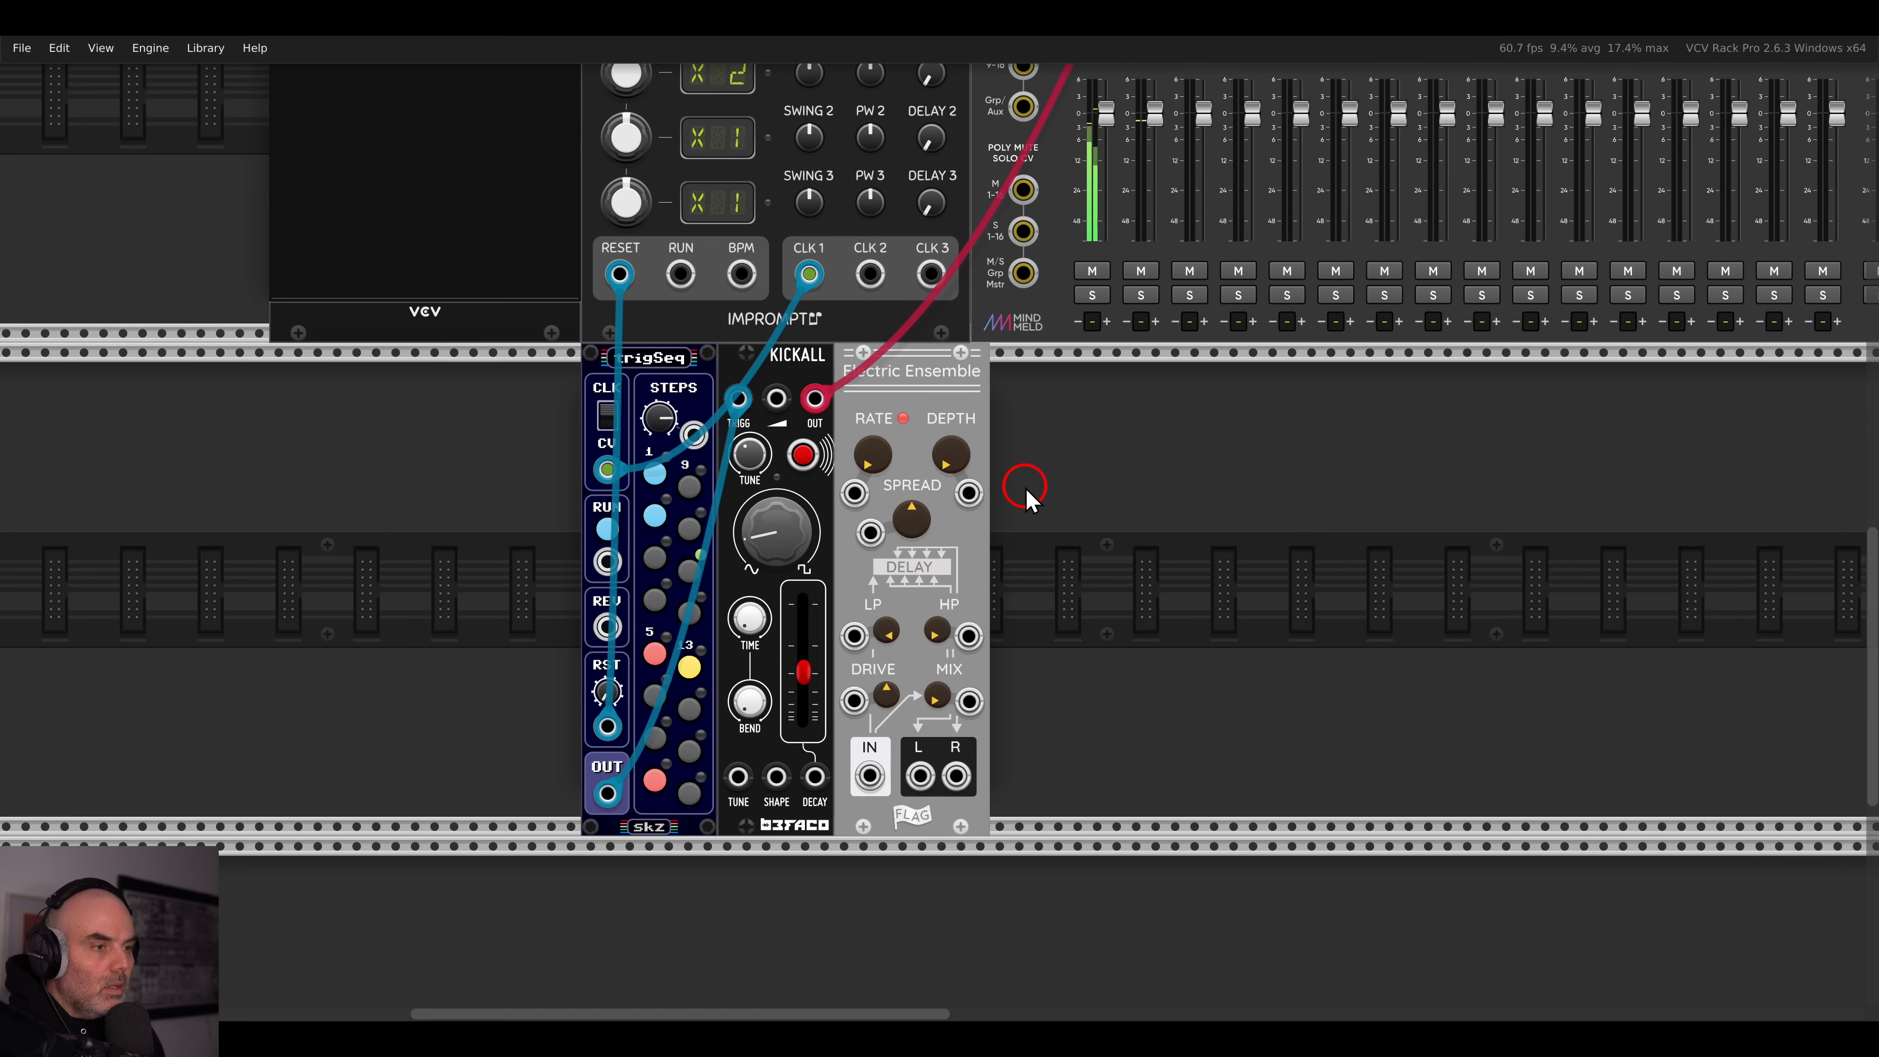
pyautogui.rightClick(1023, 493)
pyautogui.write('disto')
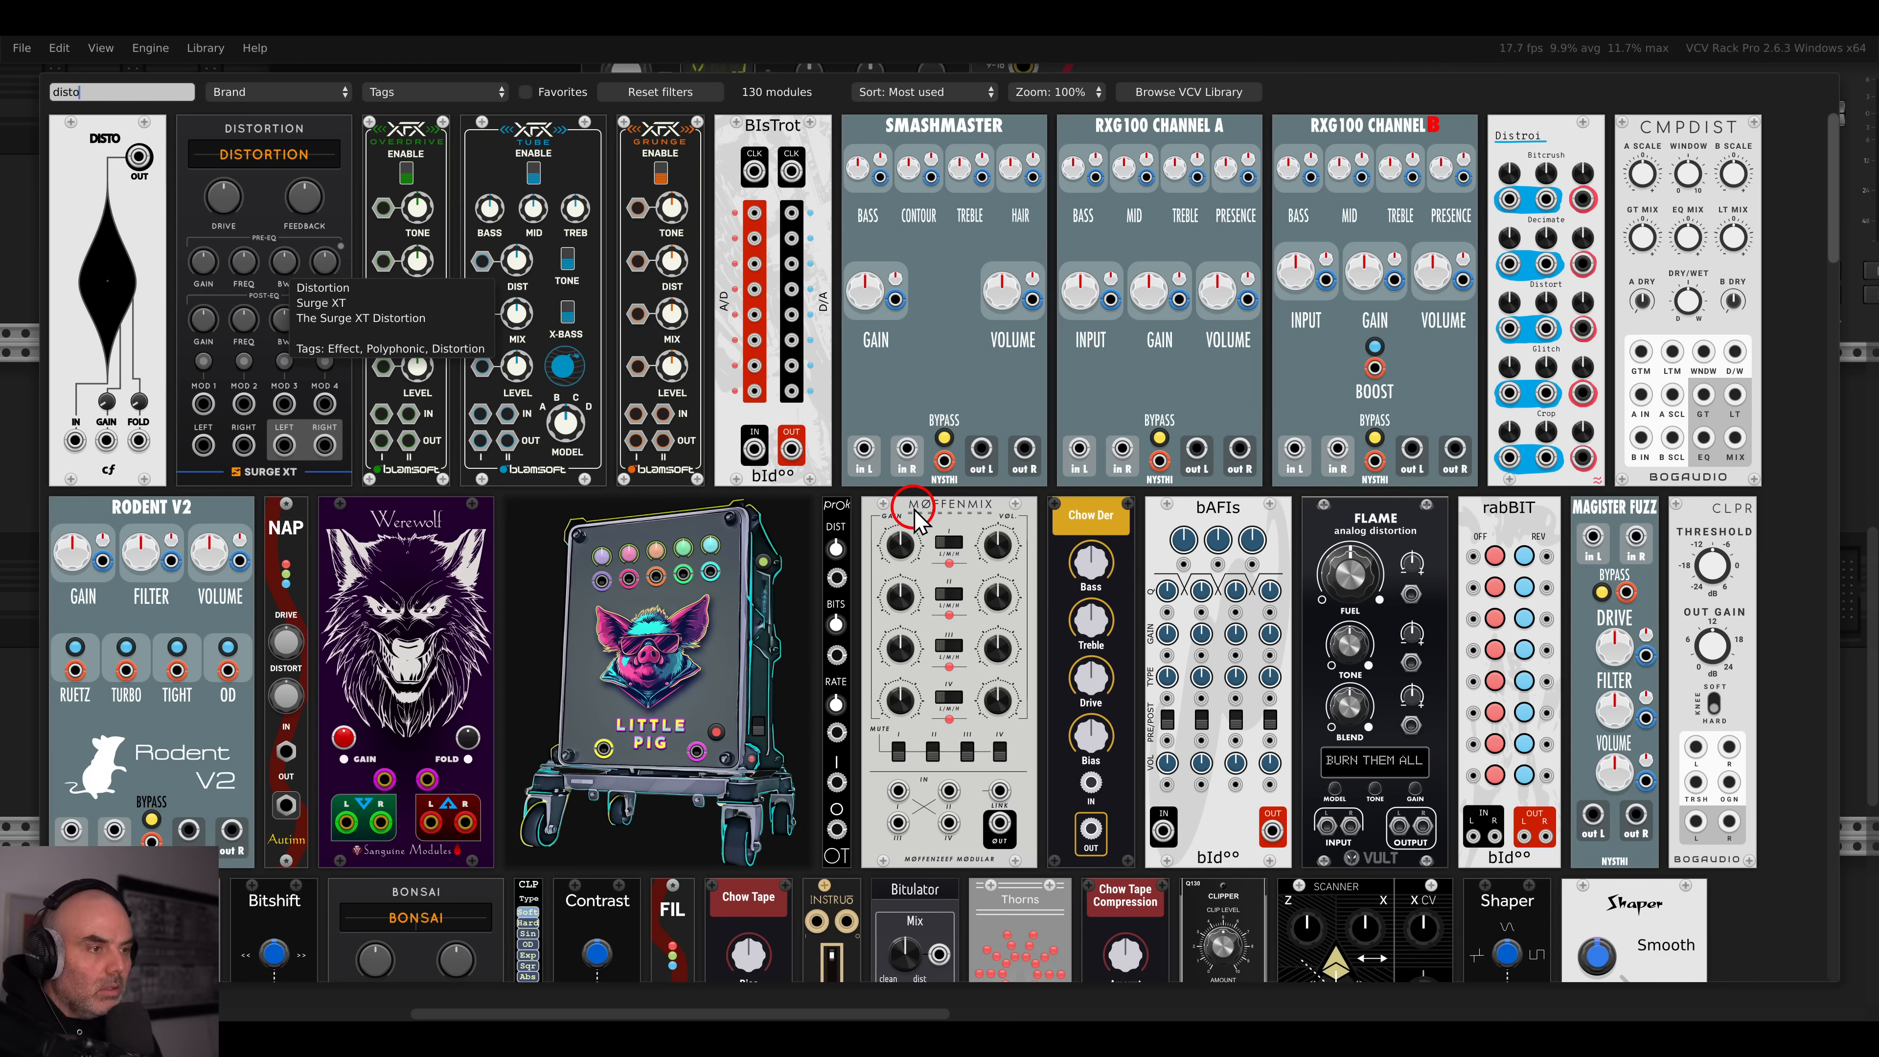
pyautogui.press('Return')
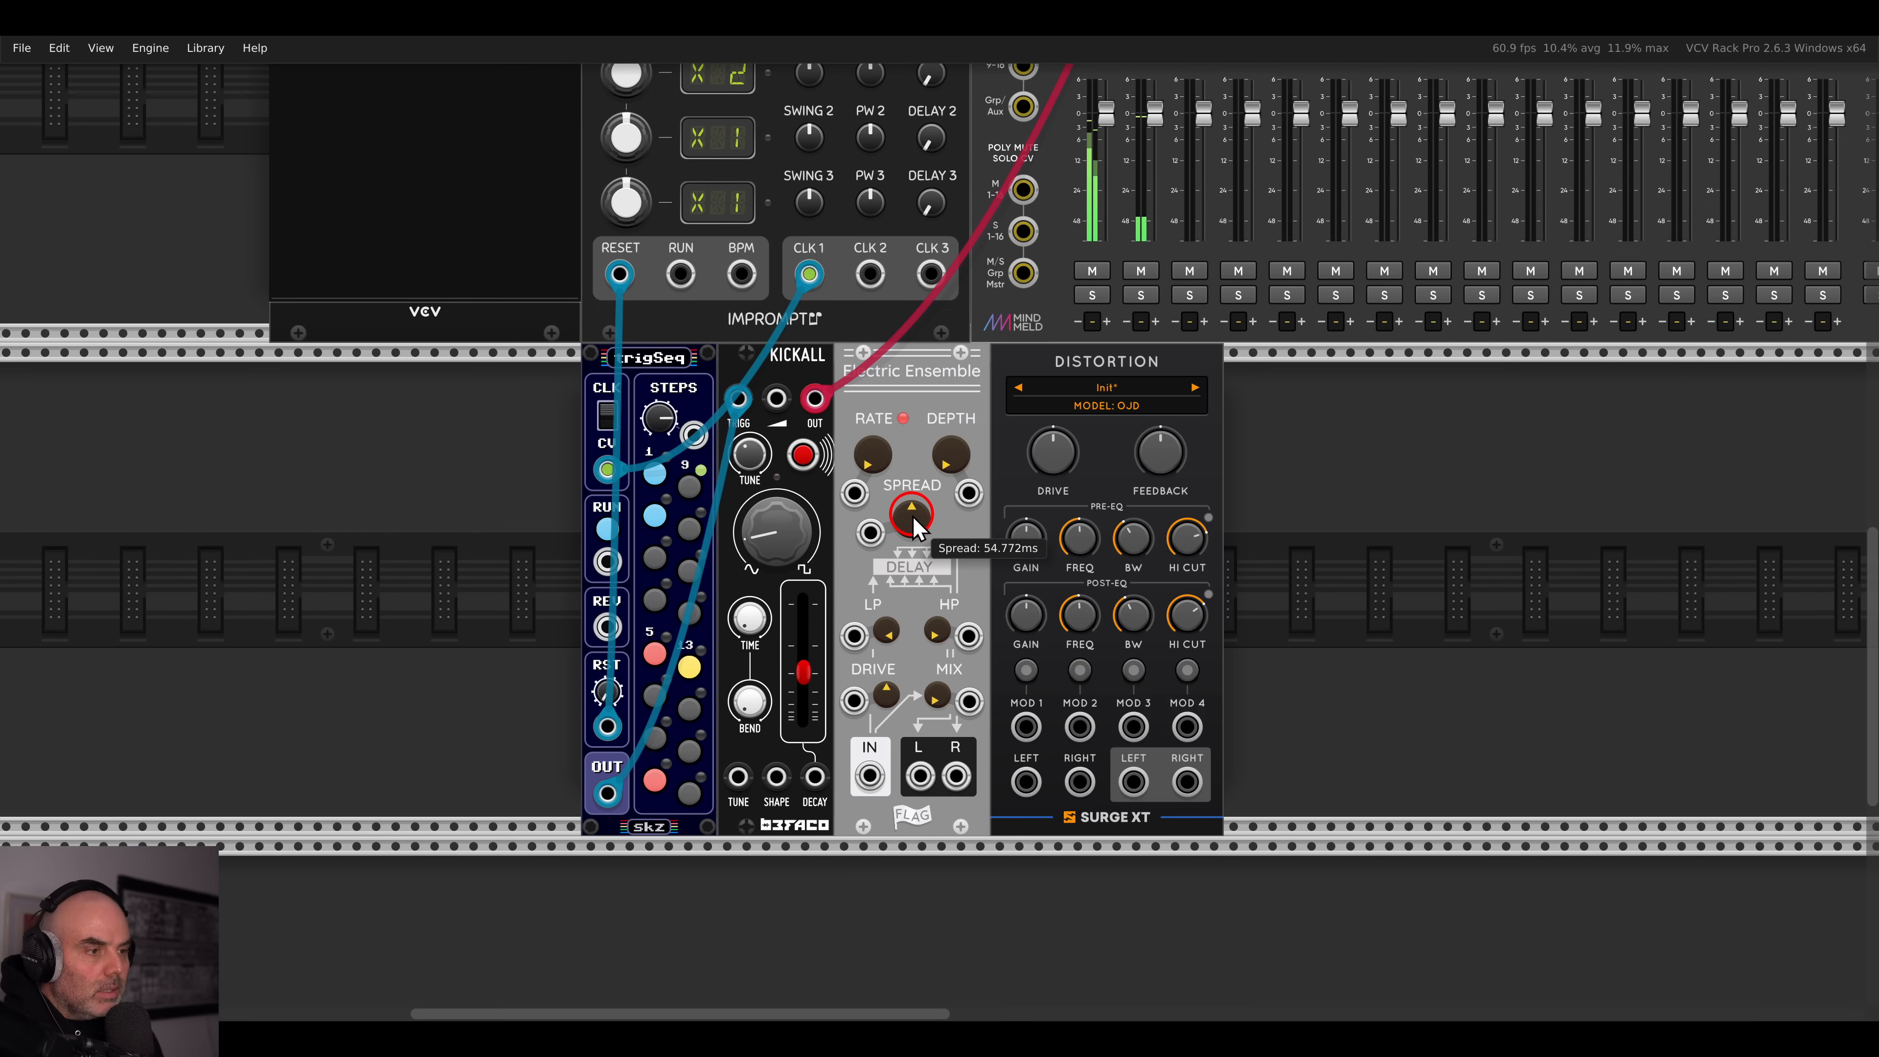
# - Set the Electric Ensemble's Spread to 55 ms
pyautogui.scroll(5, 915, 526)
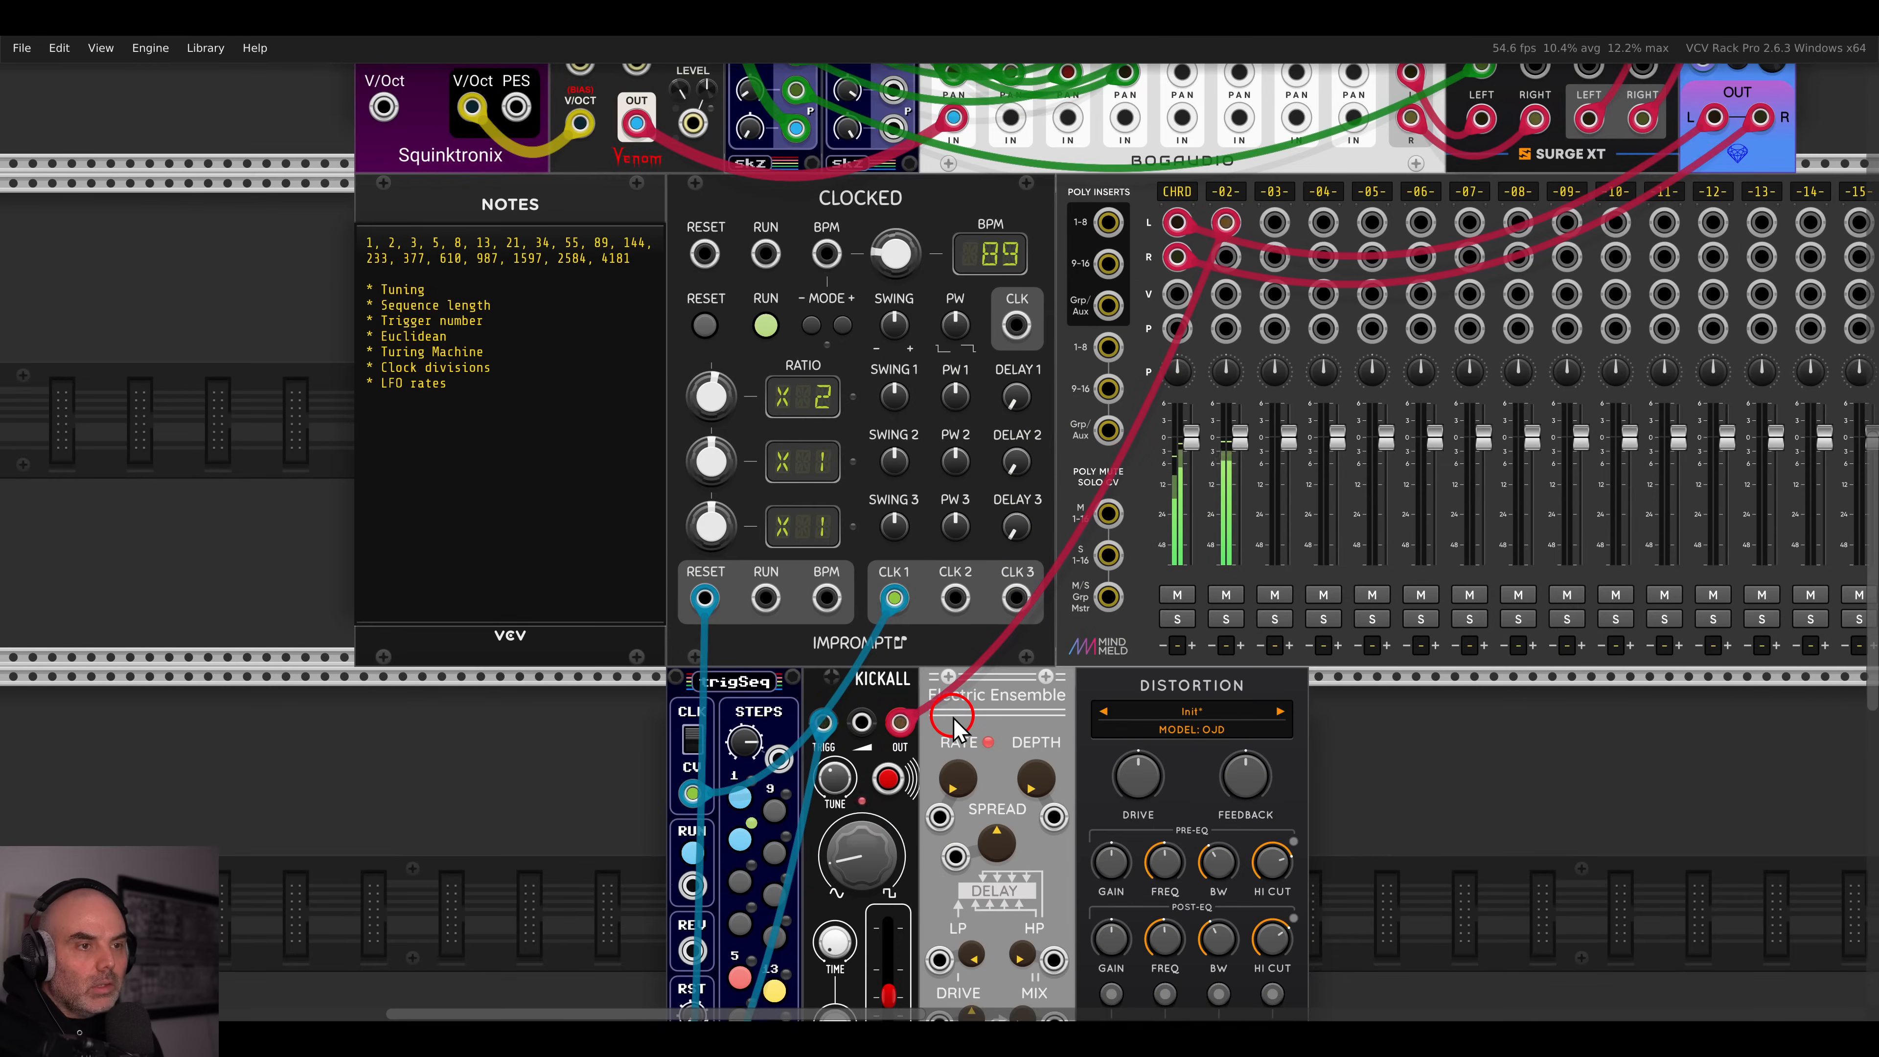
pyautogui.scroll(-3, 955, 729)
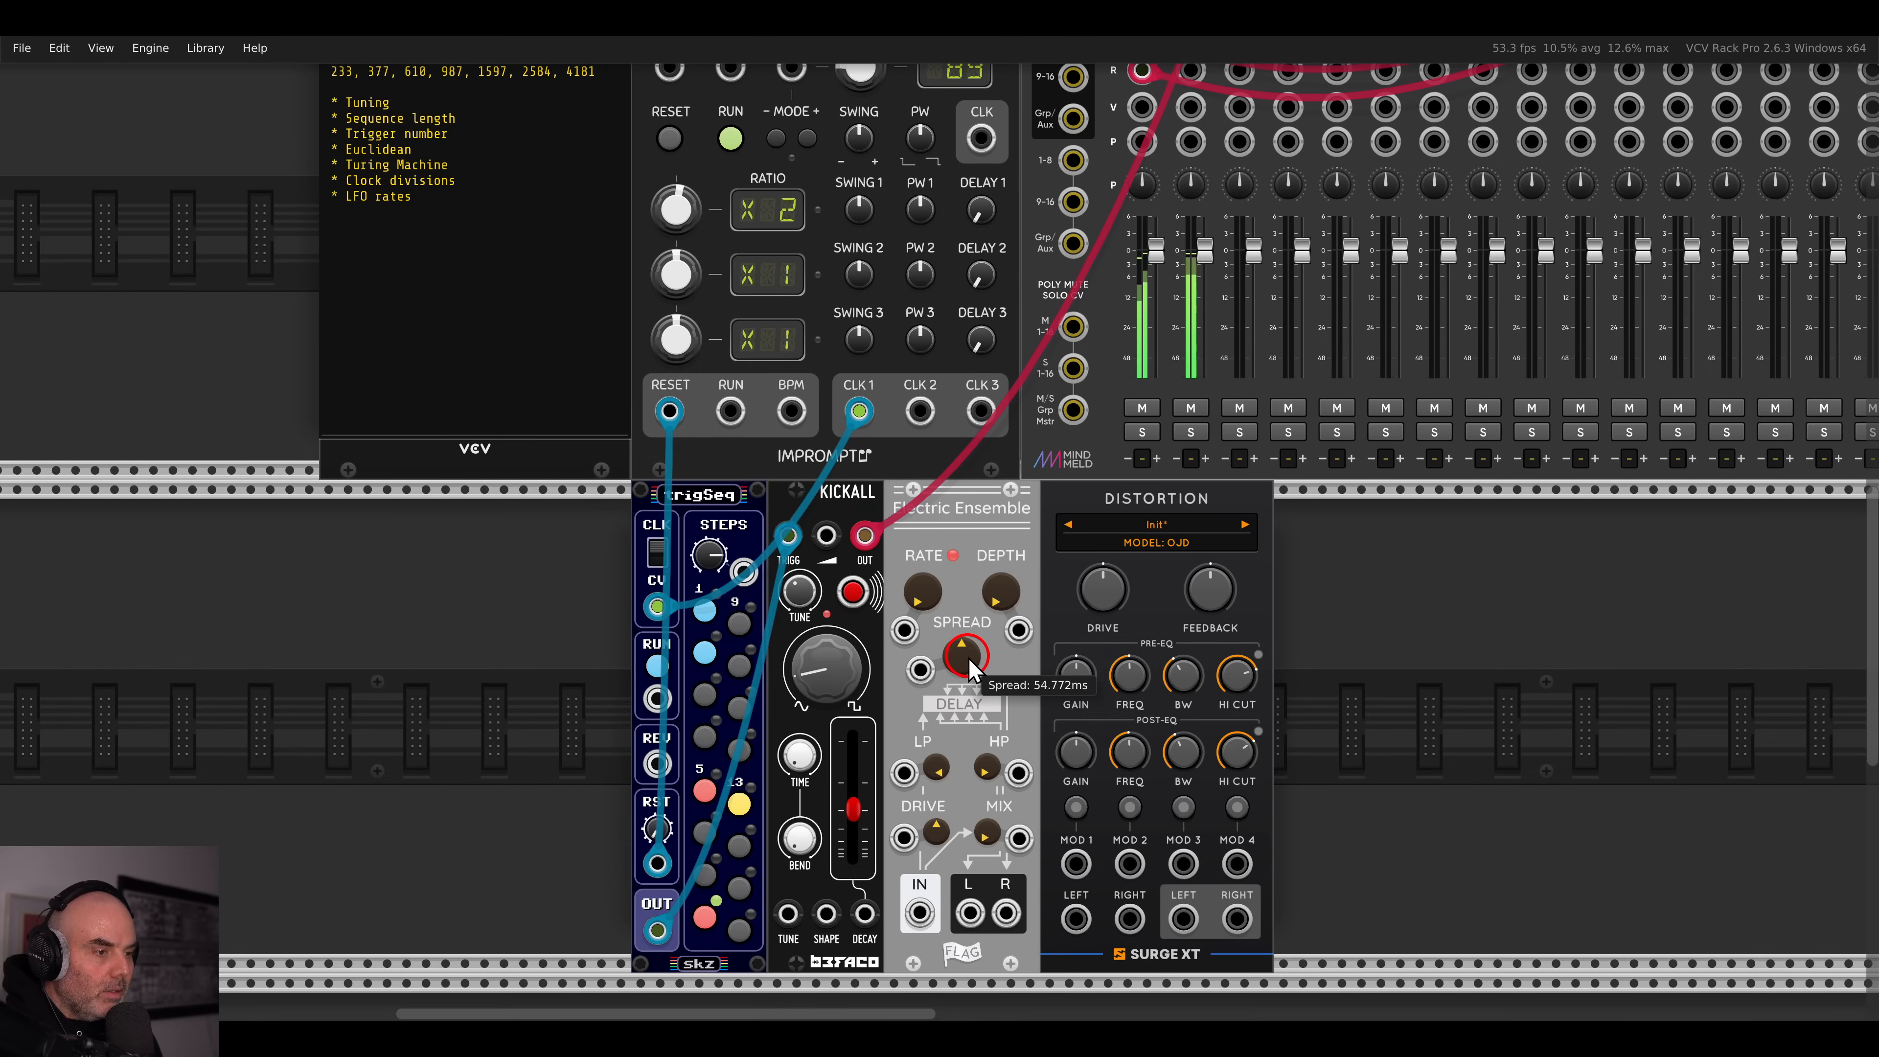
pyautogui.rightClick(964, 656)
pyautogui.write('55')
pyautogui.press('Return')
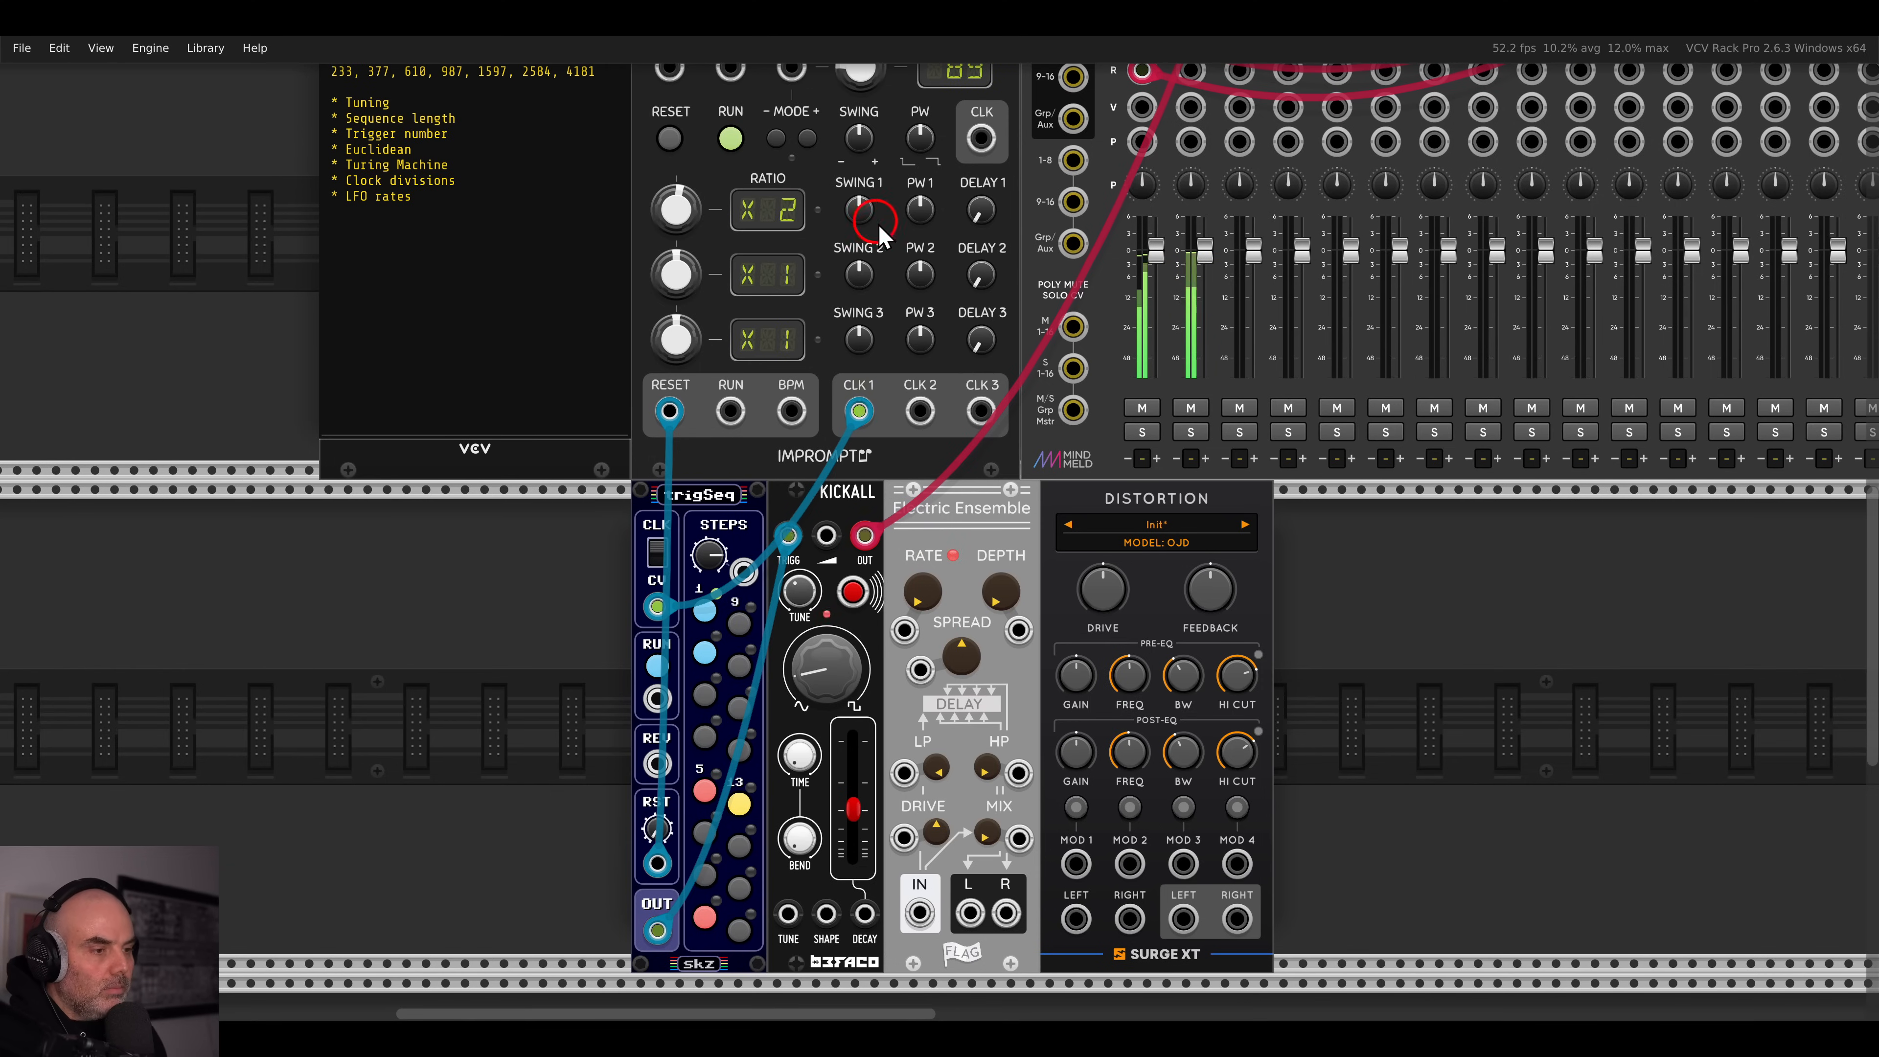
# - Reroute Kickall's output through Electric Ensemble and Distortion in stereo, ending in MixMaster channel 2
pyautogui.scroll(-3, 966, 647)
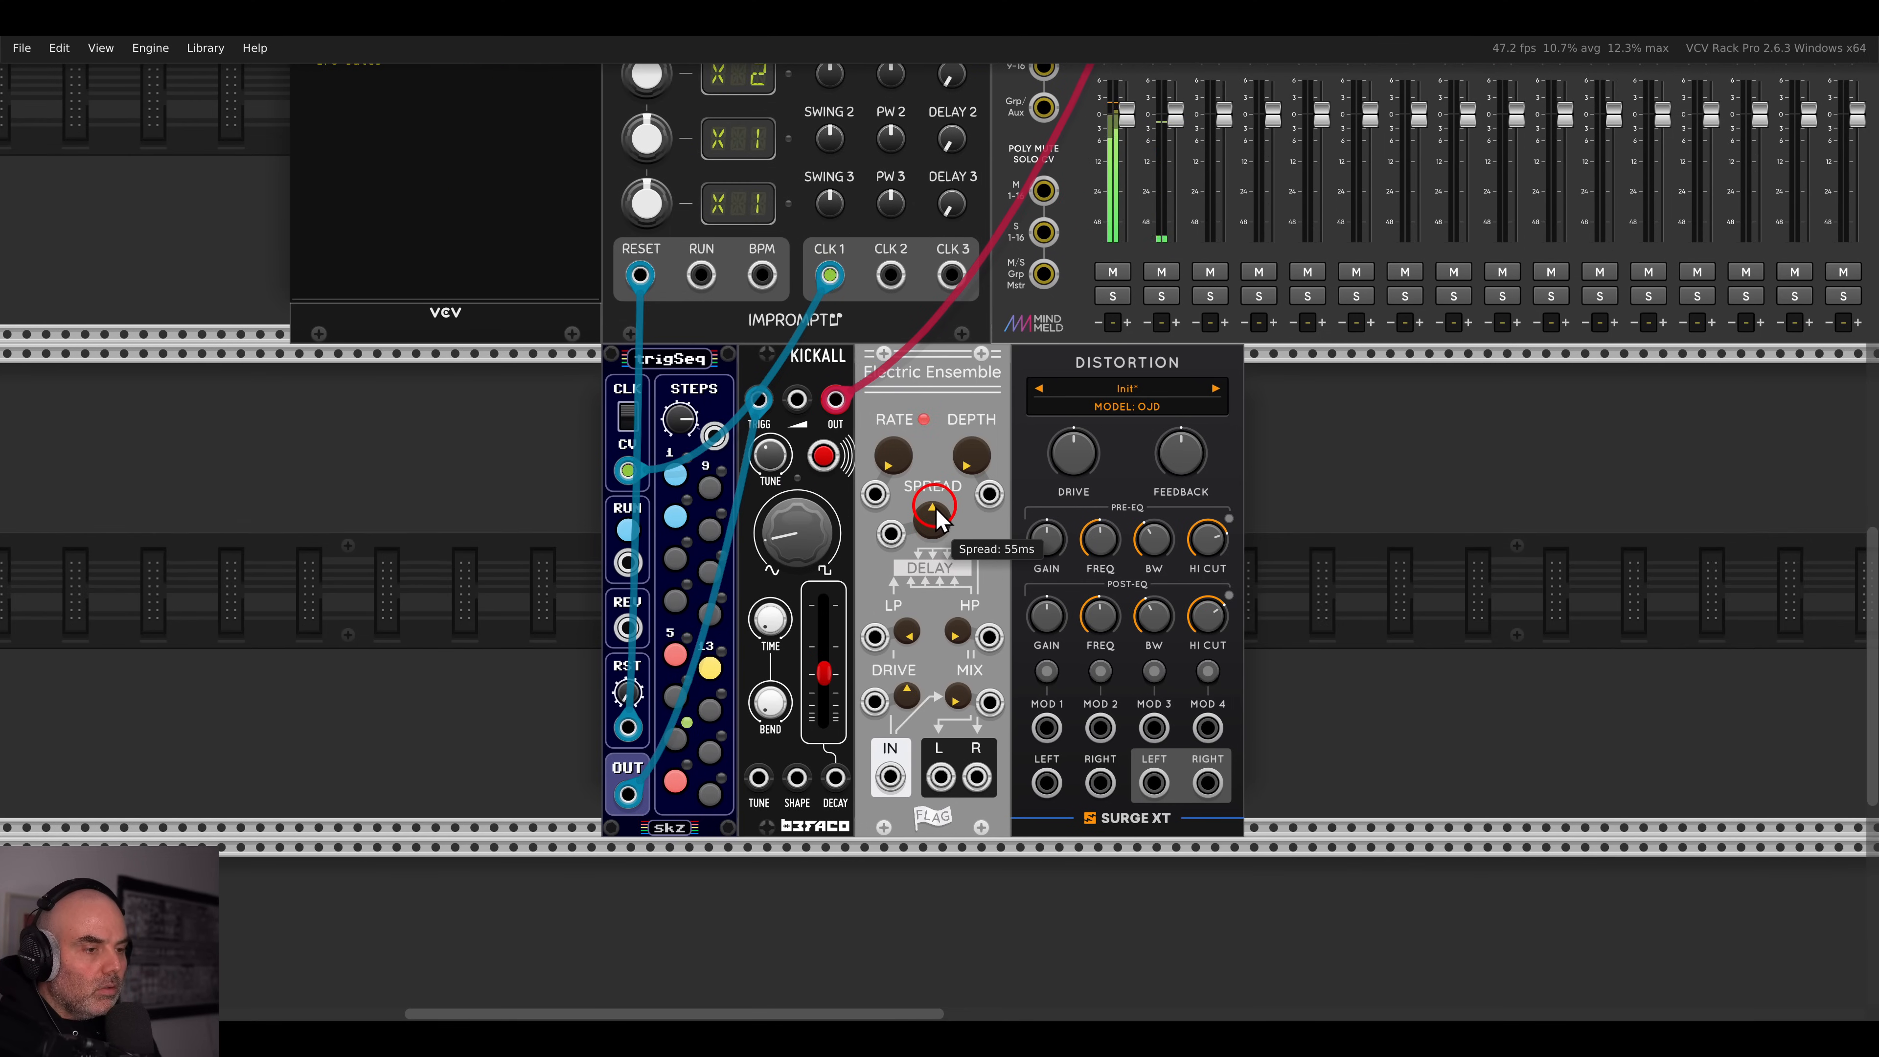
pyautogui.moveTo(835, 400); pyautogui.dragTo(1206, 733)
pyautogui.scroll(7, 1154, 666)
pyautogui.scroll(-8, 1160, 414)
# - Shape the kick tone by raising Electric Ensemble's HP and Drive, Distortion's Drive and Feedback, and Kickall's wave shape
pyautogui.moveTo(961, 572); pyautogui.dragTo(936, 471)
pyautogui.moveTo(907, 636); pyautogui.dragTo(893, 573)
pyautogui.moveTo(1072, 407); pyautogui.dragTo(1042, 350)
pyautogui.moveTo(1195, 402); pyautogui.dragTo(1155, 381)
pyautogui.moveTo(805, 474); pyautogui.dragTo(811, 433)
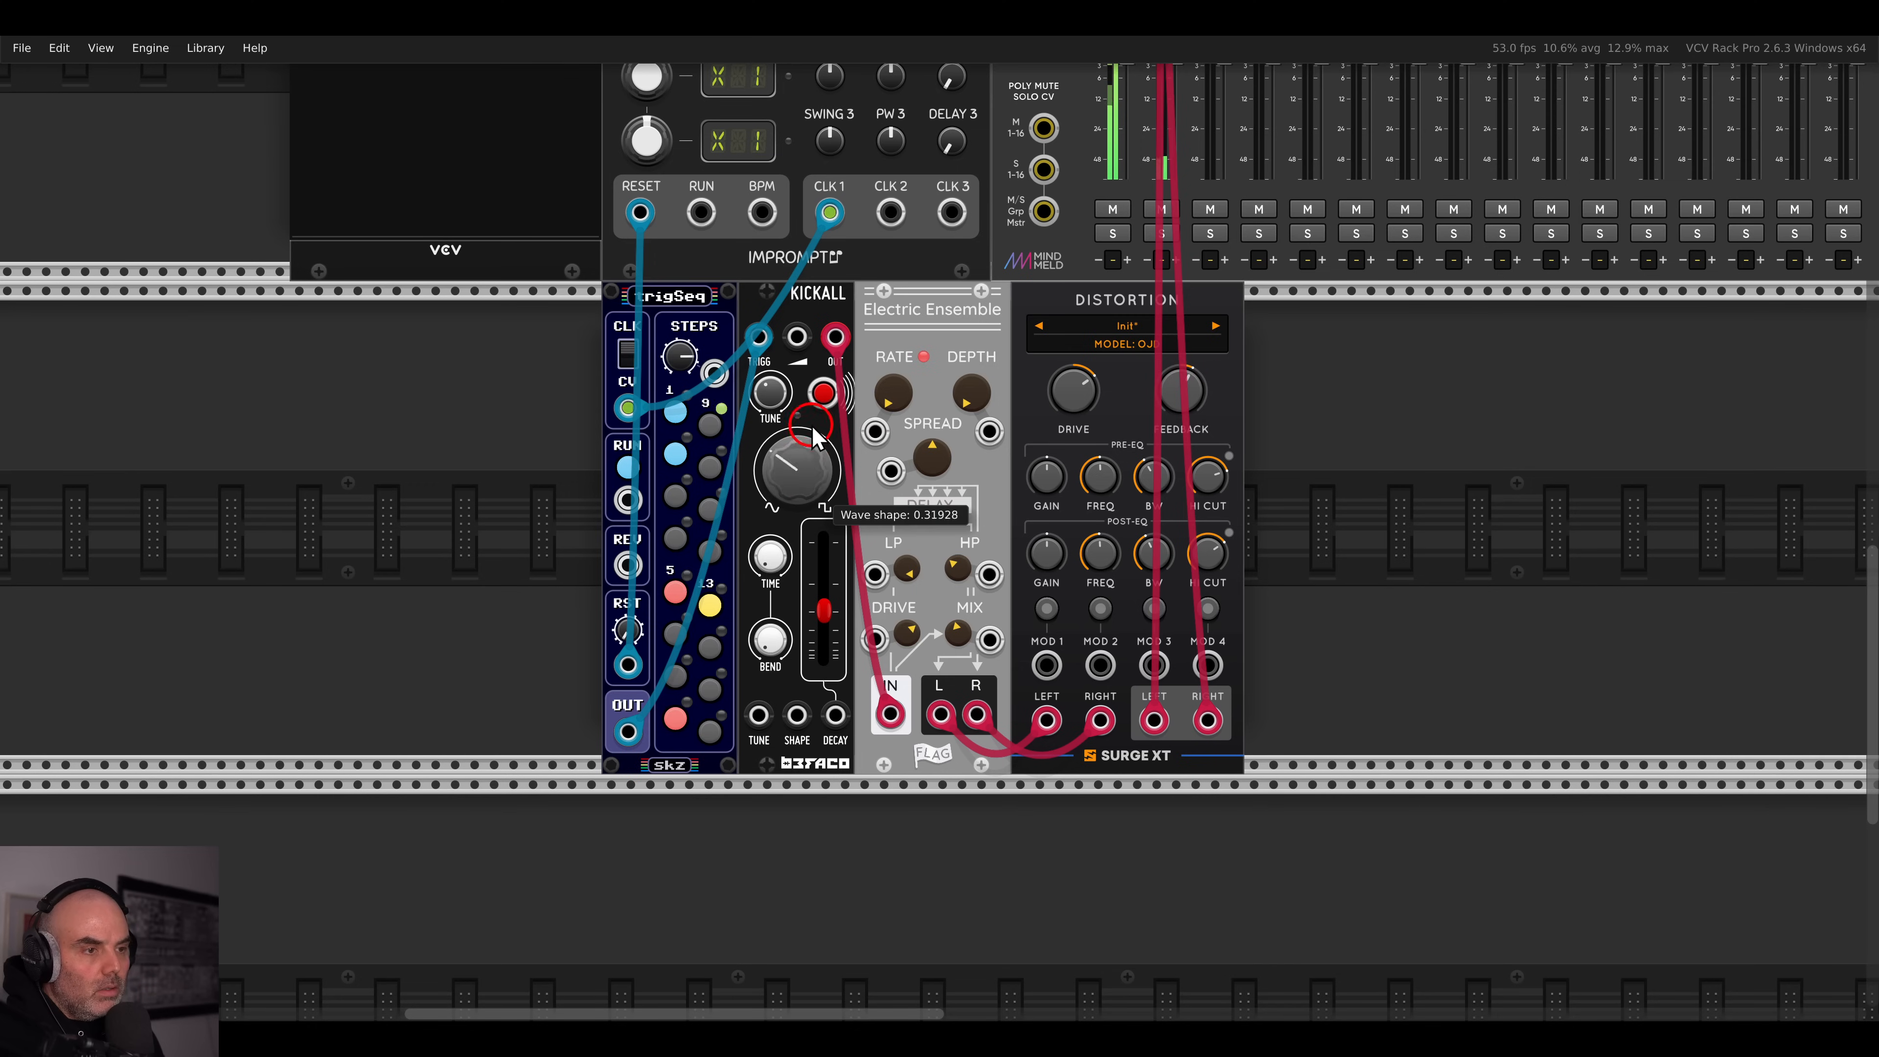
pyautogui.moveTo(824, 609)
pyautogui.mouseDown()
pyautogui.moveTo(828, 589)
pyautogui.moveTo(830, 628)
pyautogui.moveTo(831, 518)
pyautogui.moveTo(838, 620)
pyautogui.mouseUp()
# - Add a Surge XT VCF after the Distortion and insert it in stereo between the Distortion's outputs and MixMaster channel 2
pyautogui.rightClick(1313, 520)
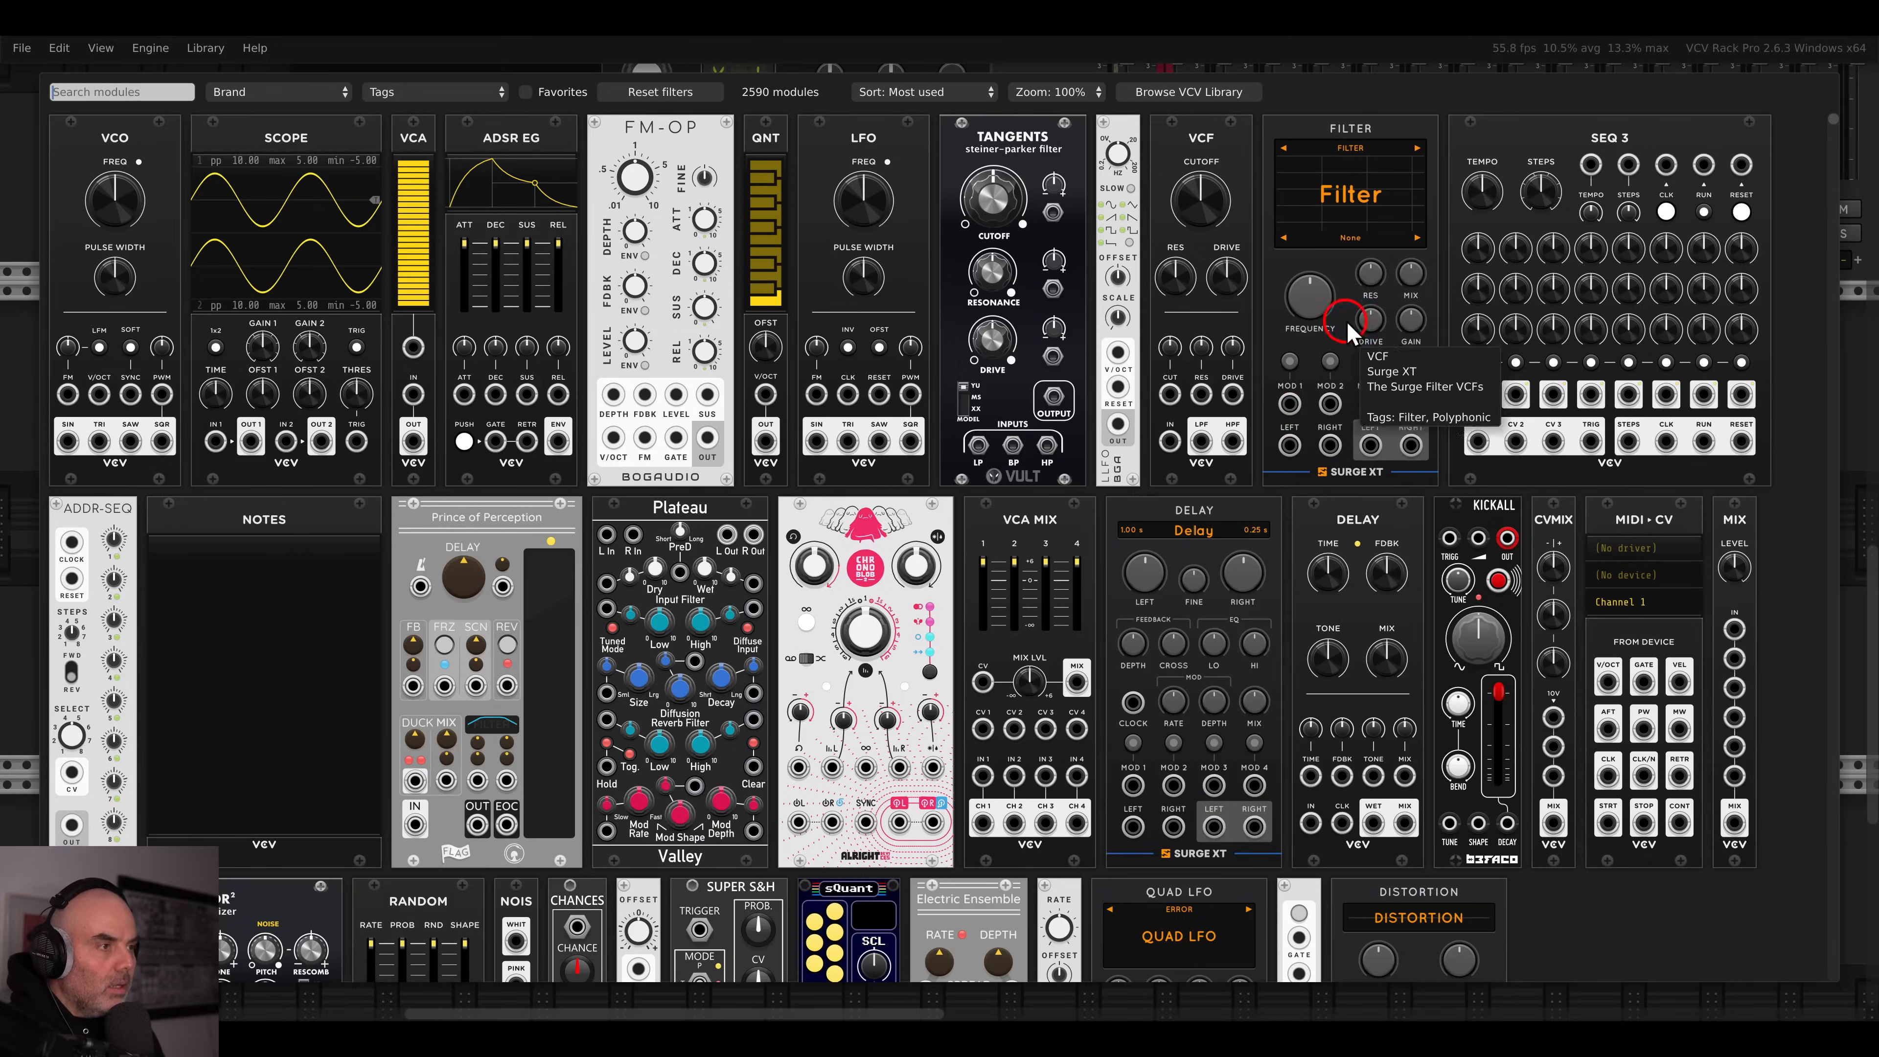
pyautogui.click(1346, 331)
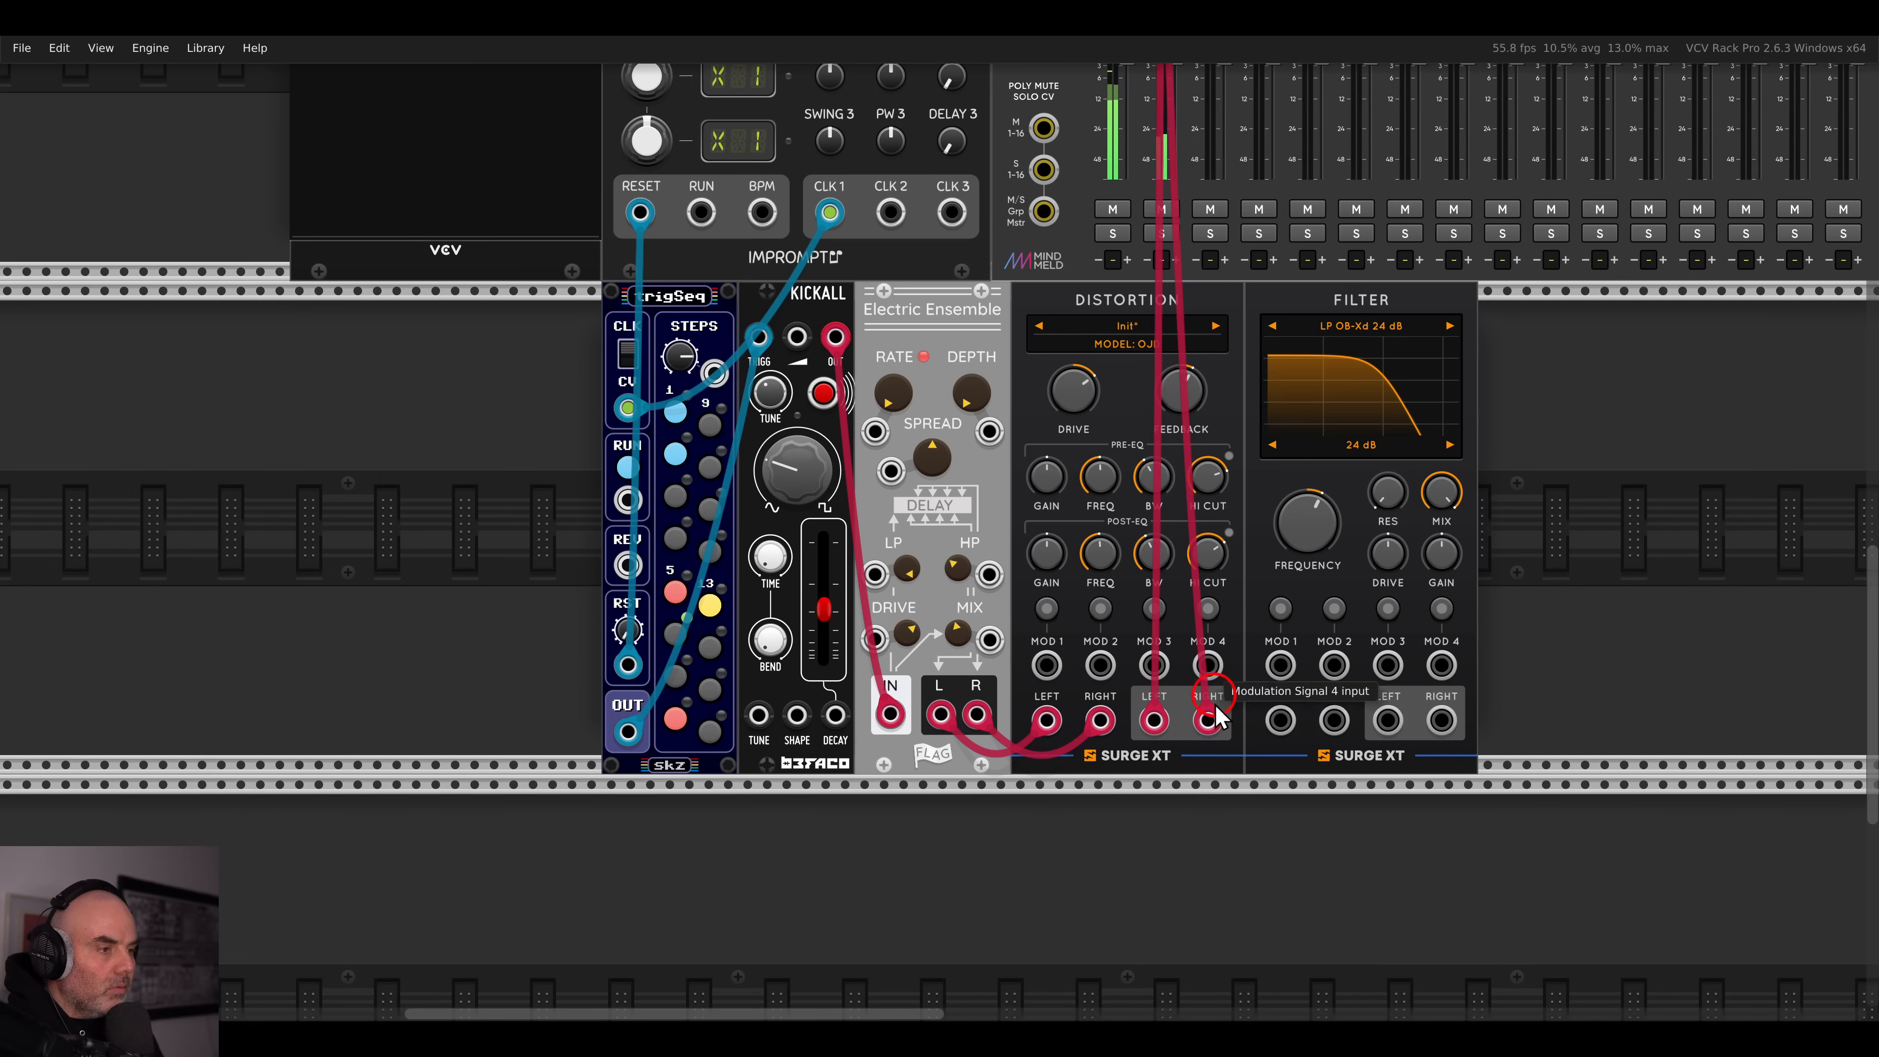
pyautogui.moveTo(1208, 719); pyautogui.dragTo(1441, 720)
pyautogui.moveTo(1166, 727); pyautogui.dragTo(1386, 722)
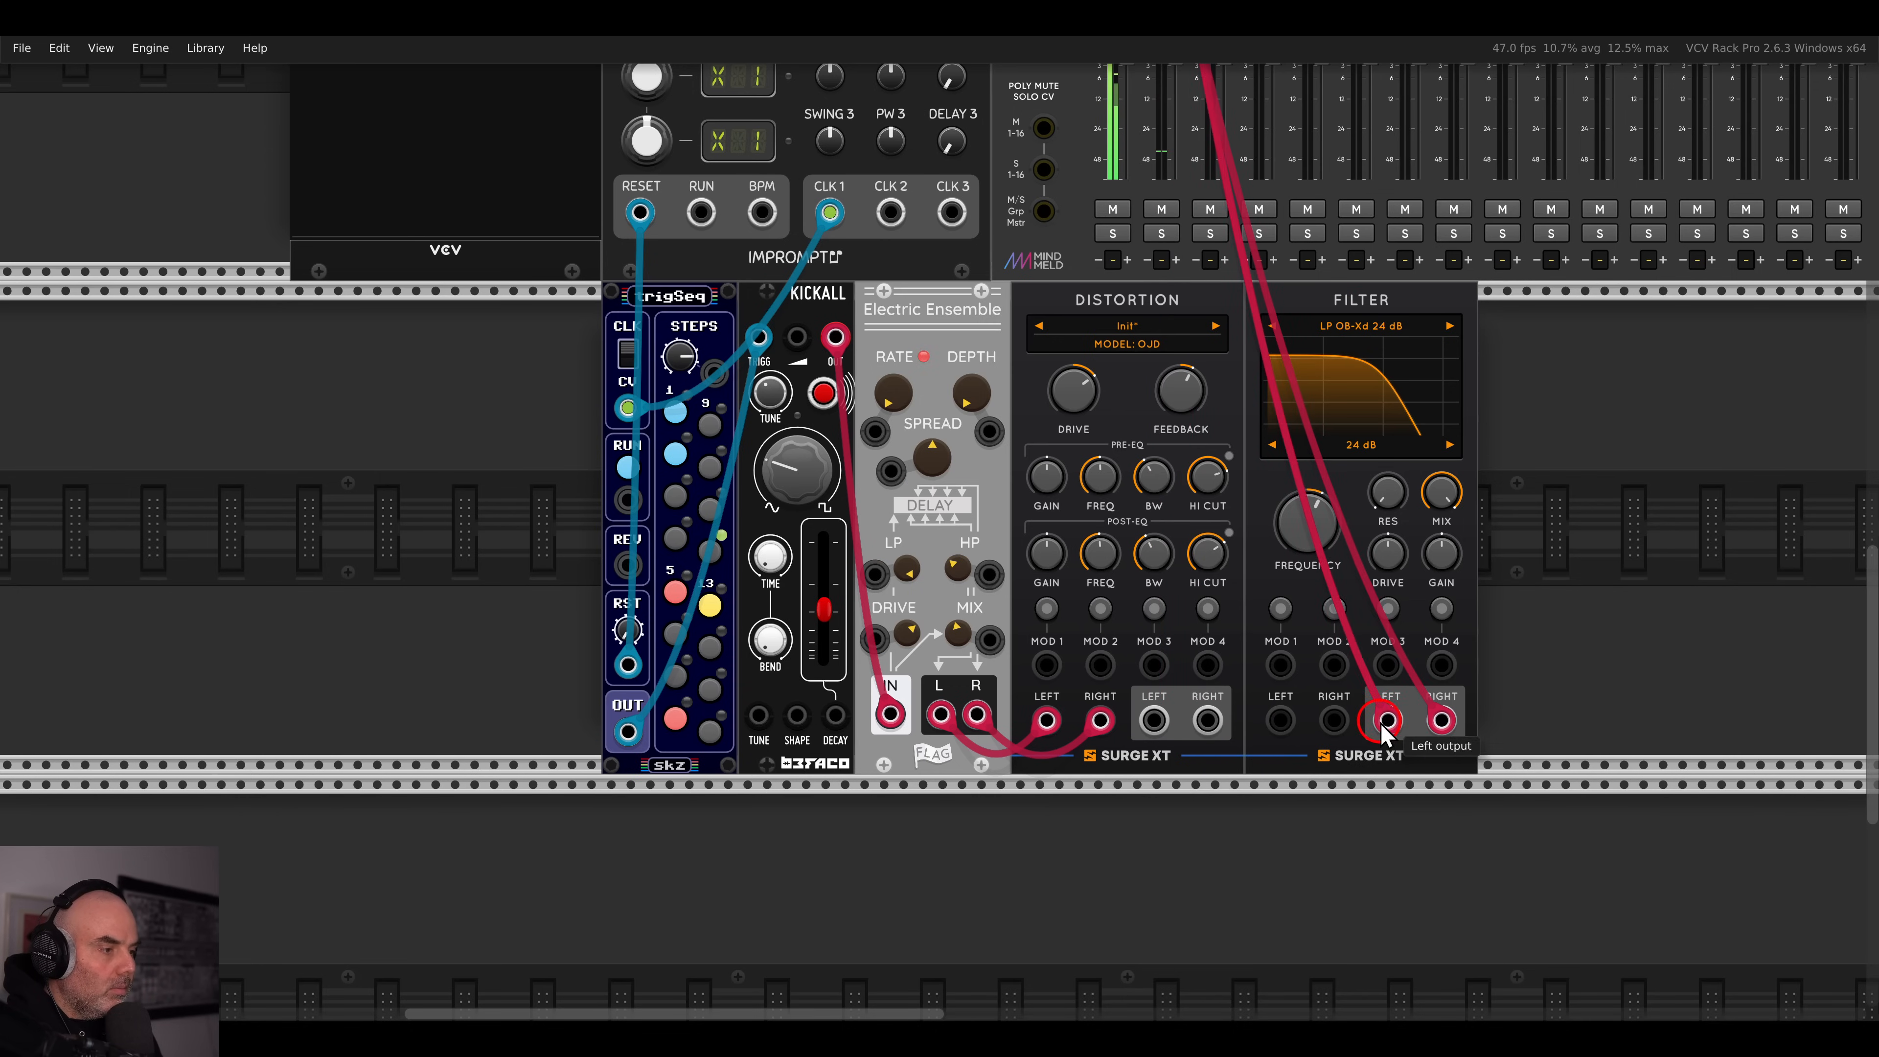
pyautogui.rightClick(1161, 728)
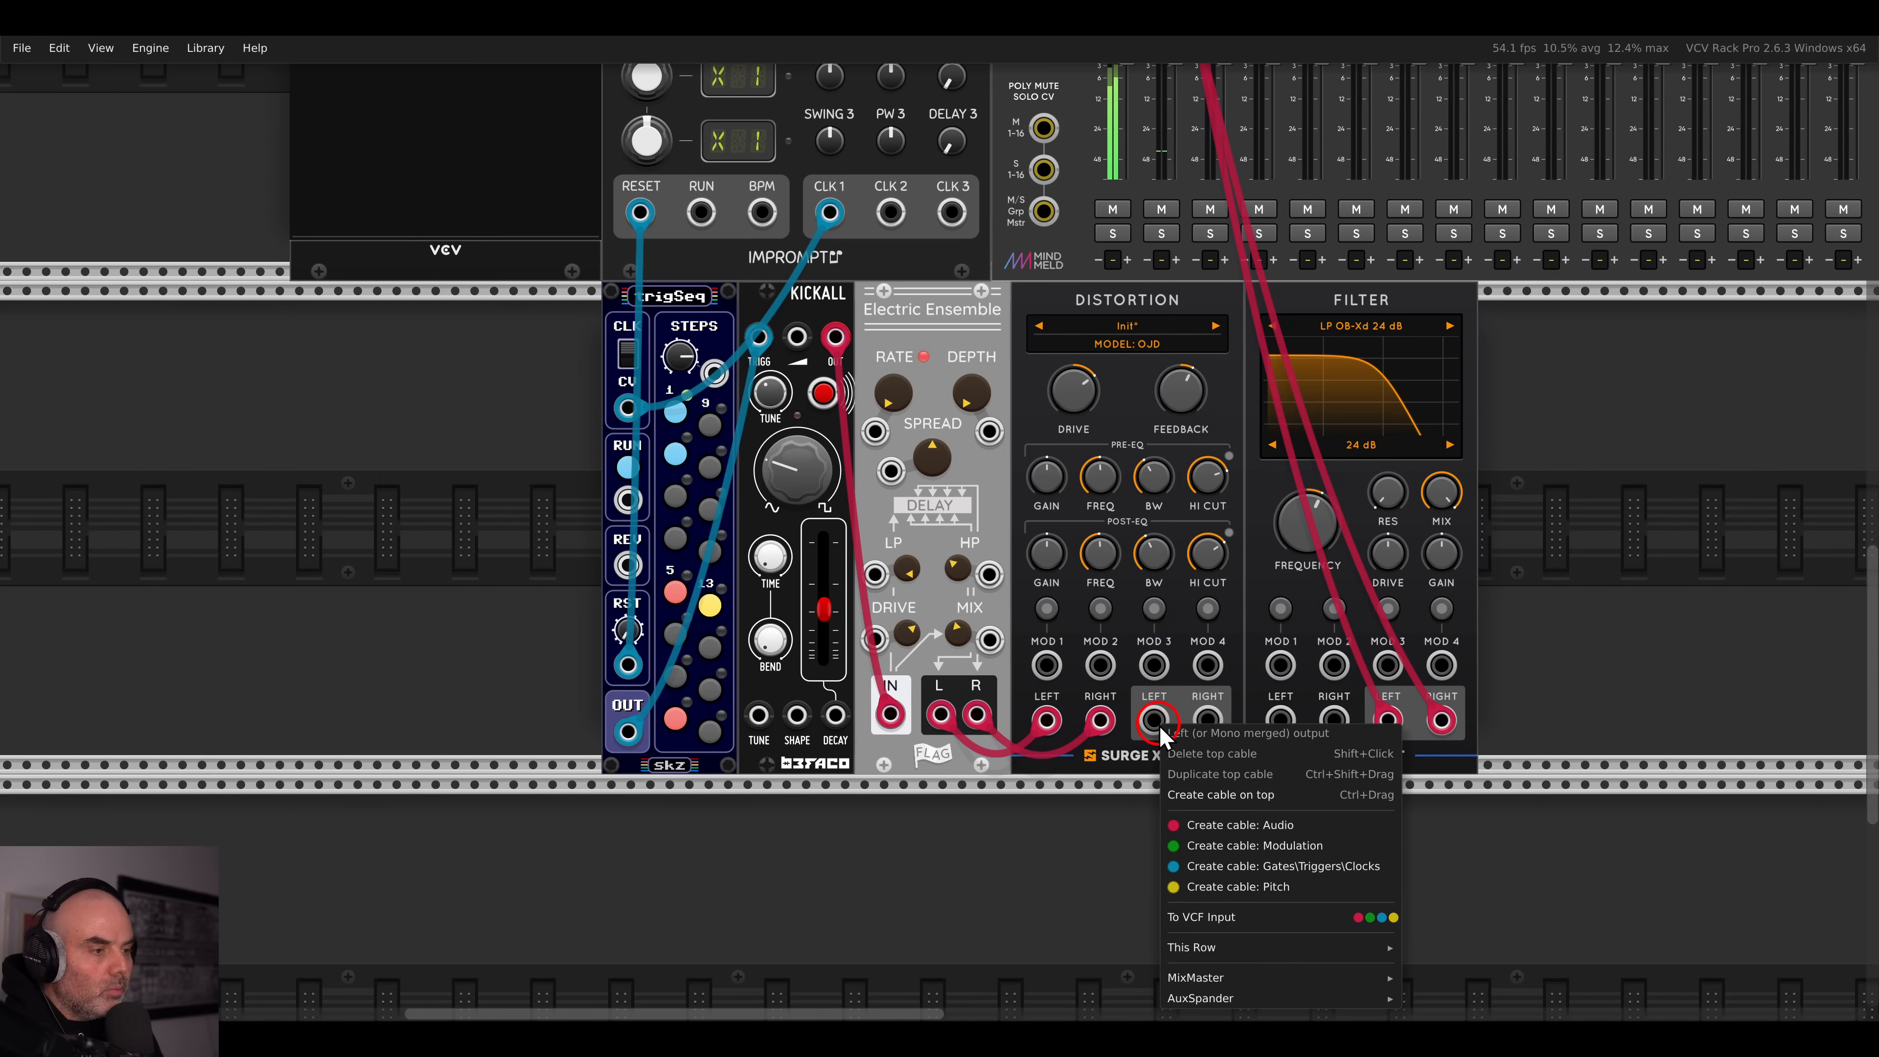
pyautogui.click(1358, 918)
pyautogui.click(1442, 561)
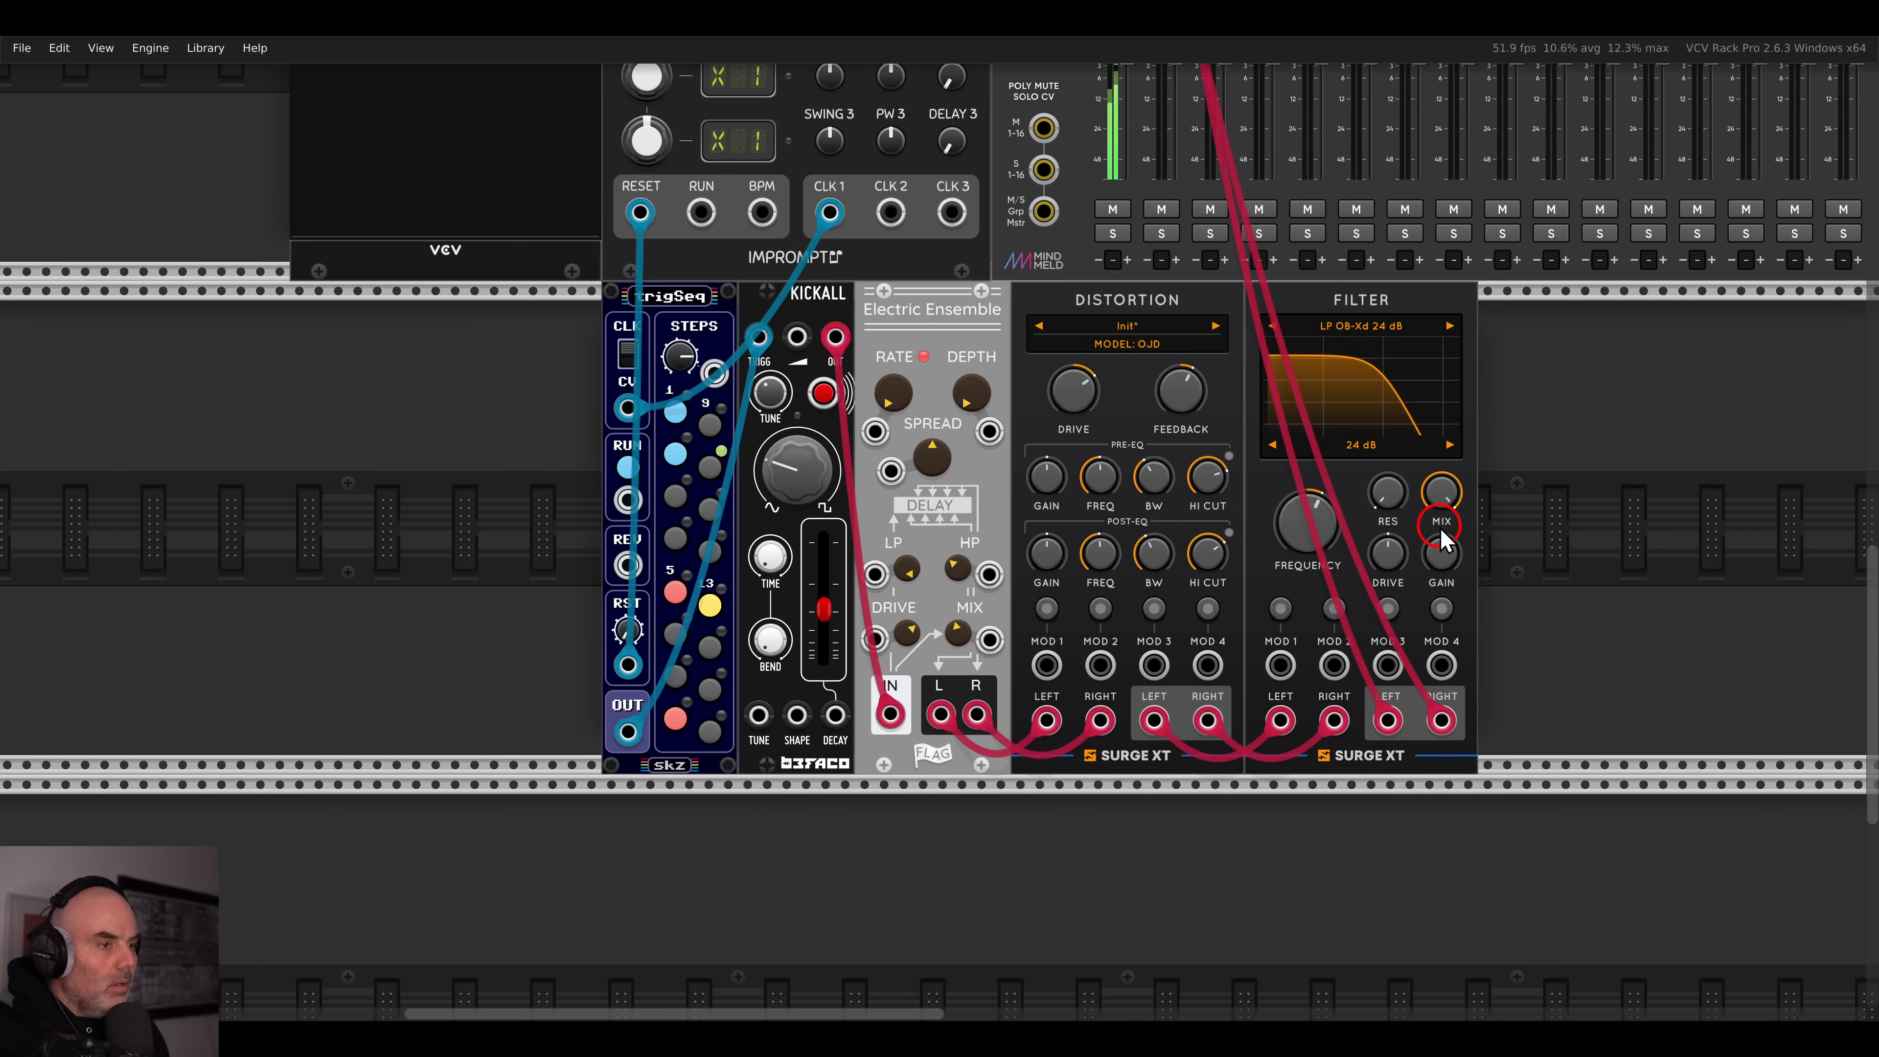
# - Add a VCV ADSR EG after the Filter, gate it from trigSeq's output, and patch its envelope into the Filter's Mod 1 input
pyautogui.moveTo(1441, 528); pyautogui.dragTo(1345, 529)
pyautogui.rightClick(1406, 530)
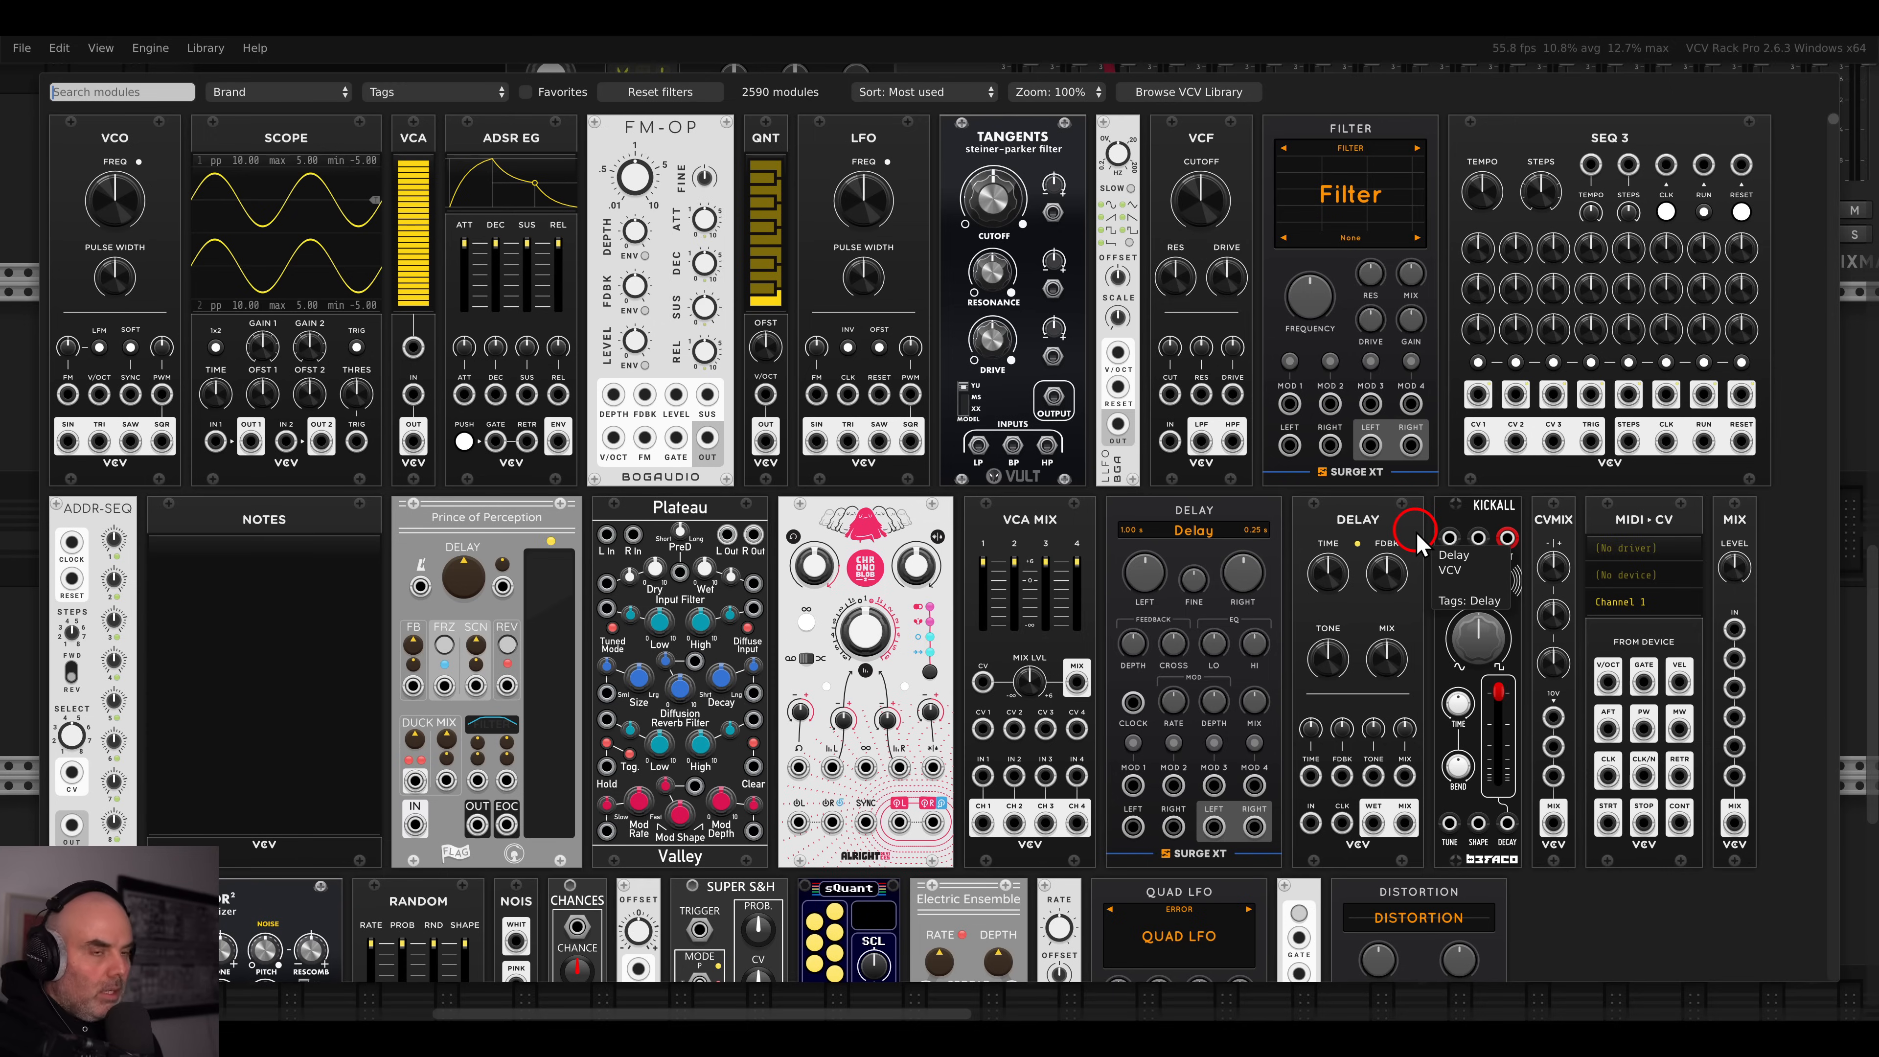
pyautogui.click(484, 285)
pyautogui.click(1447, 716)
pyautogui.moveTo(1447, 717); pyautogui.dragTo(531, 732)
pyautogui.click(1531, 717)
pyautogui.moveTo(1533, 730); pyautogui.dragTo(1184, 666)
pyautogui.click(1173, 578)
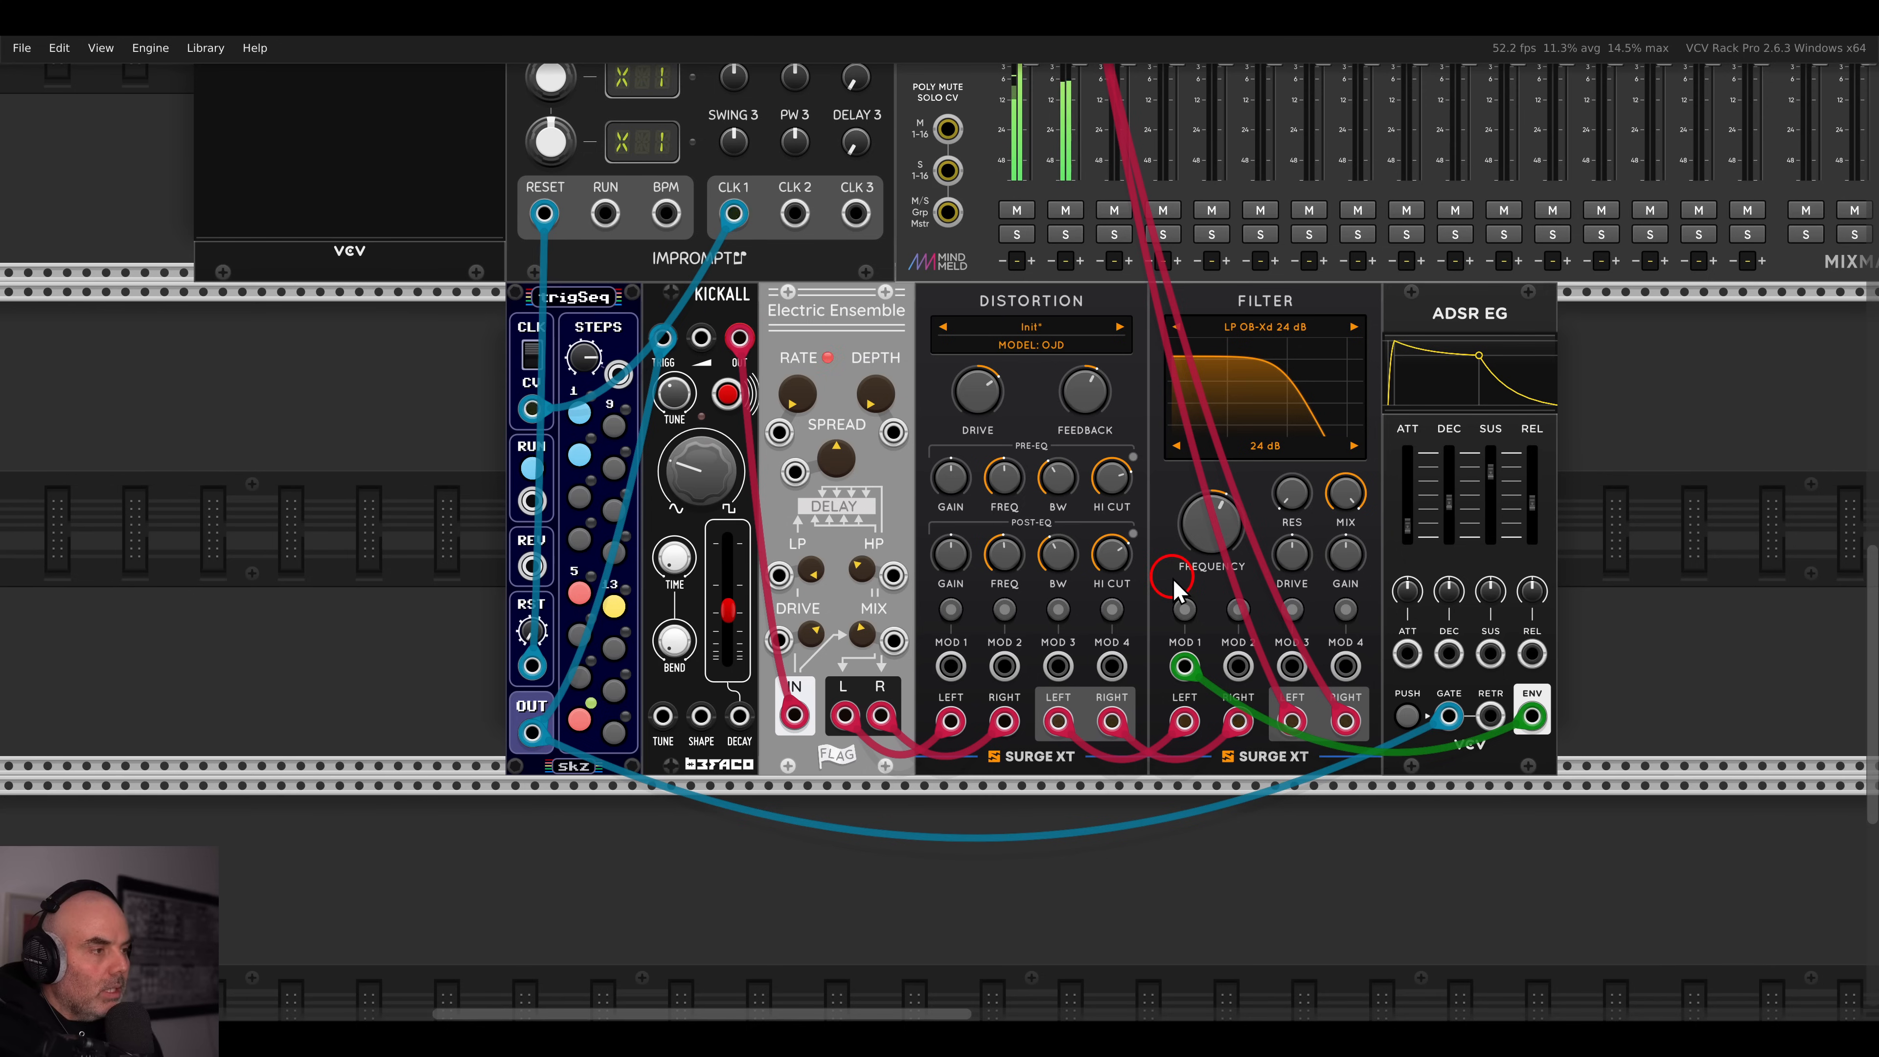
# - Lower the Filter's cutoff frequency, raise its resonance and drive, and reduce its gain slightly
pyautogui.moveTo(1227, 536); pyautogui.dragTo(1262, 590)
pyautogui.moveTo(1288, 518); pyautogui.dragTo(1252, 412)
pyautogui.moveTo(1292, 555); pyautogui.dragTo(1341, 577)
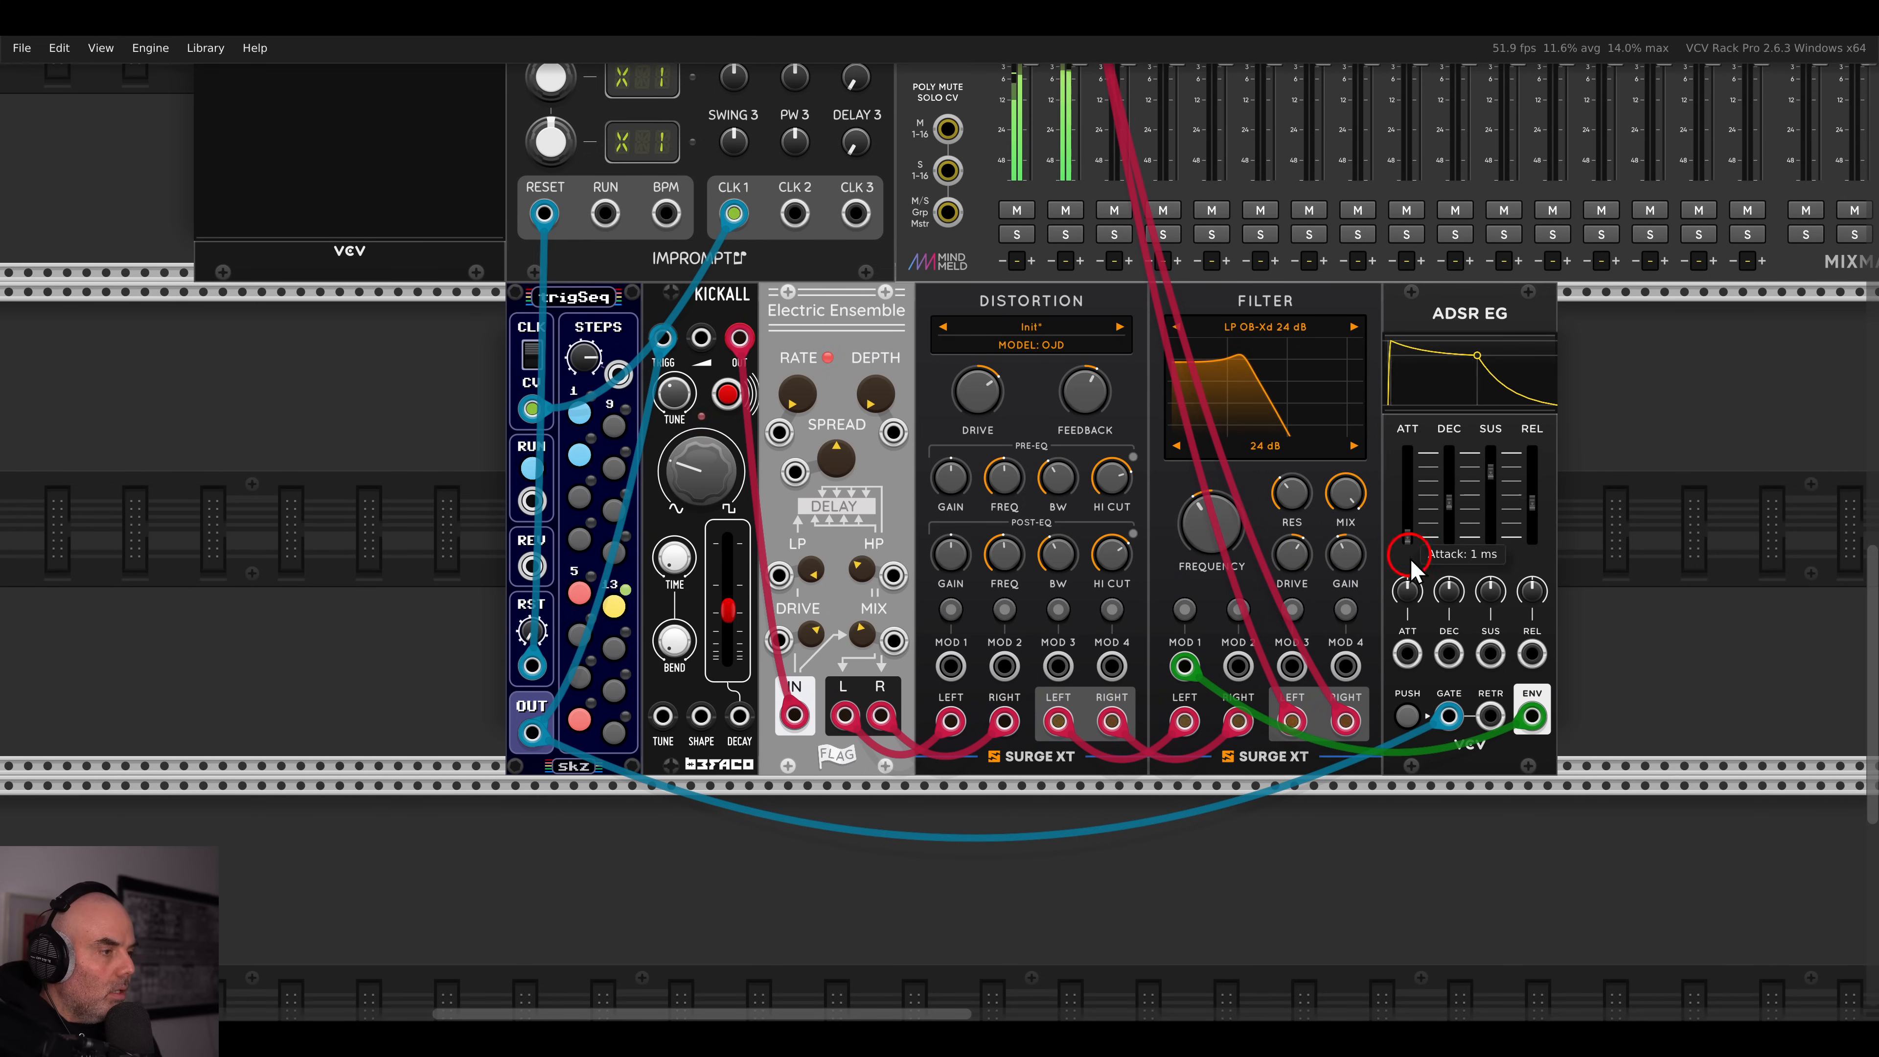
# - Set the ADSR EG's sustain to 0% and switch trigSeq's output type to Clock Width
pyautogui.moveTo(1491, 471); pyautogui.dragTo(1491, 534)
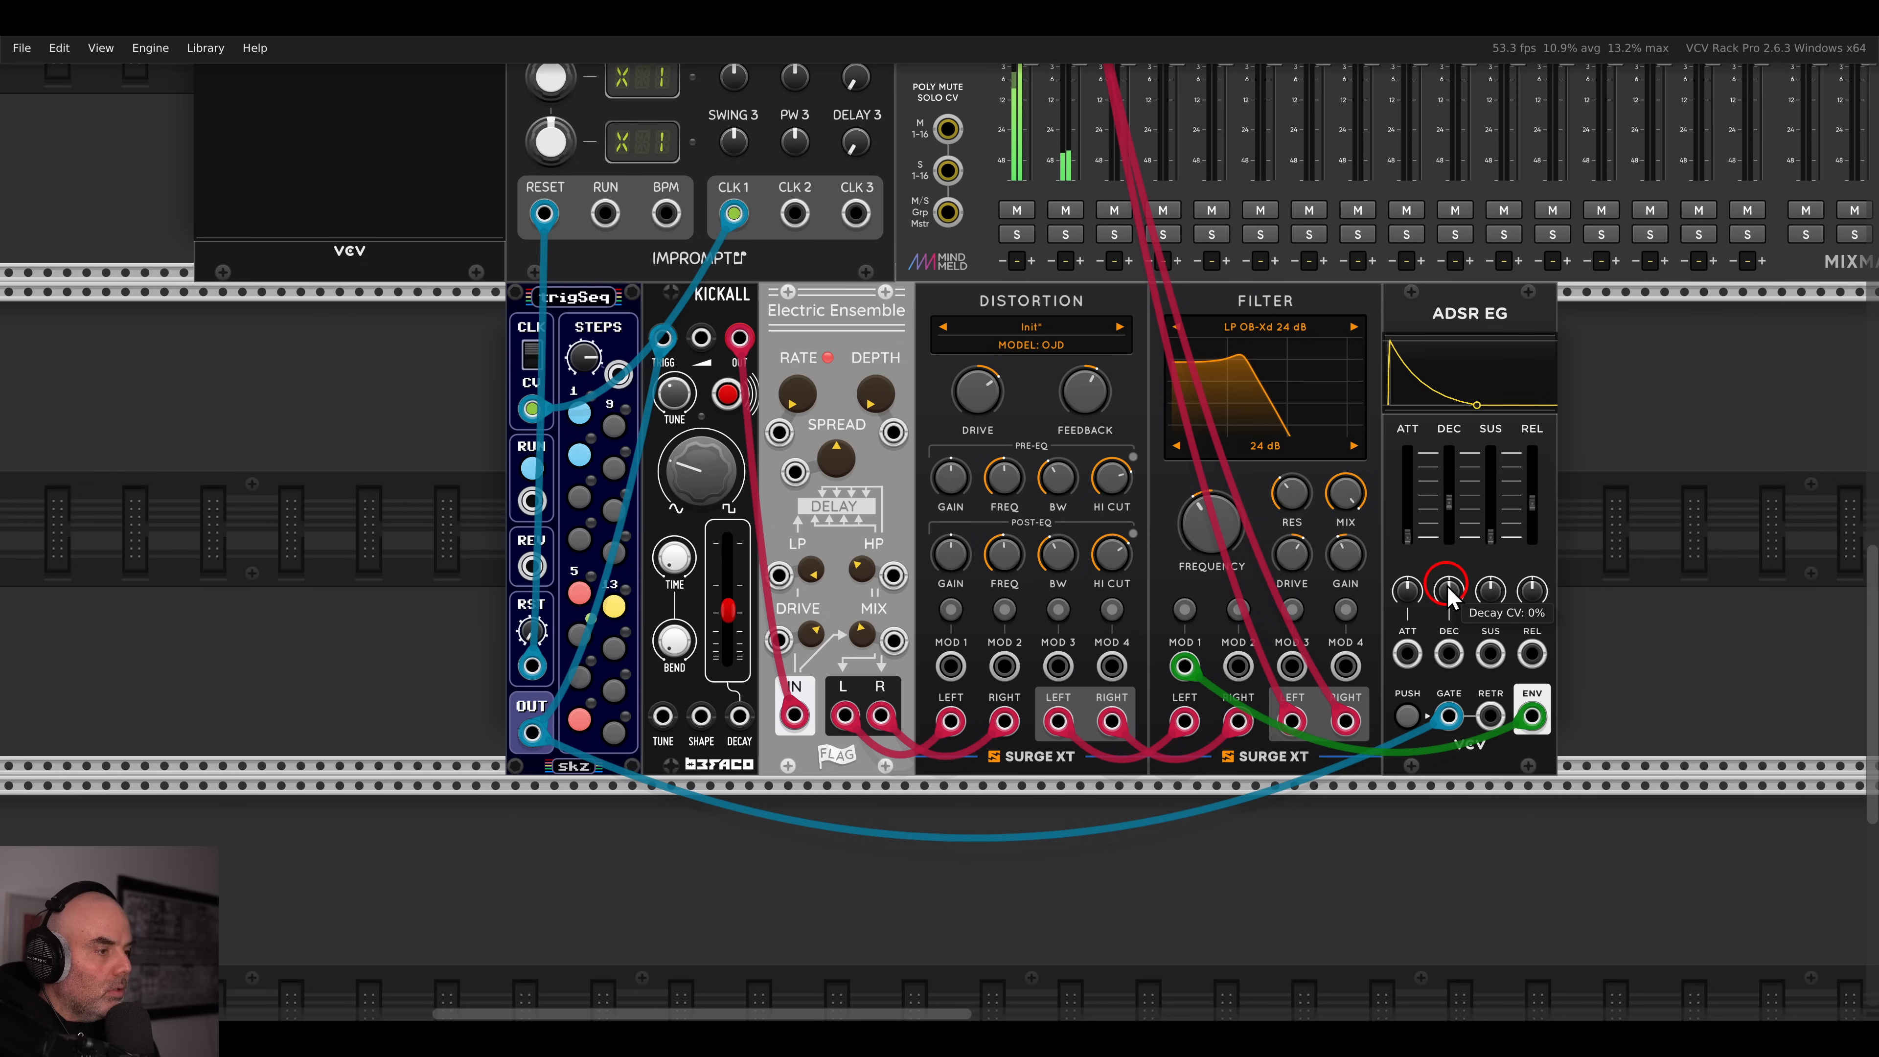
pyautogui.rightClick(580, 326)
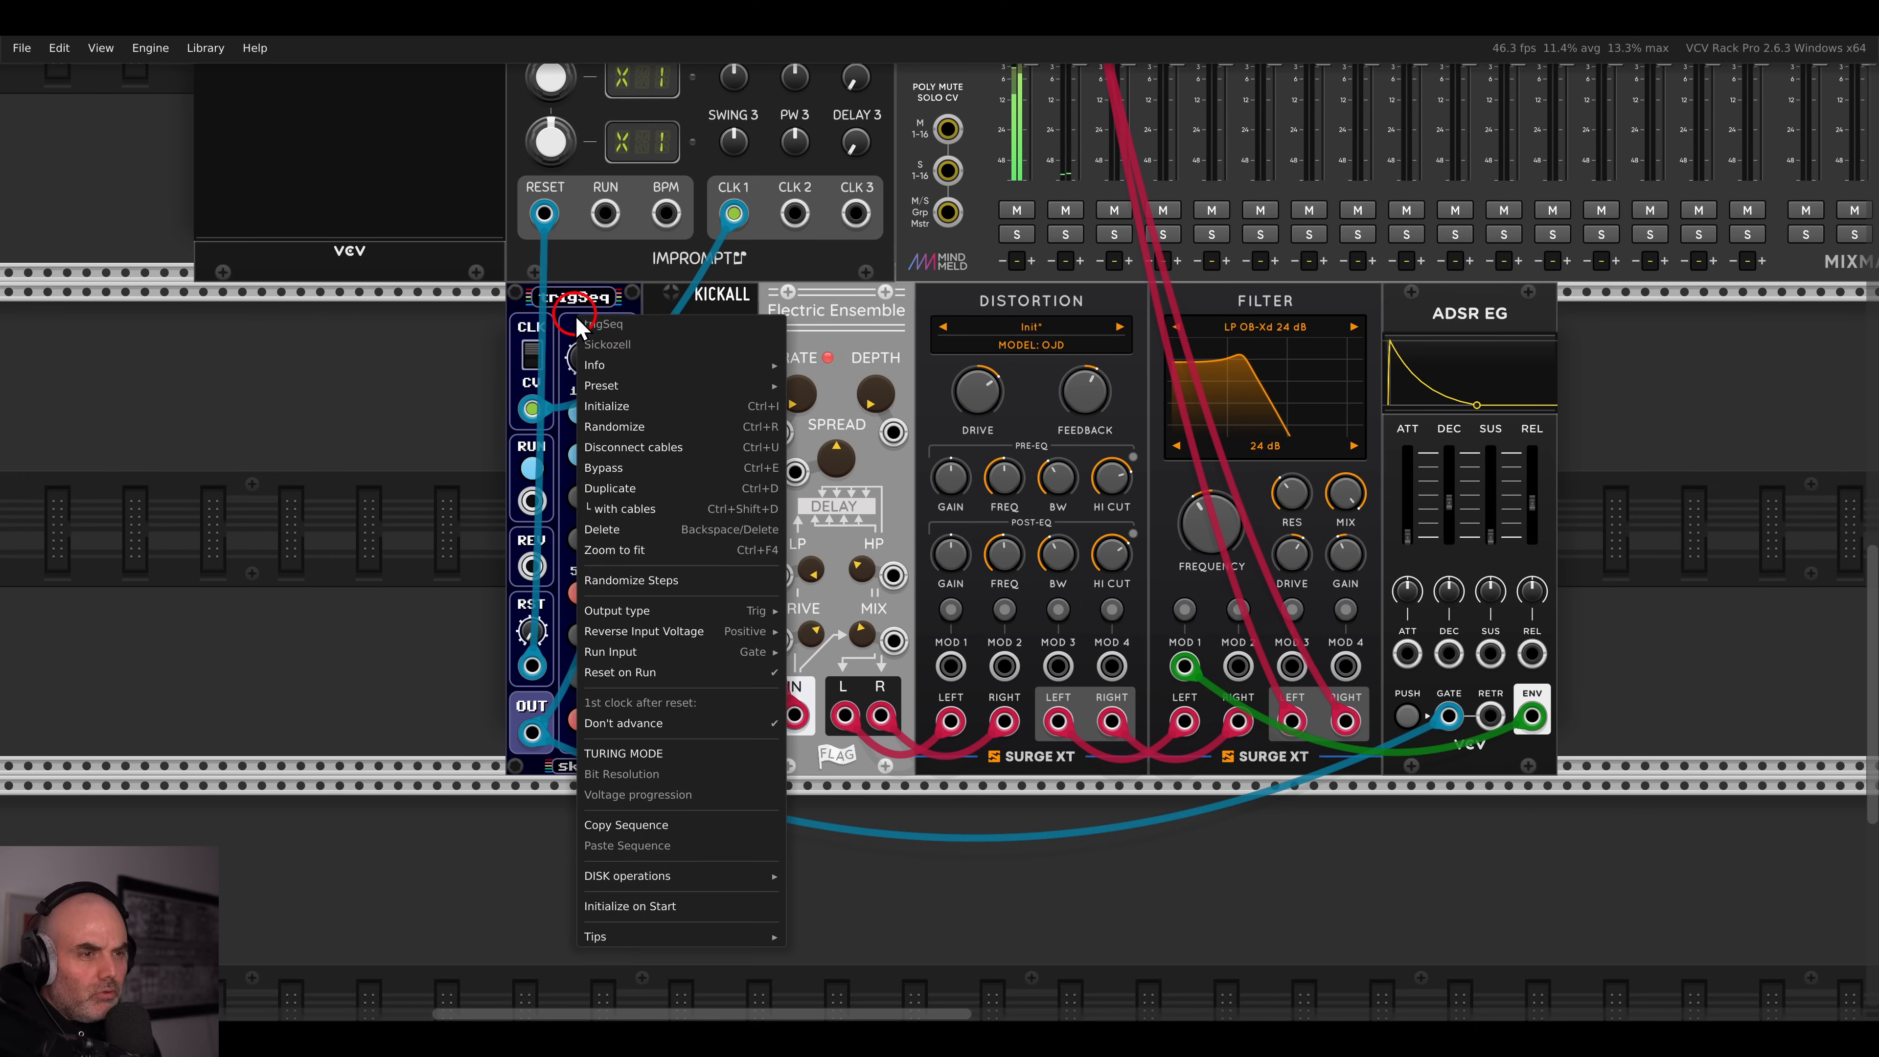
pyautogui.moveTo(651, 611)
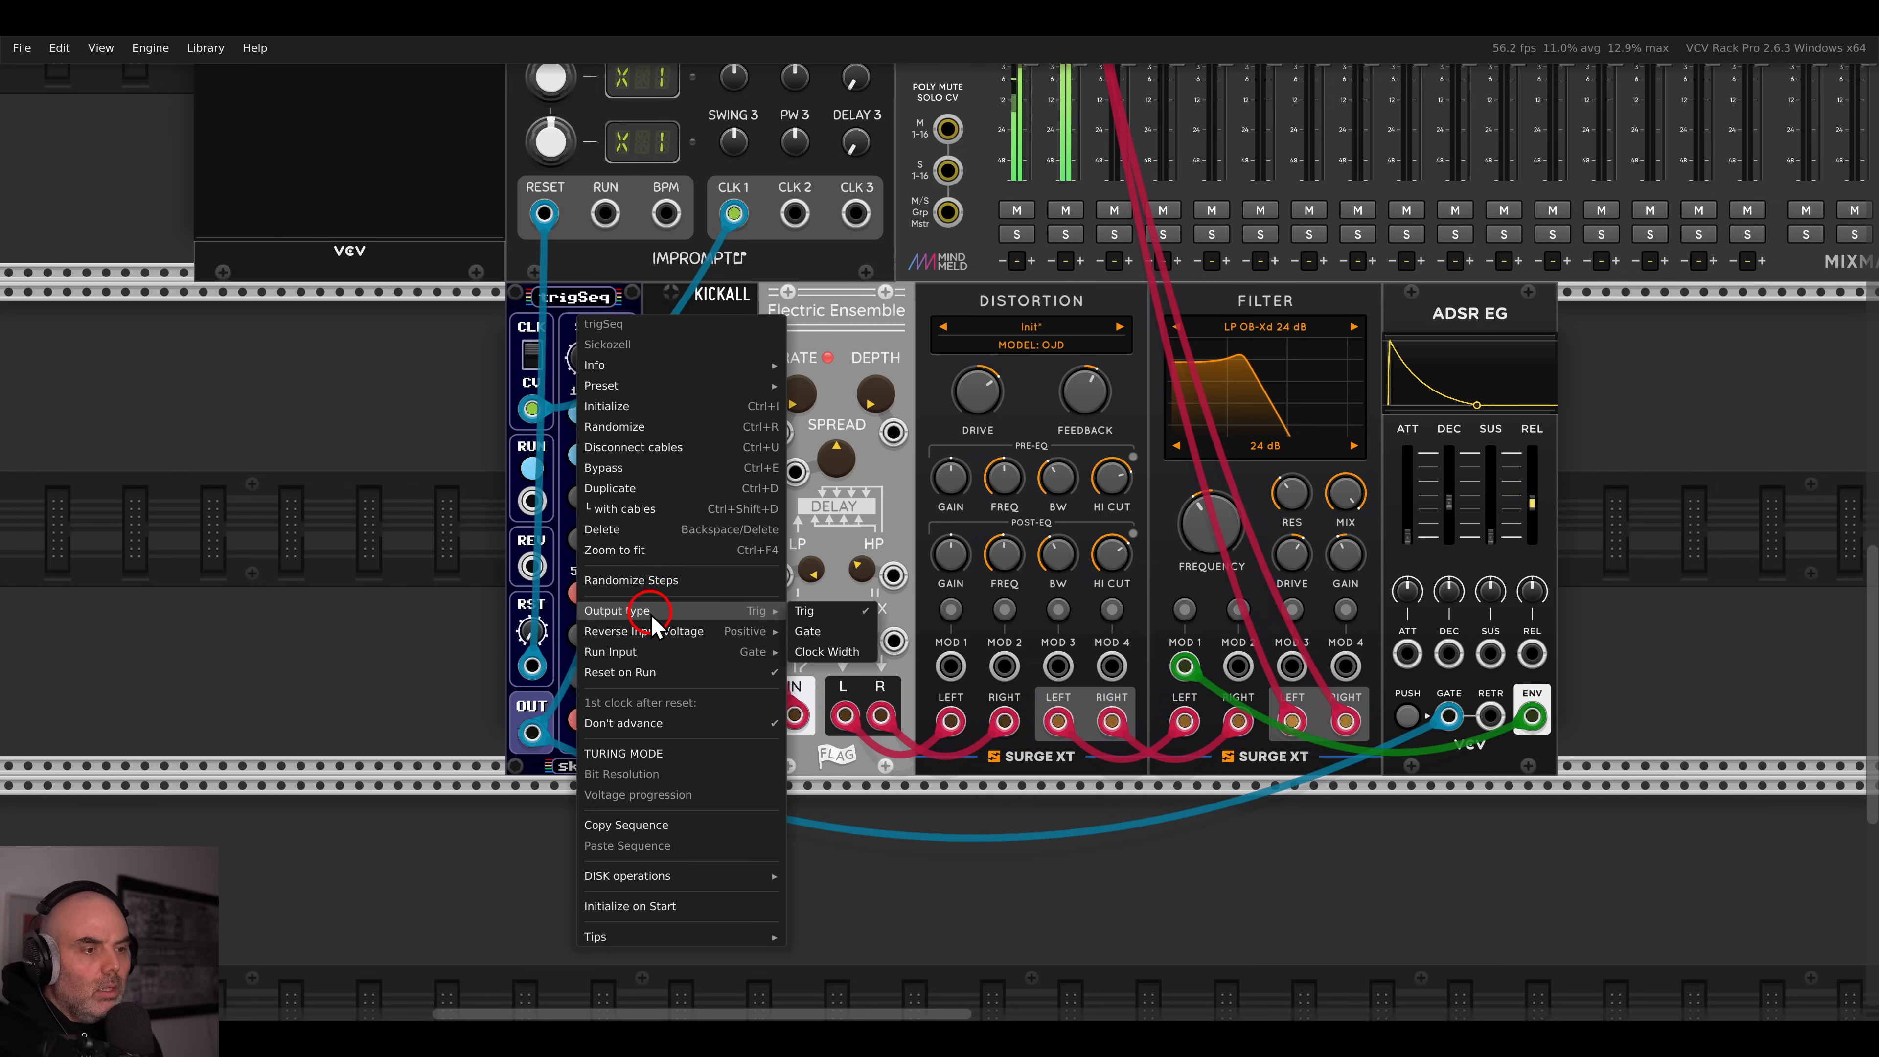
pyautogui.click(843, 653)
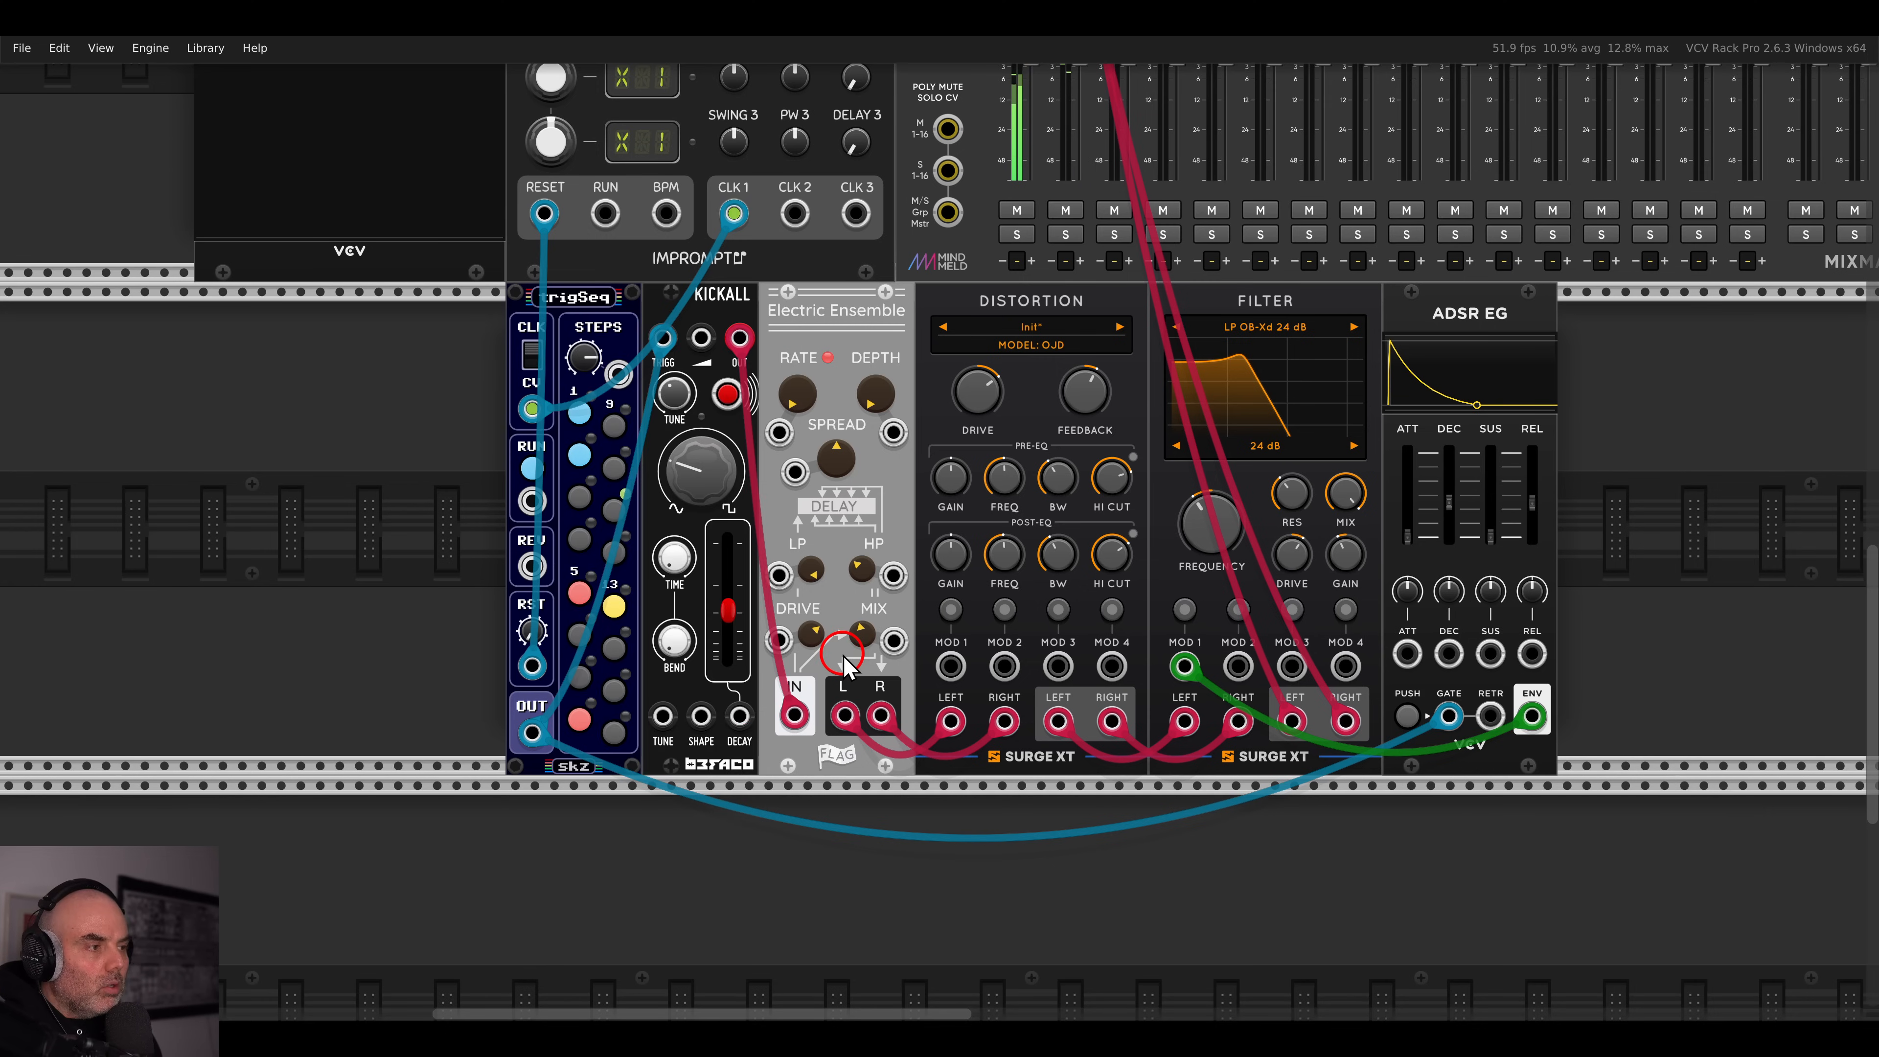
pyautogui.moveTo(1479, 499)
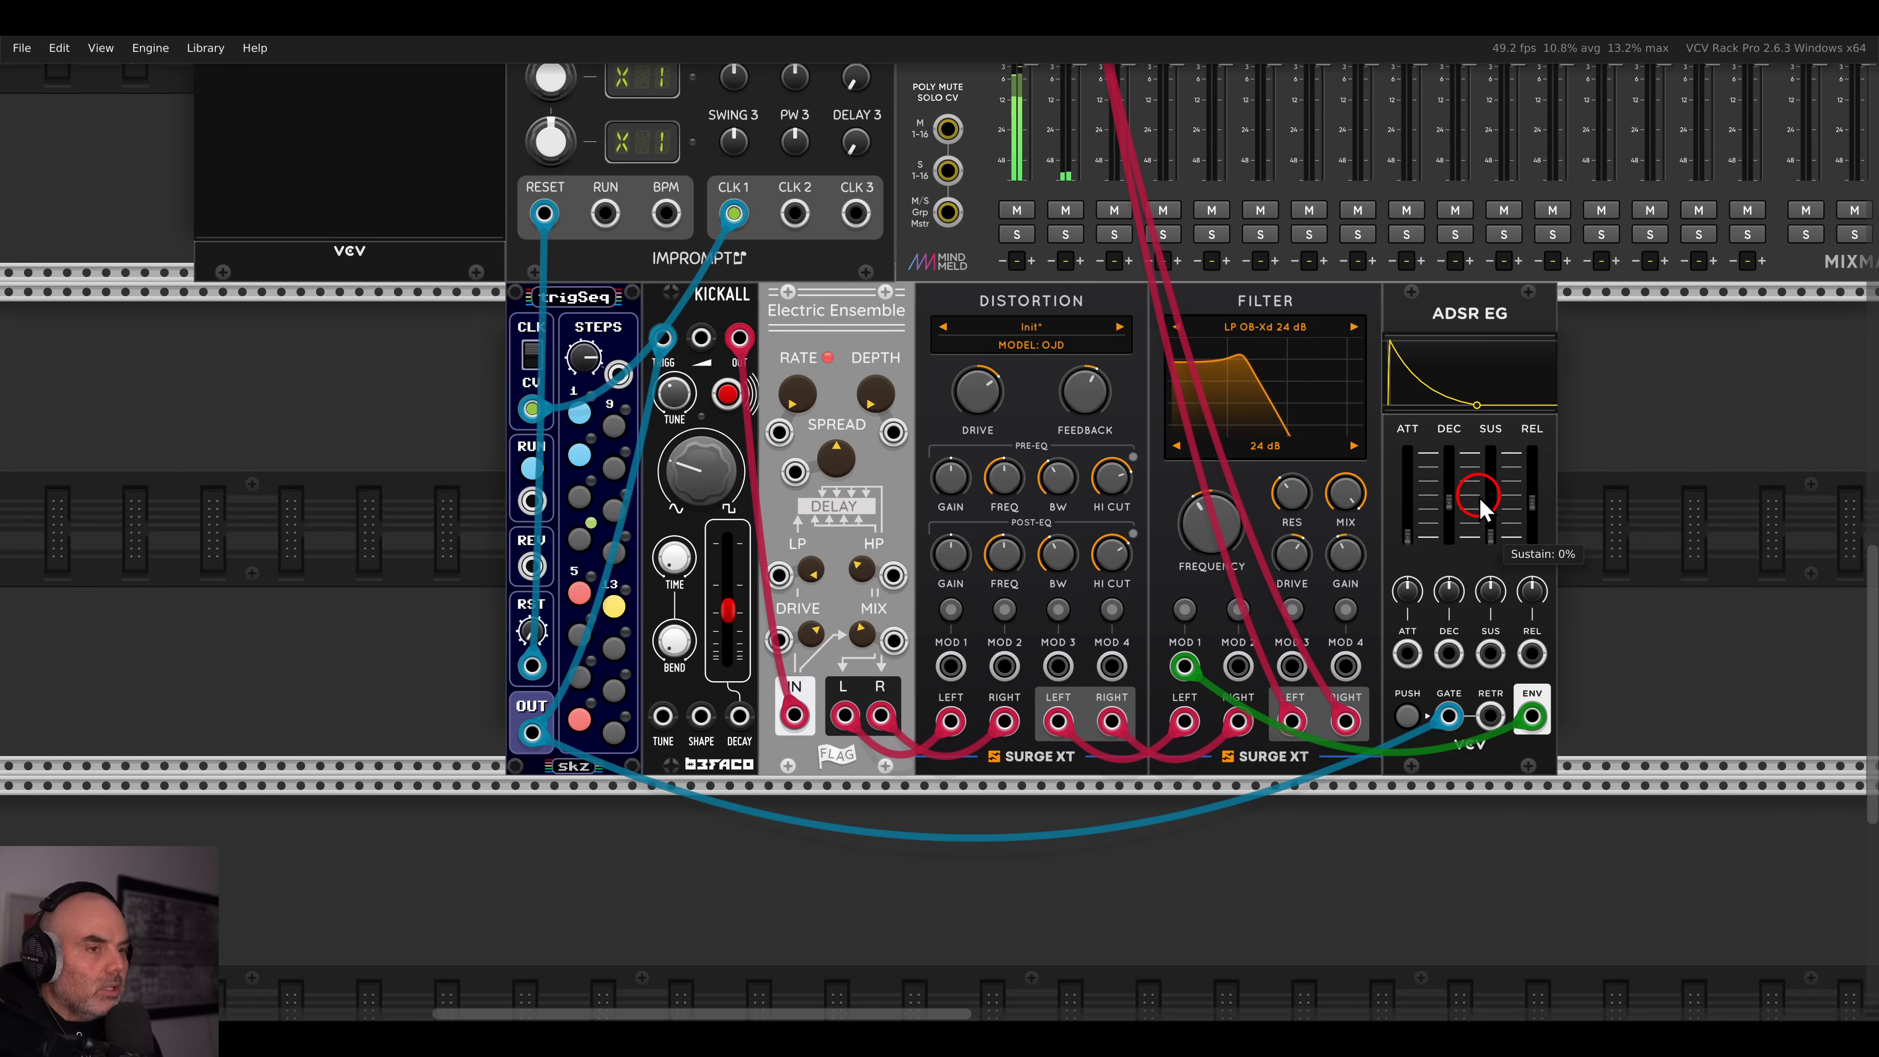
# - Assign Mod 1 to modulate the Filter's frequency, and adjust the ADSR EG's decay and release times
pyautogui.click(1184, 608)
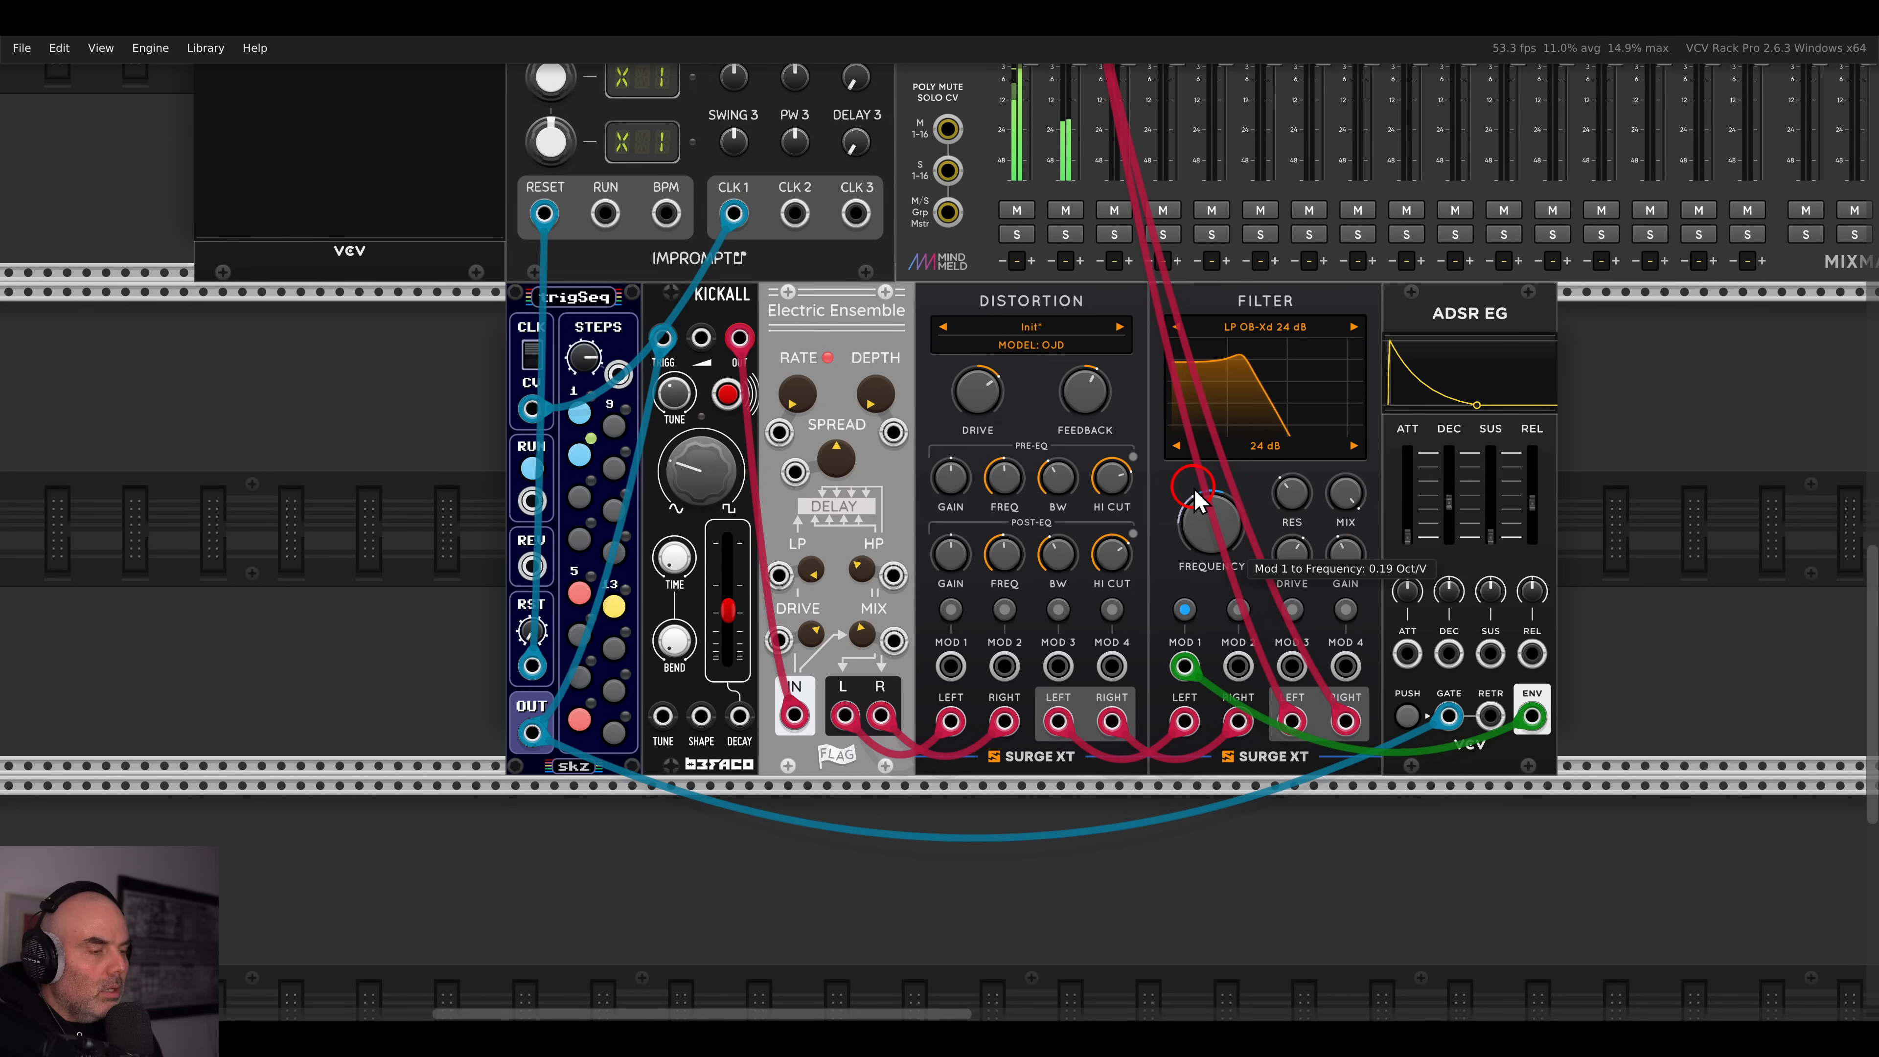
pyautogui.click(1186, 608)
pyautogui.scroll(-3, 1330, 501)
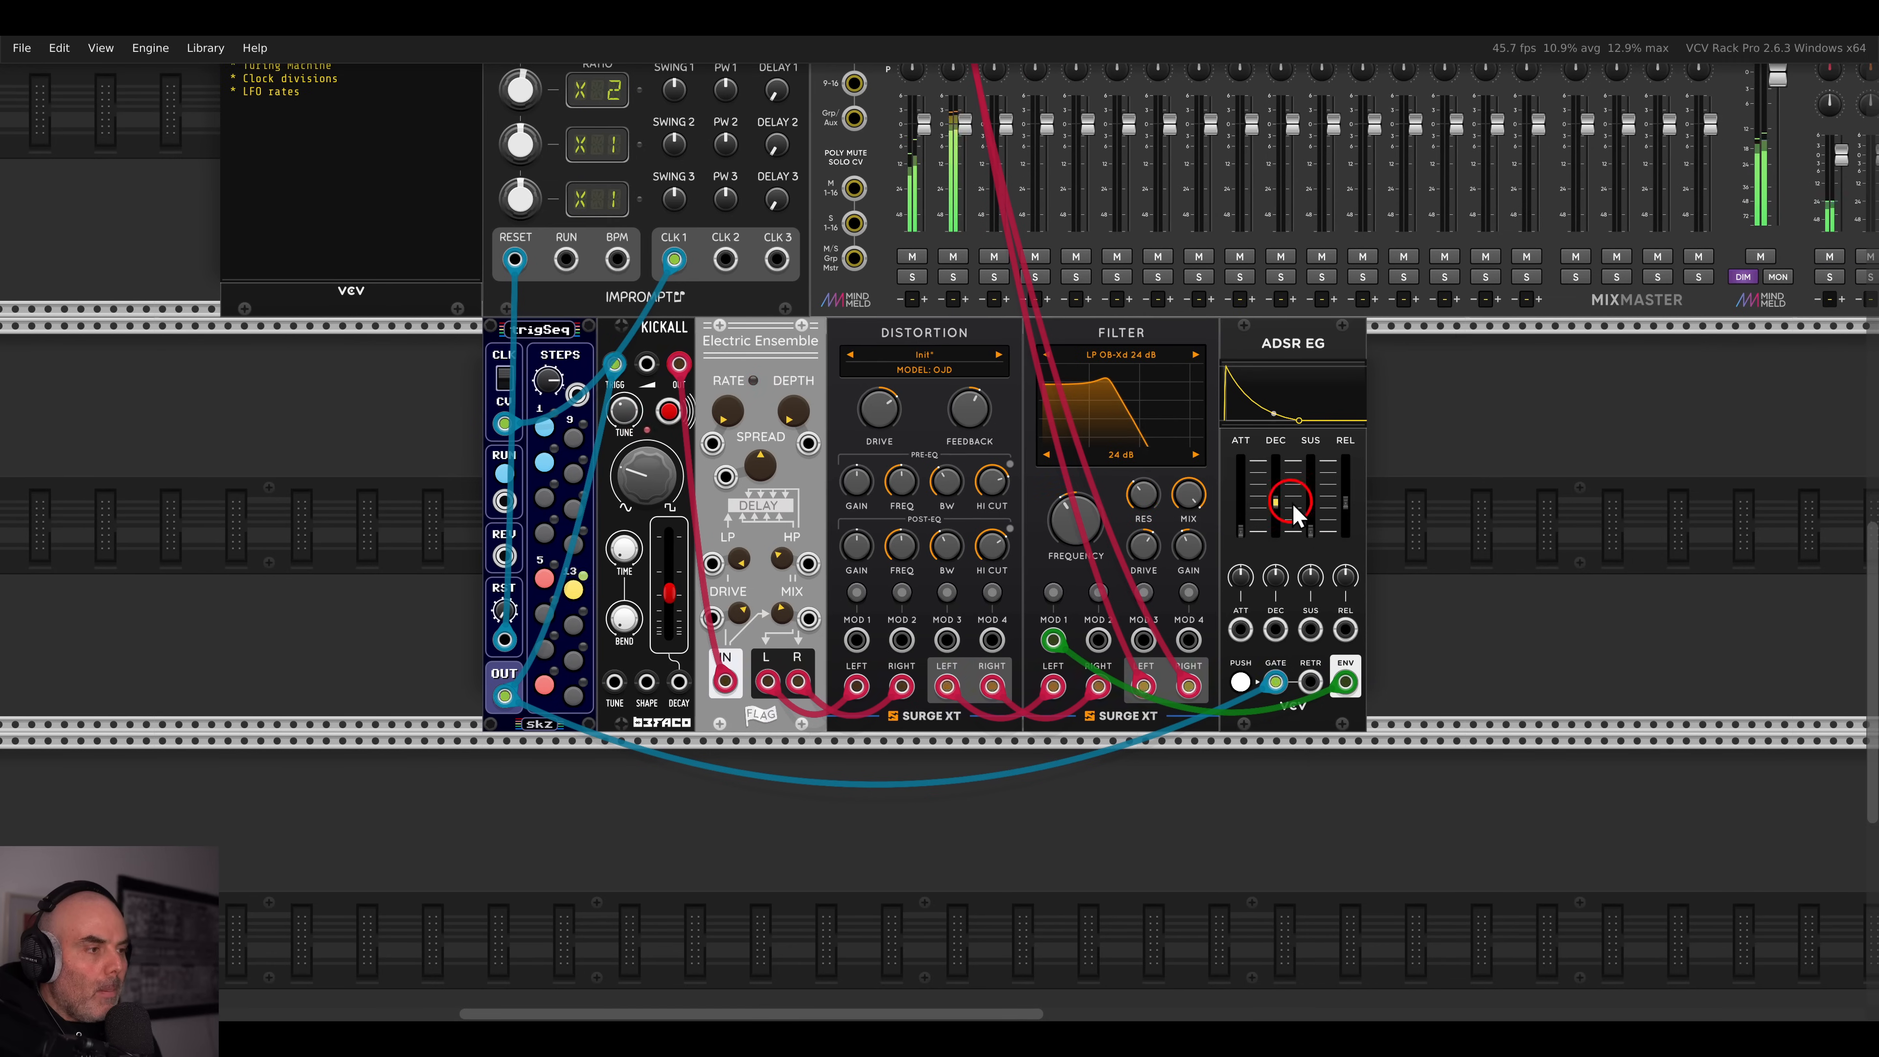
pyautogui.moveTo(1343, 502); pyautogui.dragTo(1281, 517)
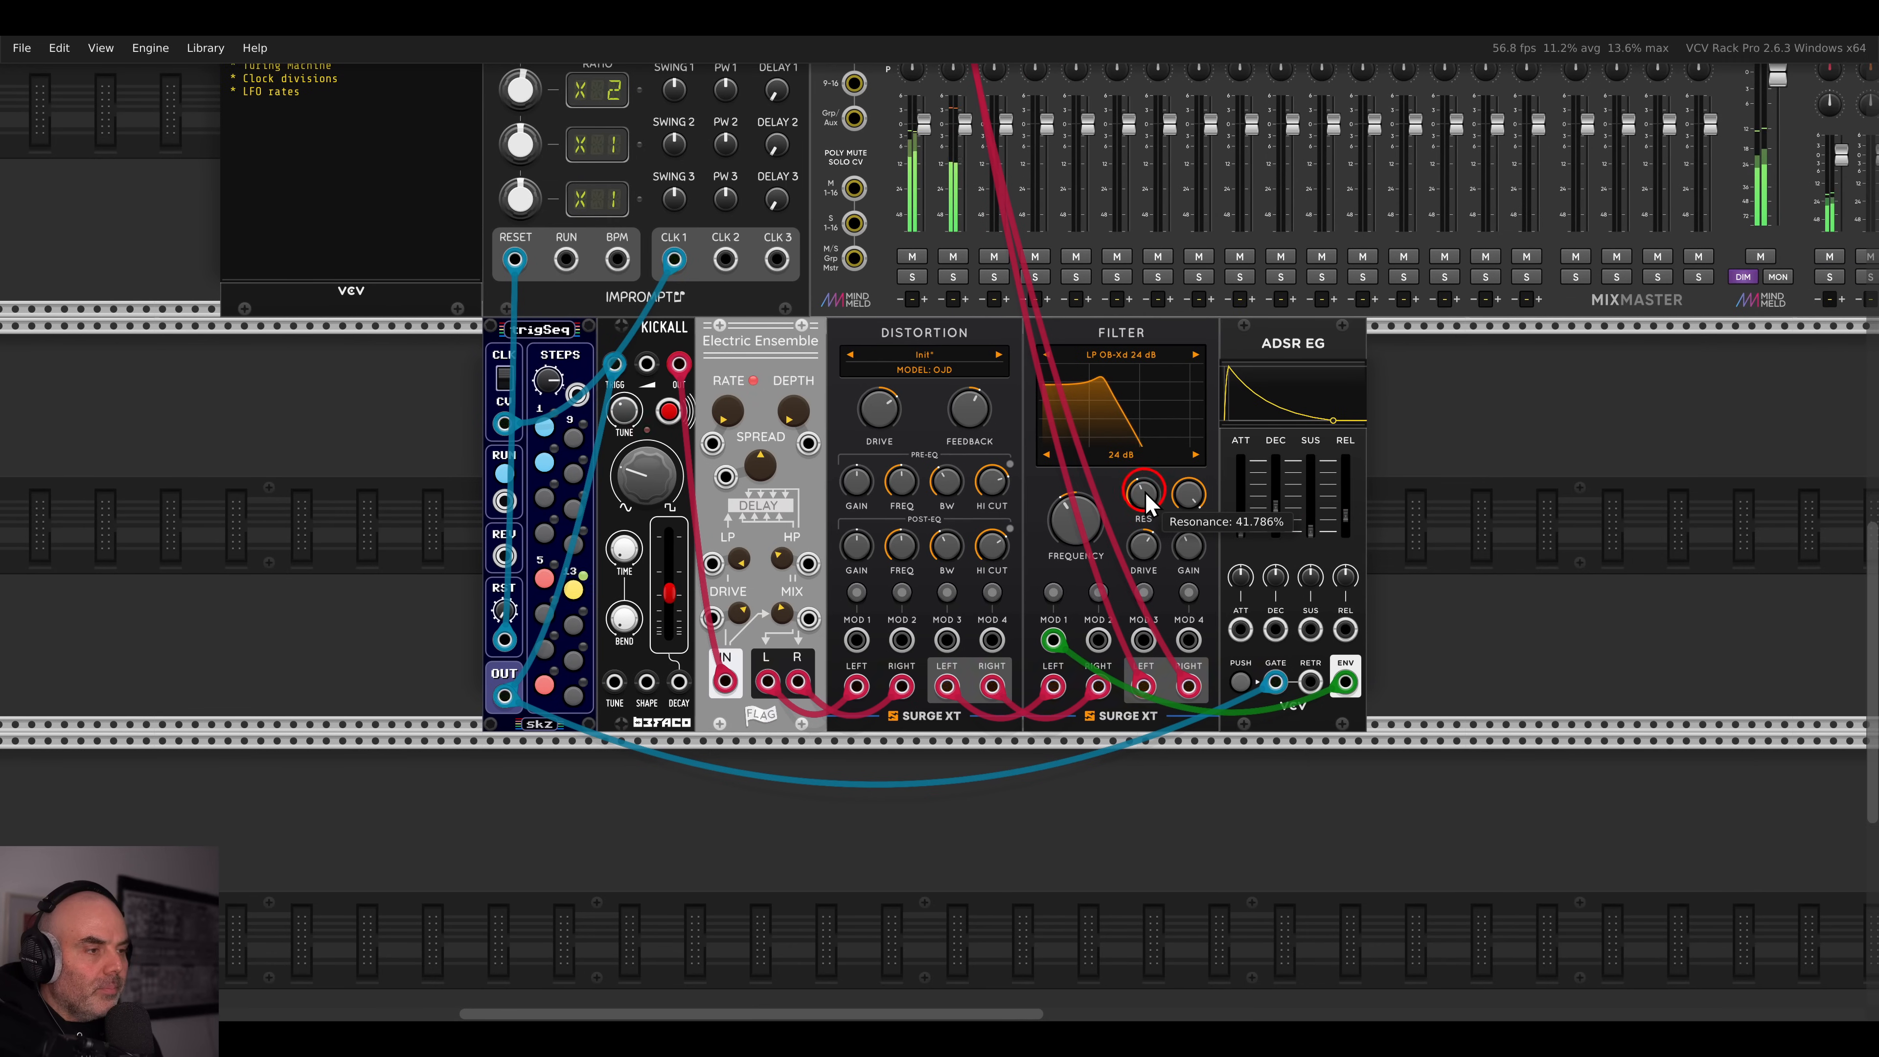
# - Change the Filter's type to the lowpass LP K35 and raise its resonance to about 73%
pyautogui.click(1112, 351)
pyautogui.moveTo(1160, 404)
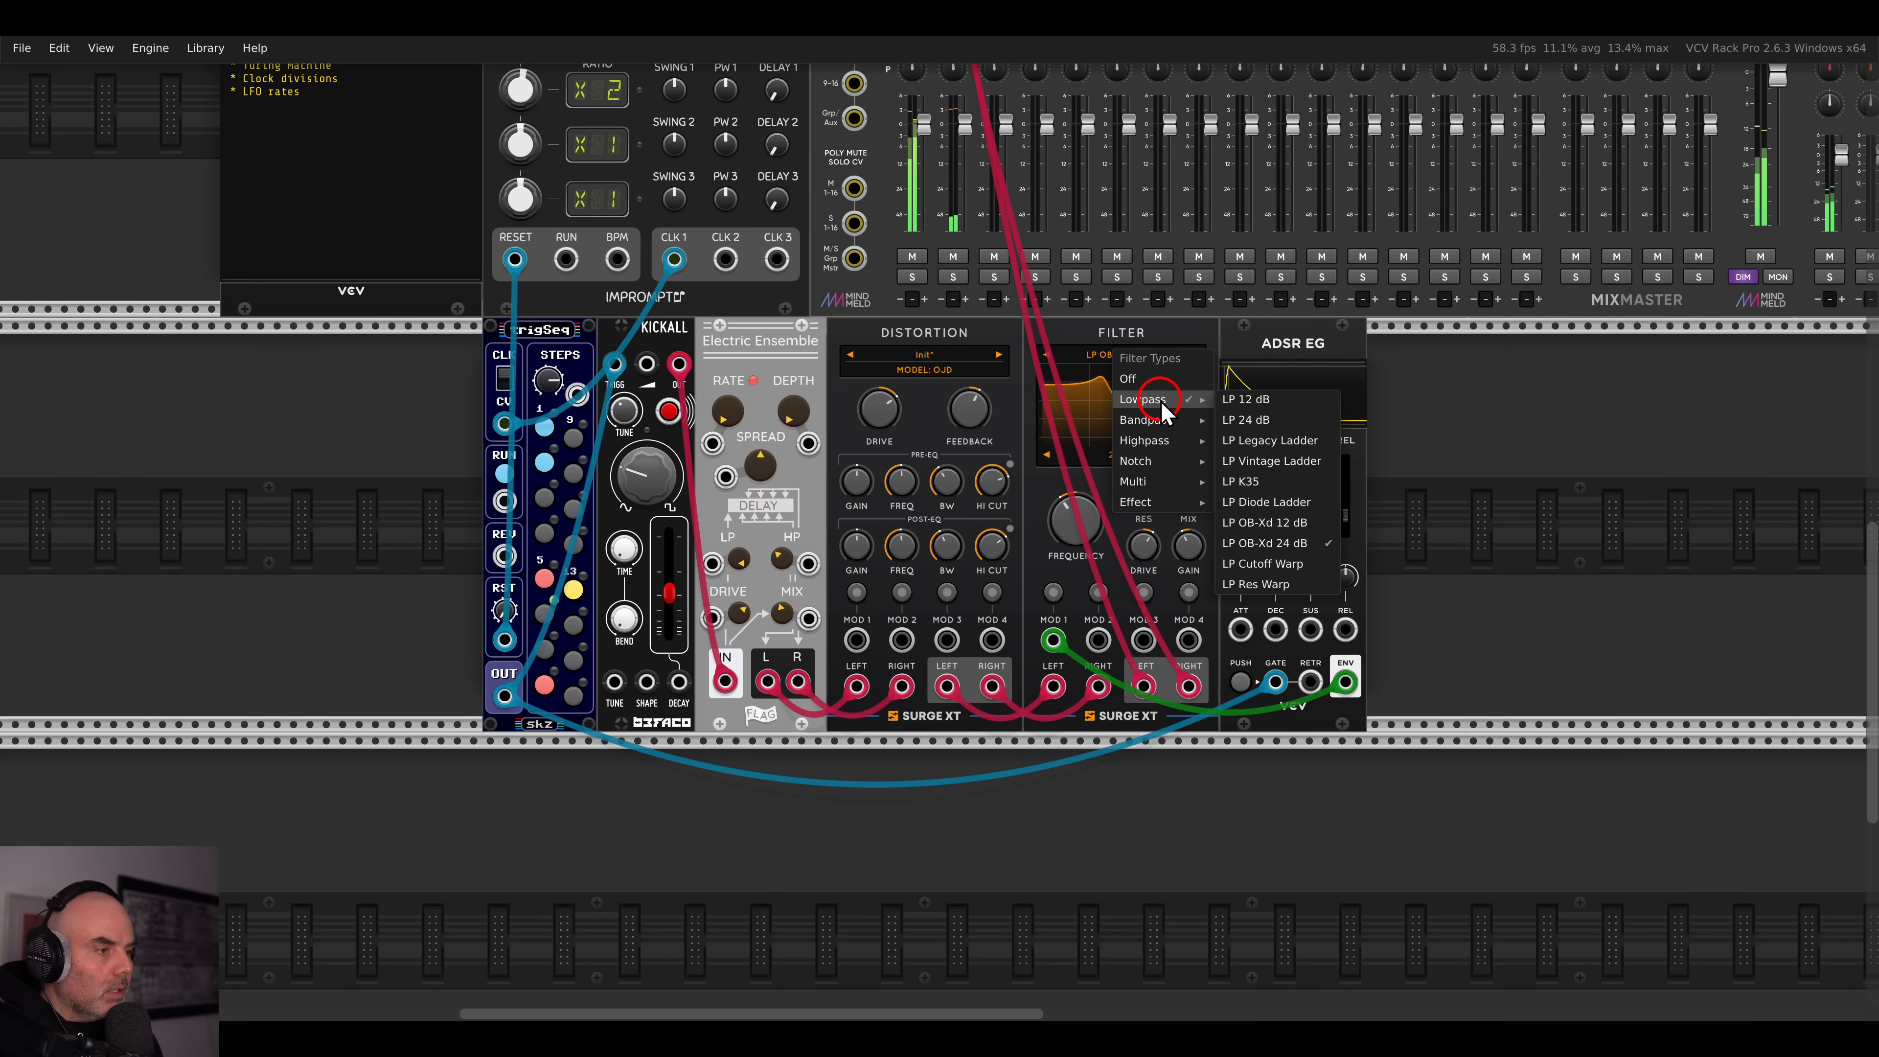
pyautogui.click(1272, 482)
pyautogui.moveTo(1149, 494); pyautogui.dragTo(1133, 408)
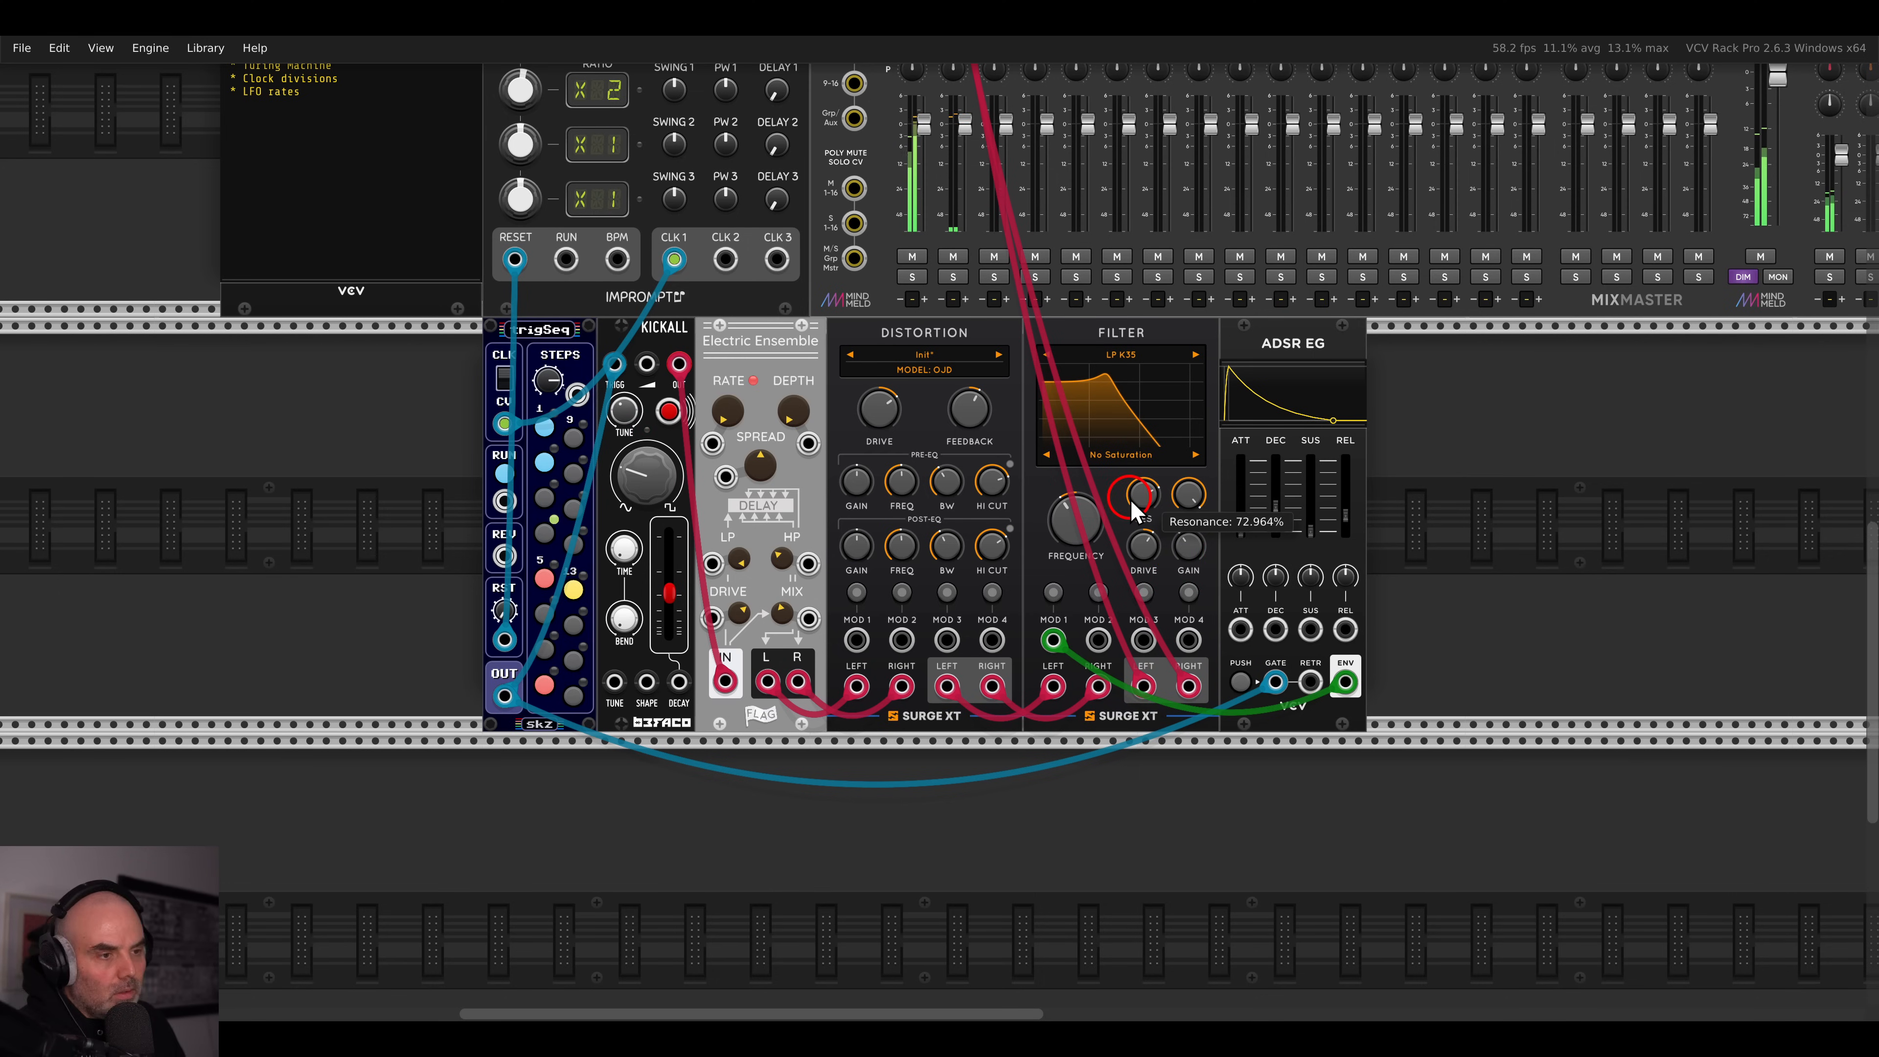
# - Readjust the depth of Mod 1's modulation on the Filter's frequency
pyautogui.scroll(3, 1098, 492)
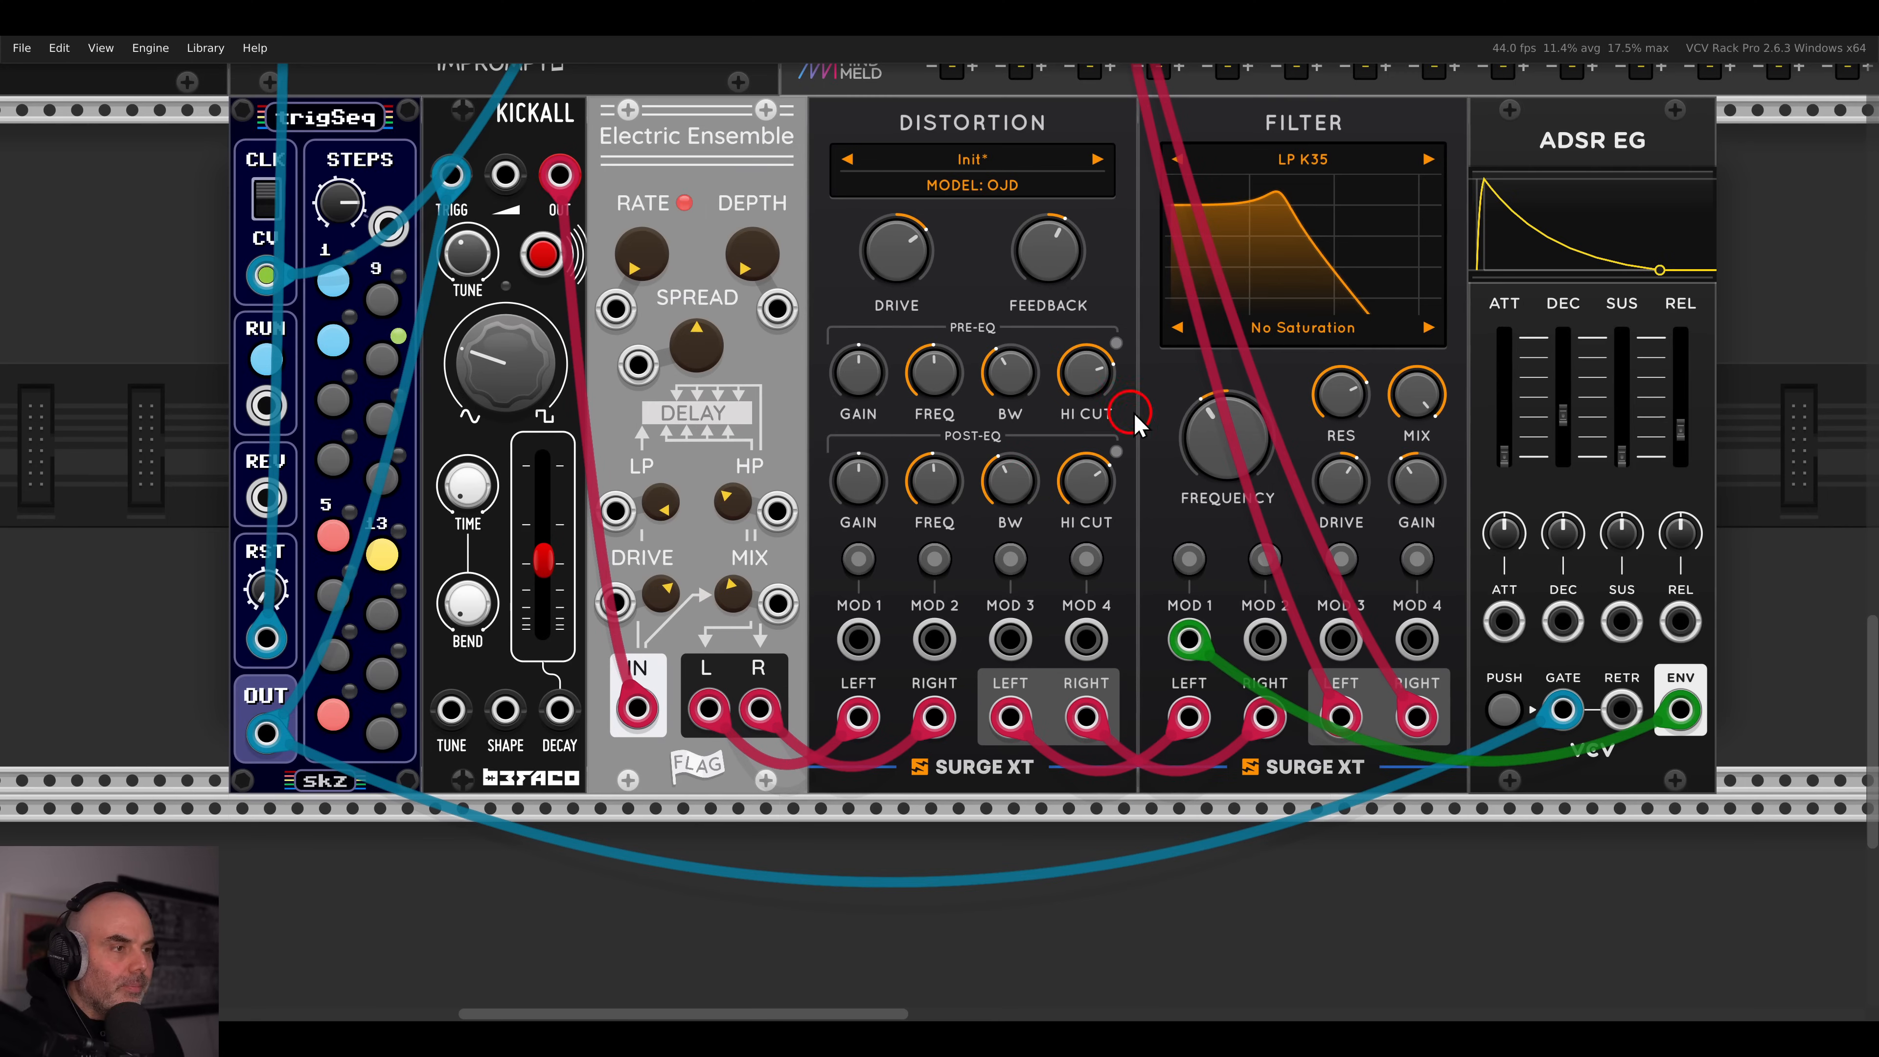
pyautogui.scroll(1, 1152, 463)
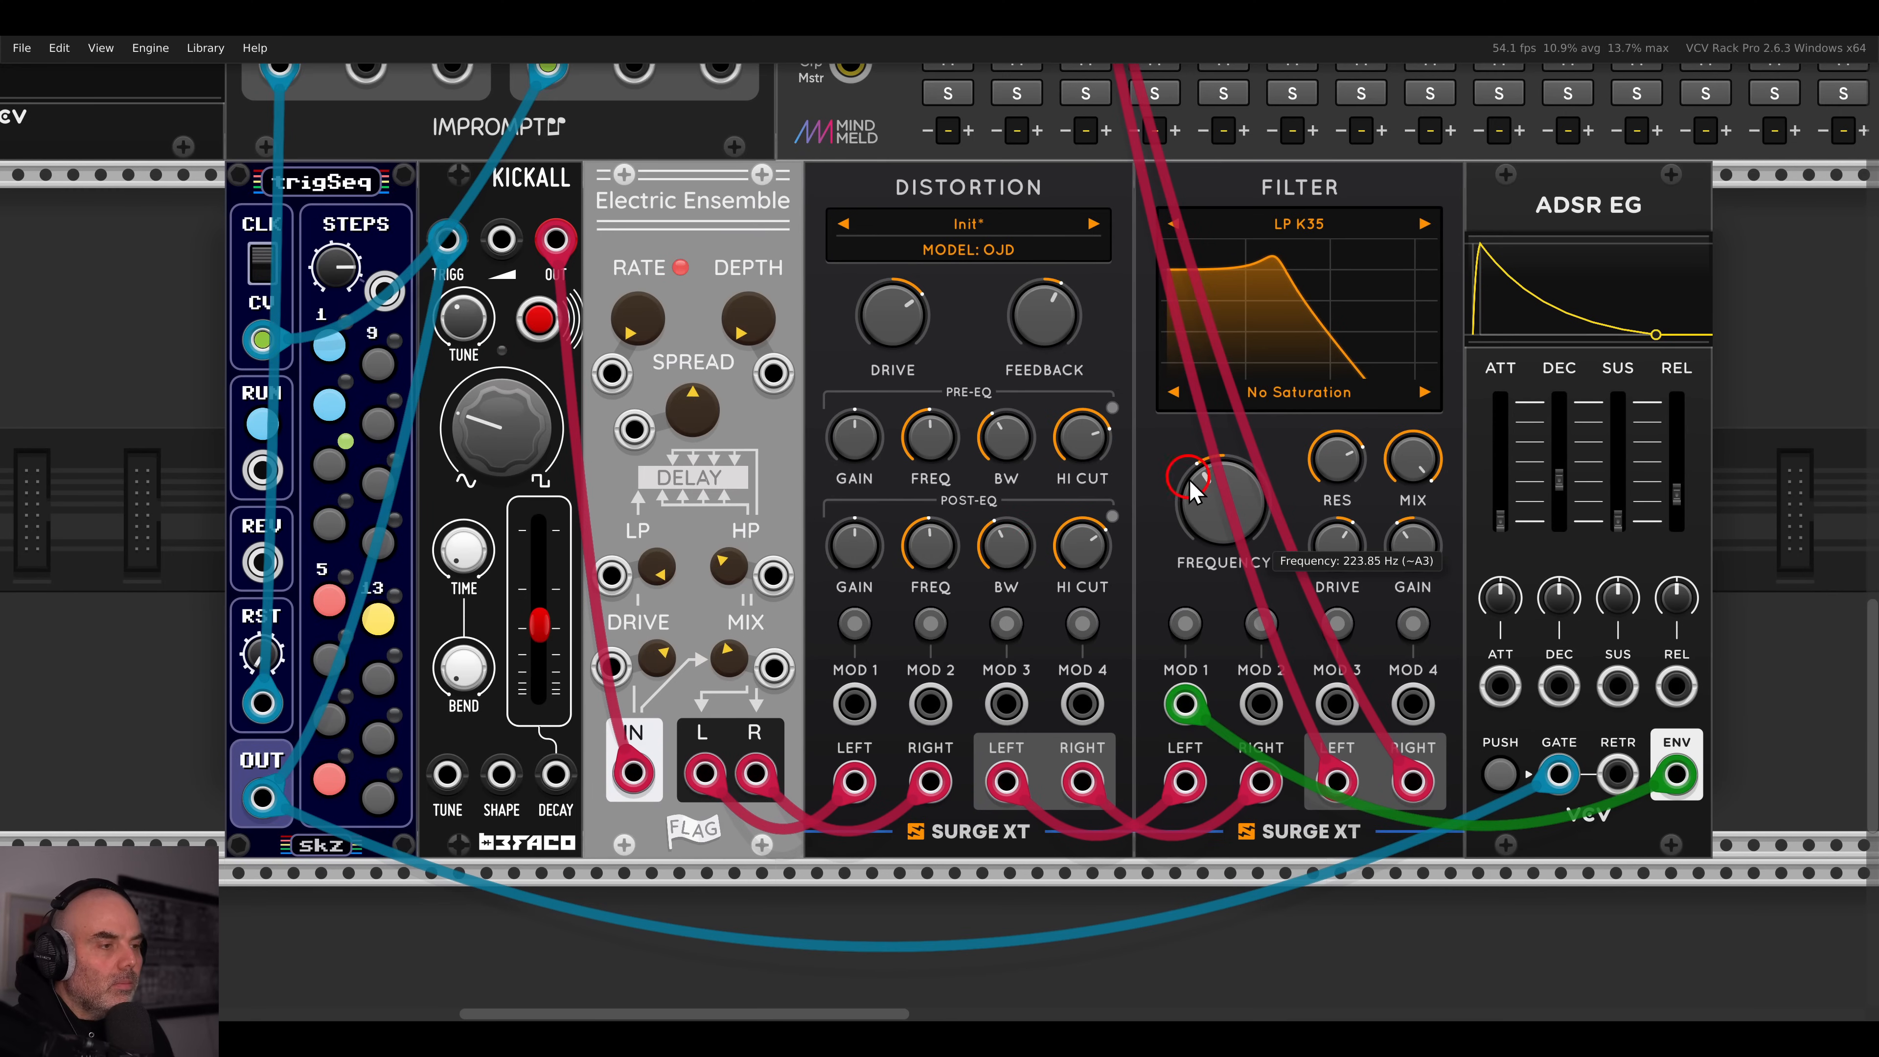
pyautogui.hscroll(2, 1184, 519)
pyautogui.click(1132, 623)
pyautogui.click(1131, 624)
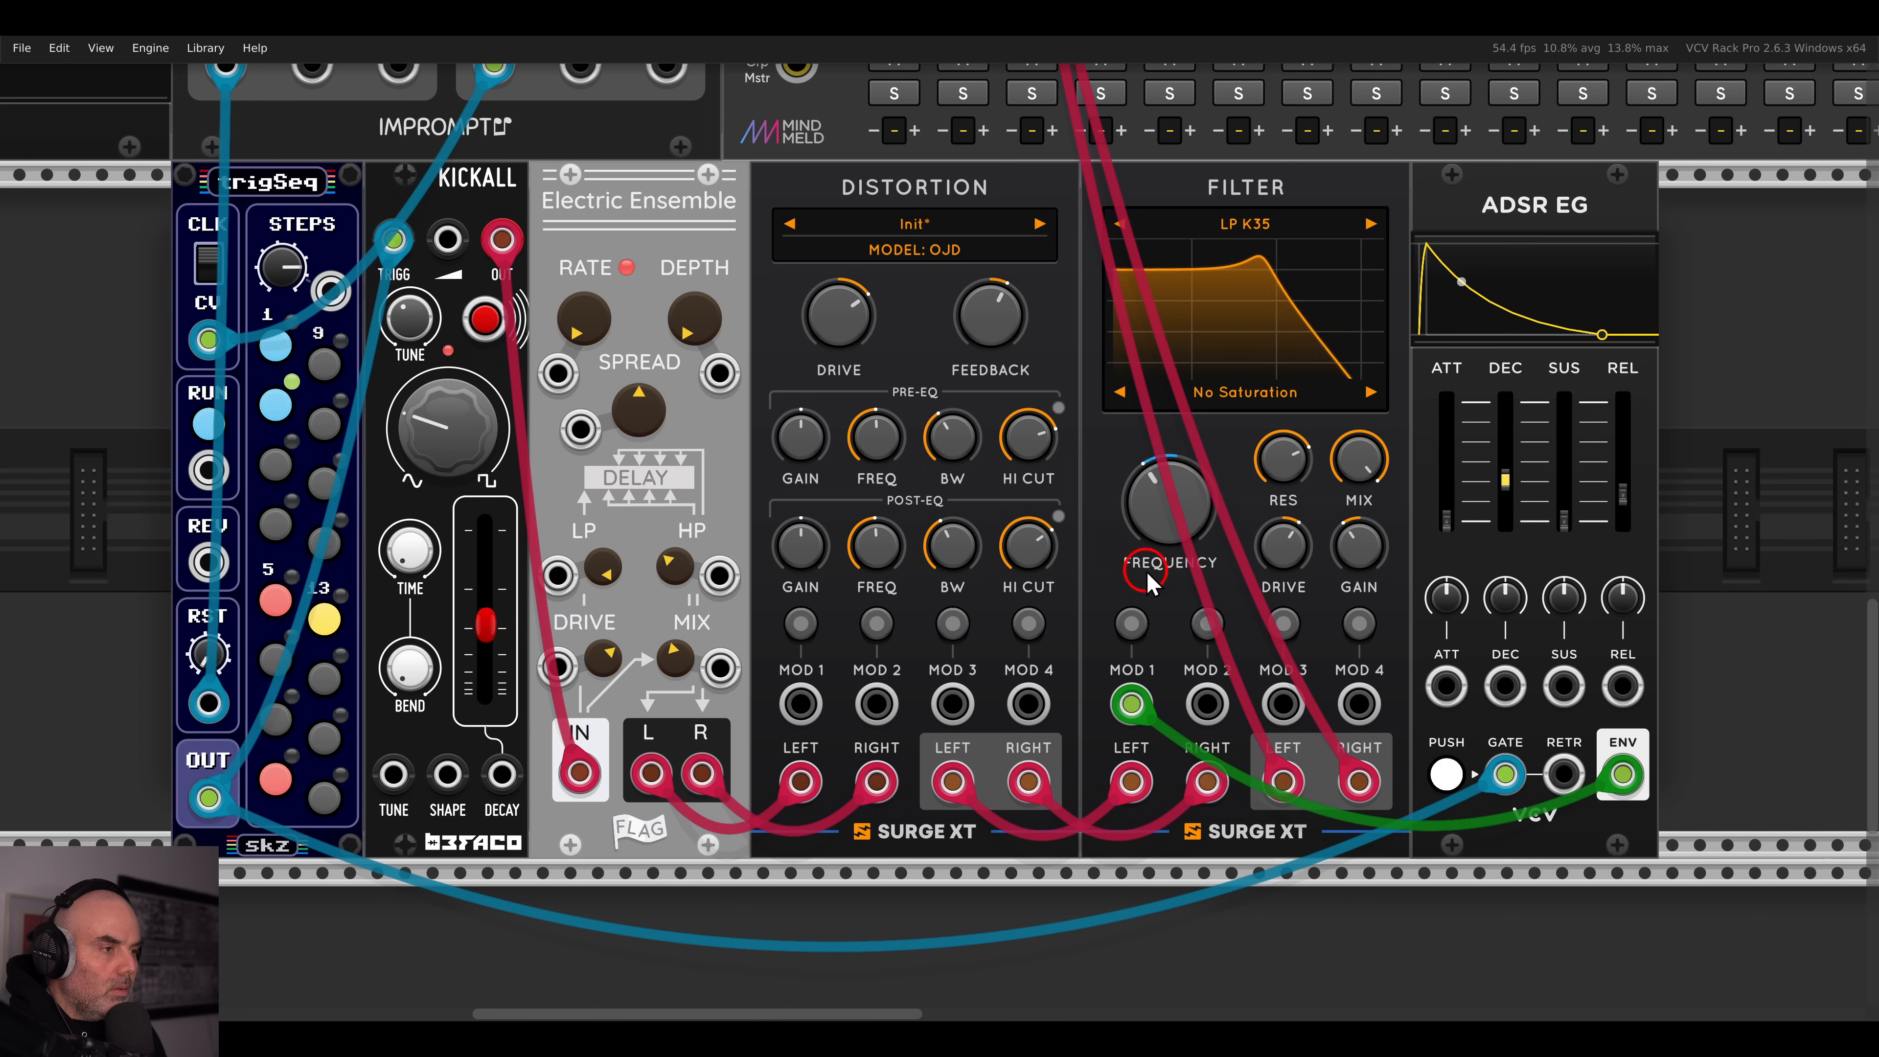
# - Add a Surge XT Delay after the ADSR EG and feed its left and right inputs from the Filter's stereo outputs
pyautogui.scroll(-3, 1155, 539)
pyautogui.moveTo(1248, 485); pyautogui.dragTo(987, 473)
pyautogui.rightClick(1240, 466)
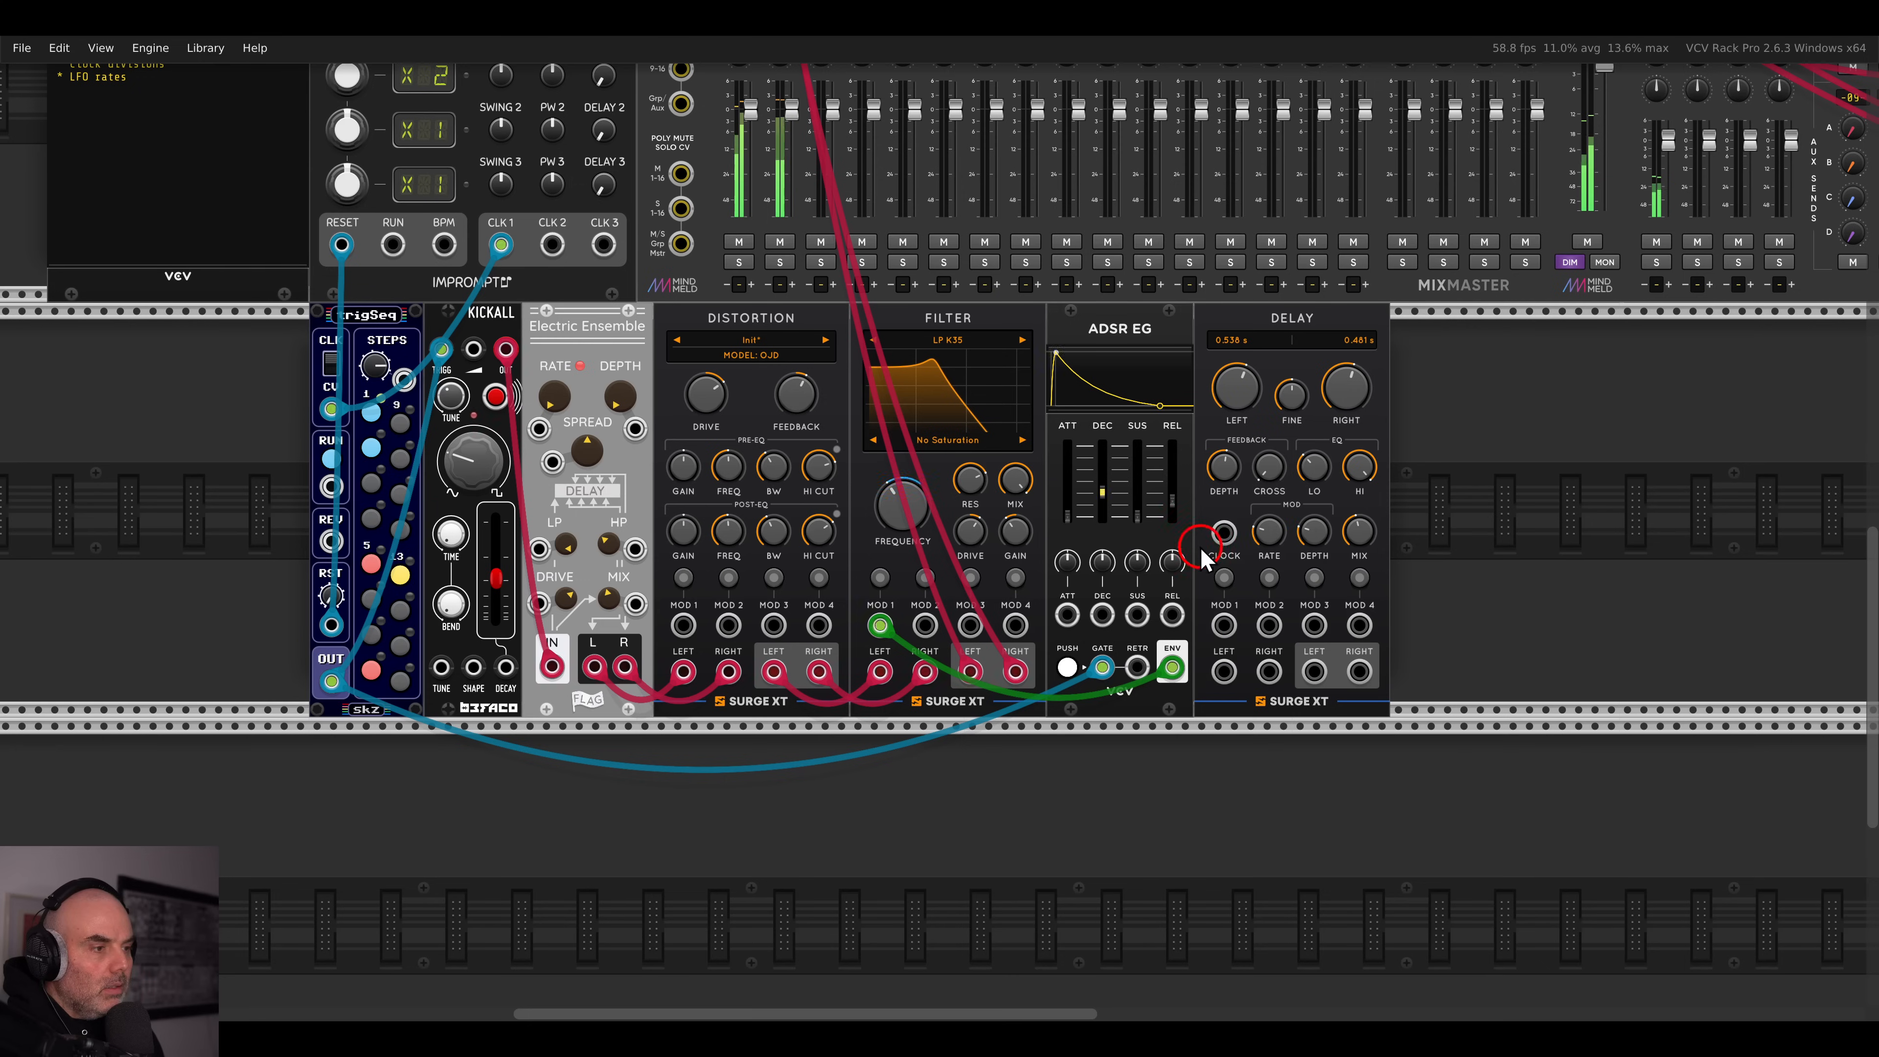
pyautogui.moveTo(1165, 489); pyautogui.dragTo(1168, 497)
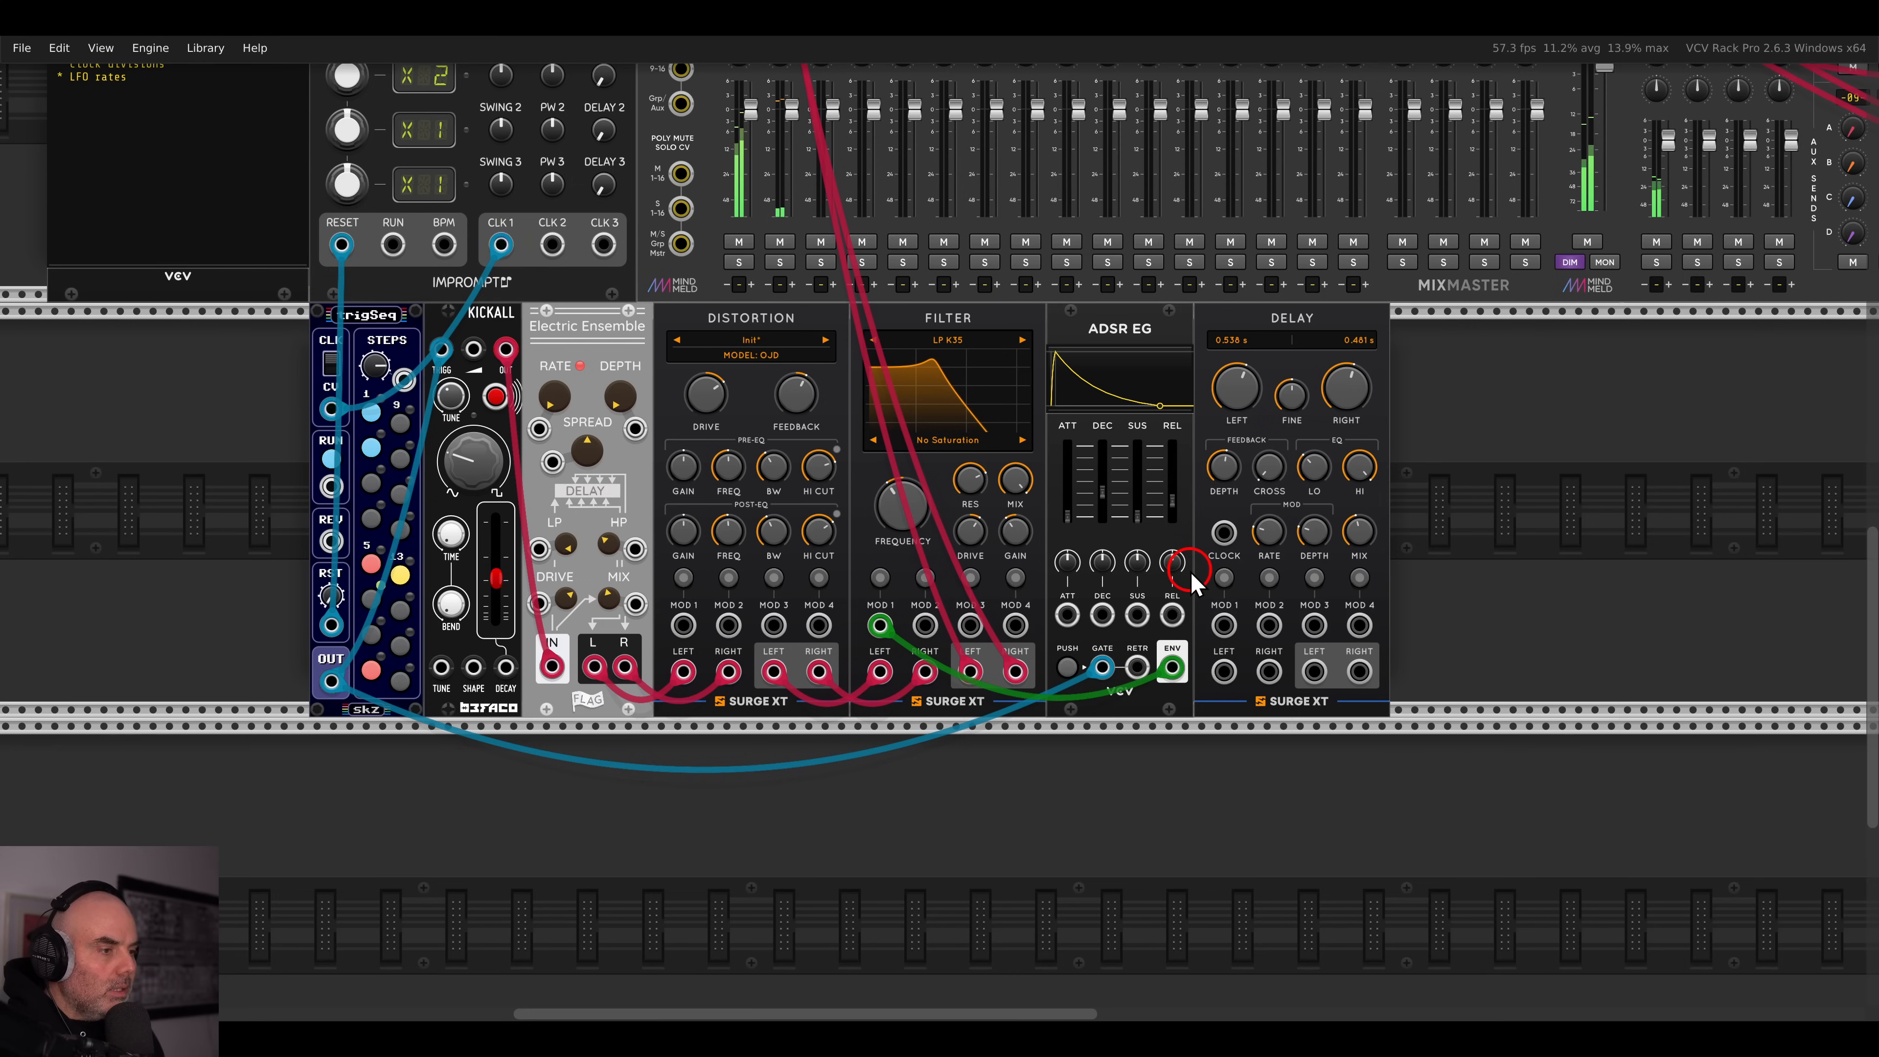
pyautogui.moveTo(1225, 671); pyautogui.dragTo(970, 670)
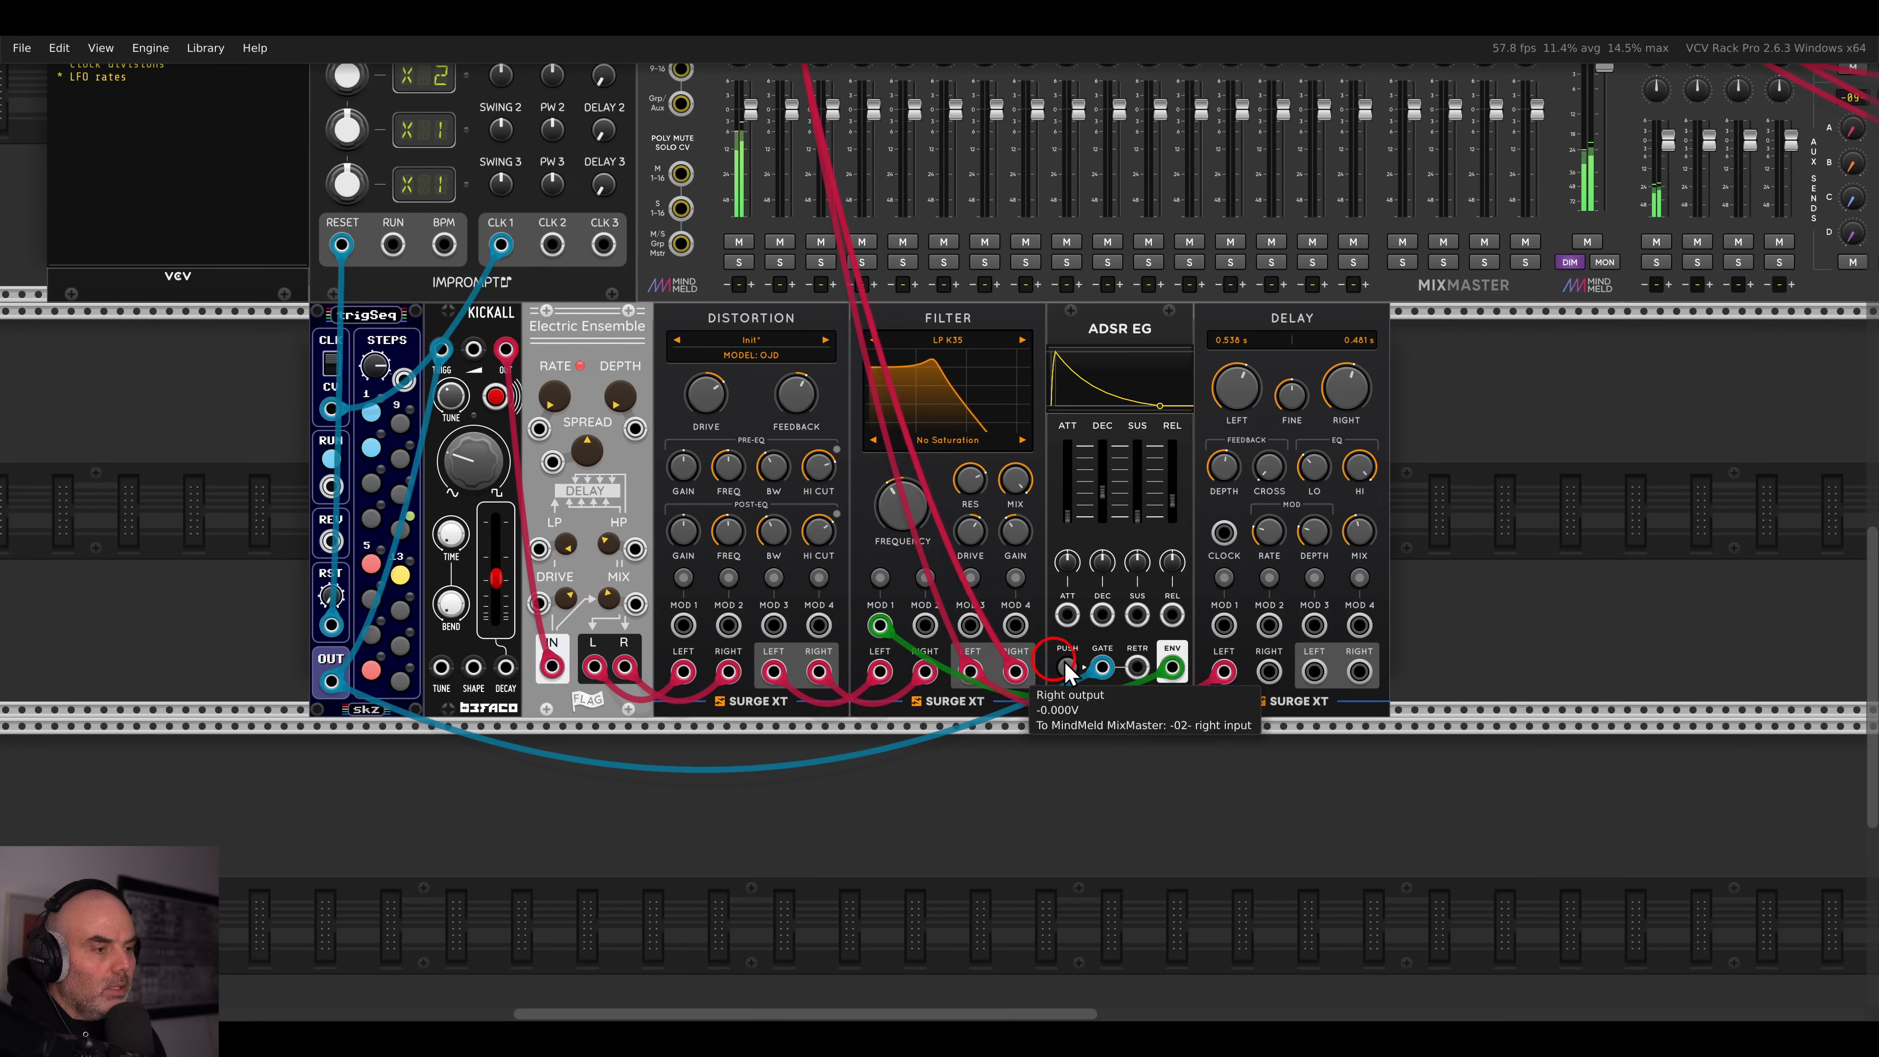
pyautogui.moveTo(1269, 672); pyautogui.dragTo(1015, 670)
# - Label MixMaster channel 2 as BASS and channel 3 as BSDL
pyautogui.scroll(4, 869, 407)
pyautogui.click(769, 196)
pyautogui.write('BASS')
pyautogui.press('Tab')
pyautogui.write('BSD')
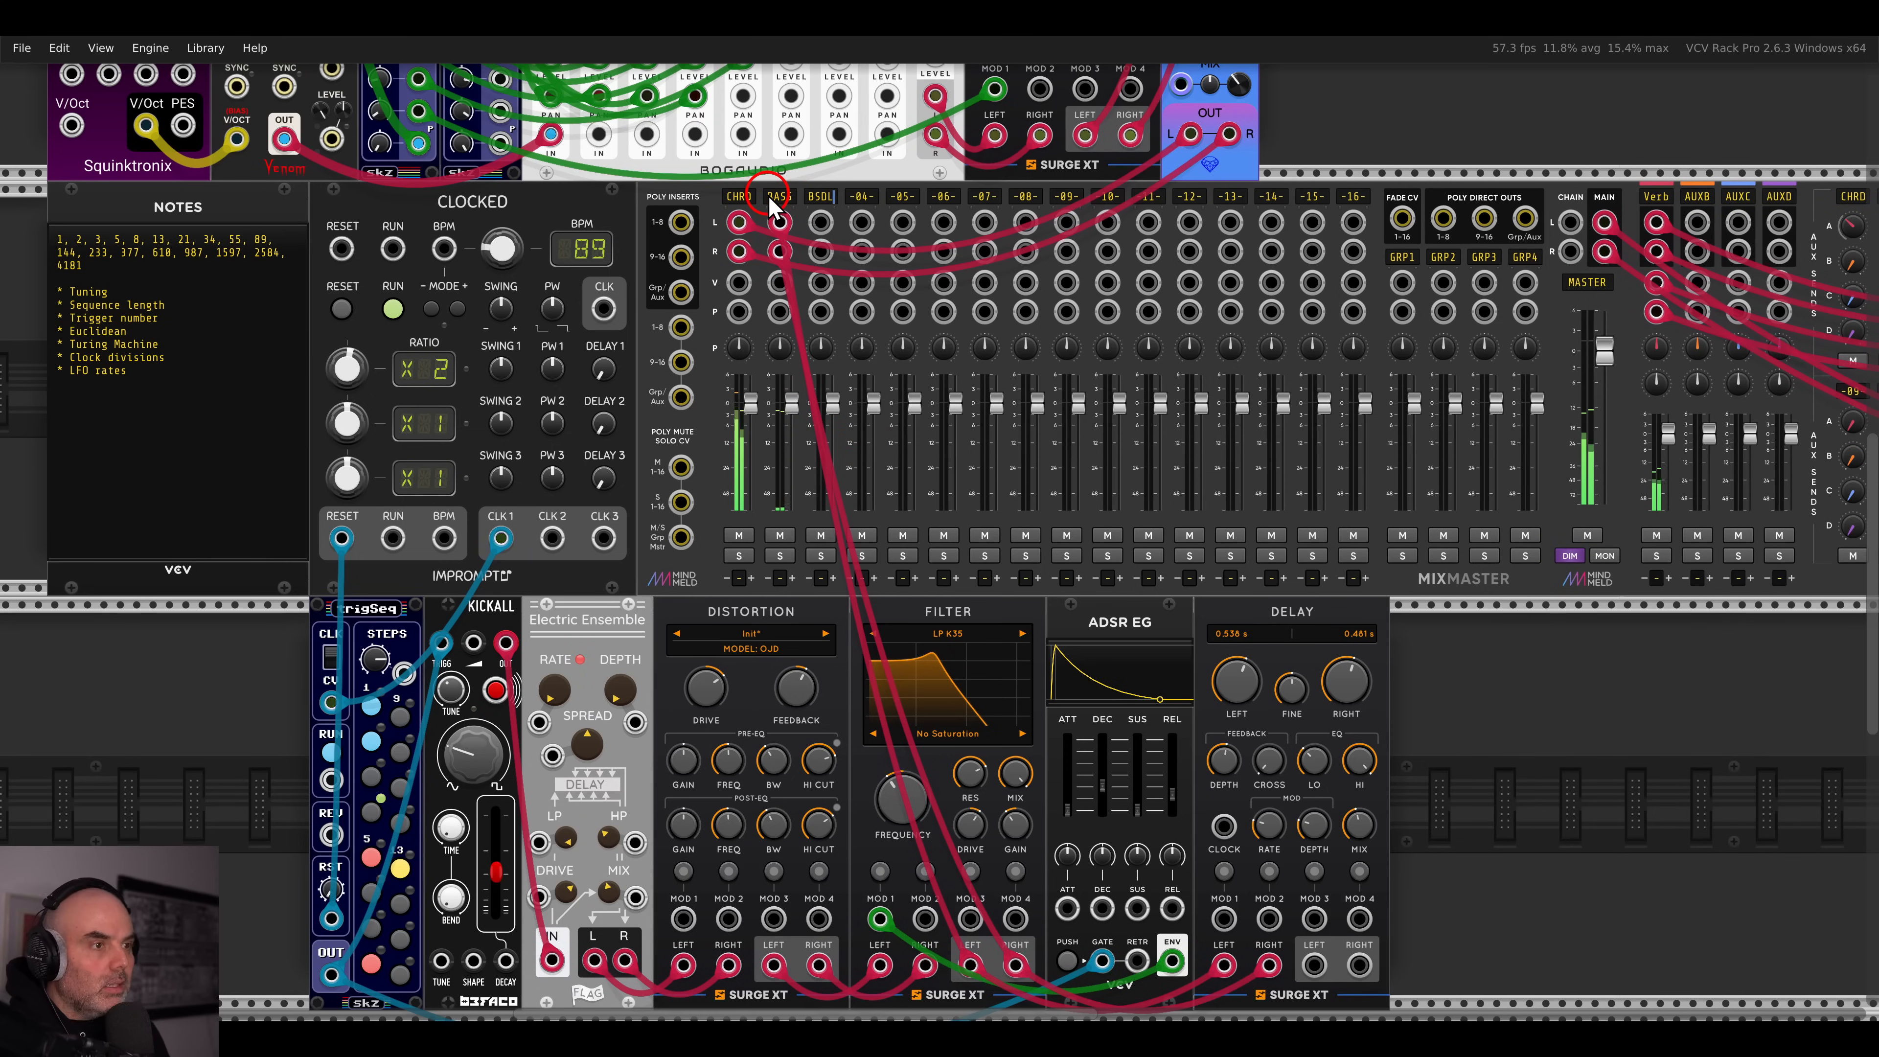
# - Set the Delay's left time to 0.610 s and its right time to 0.987 s, using Fibonacci numbers from the notes
pyautogui.moveTo(1458, 759); pyautogui.dragTo(1390, 516)
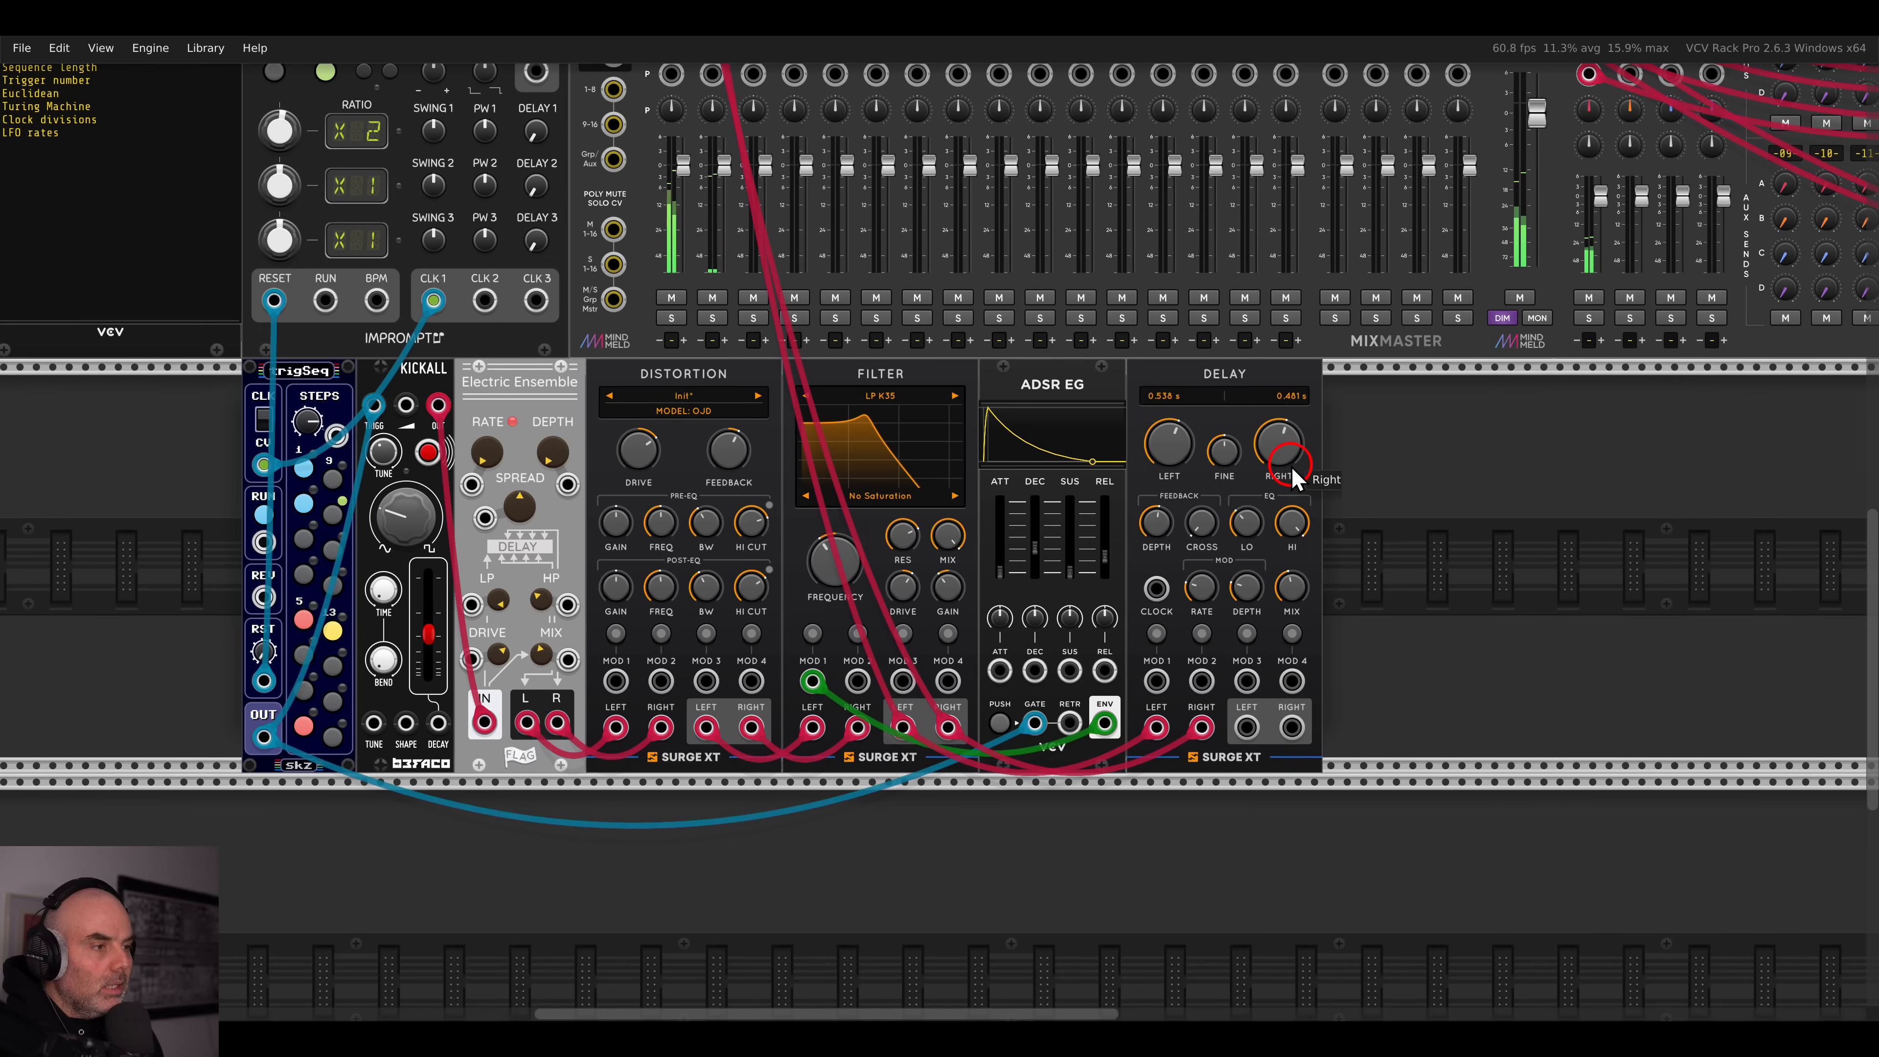
pyautogui.moveTo(1111, 361); pyautogui.dragTo(1316, 516)
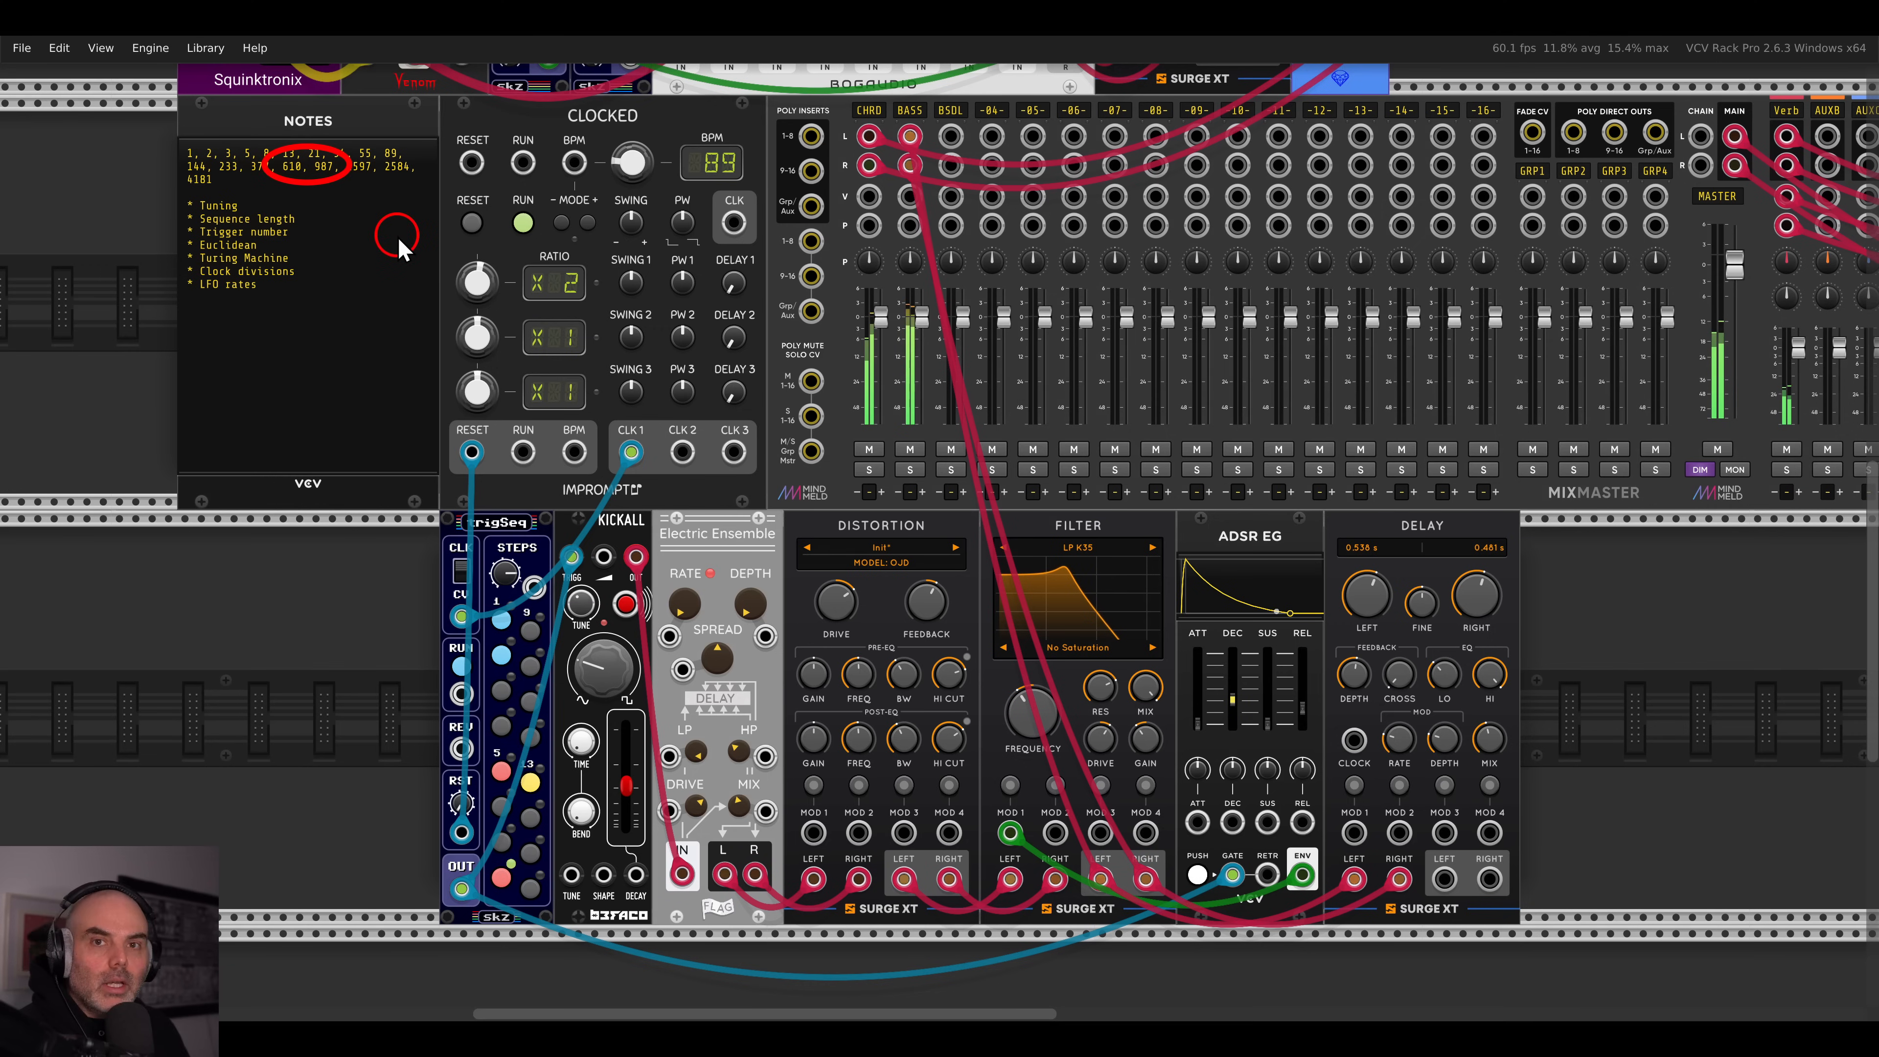
pyautogui.rightClick(1366, 596)
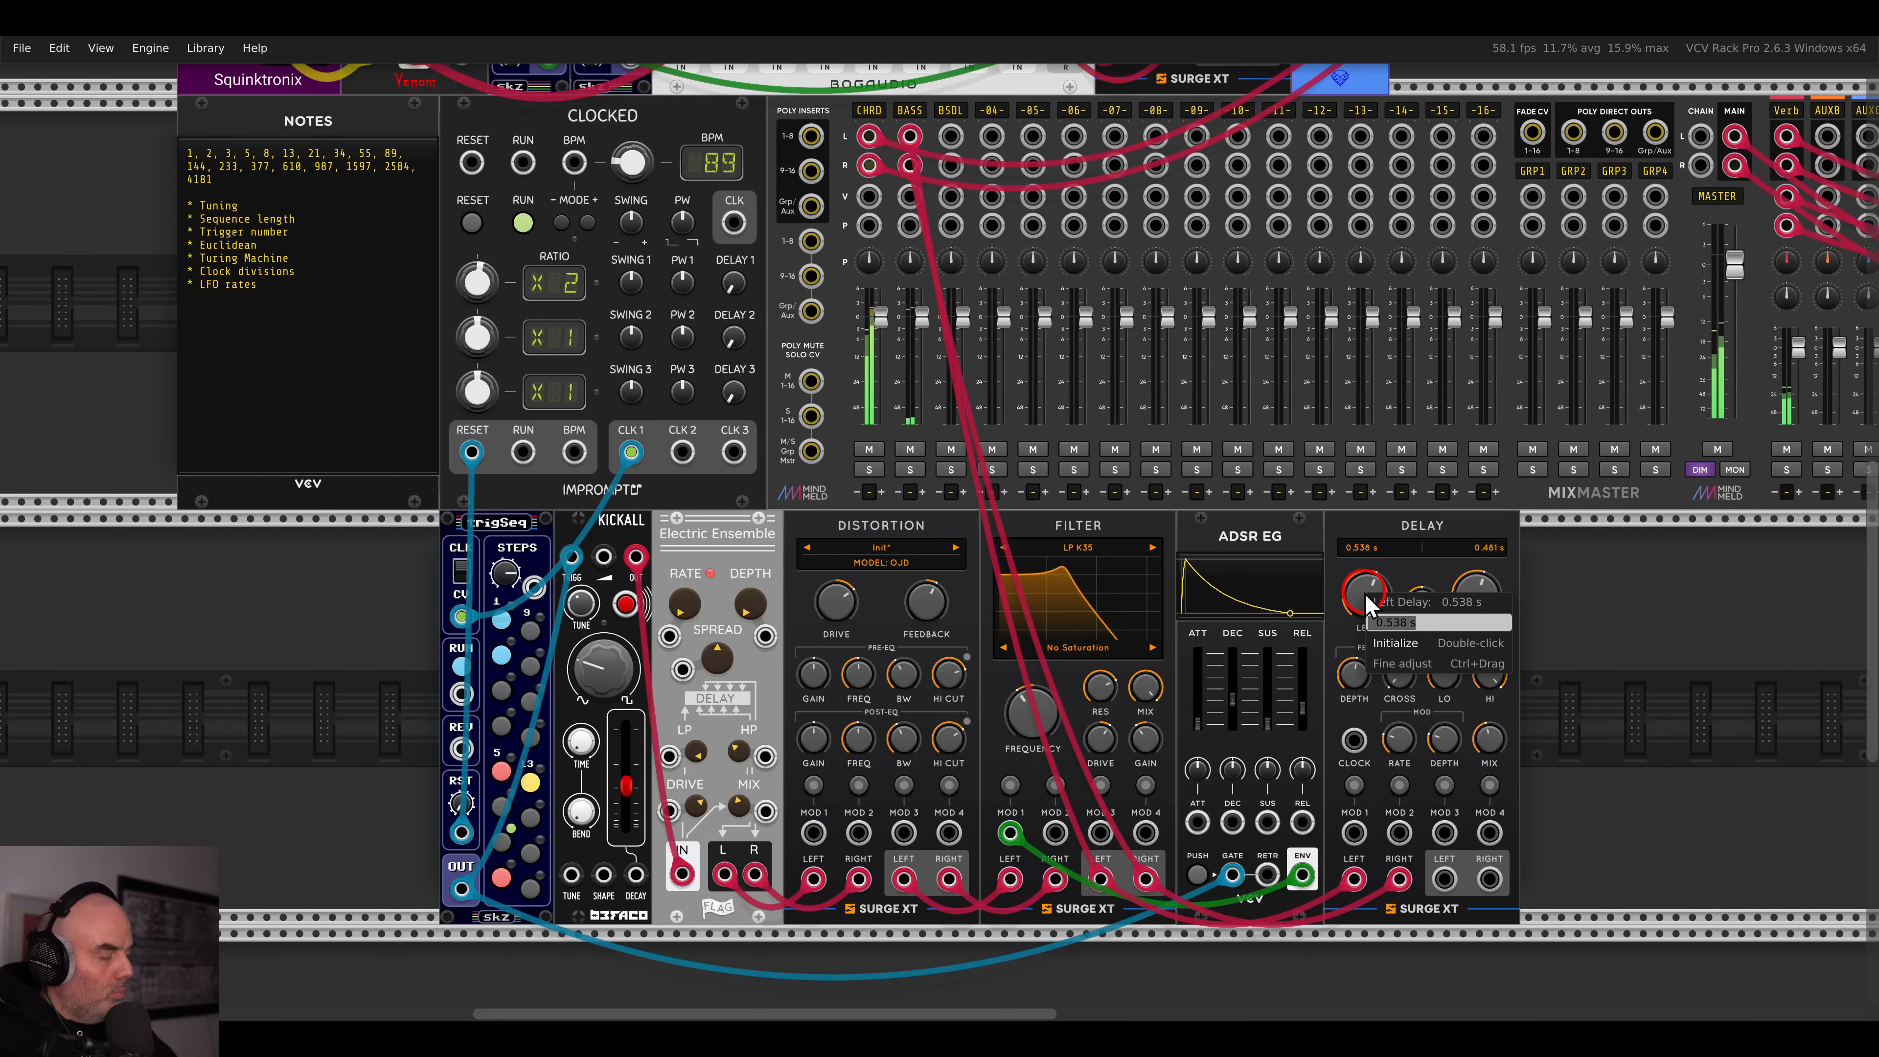
pyautogui.write('0.61')
pyautogui.press('Return')
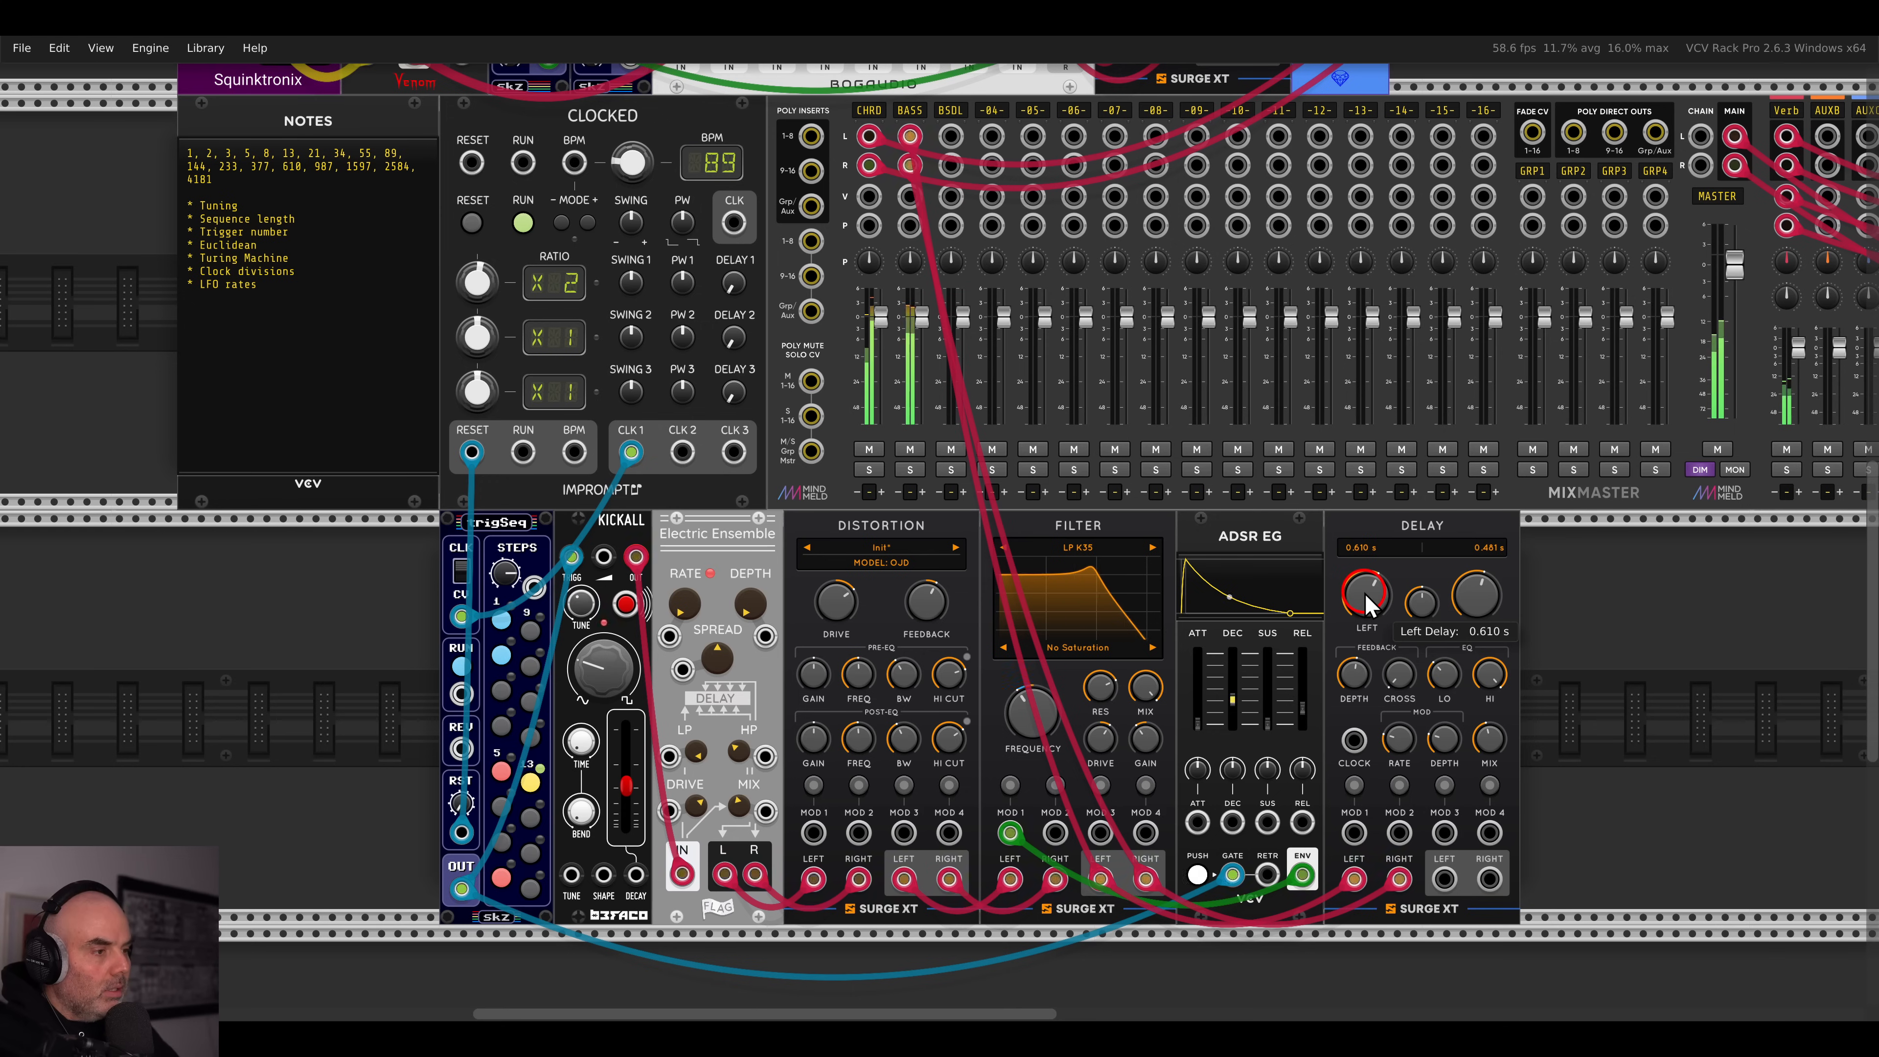
pyautogui.rightClick(1474, 595)
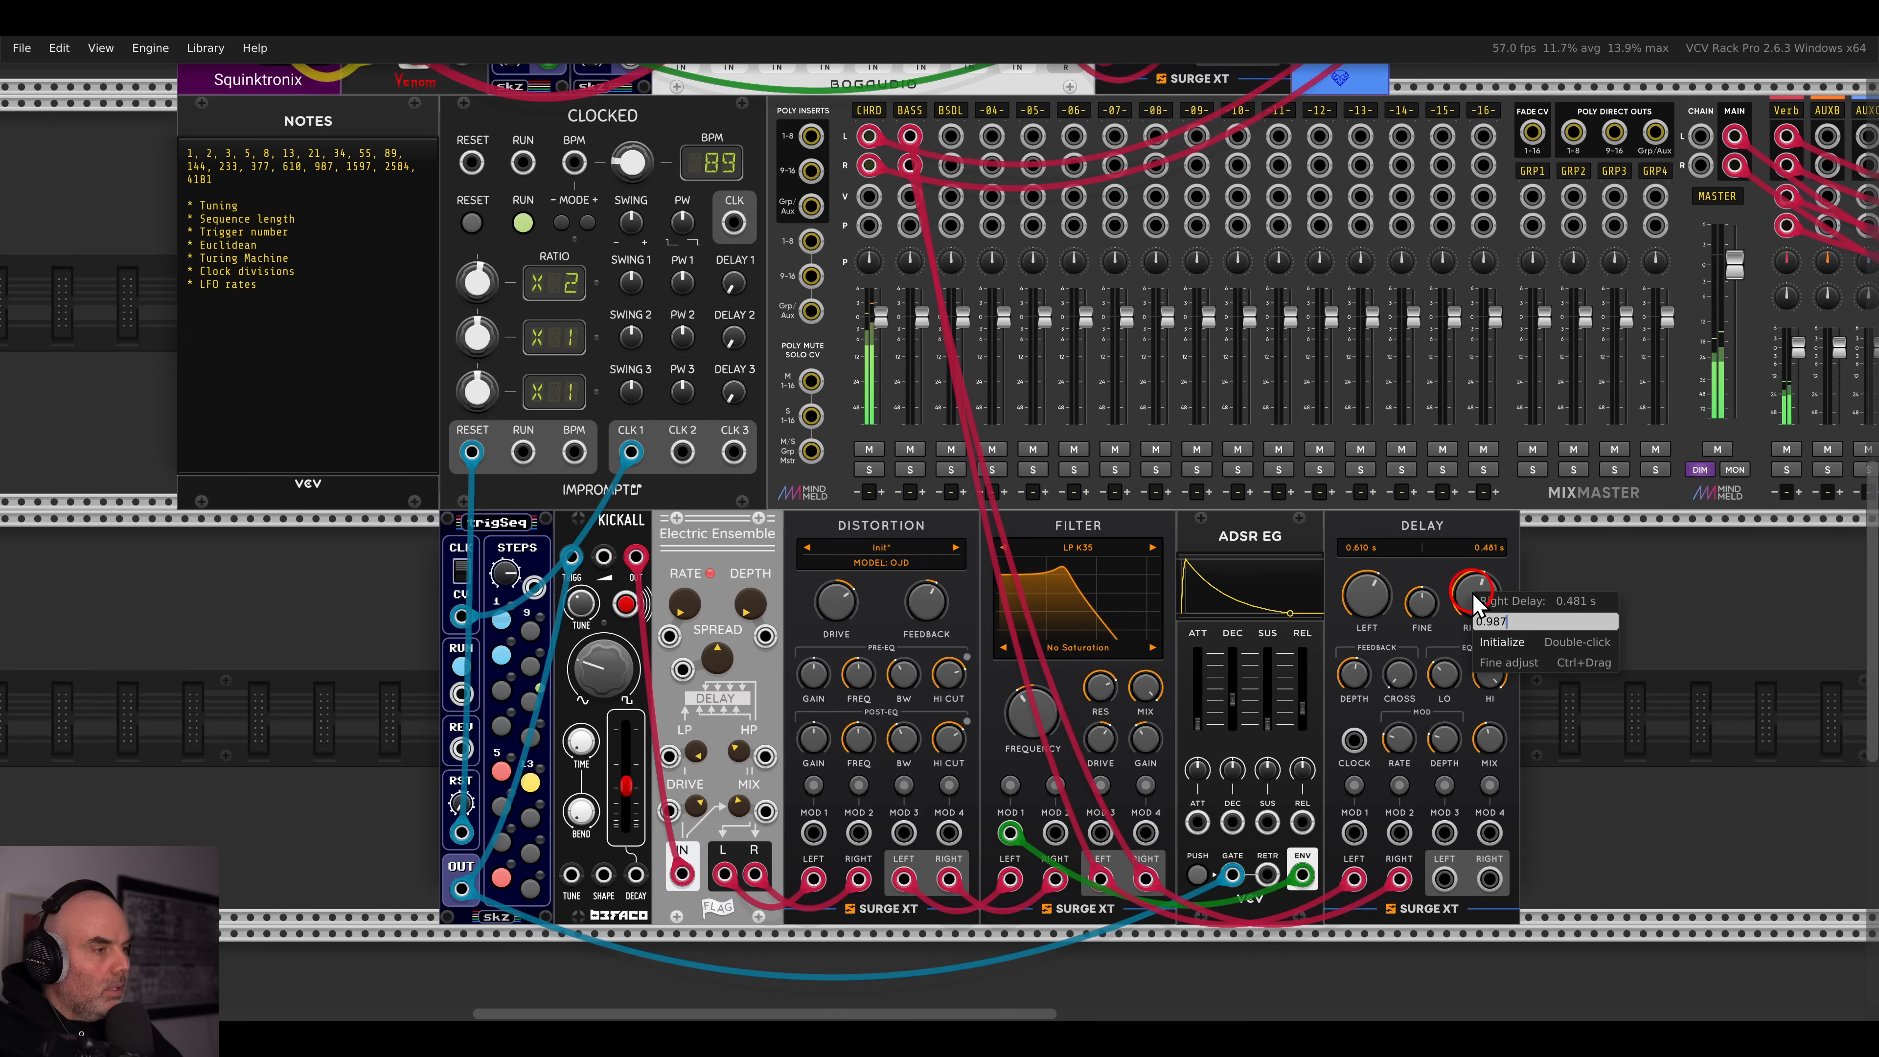
pyautogui.press('Return')
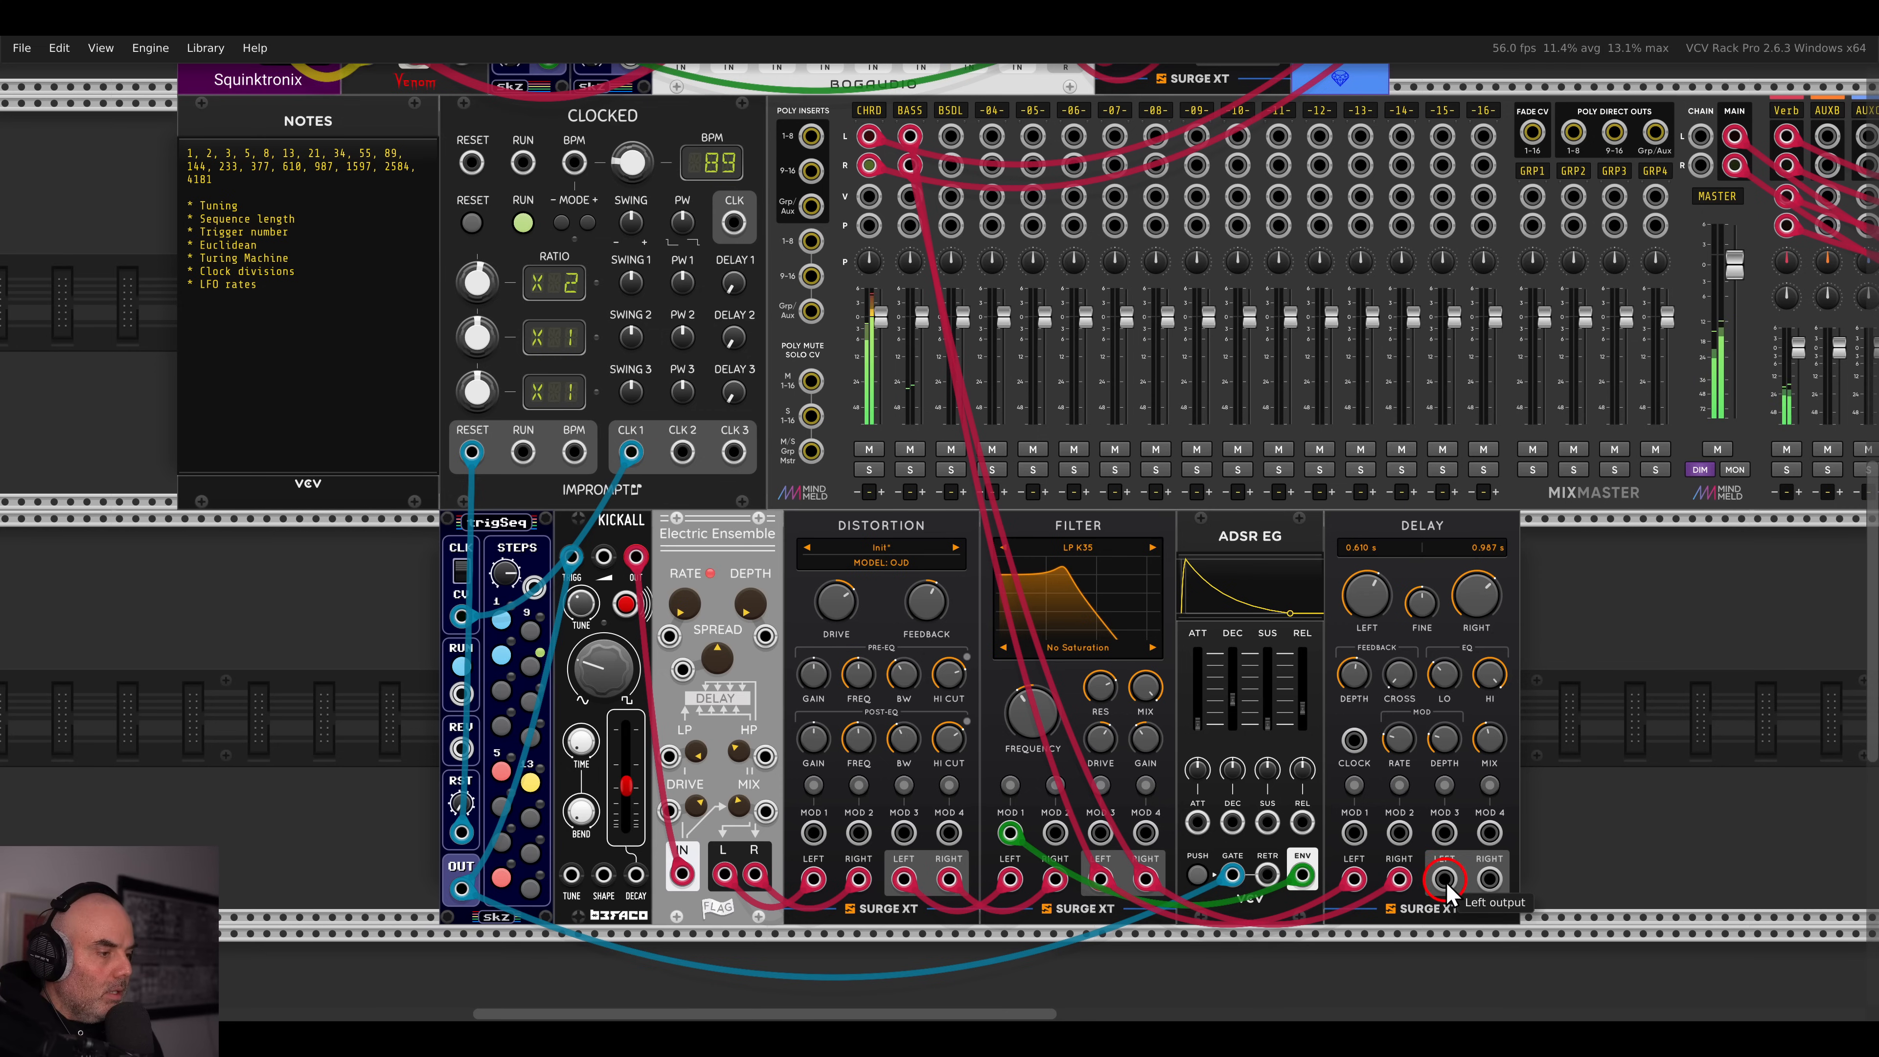
# - Patch the Delay's stereo outputs into MixMaster's BSDL channel and adjust the channel sends to the Verb aux on AuxSpander
pyautogui.moveTo(1445, 880); pyautogui.dragTo(1489, 882)
pyautogui.moveTo(1448, 689); pyautogui.dragTo(1352, 659)
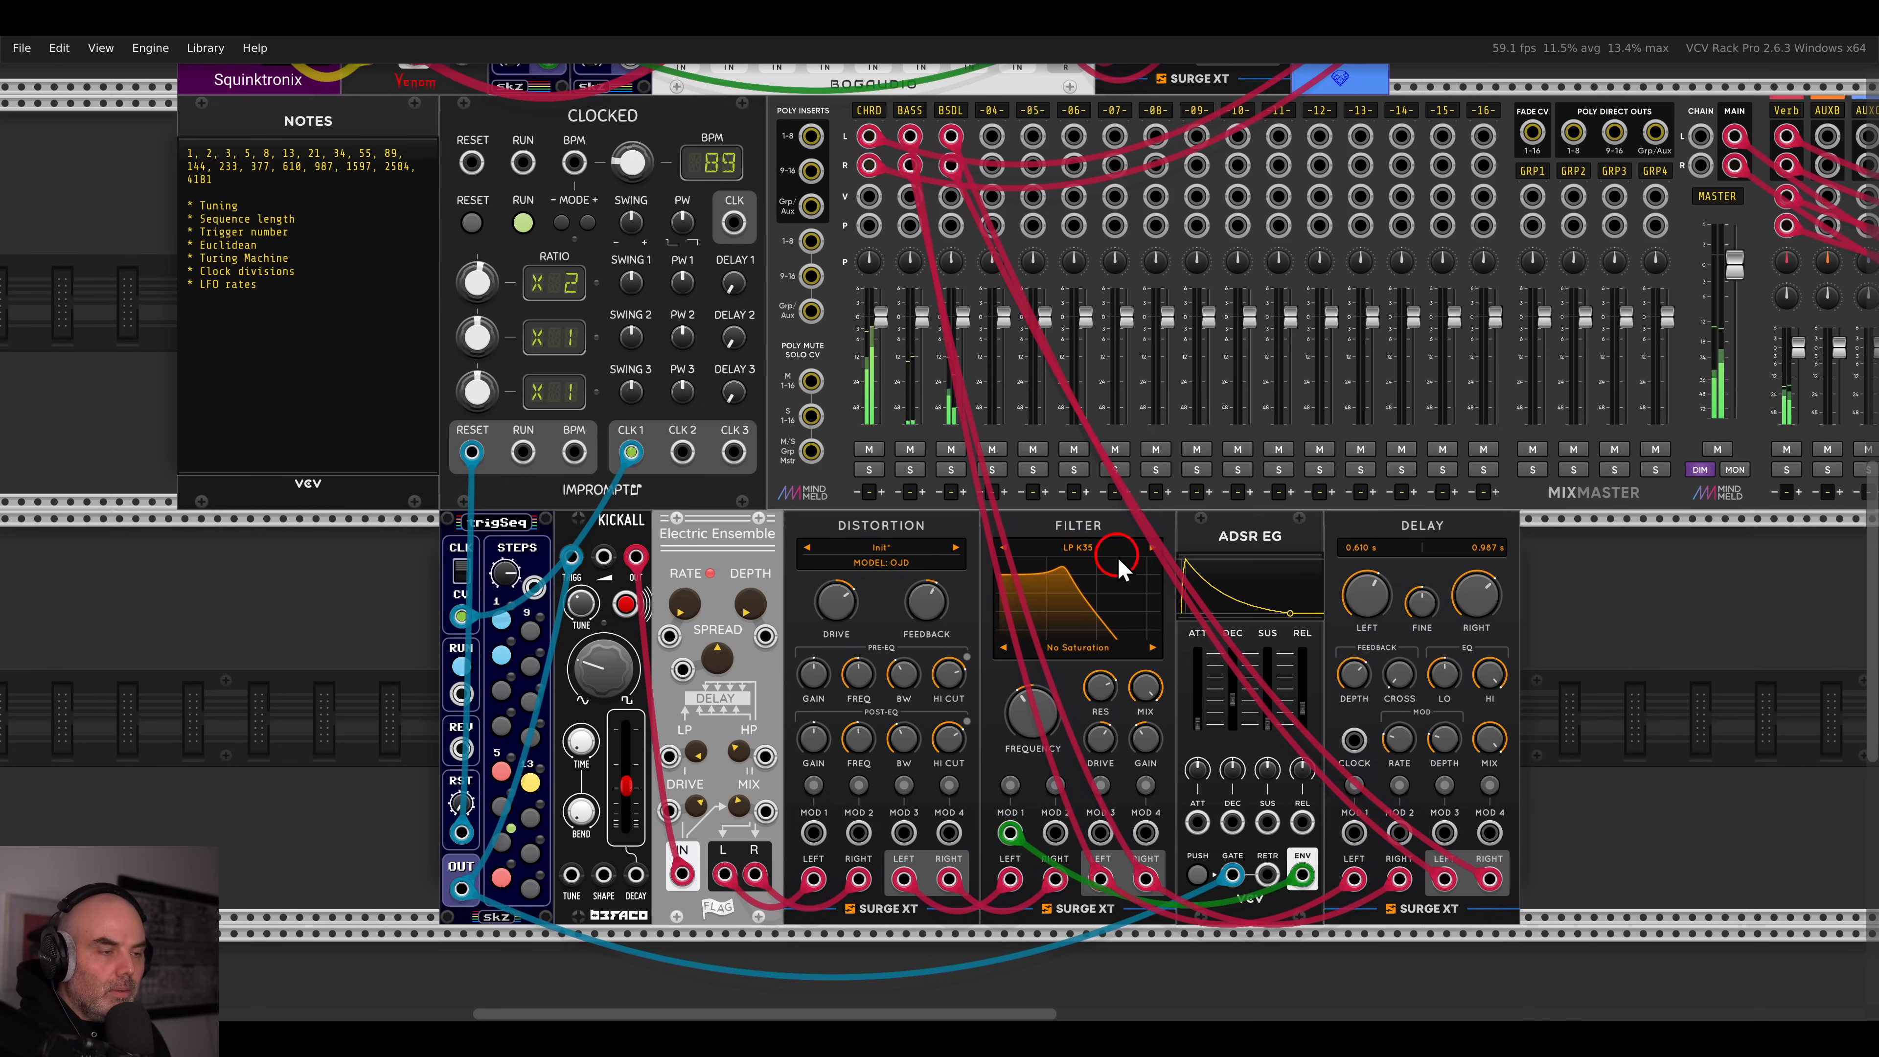
pyautogui.moveTo(1709, 375); pyautogui.dragTo(1317, 515)
pyautogui.moveTo(1672, 289); pyautogui.dragTo(1620, 190)
pyautogui.moveTo(1592, 290); pyautogui.dragTo(1596, 308)
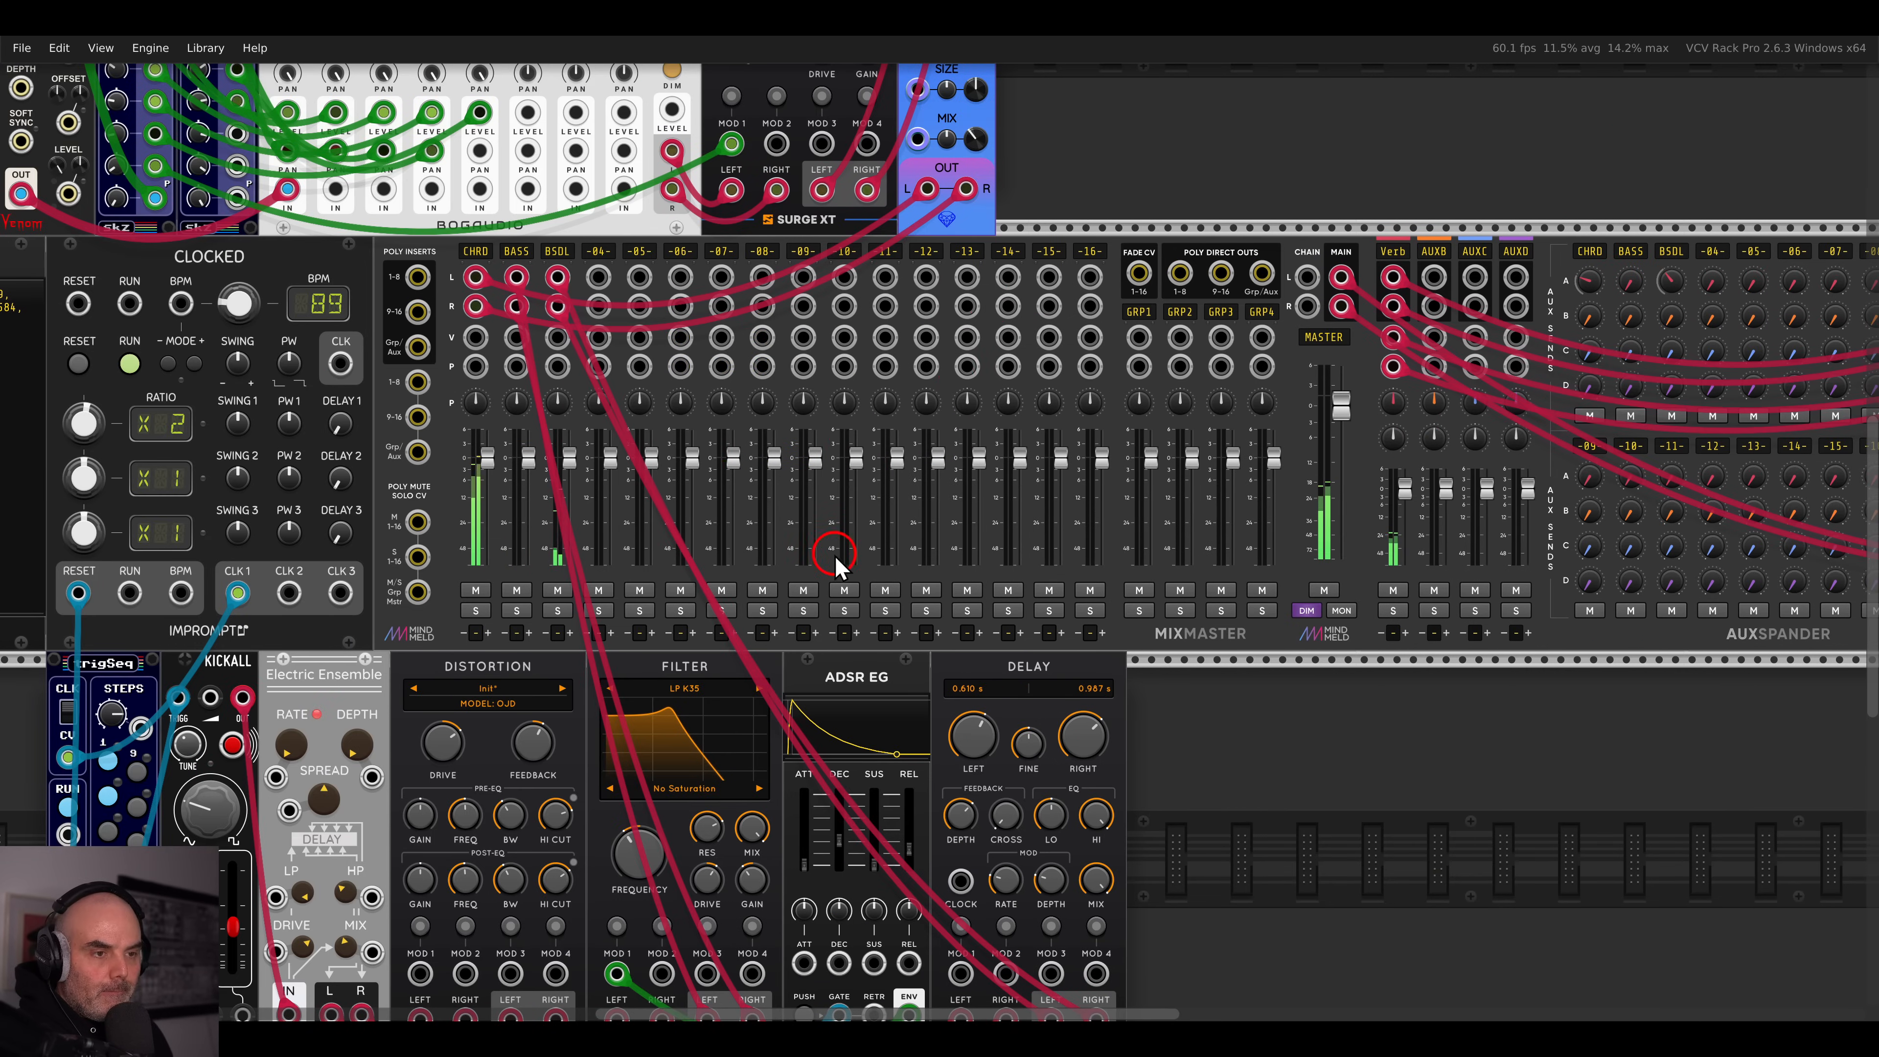
pyautogui.scroll(-5, 873, 560)
pyautogui.hscroll(-5, 873, 561)
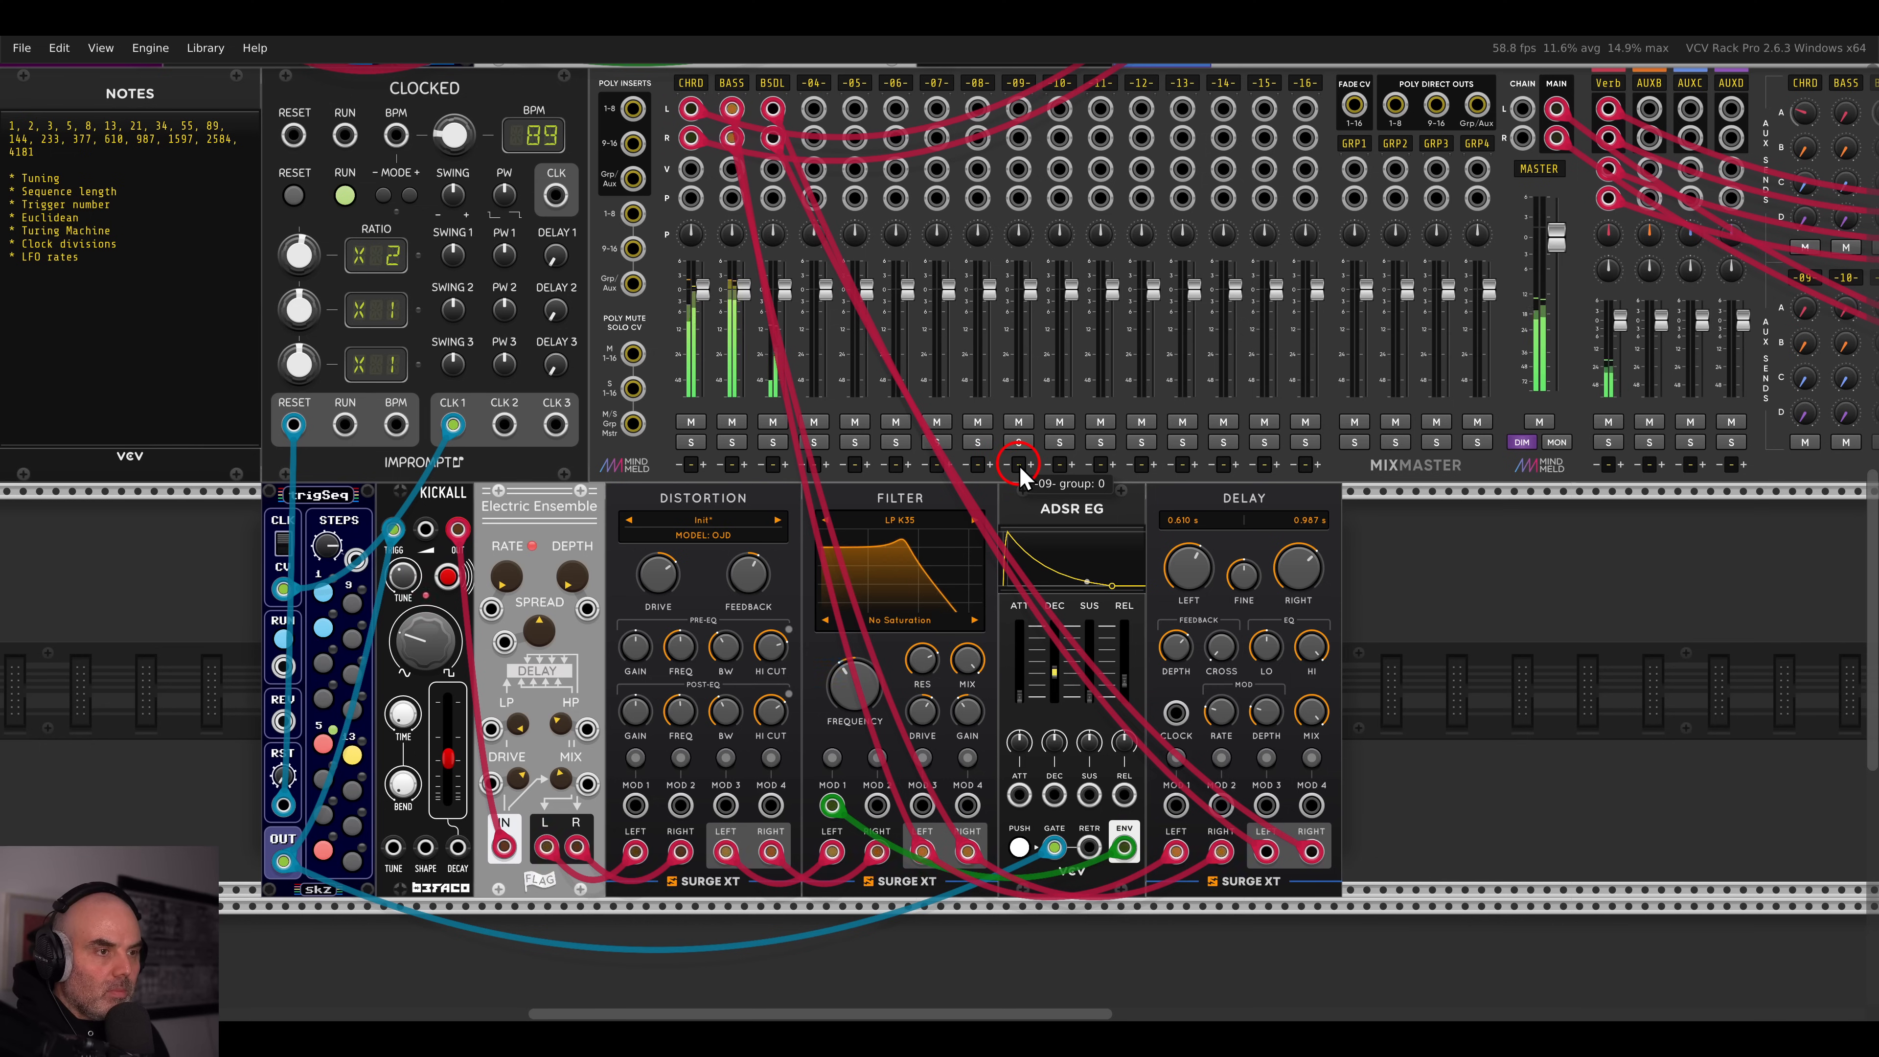
pyautogui.scroll(3, 1021, 477)
pyautogui.hscroll(-5, 1036, 481)
pyautogui.rightClick(964, 201)
pyautogui.moveTo(977, 249); pyautogui.dragTo(1502, 176)
pyautogui.click(1497, 165)
# - Shorten Kickall's VCA envelope decay time to 0.355
pyautogui.moveTo(850, 688); pyautogui.dragTo(1102, 521)
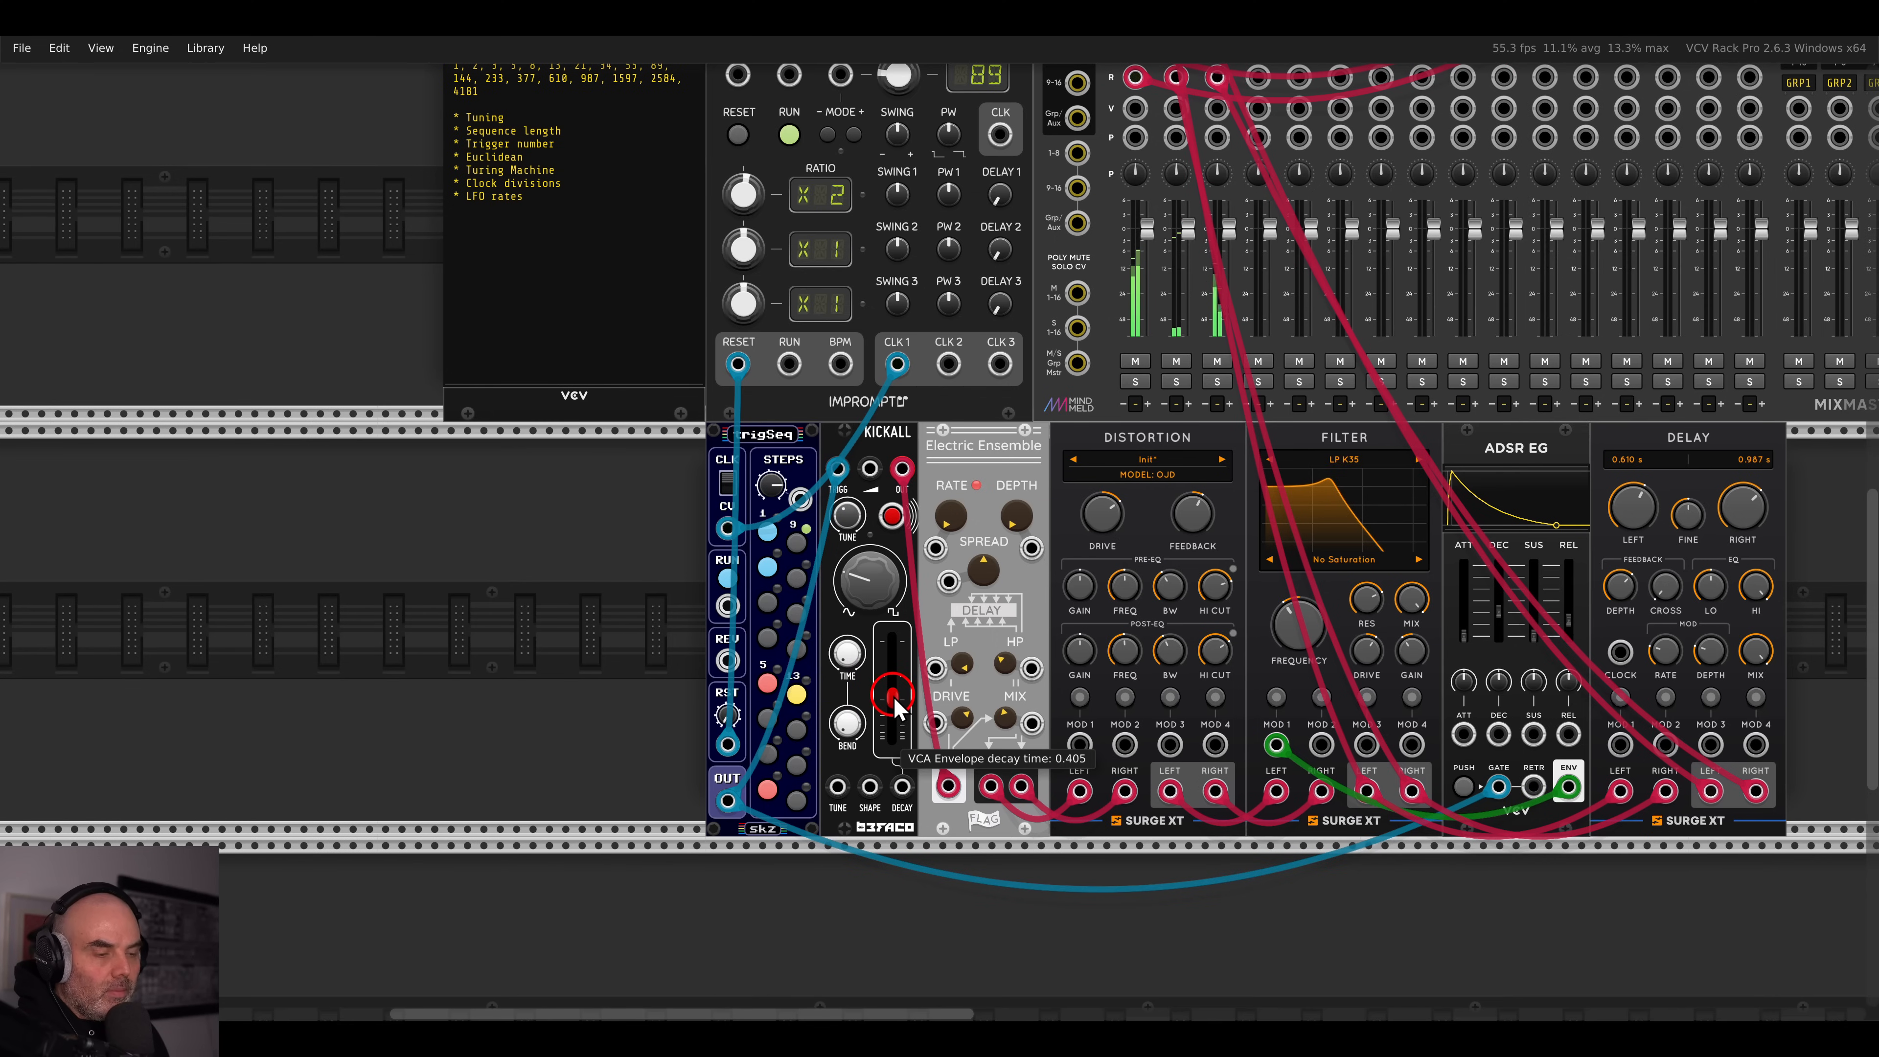
pyautogui.moveTo(901, 717); pyautogui.dragTo(902, 722)
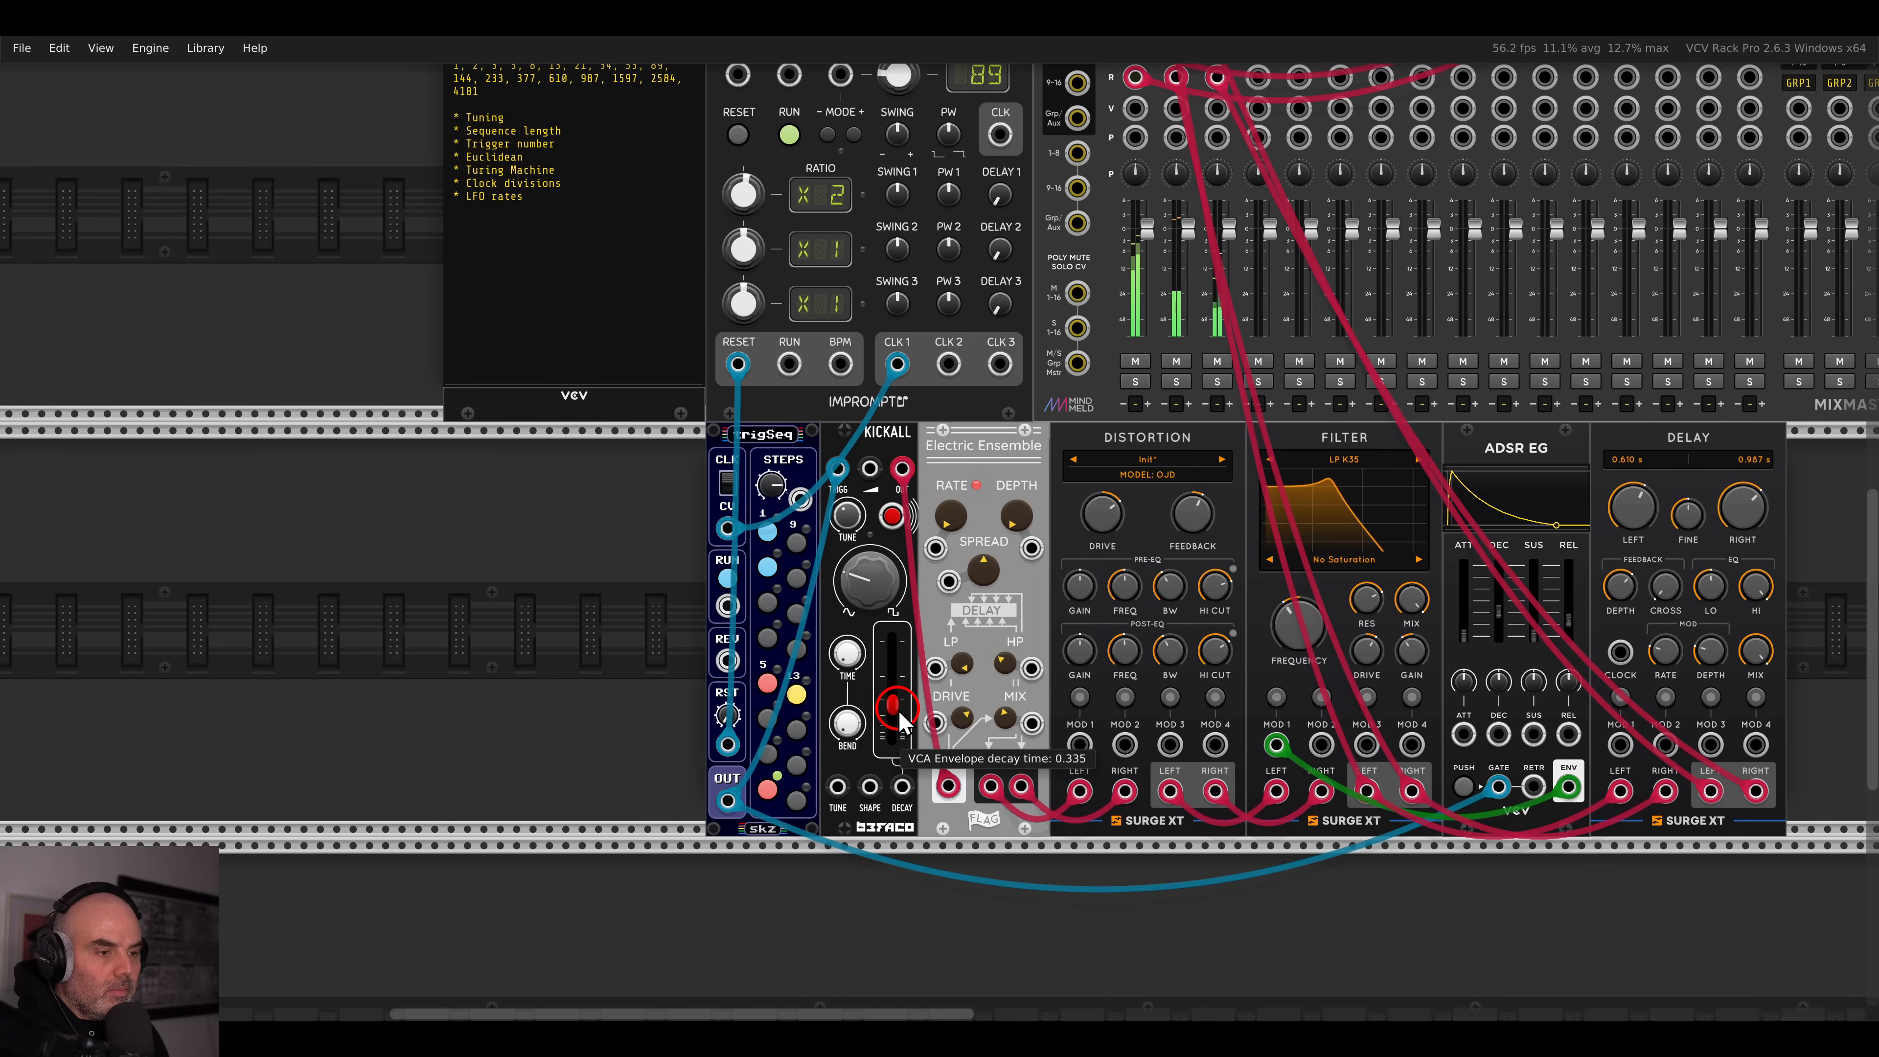
pyautogui.moveTo(903, 722); pyautogui.dragTo(901, 703)
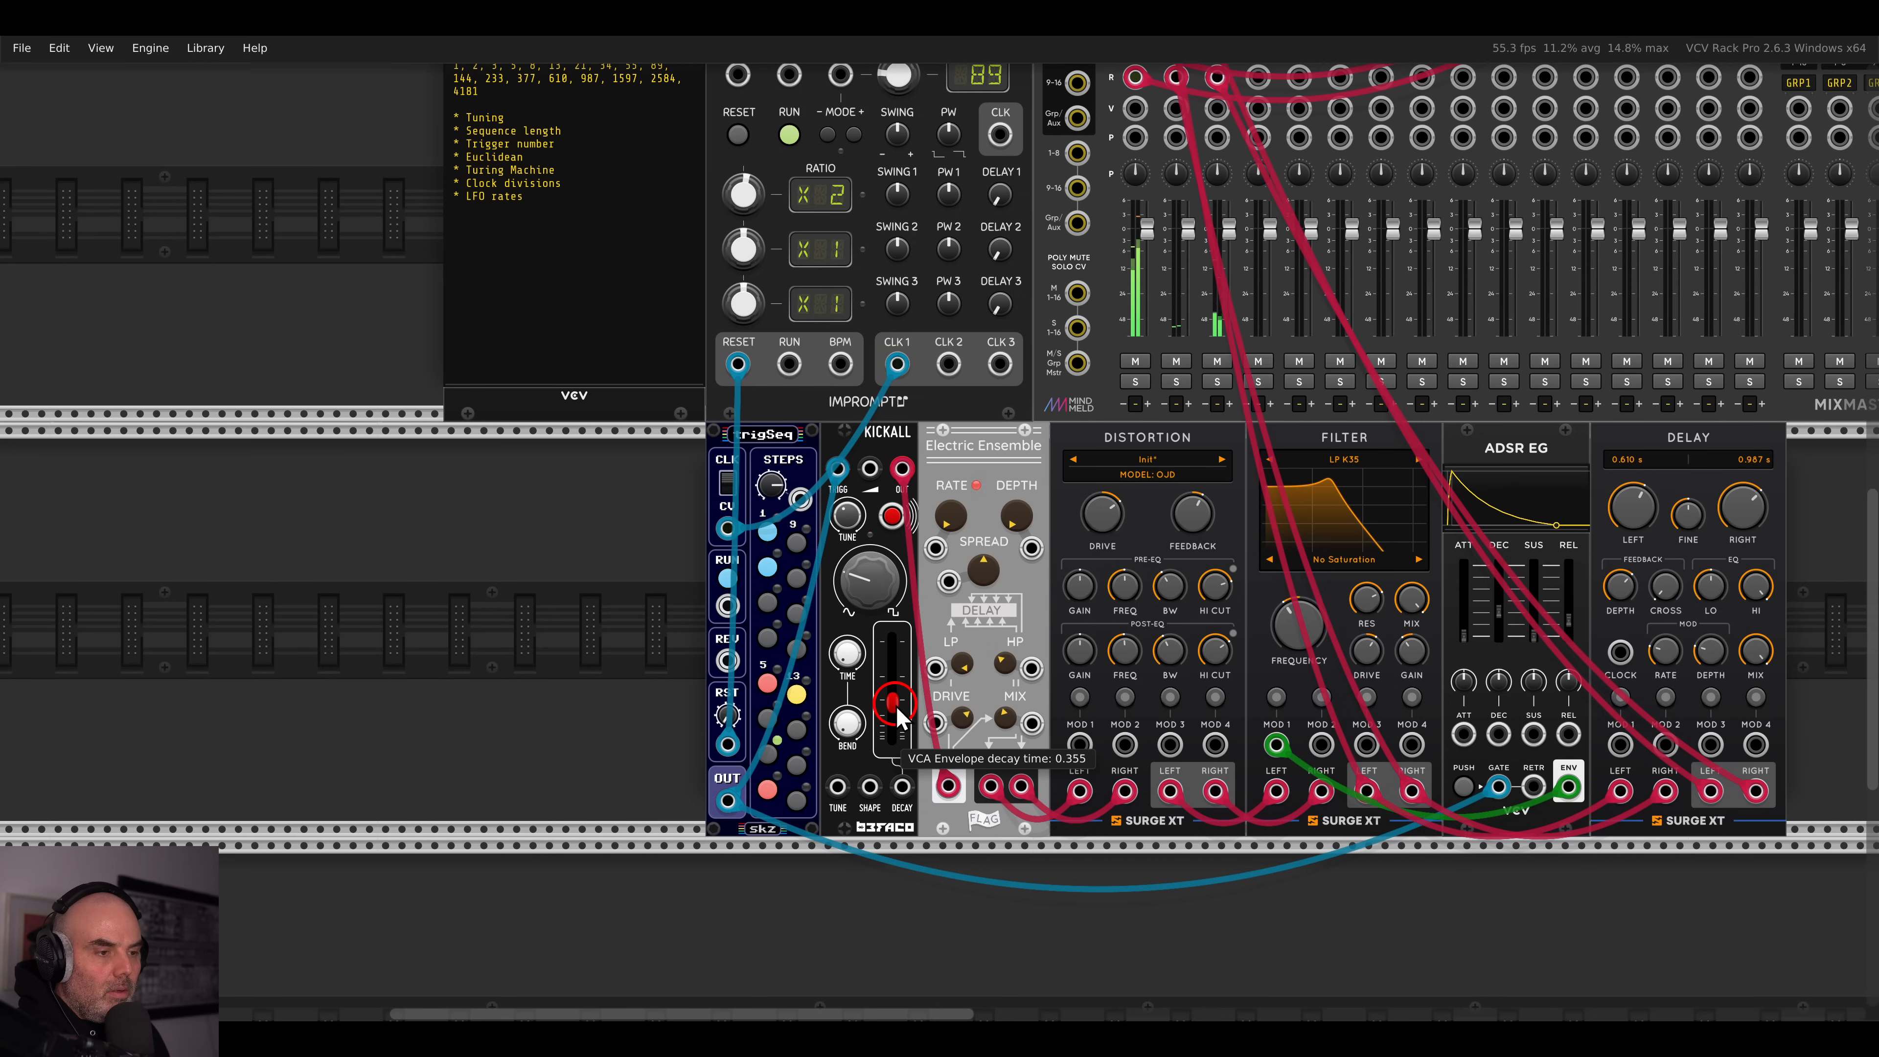
# - Make room between trigSeq and Kickall, add a stepSeq module there, and clock it from Clocked's CLK 1
pyautogui.moveTo(1810, 502); pyautogui.dragTo(1064, 471)
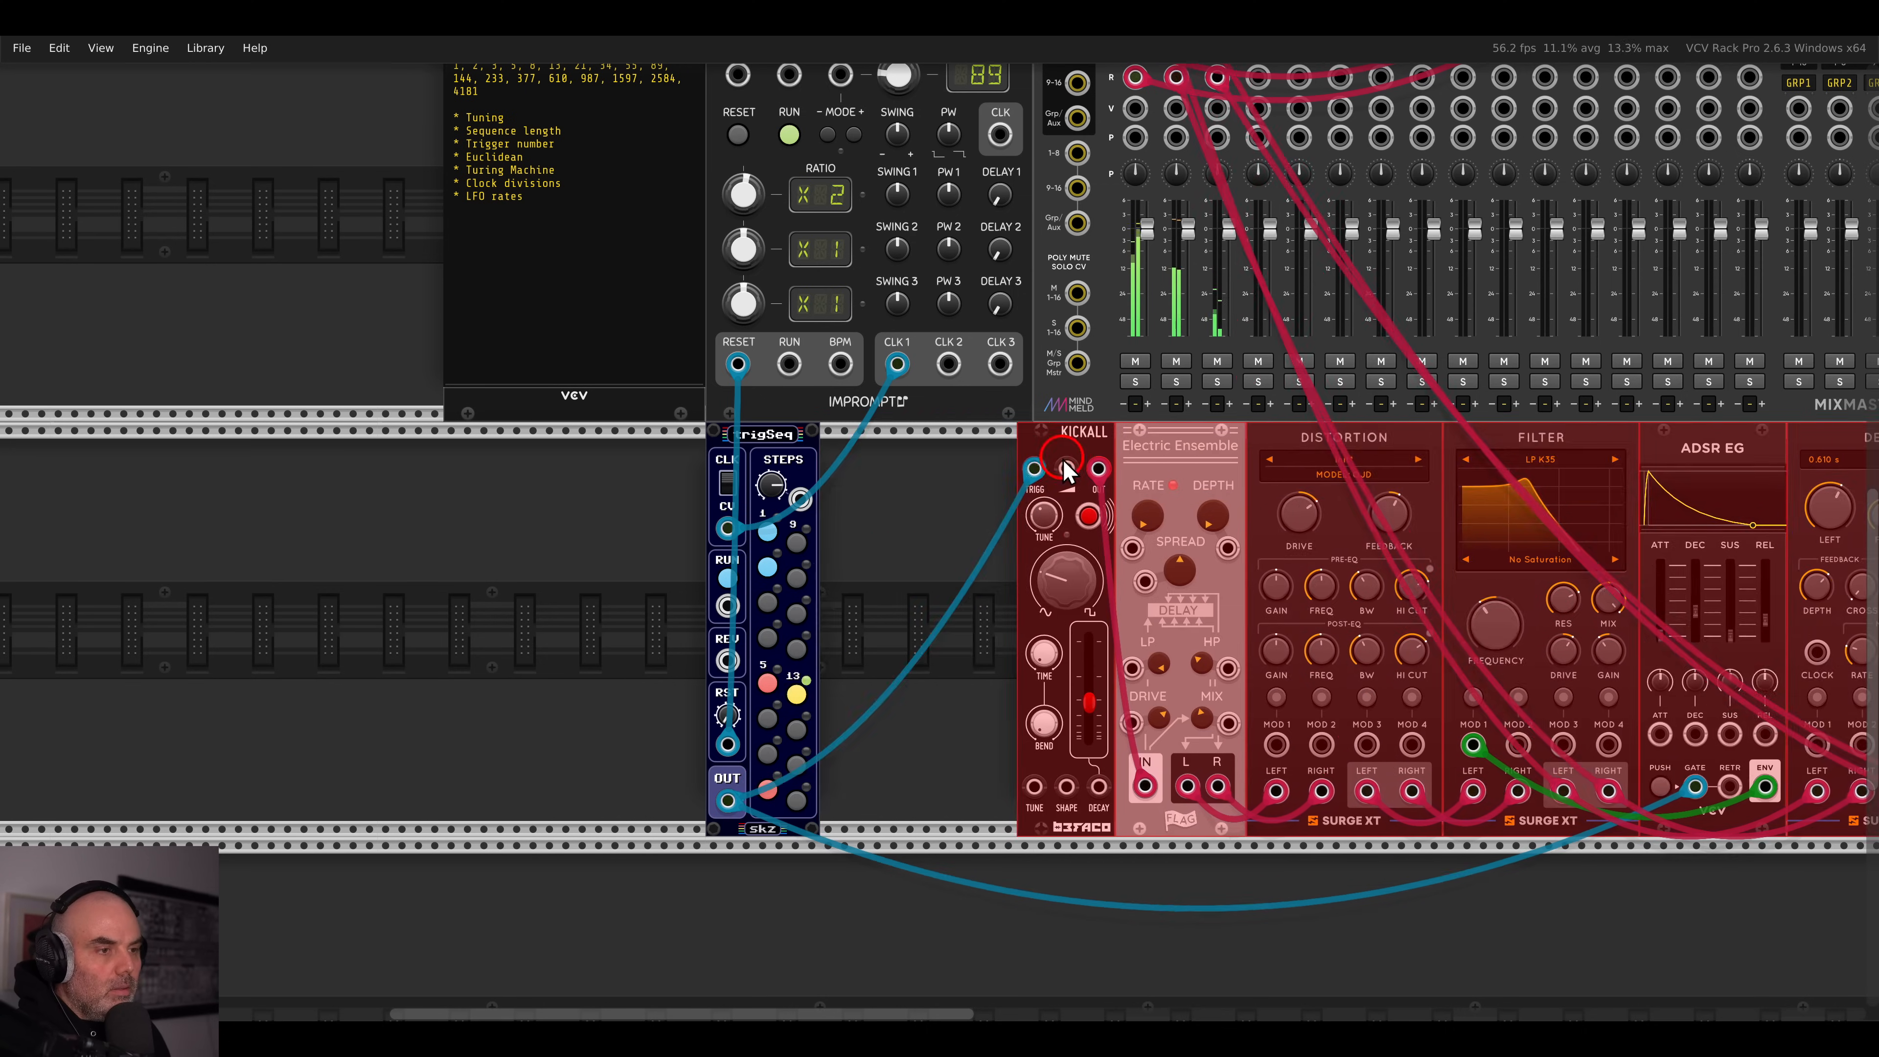
pyautogui.click(899, 503)
pyautogui.rightClick(895, 505)
pyautogui.write('steps')
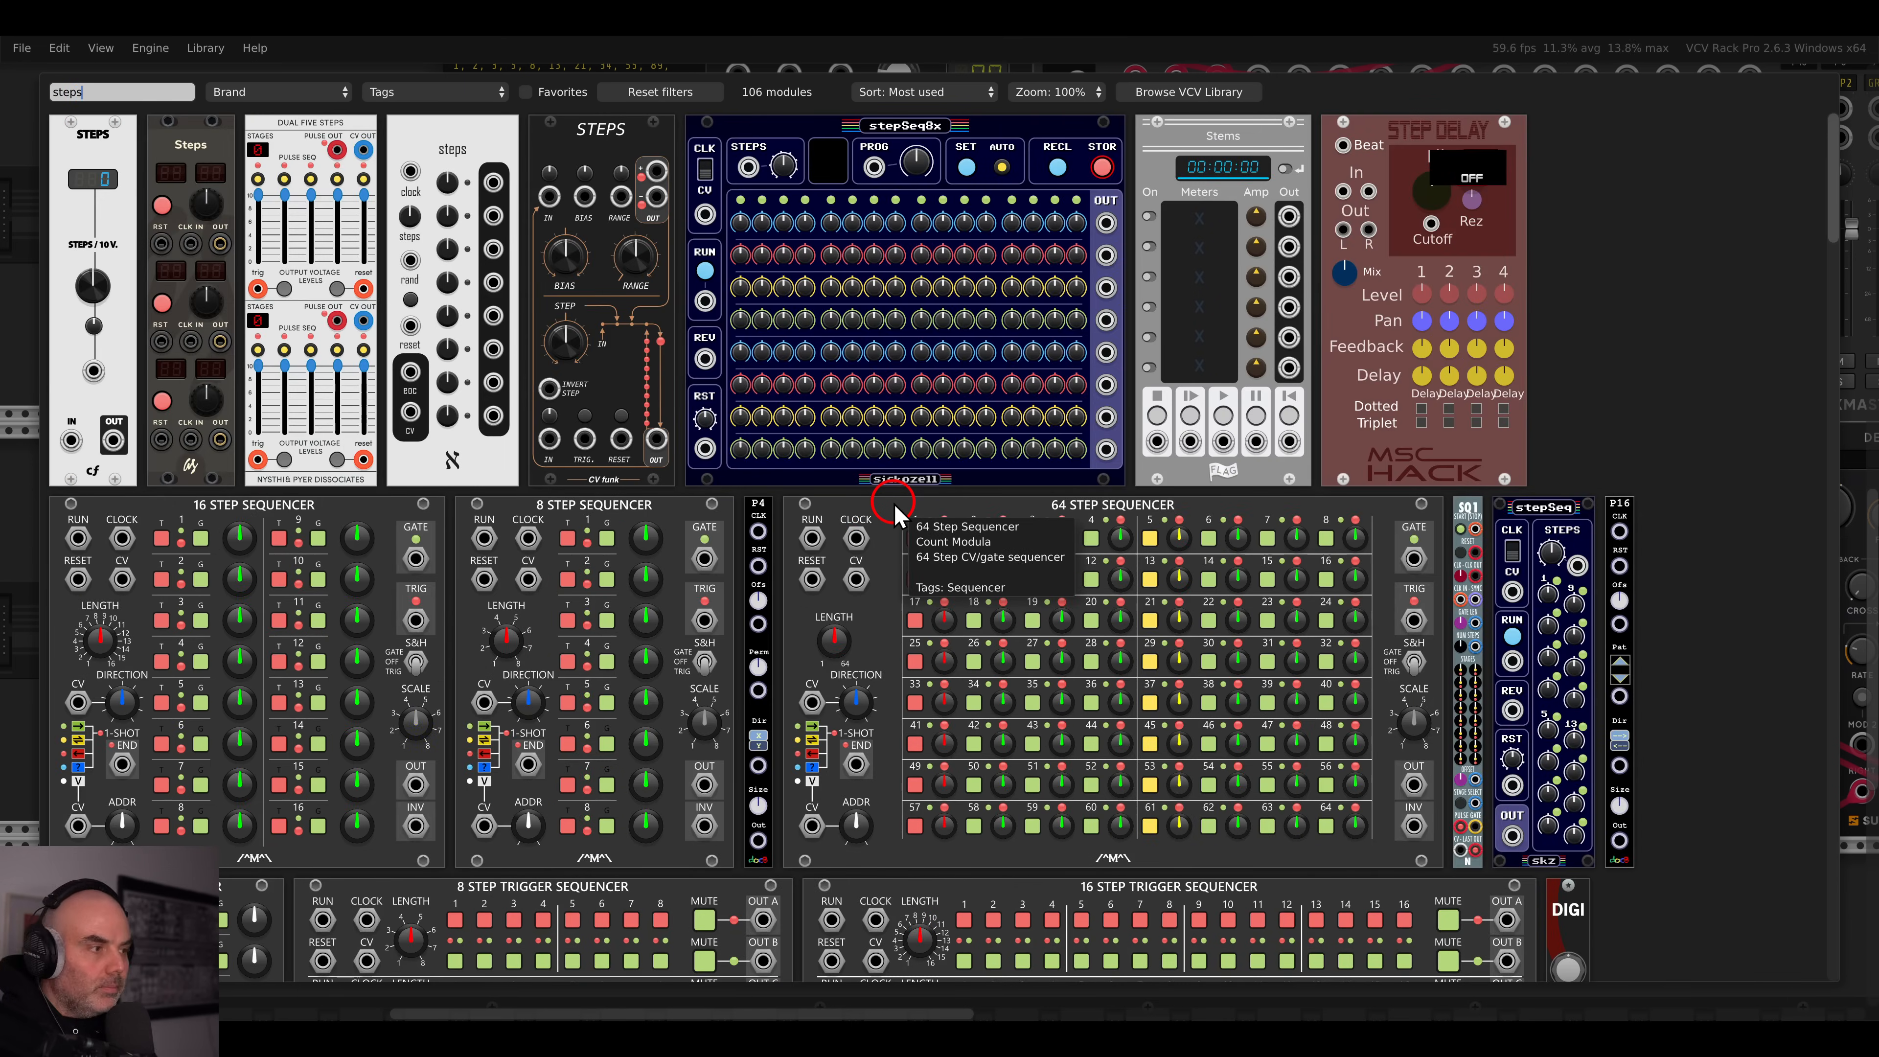
pyautogui.moveTo(1525, 511); pyautogui.dragTo(893, 379)
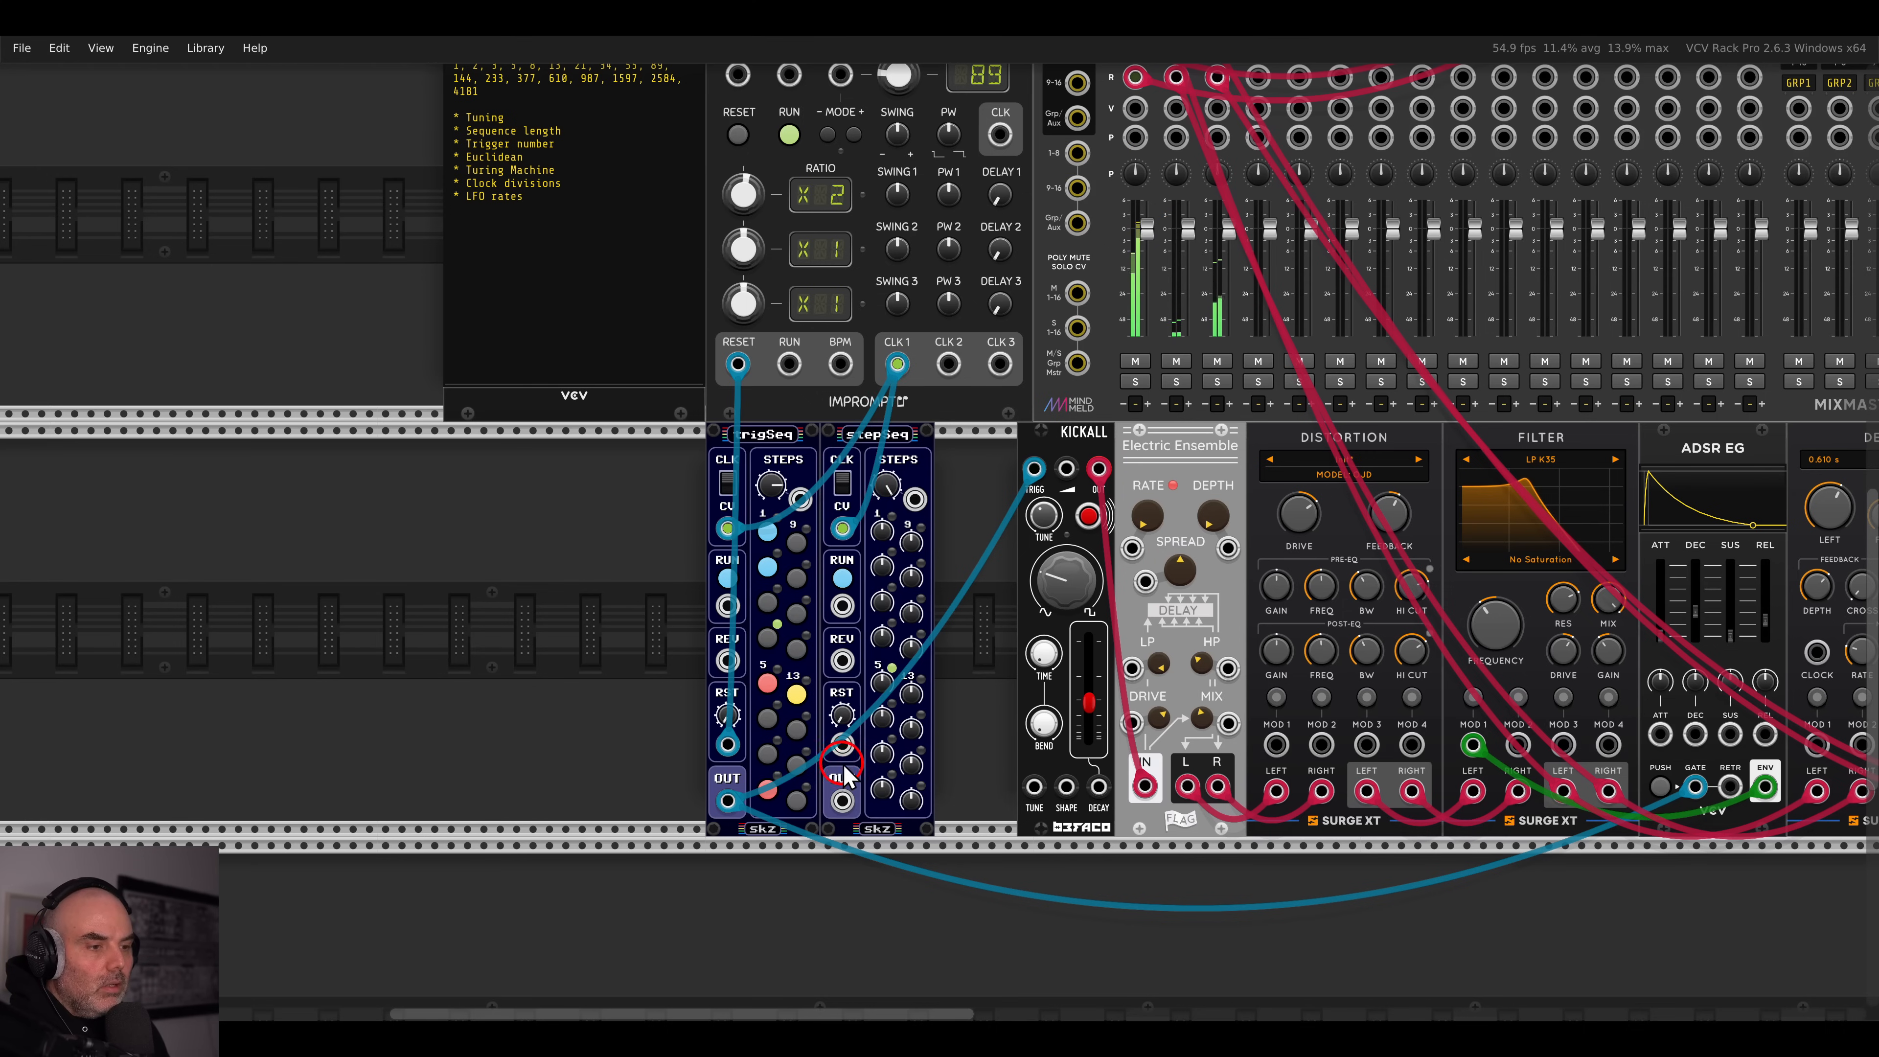
# - Patch Clocked's RESET output into stepSeq's RST input and set different values on stepSeq's step knobs
pyautogui.moveTo(841, 744); pyautogui.dragTo(738, 364)
pyautogui.scroll(4, 642, 370)
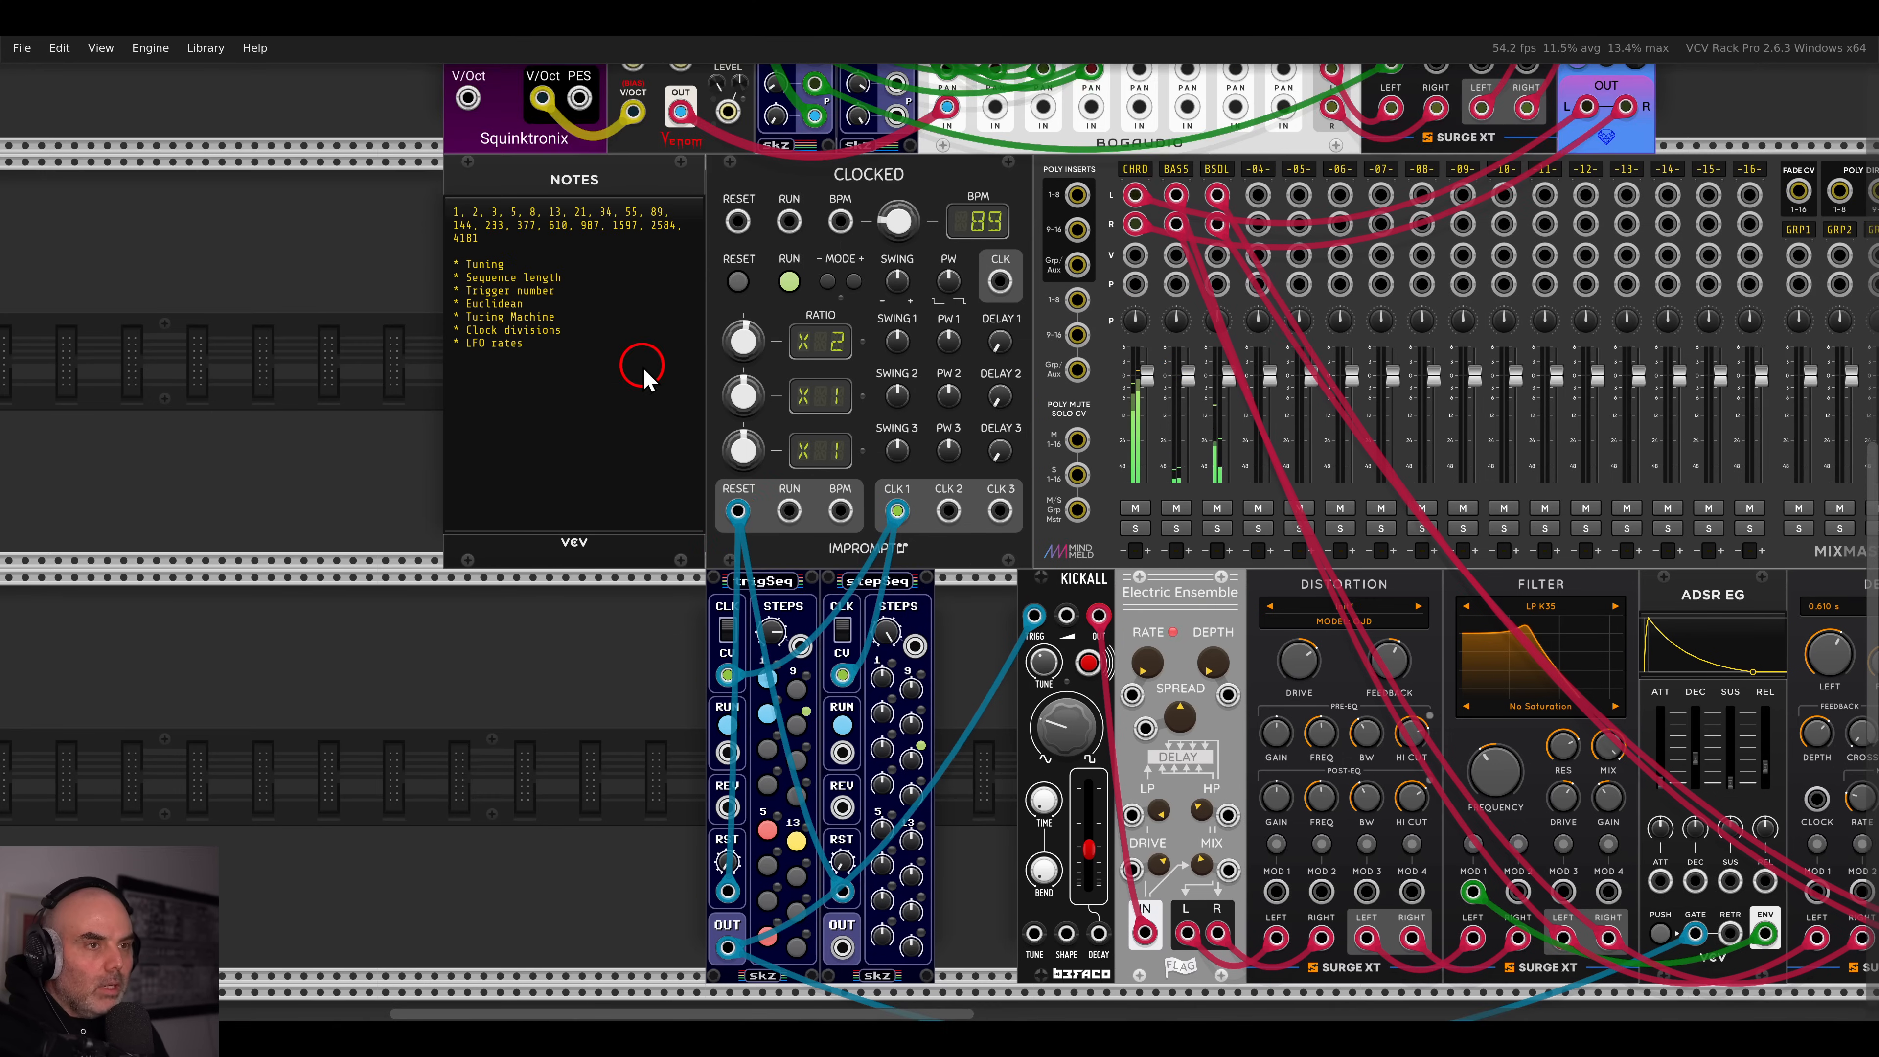
pyautogui.scroll(-5, 747, 474)
pyautogui.scroll(2, 889, 490)
pyautogui.moveTo(890, 490); pyautogui.dragTo(894, 555)
pyautogui.moveTo(1047, 452); pyautogui.dragTo(965, 433)
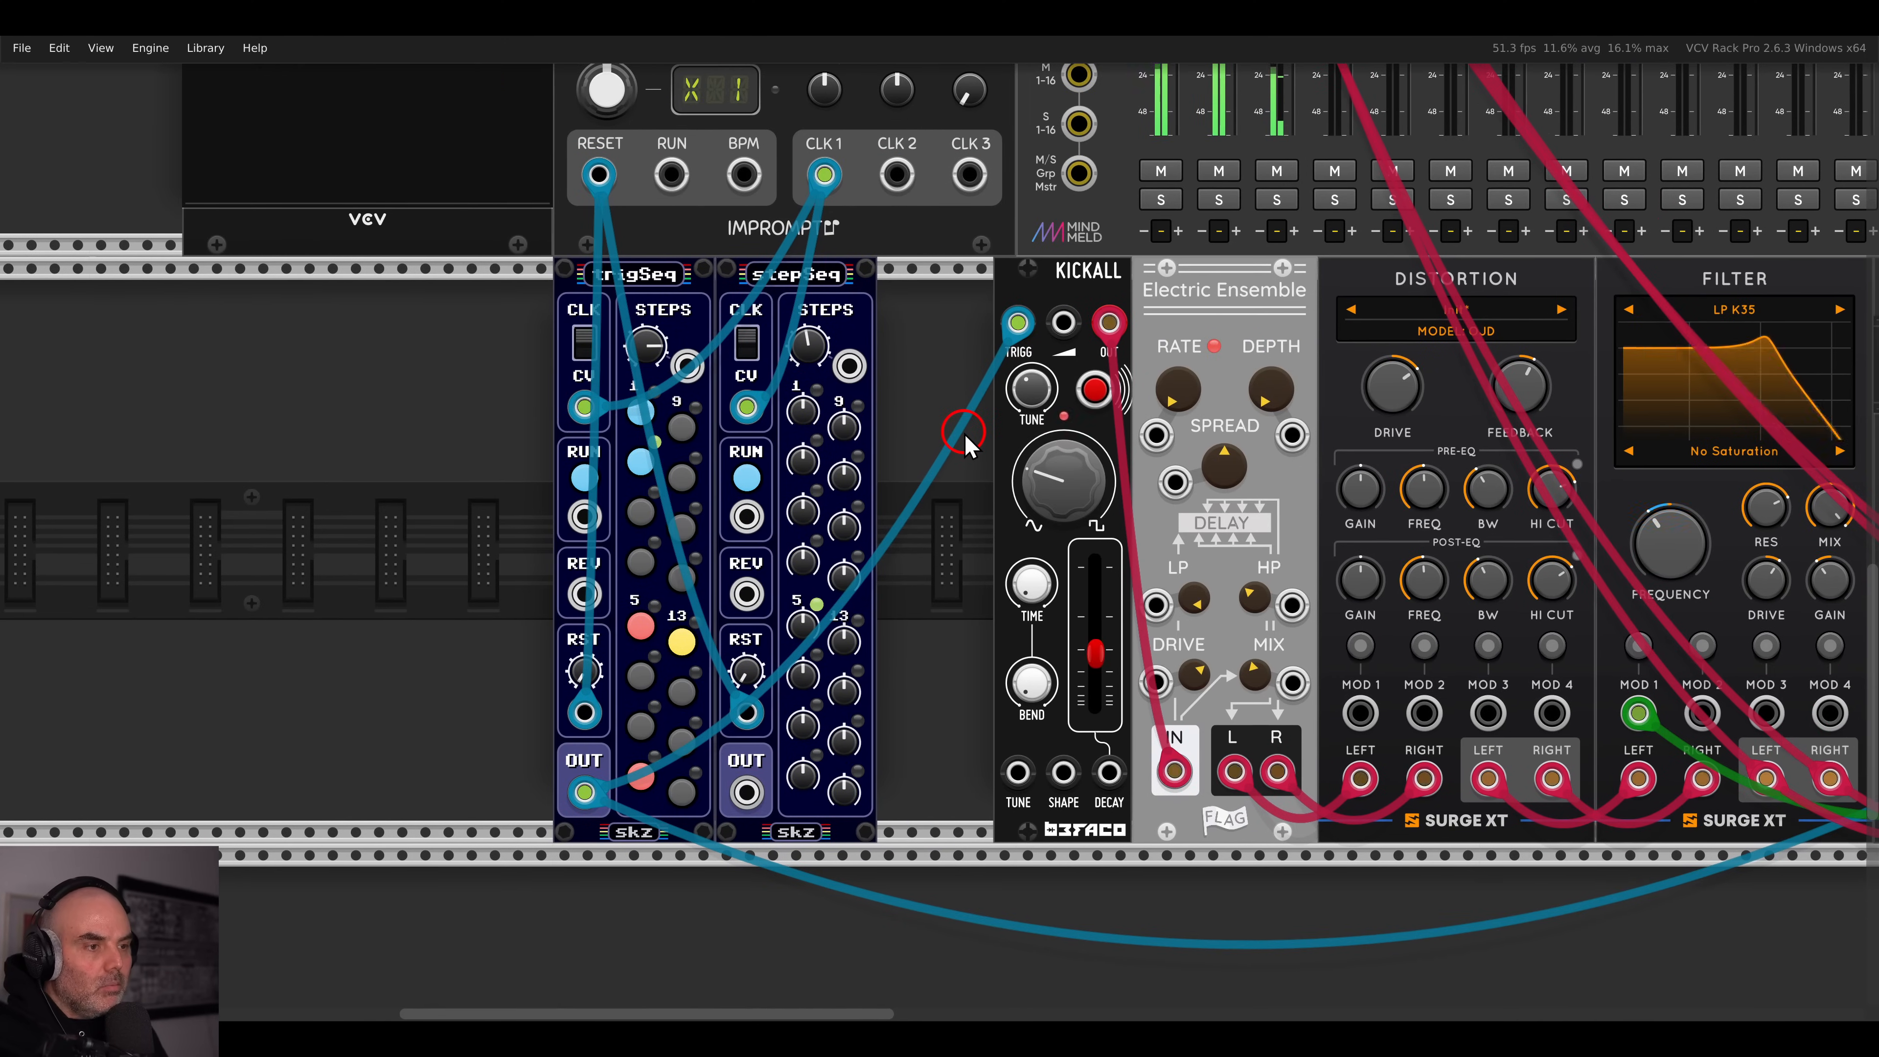
pyautogui.moveTo(801, 414); pyautogui.dragTo(744, 242)
pyautogui.moveTo(797, 463); pyautogui.dragTo(755, 246)
pyautogui.click(805, 513)
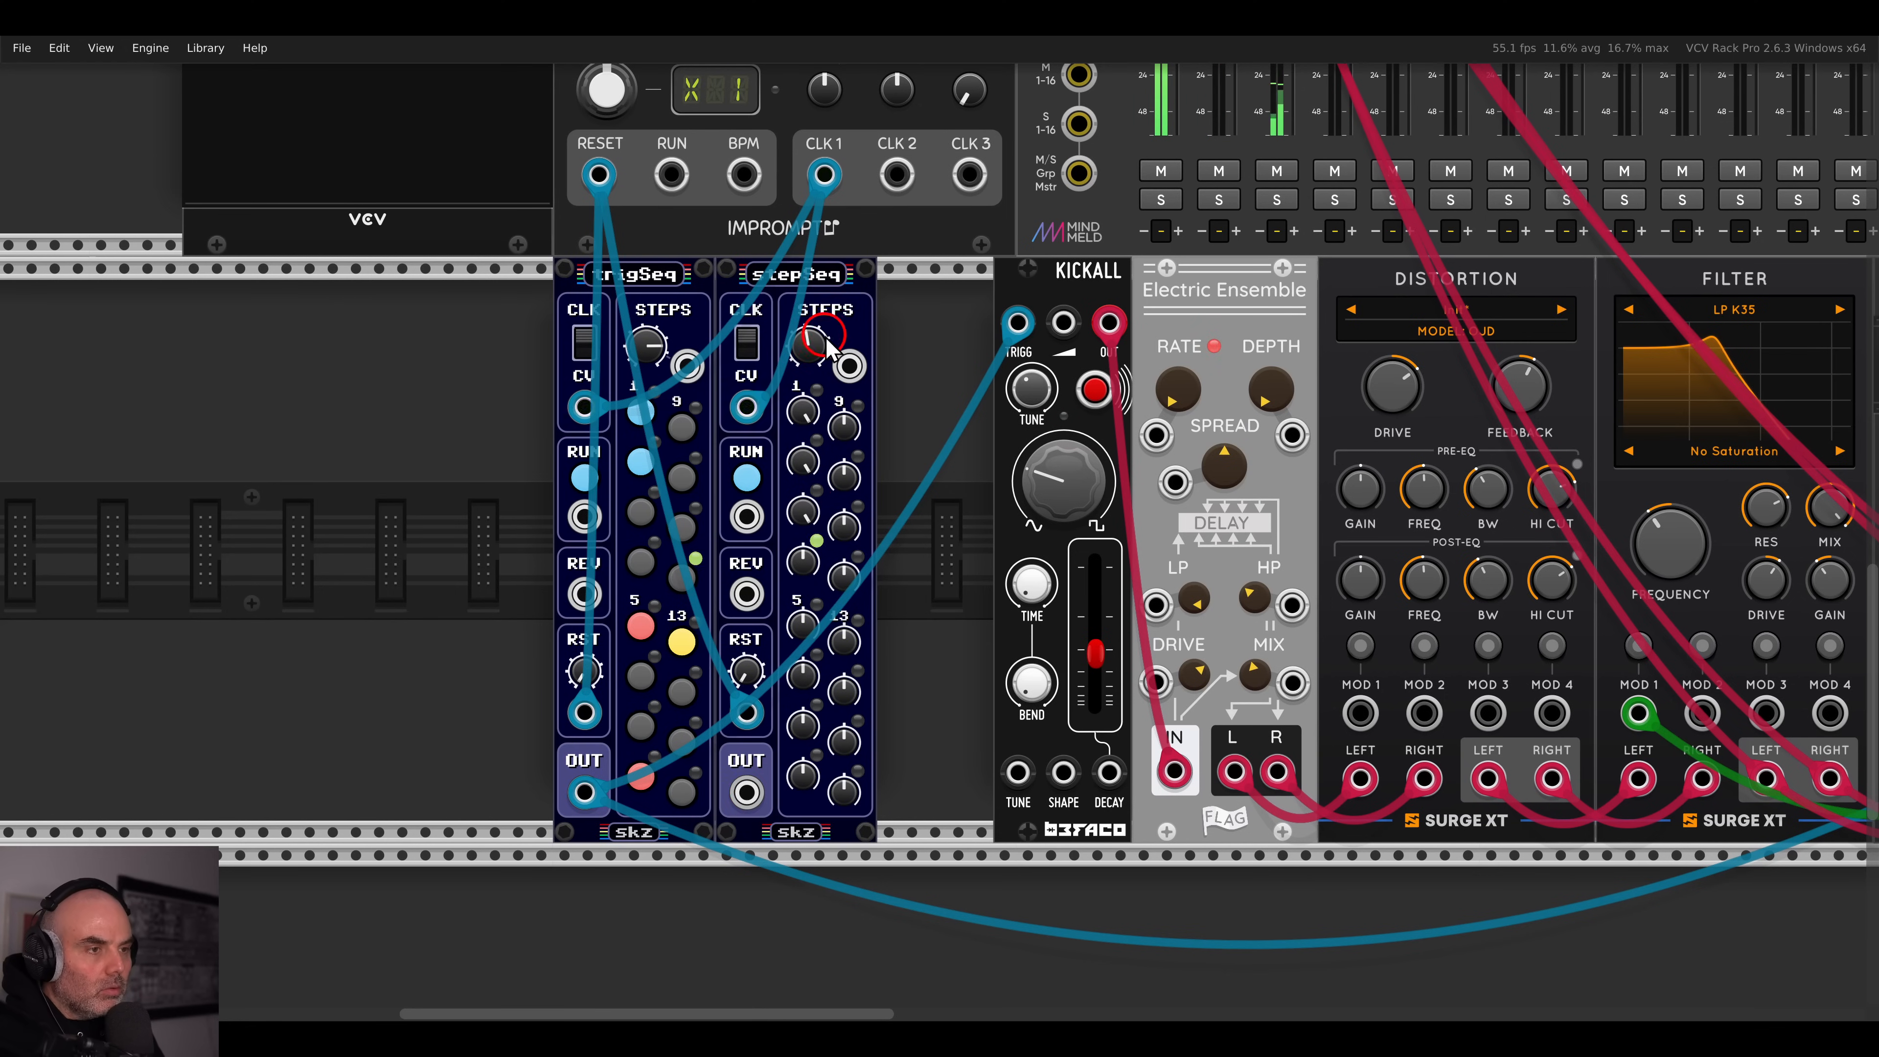
# - Set stepSeq's knobs range to 0/2v and patch its output into Kickall's DECAY input
pyautogui.rightClick(801, 337)
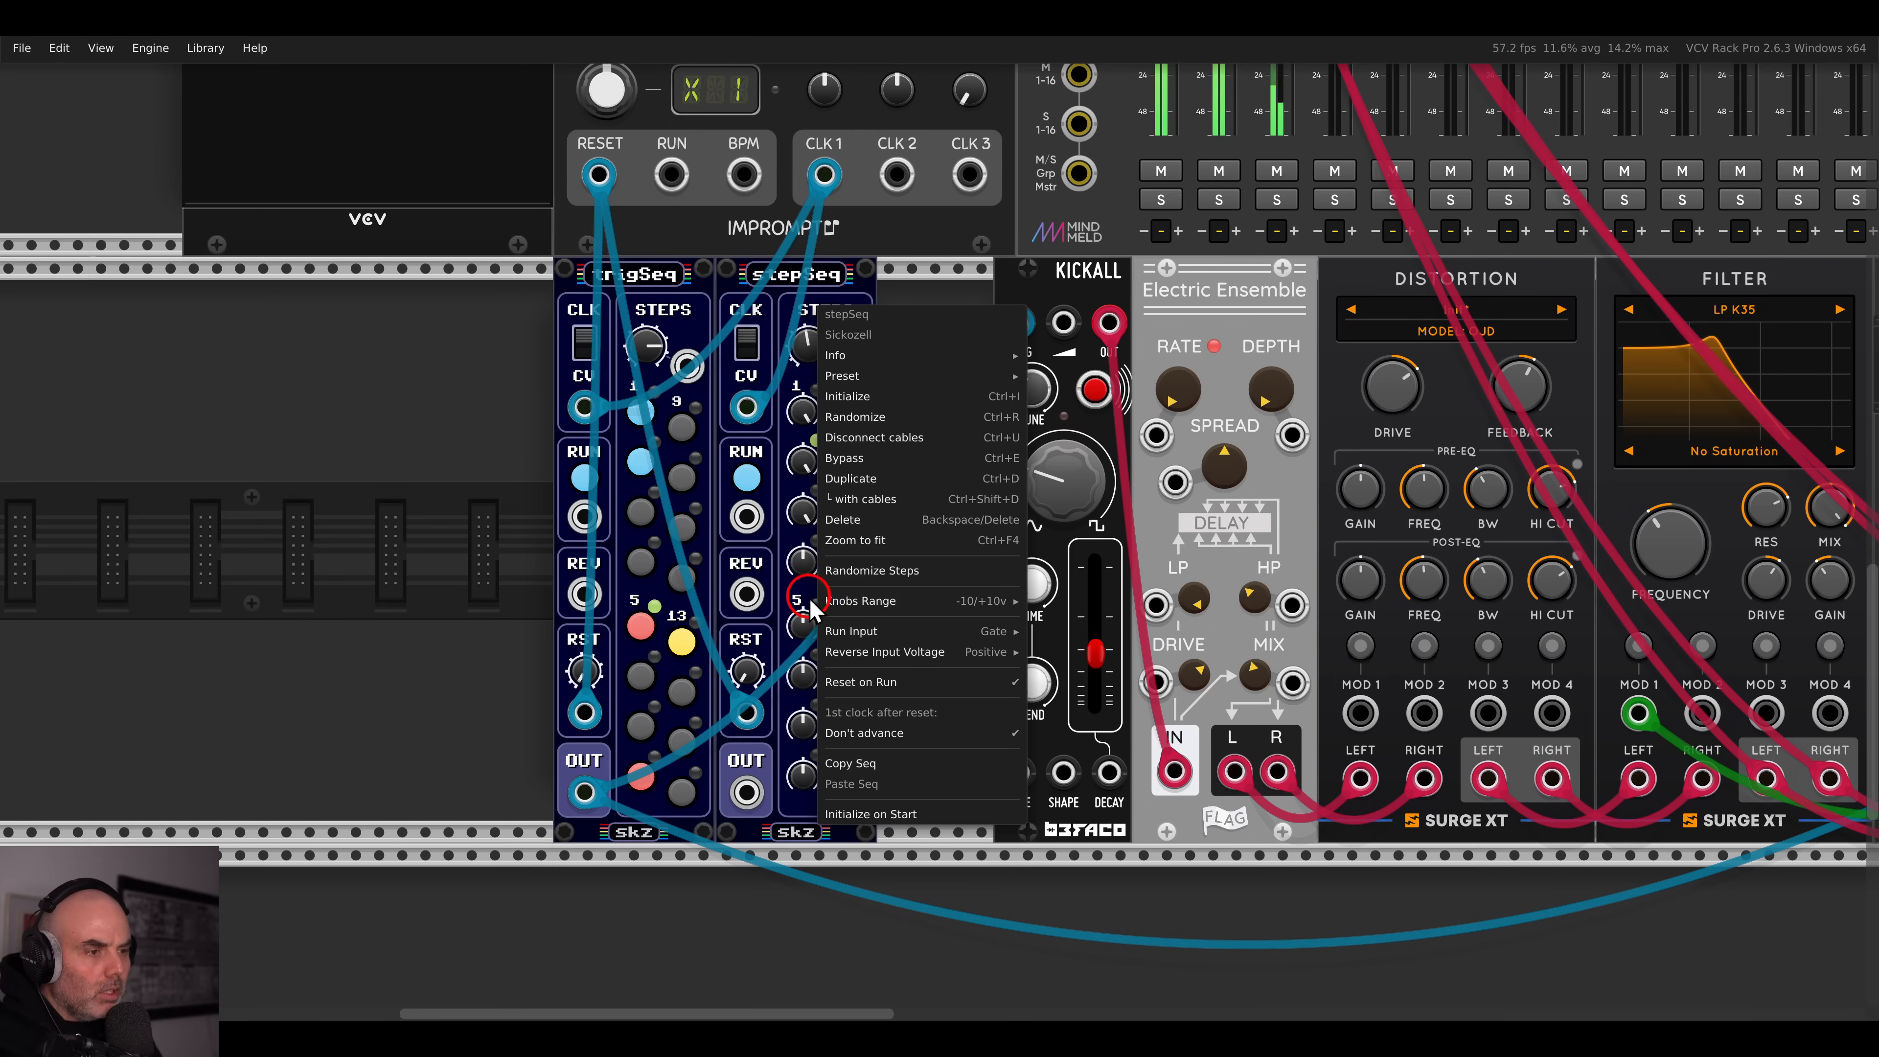
pyautogui.moveTo(936, 610)
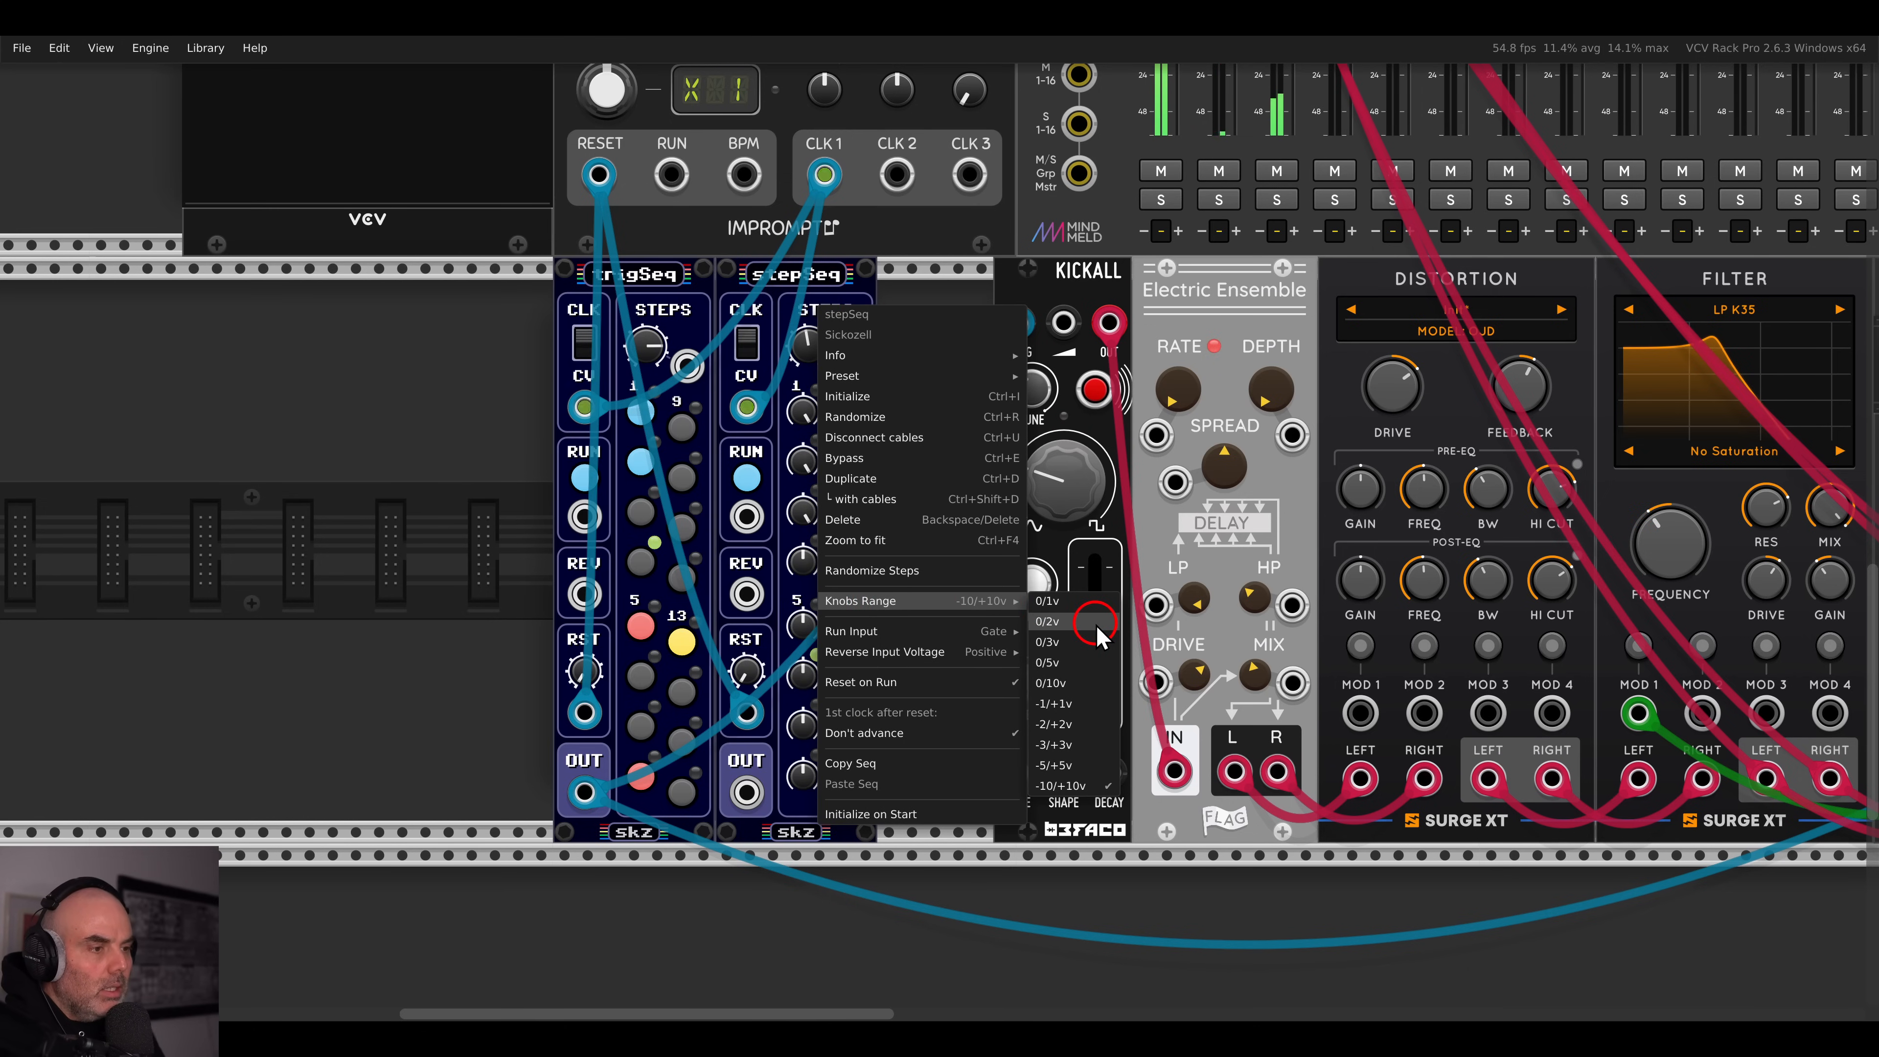
pyautogui.click(1079, 642)
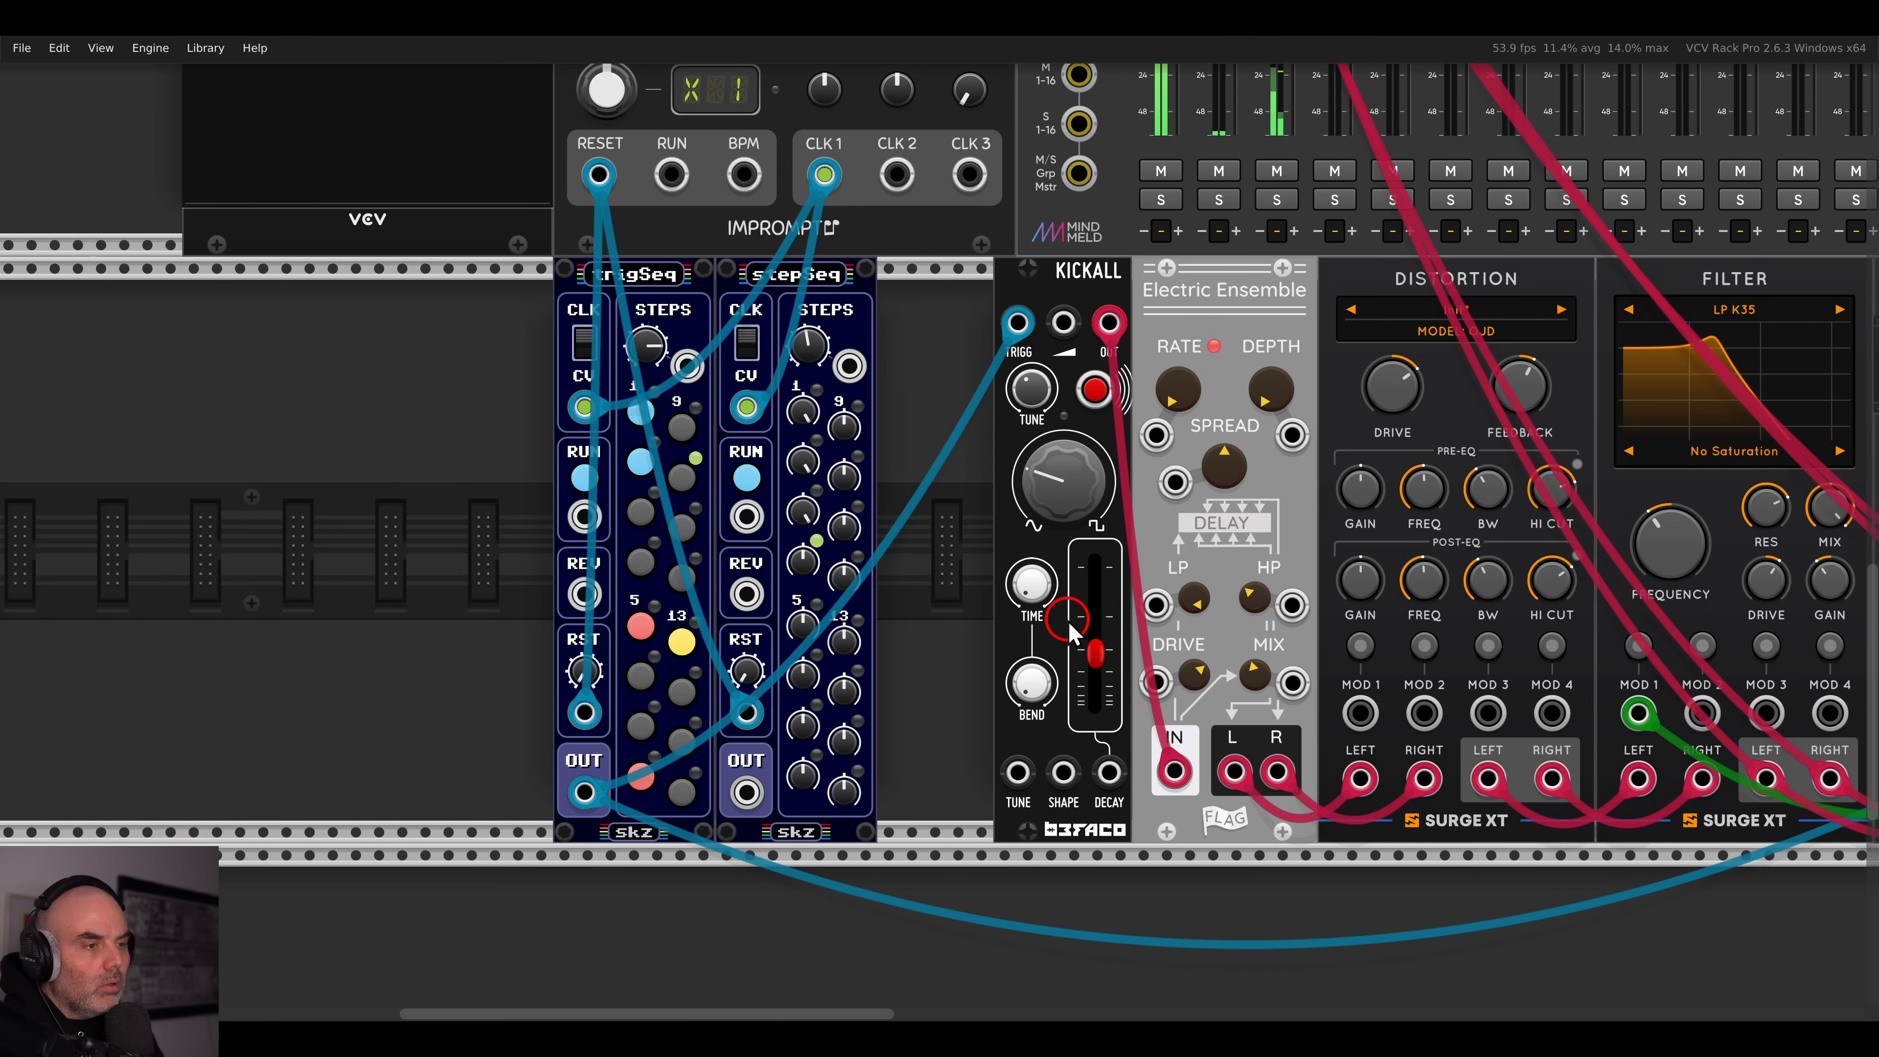
pyautogui.moveTo(748, 794); pyautogui.dragTo(1110, 772)
# - Set stepSeq's knobs range to 0/3v
pyautogui.moveTo(1038, 559); pyautogui.dragTo(1382, 475)
pyautogui.scroll(-2, 775, 546)
pyautogui.click(1591, 473)
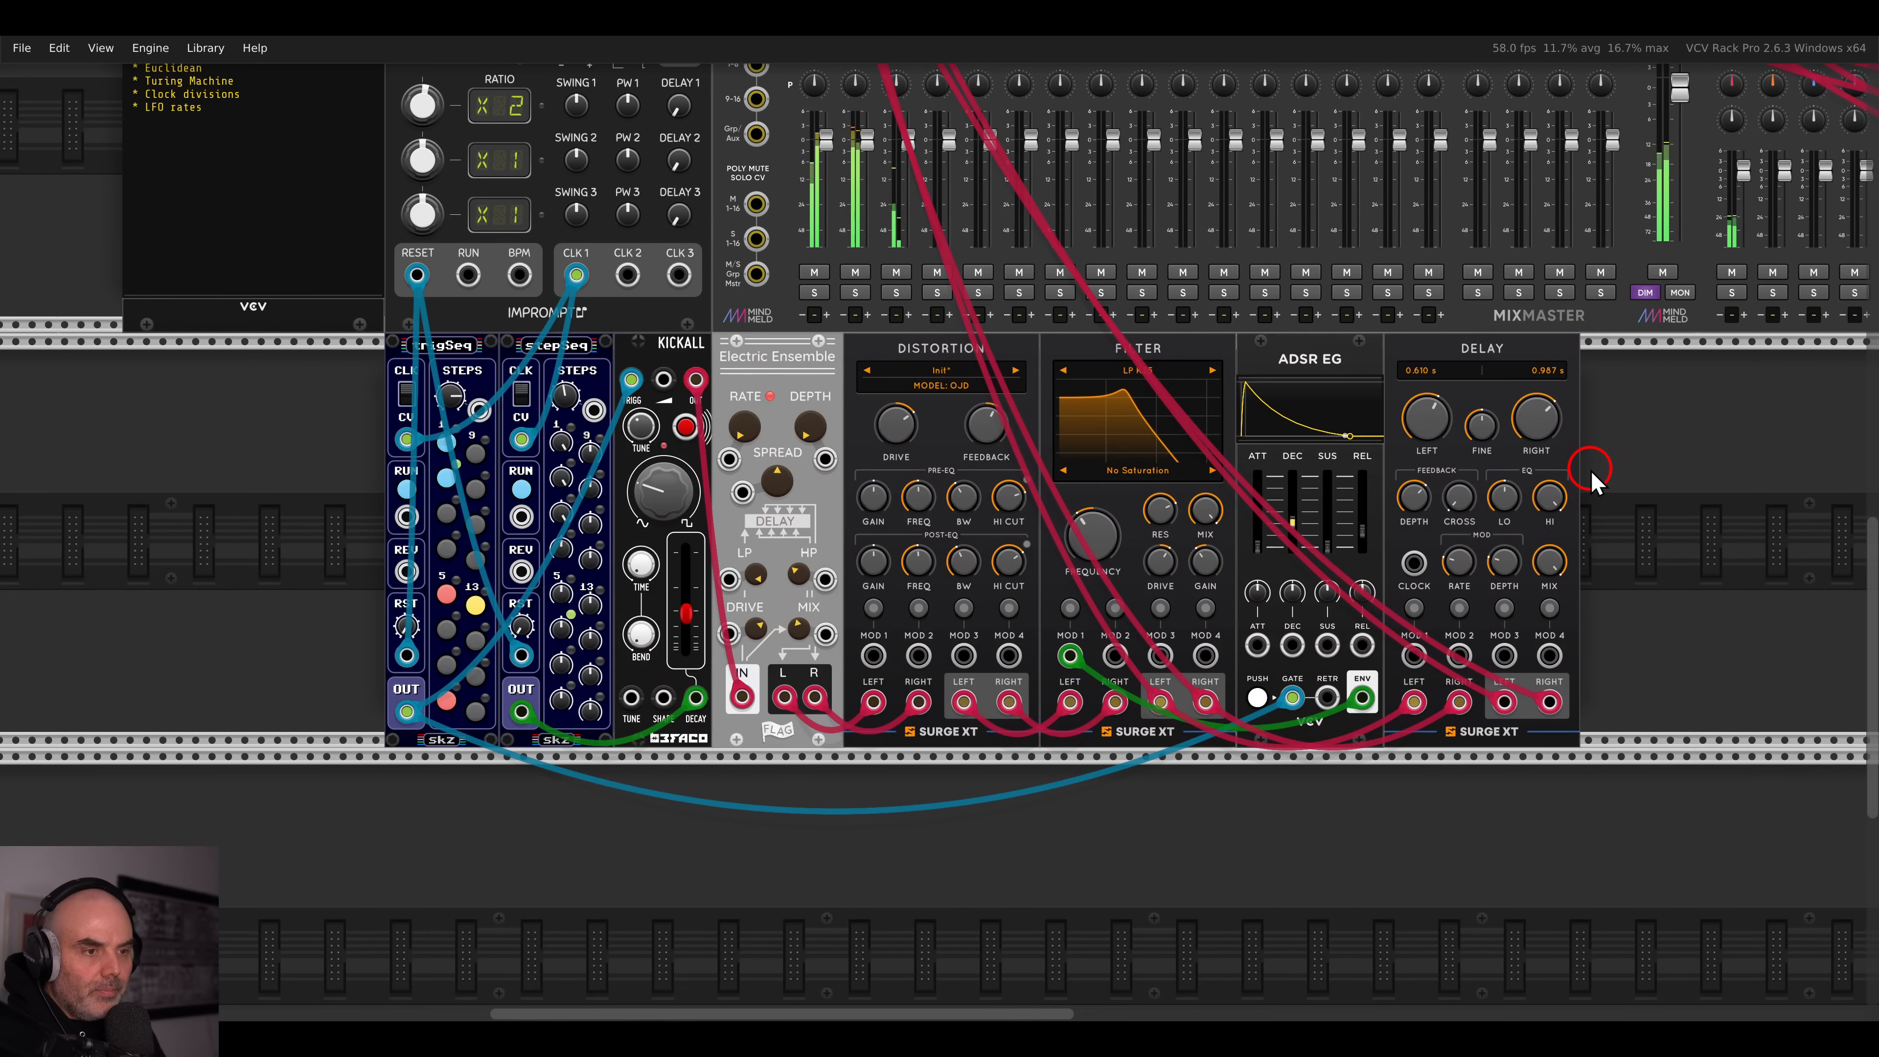
pyautogui.click(962, 520)
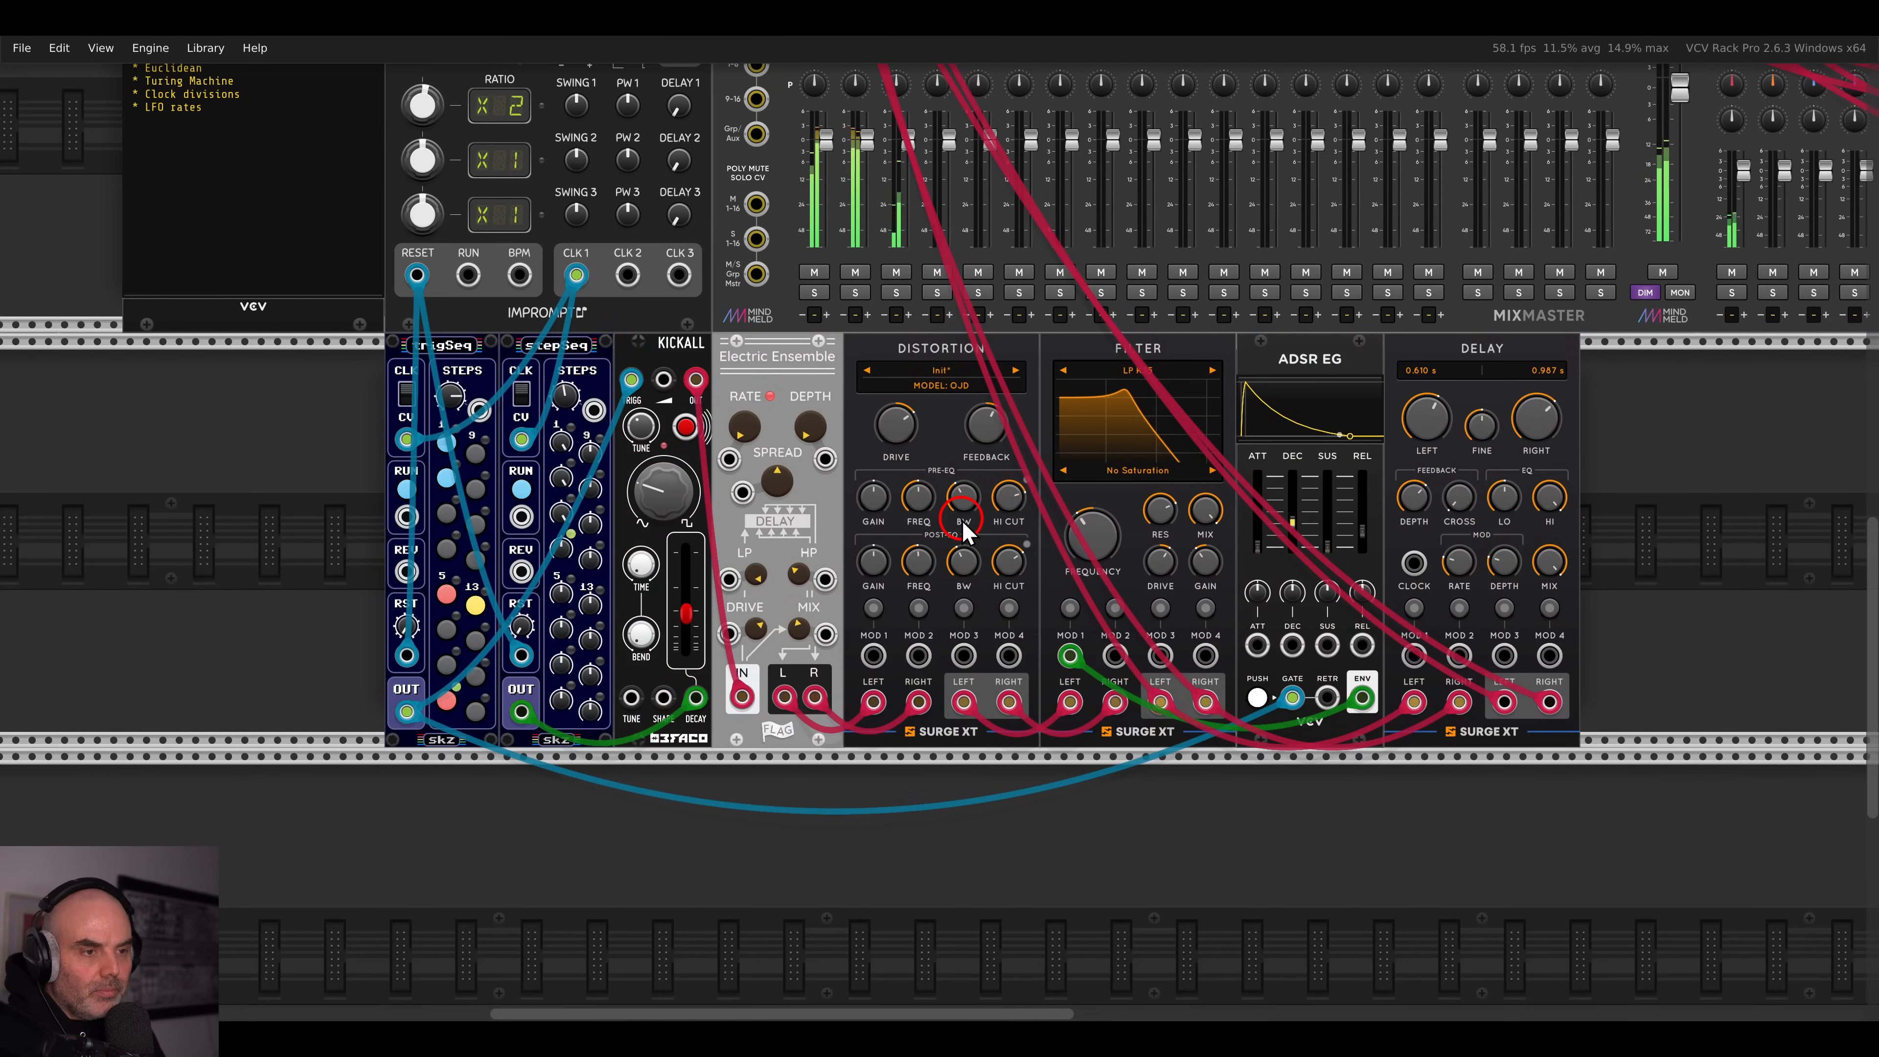
pyautogui.scroll(2, 787, 581)
pyautogui.click(786, 581)
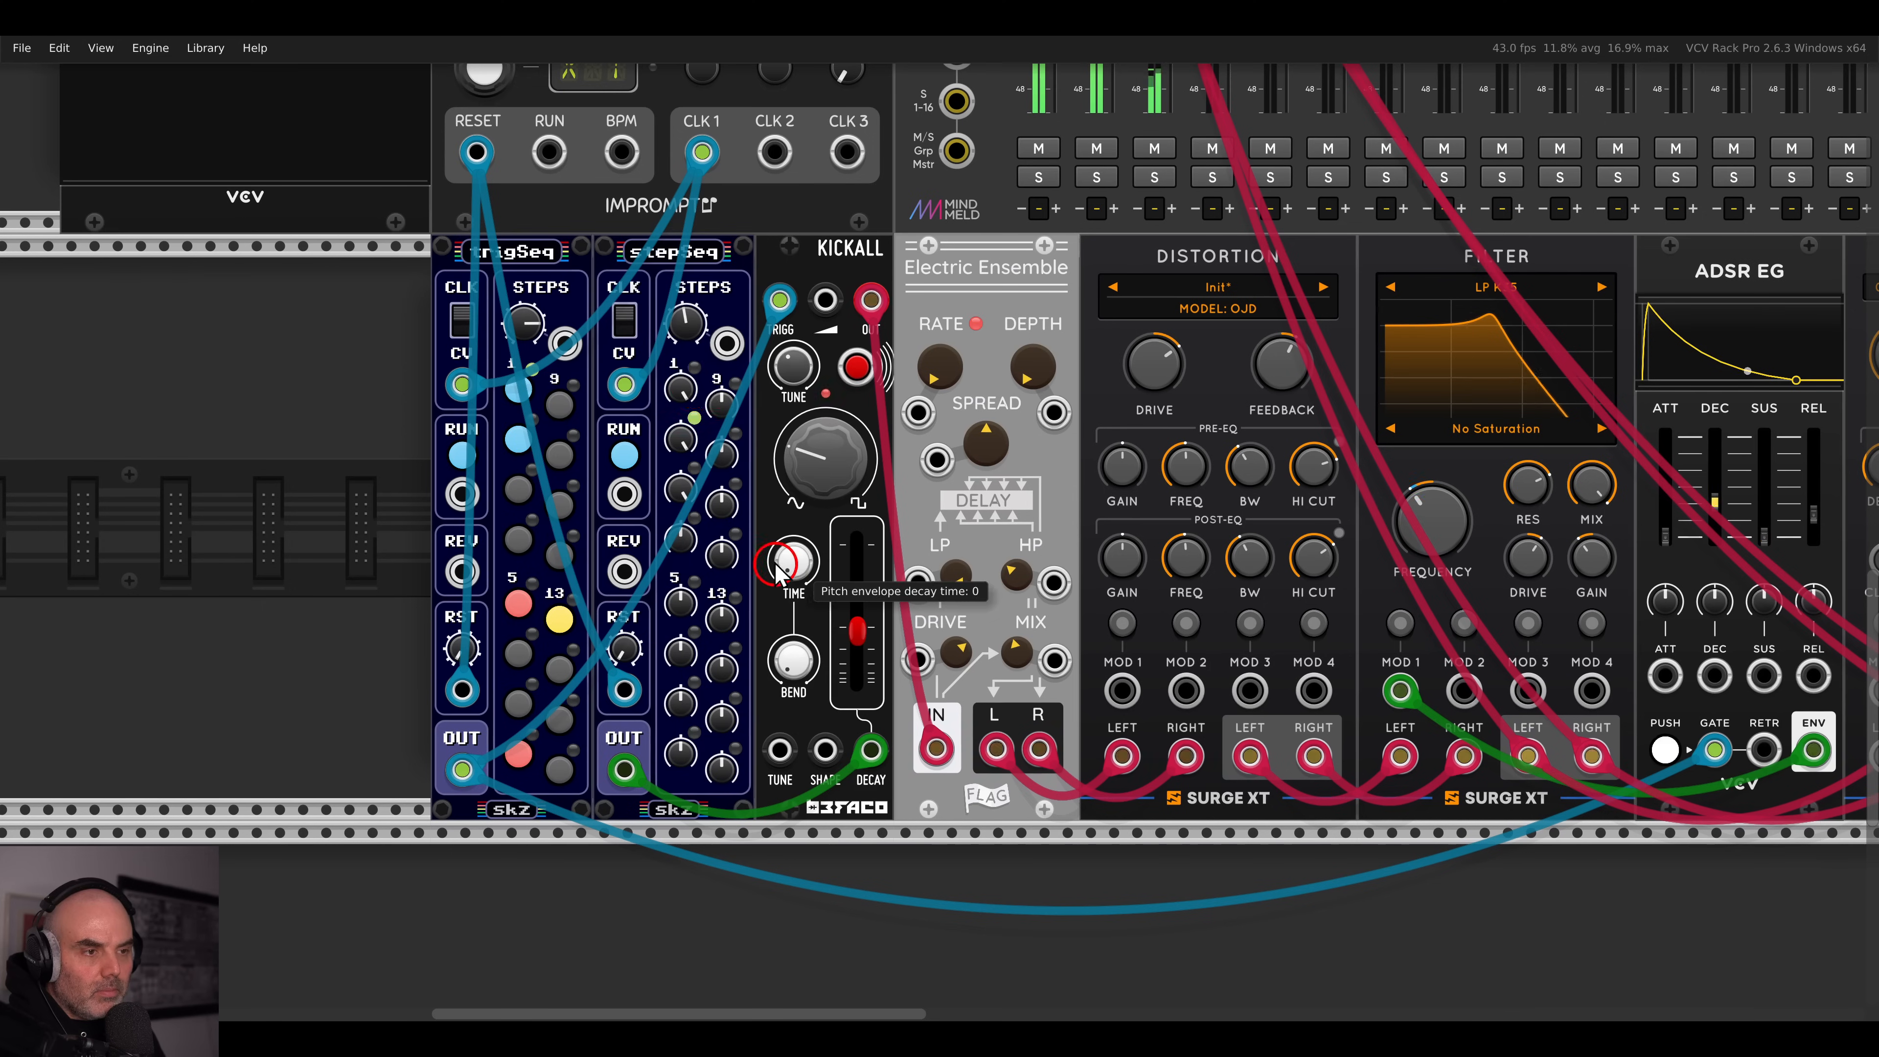
pyautogui.rightClick(667, 280)
pyautogui.moveTo(713, 575)
pyautogui.click(900, 574)
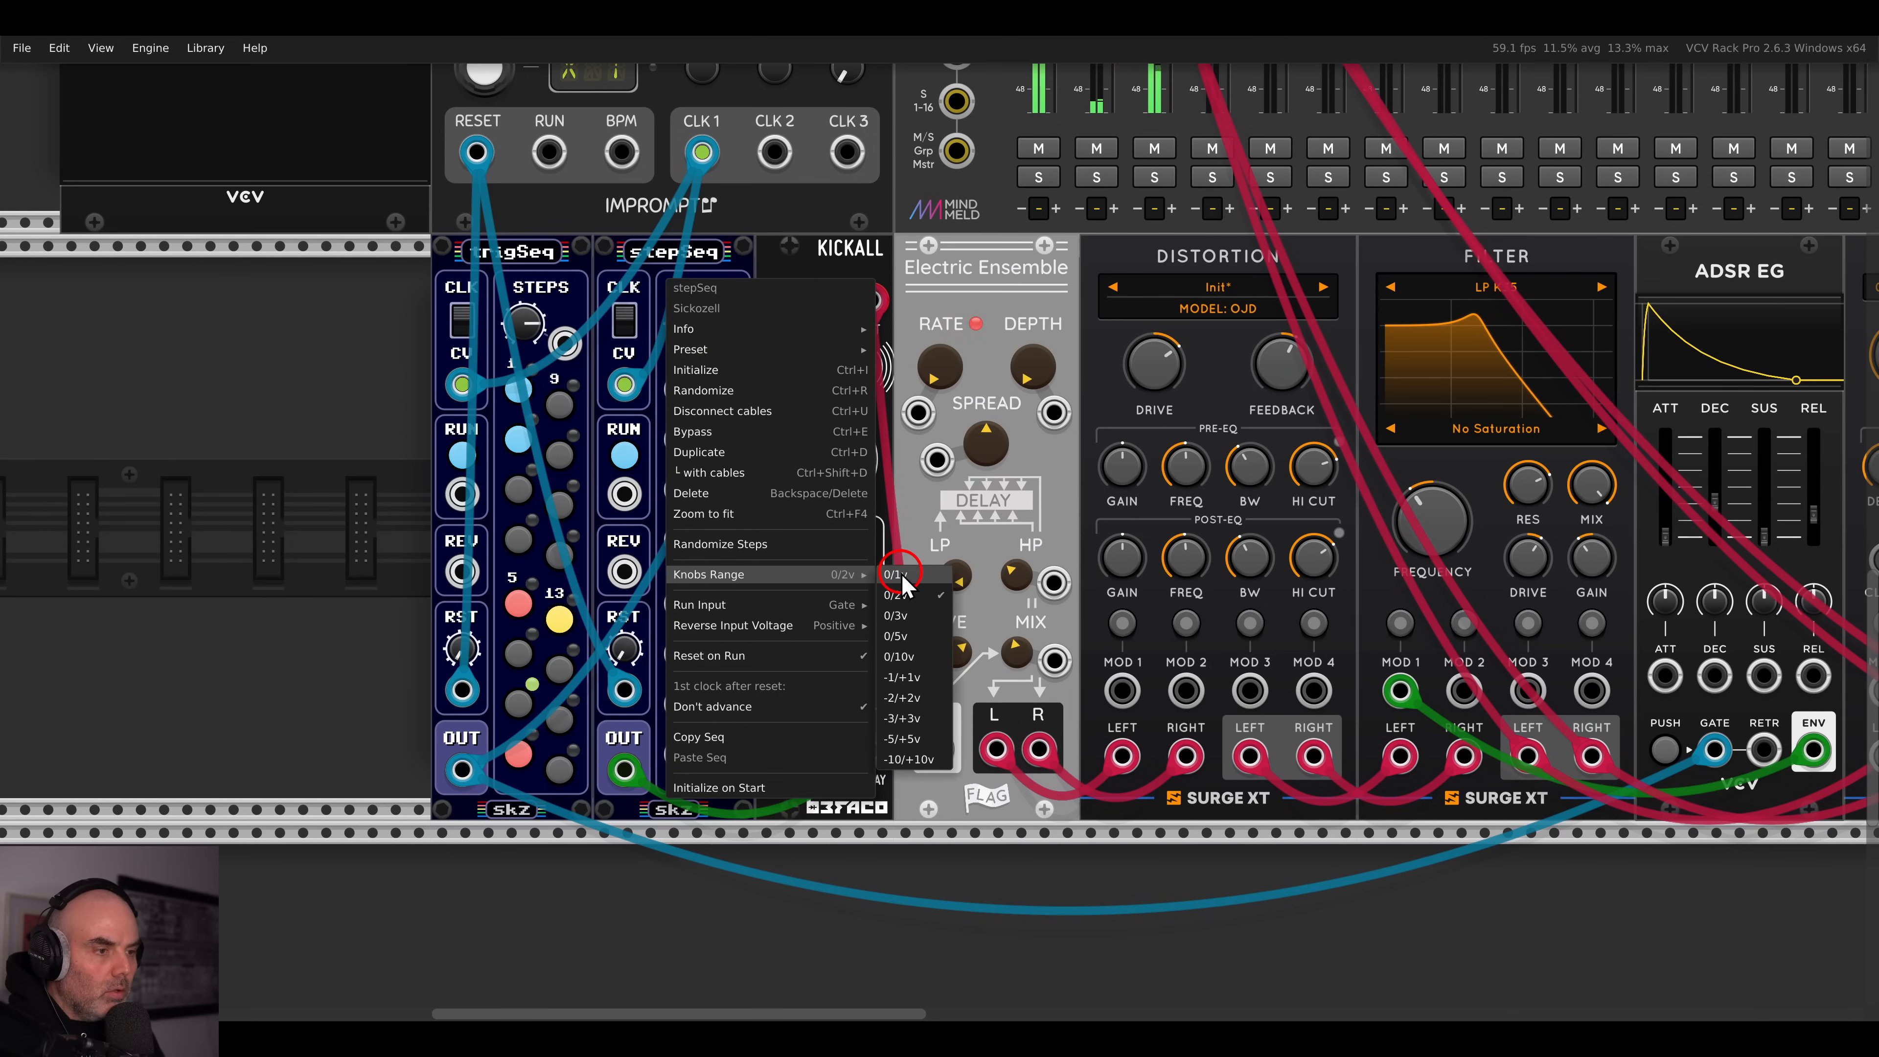
pyautogui.click(922, 612)
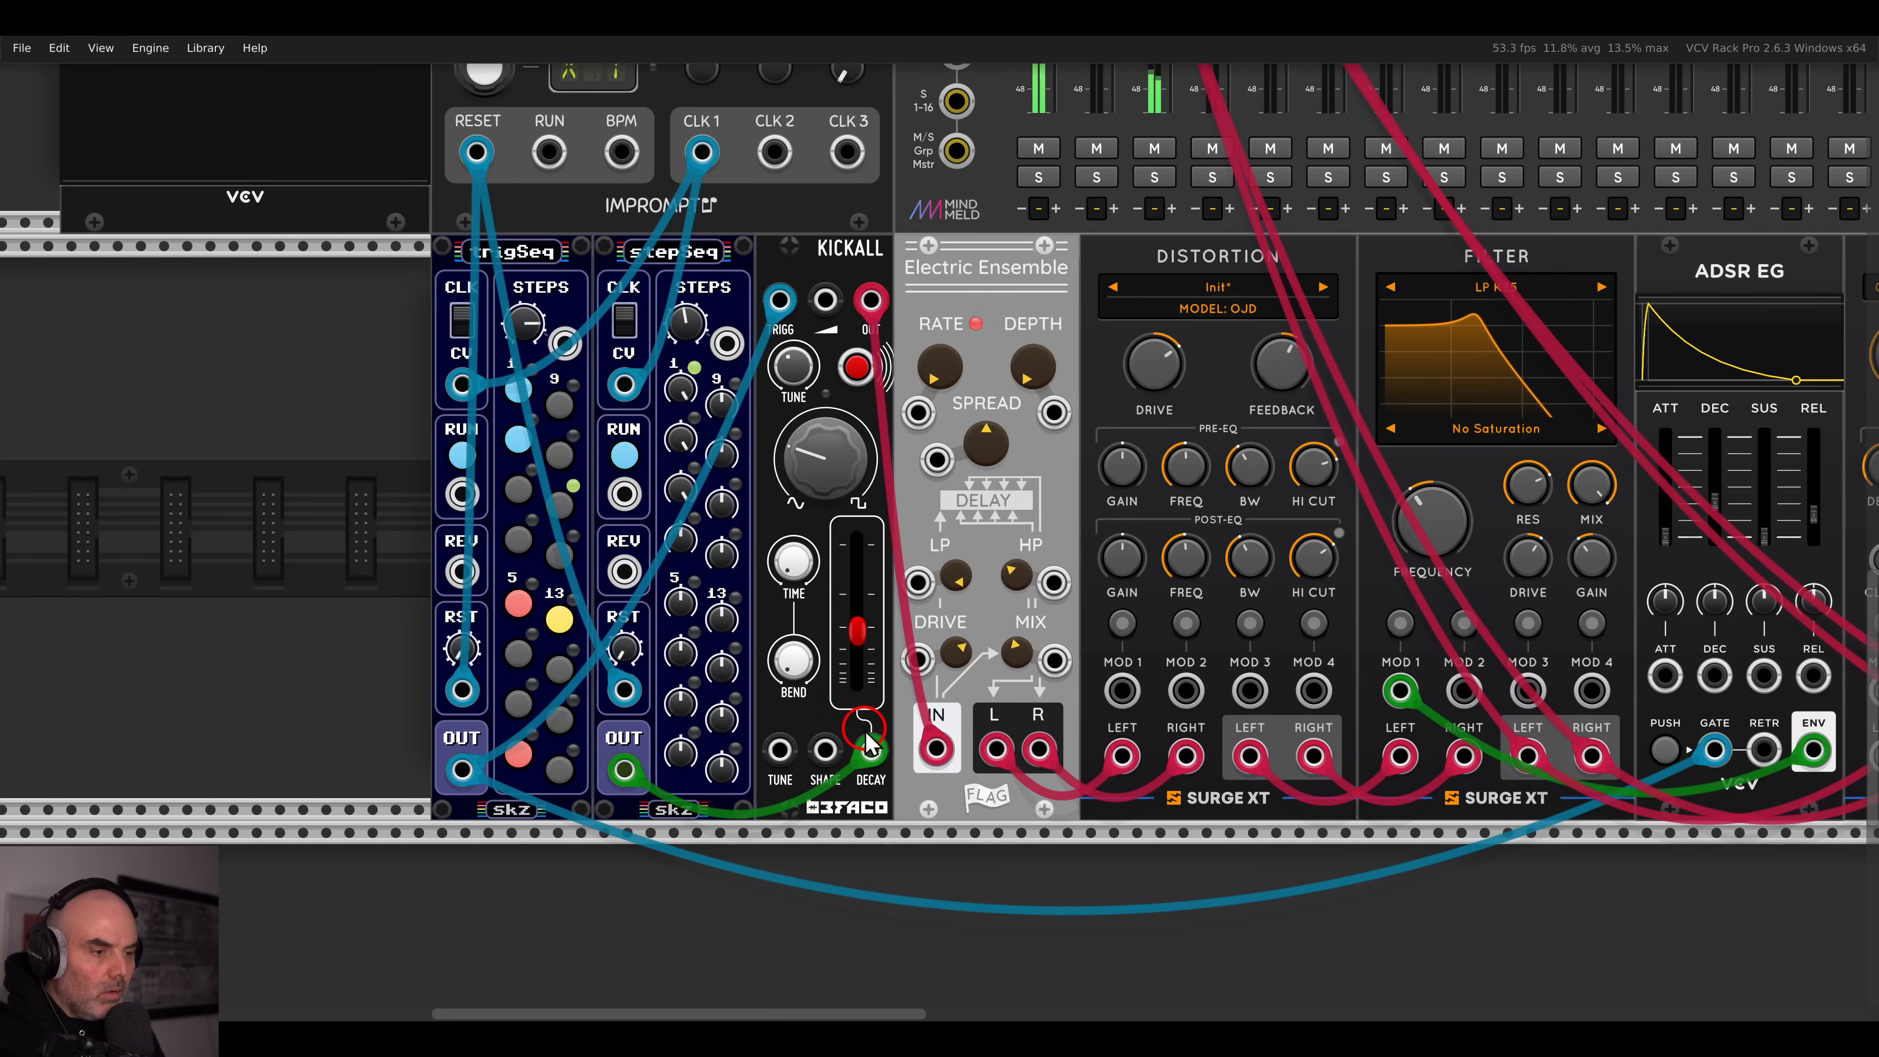
# - Patch stepSeq's output into Kickall's SHAPE and the Filter's MOD 2 inputs, and assign MOD 2 to modulate the filter frequency slightly
pyautogui.hscroll(2, 910, 611)
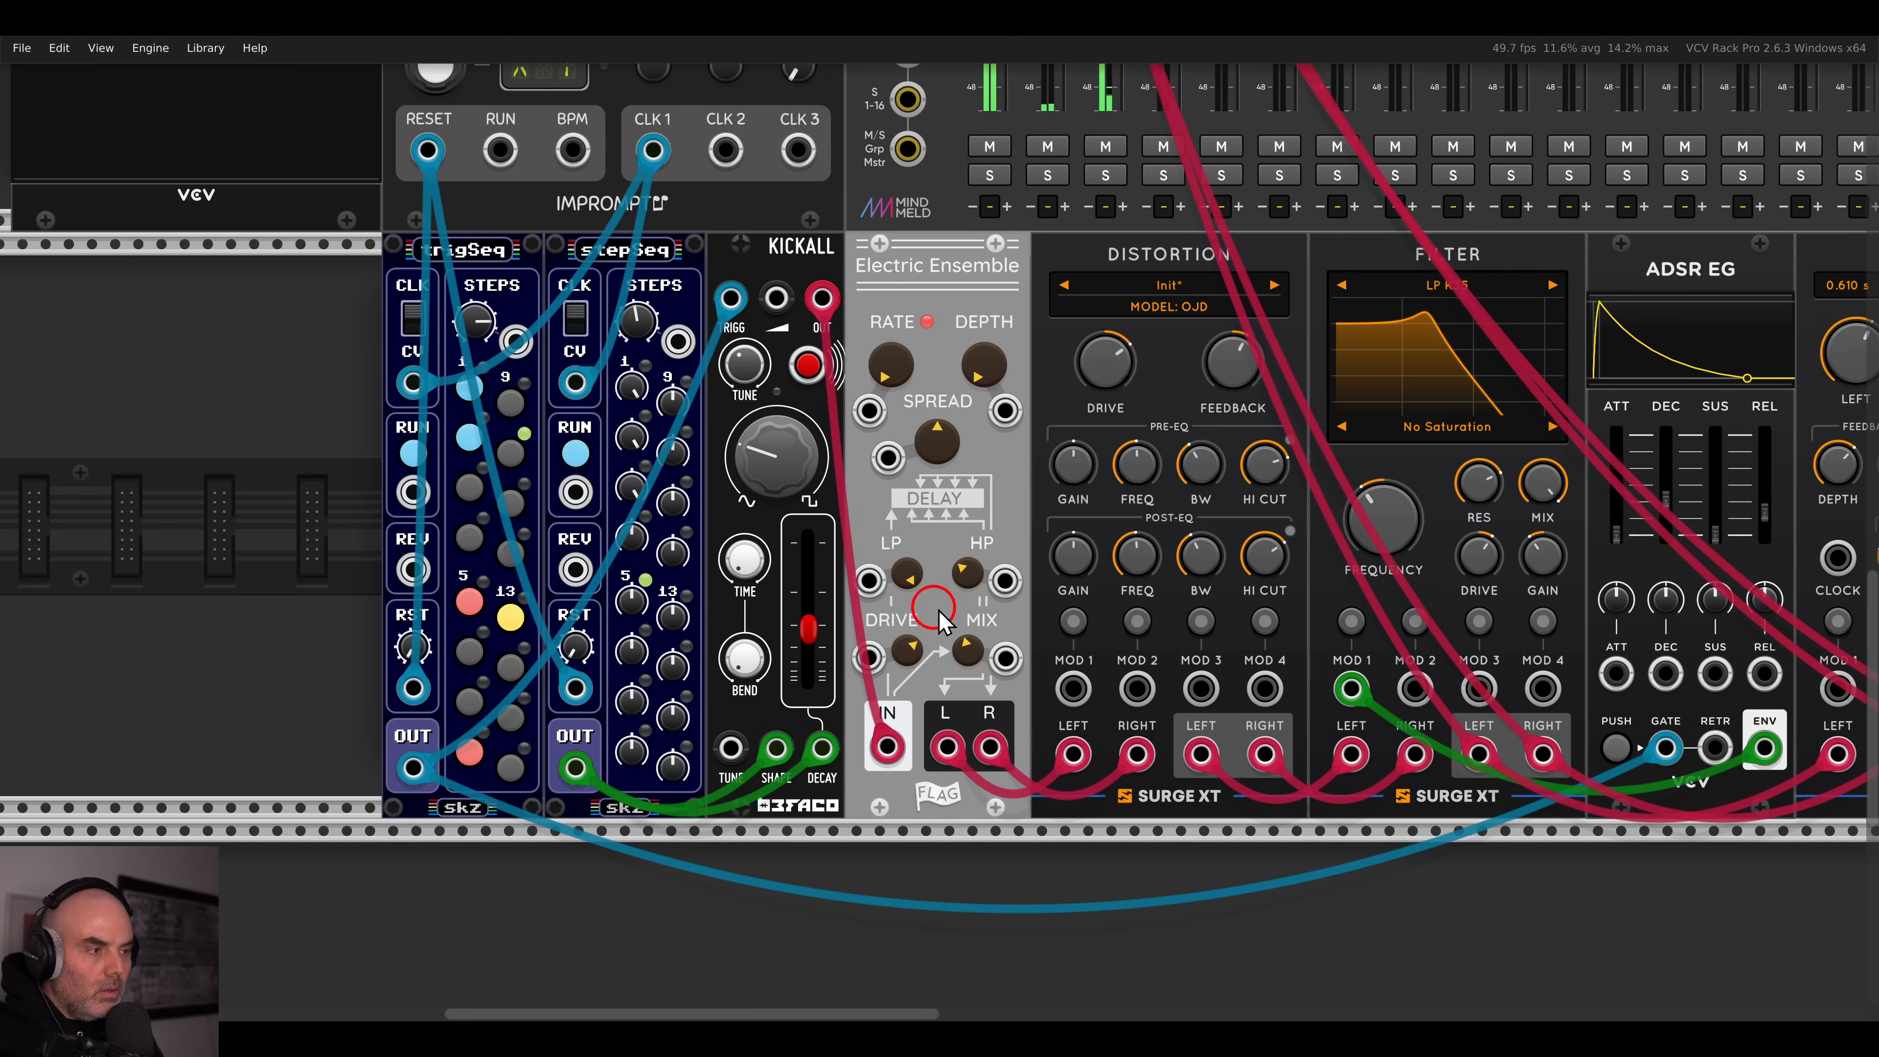
pyautogui.moveTo(1416, 692); pyautogui.dragTo(576, 768)
pyautogui.click(1418, 624)
pyautogui.moveTo(1392, 534); pyautogui.dragTo(1391, 525)
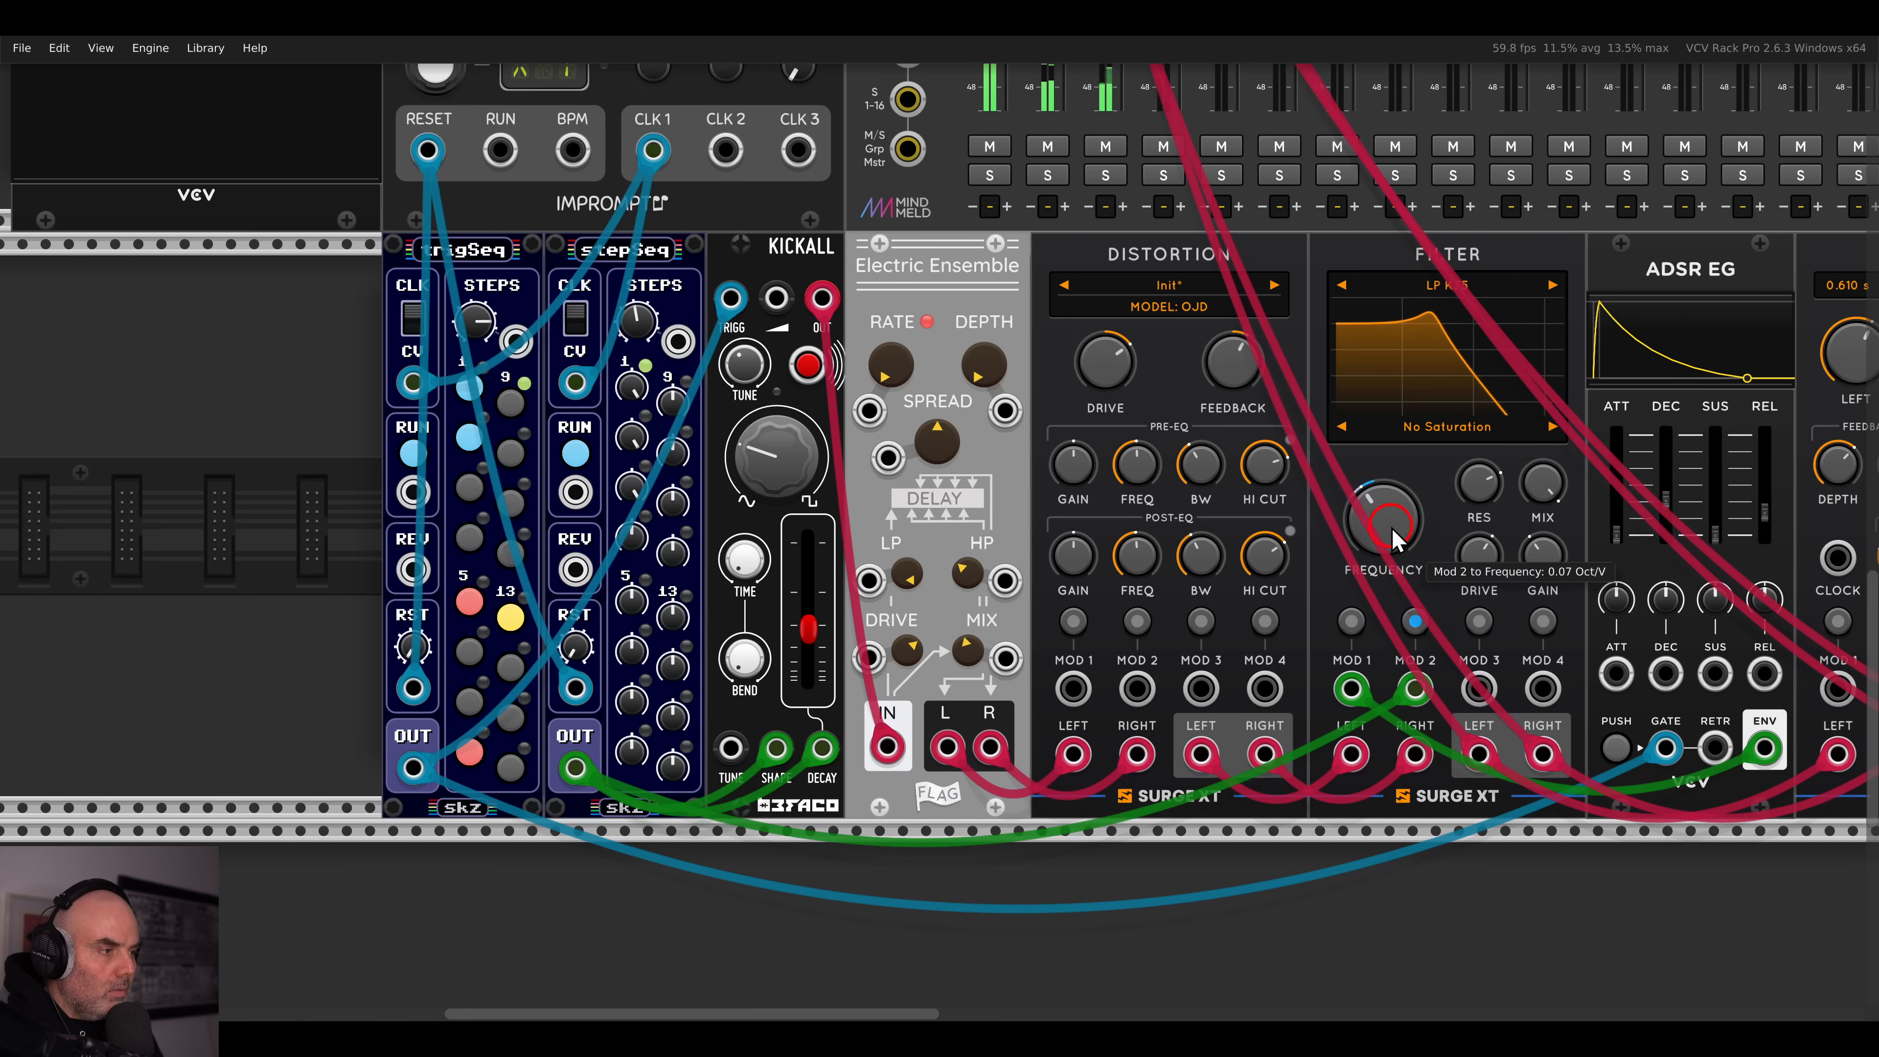
pyautogui.click(1418, 625)
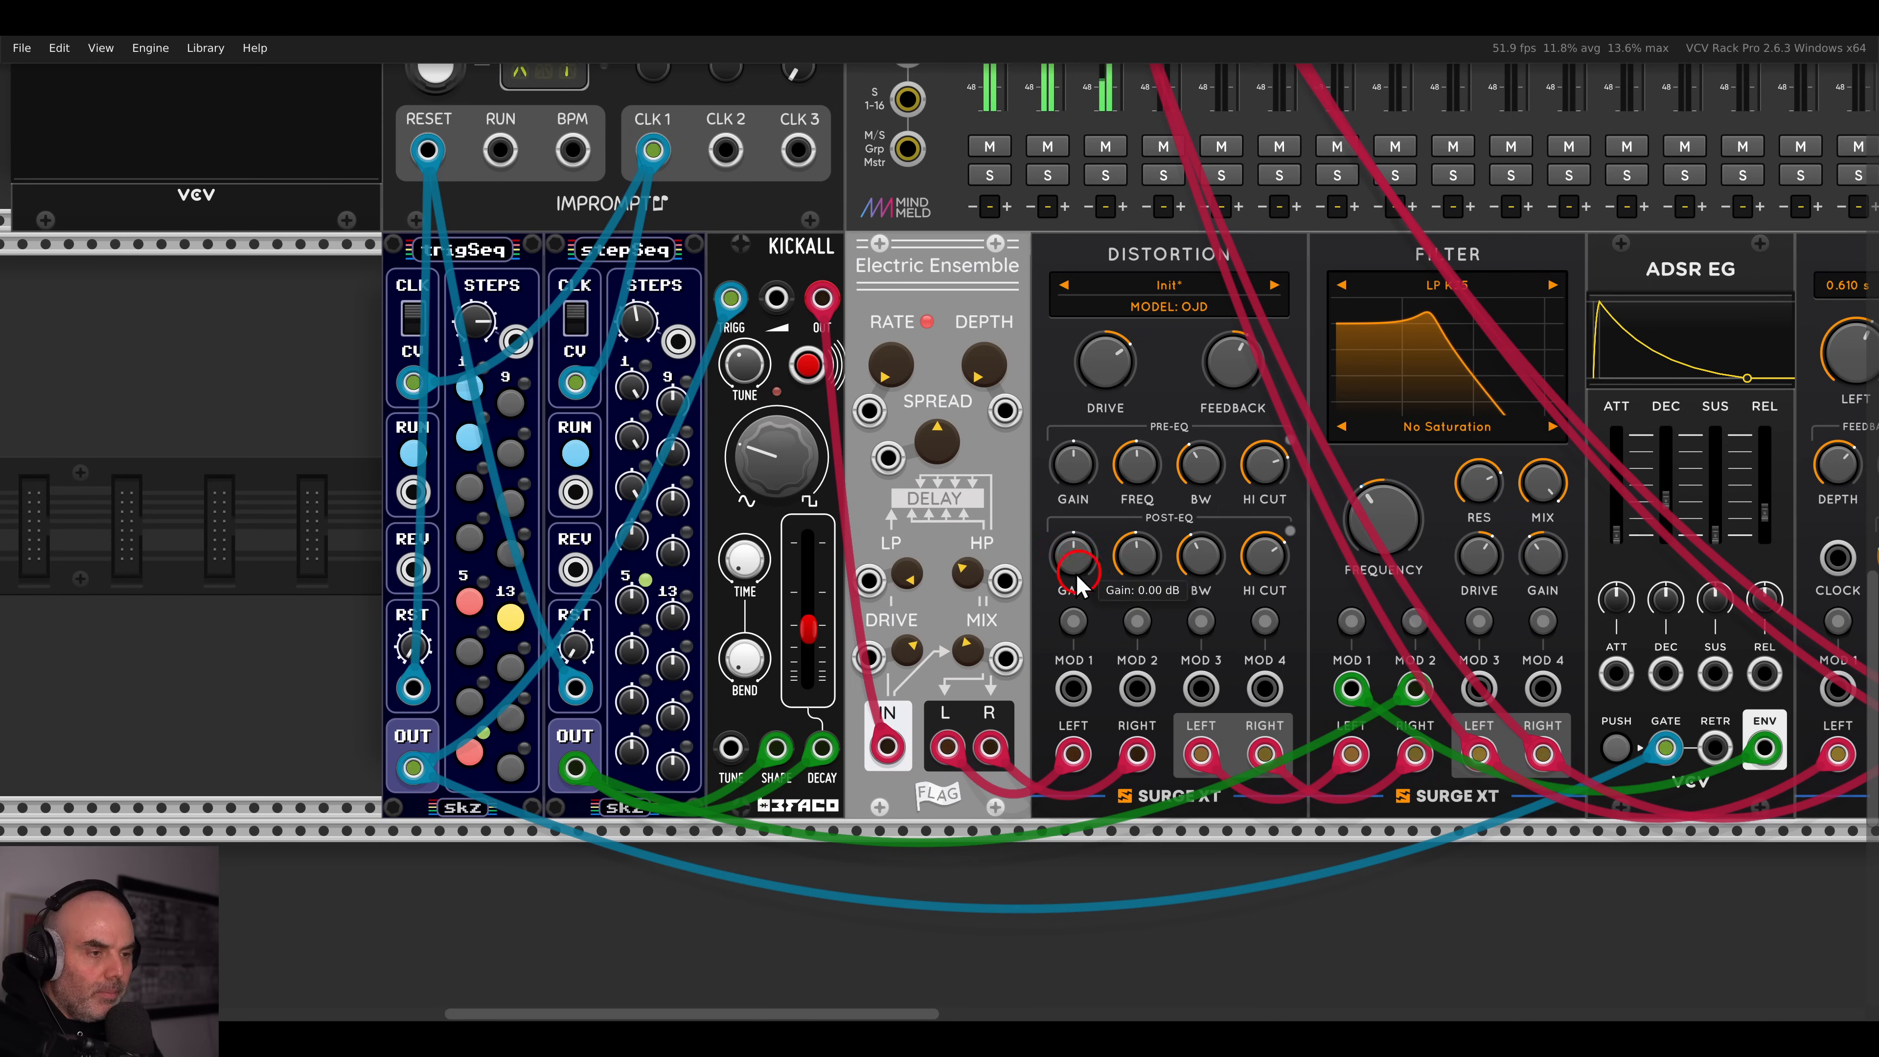
# - Set the Delay's left time to 0.233 s and its right time to 0.144 s, following the Fibonacci numbers
pyautogui.scroll(-3, 1116, 522)
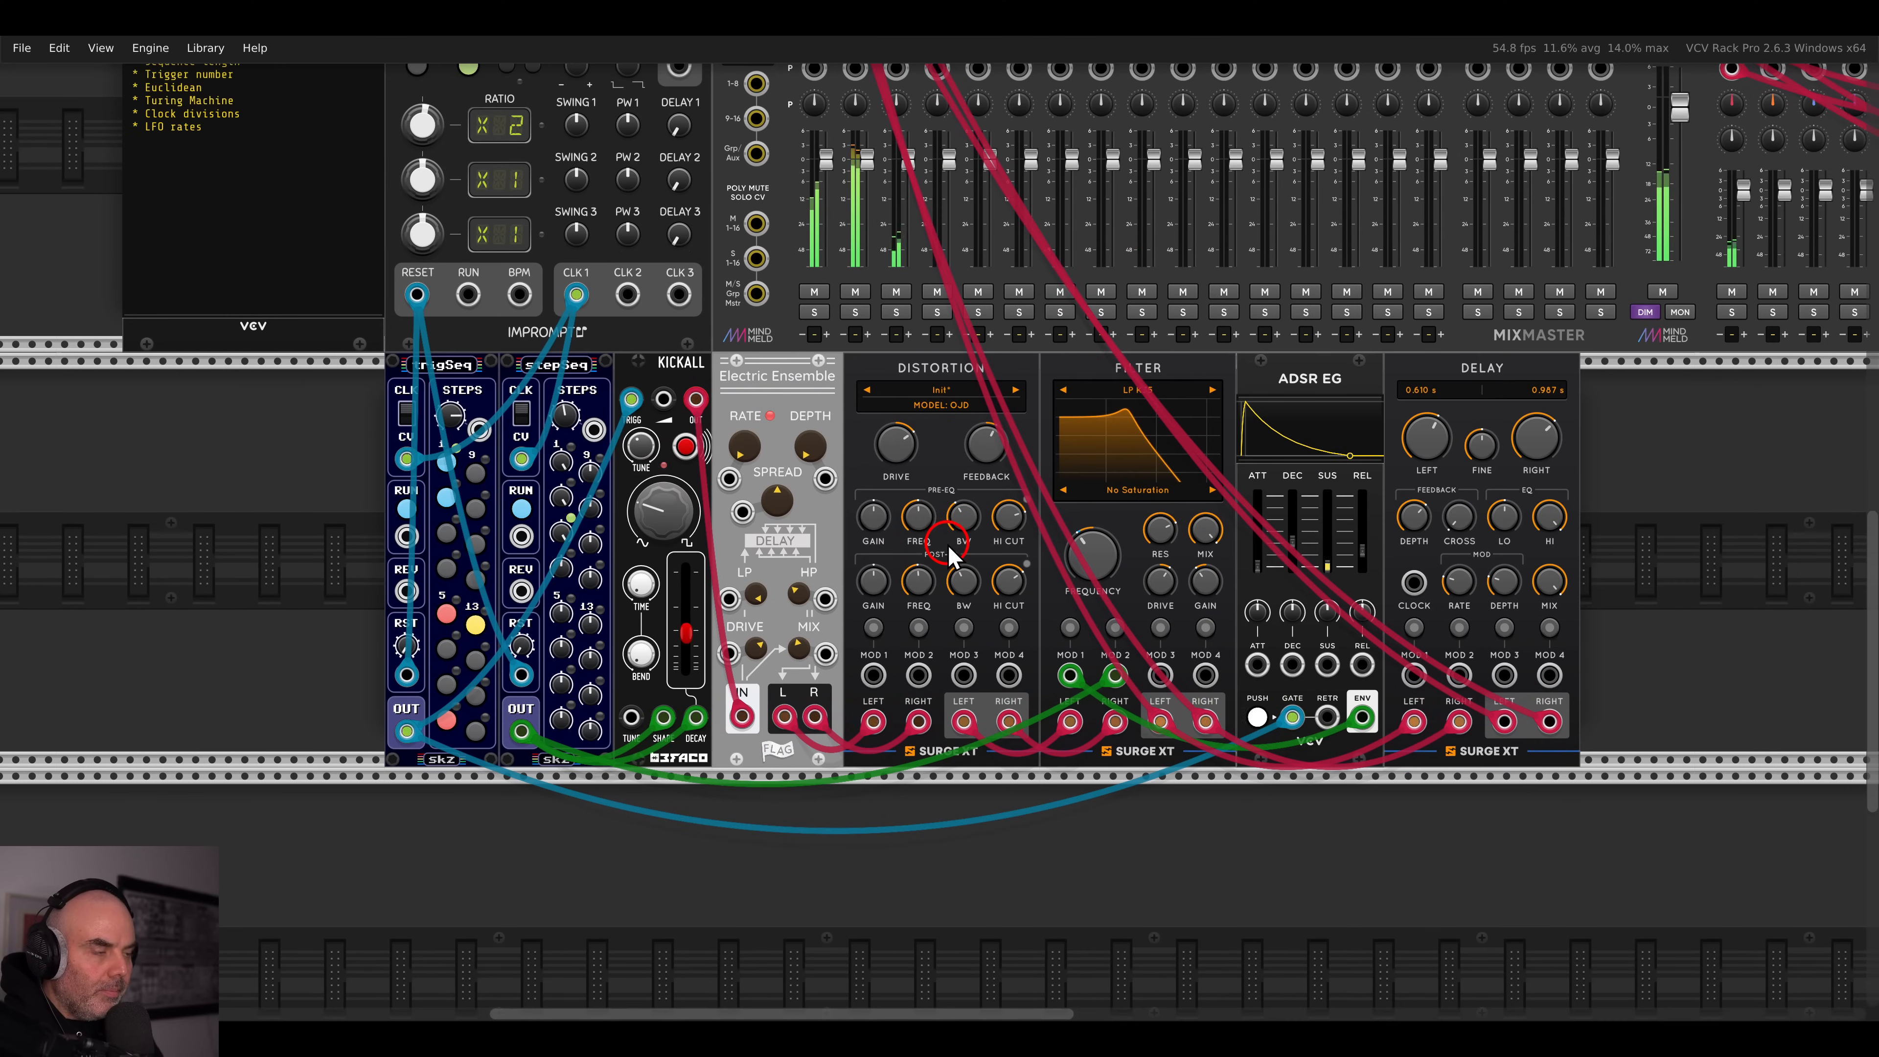
pyautogui.scroll(2, 950, 495)
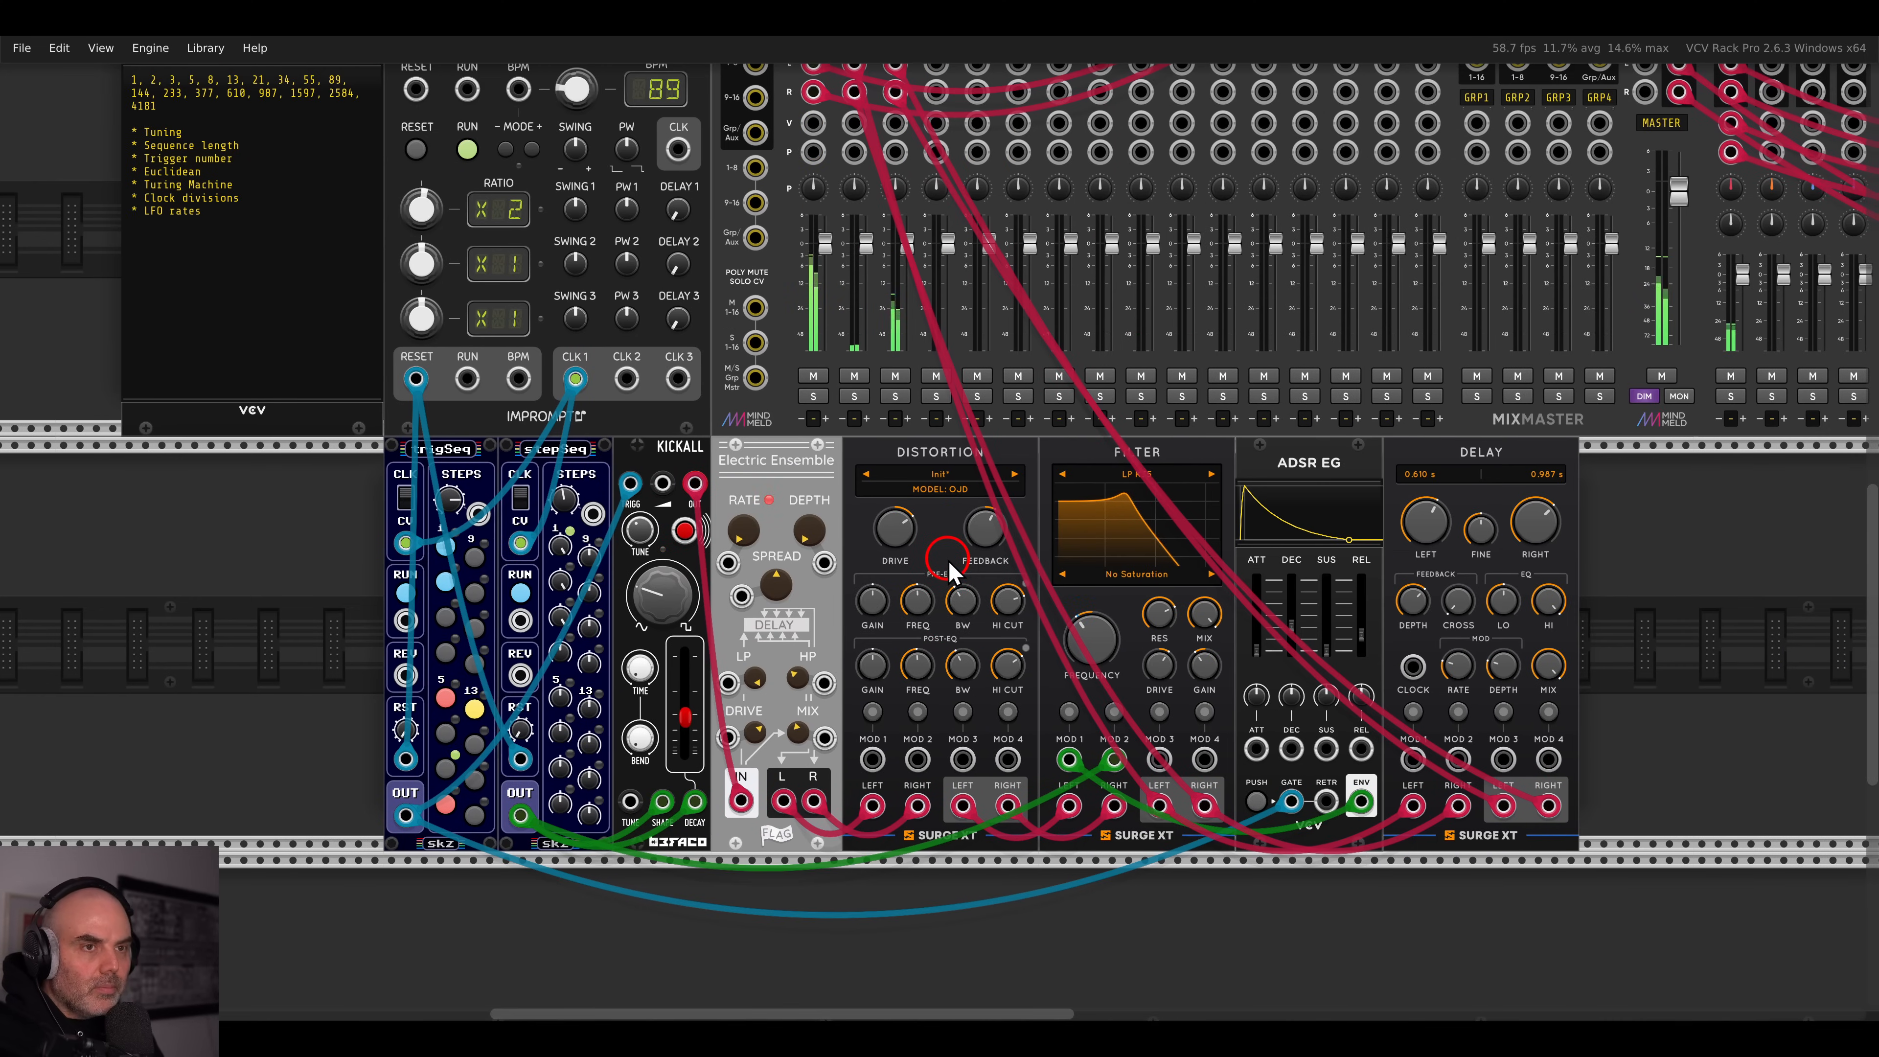
pyautogui.moveTo(1421, 533)
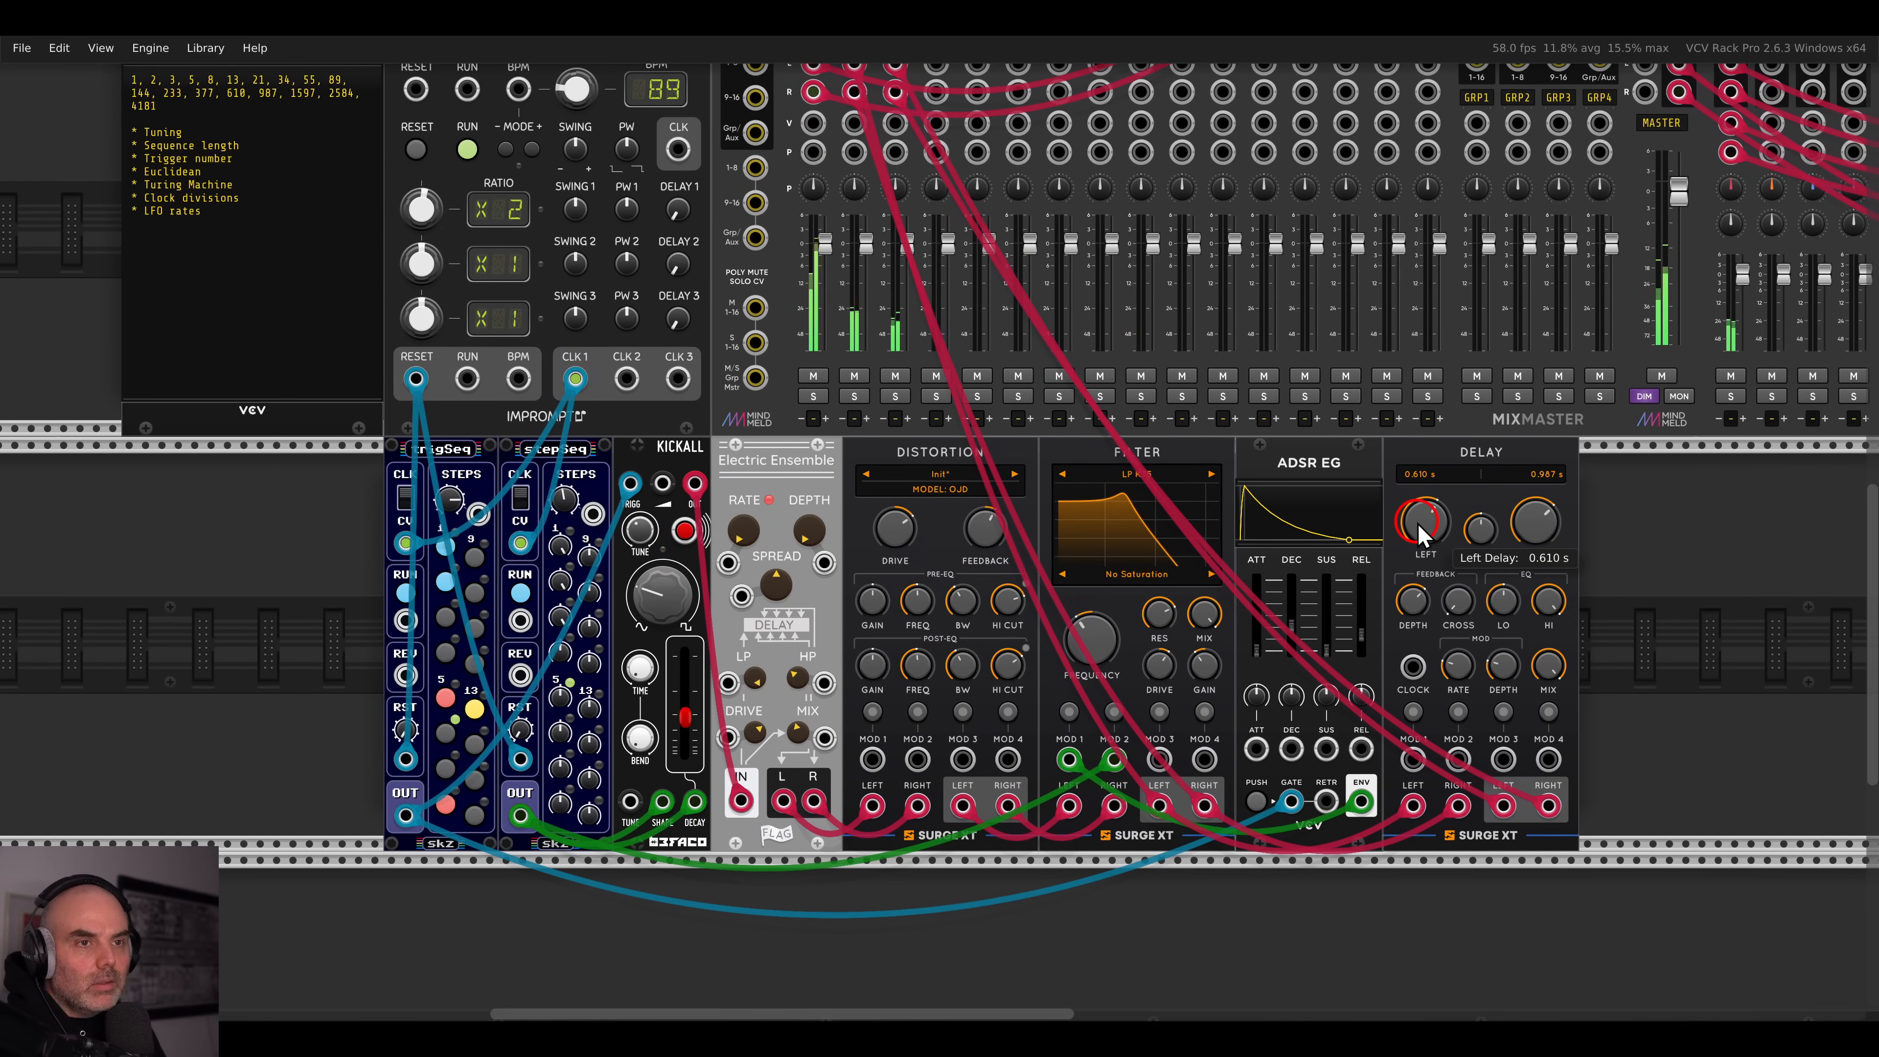
pyautogui.rightClick(1421, 531)
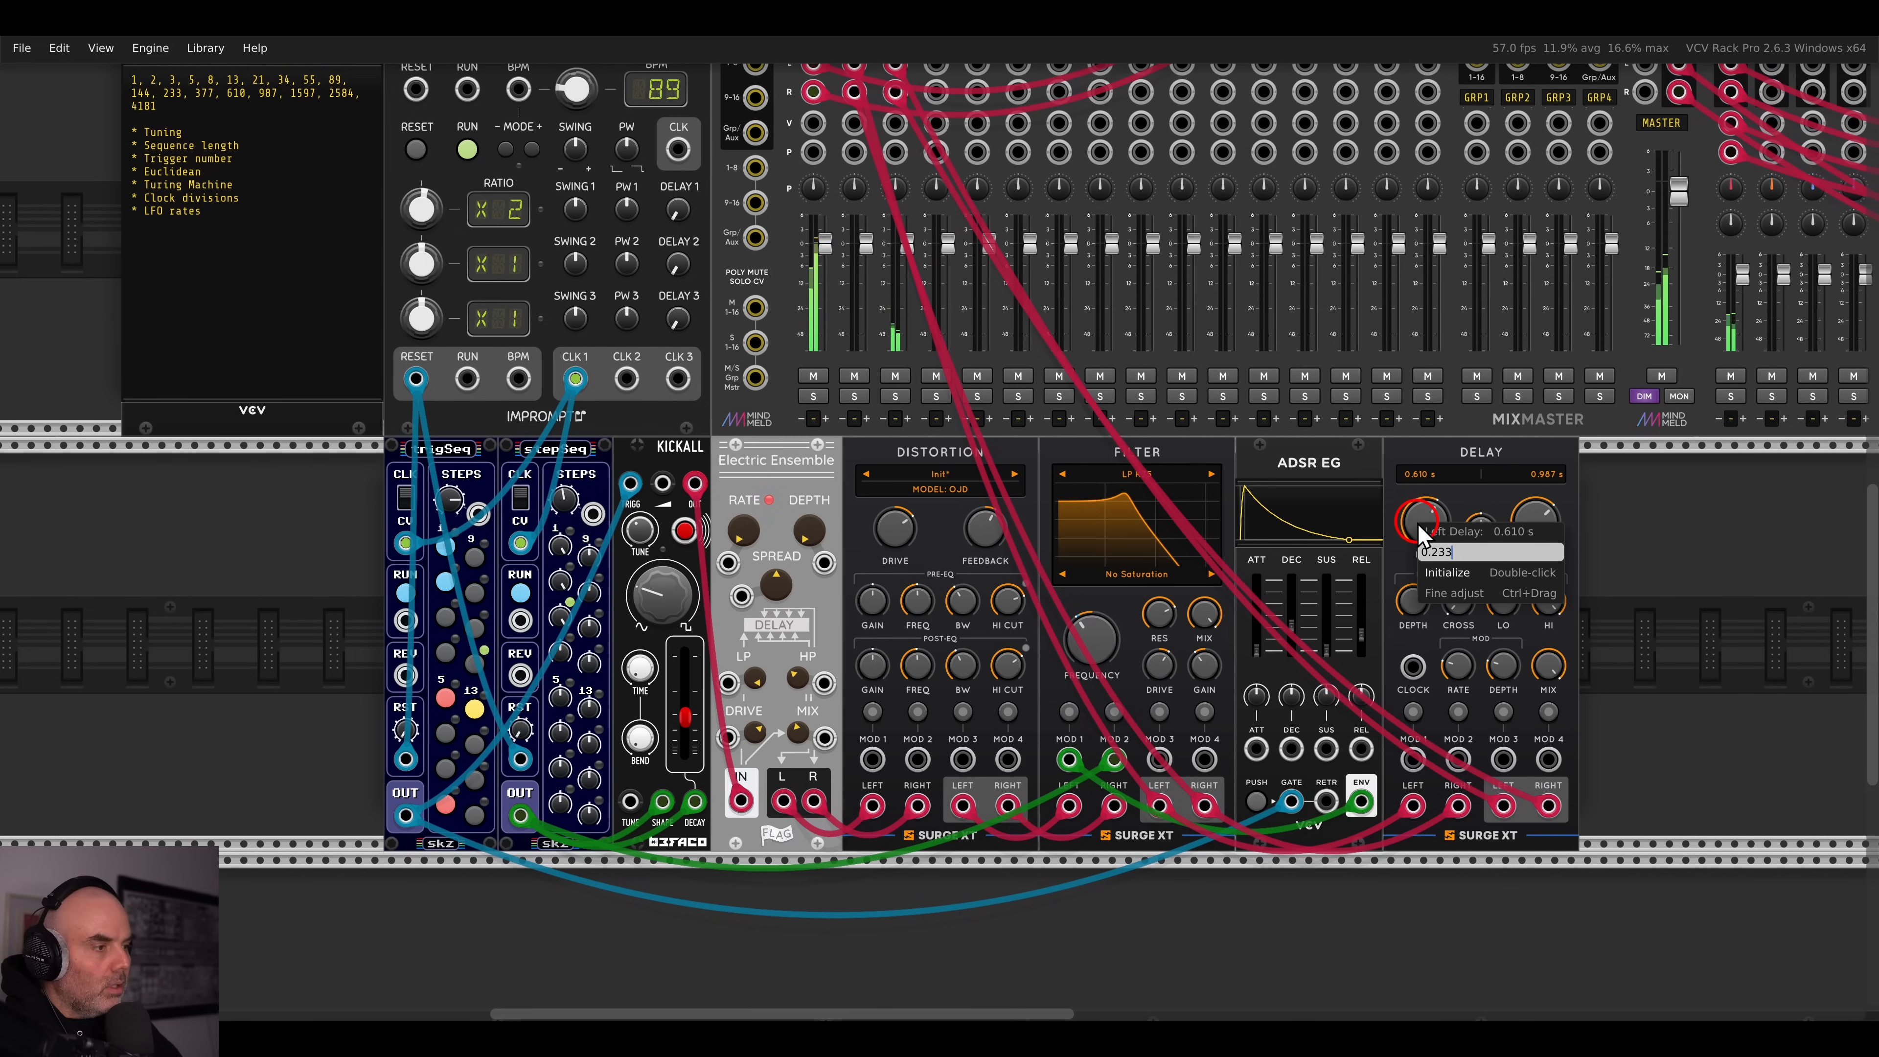
pyautogui.press('Return')
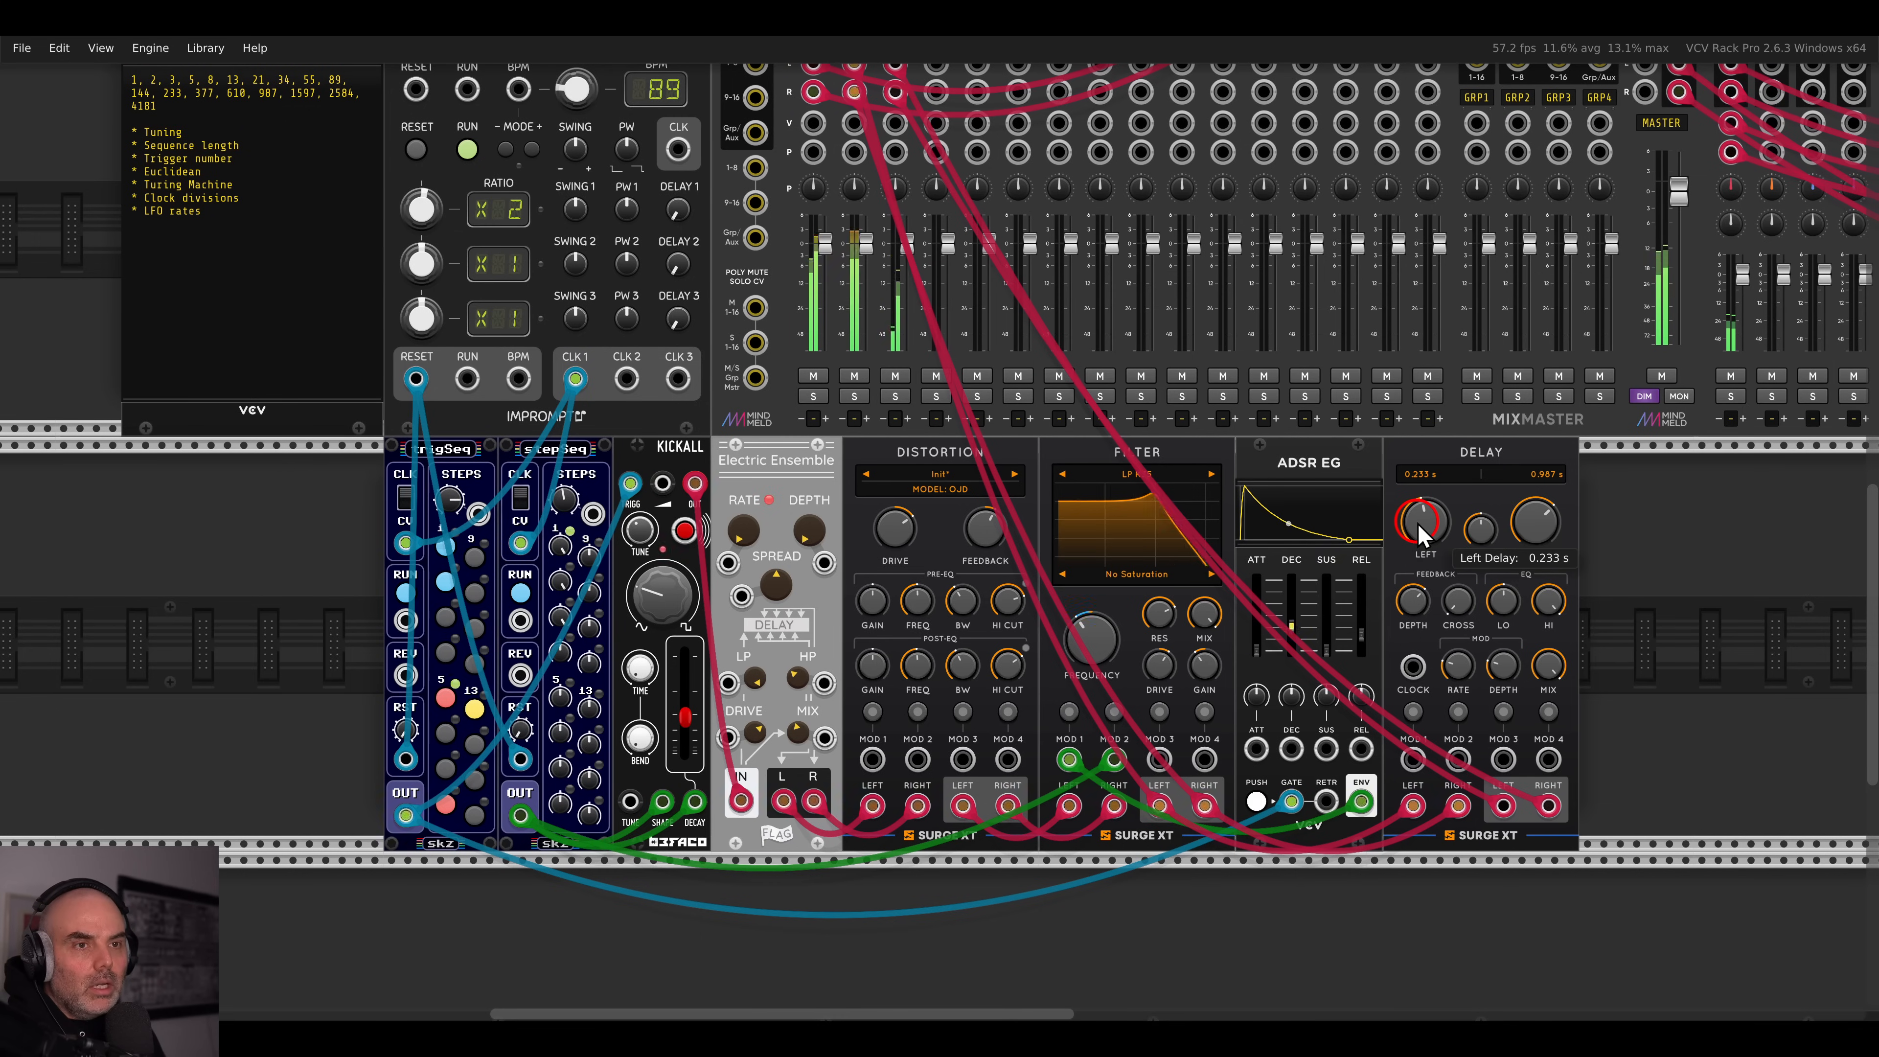
pyautogui.rightClick(1536, 526)
pyautogui.write('0.14')
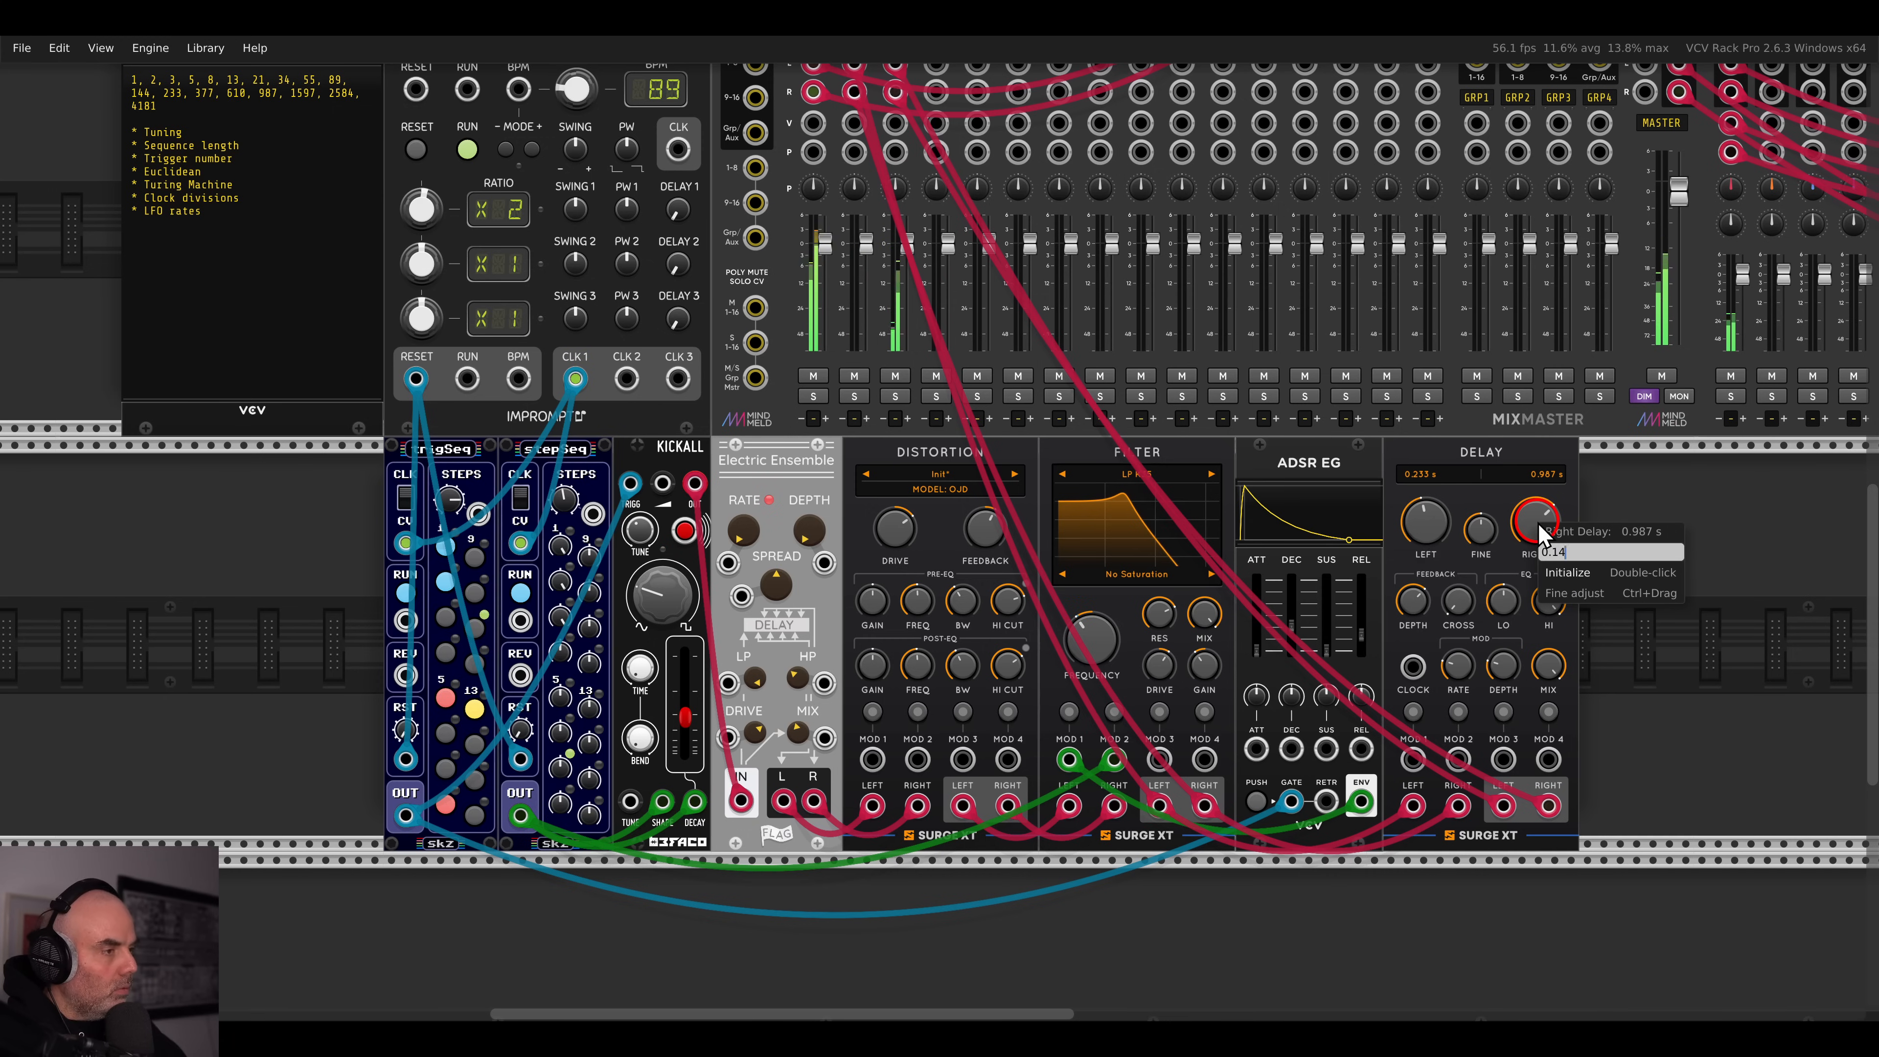
pyautogui.write('4')
pyautogui.press('Return')
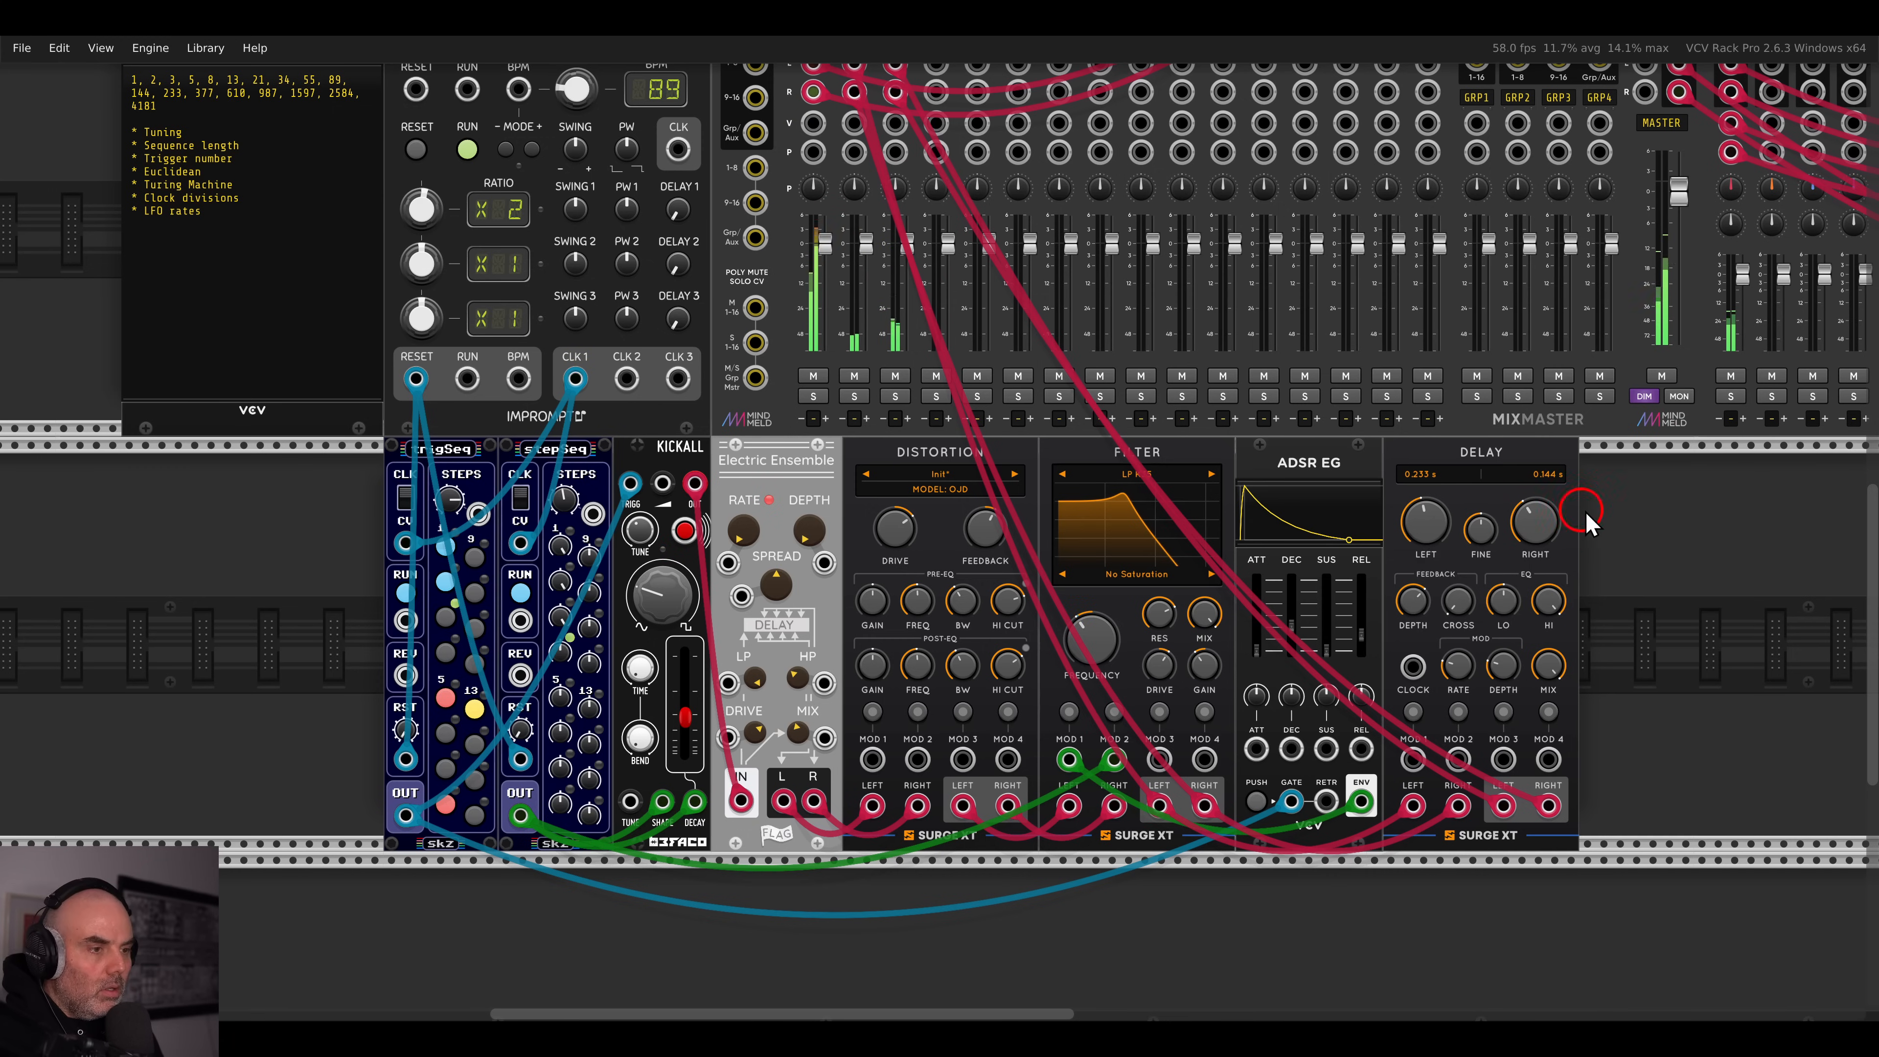
pyautogui.scroll(3, 924, 259)
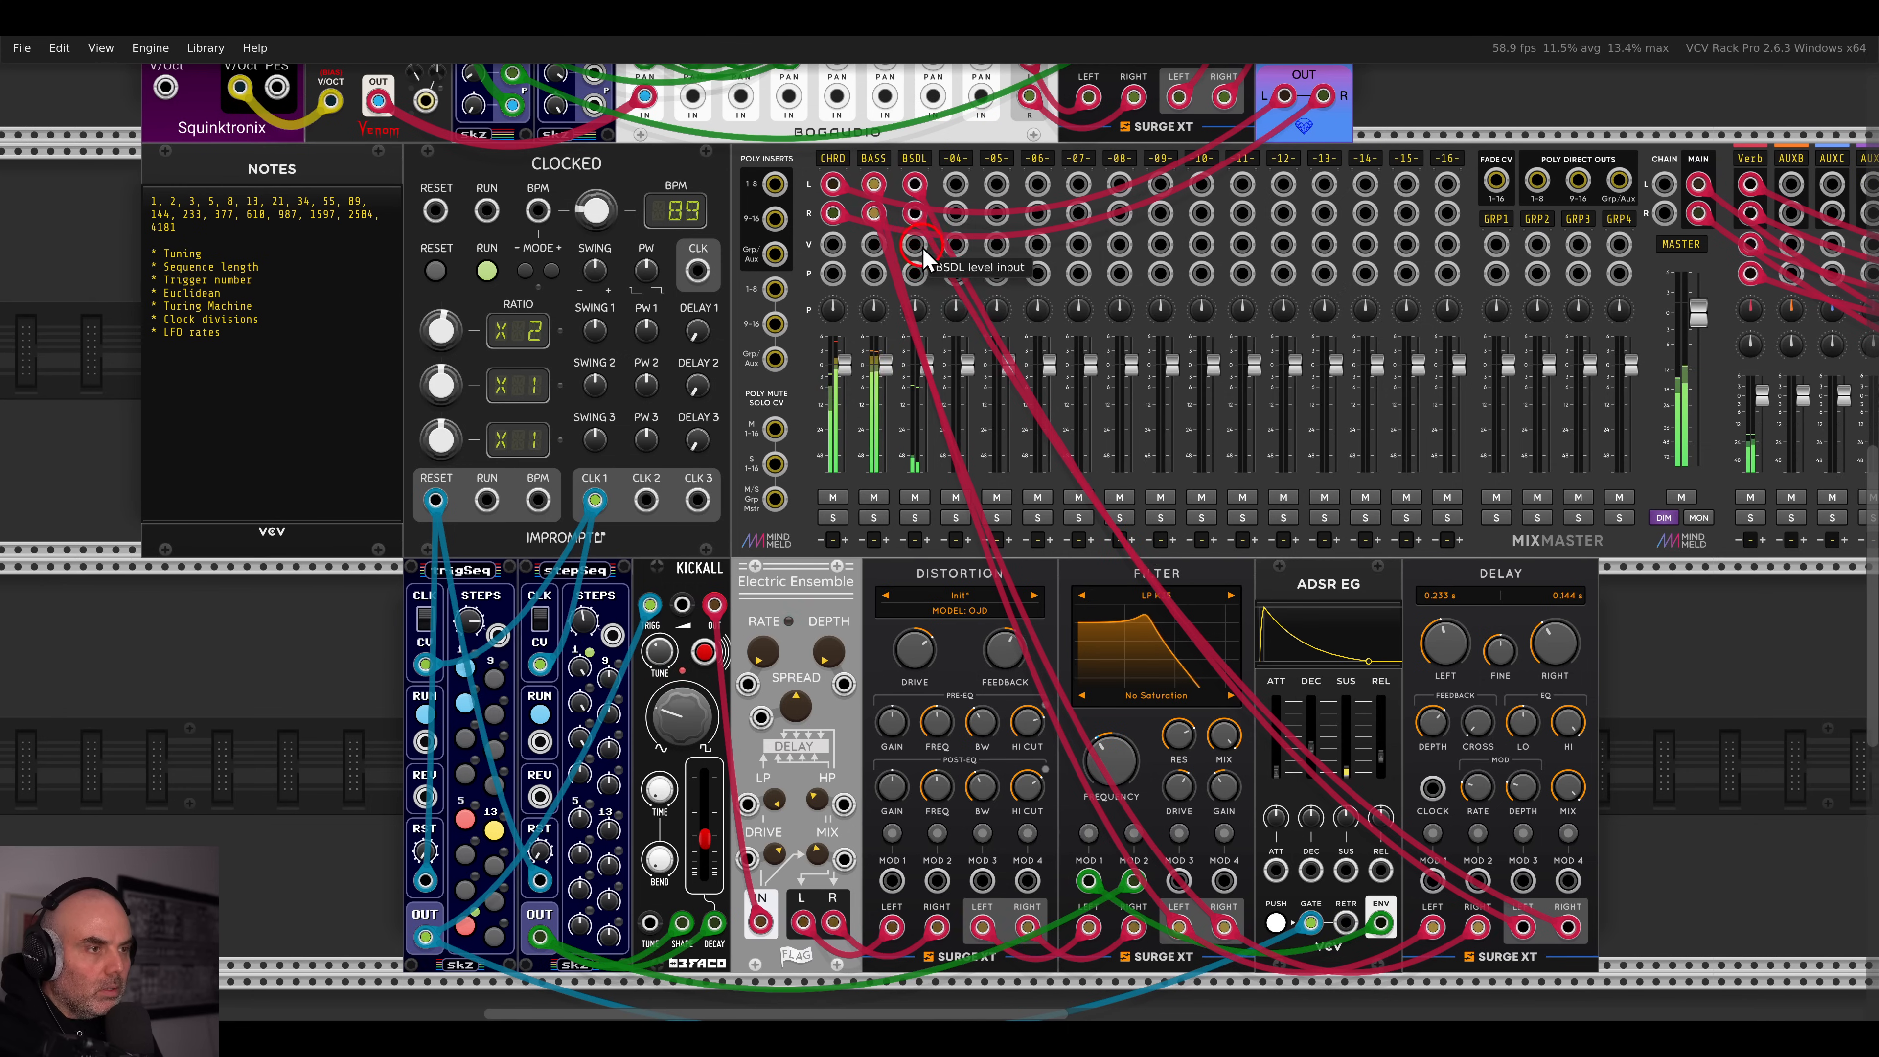
pyautogui.rightClick(917, 159)
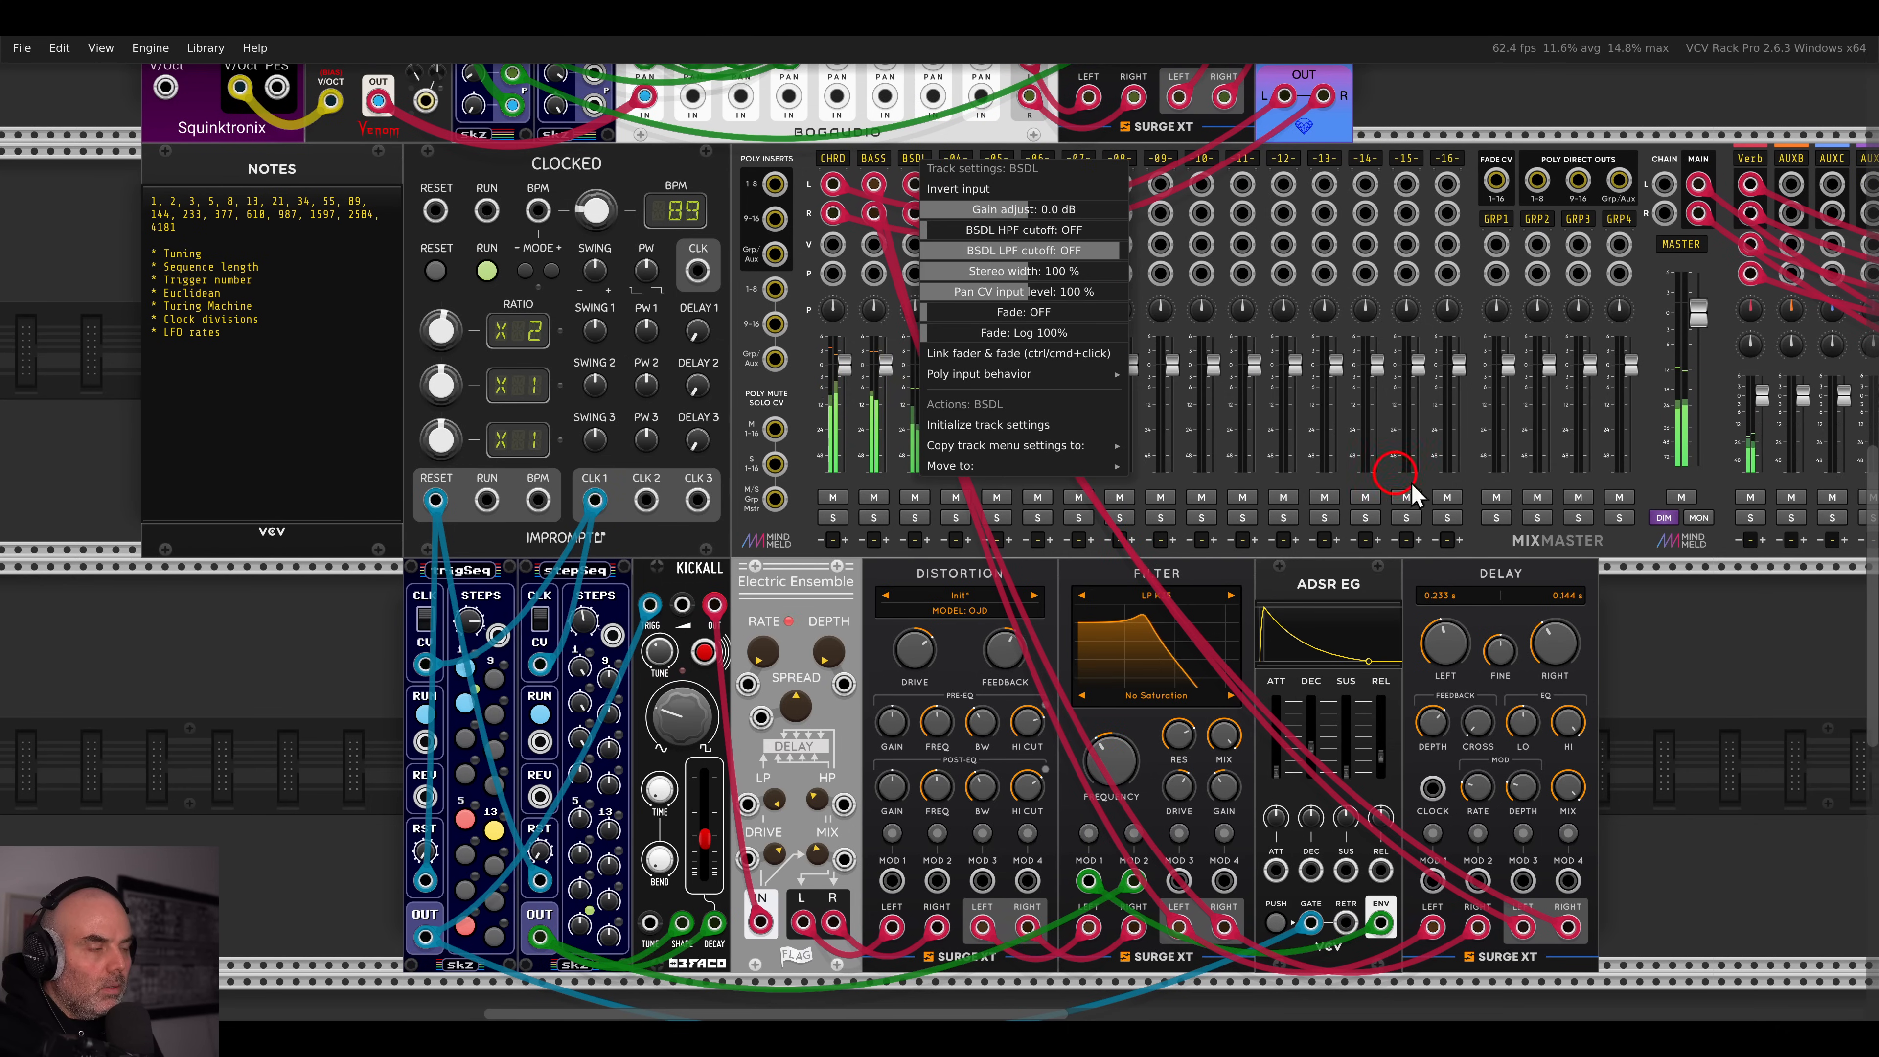
pyautogui.click(1624, 604)
# - Set the Delay's feedback to 0%, patch stepSeq's output into its MOD 1 input, and assign MOD 1 to feedback
pyautogui.moveTo(1159, 599); pyautogui.dragTo(1040, 426)
pyautogui.scroll(2, 1168, 624)
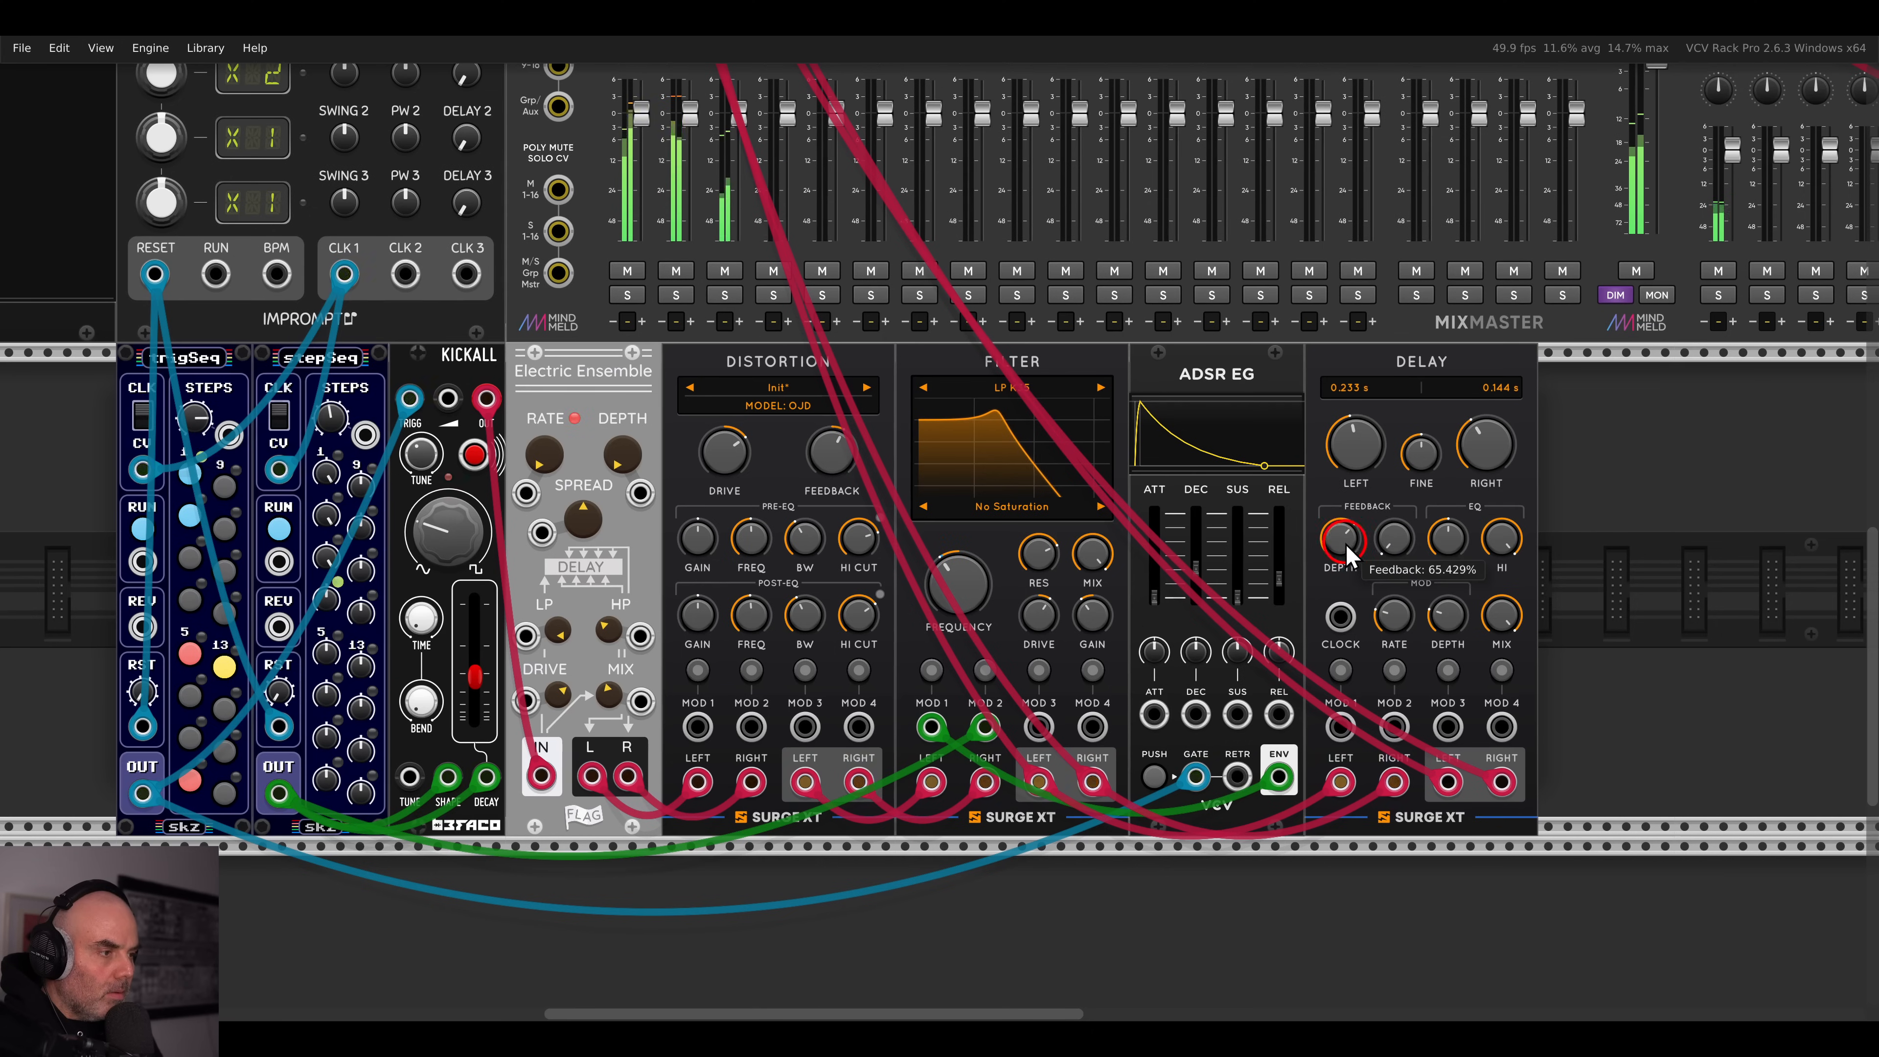
pyautogui.moveTo(1286, 406); pyautogui.dragTo(1340, 739)
pyautogui.moveTo(1339, 736); pyautogui.dragTo(289, 803)
pyautogui.click(1341, 670)
pyautogui.moveTo(1339, 530); pyautogui.dragTo(1306, 402)
pyautogui.click(1341, 670)
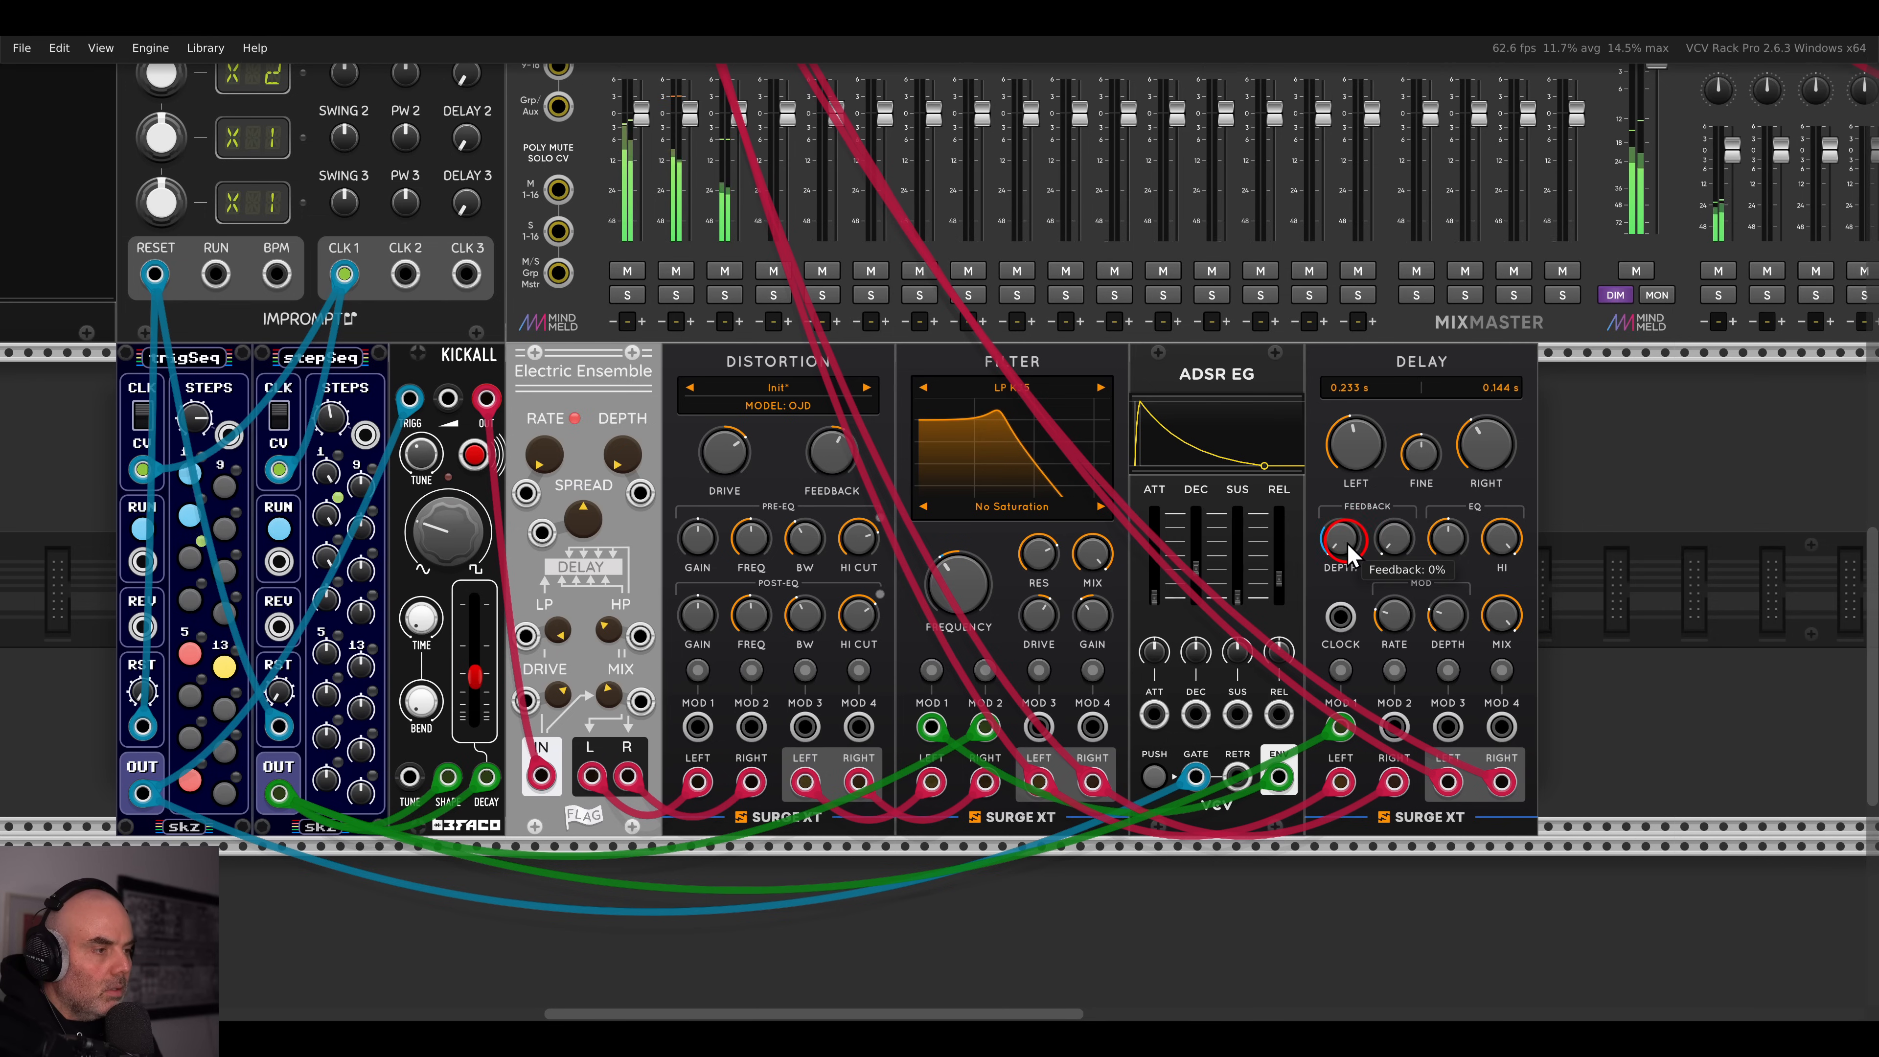
# - Move the Delay away from the ADSR EG and add a second ADSR EG module in the gap
pyautogui.moveTo(1365, 641); pyautogui.dragTo(1310, 596)
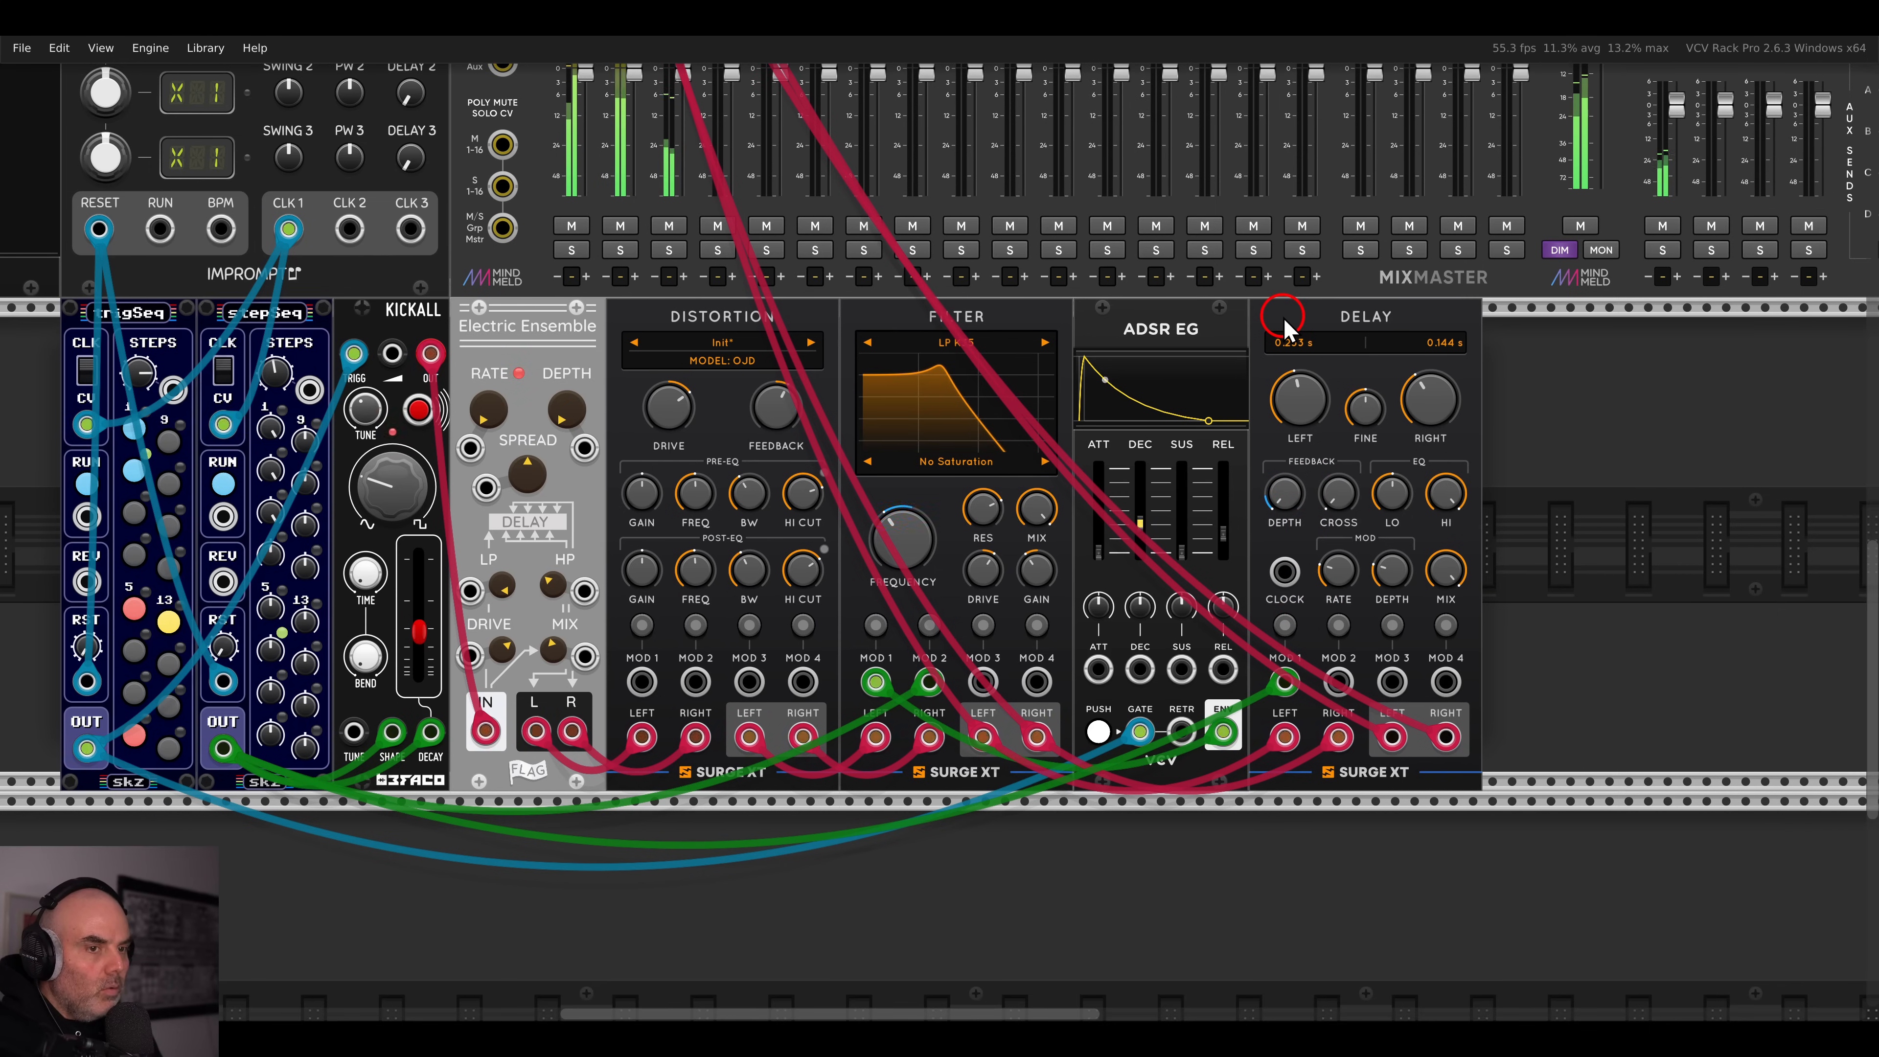
pyautogui.moveTo(1283, 318); pyautogui.dragTo(1535, 330)
pyautogui.rightClick(1450, 375)
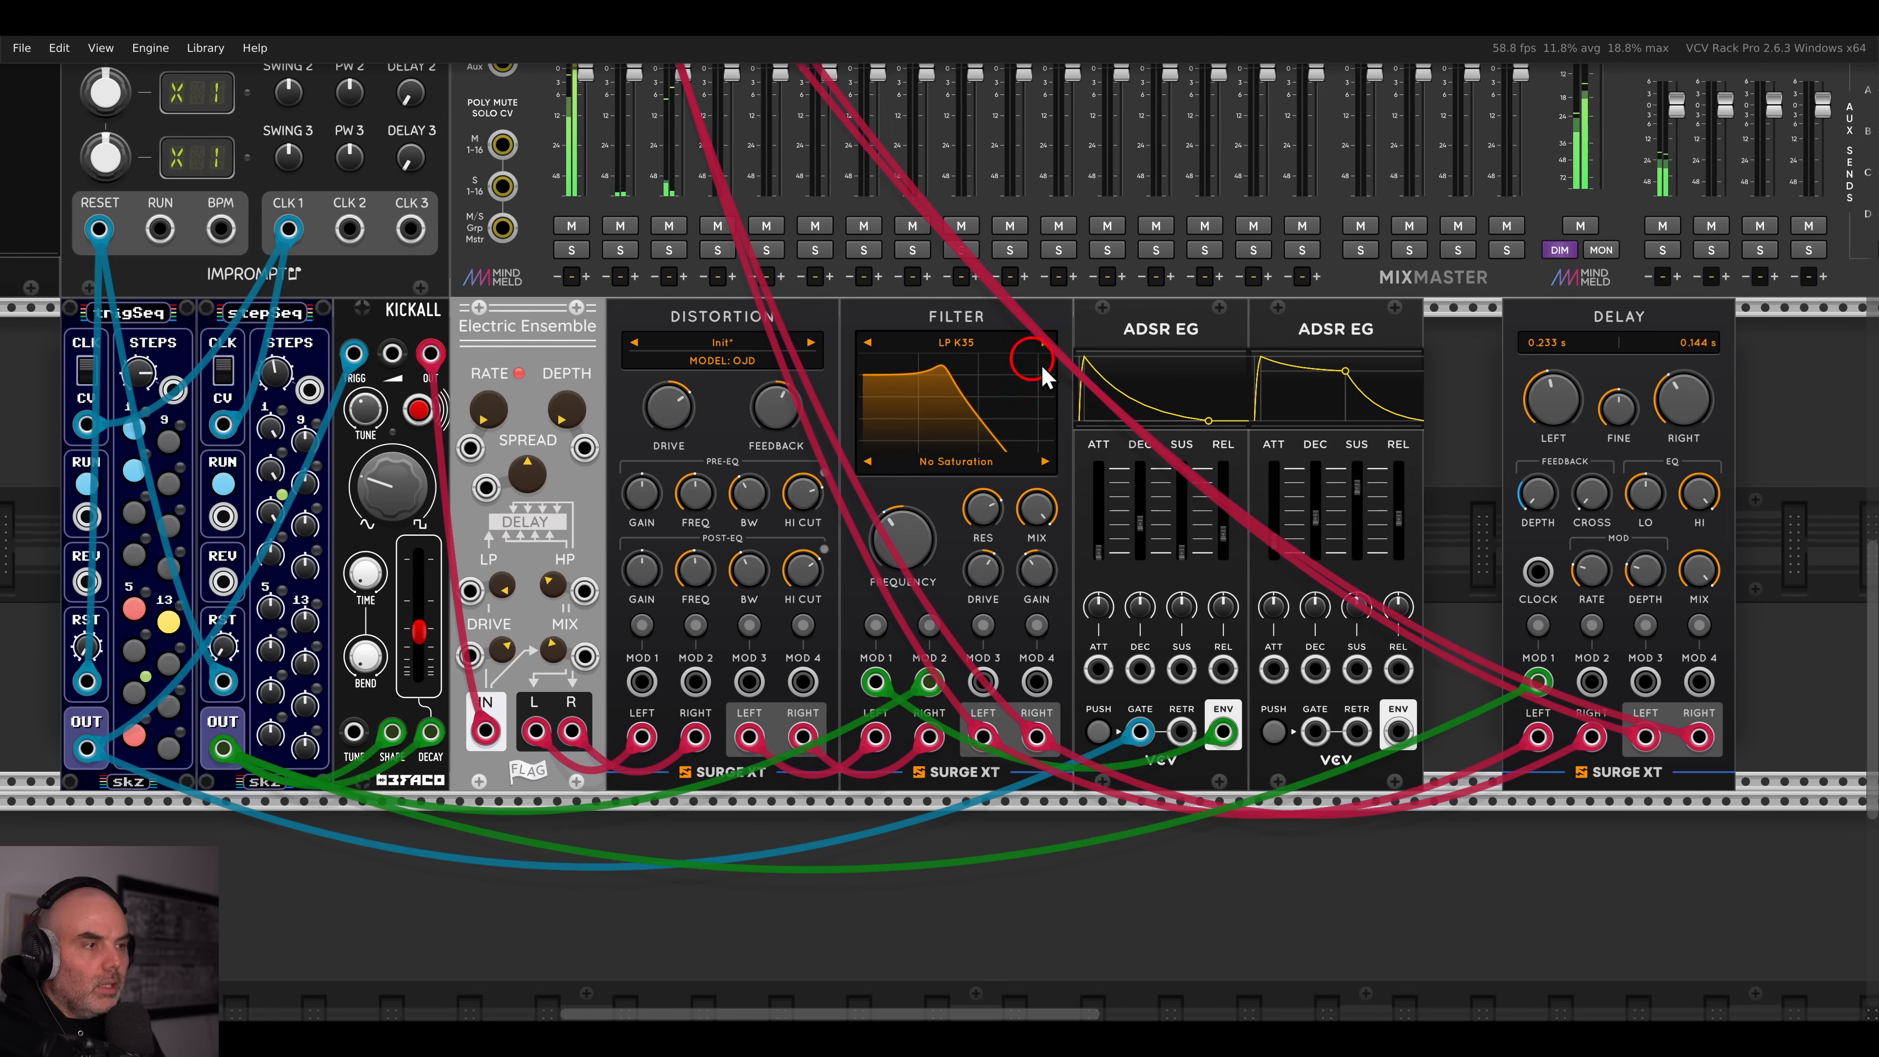
# - Reroute stepSeq's cable from Delay's MOD 1 to the second ADSR EG's gate, patch its envelope into MOD 1, and raise sustain to maximum
pyautogui.moveTo(1539, 680); pyautogui.dragTo(1316, 732)
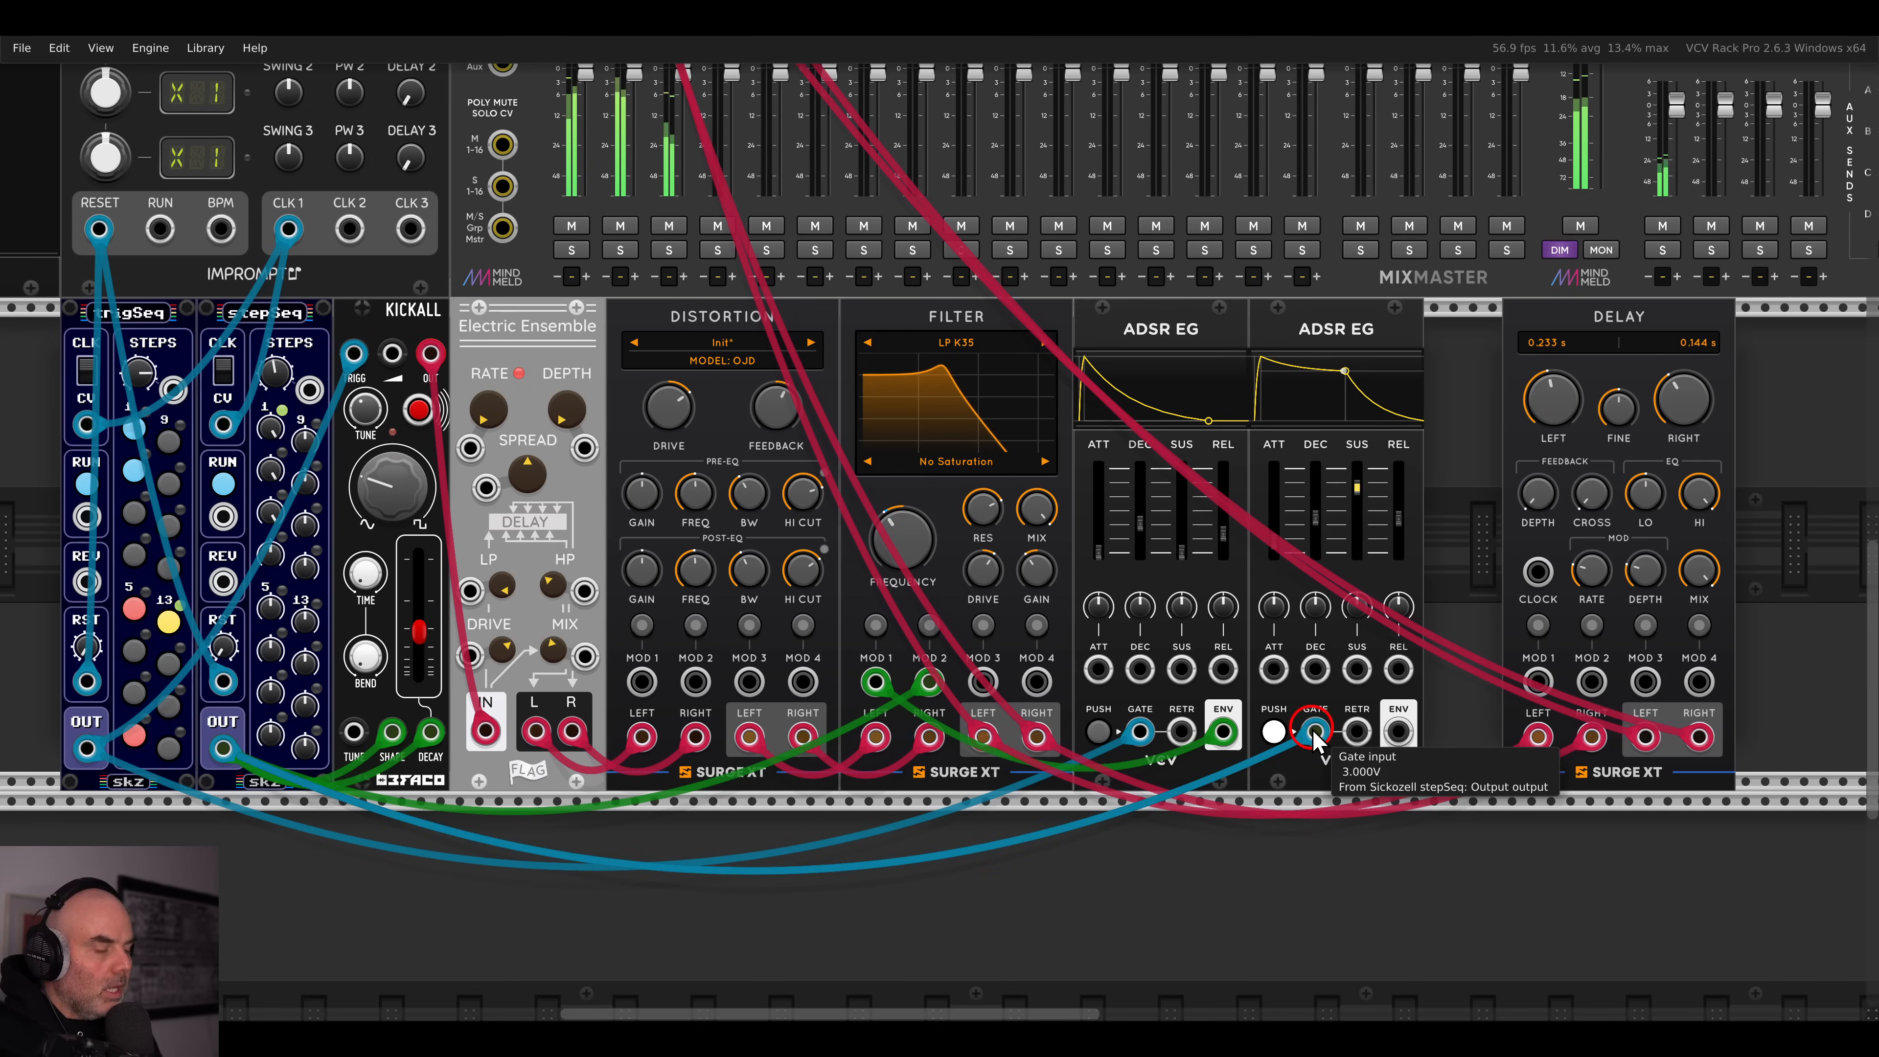
pyautogui.moveTo(1572, 363); pyautogui.dragTo(1495, 364)
pyautogui.moveTo(1399, 731); pyautogui.dragTo(1460, 681)
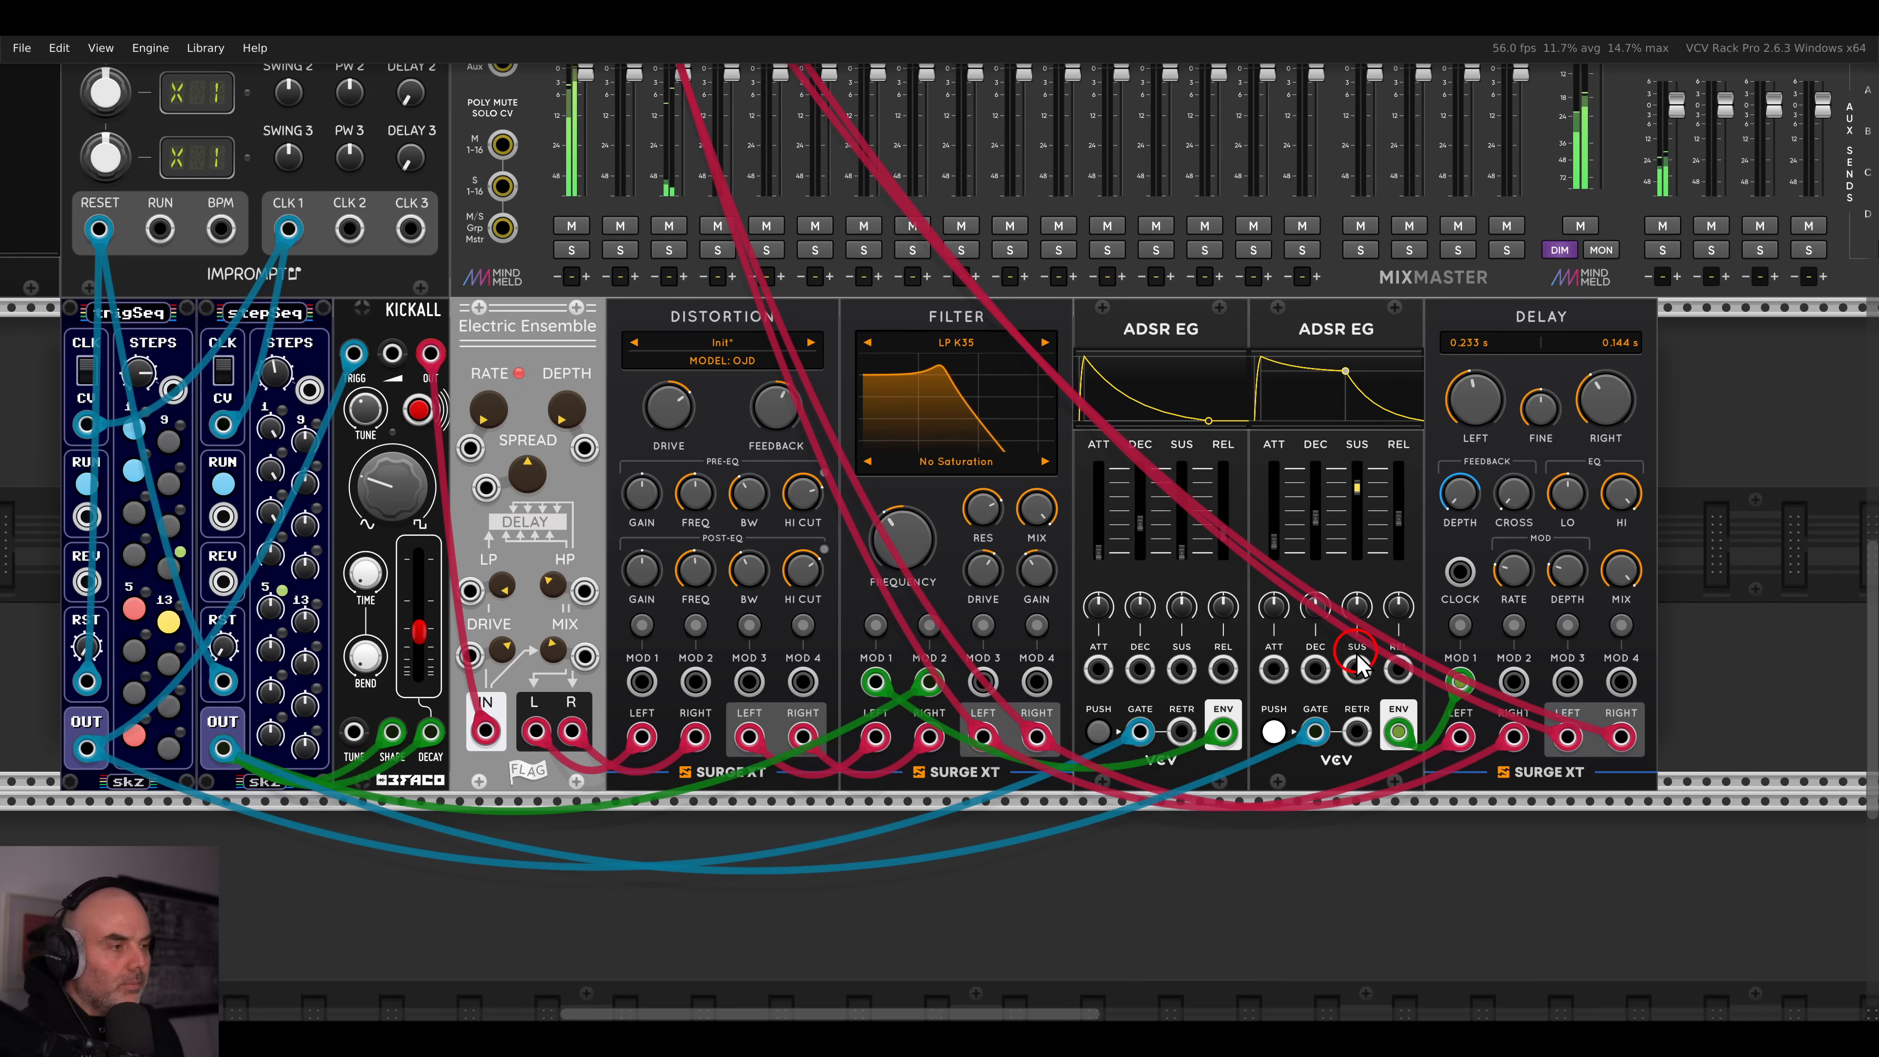
pyautogui.moveTo(1357, 488); pyautogui.dragTo(1358, 466)
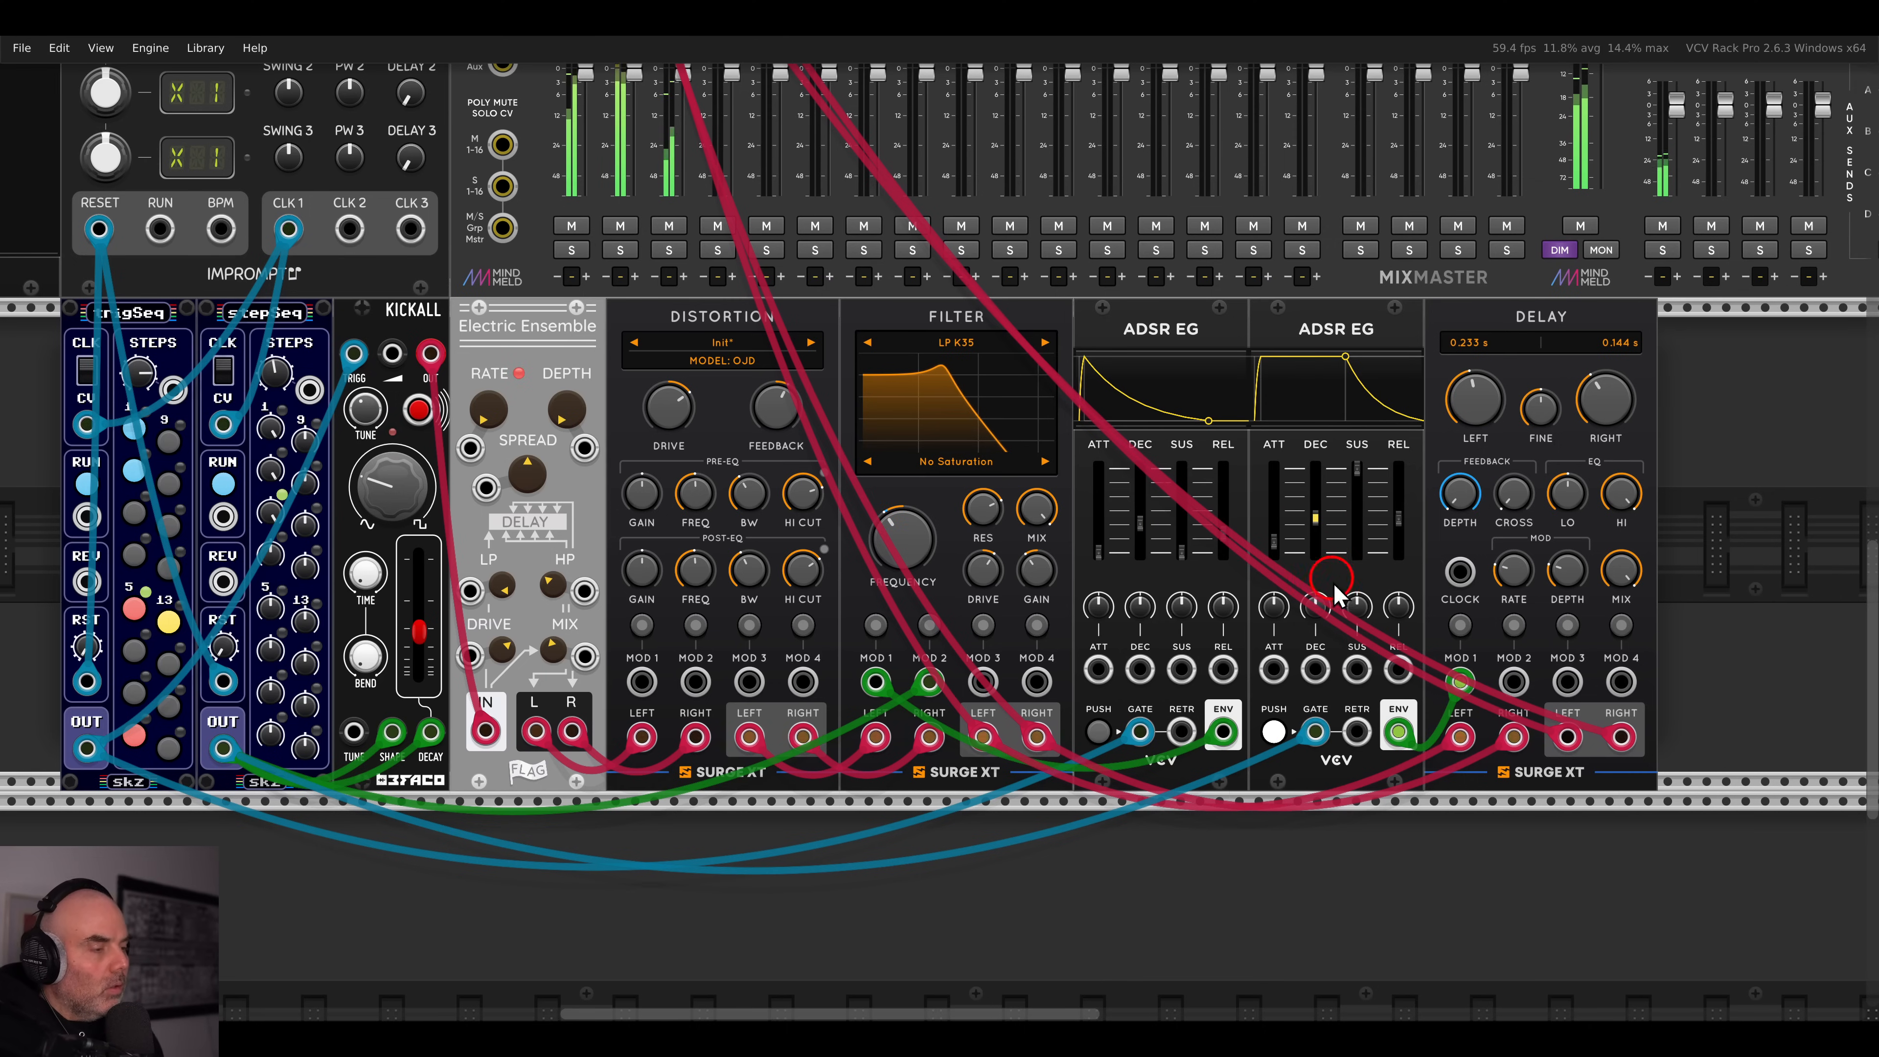
pyautogui.hscroll(2, 1330, 576)
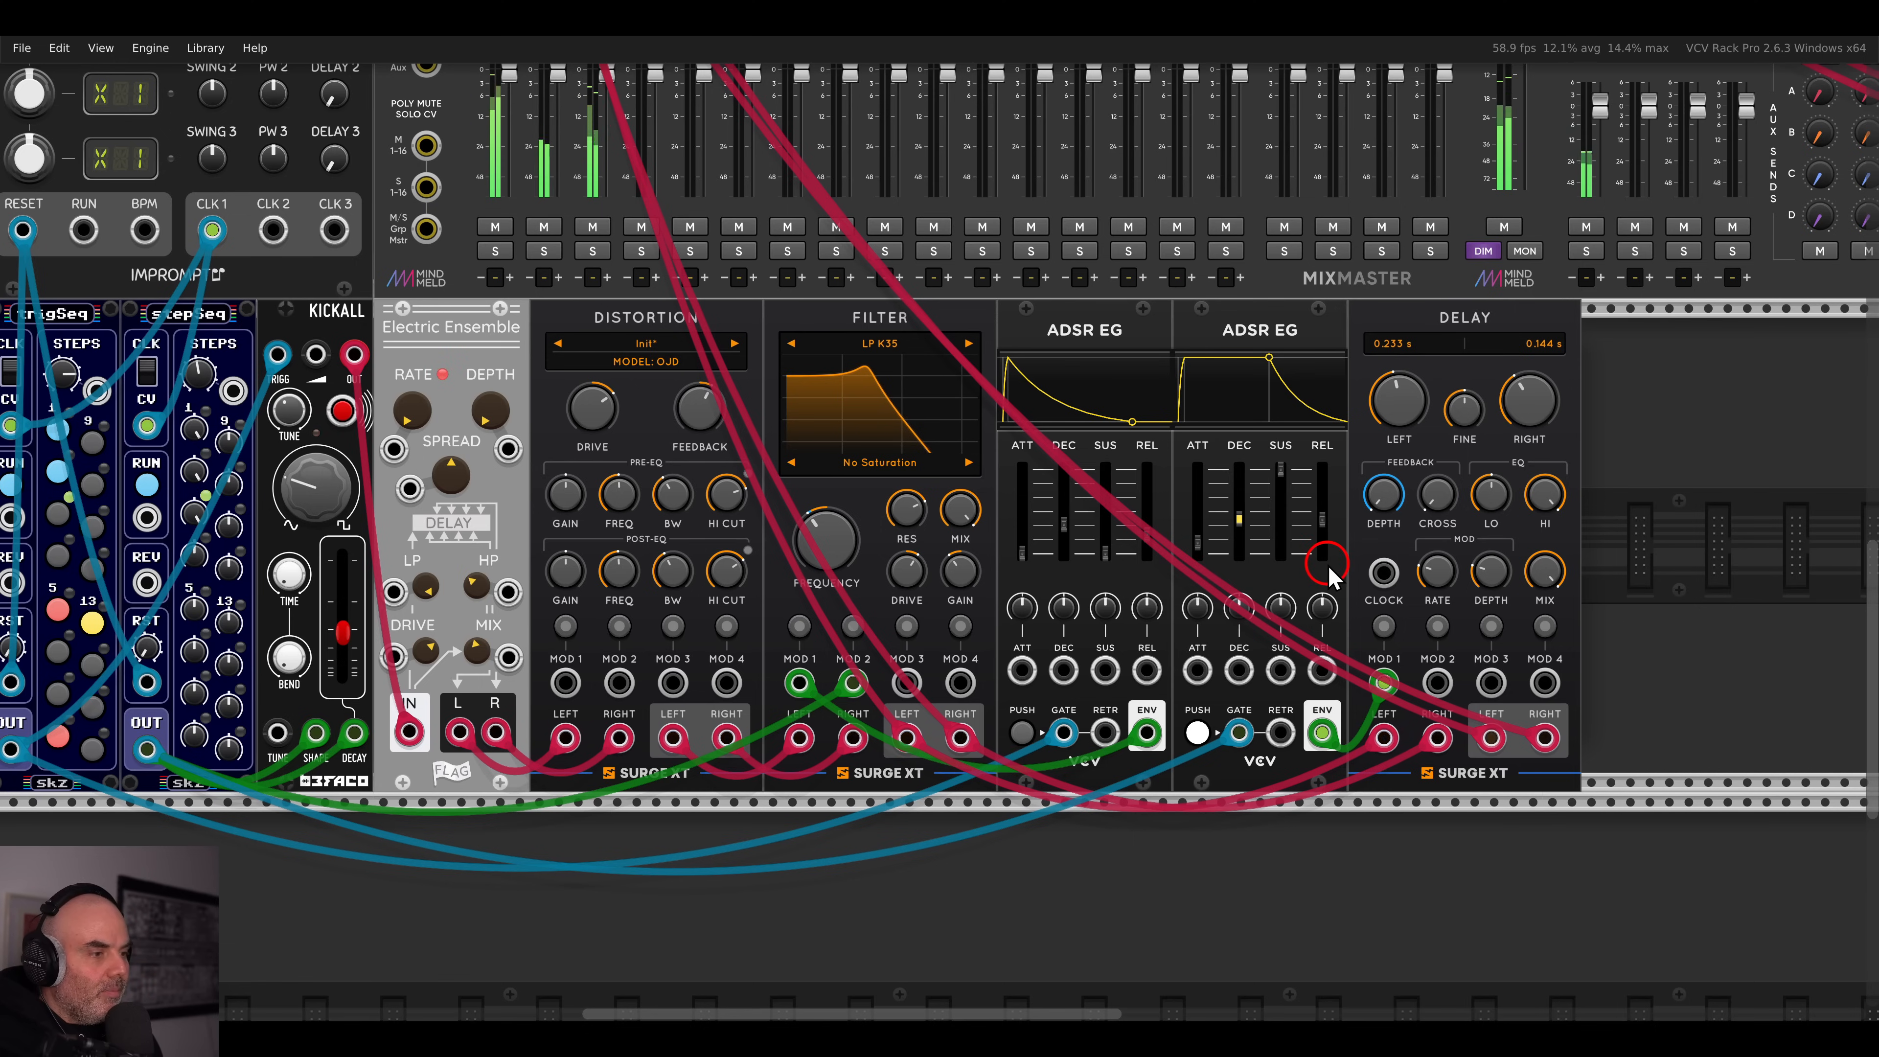
pyautogui.moveTo(1272, 585); pyautogui.dragTo(1448, 585)
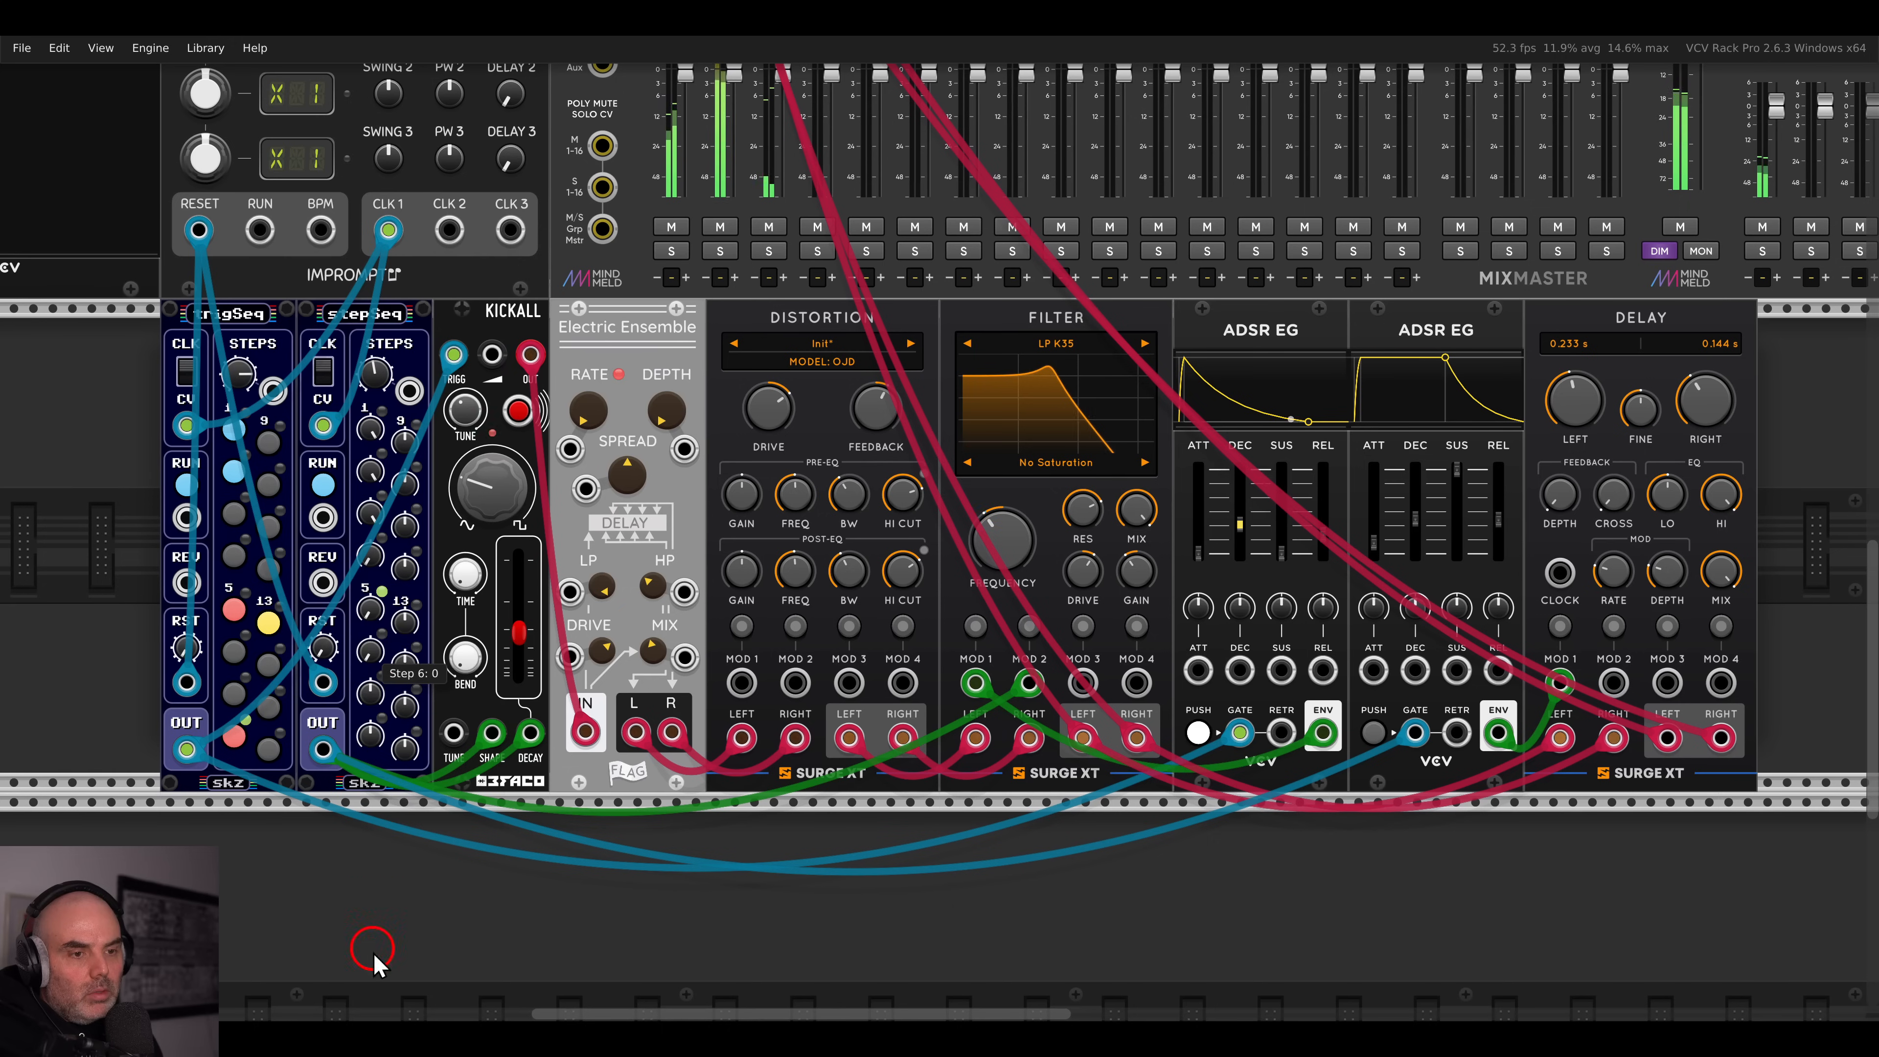
pyautogui.moveTo(1415, 661); pyautogui.dragTo(1264, 672)
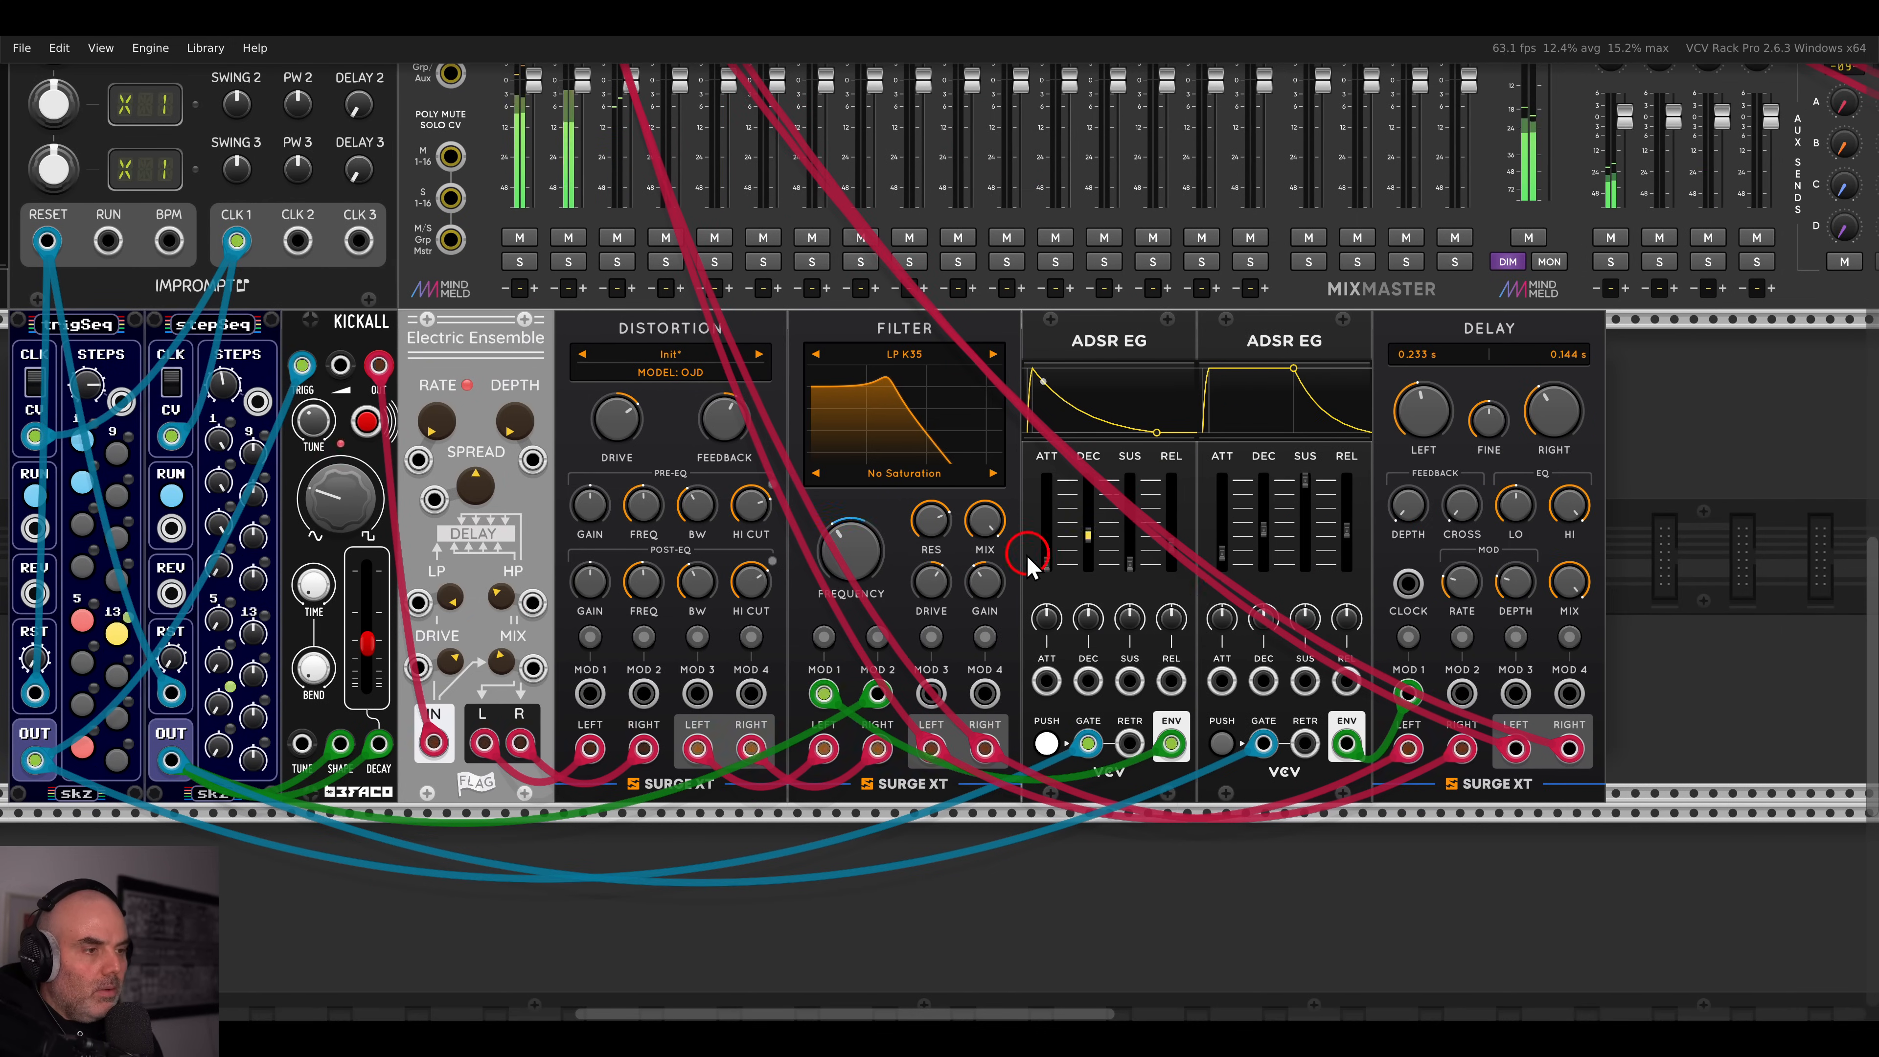
pyautogui.scroll(-1, 1038, 535)
pyautogui.moveTo(1066, 369); pyautogui.dragTo(1193, 478)
pyautogui.moveTo(941, 405); pyautogui.dragTo(1021, 559)
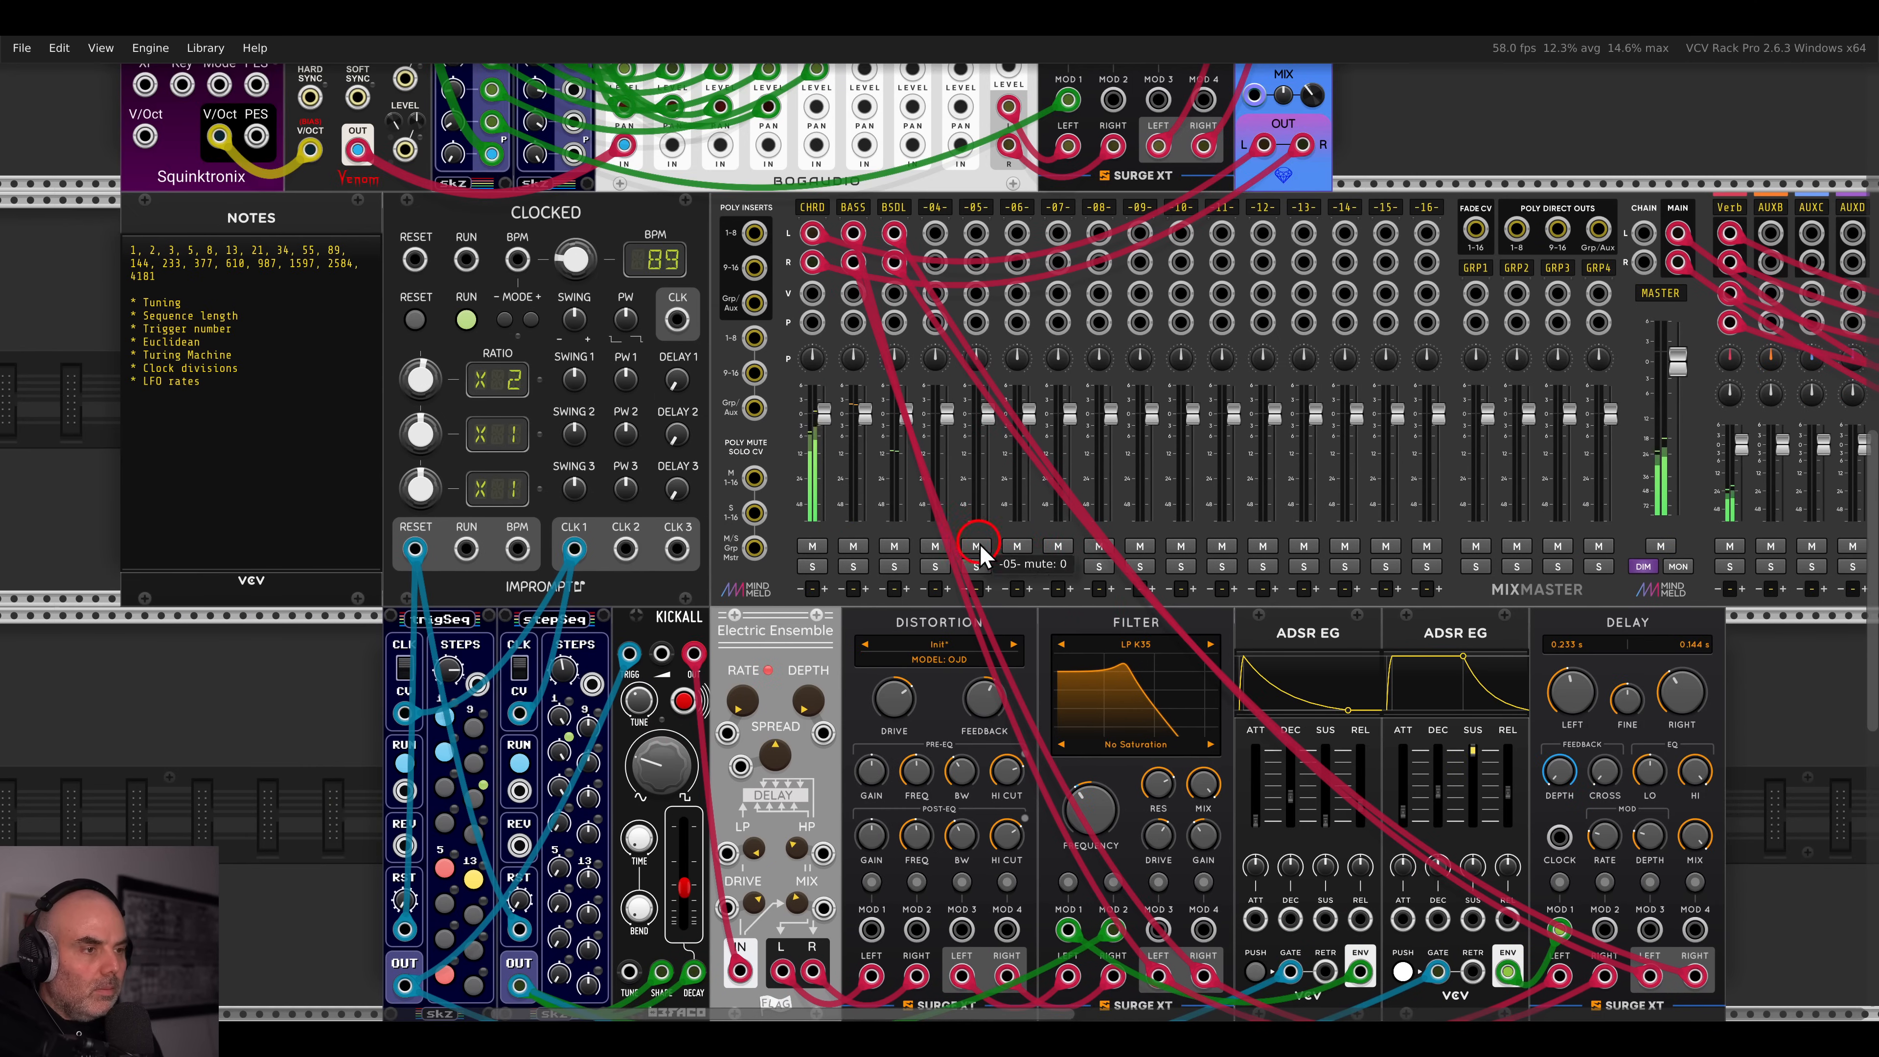
pyautogui.scroll(4, 1036, 444)
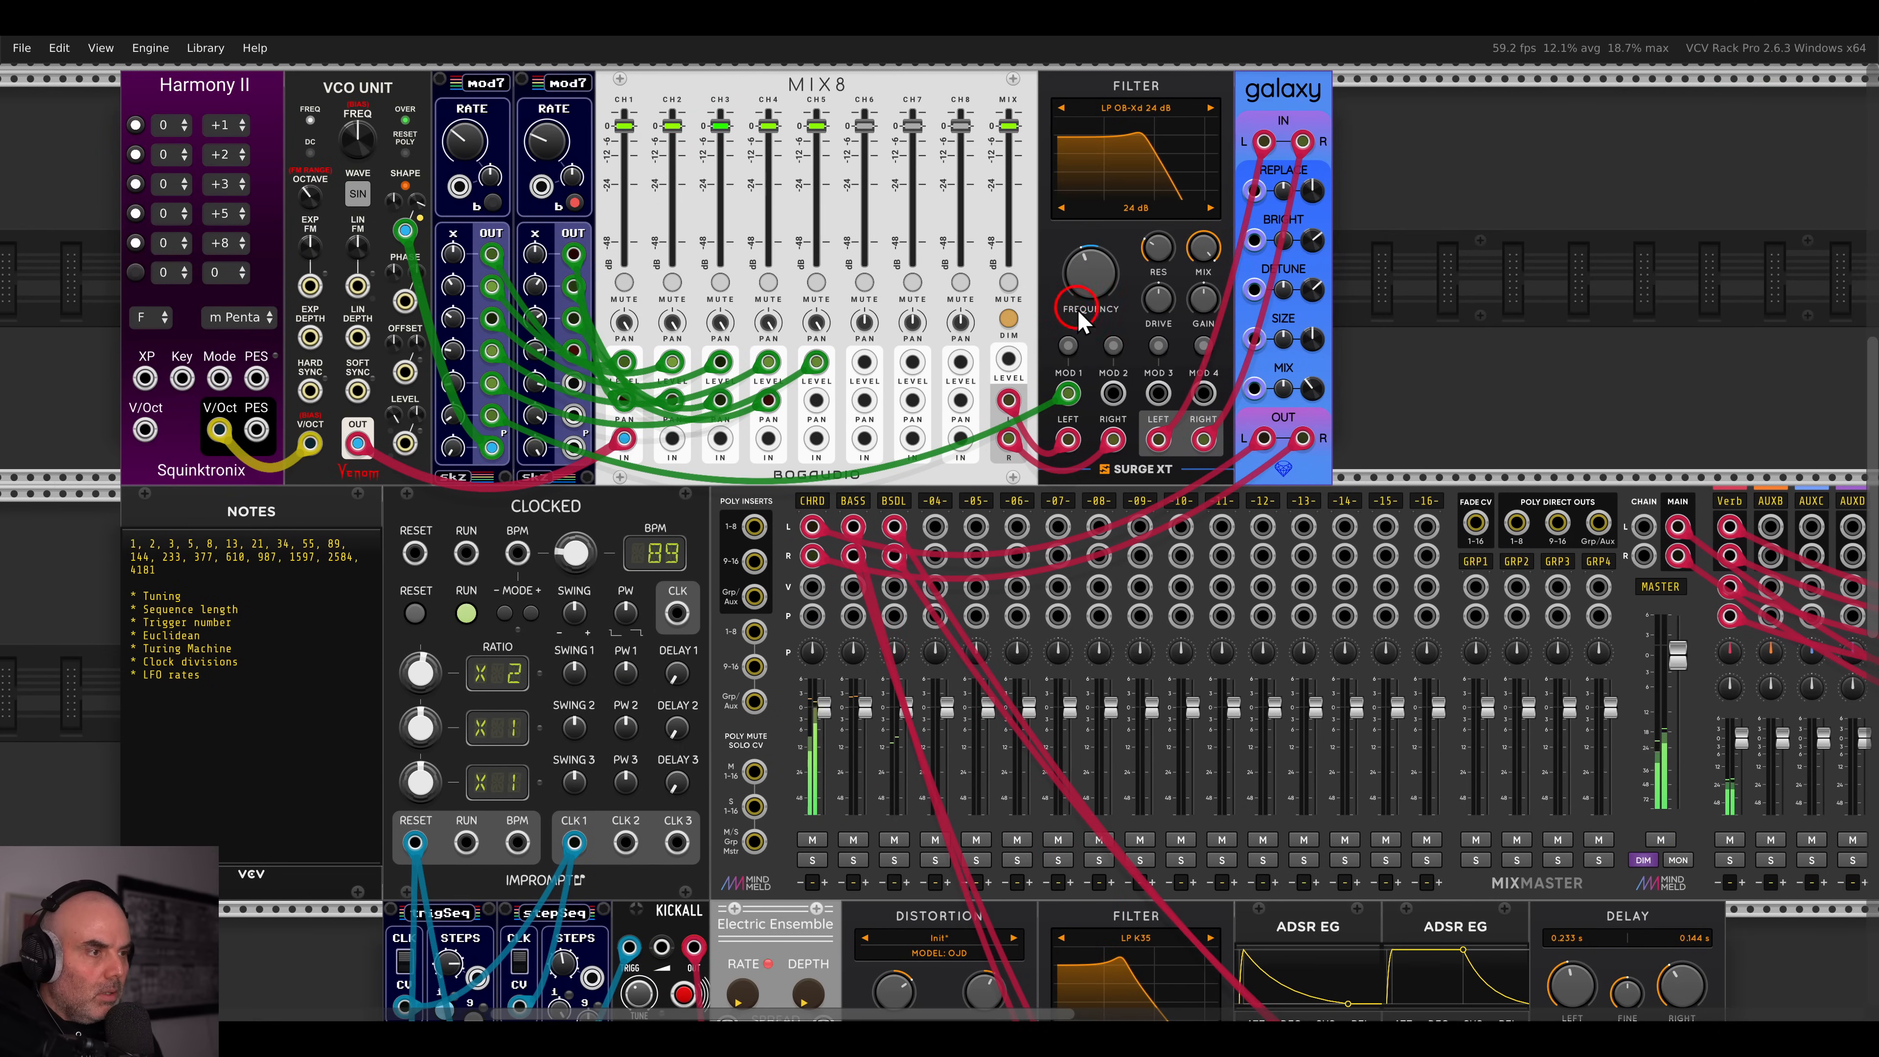
# - Set the drone Filter's MOD 1 modulation of frequency to 0.41 Oct/V
pyautogui.click(1068, 345)
pyautogui.moveTo(1080, 300); pyautogui.dragTo(1081, 262)
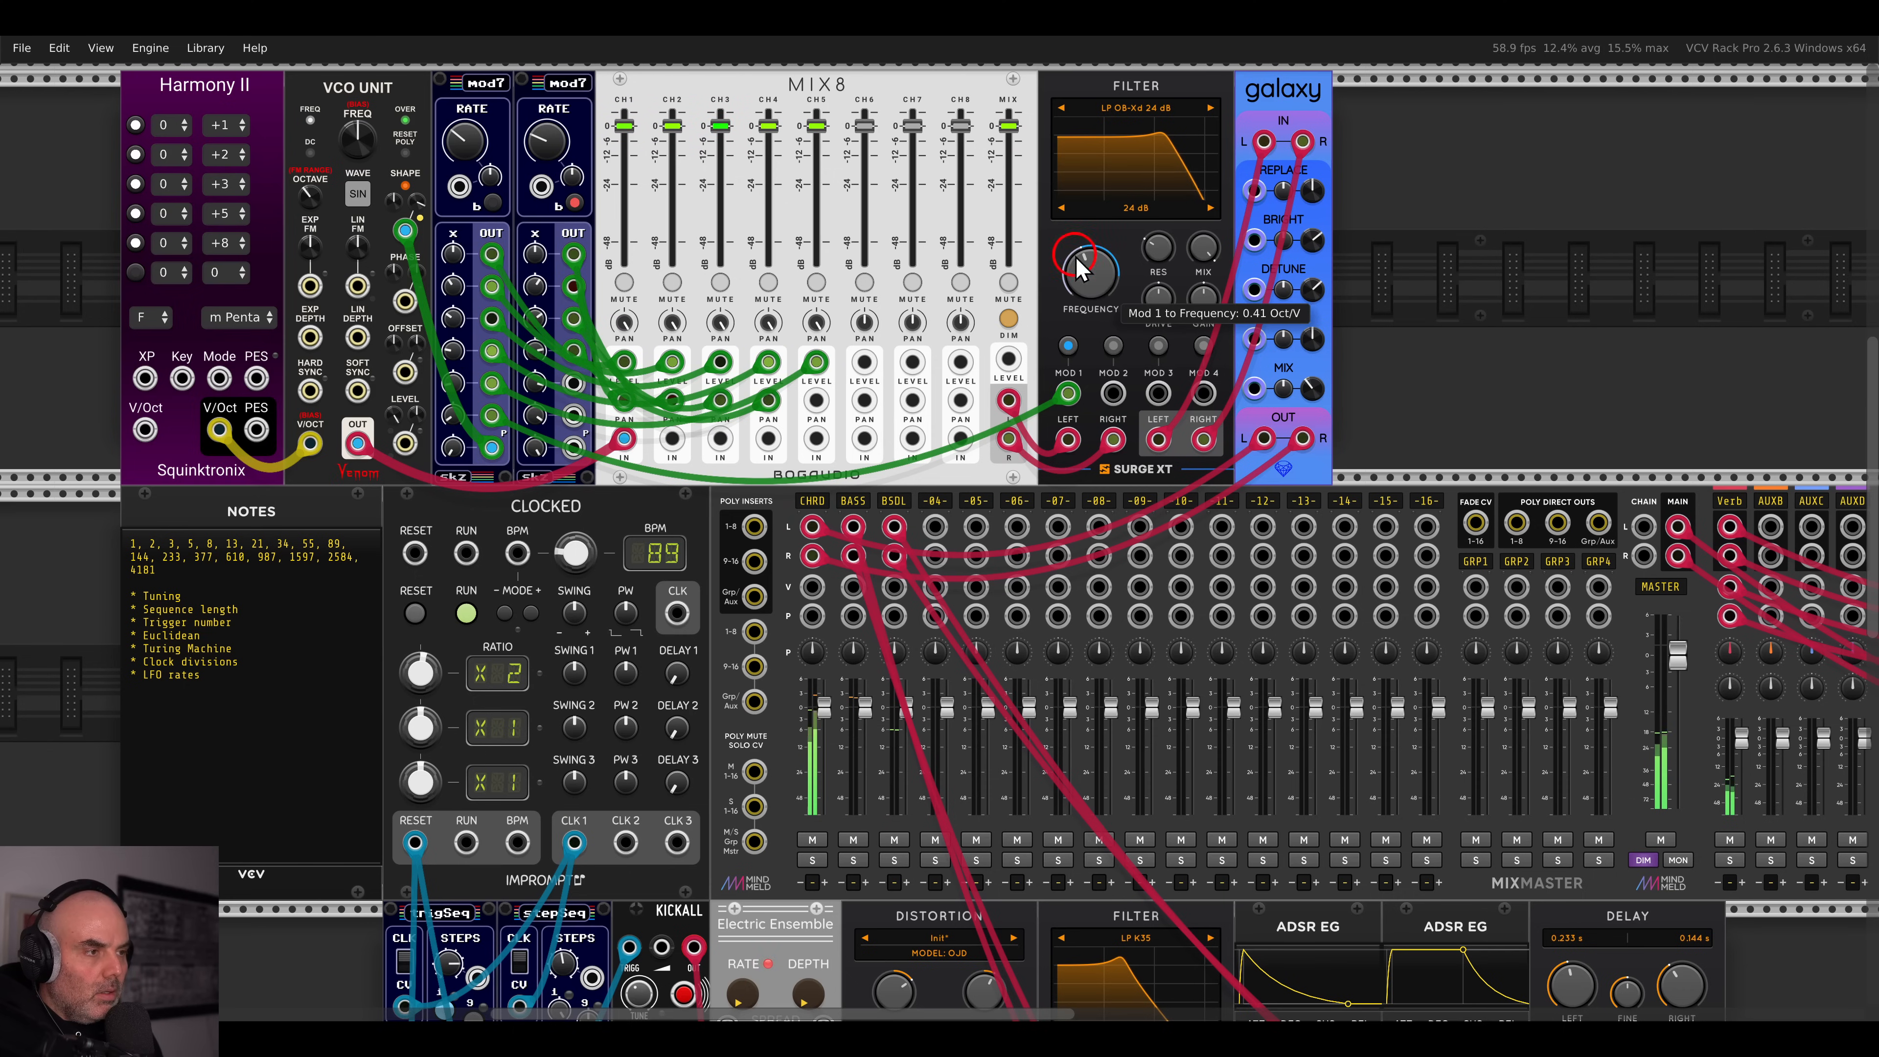
pyautogui.click(1482, 300)
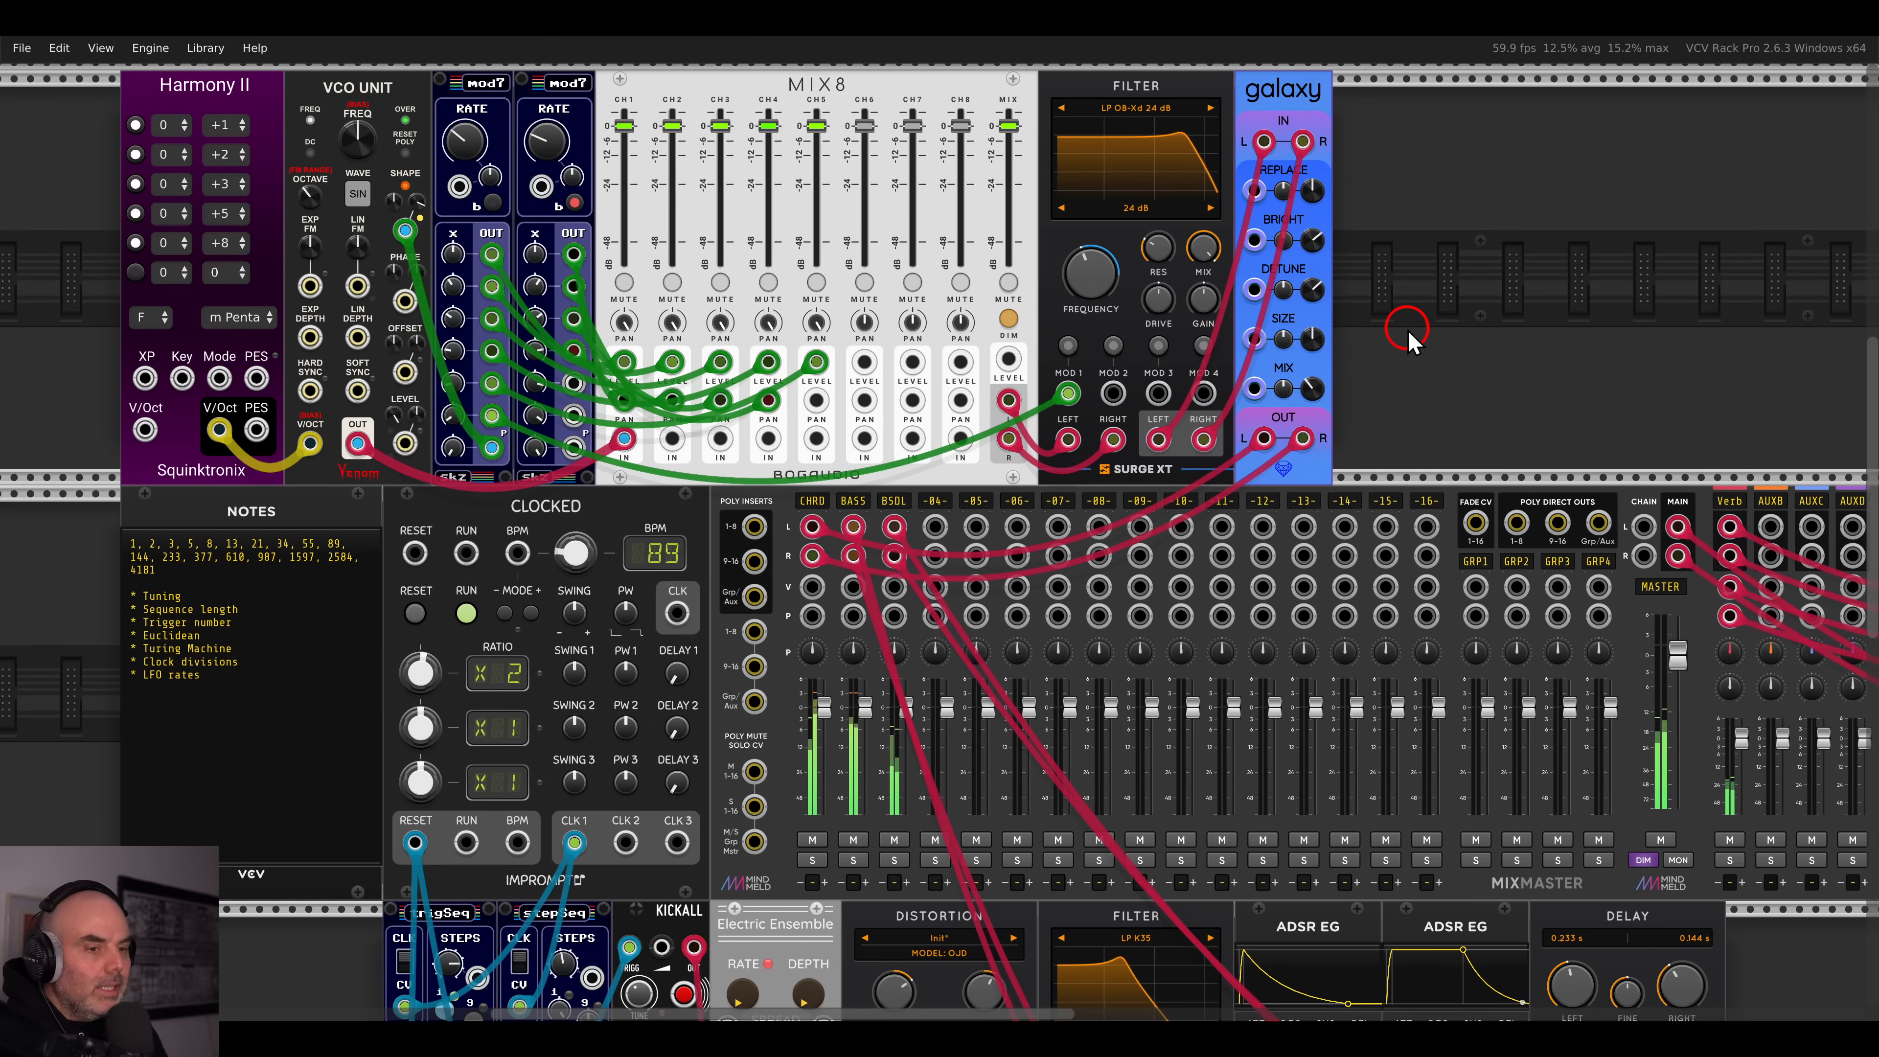
# - Add a Euclidean Sequencer module to the top row, leaving a gap after the Galaxy module
pyautogui.scroll(-4, 1408, 335)
pyautogui.moveTo(1605, 630); pyautogui.dragTo(770, 623)
pyautogui.moveTo(781, 597); pyautogui.dragTo(633, 594)
pyautogui.click(1371, 231)
pyautogui.moveTo(1434, 268); pyautogui.dragTo(1242, 317)
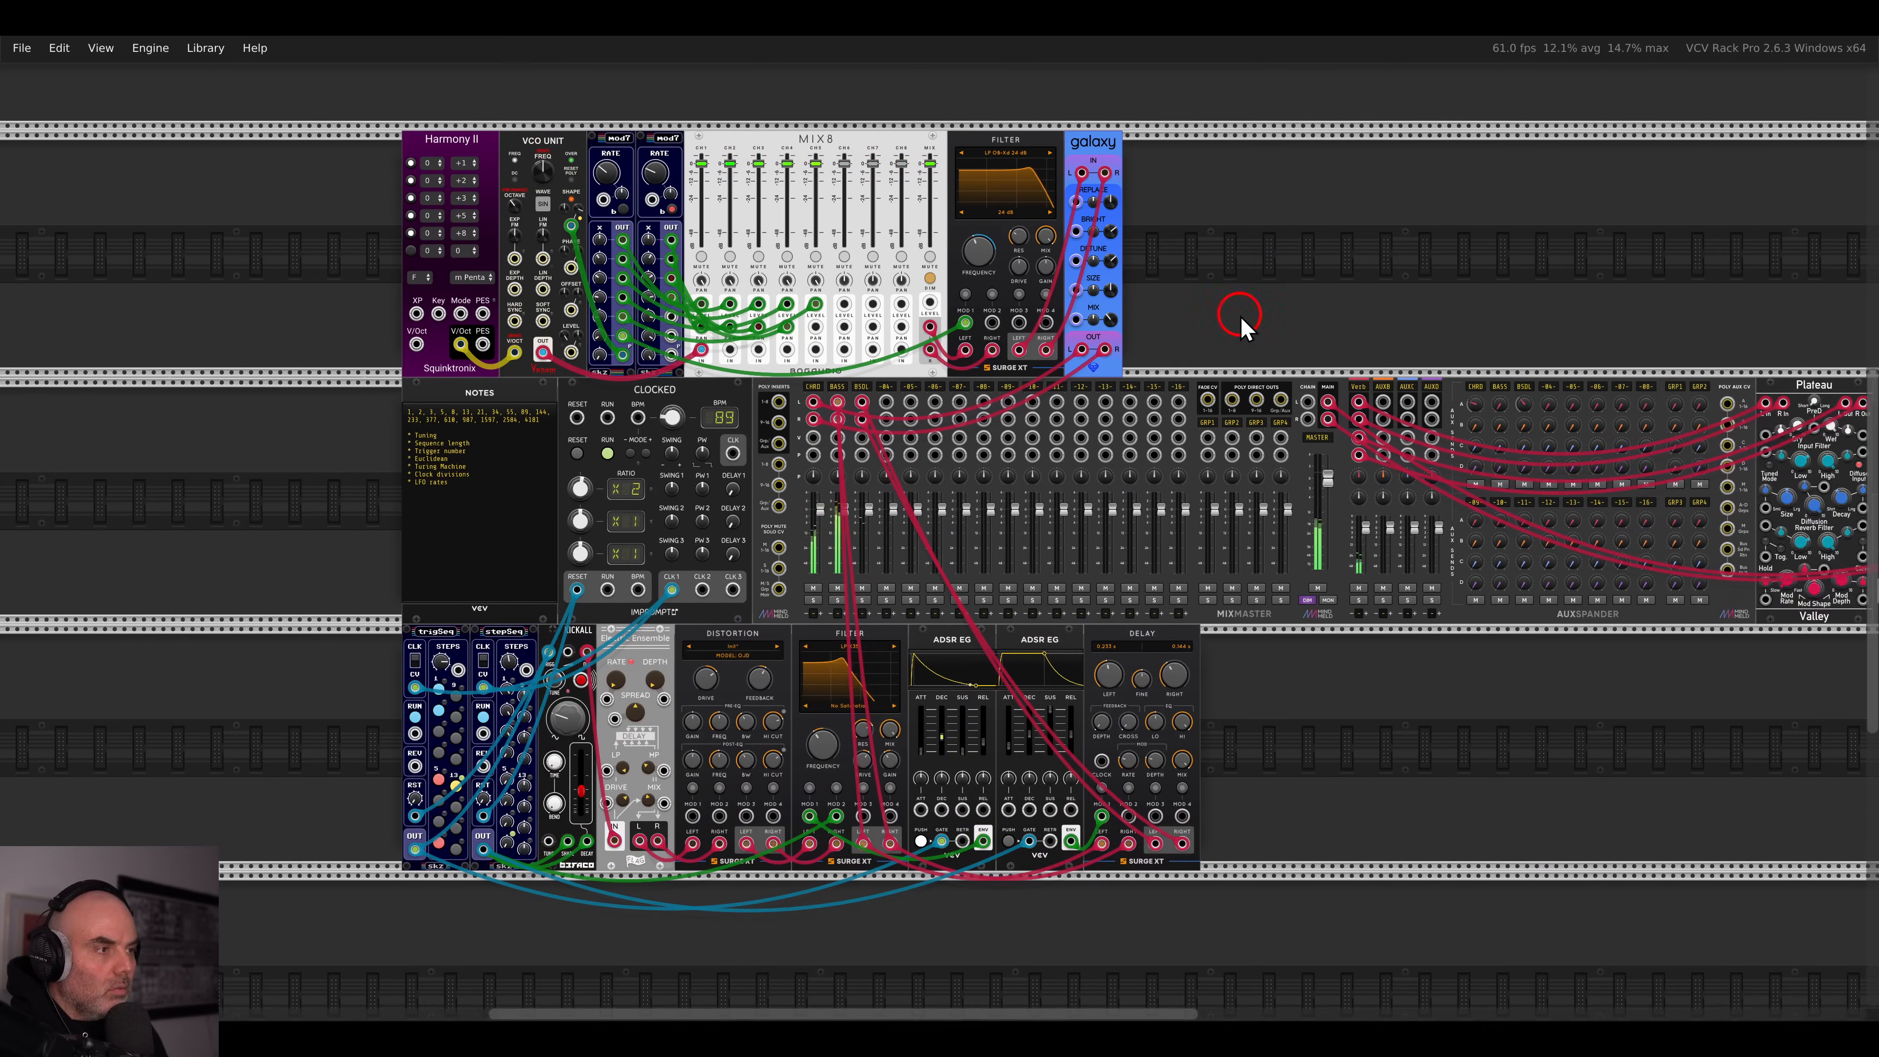
pyautogui.rightClick(1242, 319)
pyautogui.write('euc')
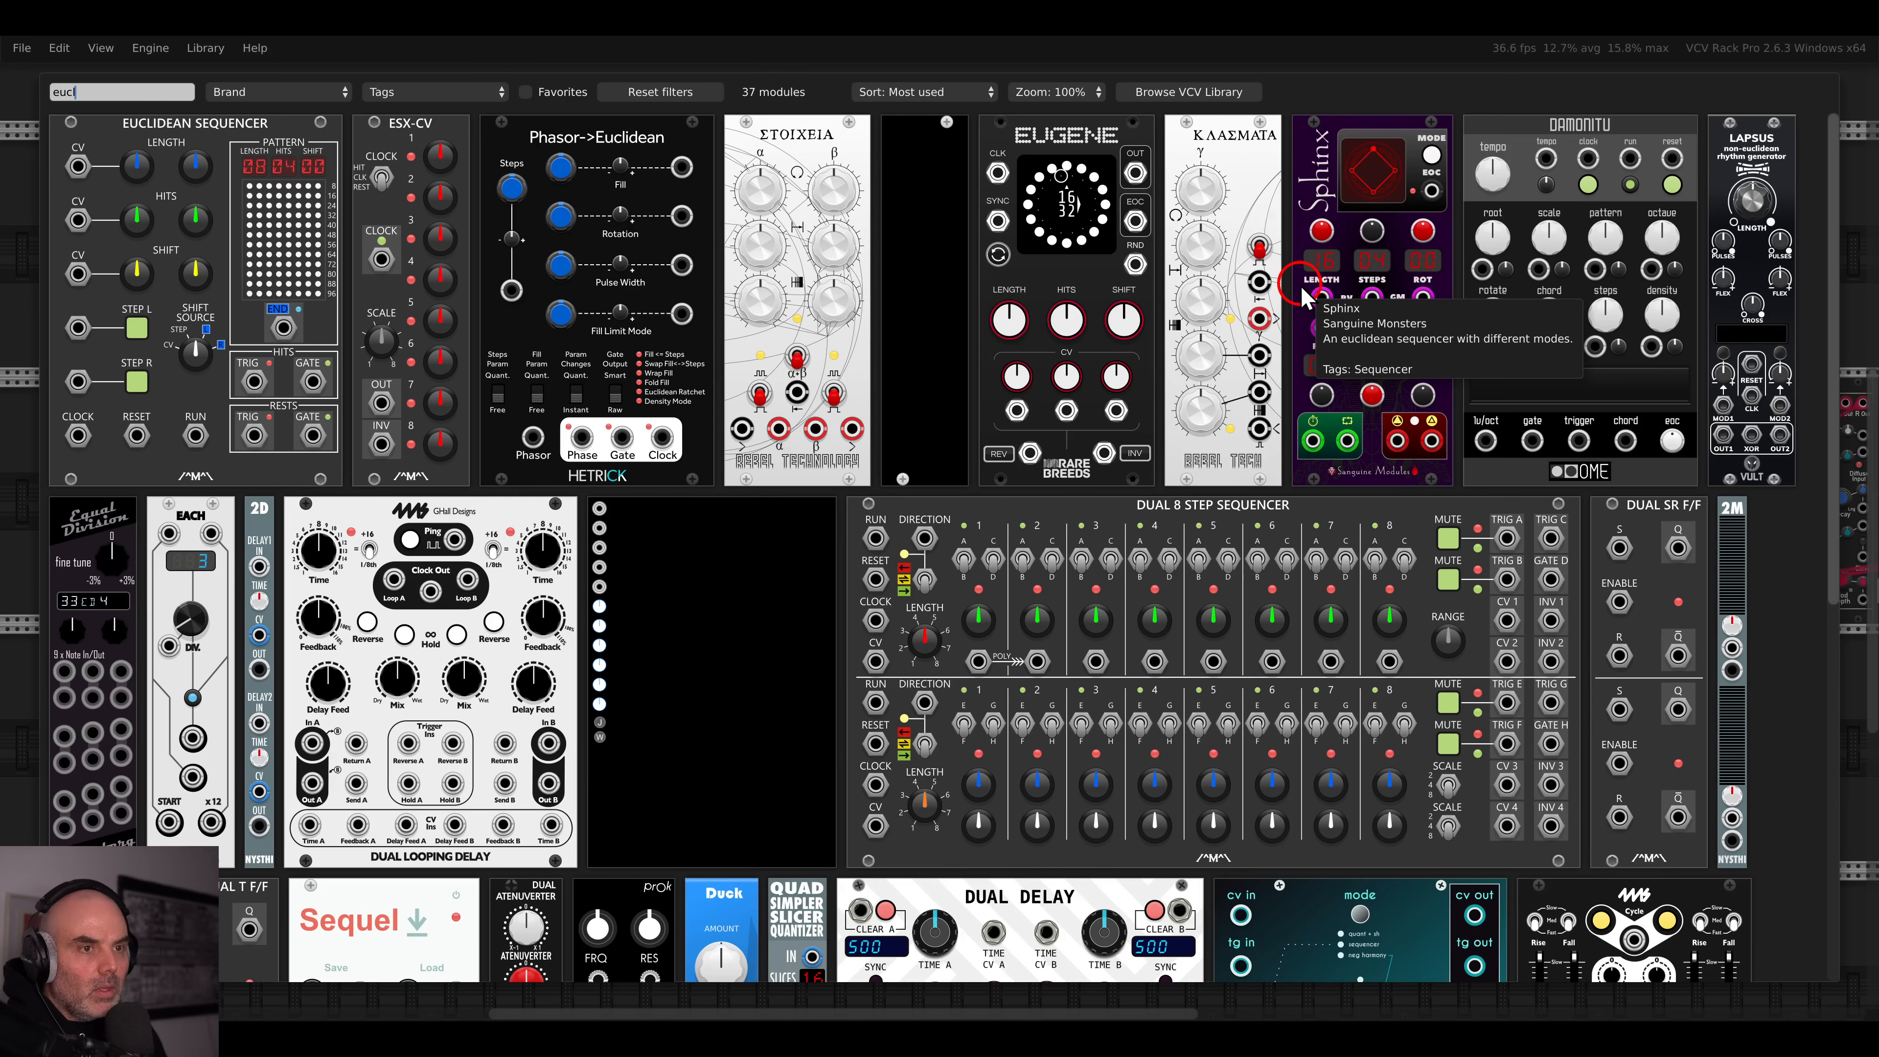
pyautogui.write('l')
pyautogui.moveTo(284, 241); pyautogui.dragTo(1345, 357)
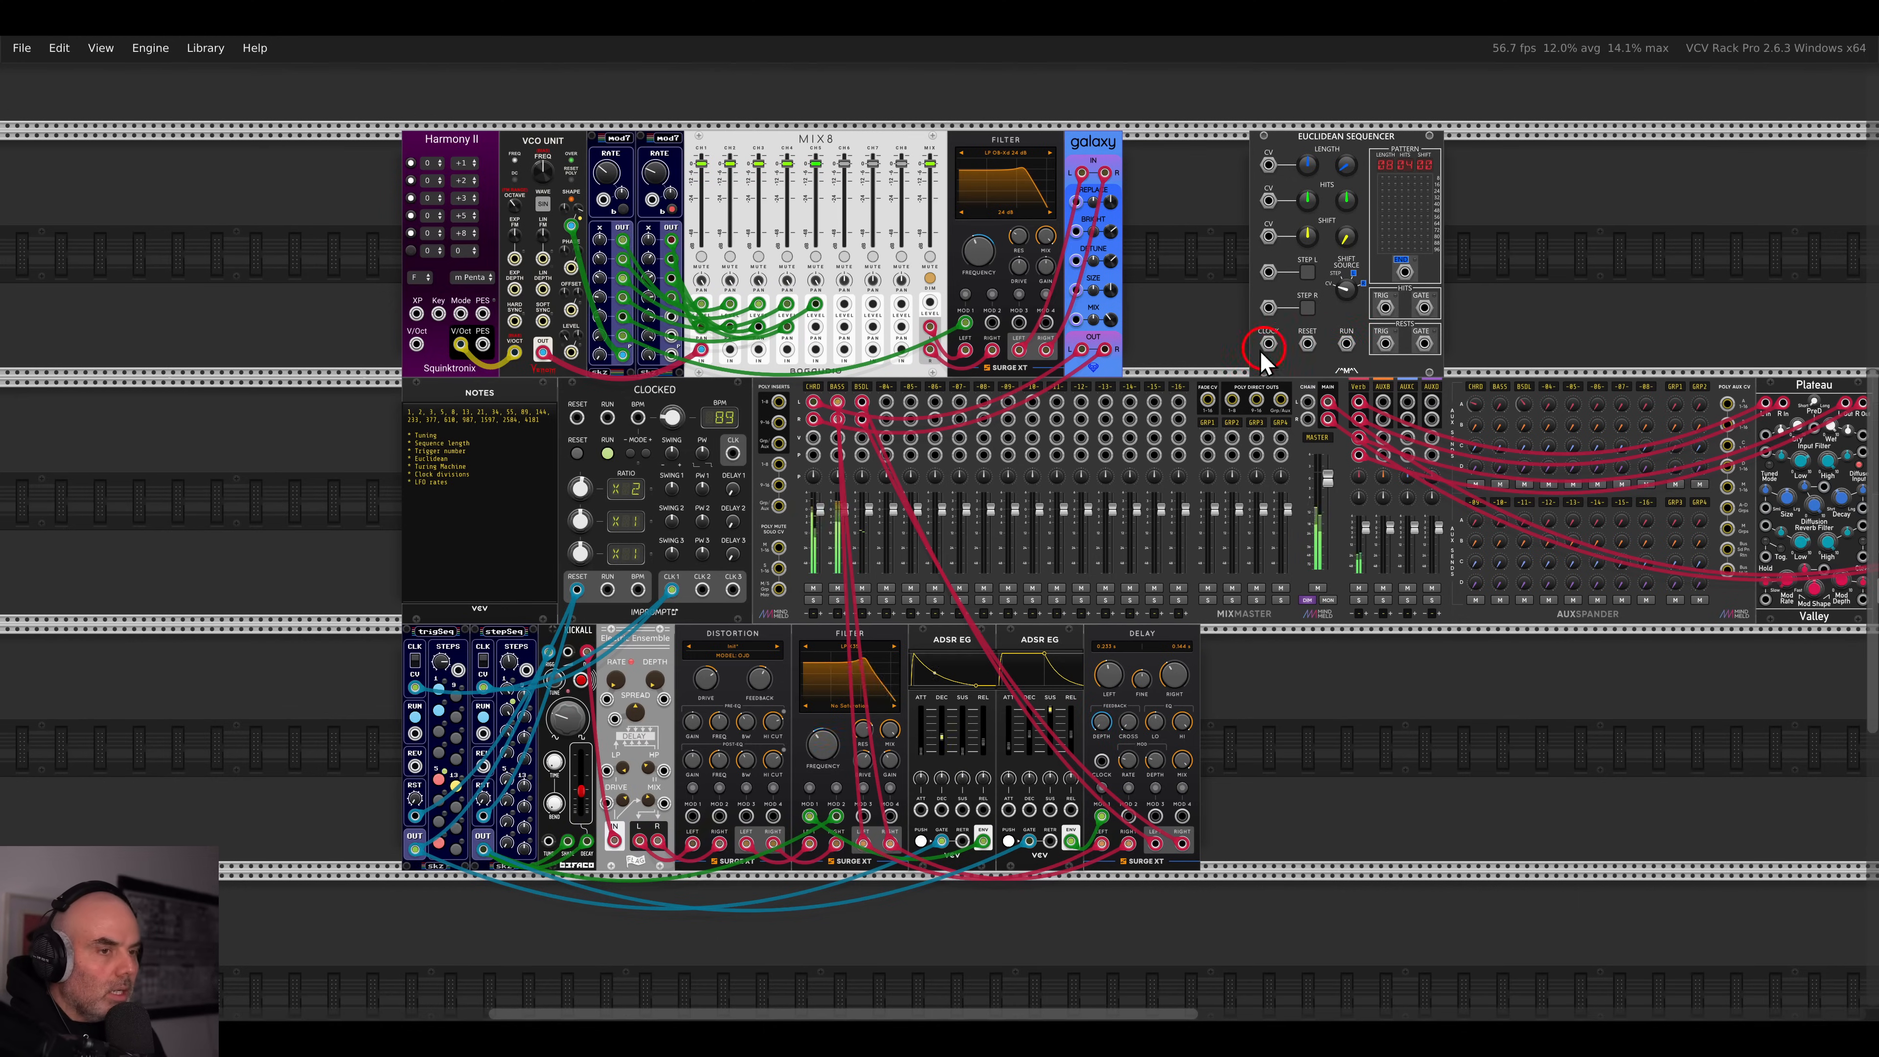
# - Set Clocked's second ratio to x8 and patch CLK 2 and reset into the Euclidean Sequencer's clock and reset inputs
pyautogui.moveTo(801, 442); pyautogui.dragTo(980, 392)
pyautogui.scroll(4, 830, 451)
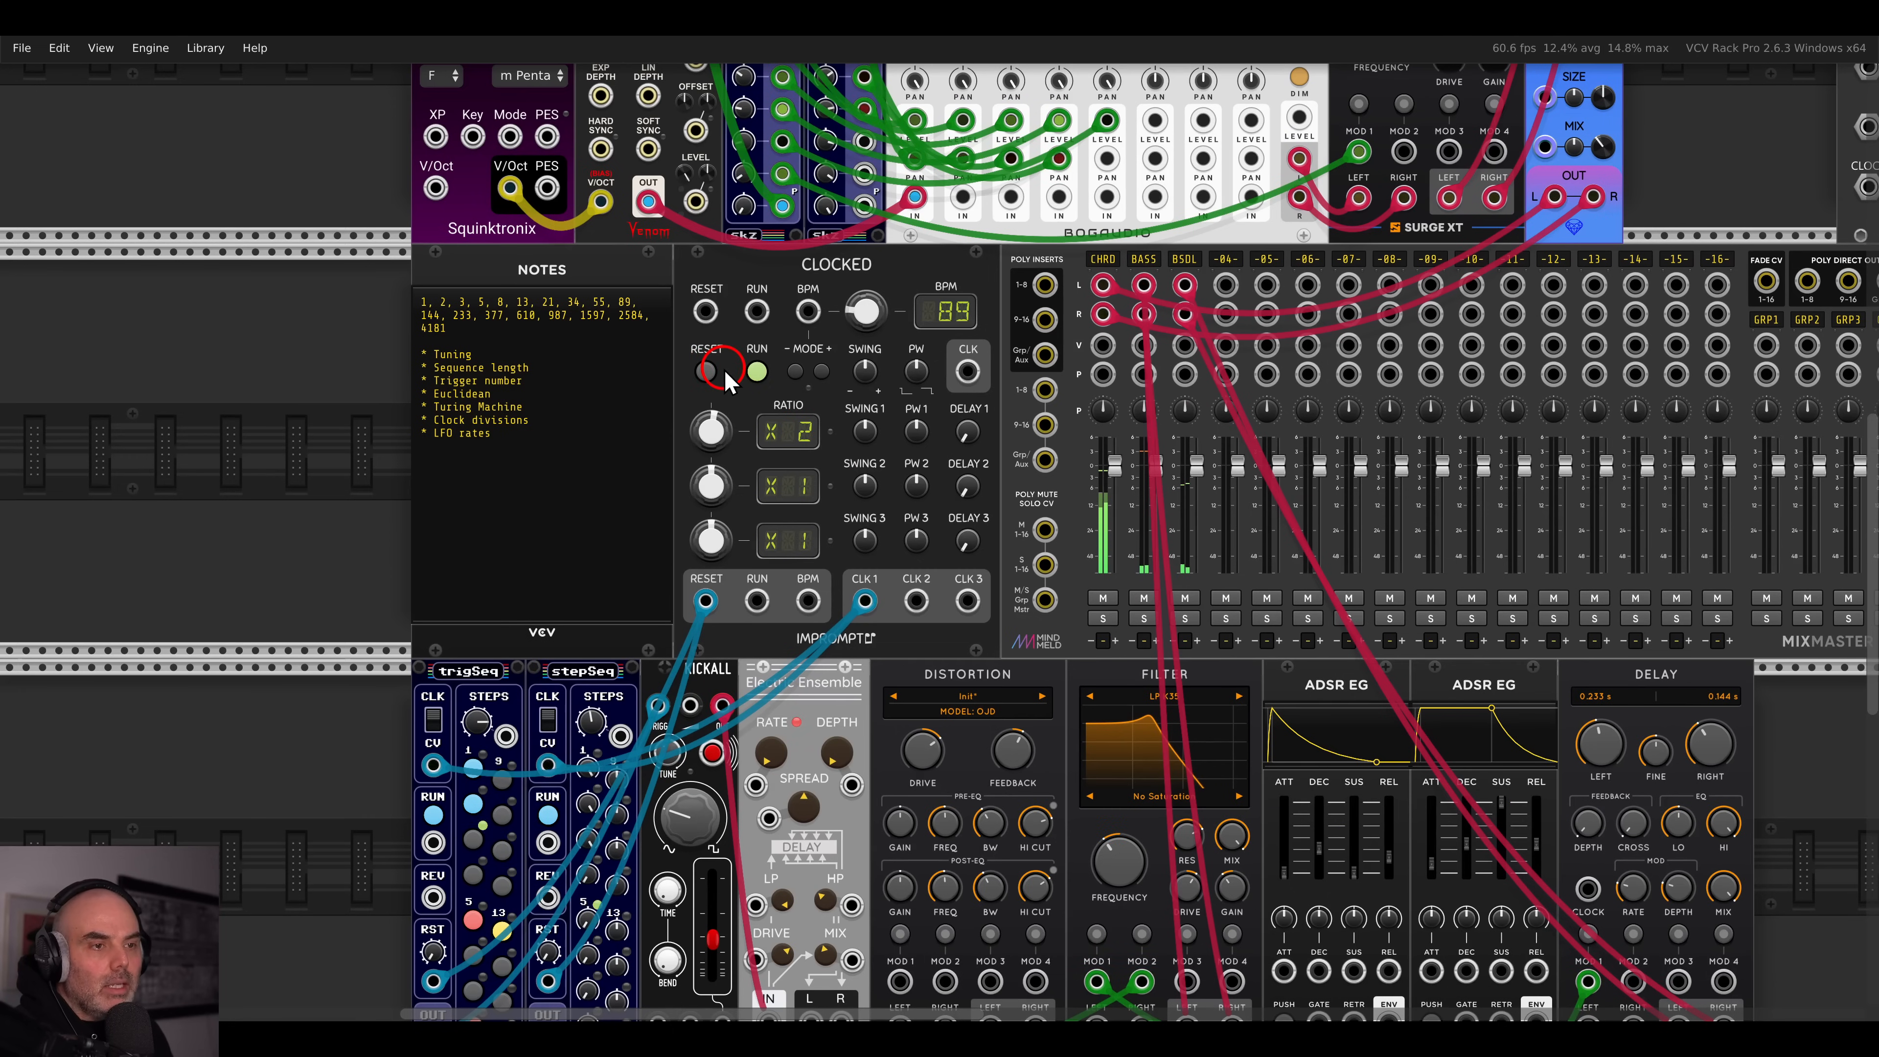
pyautogui.moveTo(713, 485); pyautogui.dragTo(733, 444)
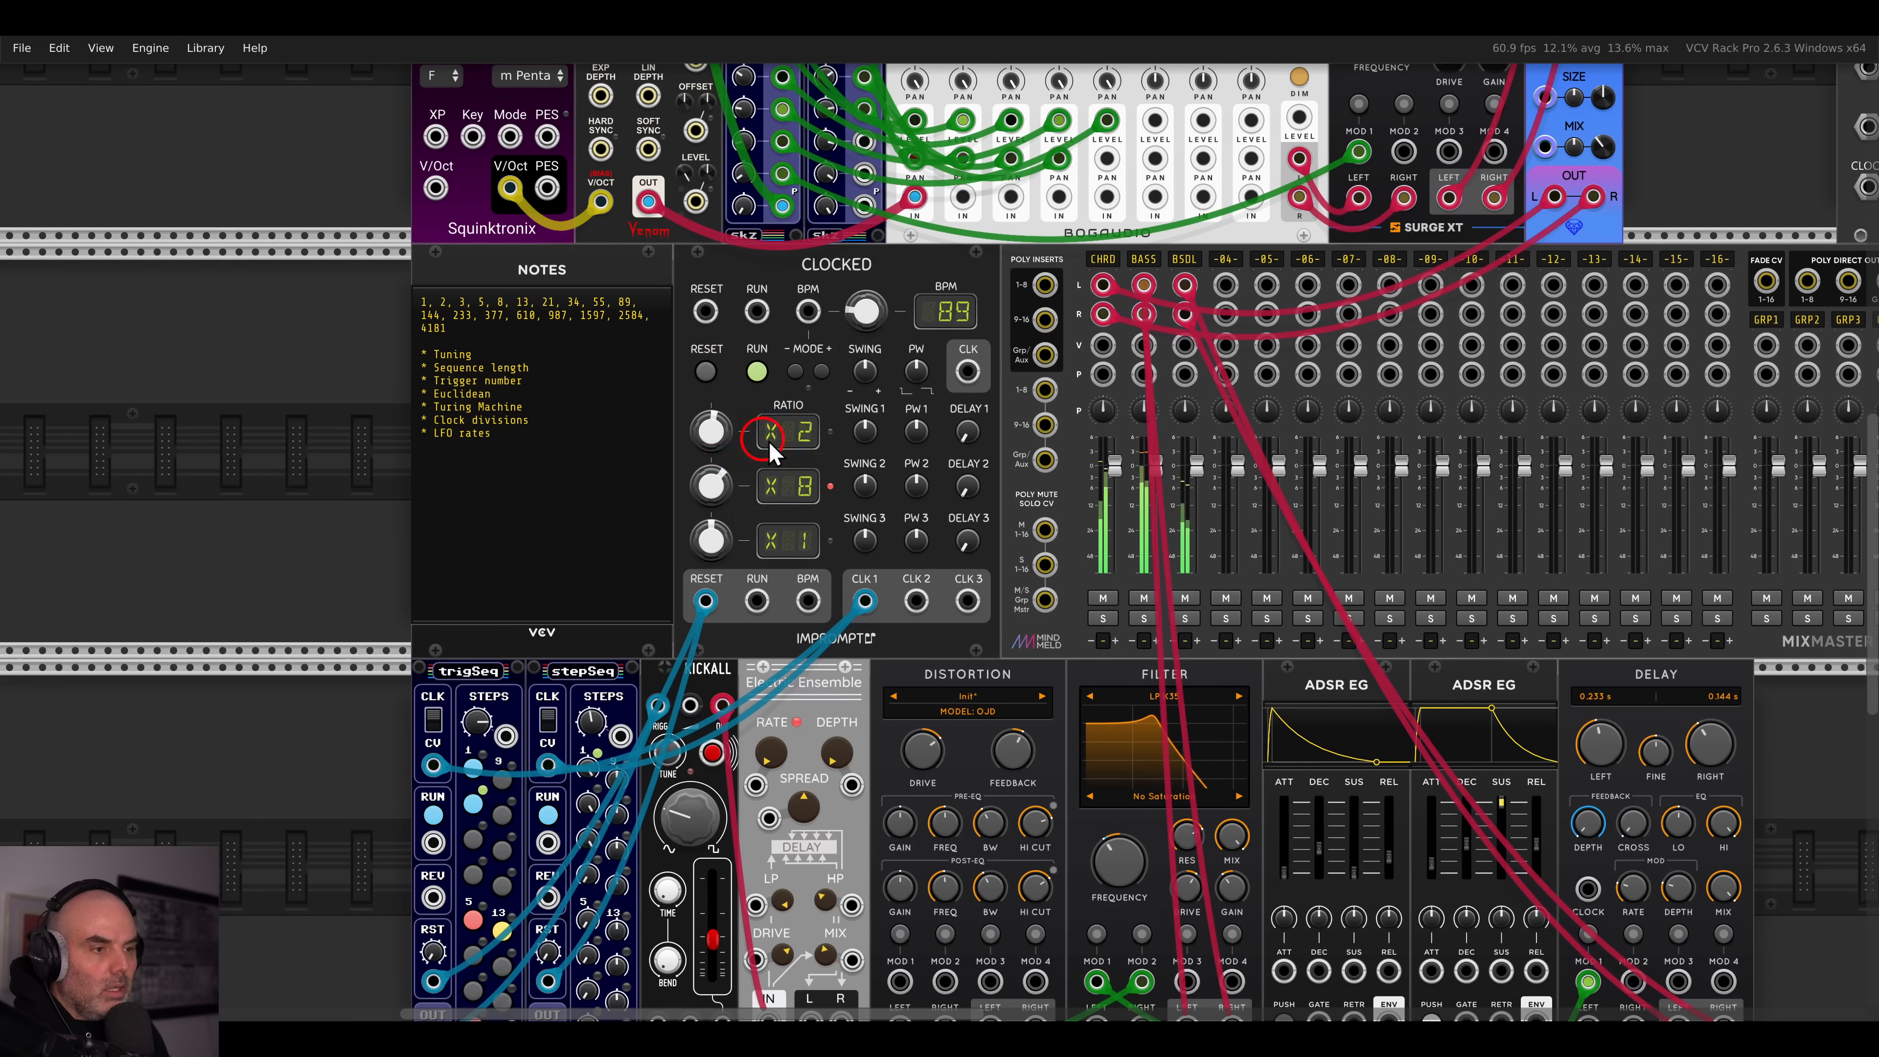
pyautogui.scroll(-5, 735, 452)
pyautogui.moveTo(700, 591); pyautogui.dragTo(573, 592)
pyautogui.moveTo(1352, 271); pyautogui.dragTo(1246, 300)
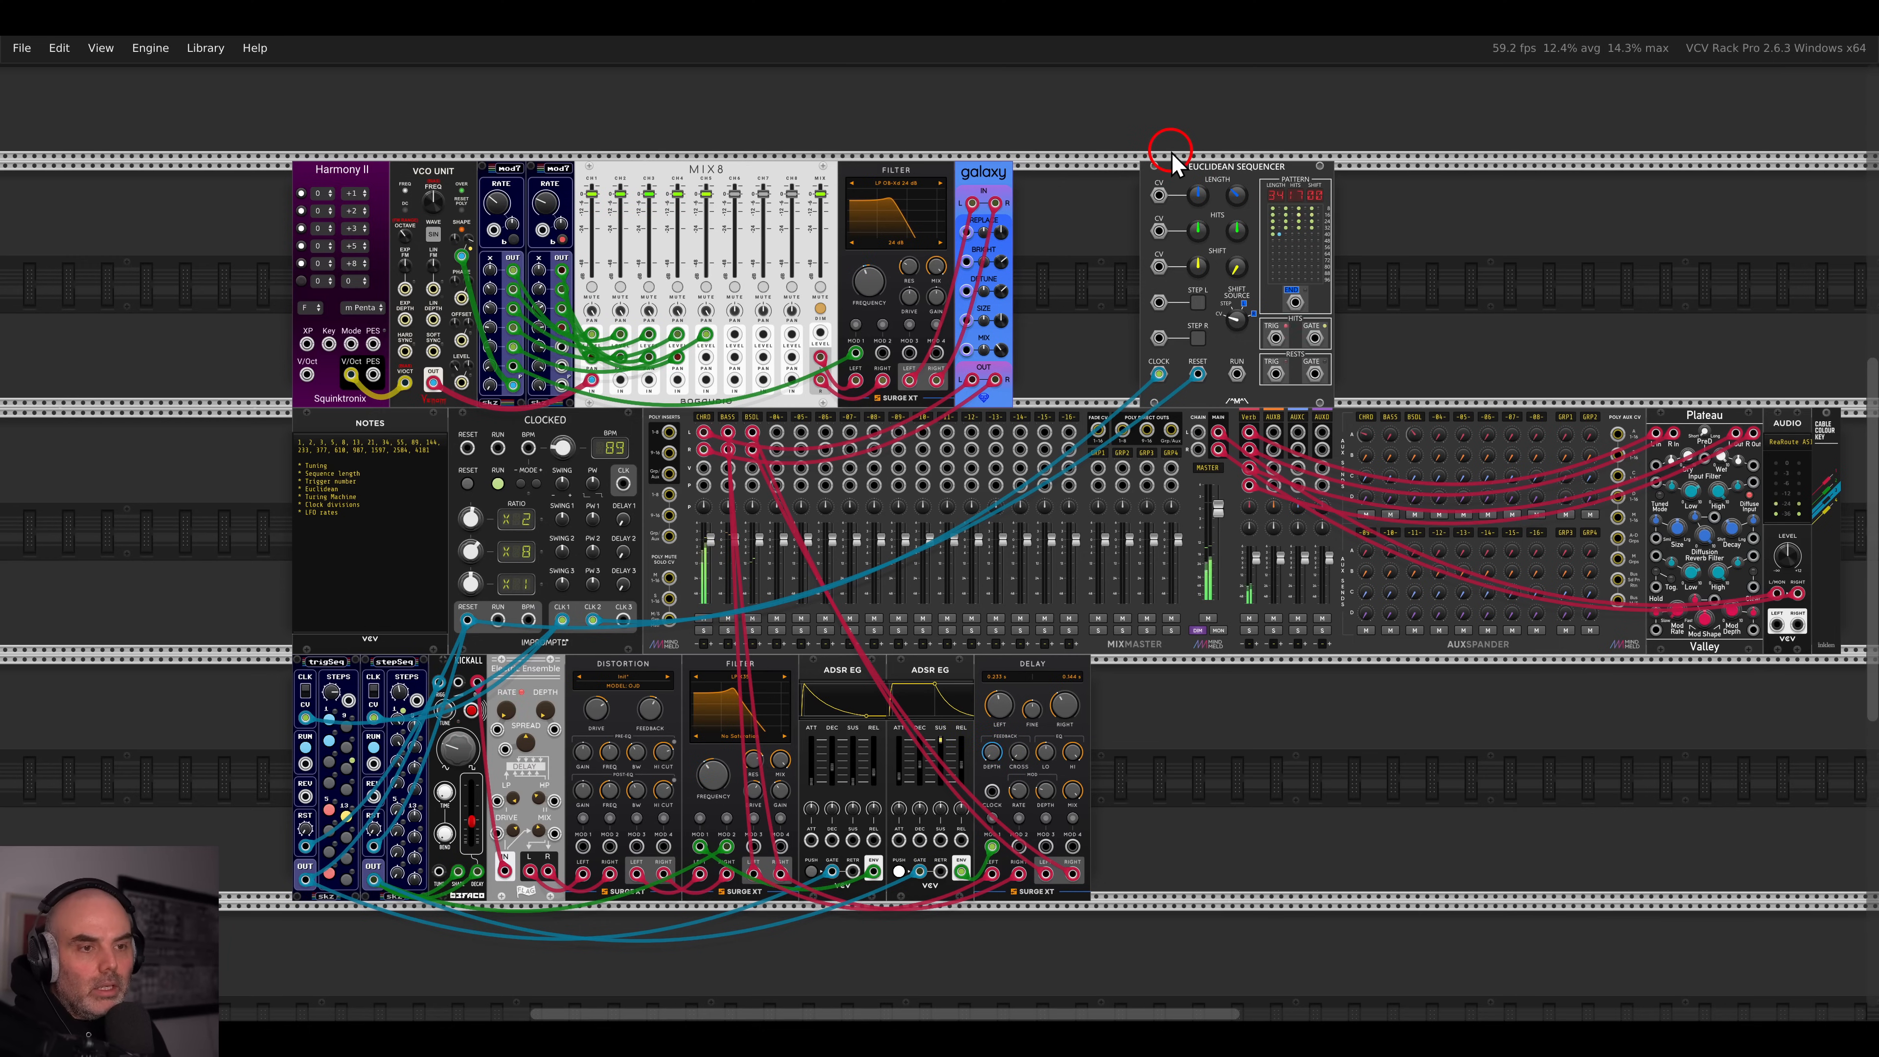
# - Set the Euclidean Sequencer's pattern to a length of 34 with 5 hits and 0 shift
pyautogui.scroll(4, 1239, 236)
pyautogui.moveTo(1234, 236); pyautogui.dragTo(981, 318)
pyautogui.scroll(-2, 1227, 341)
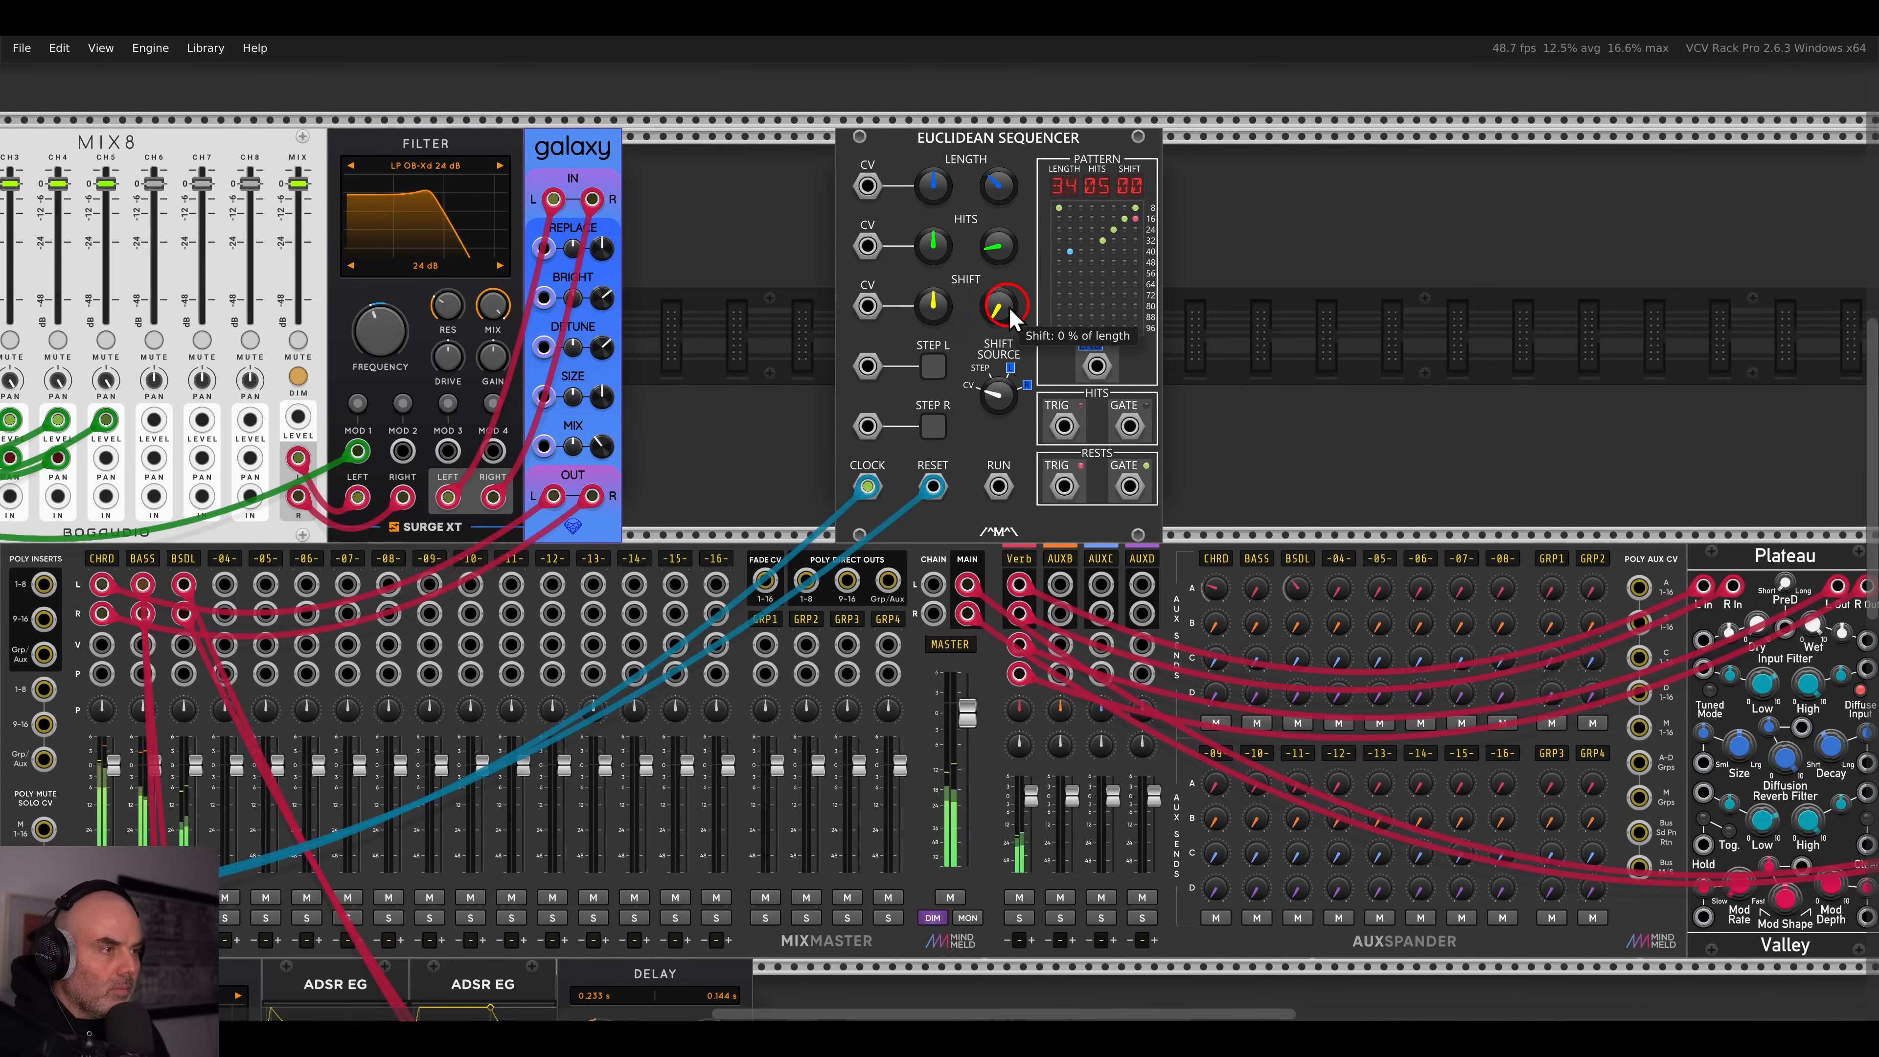
# - Add an FM-OP beside the Euclidean Sequencer, patch the hits gate into its gate and its output into mixer channel 4
pyautogui.rightClick(1278, 286)
pyautogui.press('BackSpace')
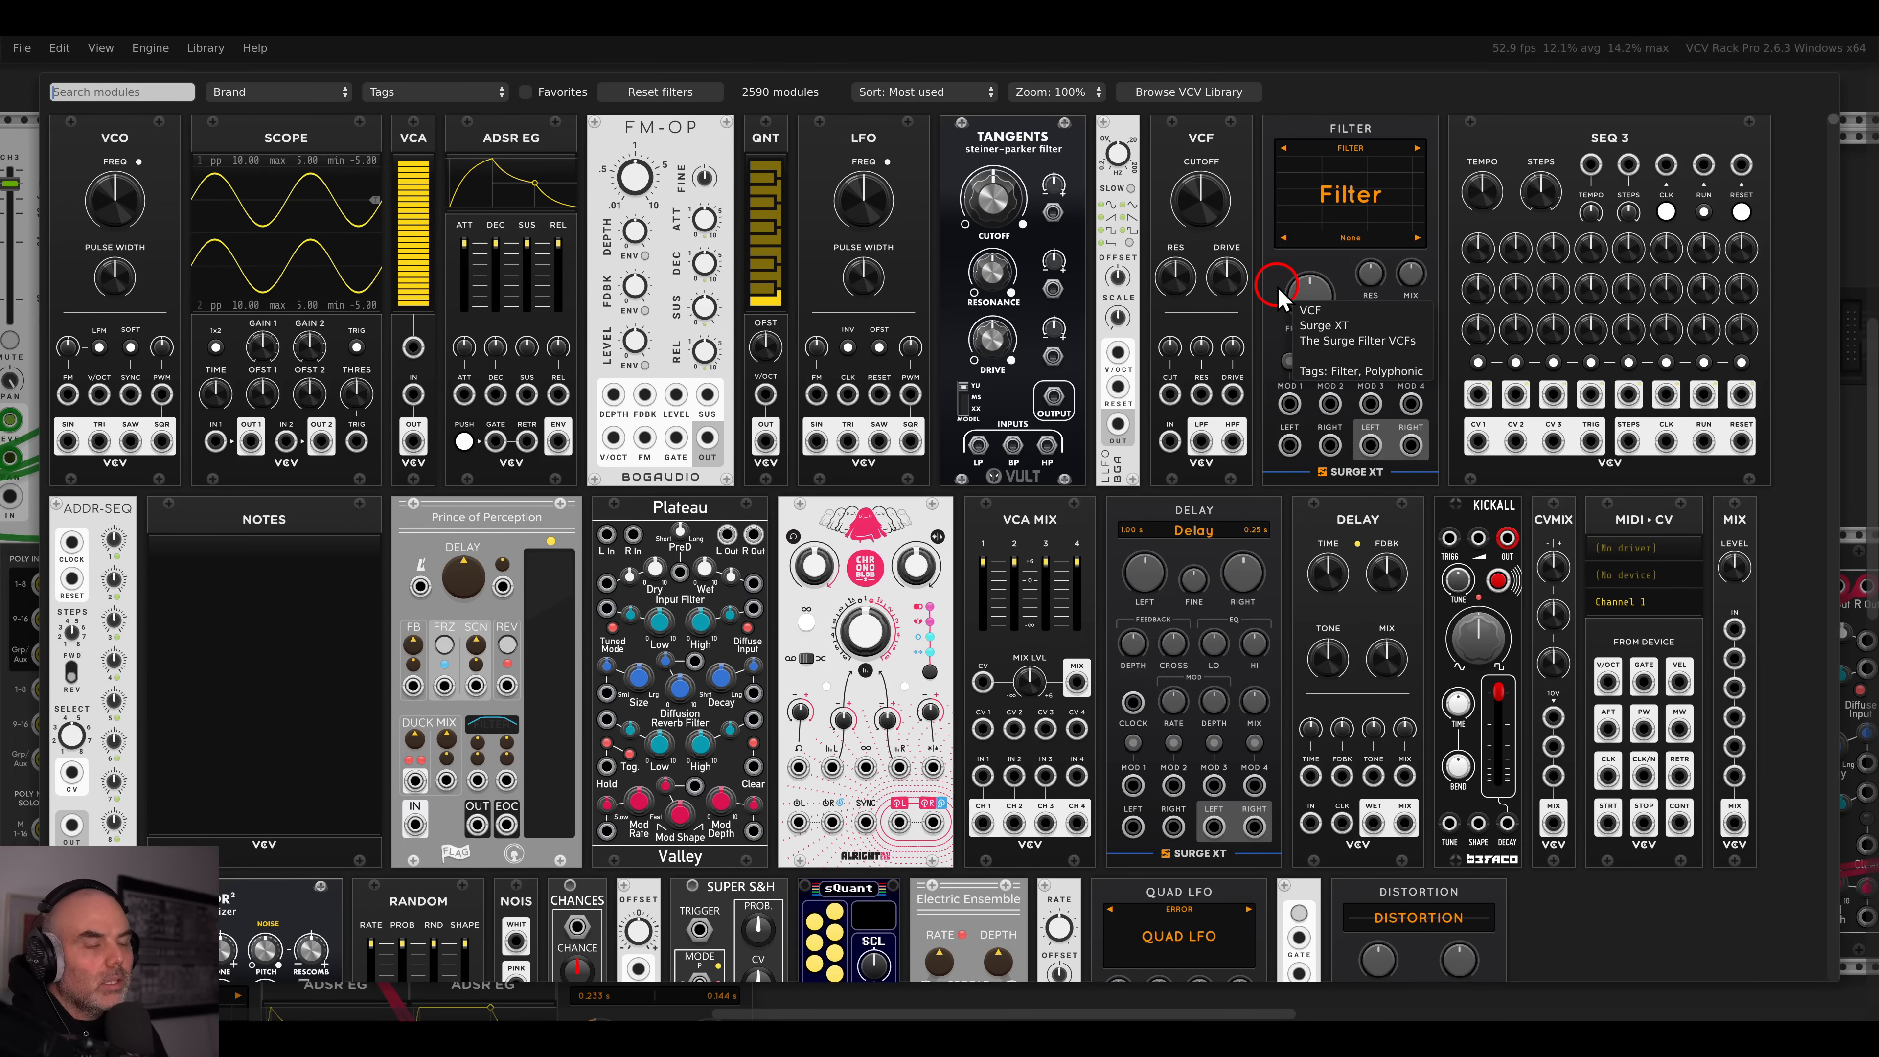
pyautogui.press('Escape')
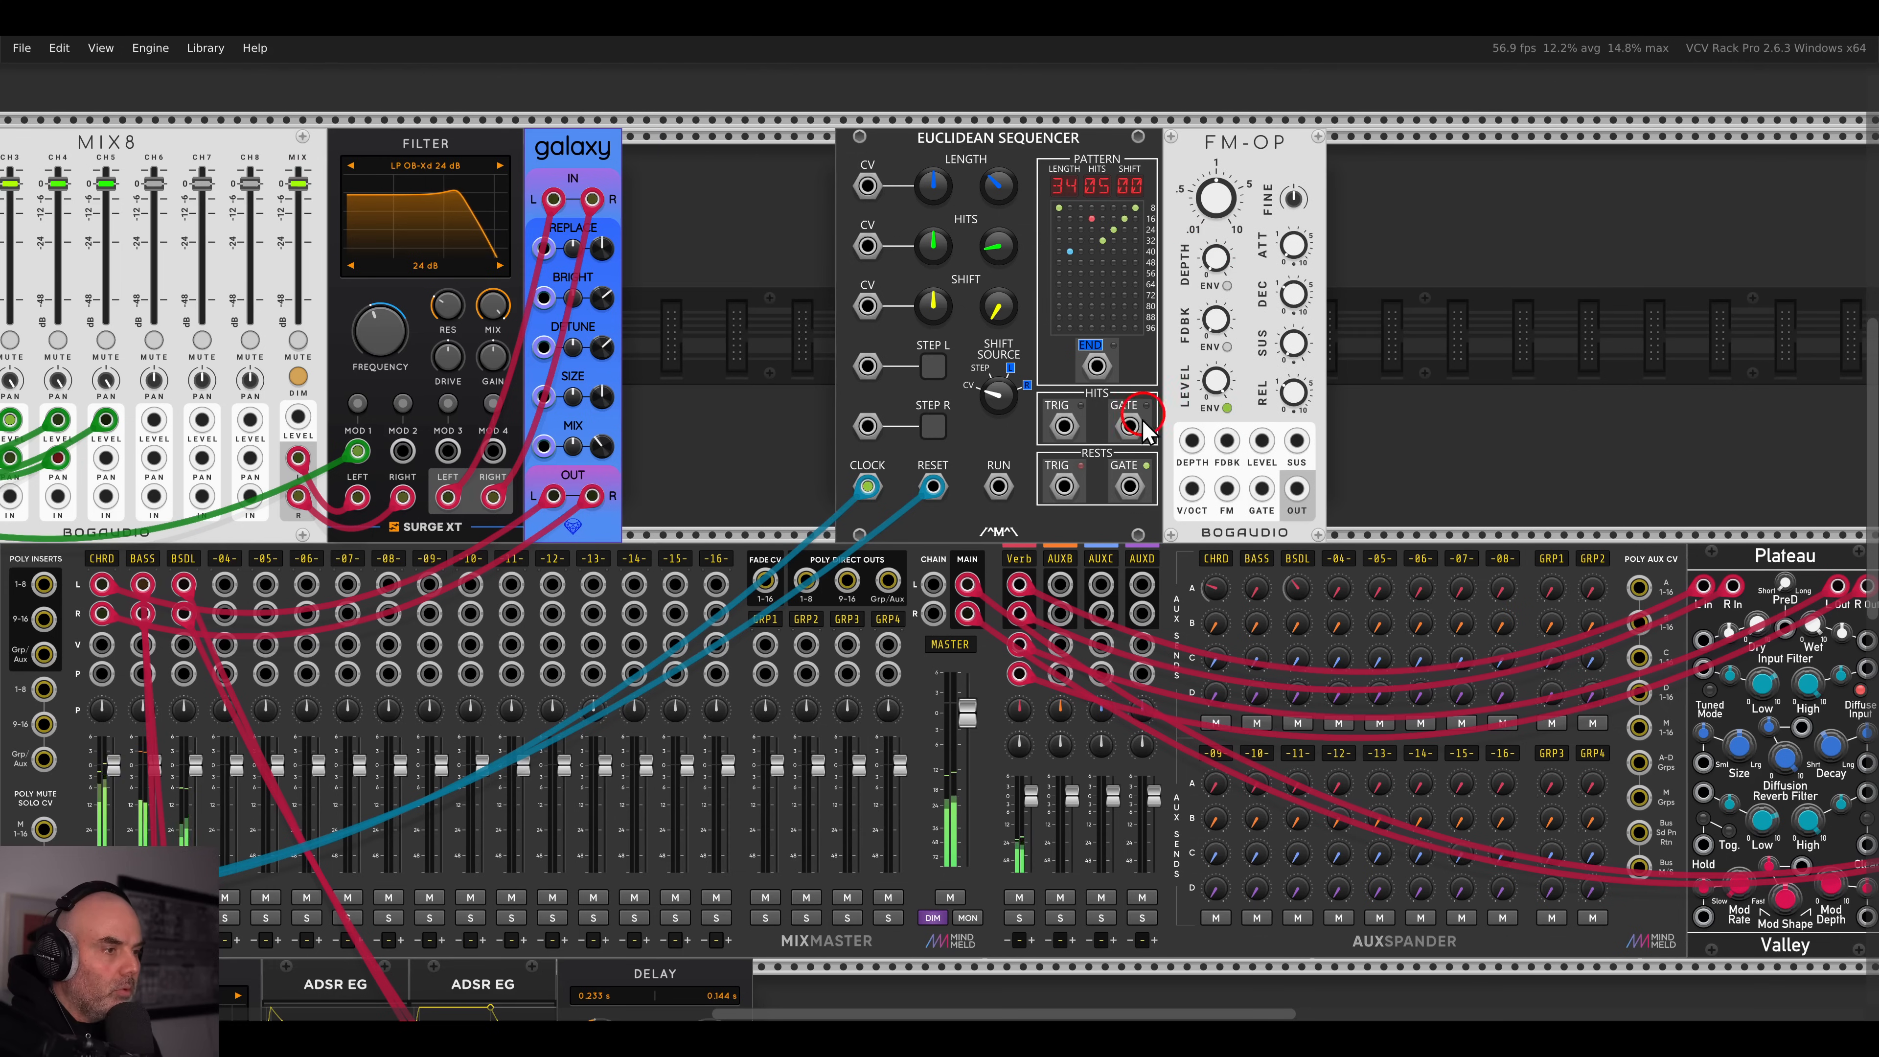
pyautogui.moveTo(1131, 426); pyautogui.dragTo(224, 584)
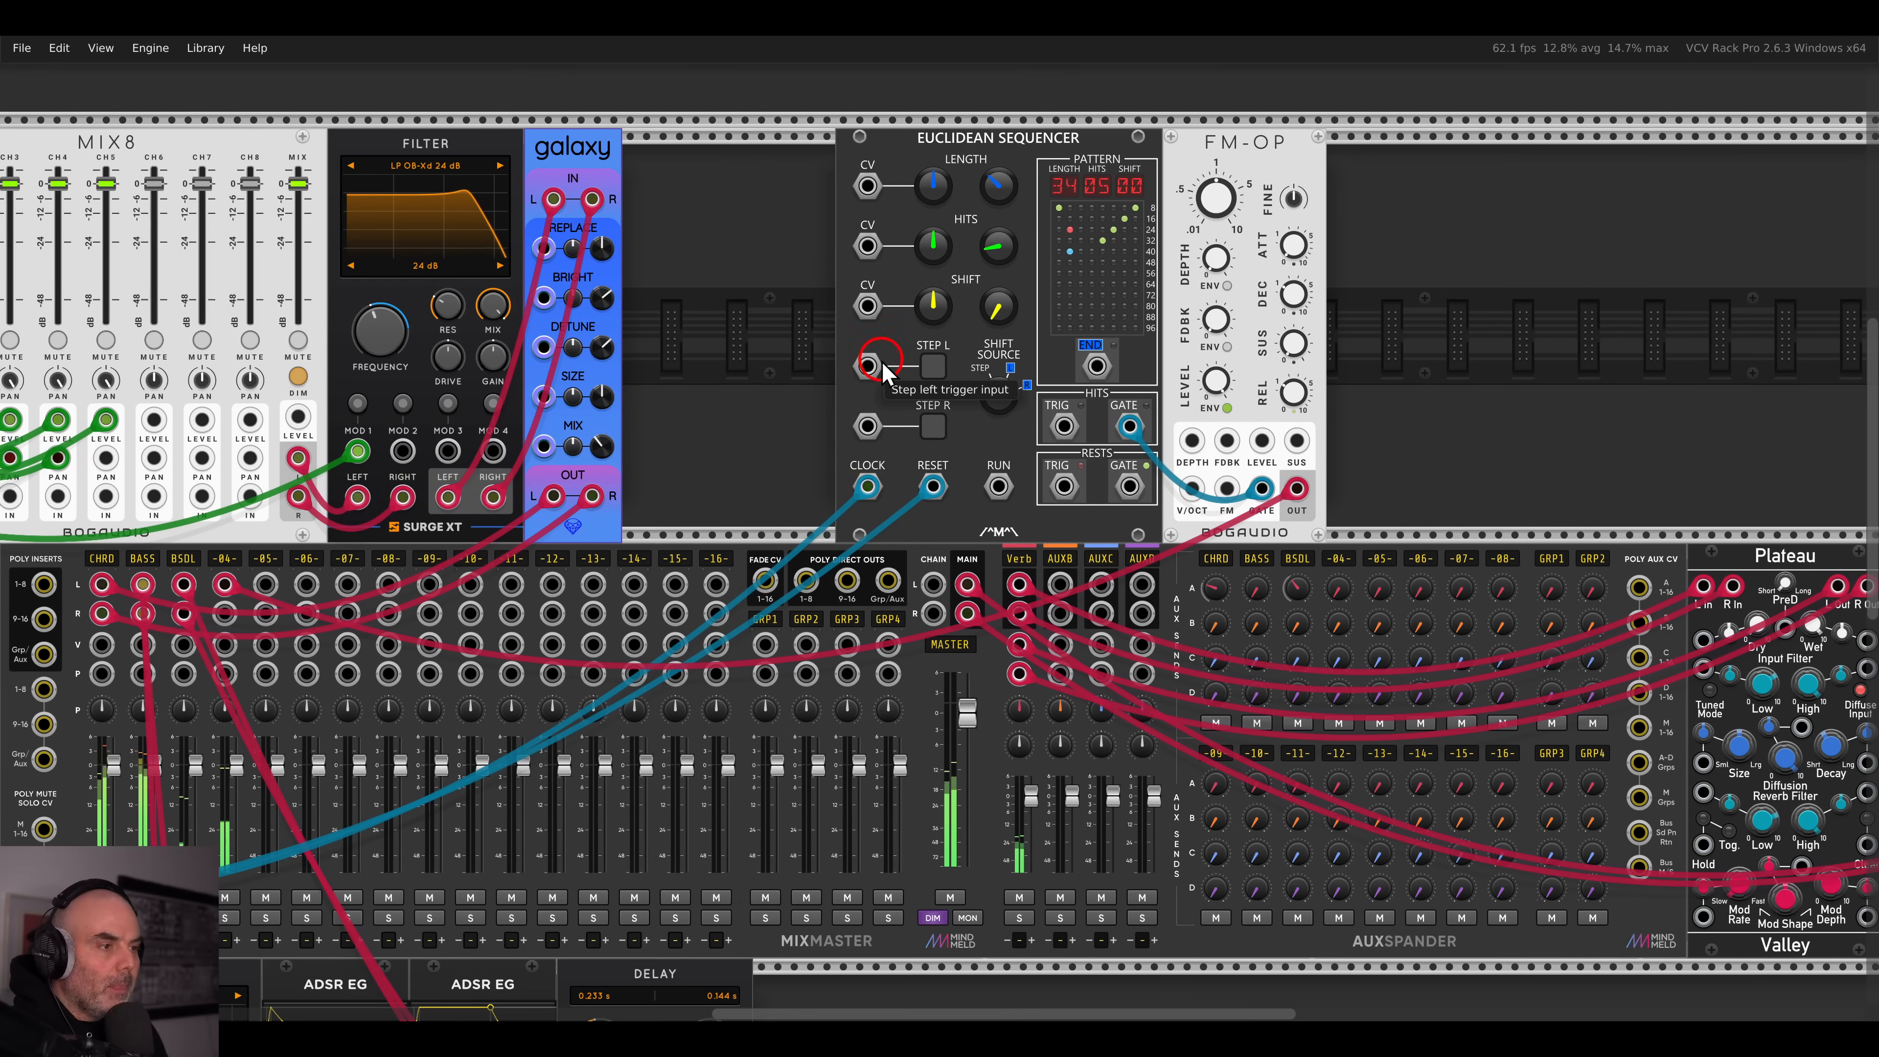
# - Move FM-OP aside and insert a bss module between it and the Euclidean Sequencer, closing the gap
pyautogui.moveTo(883, 370); pyautogui.dragTo(737, 381)
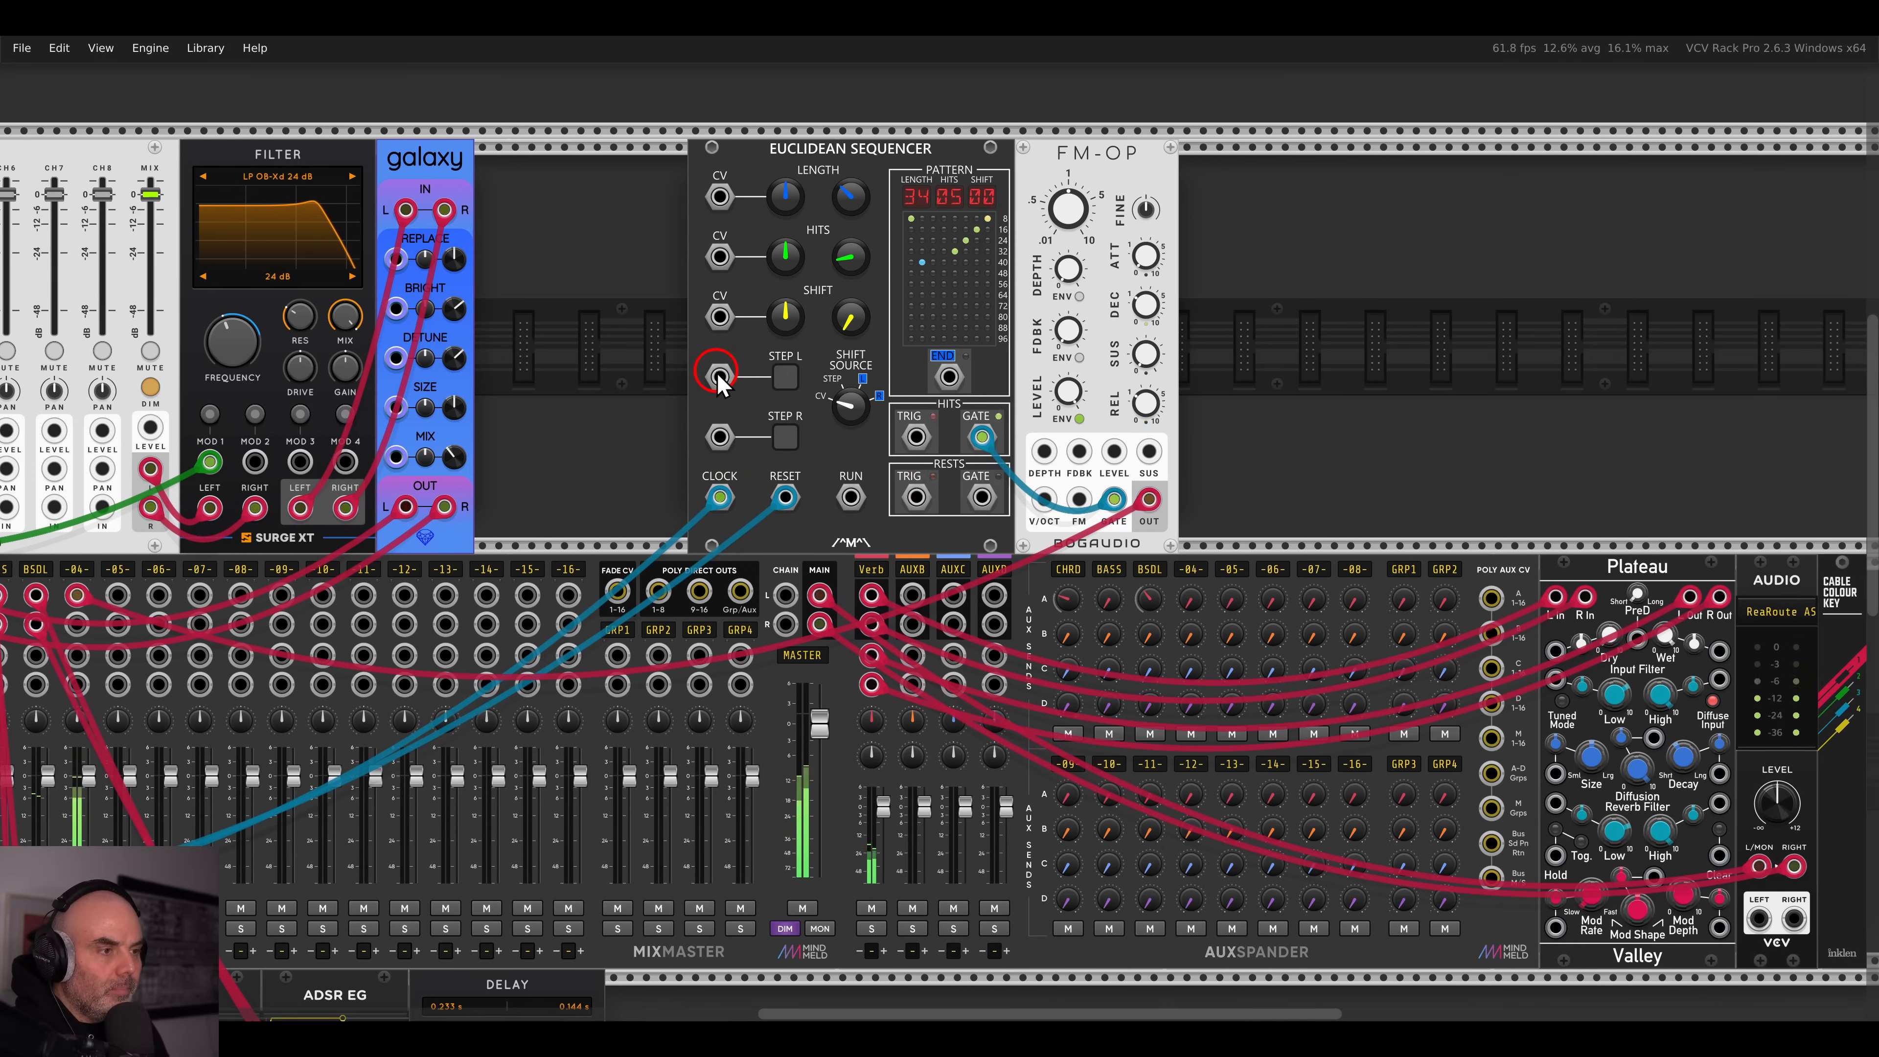
pyautogui.moveTo(1047, 170); pyautogui.dragTo(1181, 171)
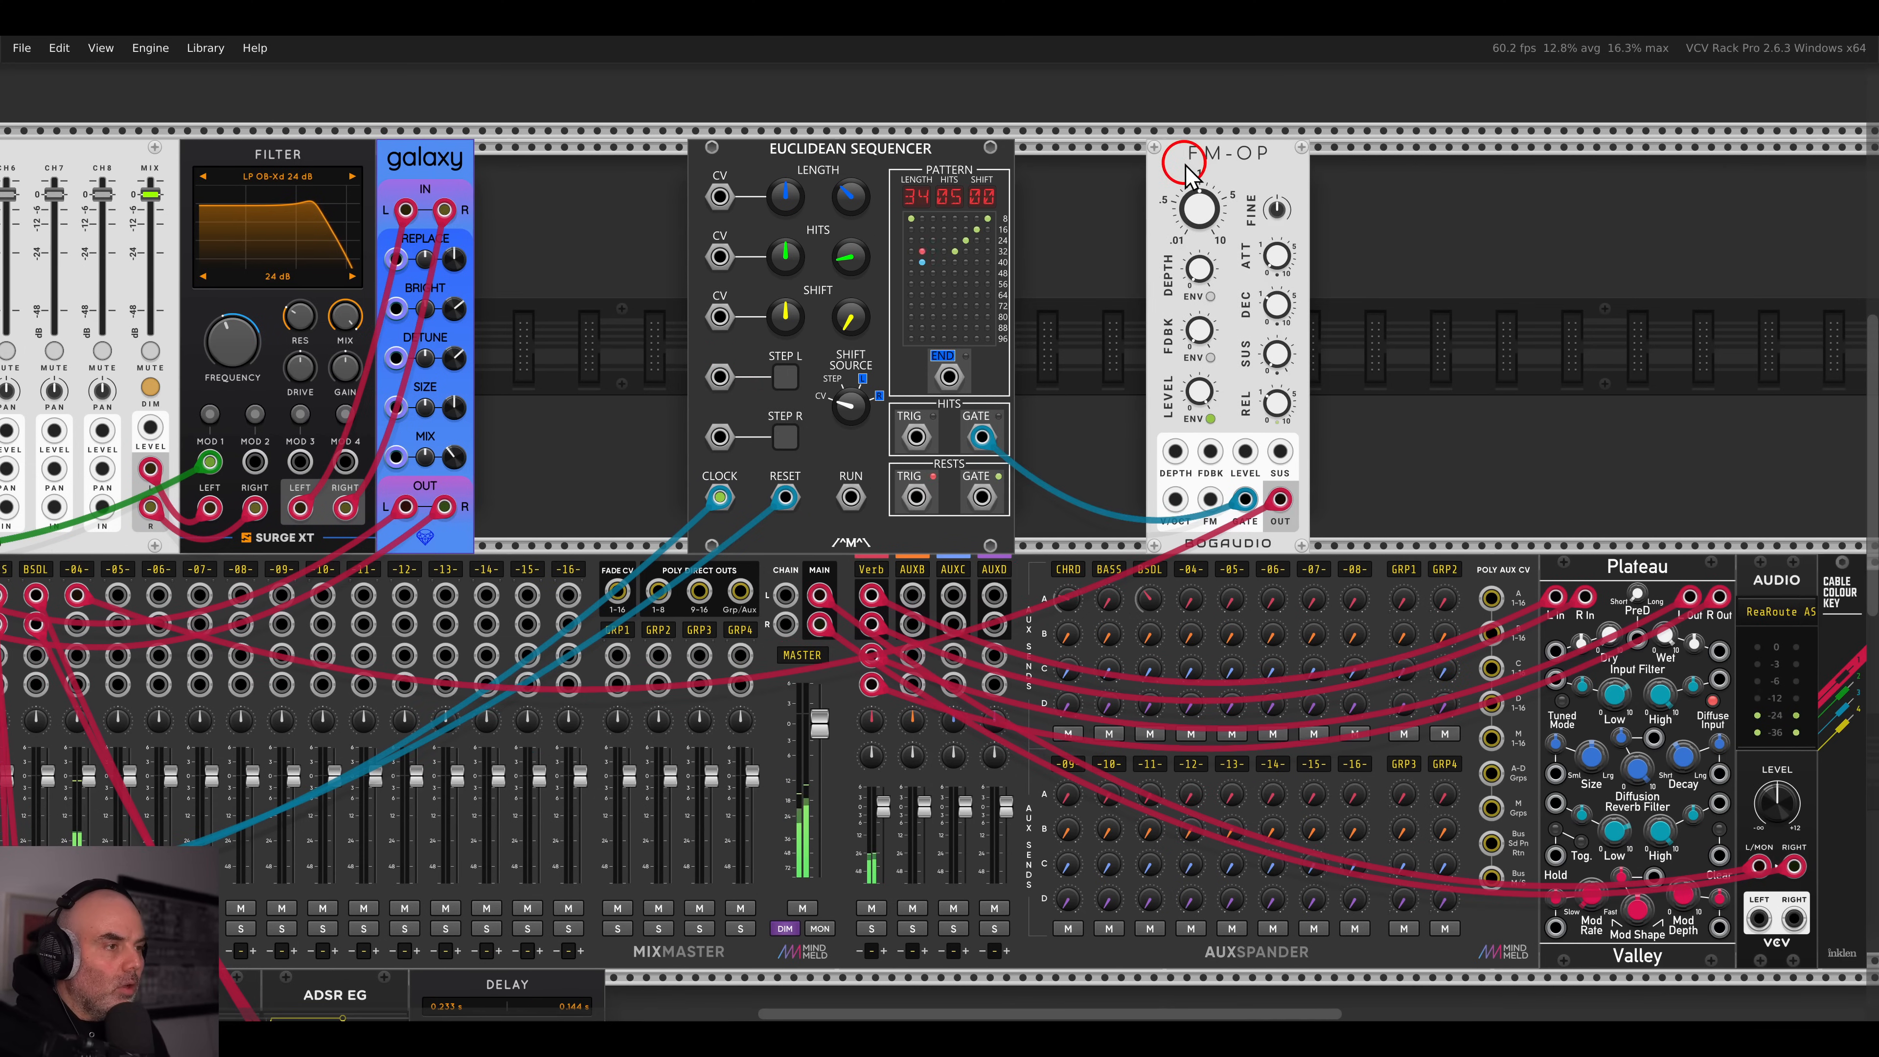
pyautogui.doubleClick(1112, 201)
pyautogui.write('bss')
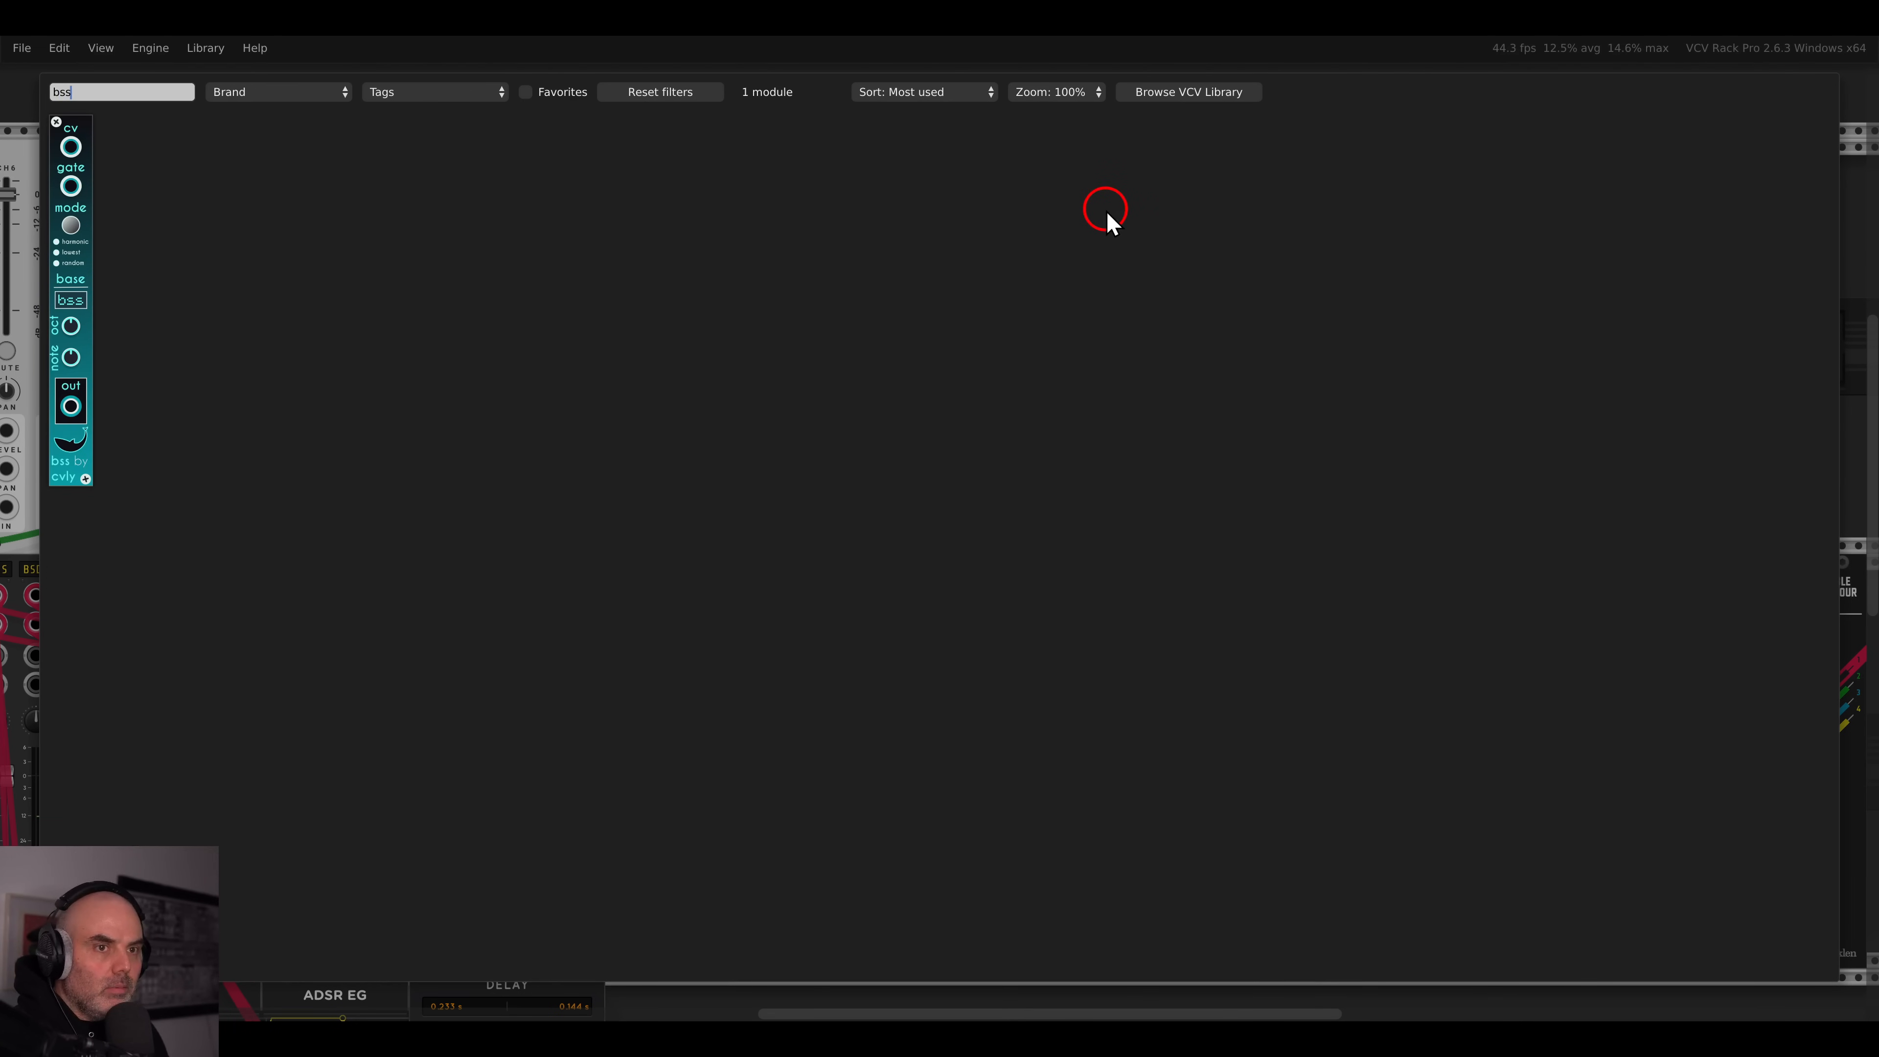
pyautogui.moveTo(85, 150); pyautogui.dragTo(1040, 181)
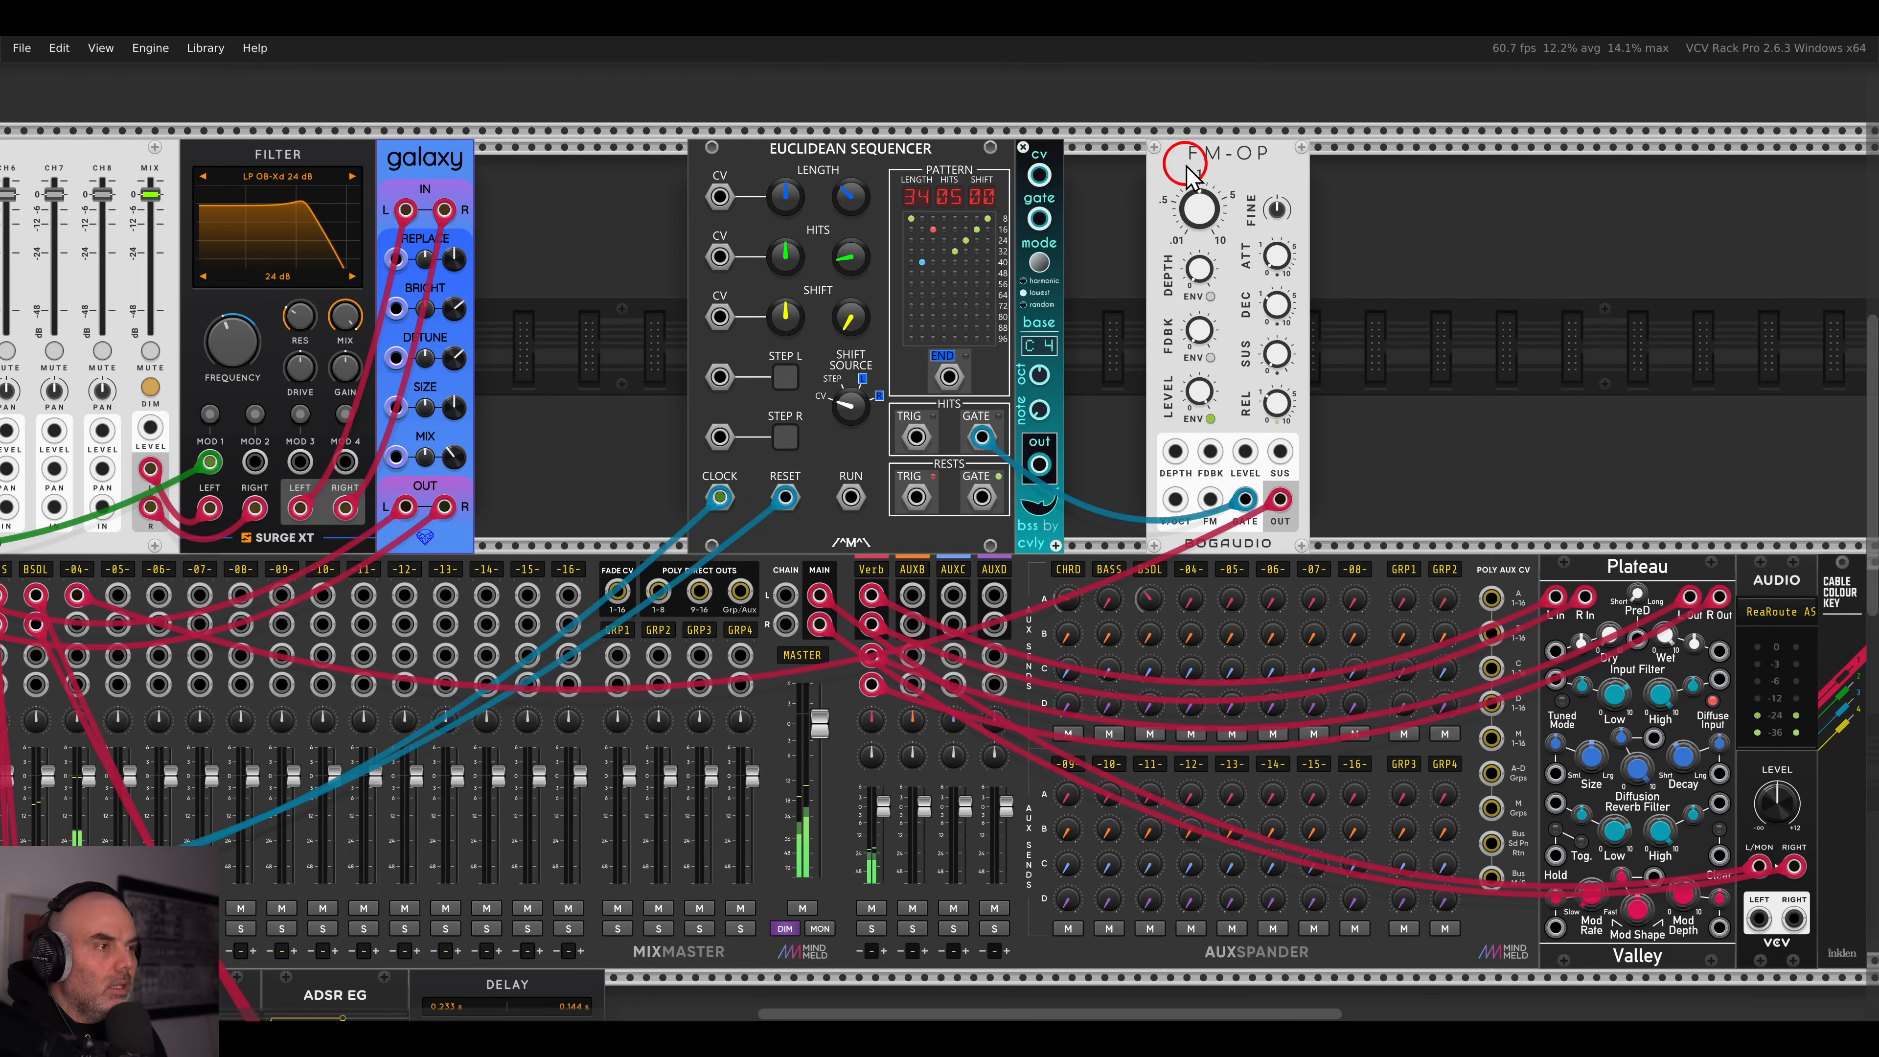
pyautogui.moveTo(1186, 168); pyautogui.dragTo(1068, 167)
# - Patch Harmony II's V/Oct output into the bss module's CV input and set its mode to random
pyautogui.moveTo(903, 190); pyautogui.dragTo(1087, 191)
pyautogui.scroll(-1, 1088, 191)
pyautogui.moveTo(932, 208); pyautogui.dragTo(1179, 213)
pyautogui.hscroll(-10, 1453, 179)
pyautogui.moveTo(1453, 179); pyautogui.dragTo(608, 449)
pyautogui.hscroll(12, 855, 382)
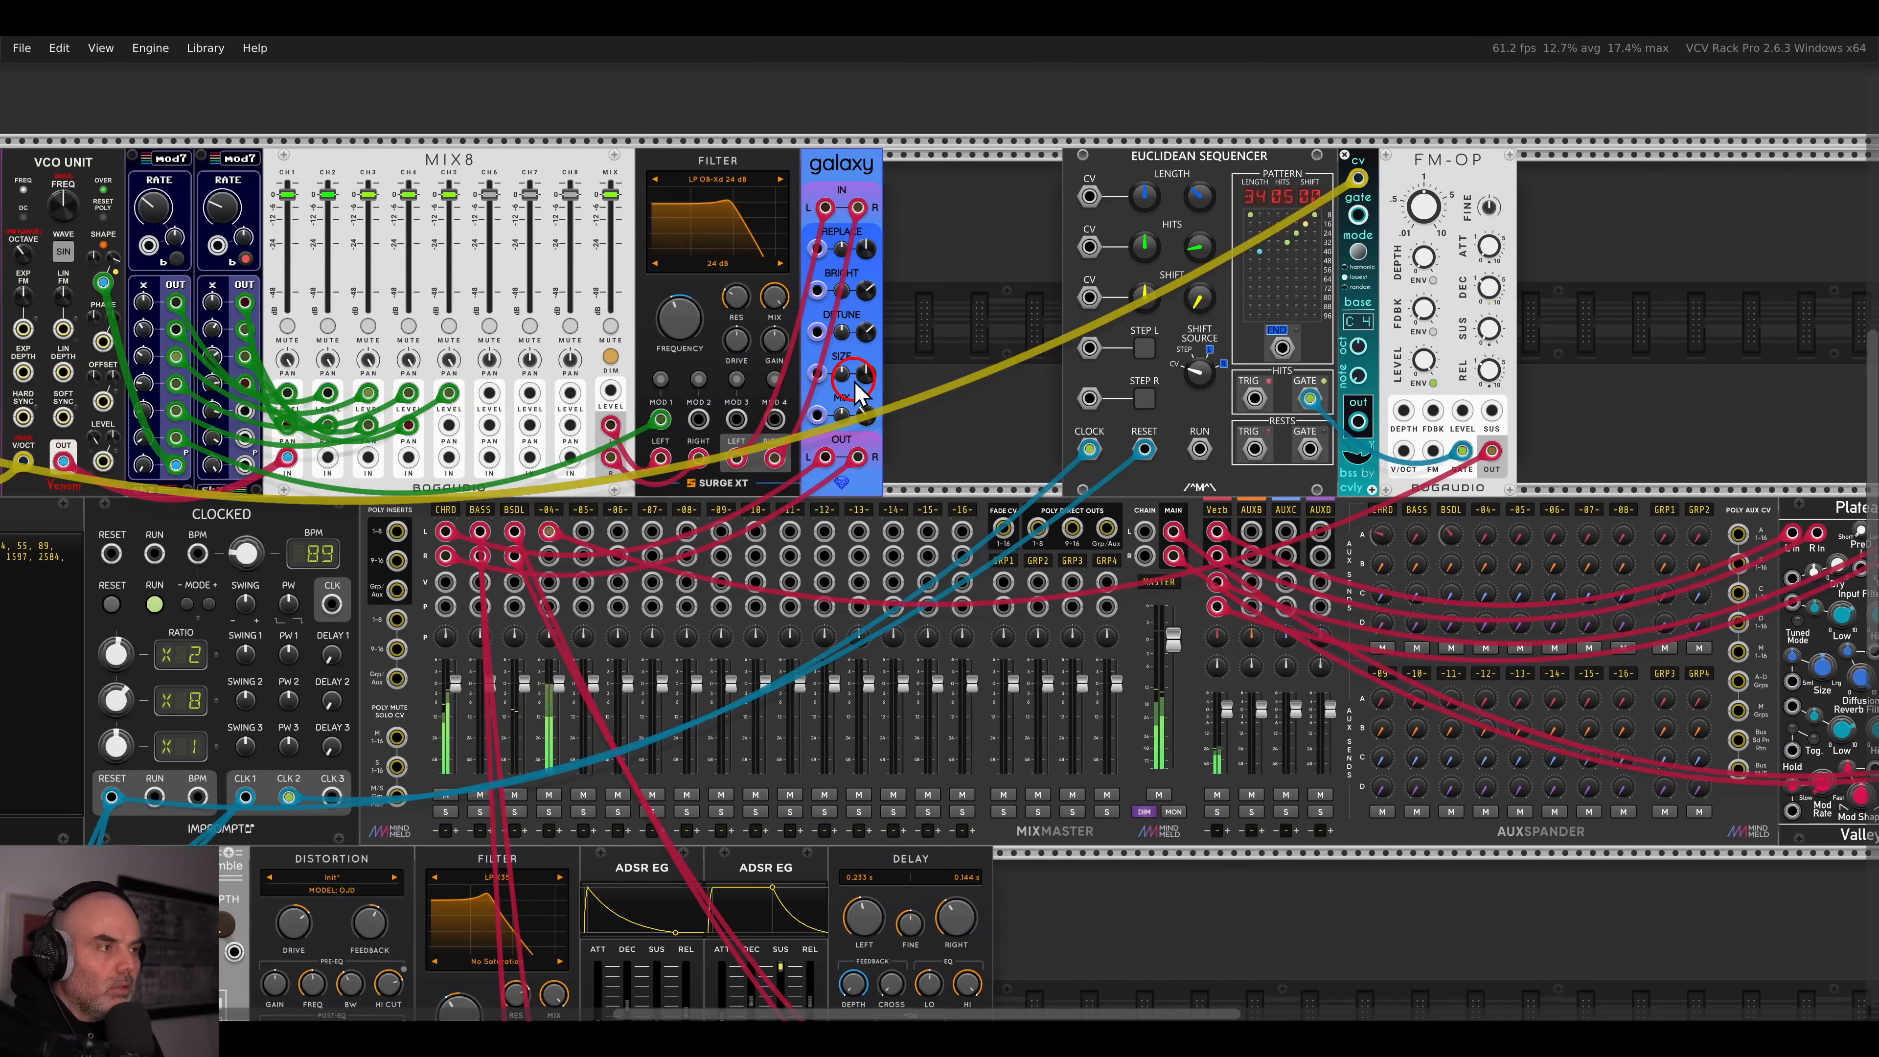
pyautogui.hscroll(8, 855, 382)
pyautogui.scroll(4, 1062, 285)
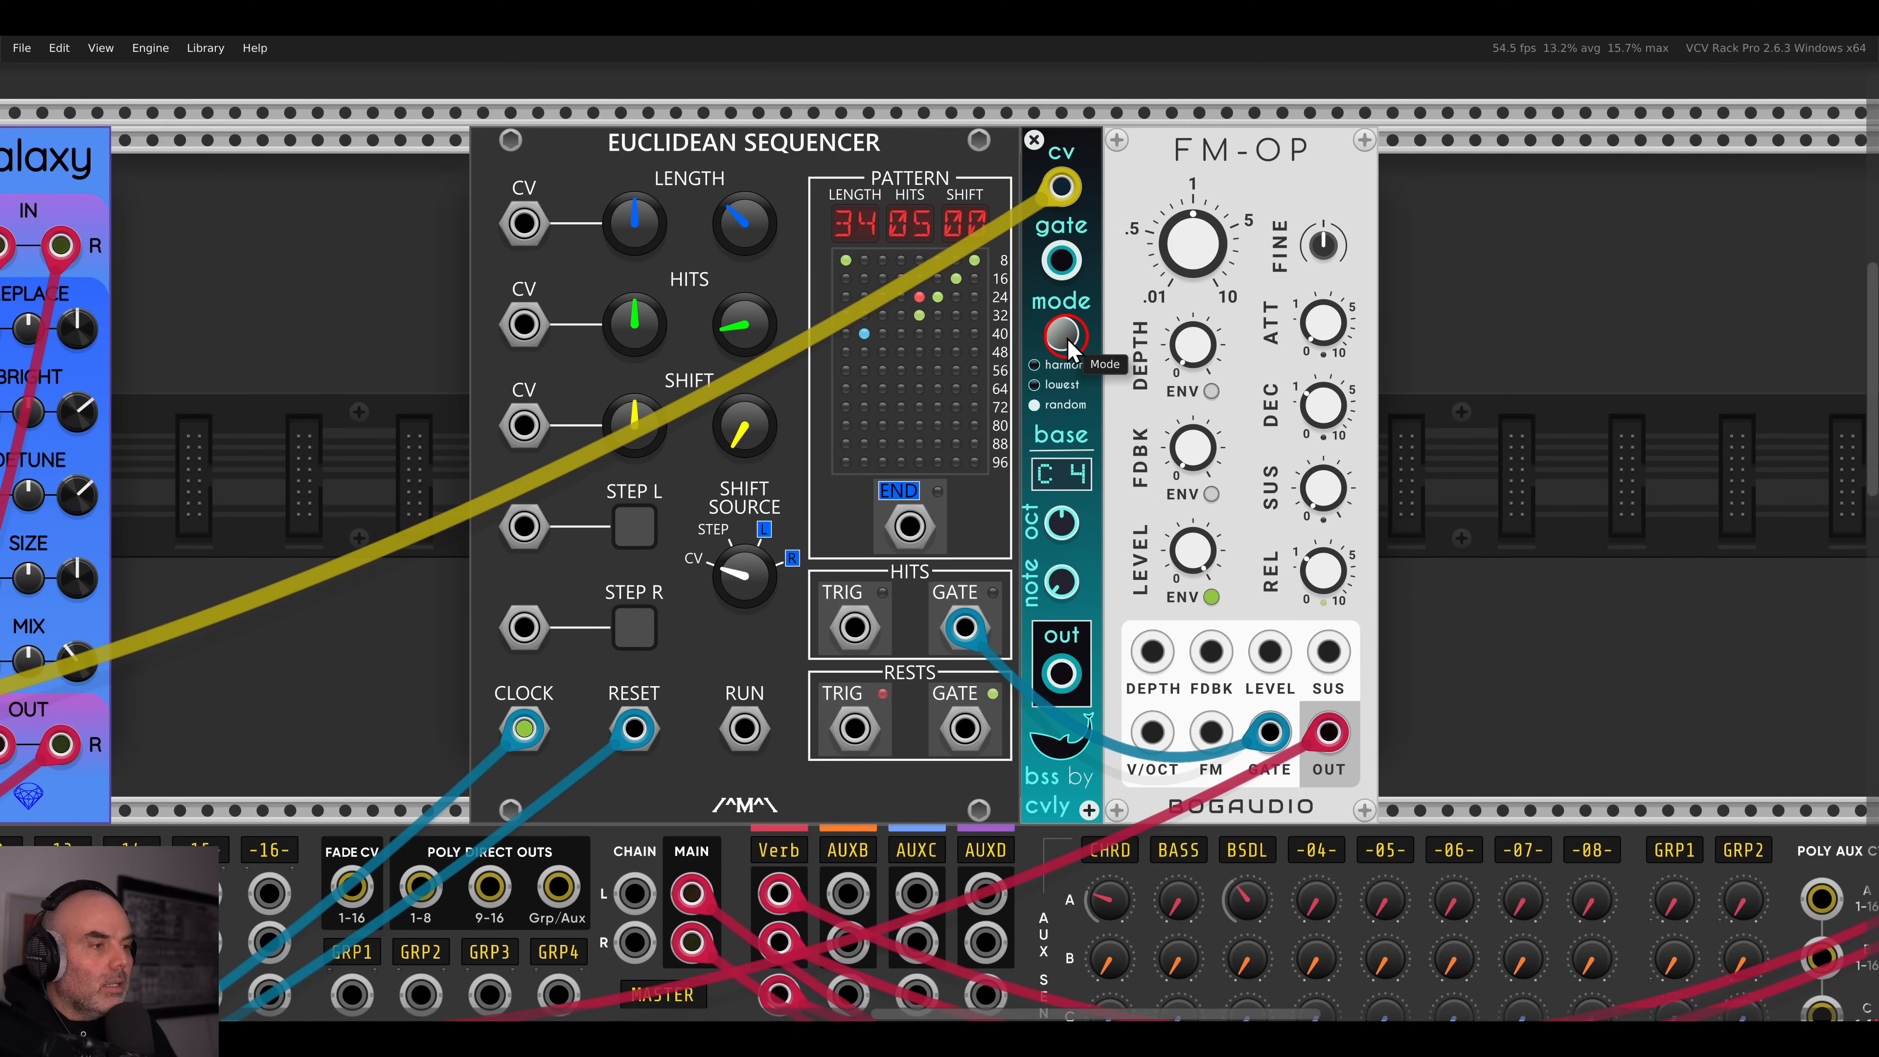
# - Patch the bss output into FM-OP's V/Oct input and the Euclidean Sequencer's hits gate into the bss gate input
pyautogui.moveTo(1061, 672); pyautogui.dragTo(1152, 732)
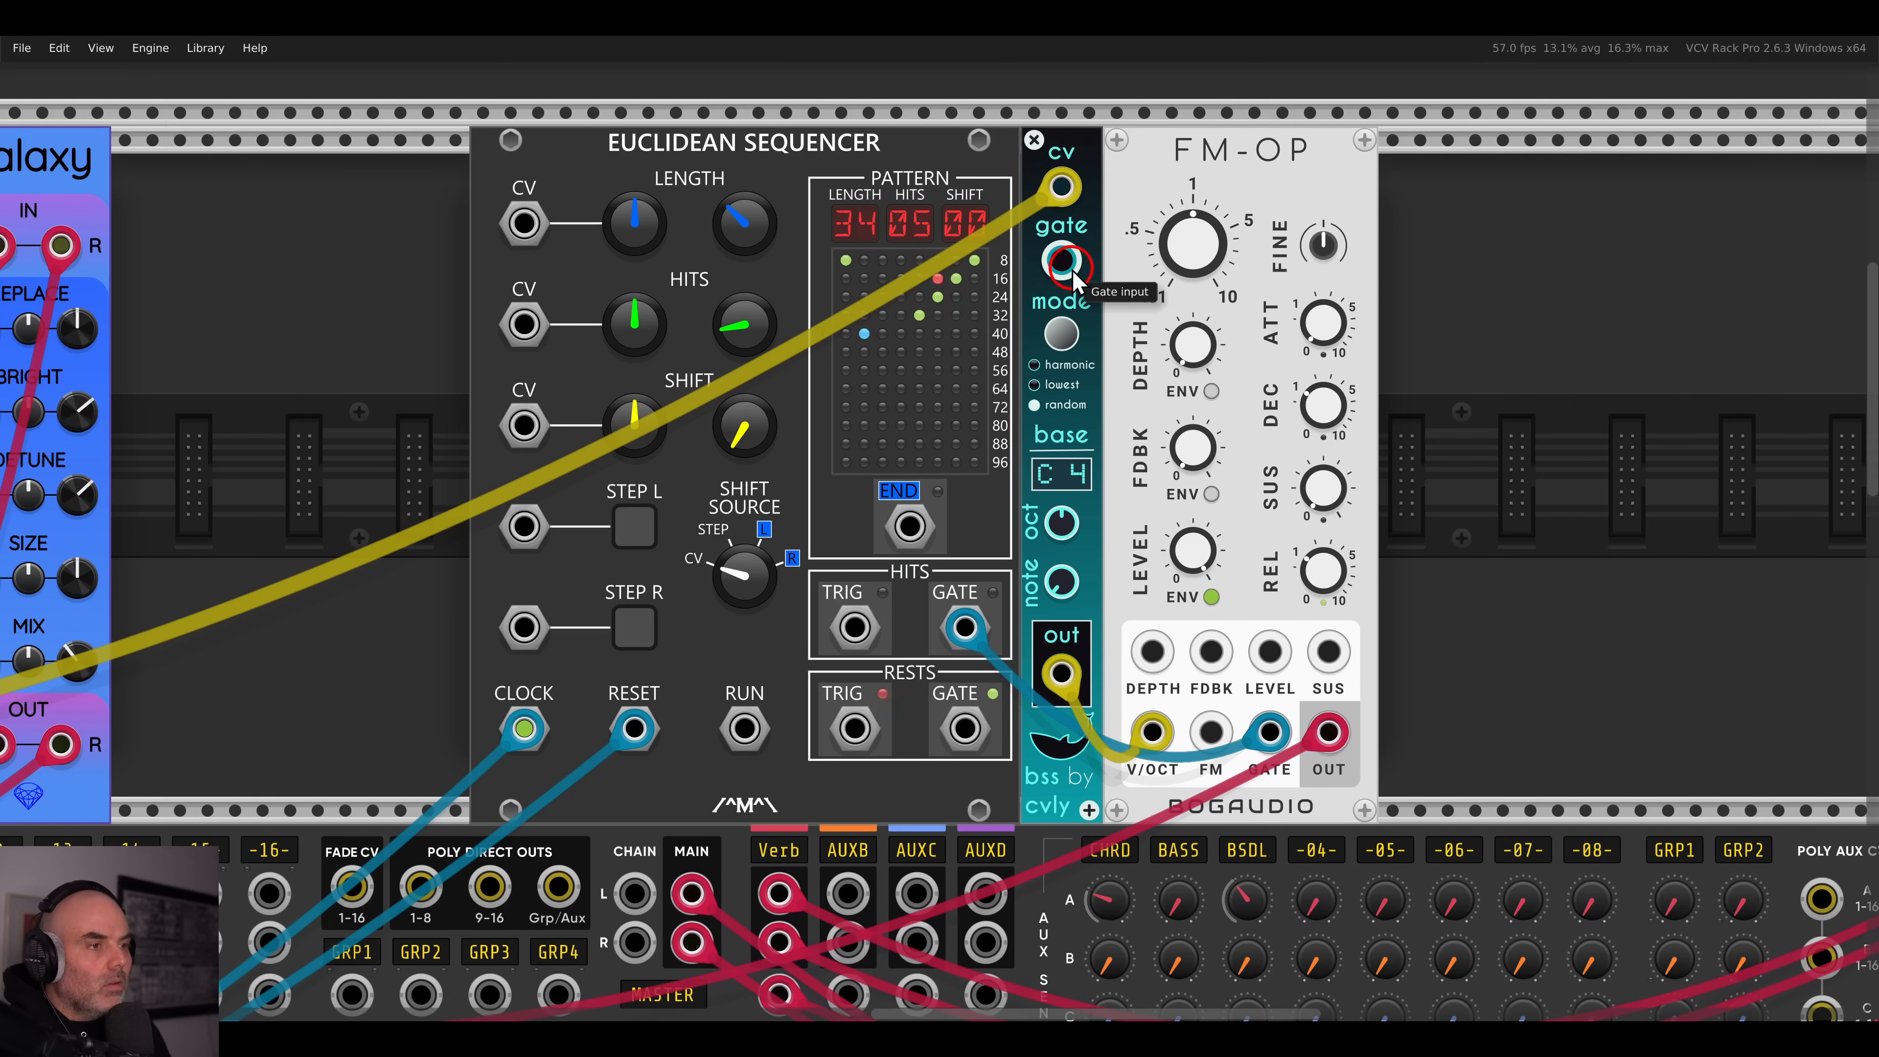
pyautogui.scroll(-5, 1073, 280)
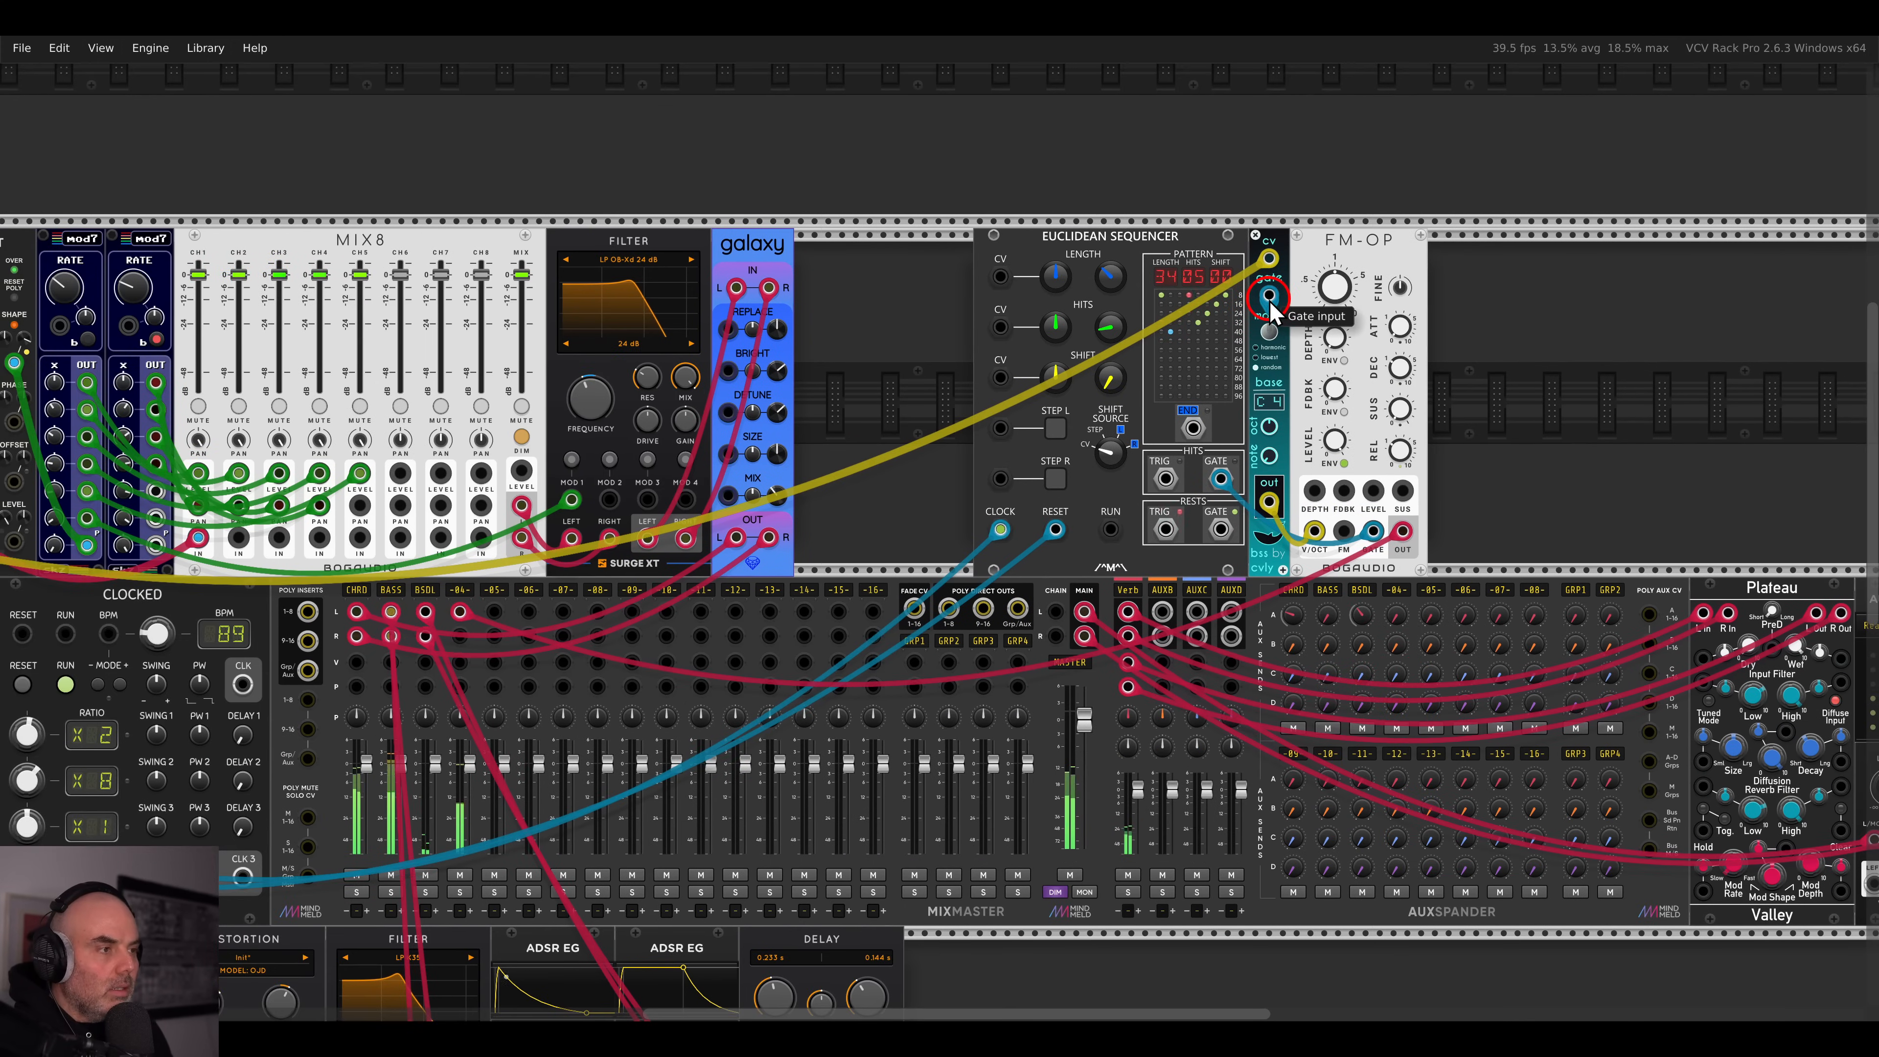
pyautogui.moveTo(1269, 296); pyautogui.dragTo(1225, 490)
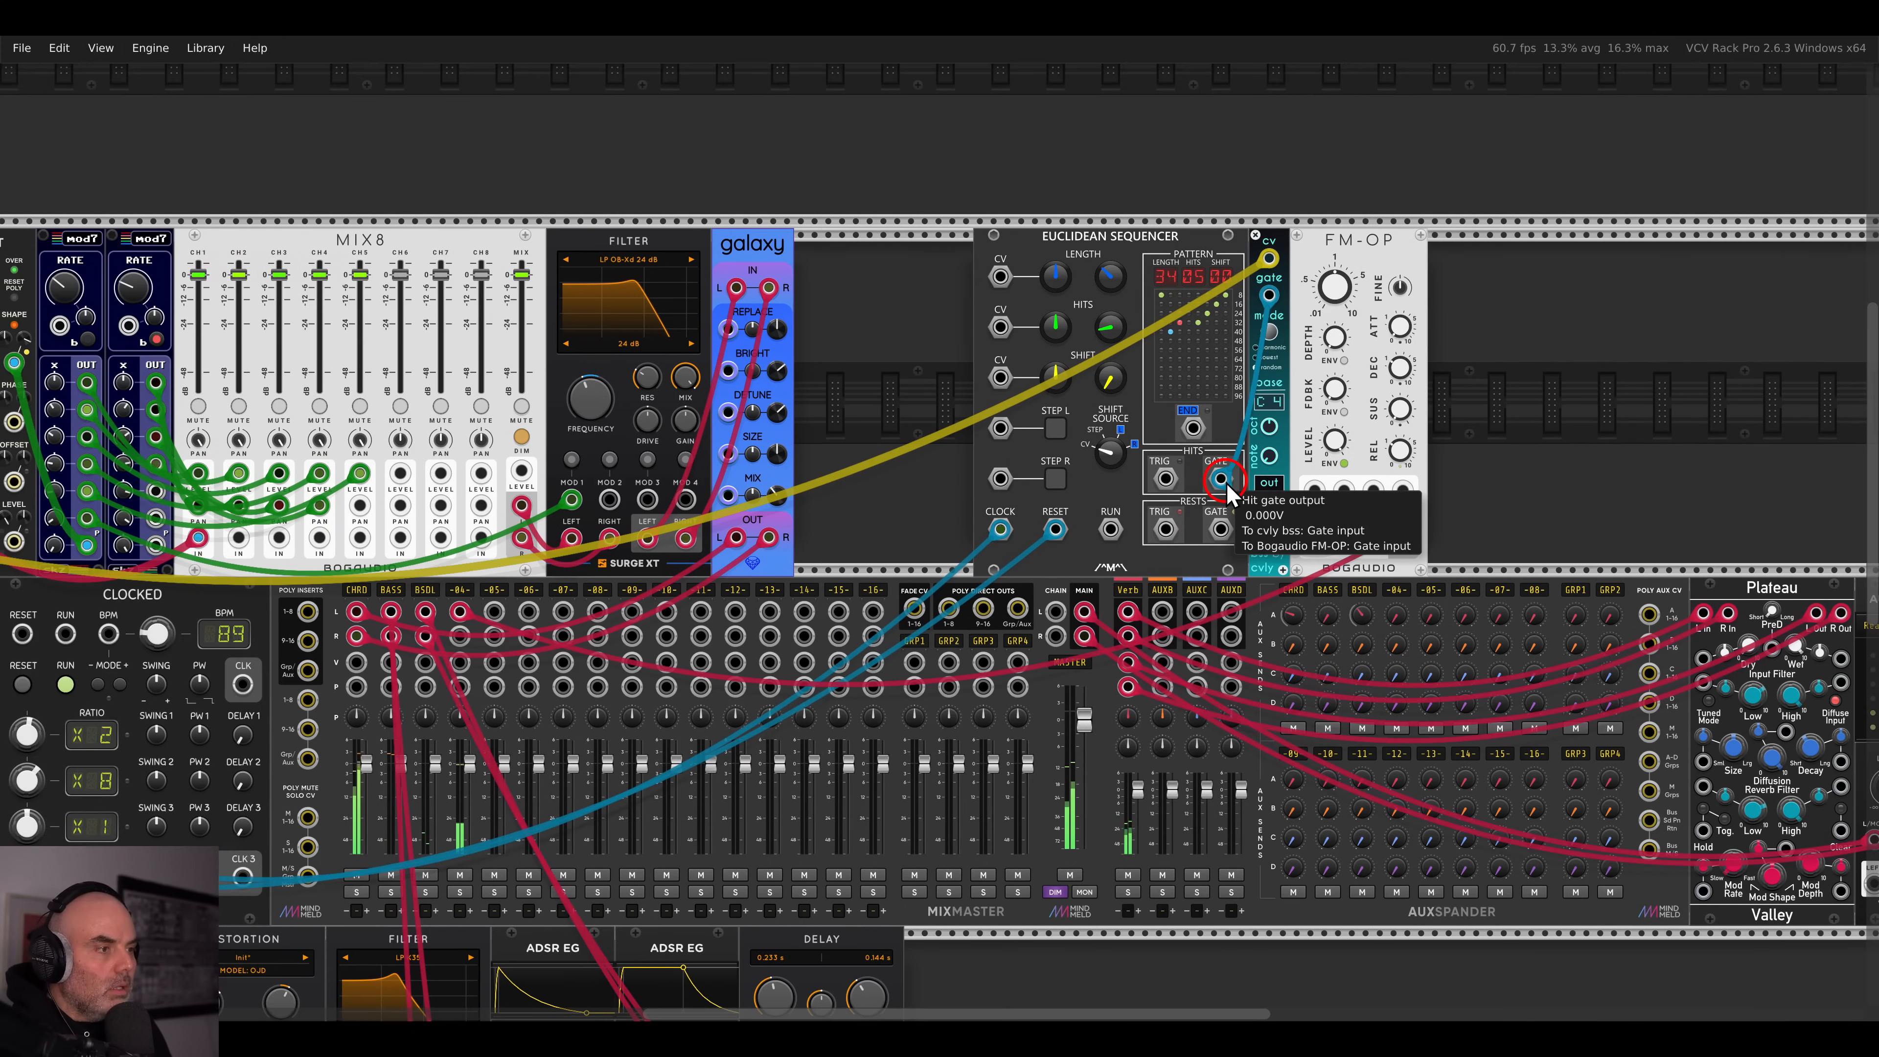
# - Shift the top row's modules away from the row start and add a stepSeq module in front of Harmony II
pyautogui.scroll(5, 1226, 492)
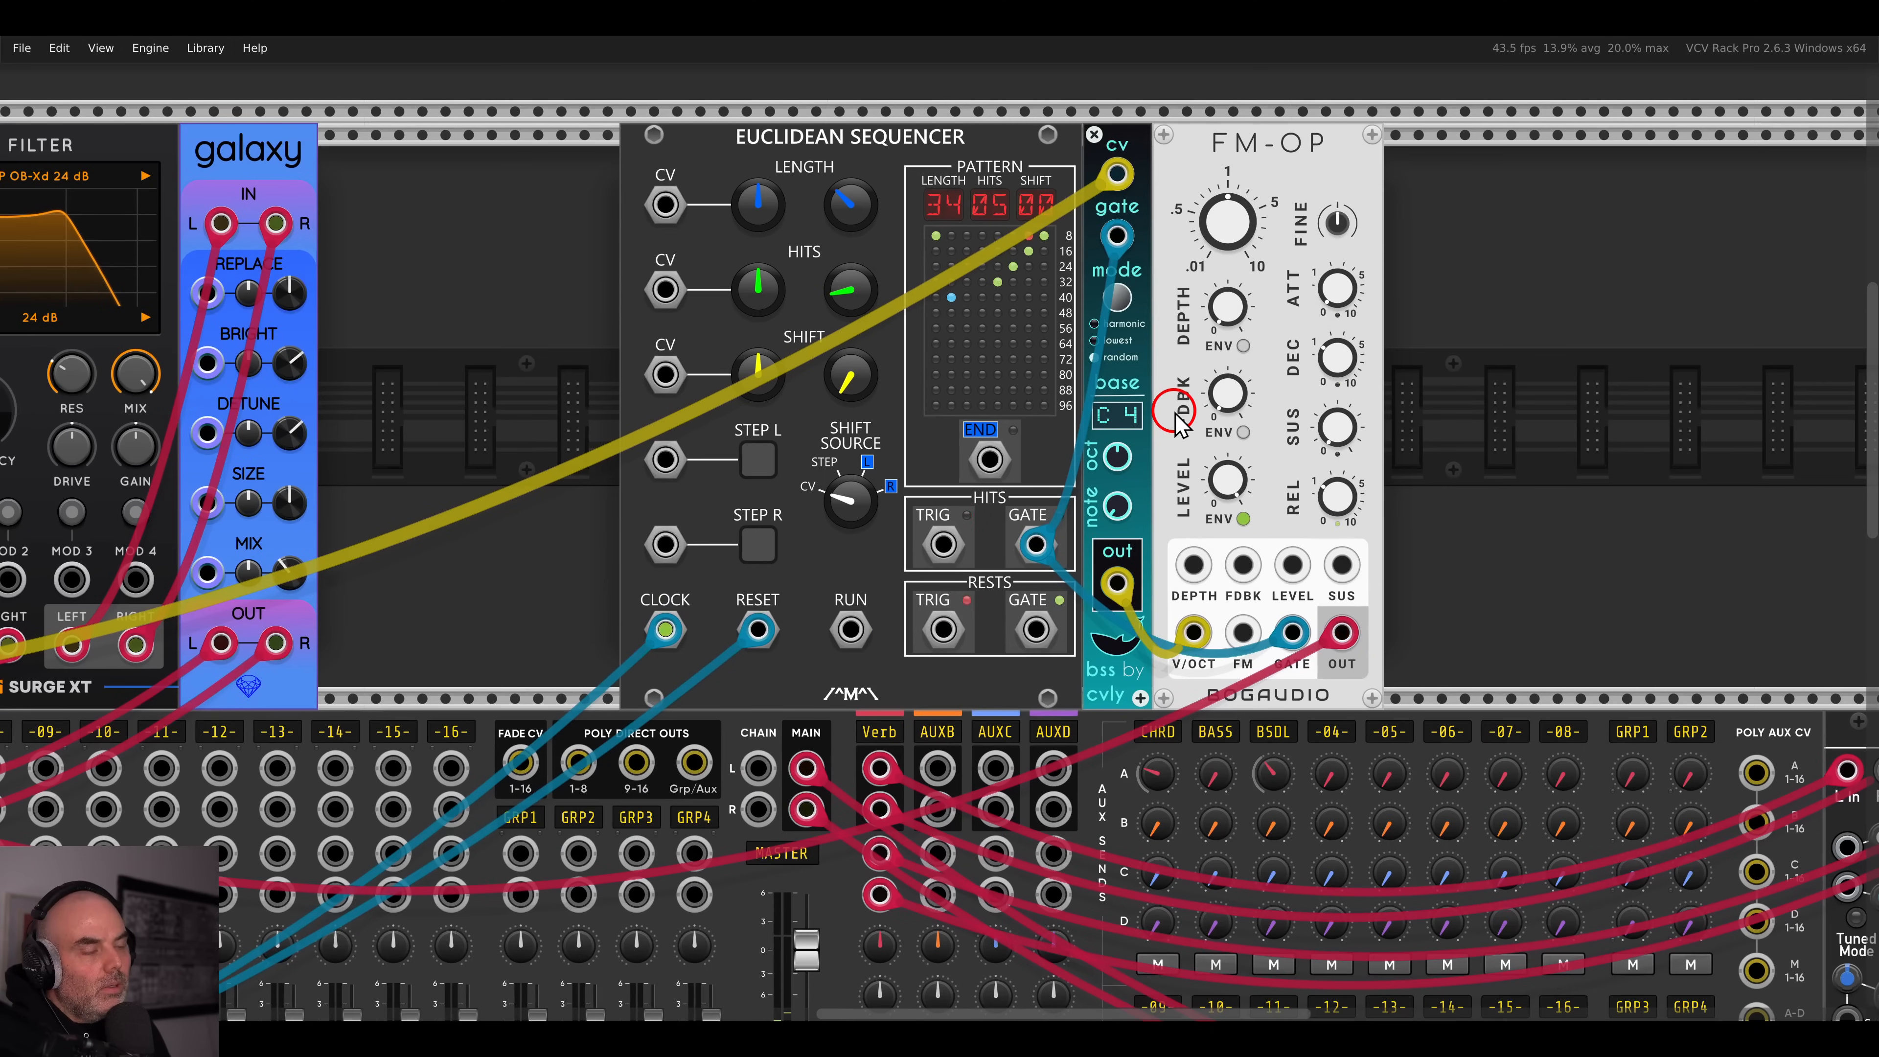
pyautogui.scroll(-5, 1174, 400)
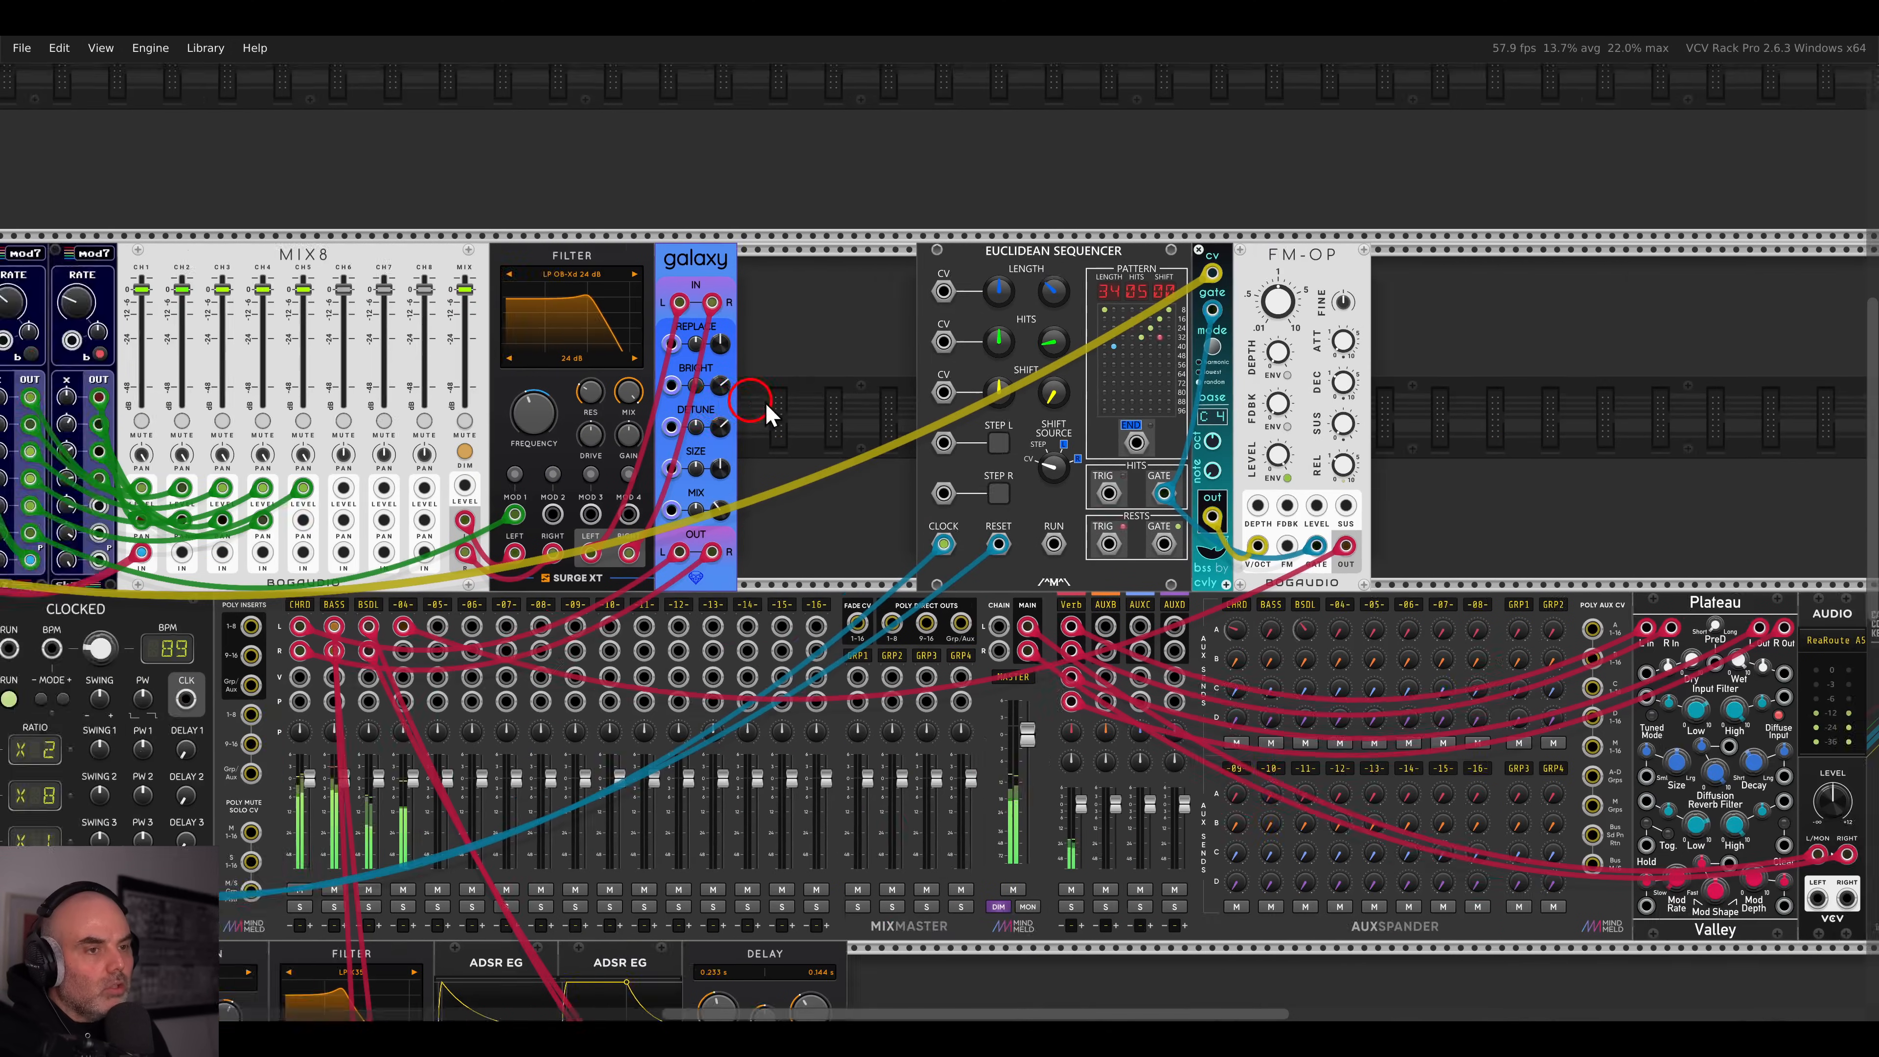
pyautogui.scroll(-5, 899, 381)
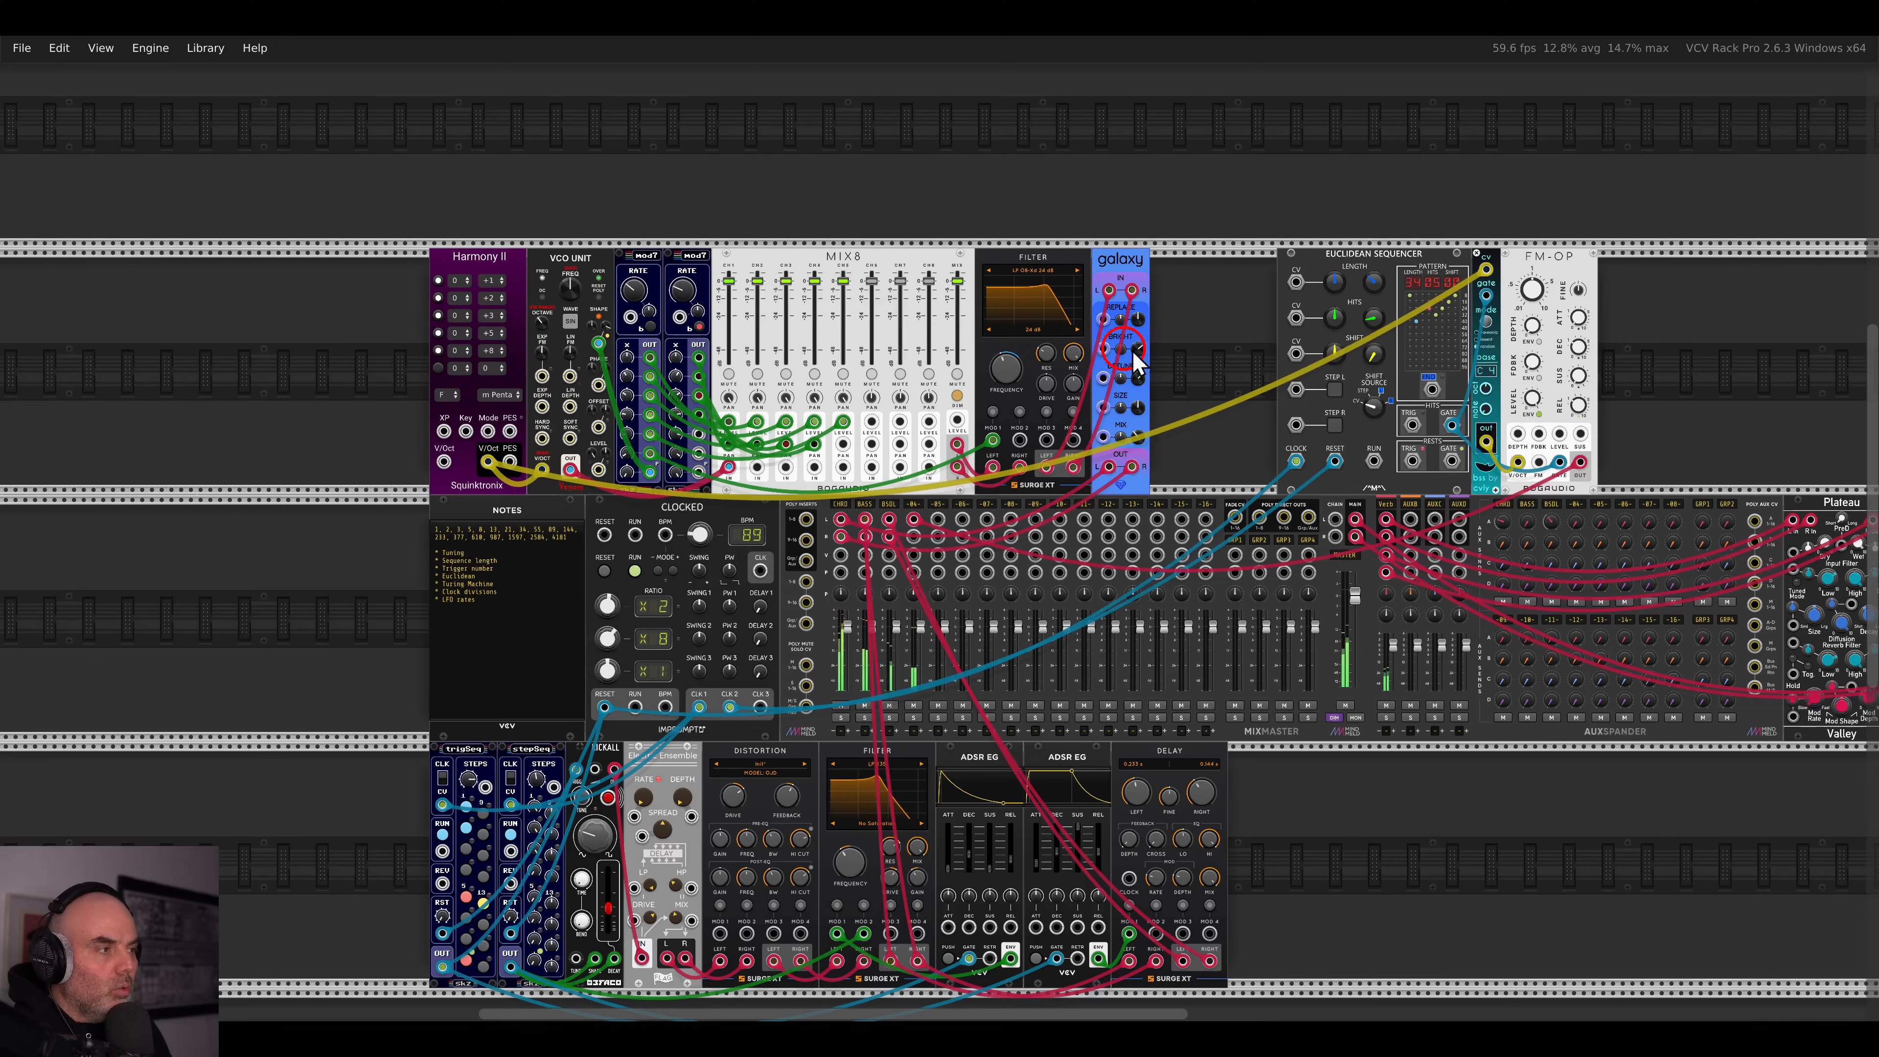
pyautogui.scroll(5, 489, 355)
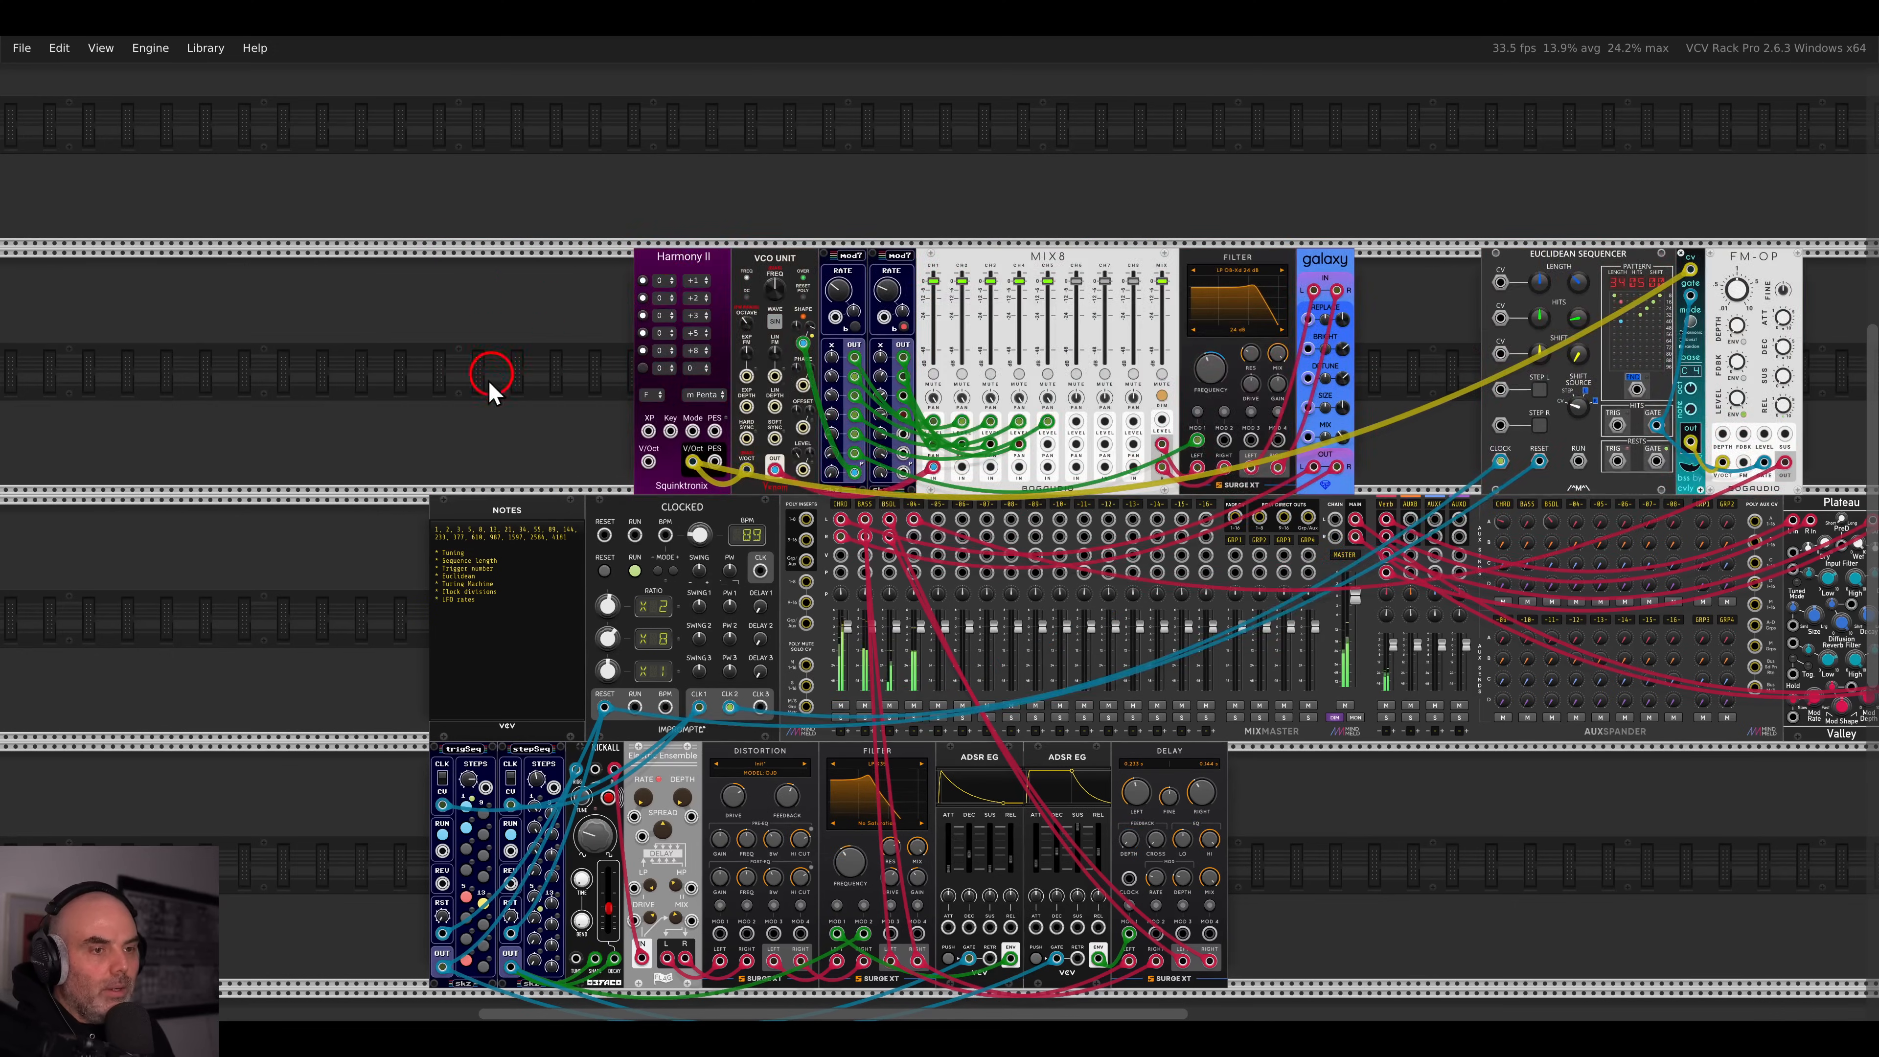
pyautogui.doubleClick(471, 361)
pyautogui.write('stepse')
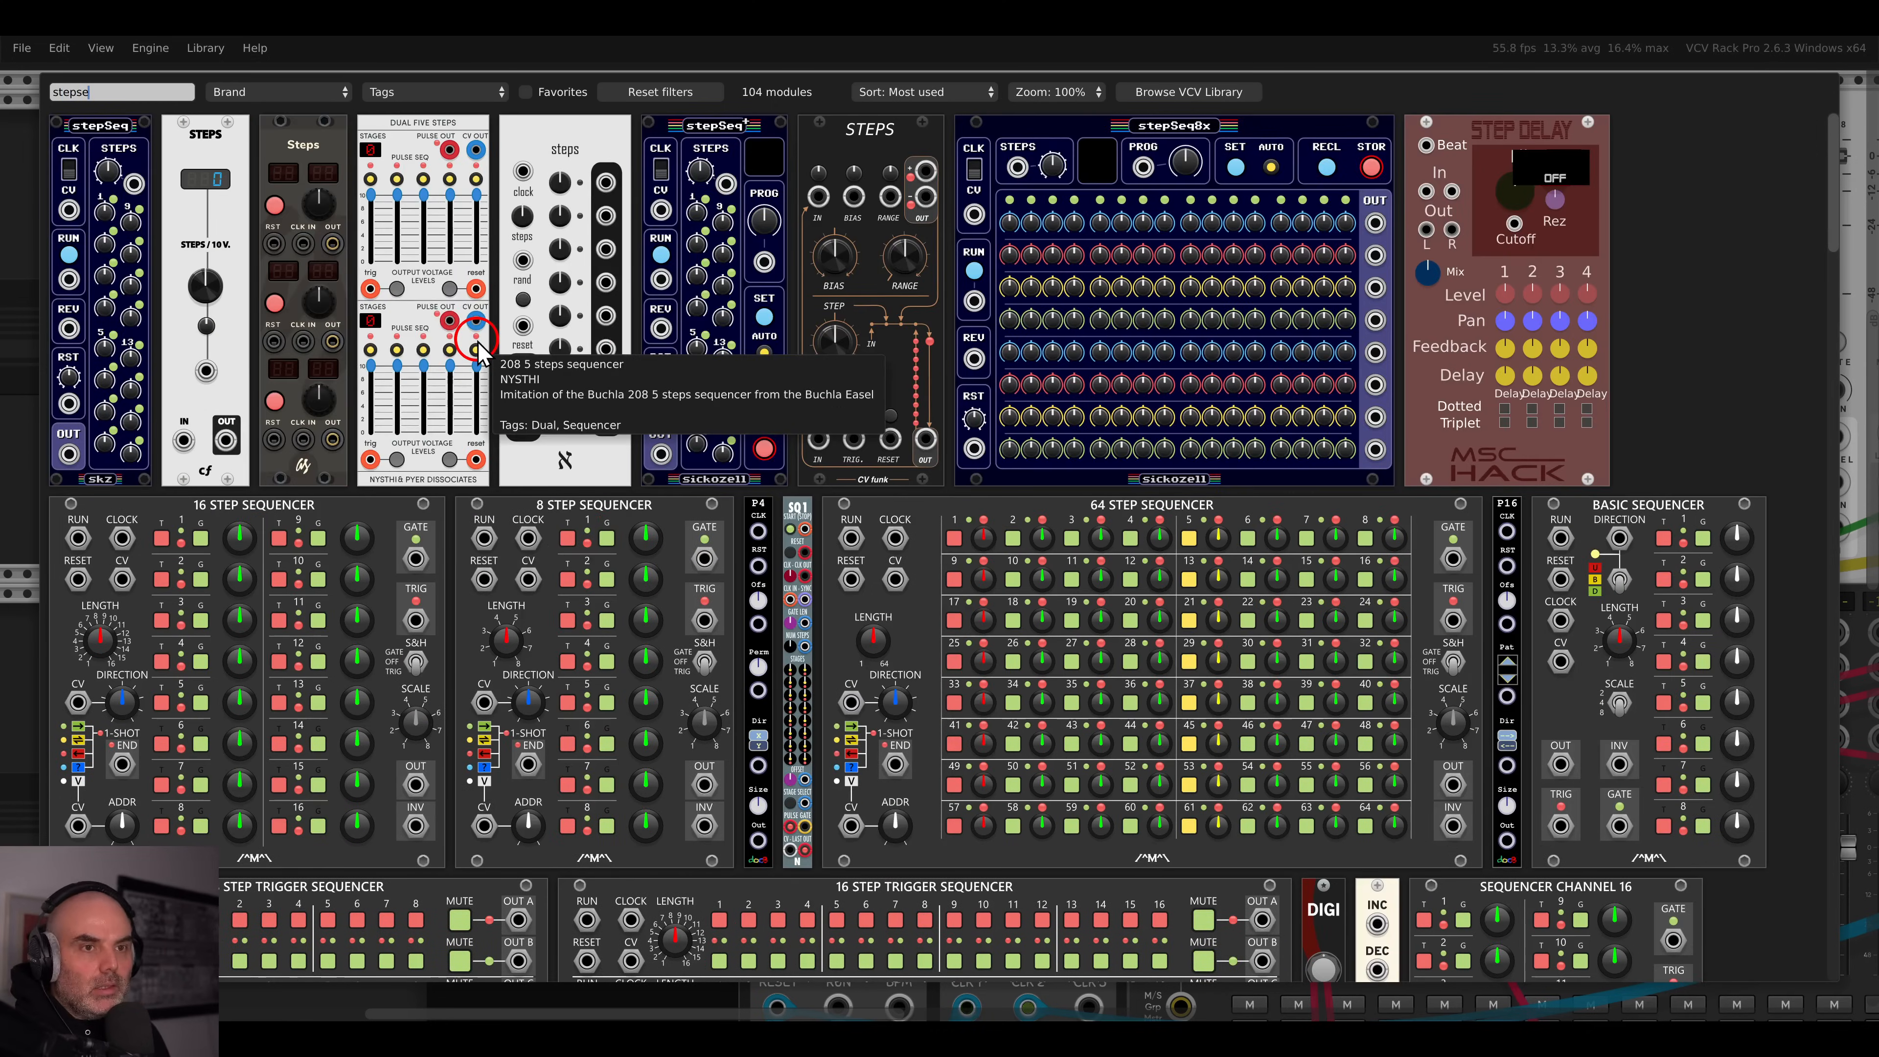
pyautogui.moveTo(85, 145); pyautogui.dragTo(496, 353)
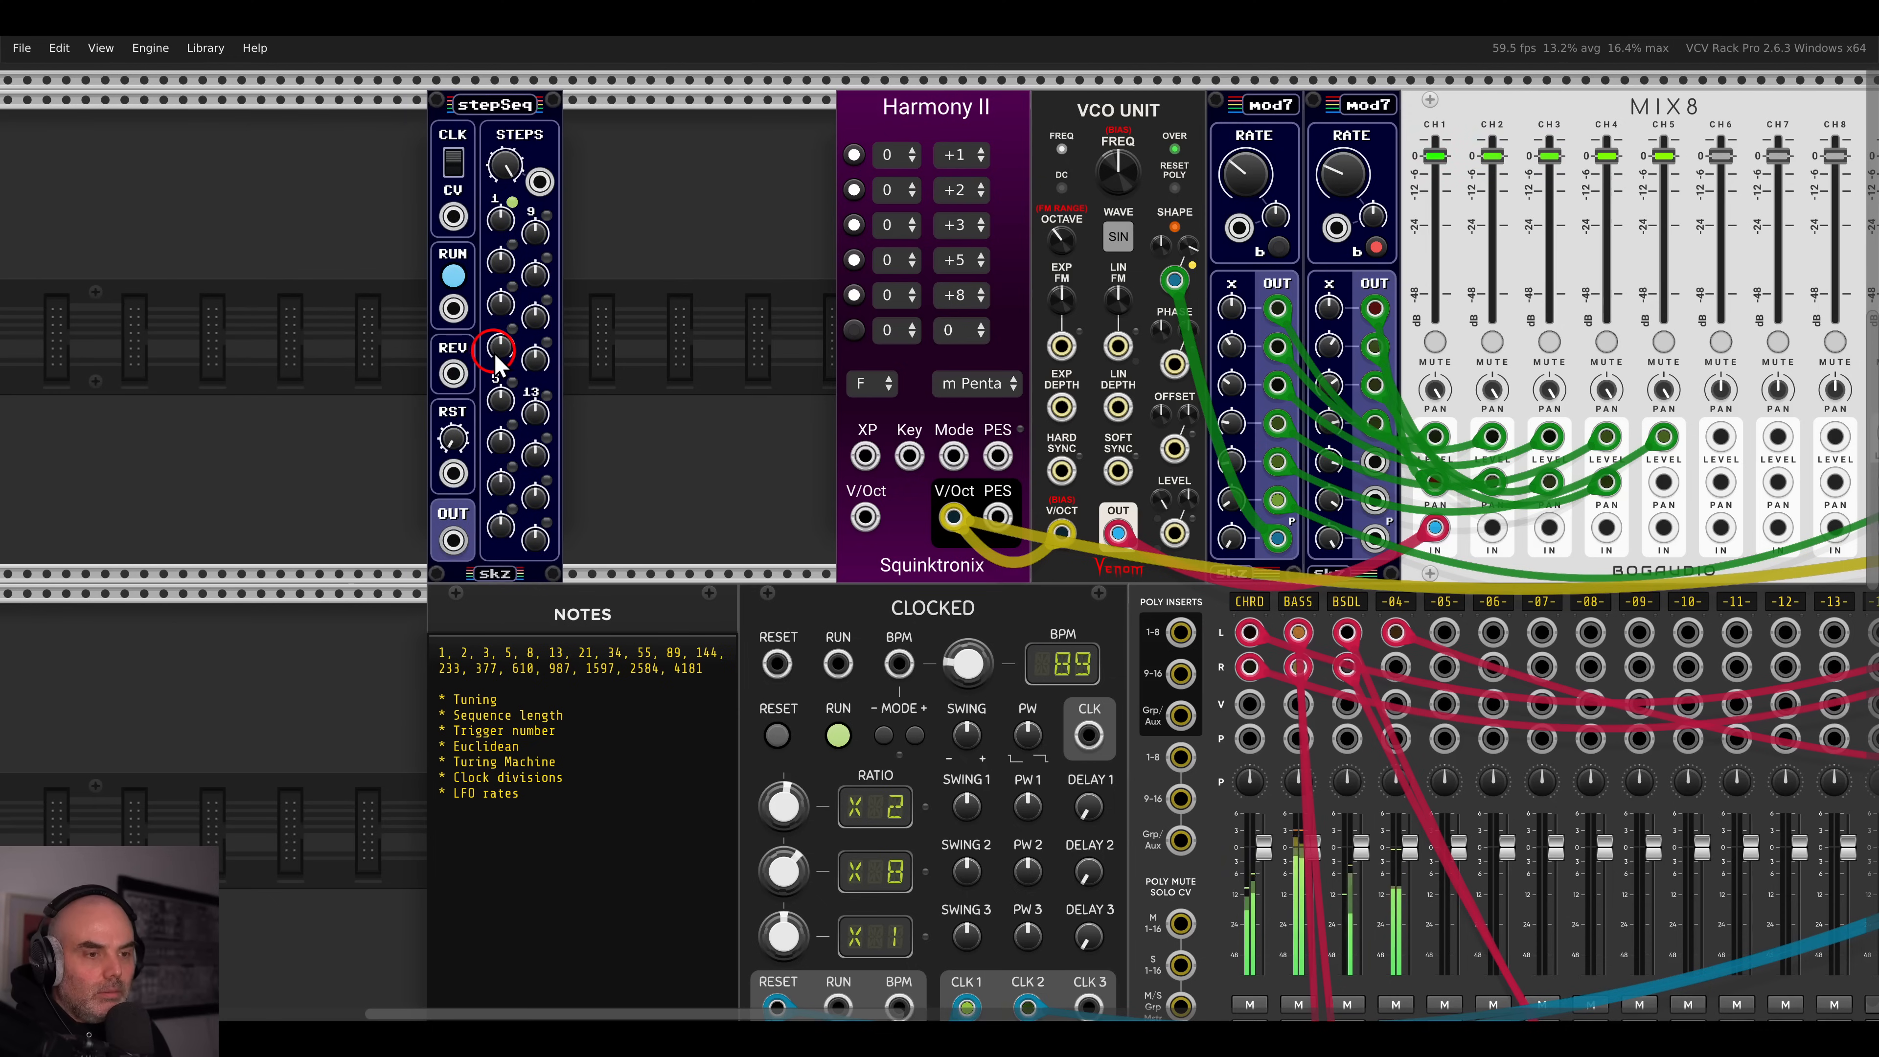
# - Set Clocked's third ratio to /5 and patch CLK 3 and reset into the new stepSeq's clock and reset inputs
pyautogui.click(454, 217)
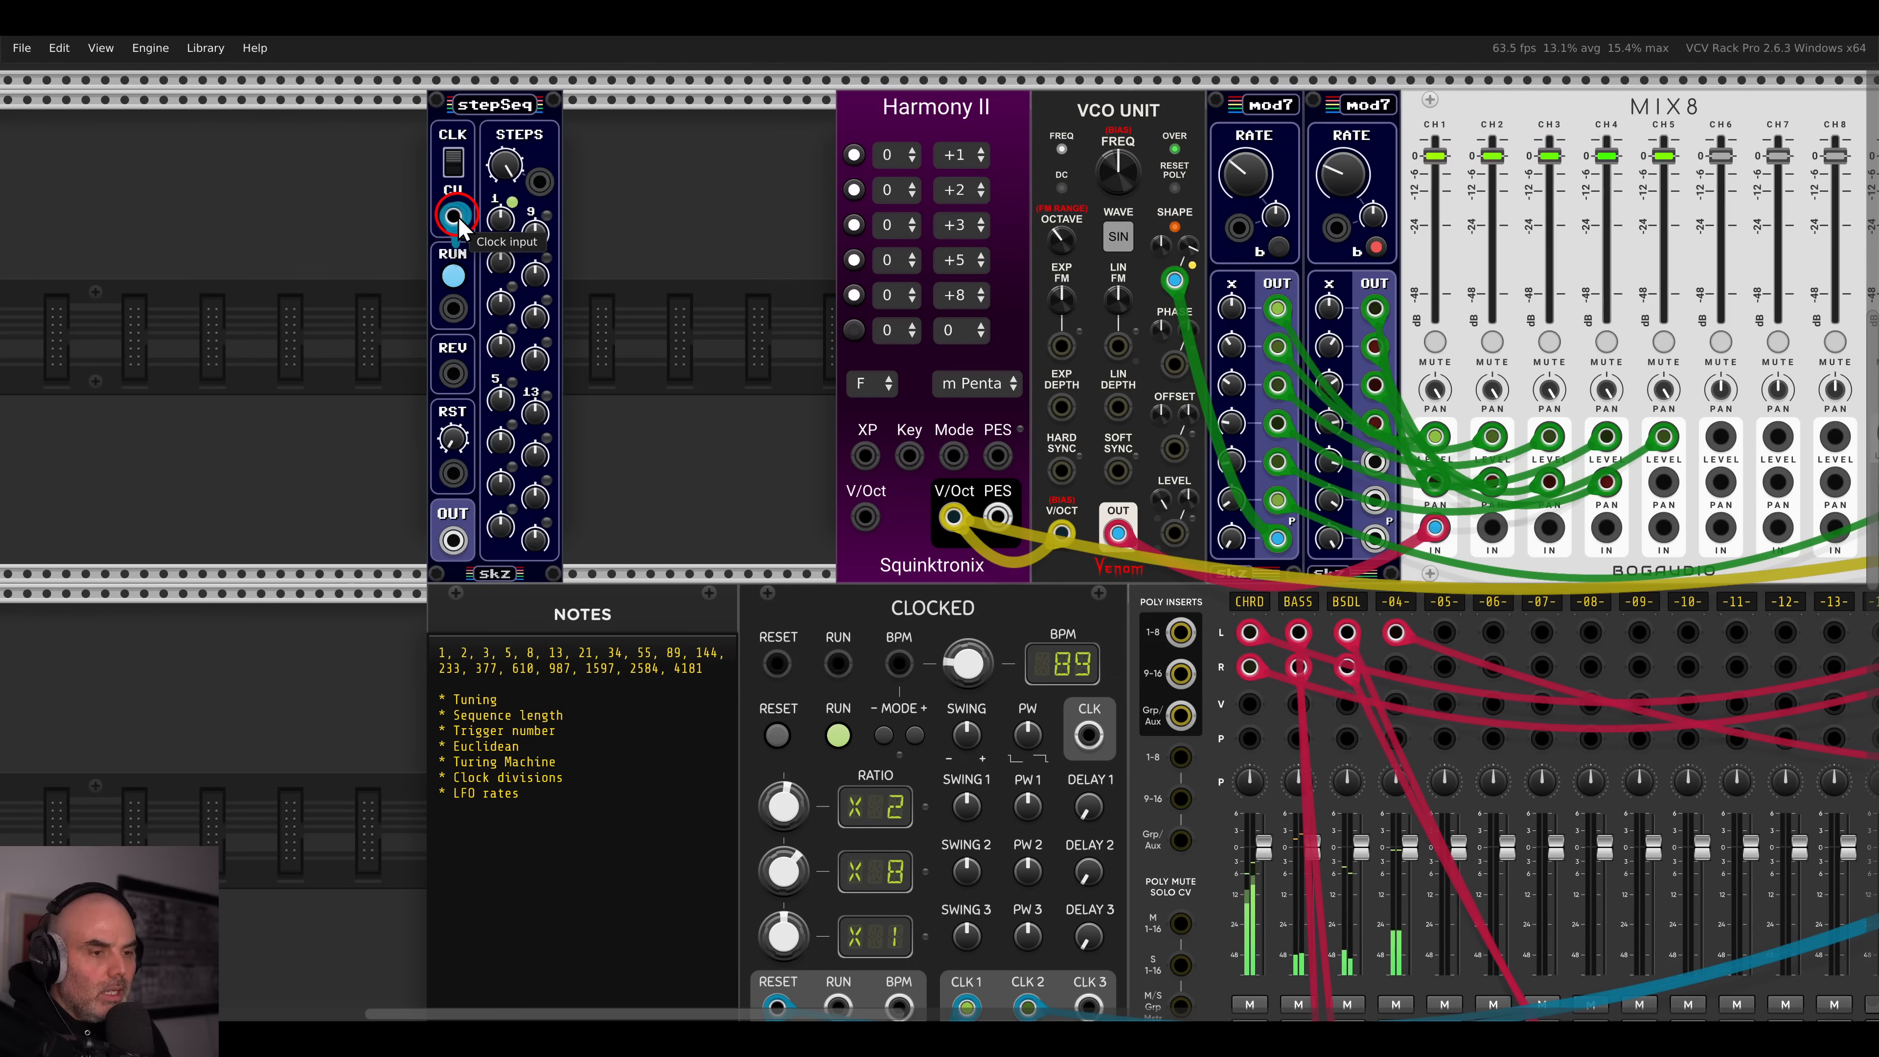
pyautogui.scroll(-3, 661, 358)
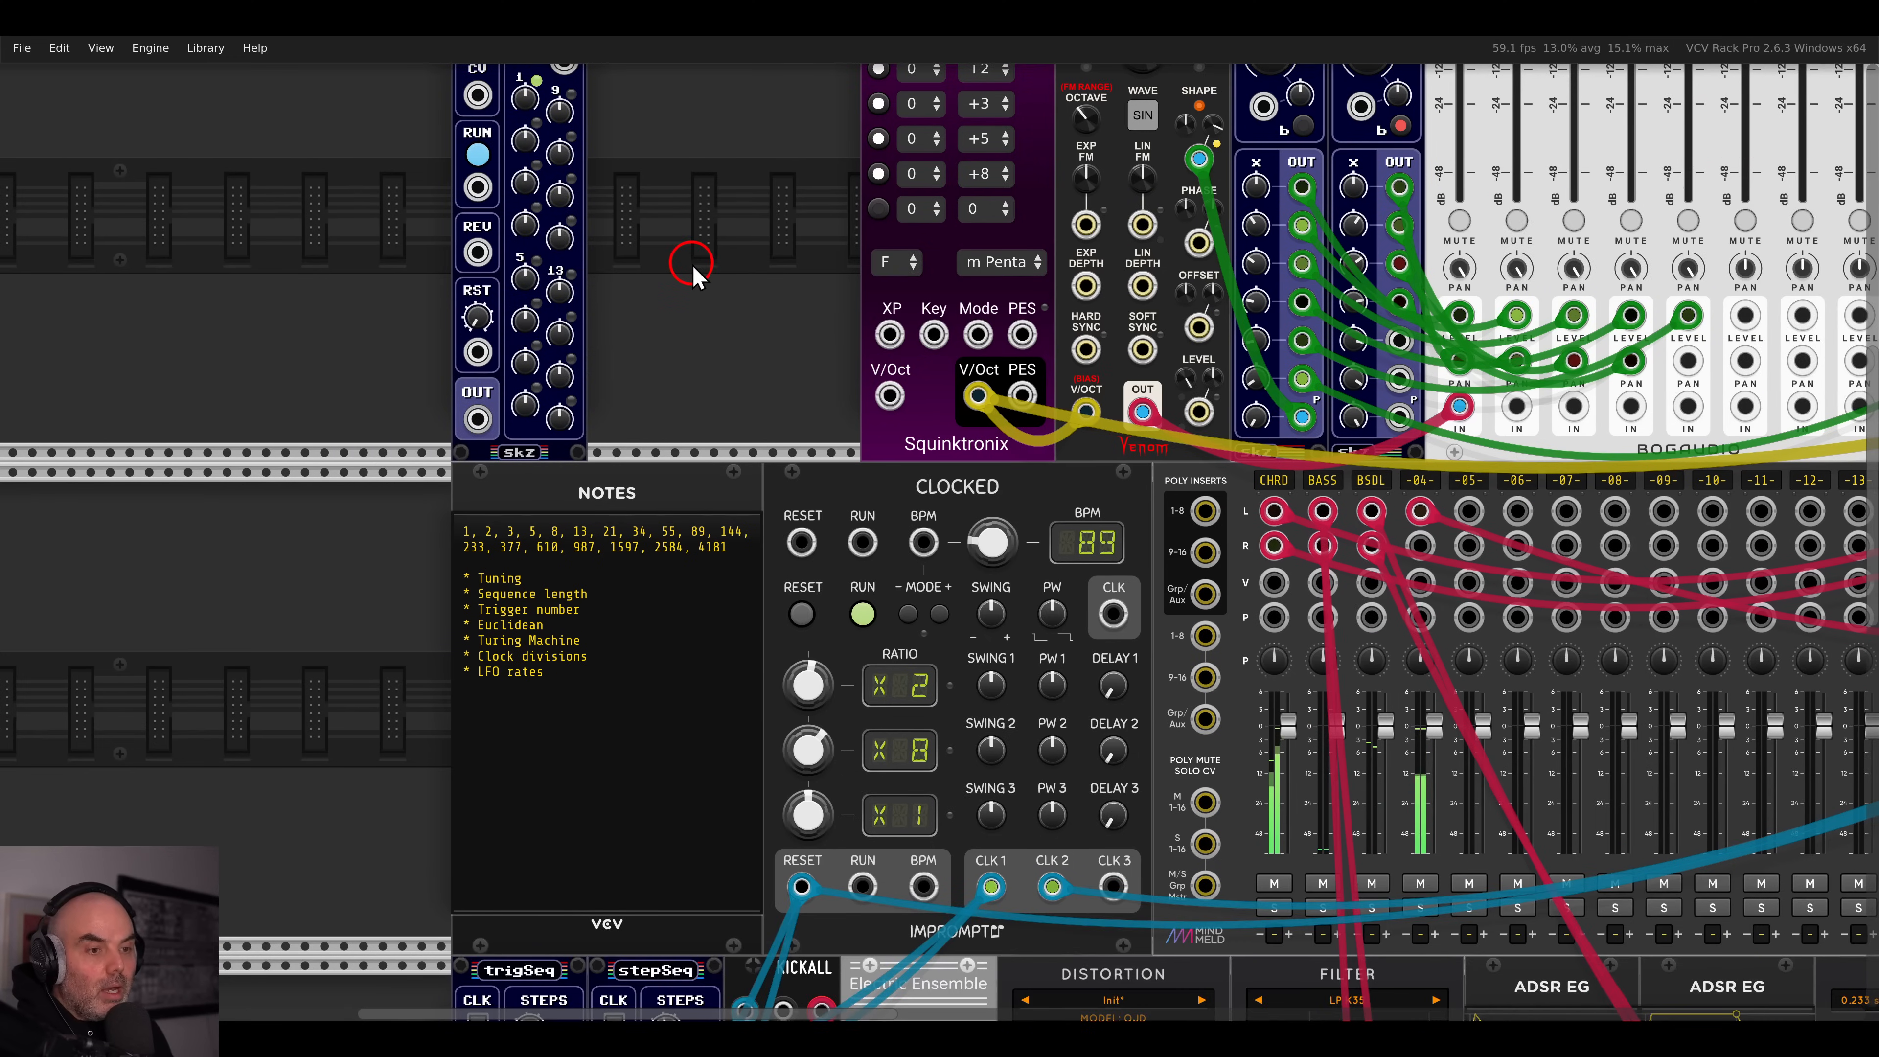
pyautogui.moveTo(808, 814)
pyautogui.mouseDown()
pyautogui.moveTo(806, 859)
pyautogui.moveTo(803, 841)
pyautogui.mouseUp()
pyautogui.moveTo(1114, 886); pyautogui.dragTo(479, 211)
pyautogui.moveTo(478, 468); pyautogui.dragTo(802, 858)
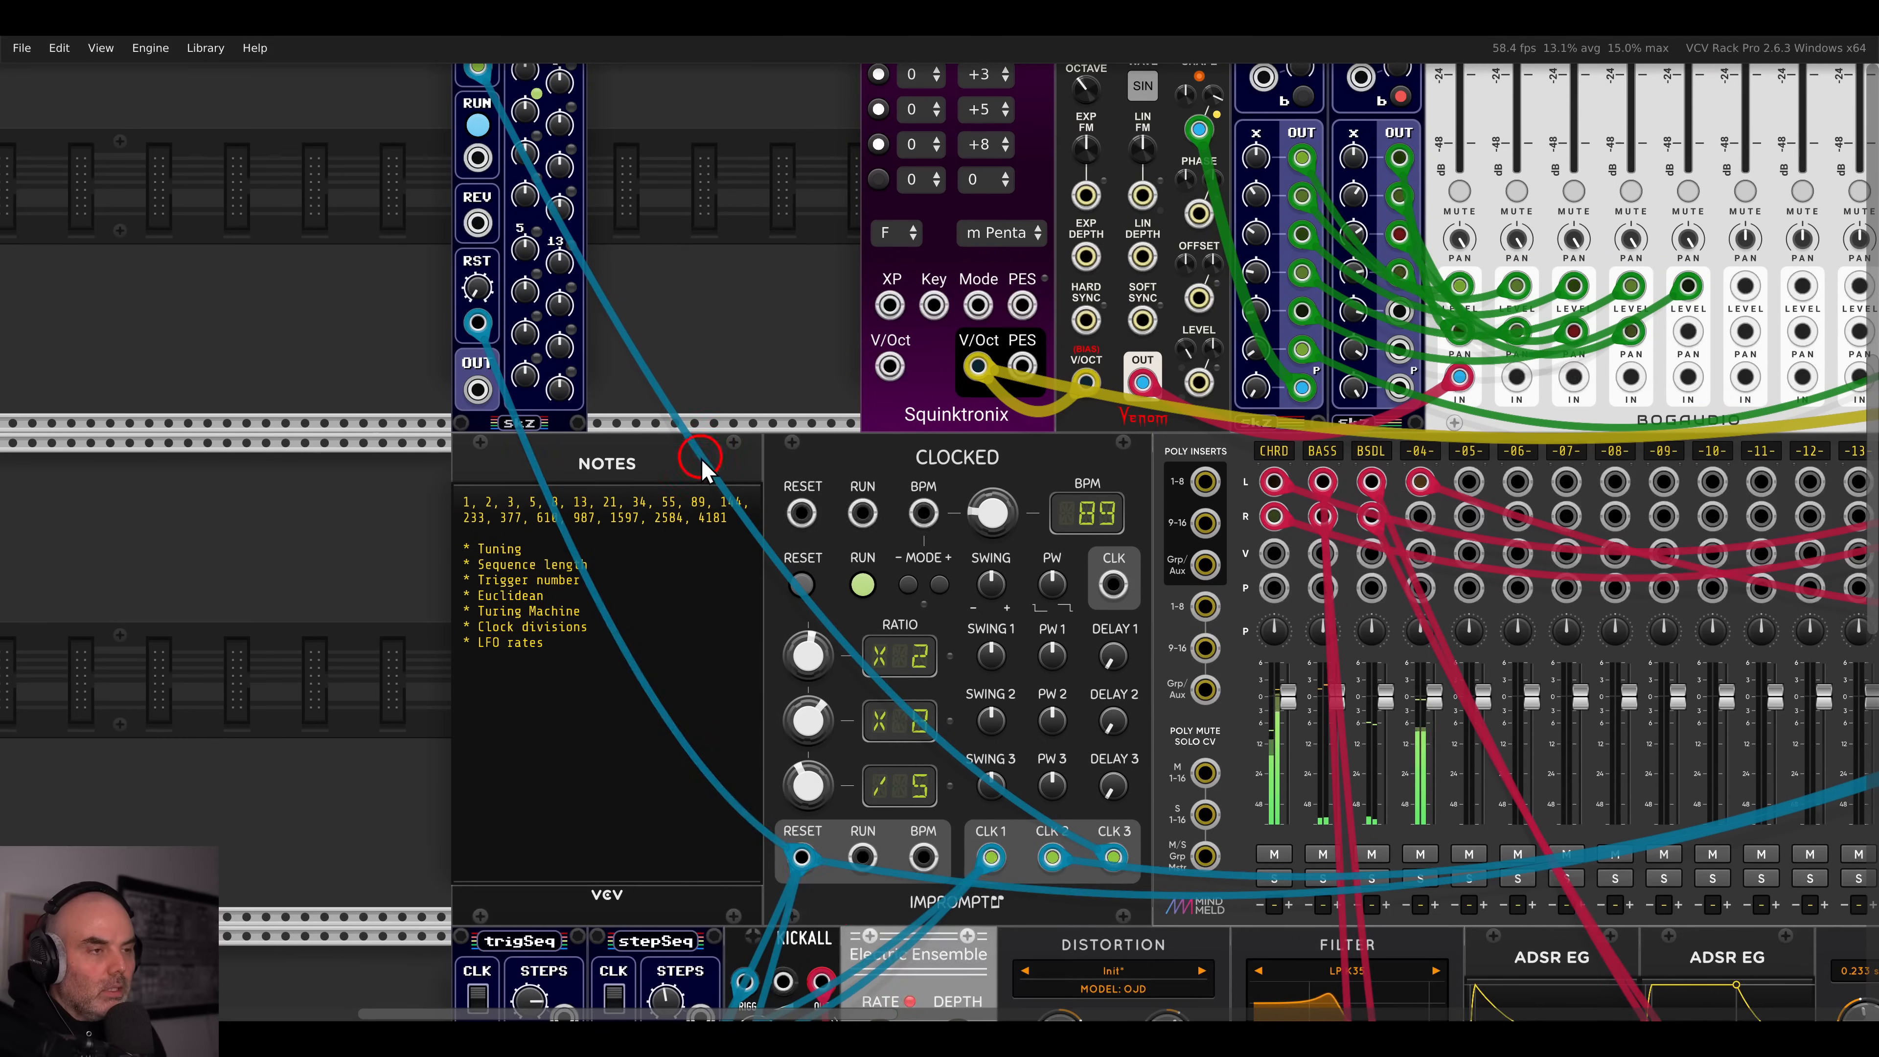
# - Shorten the sequence length of the stepSeq in front of Harmony II
pyautogui.scroll(4, 705, 452)
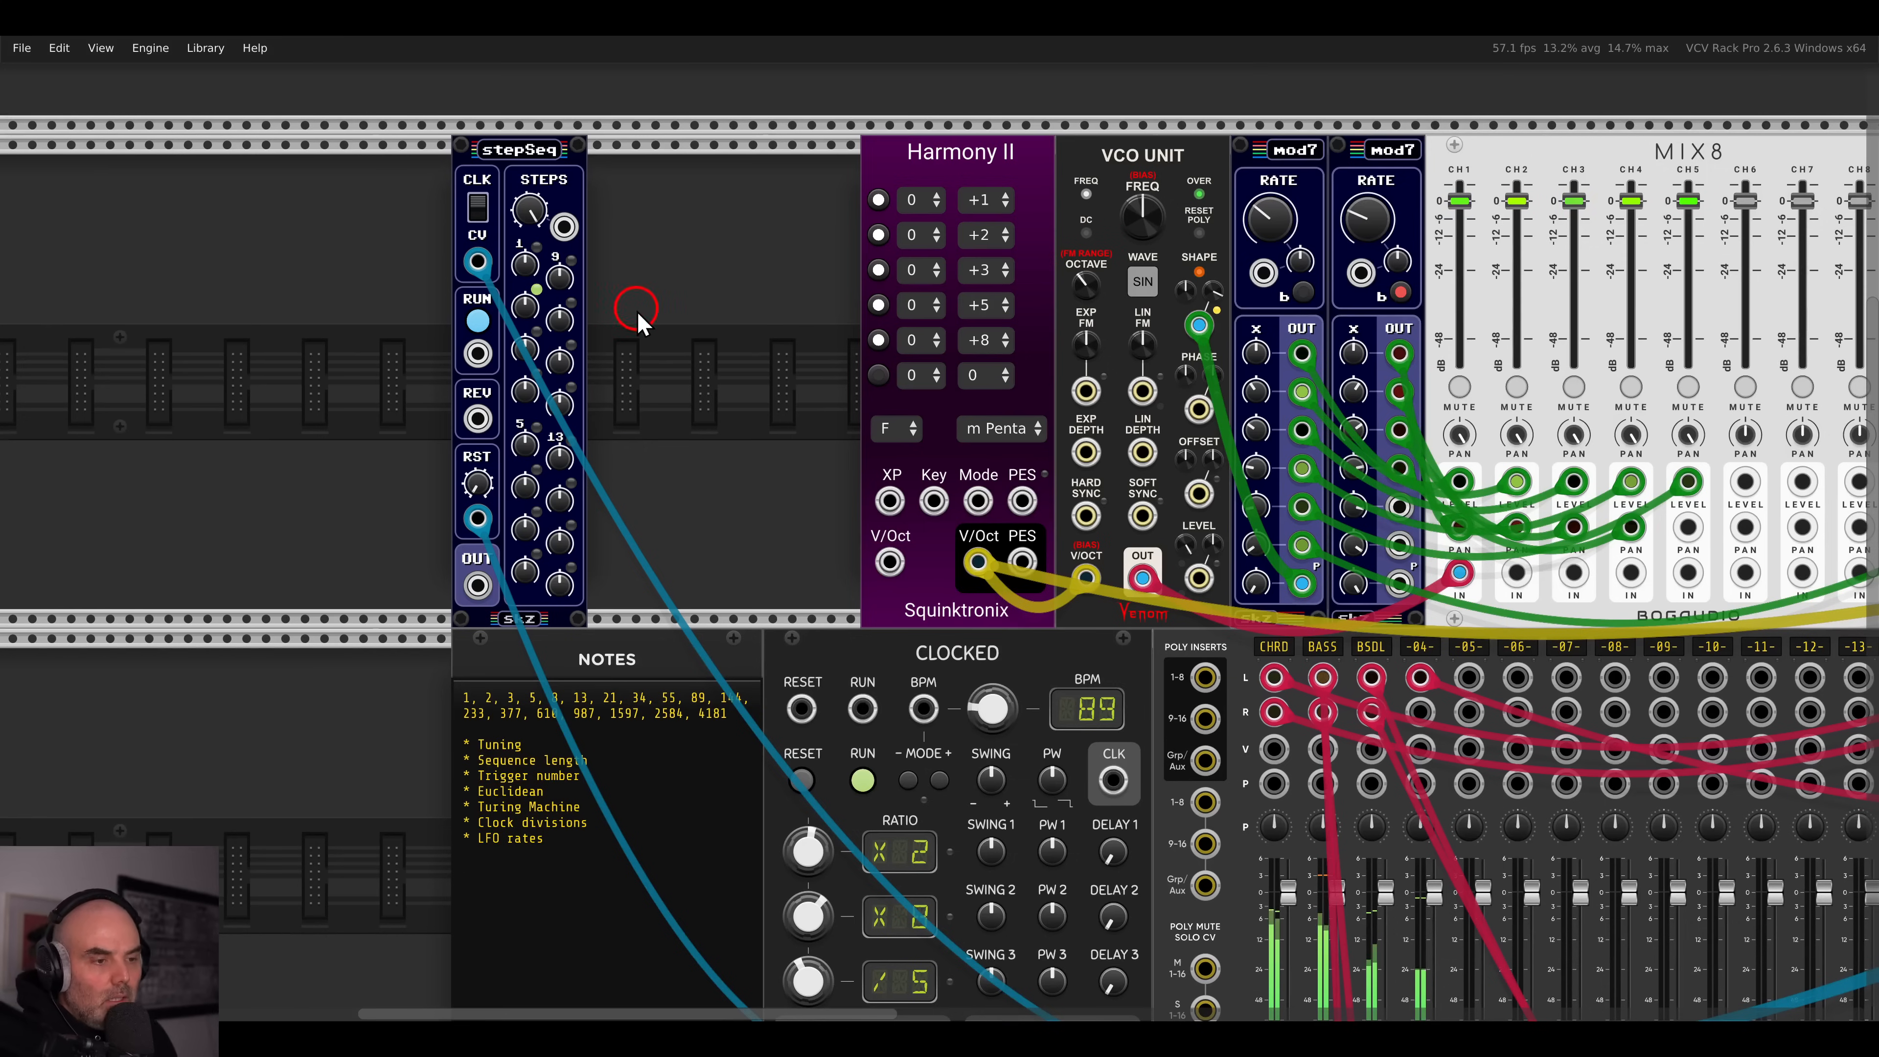
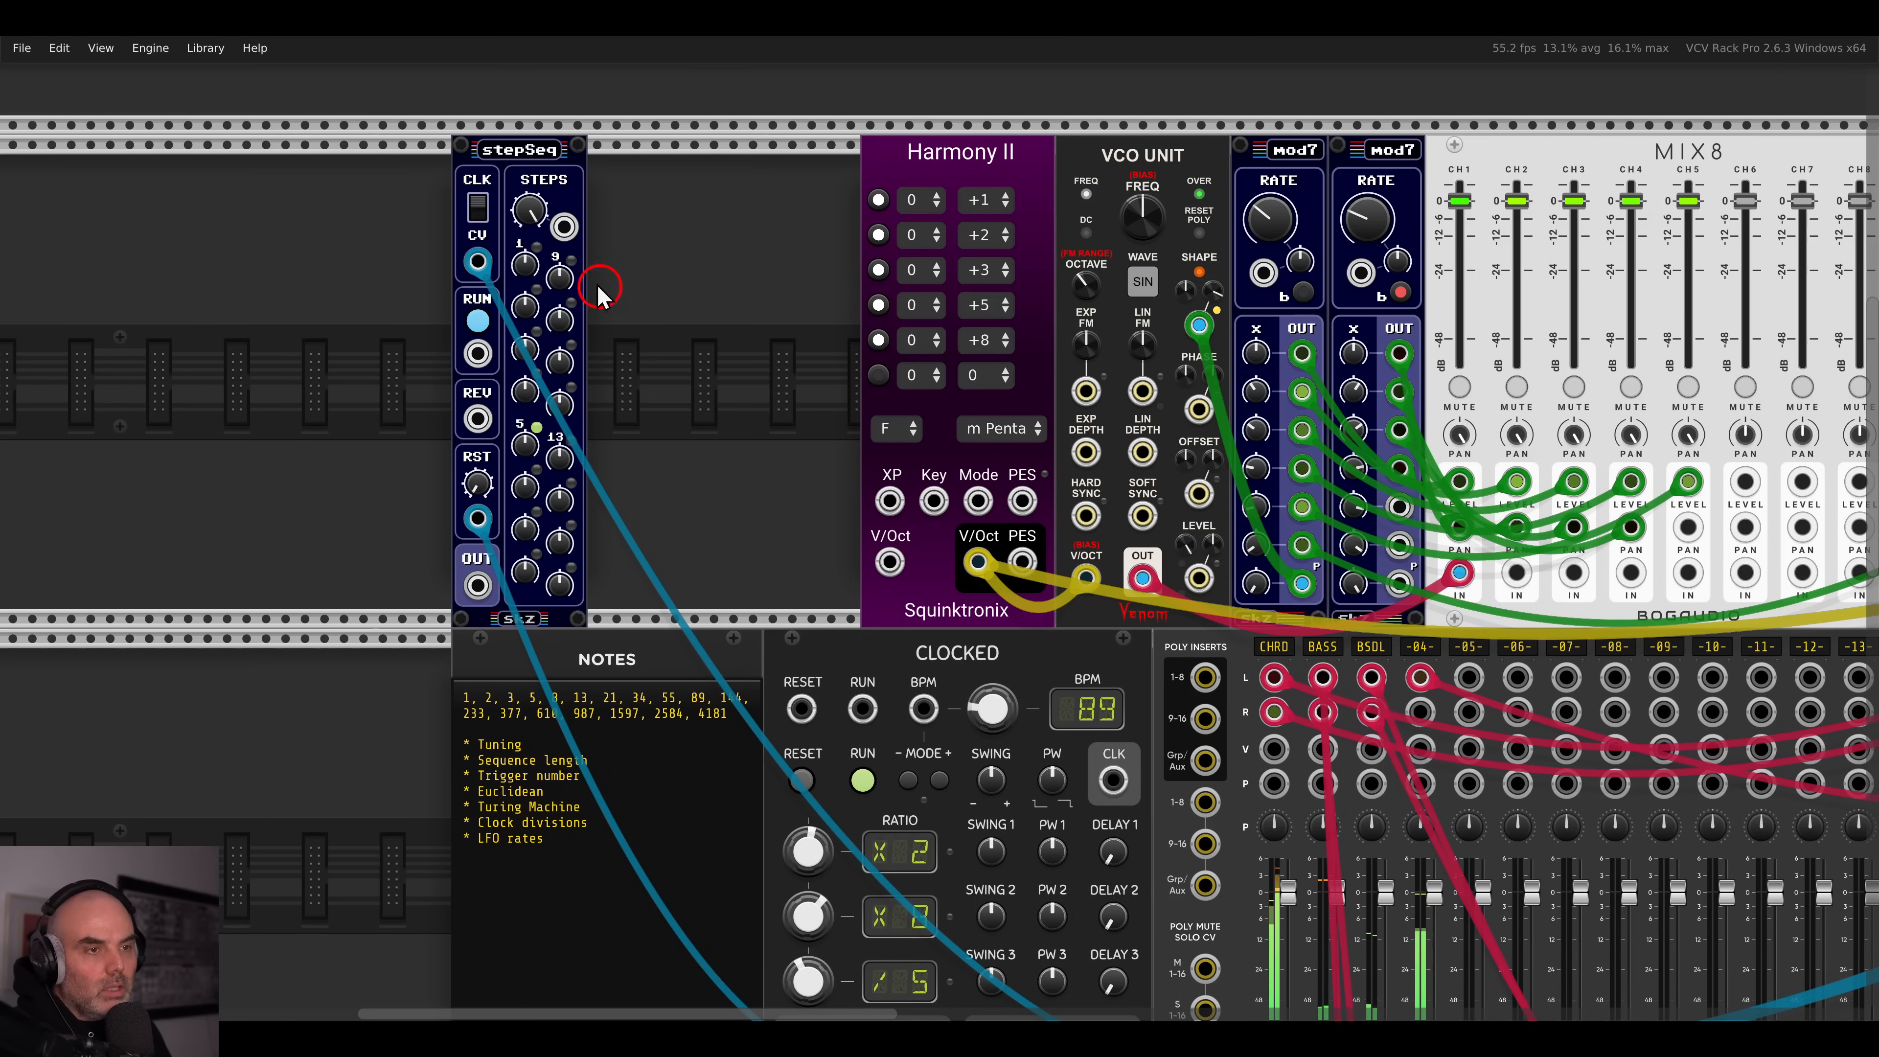
pyautogui.moveTo(528, 211); pyautogui.dragTo(536, 367)
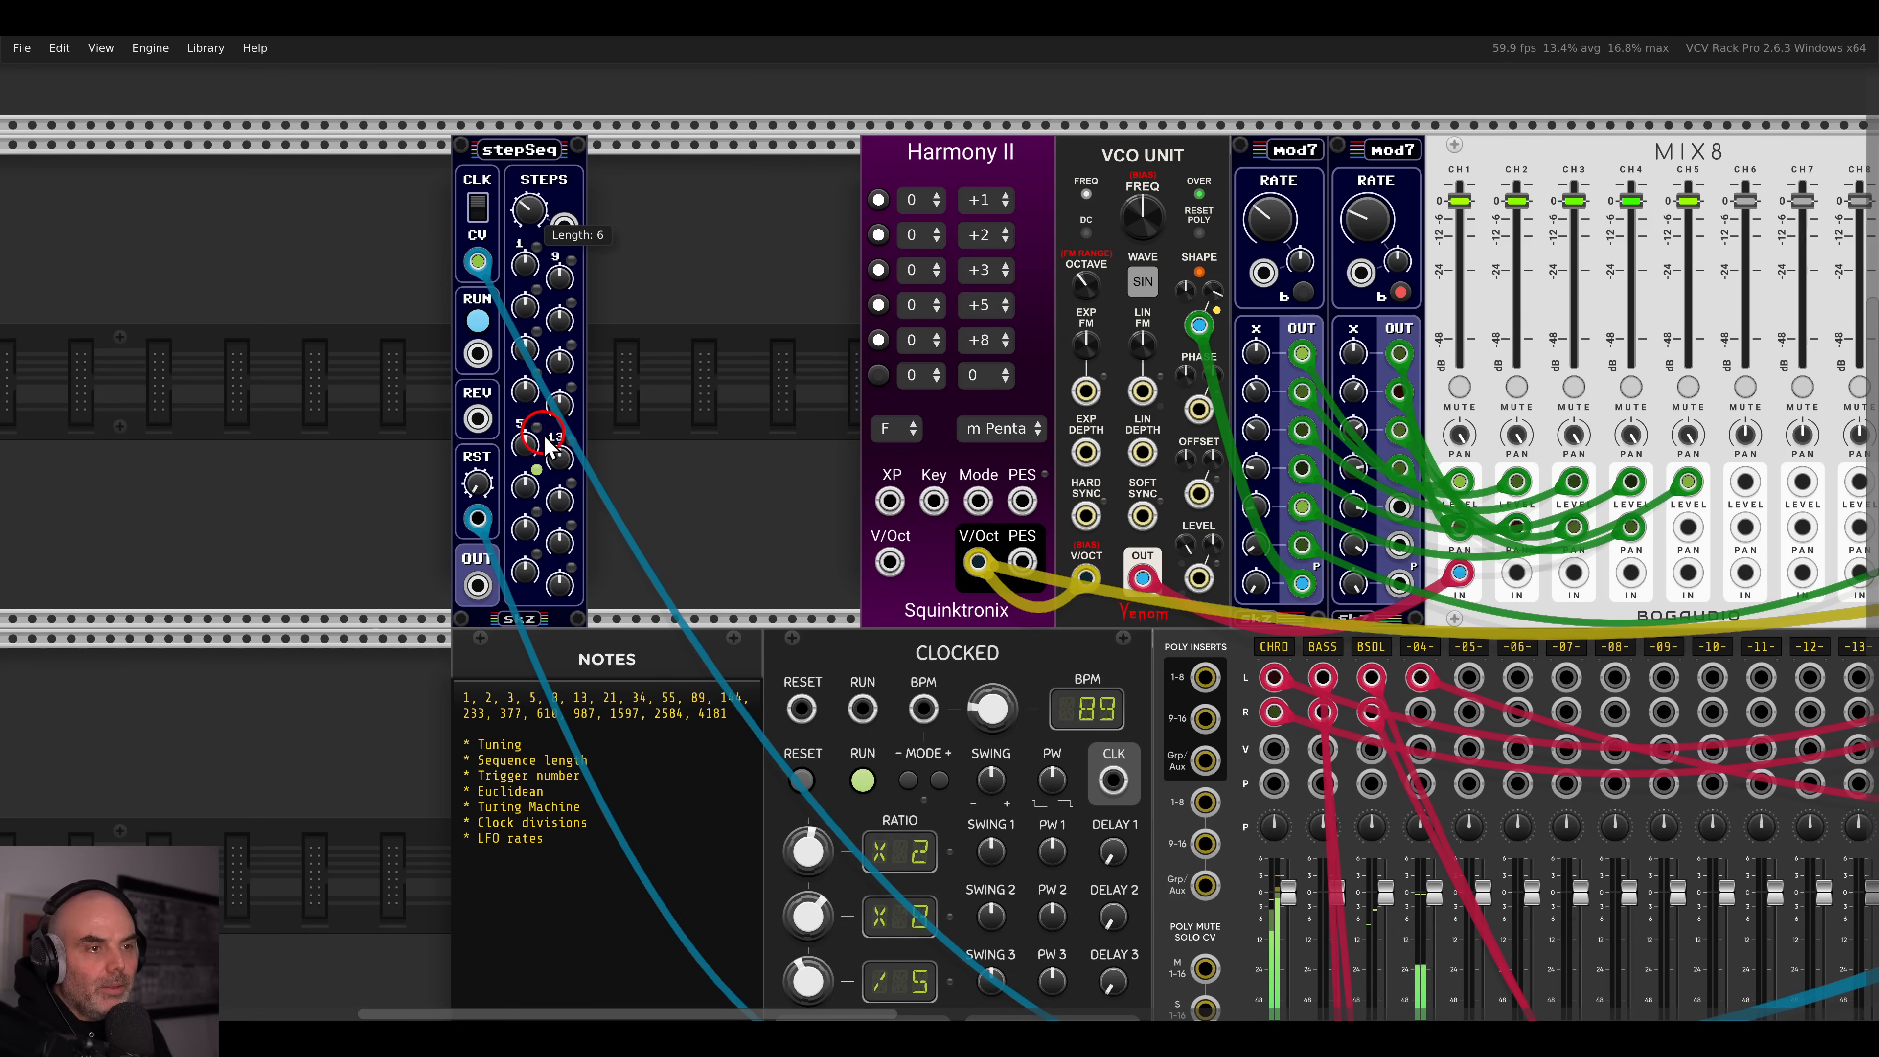
pyautogui.moveTo(545, 435); pyautogui.dragTo(545, 448)
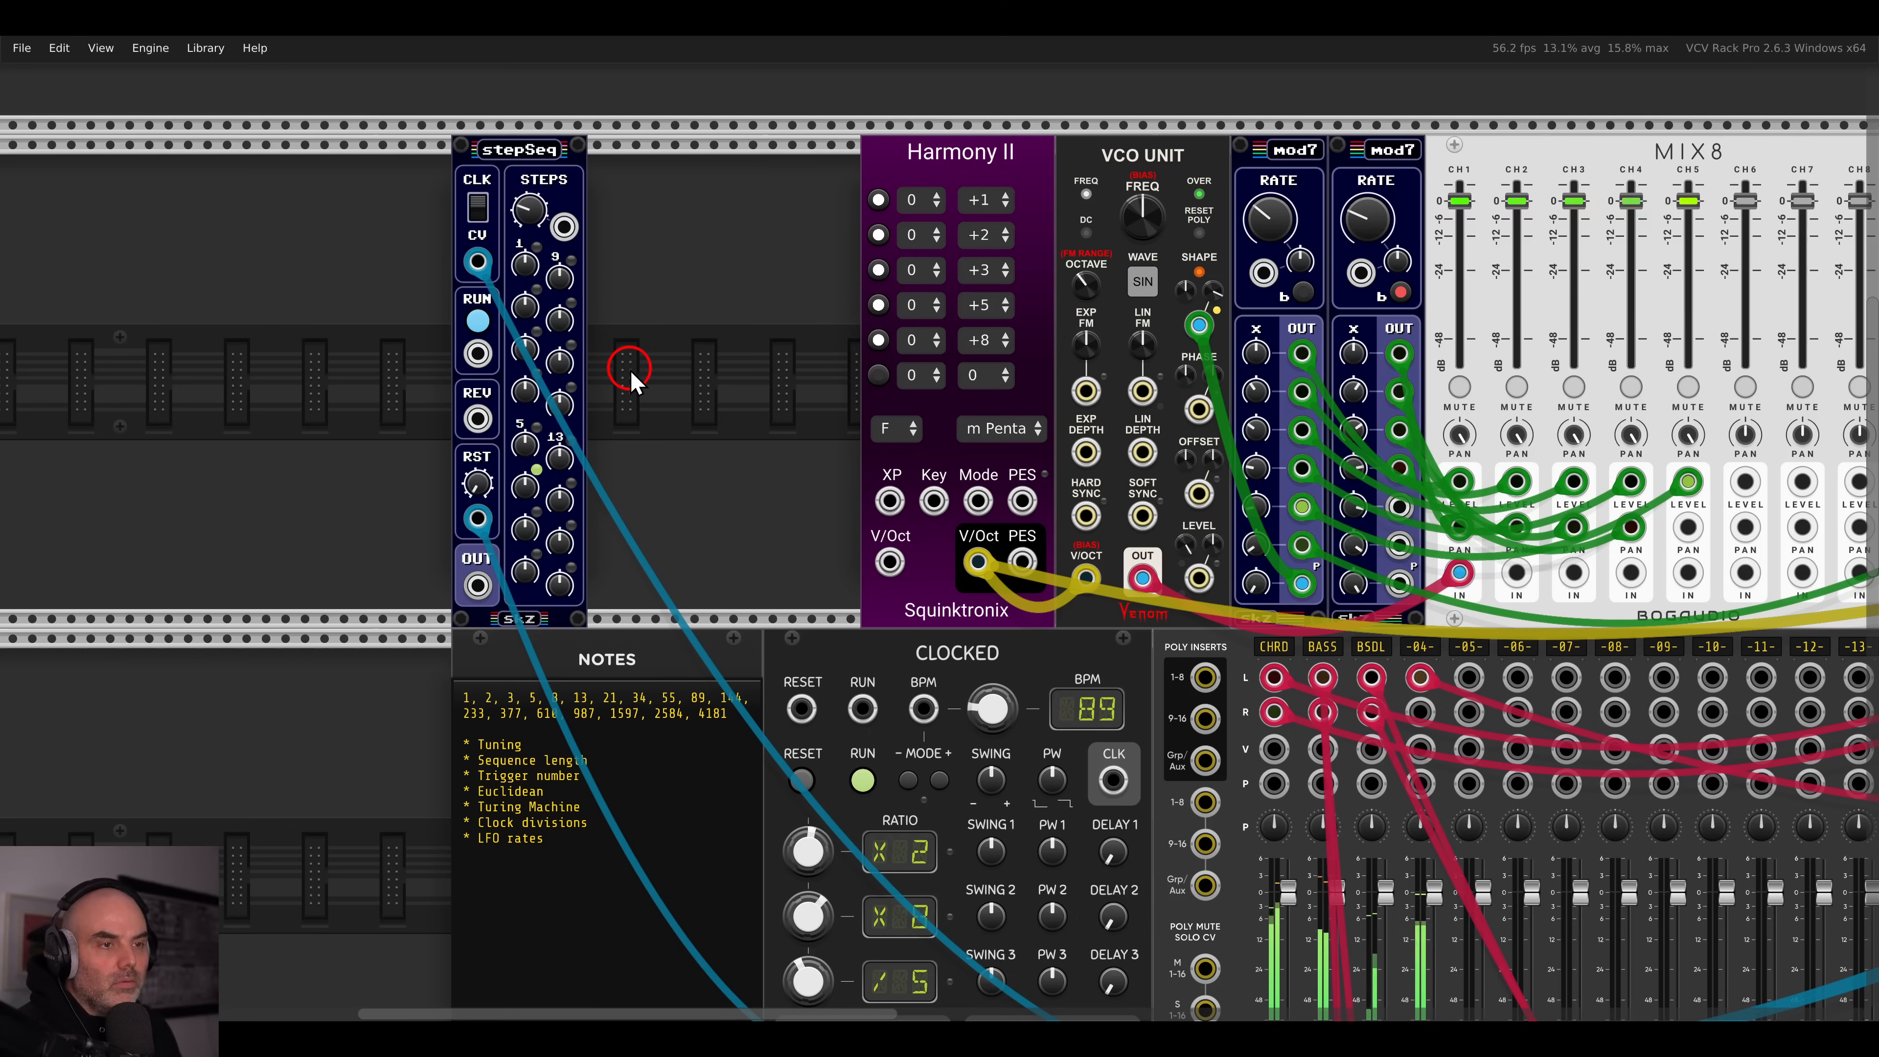
# - Set the stepSeq's knob range to 0/2v and patch its output into Harmony II's V/Oct input
pyautogui.rightClick(548, 183)
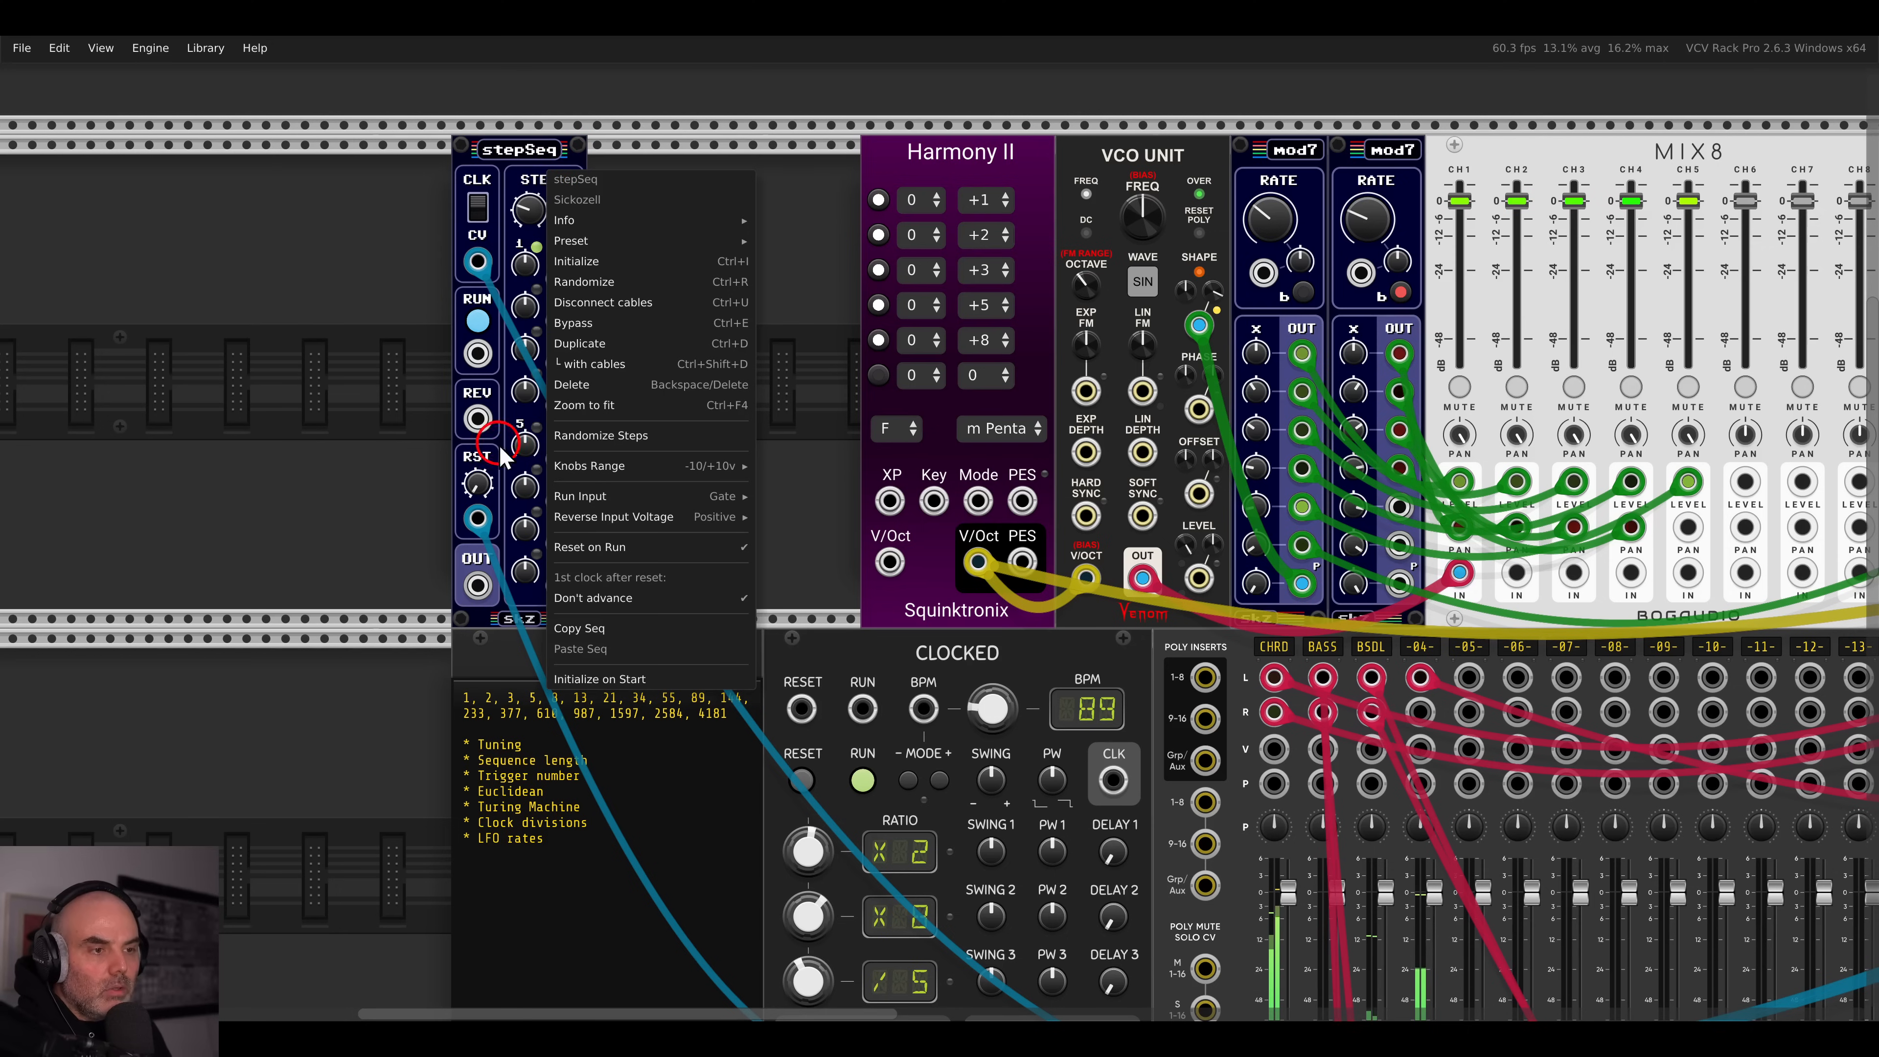
pyautogui.moveTo(558, 468)
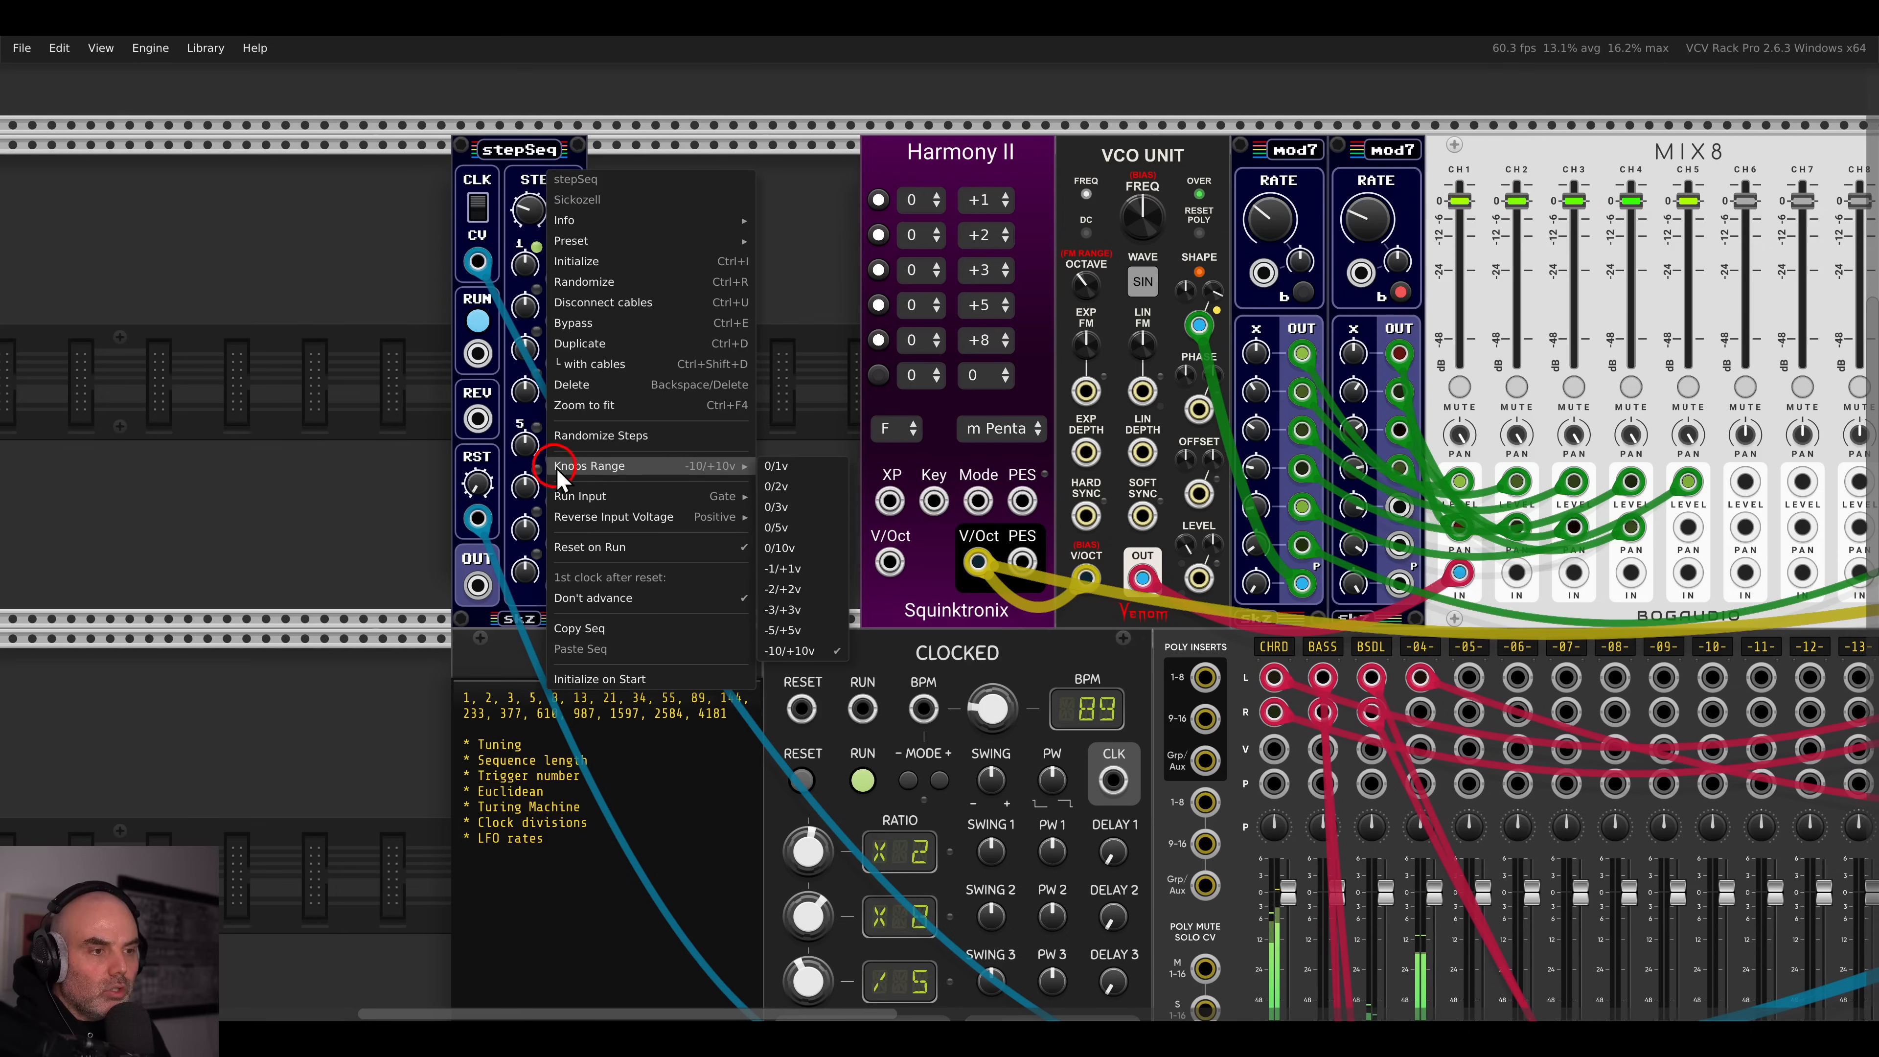
pyautogui.click(816, 494)
pyautogui.moveTo(477, 585); pyautogui.dragTo(870, 563)
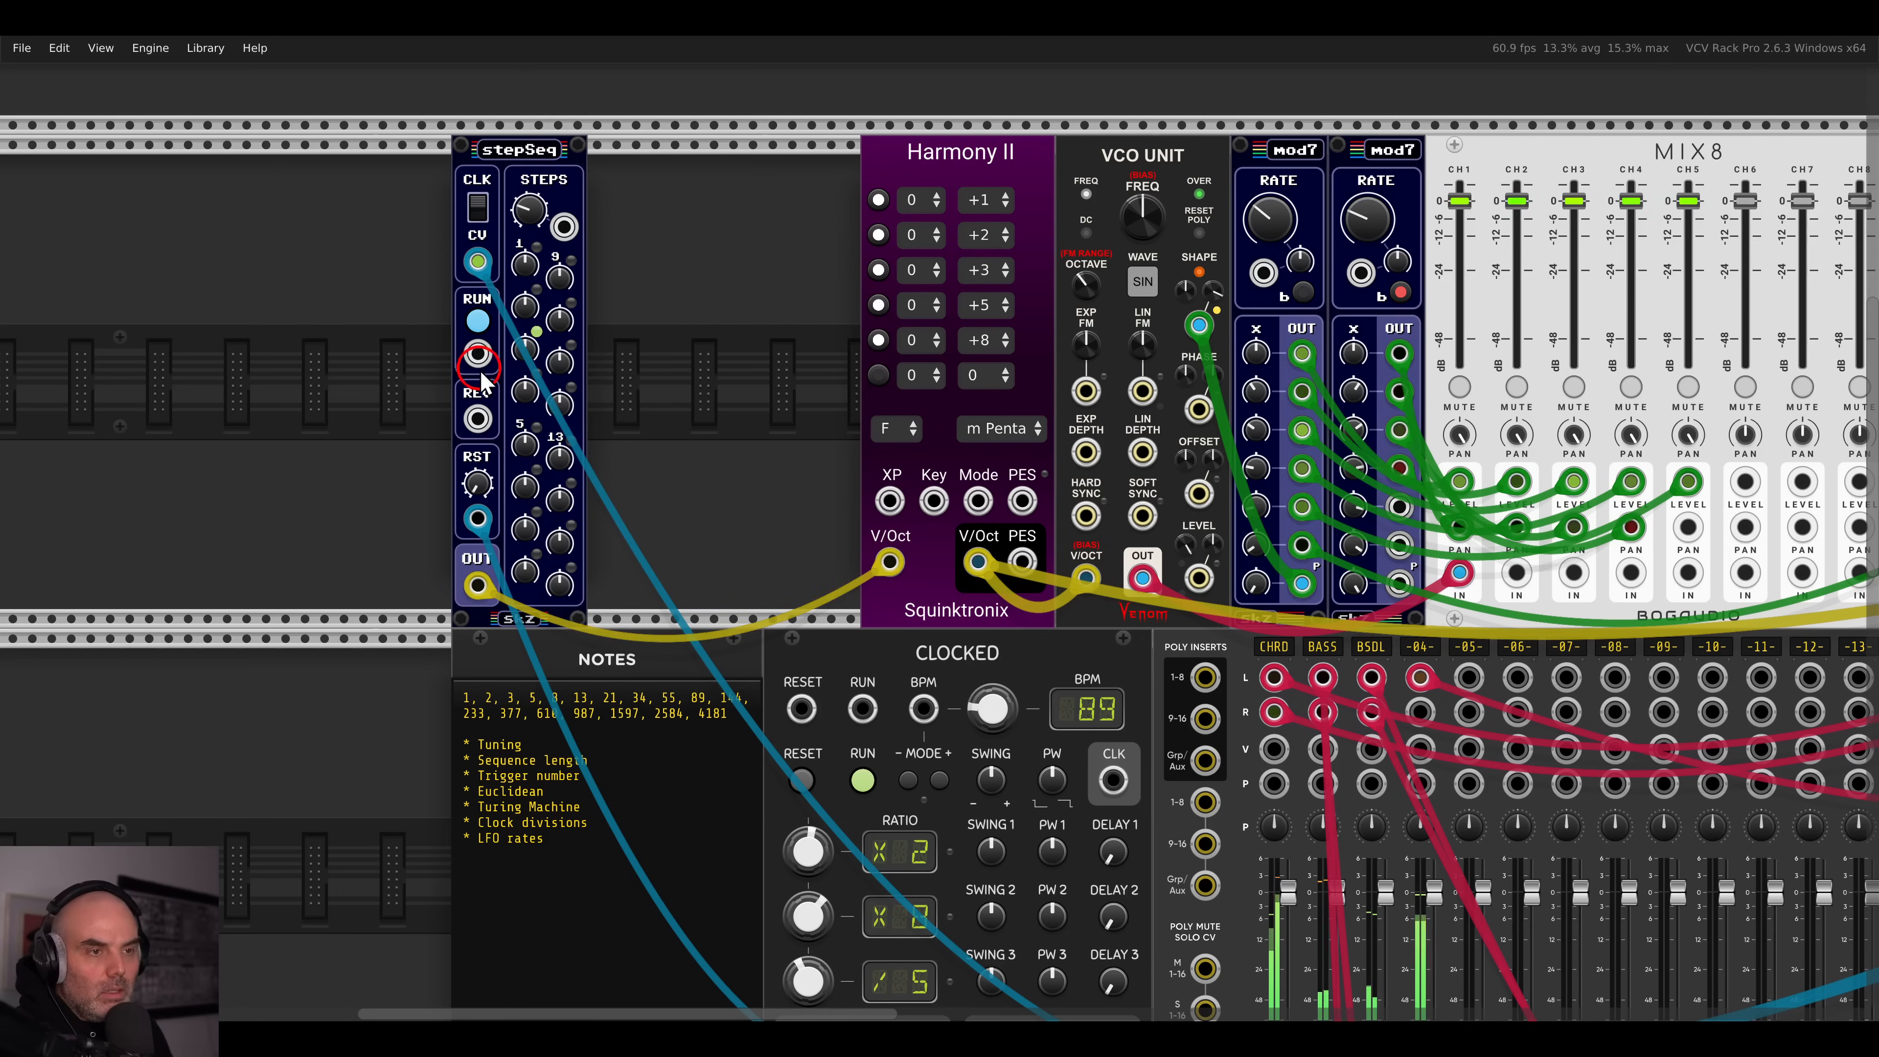
# - Vary the pitch sequence by lowering the stepSeq's step 1 value and raising steps 5 and 2
pyautogui.scroll(2, 455, 326)
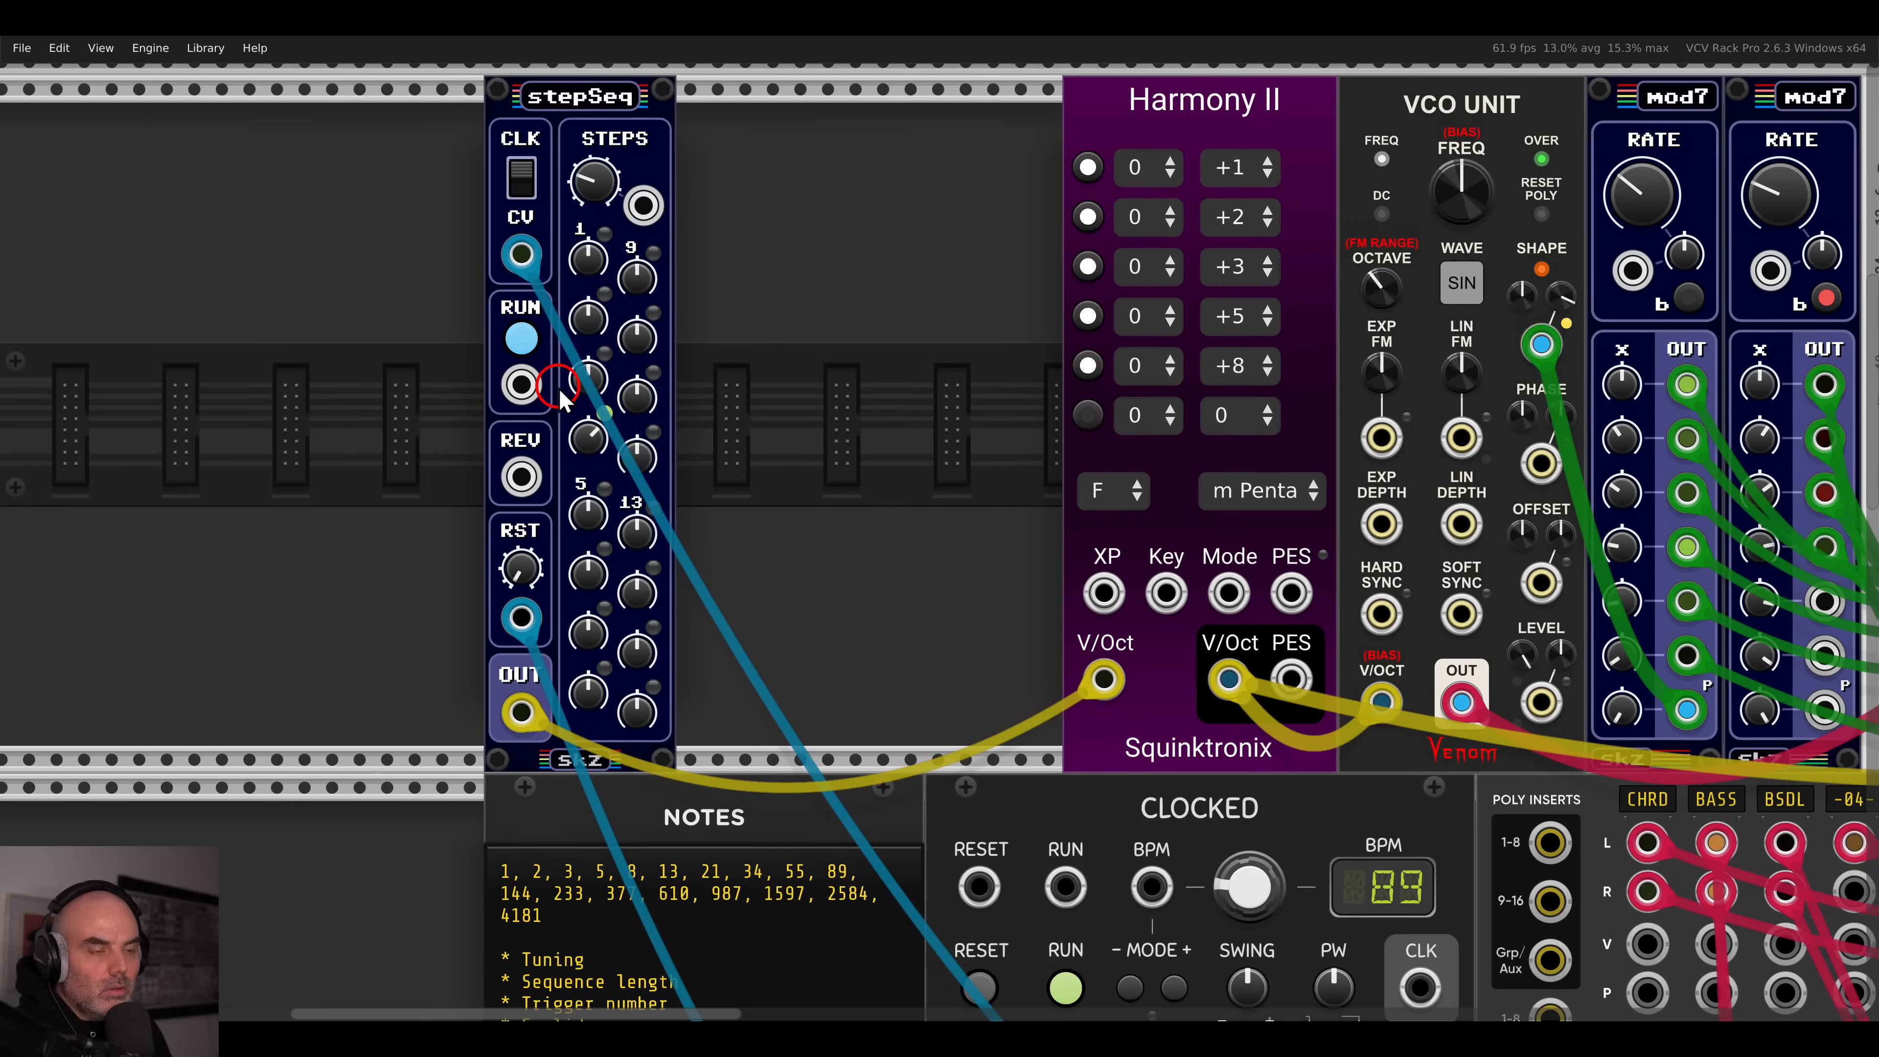
pyautogui.moveTo(587, 258); pyautogui.dragTo(631, 487)
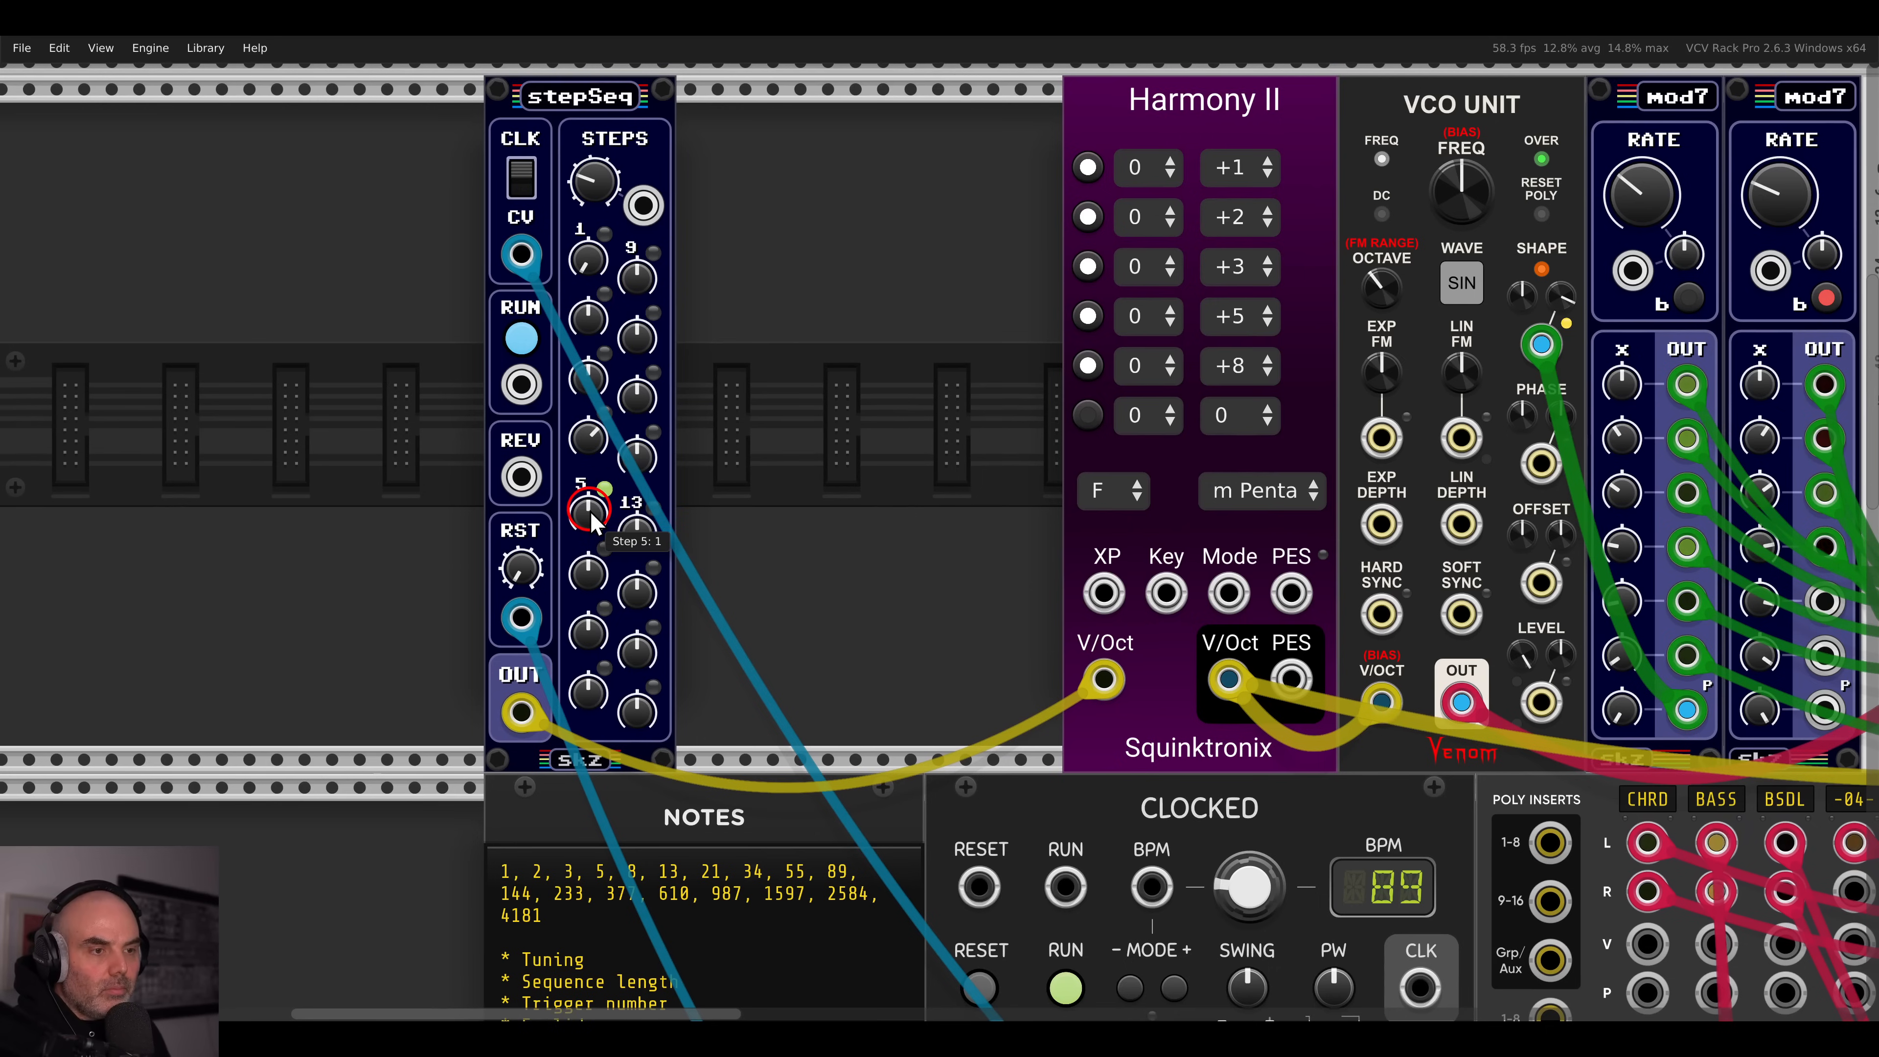
pyautogui.moveTo(590, 507); pyautogui.dragTo(568, 405)
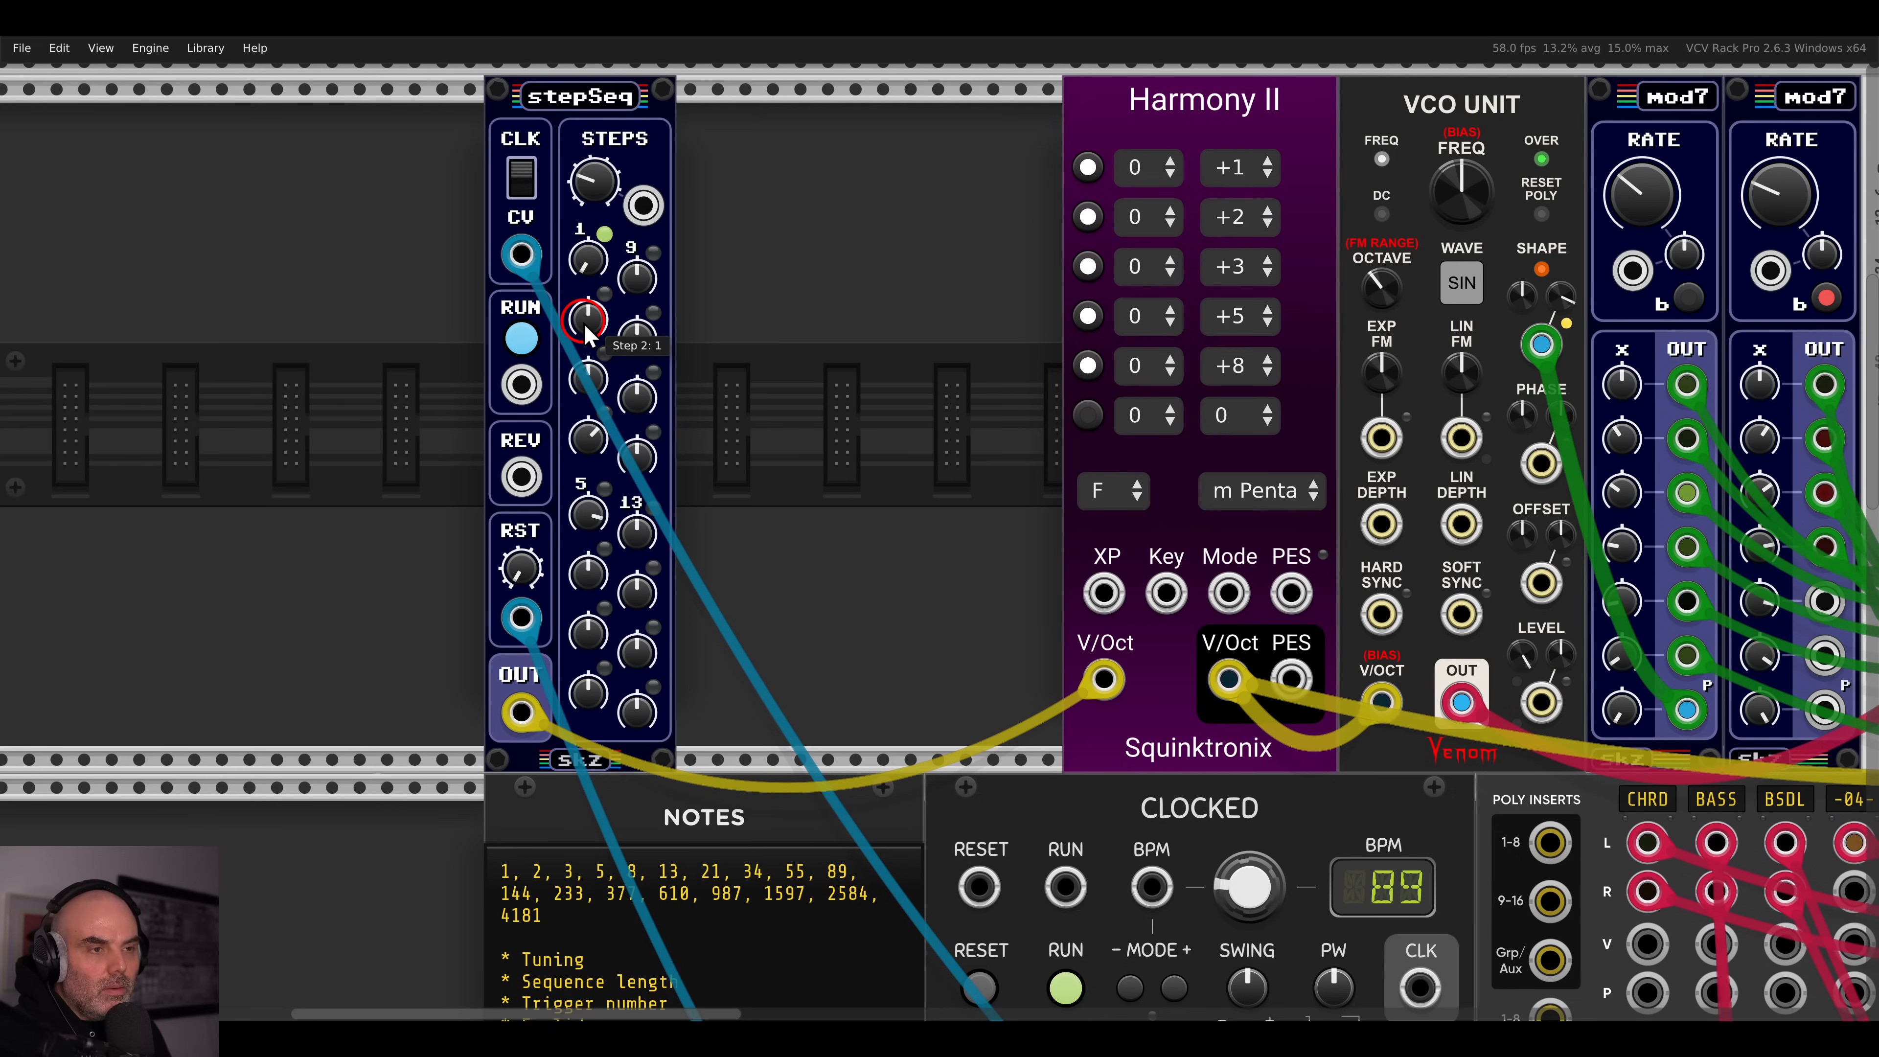
pyautogui.moveTo(584, 335); pyautogui.dragTo(559, 248)
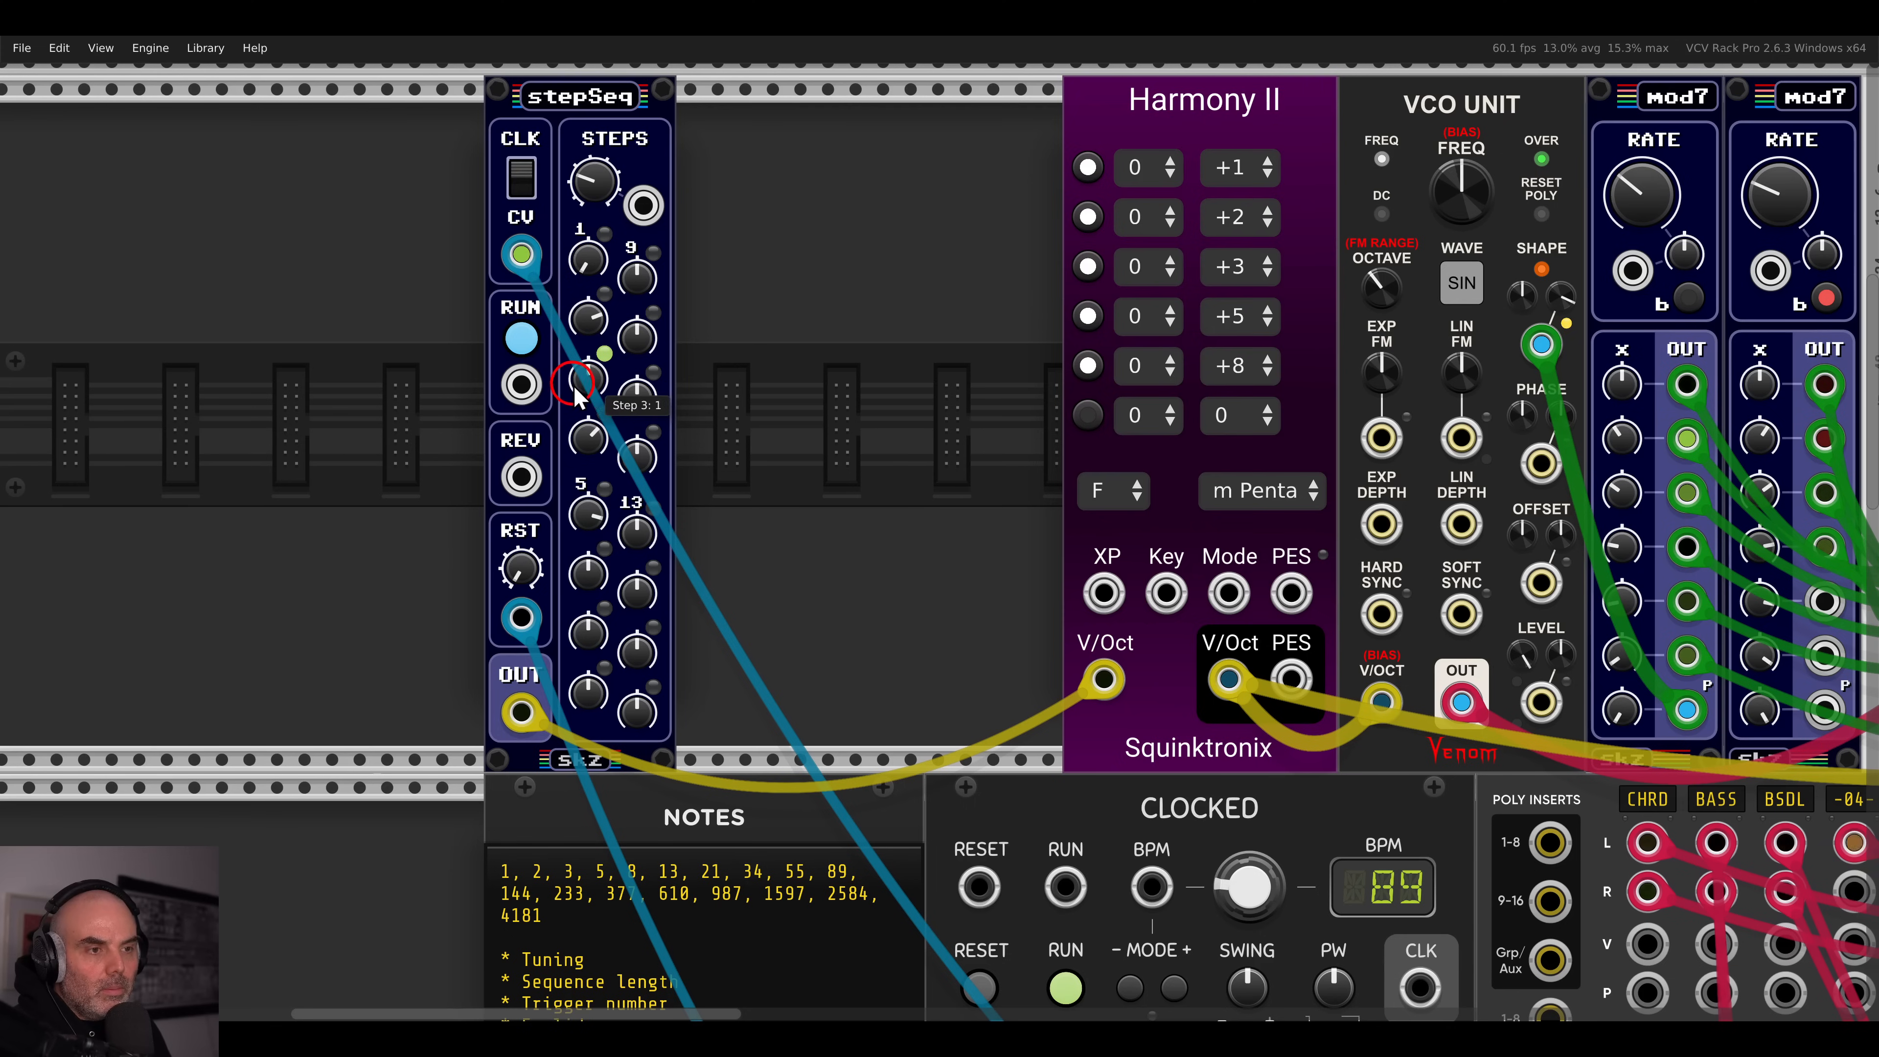
pyautogui.moveTo(576, 454)
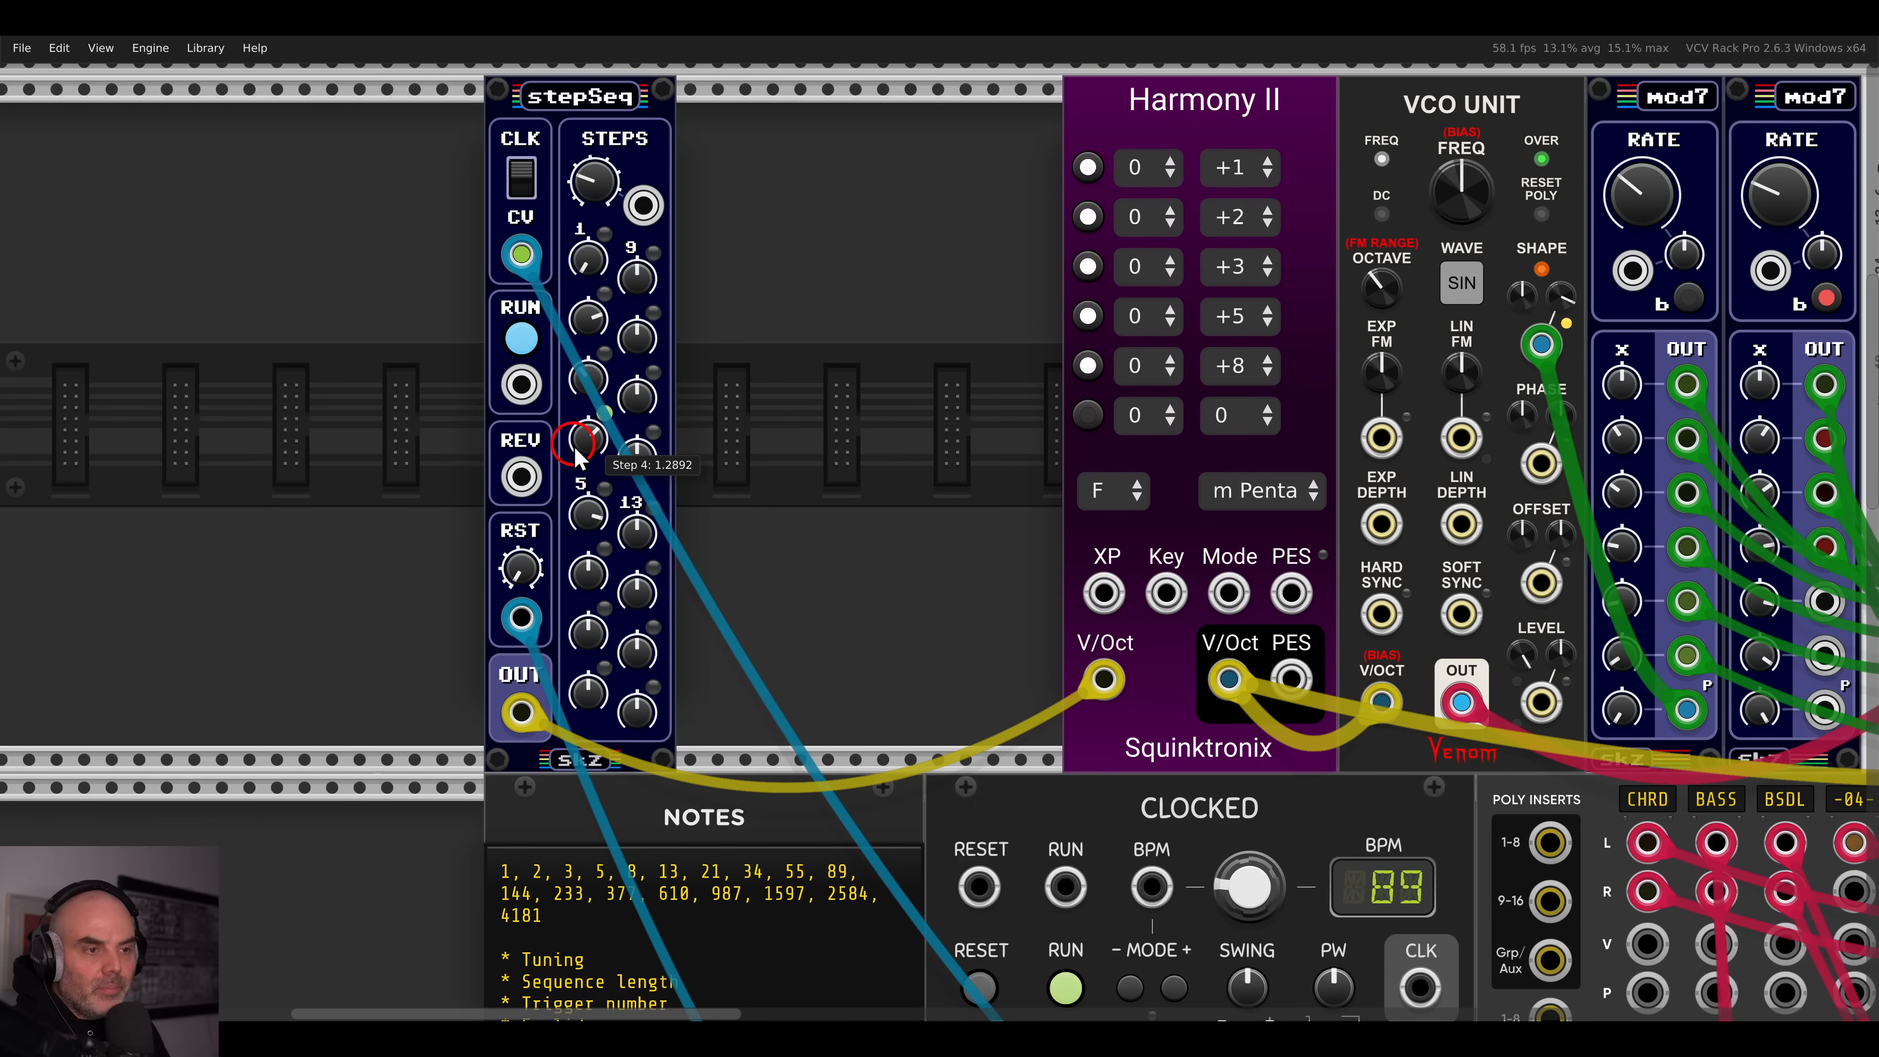
# - Close the gap in the top row by moving the modules from Harmony II through galaxy up against the stepSeq
pyautogui.scroll(-5, 789, 436)
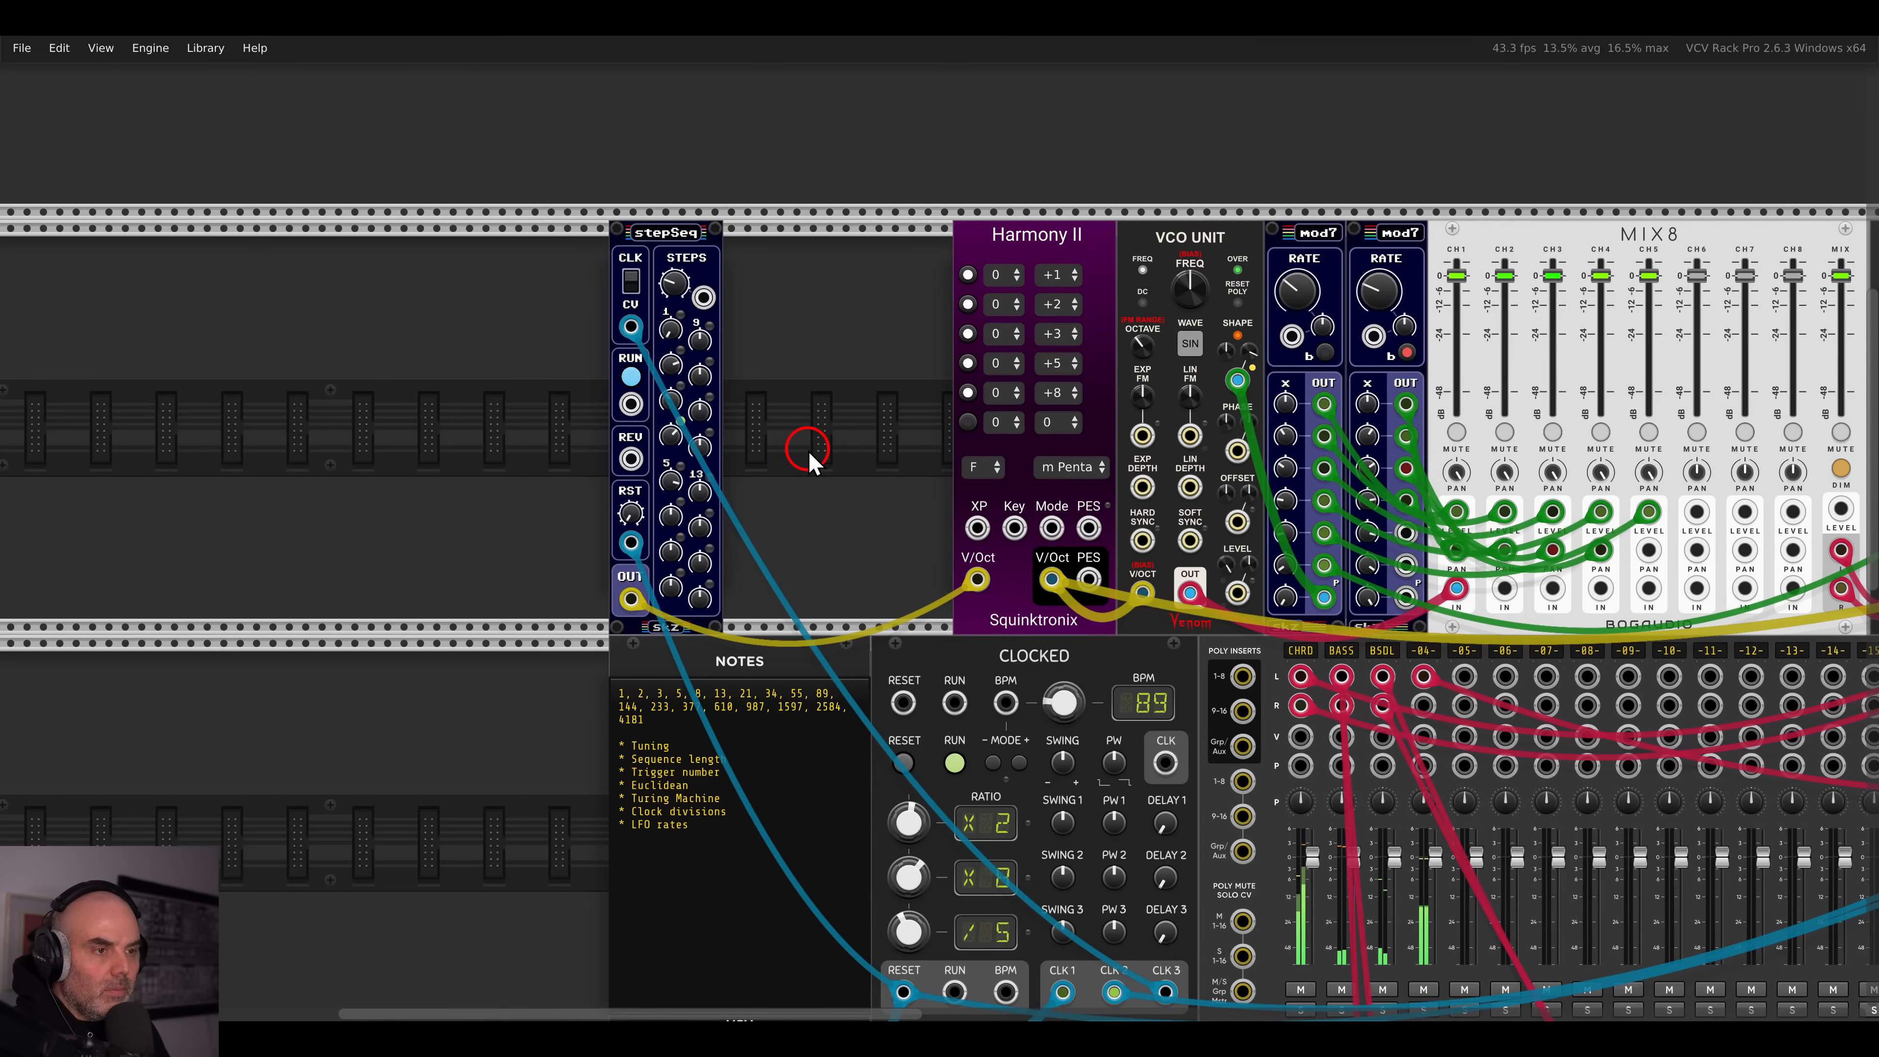
pyautogui.moveTo(901, 430); pyautogui.dragTo(1623, 326)
pyautogui.scroll(-1, 586, 403)
pyautogui.moveTo(1629, 244); pyautogui.dragTo(1323, 298)
pyautogui.click(1591, 473)
# - Try adding an FM2 VCO module beside the FM-OP
pyautogui.moveTo(1611, 500)
pyautogui.mouseDown()
pyautogui.moveTo(658, 476)
pyautogui.moveTo(679, 495)
pyautogui.mouseUp()
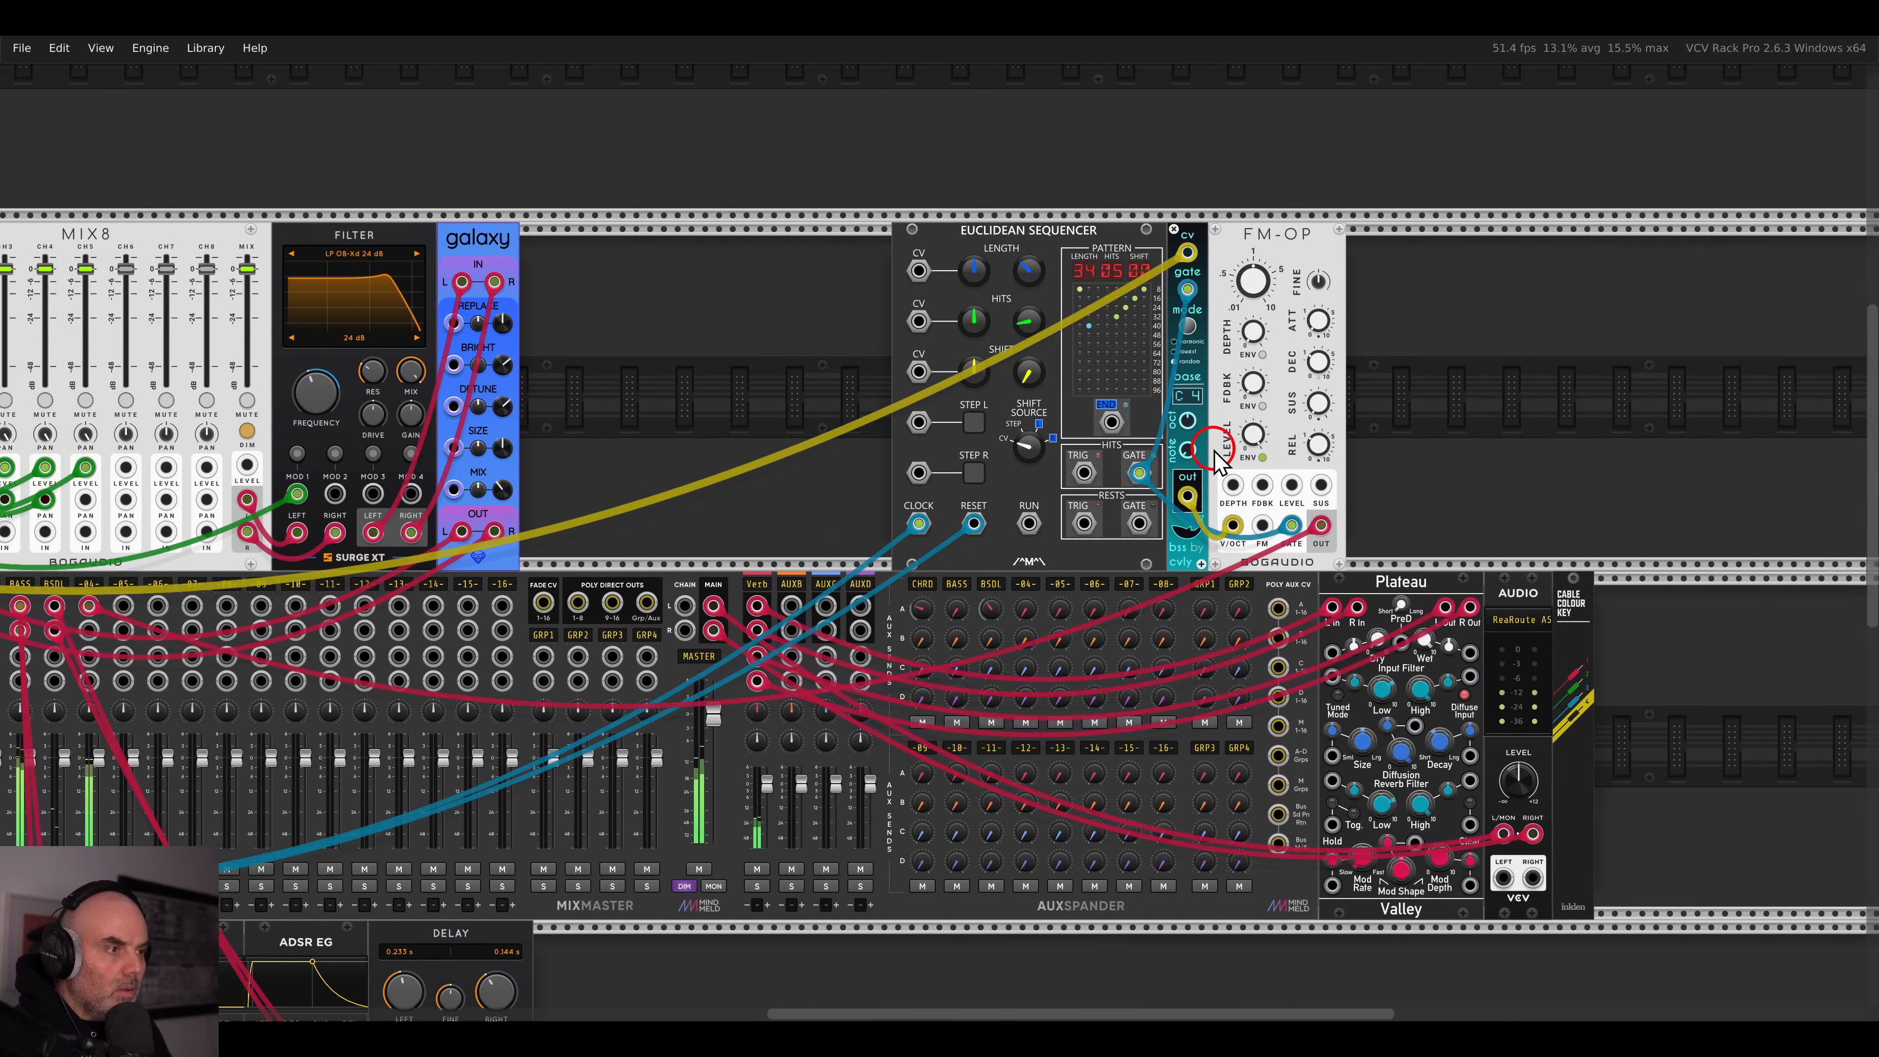
pyautogui.moveTo(1211, 449); pyautogui.dragTo(1112, 474)
pyautogui.scroll(3, 1151, 423)
pyautogui.moveTo(1182, 364); pyautogui.dragTo(1036, 369)
pyautogui.scroll(-2, 1029, 374)
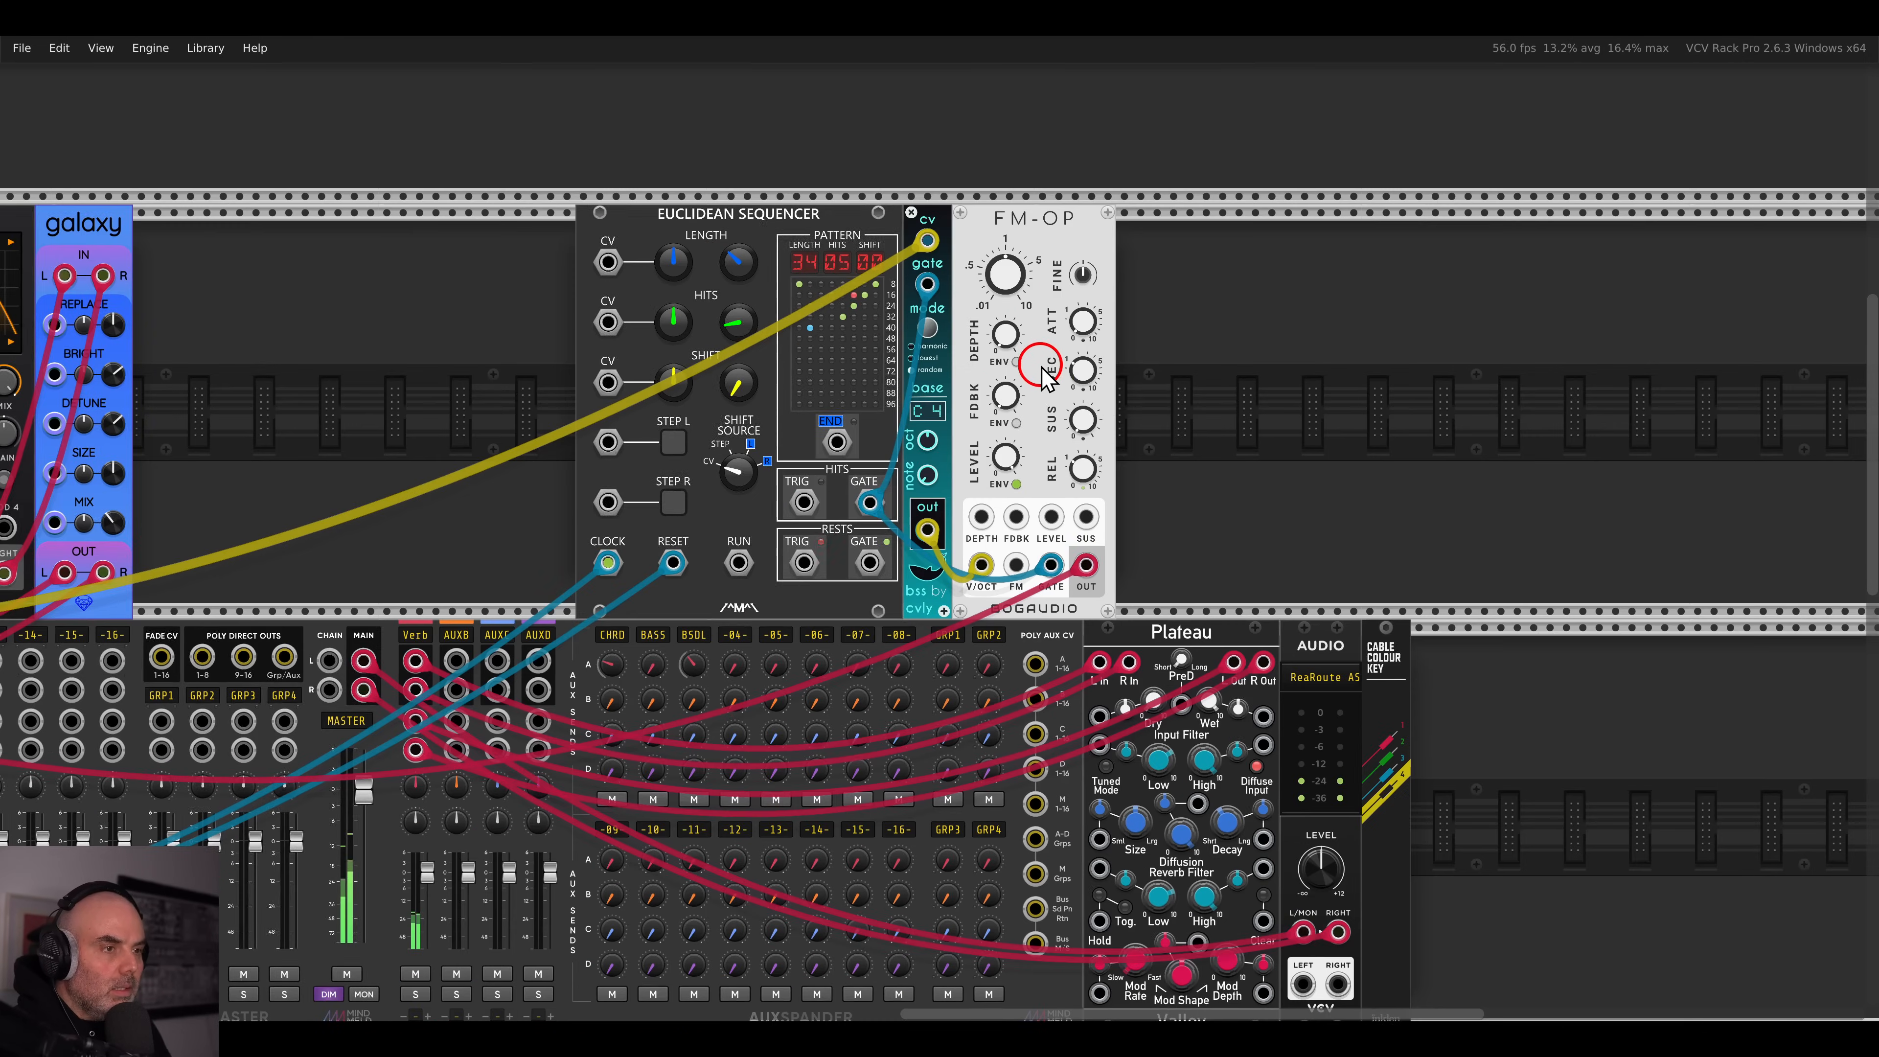
pyautogui.press('Return')
pyautogui.write('vco')
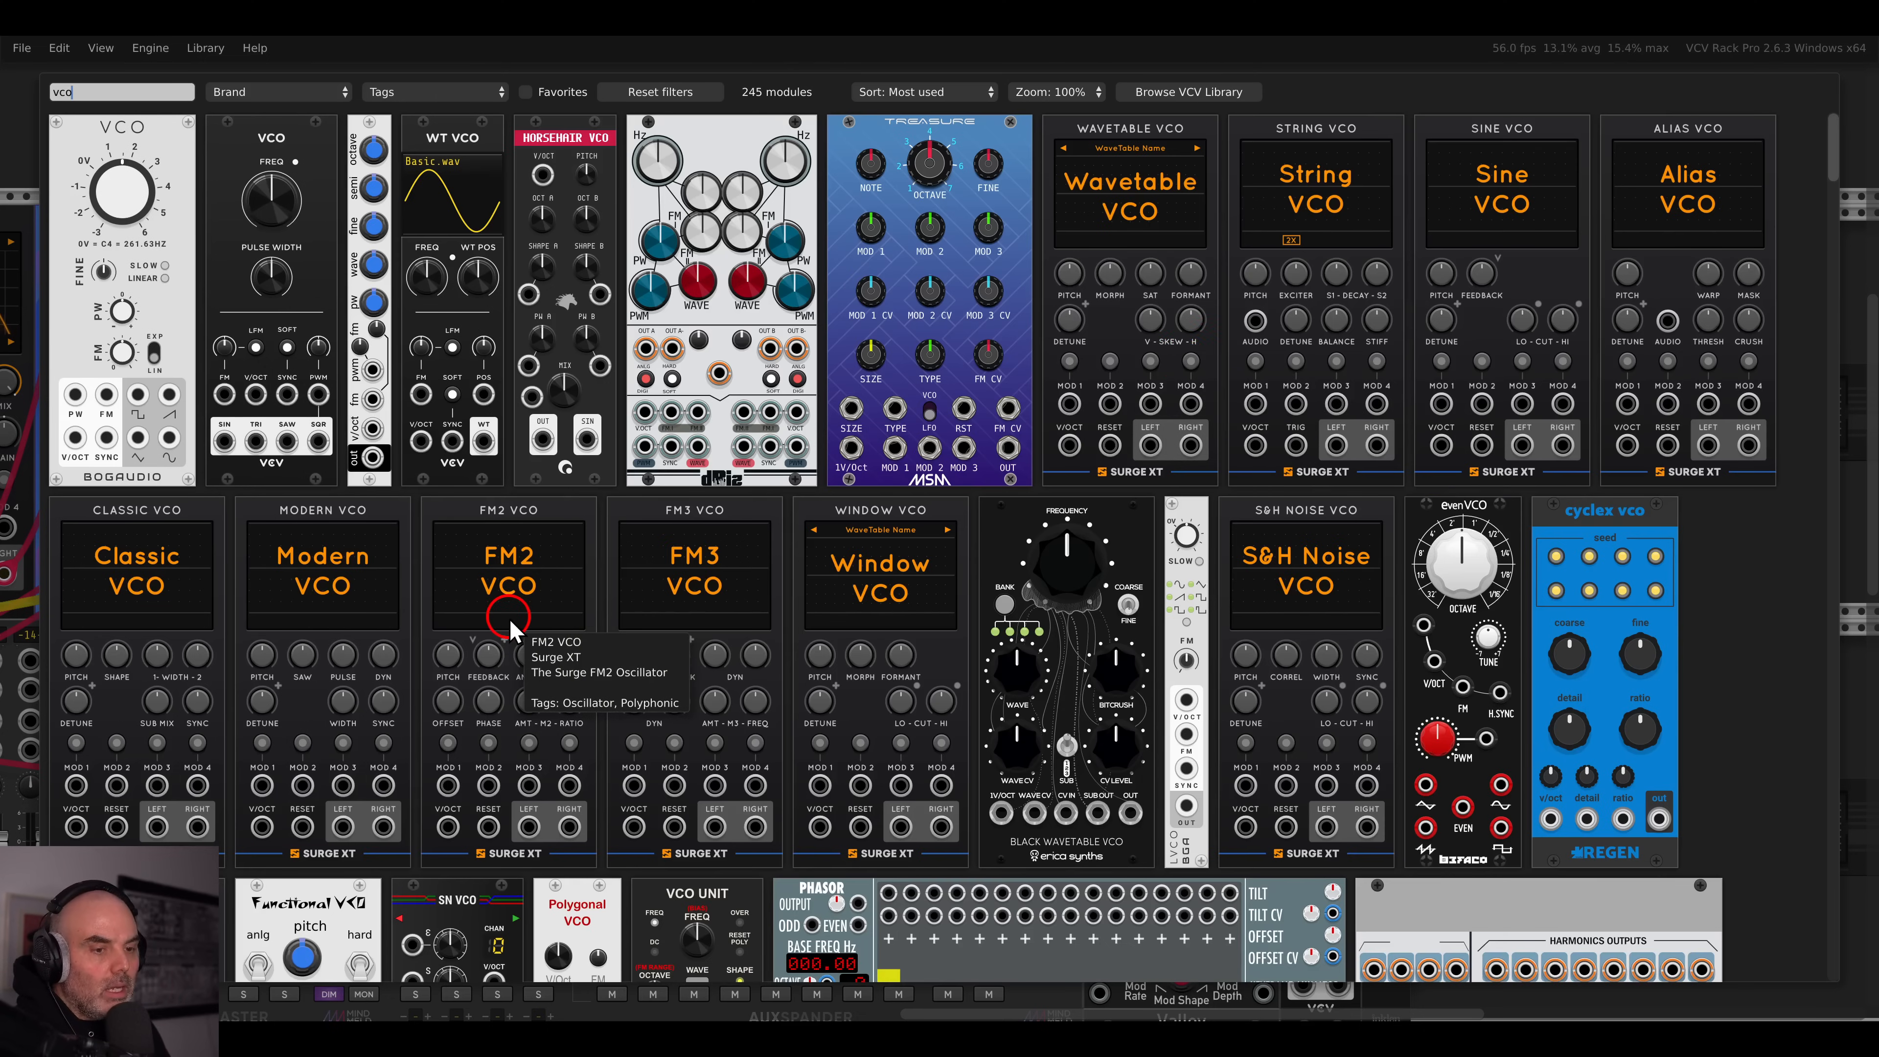
pyautogui.moveTo(510, 618); pyautogui.dragTo(1020, 518)
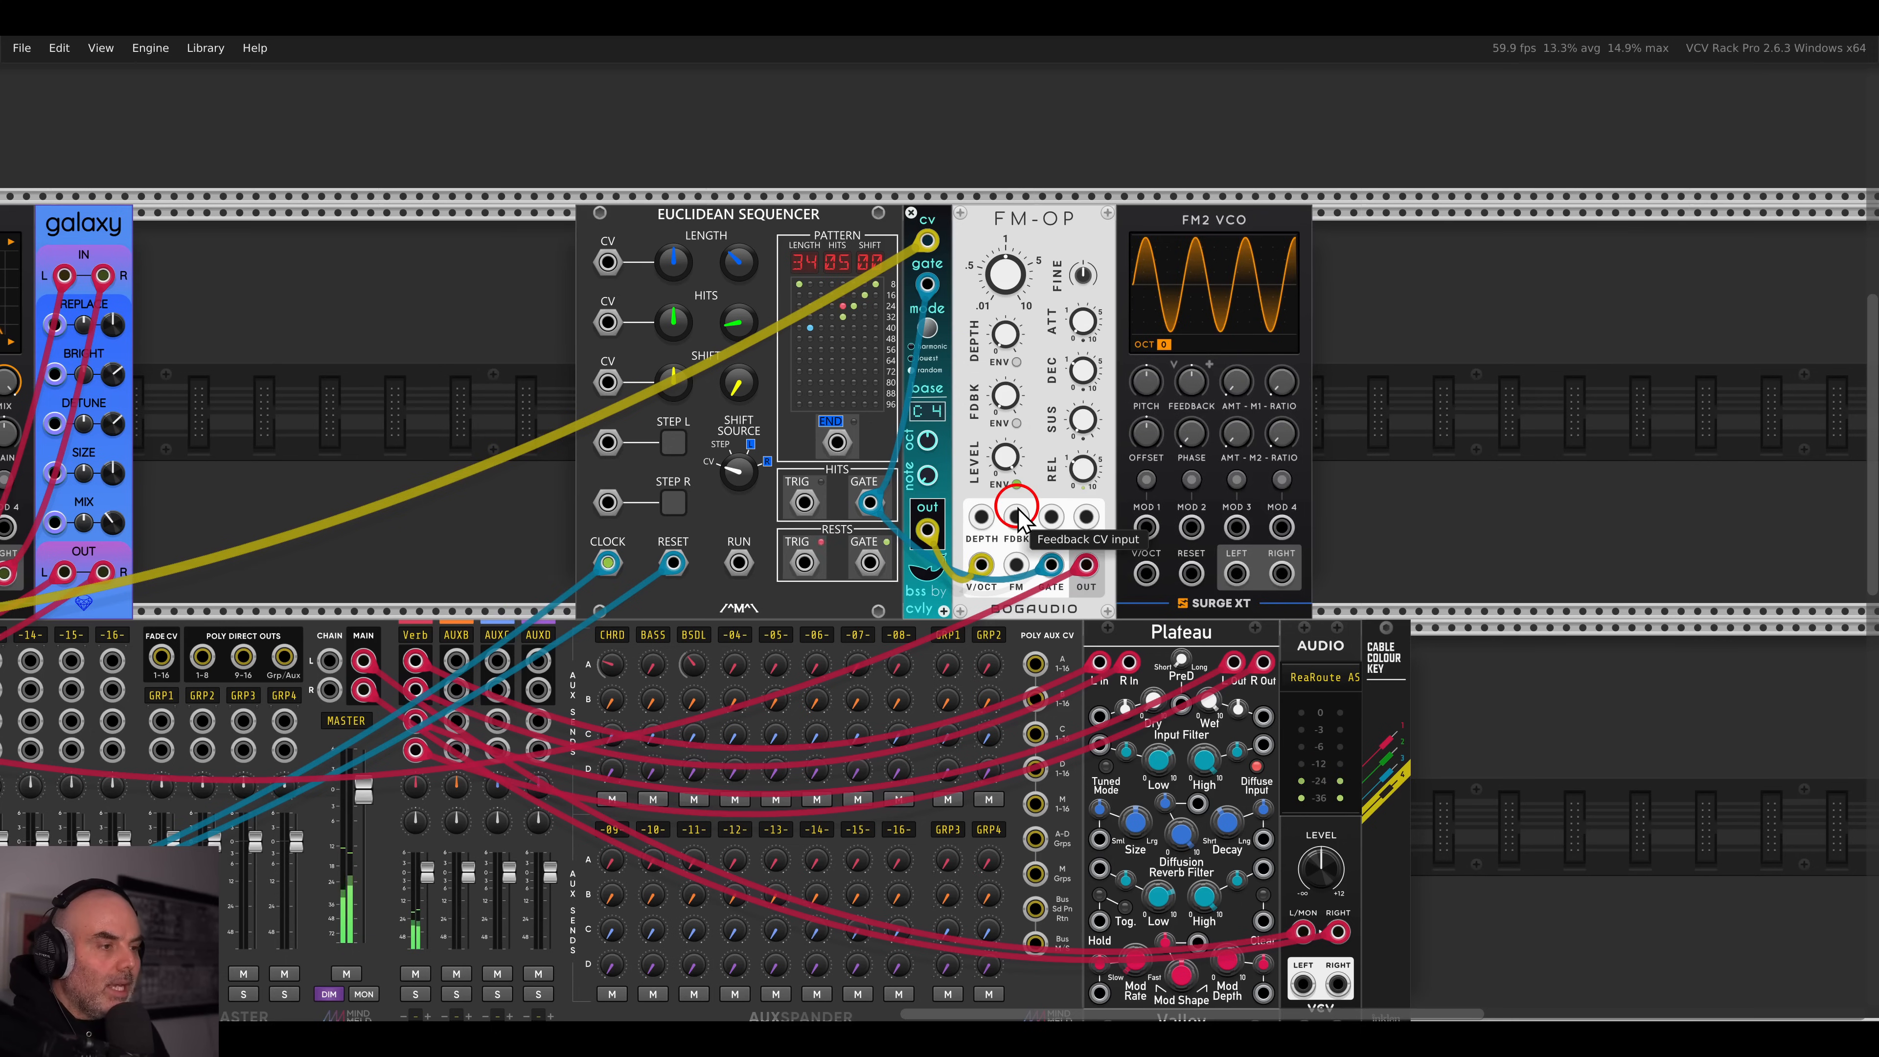
# - Add a second FM-OP module directly beside the first in place of the FM2 VCO
pyautogui.press('Return')
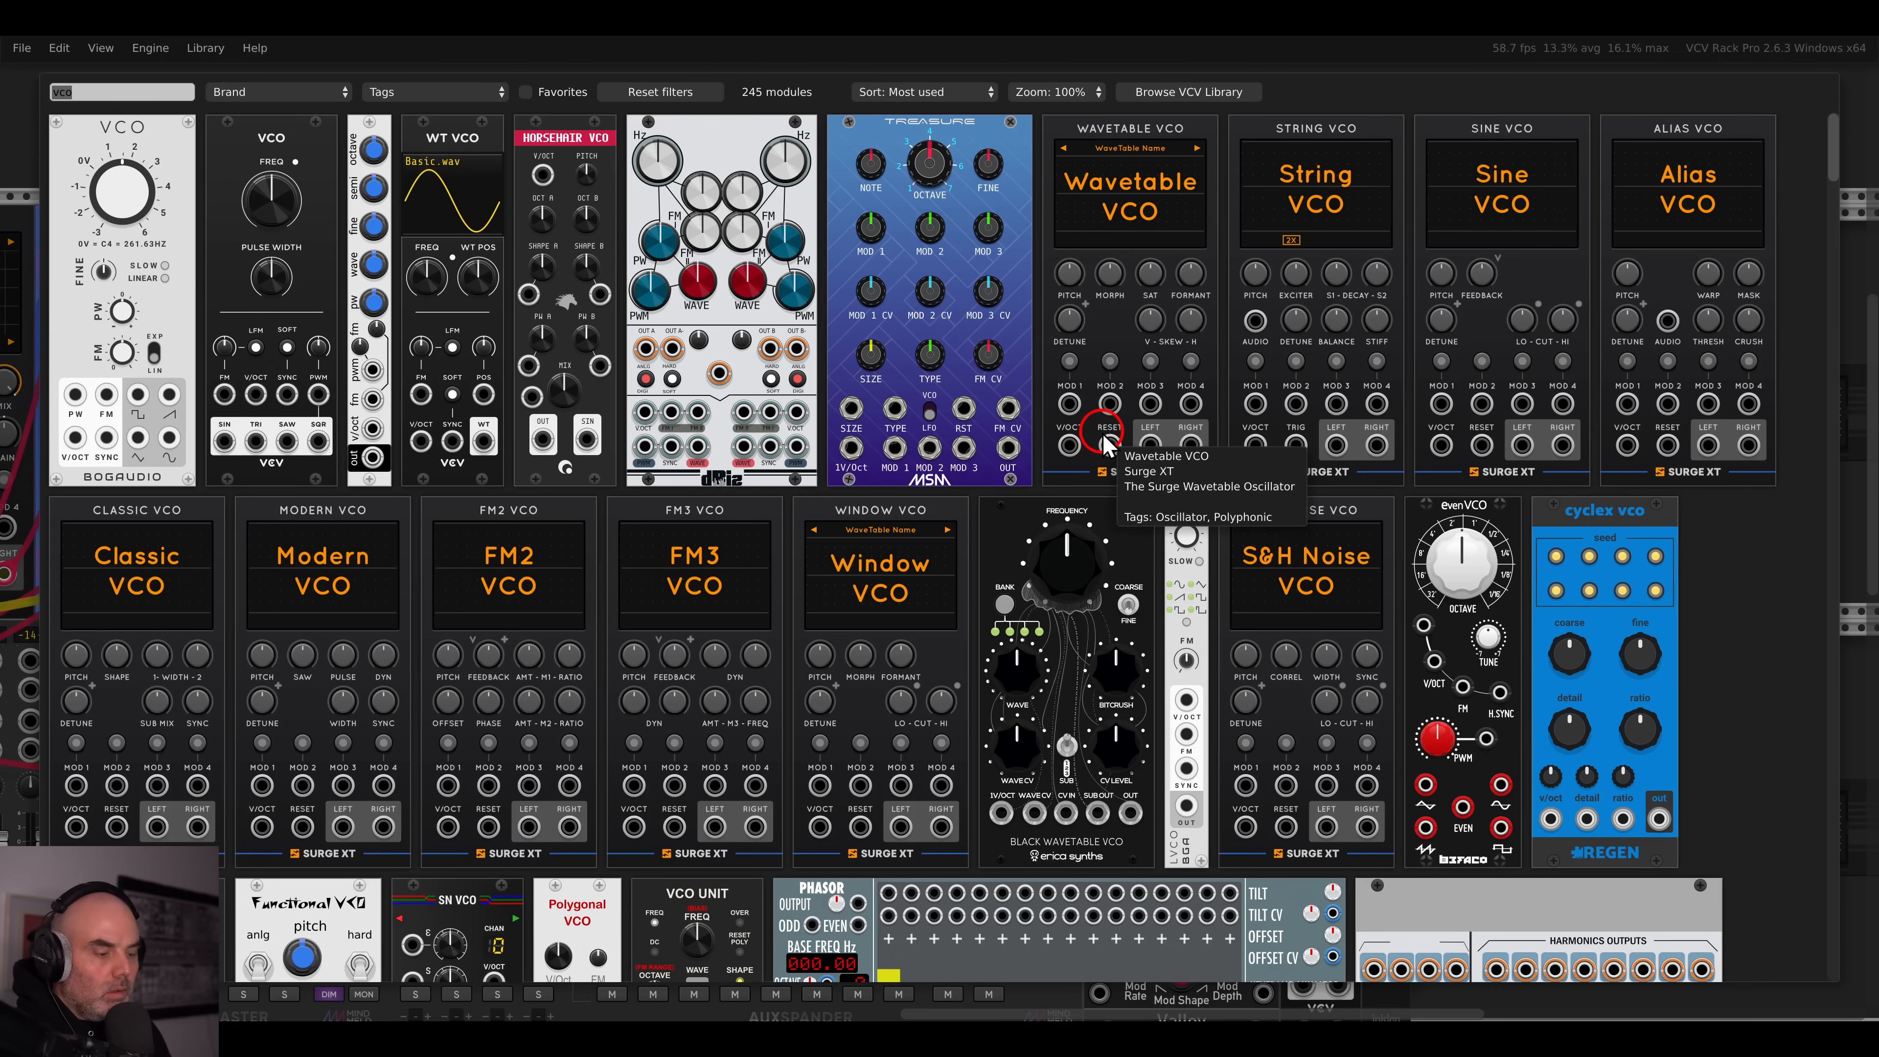
pyautogui.press('BackSpace')
pyautogui.click(722, 180)
pyautogui.scroll(3, 1100, 420)
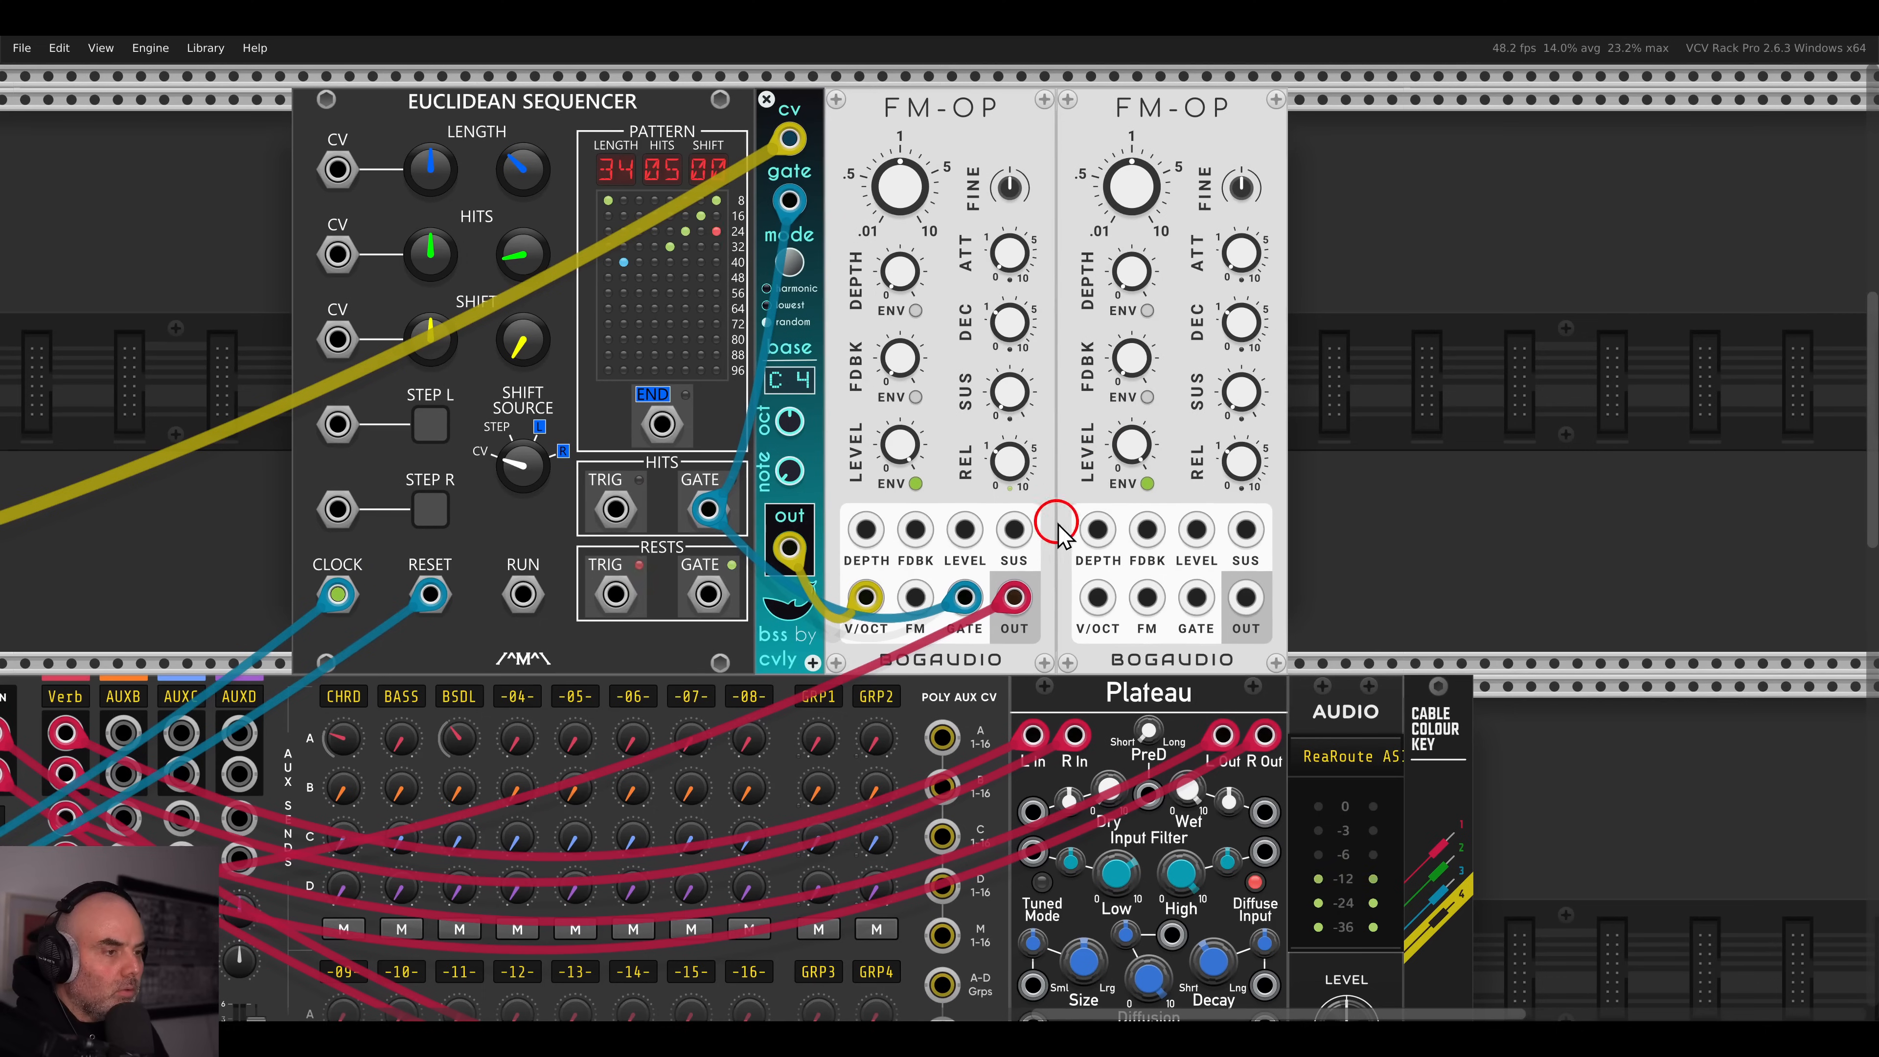
# - Move the mixer cable to the second FM-OP's output, share gate and V/Oct with it, and patch the first FM-OP into its FM input
pyautogui.moveTo(1015, 597); pyautogui.dragTo(1246, 596)
pyautogui.moveTo(989, 596); pyautogui.dragTo(1197, 597)
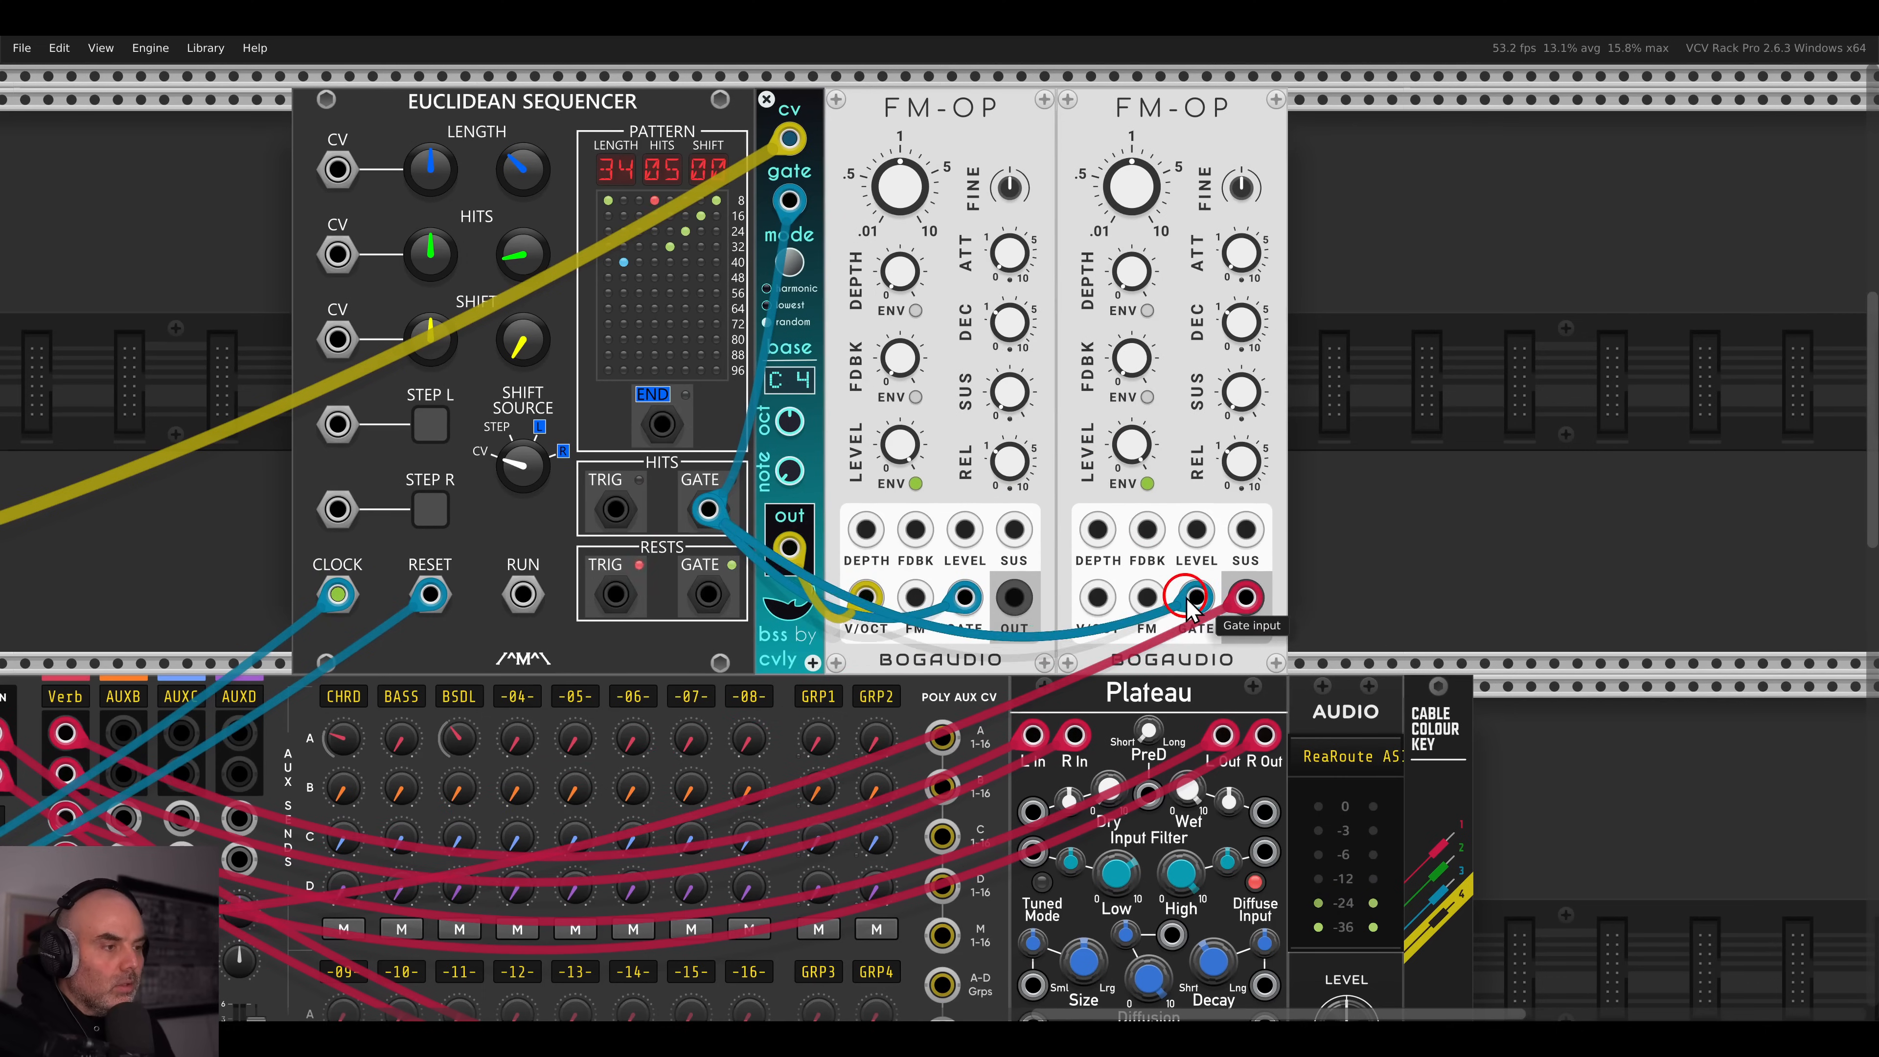
pyautogui.moveTo(866, 597); pyautogui.dragTo(1147, 597)
# - Raise the second FM-OP's FM depth to about 11% and set the first FM-OP's frequency ratio to 3
pyautogui.moveTo(1138, 277); pyautogui.dragTo(1137, 259)
pyautogui.click(902, 191)
pyautogui.rightClick(902, 196)
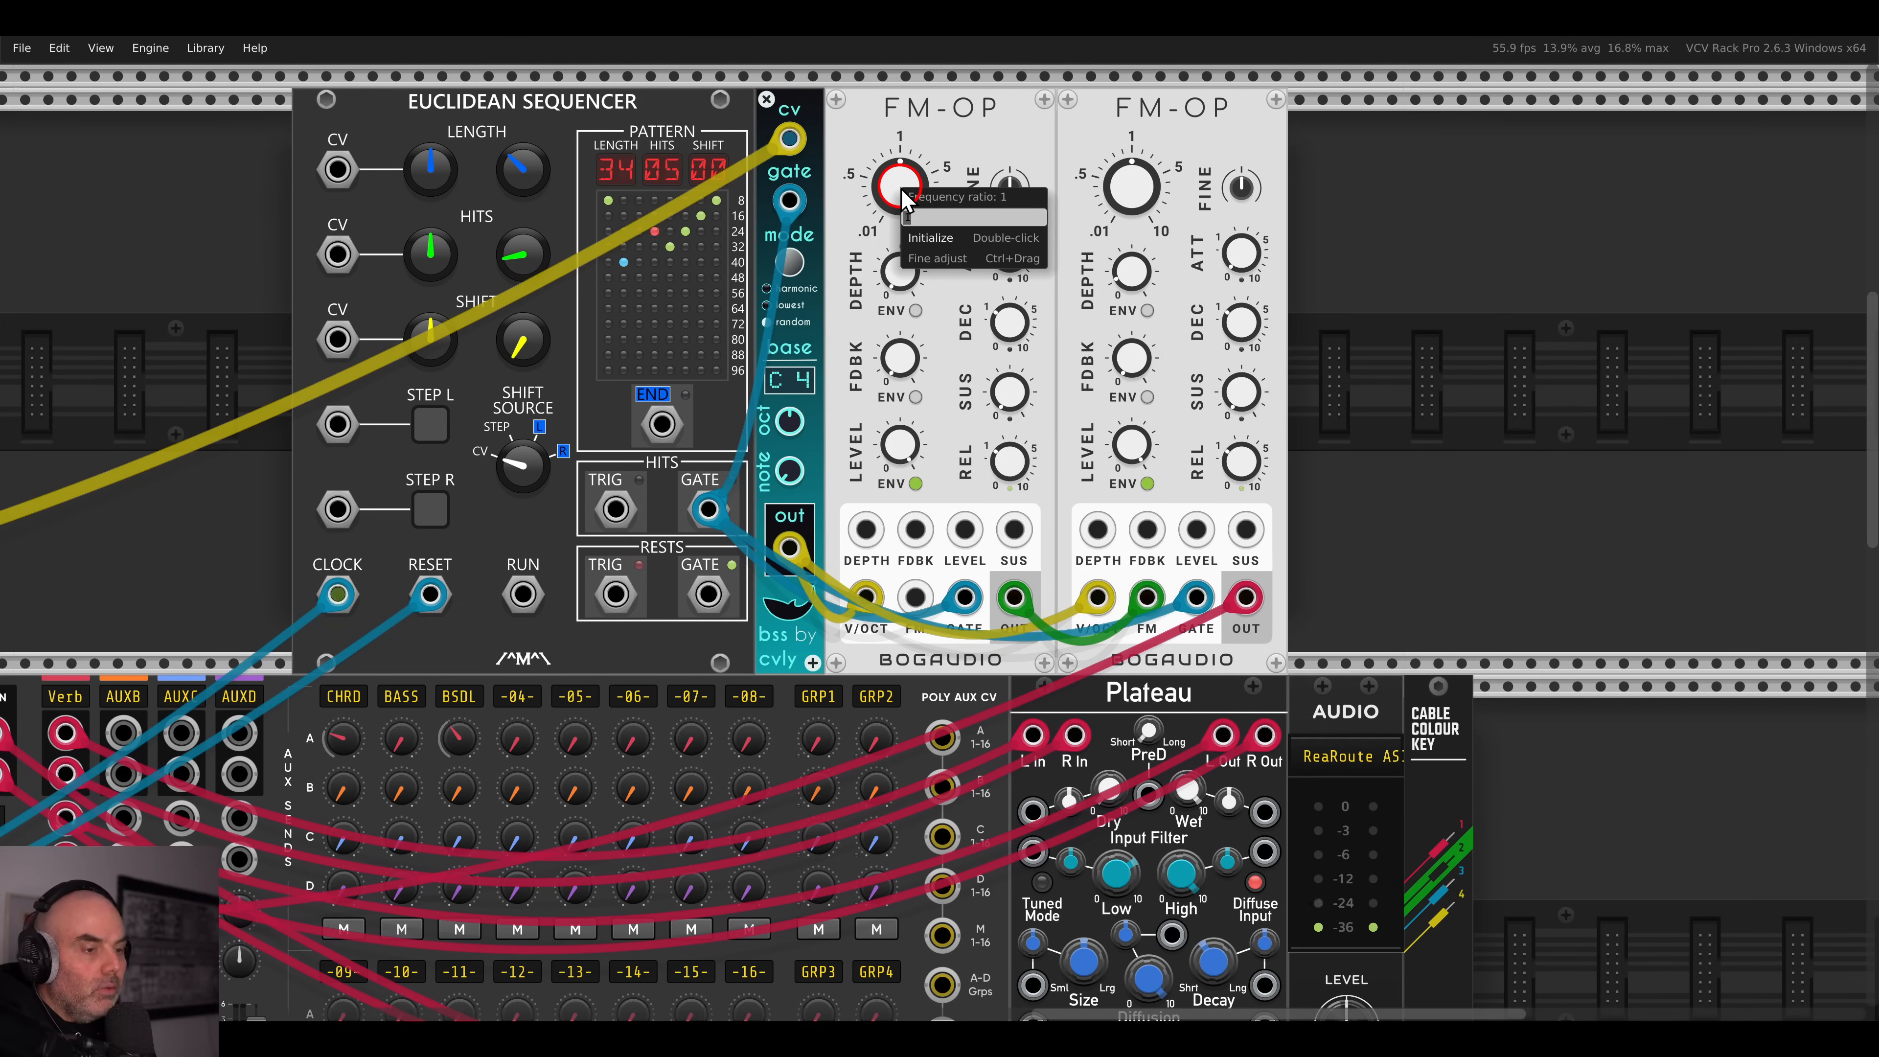
pyautogui.write('3')
pyautogui.press('Return')
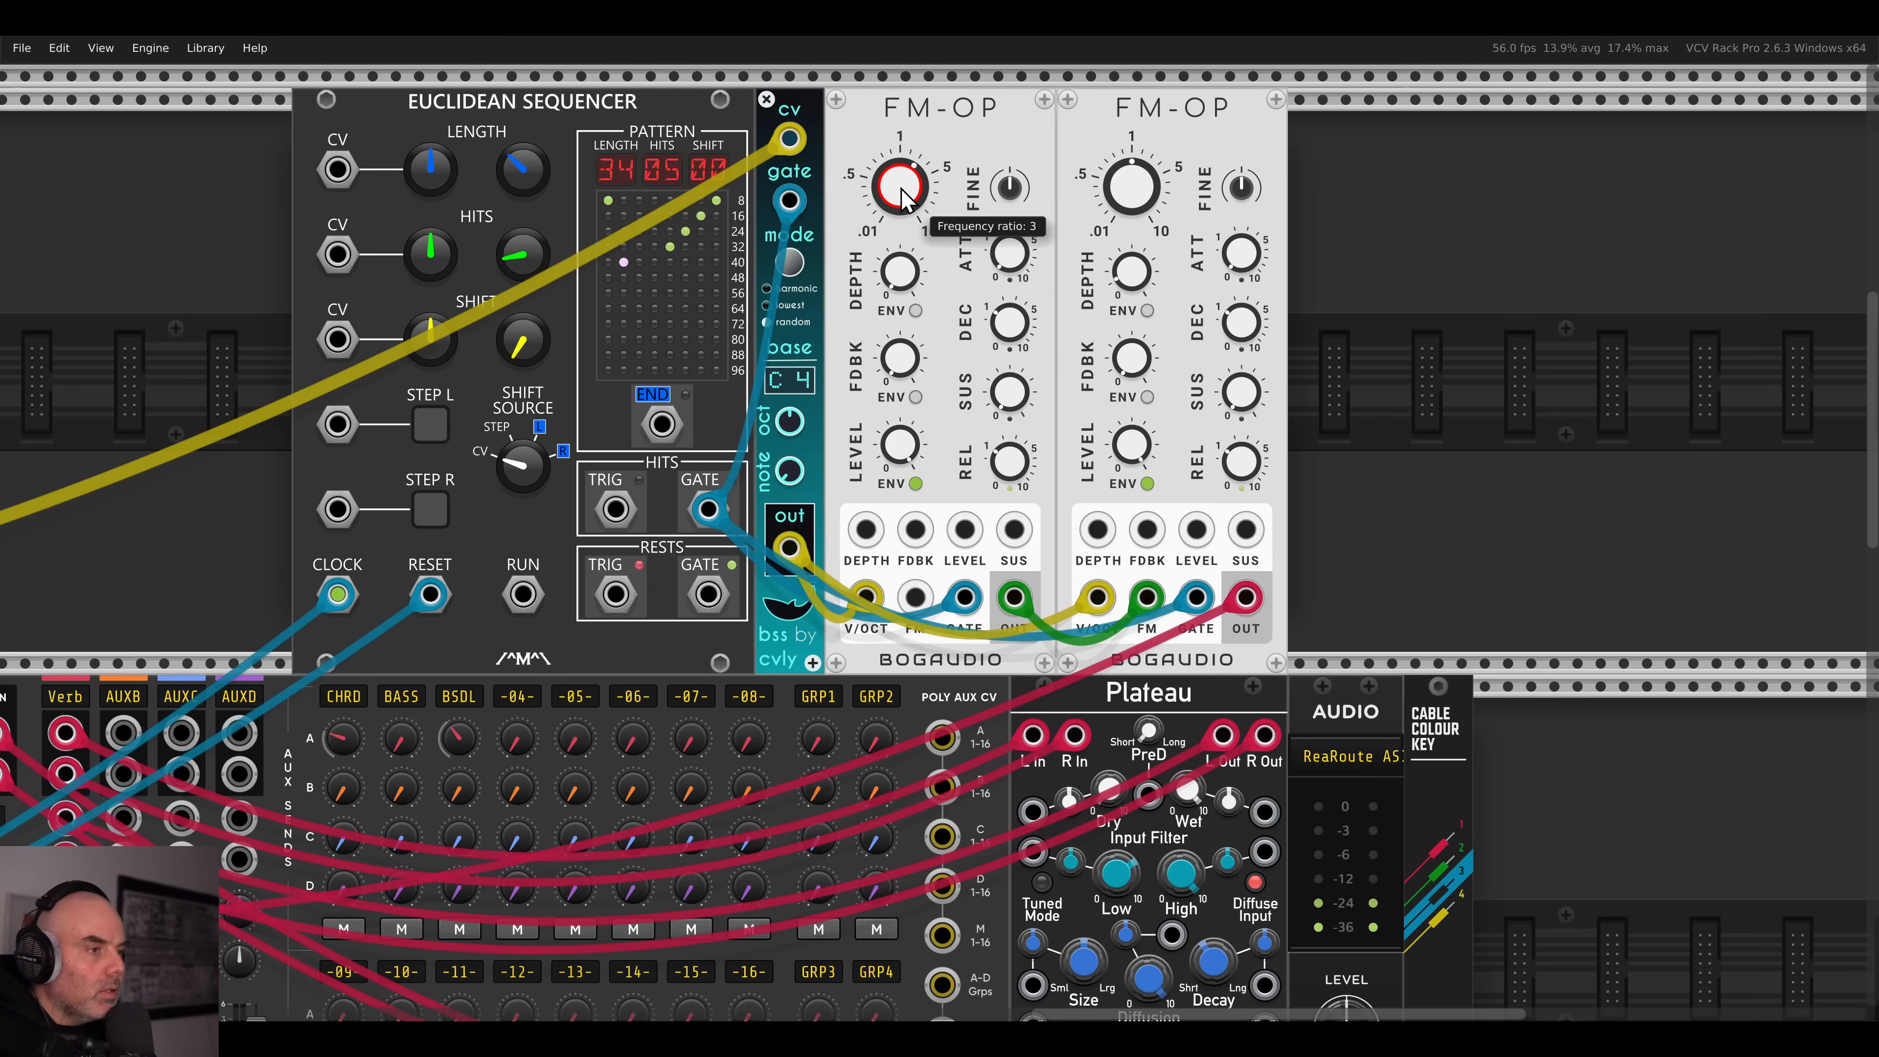
# - Fine-tune the first FM-OP's sustain and release and the second FM-OP's FM depth
pyautogui.click(1031, 212)
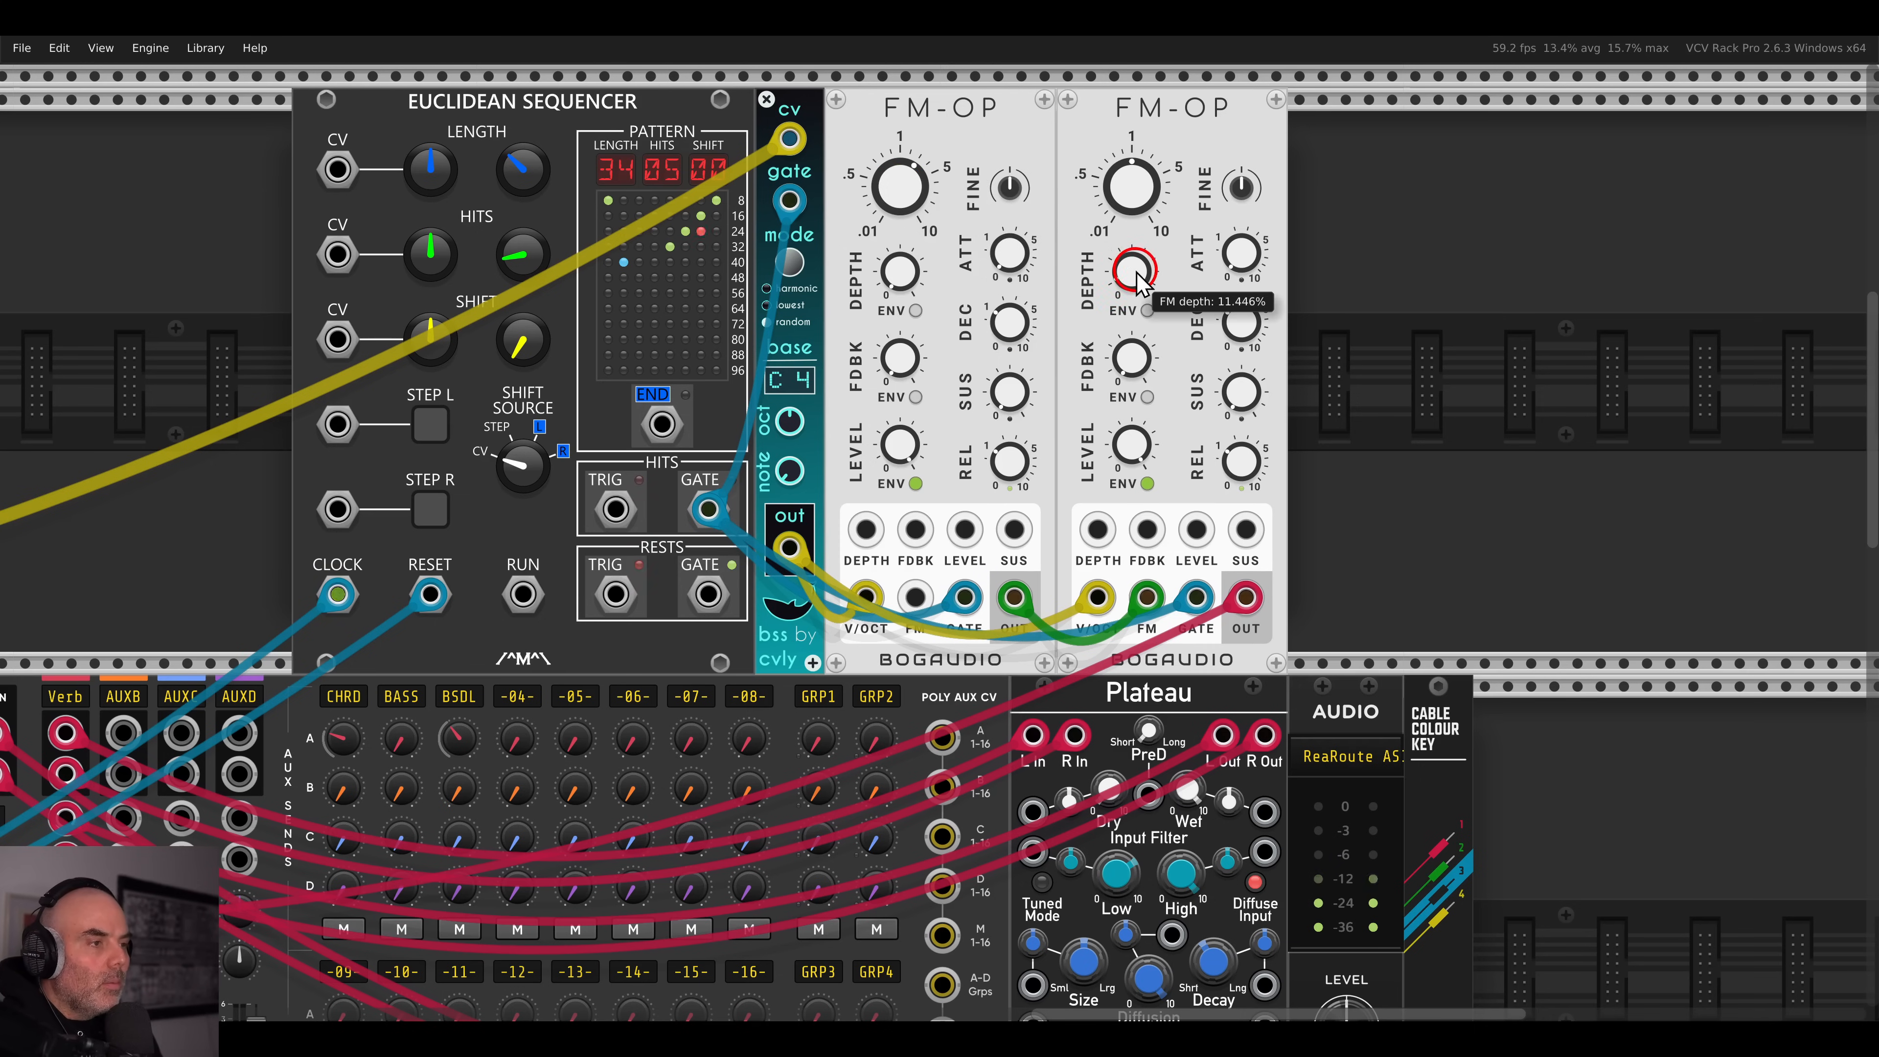
pyautogui.click(1010, 403)
pyautogui.click(1011, 483)
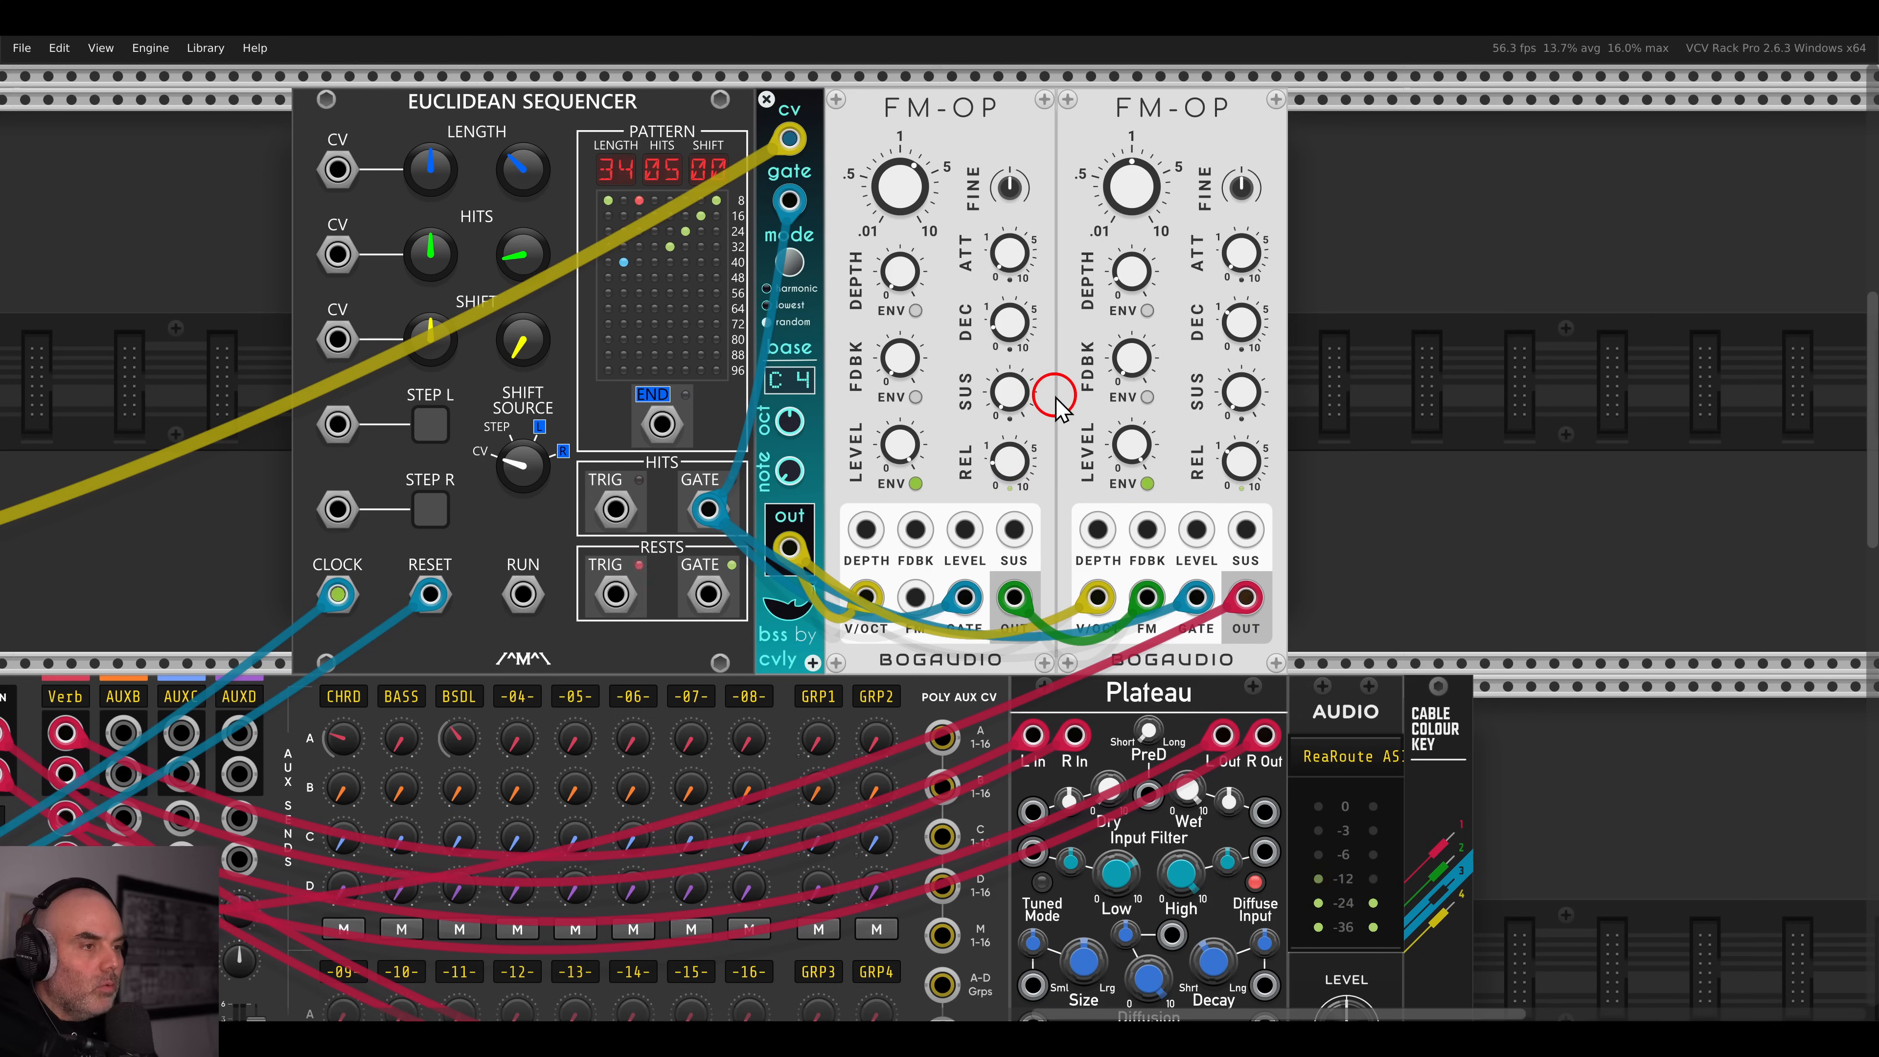
pyautogui.click(1133, 288)
pyautogui.moveTo(1133, 306); pyautogui.dragTo(1124, 309)
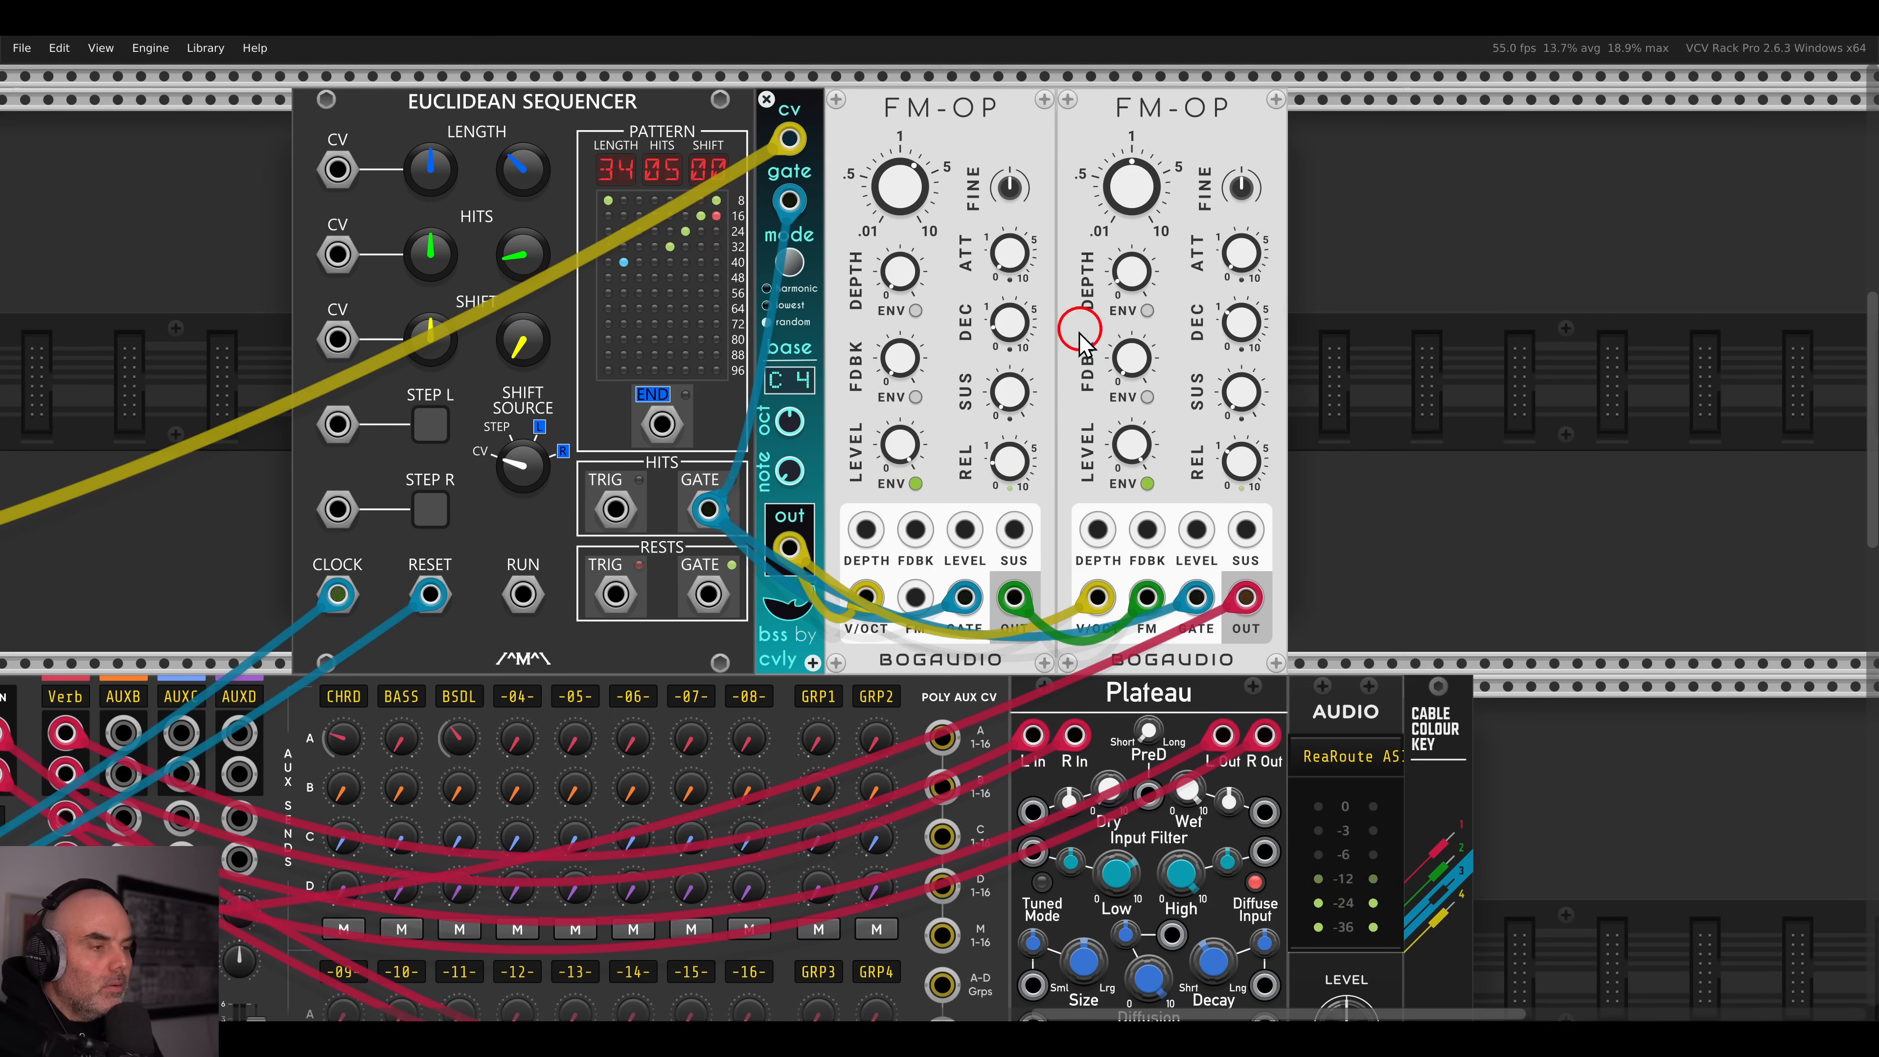
# - Add a Prince of Perception delay and patch it between the second FM-OP's output and the mixer
pyautogui.scroll(-1, 1044, 346)
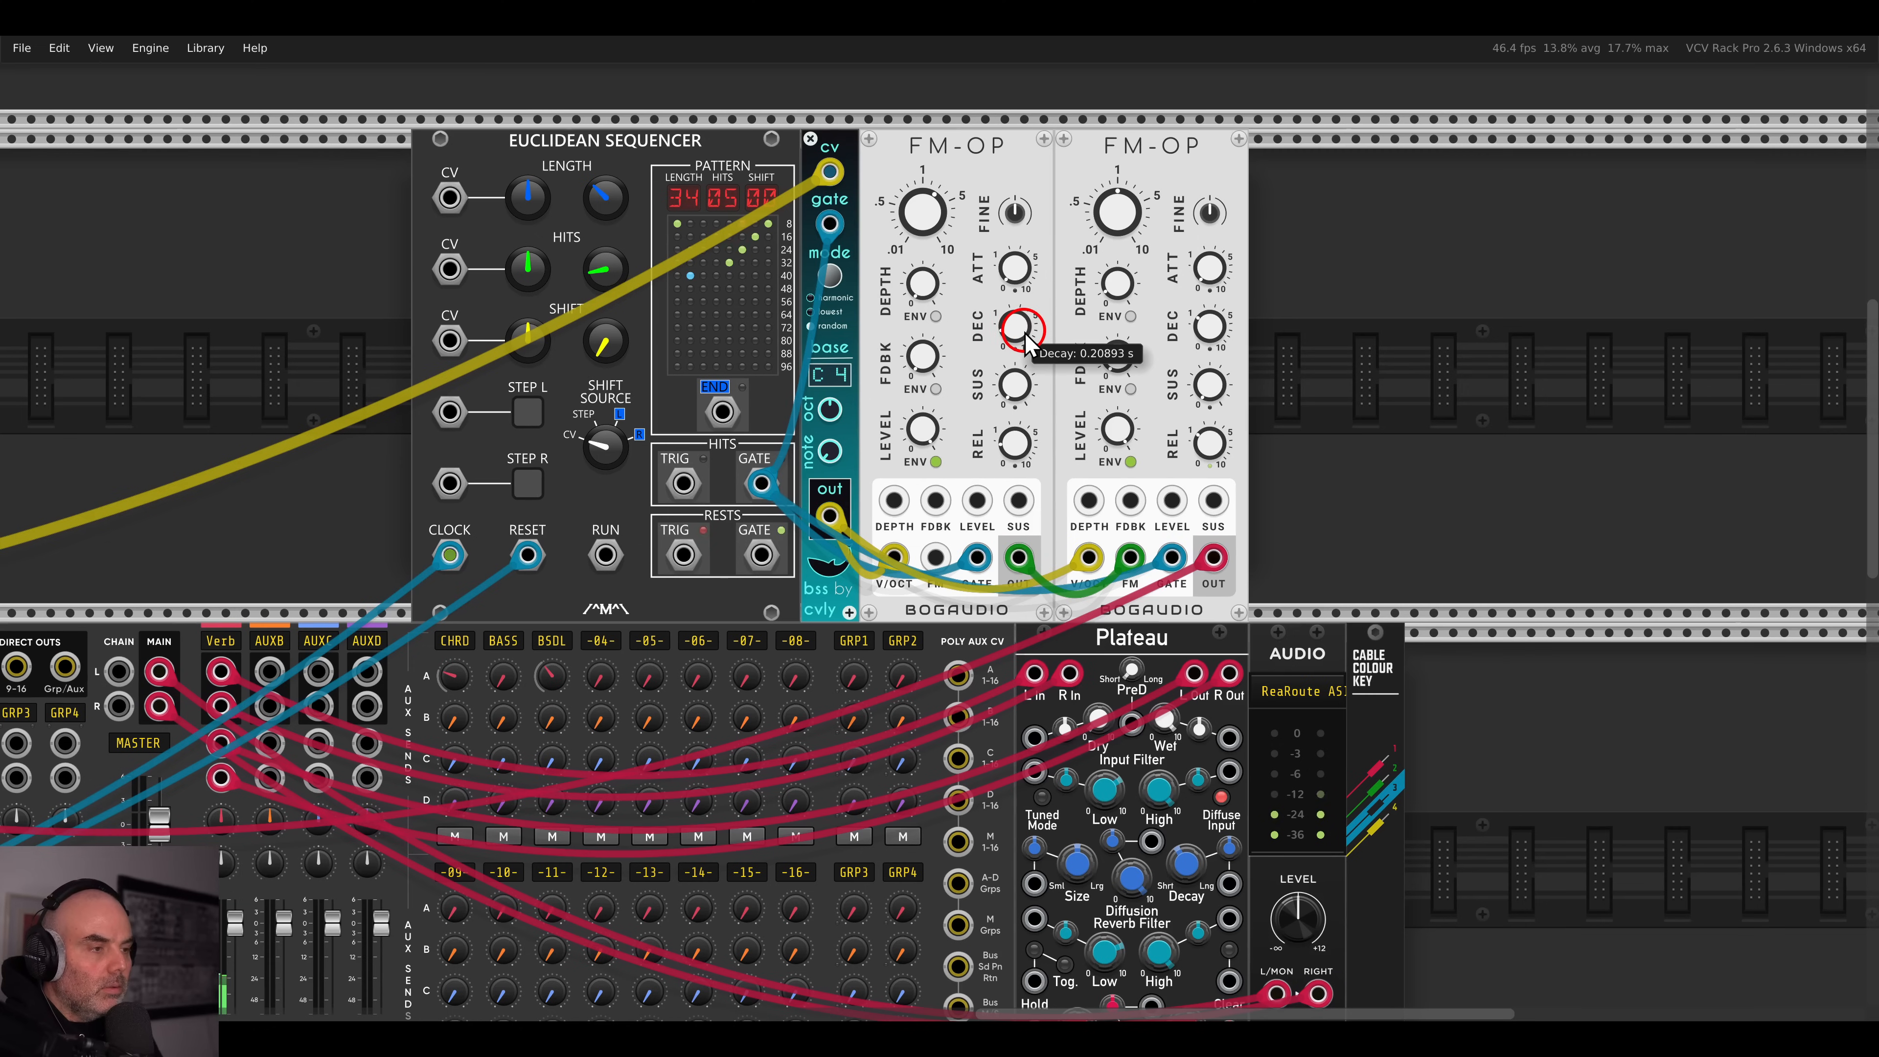
pyautogui.rightClick(1370, 348)
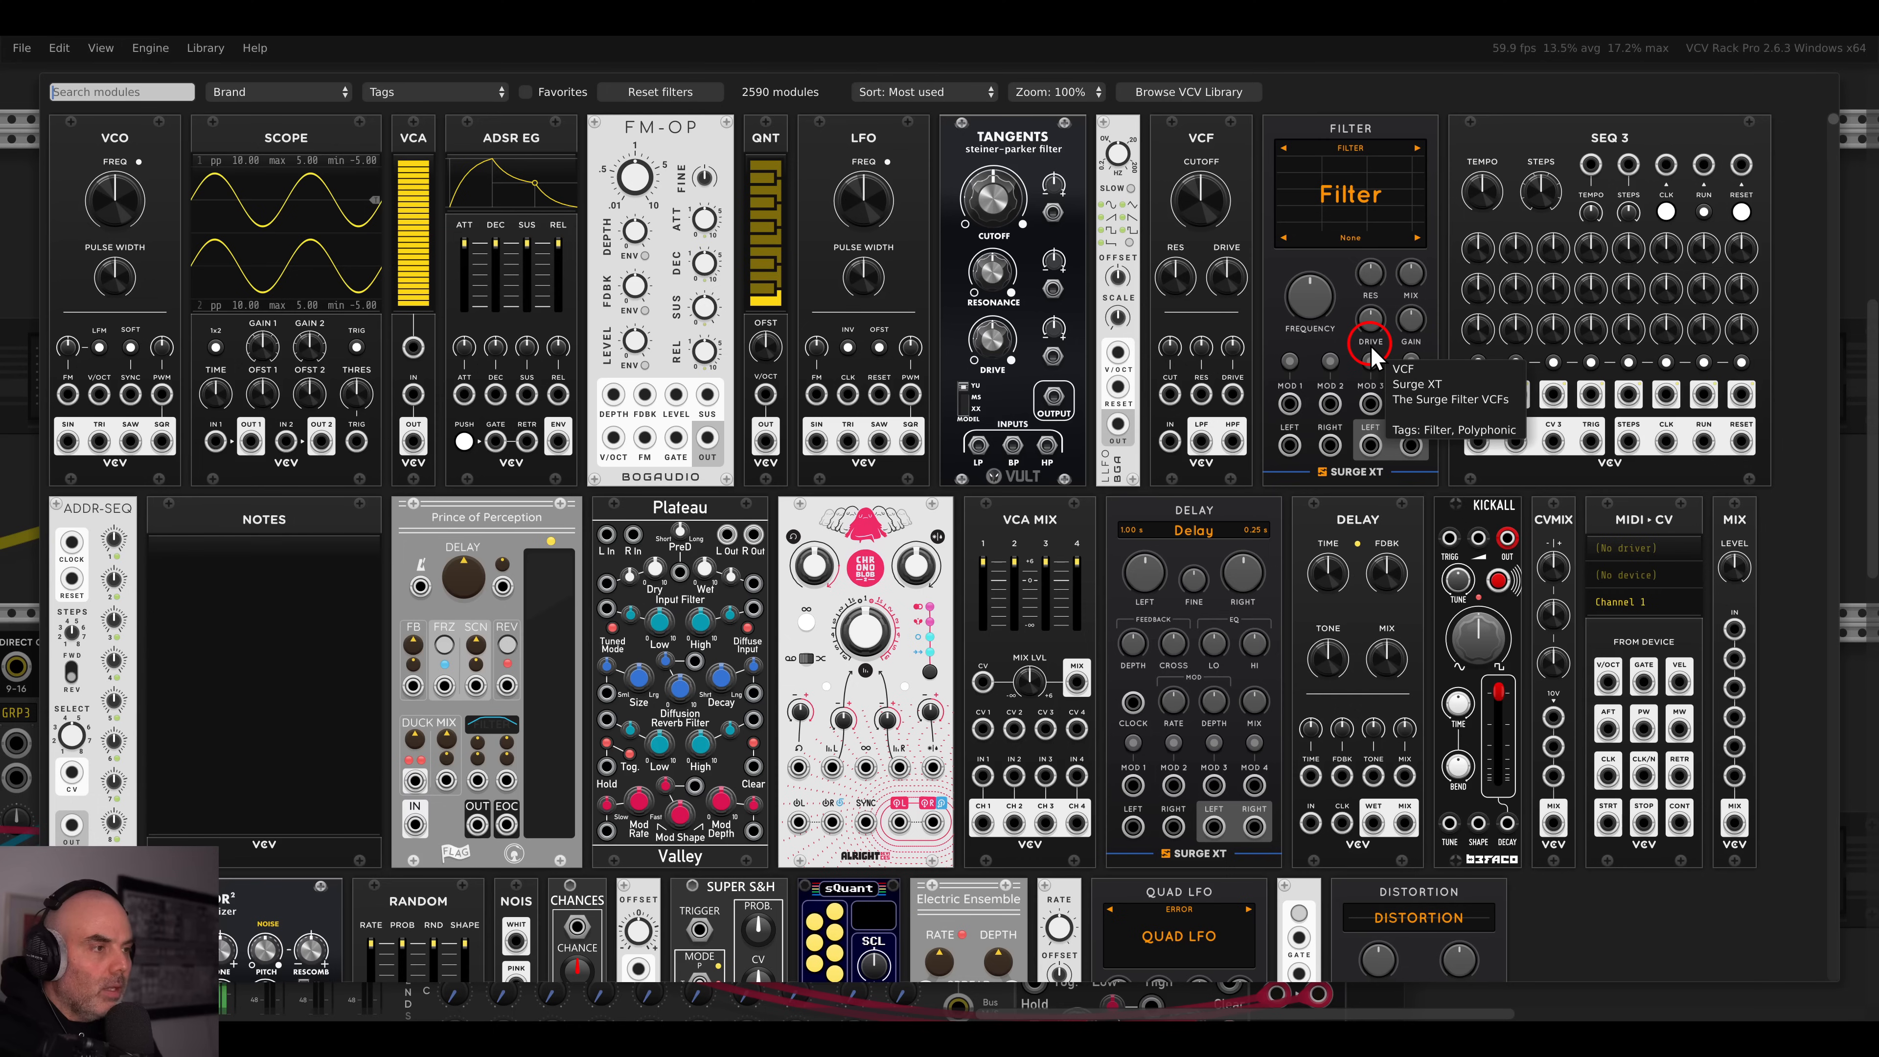
pyautogui.moveTo(534, 575); pyautogui.dragTo(880, 483)
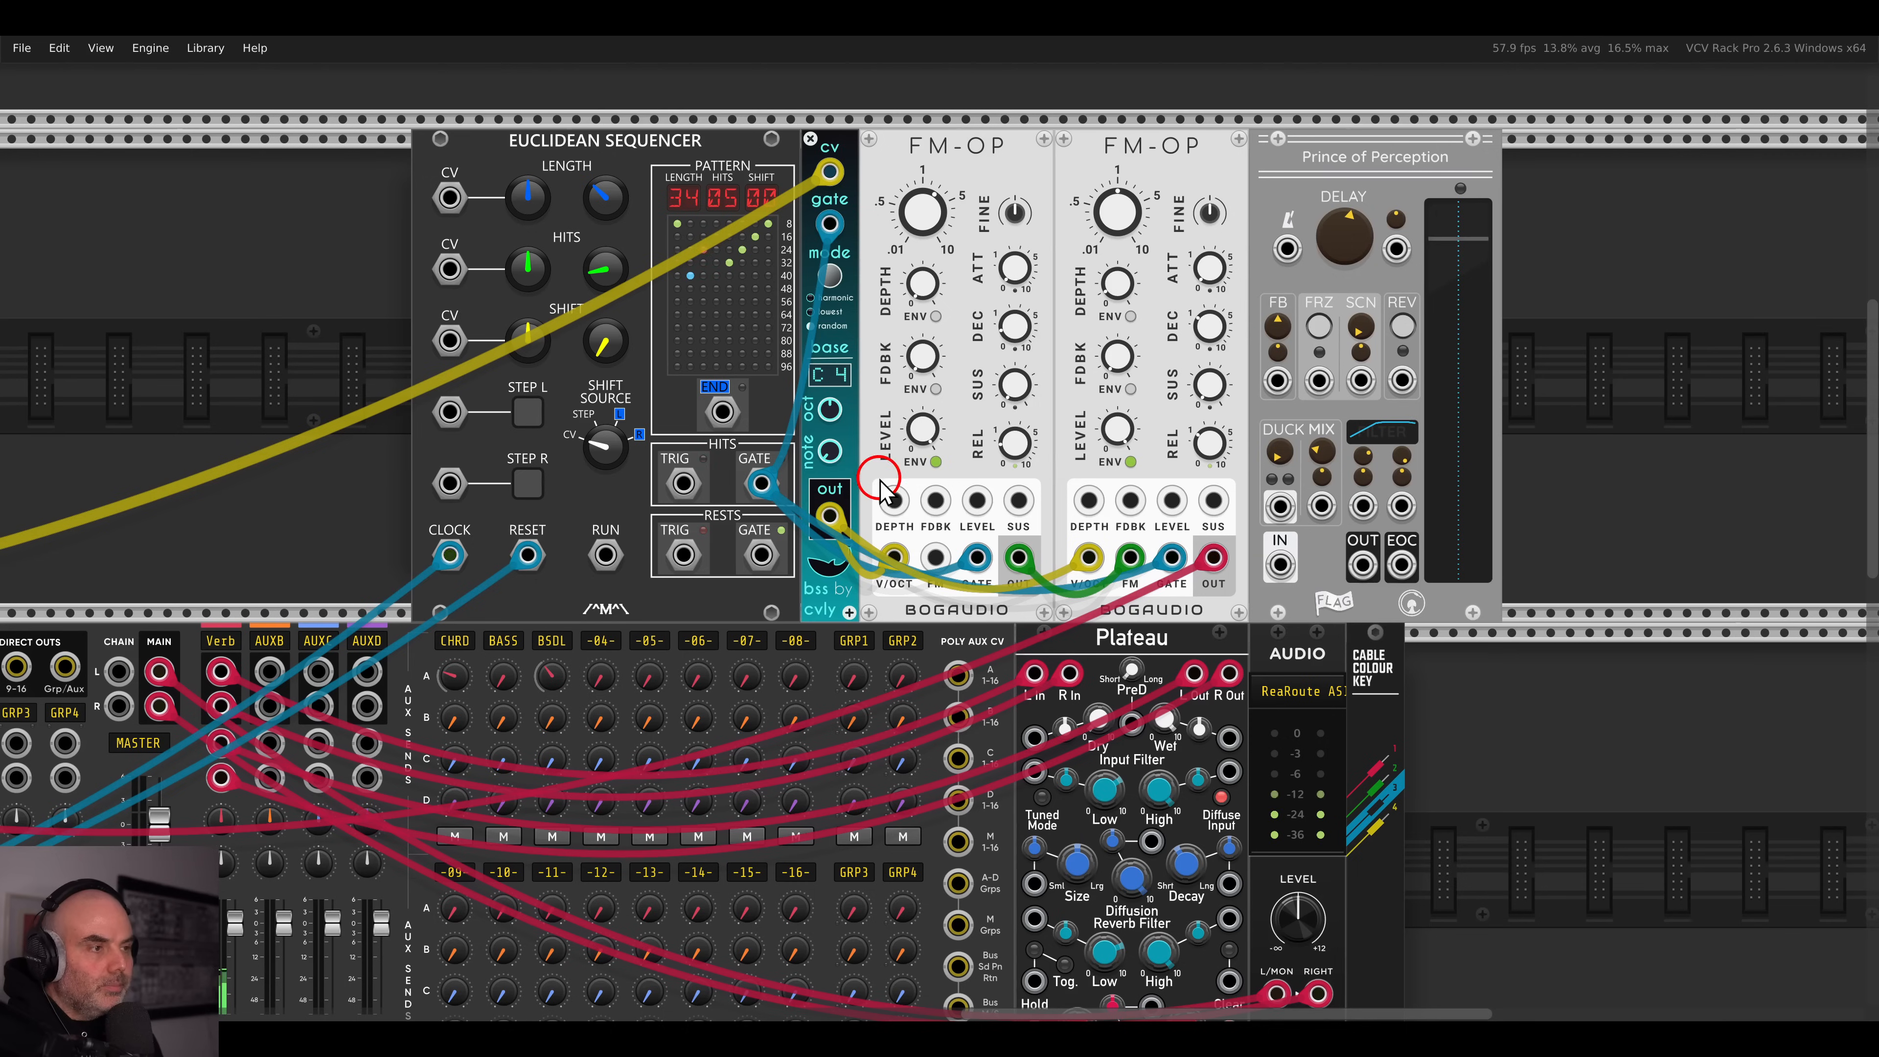
pyautogui.moveTo(1214, 557)
pyautogui.mouseDown()
pyautogui.moveTo(1353, 559)
pyautogui.moveTo(1215, 559)
pyautogui.mouseUp()
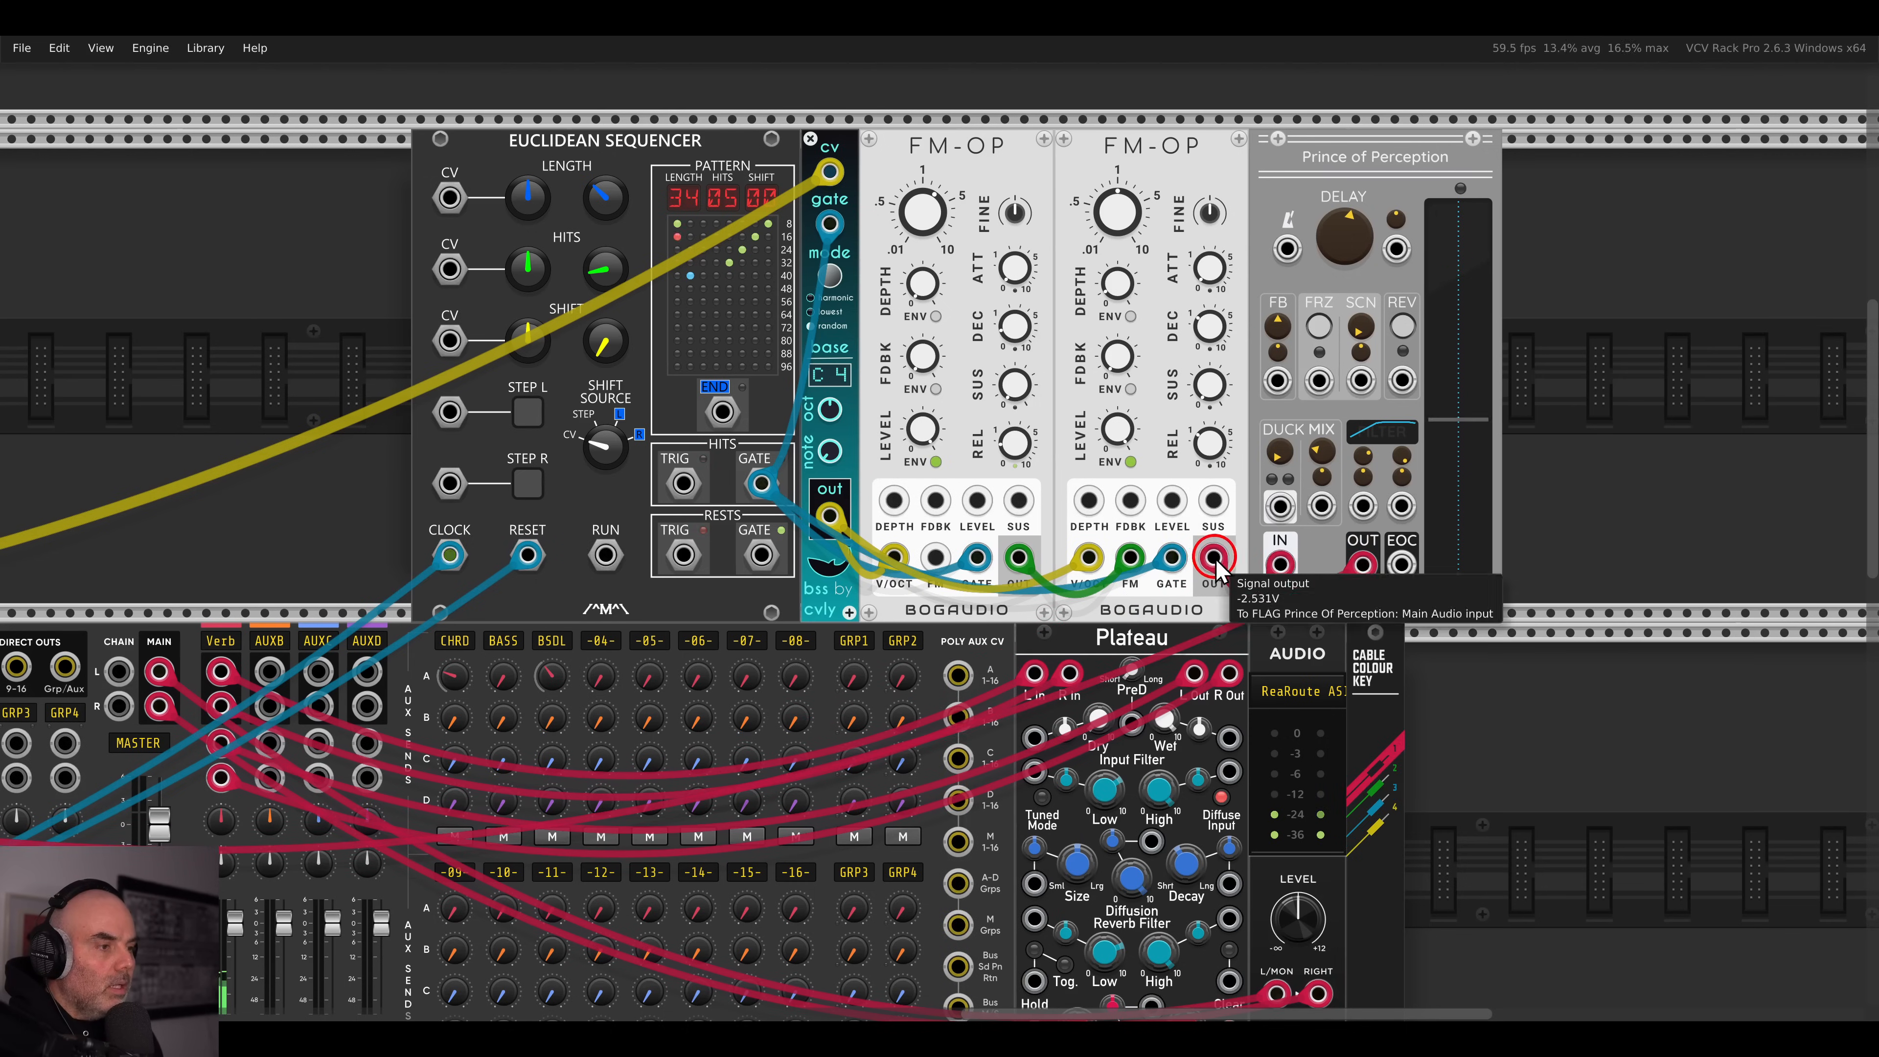
# - Look over the whole patch, from the harmony row to the mixer and kick section, and return to the delay
pyautogui.scroll(-3, 1105, 544)
pyautogui.moveTo(694, 546); pyautogui.dragTo(1469, 360)
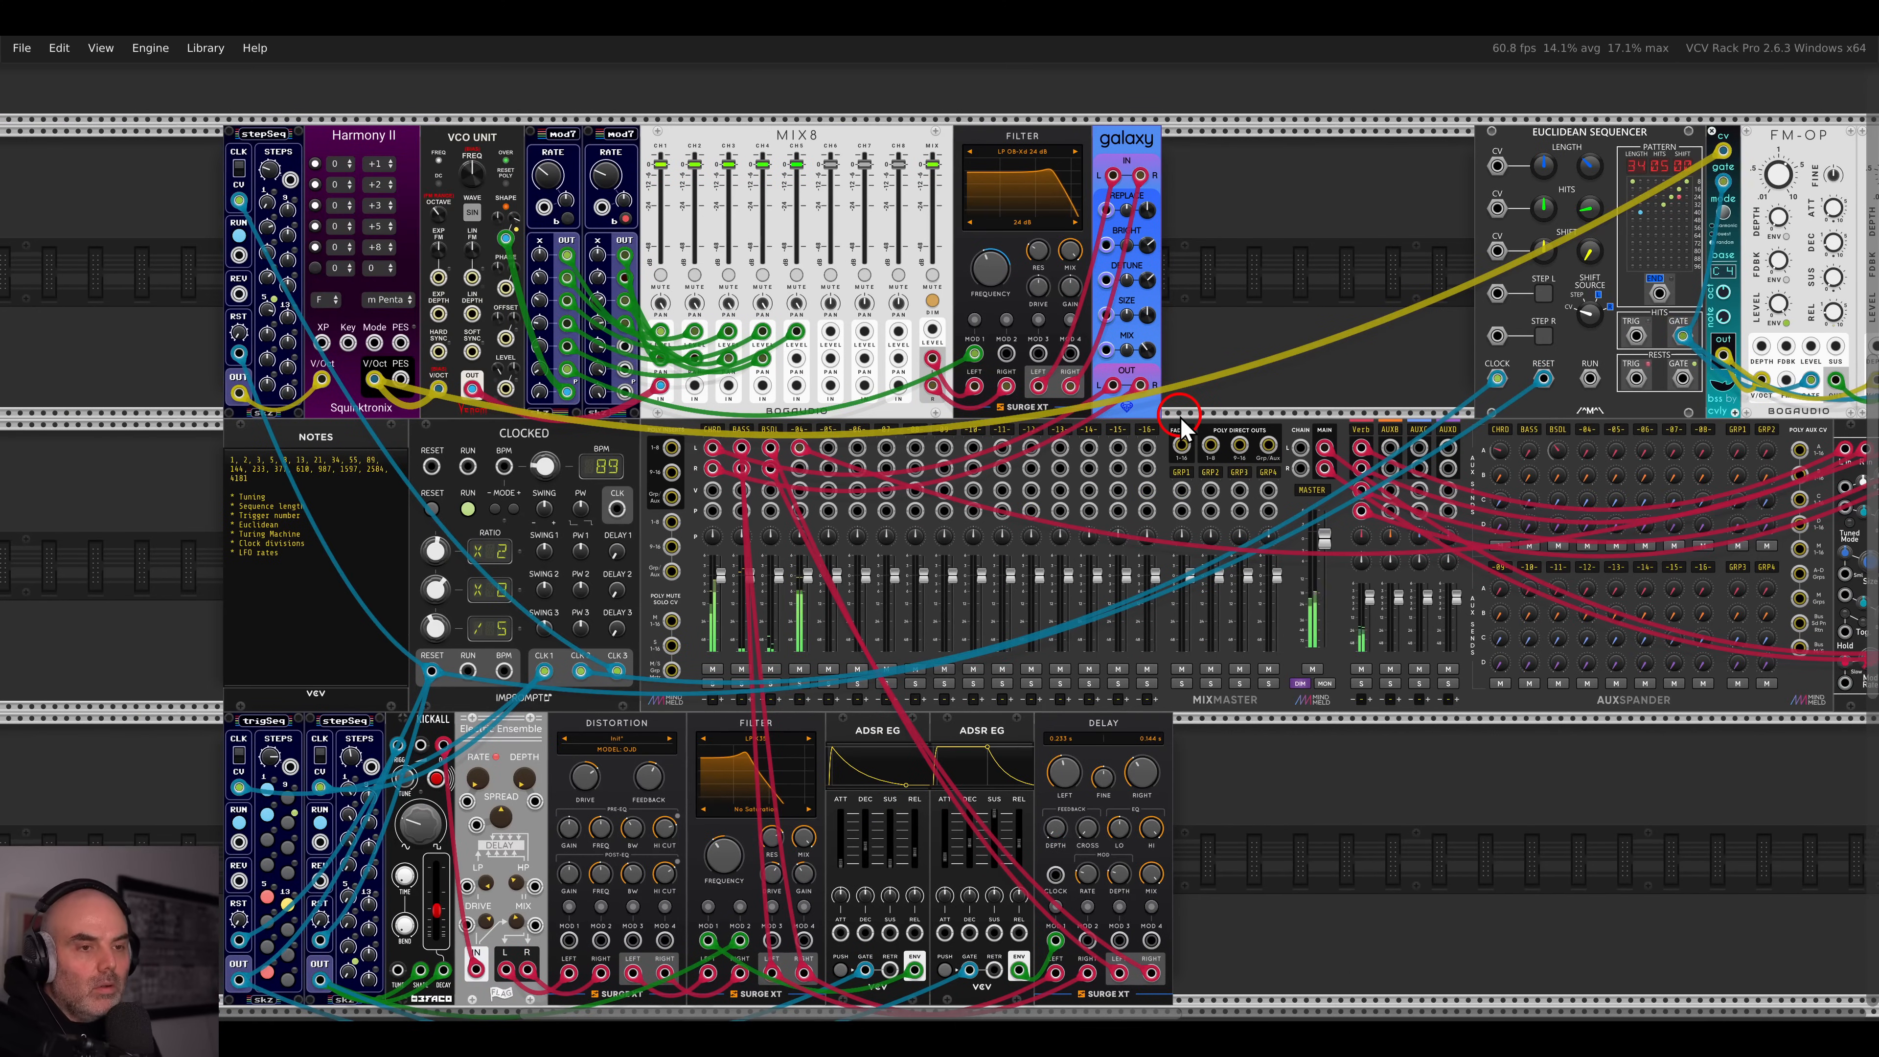
pyautogui.moveTo(598, 456); pyautogui.dragTo(820, 410)
pyautogui.scroll(1, 544, 429)
pyautogui.scroll(3, 544, 429)
pyautogui.moveTo(1313, 271); pyautogui.dragTo(640, 358)
pyautogui.moveTo(1502, 204); pyautogui.dragTo(222, 370)
pyautogui.moveTo(1414, 227); pyautogui.dragTo(807, 342)
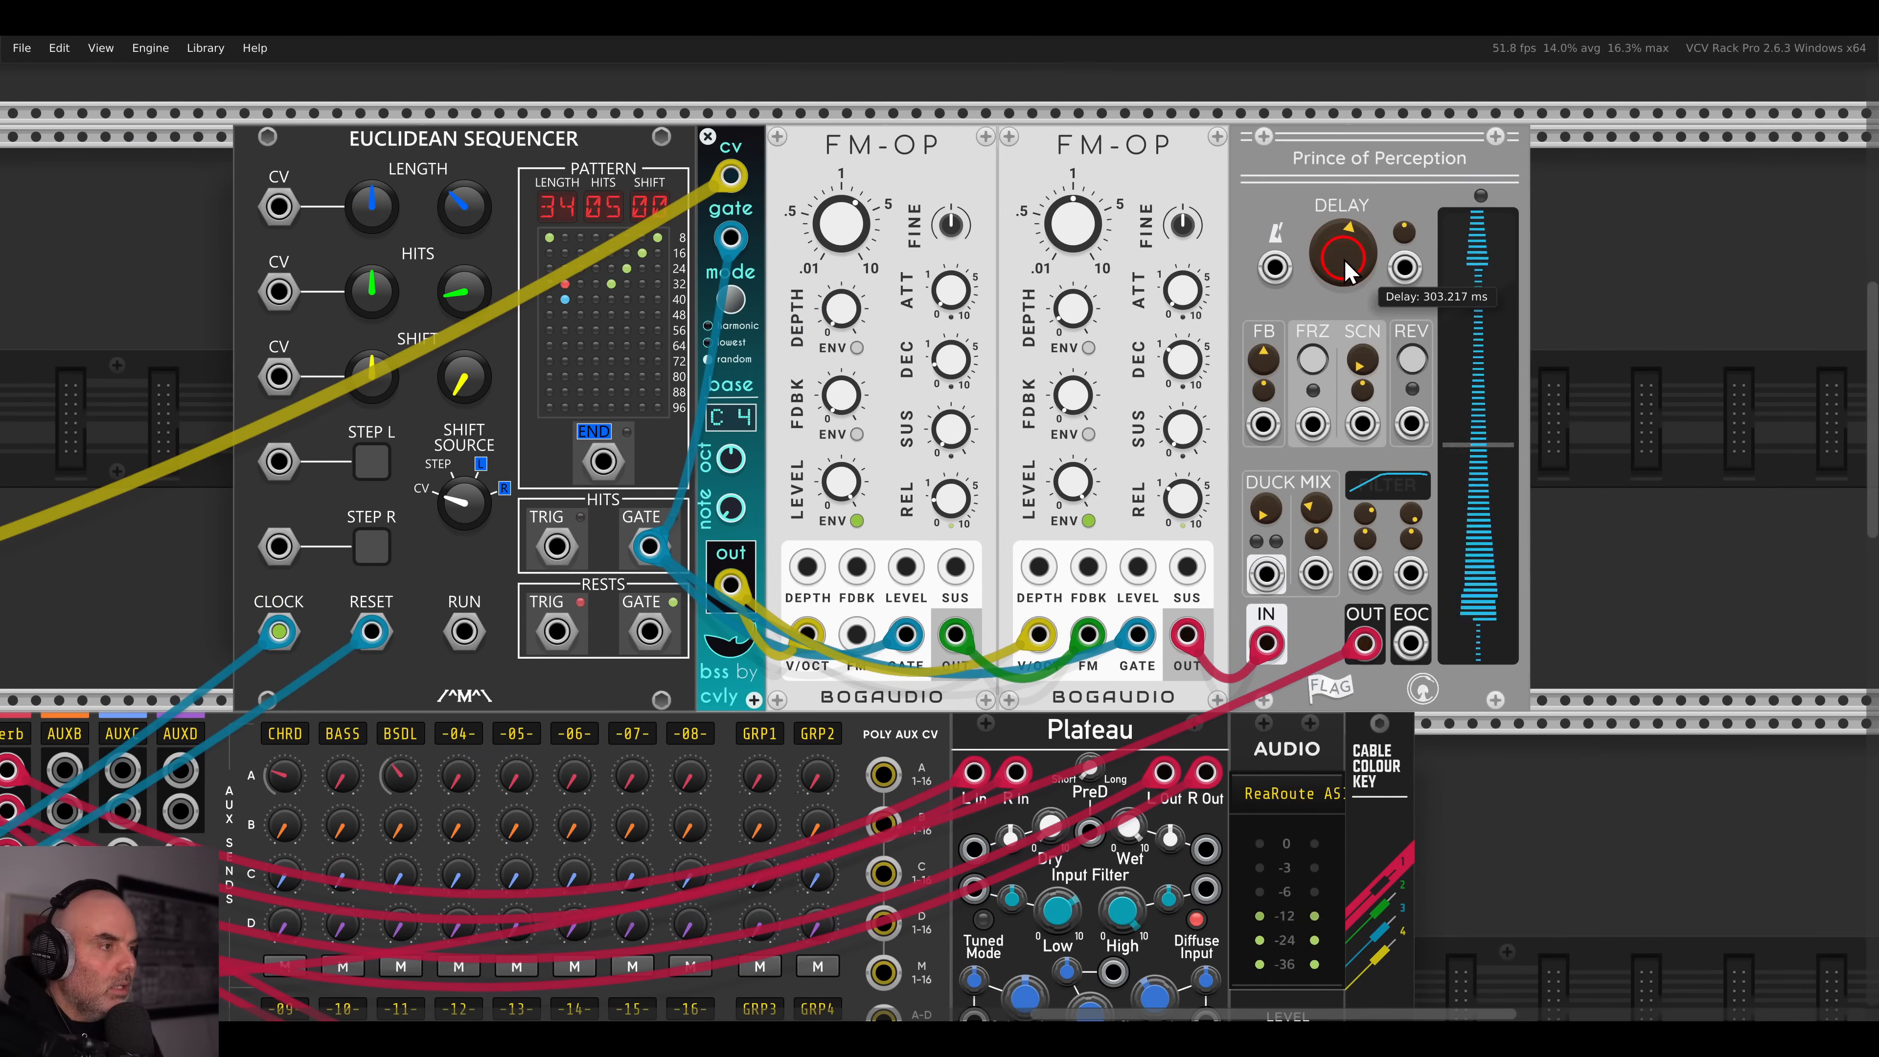
# - Set the Prince of Perception's delay time to 377 ms and adjust its mix amount
pyautogui.rightClick(1345, 257)
pyautogui.write('377')
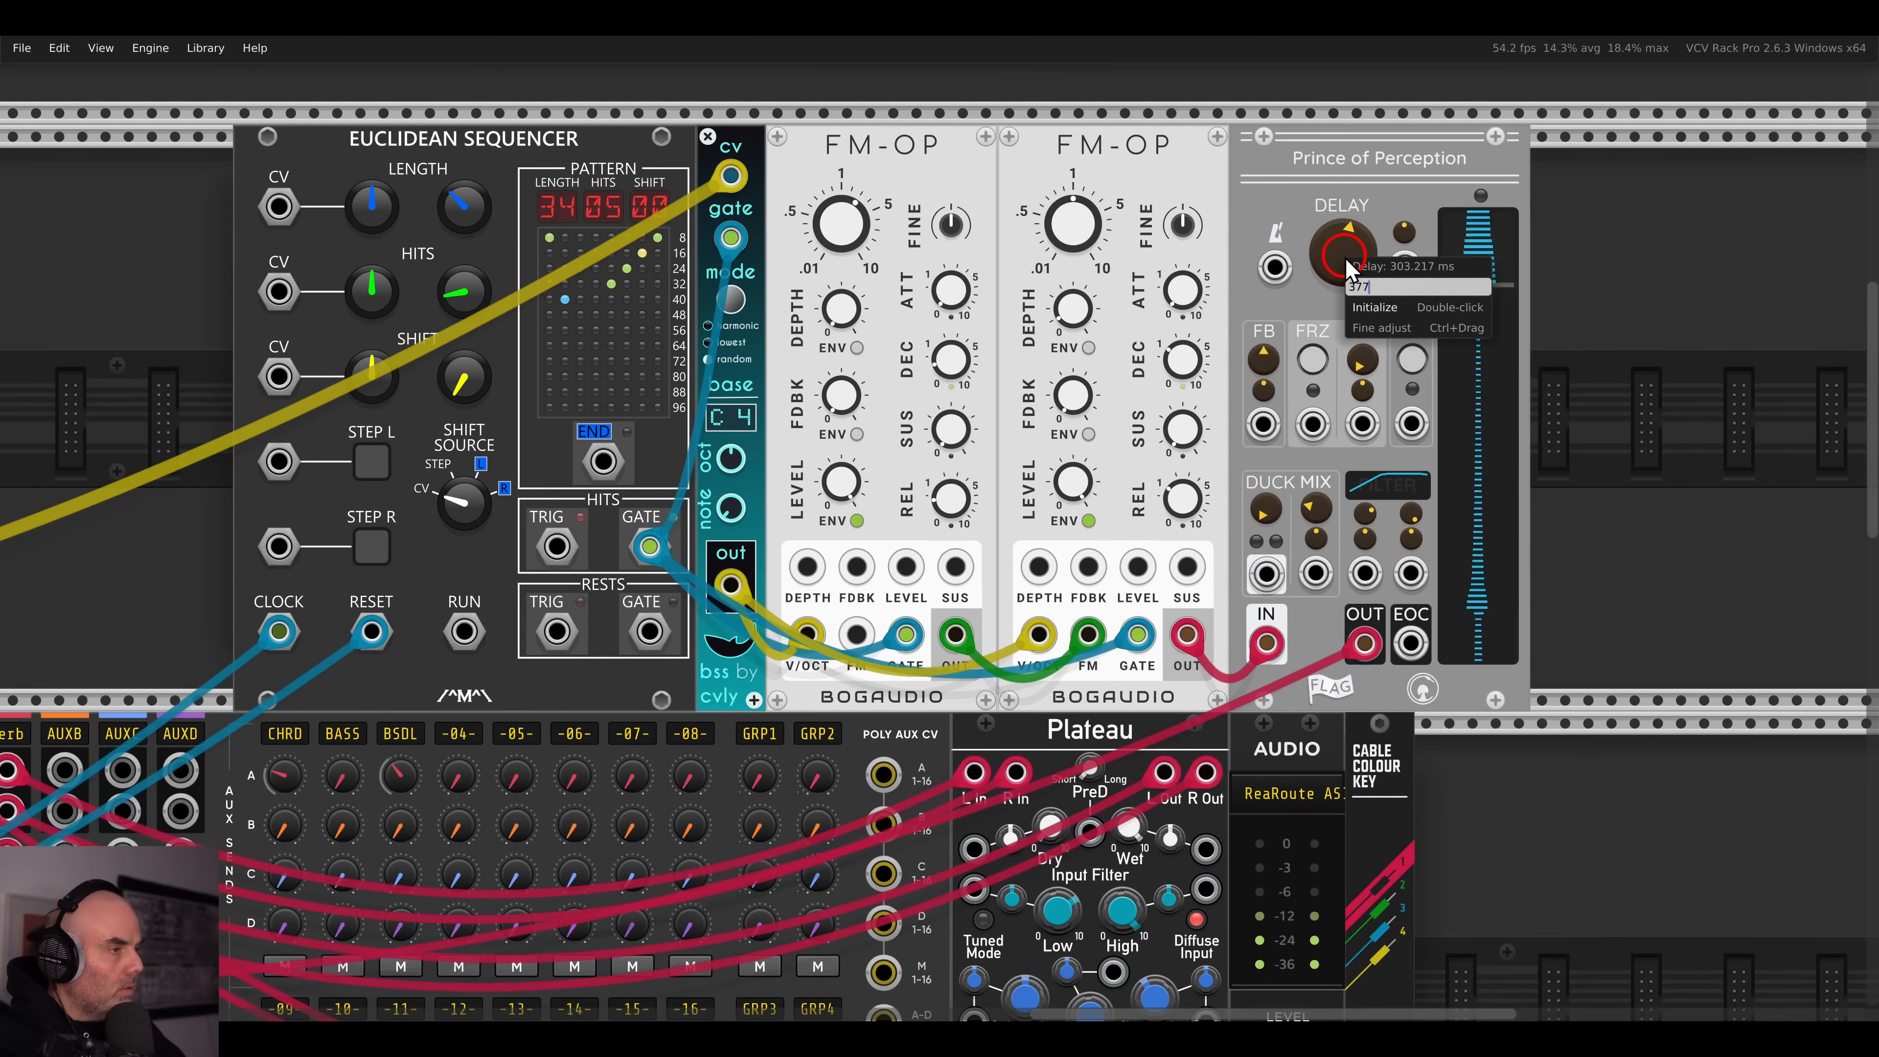
pyautogui.press('Return')
pyautogui.rightClick(1345, 257)
pyautogui.write('0.377')
pyautogui.press('Return')
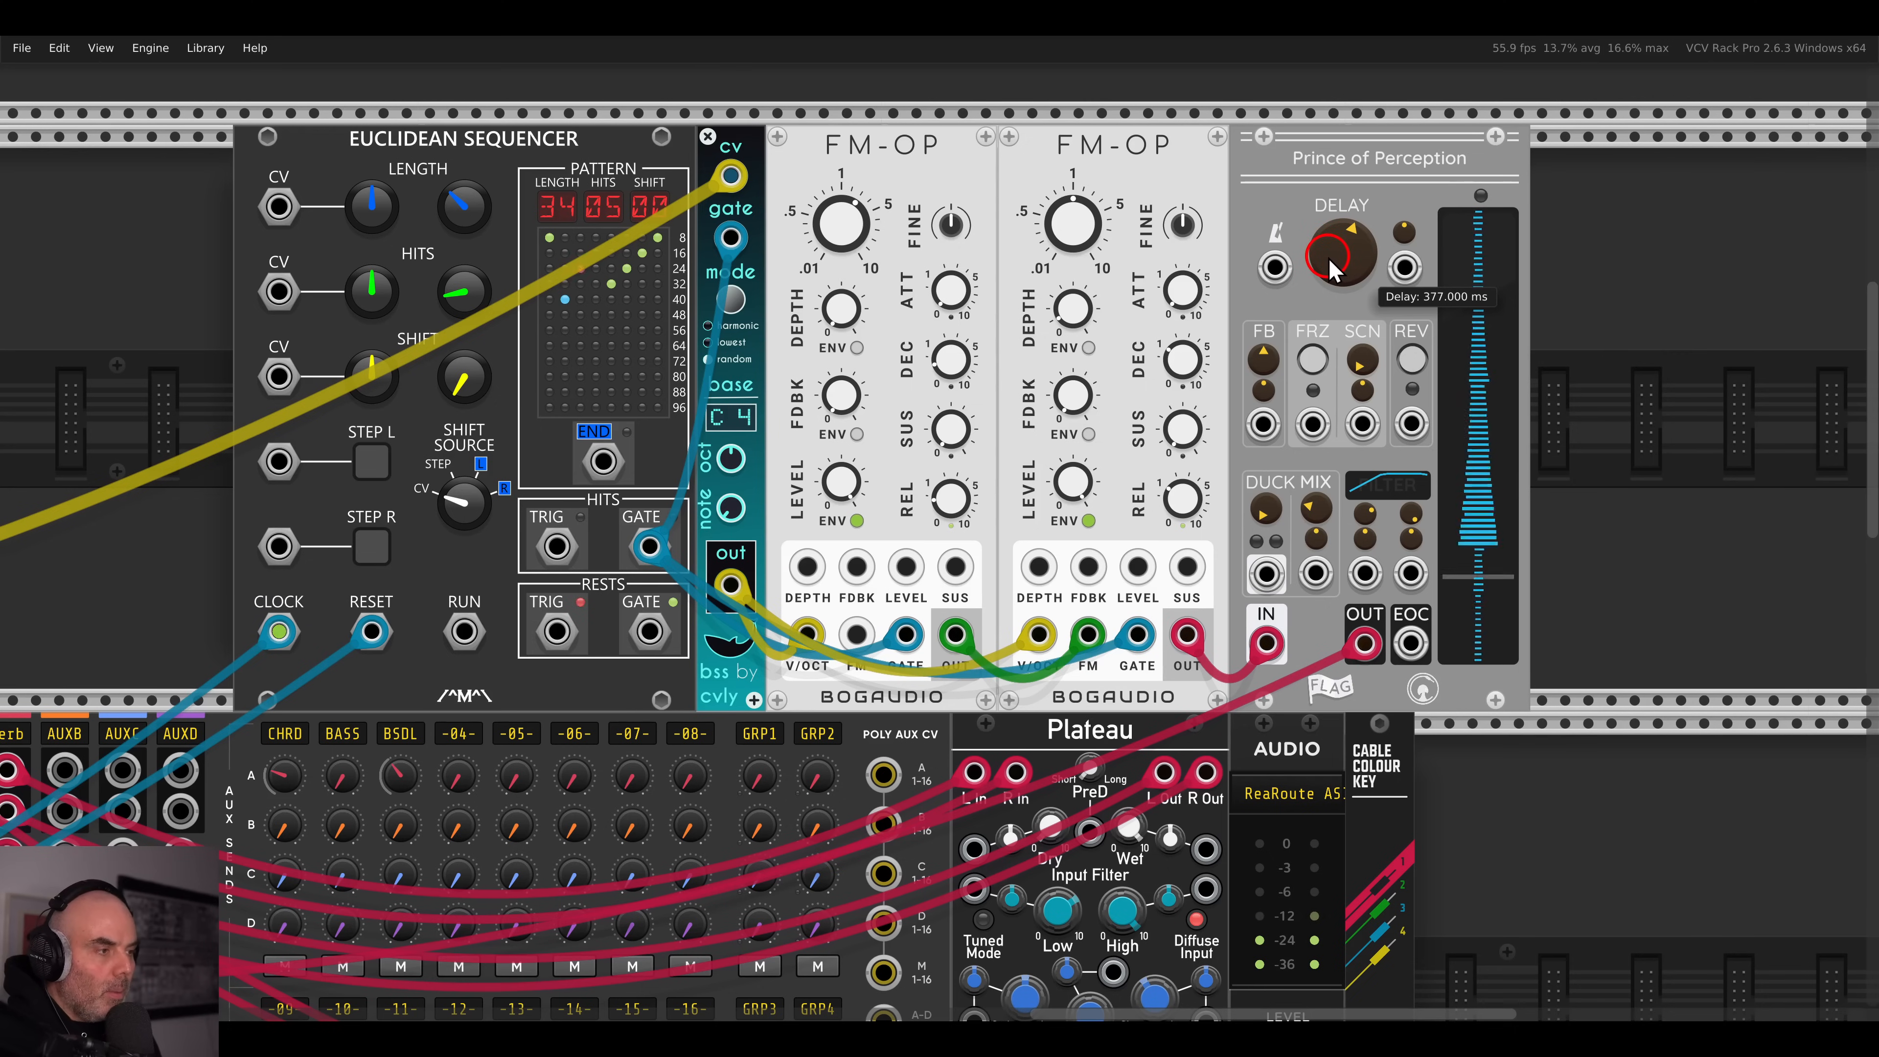
pyautogui.moveTo(1315, 504); pyautogui.dragTo(1313, 453)
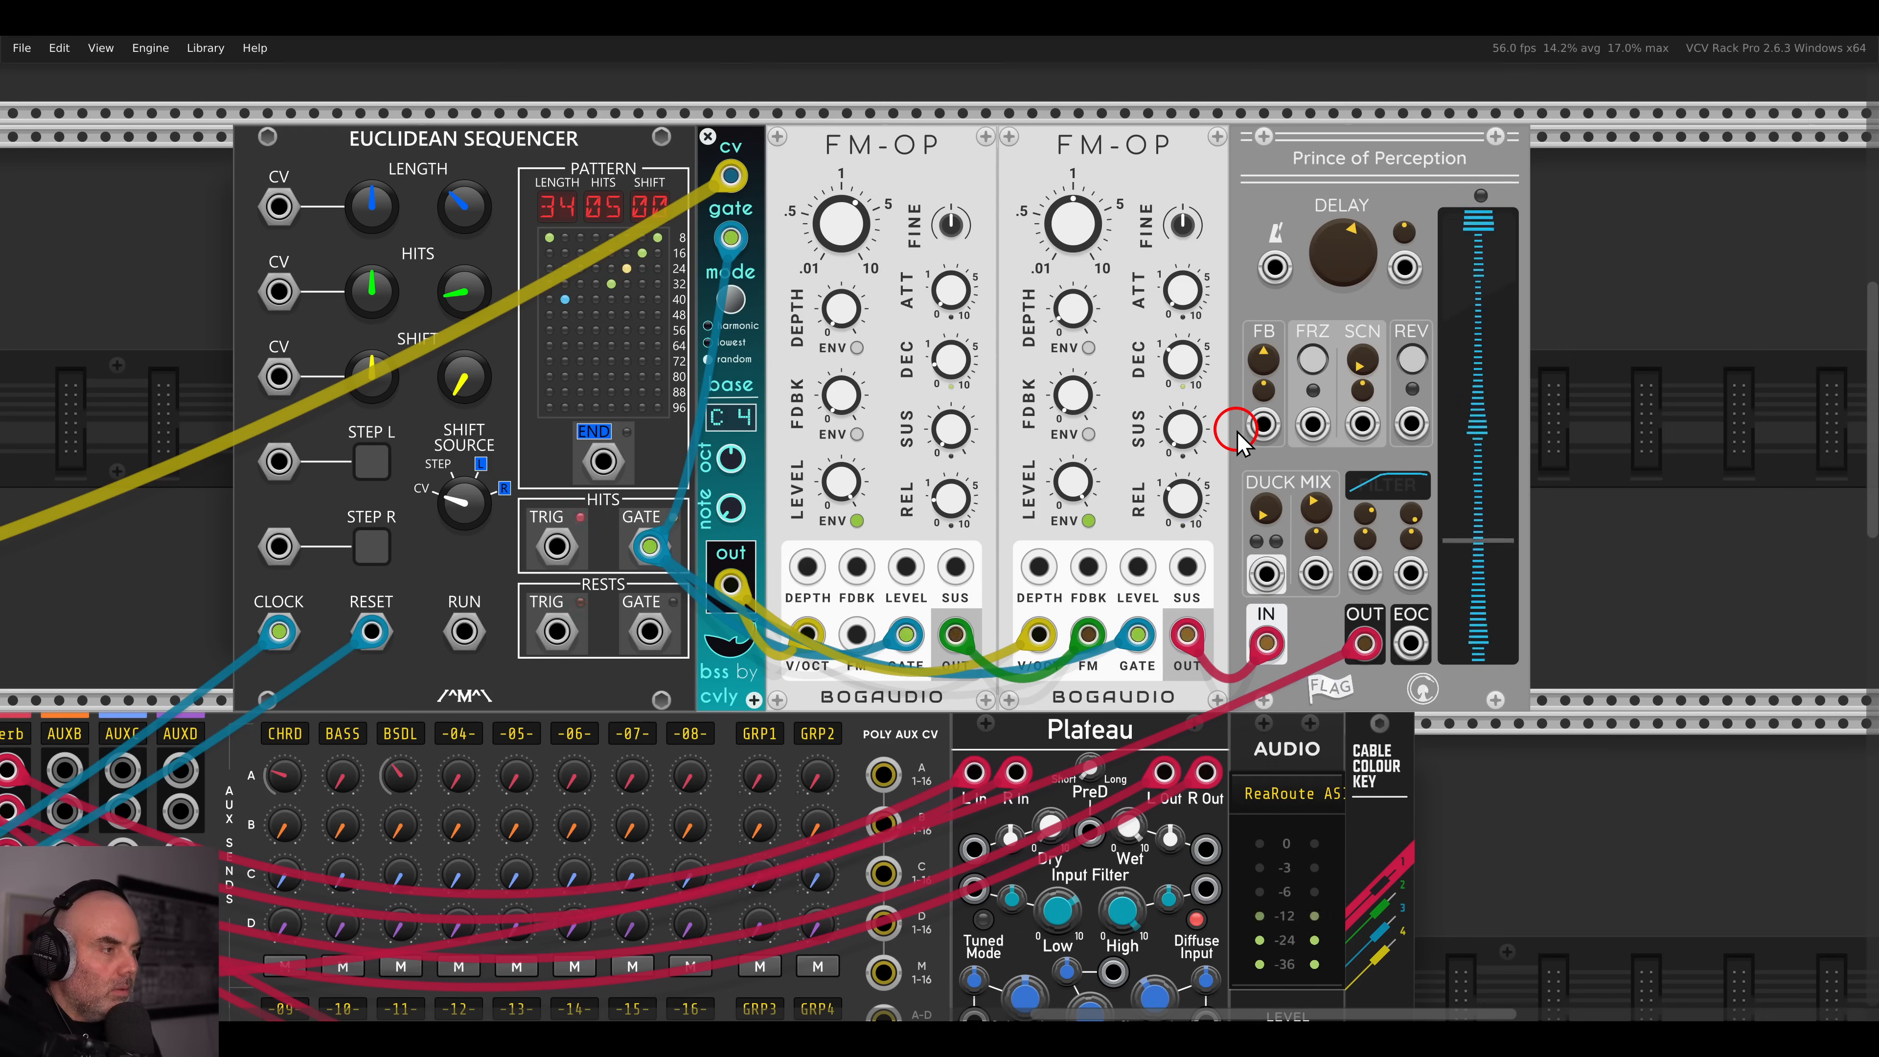
# - Try the delay's reverse switch and insert a Chances module between the second FM-OP and Prince of Perception
pyautogui.click(1411, 361)
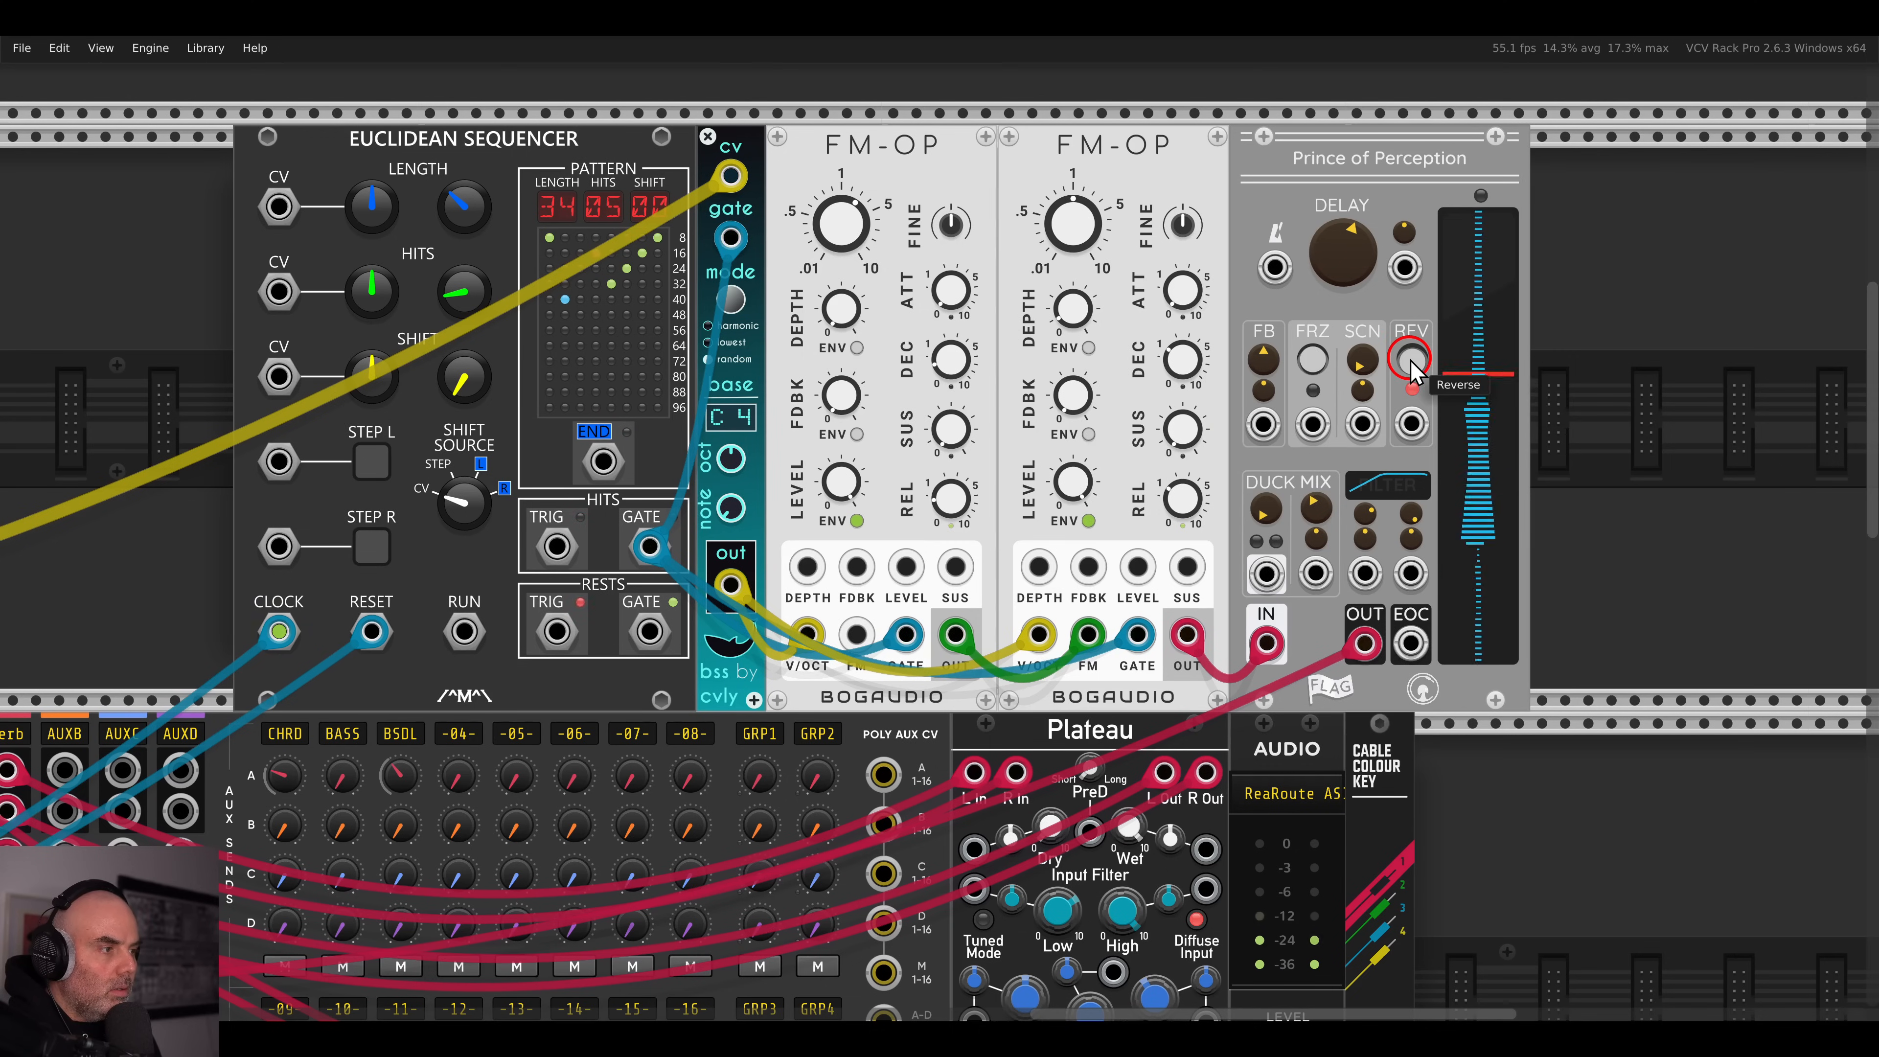
pyautogui.moveTo(1267, 167); pyautogui.dragTo(1427, 173)
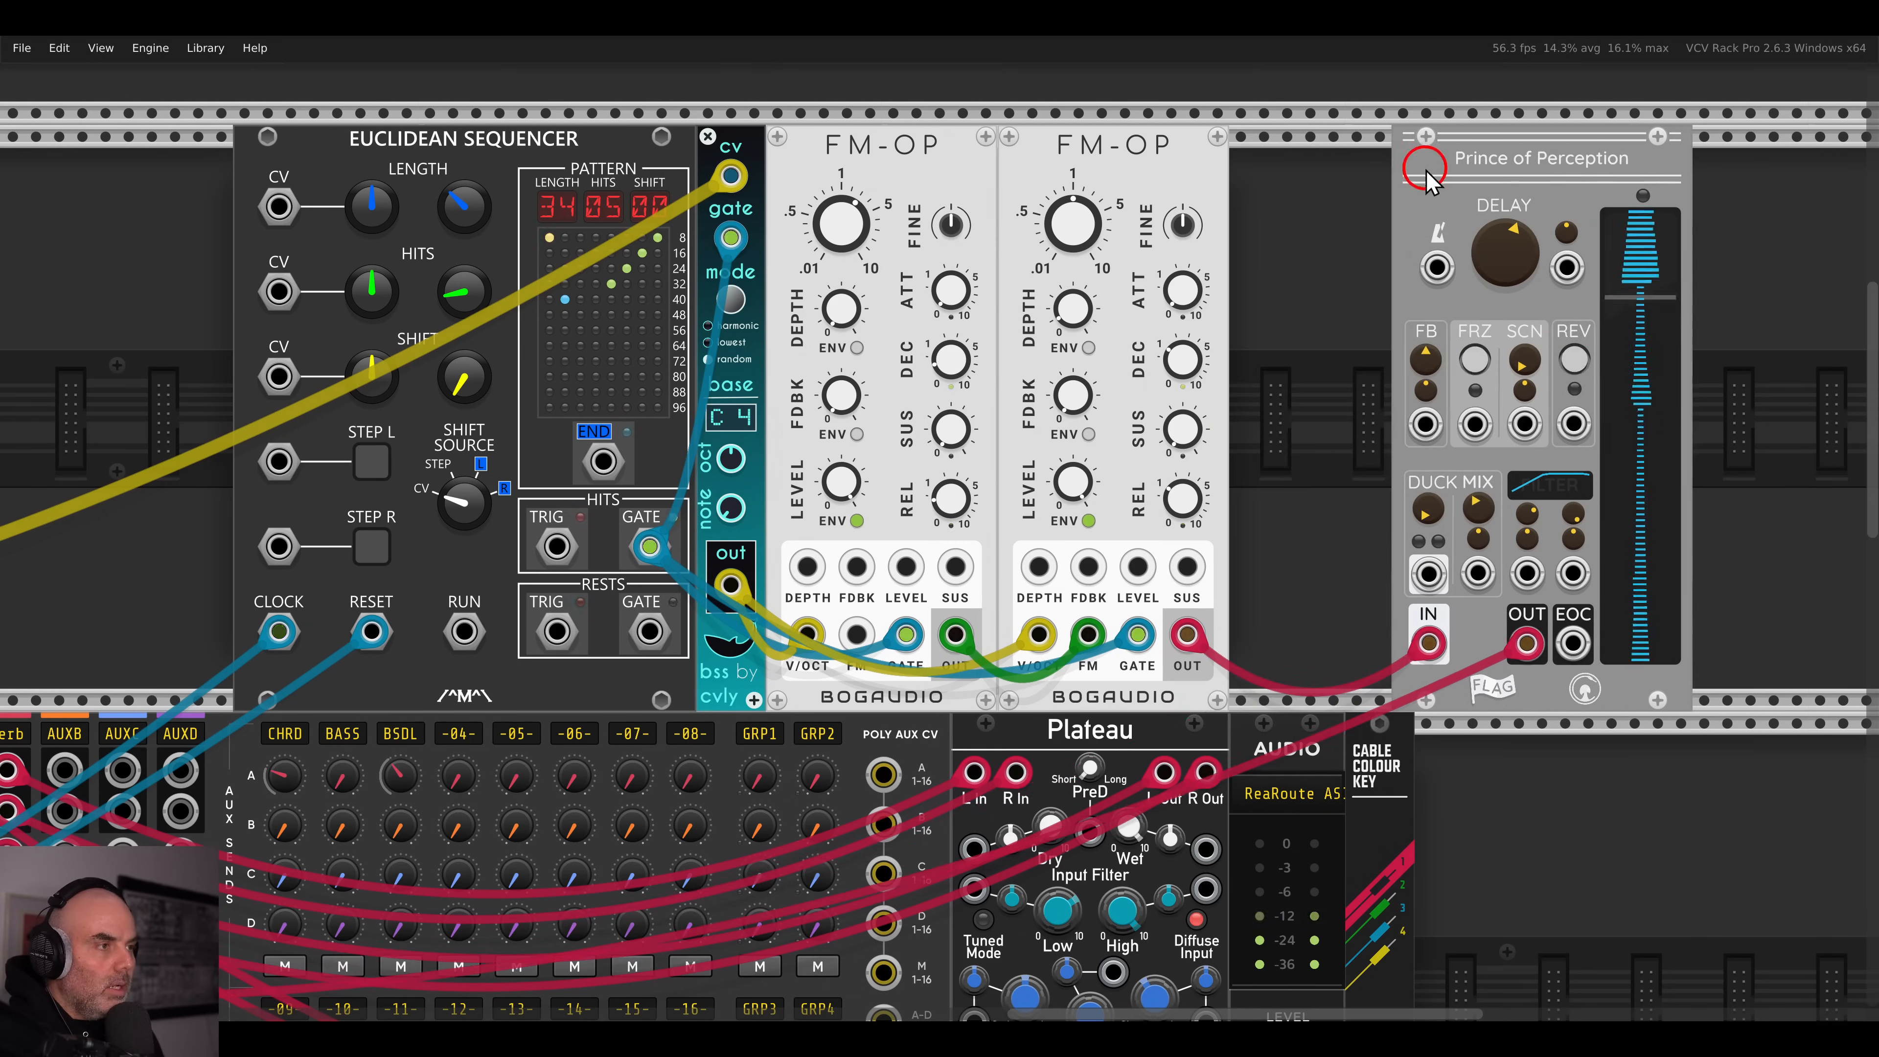
pyautogui.rightClick(1306, 223)
pyautogui.write('chance')
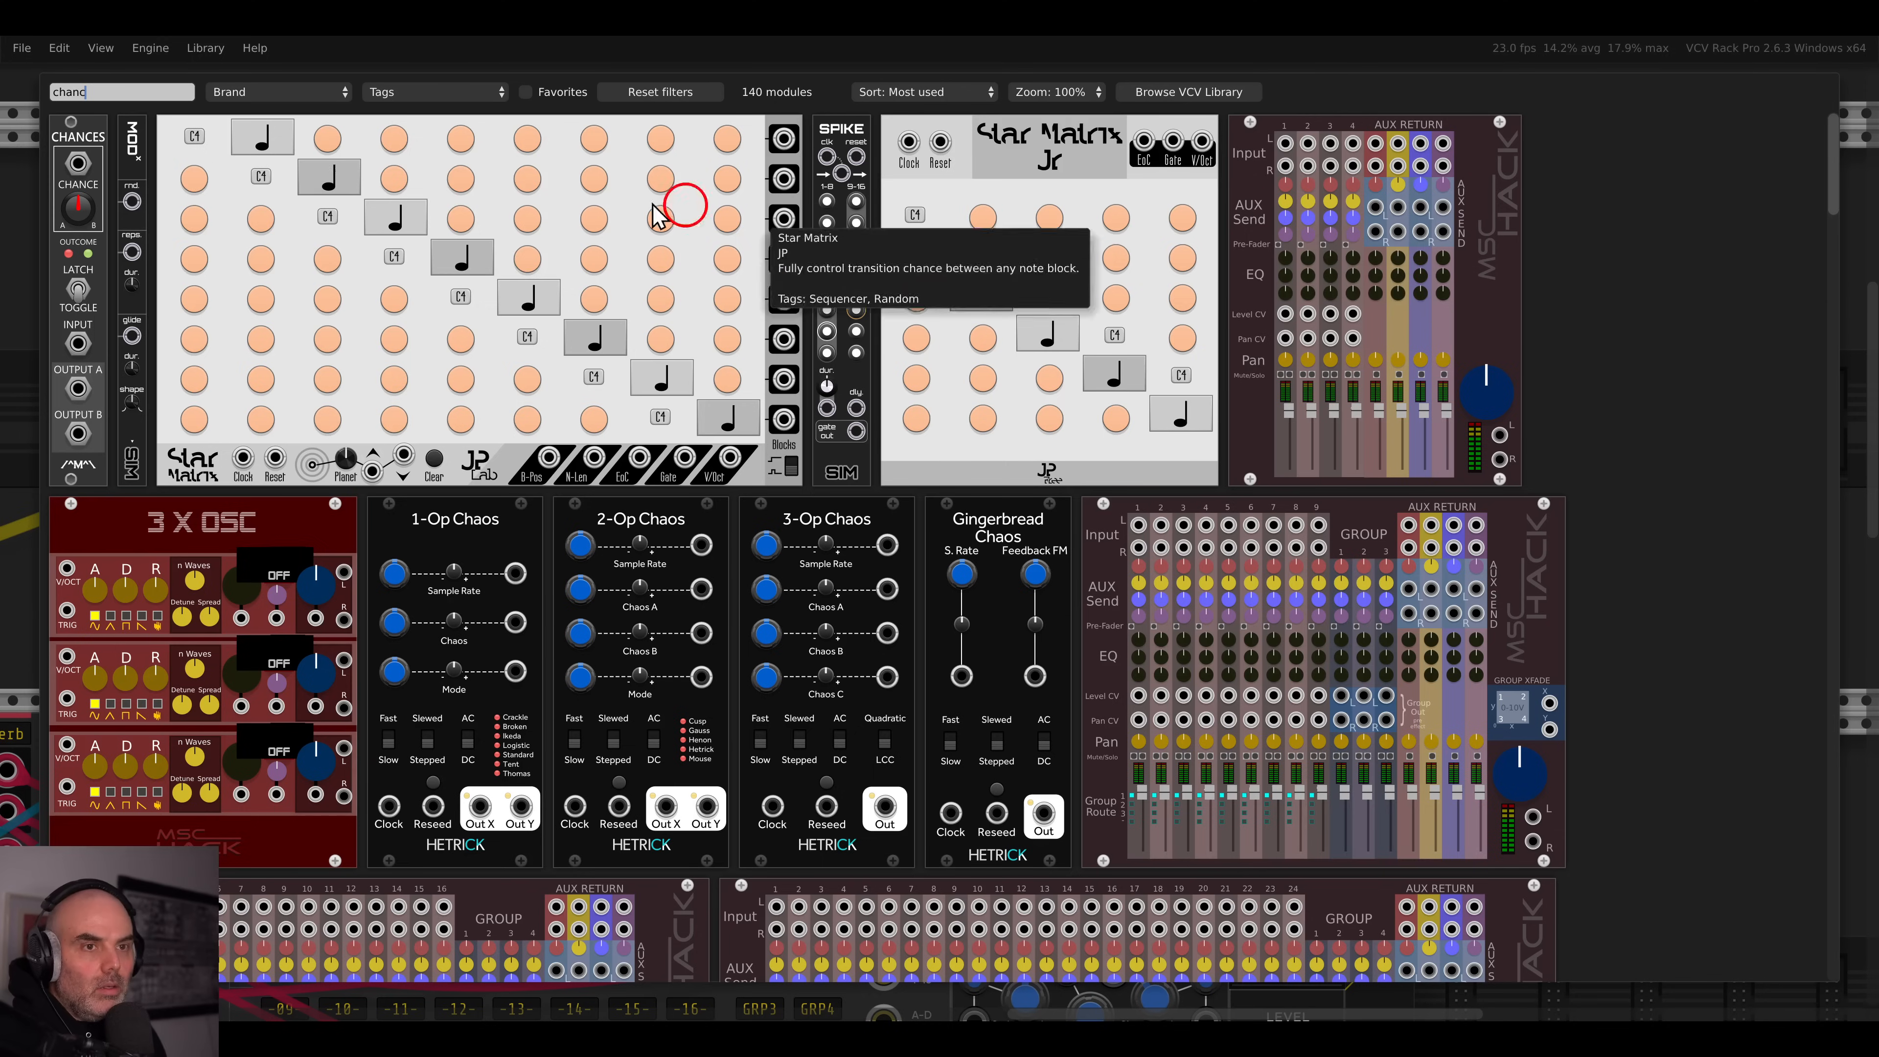
pyautogui.moveTo(68, 137); pyautogui.dragTo(1042, 243)
pyautogui.moveTo(1409, 168); pyautogui.dragTo(1343, 167)
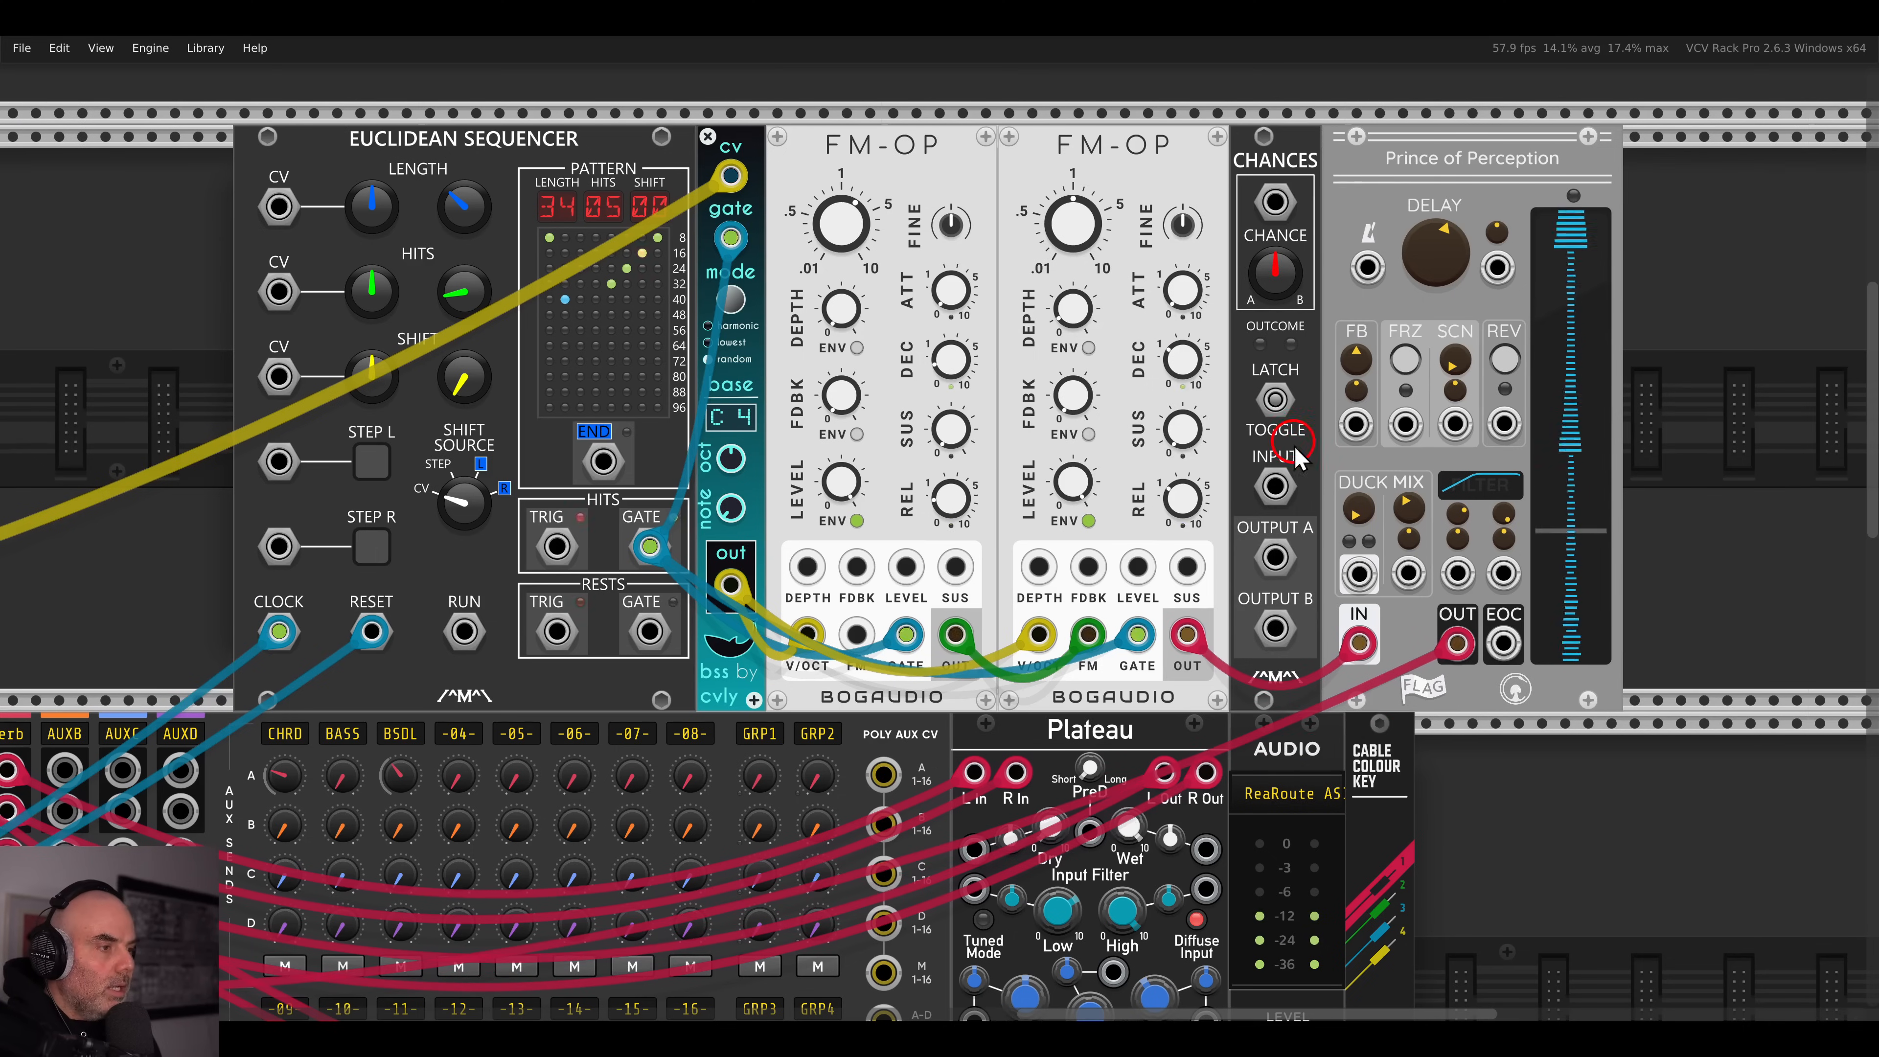
# - Patch the Euclidean Sequencer's hits gate into Chances, route Output A to the delay's REV input, and set Chances to Latch mode
pyautogui.moveTo(1275, 487); pyautogui.dragTo(650, 546)
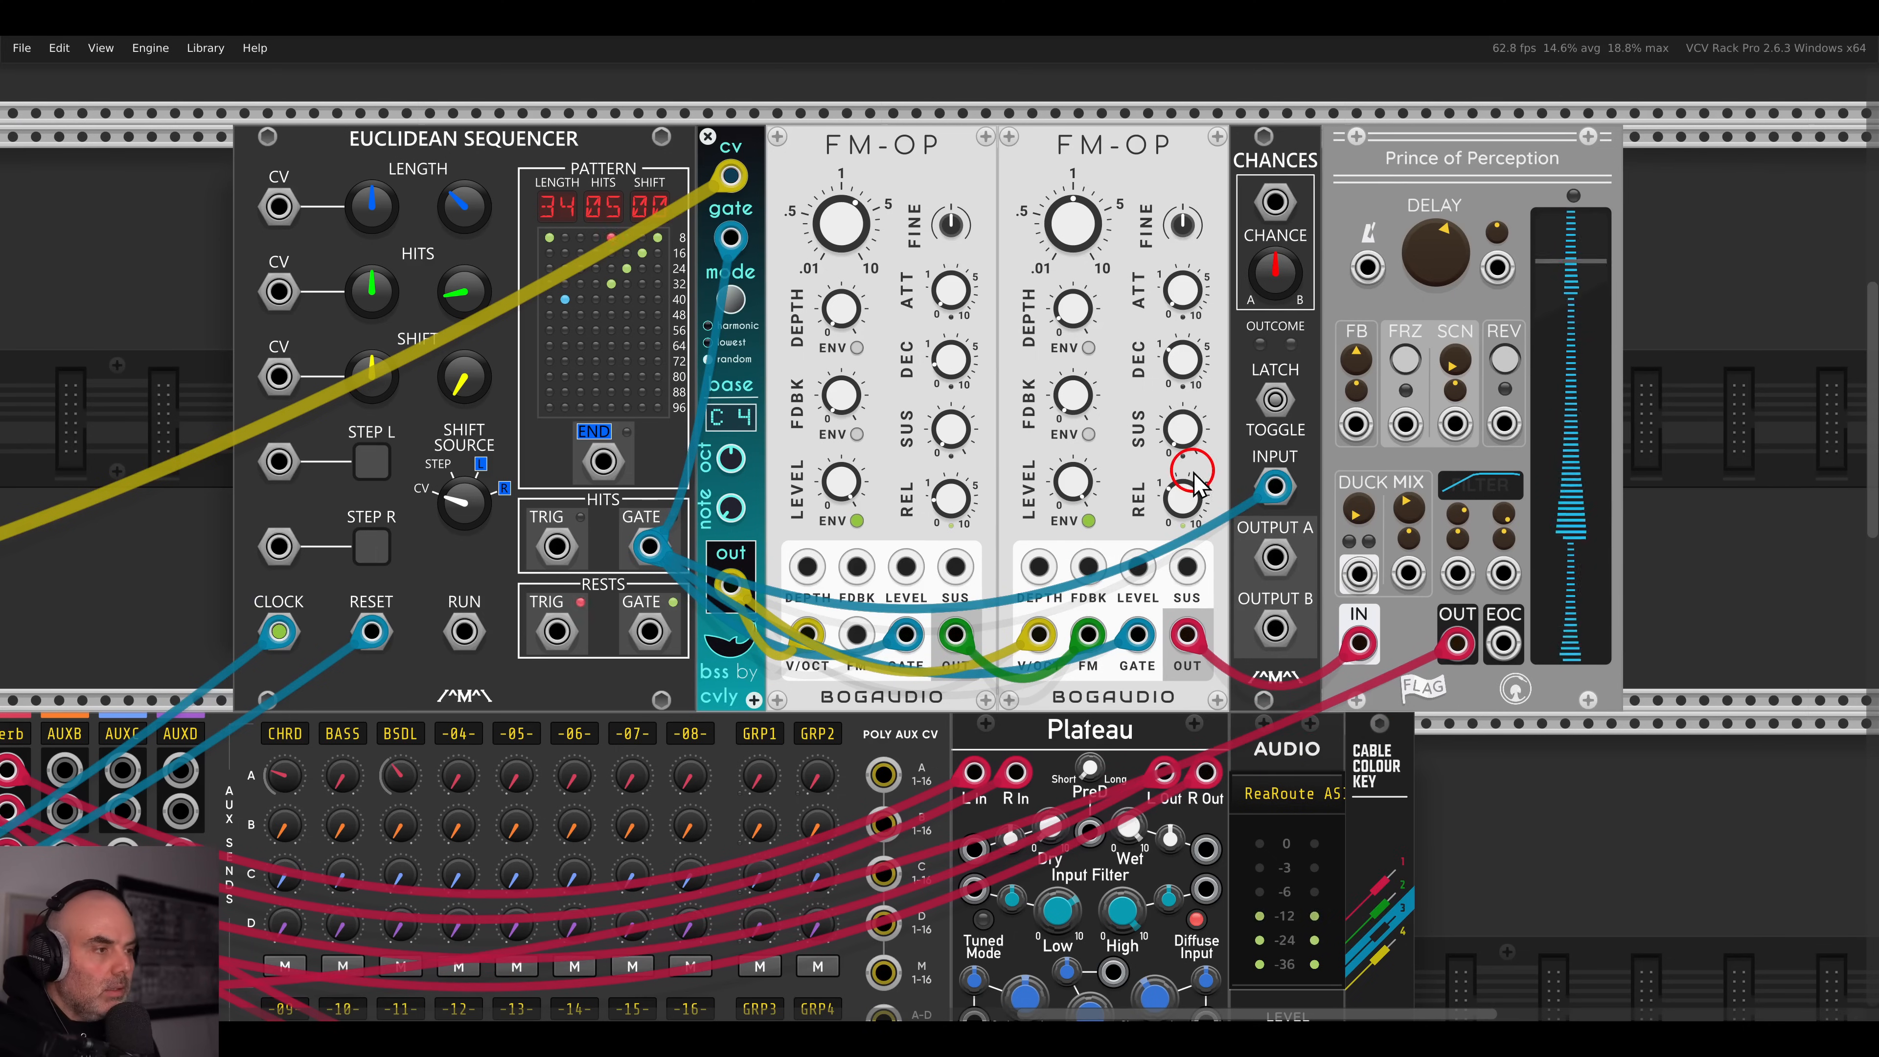
pyautogui.click(1273, 400)
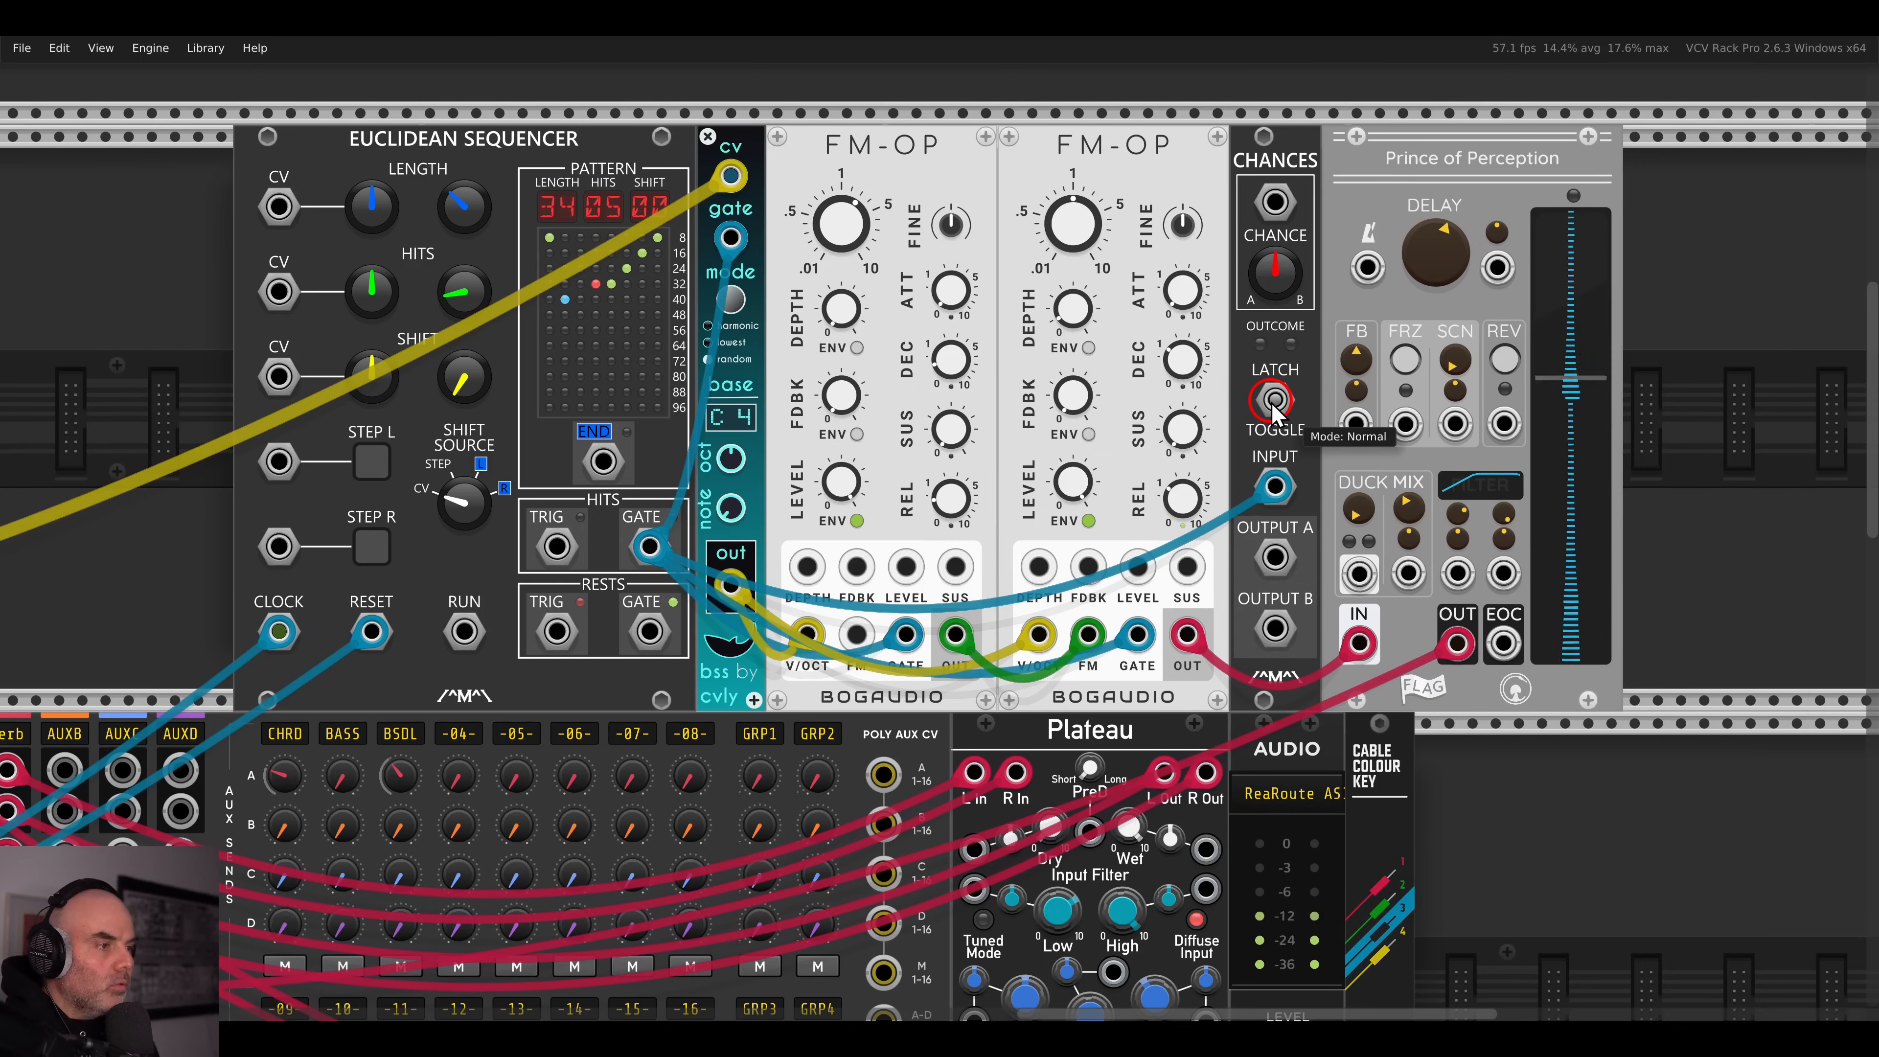
pyautogui.moveTo(1275, 557); pyautogui.dragTo(1504, 423)
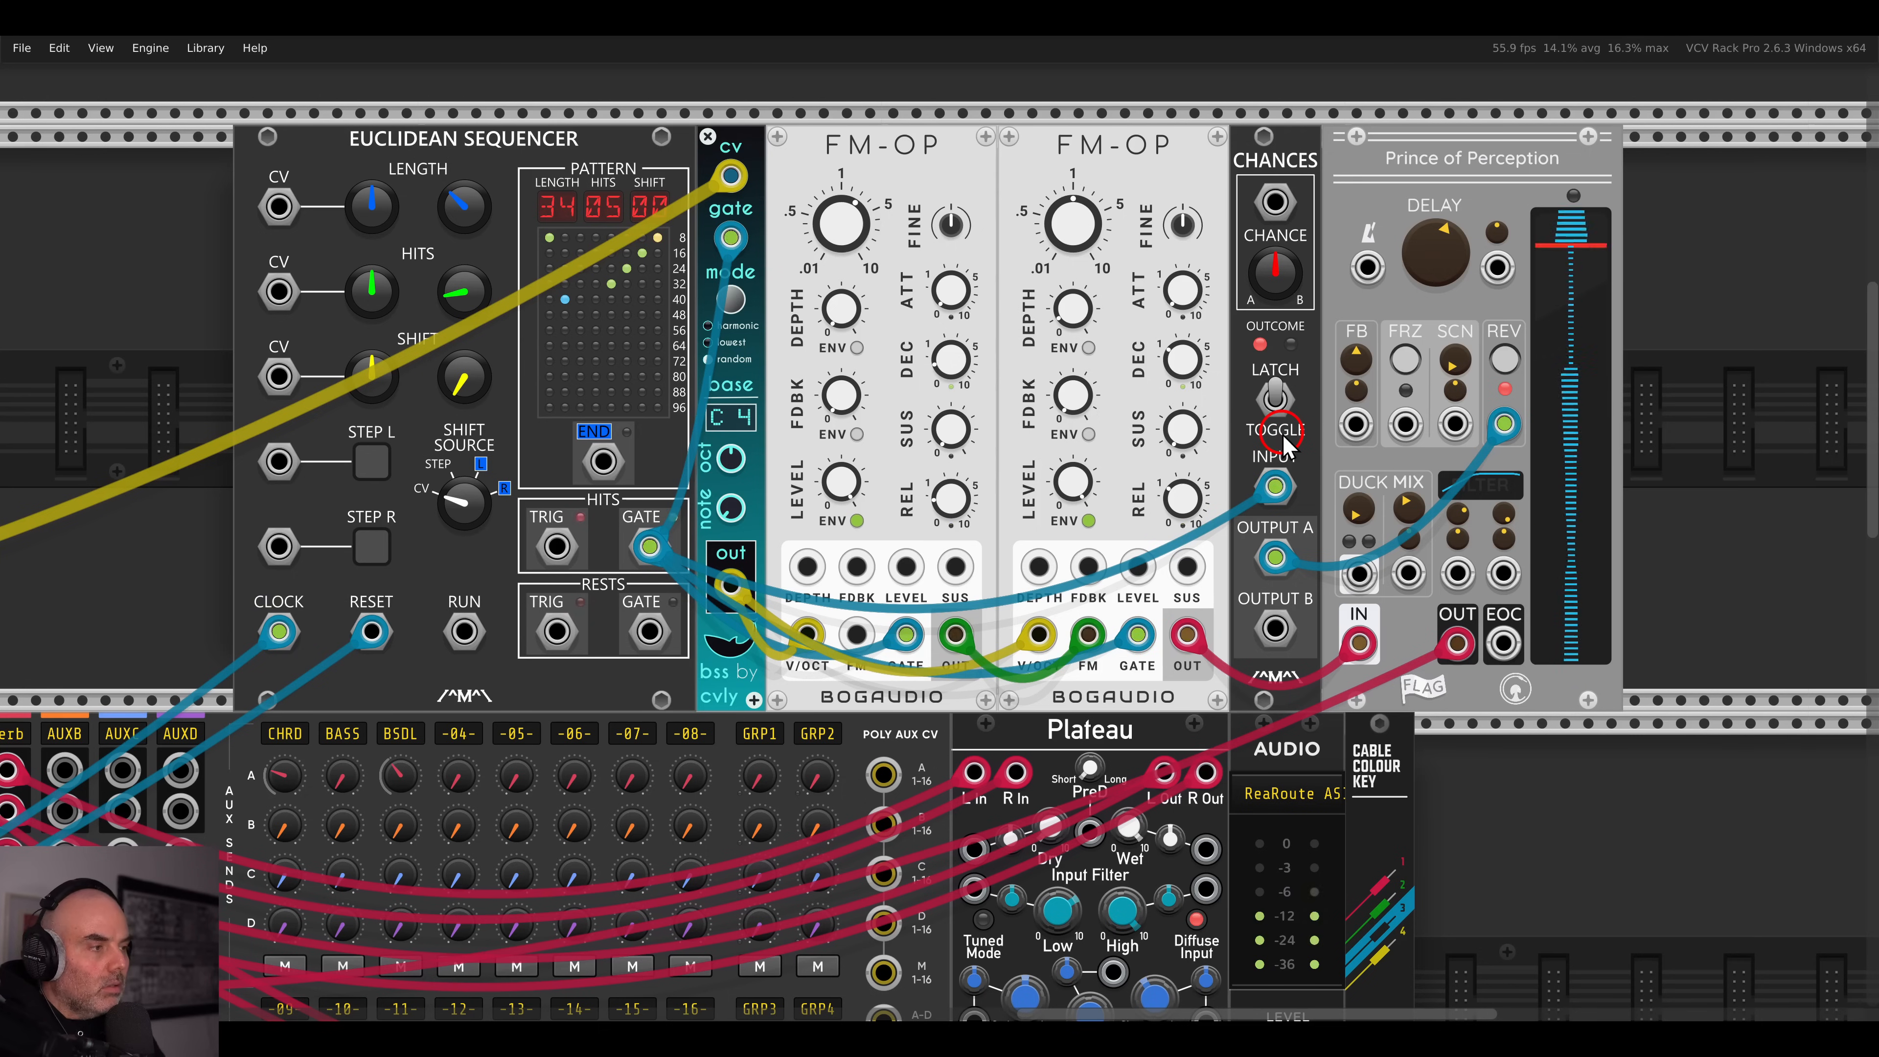
pyautogui.click(1281, 410)
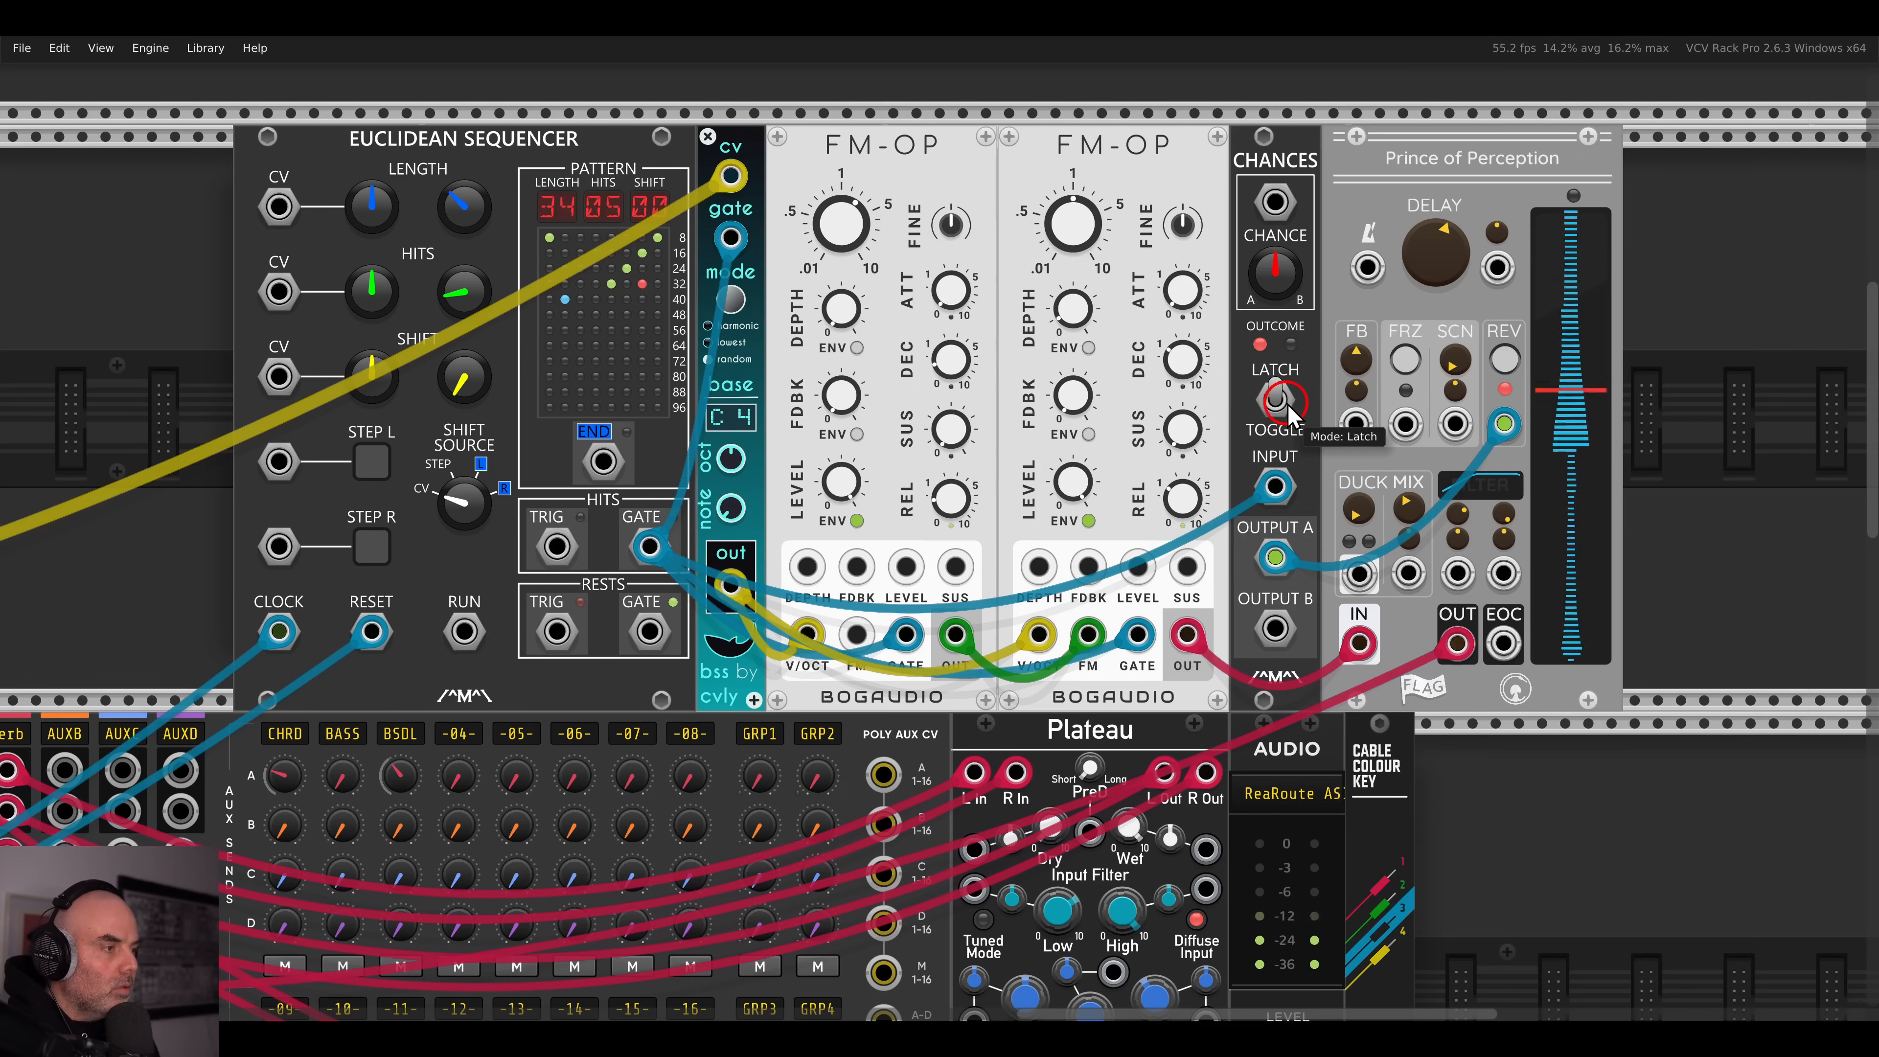
# - Search the modules for "lfo" and add a Bogaudio LLFO directly after Prince of Perception
pyautogui.scroll(-3, 1288, 410)
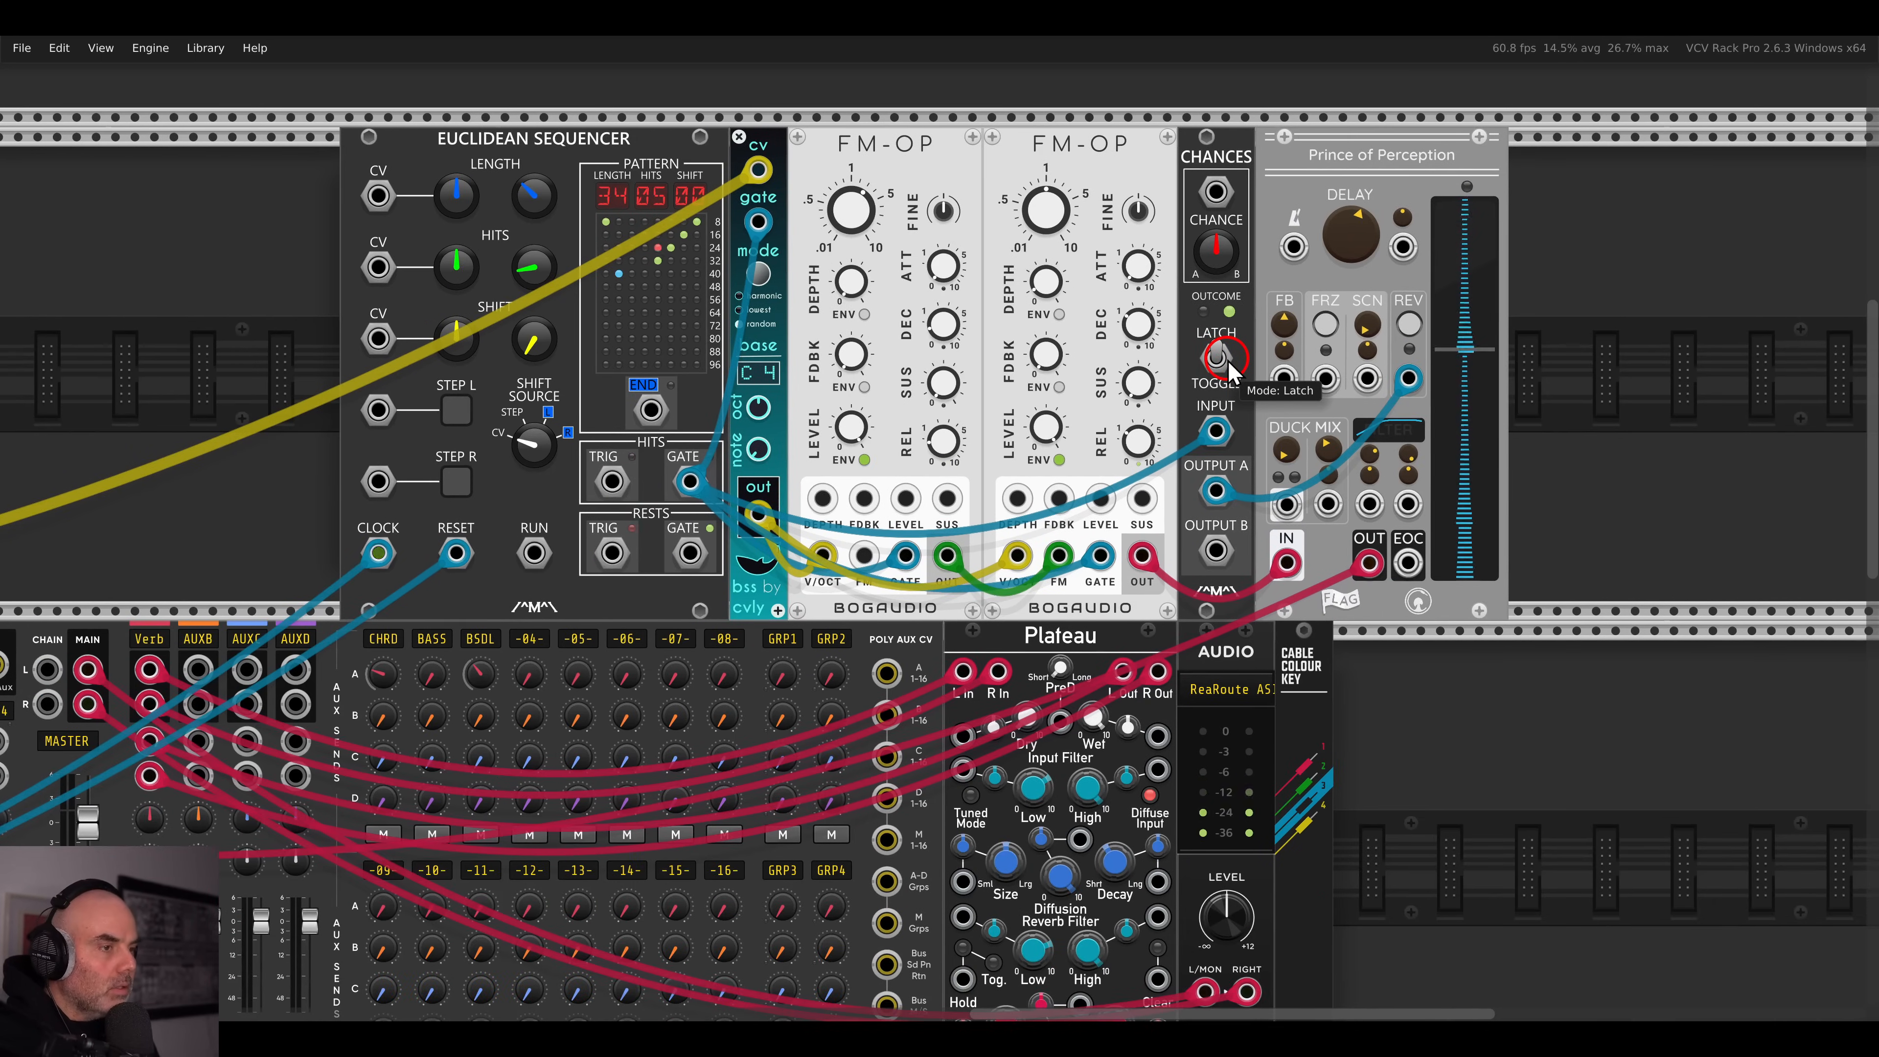
pyautogui.rightClick(1528, 368)
pyautogui.write('lfo')
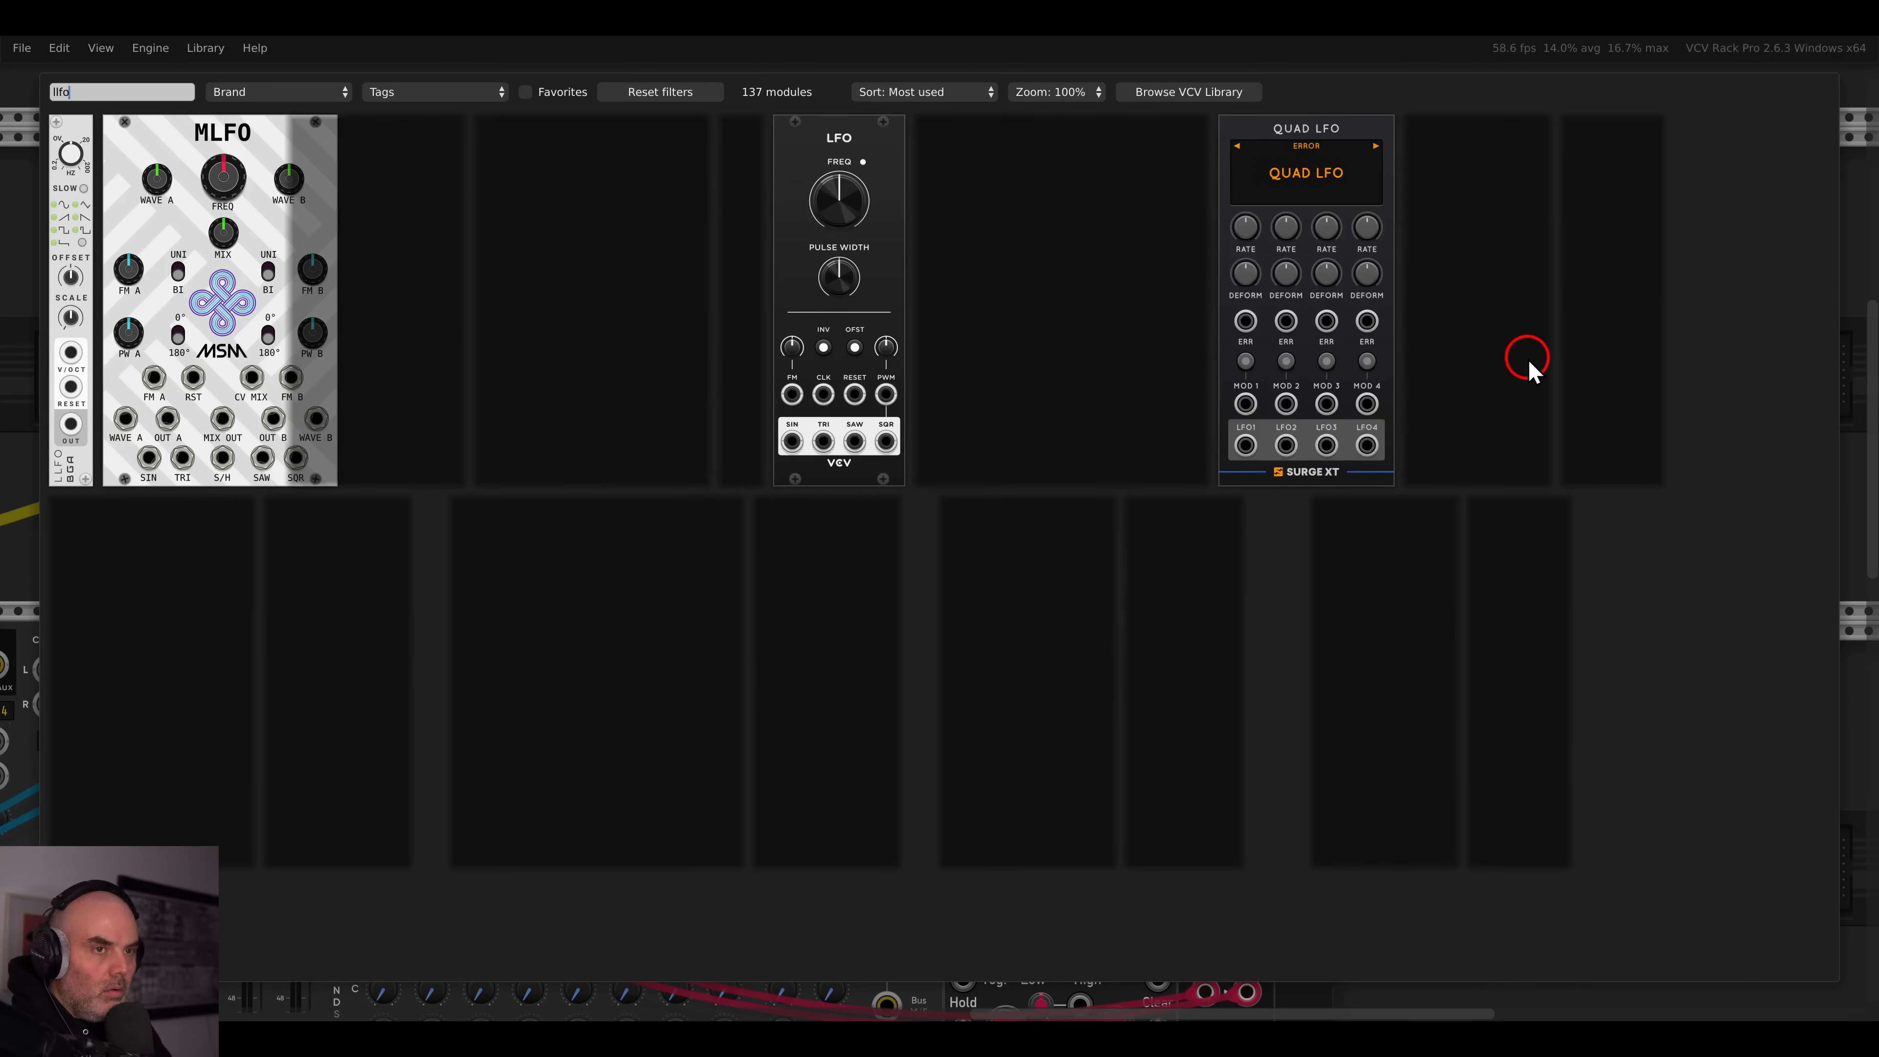
pyautogui.moveTo(83, 140); pyautogui.dragTo(1427, 325)
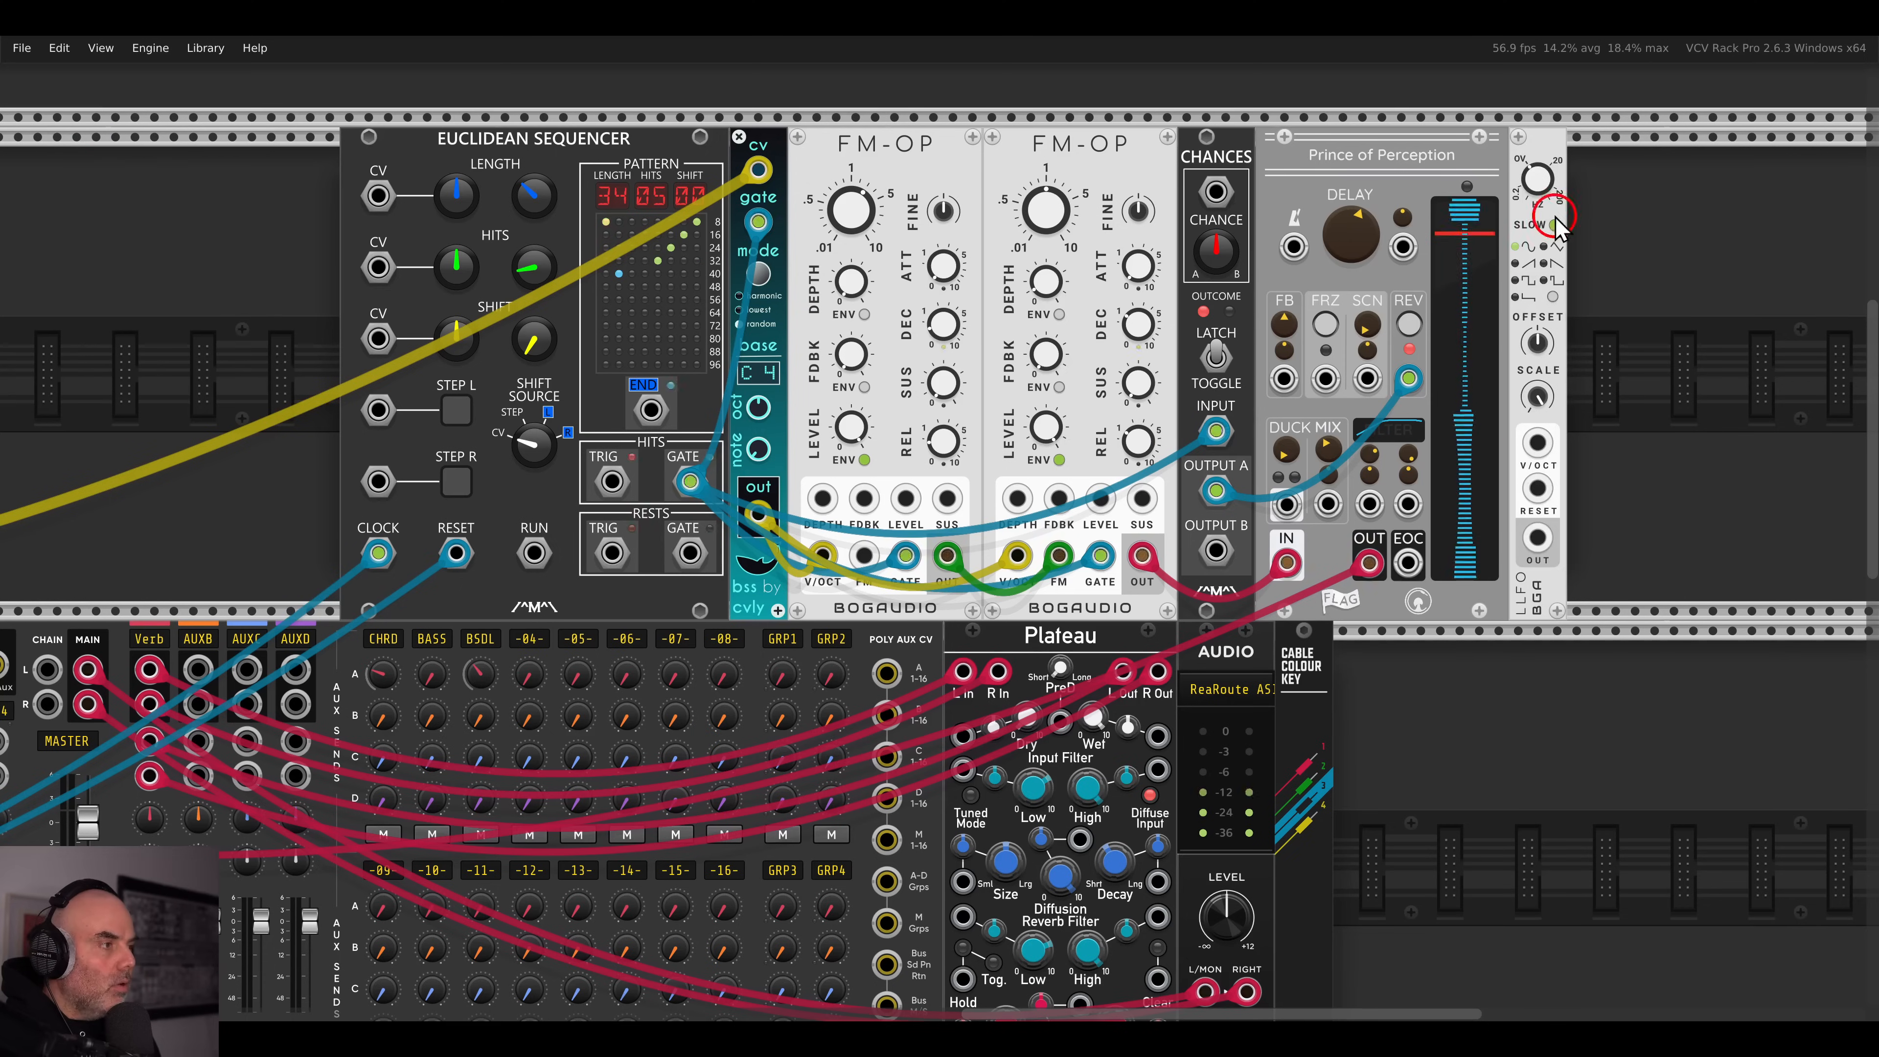
# - Set the LLFO's frequency to 0.987 Hz
pyautogui.moveTo(486, 510); pyautogui.dragTo(1434, 352)
pyautogui.moveTo(378, 494)
pyautogui.mouseDown()
pyautogui.moveTo(1317, 396)
pyautogui.moveTo(318, 565)
pyautogui.mouseUp()
pyautogui.moveTo(1507, 332); pyautogui.dragTo(789, 517)
pyautogui.moveTo(1532, 389); pyautogui.dragTo(1301, 401)
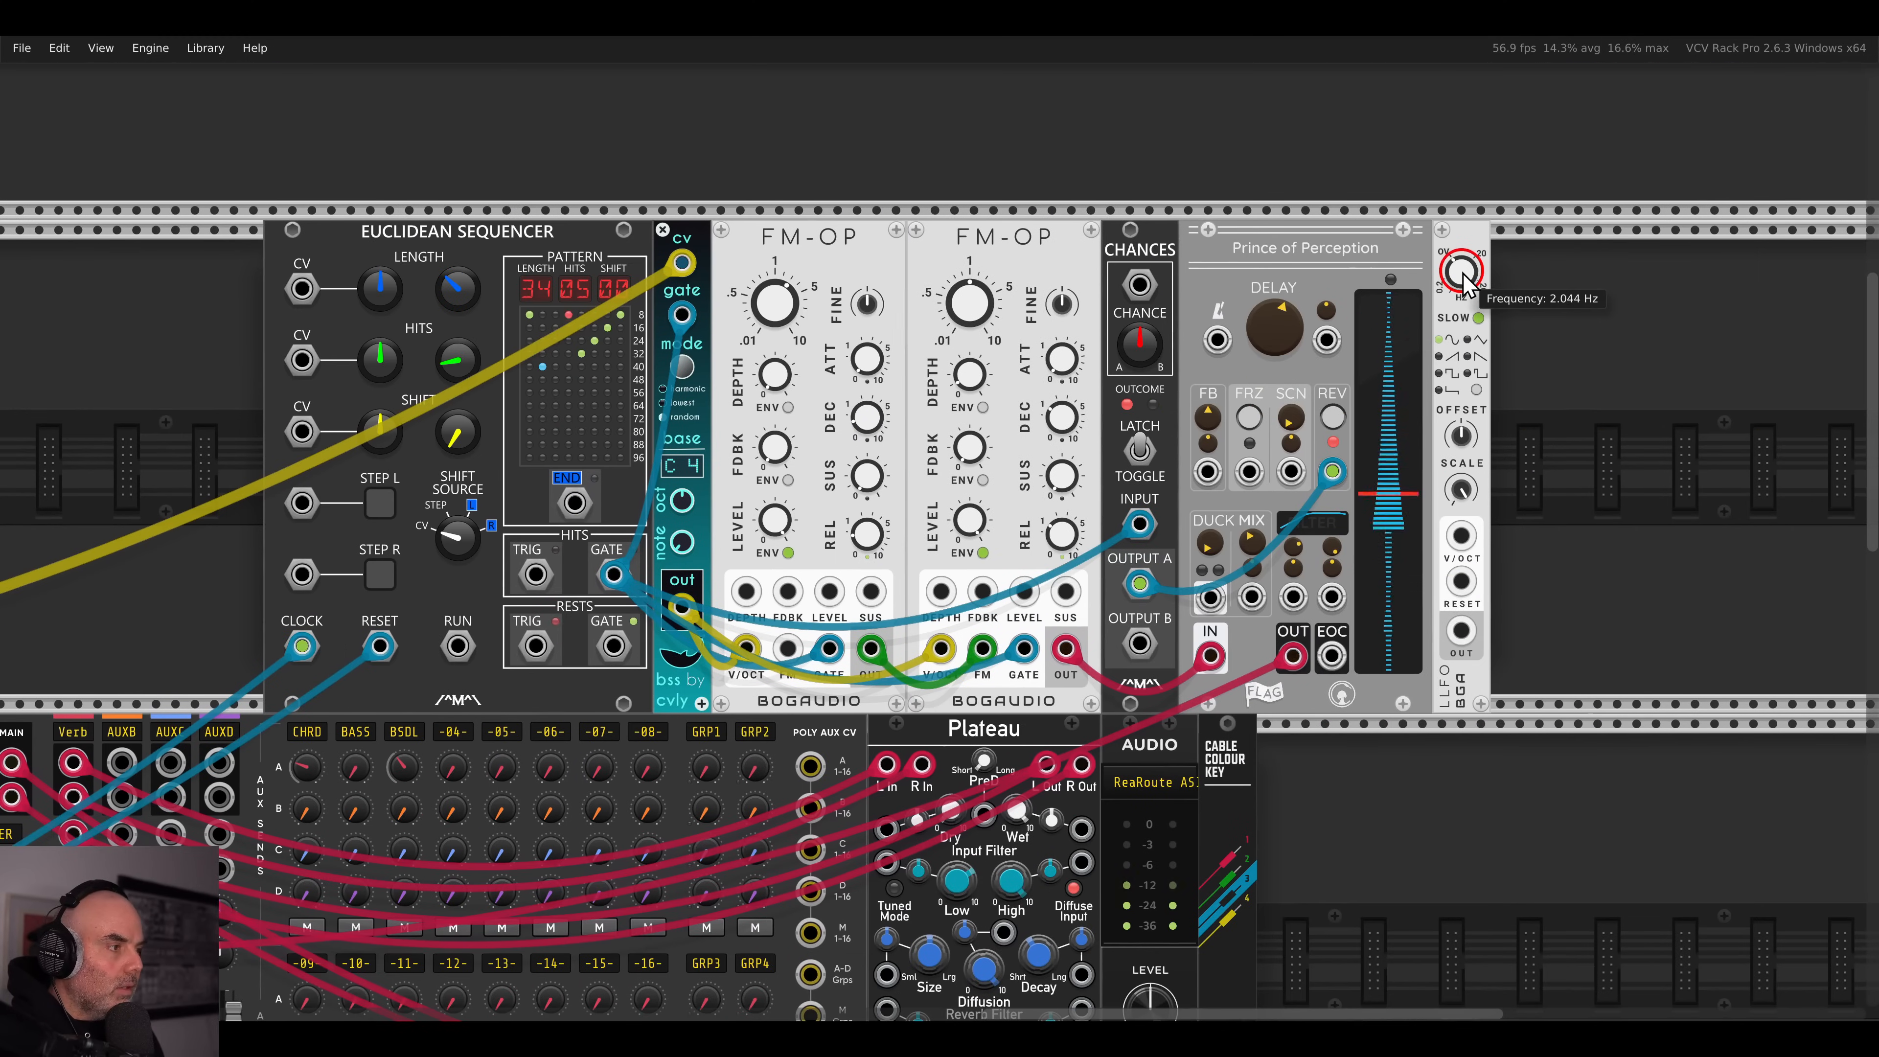
pyautogui.rightClick(1460, 280)
pyautogui.write('0.967')
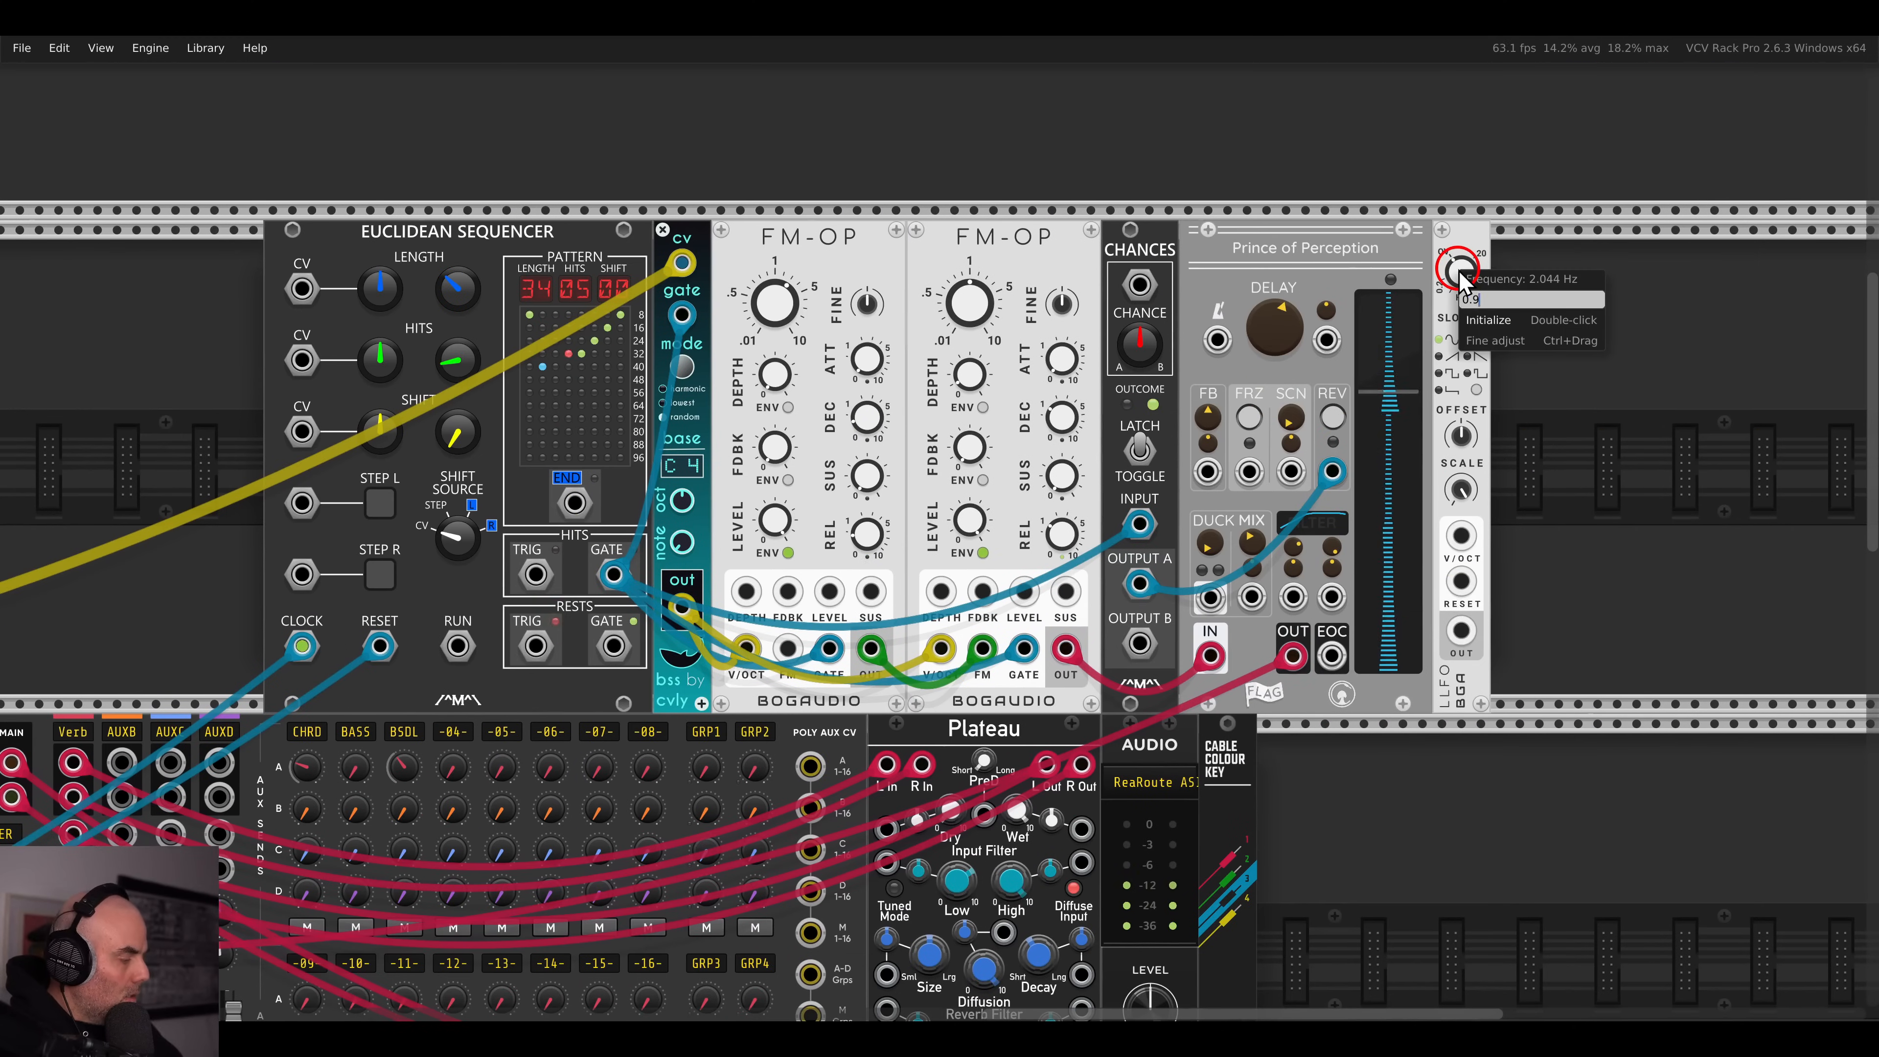
pyautogui.press('Return')
# - Patch the LLFO output with a green cable into the fourth MixMaster channel's pan input and label that channel FMOP
pyautogui.press('2')
pyautogui.moveTo(1464, 638); pyautogui.dragTo(576, 529)
pyautogui.press('Left')
pyautogui.press('Down')
pyautogui.press('Left')
pyautogui.write('FM')
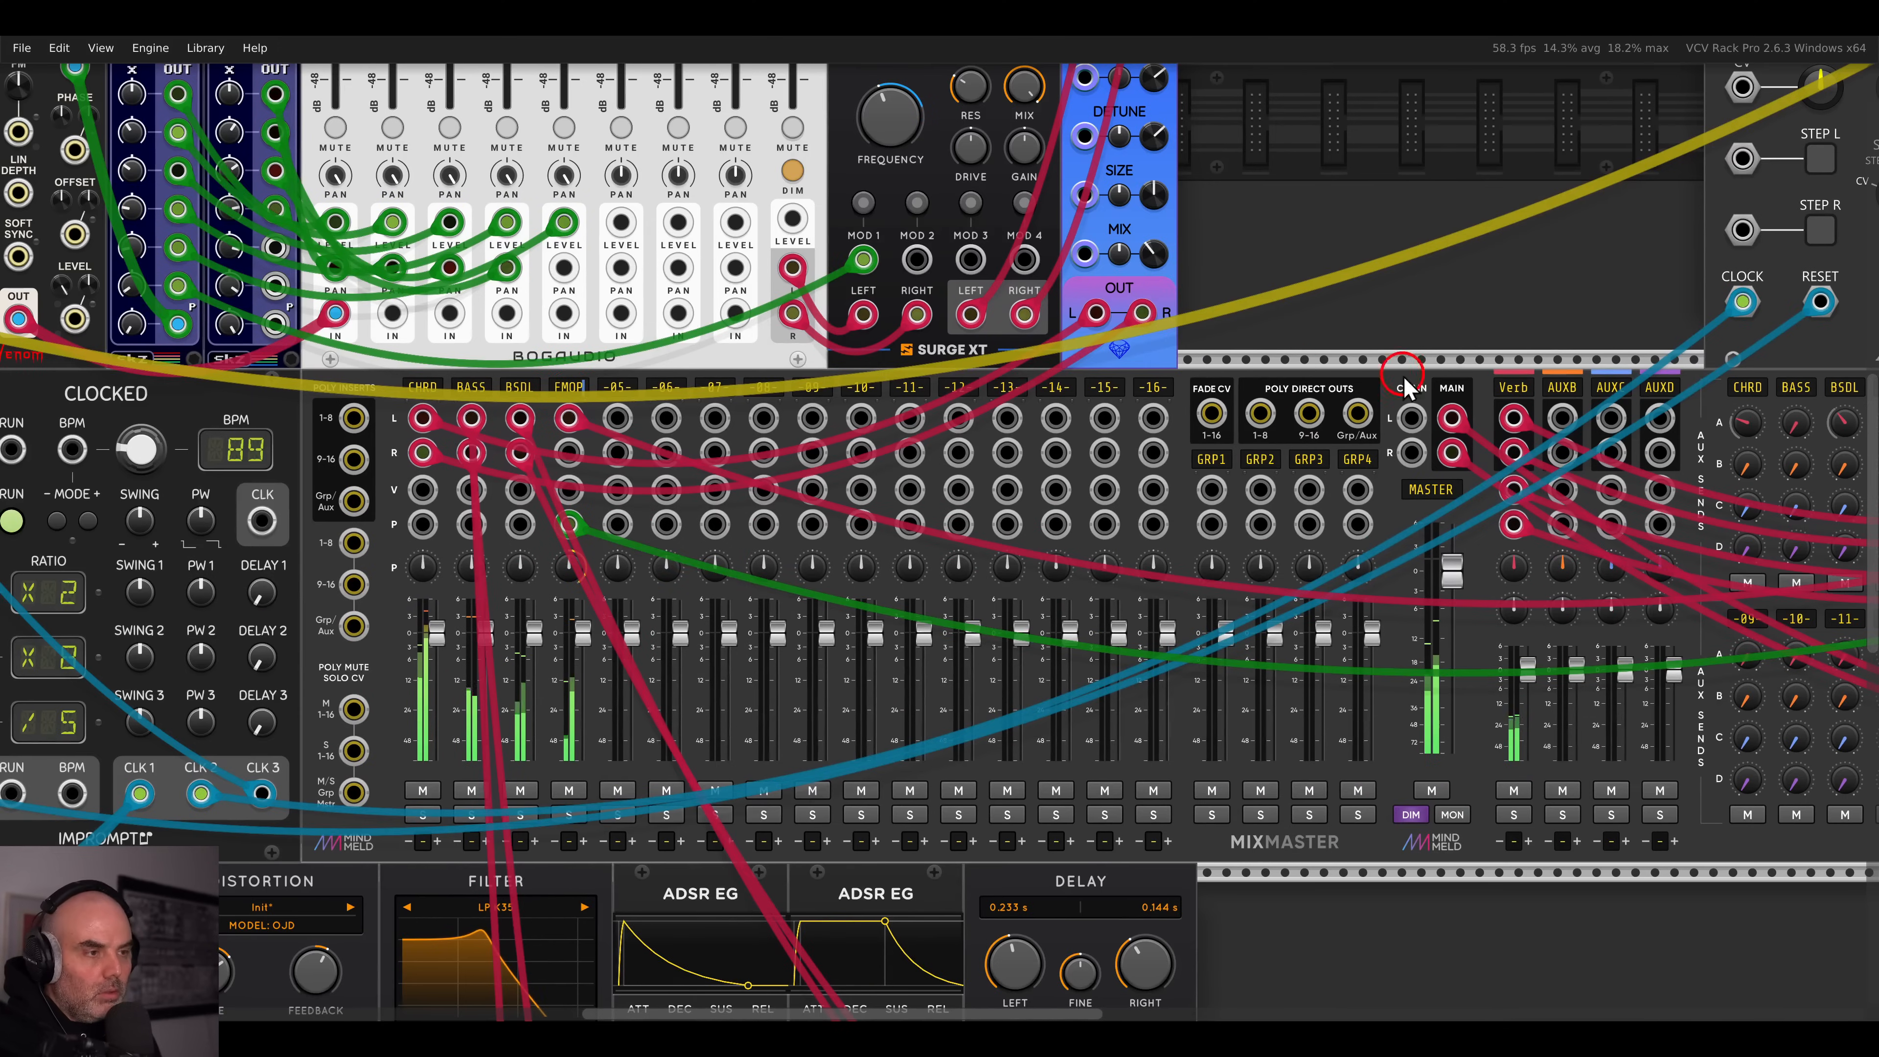
# - Insert a VCF between Prince of Perception and the LLFO, and route the delay's output through its low-pass output to the mixer
pyautogui.moveTo(1459, 386); pyautogui.dragTo(884, 370)
pyautogui.moveTo(1324, 411); pyautogui.dragTo(1286, 330)
pyautogui.moveTo(1491, 338); pyautogui.dragTo(632, 617)
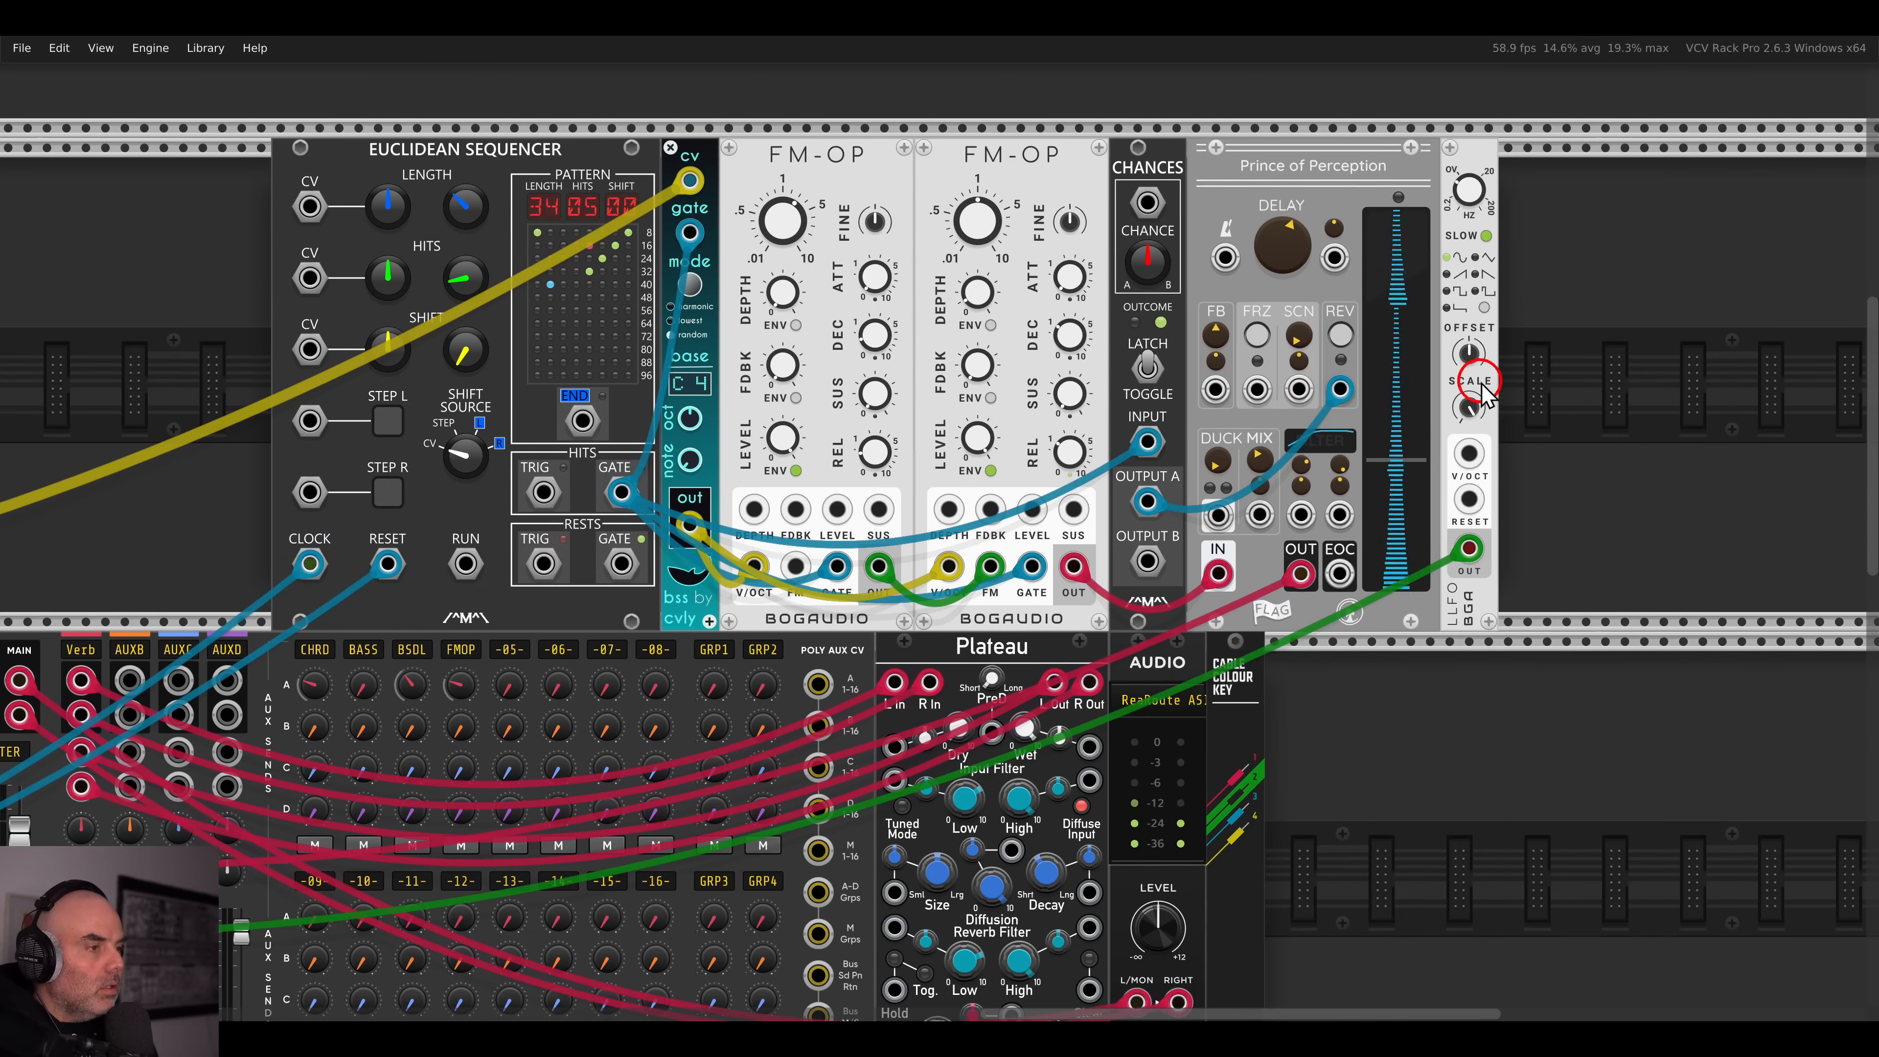
pyautogui.moveTo(1436, 176); pyautogui.dragTo(1612, 177)
pyautogui.rightClick(1469, 252)
pyautogui.press('BackSpace')
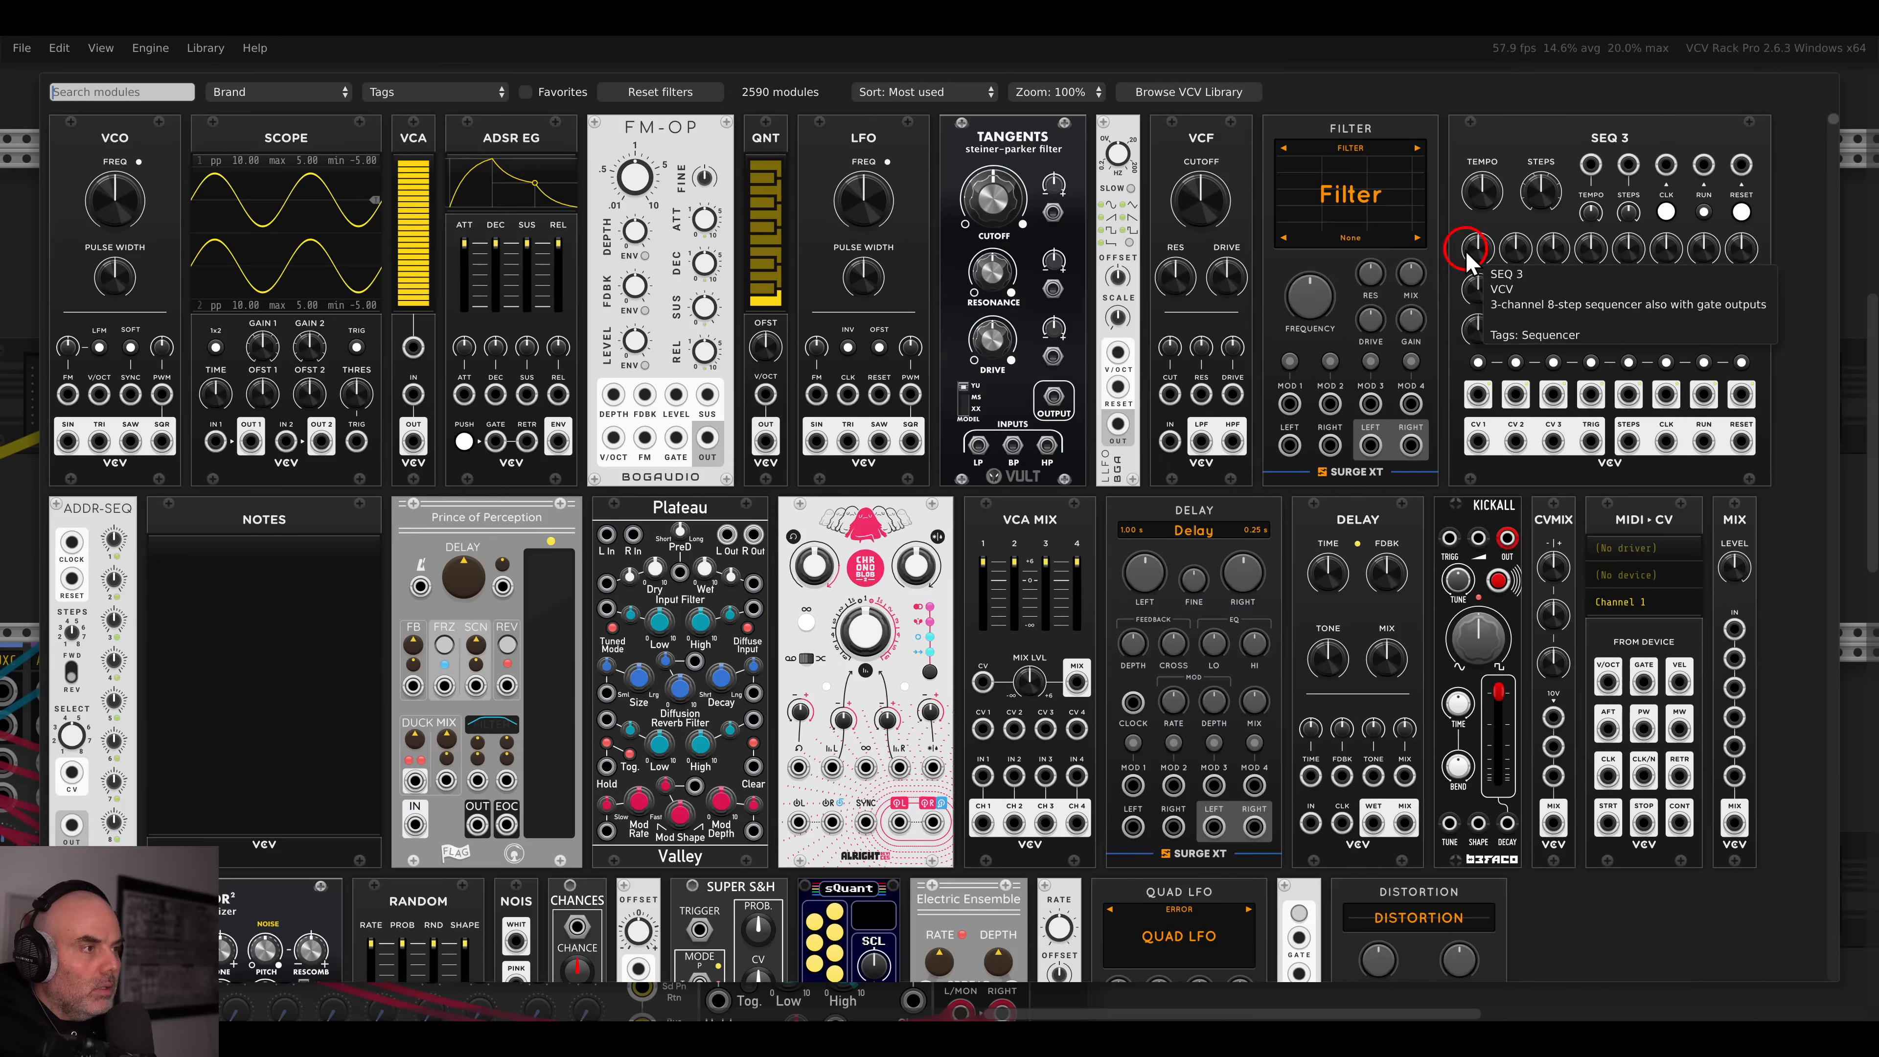
pyautogui.click(1236, 152)
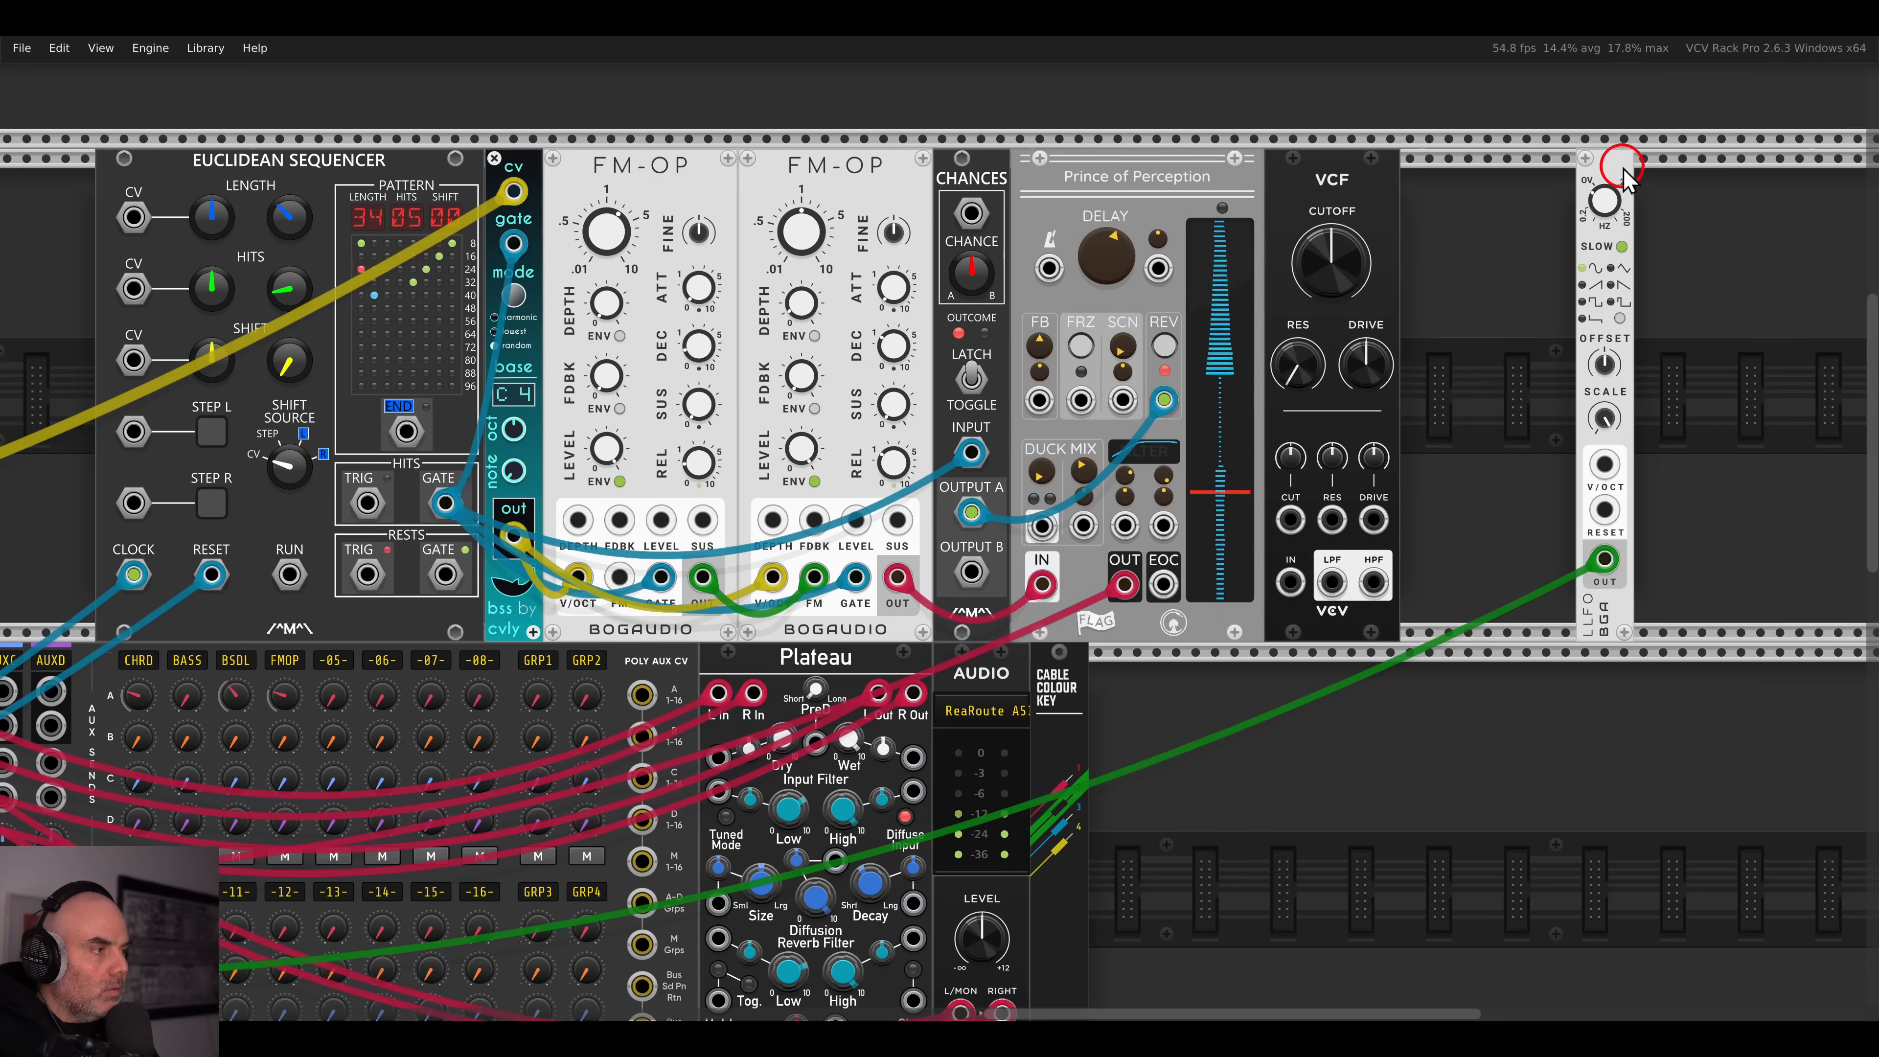
pyautogui.moveTo(1615, 159); pyautogui.dragTo(1430, 159)
pyautogui.moveTo(1181, 591)
pyautogui.mouseDown()
pyautogui.moveTo(1334, 584)
pyautogui.moveTo(1129, 587)
pyautogui.mouseUp()
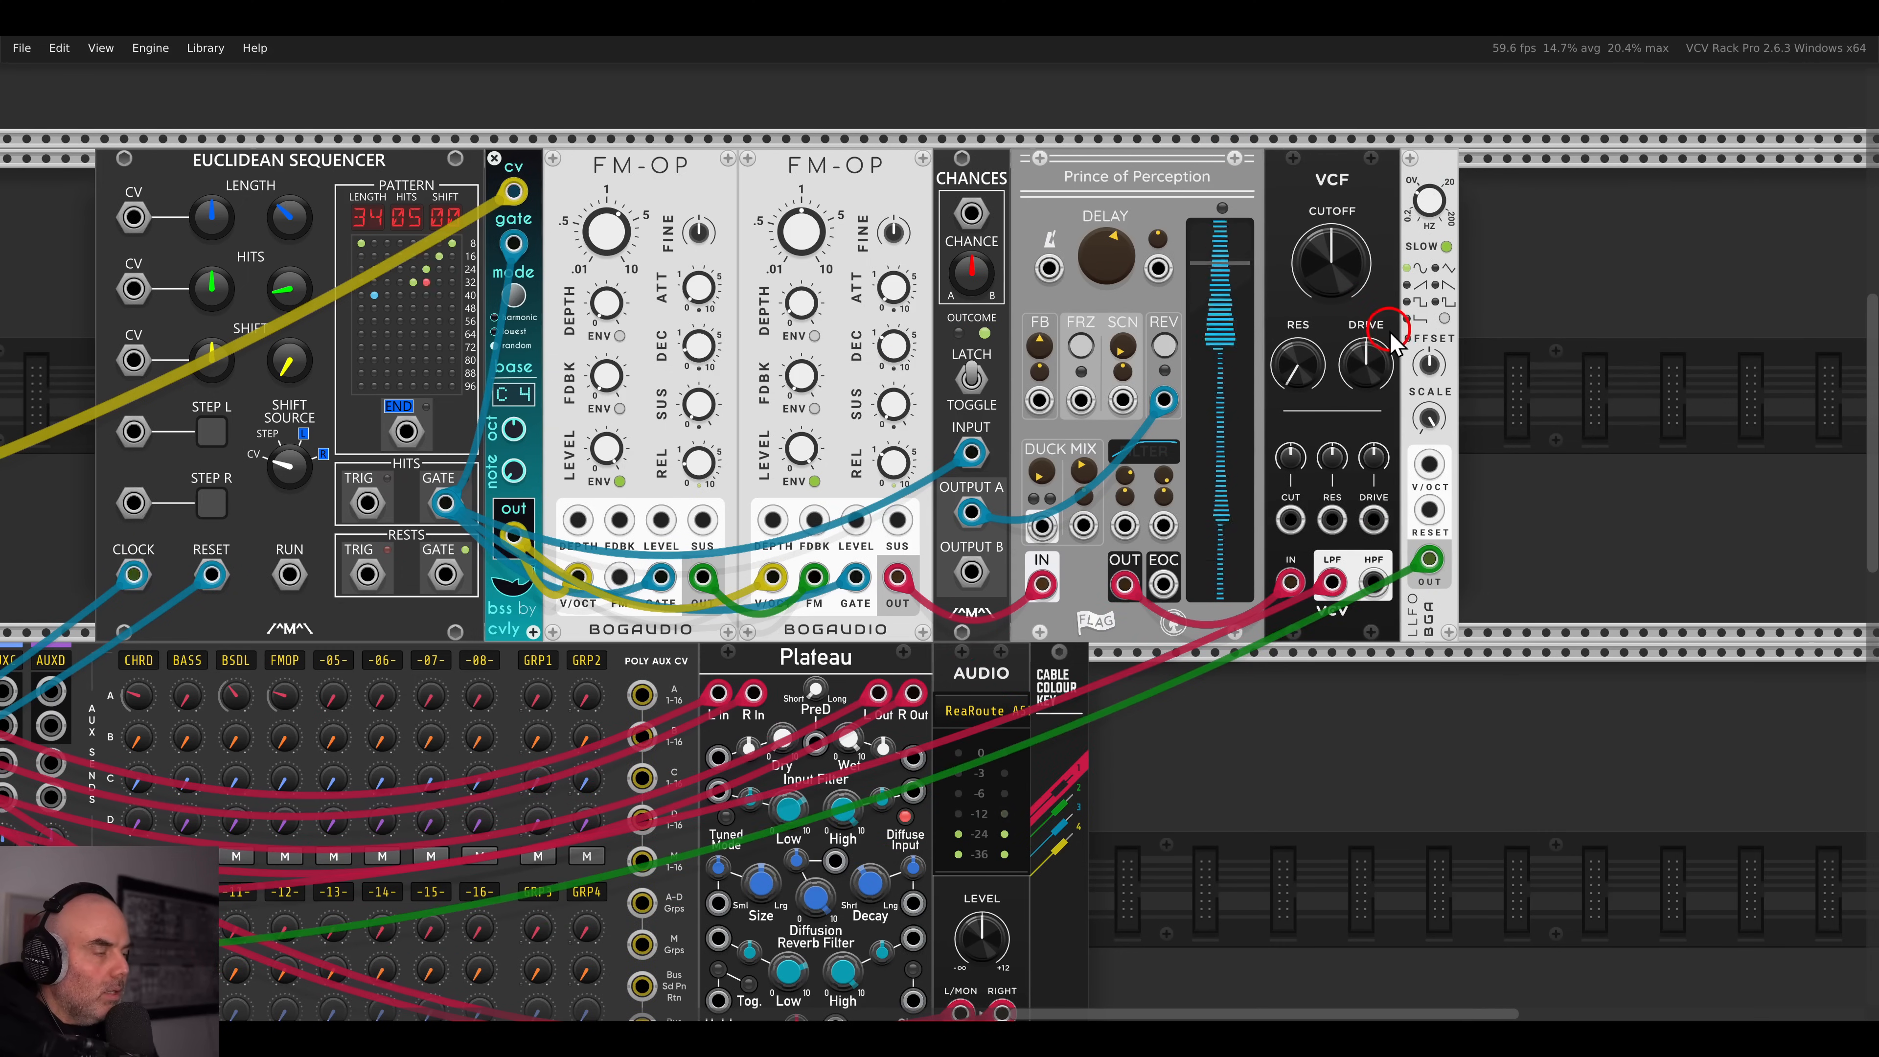
# - Duplicate the LLFO beside the original and enter a new frequency for the copy
pyautogui.scroll(-5, 1325, 377)
pyautogui.scroll(3, 1474, 436)
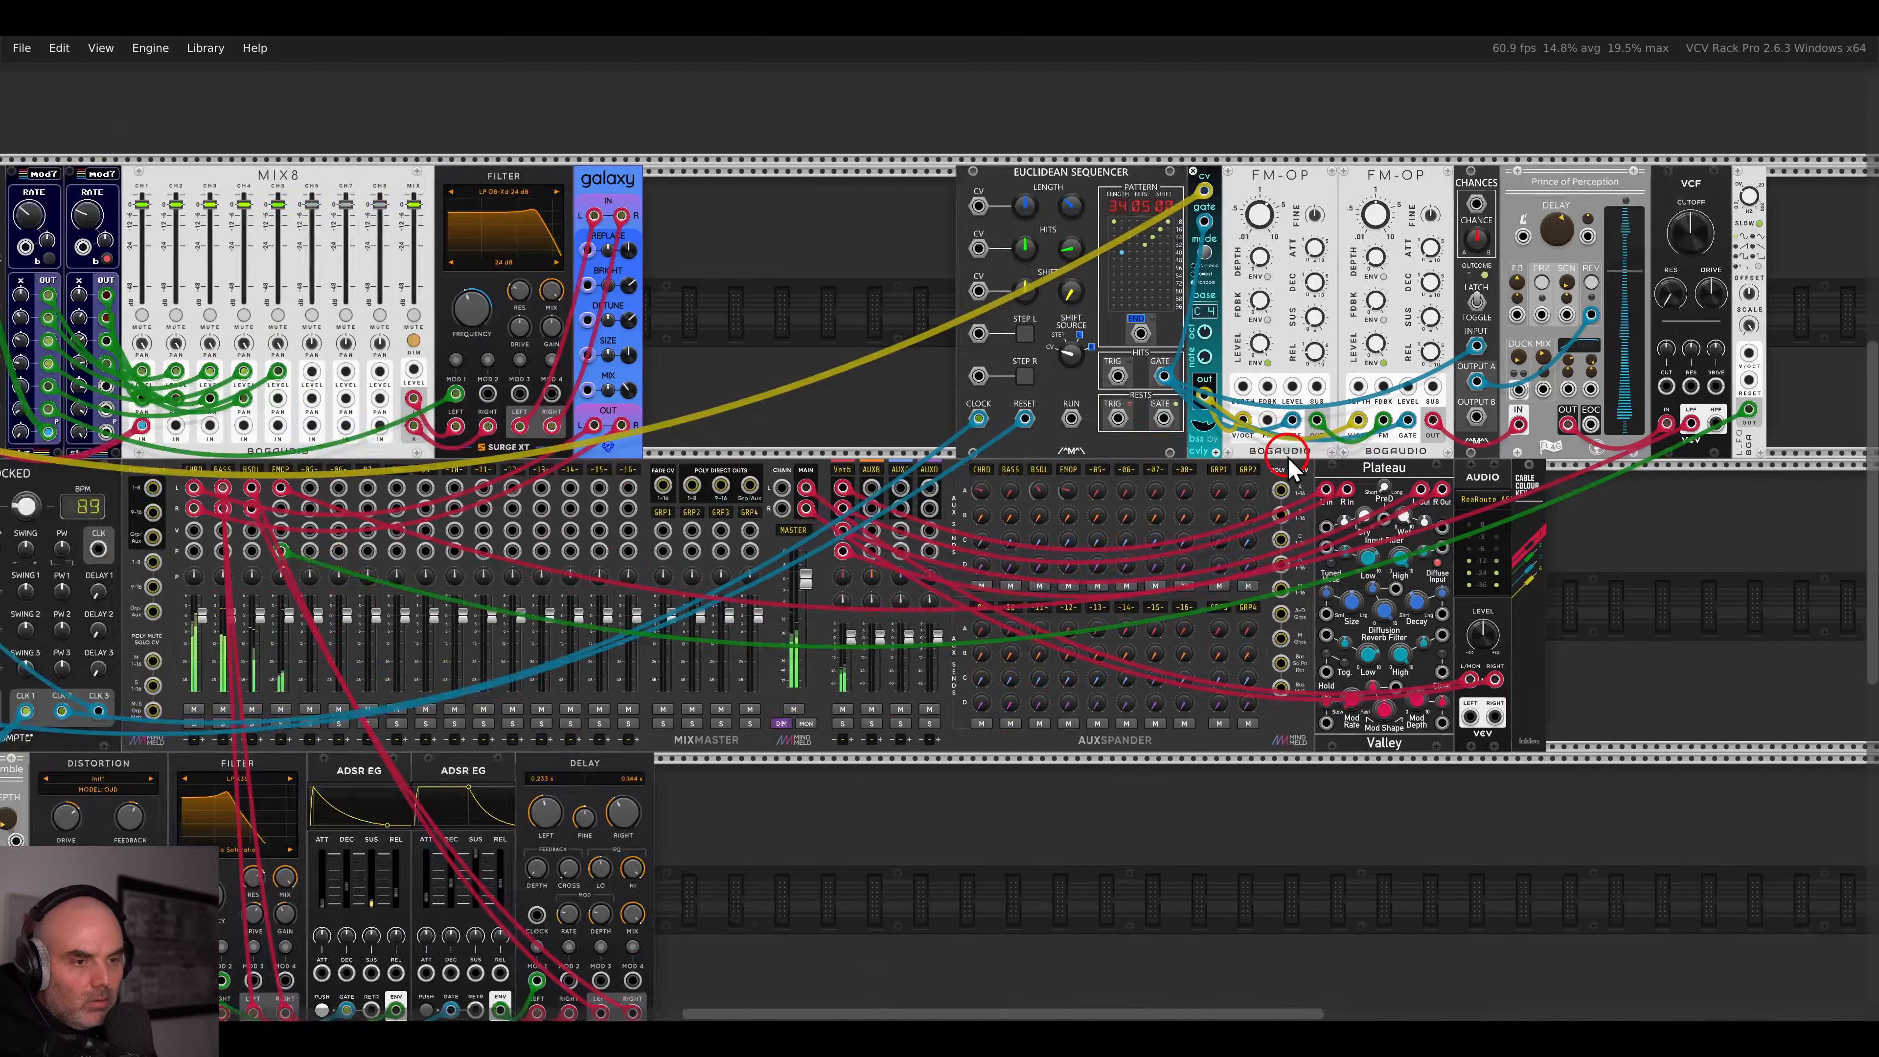
pyautogui.moveTo(1475, 436); pyautogui.dragTo(641, 546)
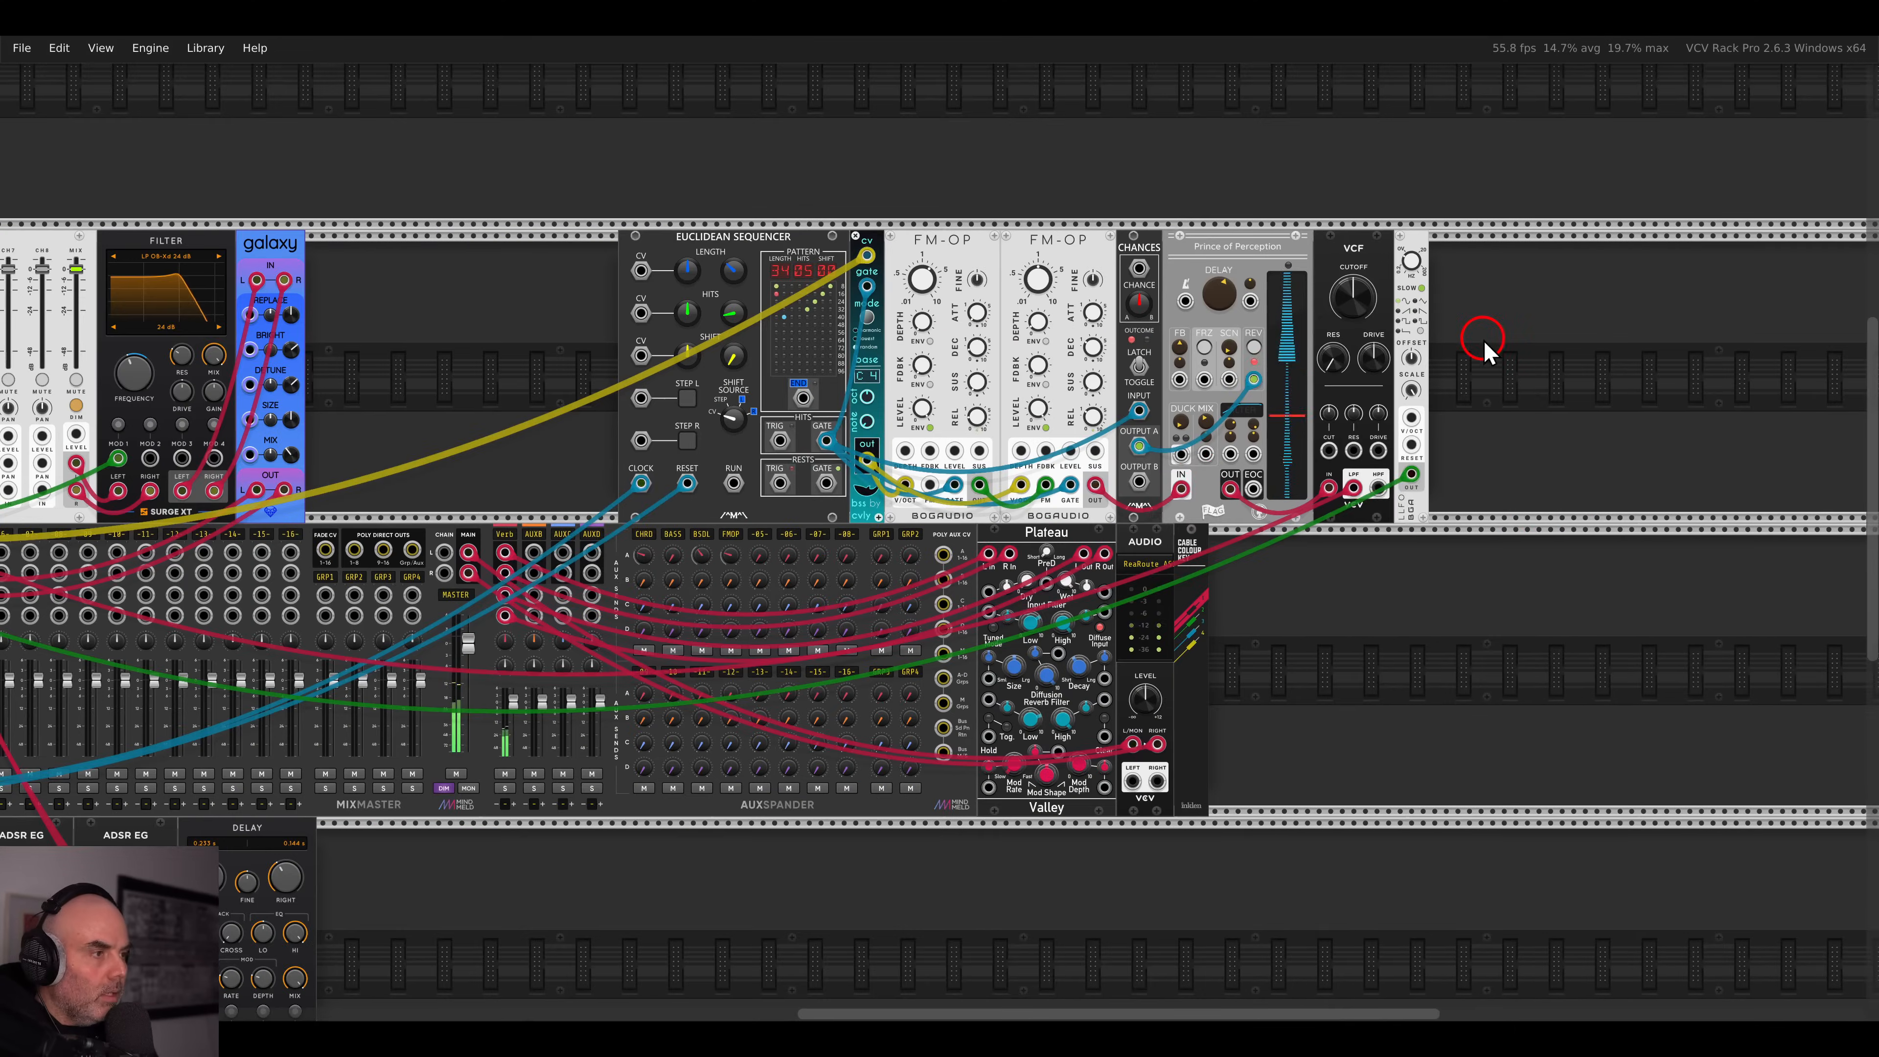
pyautogui.scroll(4, 1485, 340)
pyautogui.hotkey('ctrl', 'd')
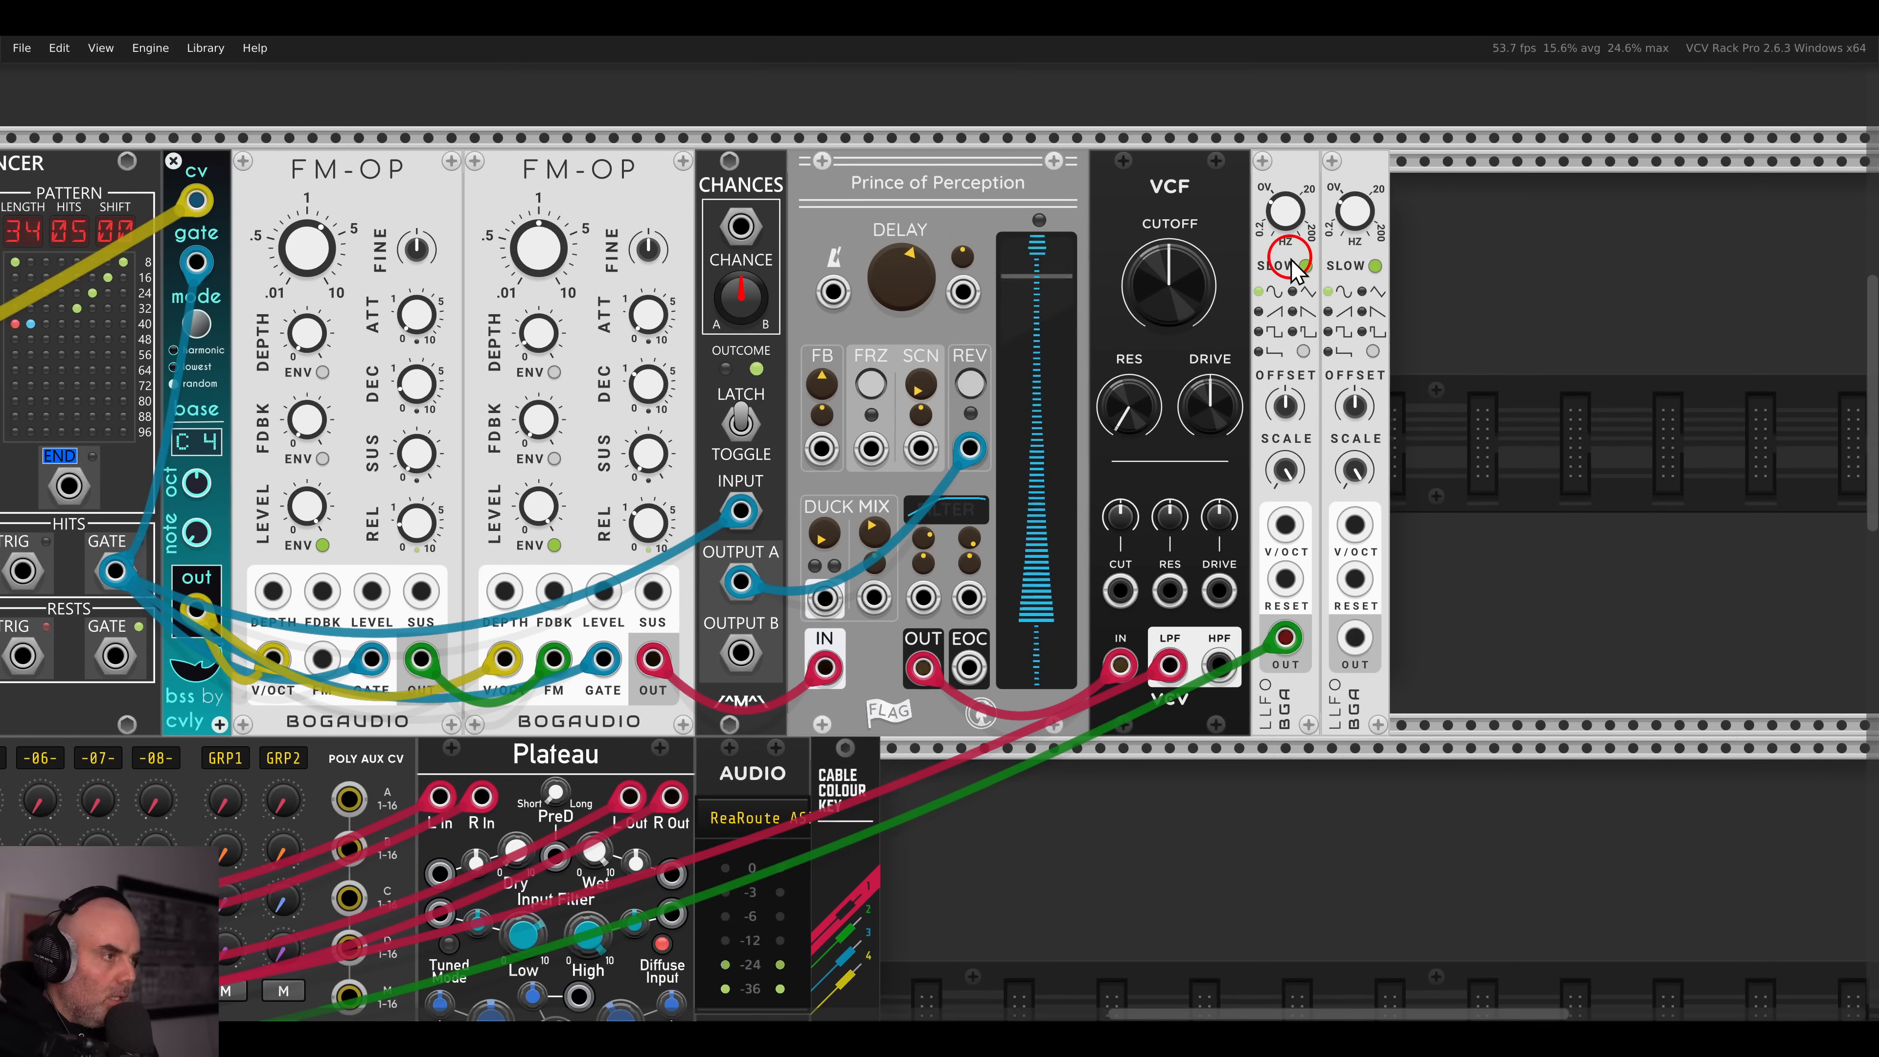
pyautogui.scroll(-3, 1282, 274)
pyautogui.moveTo(575, 593); pyautogui.dragTo(1395, 511)
pyautogui.scroll(-3, 1404, 512)
pyautogui.scroll(3, 774, 559)
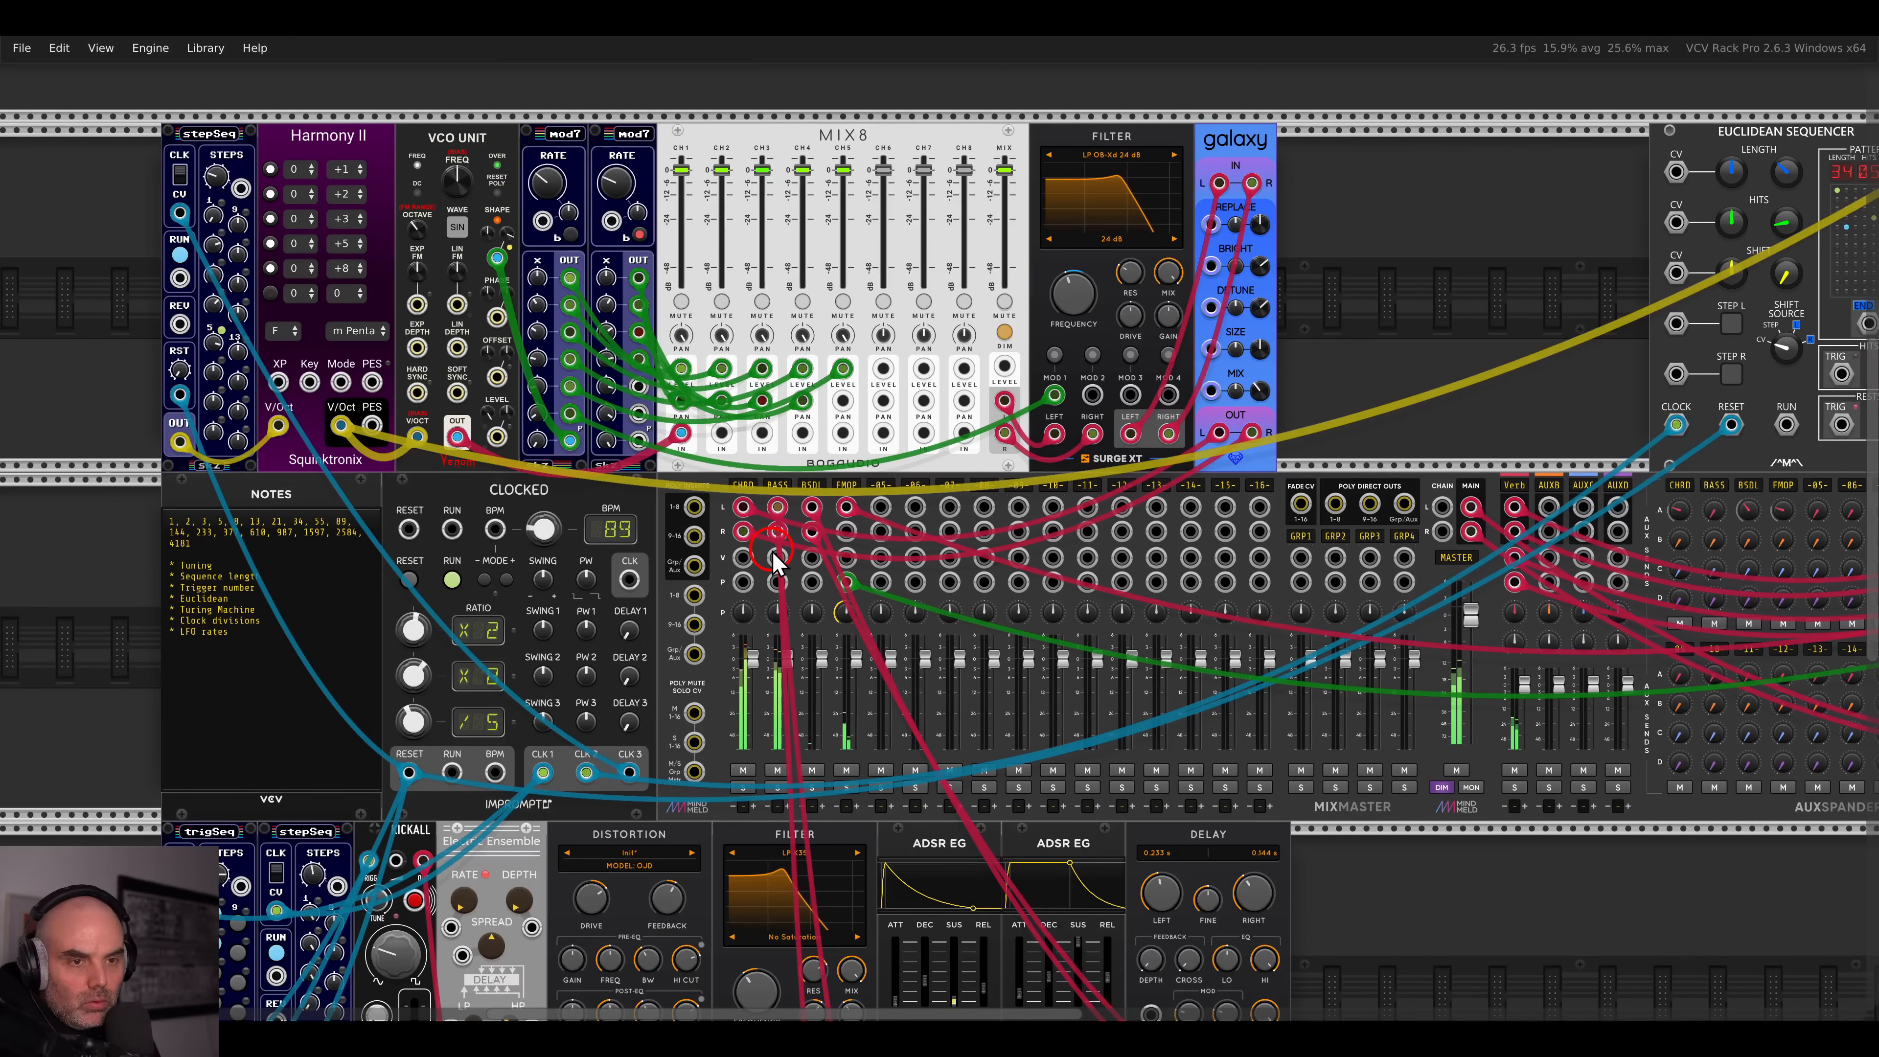
pyautogui.moveTo(1422, 334); pyautogui.dragTo(520, 467)
pyautogui.moveTo(1445, 412); pyautogui.dragTo(1131, 413)
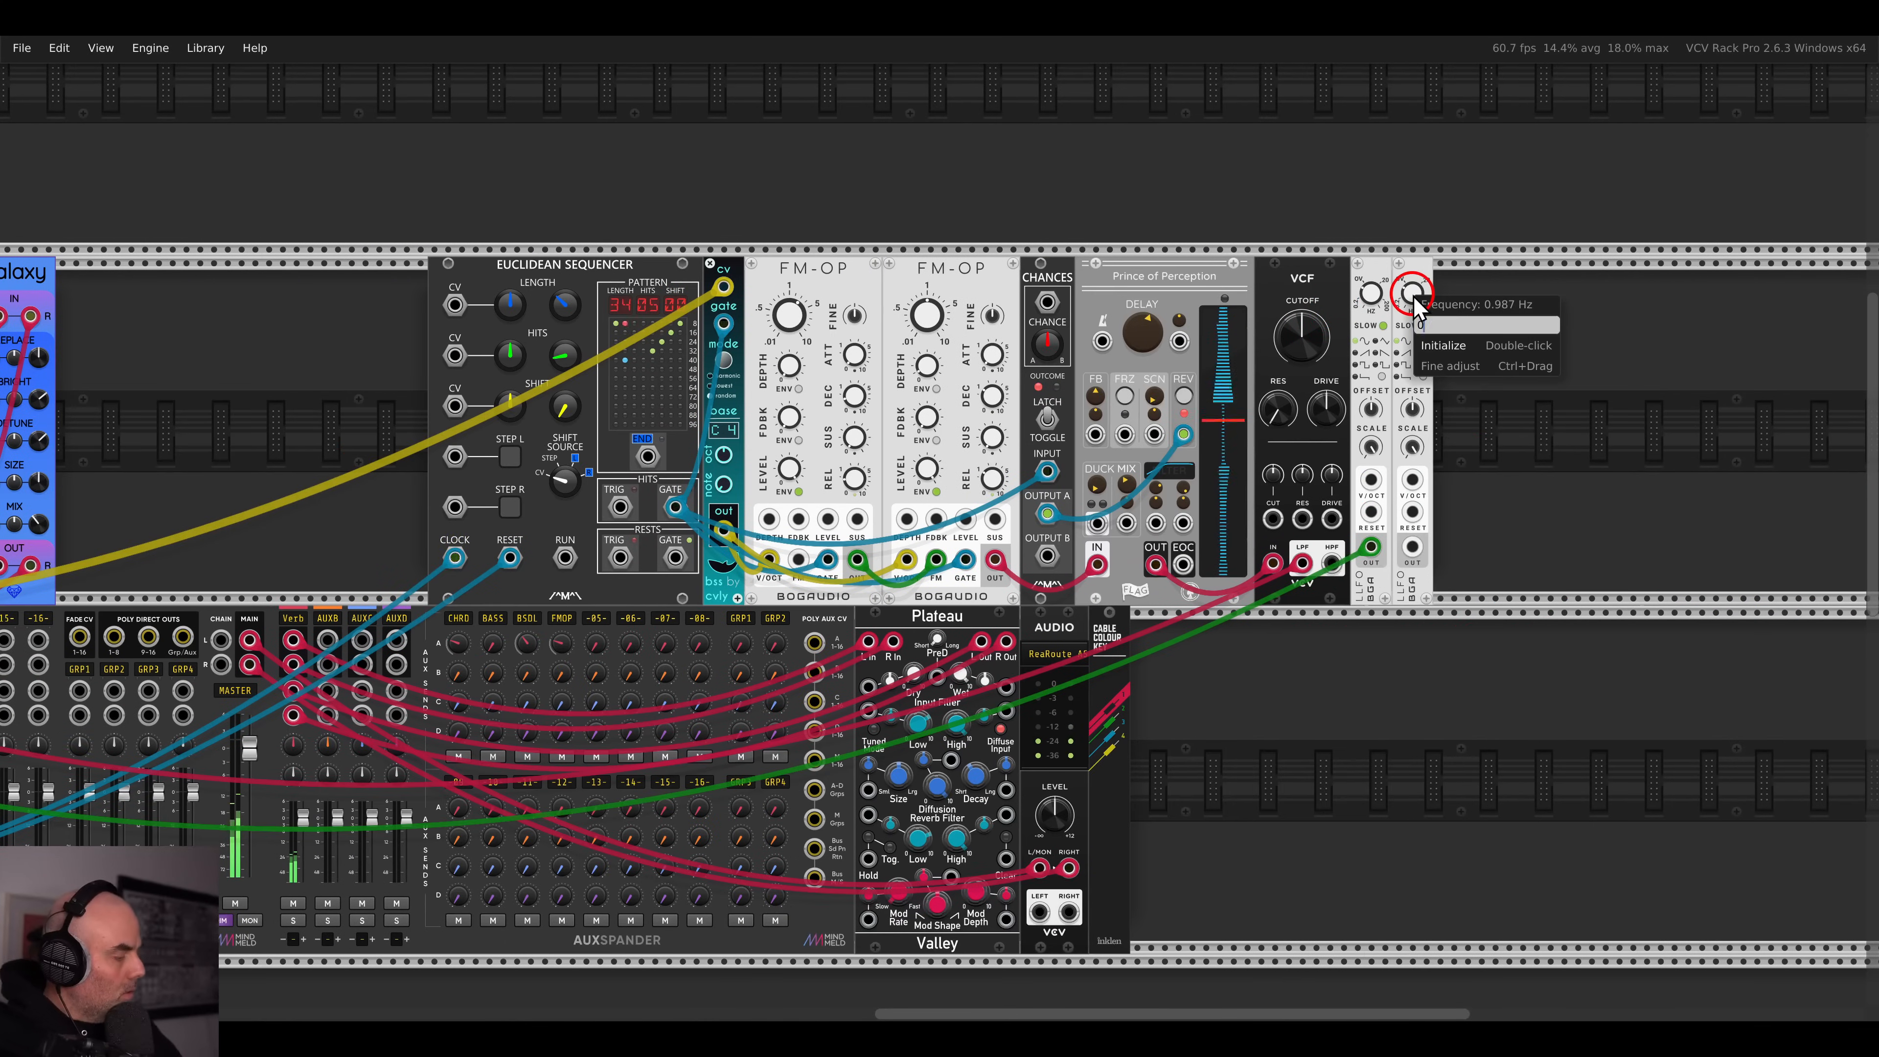
pyautogui.press('Return')
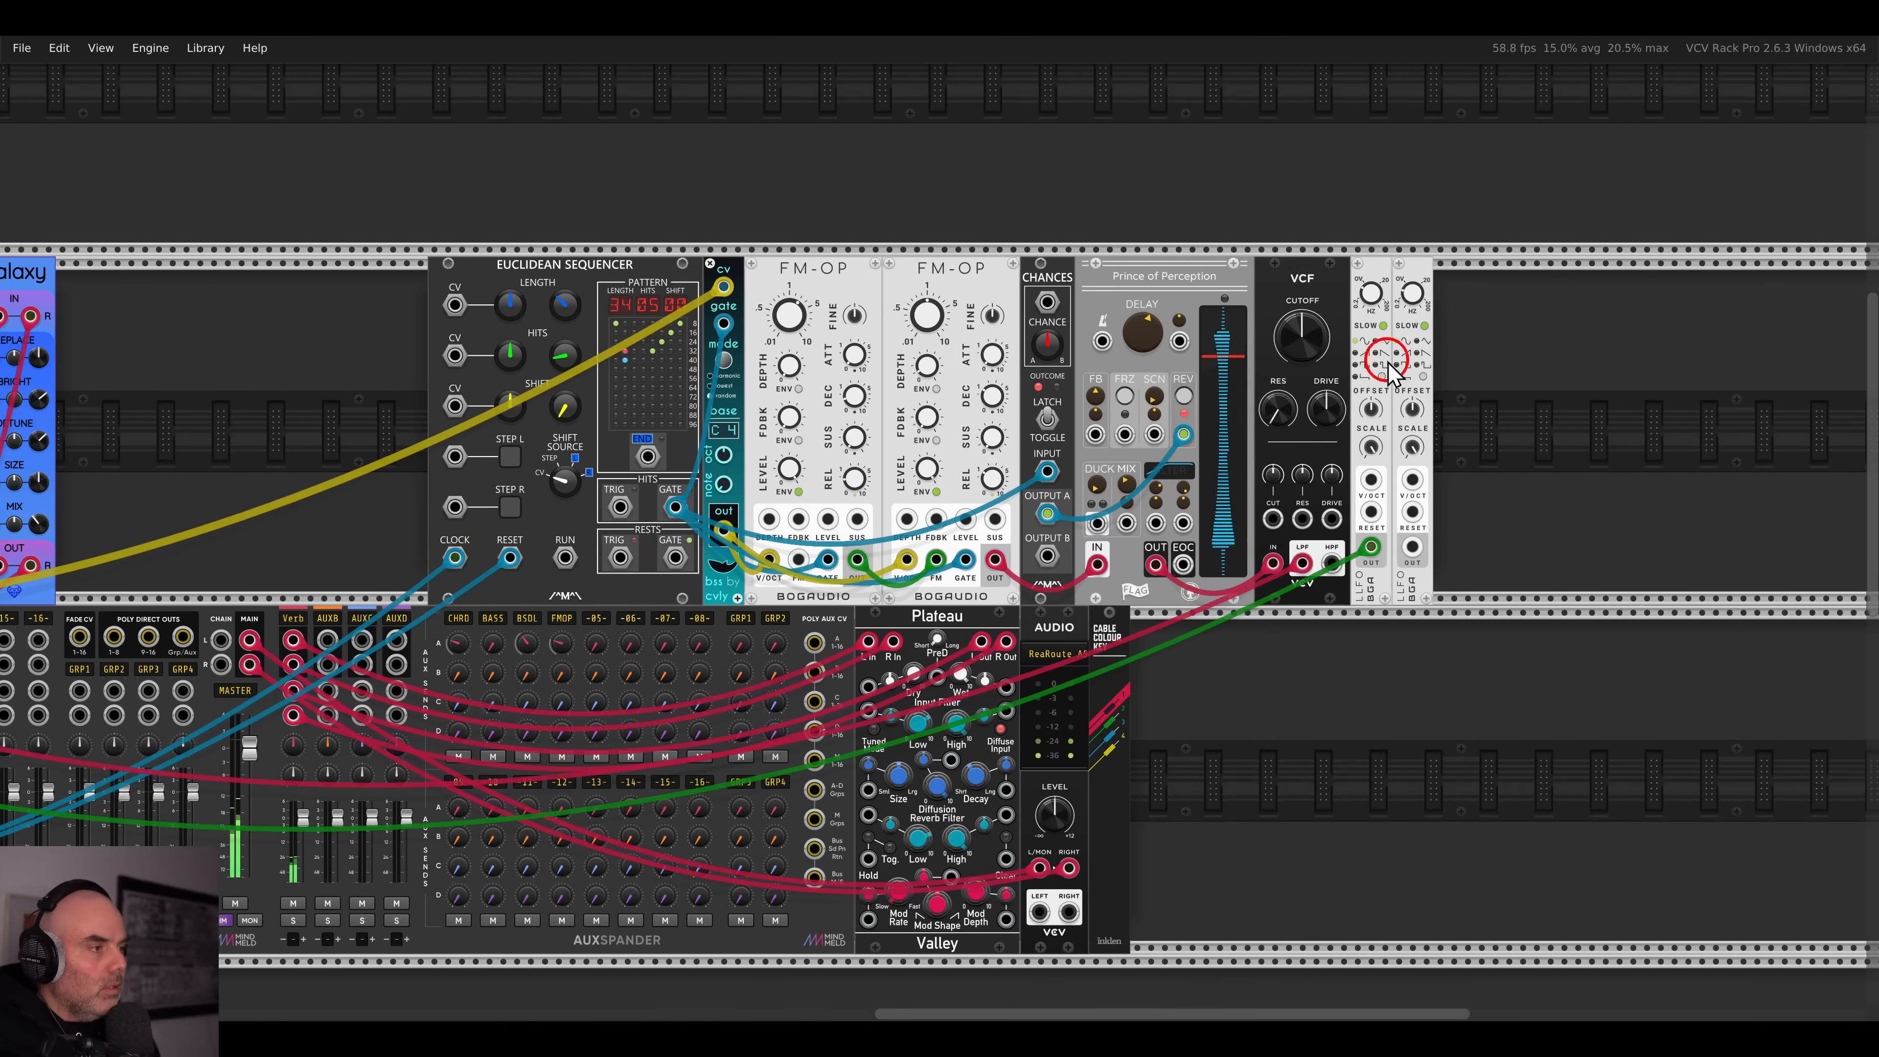
# - Patch the second LLFO's output into the VCF's cutoff input, and raise the filter's cutoff and cutoff modulation amount
pyautogui.scroll(3, 1371, 429)
pyautogui.moveTo(1457, 657); pyautogui.dragTo(1207, 579)
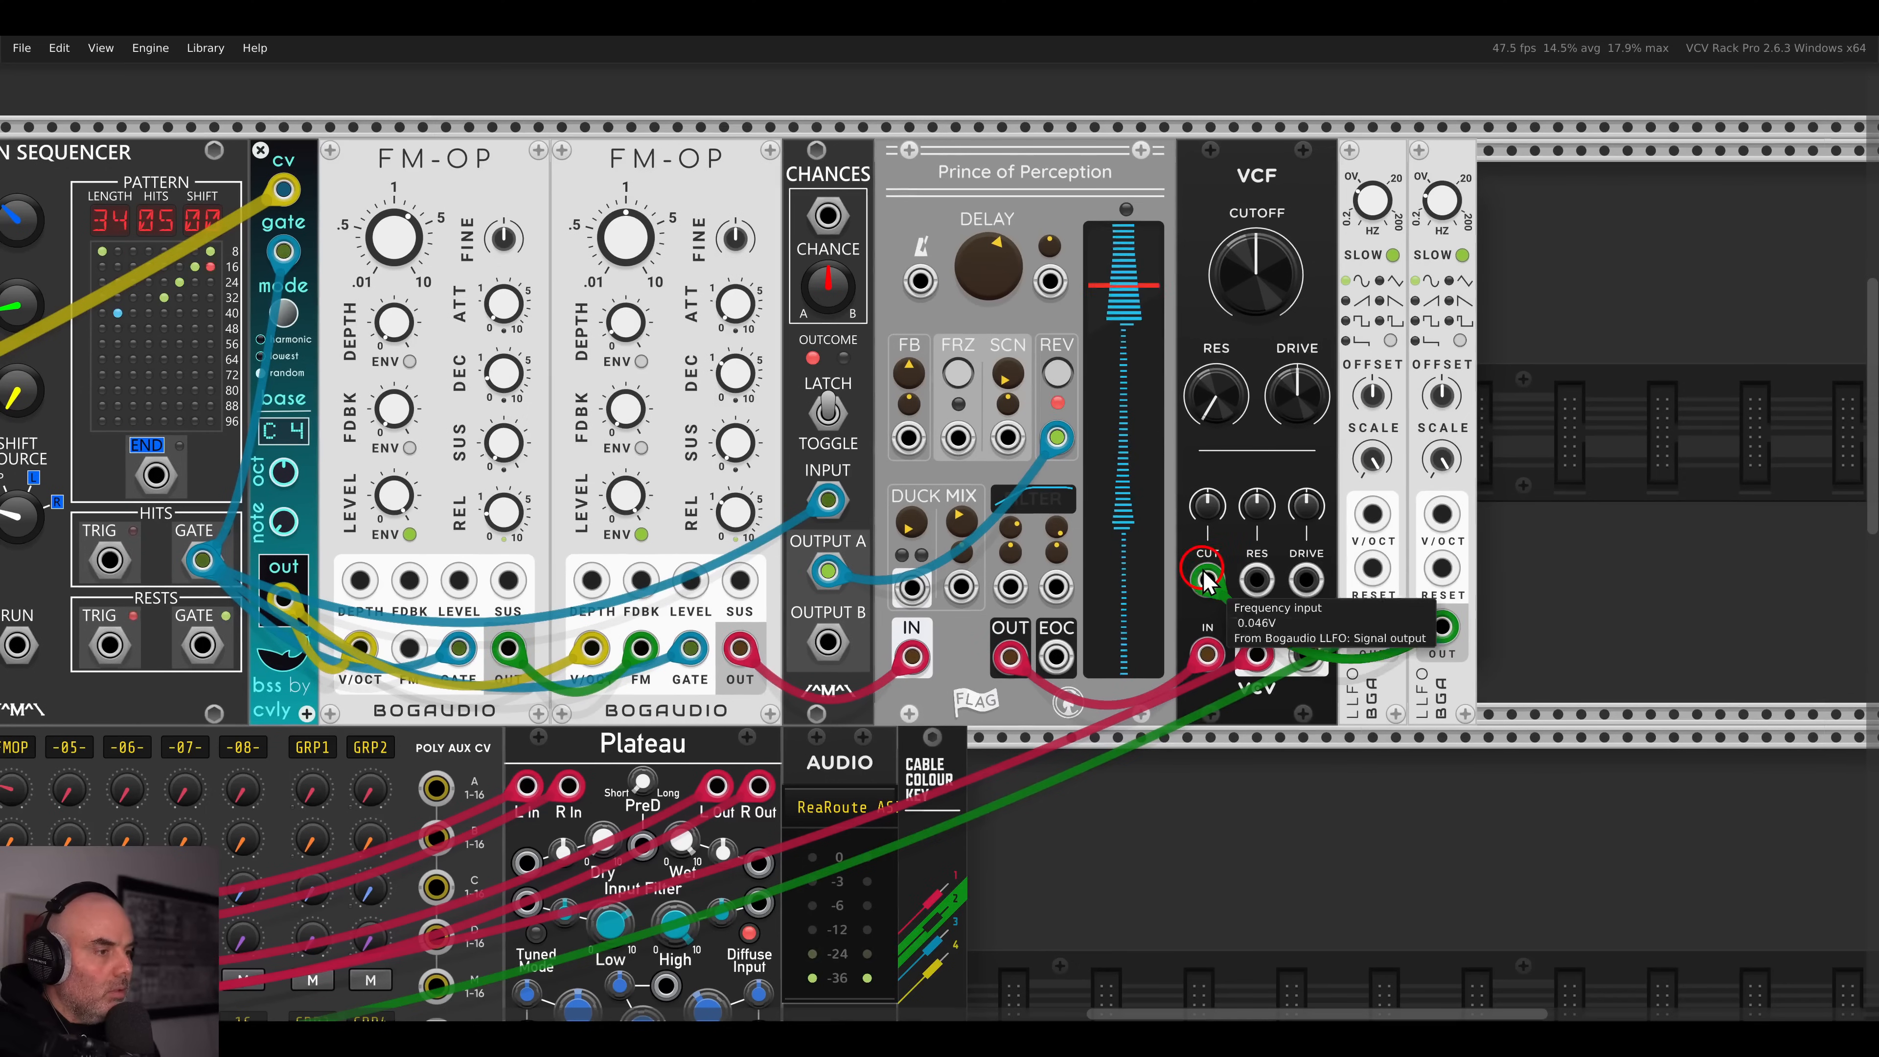
pyautogui.moveTo(1237, 274); pyautogui.dragTo(1230, 177)
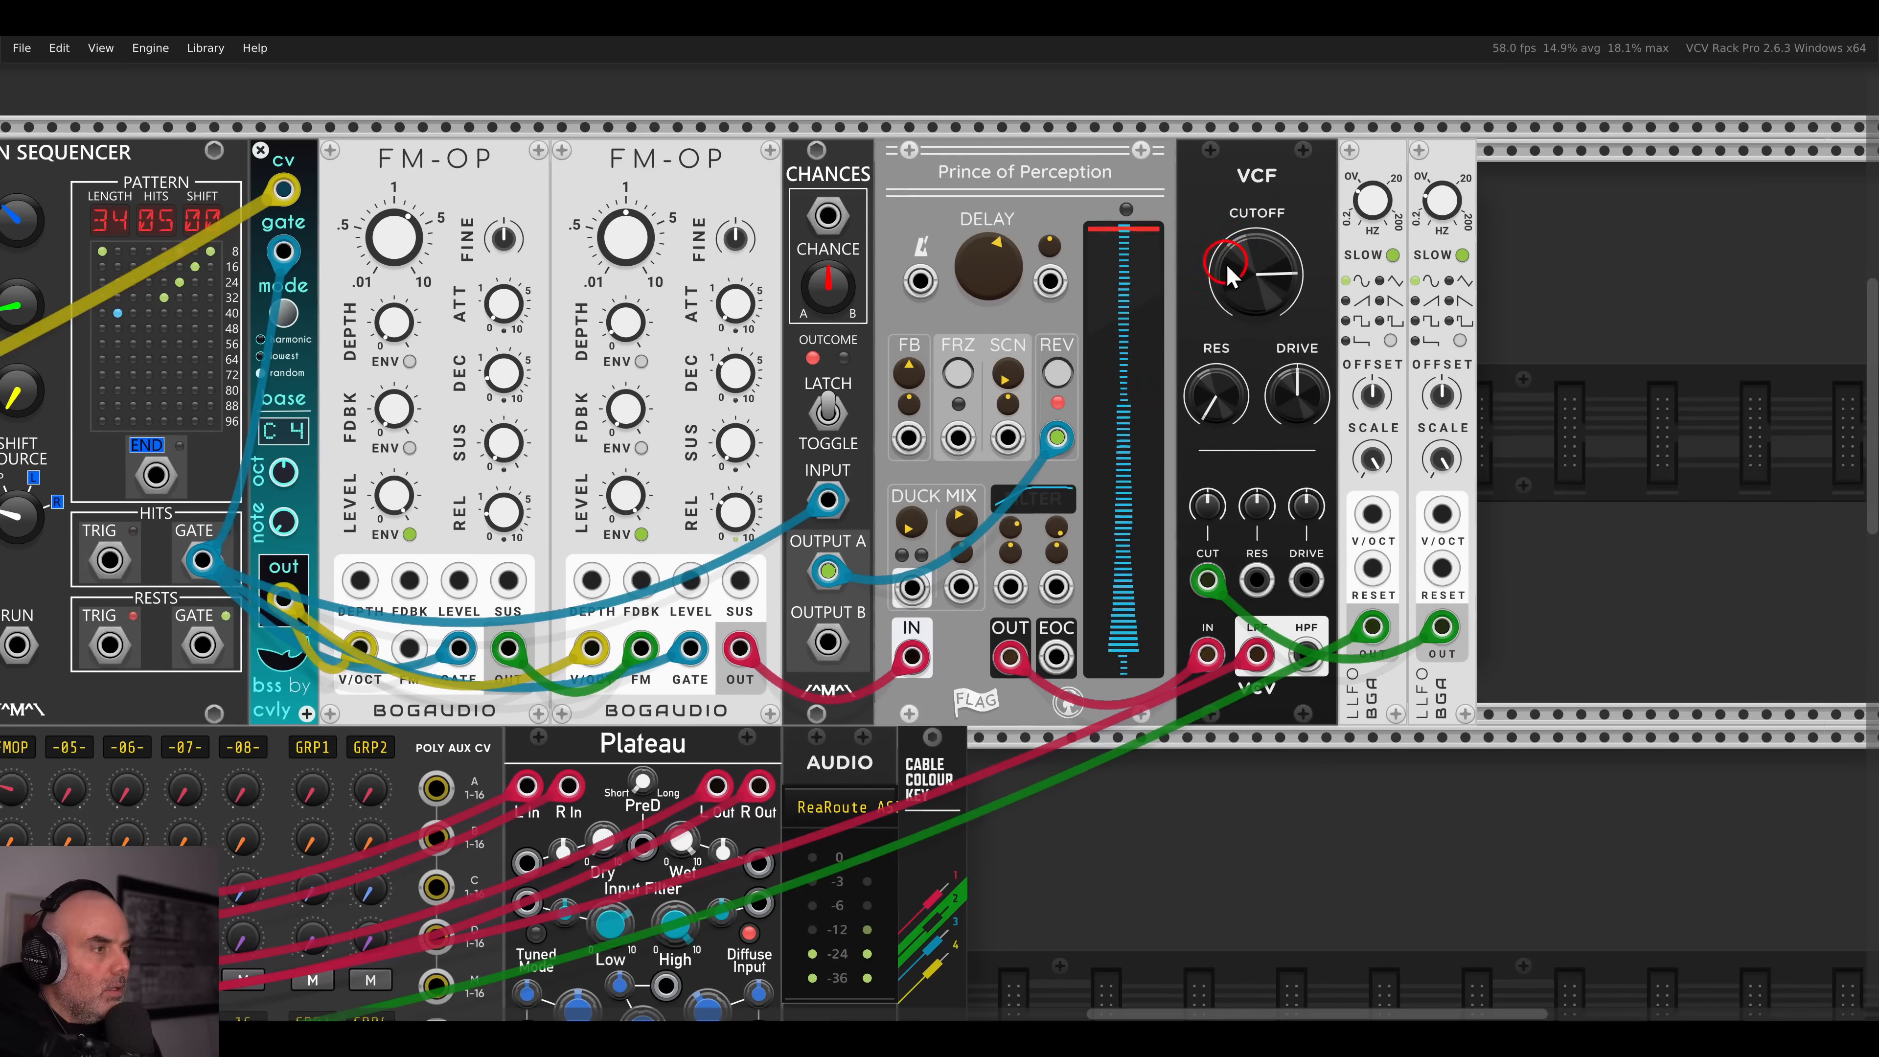
pyautogui.moveTo(1207, 506); pyautogui.dragTo(1187, 444)
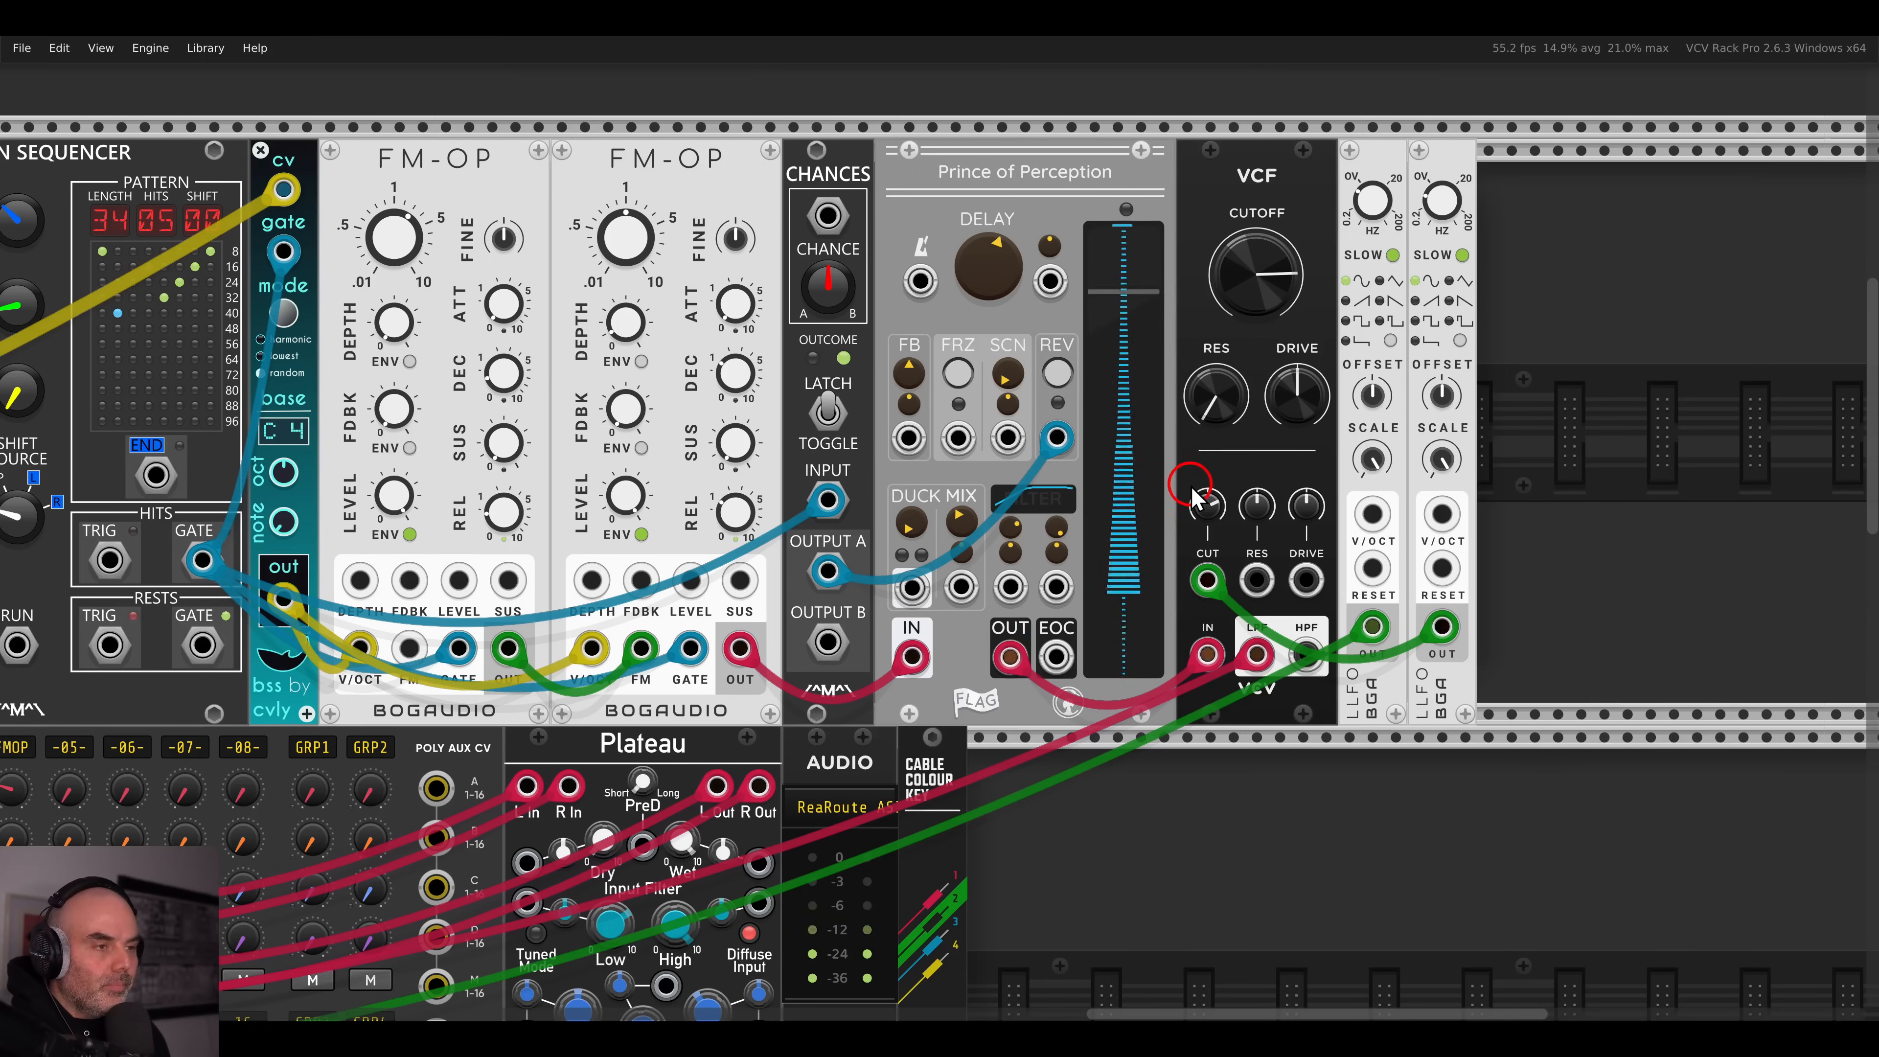
# - Search the modules for "turing" and add a randLoops module in the empty space of the third rack row, past the Delay
pyautogui.scroll(-4, 1203, 489)
pyautogui.moveTo(729, 629); pyautogui.dragTo(1130, 496)
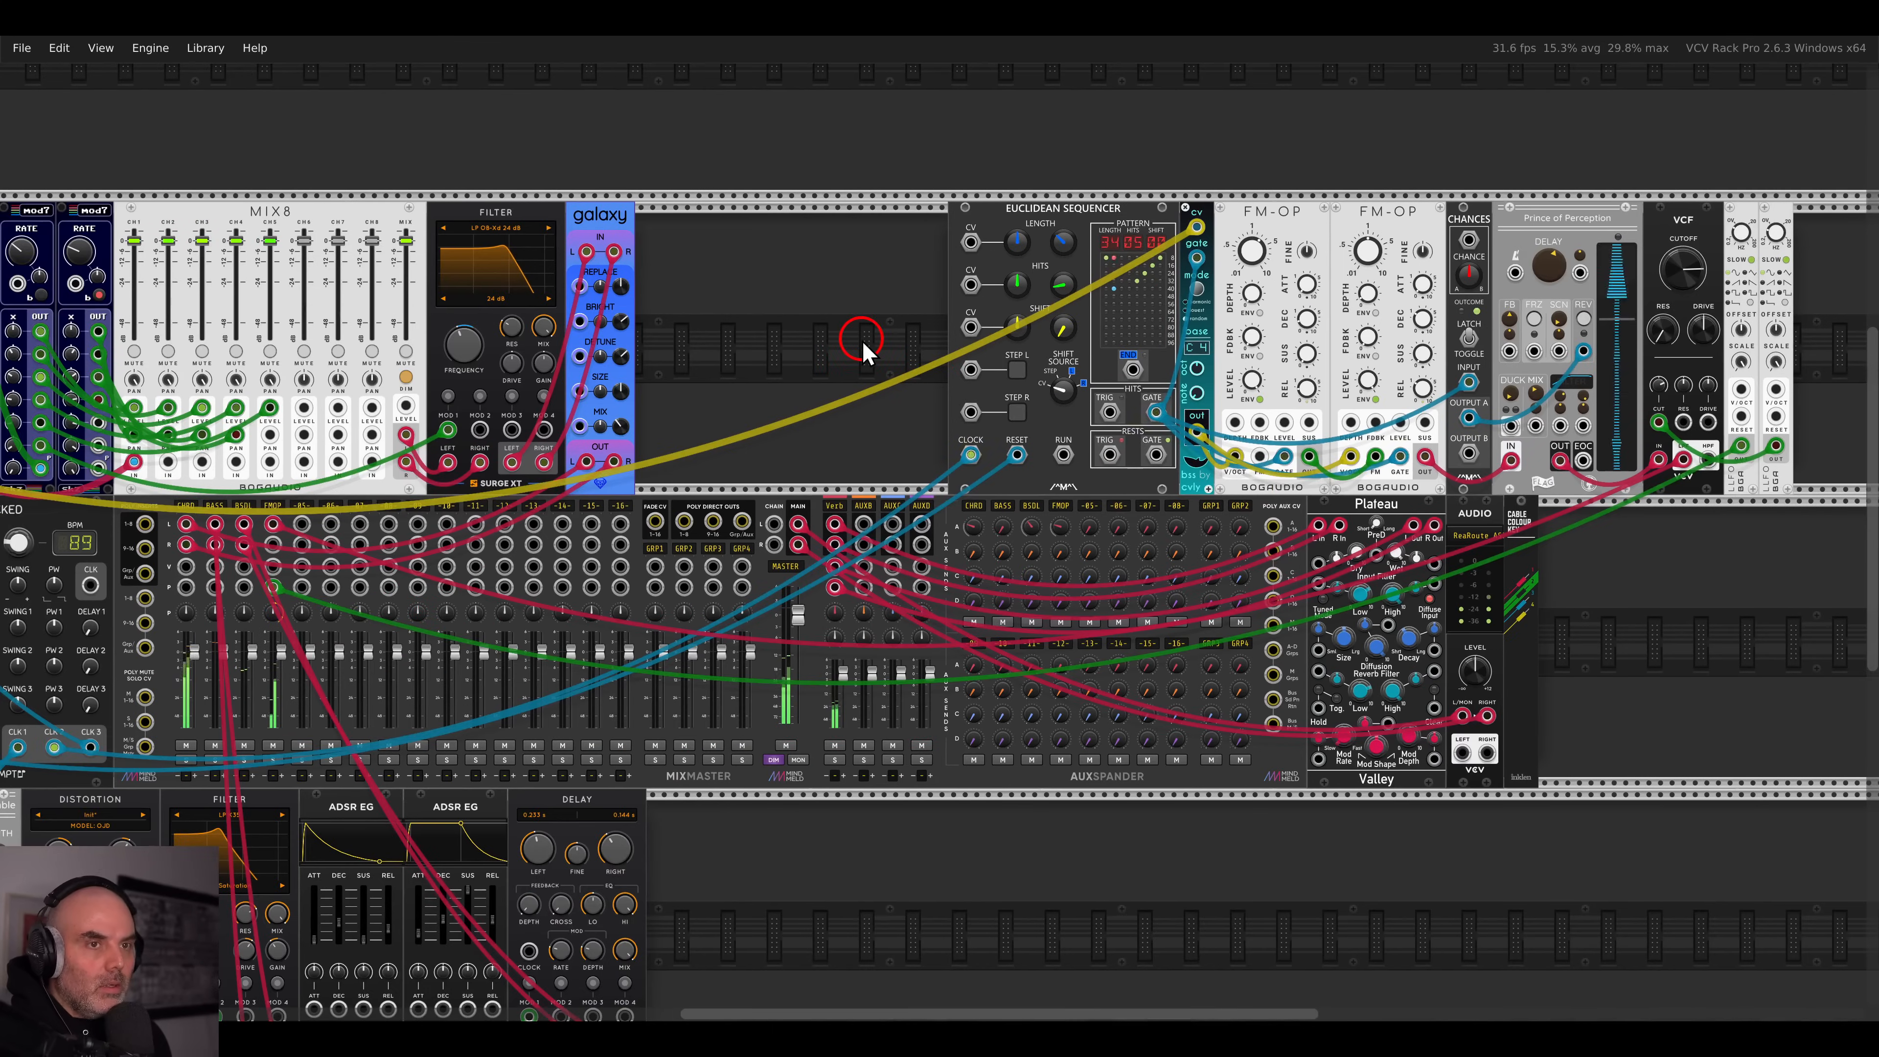
pyautogui.scroll(-2, 864, 350)
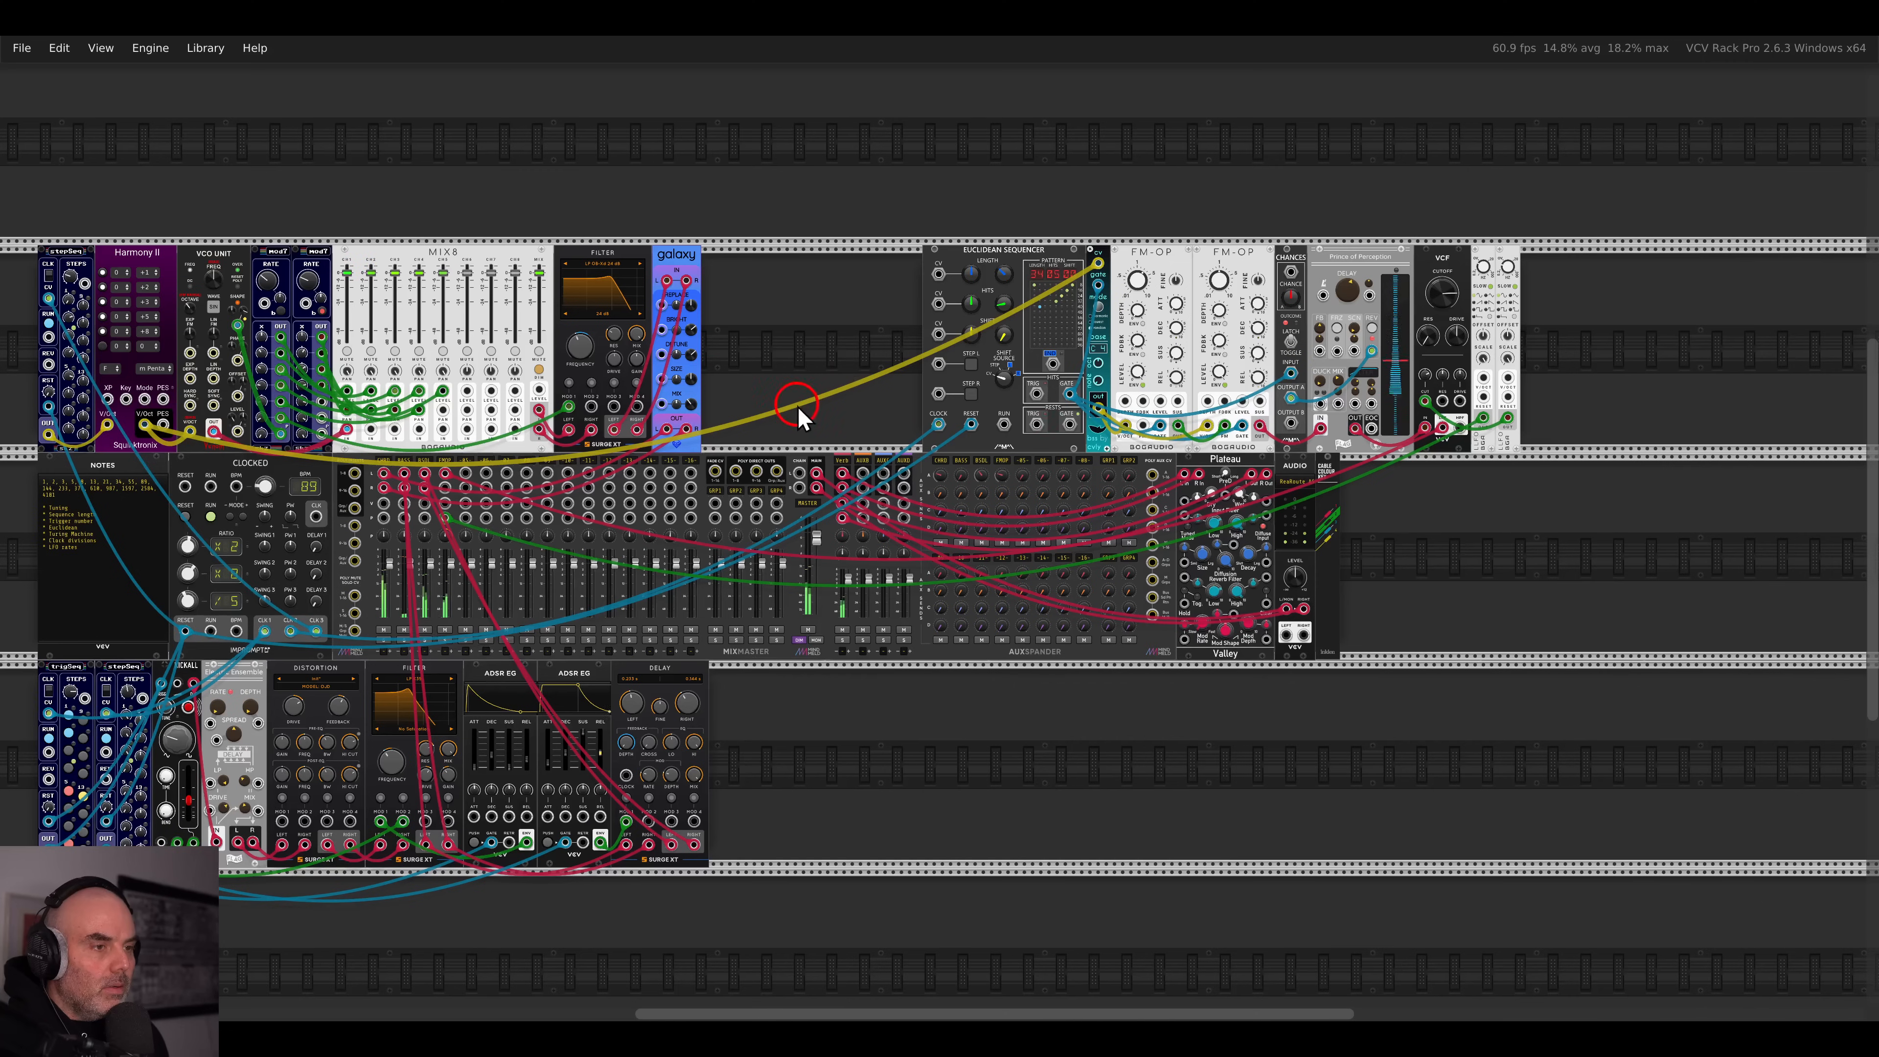
pyautogui.moveTo(797, 407); pyautogui.dragTo(1018, 359)
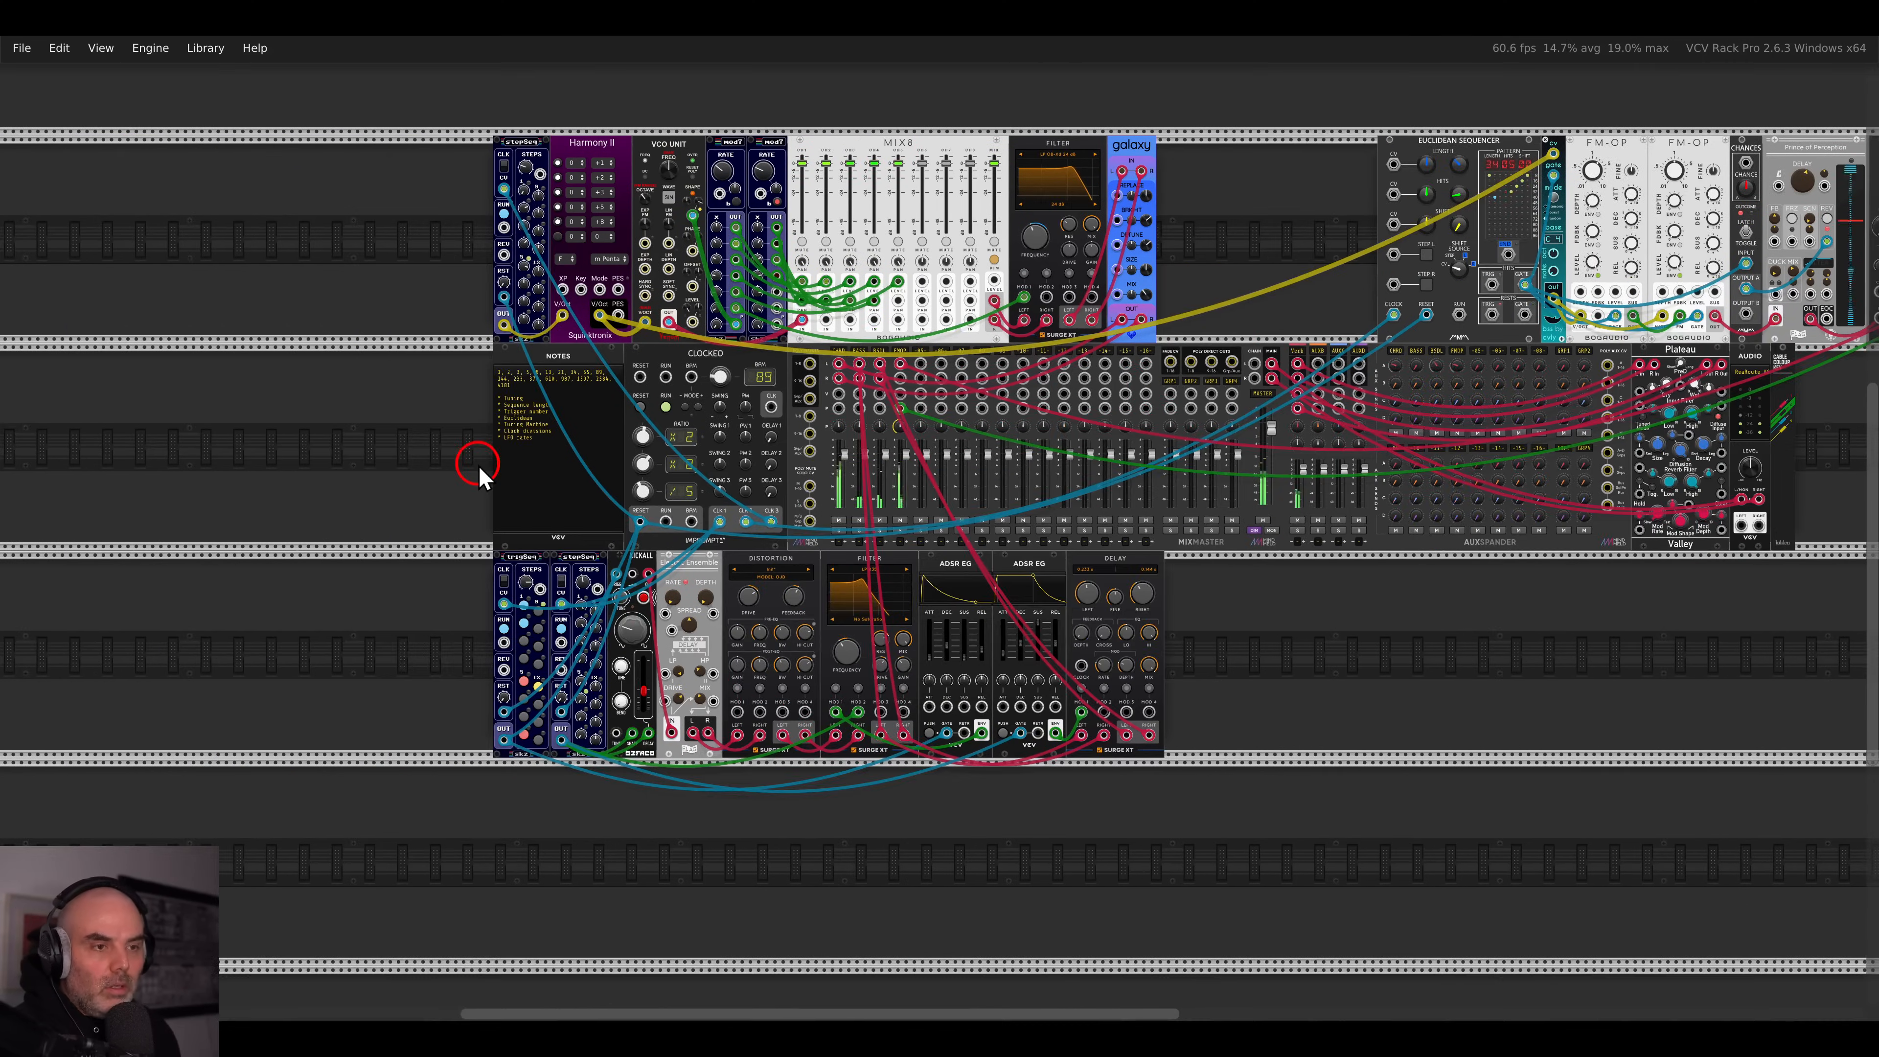
pyautogui.scroll(5, 477, 466)
pyautogui.scroll(-2, 479, 465)
pyautogui.moveTo(1258, 608); pyautogui.dragTo(559, 523)
pyautogui.rightClick(1103, 595)
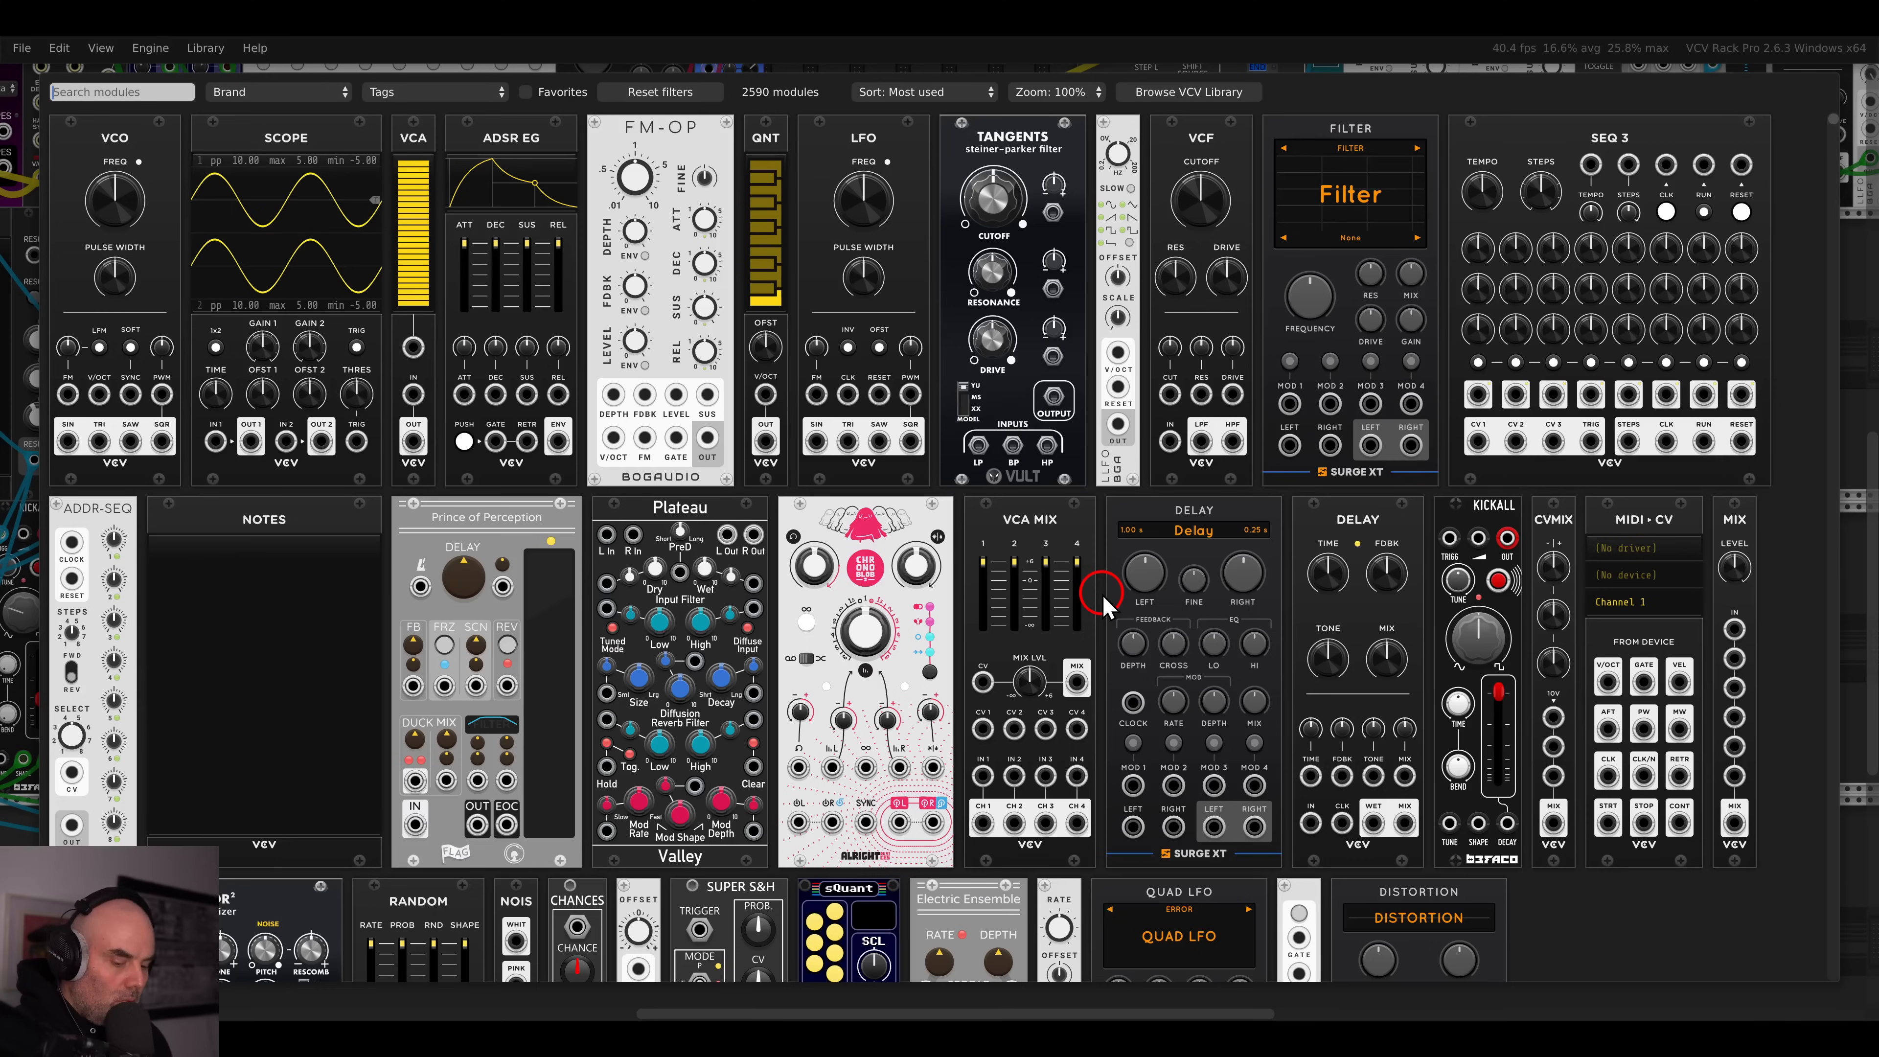
pyautogui.write('turing')
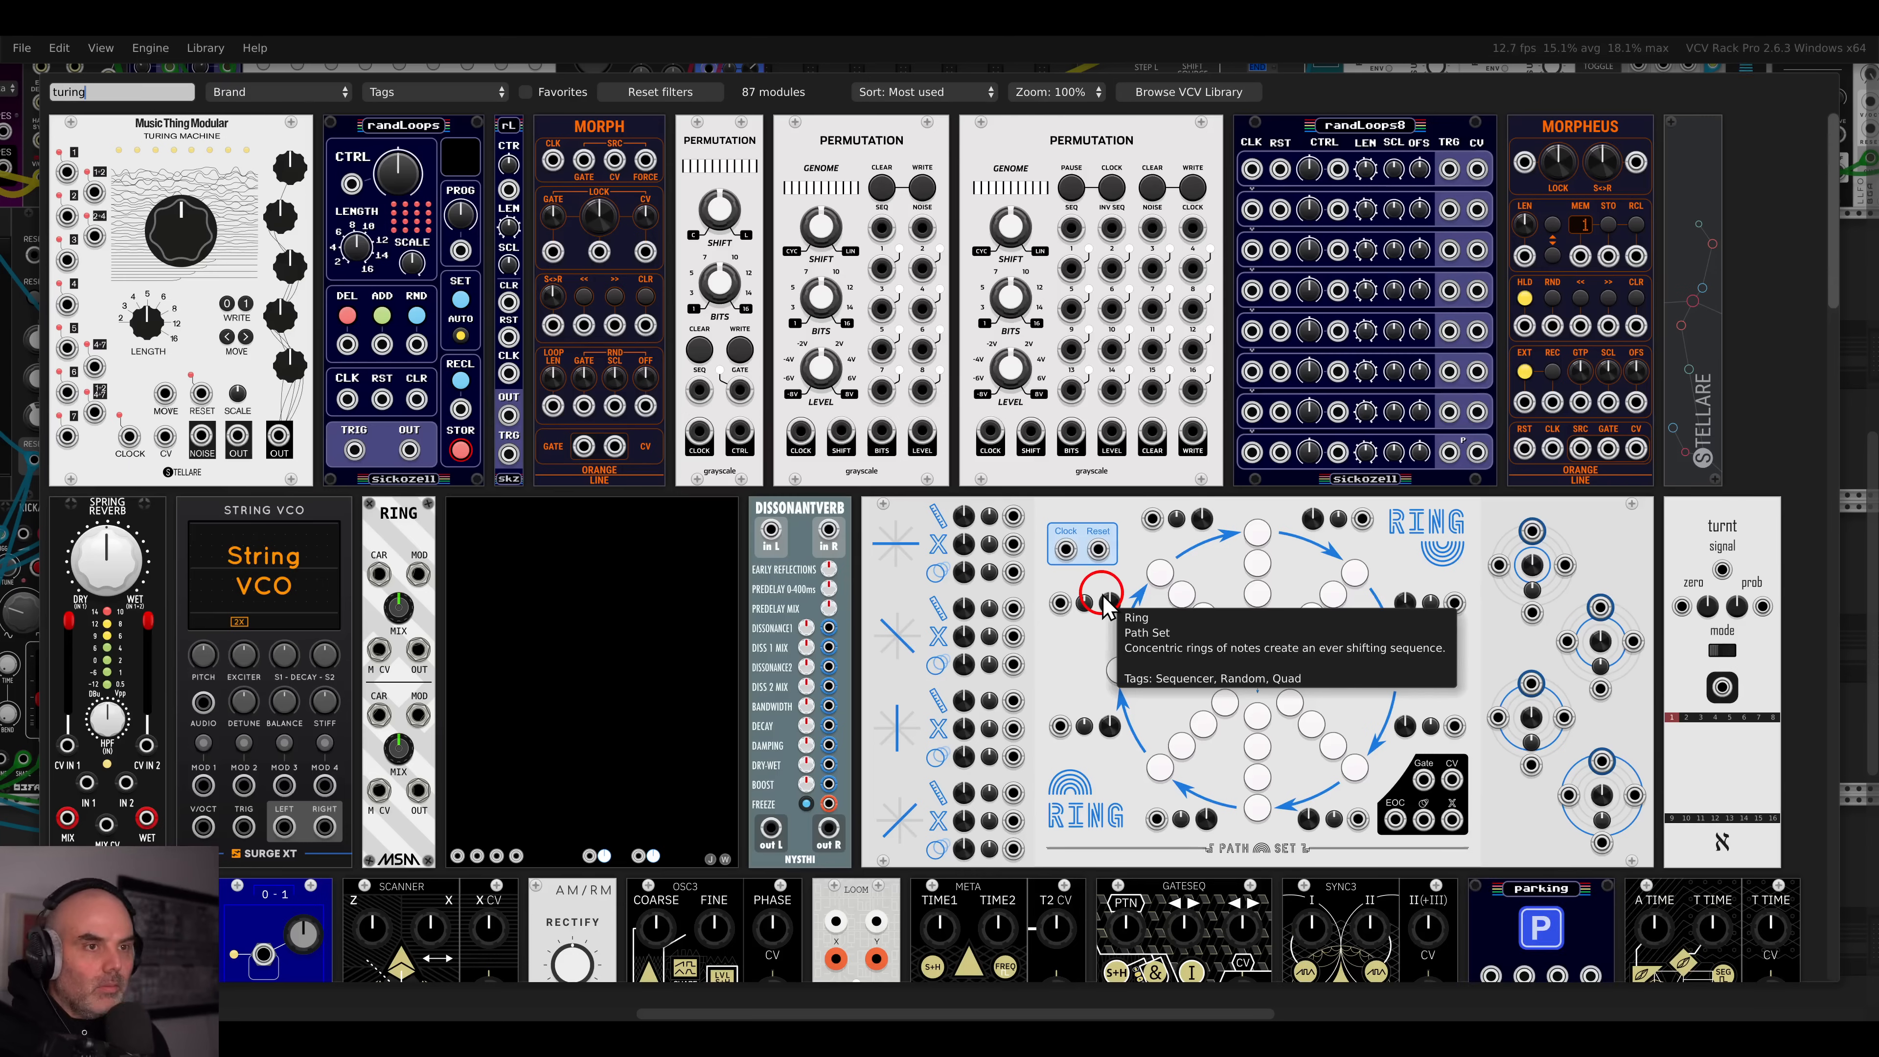
pyautogui.moveTo(466, 163); pyautogui.dragTo(1090, 587)
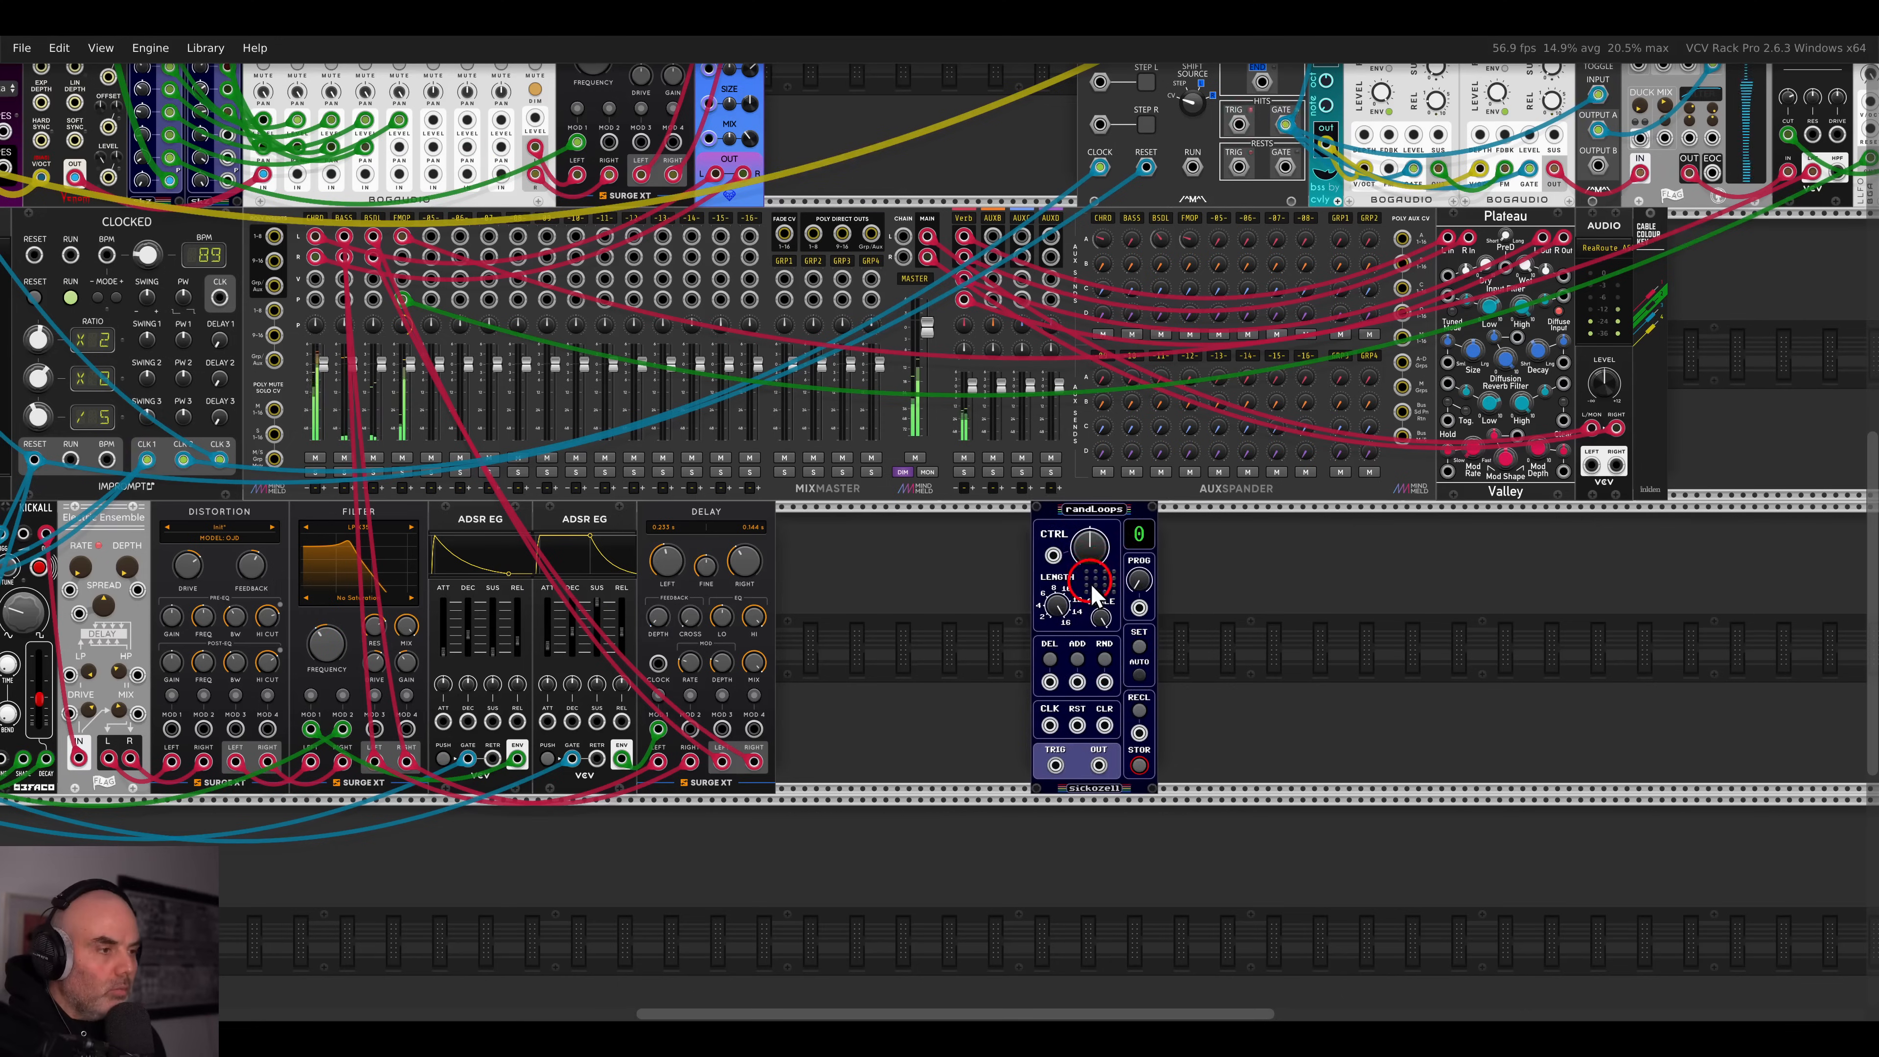
# - Set the randLoops module's voltage progression to Fibonacci
pyautogui.scroll(3, 1124, 663)
pyautogui.scroll(2, 1126, 674)
pyautogui.rightClick(1066, 314)
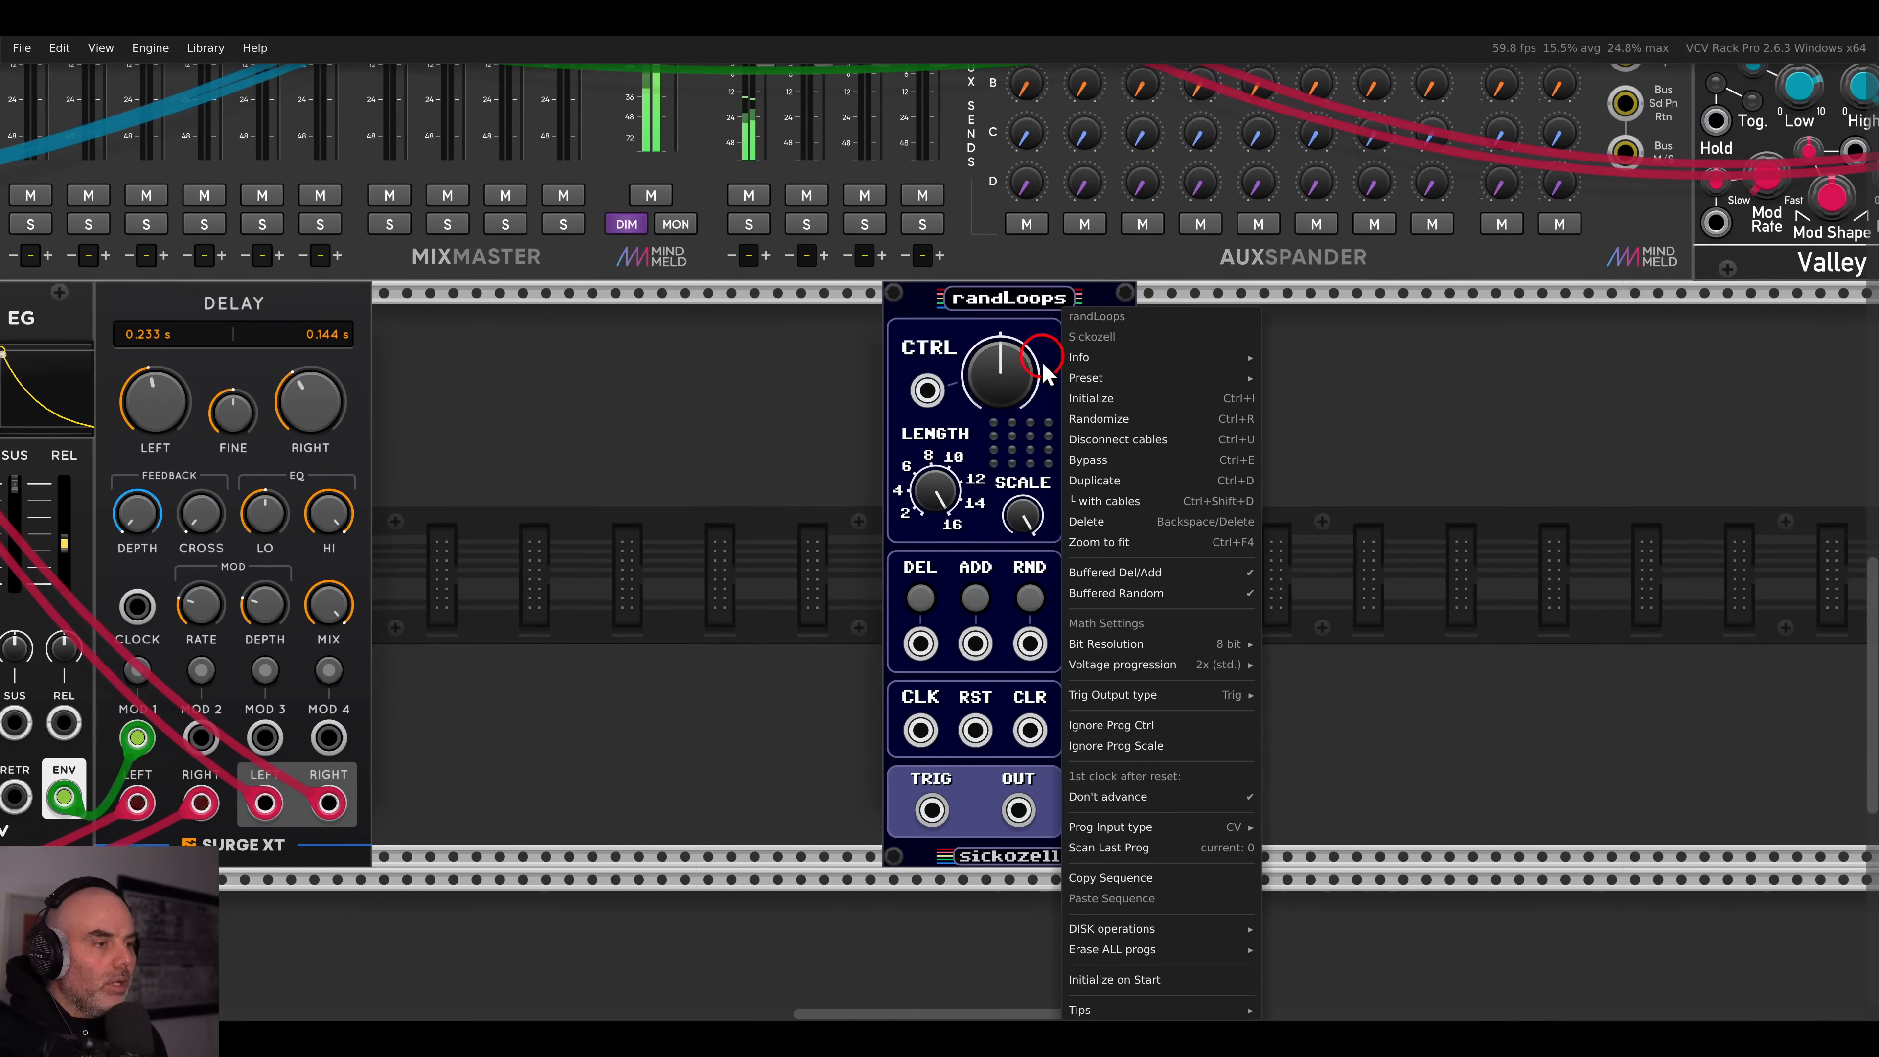
pyautogui.moveTo(1149, 674)
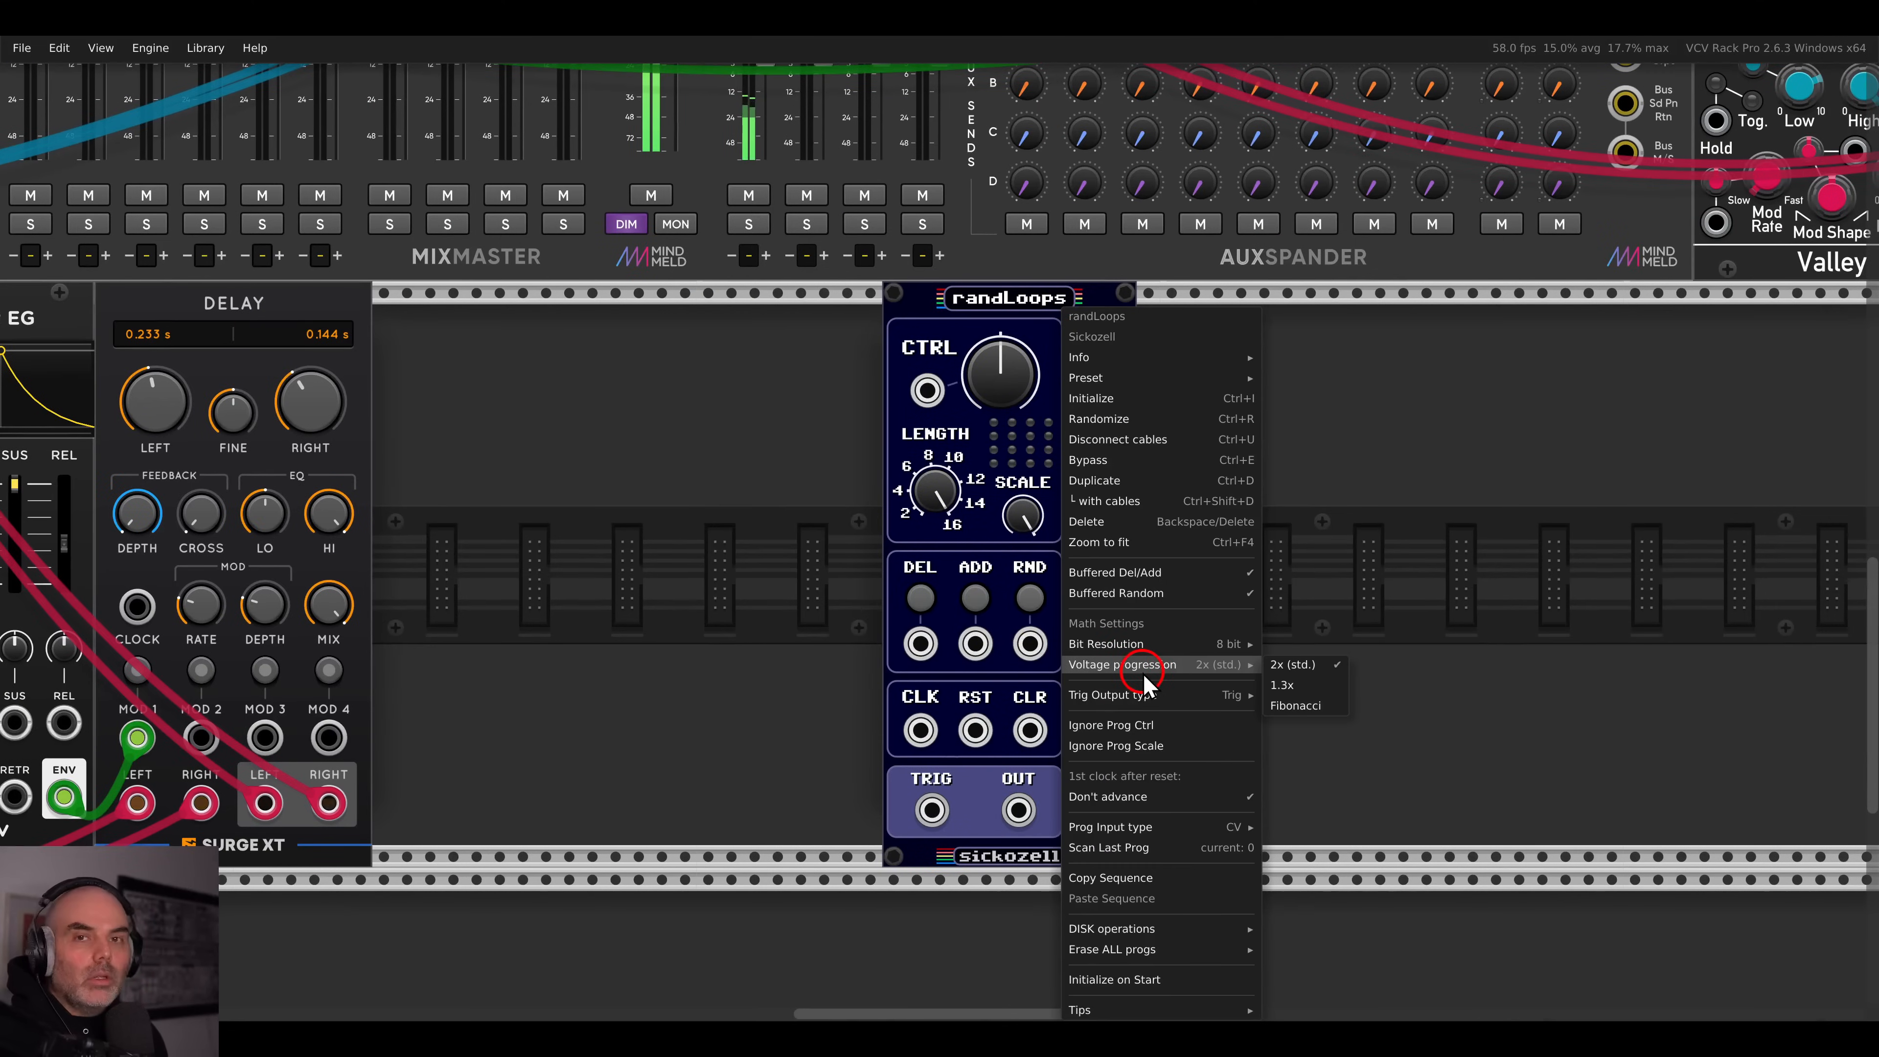
pyautogui.click(1303, 706)
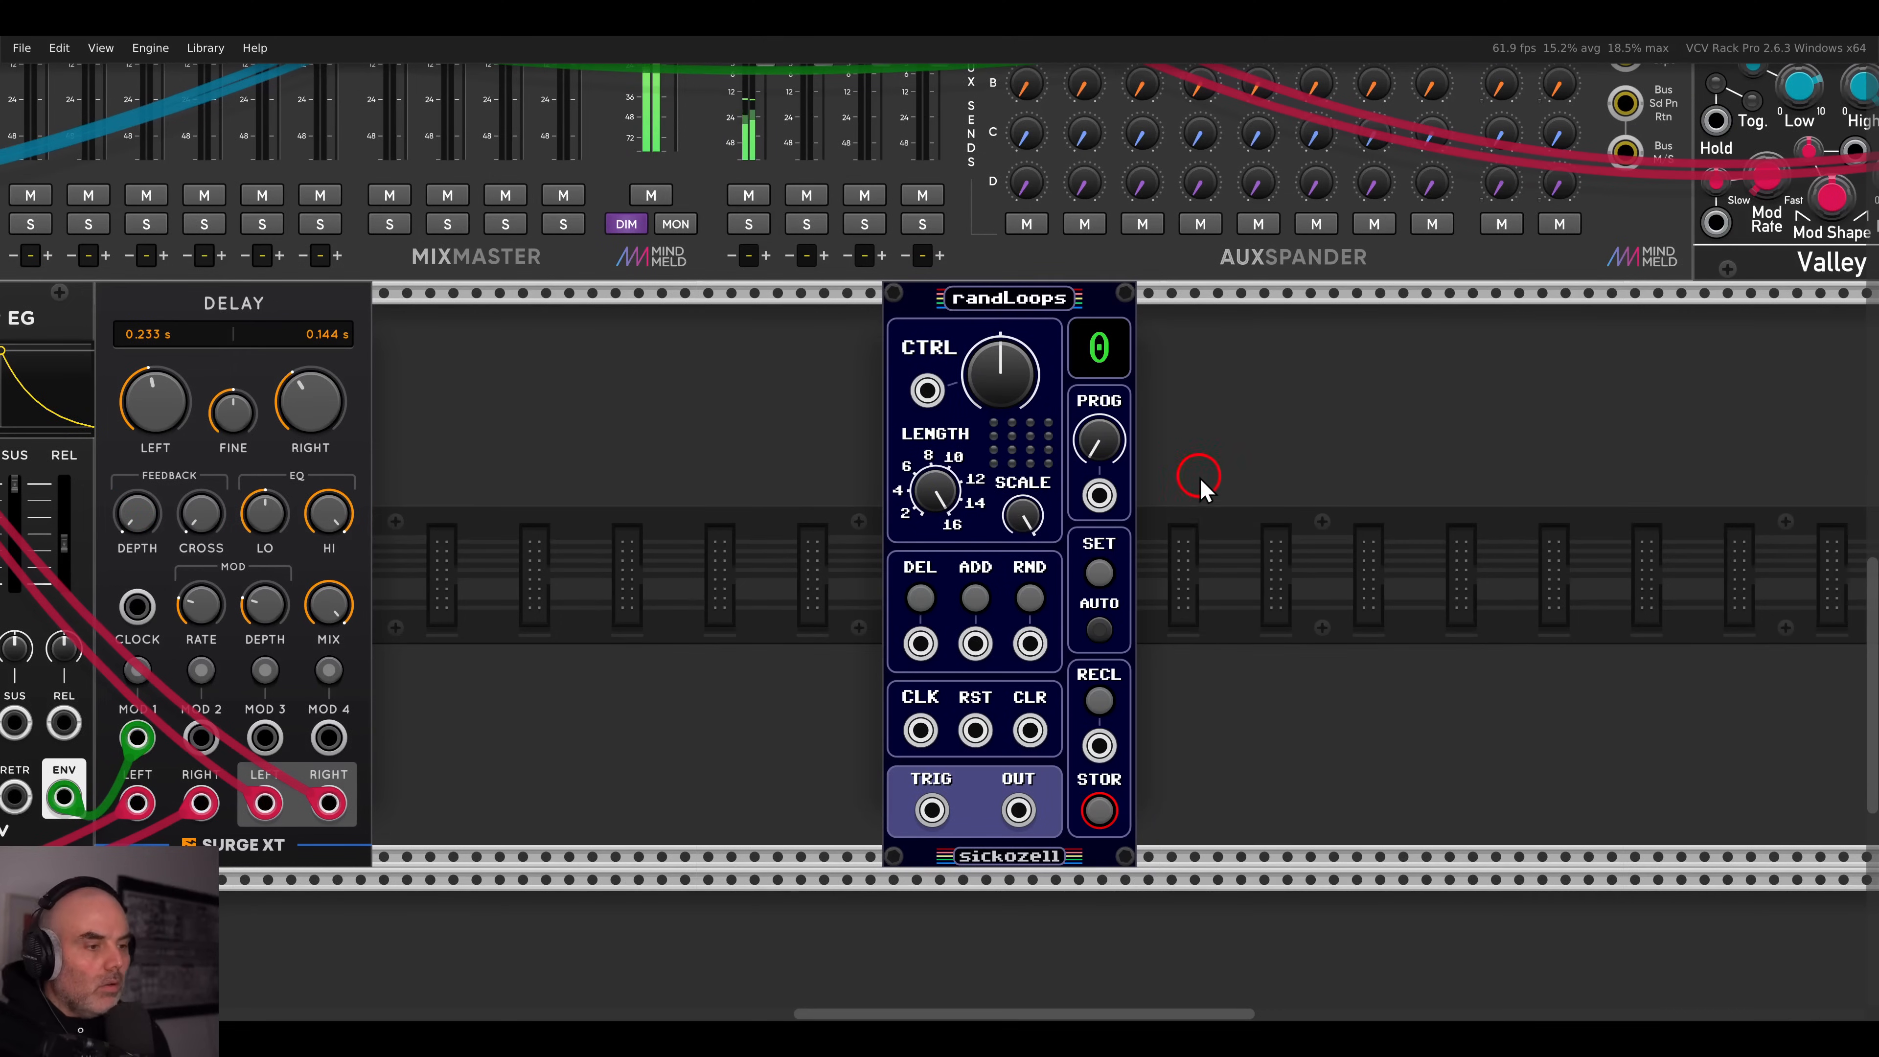
# - Patch a clock output of the Clocked module into the CLK input of randLoops
pyautogui.scroll(-5, 1201, 479)
pyautogui.scroll(2, 1189, 496)
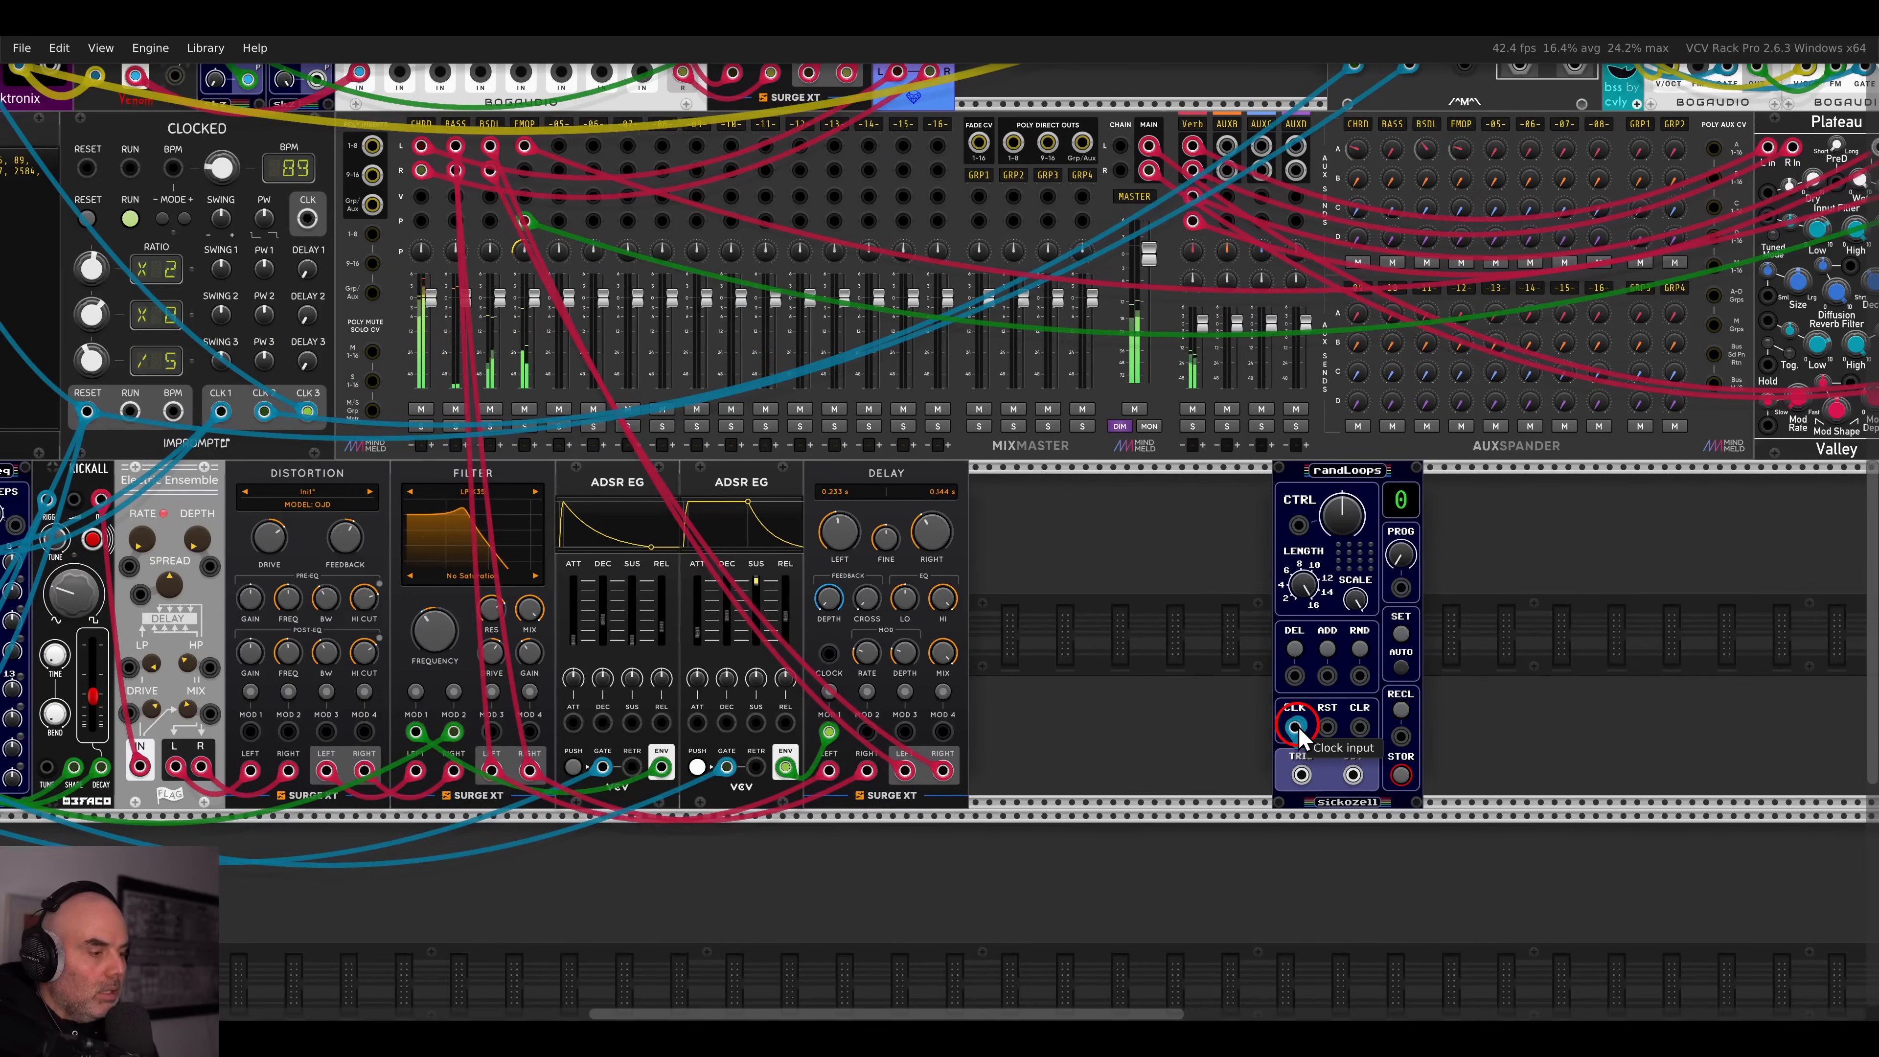
pyautogui.hscroll(-9, 1299, 729)
pyautogui.scroll(3, 1300, 729)
pyautogui.moveTo(1300, 728); pyautogui.dragTo(506, 514)
# - Patch the reset output of the Clocked module into the RST input of randLoops
pyautogui.hscroll(11, 689, 559)
pyautogui.scroll(-4, 694, 567)
pyautogui.hscroll(3, 693, 566)
pyautogui.moveTo(1141, 673); pyautogui.dragTo(594, 351)
pyautogui.hscroll(-8, 1133, 663)
pyautogui.click(631, 157)
pyautogui.click(631, 158)
pyautogui.hscroll(9, 806, 275)
pyautogui.scroll(-3, 806, 275)
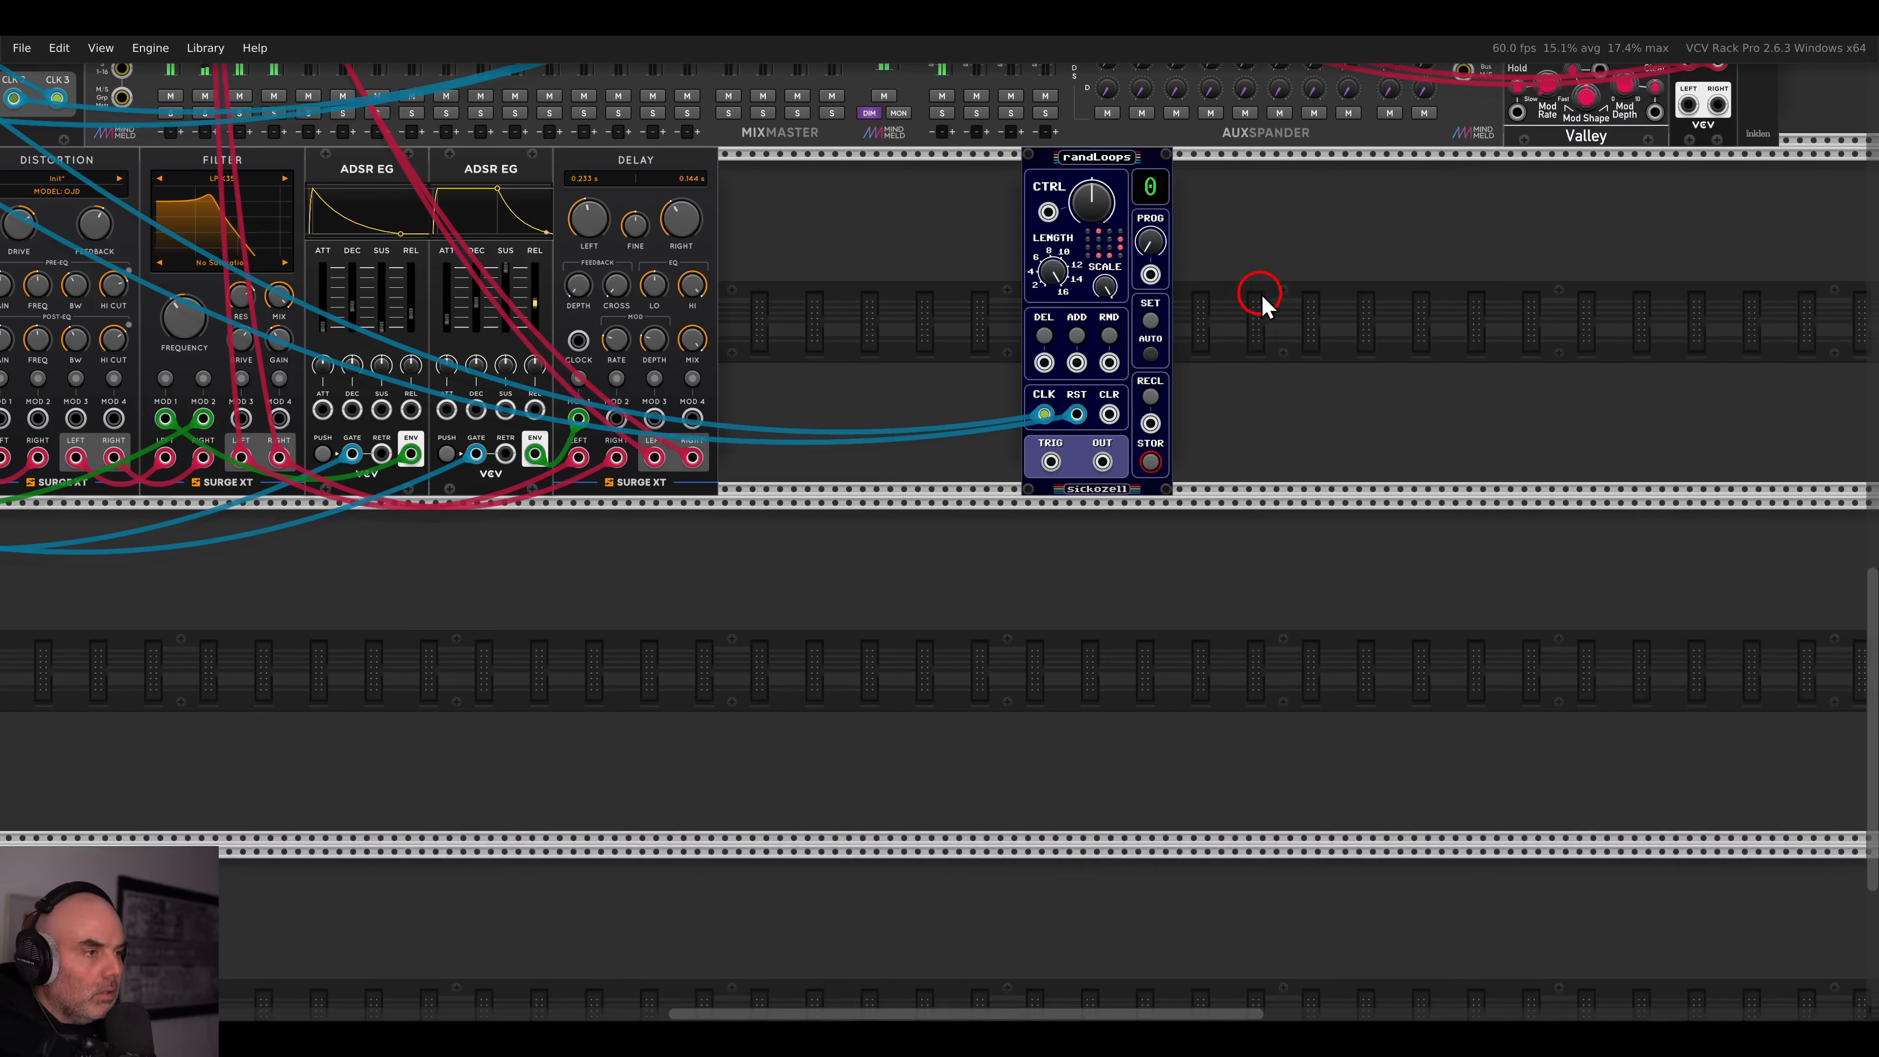
# - Search the modules for "noise" and place the VCV Noise module directly beside randLoops
pyautogui.moveTo(1244, 311); pyautogui.dragTo(1139, 410)
pyautogui.scroll(2, 1050, 450)
pyautogui.moveTo(1141, 306); pyautogui.dragTo(1033, 389)
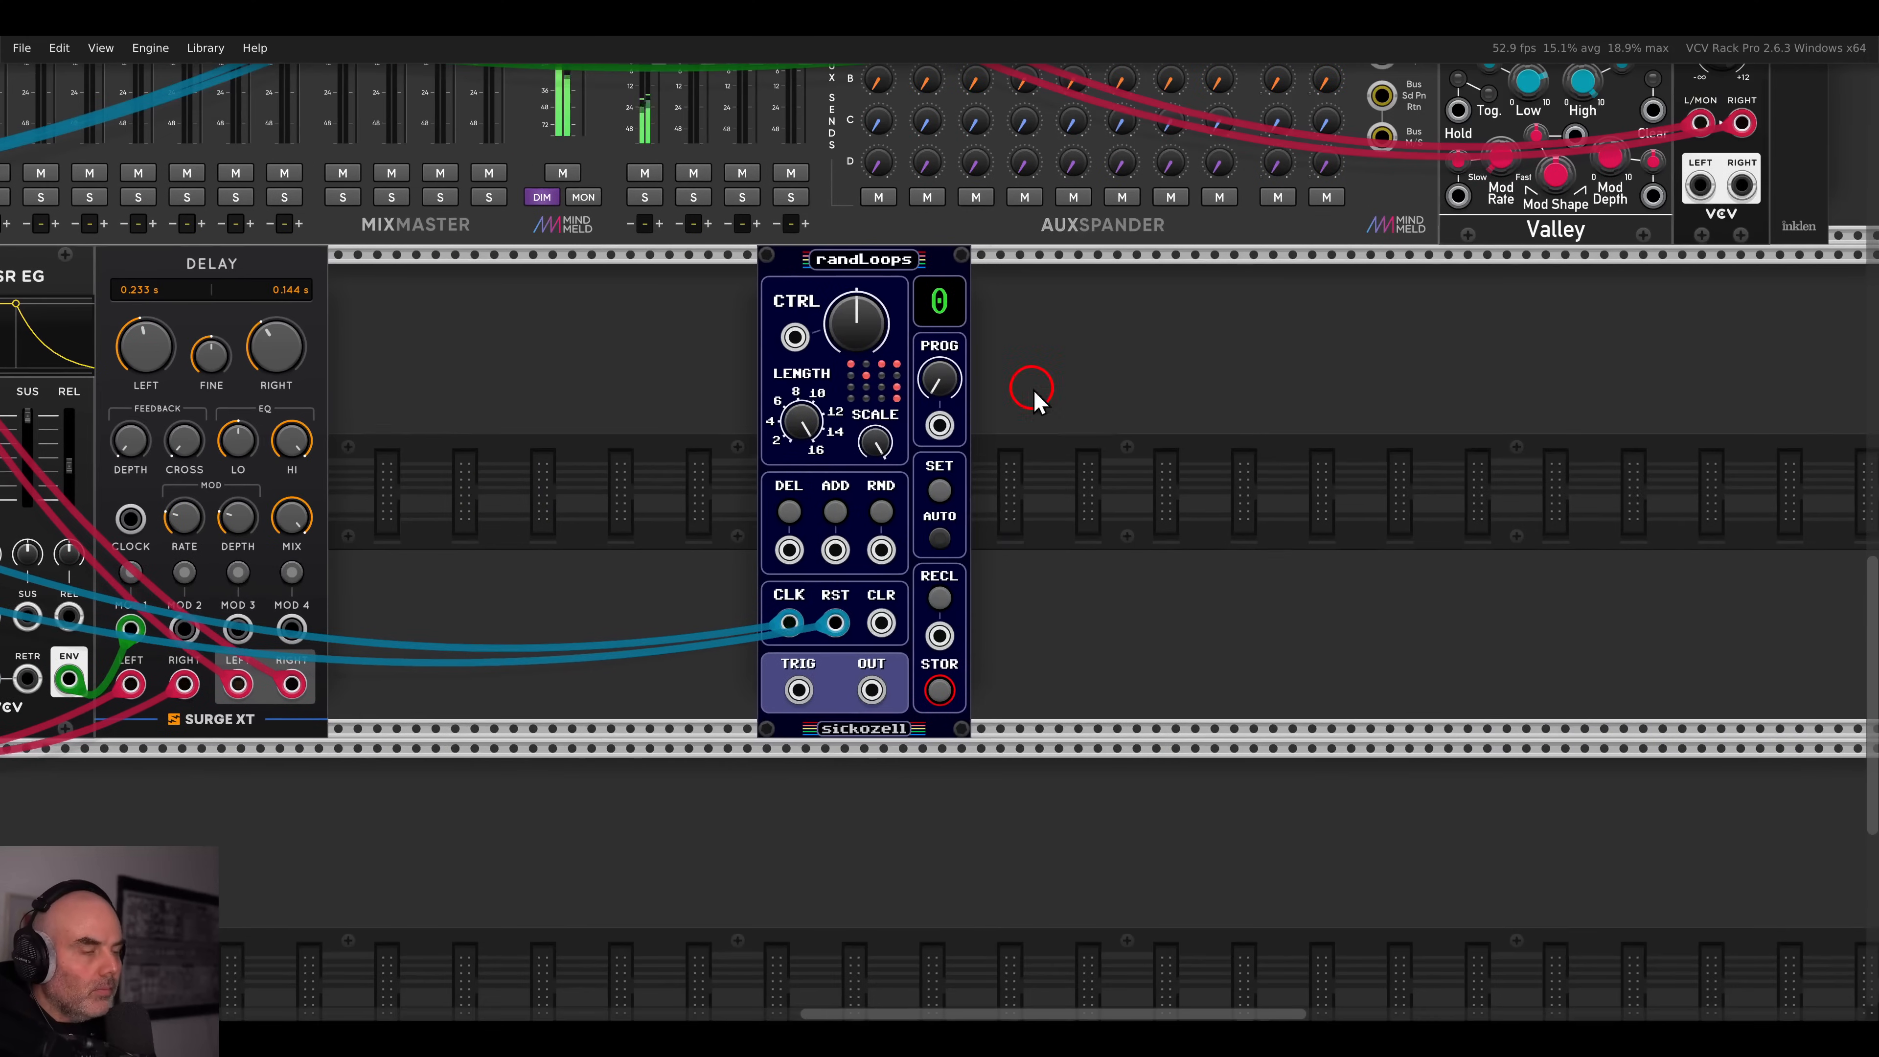
pyautogui.rightClick(1110, 392)
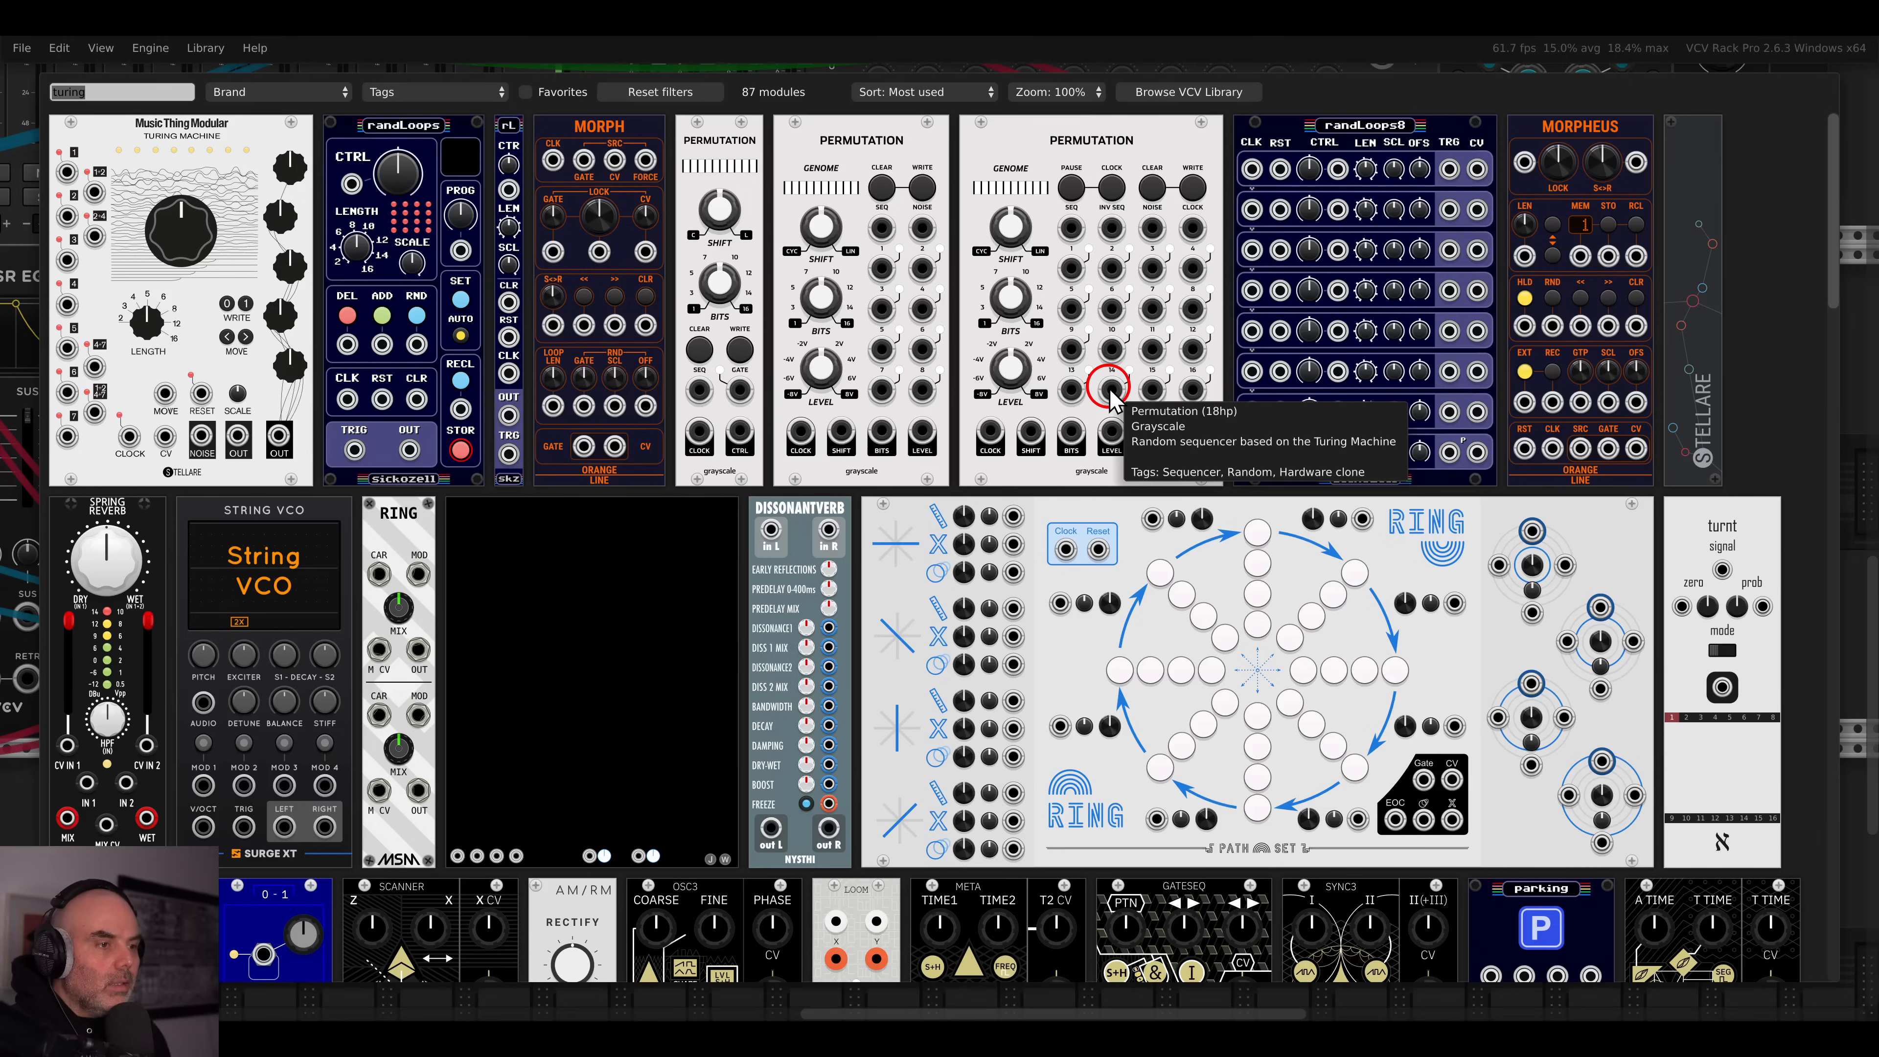
pyautogui.write('noise')
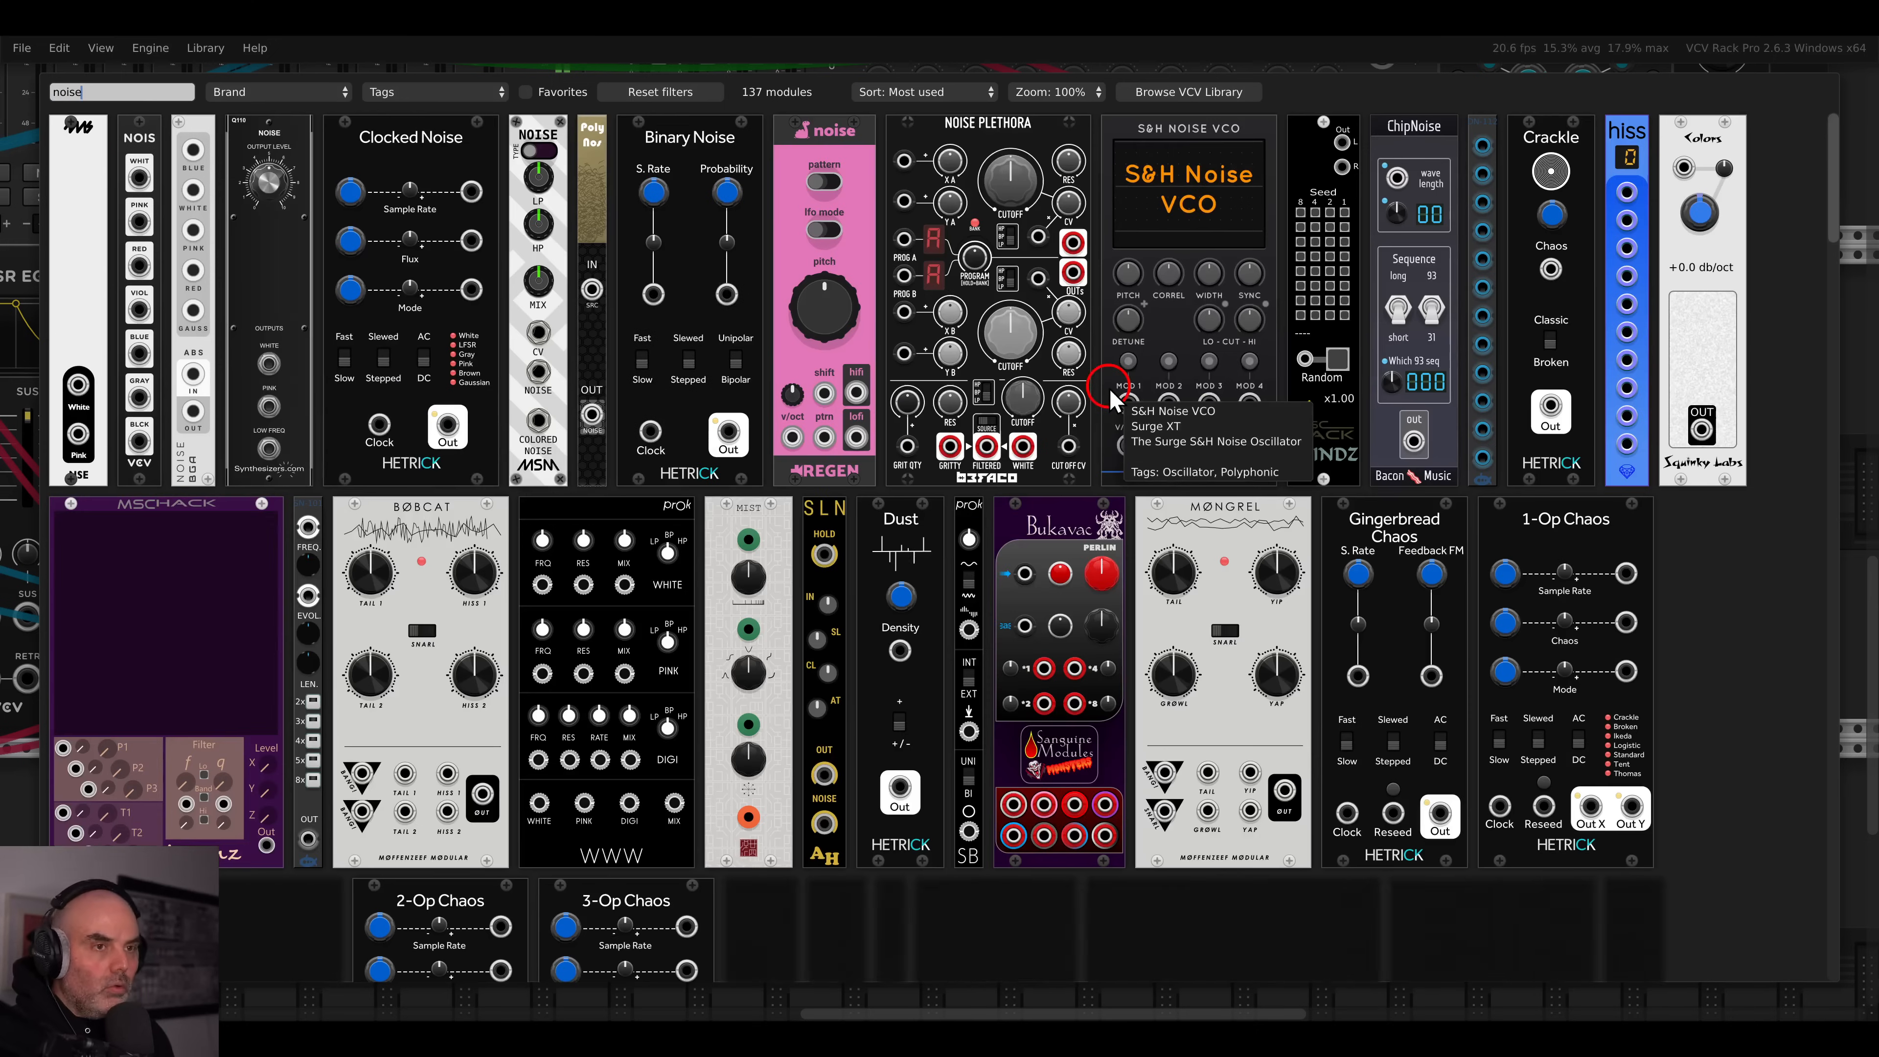
pyautogui.moveTo(139, 172); pyautogui.dragTo(1005, 386)
# - Add a Vult Tangents filter beside the Noise module and patch white noise into its BP input
pyautogui.rightClick(1123, 385)
pyautogui.press('BackSpace')
pyautogui.moveTo(984, 194); pyautogui.dragTo(1127, 685)
pyautogui.moveTo(1166, 543); pyautogui.dragTo(1087, 530)
pyautogui.scroll(2, 972, 491)
pyautogui.moveTo(1021, 427); pyautogui.dragTo(922, 427)
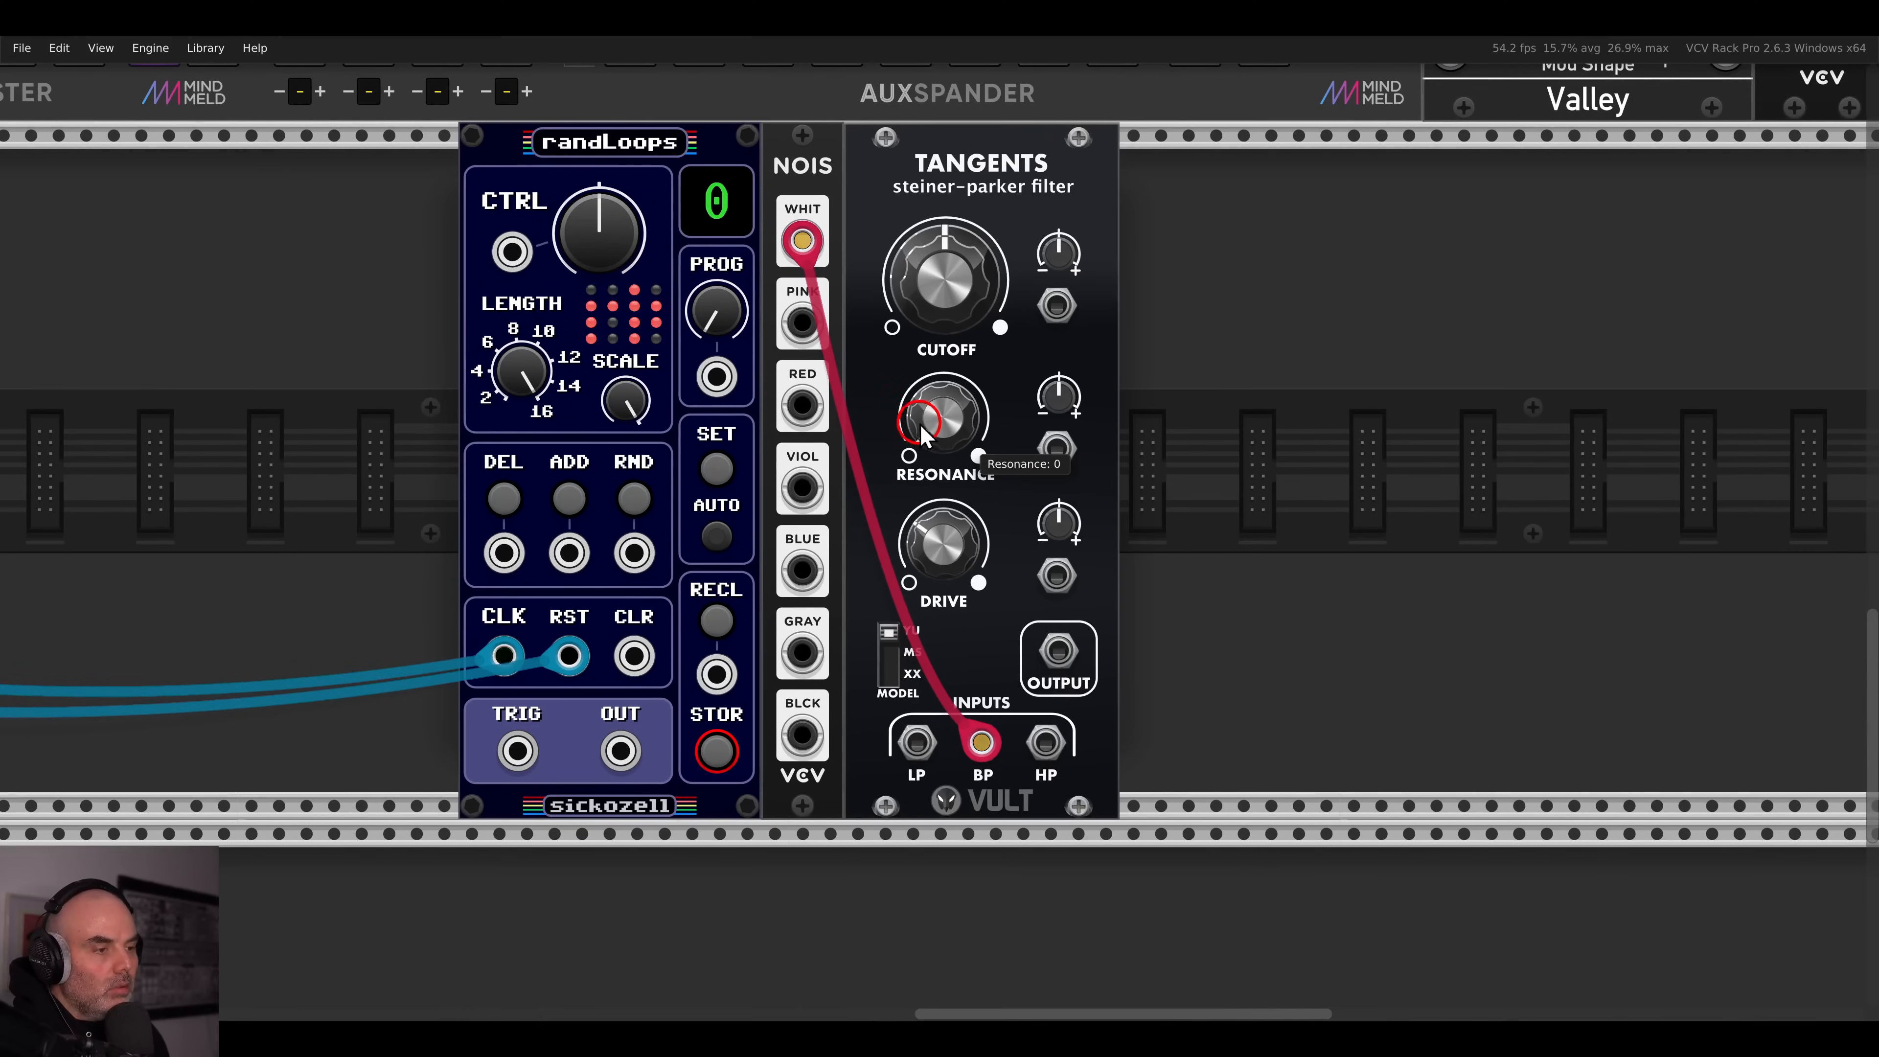
# - Insert a VCV Compare between Noise and Tangents, routing white noise into input A and the A>B output into Tangents' BP input
pyautogui.moveTo(920, 222); pyautogui.dragTo(1081, 221)
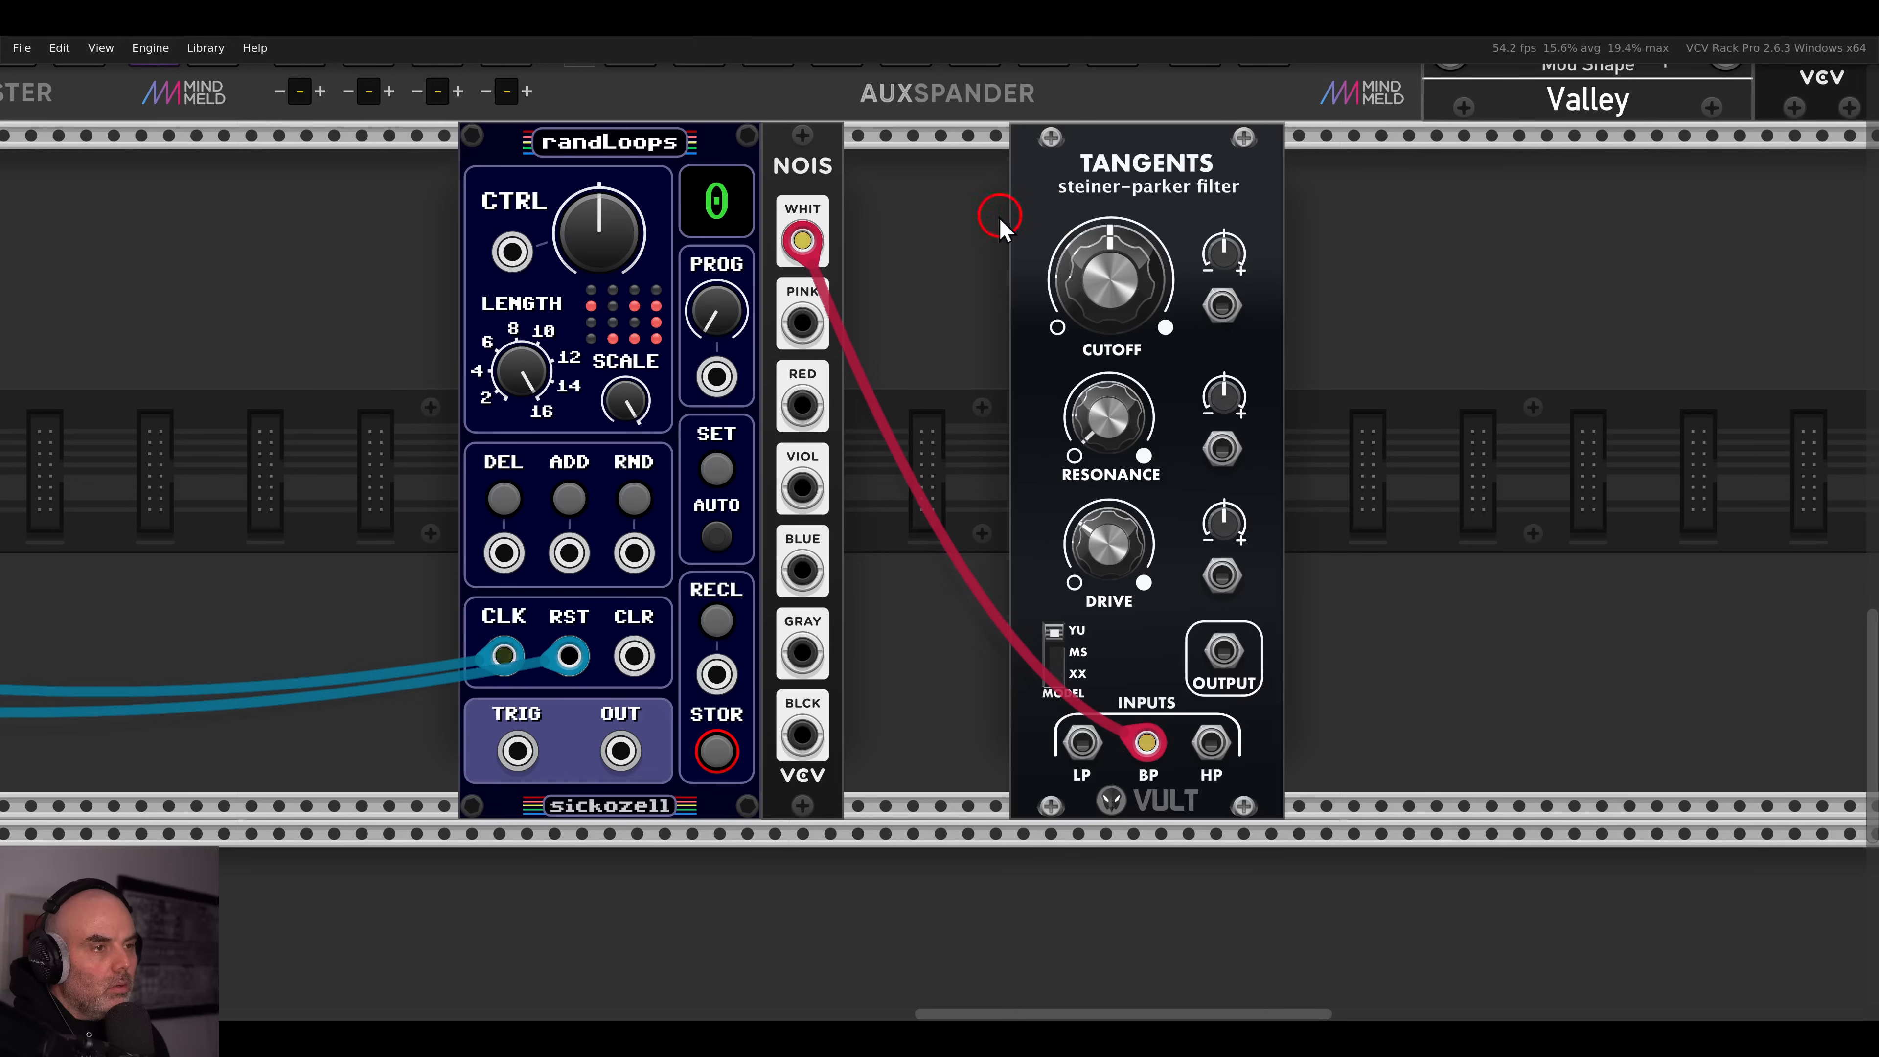
pyautogui.rightClick(881, 238)
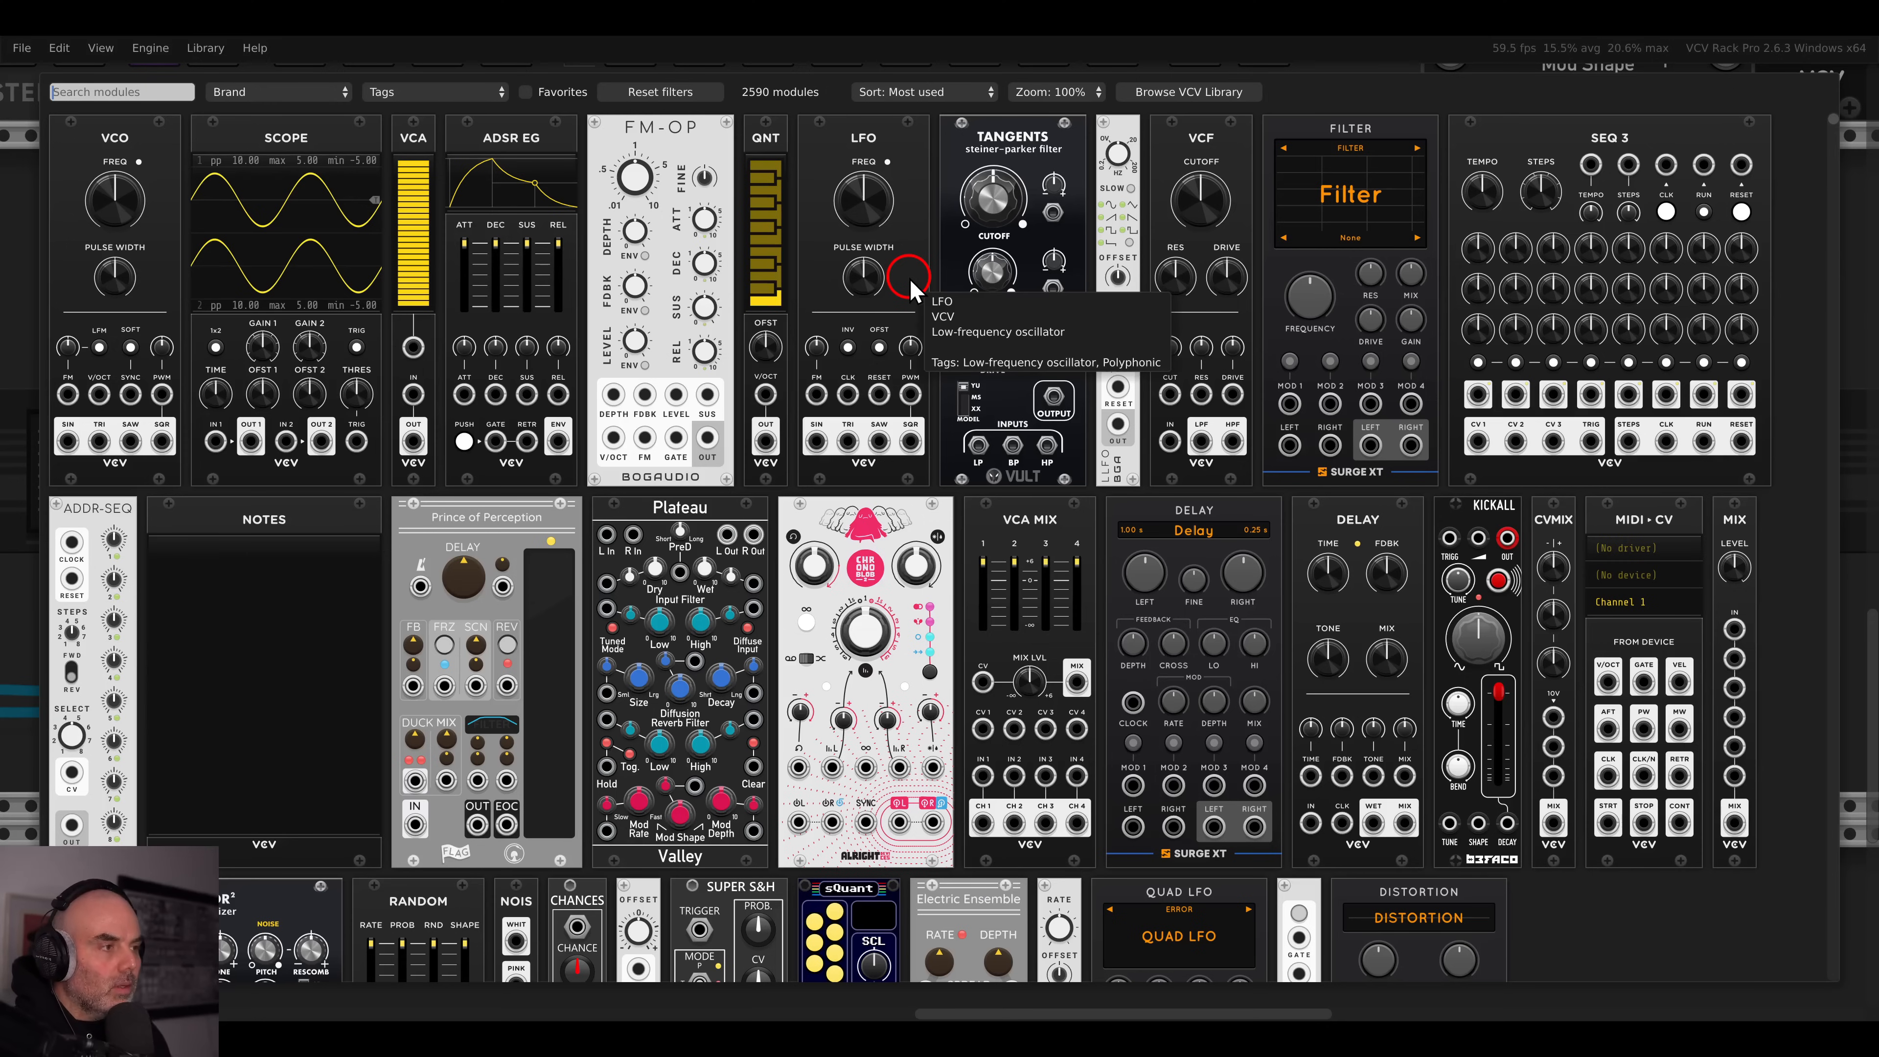
pyautogui.write('compare')
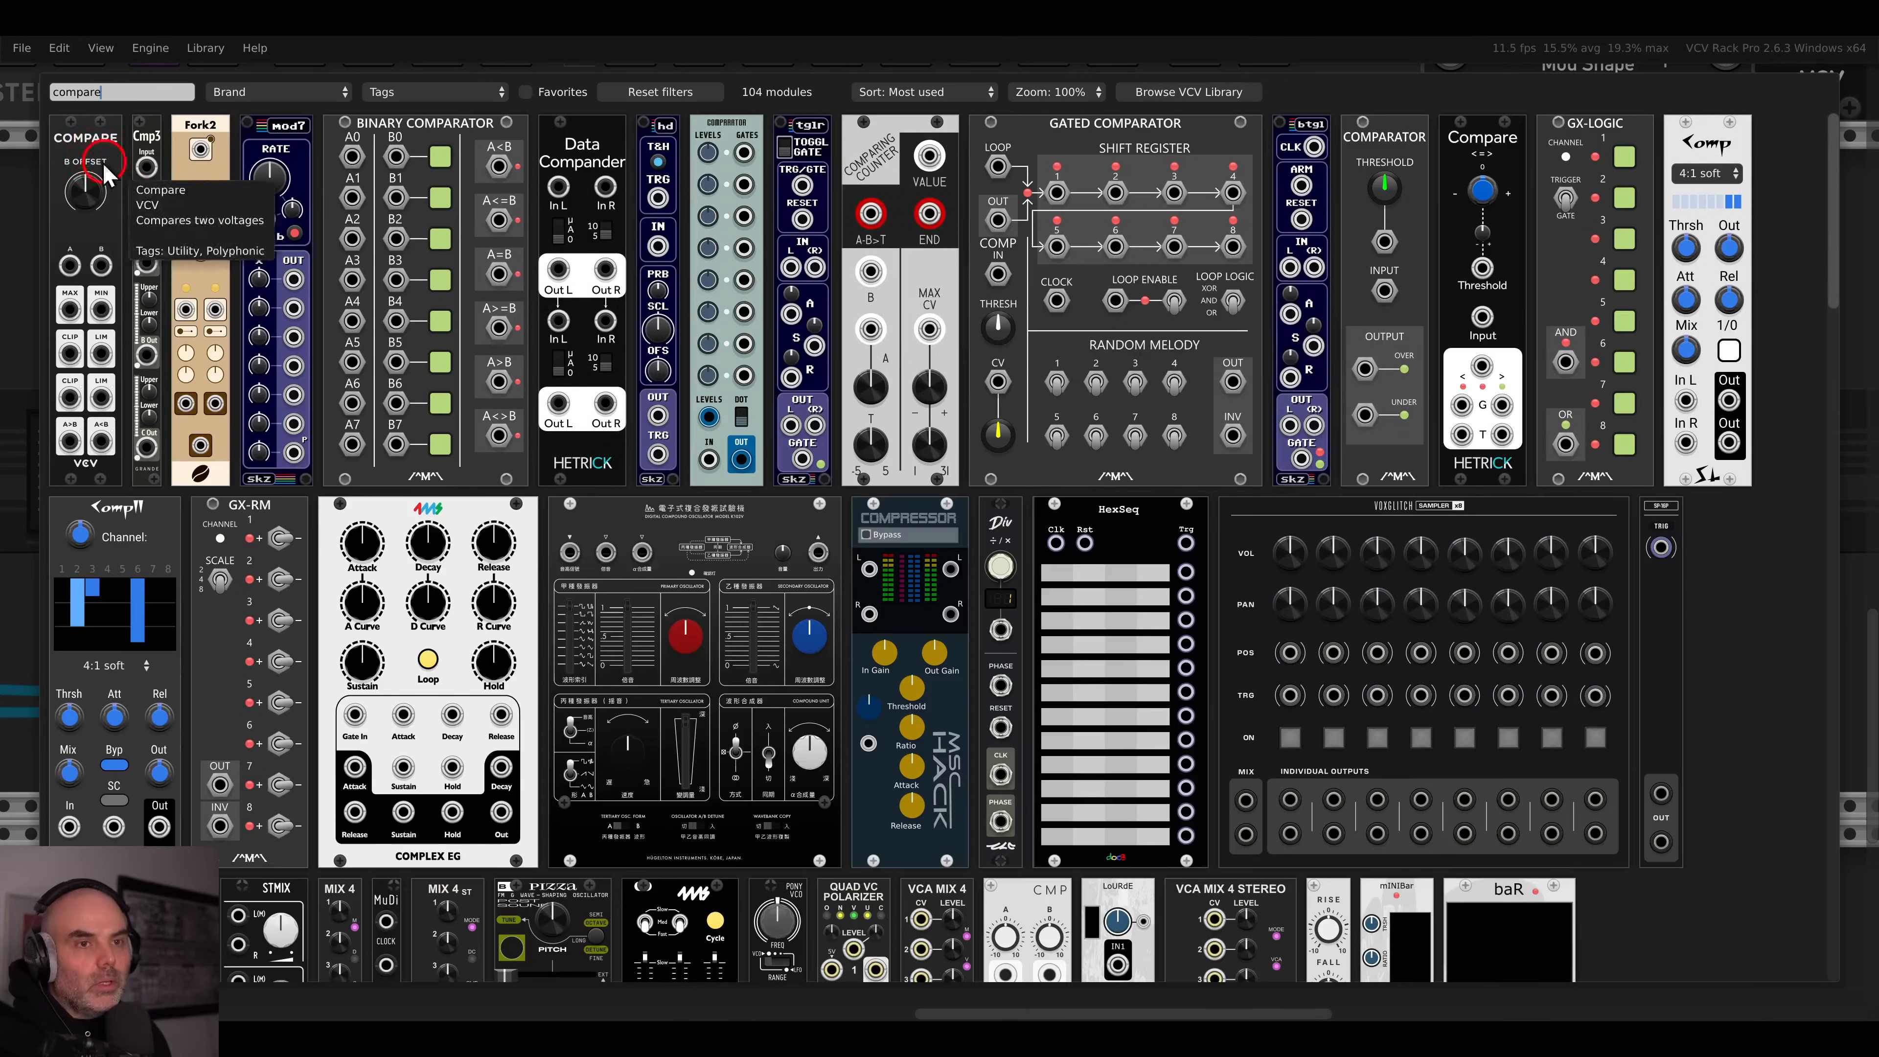
pyautogui.click(85, 222)
pyautogui.moveTo(1121, 742); pyautogui.dragTo(883, 406)
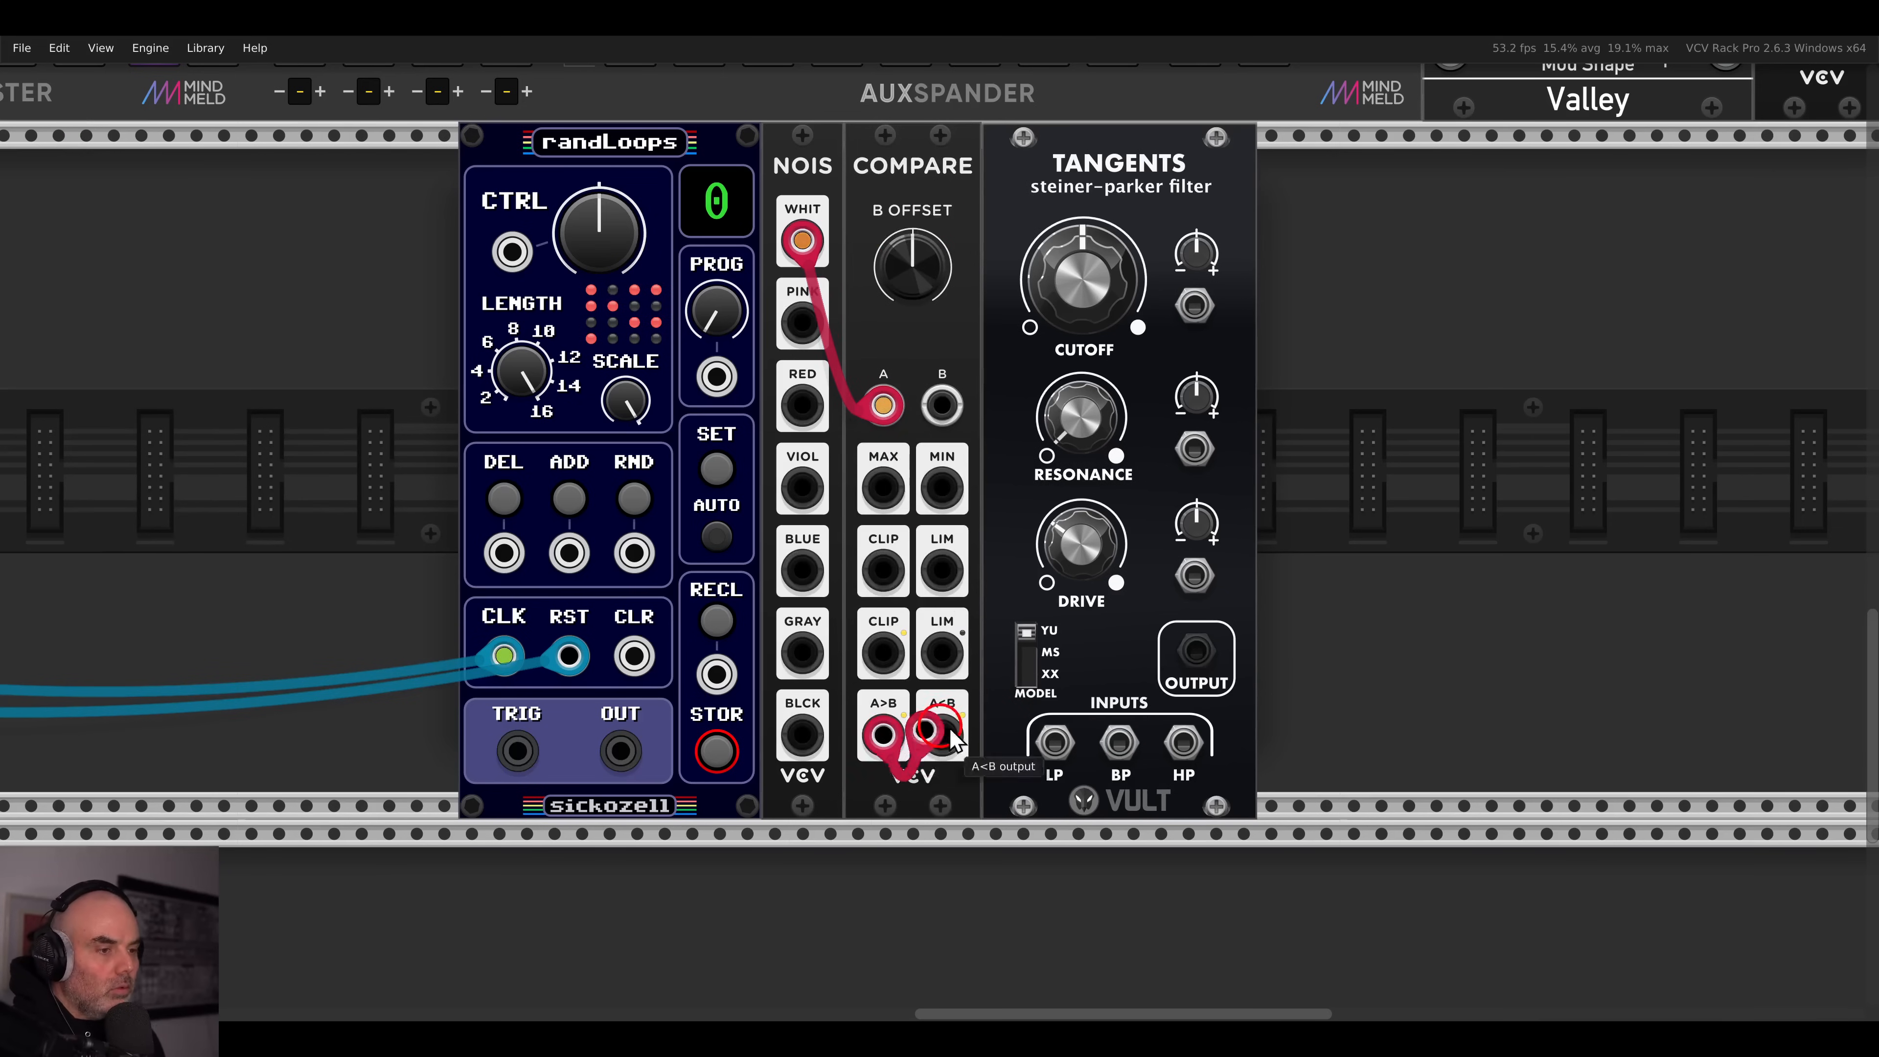
pyautogui.moveTo(883, 736); pyautogui.dragTo(1120, 742)
pyautogui.moveTo(928, 274)
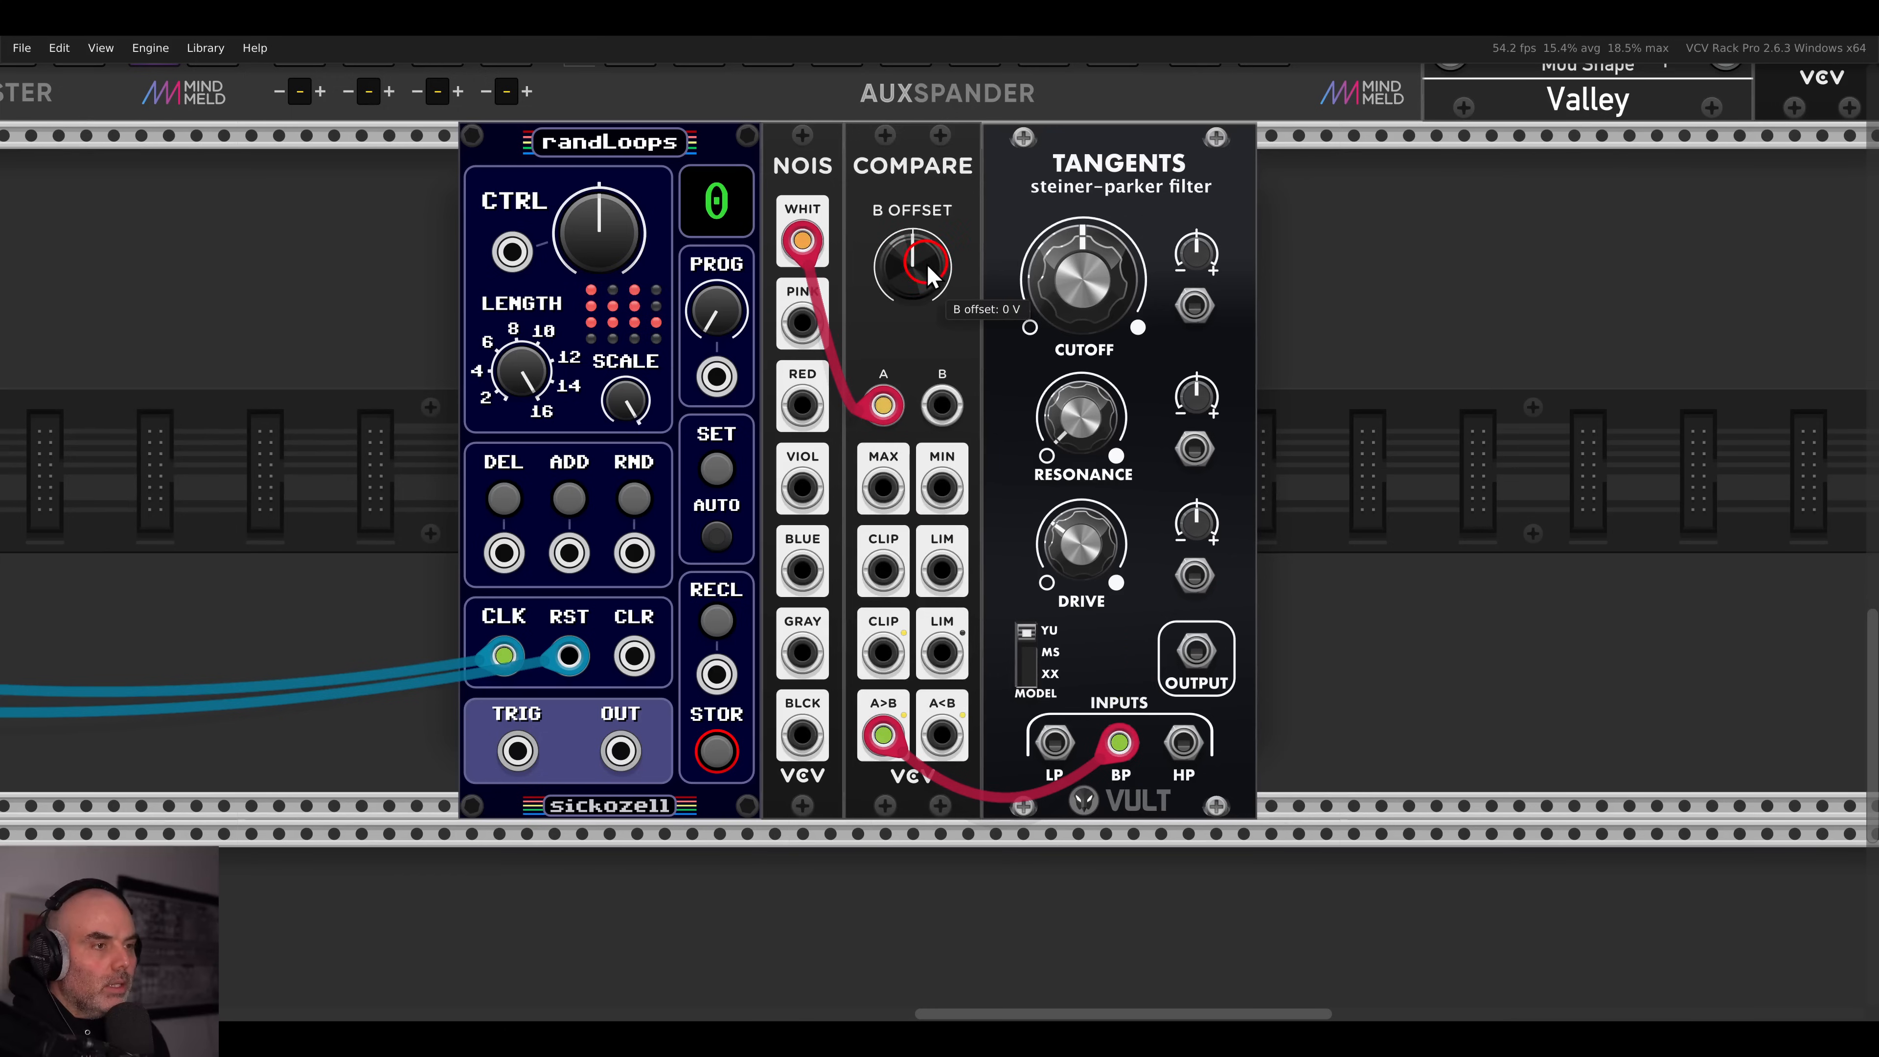
pyautogui.moveTo(929, 320); pyautogui.dragTo(890, 112)
pyautogui.doubleClick(925, 272)
# - Patch the Tangents output into the next free MixMaster channel
pyautogui.scroll(-2, 950, 305)
pyautogui.moveTo(1122, 506); pyautogui.dragTo(630, 170)
pyautogui.hscroll(-14, 1129, 556)
pyautogui.scroll(6, 1128, 556)
pyautogui.hscroll(14, 642, 197)
pyautogui.scroll(-6, 649, 209)
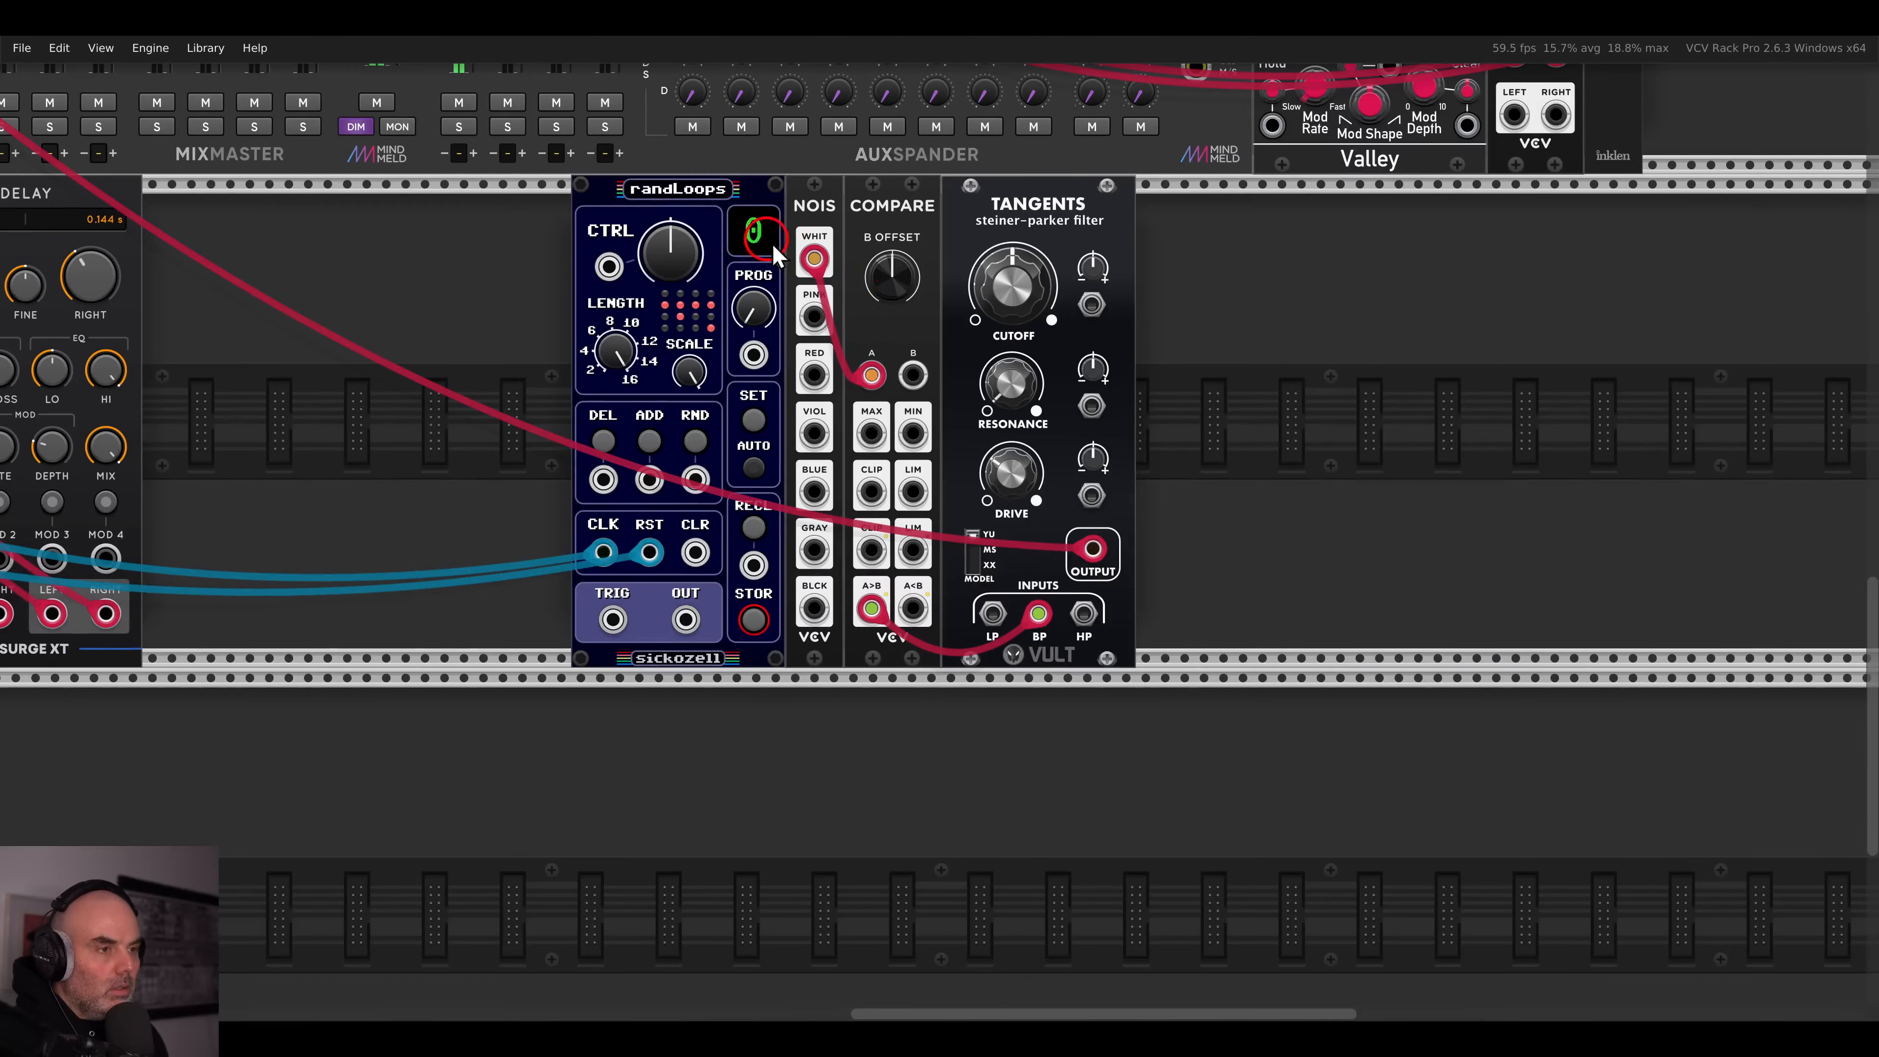
# - Raise Compare's B offset to maximum, and set Tangents to a low cutoff with resonance at about 0.53
pyautogui.scroll(2, 958, 341)
pyautogui.moveTo(879, 294); pyautogui.dragTo(857, 241)
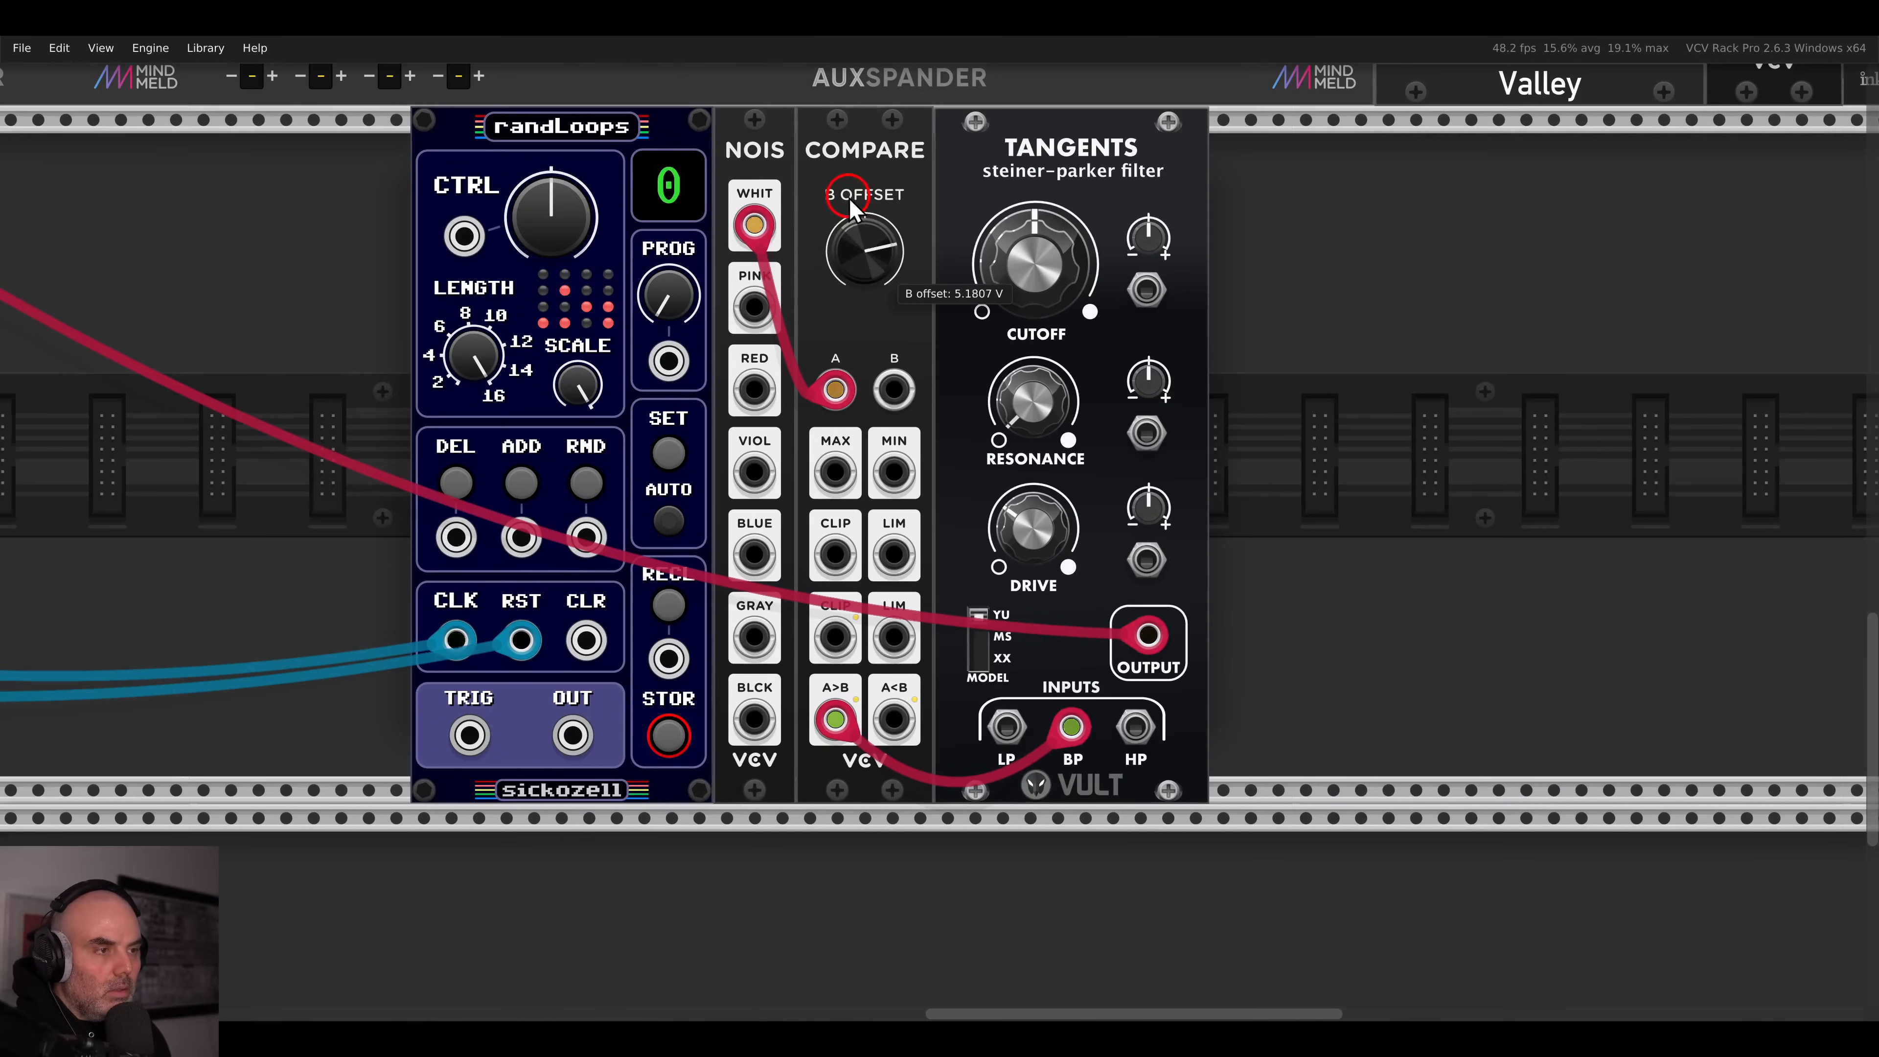
pyautogui.moveTo(847, 174); pyautogui.dragTo(846, 156)
pyautogui.moveTo(1011, 265); pyautogui.dragTo(983, 154)
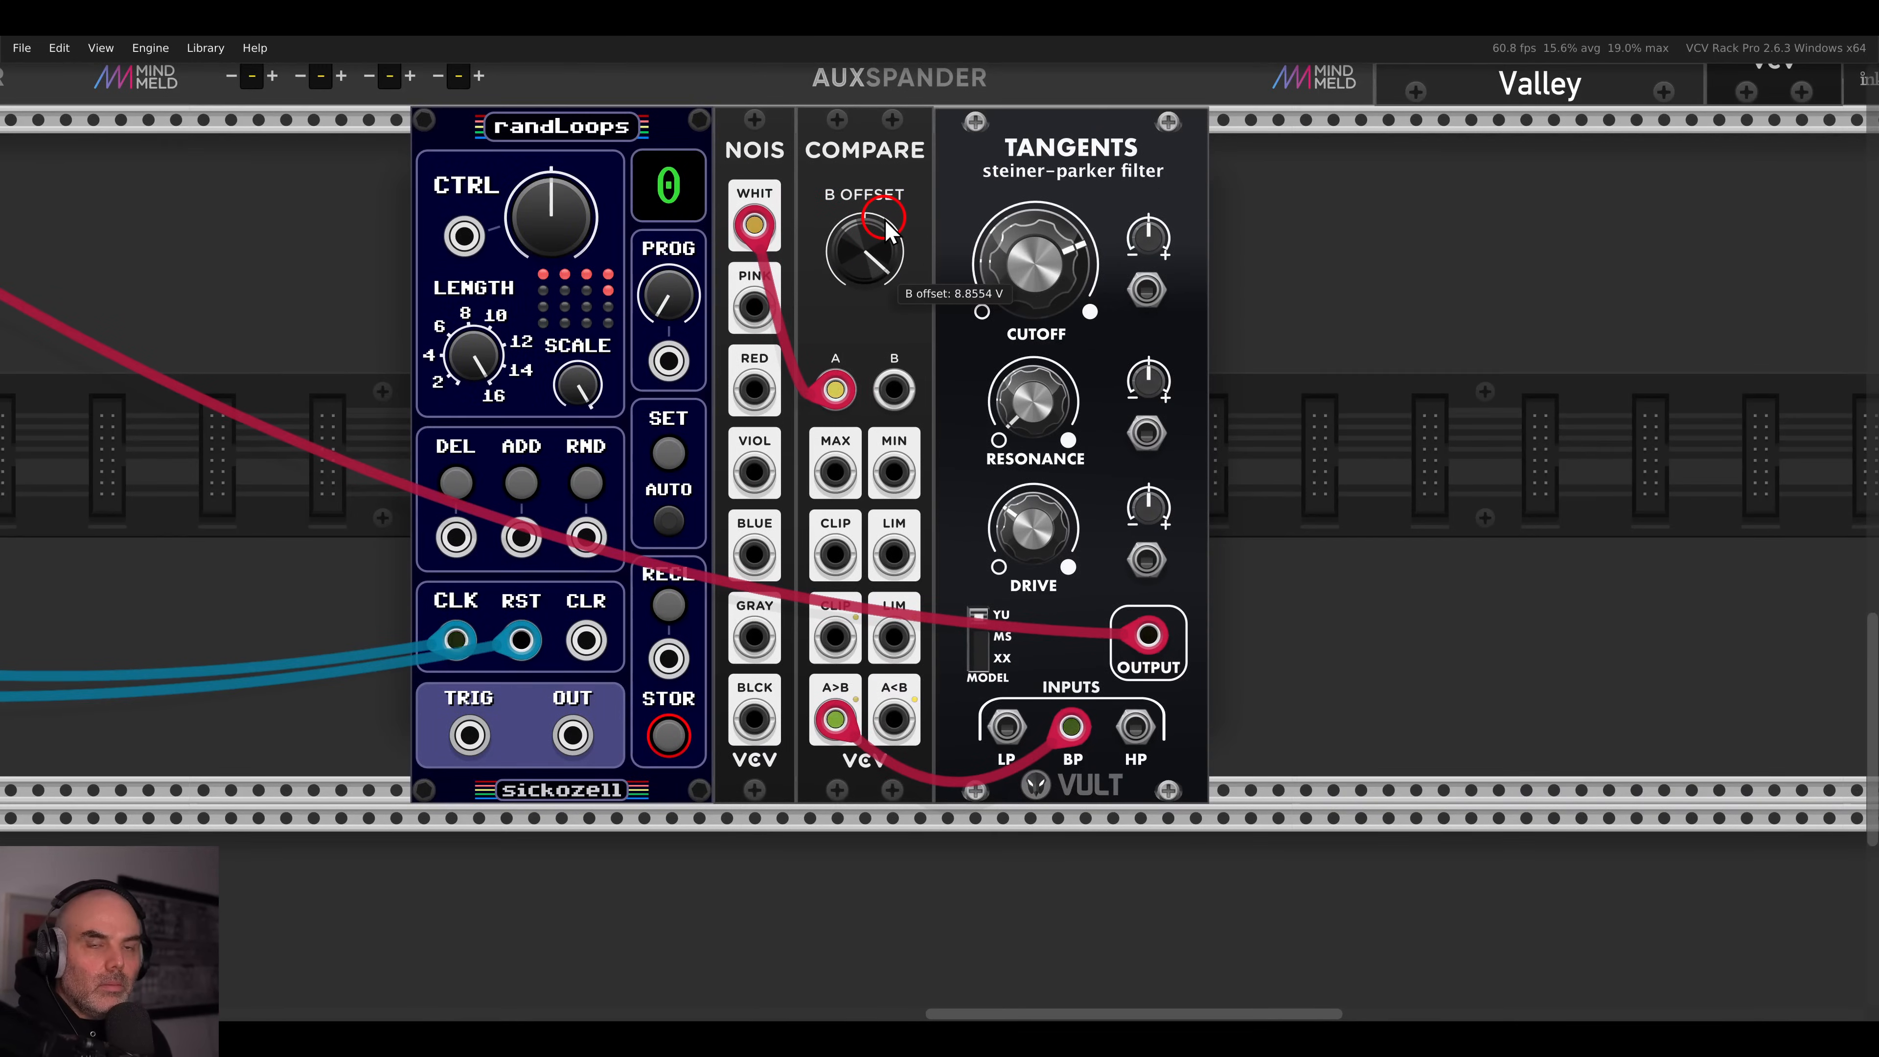
pyautogui.click(1045, 385)
pyautogui.moveTo(1026, 327); pyautogui.dragTo(1009, 200)
pyautogui.moveTo(1032, 265); pyautogui.dragTo(1010, 236)
pyautogui.moveTo(907, 269); pyautogui.dragTo(892, 225)
pyautogui.moveTo(1021, 252); pyautogui.dragTo(1094, 474)
# - Patch randLoops' output into Tangents' cutoff modulation input and raise the cutoff modulation amount
pyautogui.moveTo(572, 735); pyautogui.dragTo(1081, 58)
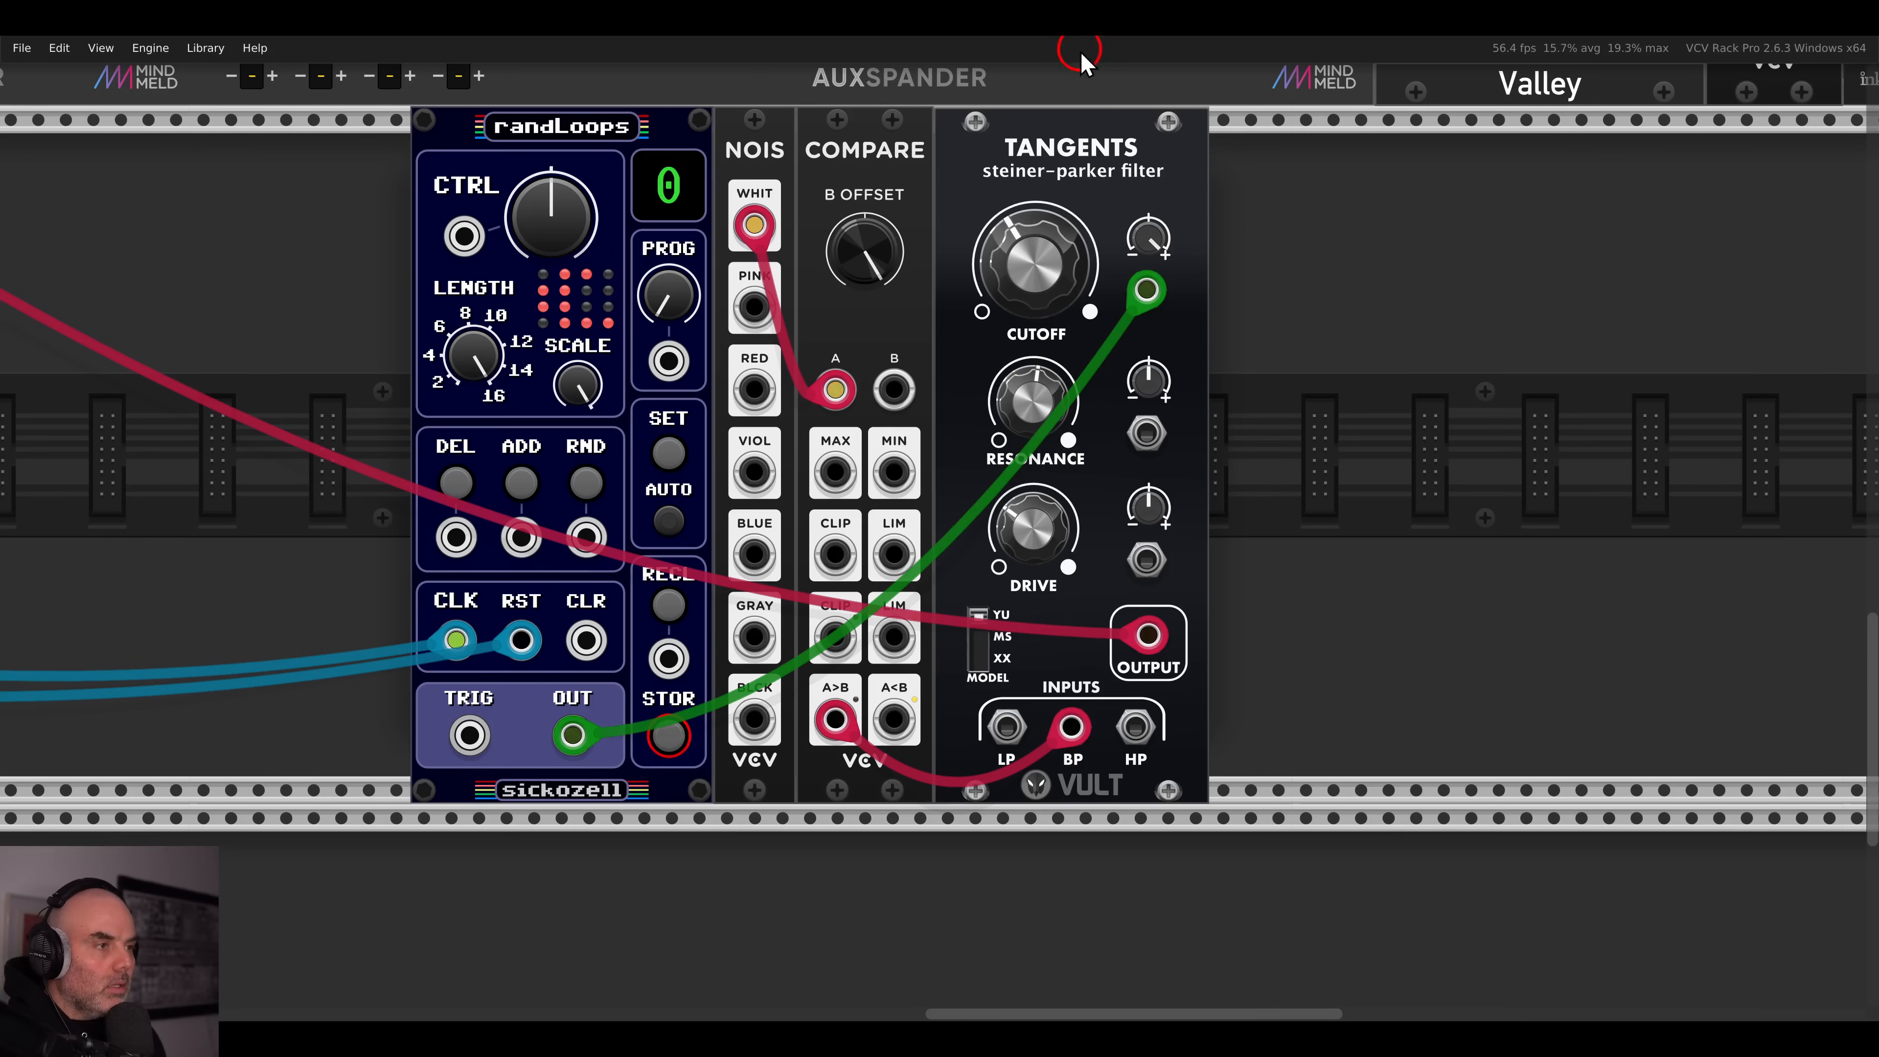
pyautogui.scroll(-3, 1009, 330)
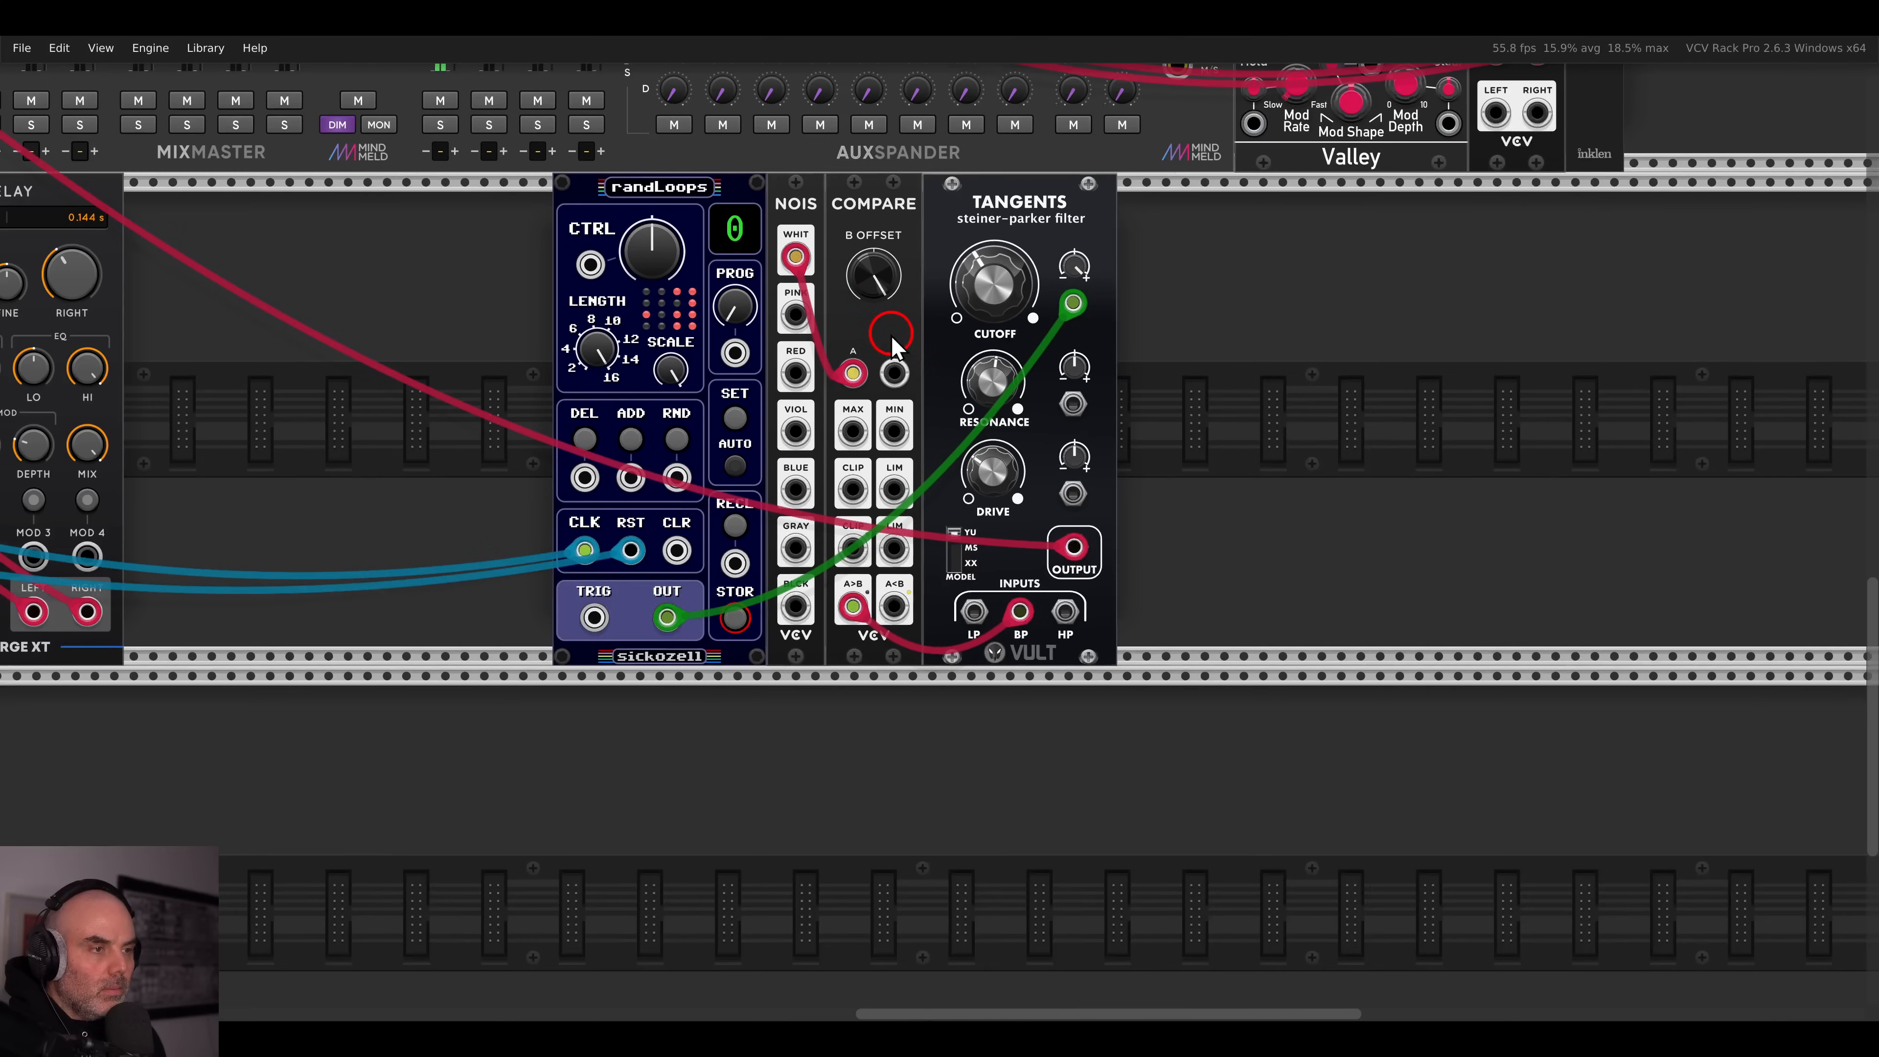
pyautogui.scroll(2, 896, 335)
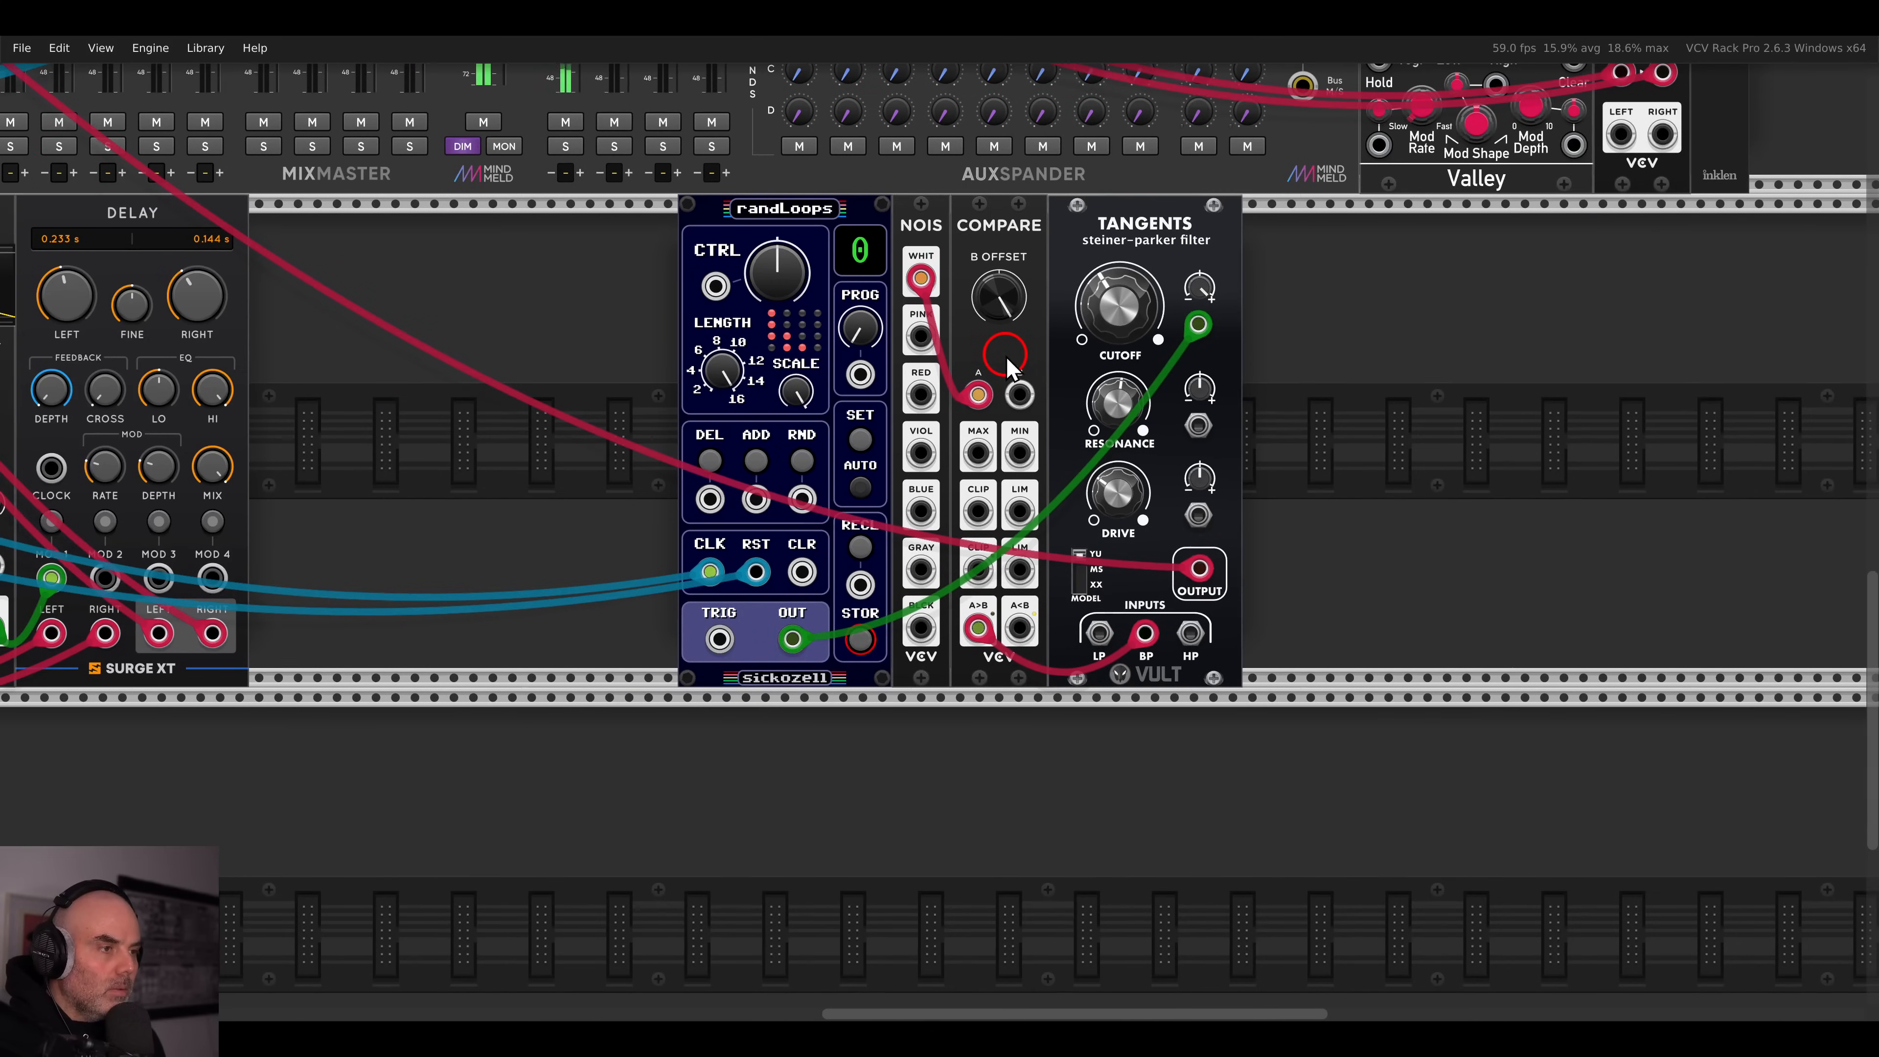
pyautogui.hscroll(2, 1028, 353)
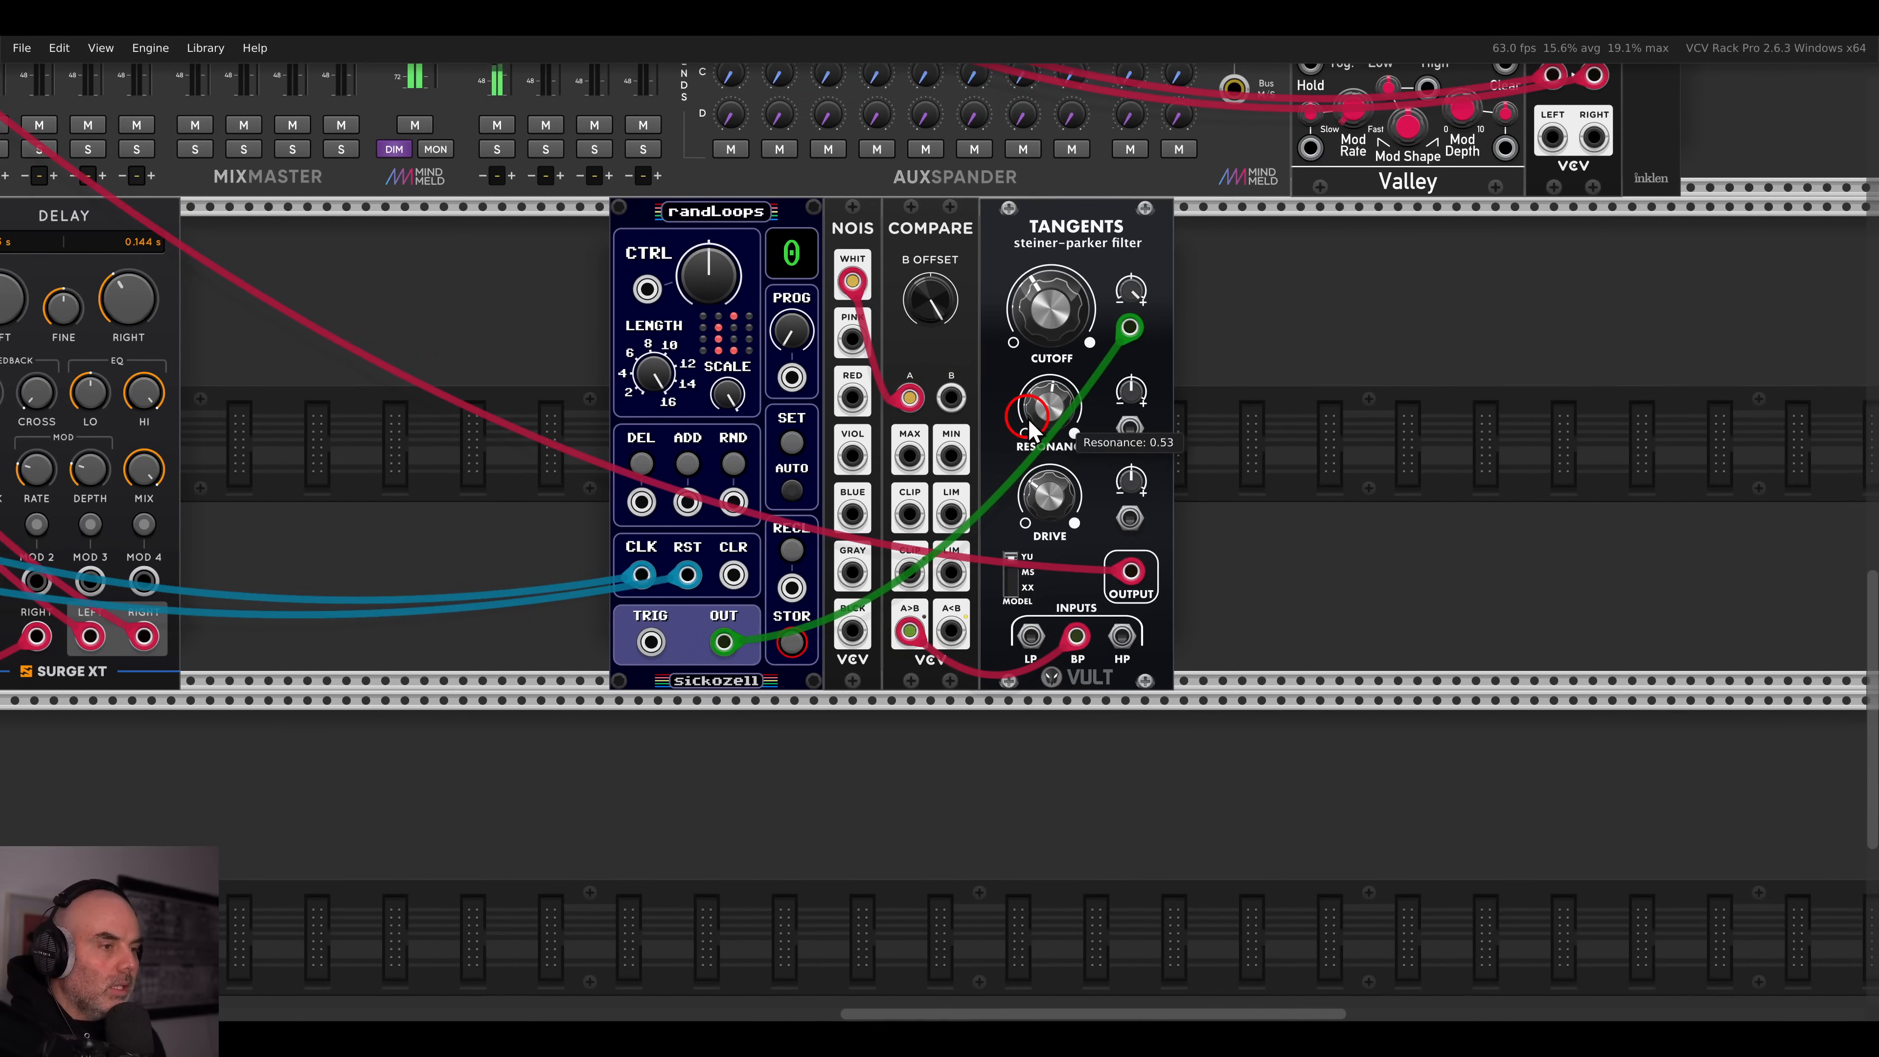
# - Replace Tangents with a liquid filter, taking Compare's A>B output into its IN and moving the mixer cable to its BP2 output
pyautogui.scroll(2, 1026, 417)
pyautogui.rightClick(1371, 362)
pyautogui.write('filter')
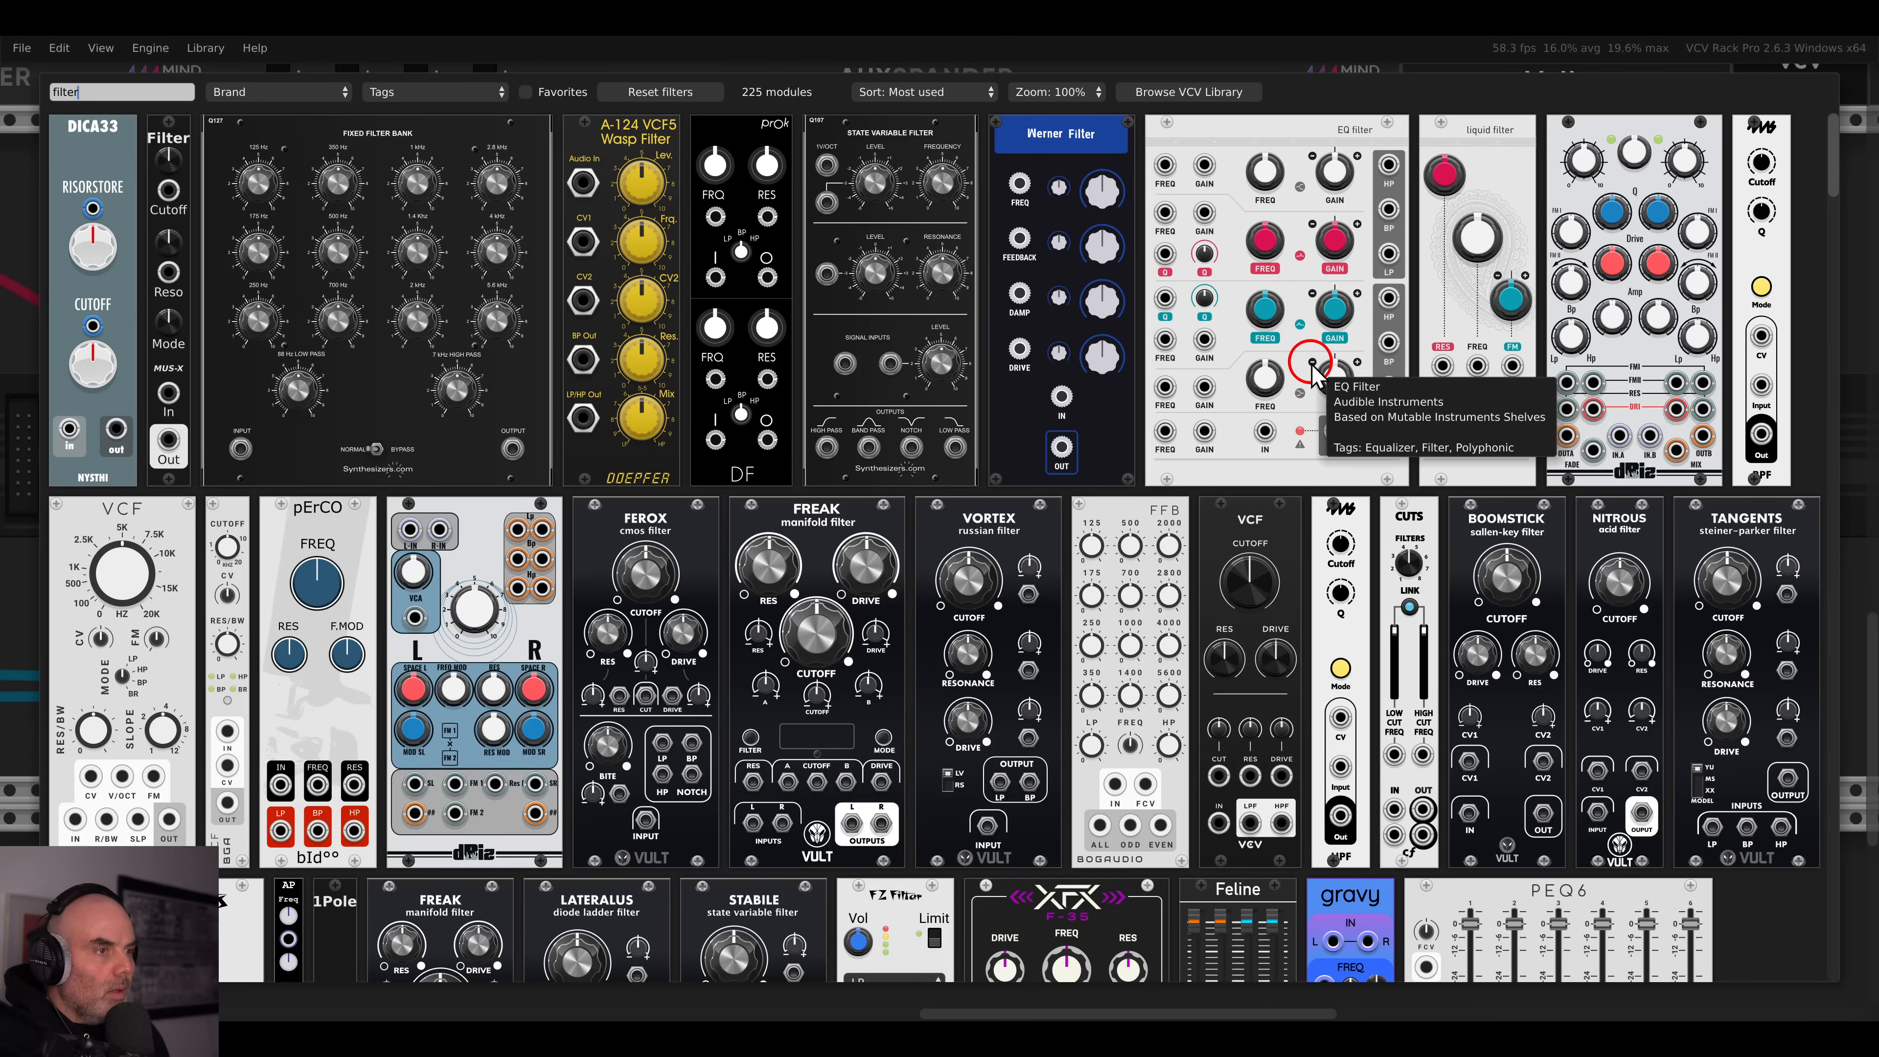
pyautogui.click(1477, 177)
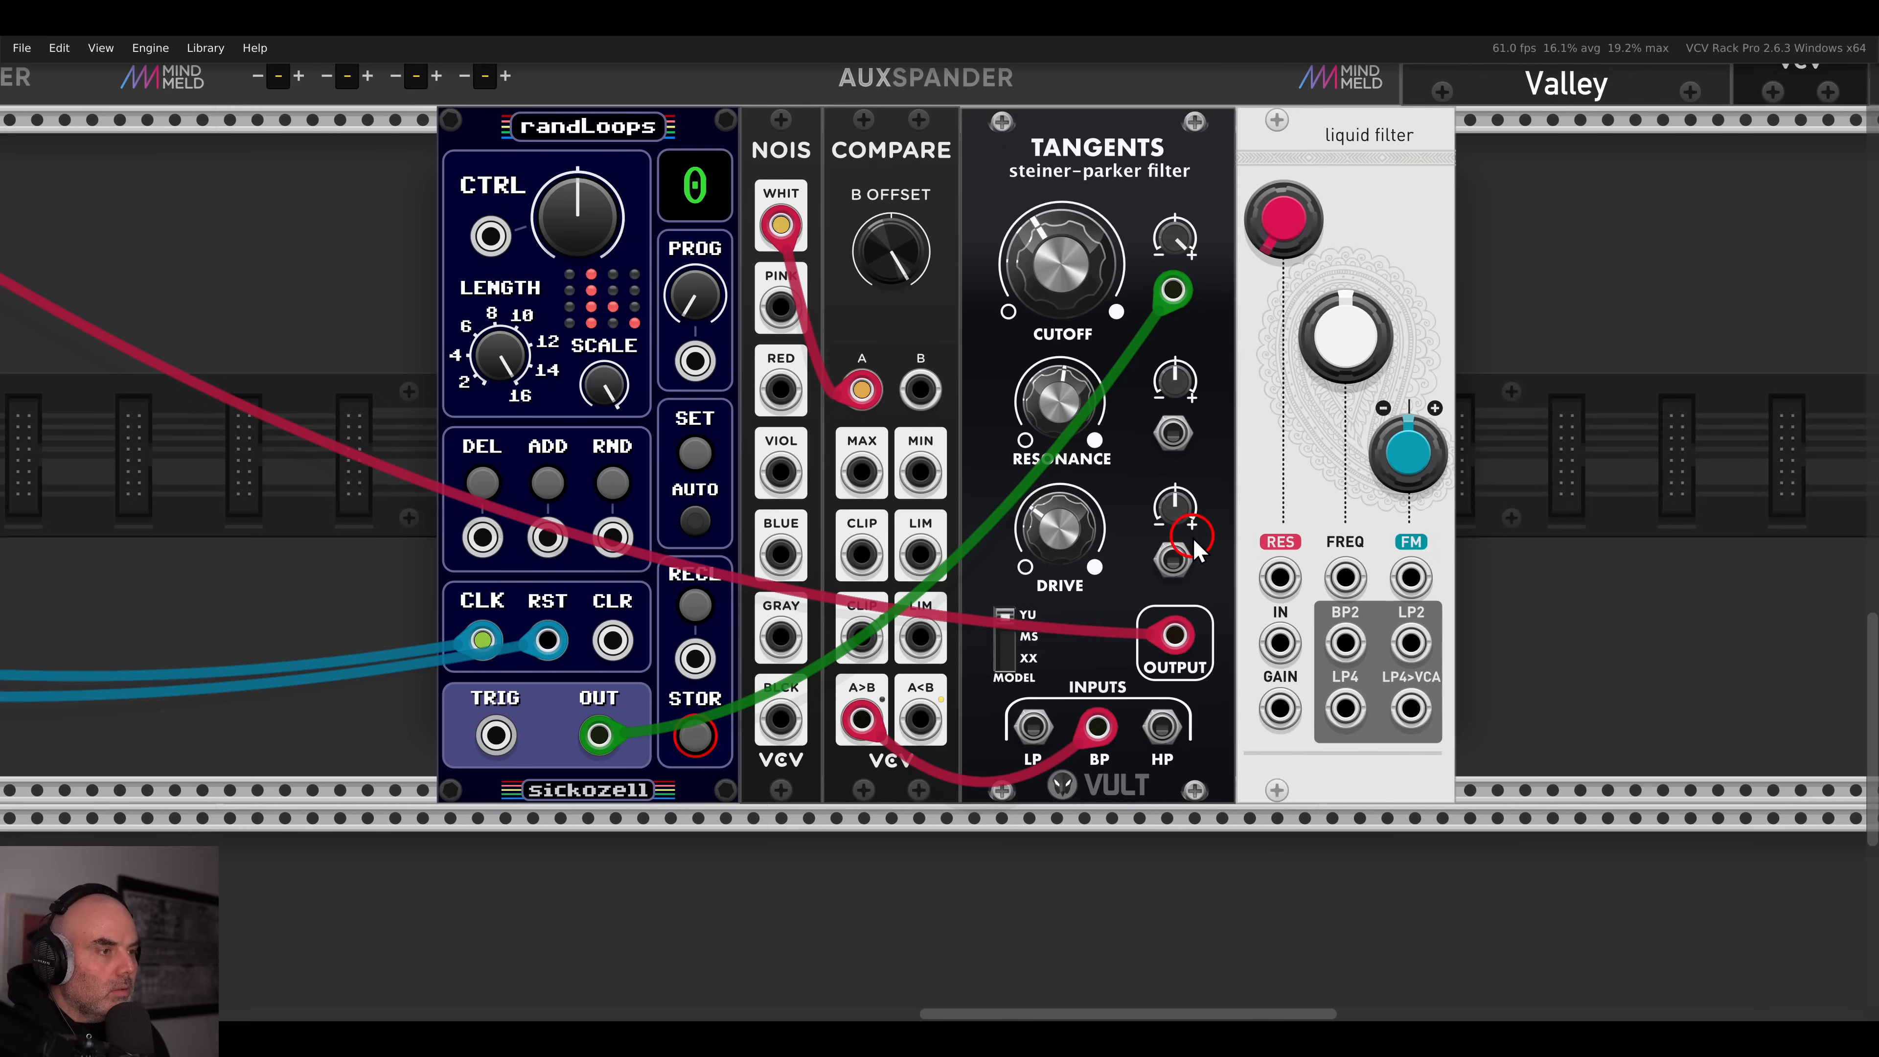
pyautogui.moveTo(1176, 635); pyautogui.dragTo(1345, 643)
pyautogui.moveTo(1098, 727); pyautogui.dragTo(1267, 647)
pyautogui.press('Delete')
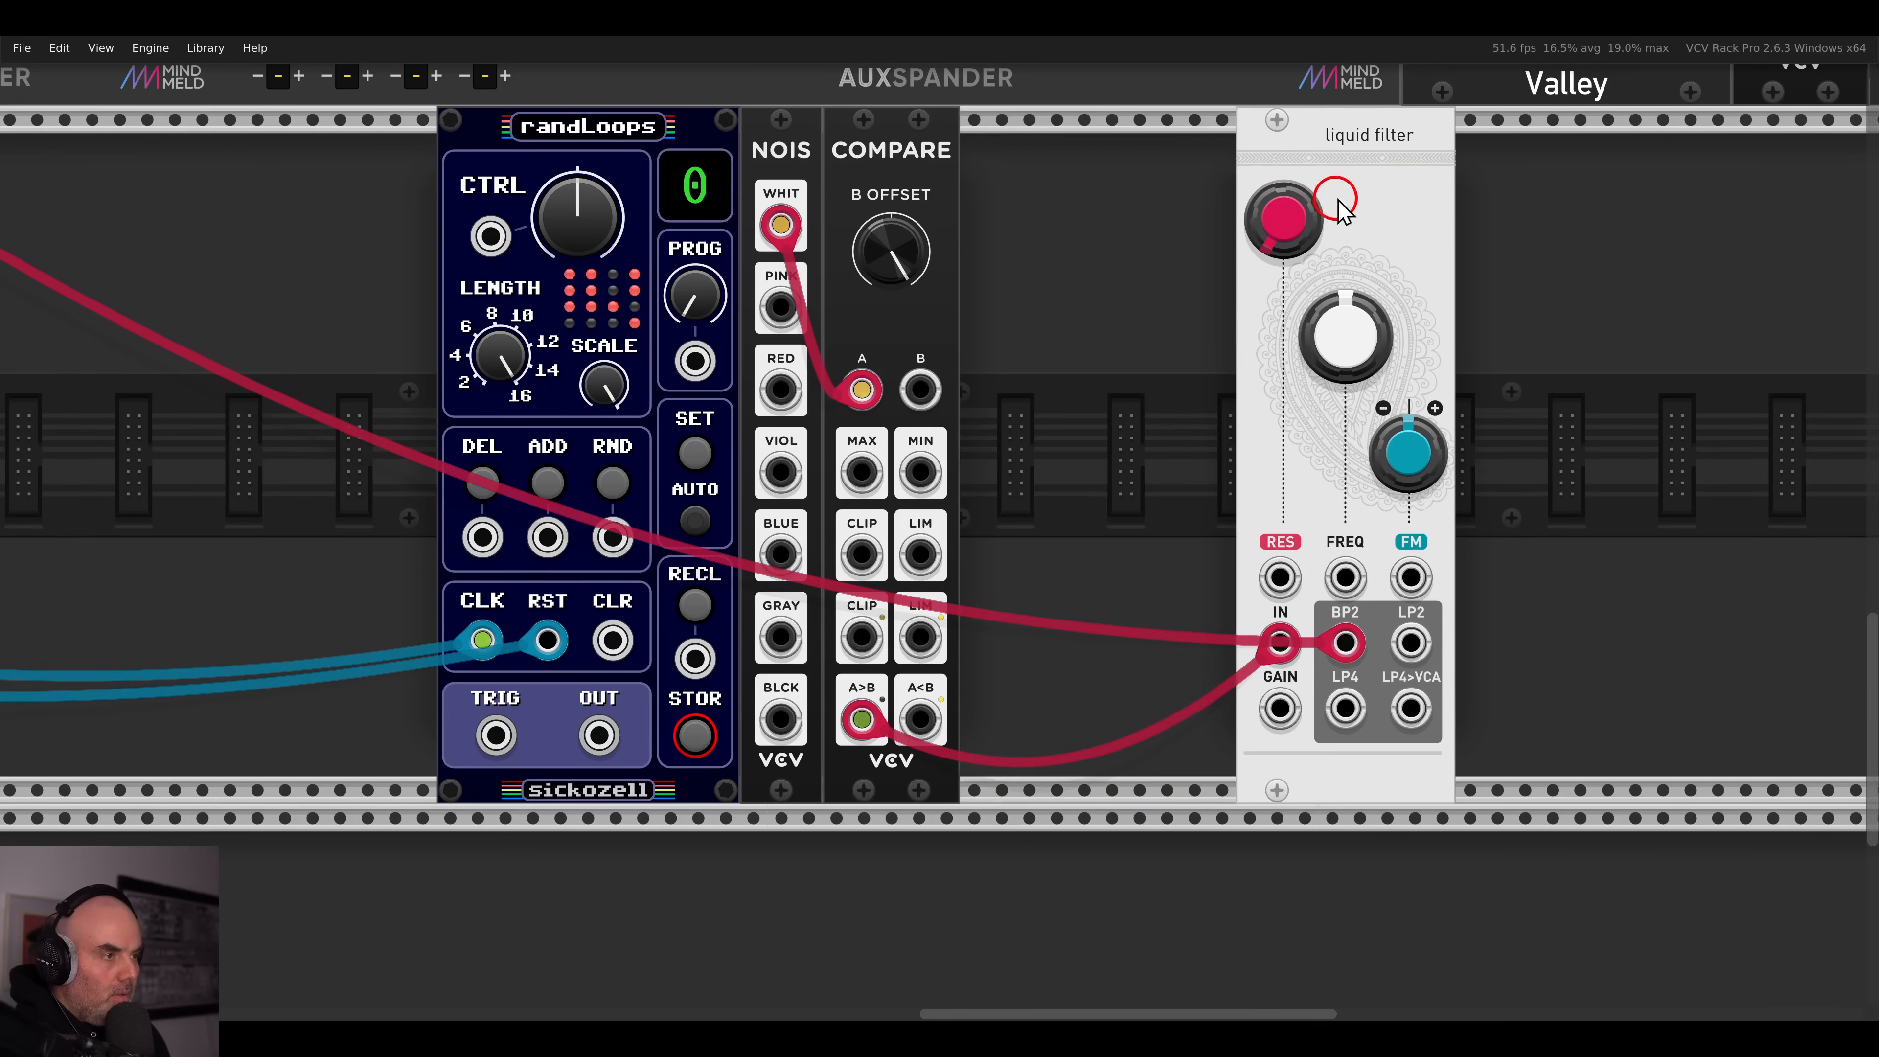
# - Move the liquid filter against Compare and set its resonance to about 78% and its frequency to about 3865 Hz
pyautogui.moveTo(1369, 196); pyautogui.dragTo(1093, 196)
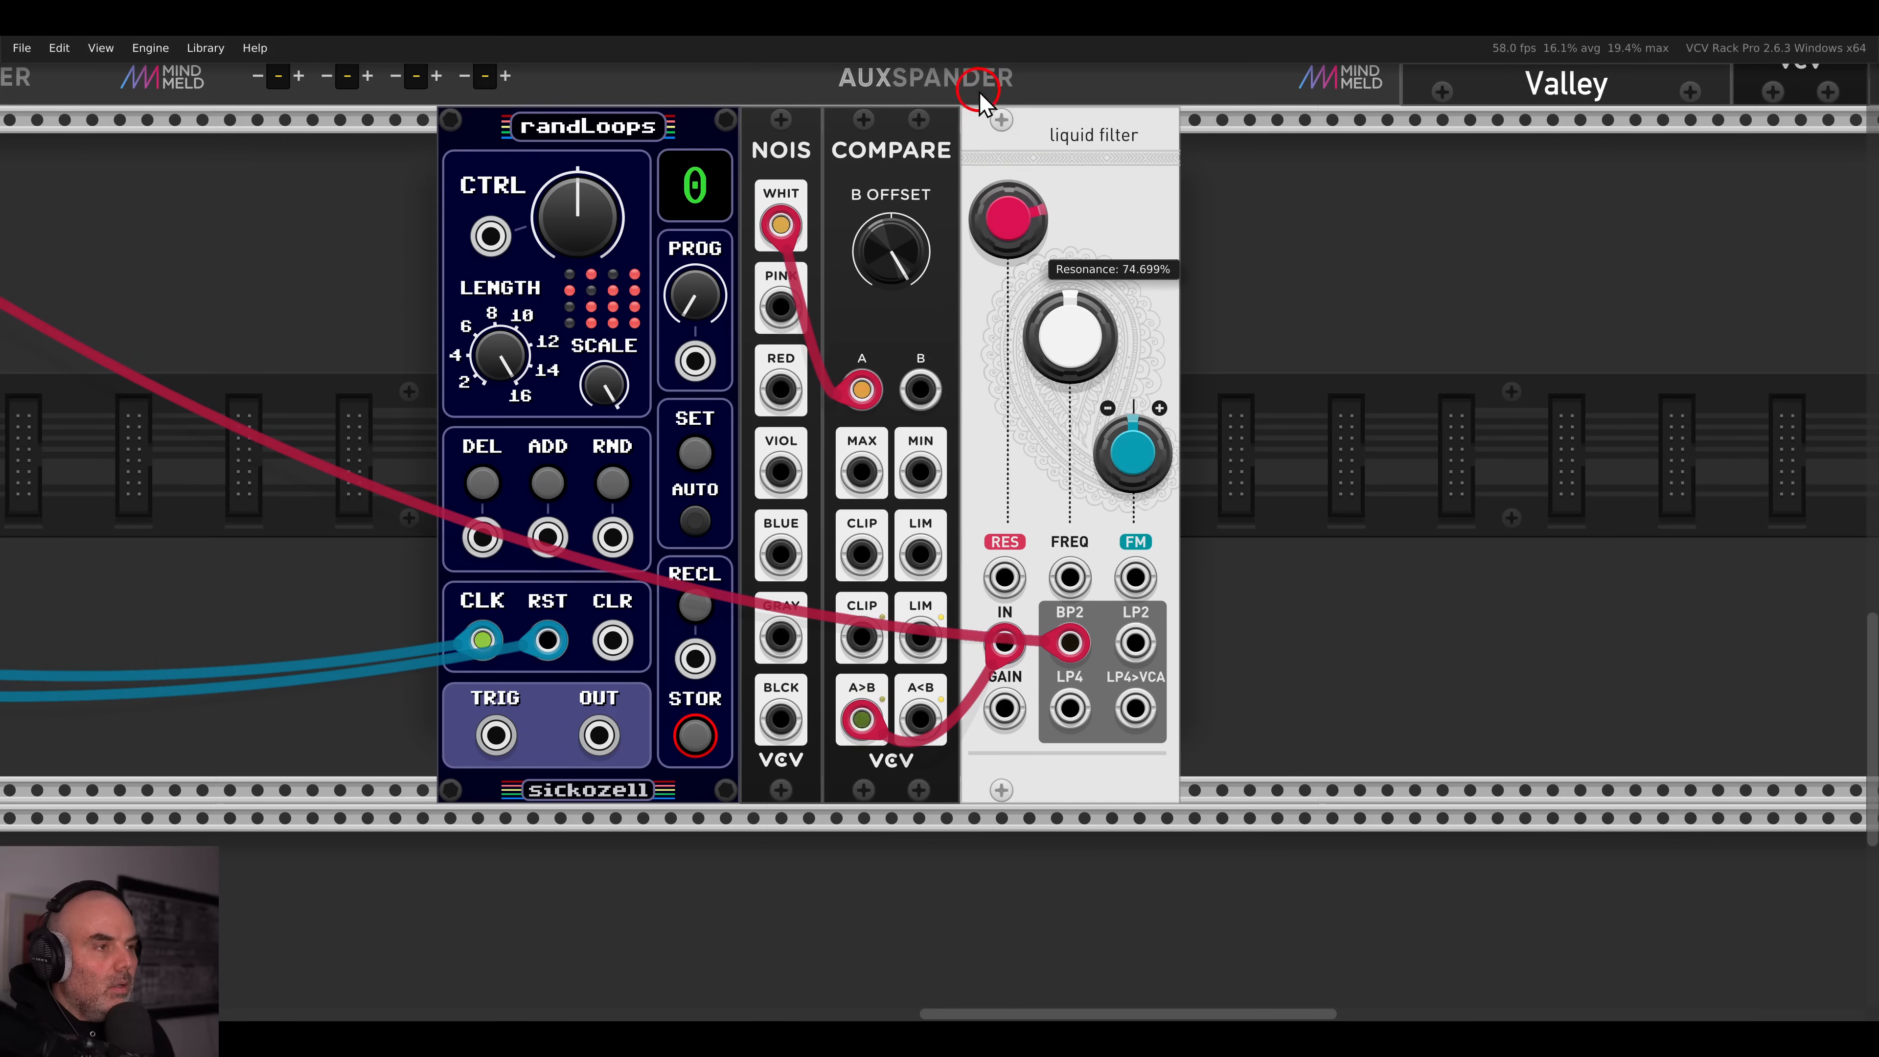
pyautogui.moveTo(979, 92); pyautogui.dragTo(979, 89)
pyautogui.moveTo(1058, 326); pyautogui.dragTo(1040, 248)
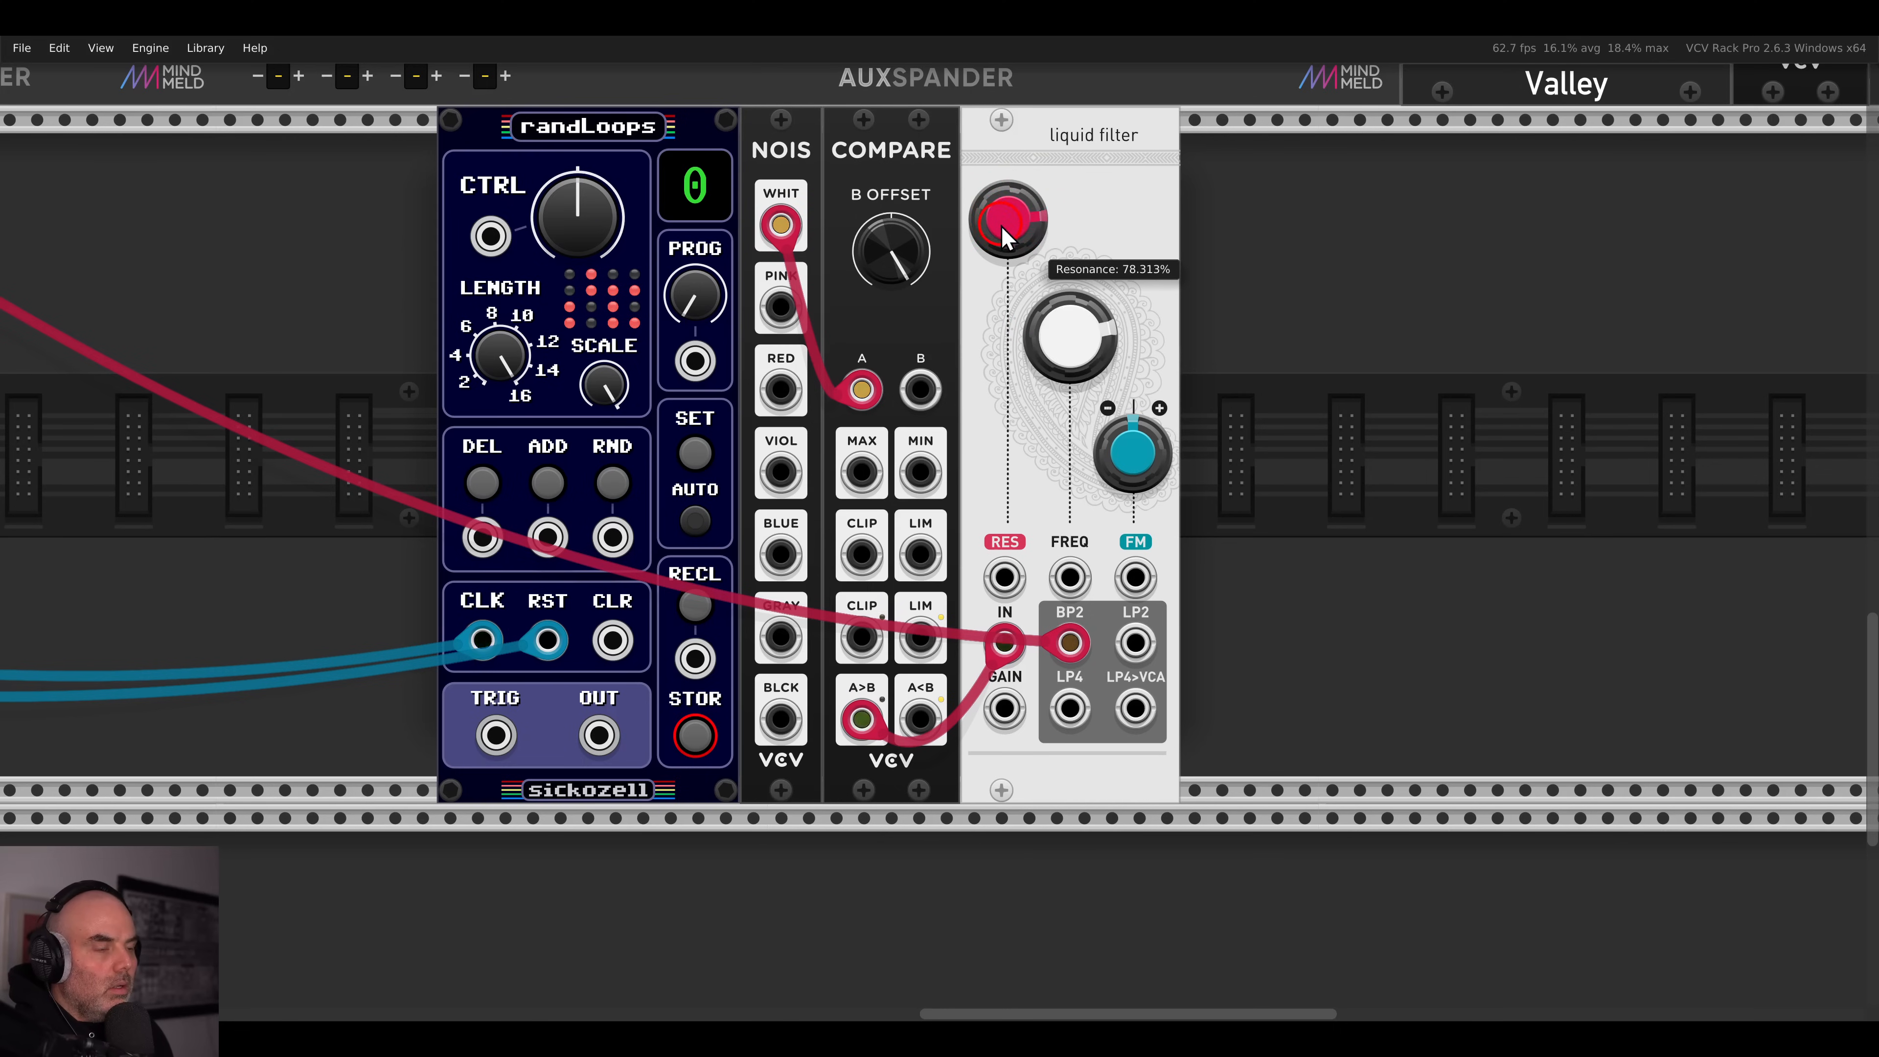
# - Add a Hot Tuna tuner fed by the liquid filter's BP2 output, and raise the resonance to maximum with the filter's input unplugged
pyautogui.rightClick(1336, 323)
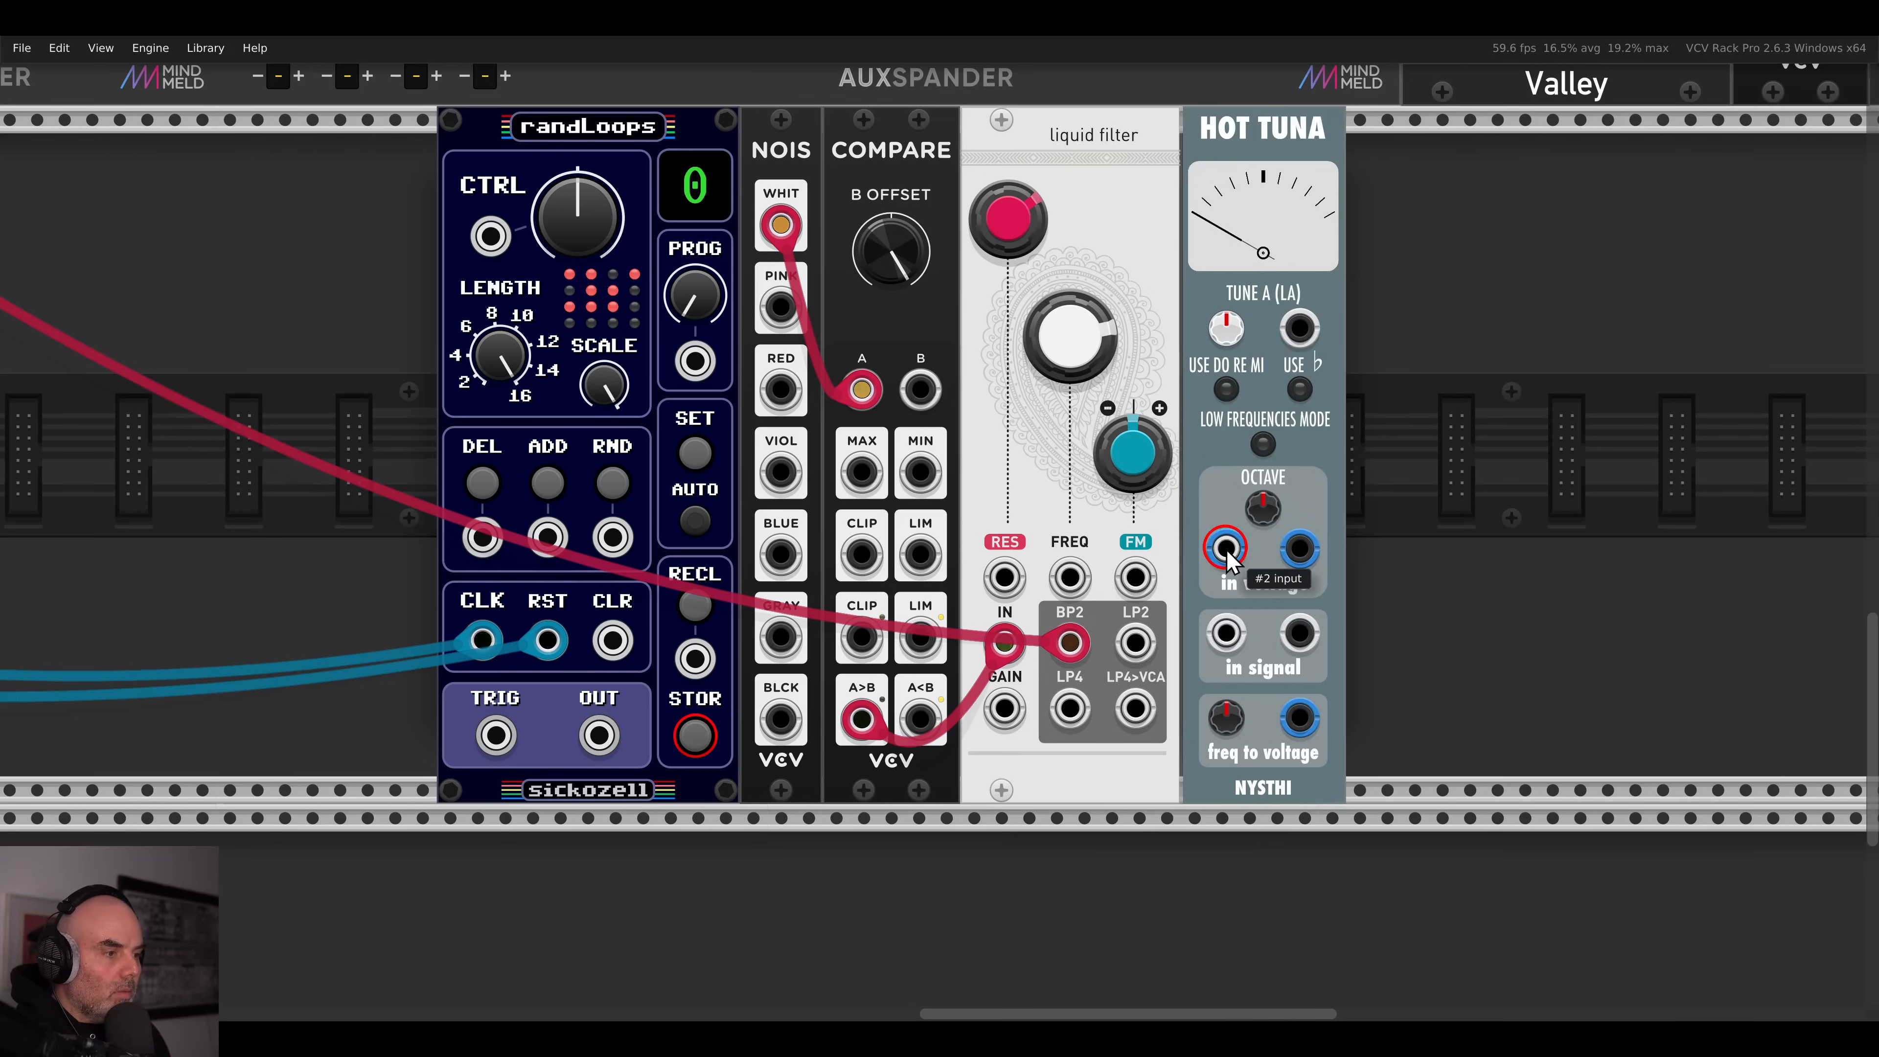
pyautogui.moveTo(1073, 639); pyautogui.dragTo(1226, 633)
pyautogui.moveTo(1006, 214); pyautogui.dragTo(971, 59)
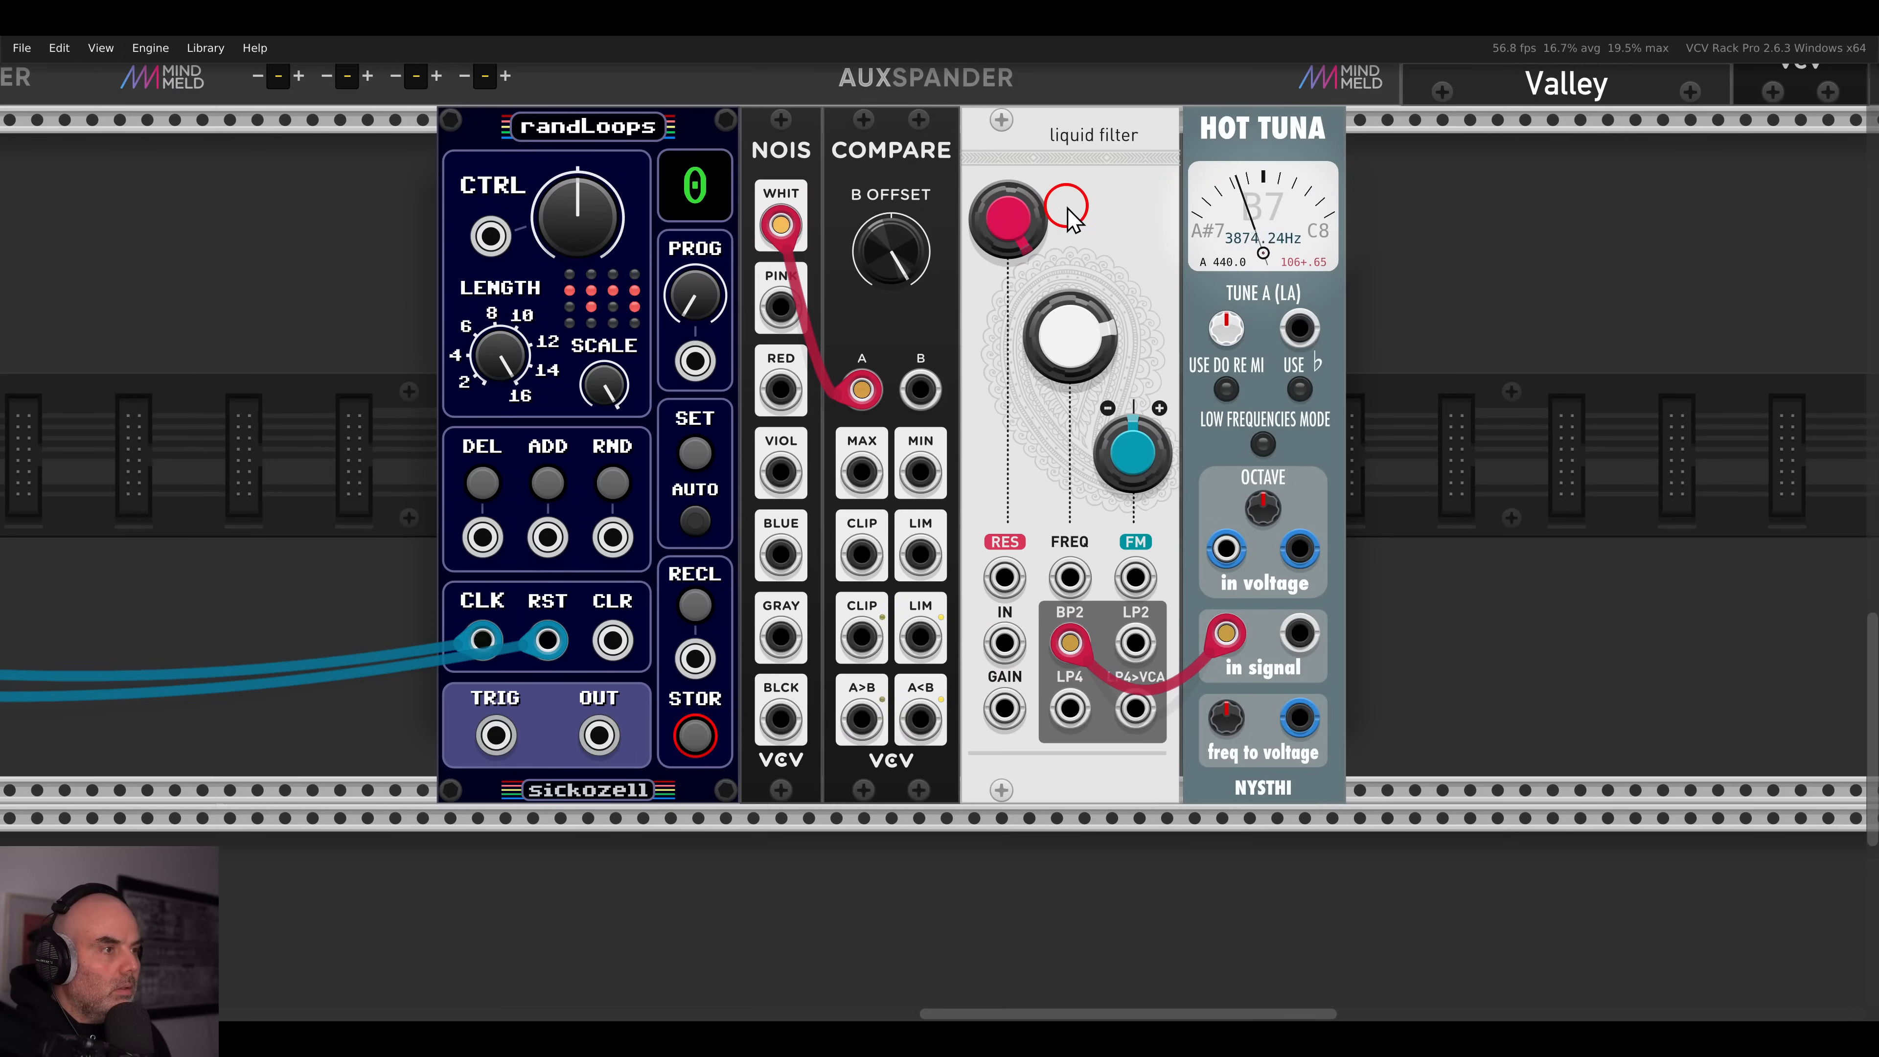
# - Tune the liquid filter's frequency to about 1401 Hz, matching F6 on Hot Tuna, and lower its resonance
pyautogui.moveTo(1079, 330)
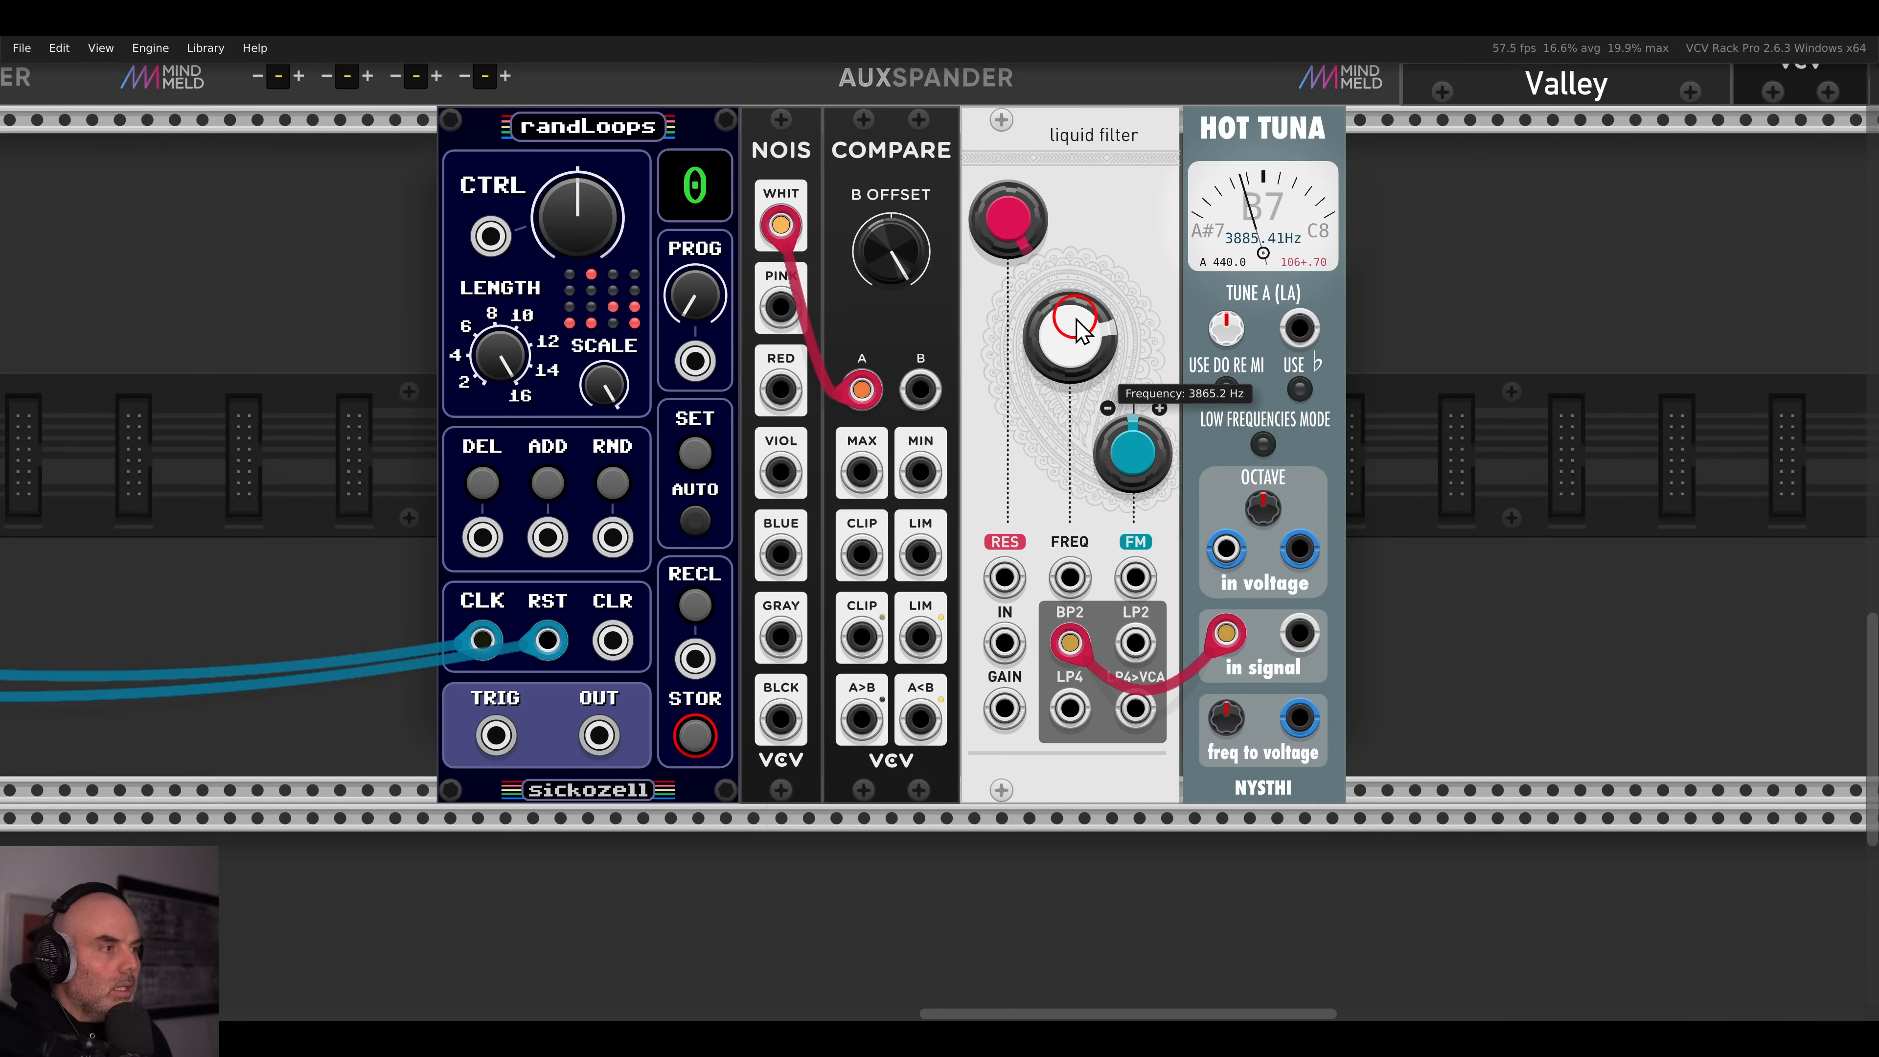
pyautogui.scroll(-4, 1077, 318)
pyautogui.moveTo(503, 319); pyautogui.dragTo(598, 364)
pyautogui.scroll(4, 1187, 417)
pyautogui.moveTo(1164, 390)
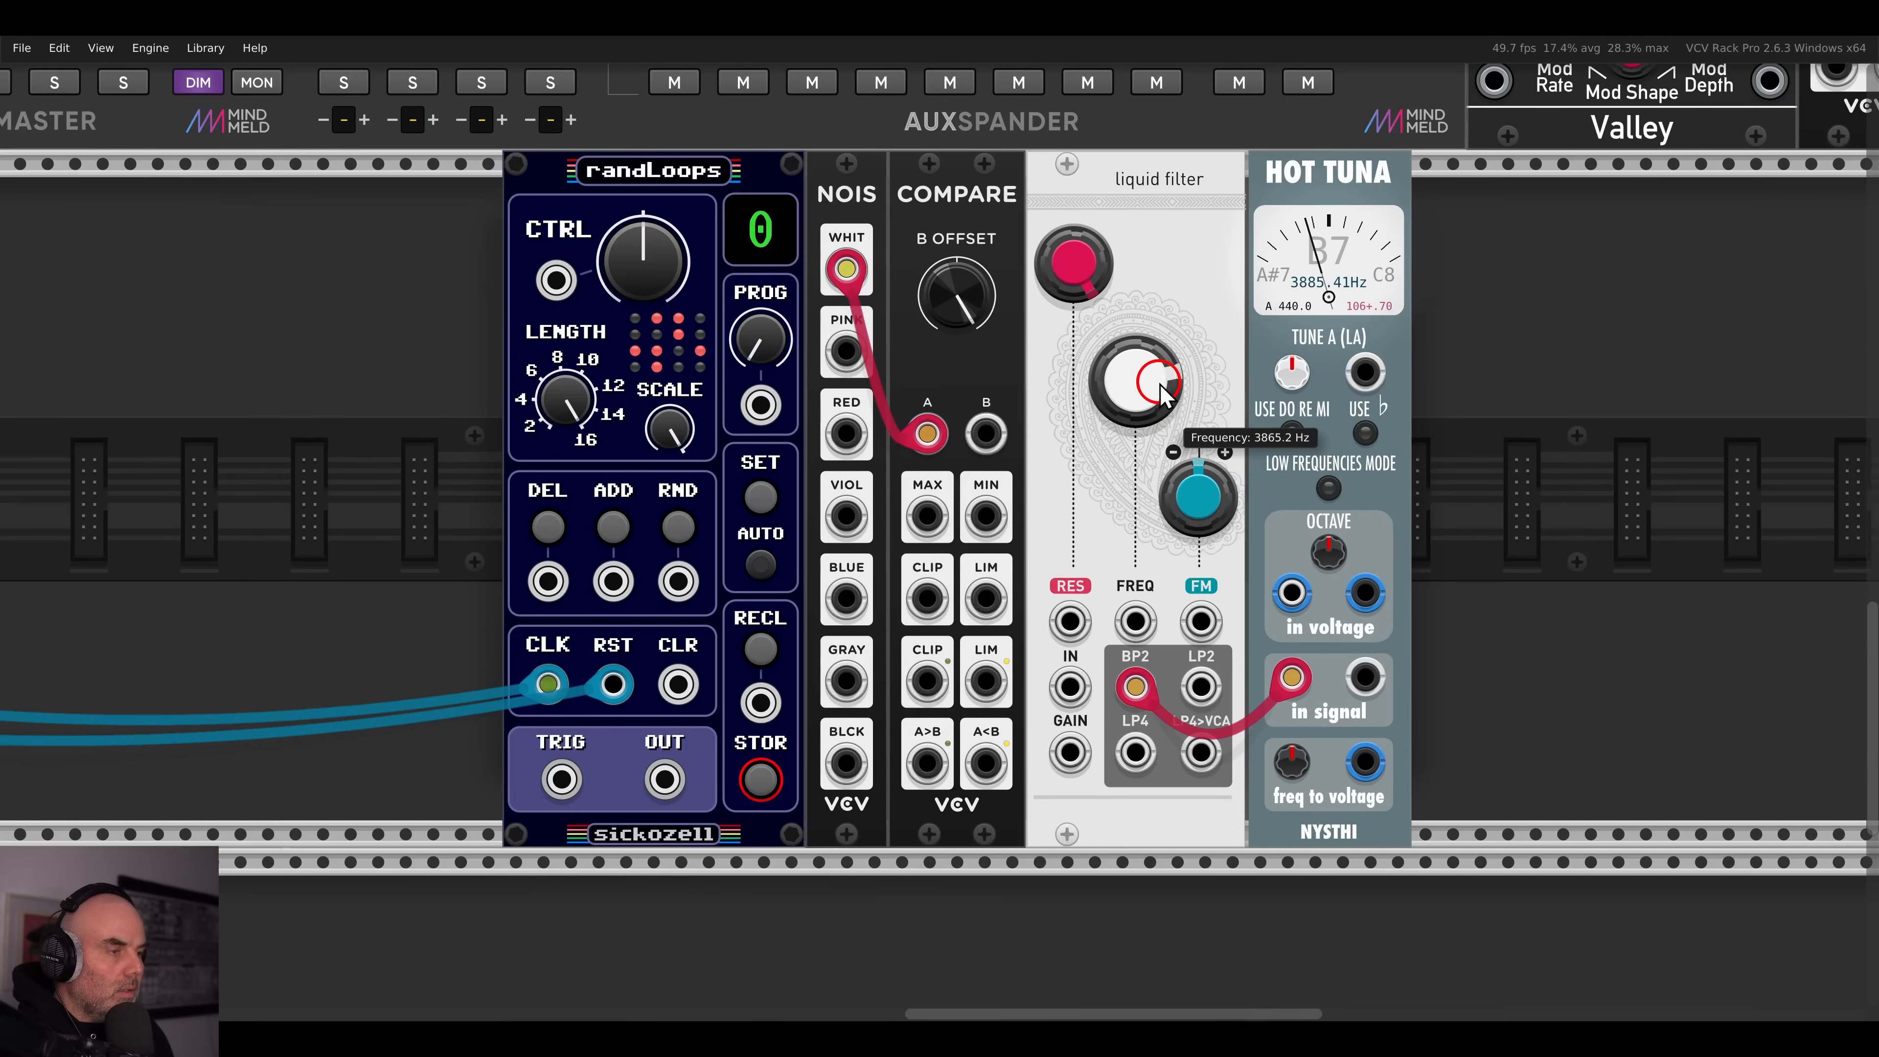
pyautogui.moveTo(1159, 419); pyautogui.dragTo(1151, 445)
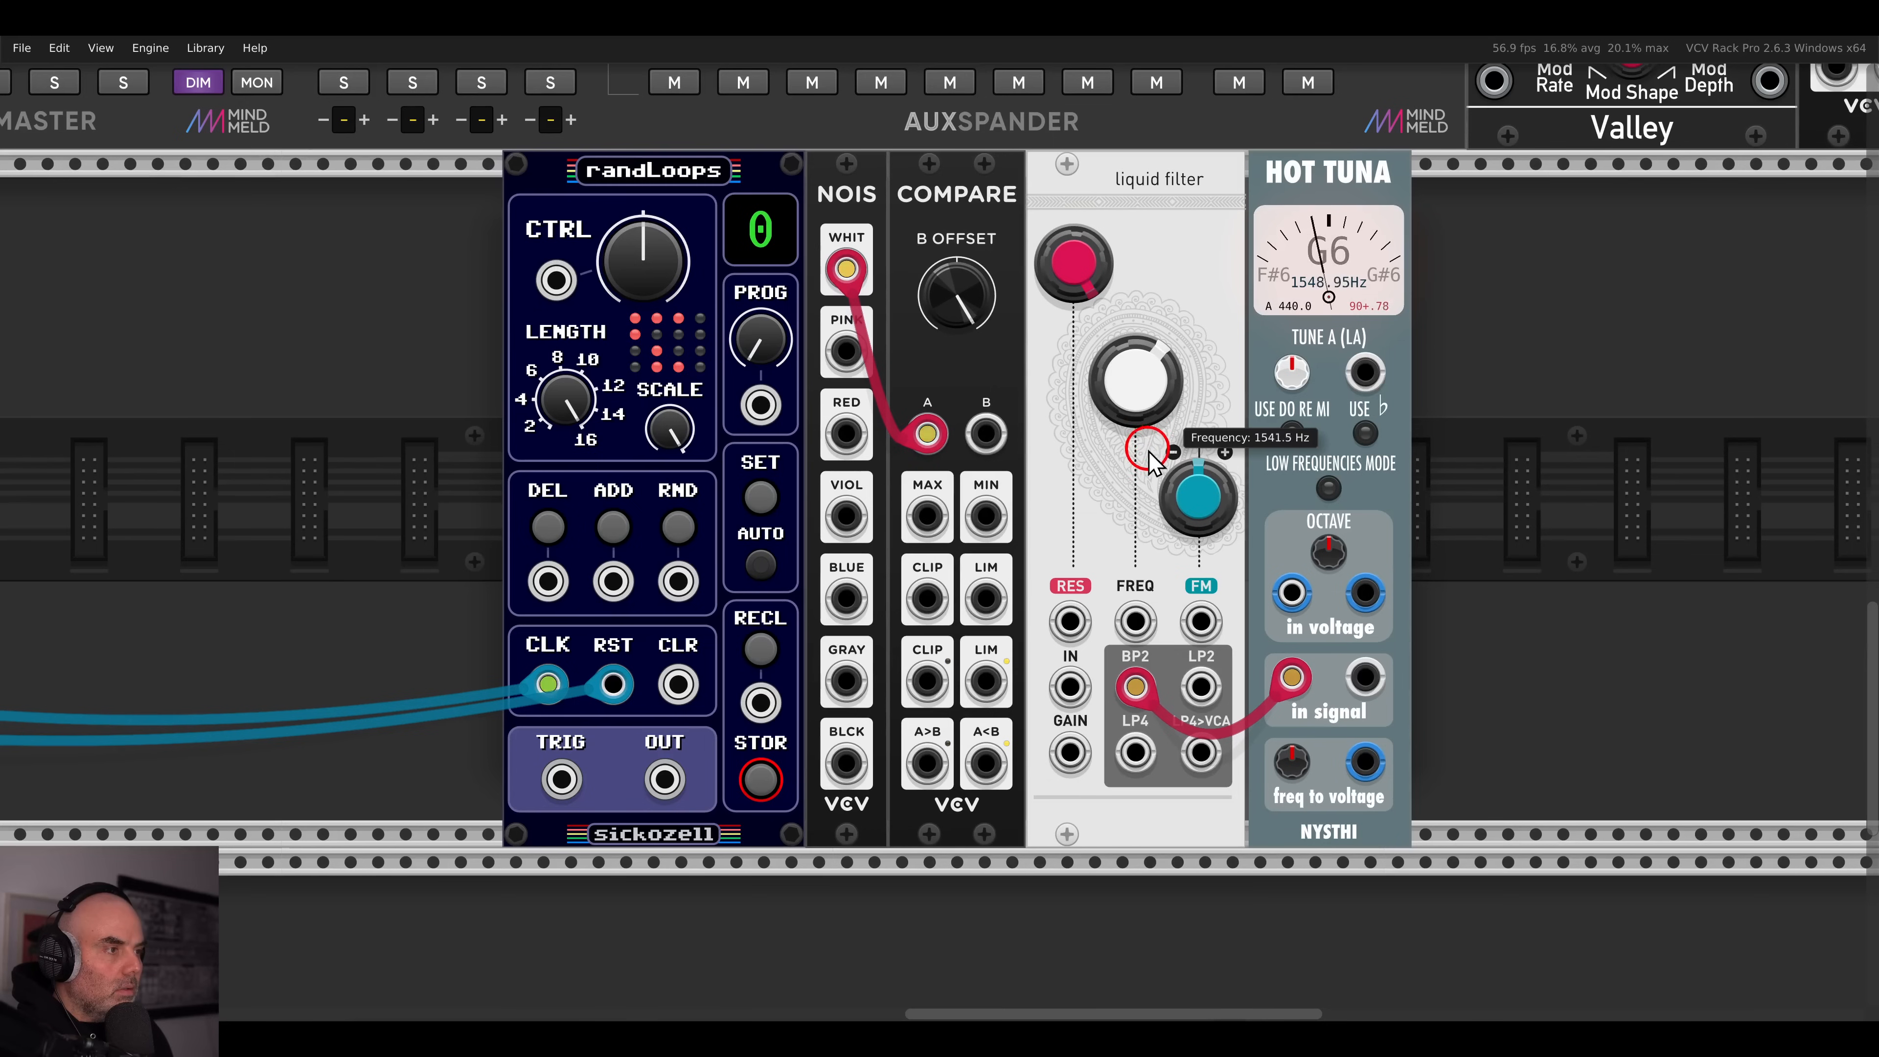
pyautogui.moveTo(1156, 514); pyautogui.dragTo(1157, 516)
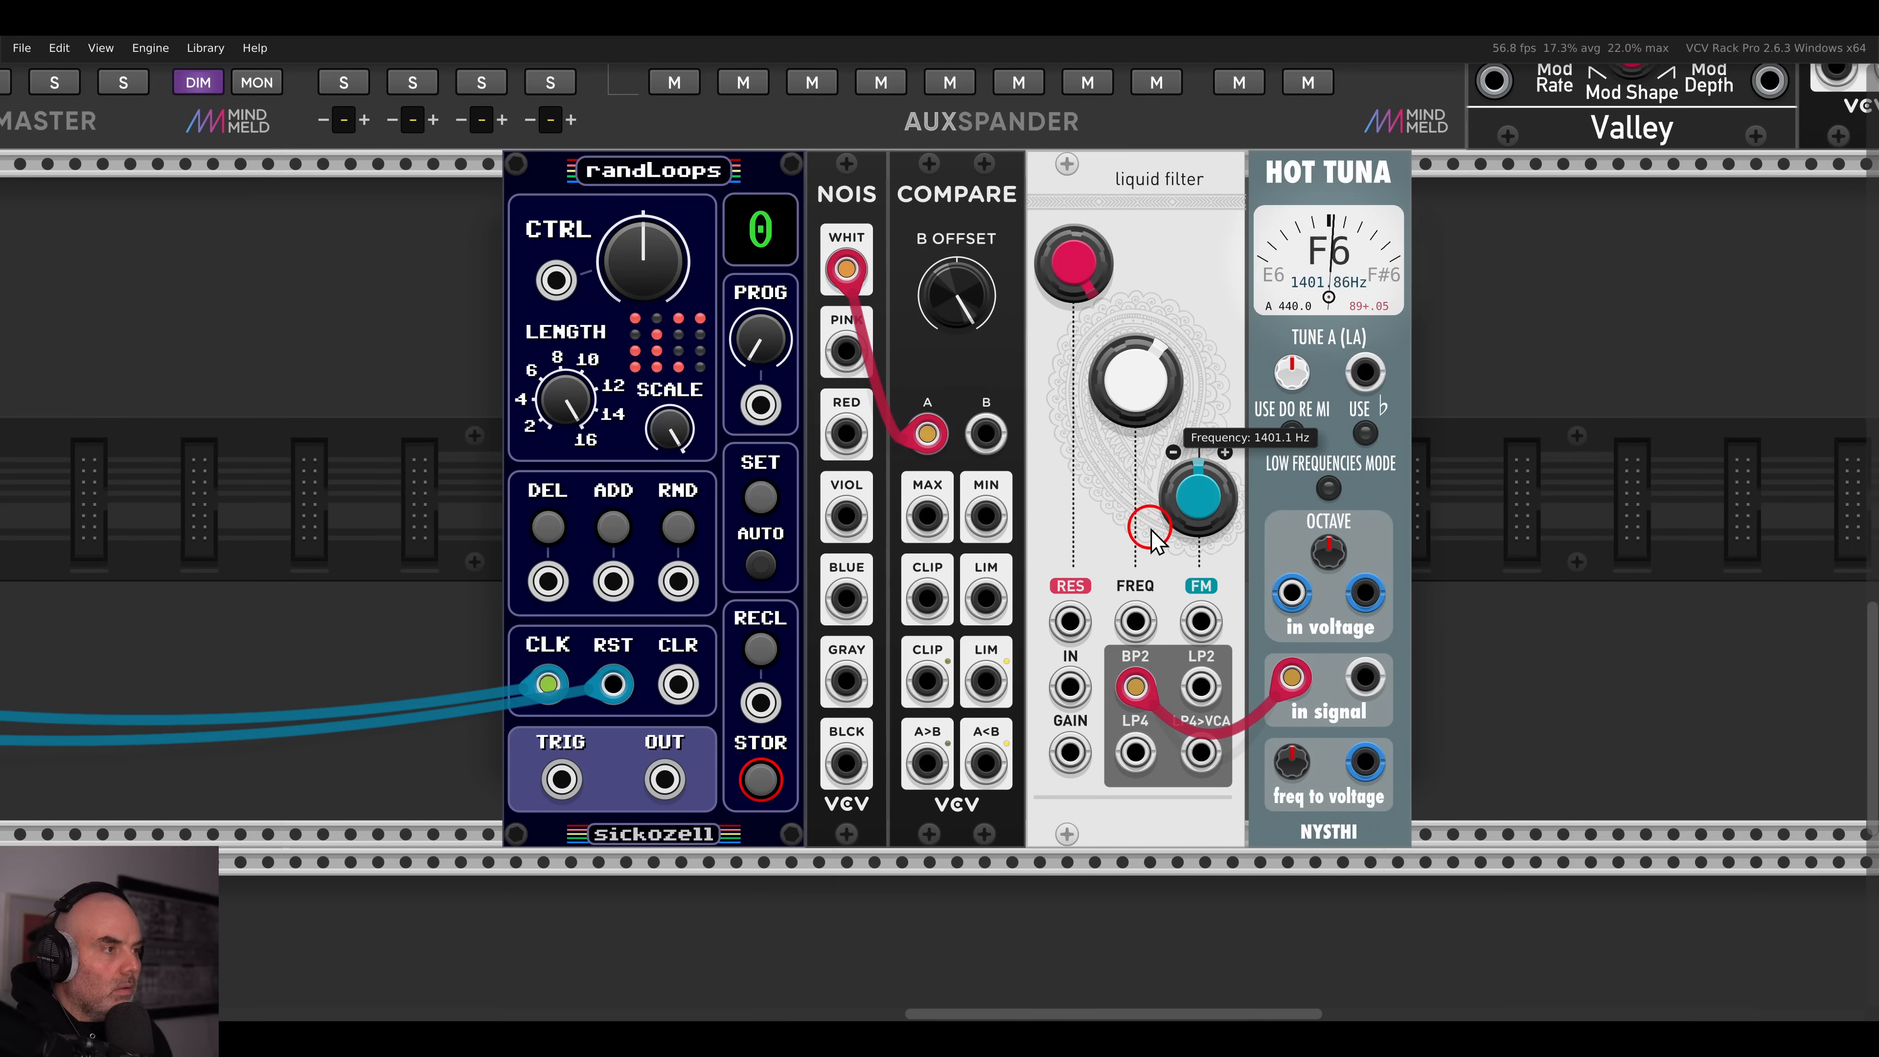
pyautogui.moveTo(1087, 278); pyautogui.dragTo(1119, 493)
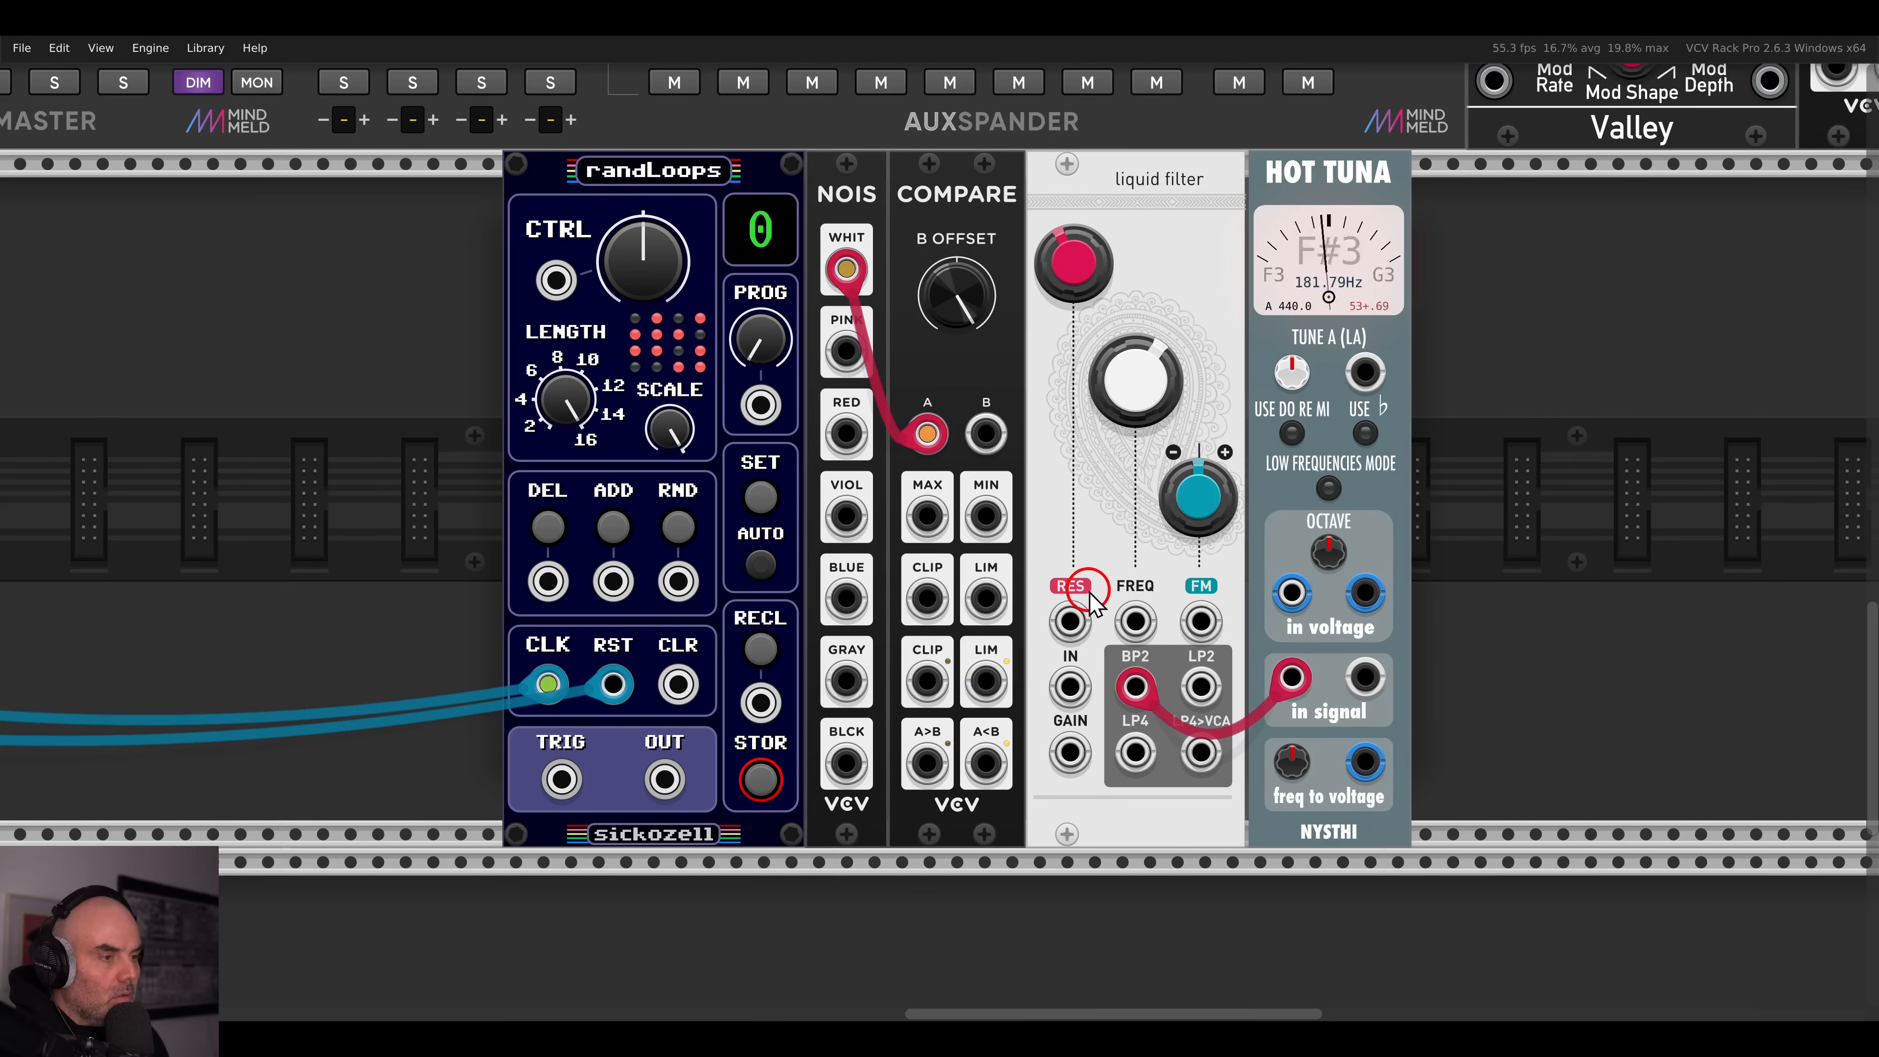
# - Remove Hot Tuna and repatch the liquid filter, with Compare's A>B into IN and BP2 into MixMaster channel 5's left input
pyautogui.moveTo(1074, 673); pyautogui.dragTo(931, 767)
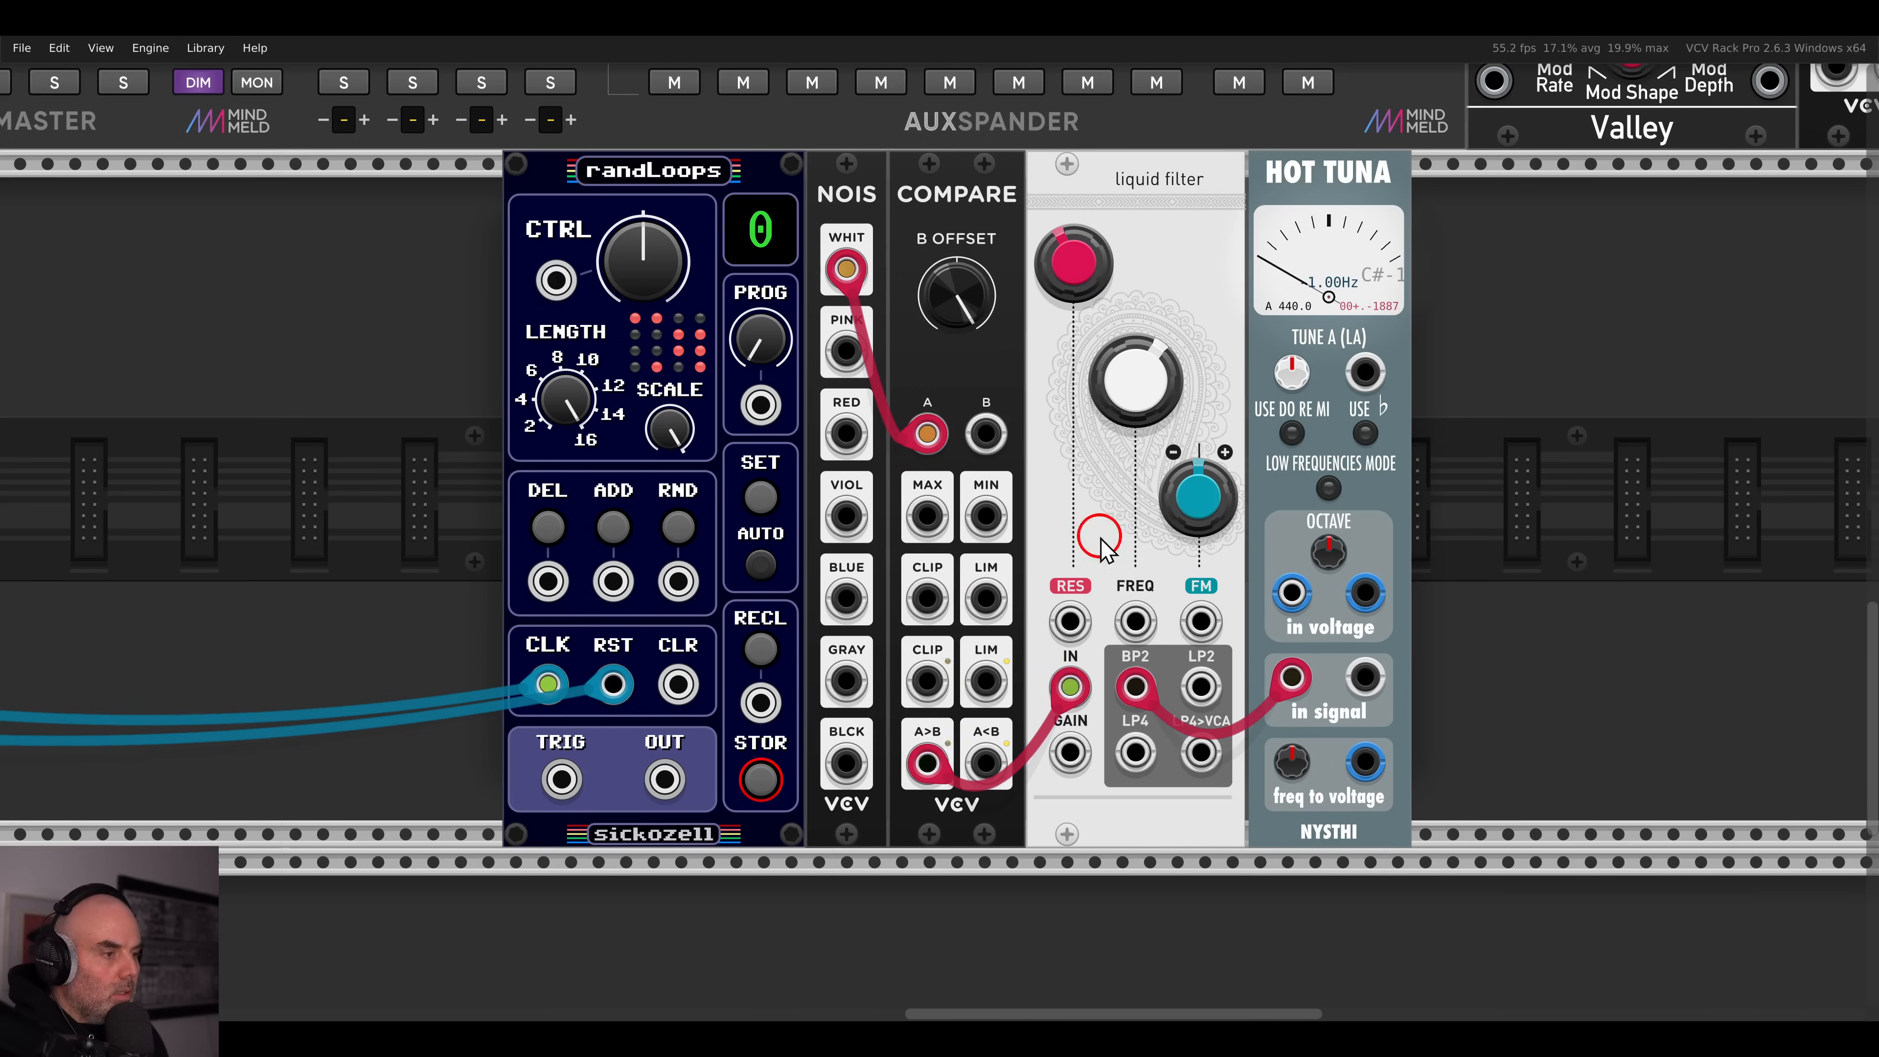
pyautogui.scroll(-3, 1196, 626)
pyautogui.press('Delete')
pyautogui.moveTo(1160, 658); pyautogui.dragTo(661, 200)
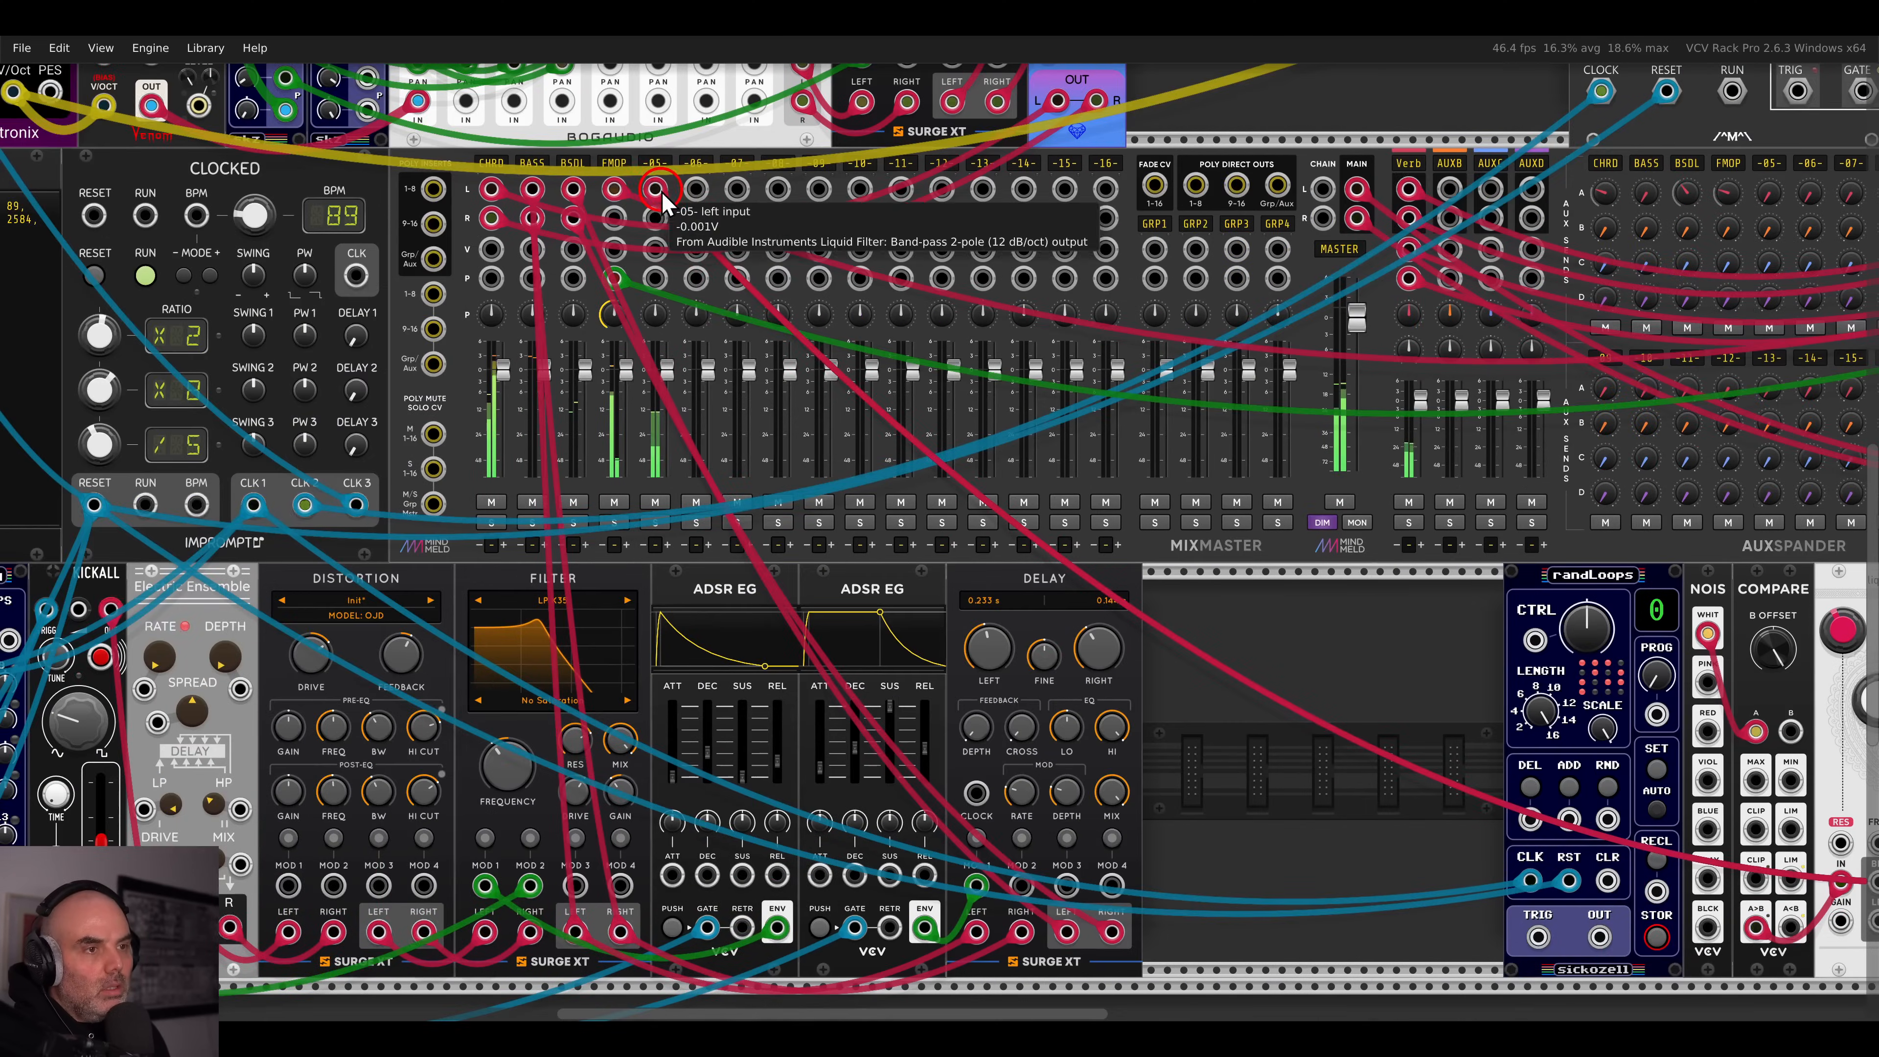
# - Set the liquid filter's resonance to about 75% and check Compare's A>B output and B offset
pyautogui.hscroll(12, 661, 193)
pyautogui.scroll(-4, 661, 197)
pyautogui.scroll(4, 960, 543)
pyautogui.moveTo(977, 250); pyautogui.dragTo(951, 145)
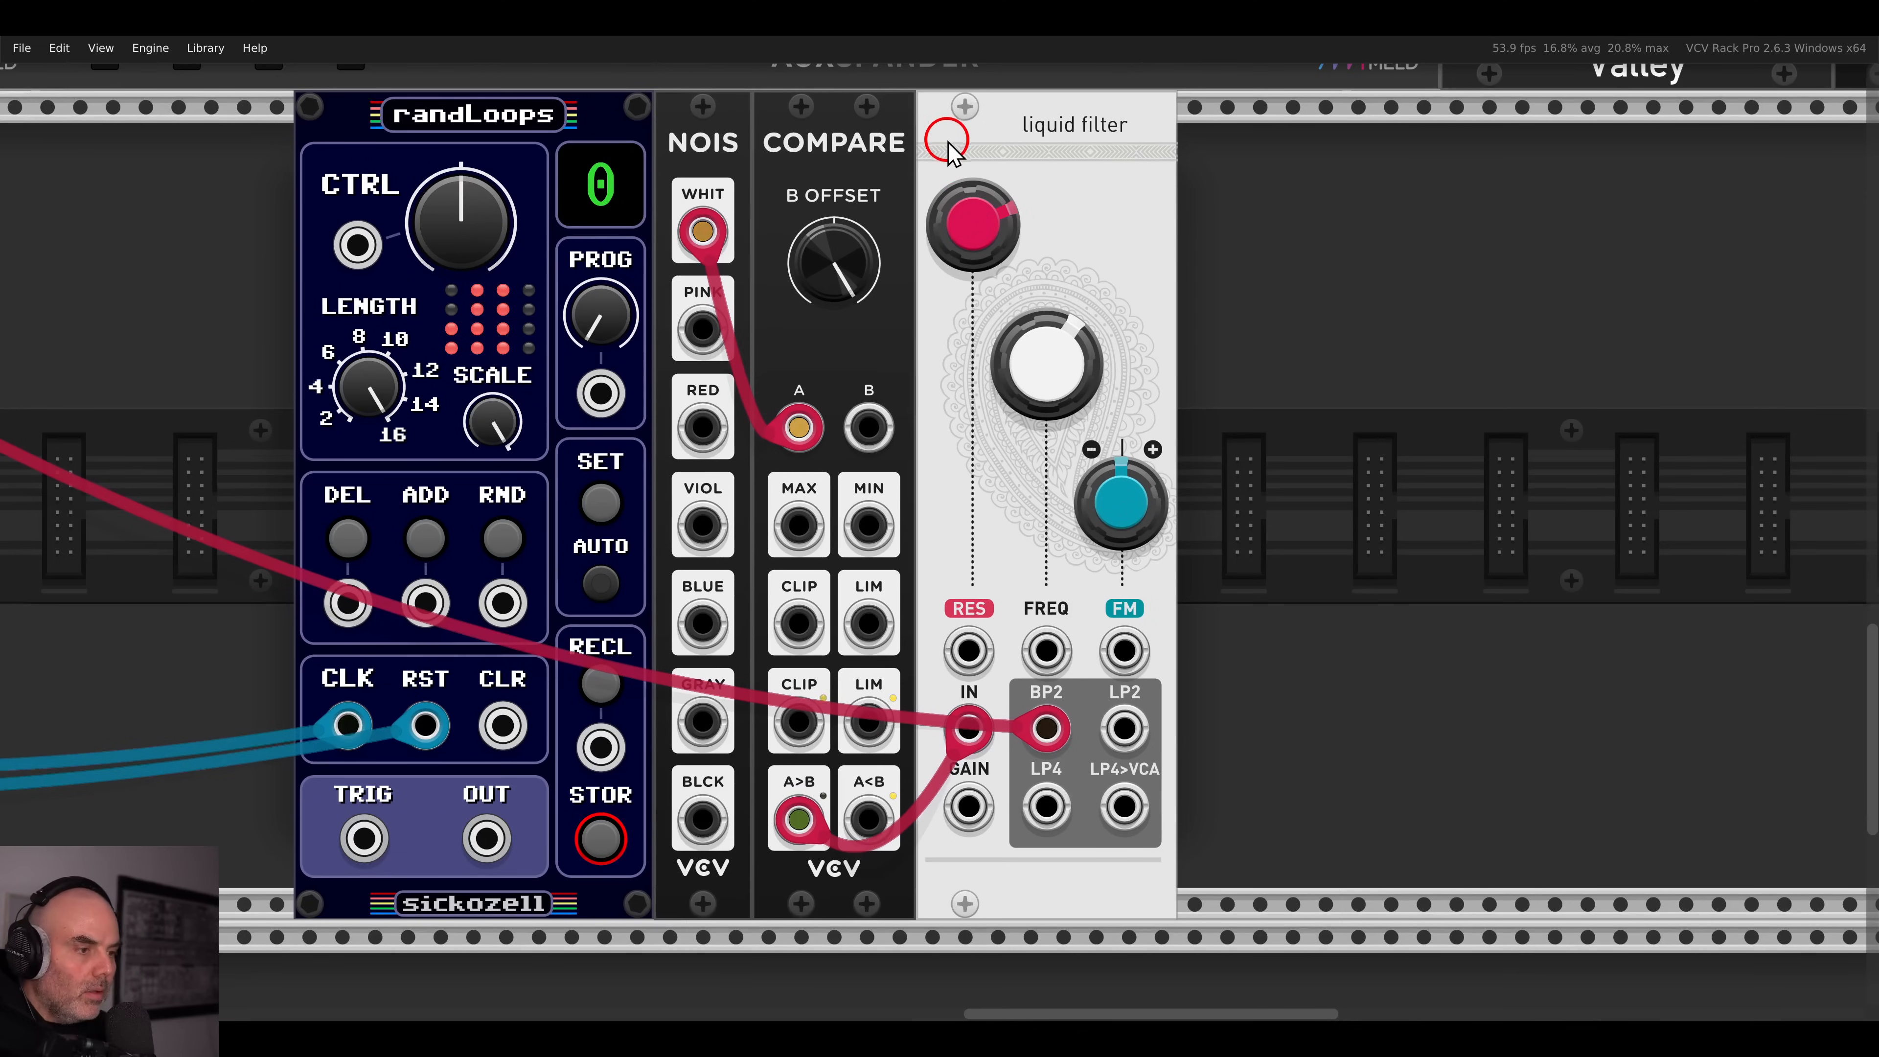
pyautogui.moveTo(971, 233)
pyautogui.moveTo(965, 212); pyautogui.dragTo(965, 216)
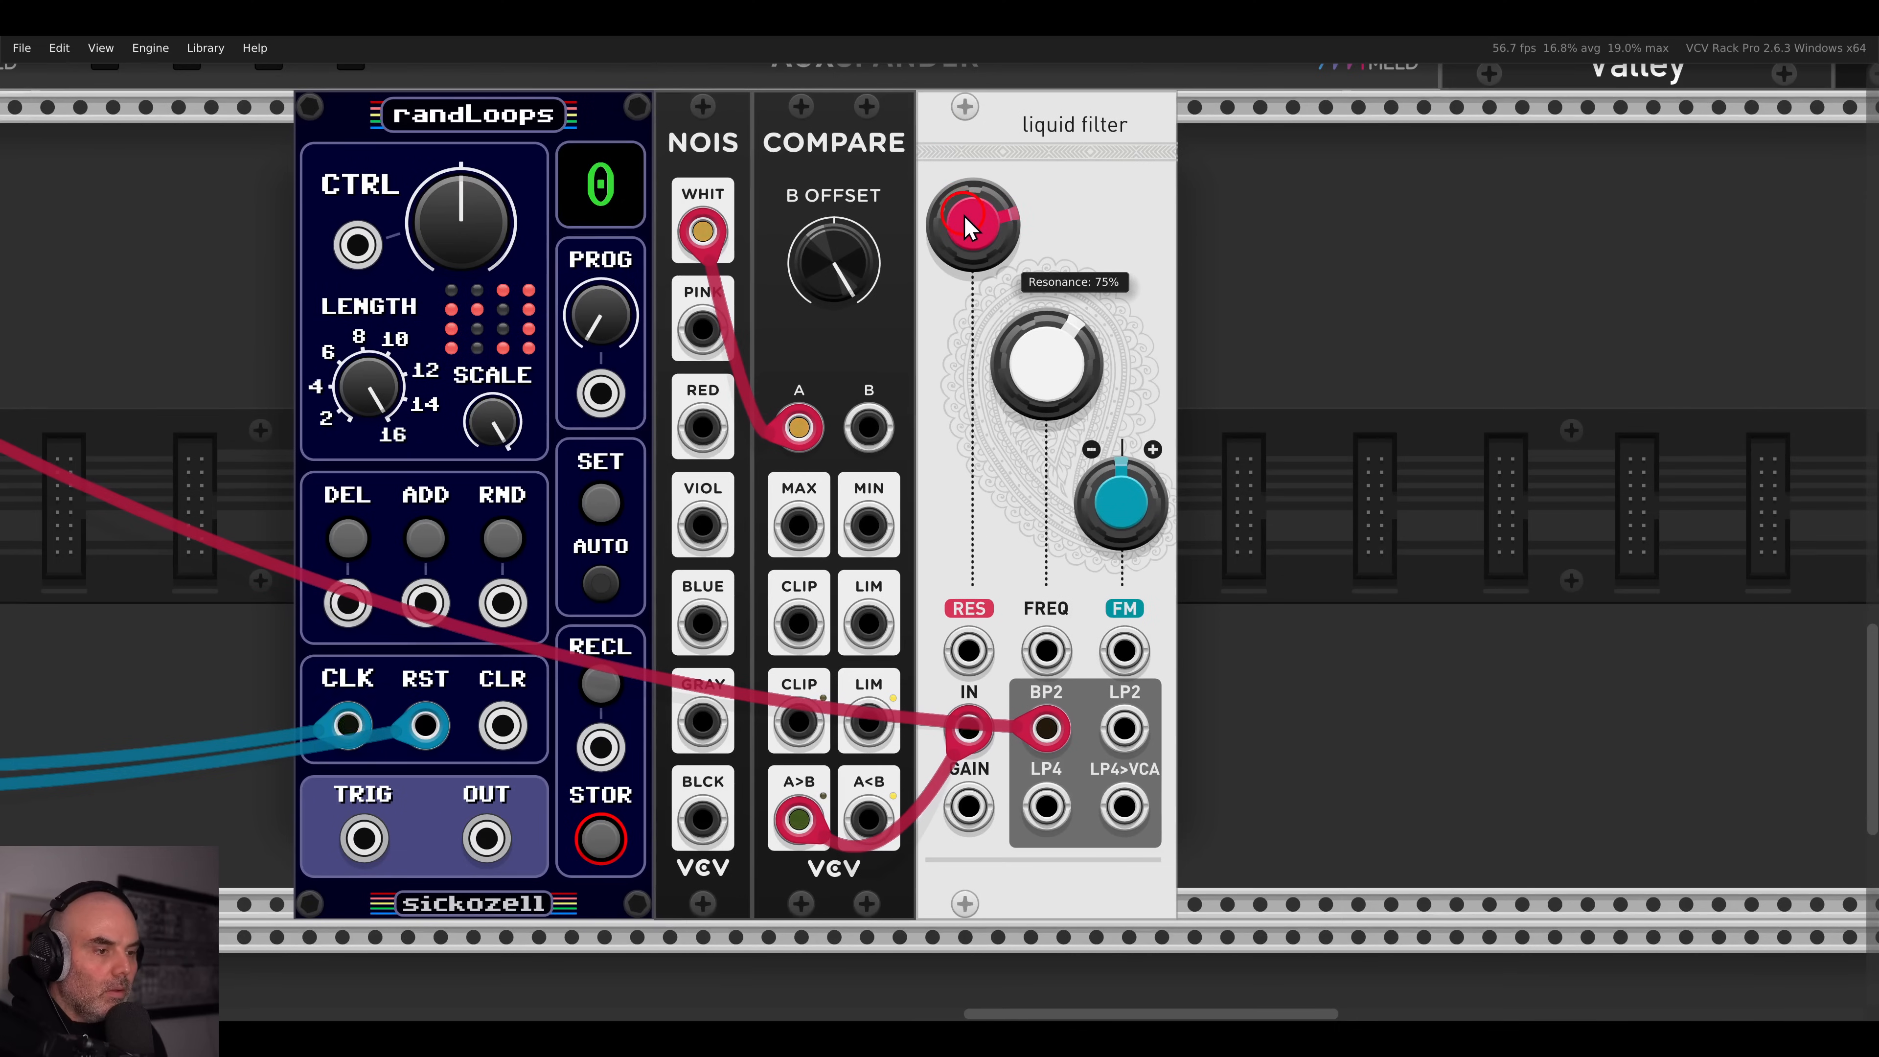
pyautogui.moveTo(800, 818); pyautogui.dragTo(801, 732)
pyautogui.moveTo(803, 807); pyautogui.dragTo(799, 815)
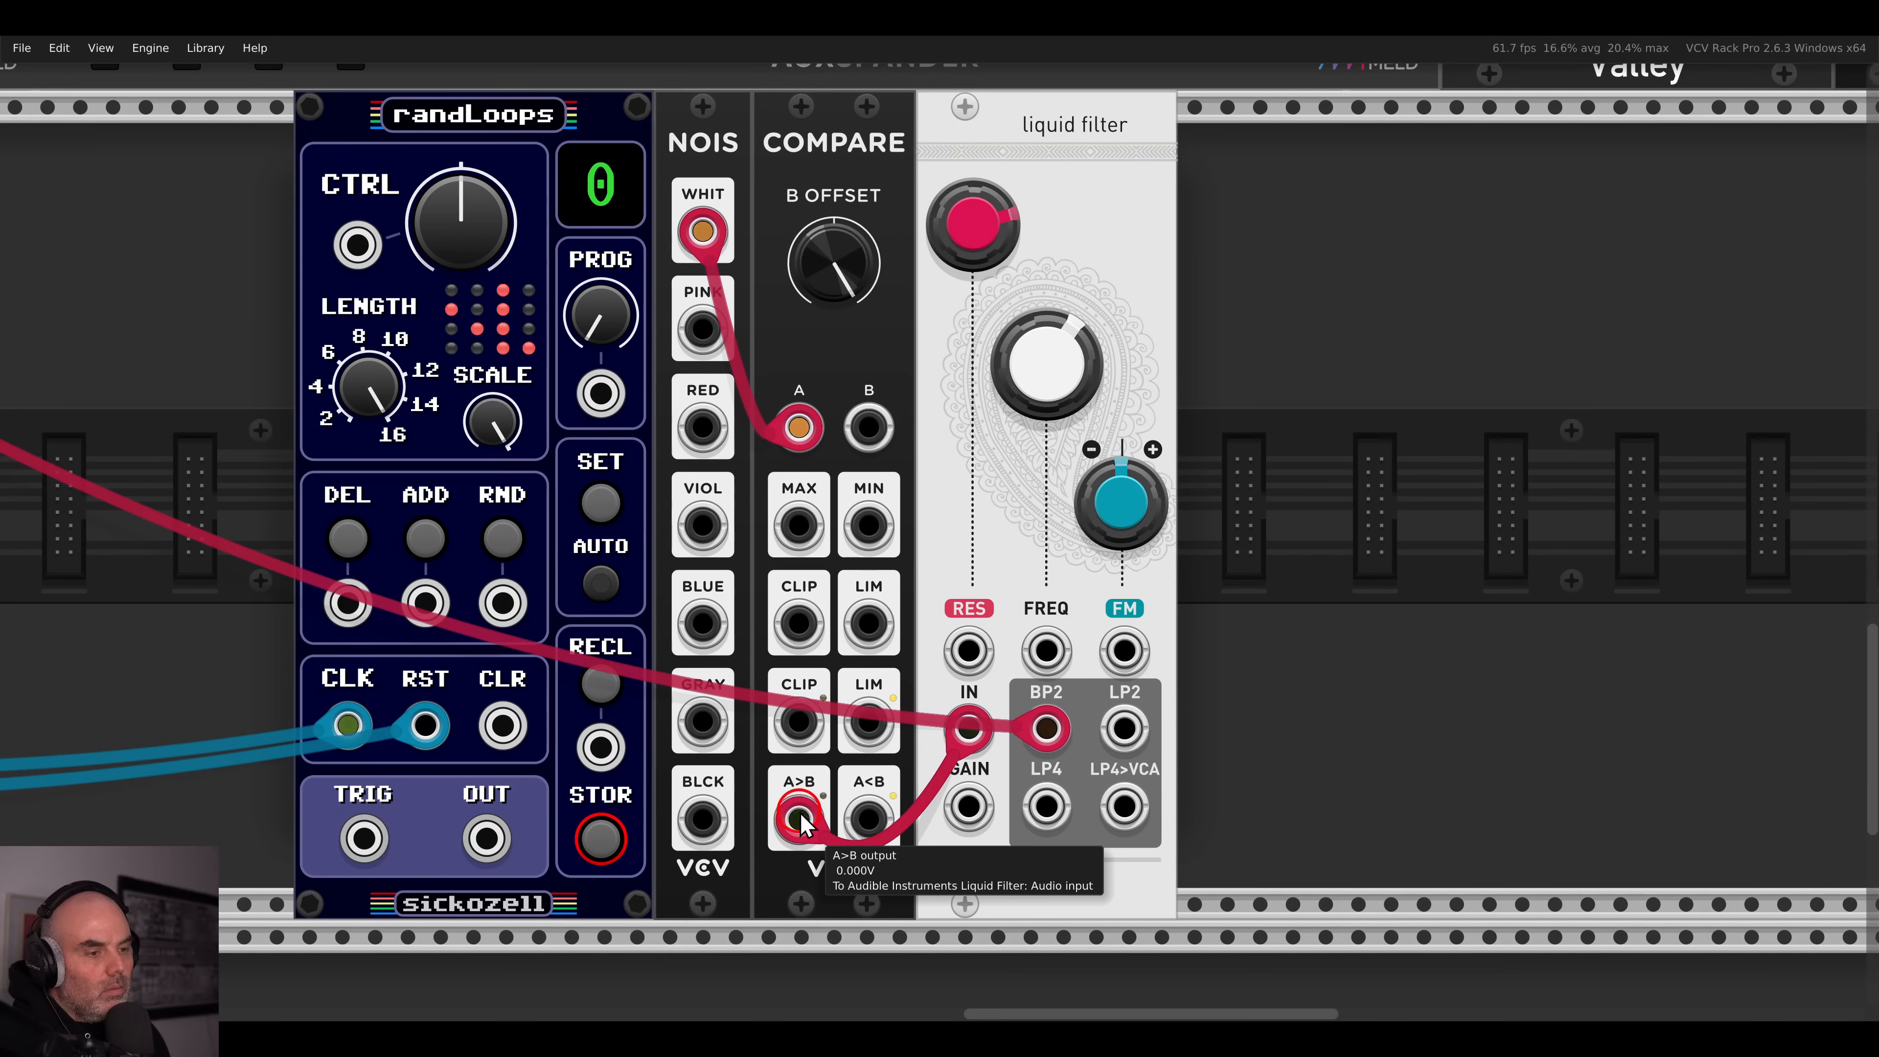
pyautogui.click(842, 290)
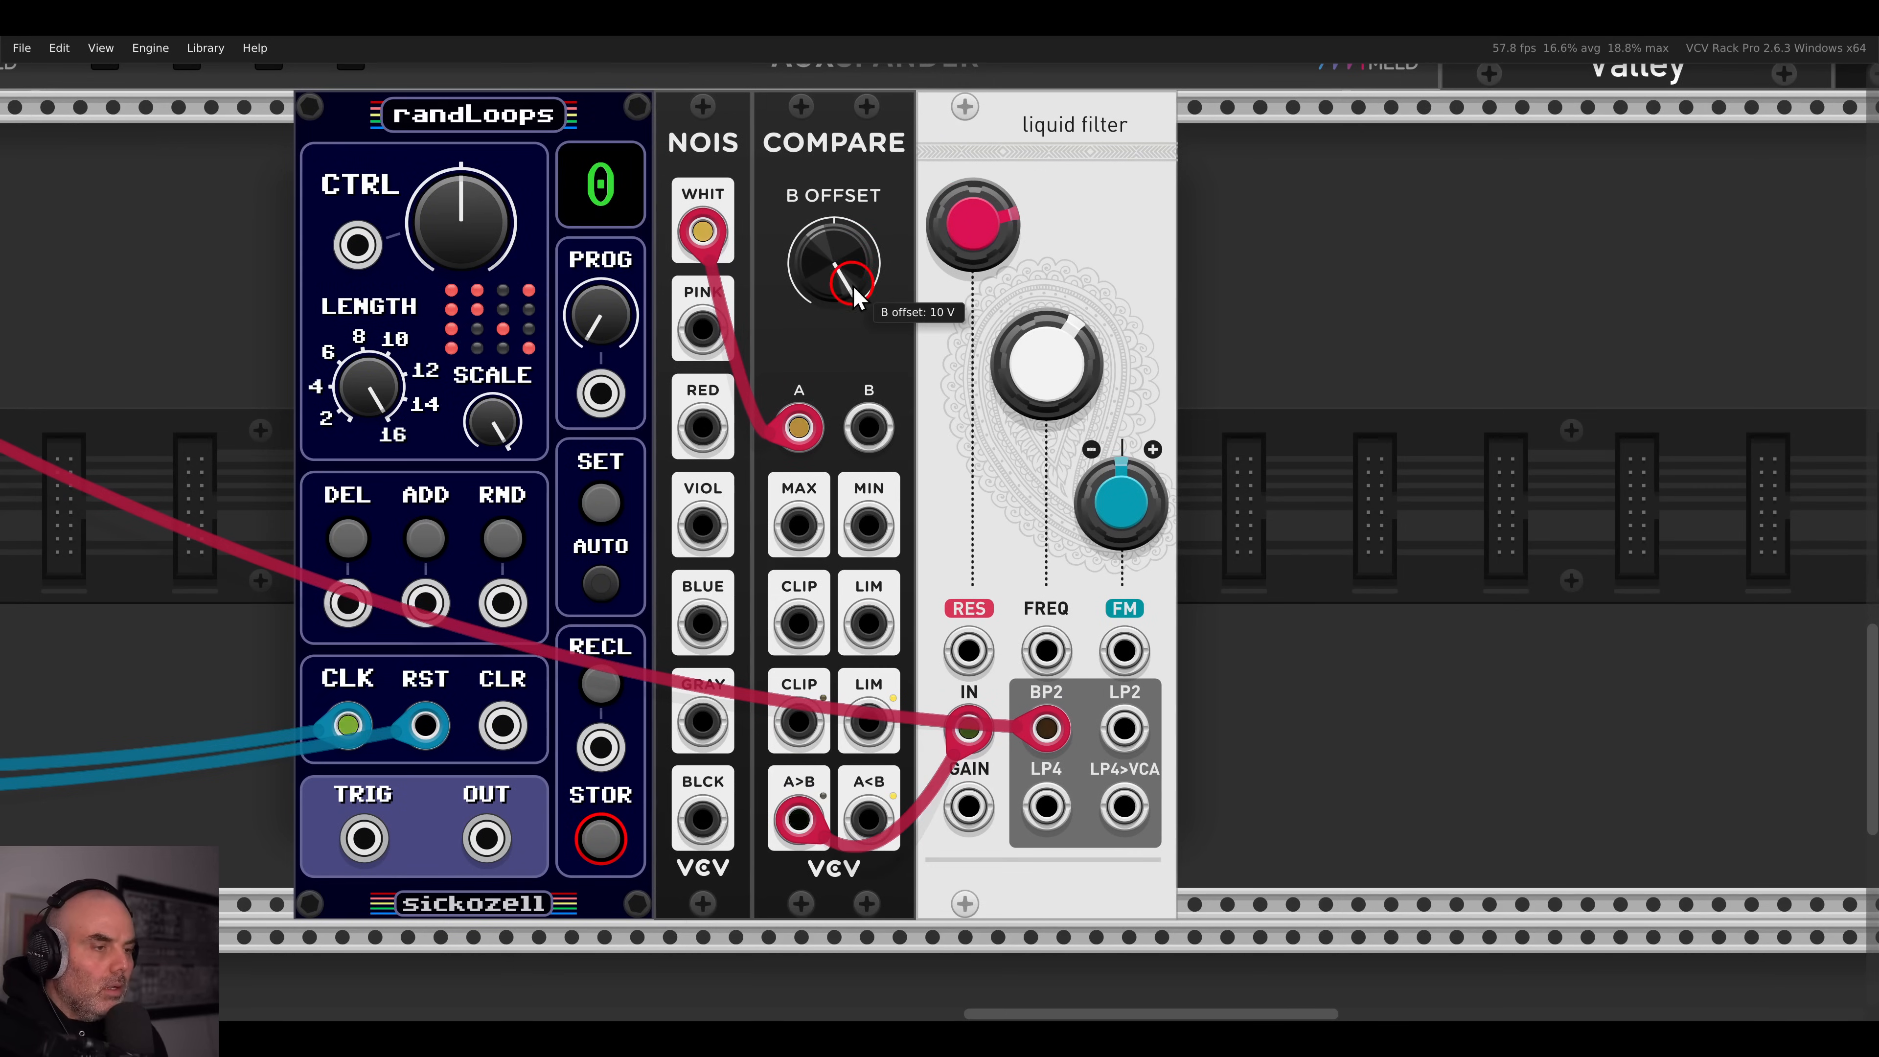
# - Add a Chances module and repatch Compare's cables to it, with white noise into INPUT and OUTPUT A into the liquid filter's IN
pyautogui.rightClick(1241, 370)
pyautogui.write('cha')
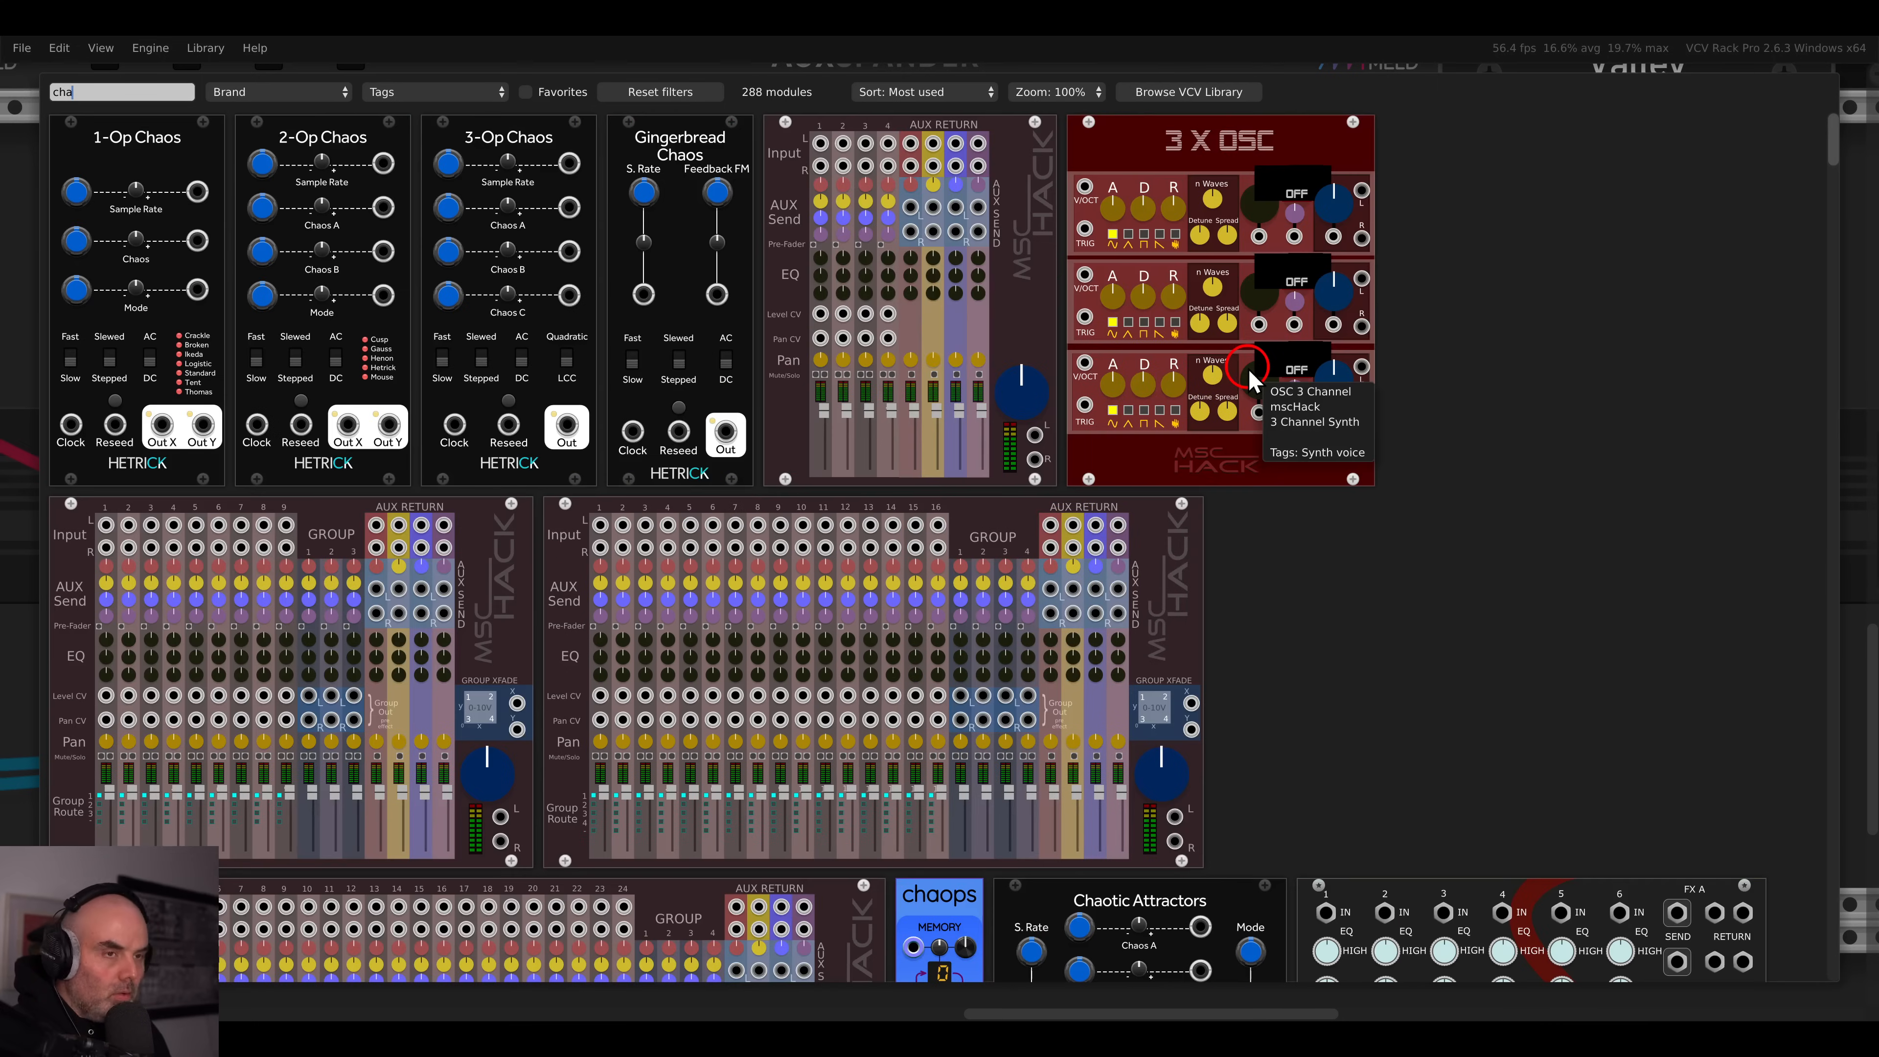
pyautogui.write('nc')
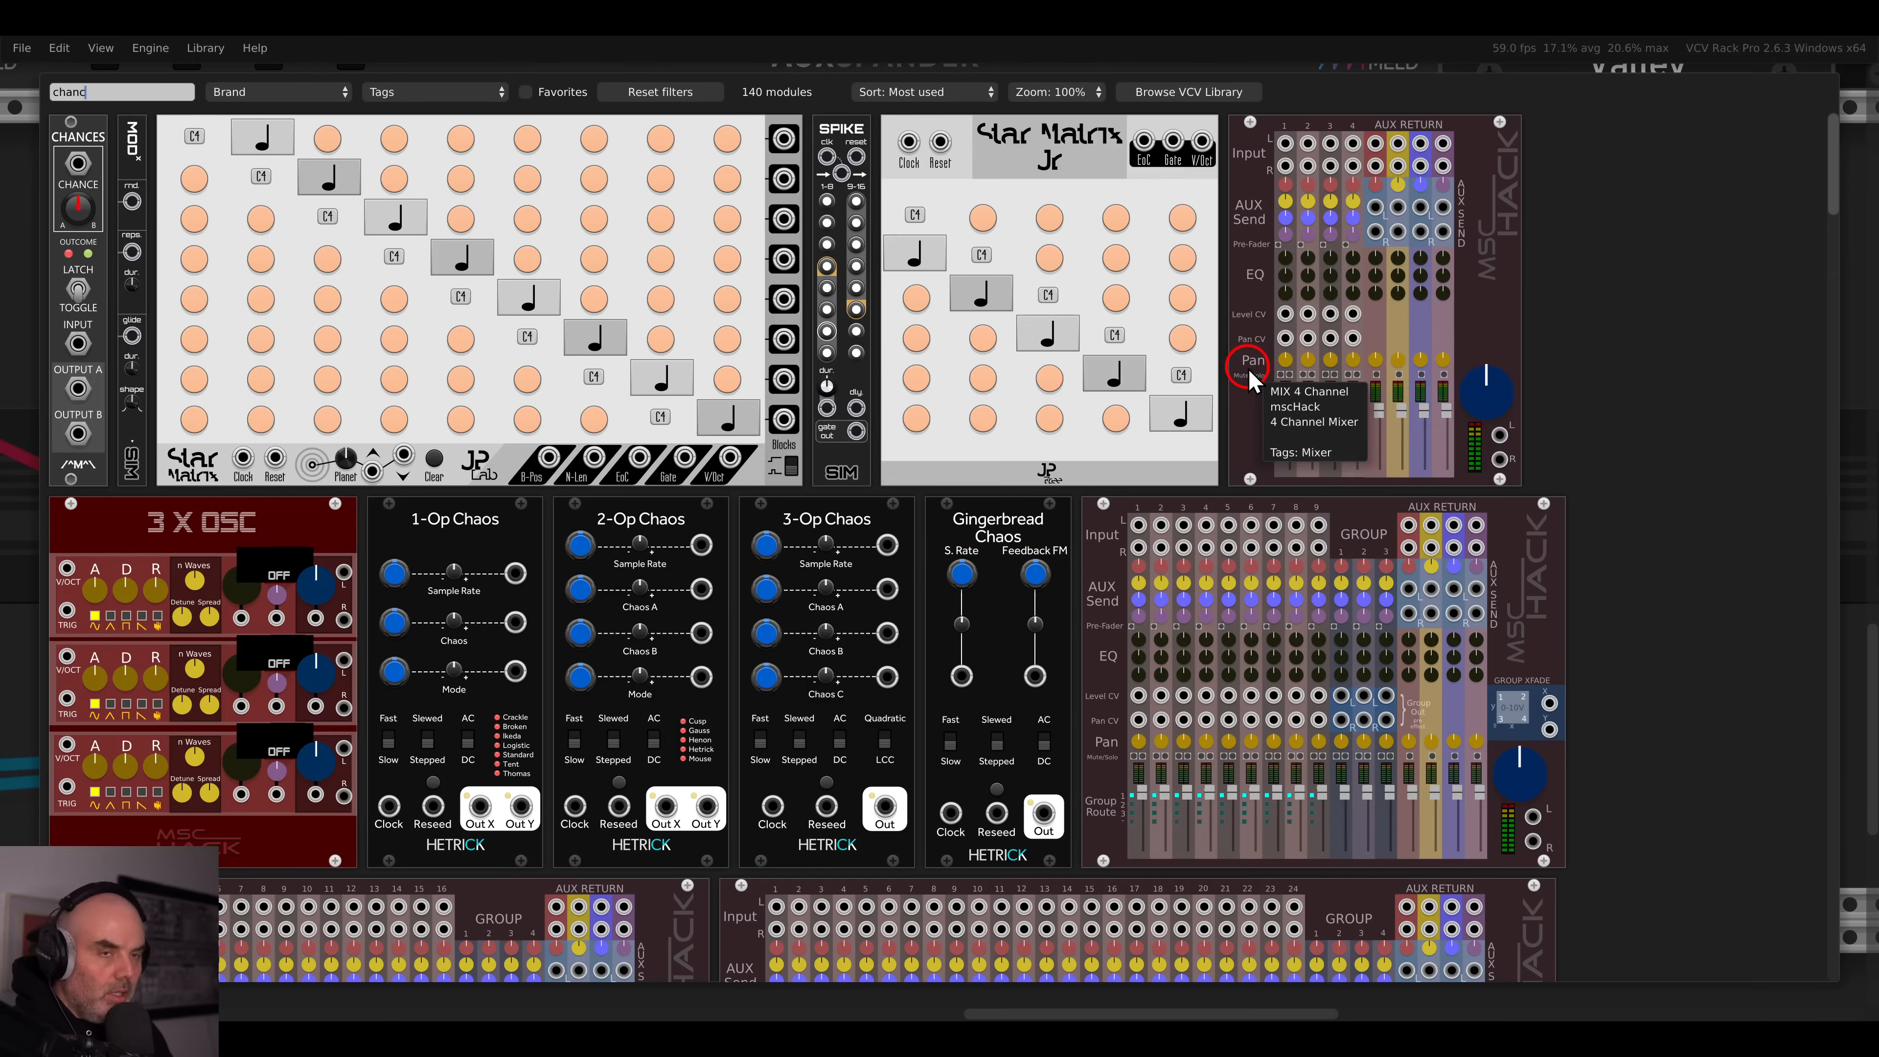
pyautogui.click(76, 129)
pyautogui.moveTo(799, 428); pyautogui.dragTo(1244, 601)
pyautogui.moveTo(799, 818); pyautogui.dragTo(1243, 701)
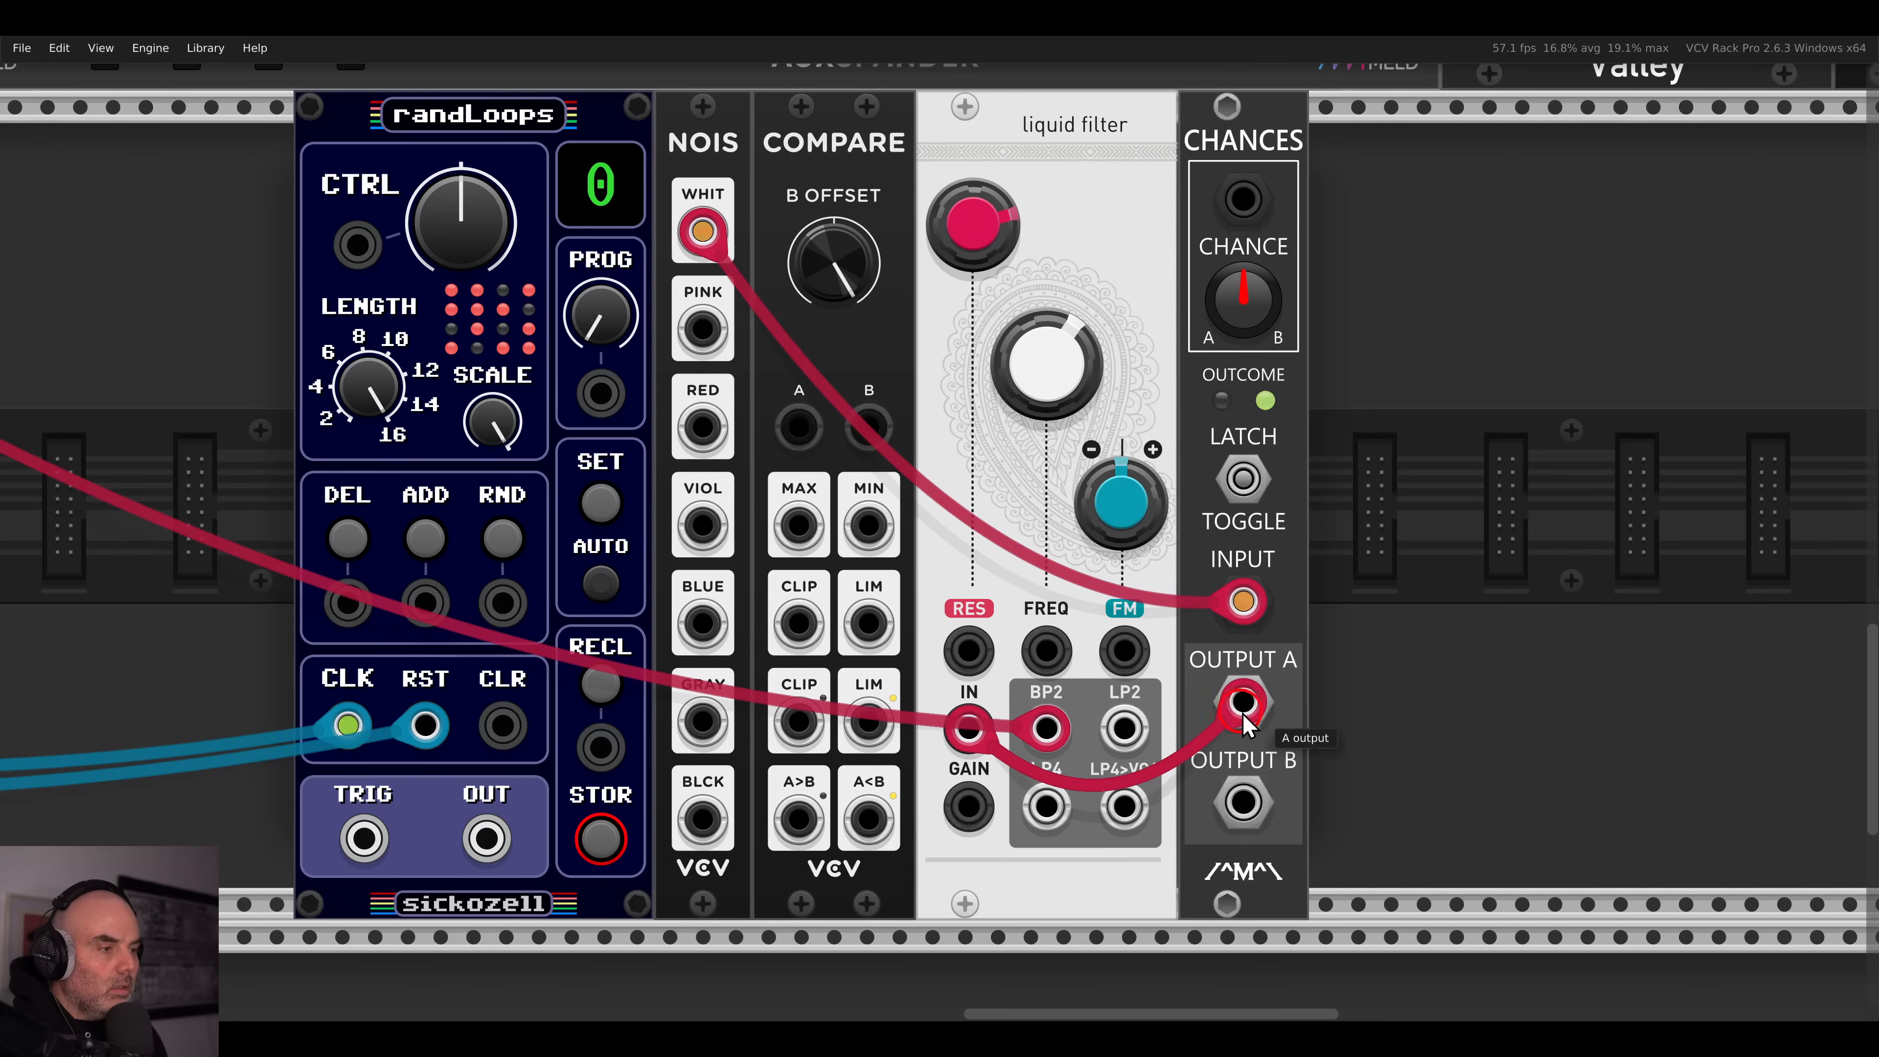
# - Replace Compare with Chances beside Noise, set its output B chance to about 99.96%, and set the liquid filter's resonance to about 77%
pyautogui.press('Delete')
pyautogui.moveTo(1291, 145); pyautogui.dragTo(802, 176)
pyautogui.moveTo(808, 320); pyautogui.dragTo(779, 182)
pyautogui.moveTo(805, 288)
pyautogui.mouseDown()
pyautogui.moveTo(801, 262)
pyautogui.moveTo(806, 291)
pyautogui.mouseUp()
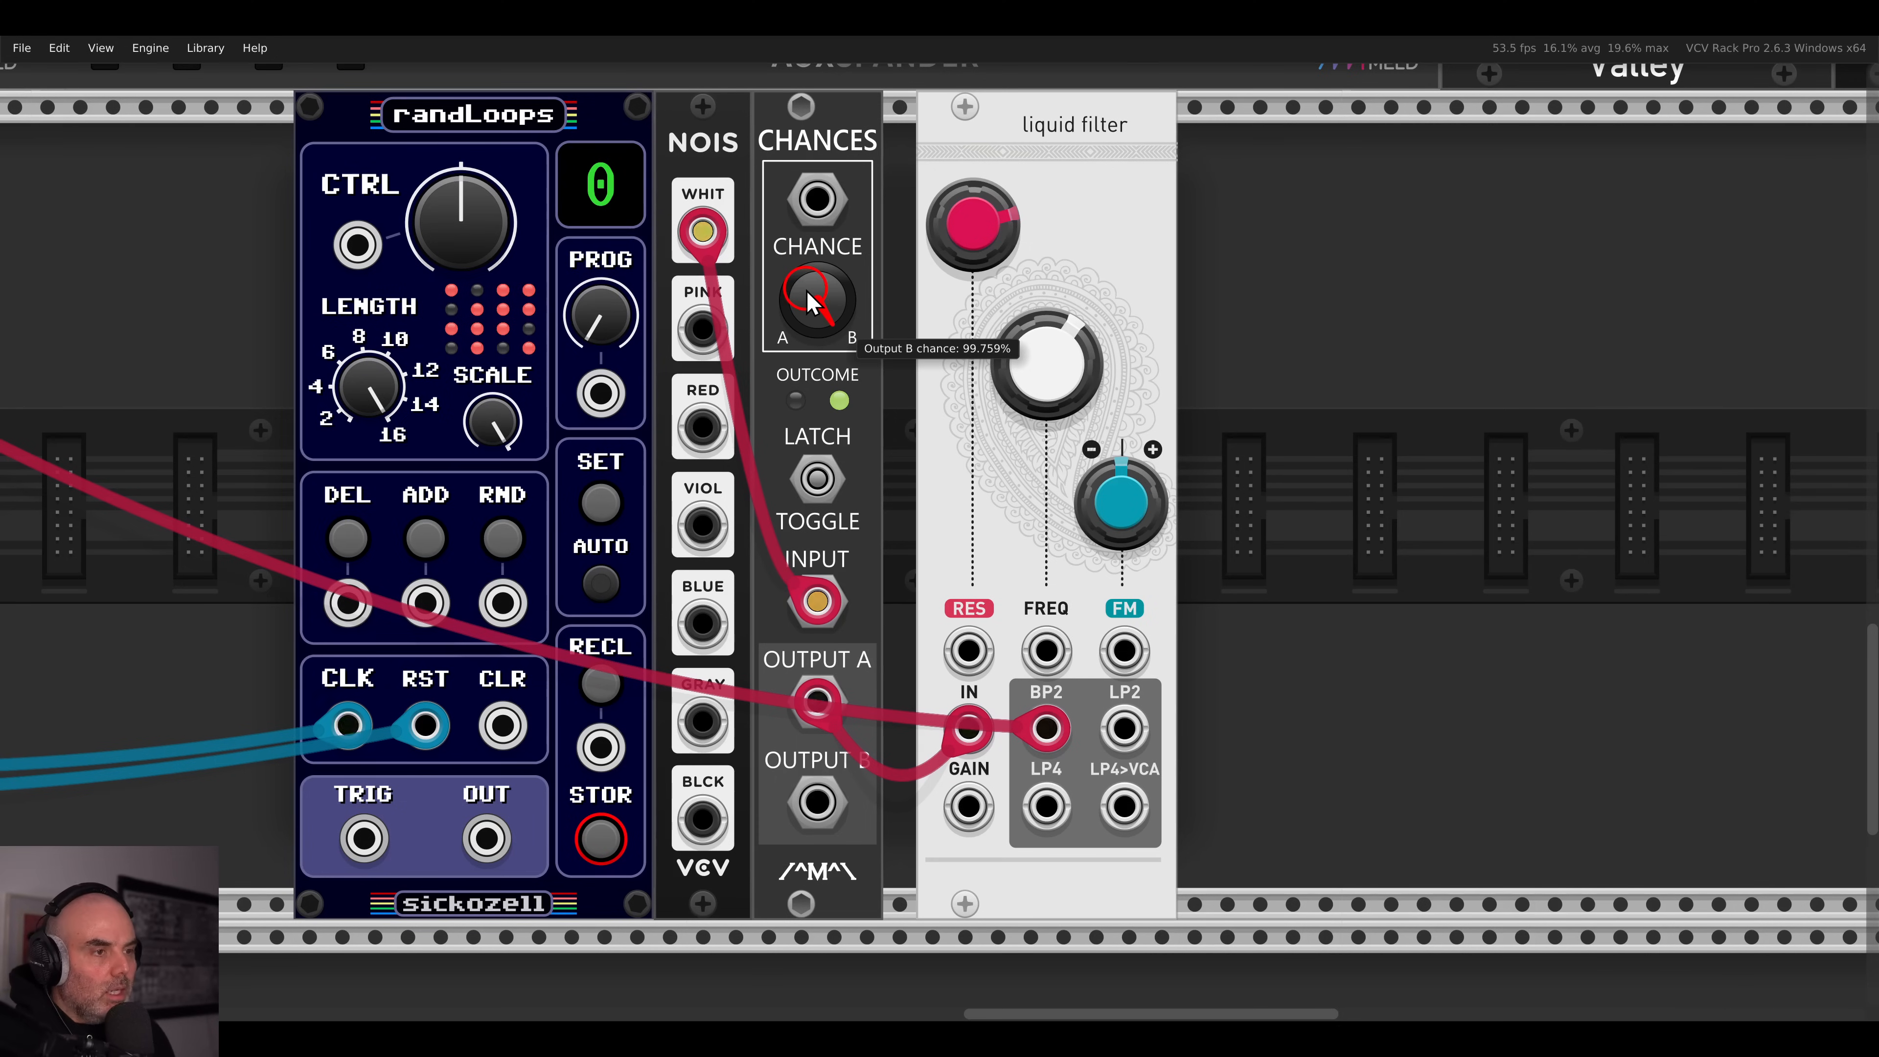
pyautogui.moveTo(818, 296); pyautogui.dragTo(830, 241)
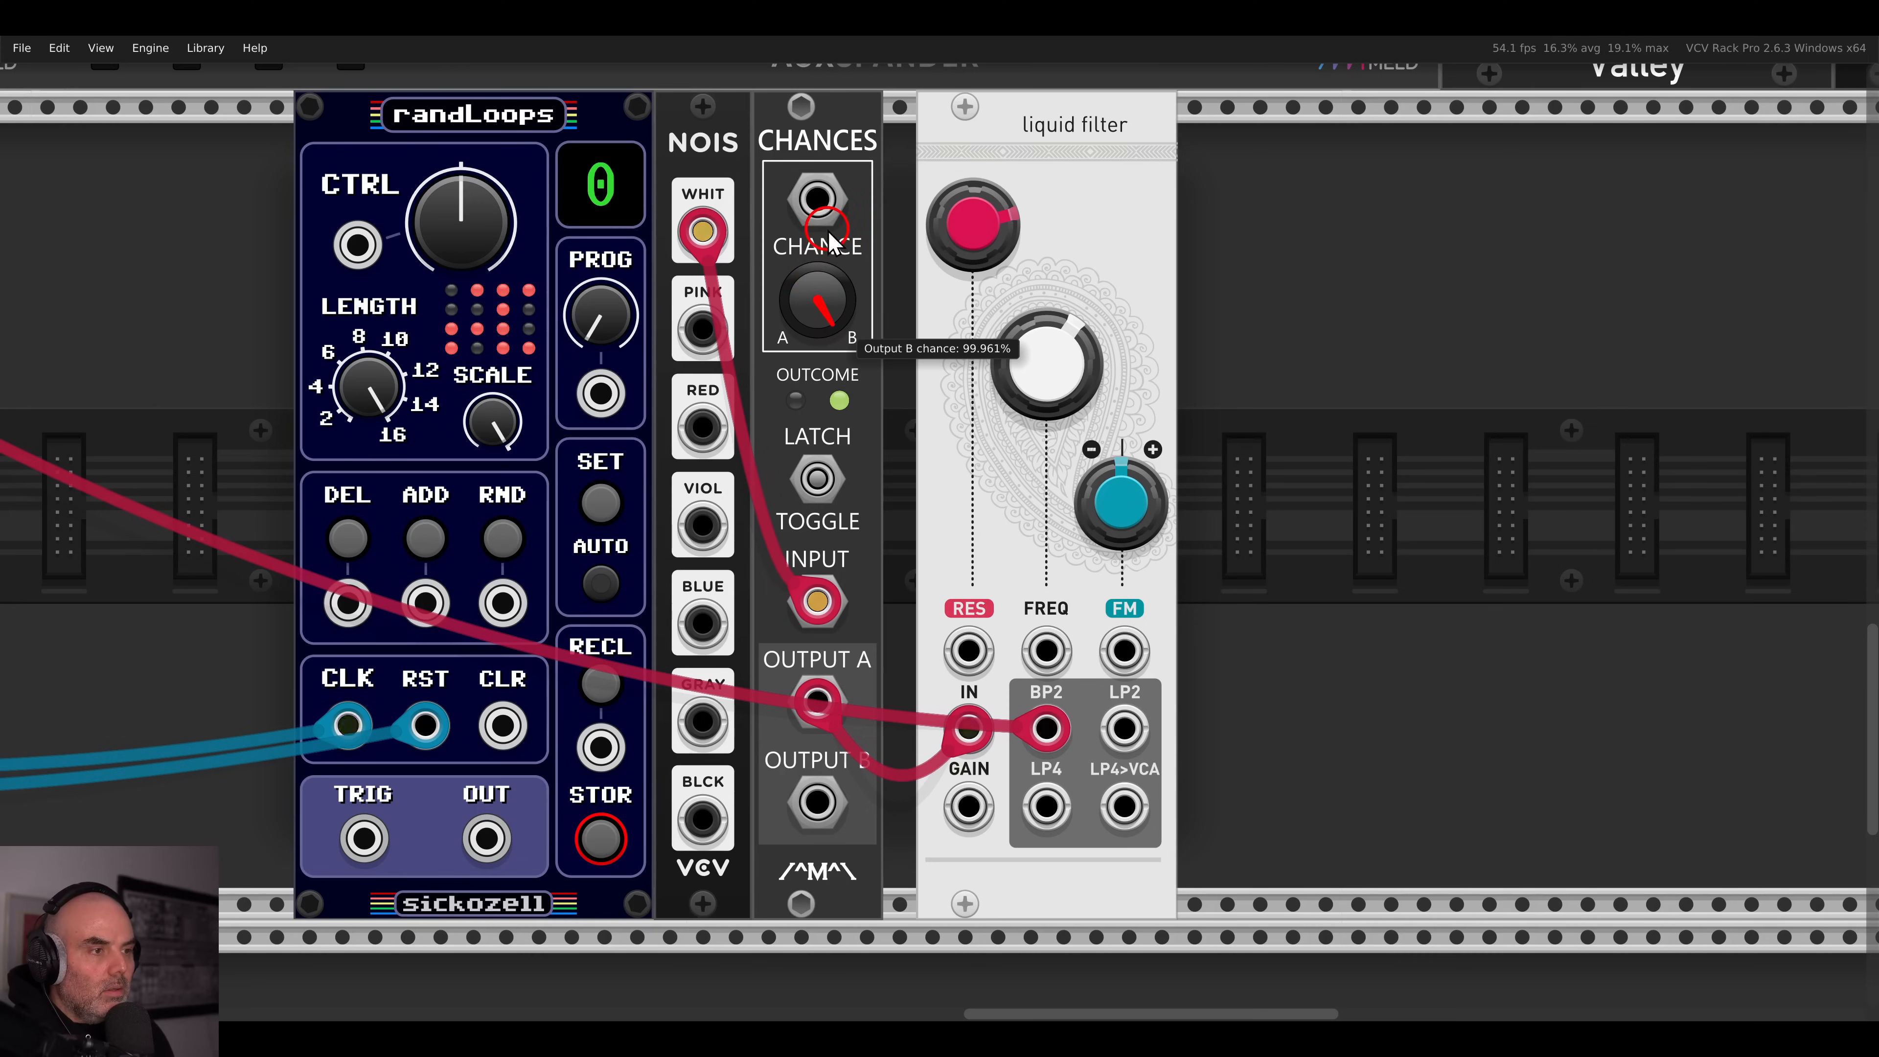
pyautogui.click(962, 238)
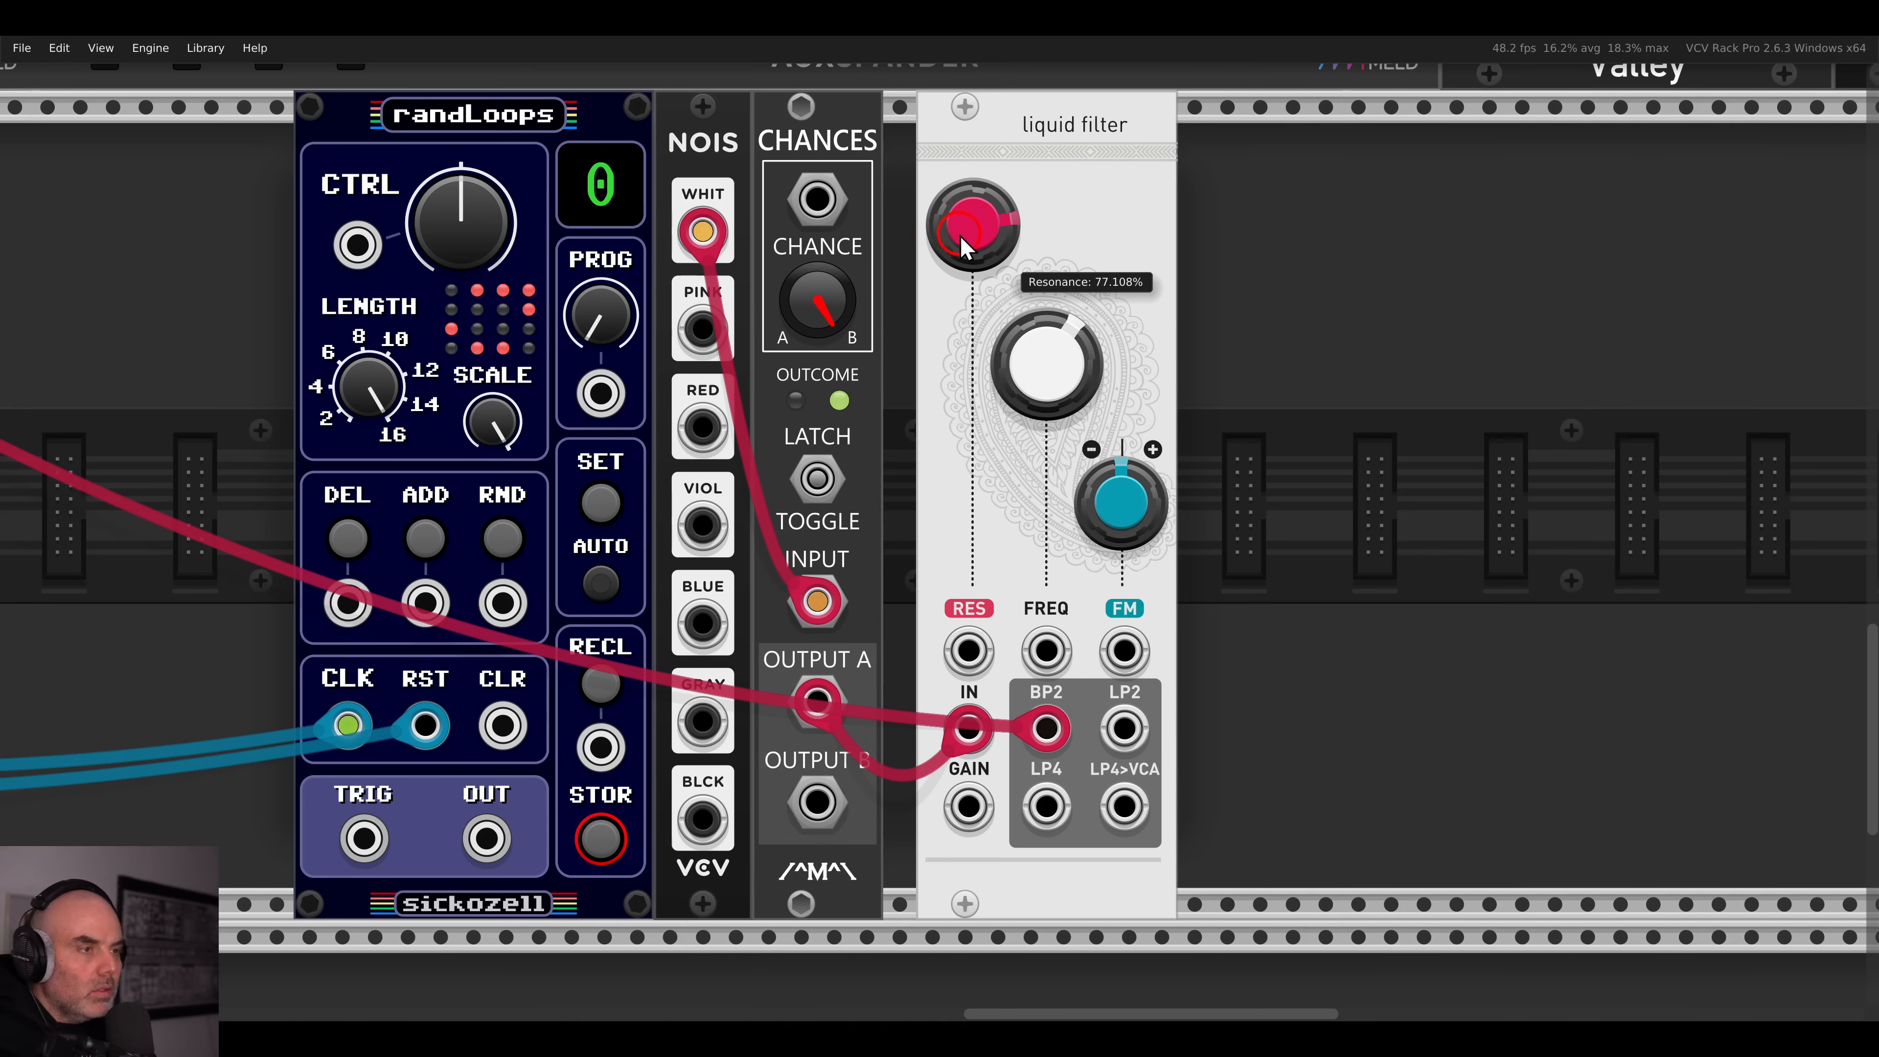
# - Add an sQuant quantizer between Chances and the liquid filter, with the filter placed directly beside it
pyautogui.moveTo(1024, 166); pyautogui.dragTo(1188, 166)
pyautogui.press('Return')
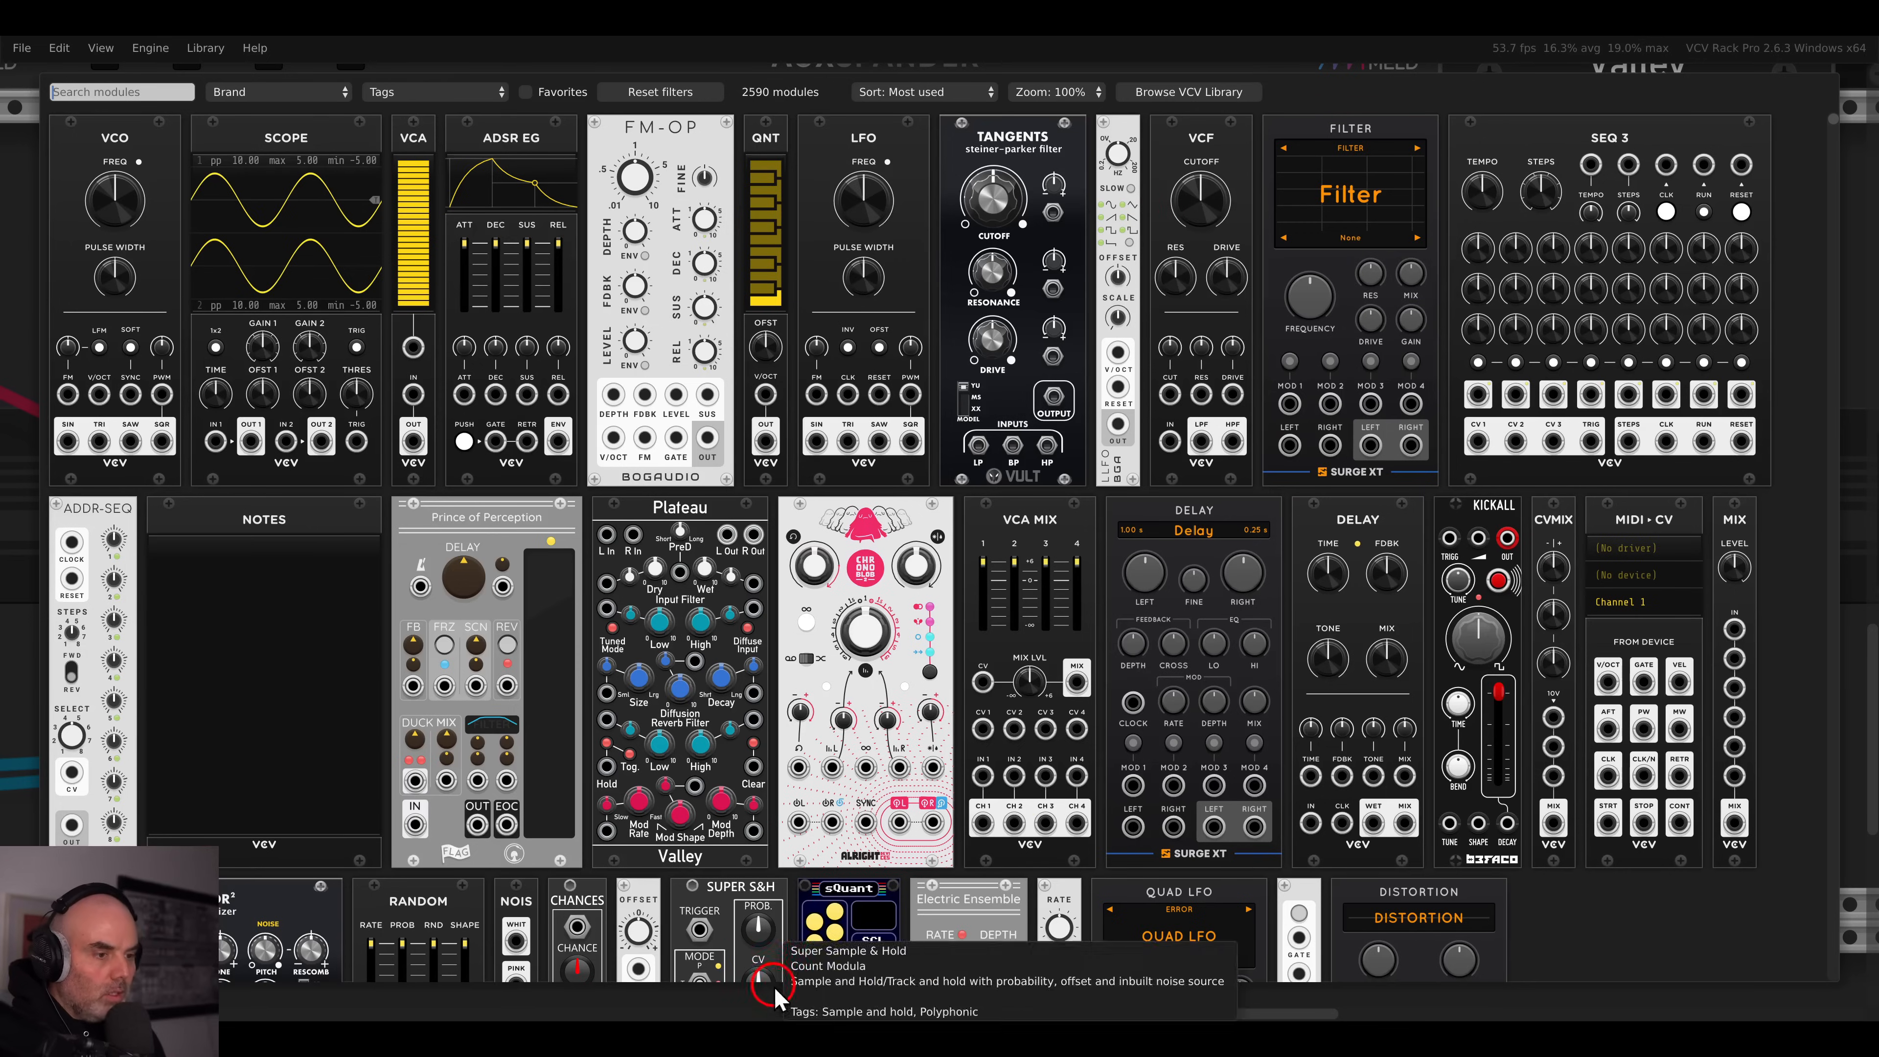
pyautogui.moveTo(851, 918); pyautogui.dragTo(992, 862)
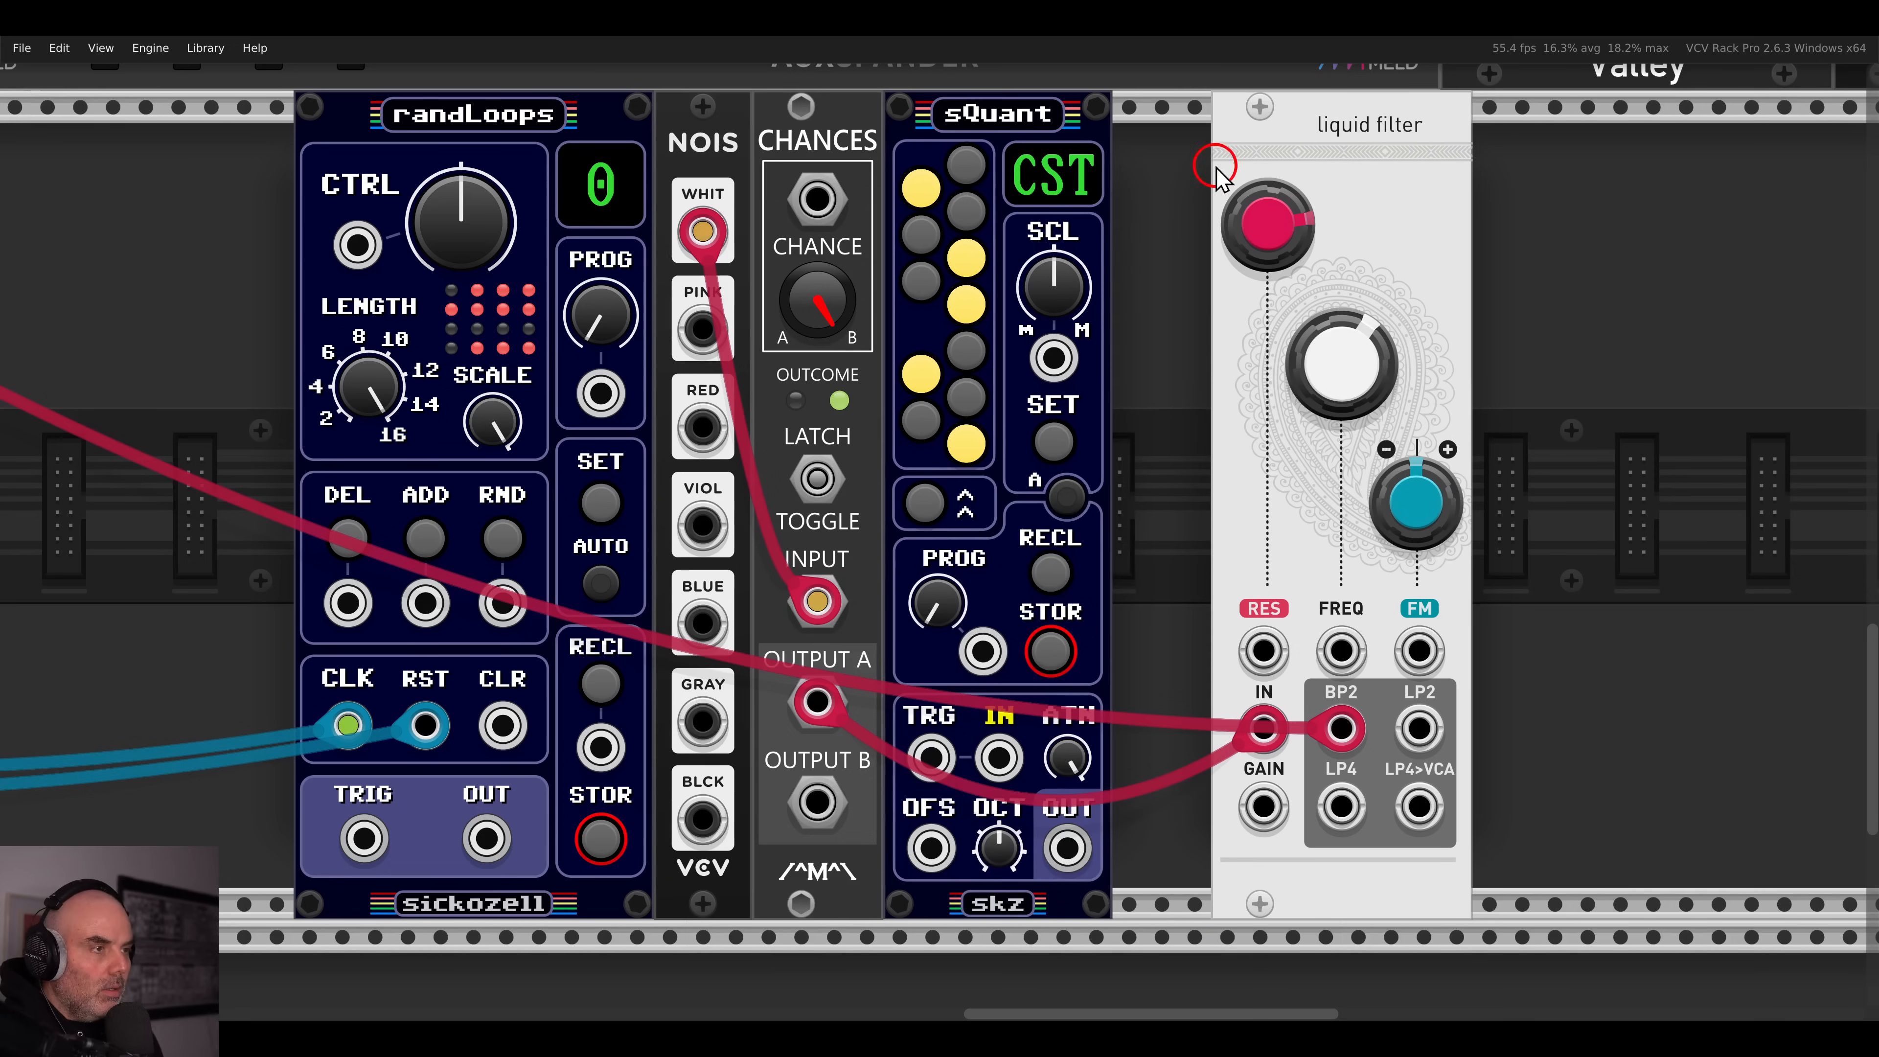
pyautogui.moveTo(1265, 143); pyautogui.dragTo(1174, 142)
# - Clear sQuant's default scale notes and enable only C, F and G#
pyautogui.hscroll(-1, 966, 370)
pyautogui.hscroll(-3, 969, 393)
pyautogui.click(1181, 468)
pyautogui.click(1135, 400)
pyautogui.click(1184, 326)
pyautogui.click(1181, 283)
pyautogui.click(1135, 215)
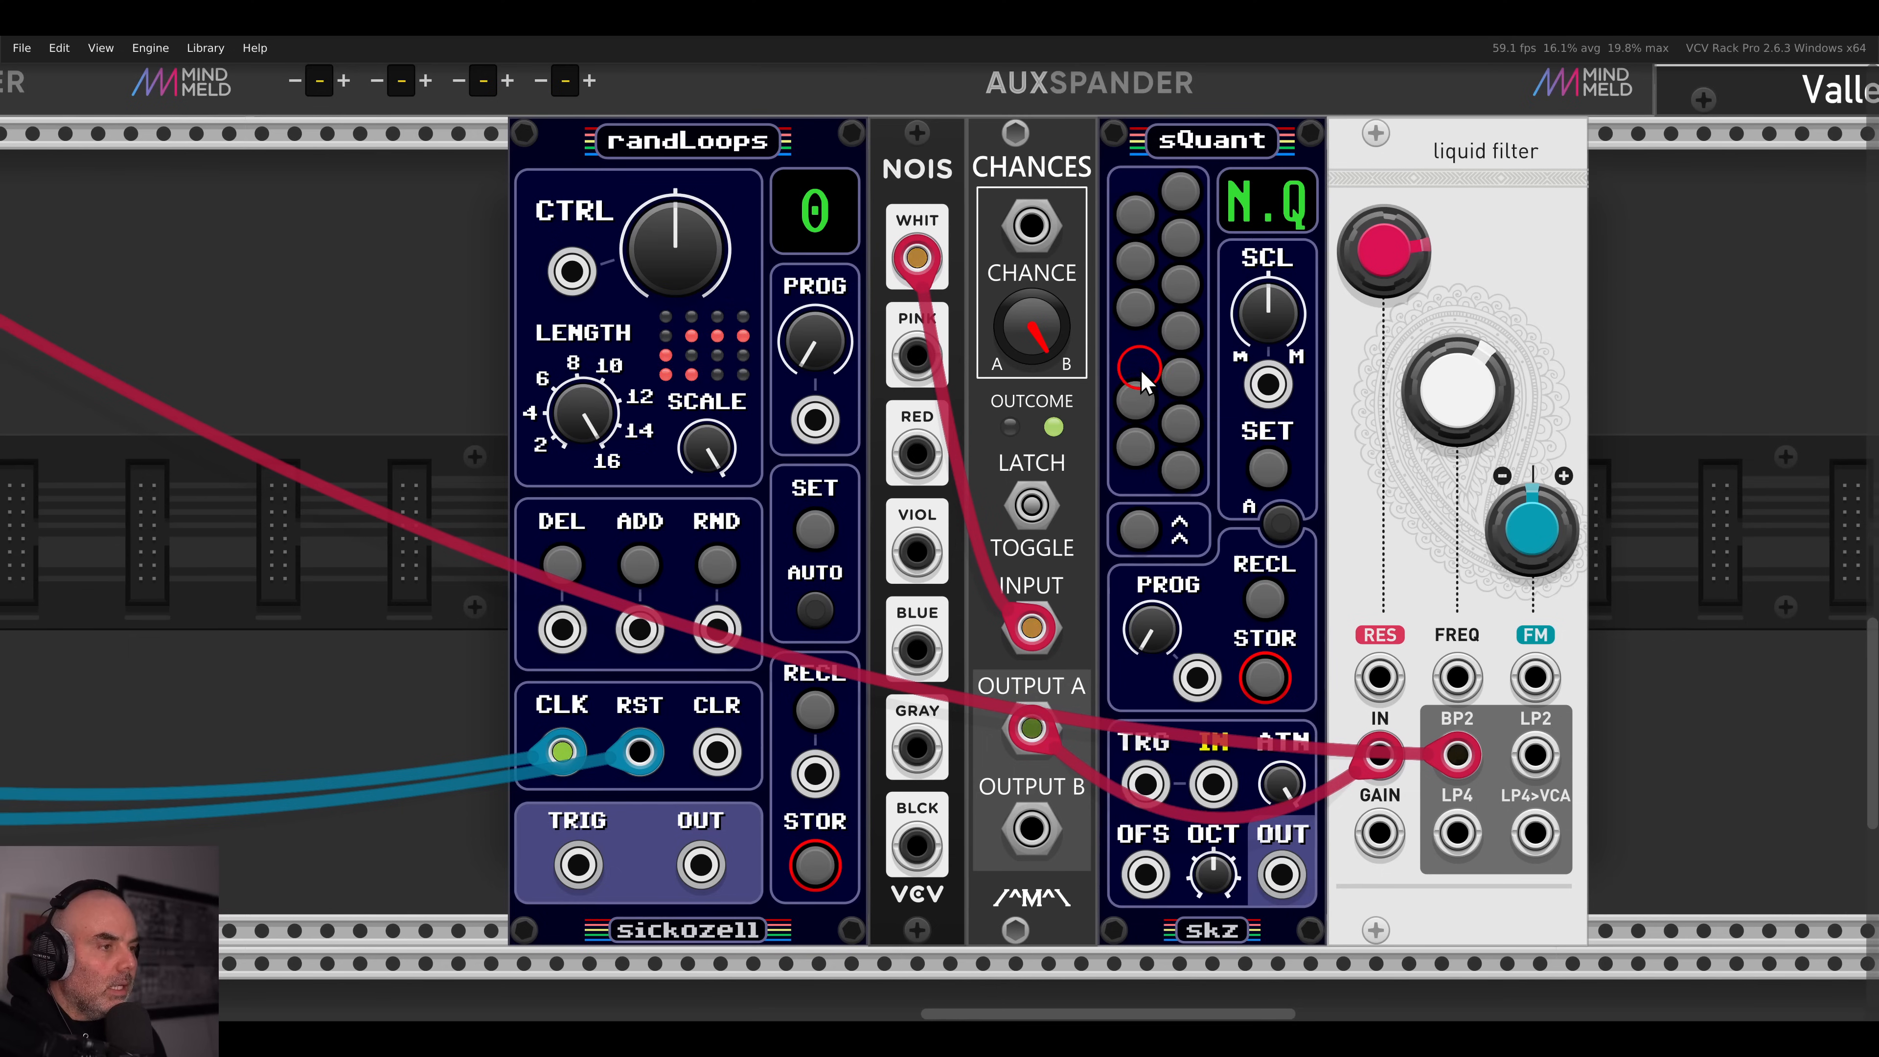
pyautogui.moveTo(1141, 370); pyautogui.dragTo(1101, 388)
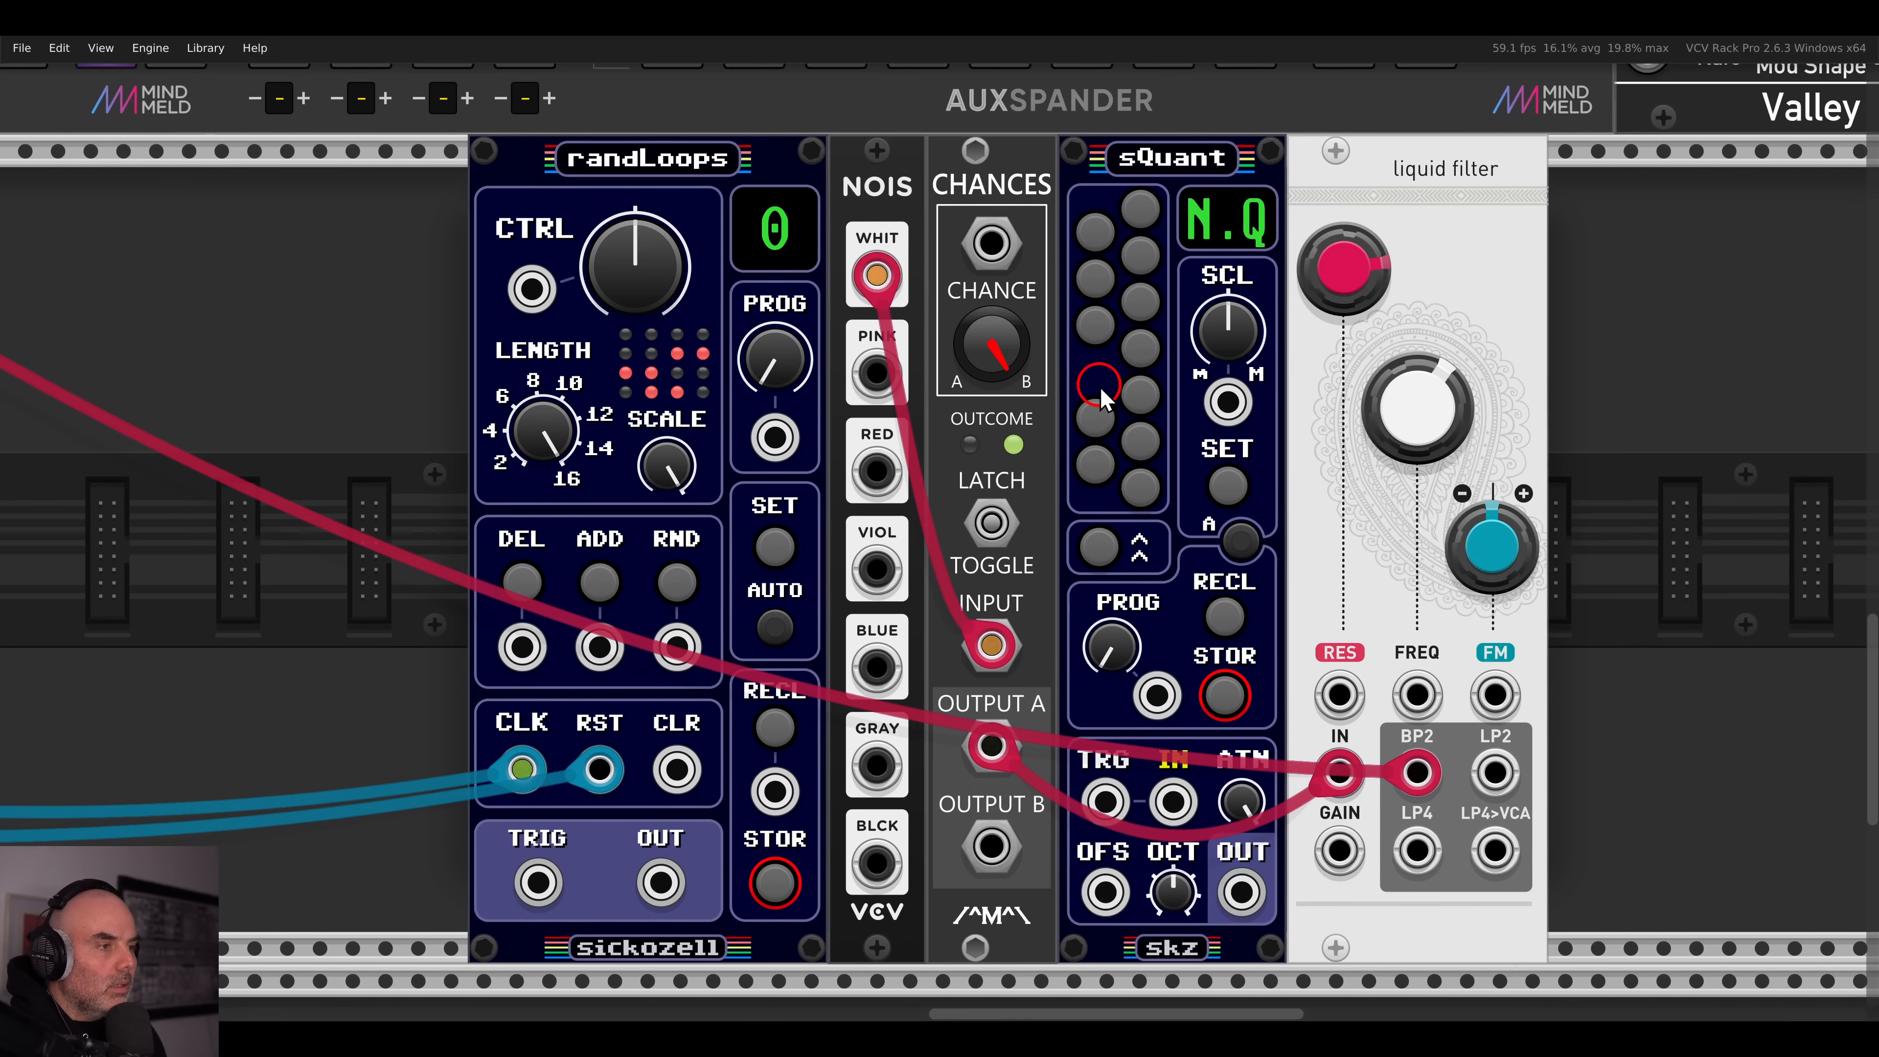
pyautogui.click(1138, 350)
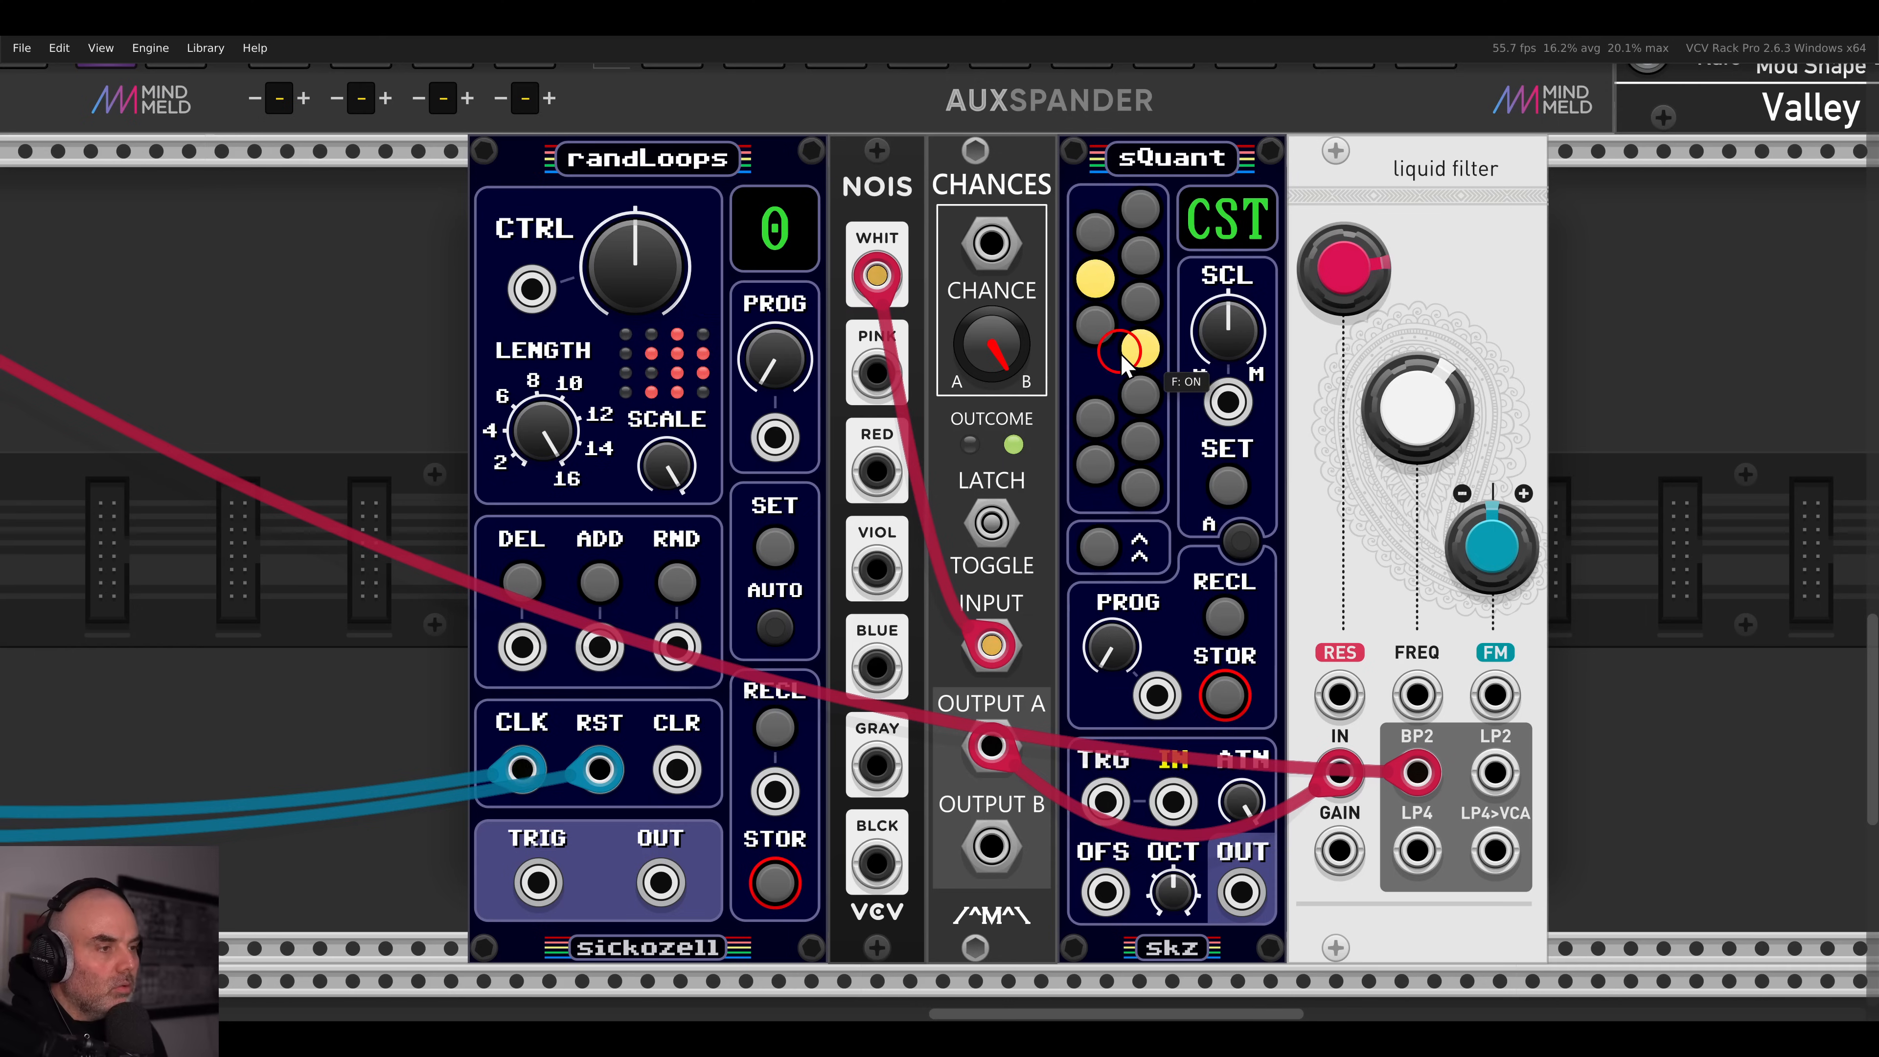
pyautogui.click(1128, 503)
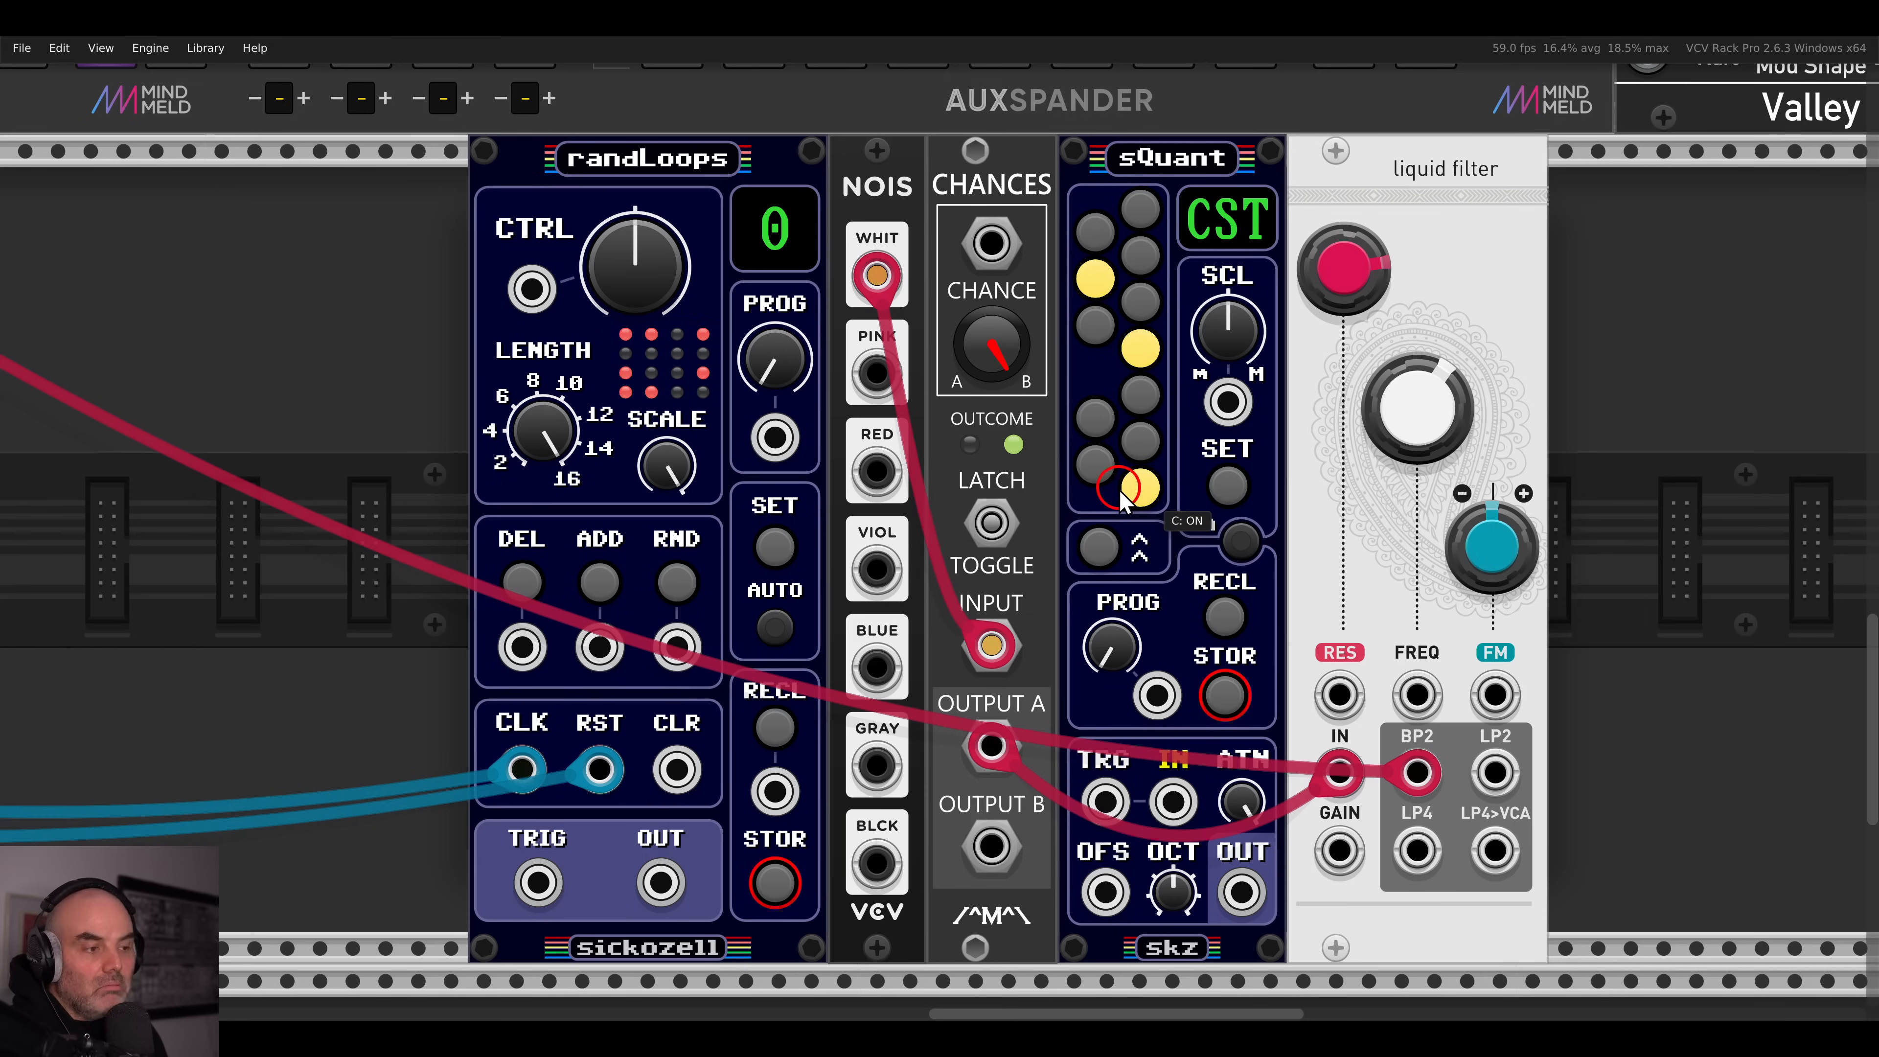
pyautogui.moveTo(1121, 490); pyautogui.dragTo(1092, 465)
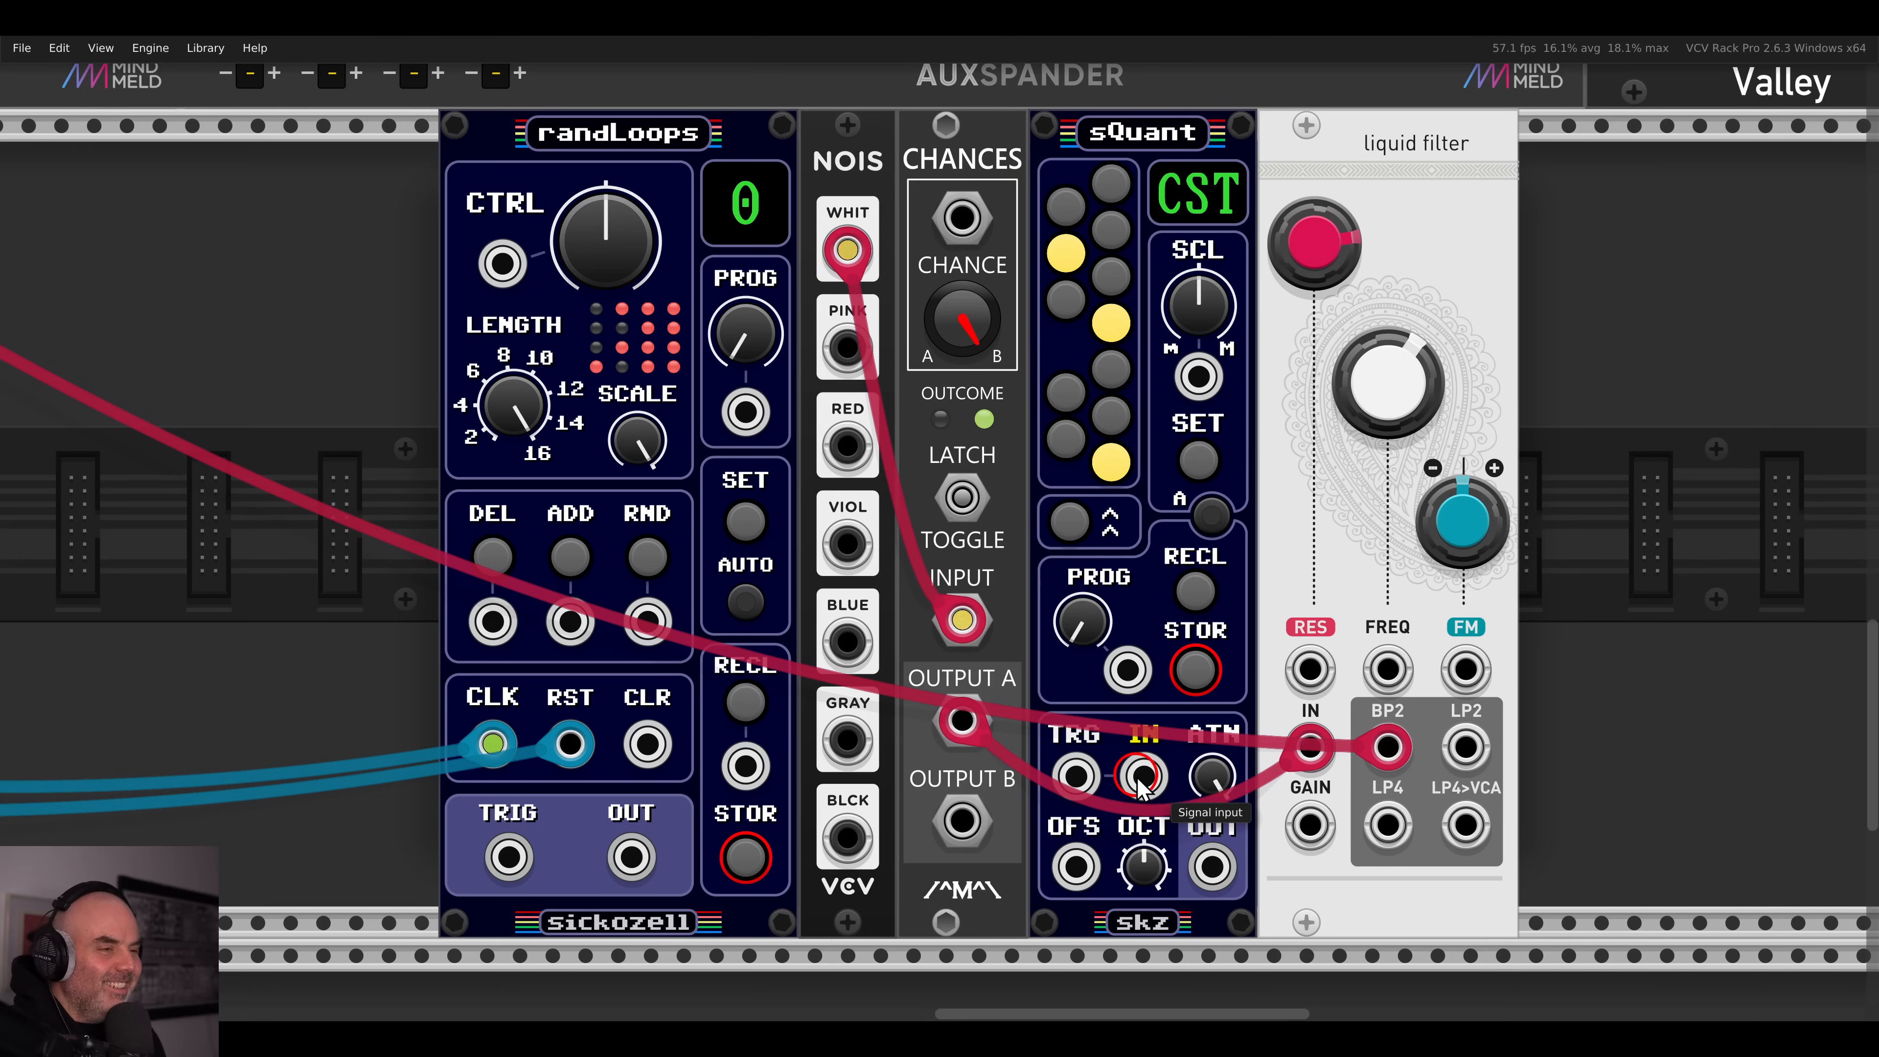
# - Patch randLoops OUT into sQuant IN and sQuant OUT into the liquid filter's FREQ, lowering randLoops' scale and sQuant's octave
pyautogui.moveTo(1144, 784); pyautogui.dragTo(631, 858)
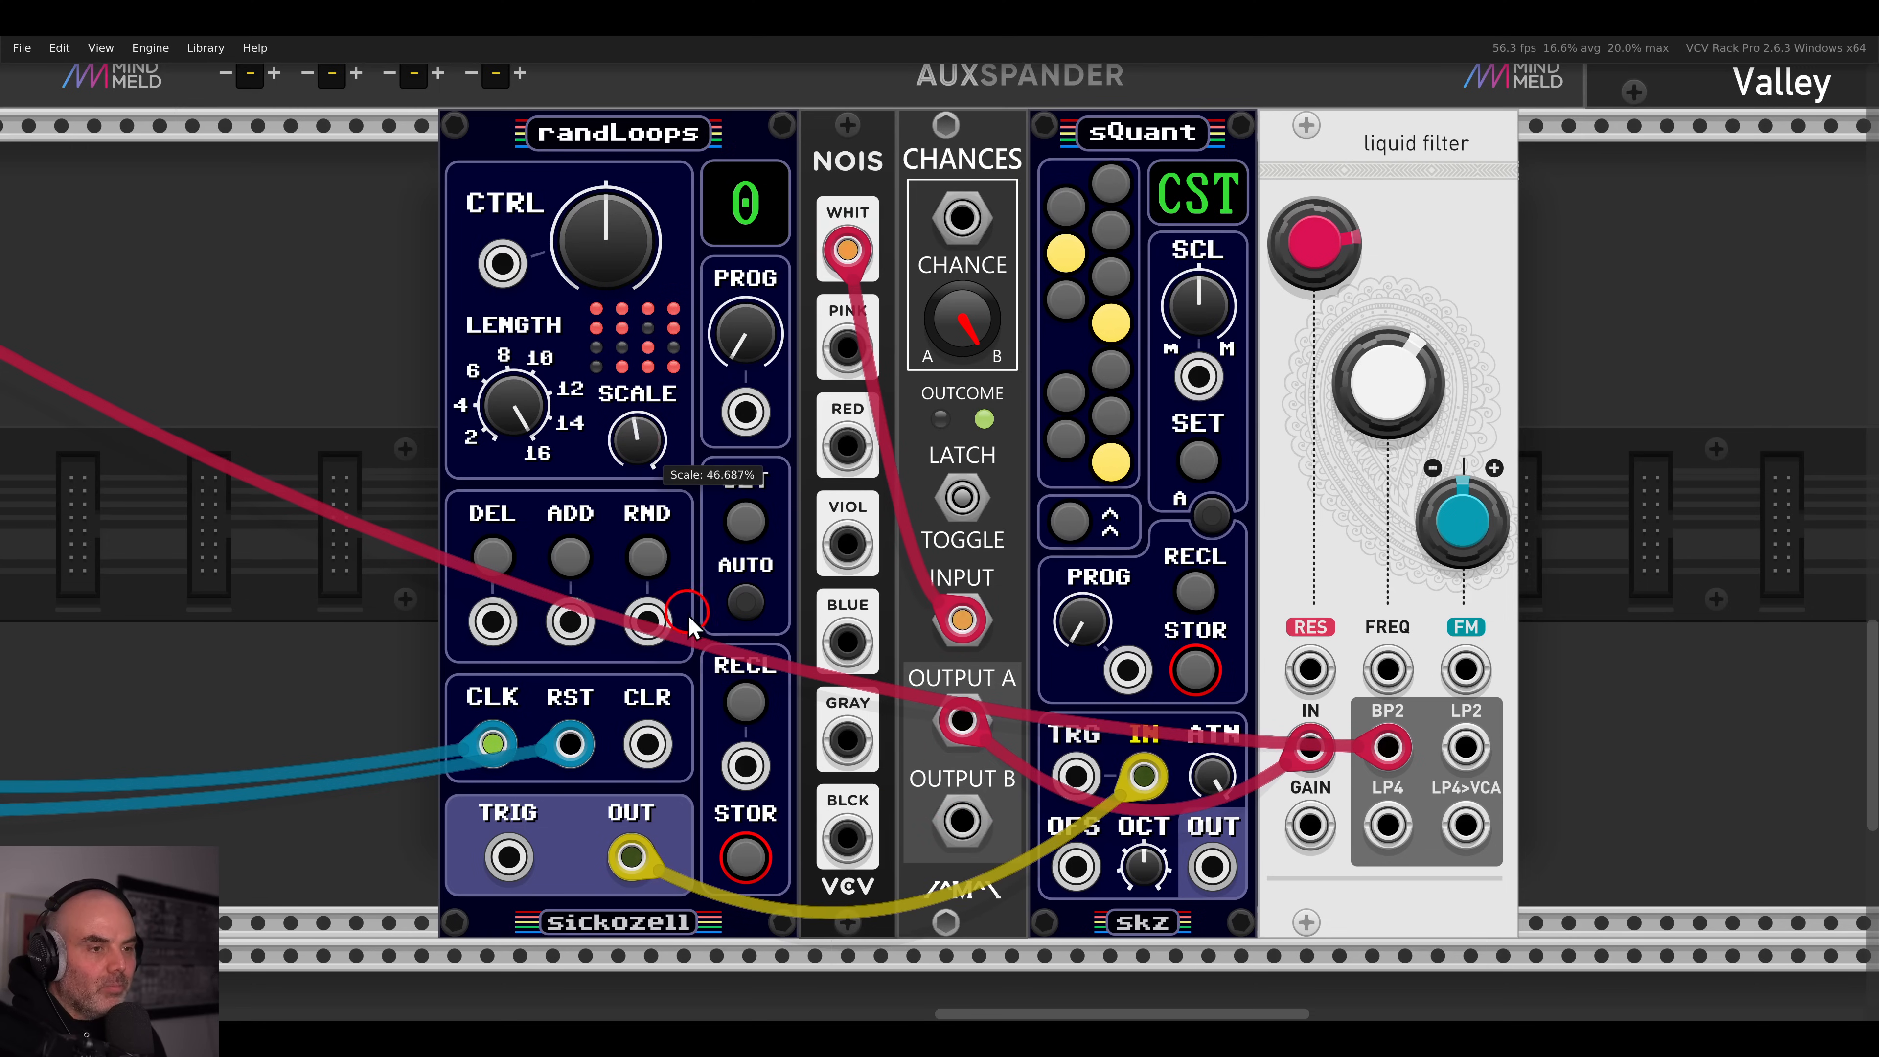
pyautogui.moveTo(1212, 866); pyautogui.dragTo(1387, 661)
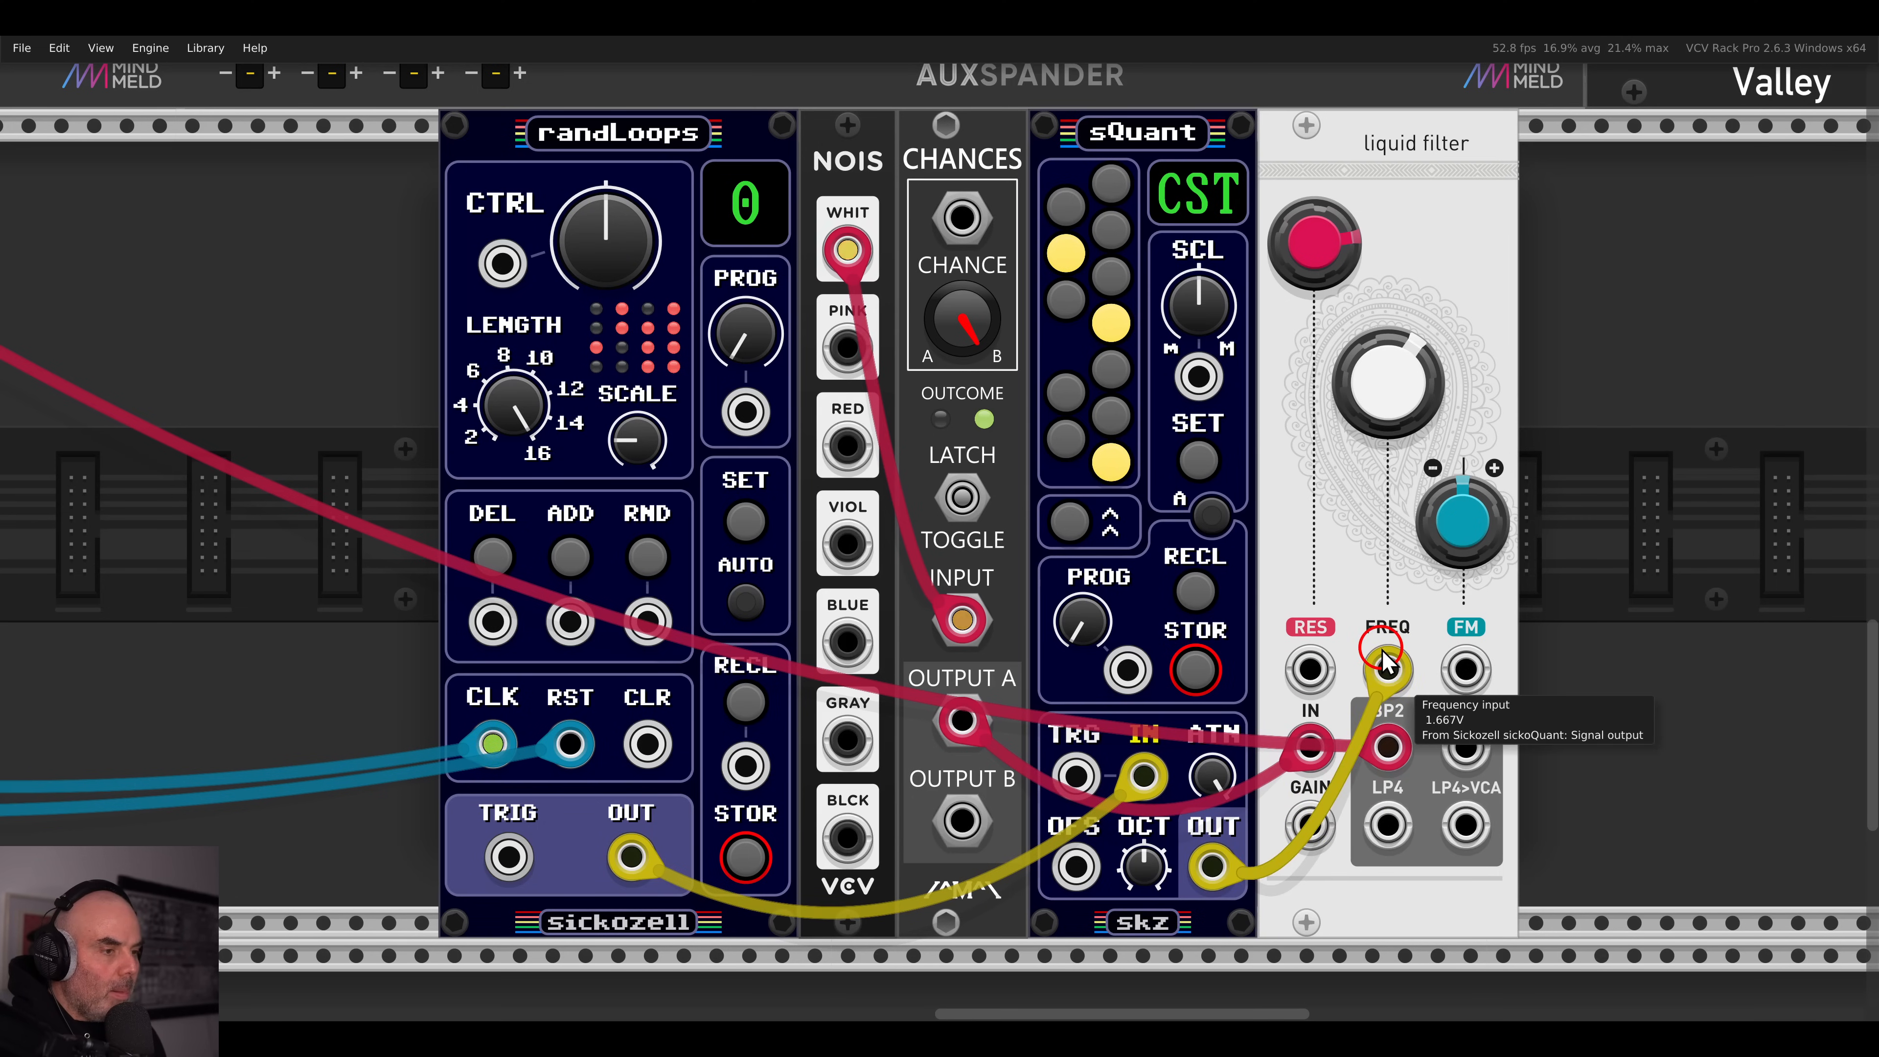
pyautogui.moveTo(1141, 865); pyautogui.dragTo(1140, 930)
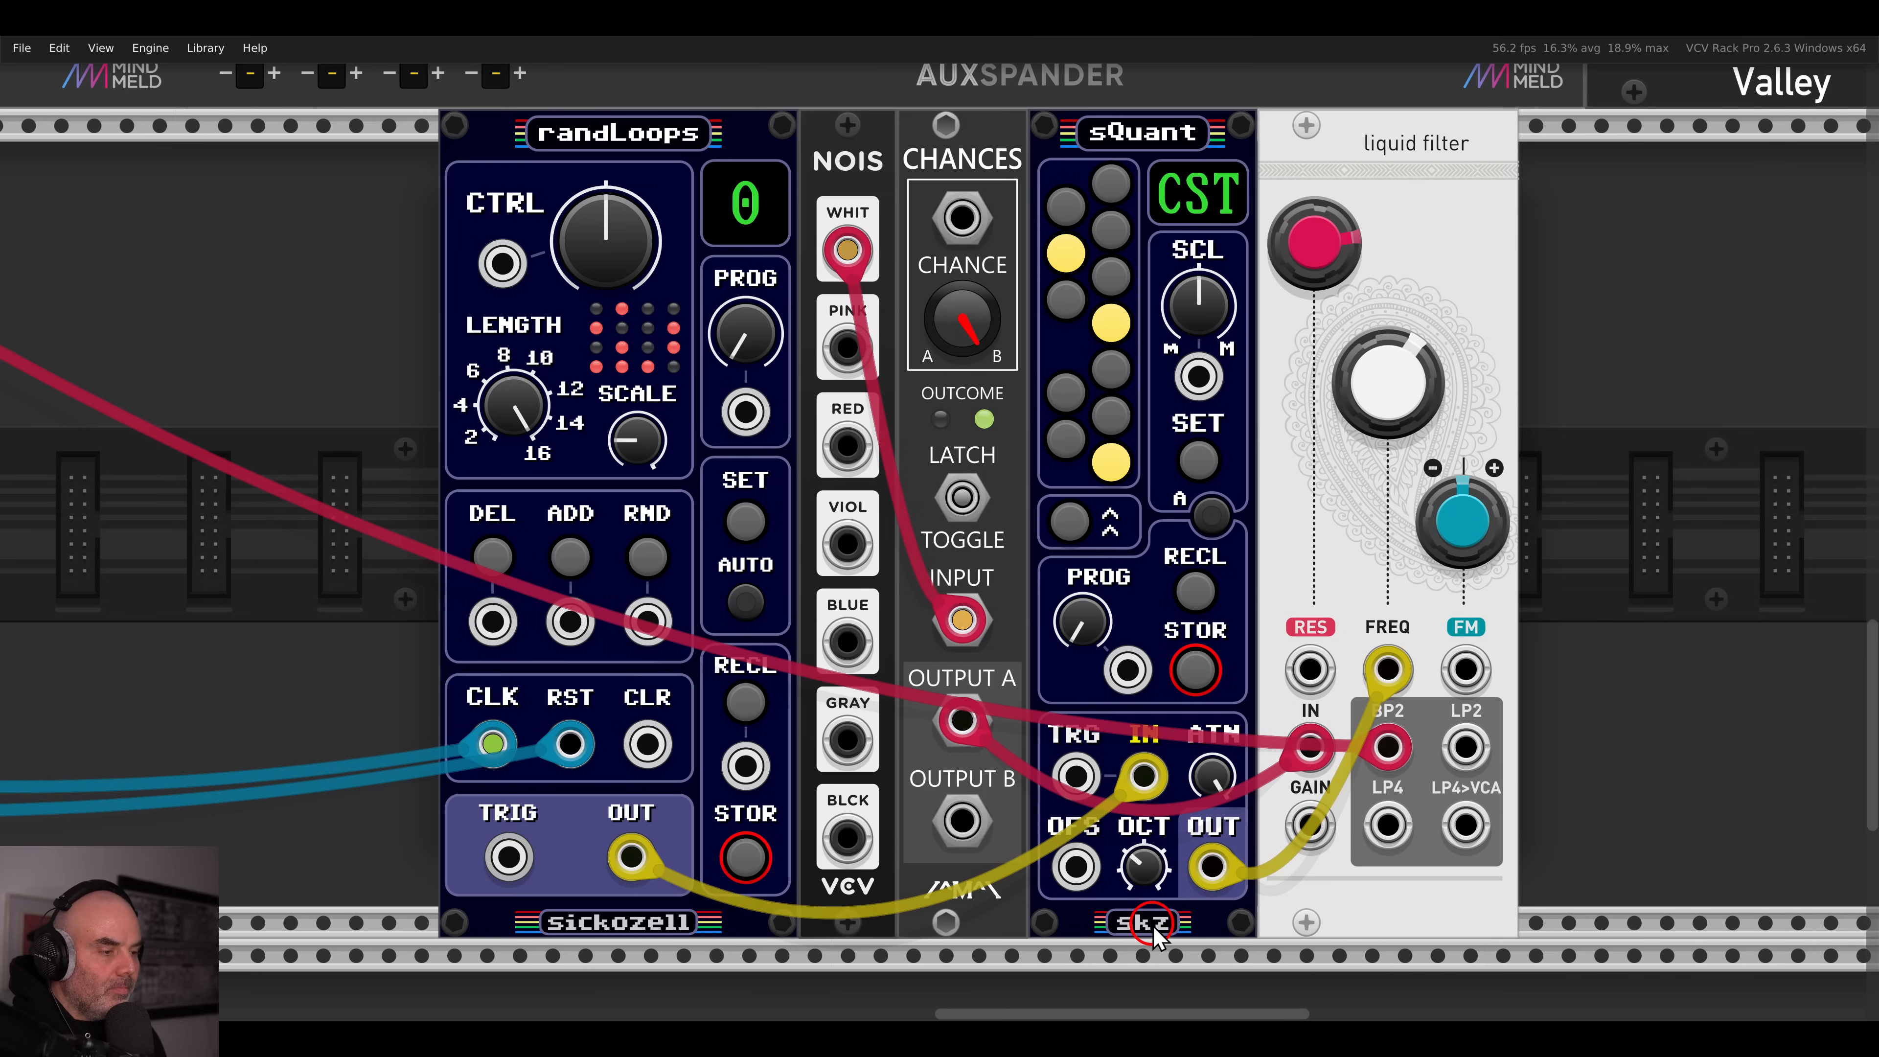
# - Turn off G# in sQuant's scale, leaving only C and F enabled
pyautogui.click(1112, 462)
pyautogui.click(1065, 253)
pyautogui.click(1073, 629)
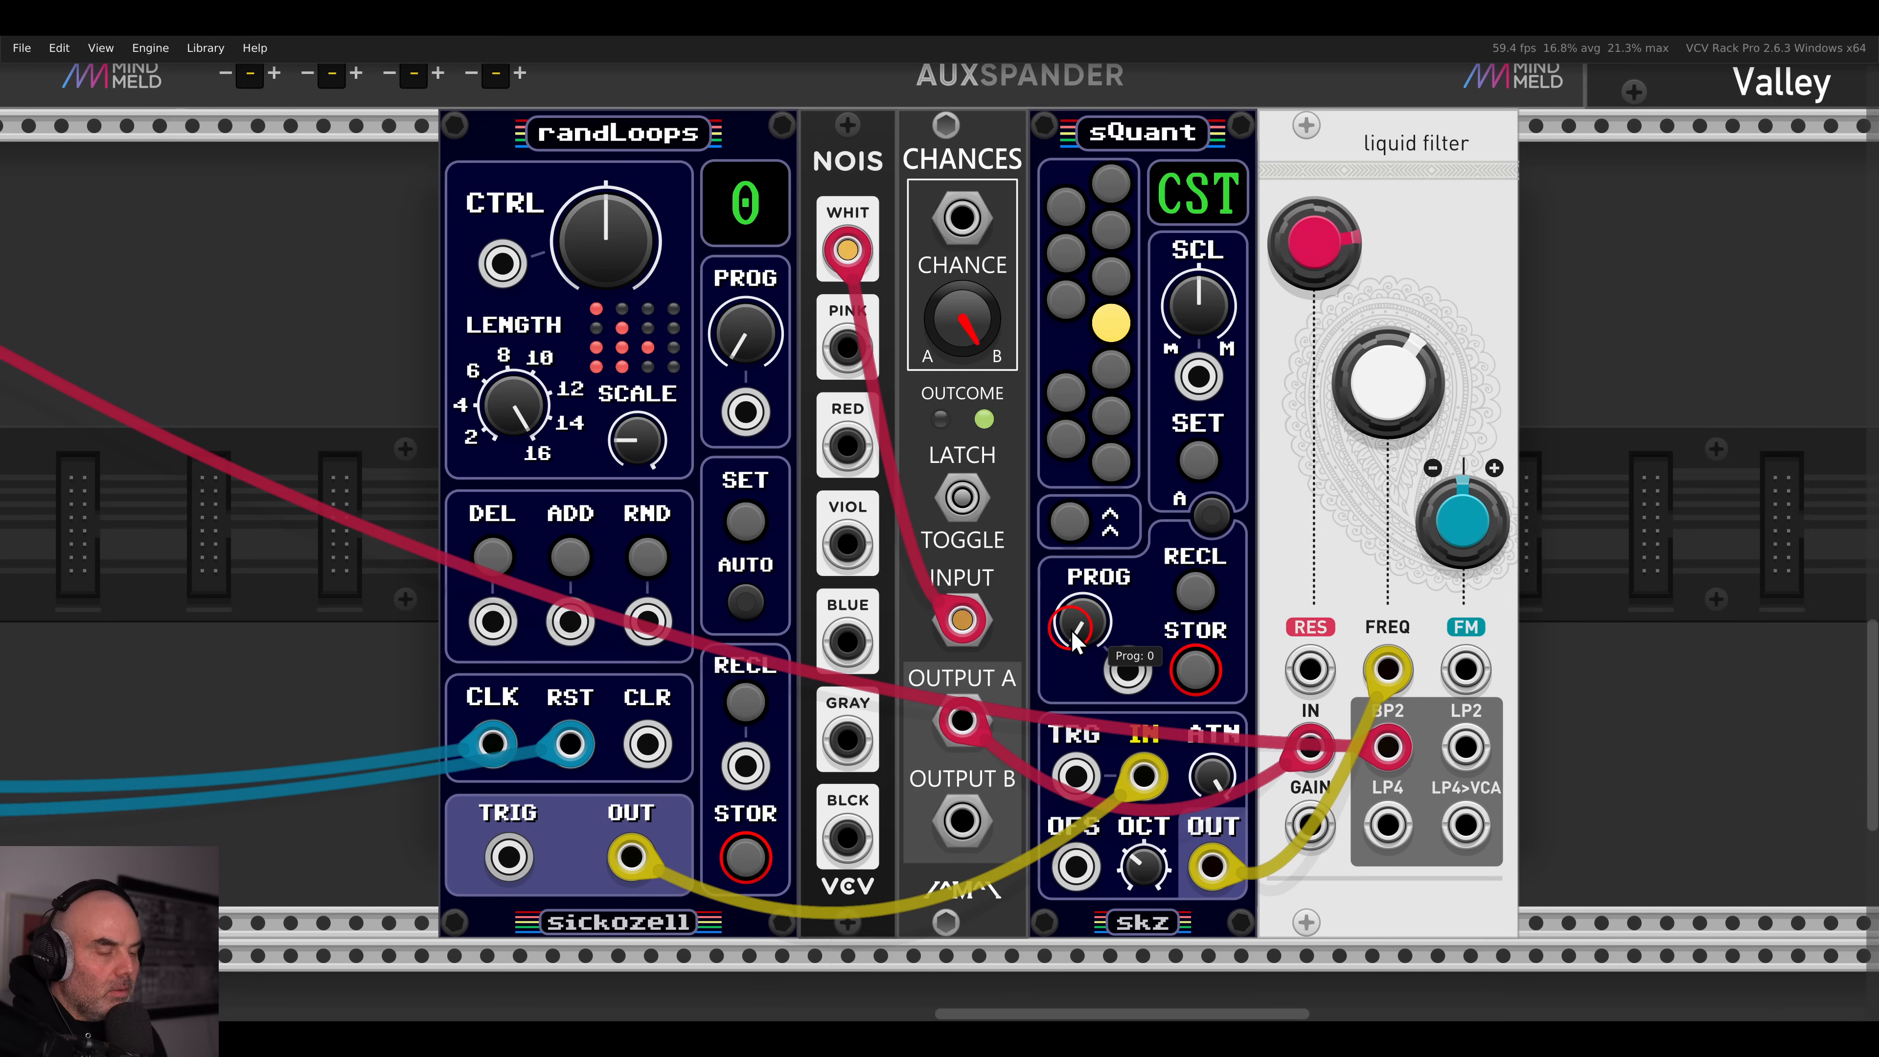
pyautogui.click(1067, 268)
pyautogui.click(1067, 262)
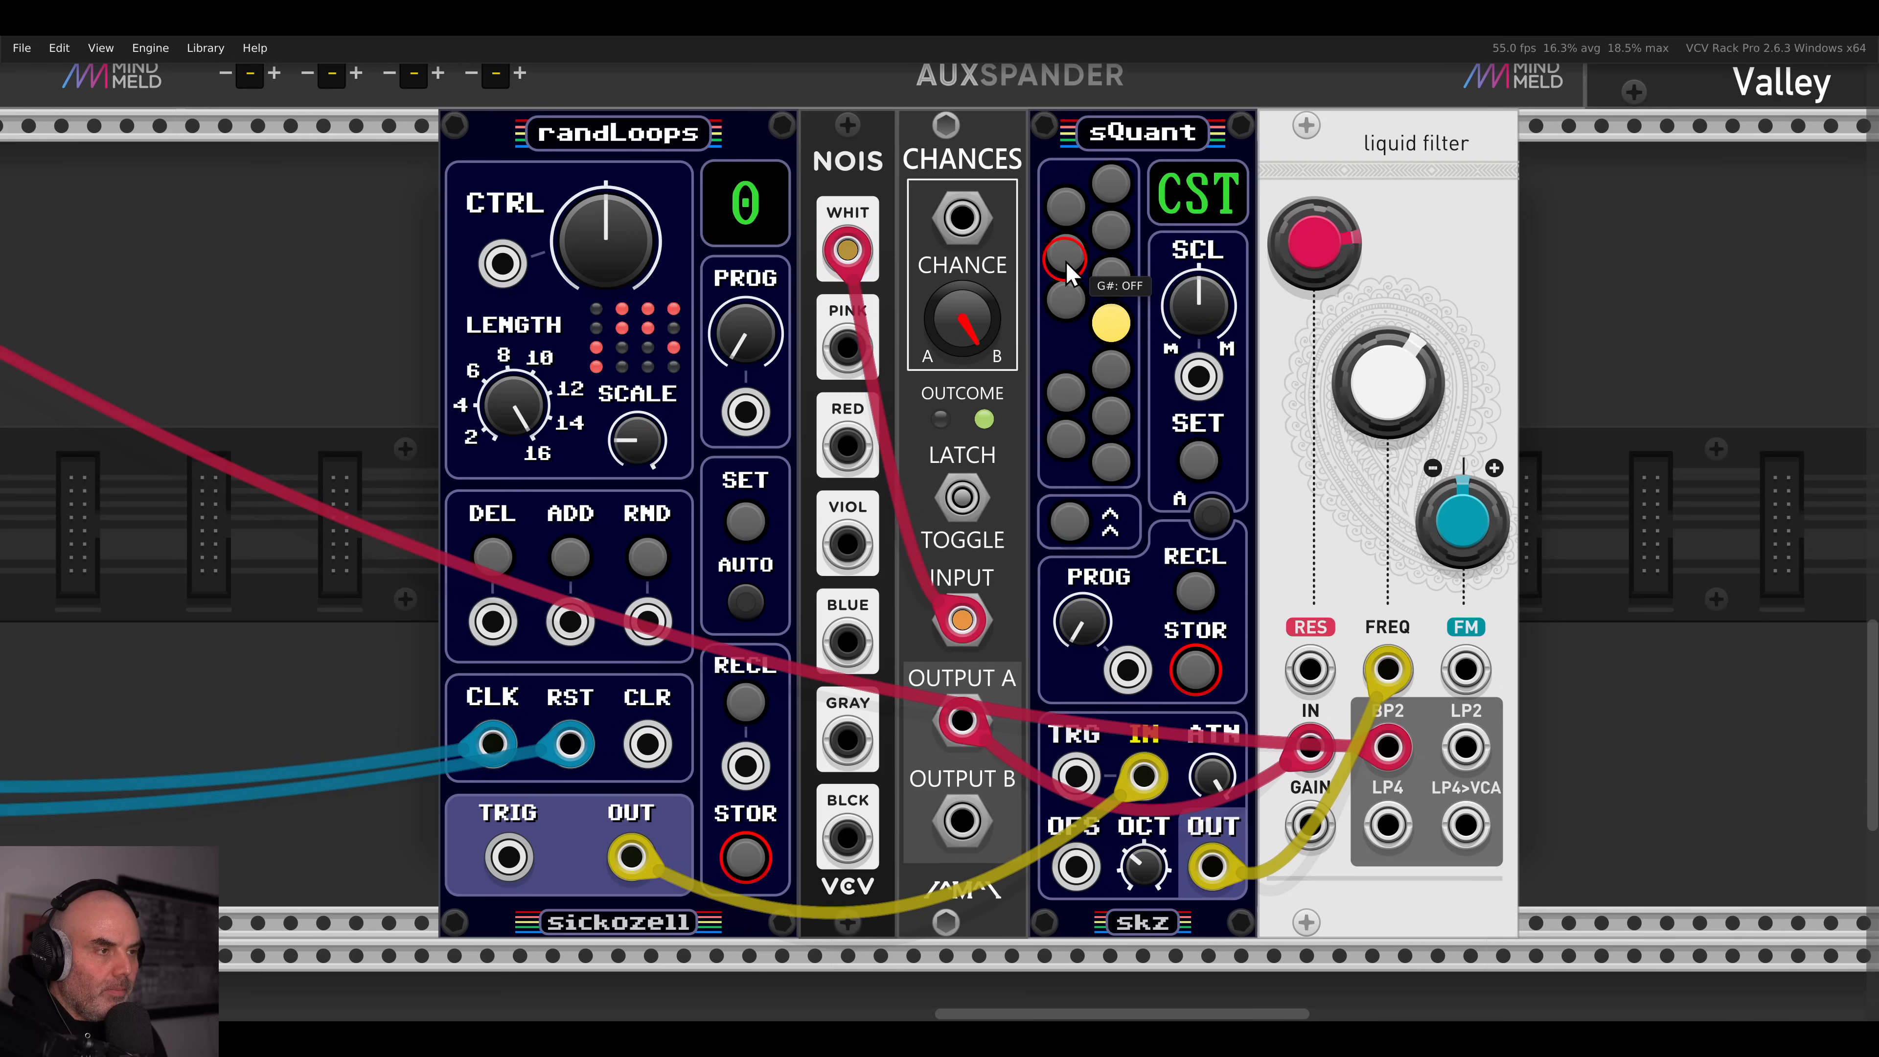
pyautogui.click(1113, 460)
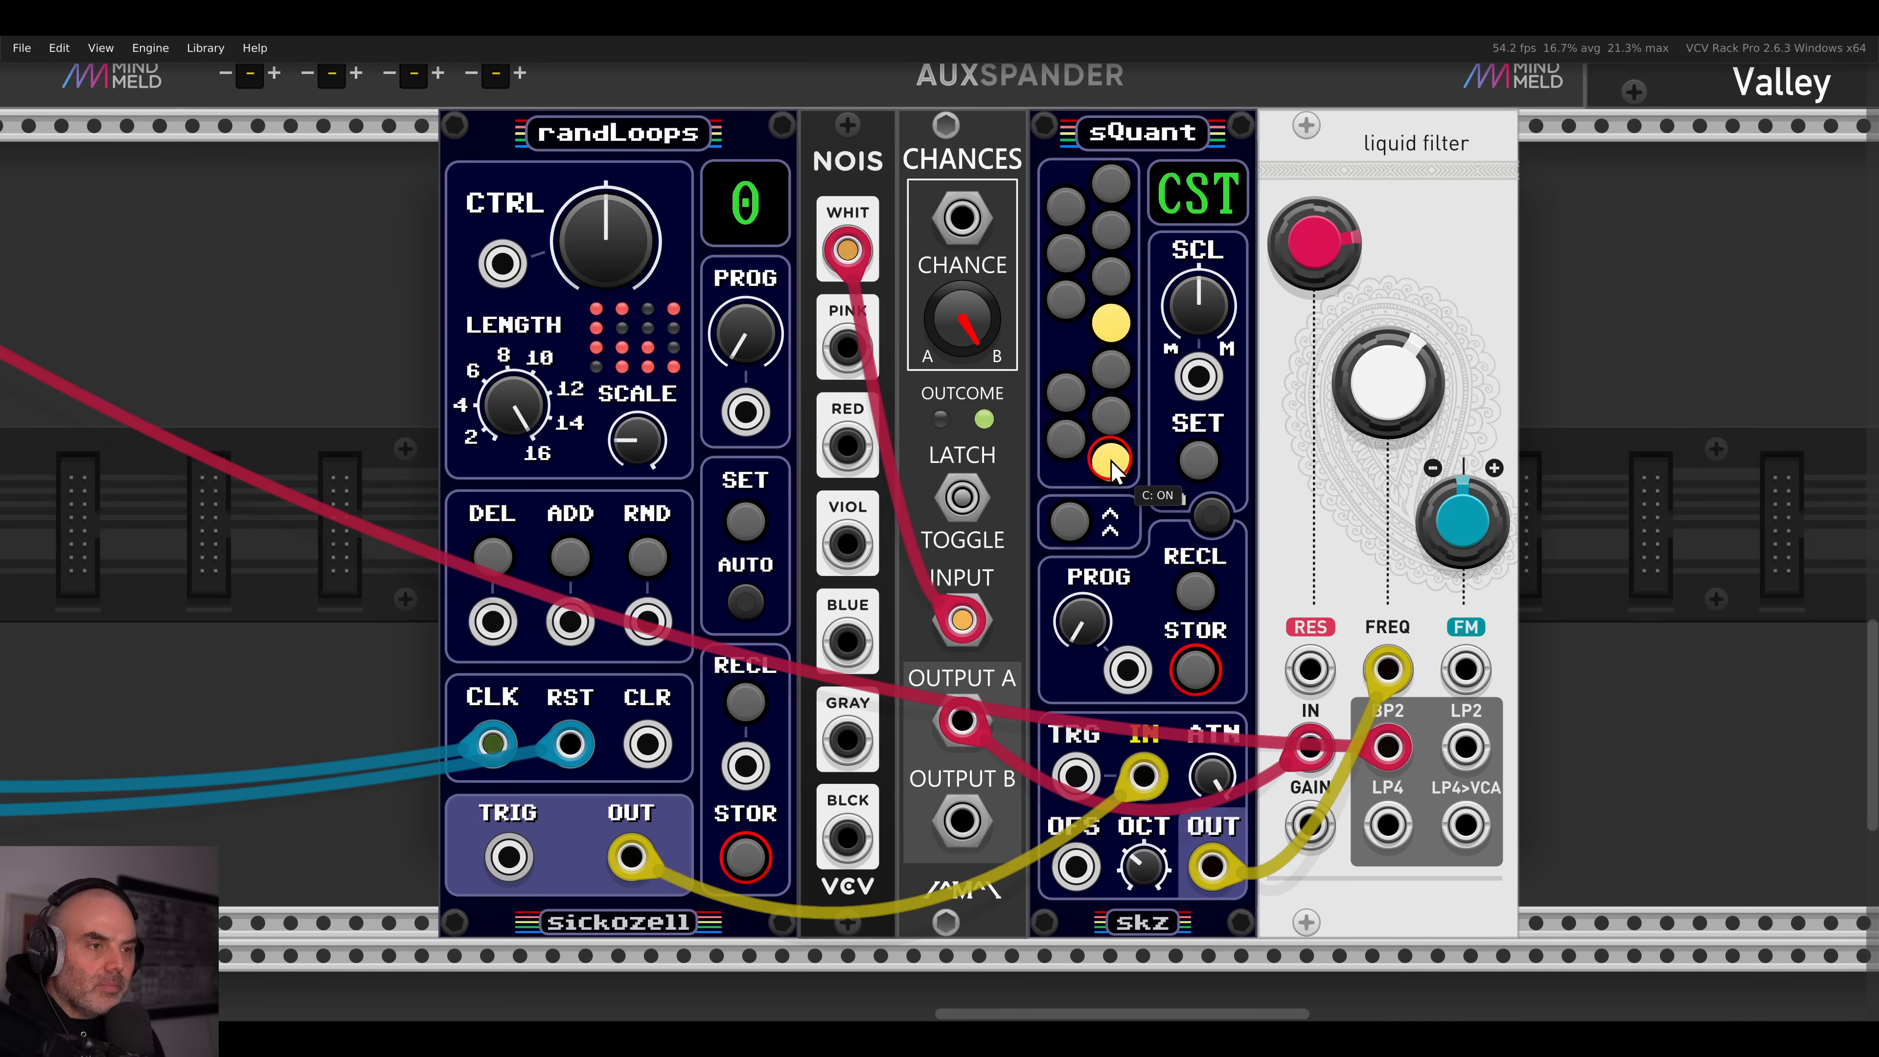
# - Raise the randLoops control value to 0.89
pyautogui.scroll(-1, 1110, 460)
pyautogui.moveTo(1037, 461); pyautogui.dragTo(1107, 438)
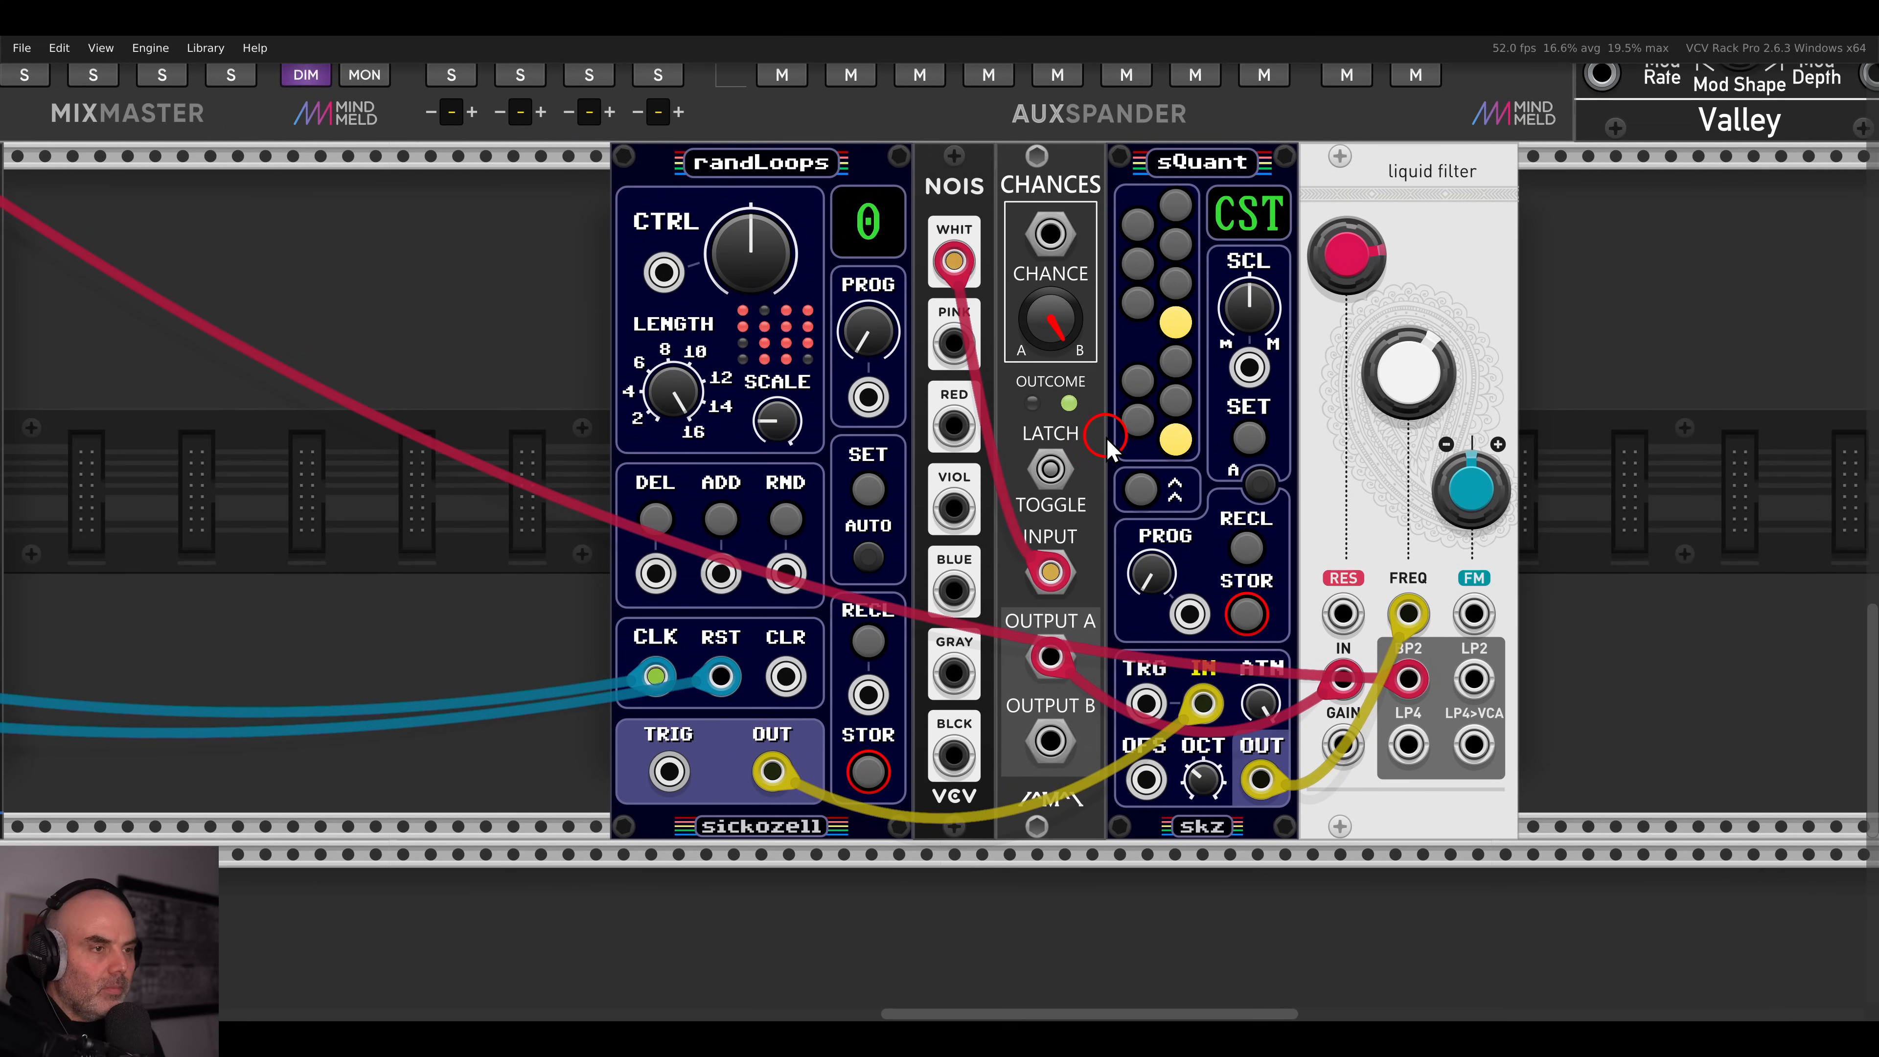
pyautogui.moveTo(740, 285); pyautogui.dragTo(688, 172)
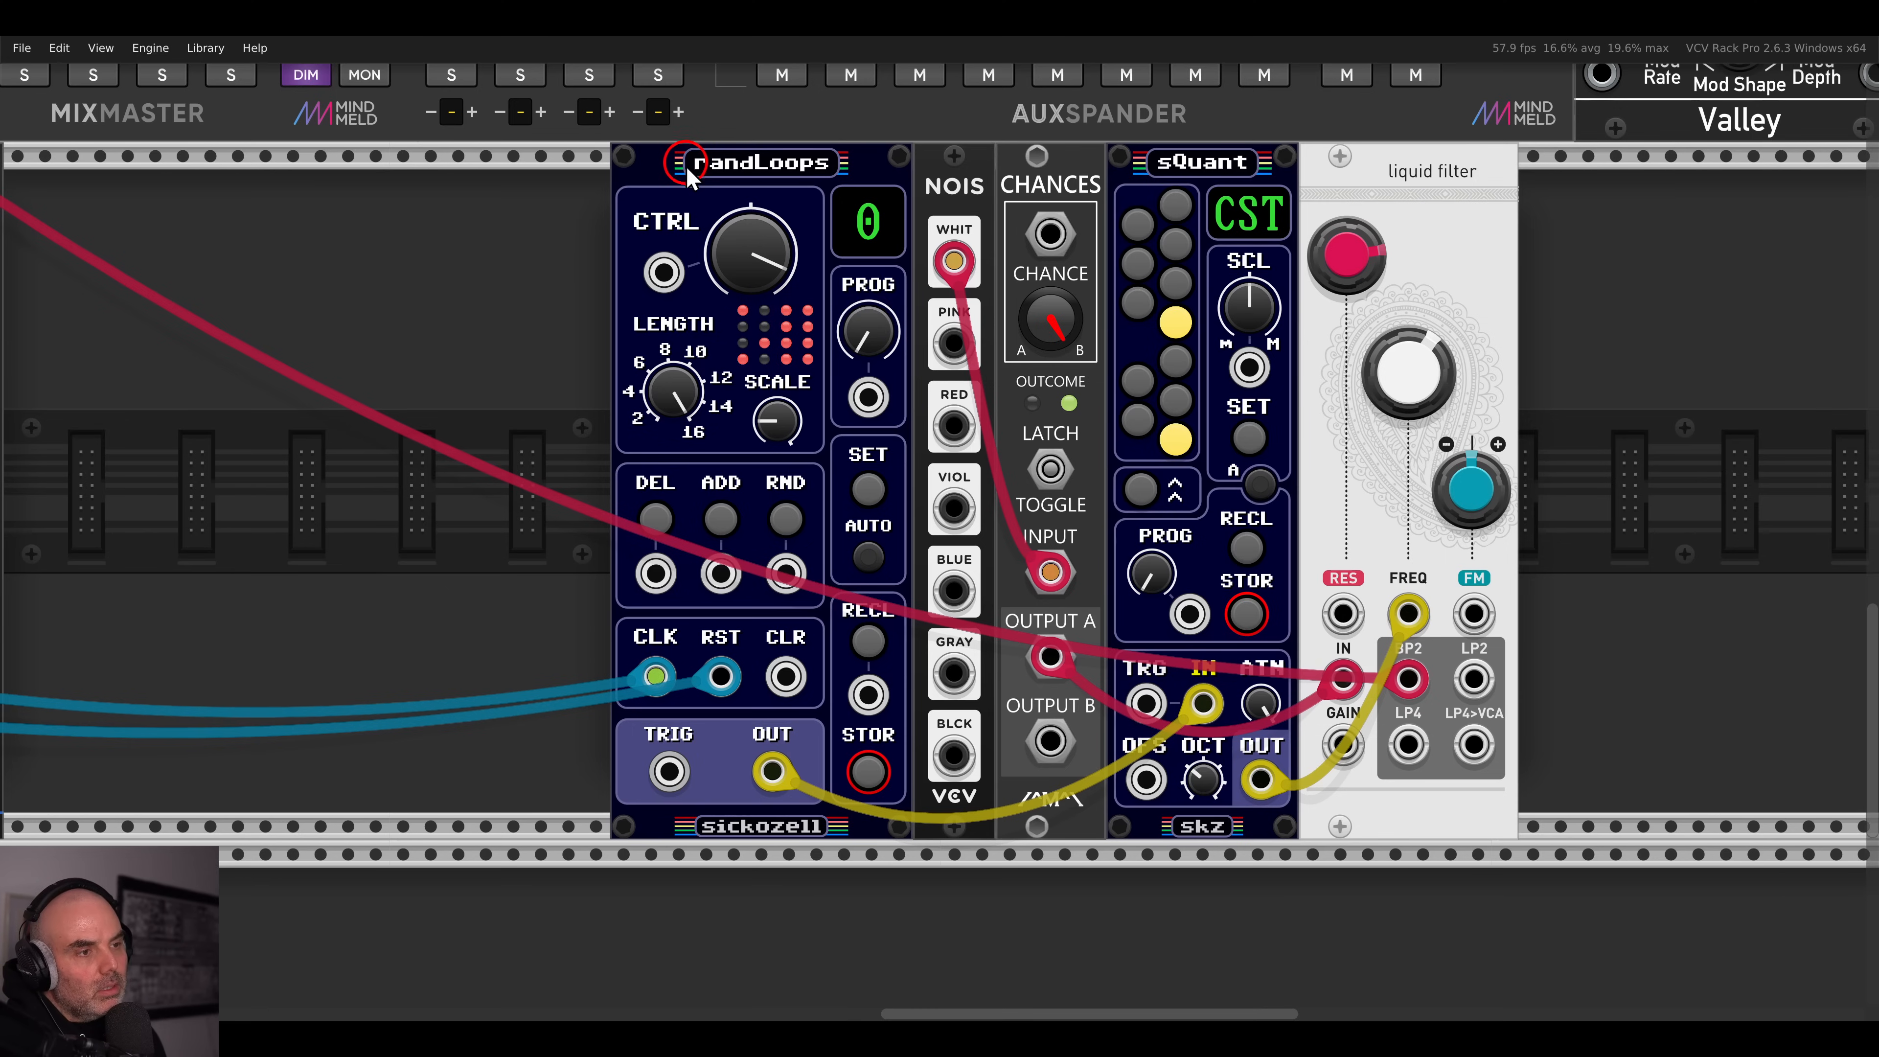
pyautogui.scroll(-2, 625, 377)
pyautogui.moveTo(565, 378); pyautogui.dragTo(1759, 642)
pyautogui.moveTo(792, 467); pyautogui.dragTo(569, 481)
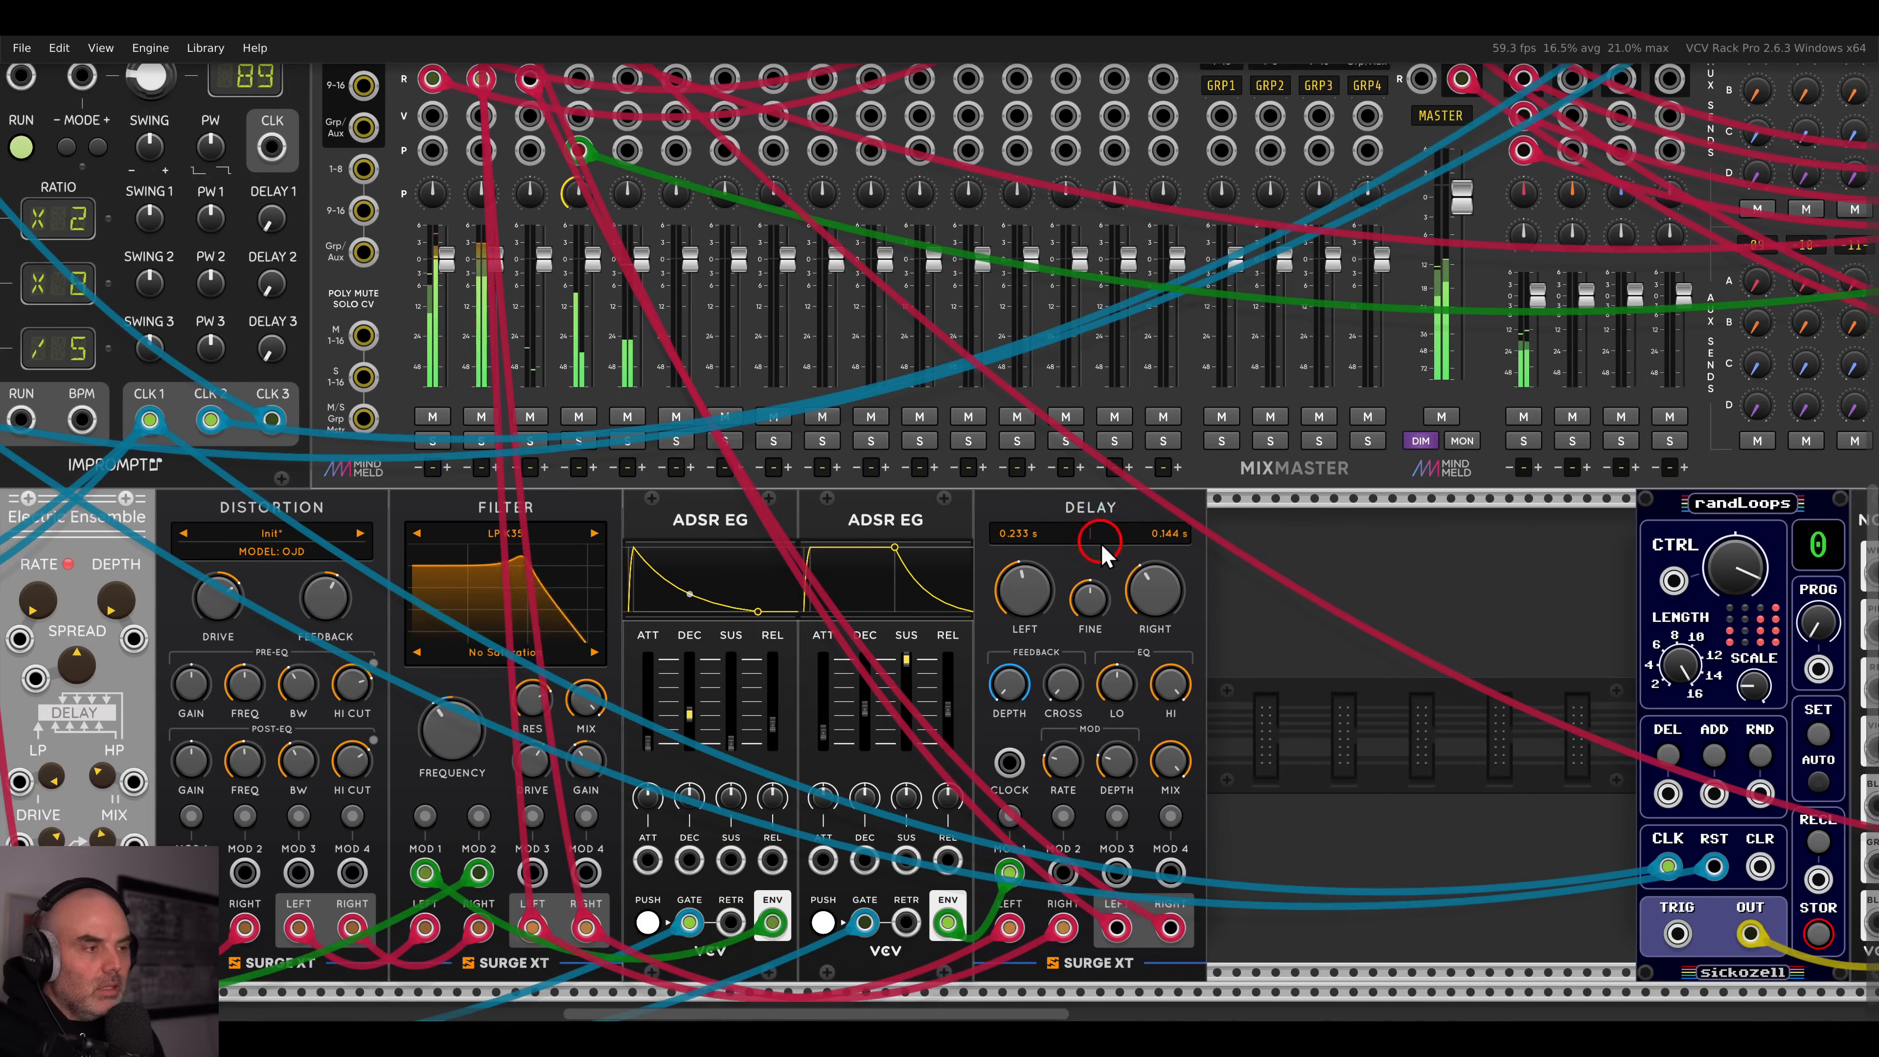
pyautogui.moveTo(1462, 615); pyautogui.dragTo(734, 495)
pyautogui.rightClick(1008, 457)
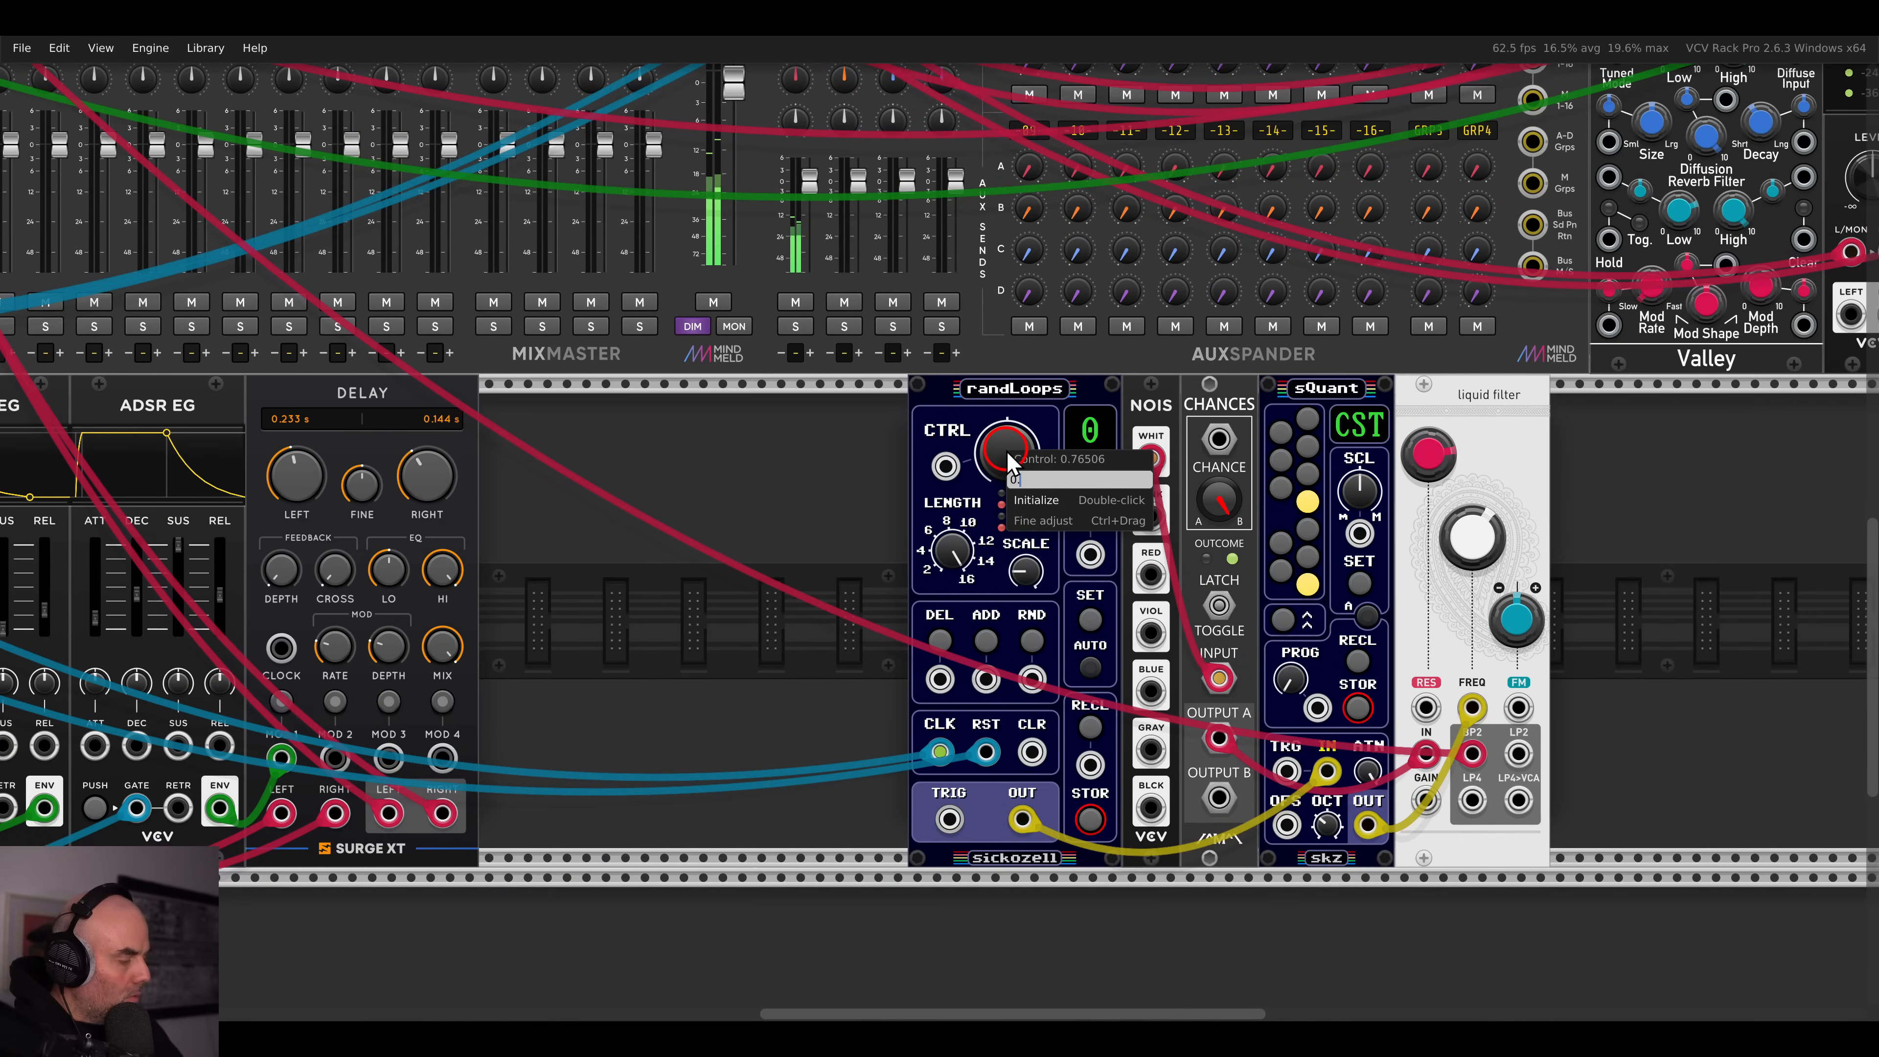
pyautogui.press('Return')
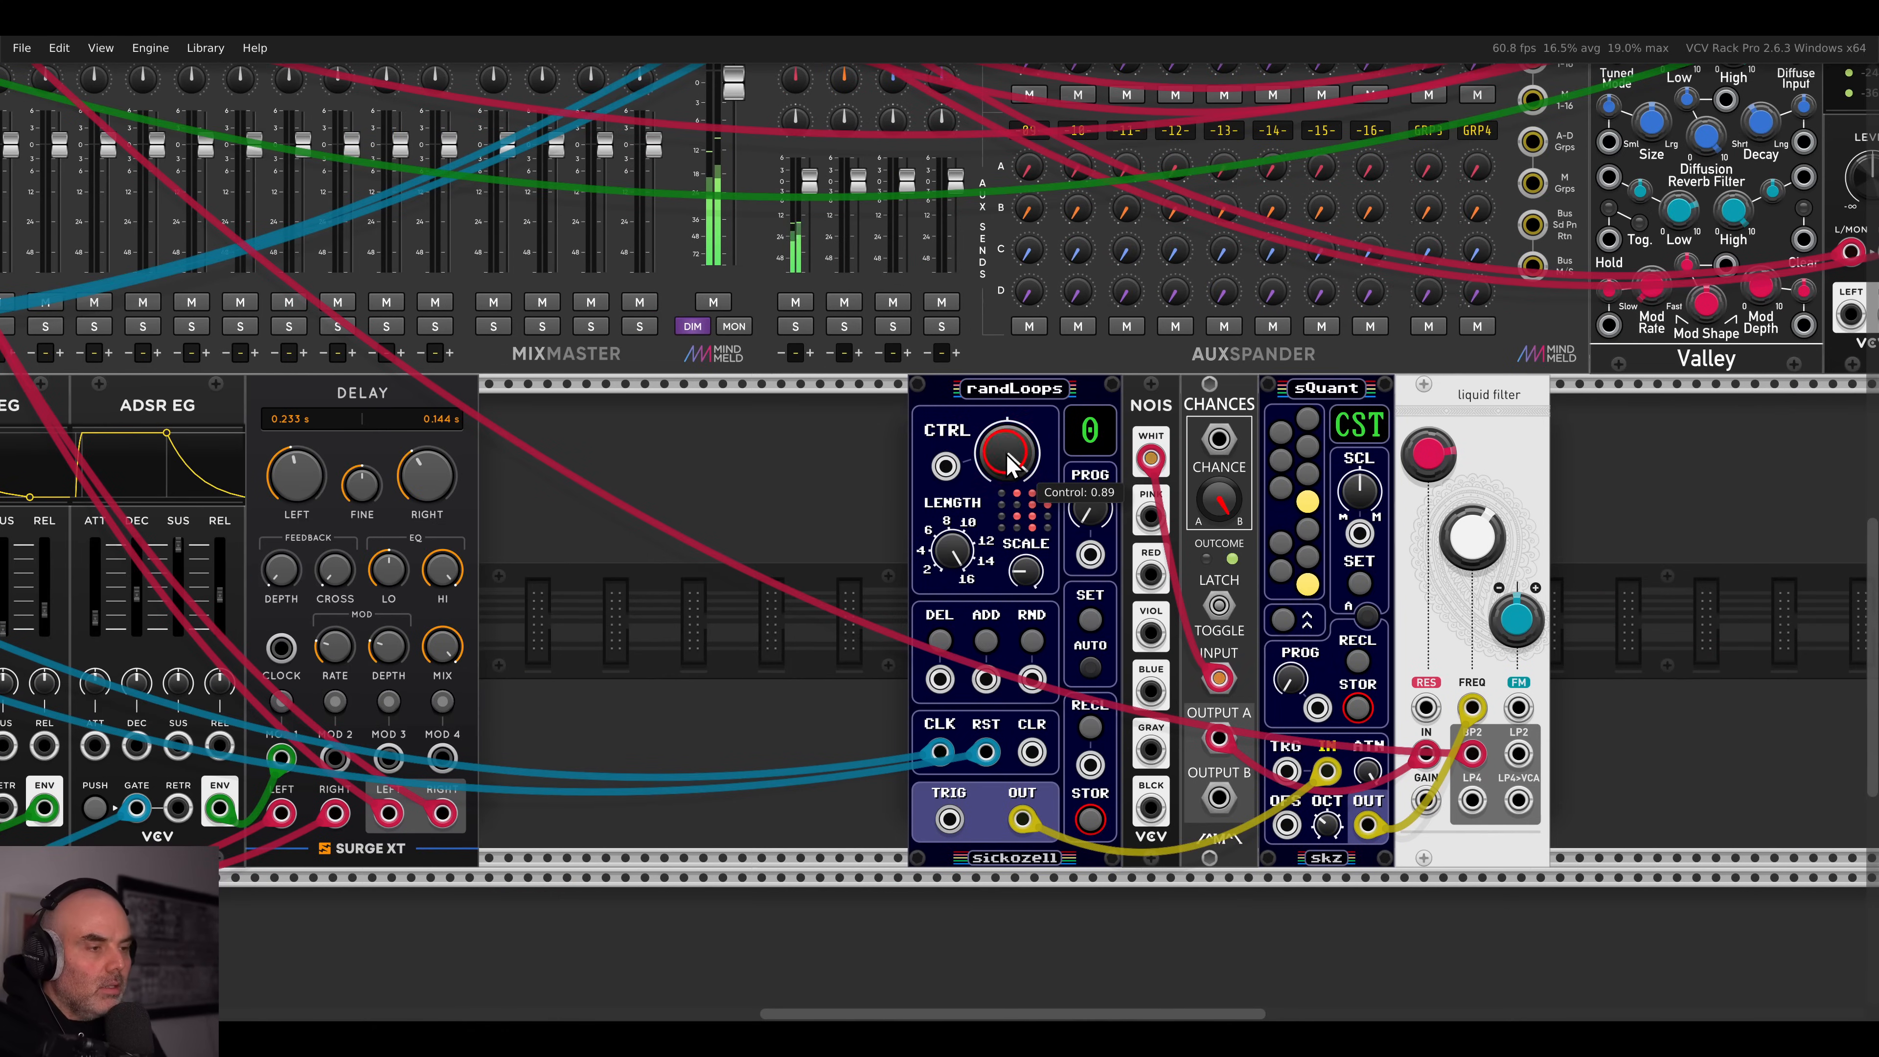
pyautogui.moveTo(1167, 649); pyautogui.dragTo(909, 533)
pyautogui.scroll(1, 909, 533)
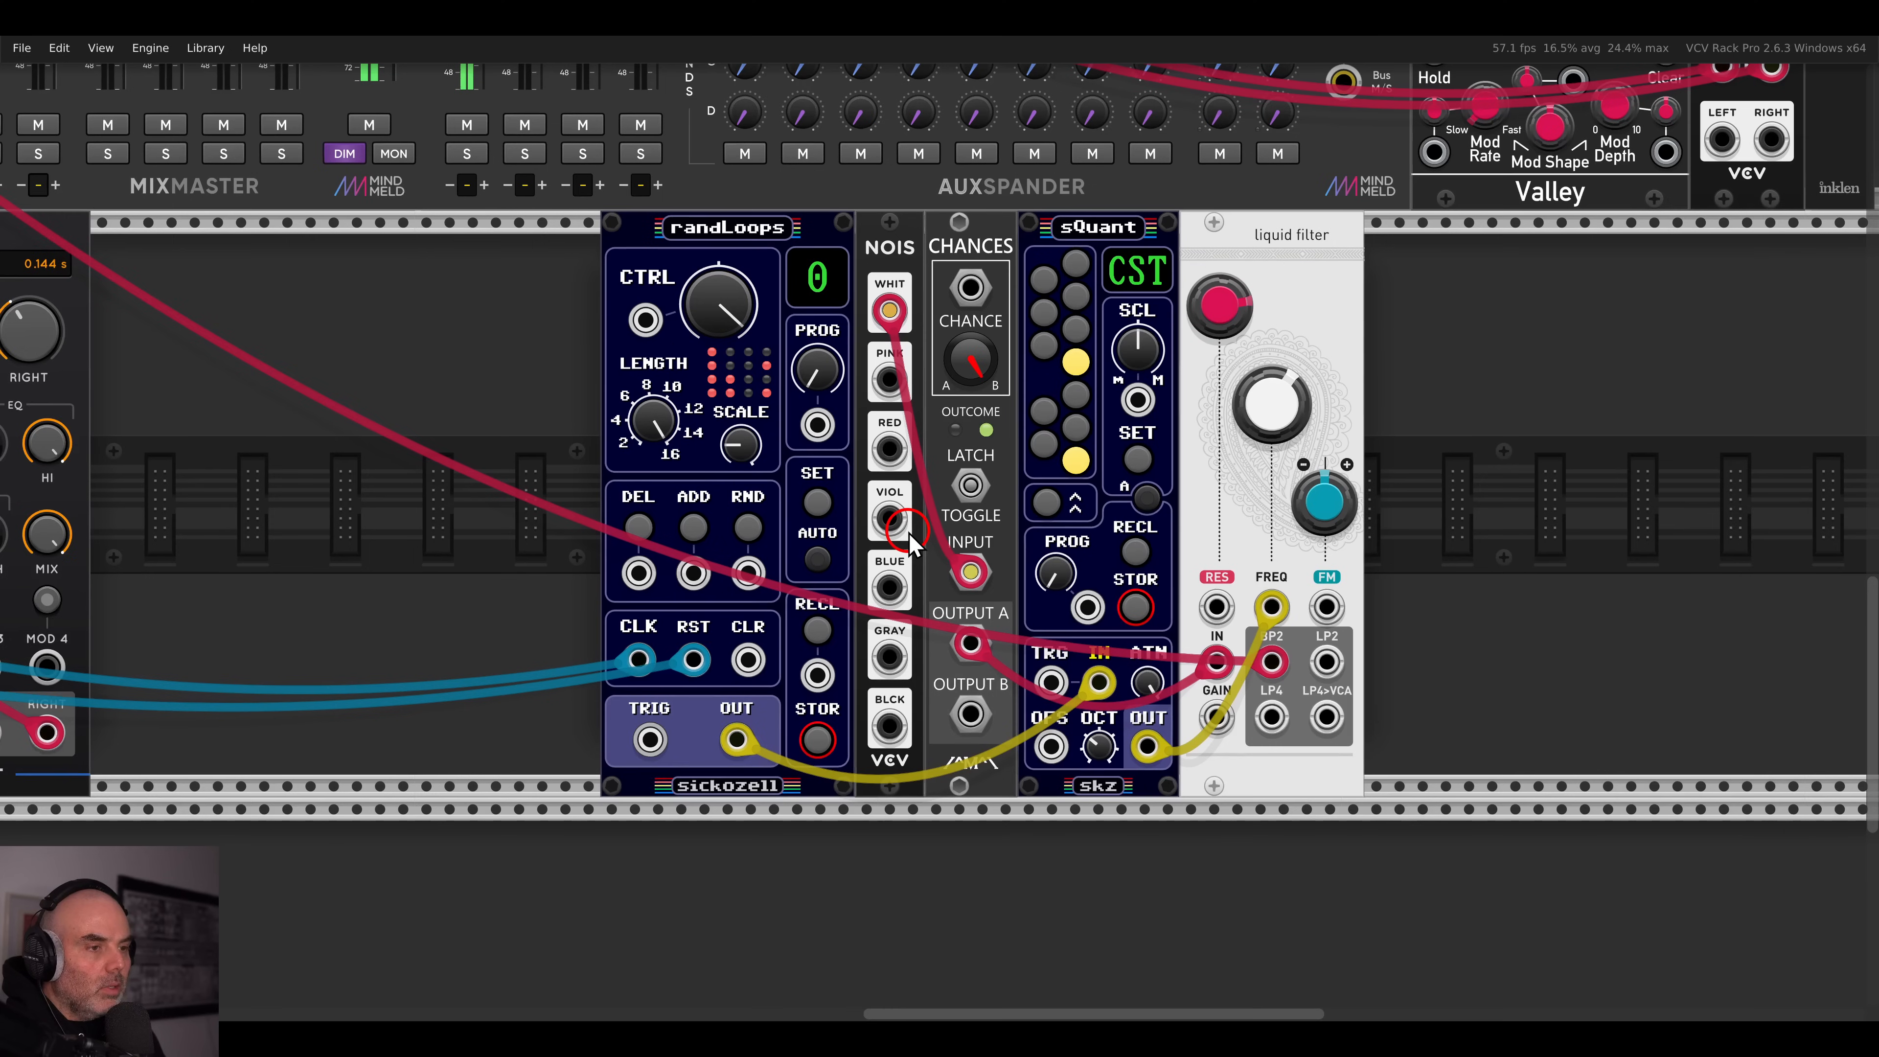
pyautogui.scroll(1, 912, 544)
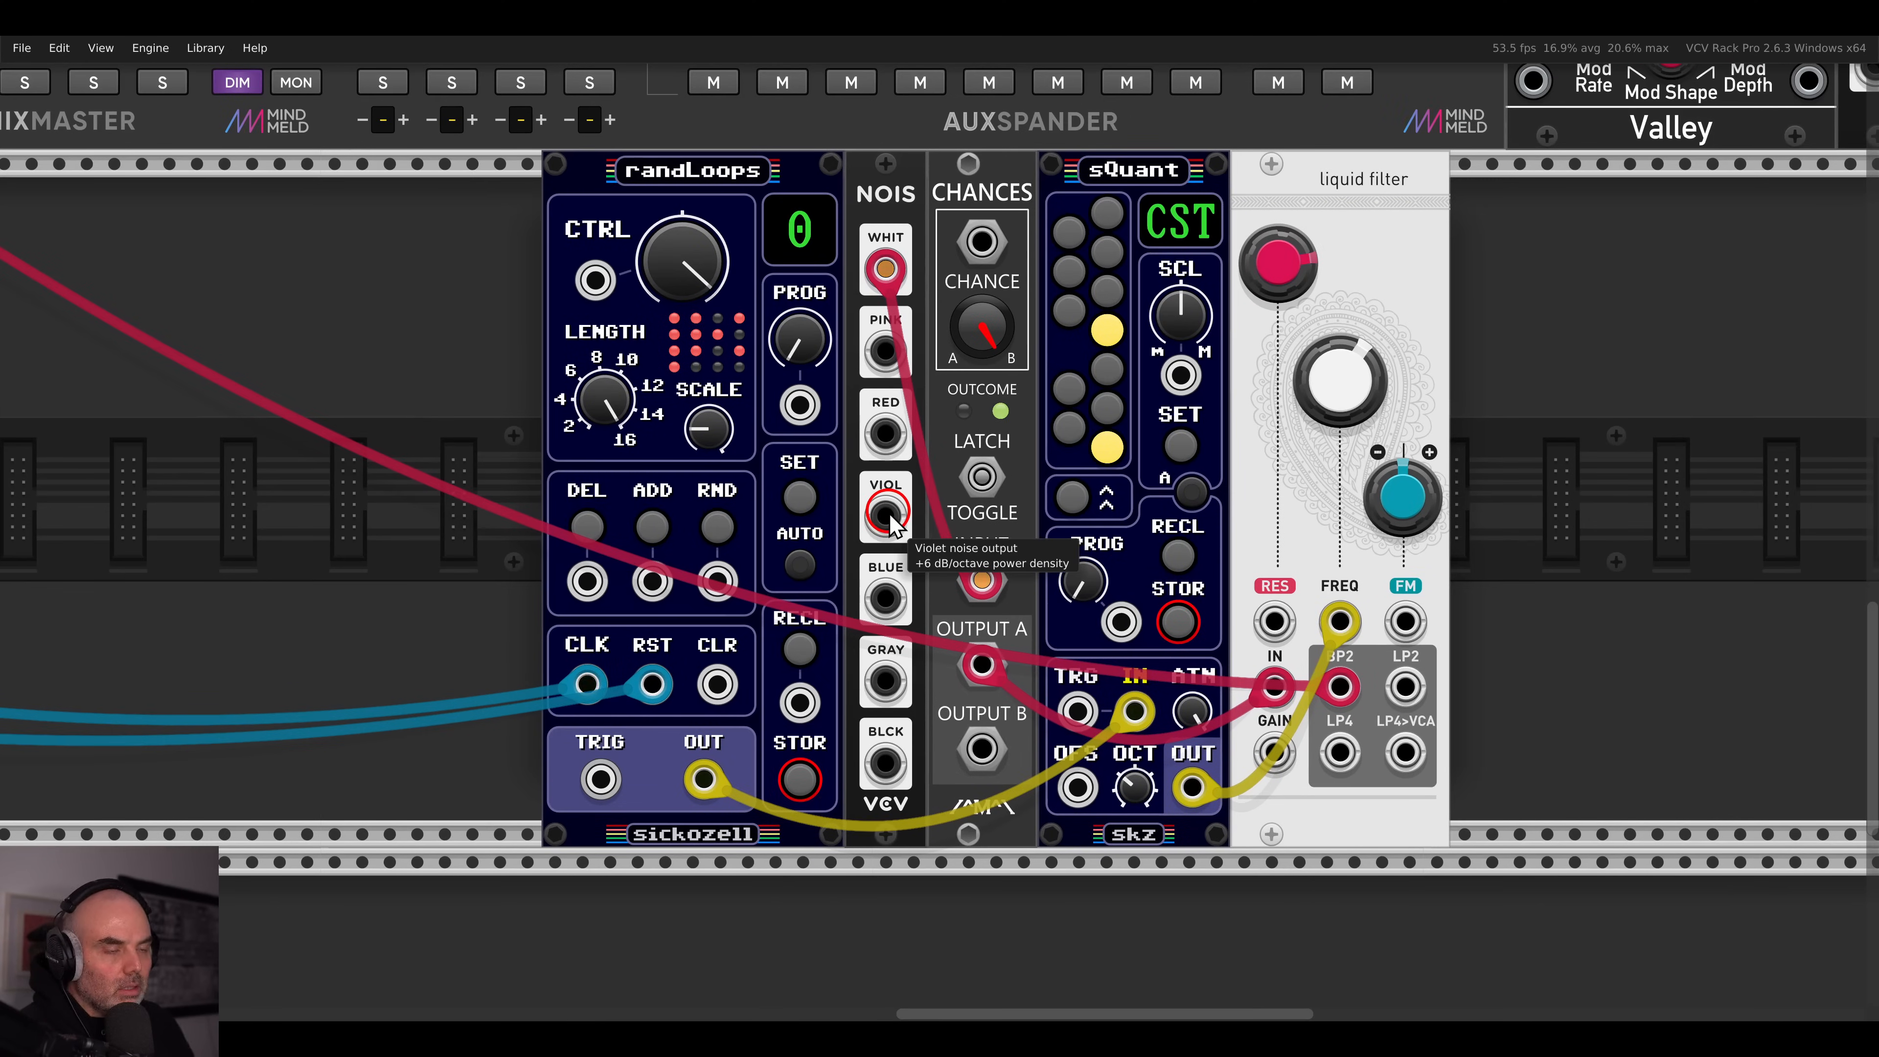
pyautogui.scroll(-2, 894, 524)
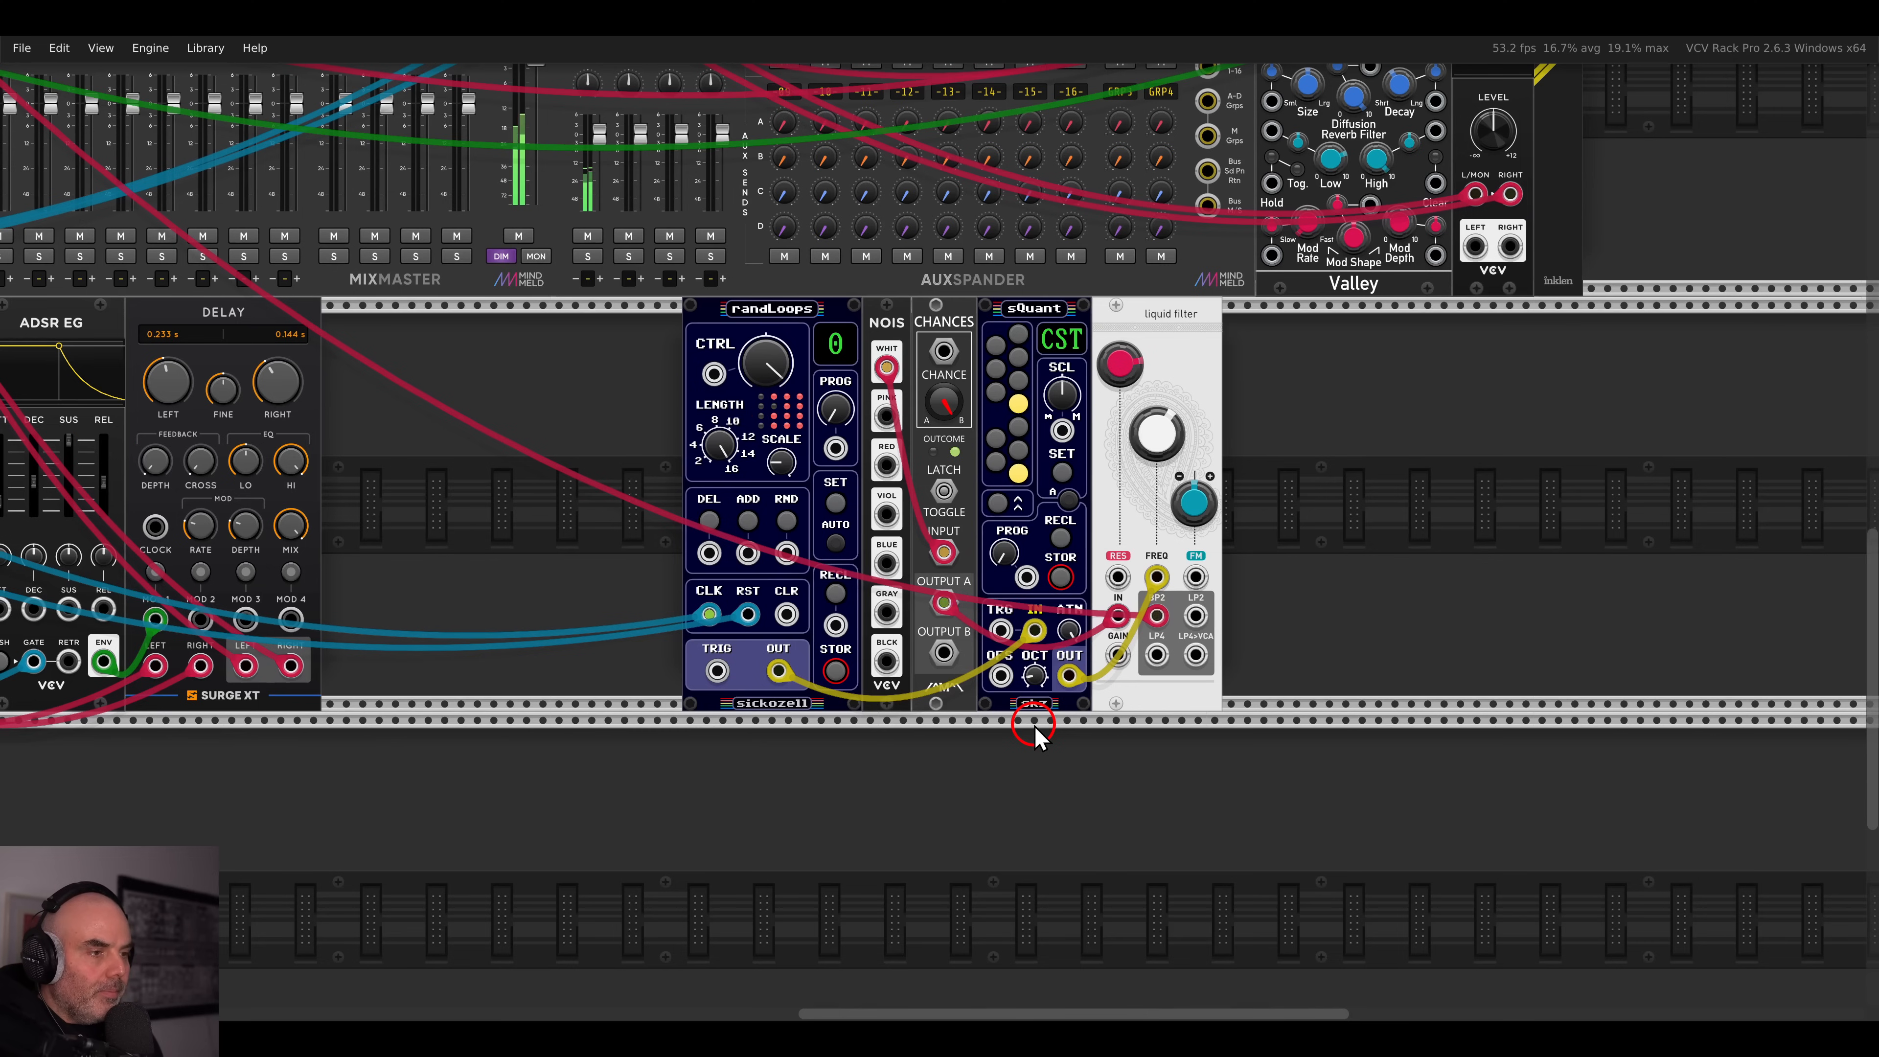
# - Name MixMaster channel 5 "BP" and adjust its channel settings
pyautogui.scroll(3, 820, 598)
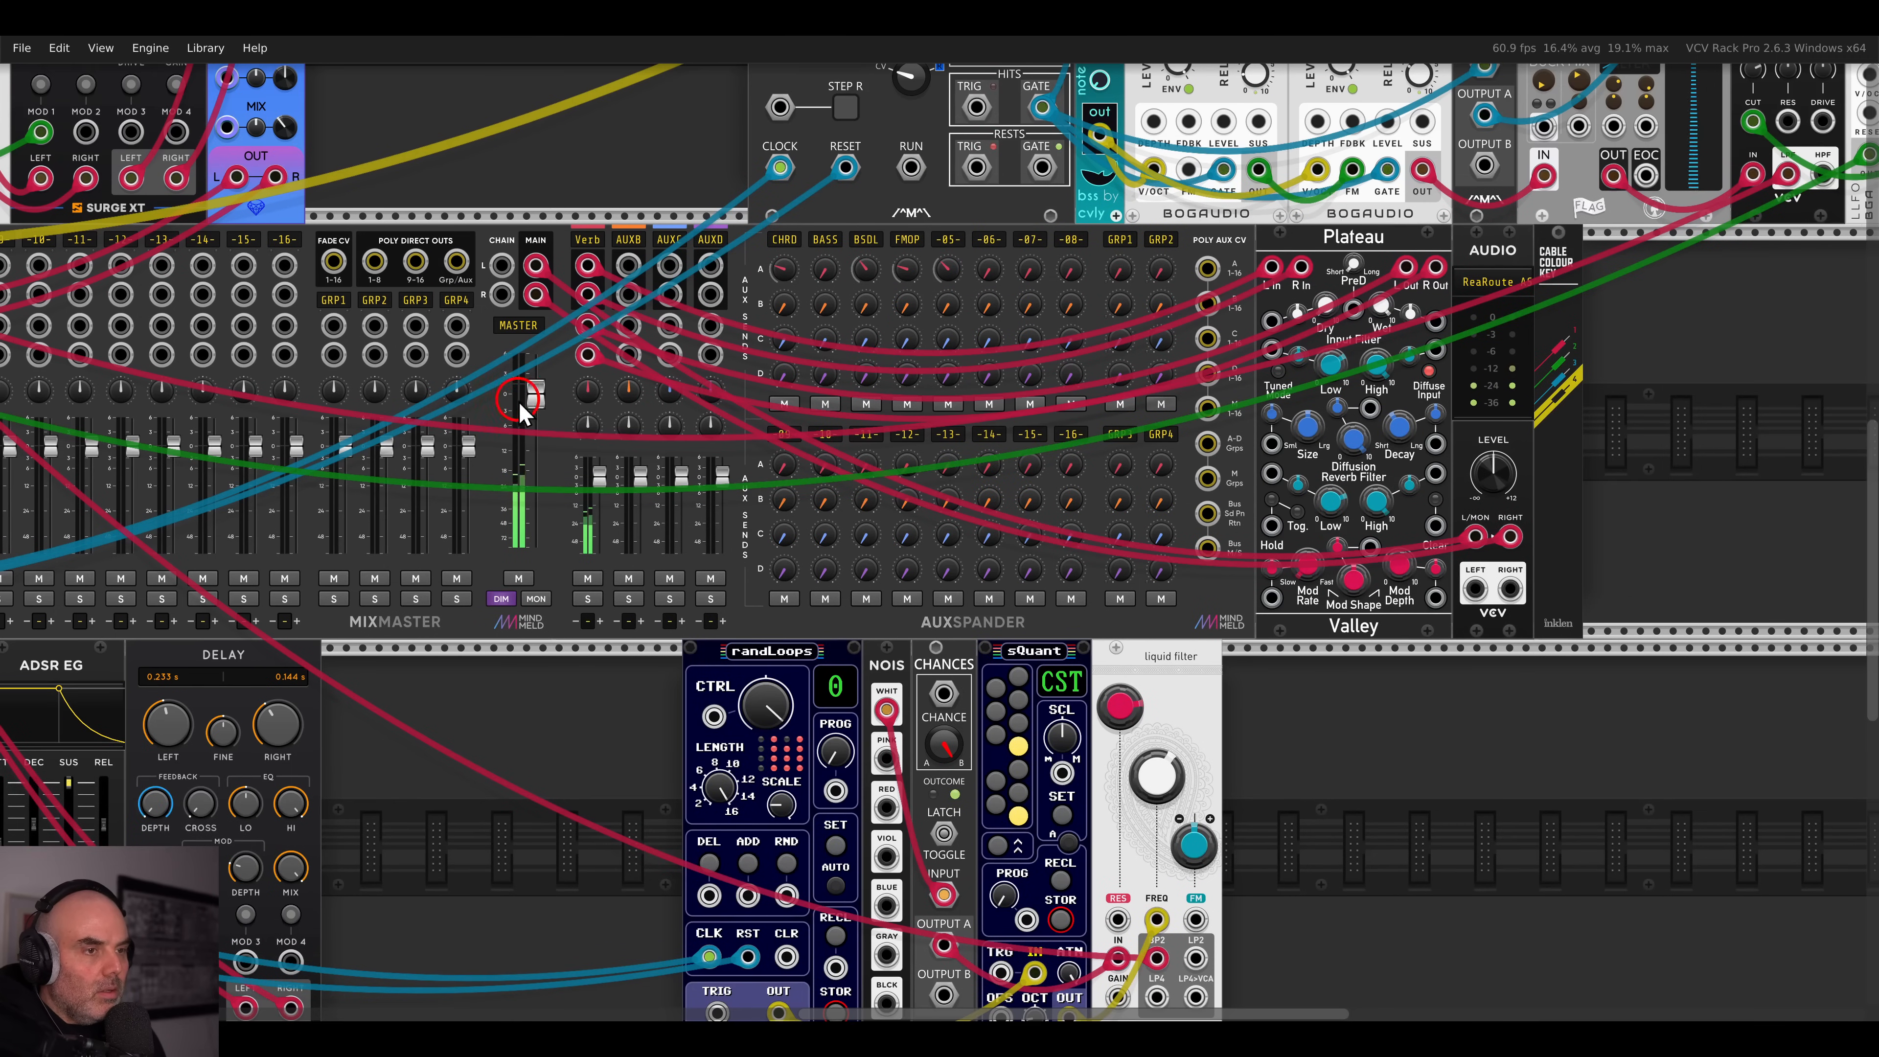
pyautogui.hscroll(-10, 670, 263)
pyautogui.doubleClick(677, 247)
pyautogui.write('BP')
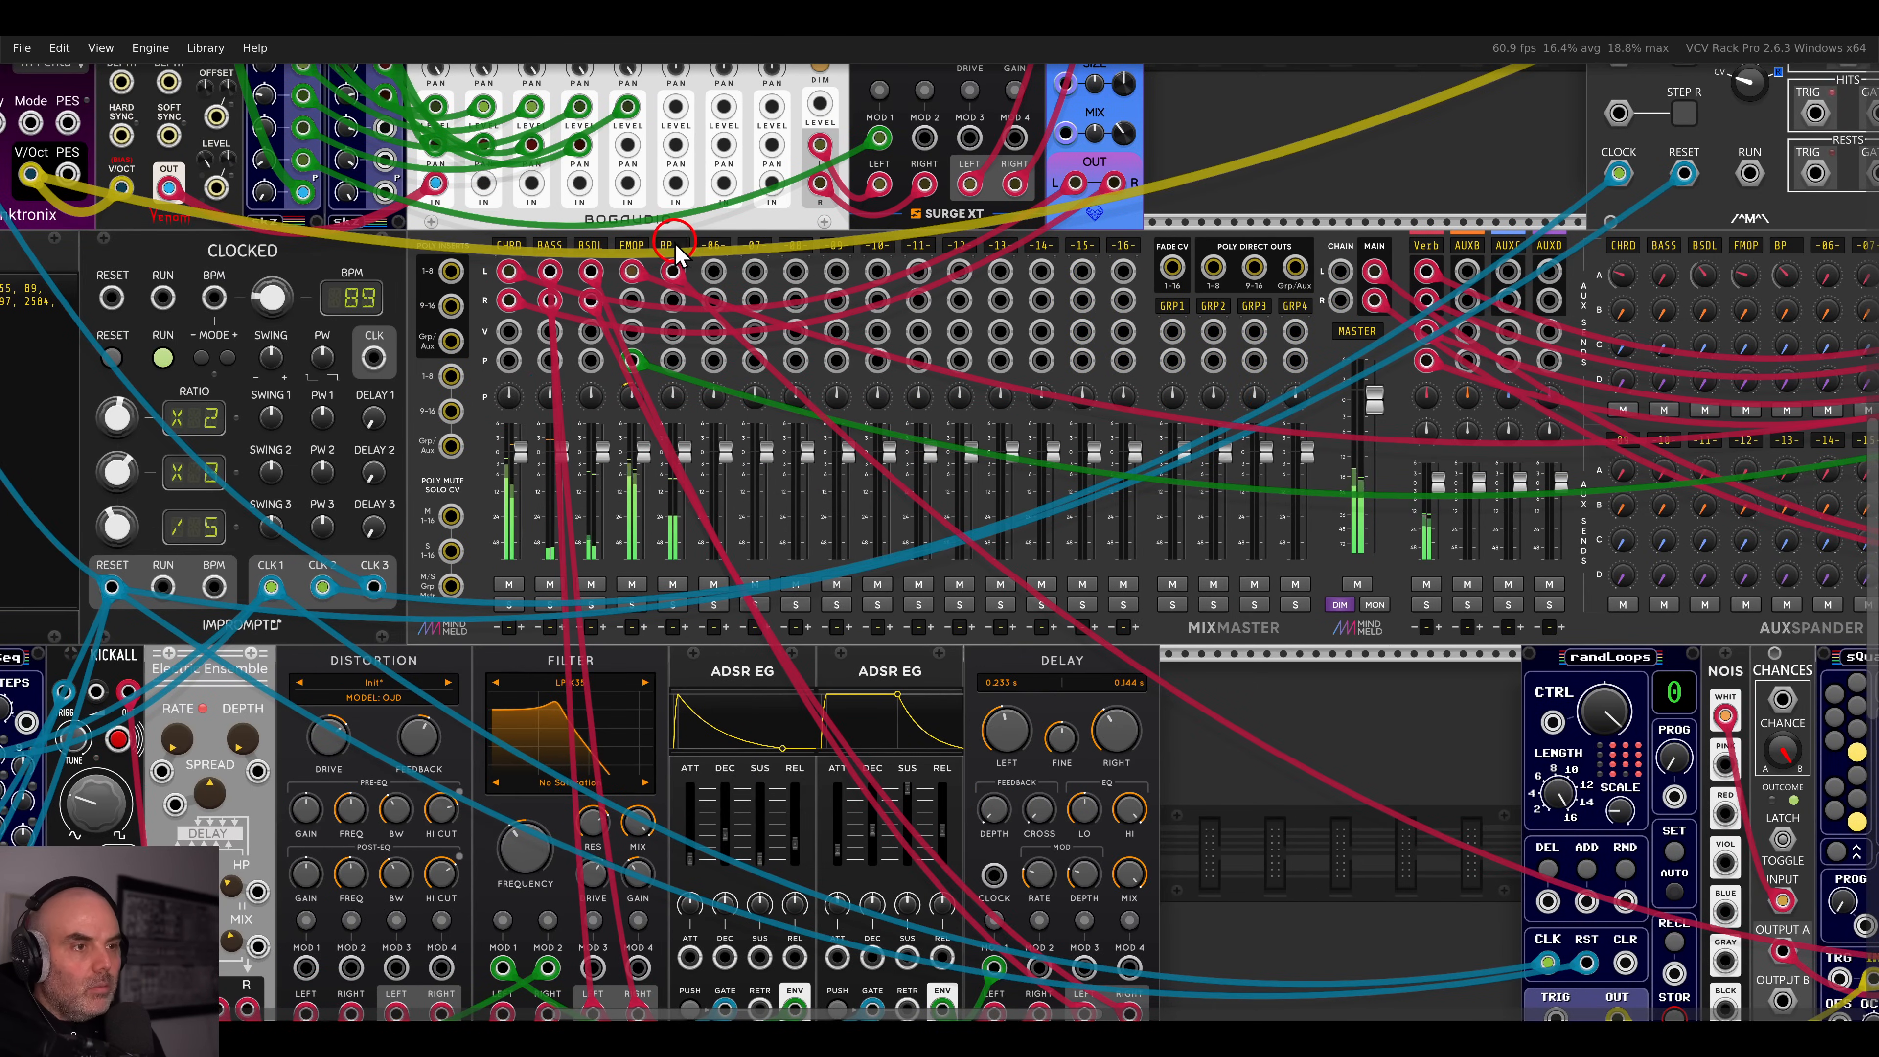
pyautogui.rightClick(675, 246)
pyautogui.moveTo(760, 300); pyautogui.dragTo(712, 298)
pyautogui.click(1292, 183)
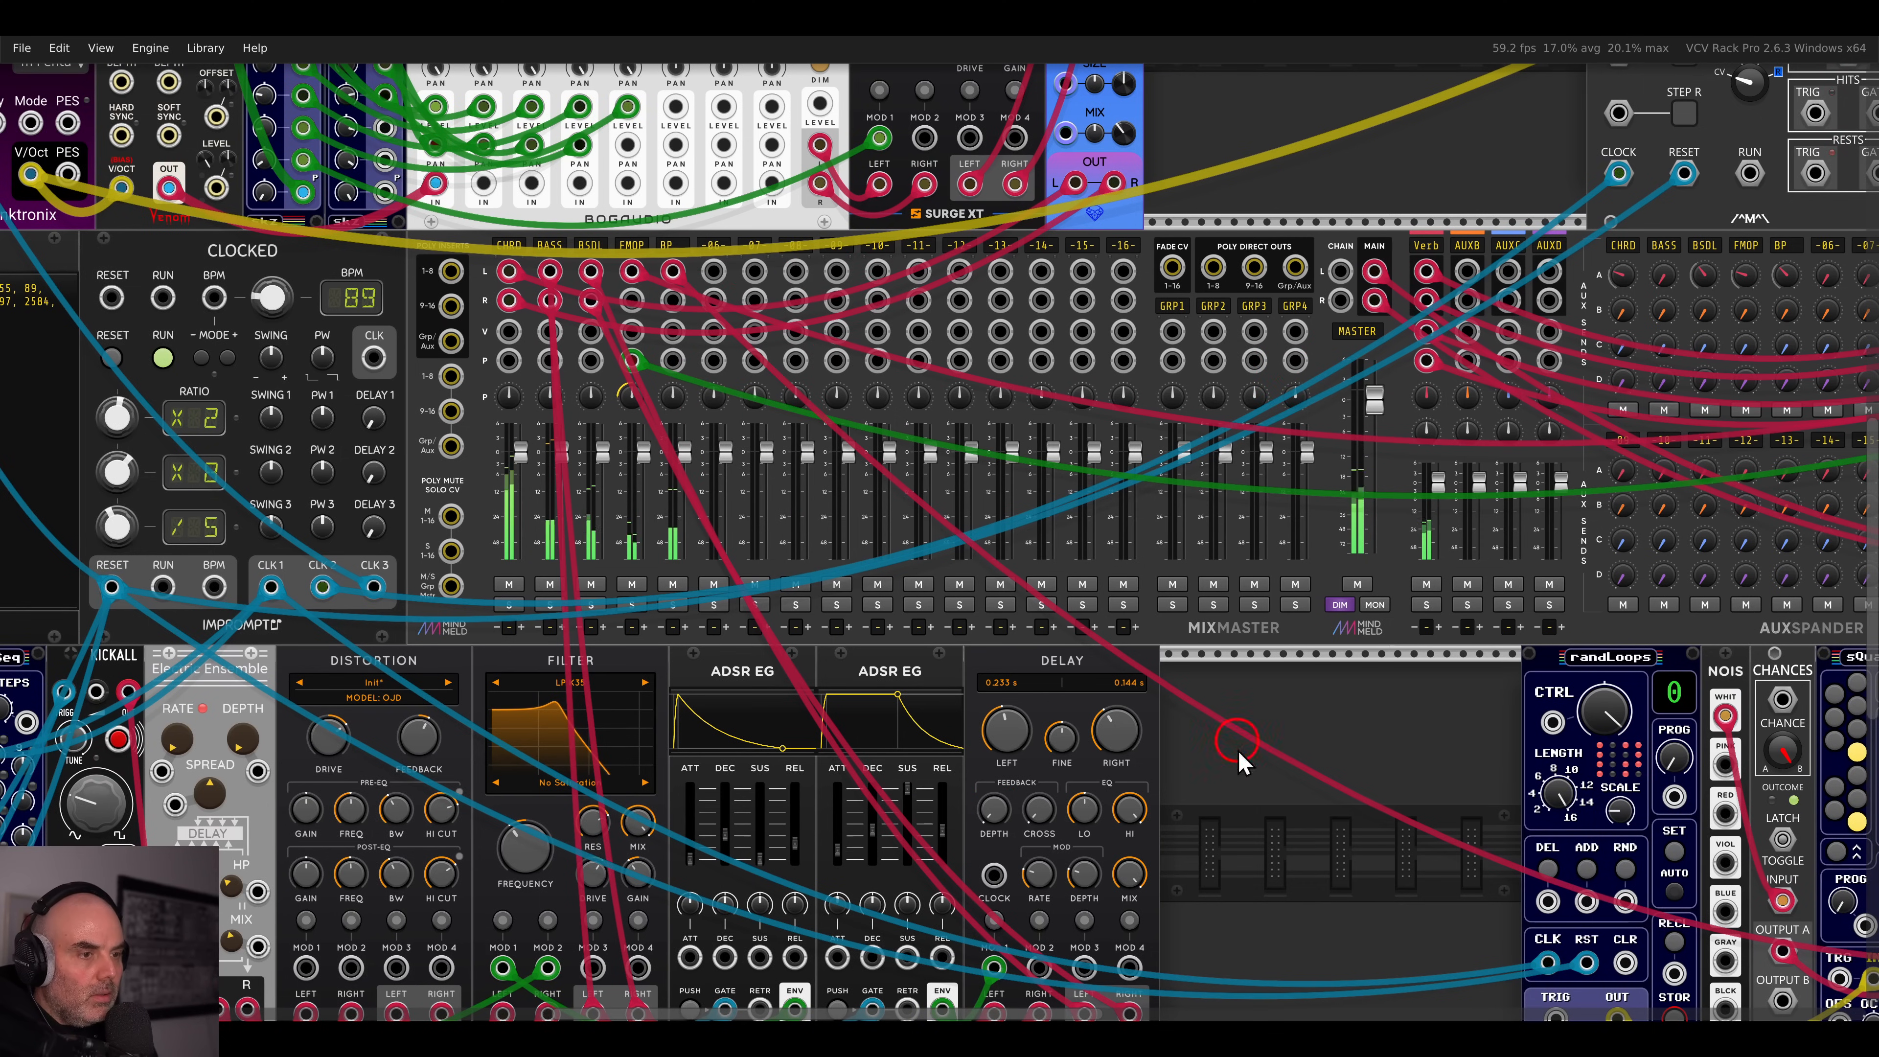
pyautogui.moveTo(1334, 872); pyautogui.dragTo(816, 599)
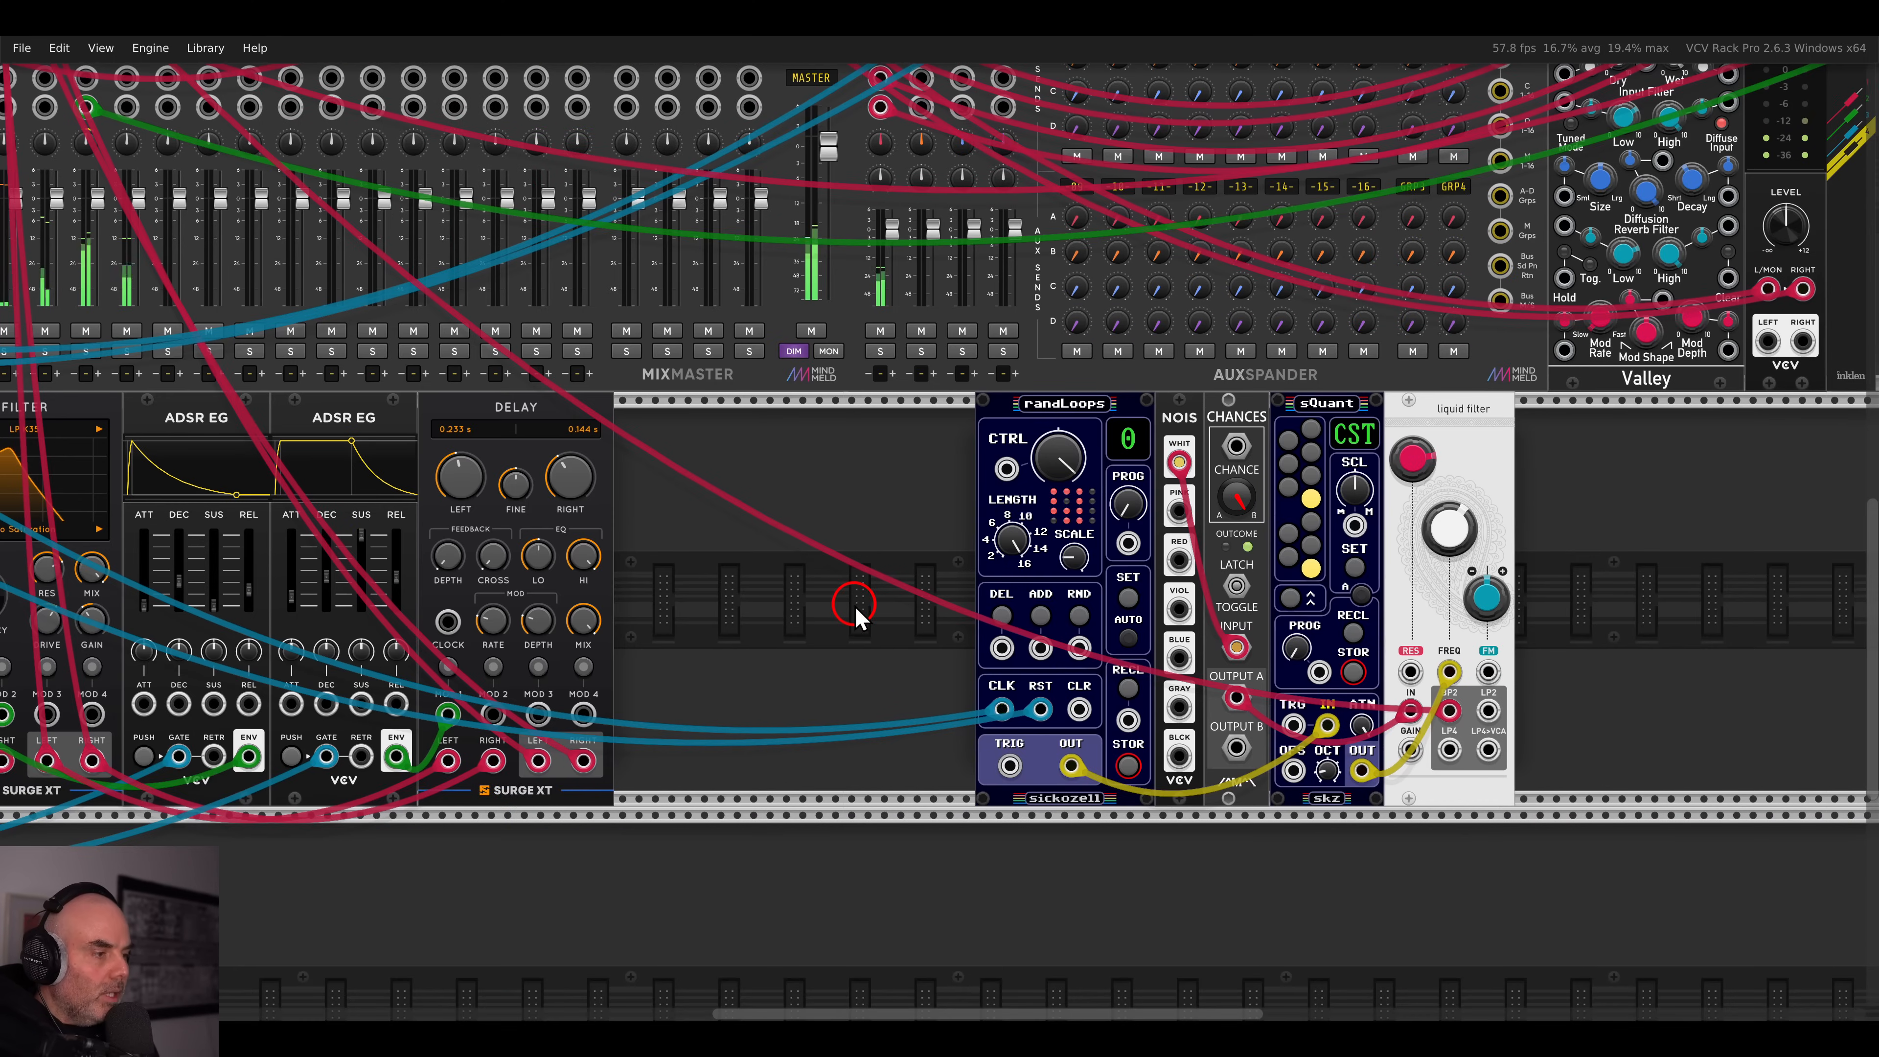
# - Add a Bogaudio LLFO module directly beside randLoops in the noise voice
pyautogui.rightClick(1580, 564)
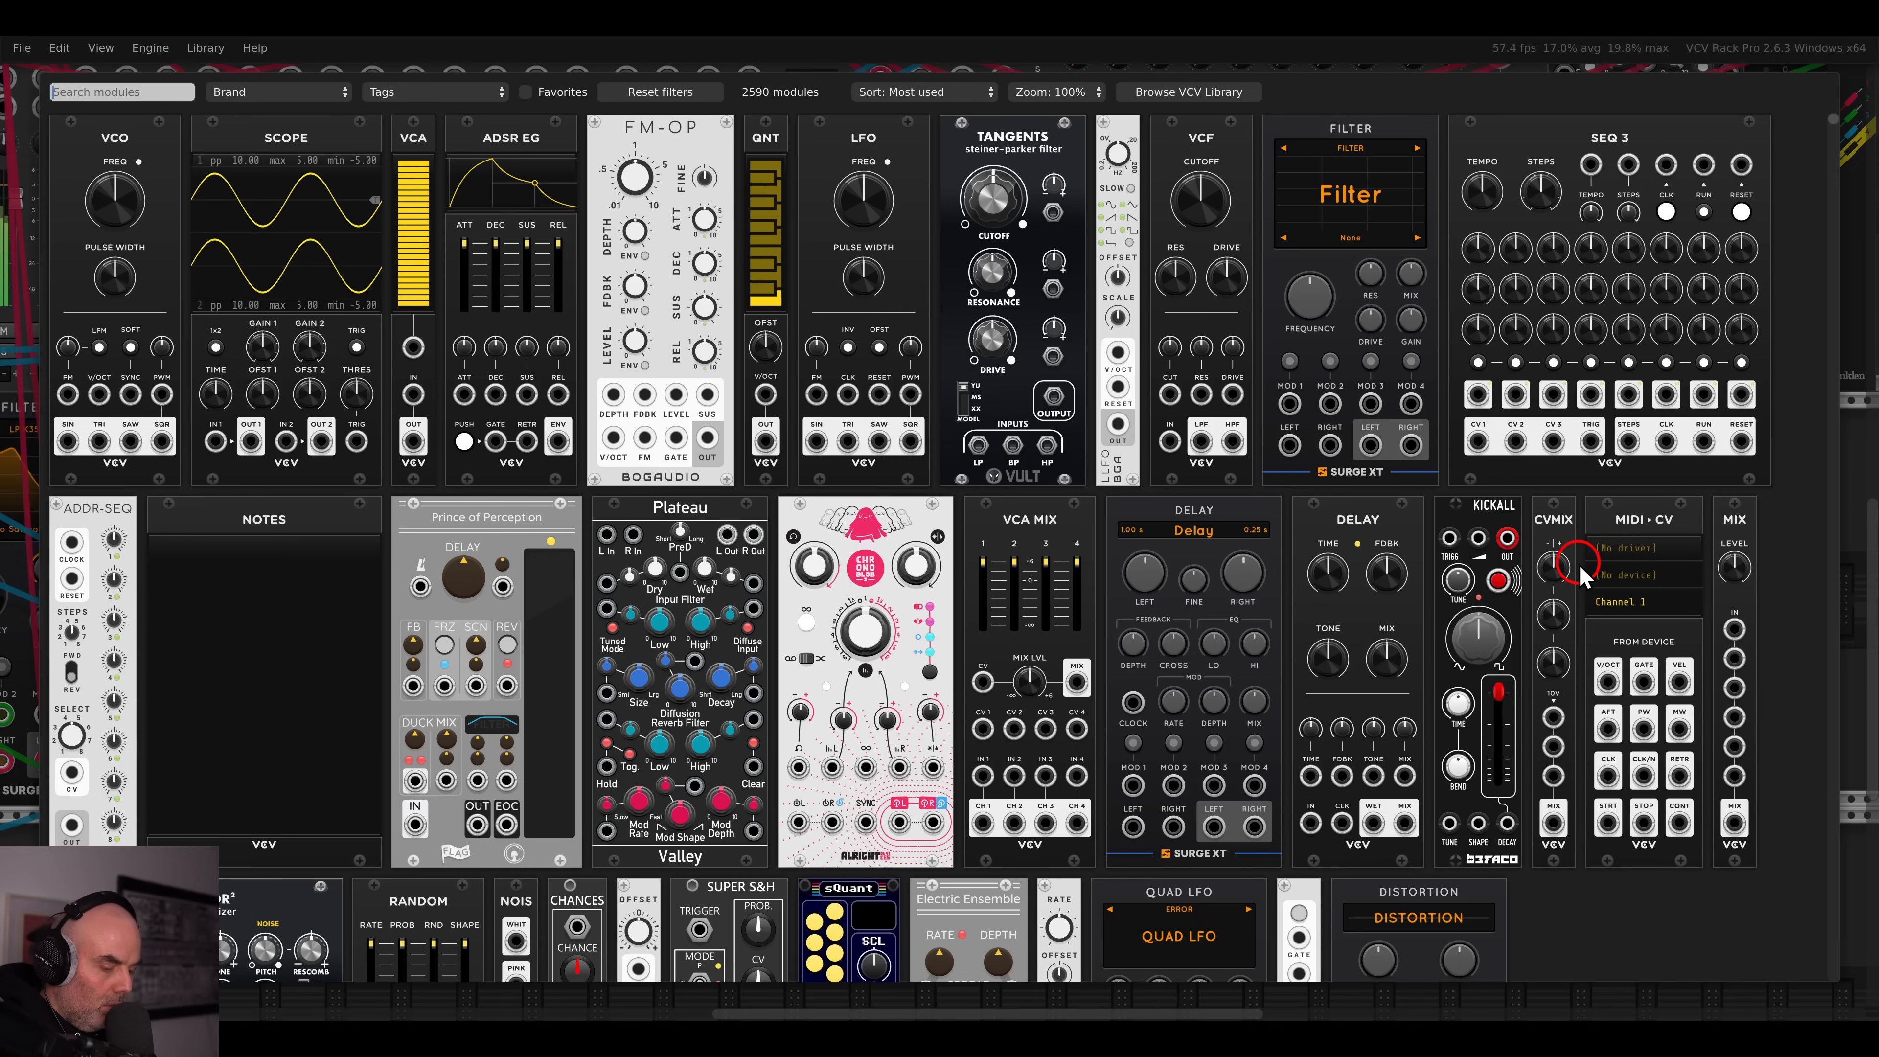
pyautogui.write('llfo')
pyautogui.moveTo(69, 190); pyautogui.dragTo(1456, 570)
pyautogui.hotkey('ctrl', 'z')
pyautogui.moveTo(774, 477); pyautogui.dragTo(1510, 776)
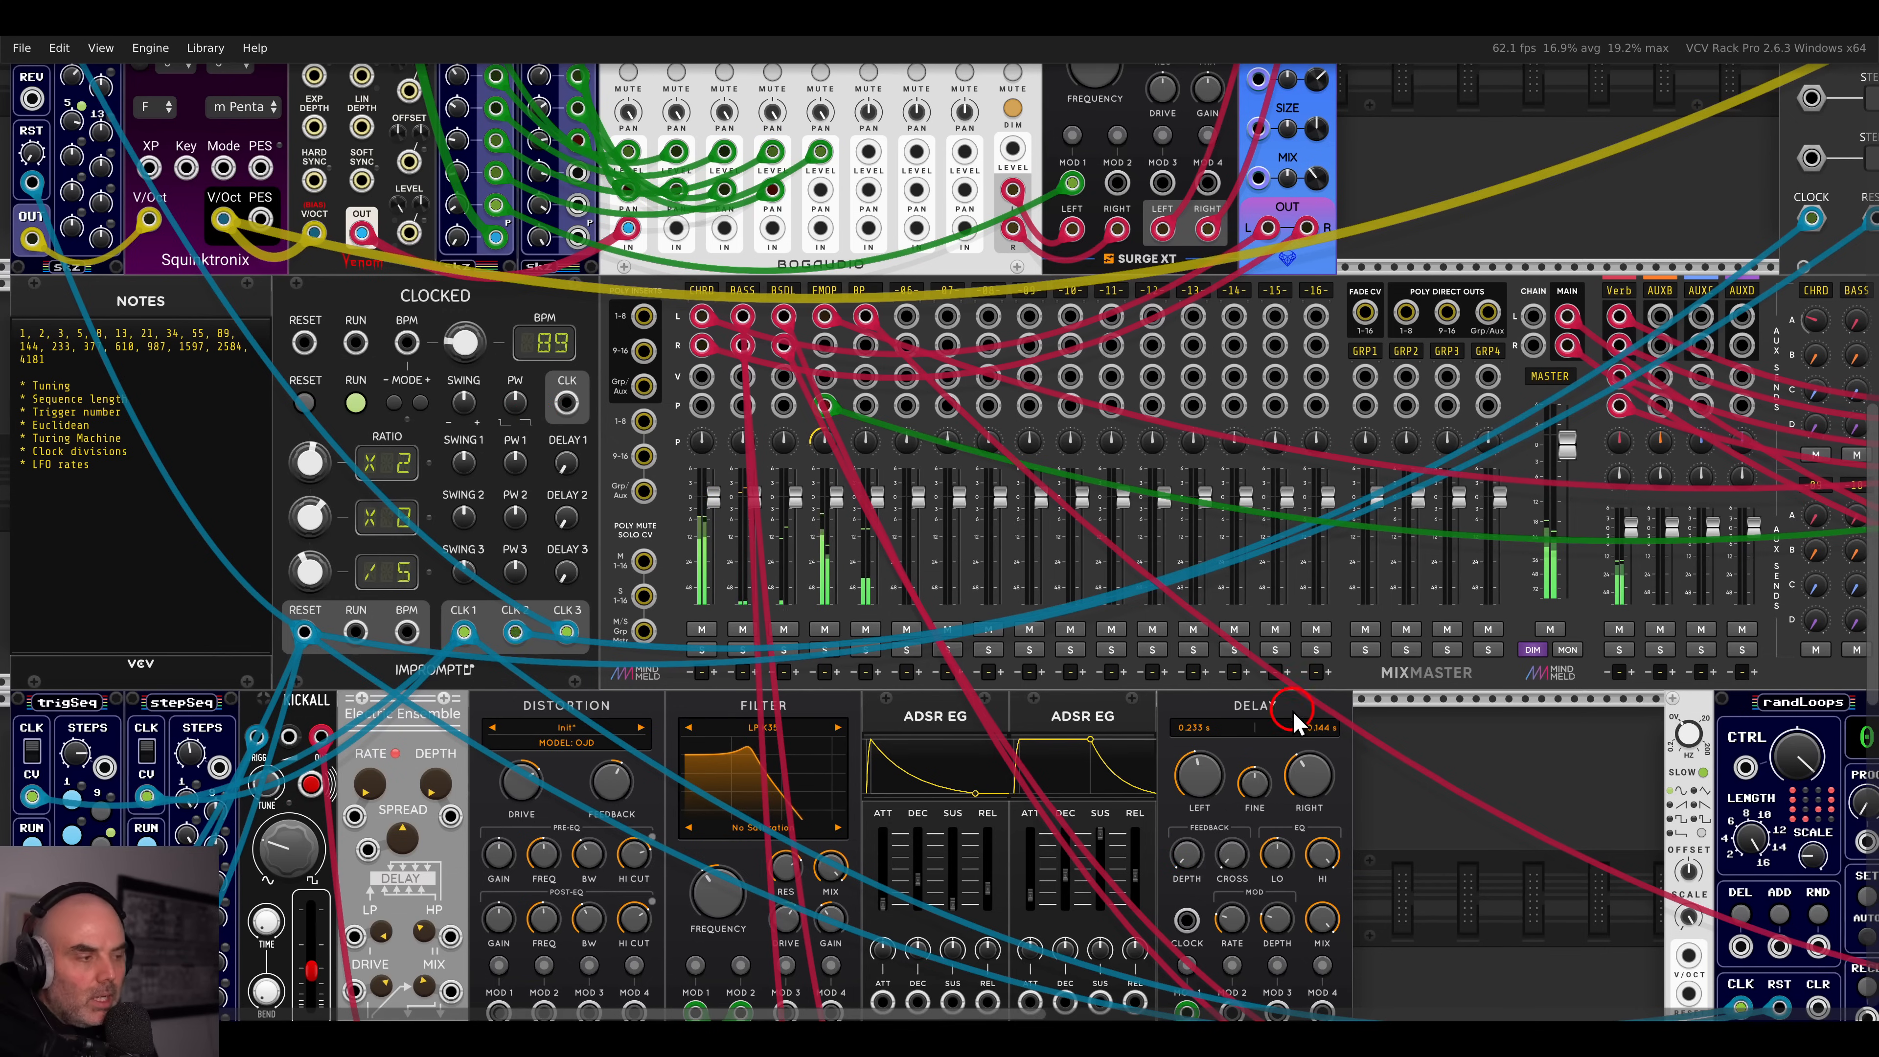
# - Set the LLFO frequency to 0.987 and patch its output into the pan CV input of MixMaster's BP channel
pyautogui.moveTo(1290, 709); pyautogui.dragTo(569, 409)
pyautogui.scroll(3, 961, 453)
pyautogui.rightClick(978, 412)
pyautogui.write('0.987')
pyautogui.press('Return')
pyautogui.scroll(-4, 978, 419)
pyautogui.moveTo(954, 755); pyautogui.dragTo(262, 224)
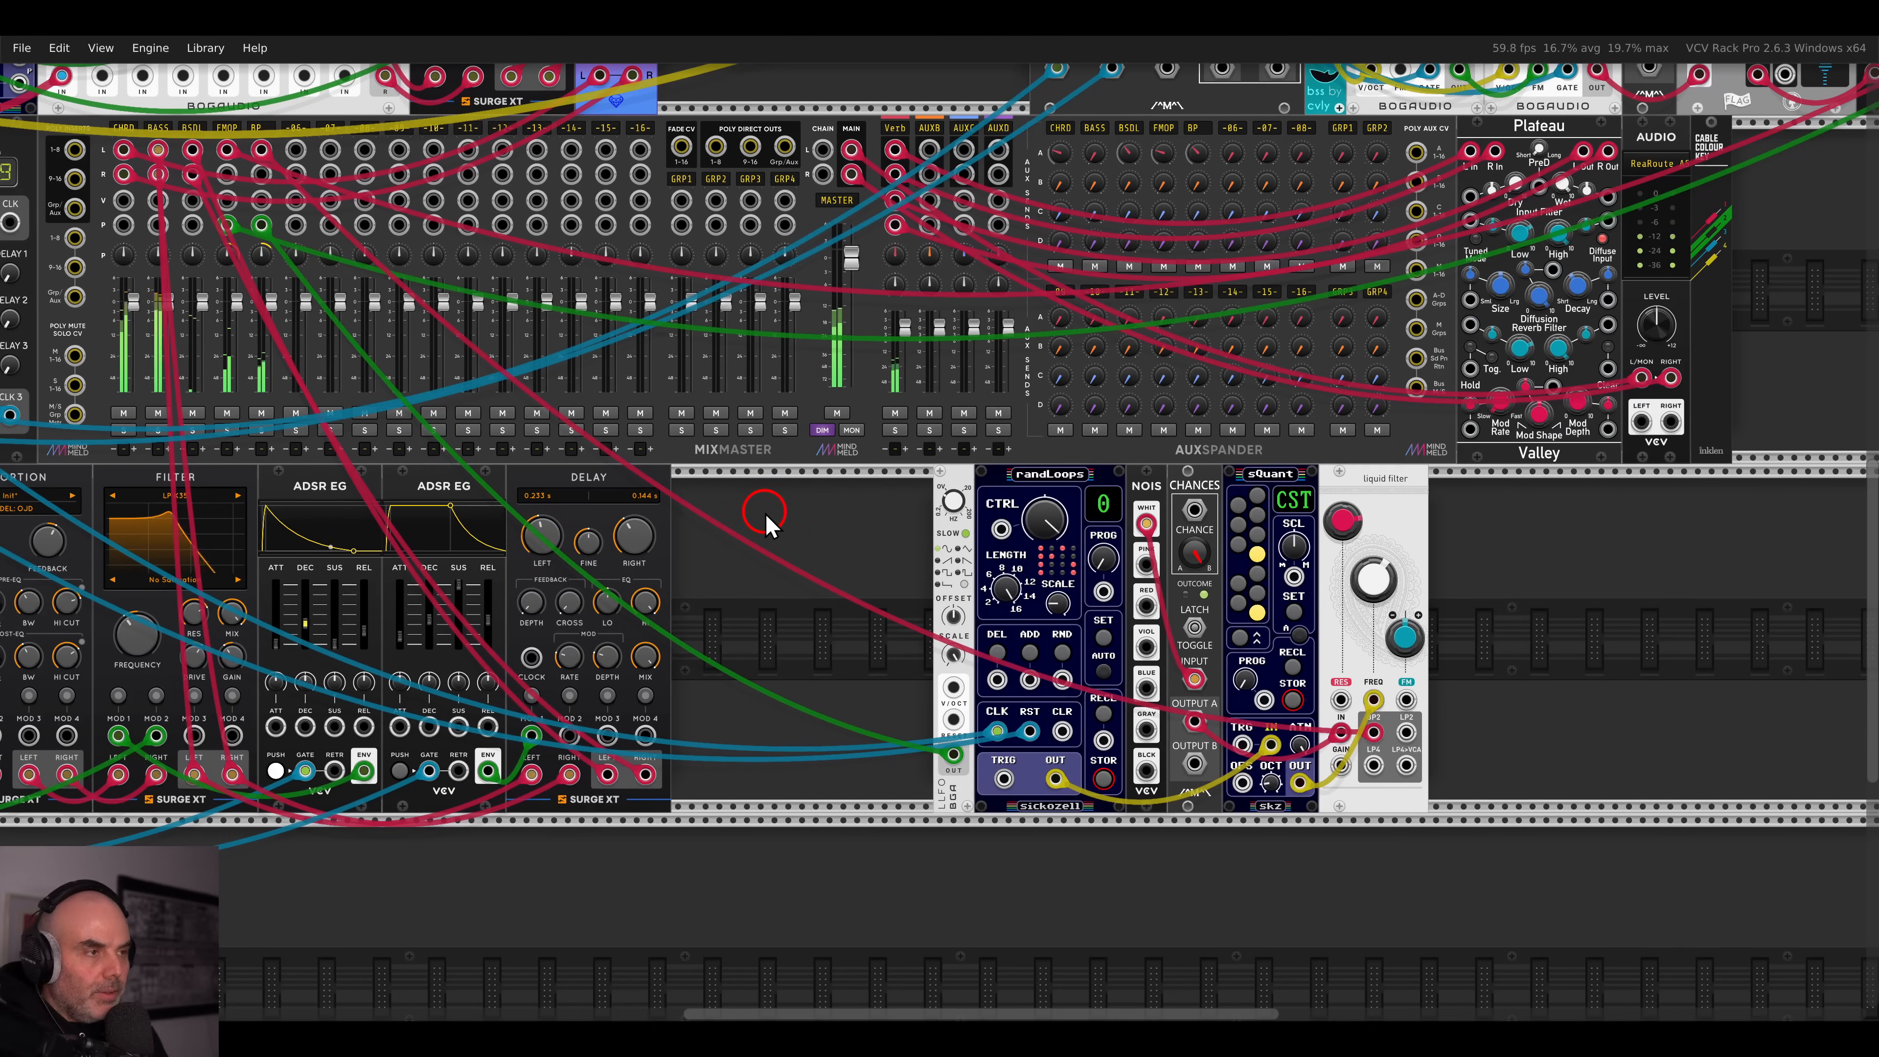
pyautogui.moveTo(1186, 170)
pyautogui.mouseDown()
pyautogui.moveTo(1159, 68)
pyautogui.moveTo(1172, 167)
pyautogui.mouseUp()
# - Move the module group from LLFO through liquid filter closer to the Surge XT Delay
pyautogui.moveTo(933, 623); pyautogui.dragTo(1323, 612)
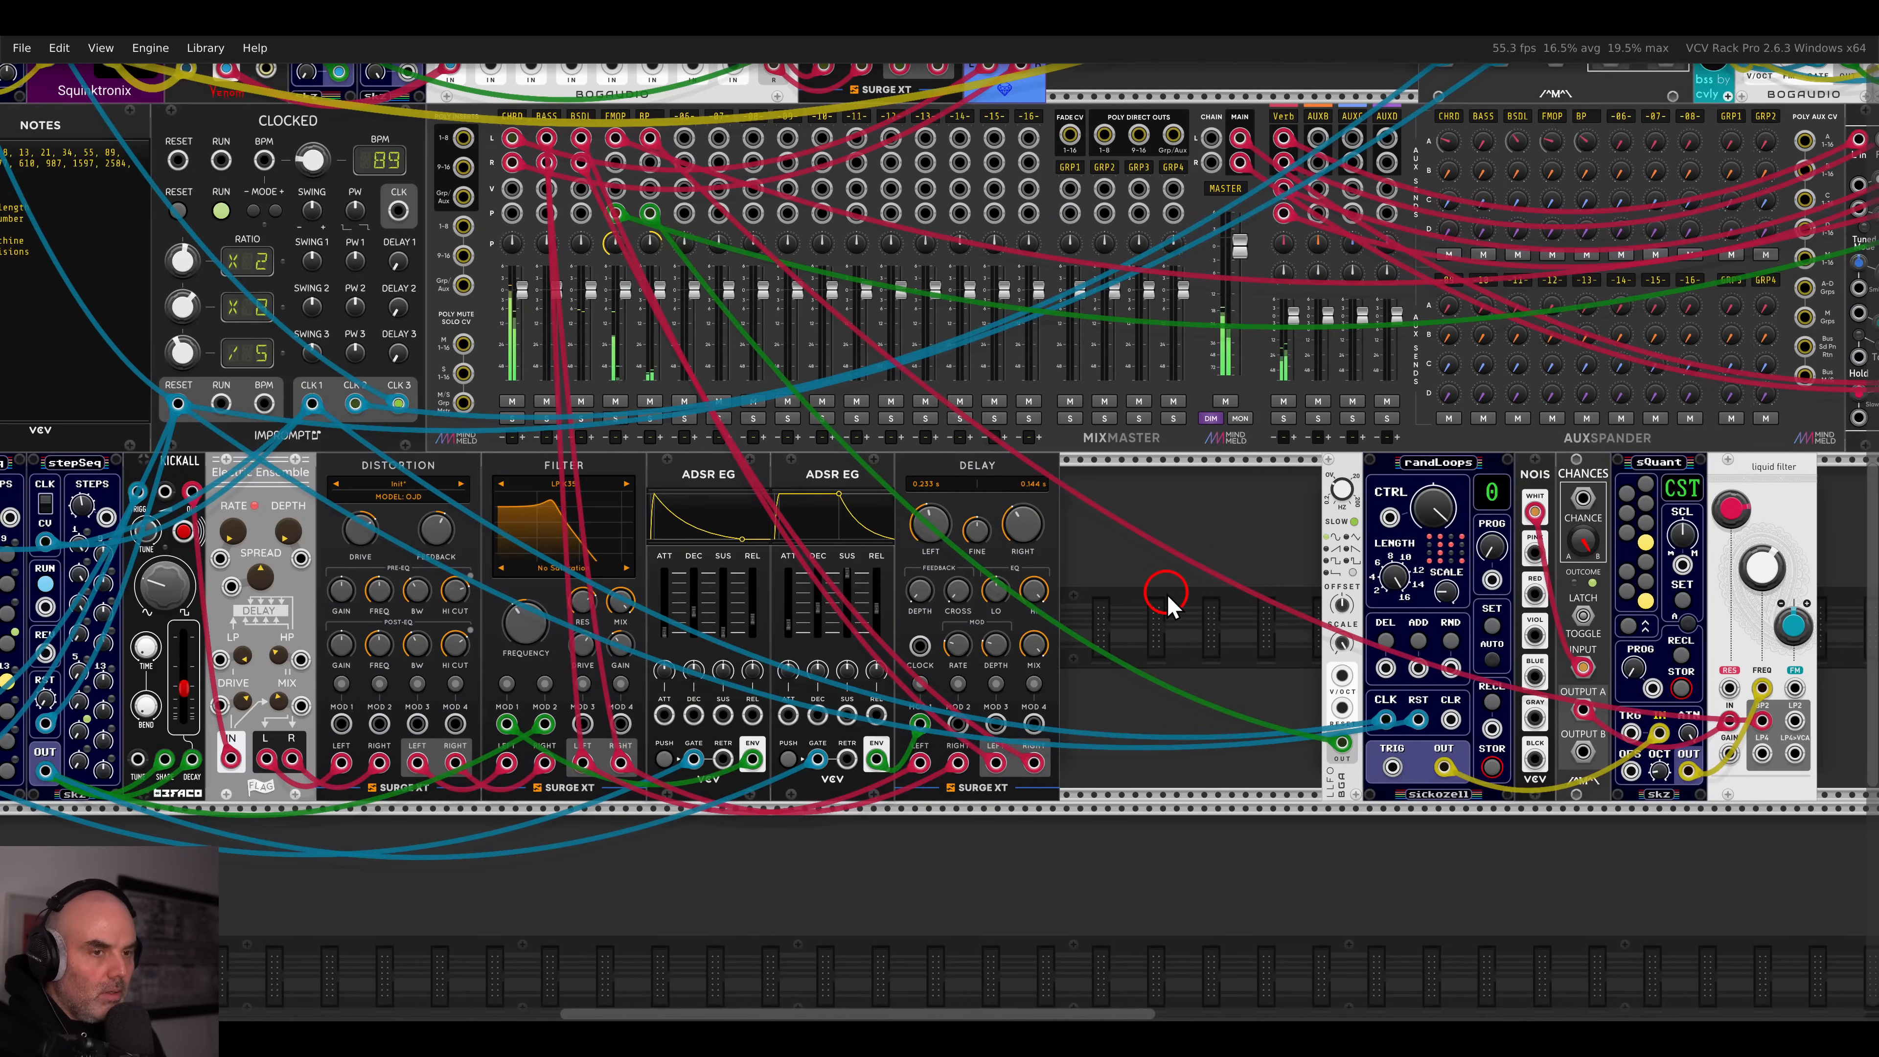
pyautogui.scroll(-1, 1170, 599)
pyautogui.moveTo(459, 436); pyautogui.dragTo(746, 455)
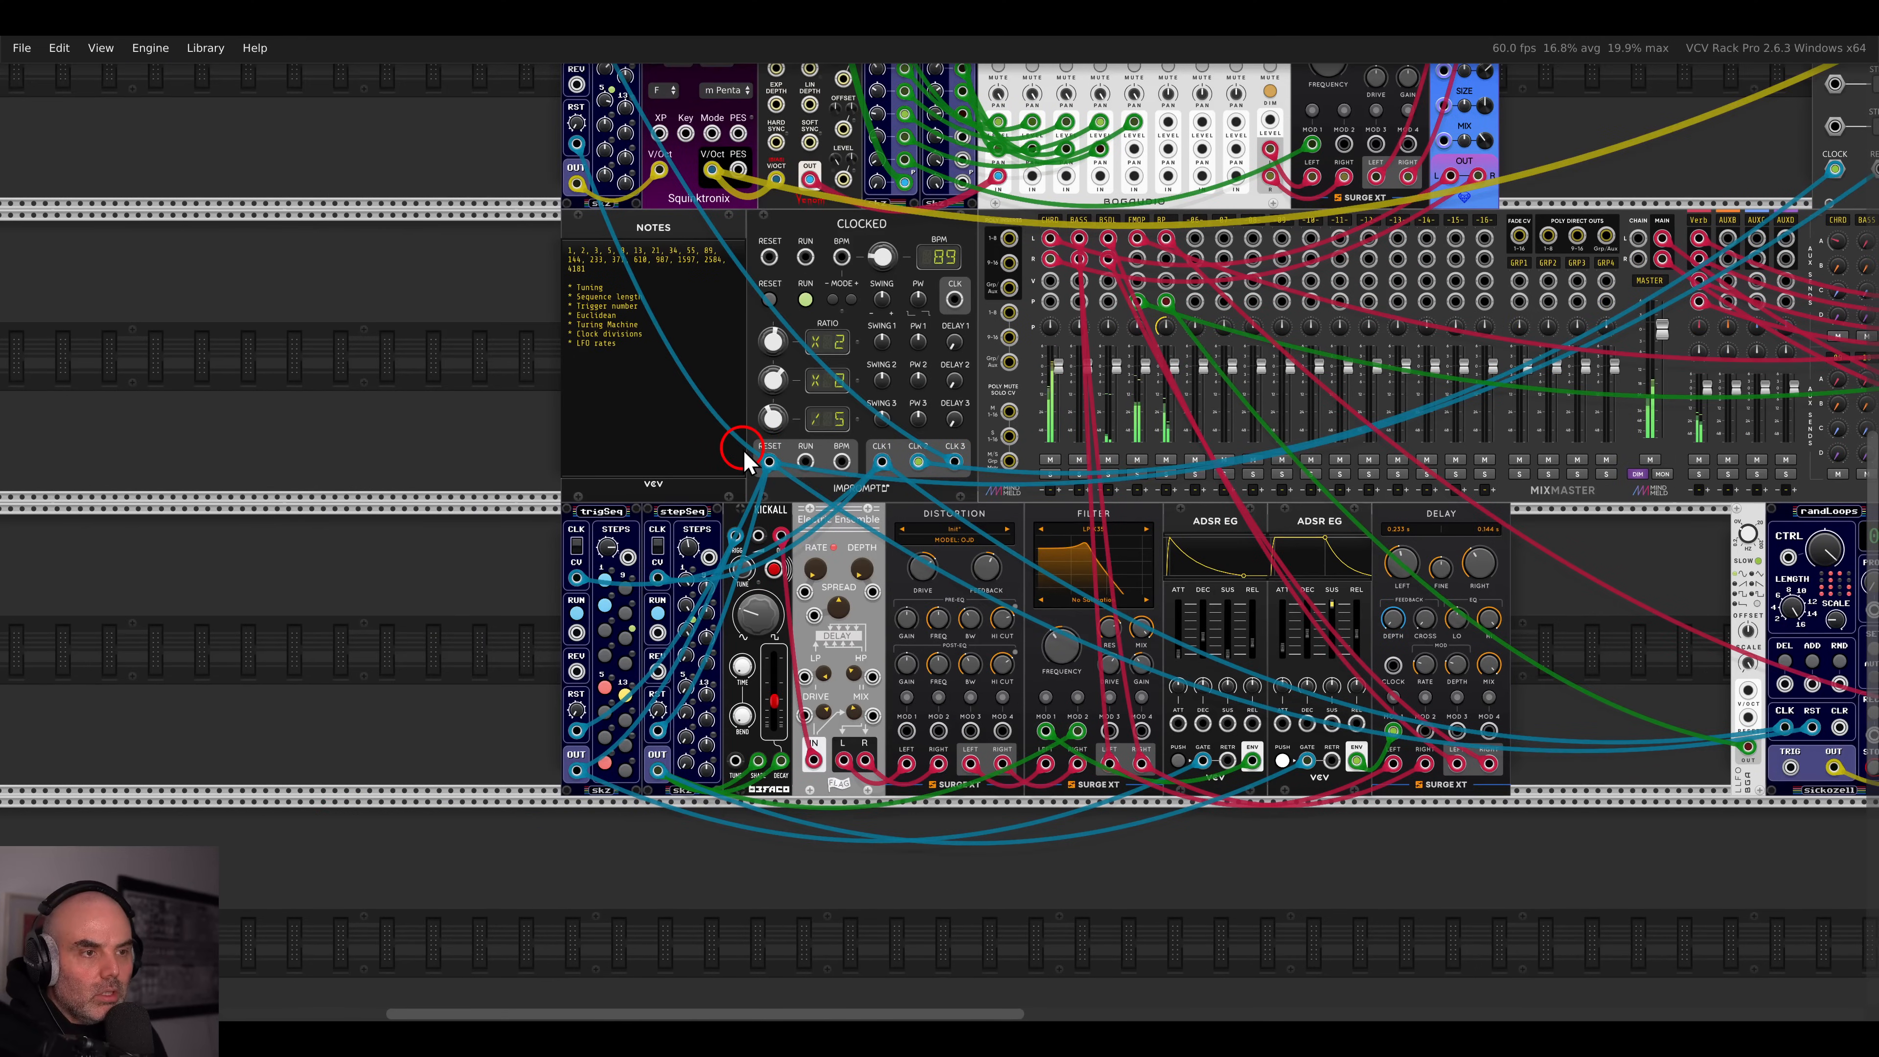
pyautogui.moveTo(1636, 587); pyautogui.dragTo(558, 588)
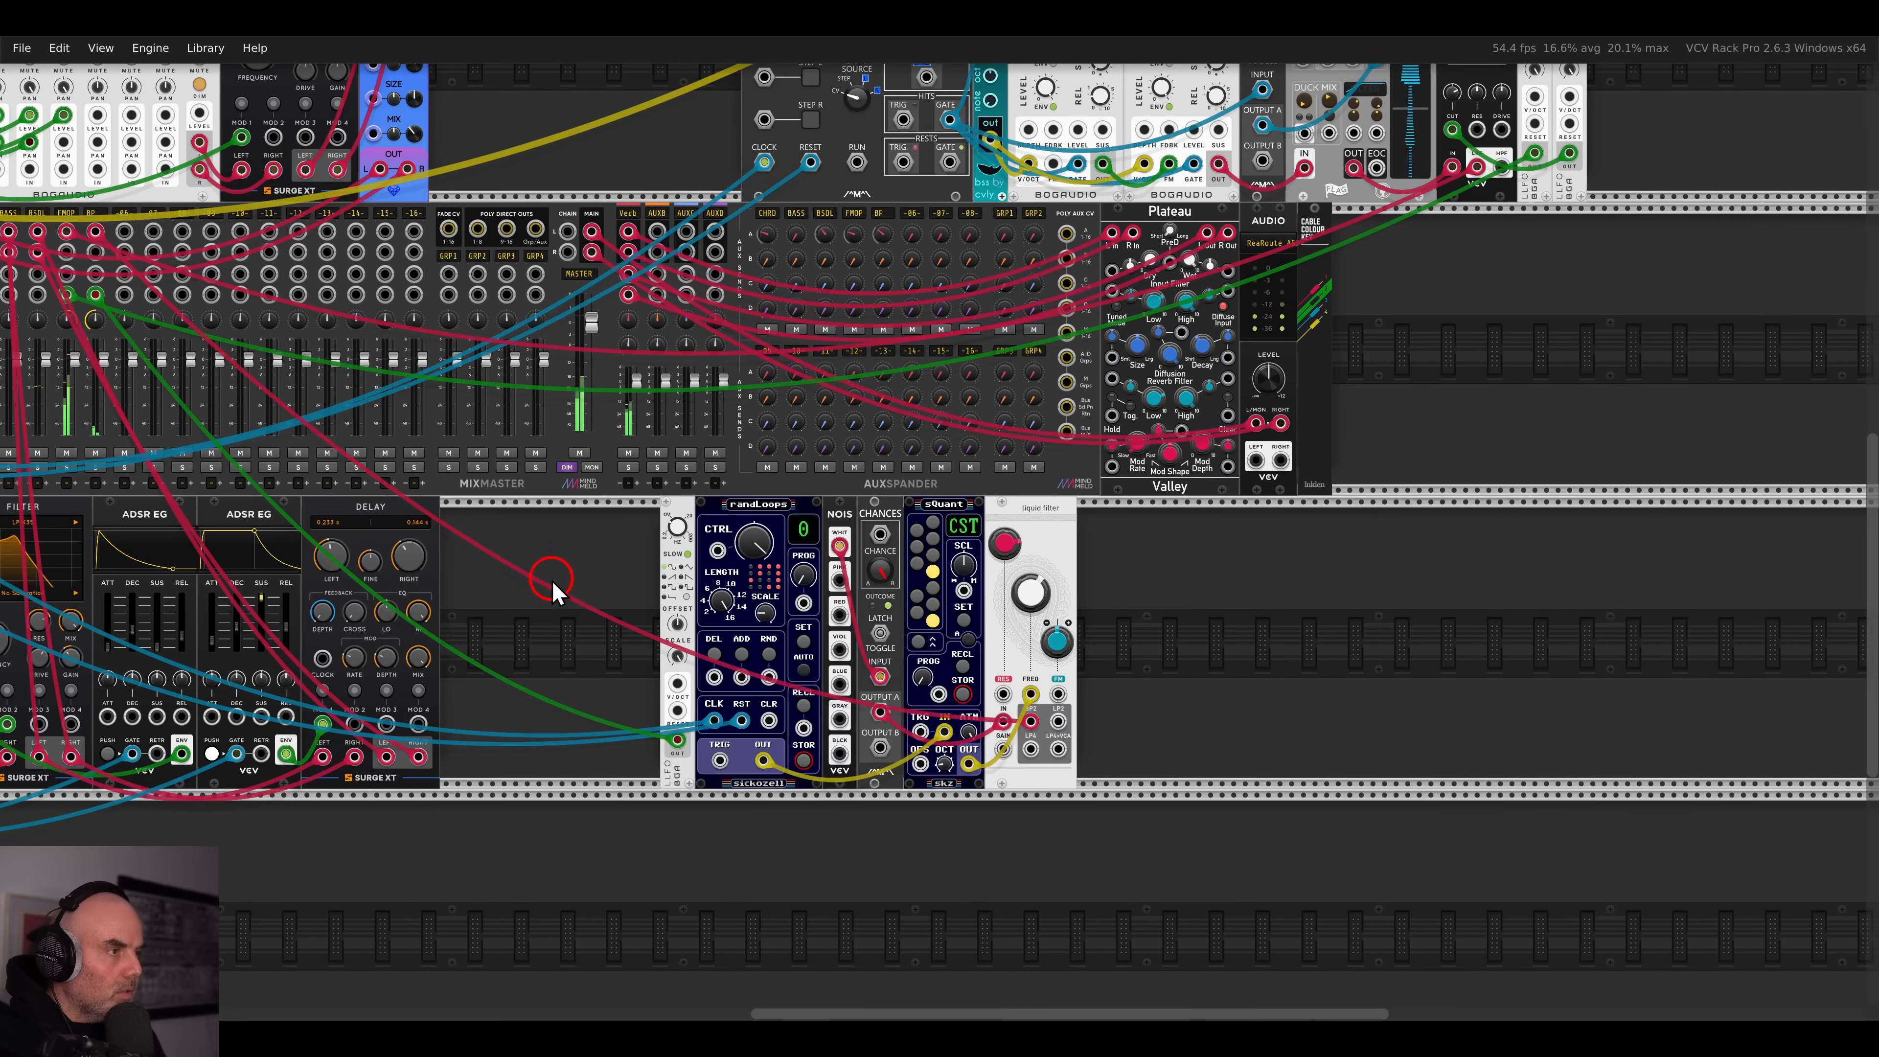
pyautogui.moveTo(1086, 573); pyautogui.dragTo(571, 529)
pyautogui.click(1131, 565)
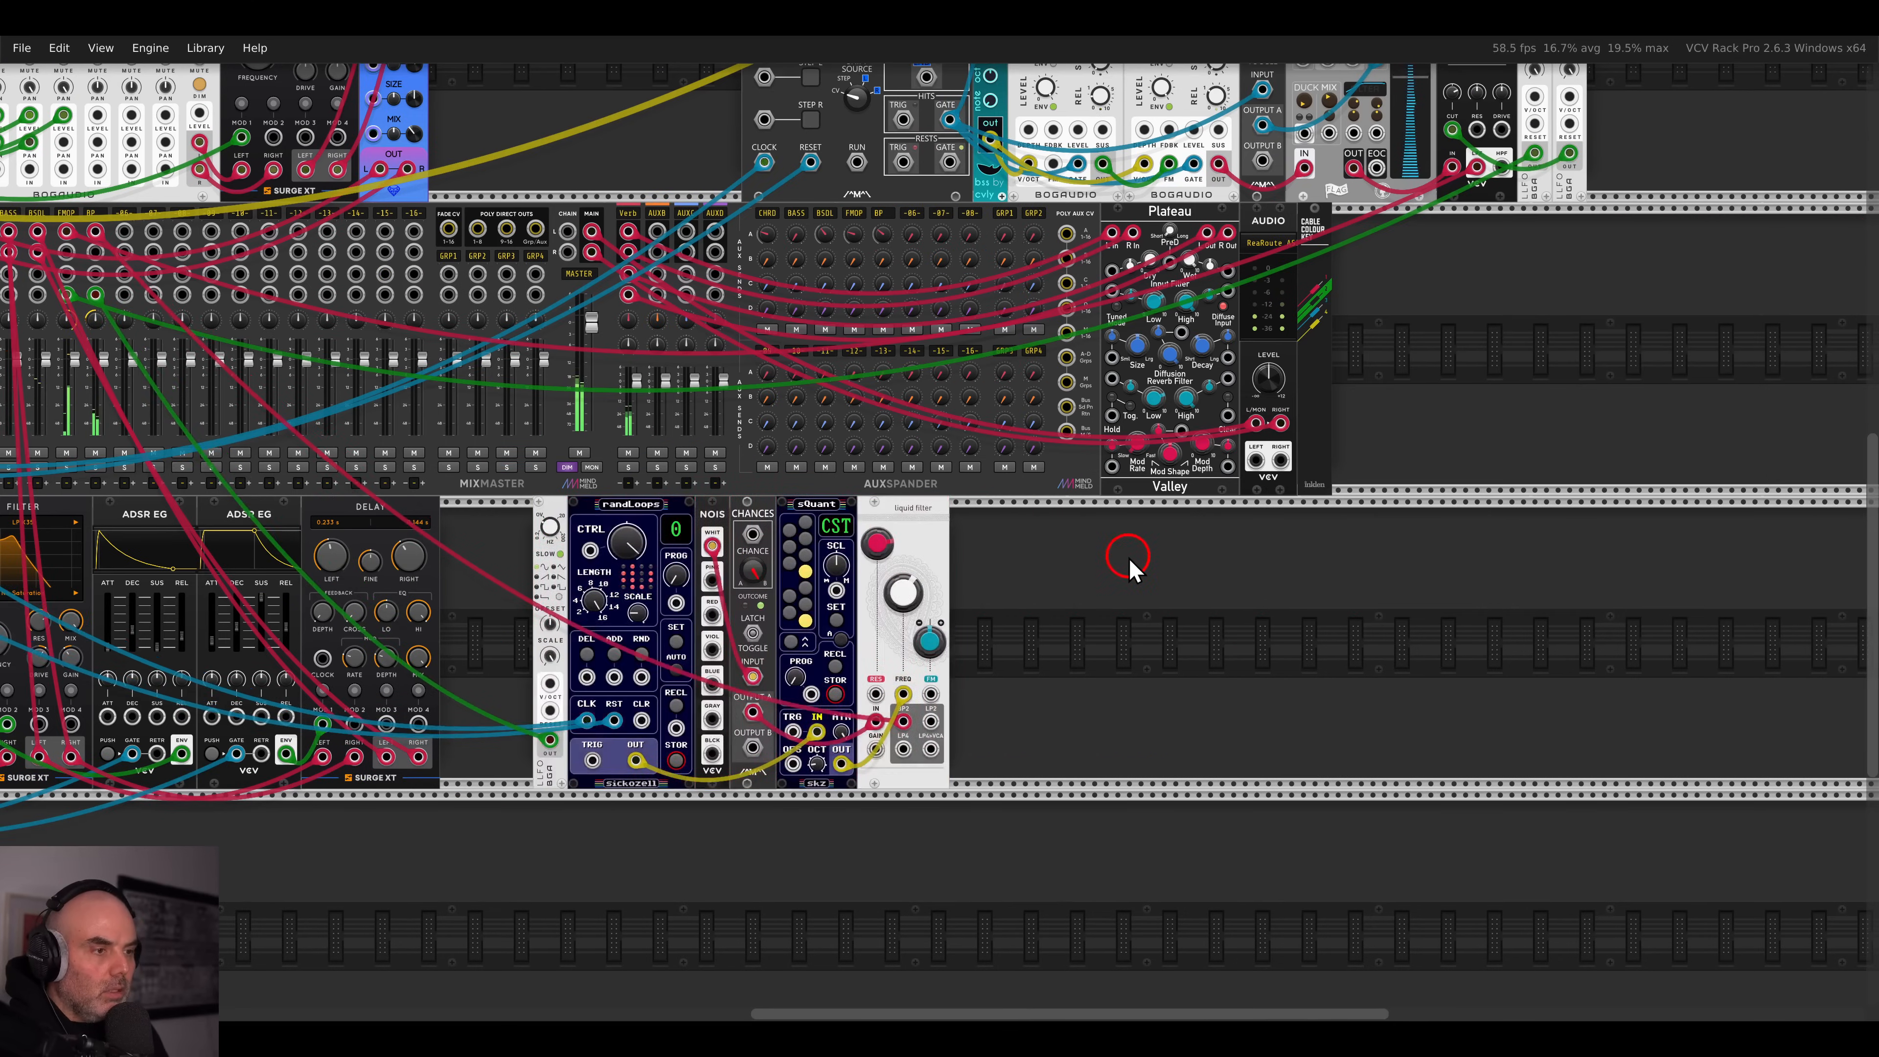
# - Add a second randLoops beyond the liquid filter, found by searching "turing", and patch a Clocked output into its CLK input
pyautogui.rightClick(1129, 556)
pyautogui.write('turing')
pyautogui.moveTo(437, 219); pyautogui.dragTo(1156, 607)
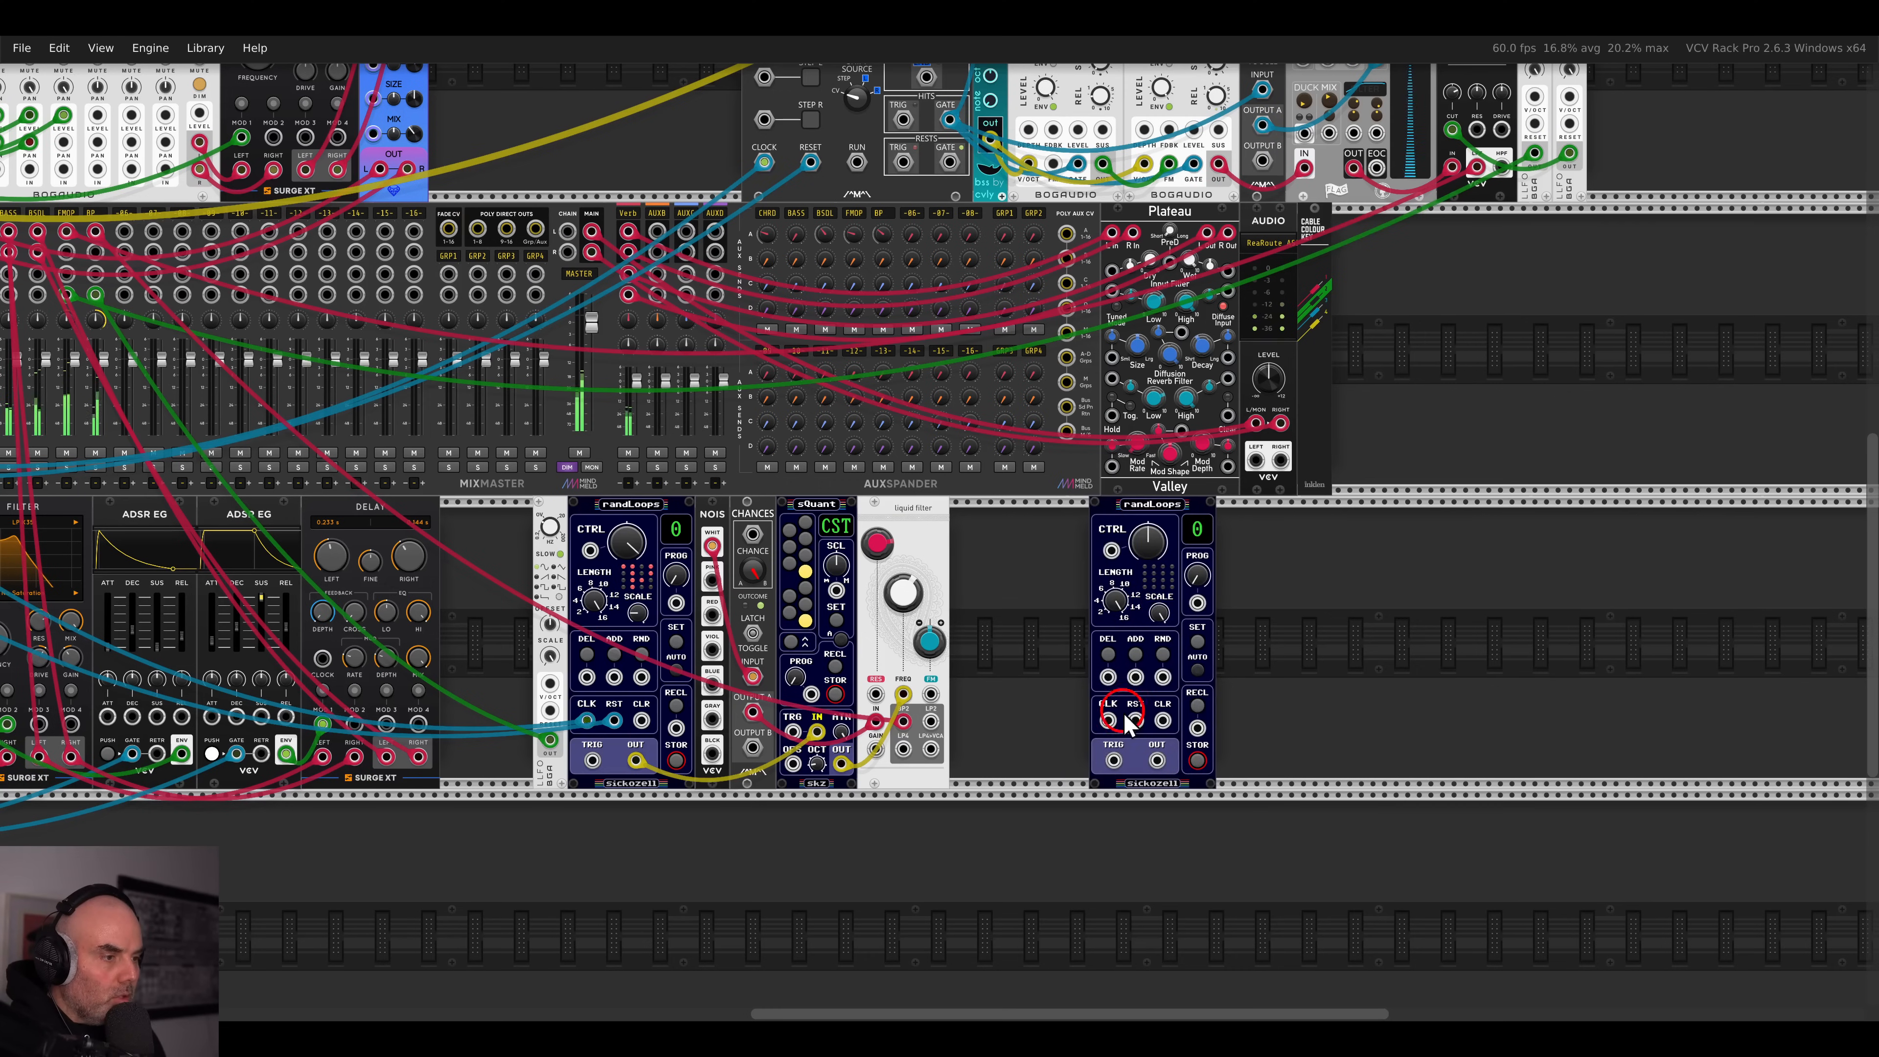
pyautogui.click(1110, 720)
pyautogui.hscroll(-10, 1110, 720)
pyautogui.moveTo(1110, 721); pyautogui.dragTo(811, 553)
pyautogui.scroll(1, 1108, 722)
pyautogui.hscroll(15, 814, 556)
pyautogui.scroll(-3, 858, 570)
pyautogui.keyDown('ctrl'); pyautogui.scroll(3, 841, 534); pyautogui.keyUp('ctrl')
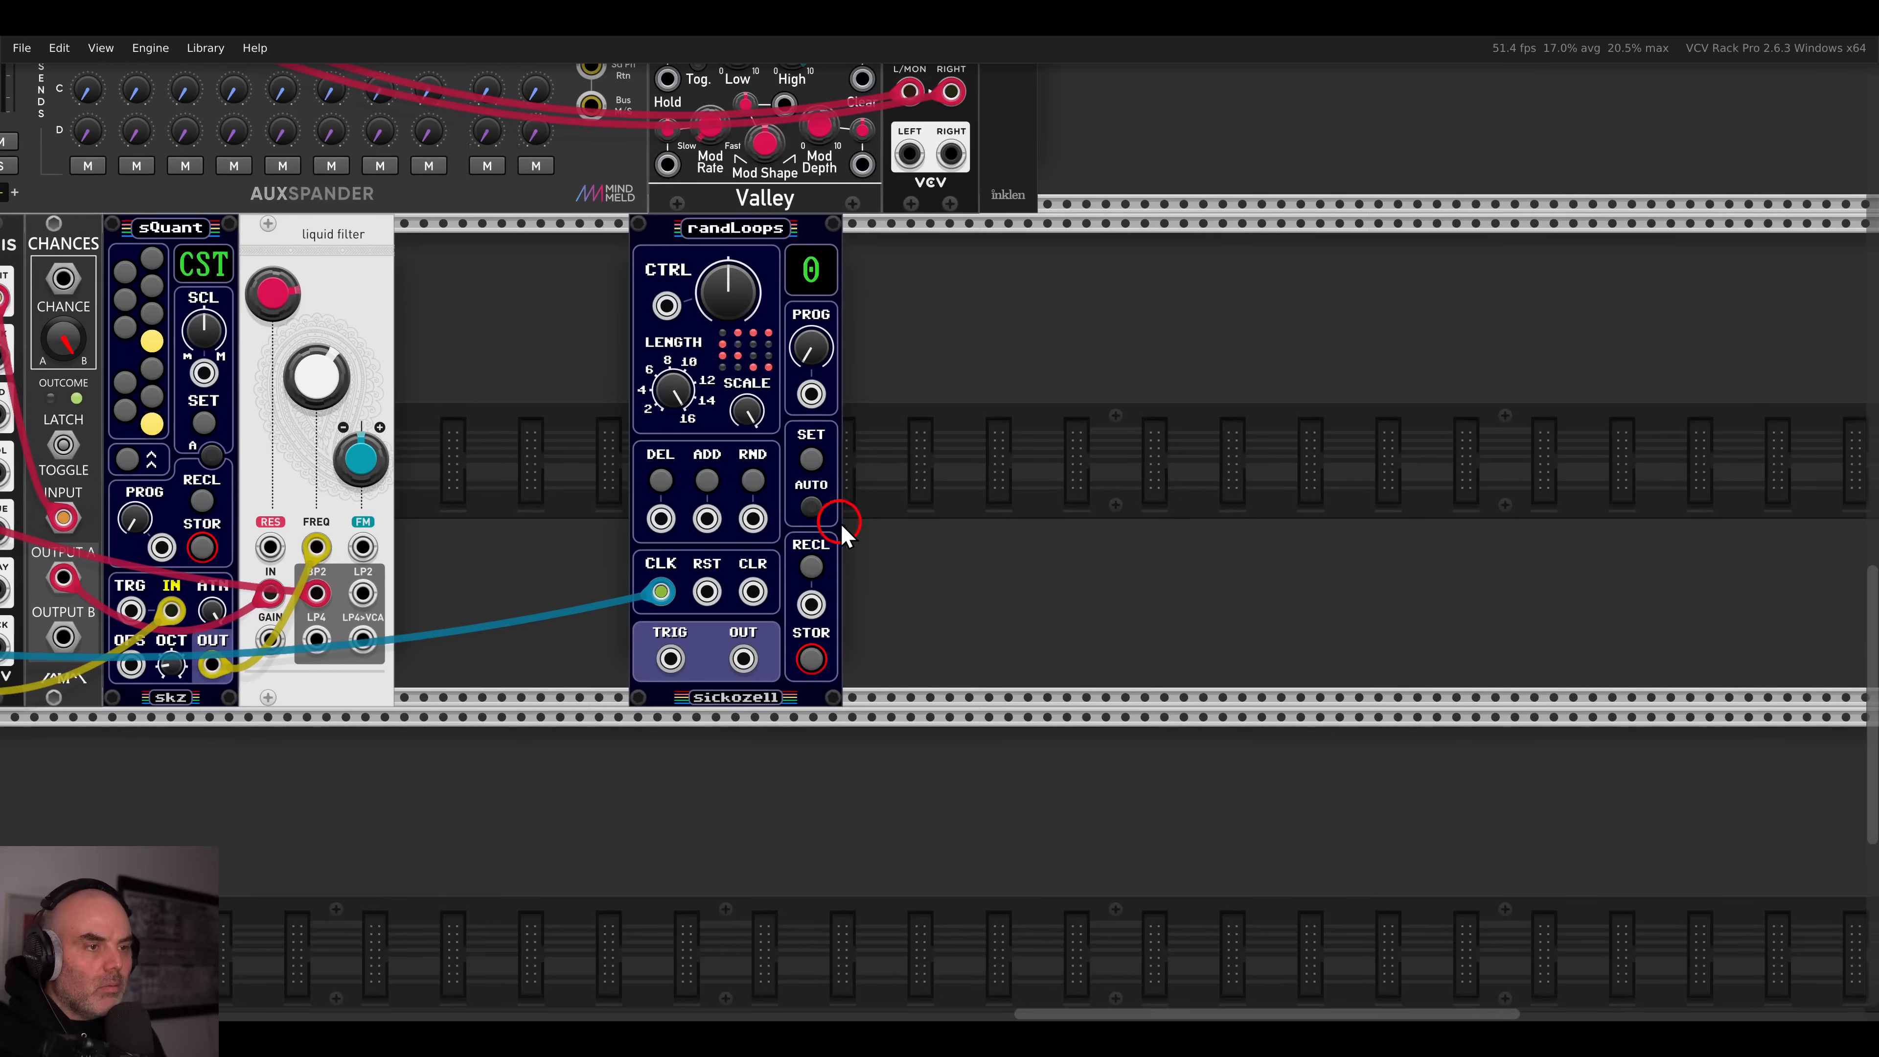
# - Add a docB Drums module and a Sickozell randLoops8 sequencer to the free space in the noise voice's row
pyautogui.rightClick(880, 481)
pyautogui.write('drum')
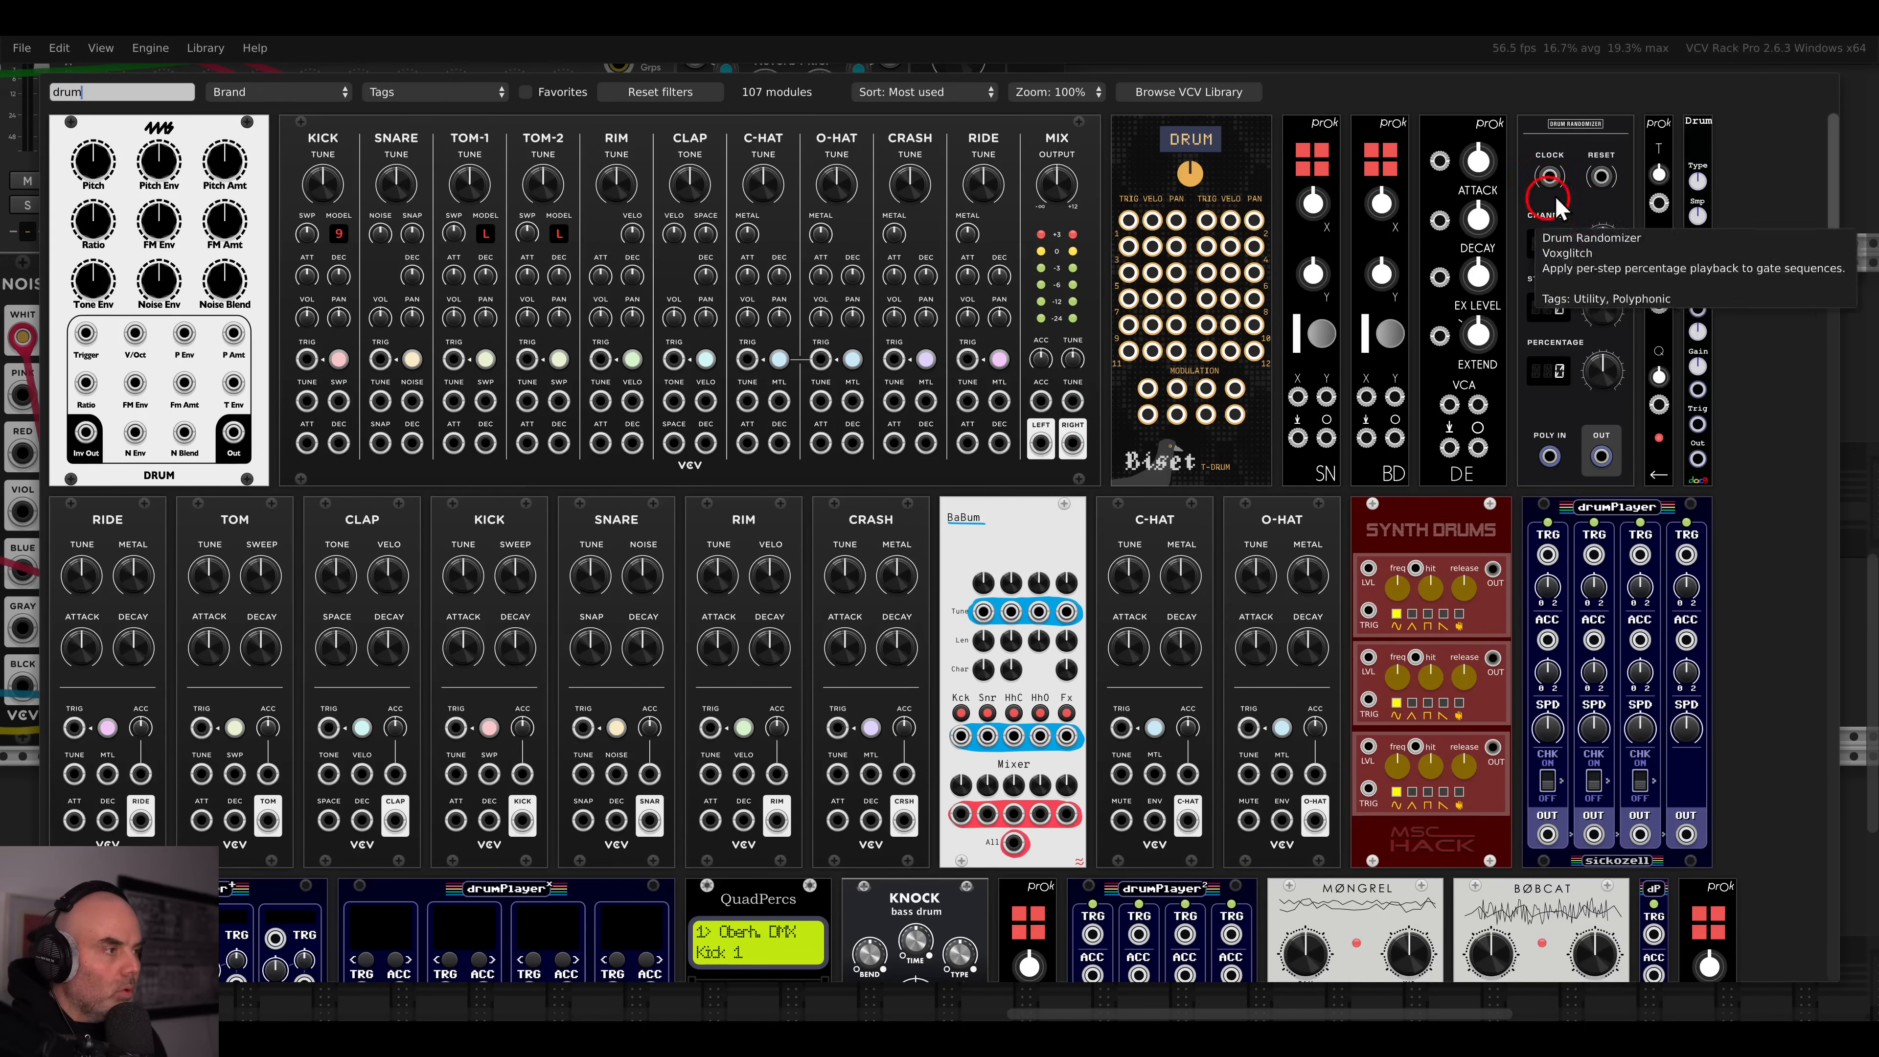
pyautogui.moveTo(1696, 229); pyautogui.dragTo(1122, 413)
pyautogui.rightClick(1232, 419)
pyautogui.write('turing')
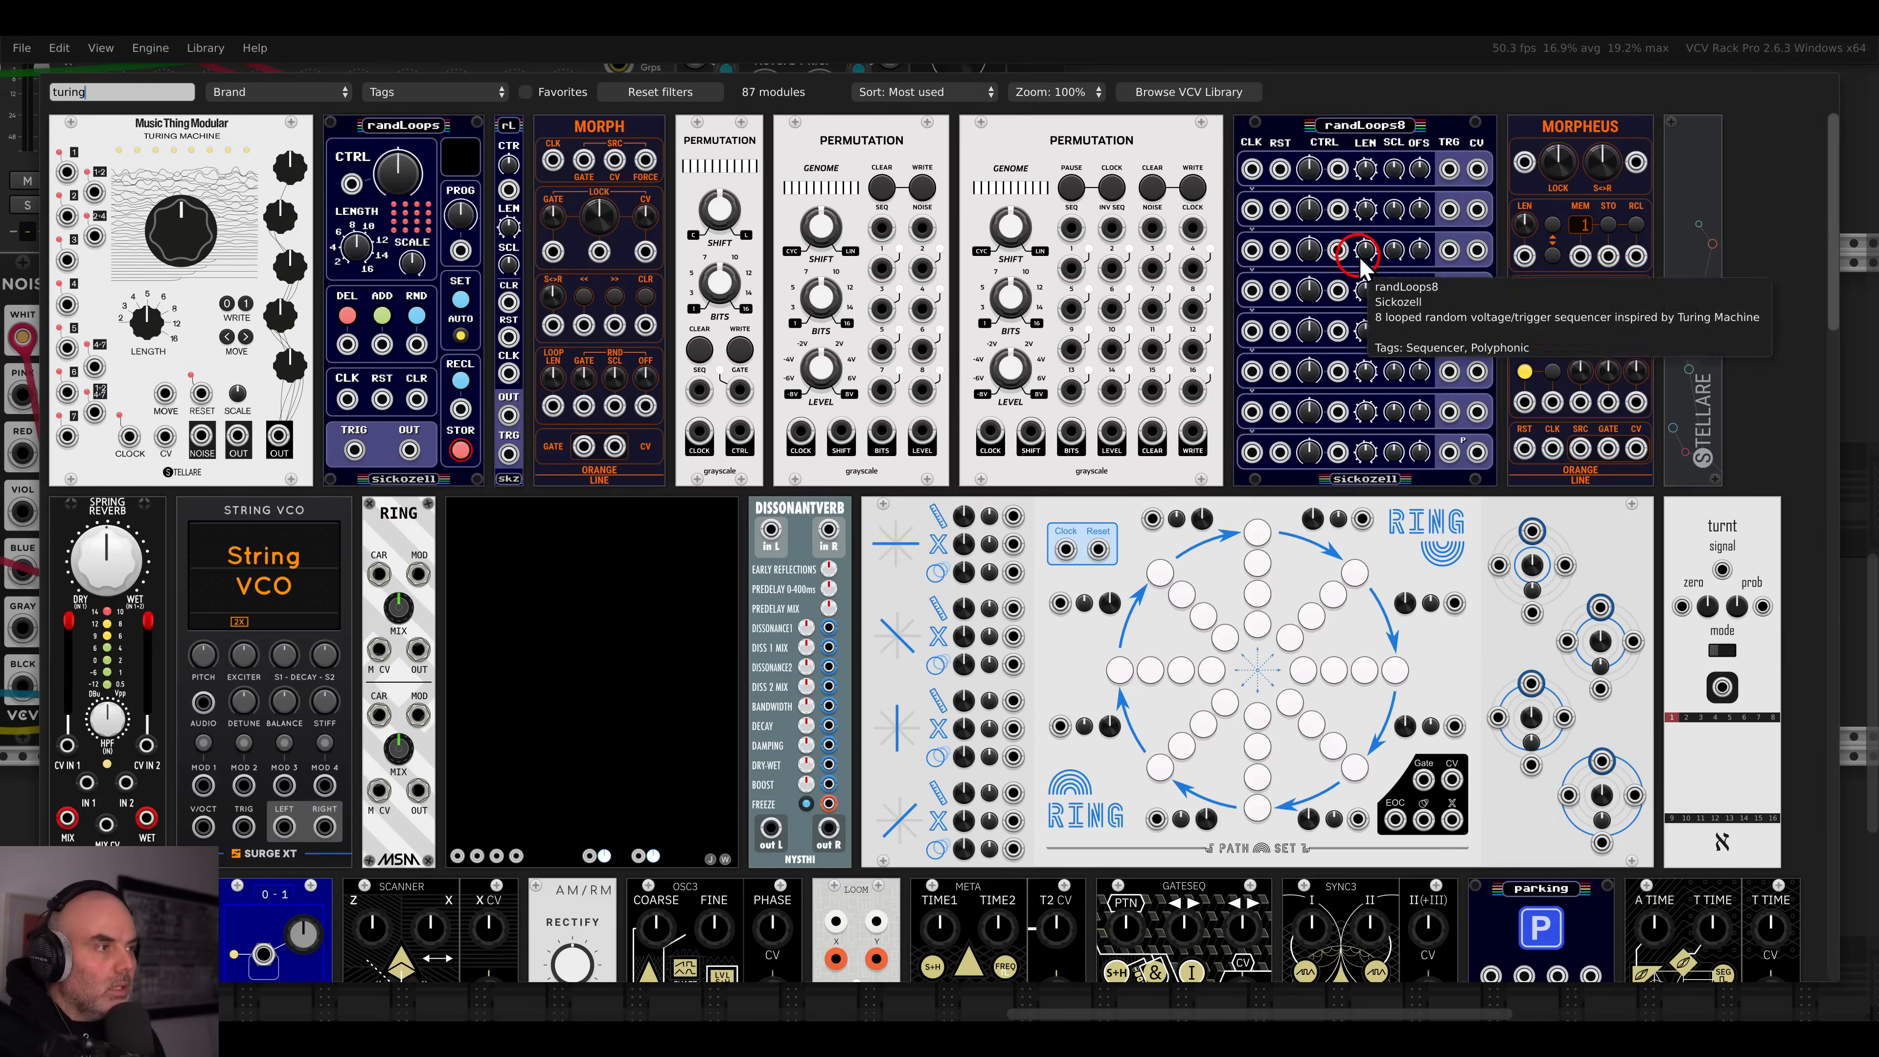
pyautogui.click(1321, 482)
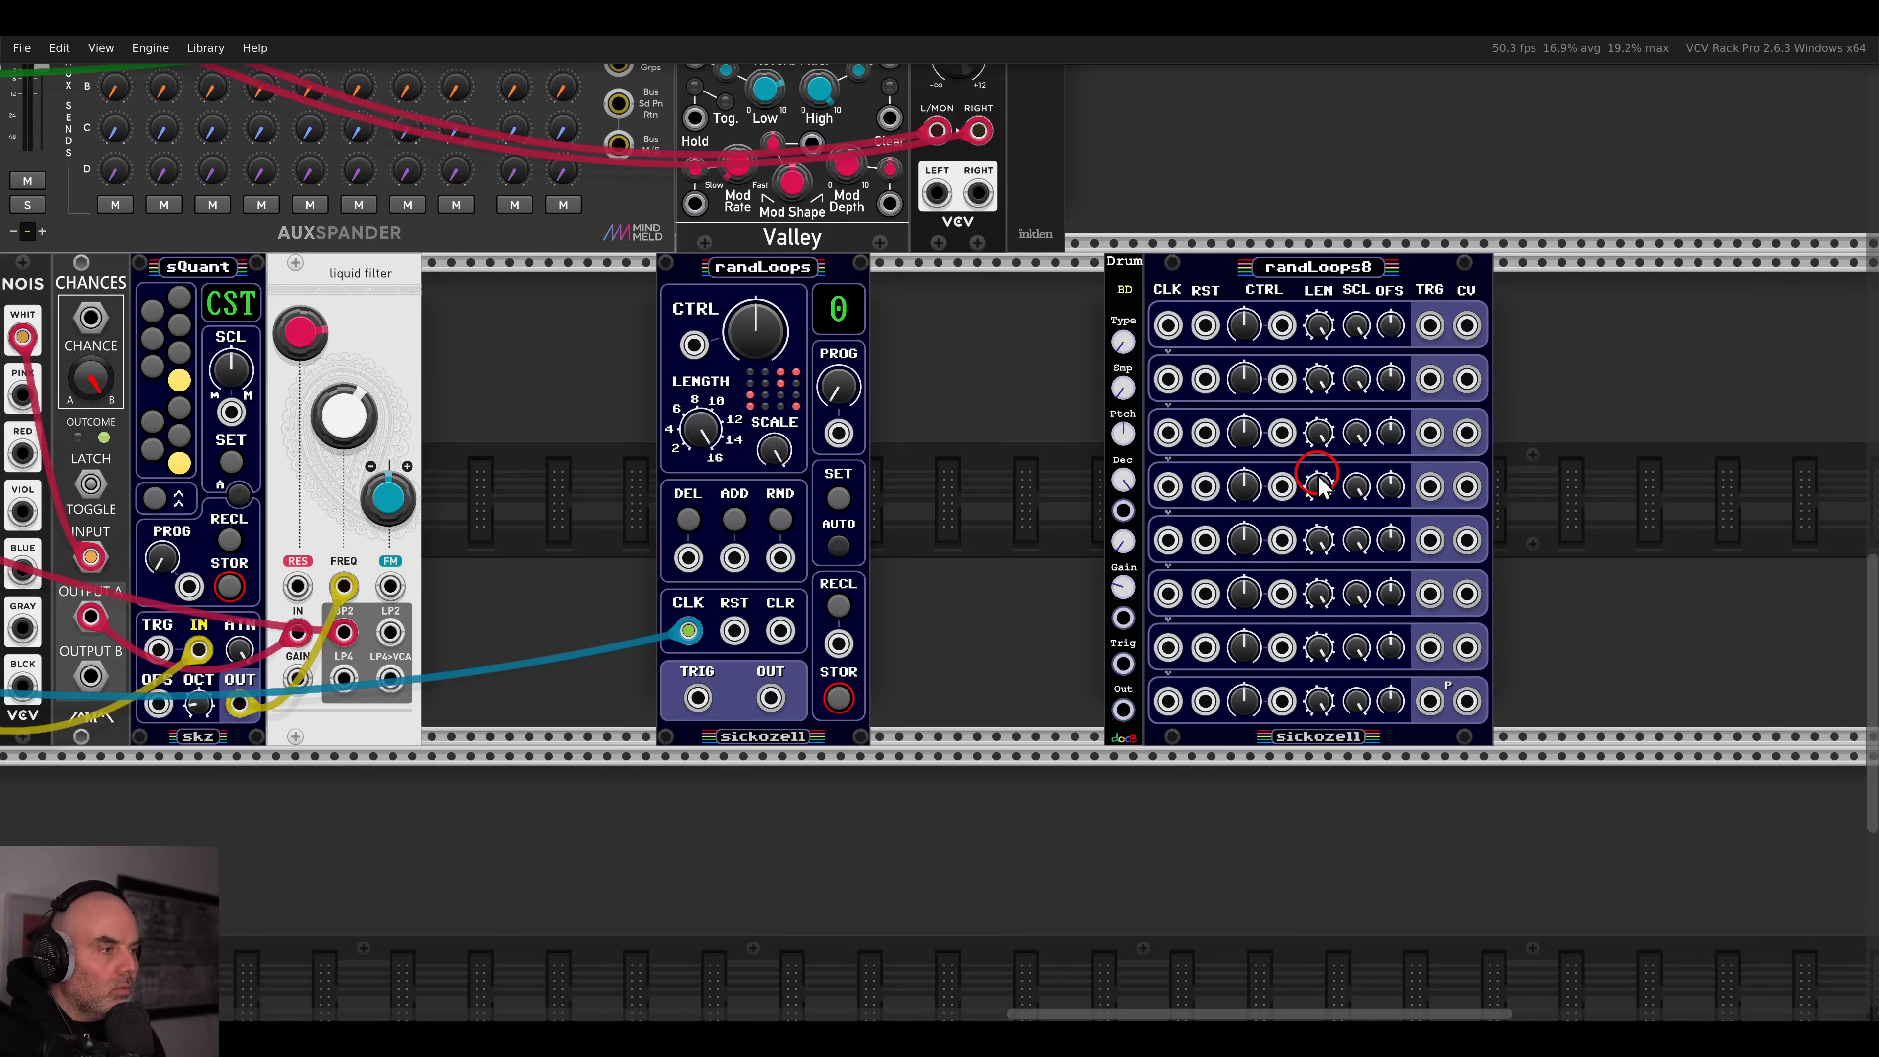
# - Set randLoops8's voltage progression to Fibonacci and check the setting
pyautogui.rightClick(1245, 286)
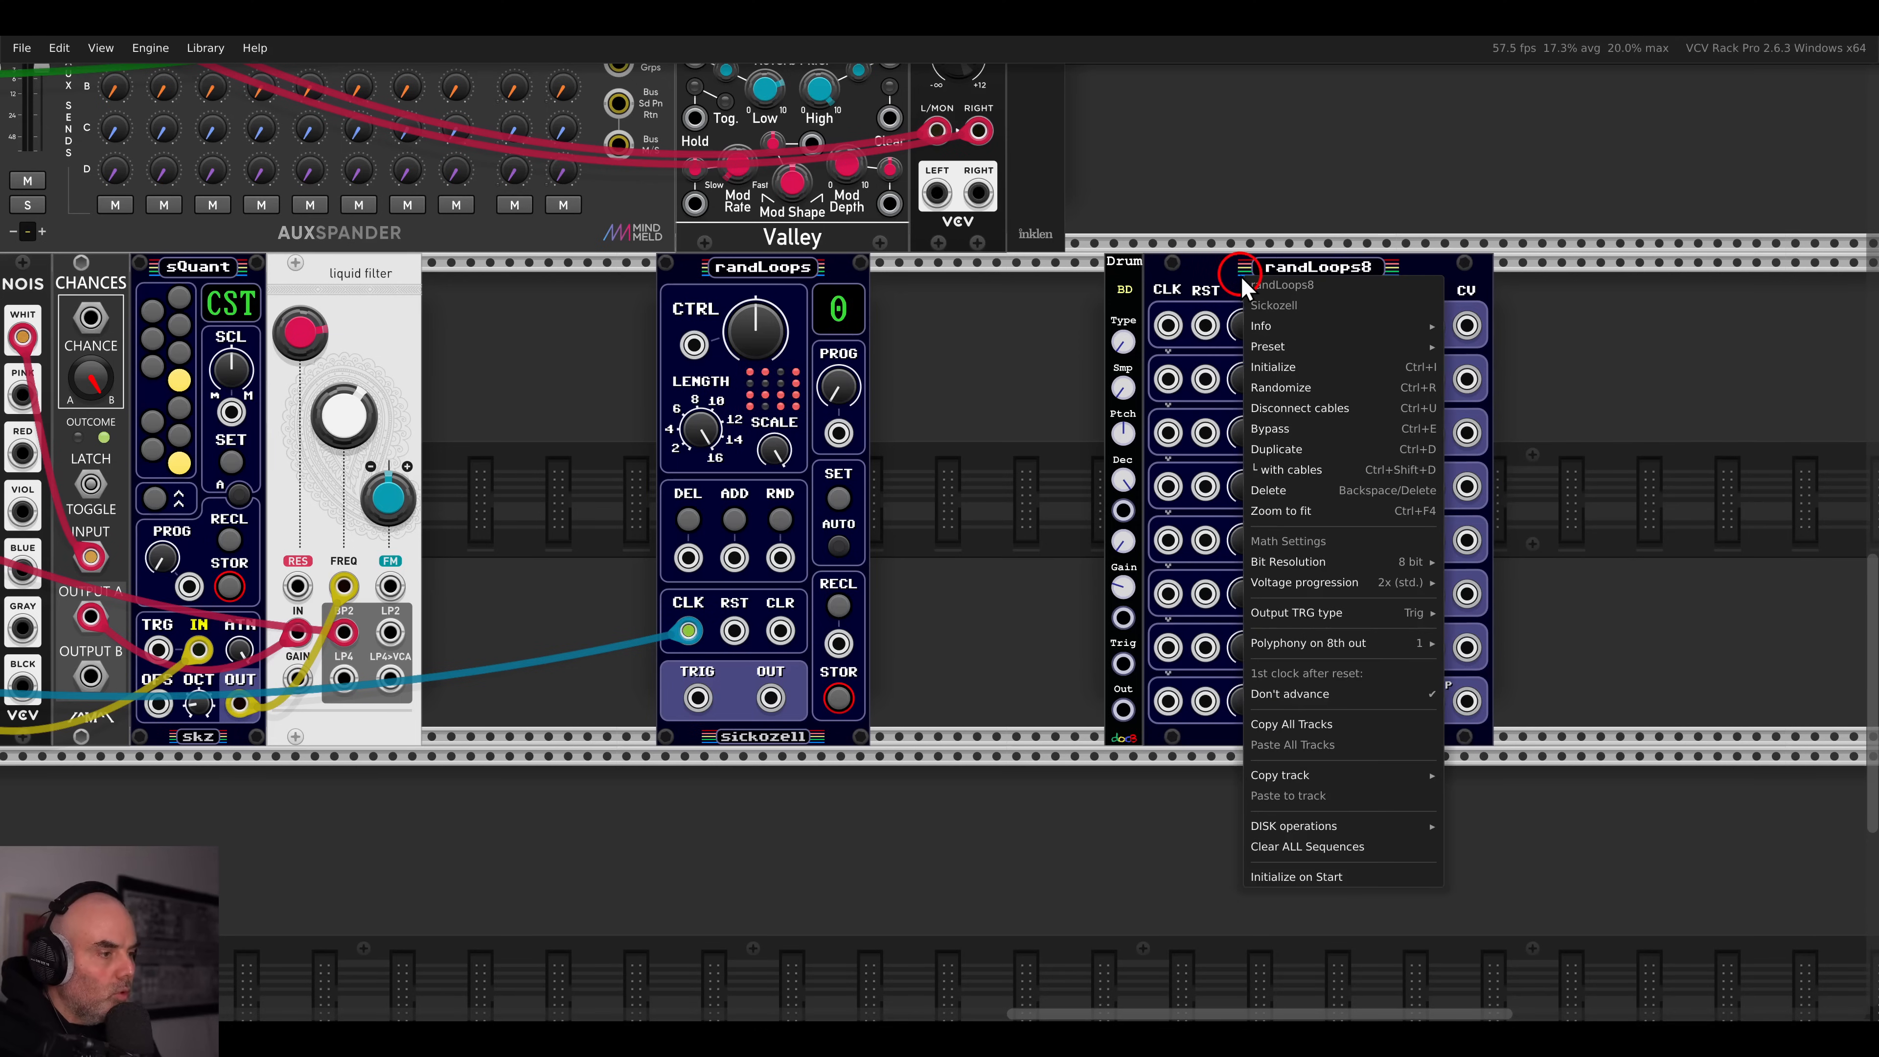
pyautogui.moveTo(1325, 593)
pyautogui.click(1480, 624)
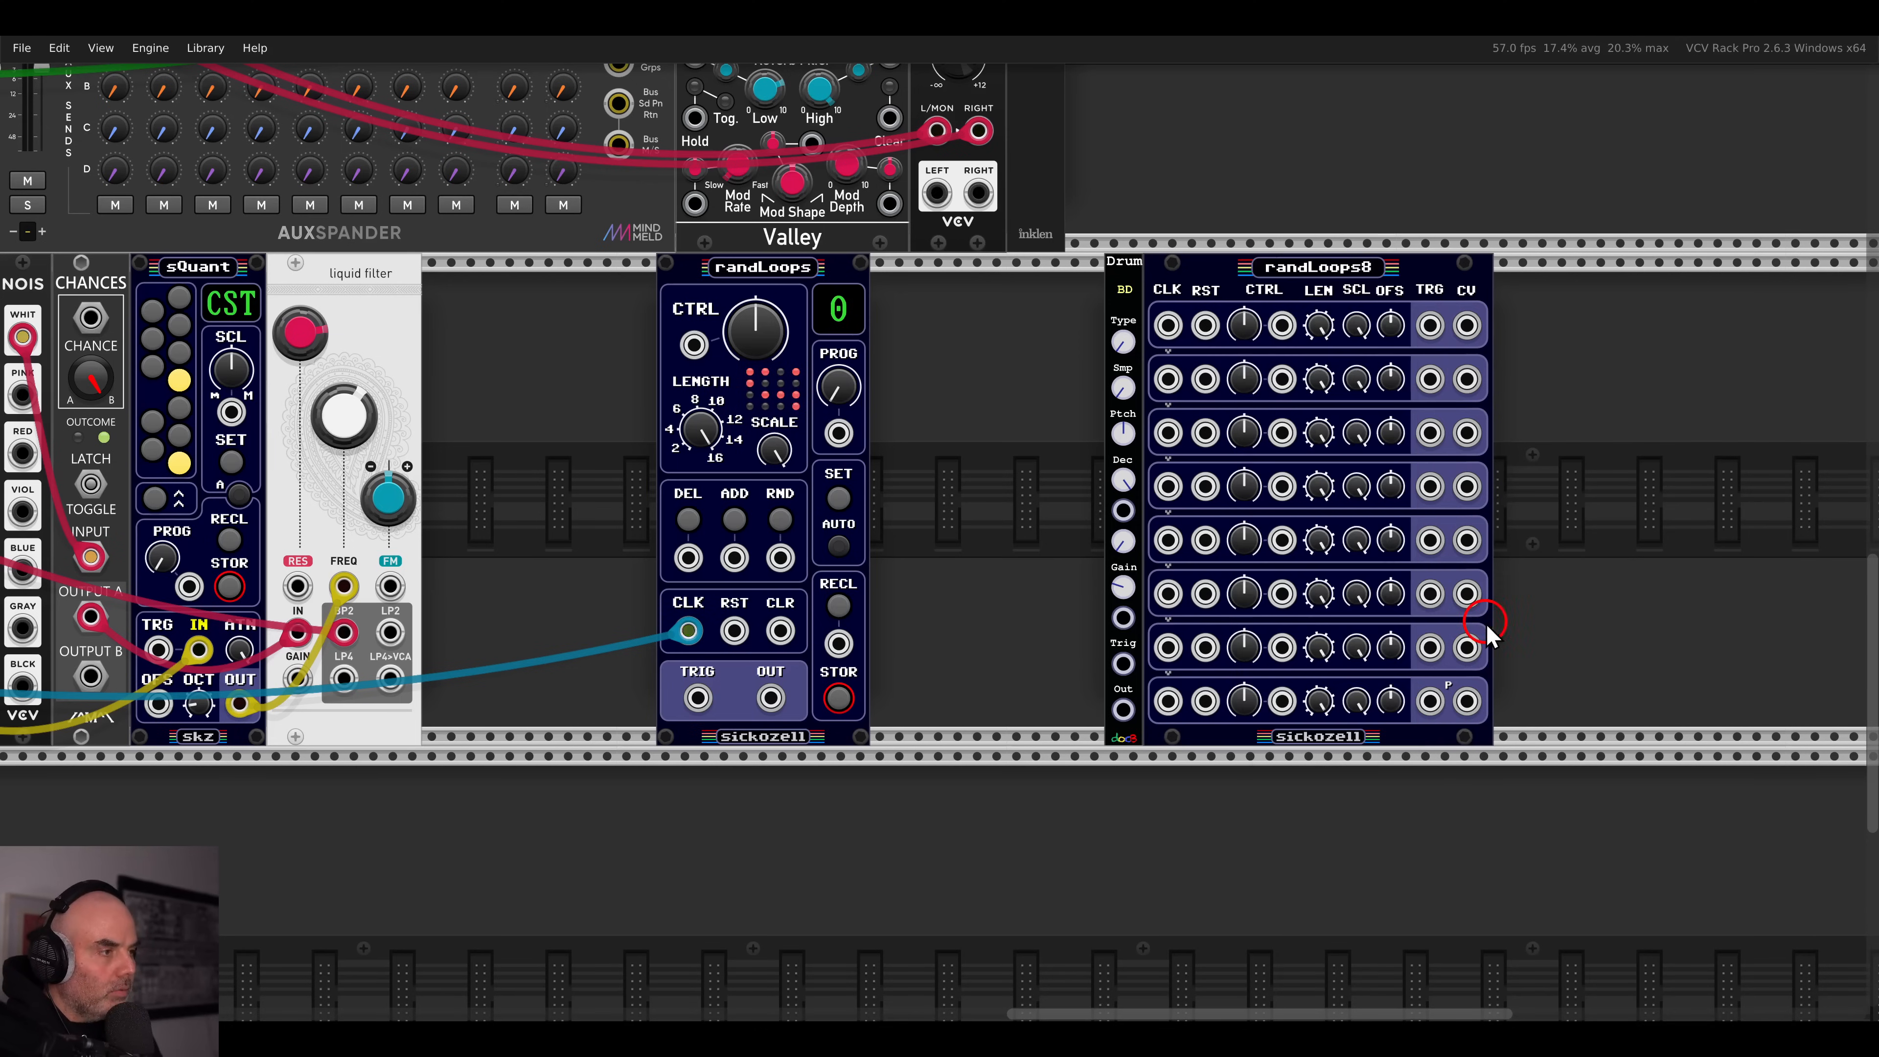
pyautogui.rightClick(1217, 289)
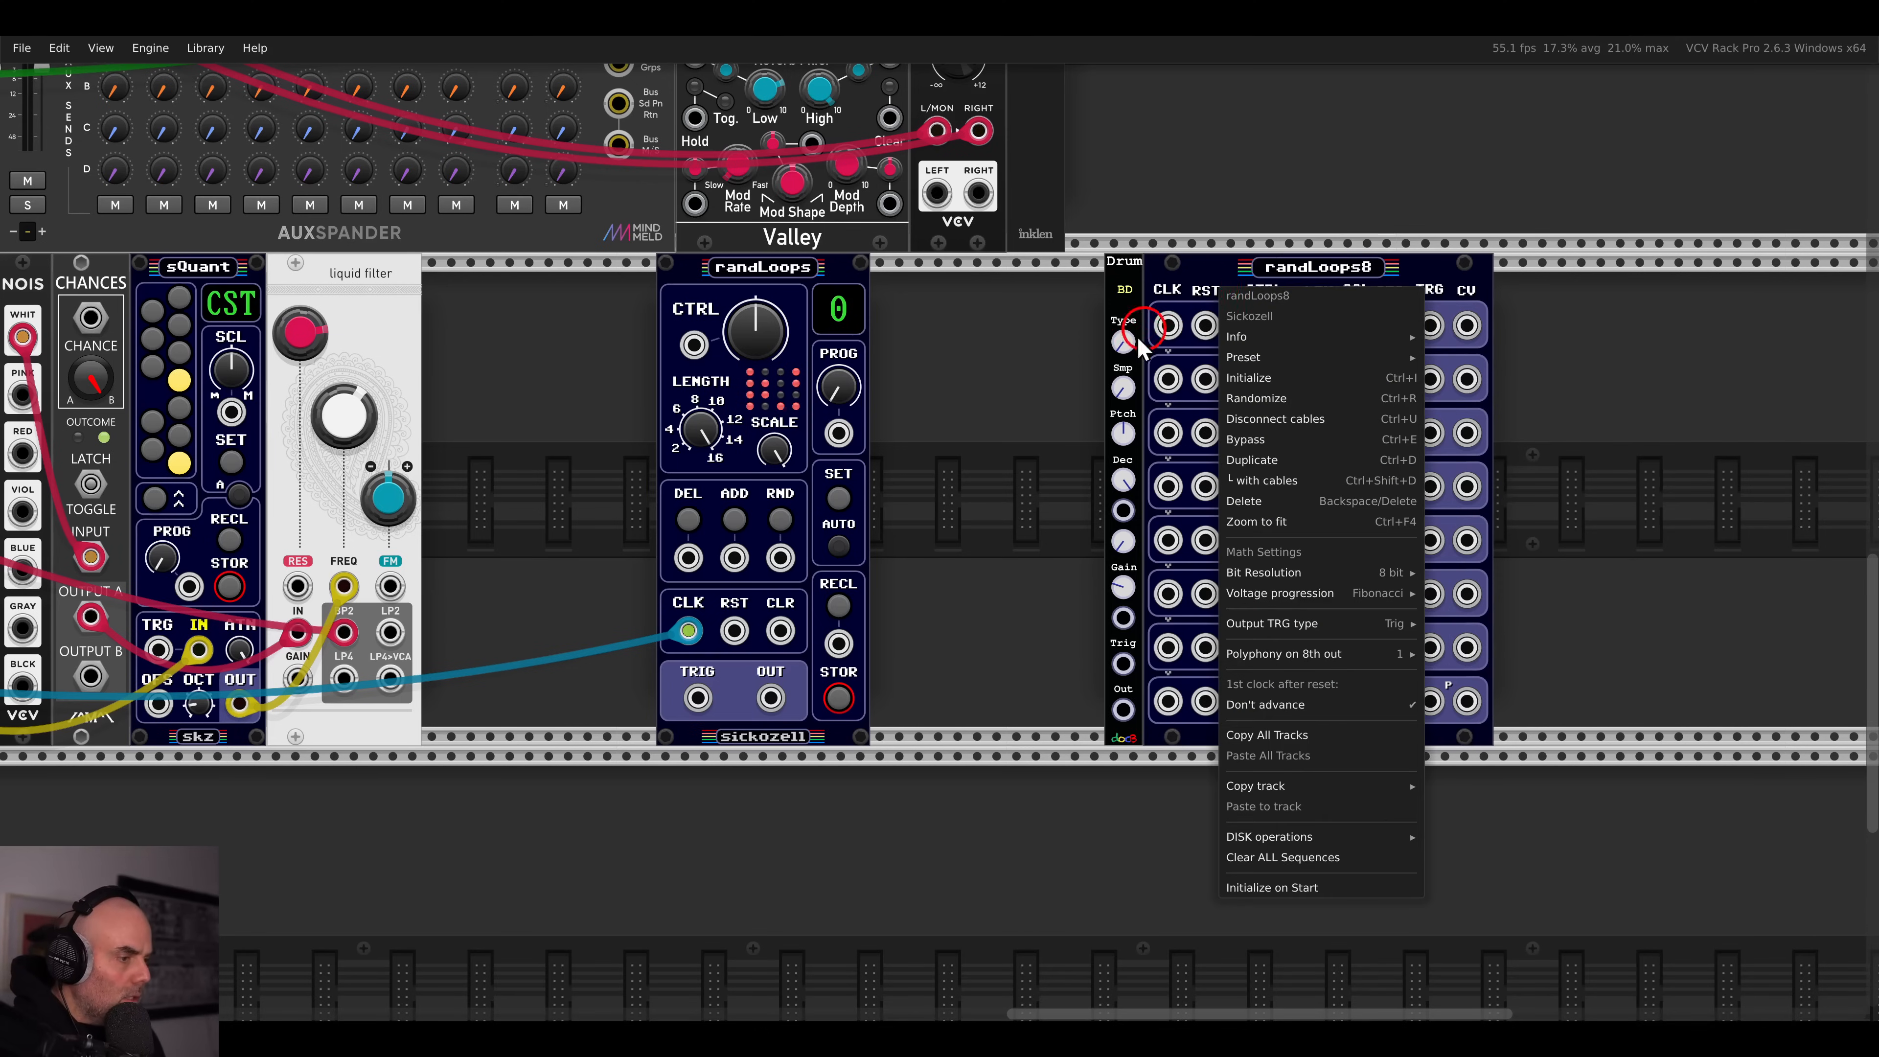
pyautogui.click(1199, 309)
# - Move the clock cable to randLoops8's first CLK input and delete the second single randLoops
pyautogui.moveTo(688, 631); pyautogui.dragTo(774, 304)
pyautogui.click(869, 325)
pyautogui.press('Delete')
# - Duplicate the Drums module twice beside randLoops8 and patch triggers 1 to 3 into the BD, SN and CL modules
pyautogui.moveTo(1115, 291); pyautogui.dragTo(947, 293)
pyautogui.hotkey('ctrl', 'd')
pyautogui.hotkey('ctrl', 'd')
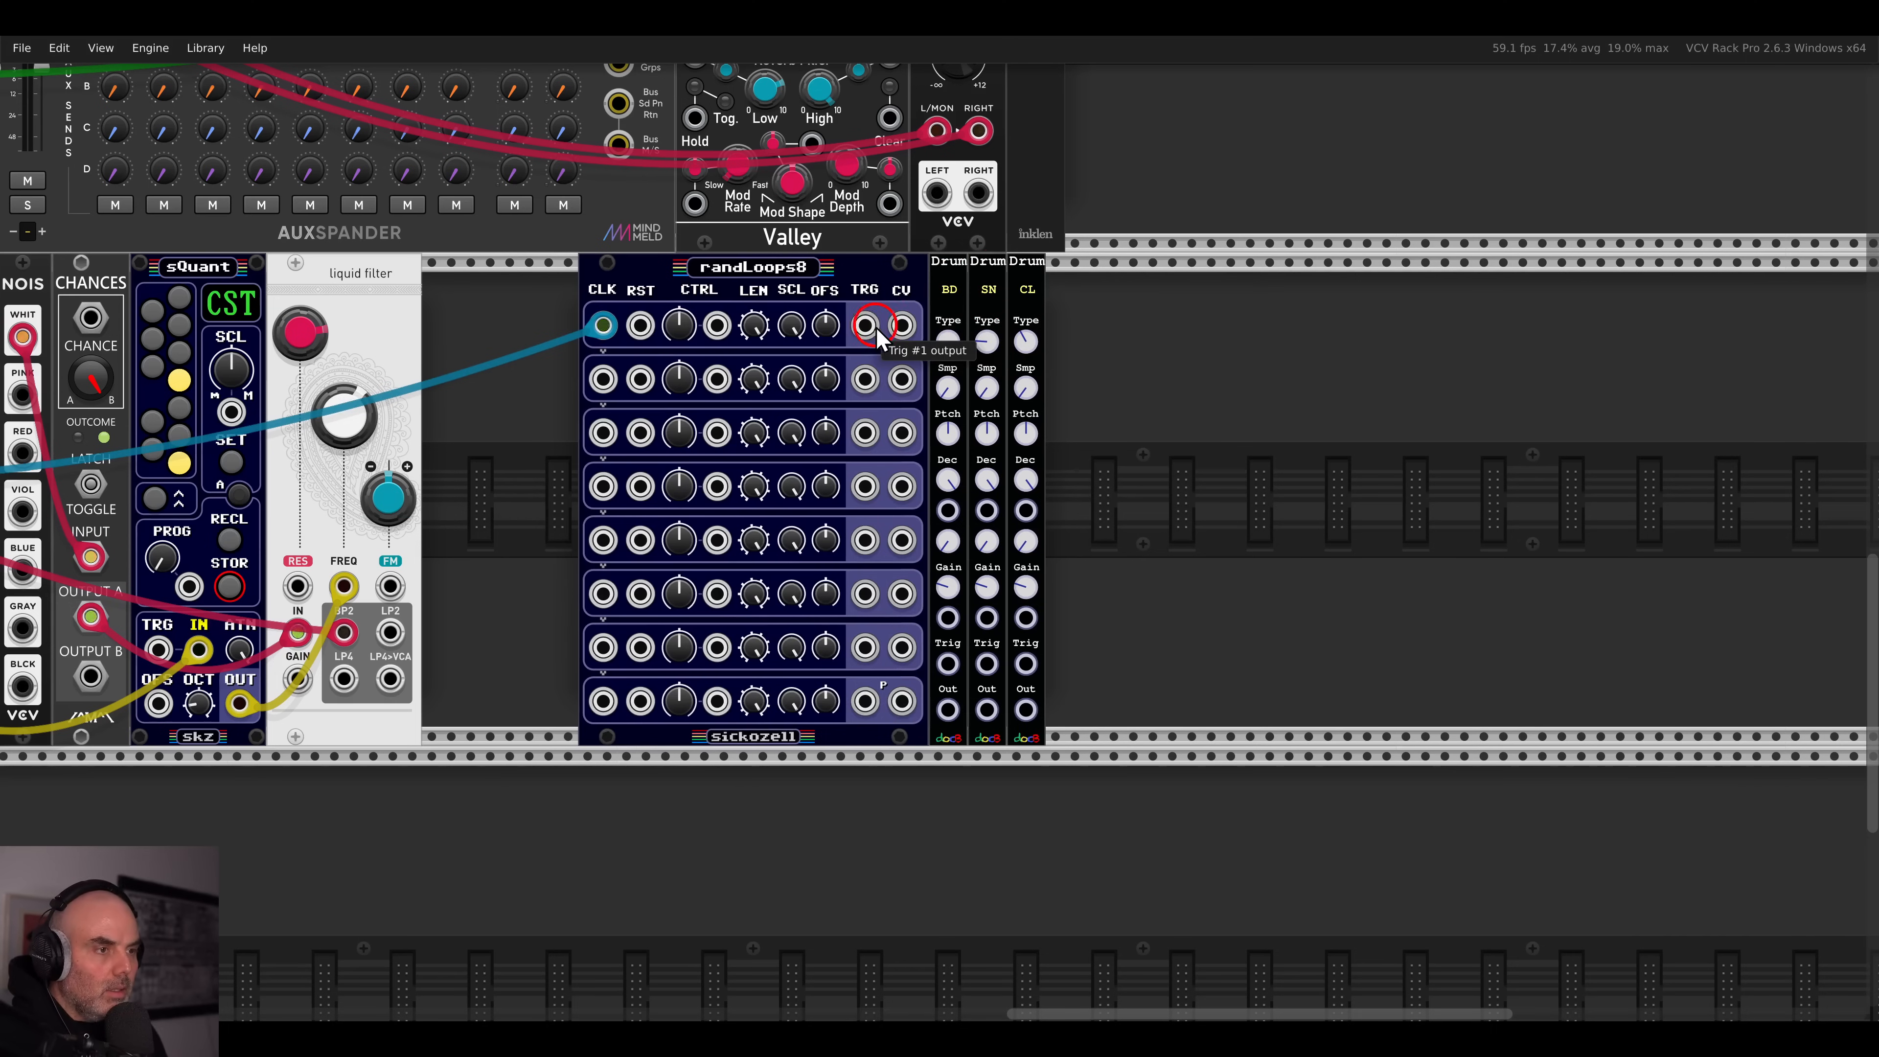
pyautogui.moveTo(868, 326); pyautogui.dragTo(1026, 663)
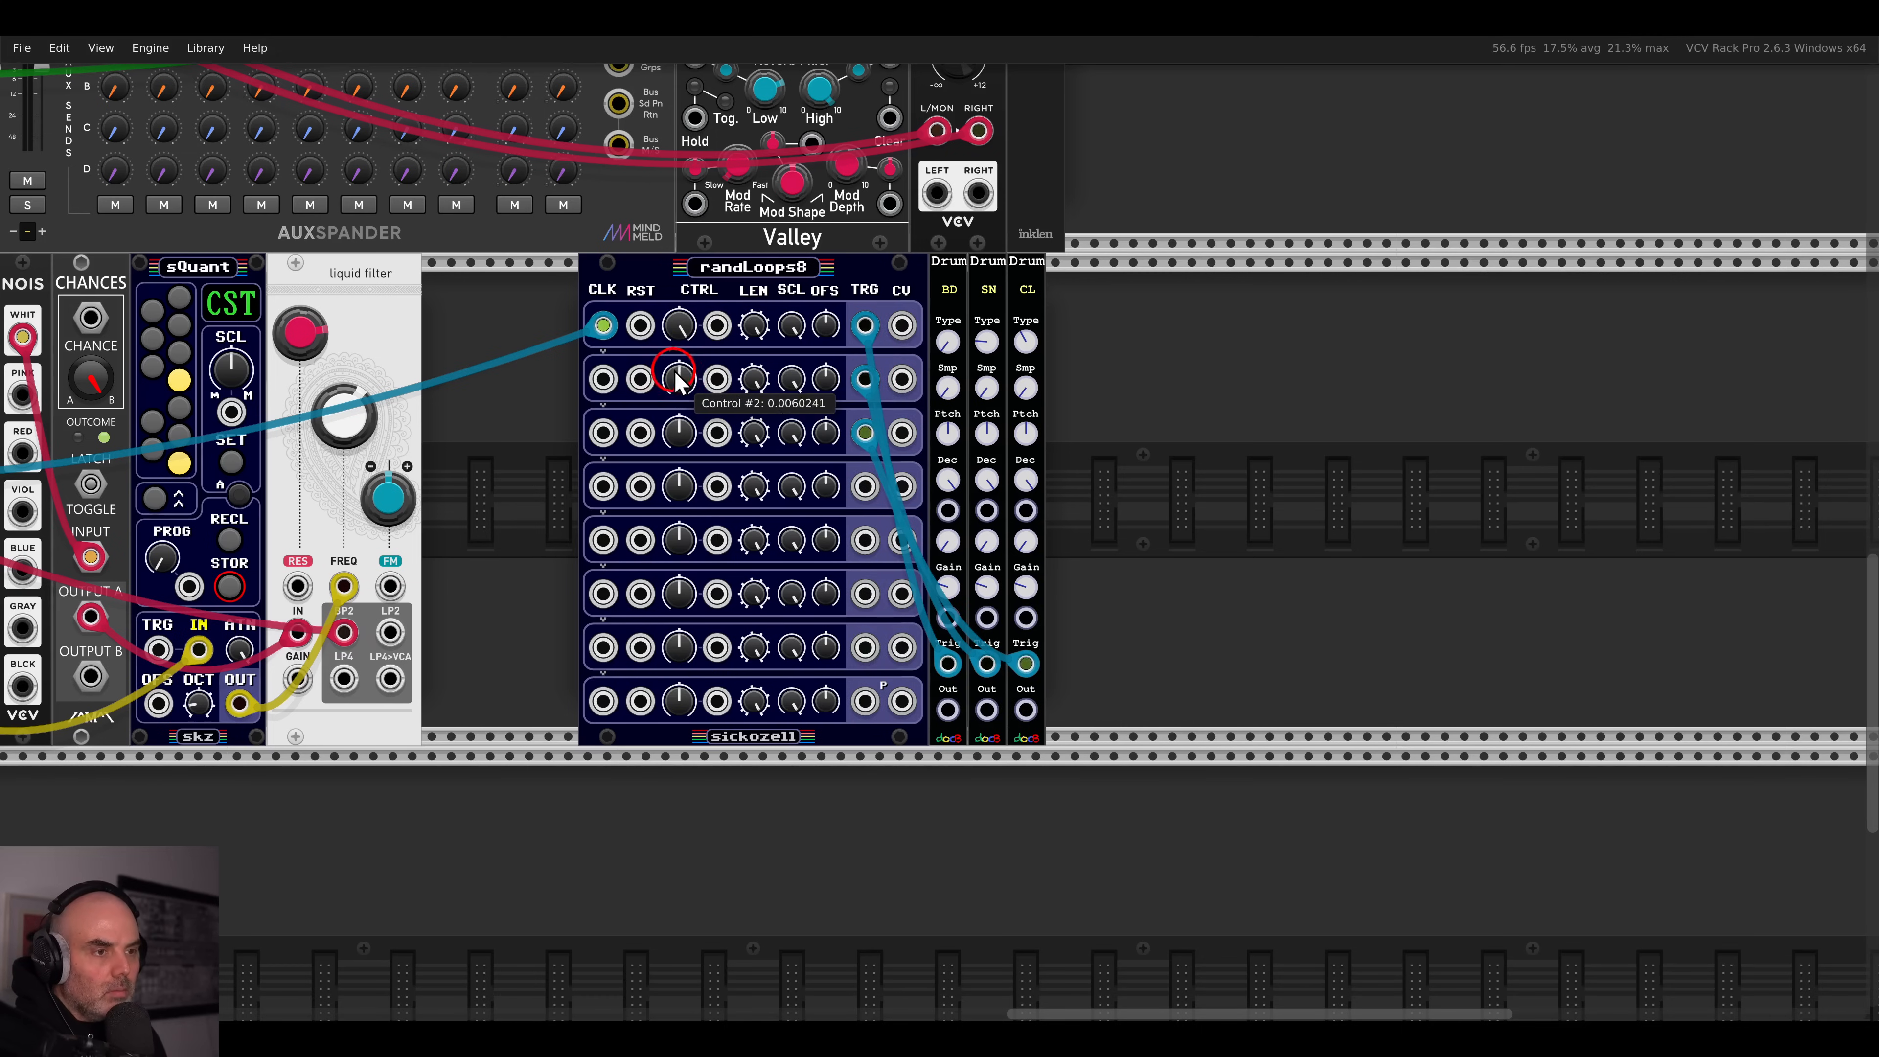
# - Add a VCV Mix beside the drums and patch the three drum outputs into its first three inputs
pyautogui.rightClick(1101, 495)
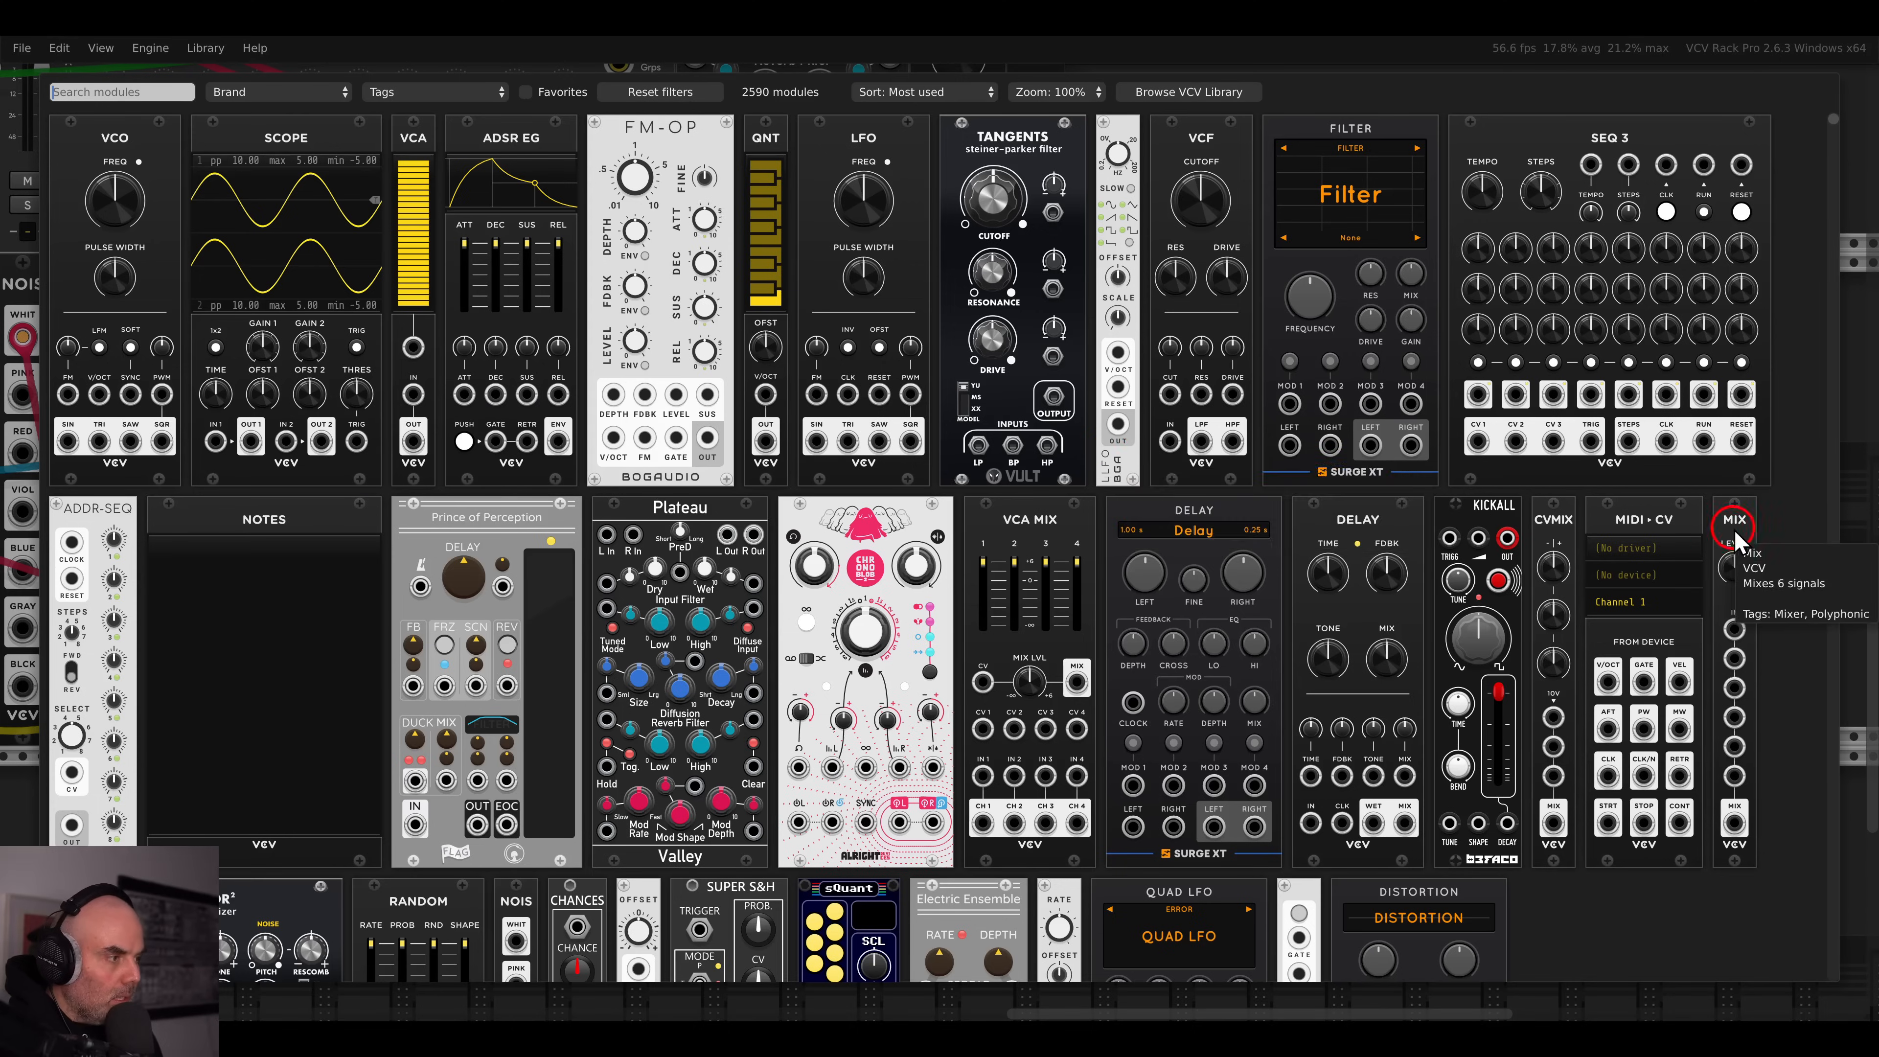
pyautogui.moveTo(1735, 530); pyautogui.dragTo(1030, 516)
pyautogui.moveTo(948, 709); pyautogui.dragTo(1075, 468)
pyautogui.moveTo(1026, 709); pyautogui.dragTo(1073, 508)
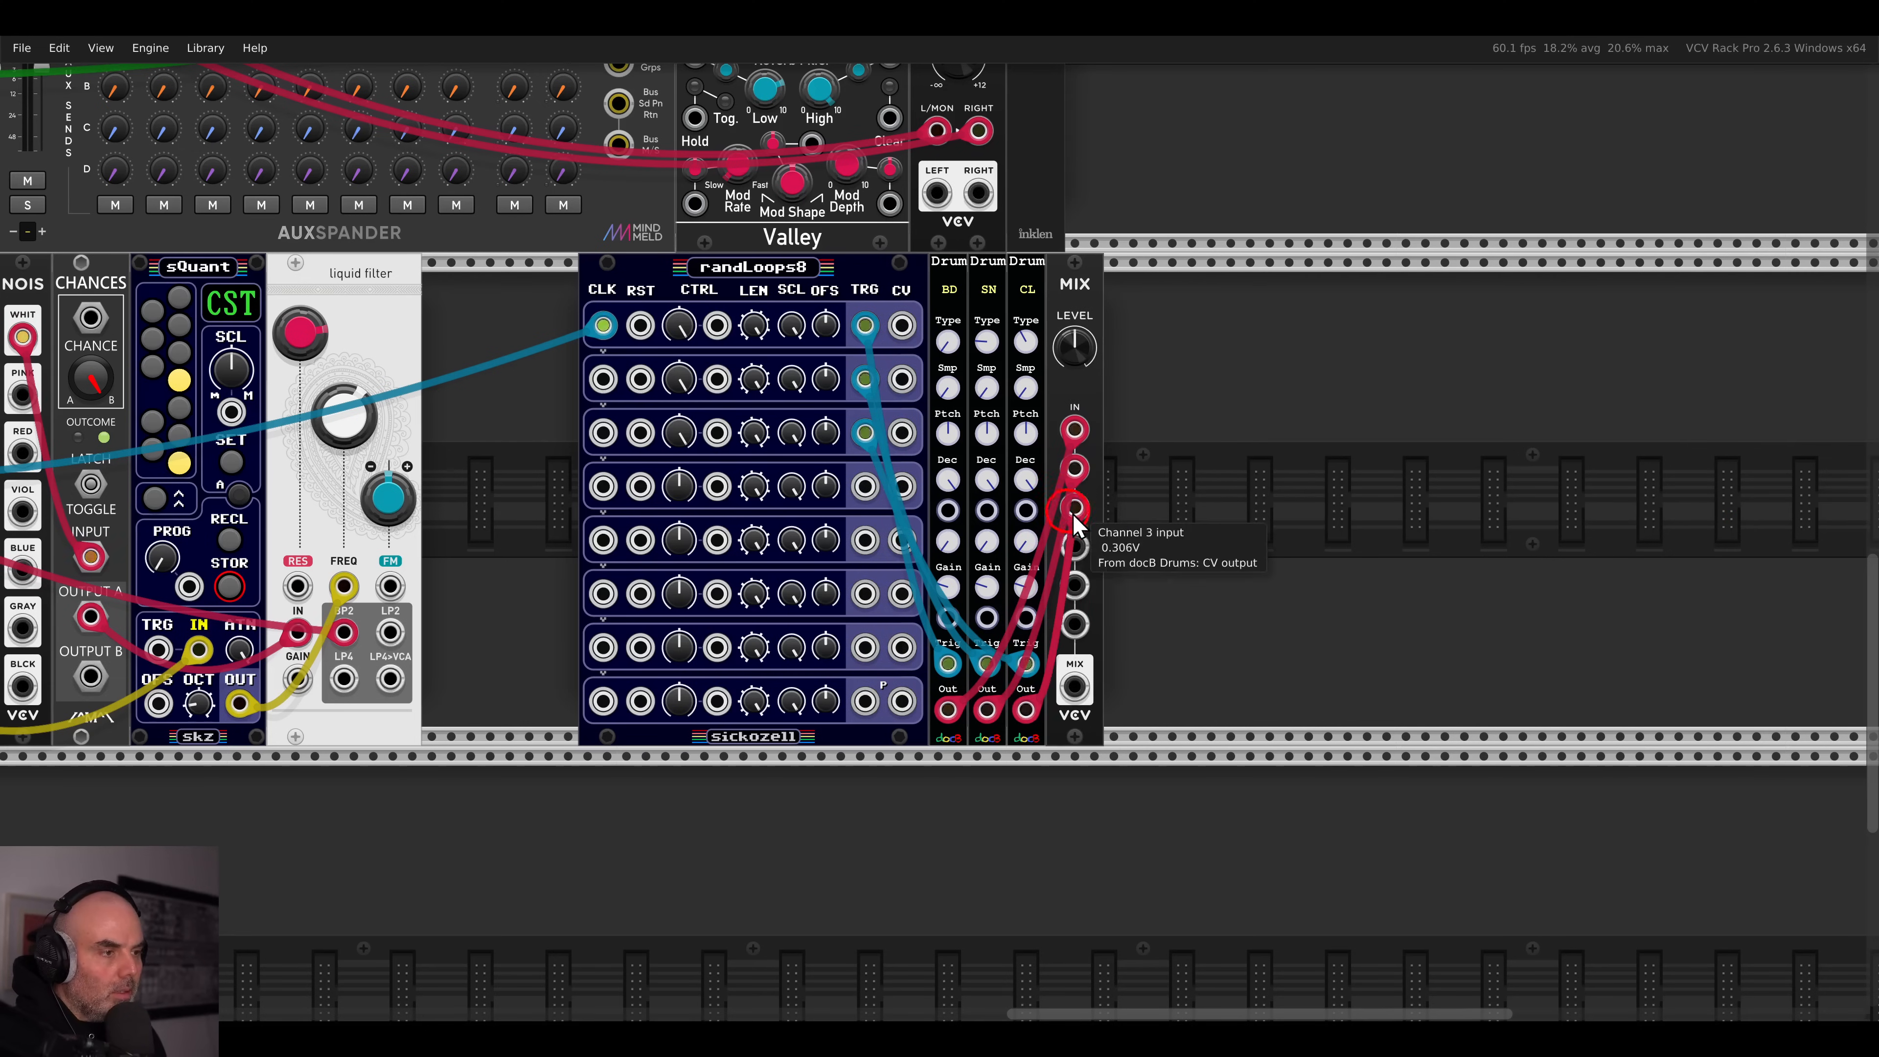
# - Add a Chronoblob2 delay fed by the Mix output and adjust its delay mode and dry/wet mix
pyautogui.rightClick(1246, 504)
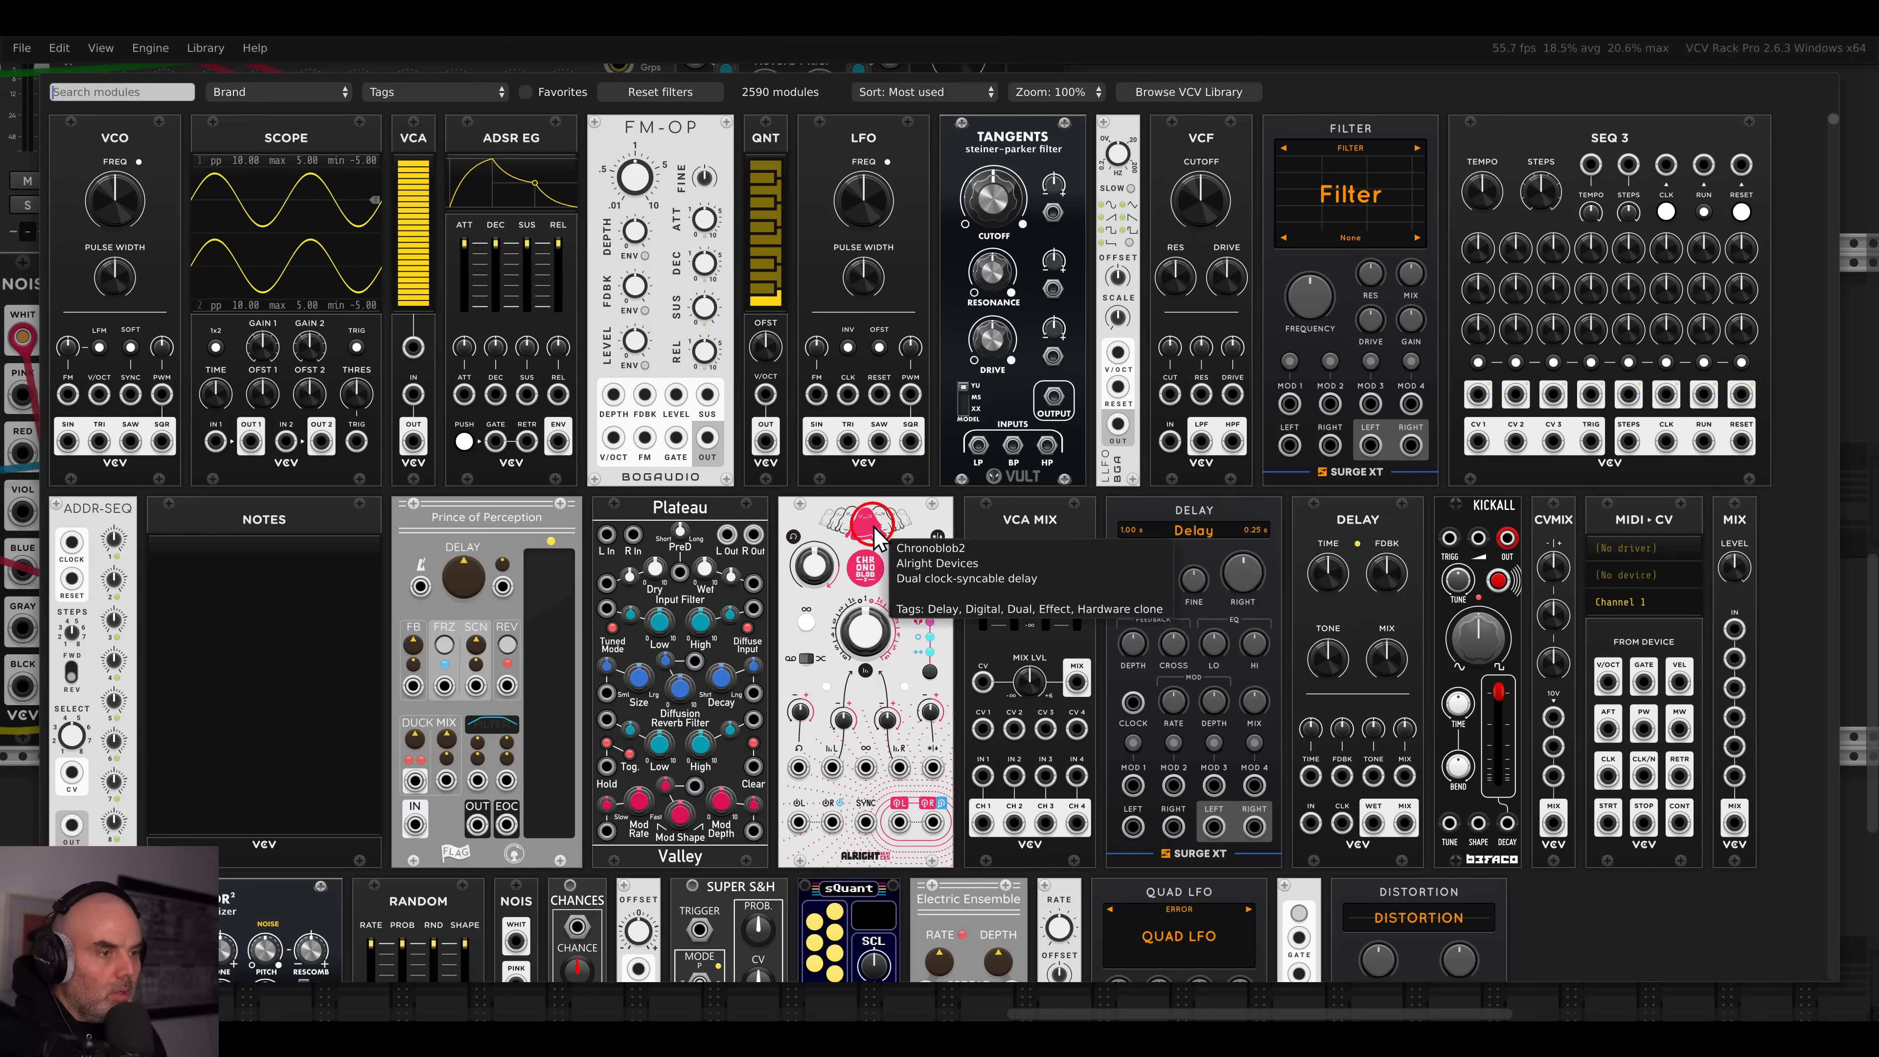
pyautogui.click(839, 545)
pyautogui.moveTo(1074, 686); pyautogui.dragTo(1129, 698)
pyautogui.click(1158, 469)
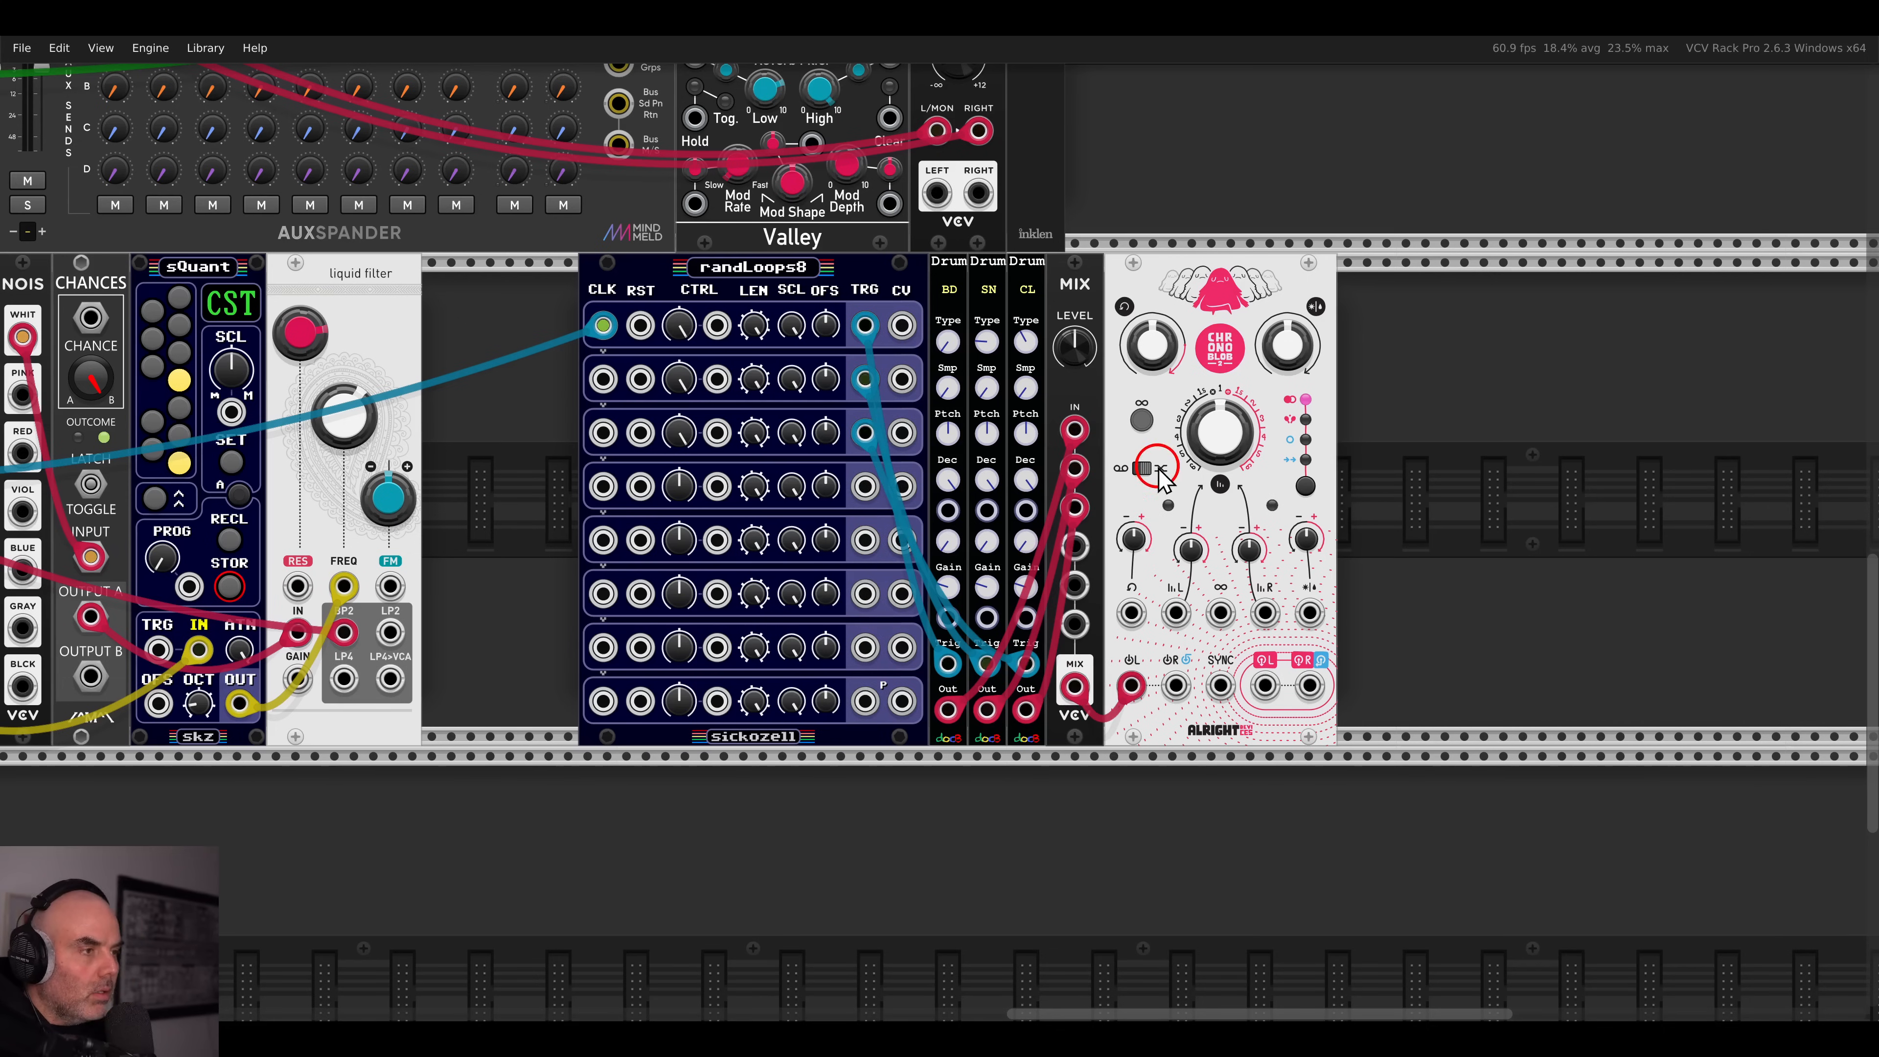
pyautogui.moveTo(1294, 369); pyautogui.dragTo(1186, 406)
# - Patch Chronoblob2's left and right outputs back to the MixMaster
pyautogui.hscroll(-6, 1276, 689)
pyautogui.hscroll(-20, 1269, 685)
pyautogui.scroll(13, 1251, 674)
pyautogui.hscroll(20, 604, 316)
pyautogui.scroll(-16, 604, 316)
pyautogui.scroll(7, 1187, 409)
pyautogui.scroll(-3, 1187, 414)
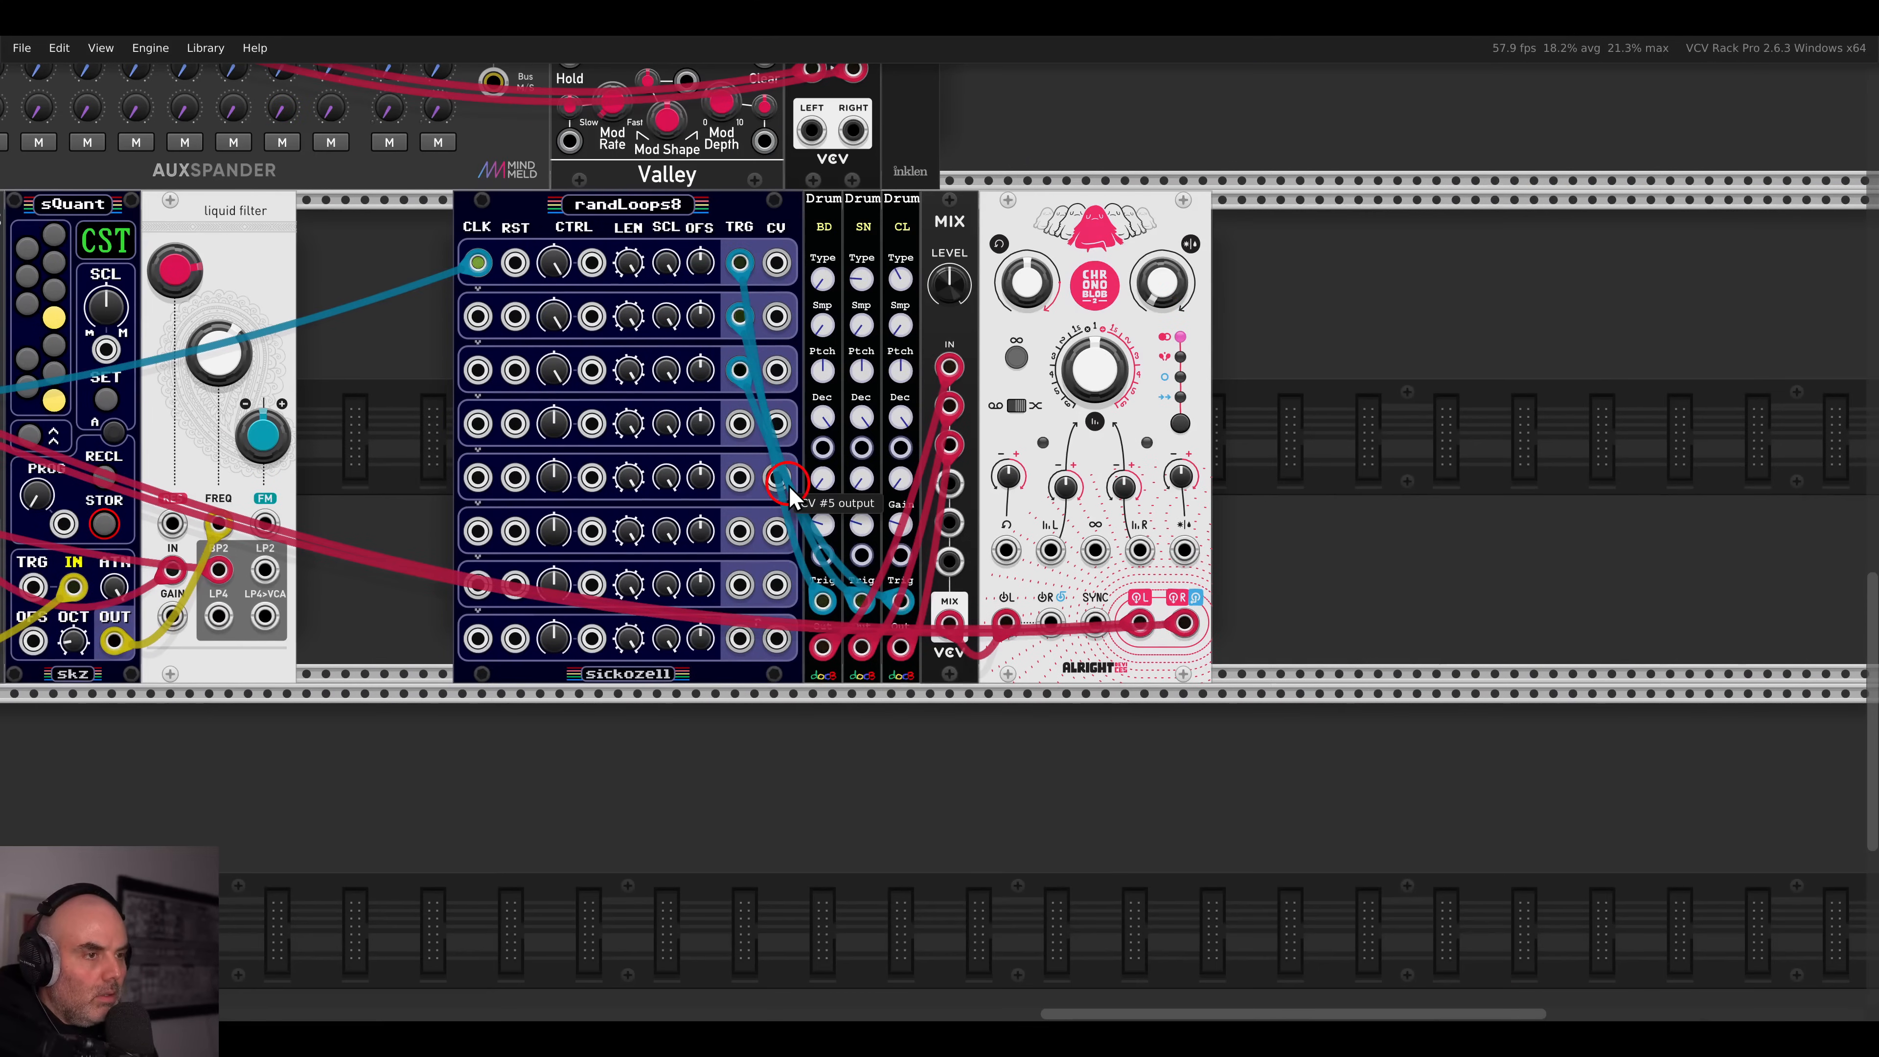
# - Insert a Vult Tangents filter between Mix and Chronoblob2, feeding its BP input and sending its output to the delay's left input
pyautogui.scroll(2, 784, 458)
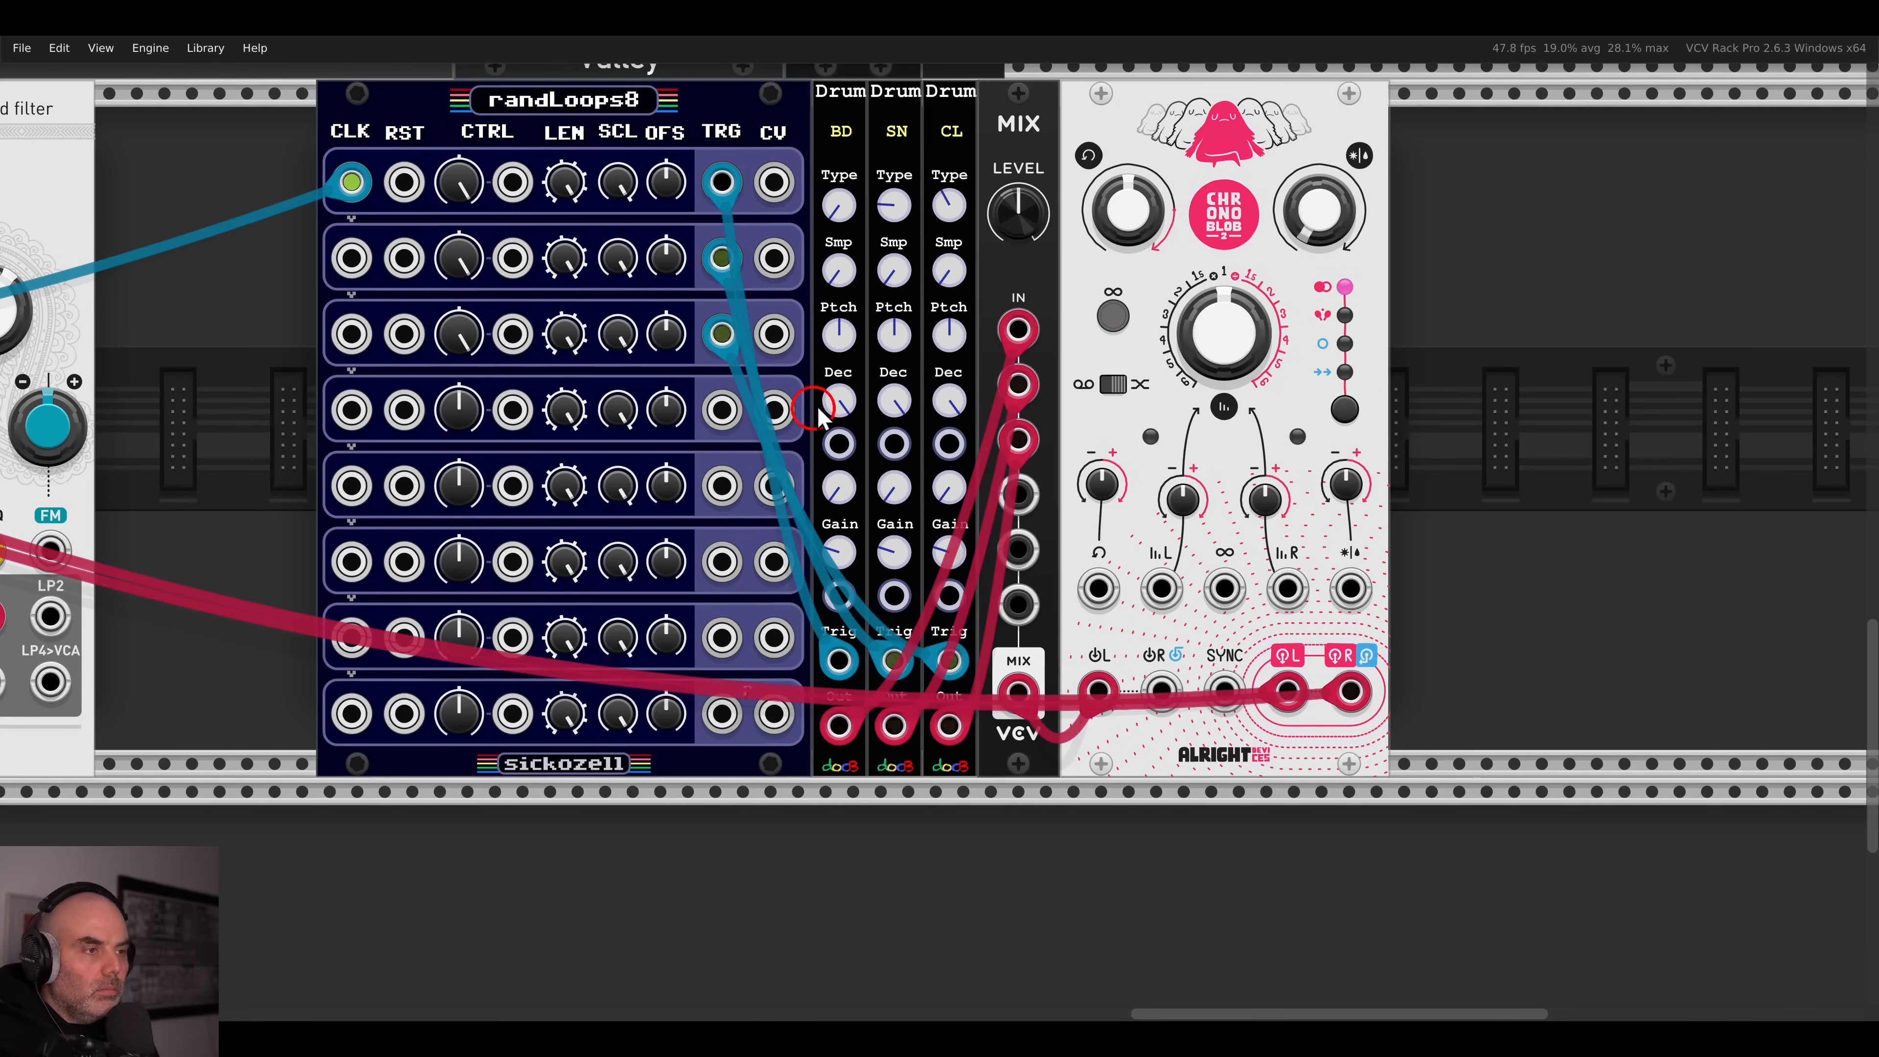
pyautogui.scroll(1, 807, 429)
pyautogui.scroll(1, 862, 393)
pyautogui.hscroll(3, 874, 377)
pyautogui.moveTo(948, 225); pyautogui.dragTo(1254, 237)
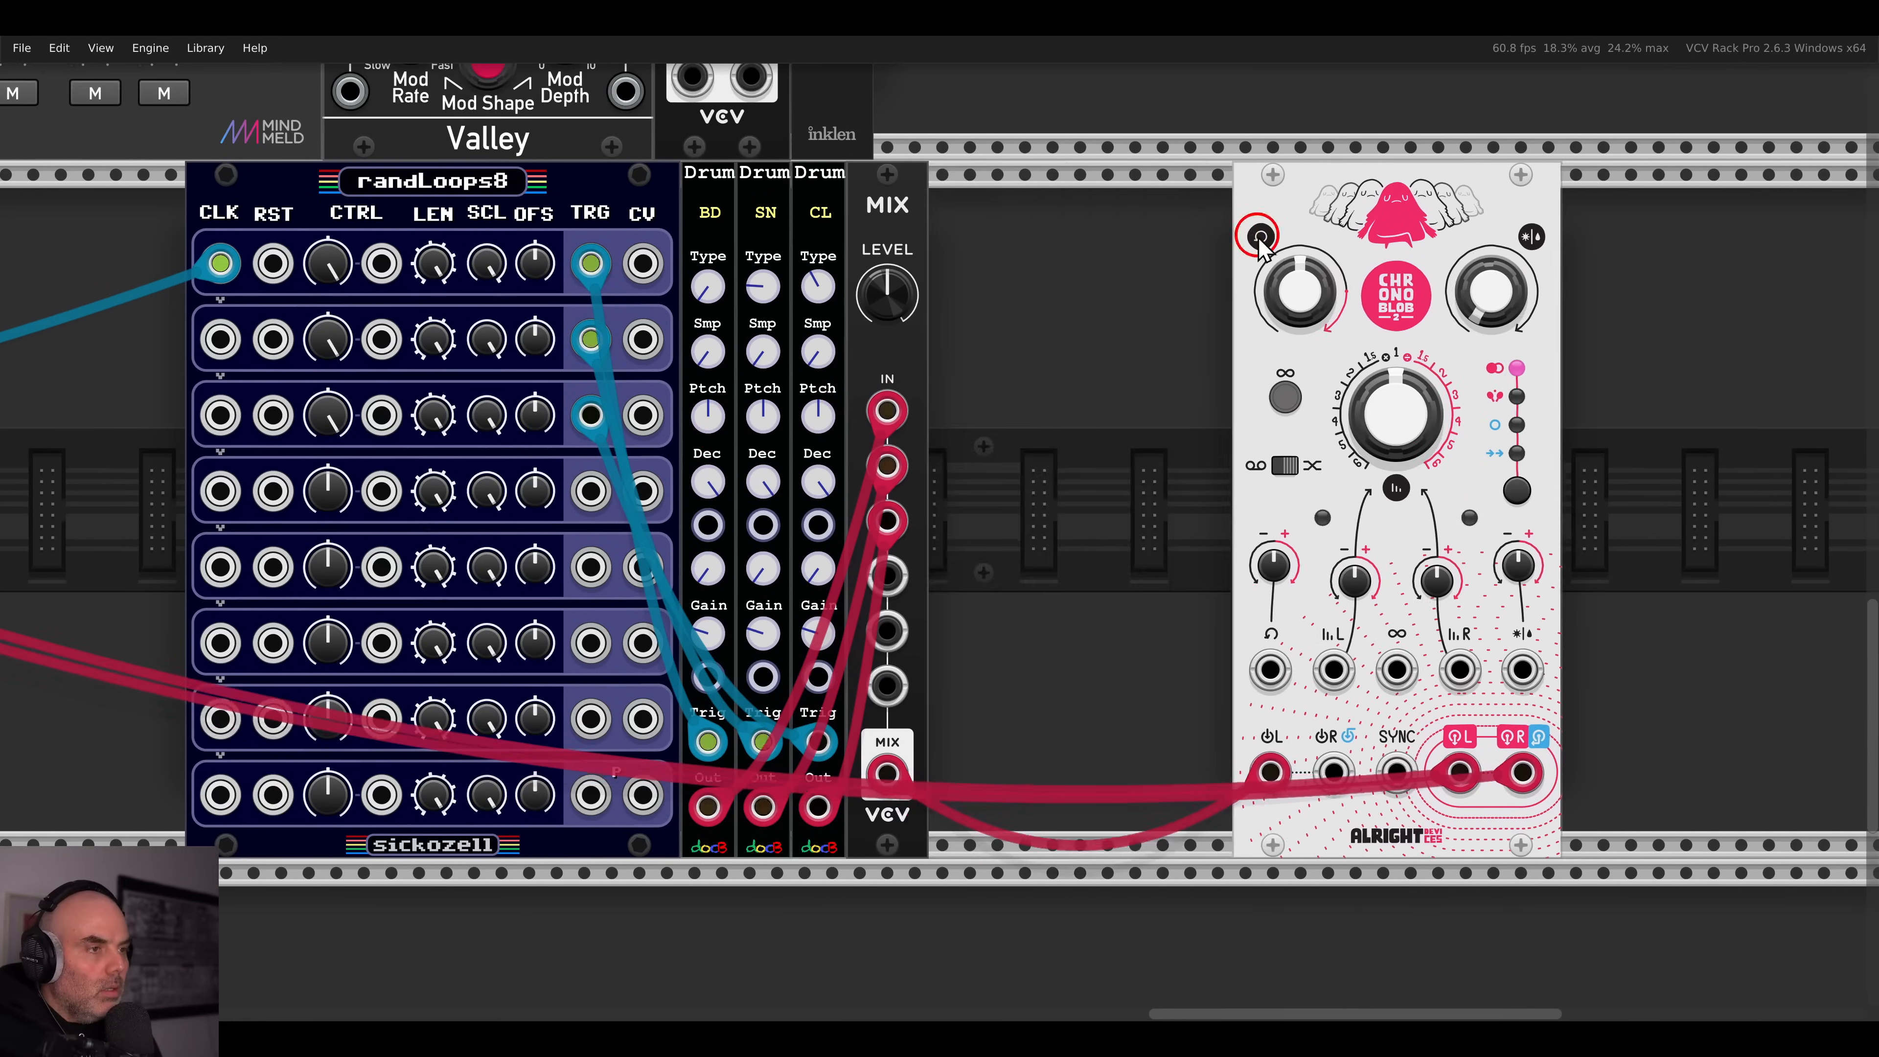
pyautogui.rightClick(1176, 291)
pyautogui.click(1070, 171)
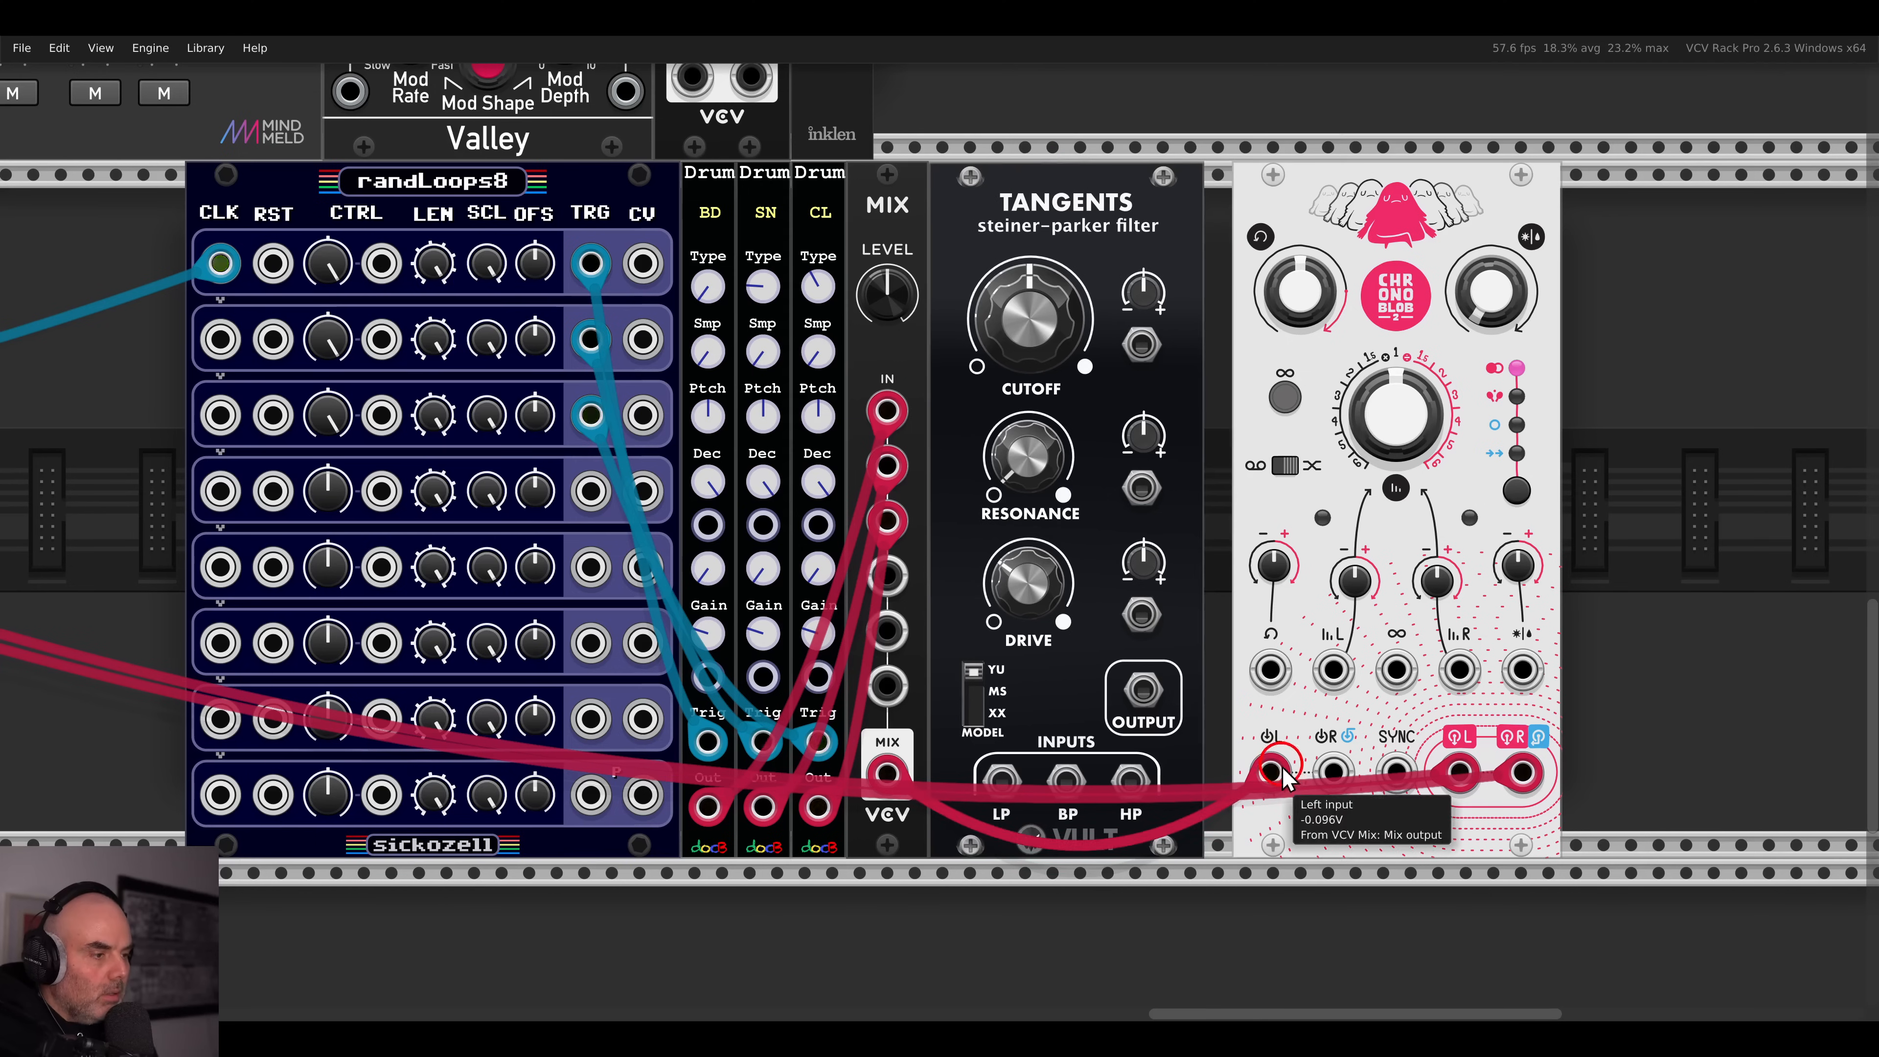
pyautogui.moveTo(1233, 740); pyautogui.dragTo(1066, 779)
pyautogui.moveTo(1143, 690); pyautogui.dragTo(1271, 772)
pyautogui.moveTo(1269, 241); pyautogui.dragTo(1240, 282)
# - Patch randLoops8's fourth CV output into Tangents' cutoff CV input, with cutoff modulation at 0.99, and adjust the cutoff
pyautogui.moveTo(1042, 454); pyautogui.dragTo(1045, 276)
pyautogui.moveTo(1140, 354); pyautogui.dragTo(644, 498)
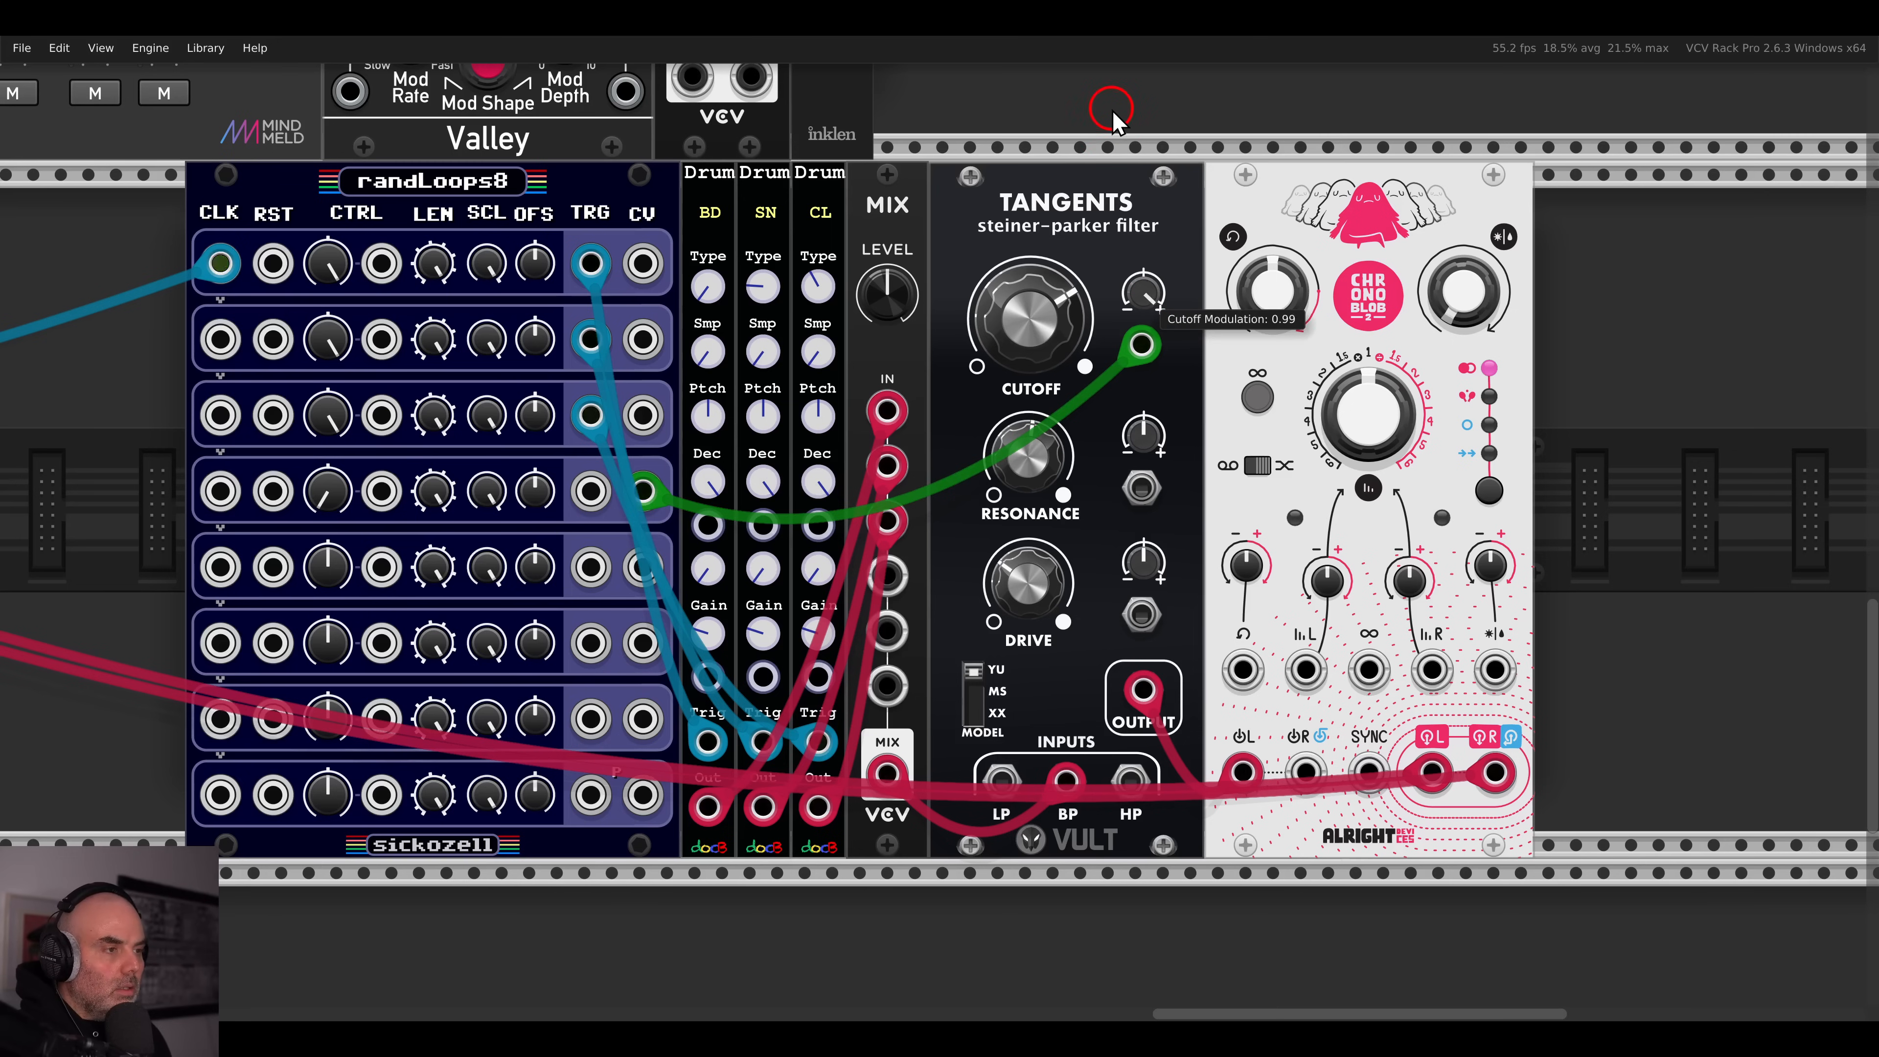
pyautogui.moveTo(1051, 333); pyautogui.dragTo(1057, 436)
# - Shorten the sequence length of the single randLoops that drives the noise voice
pyautogui.moveTo(760, 422); pyautogui.dragTo(1086, 415)
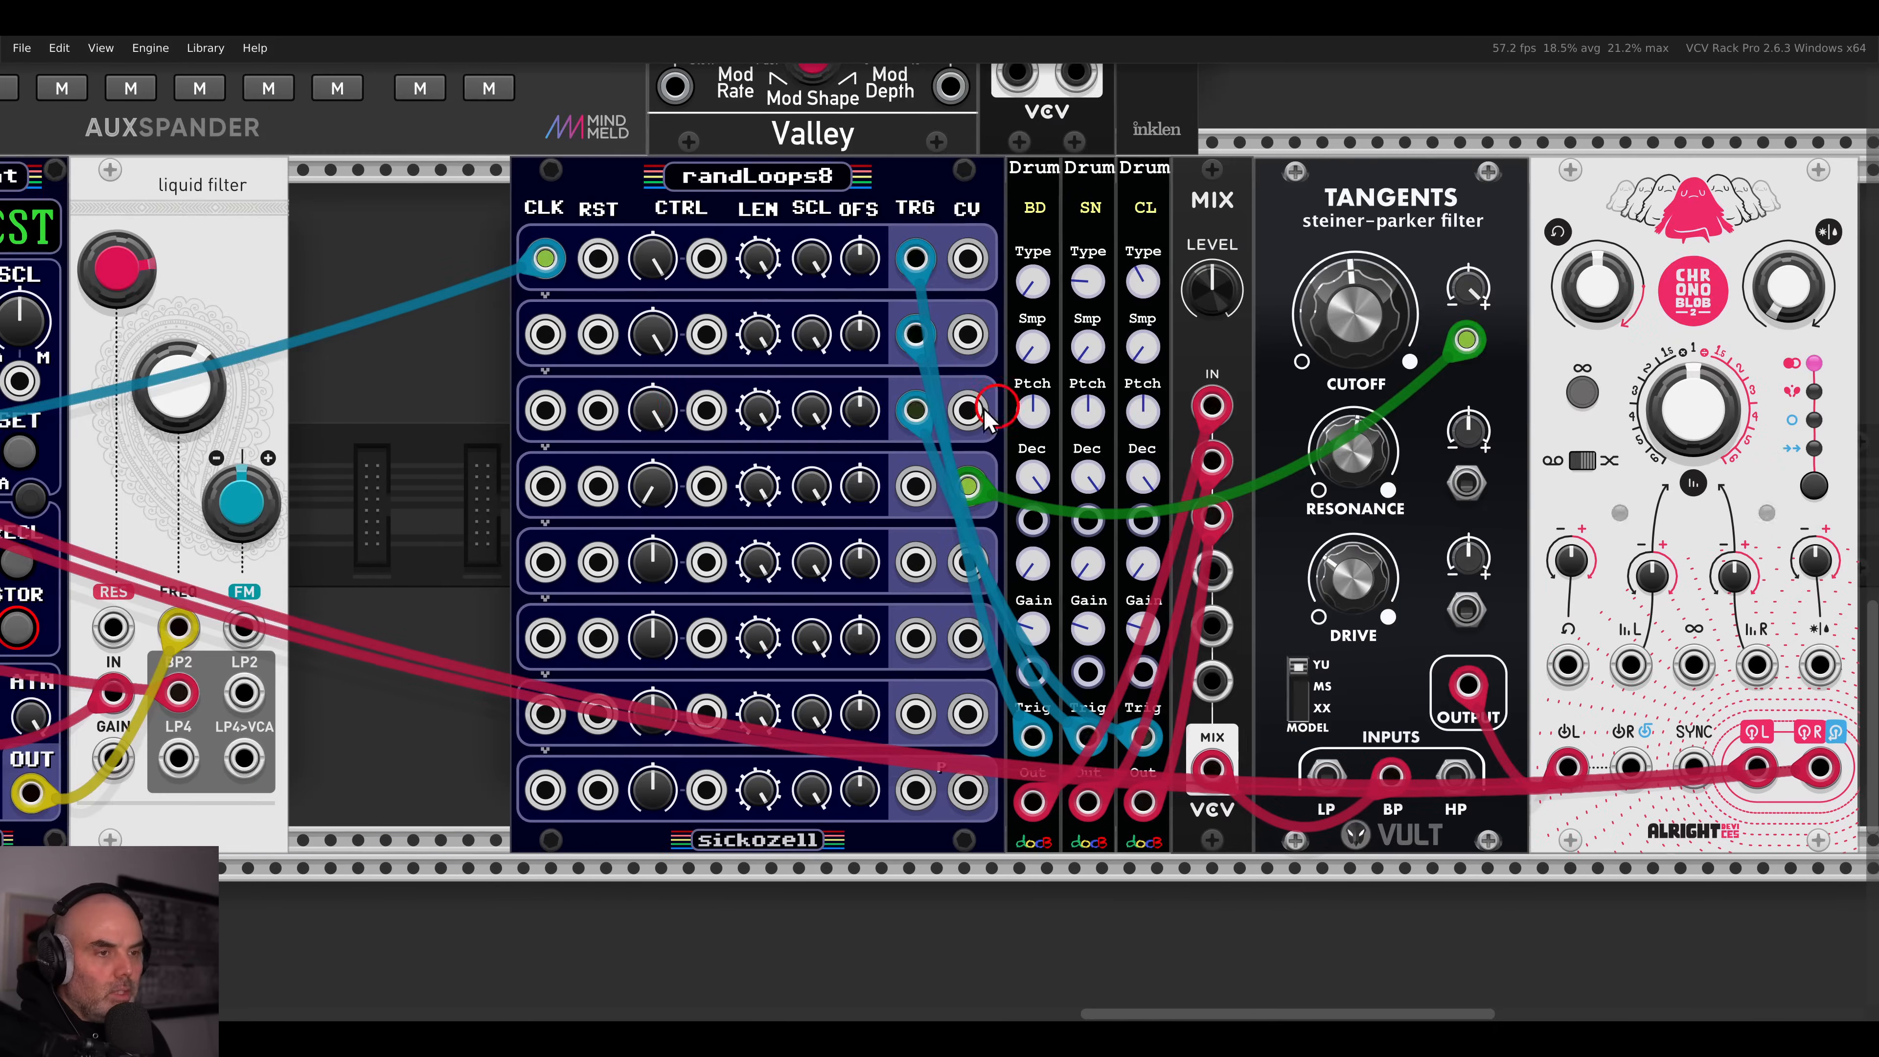
pyautogui.scroll(-1, 641, 408)
pyautogui.moveTo(494, 404); pyautogui.dragTo(1318, 383)
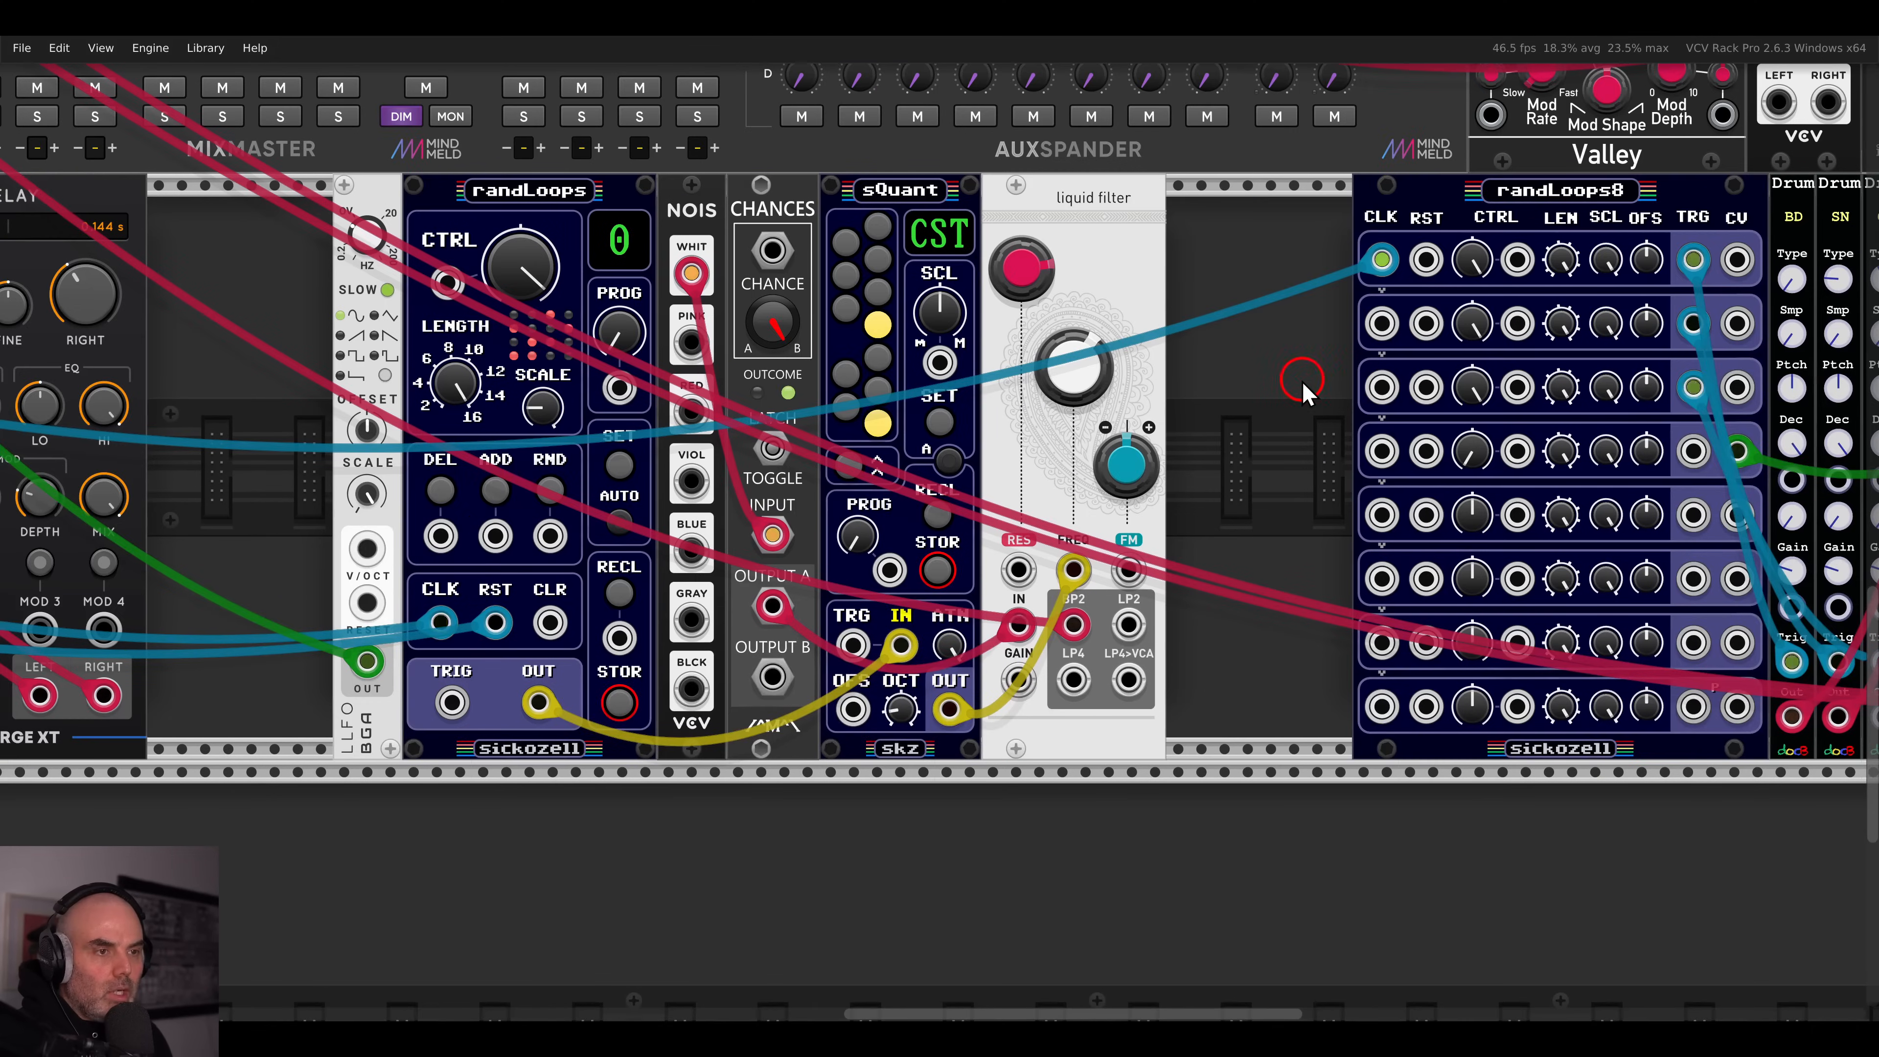
pyautogui.moveTo(510, 374); pyautogui.dragTo(1169, 373)
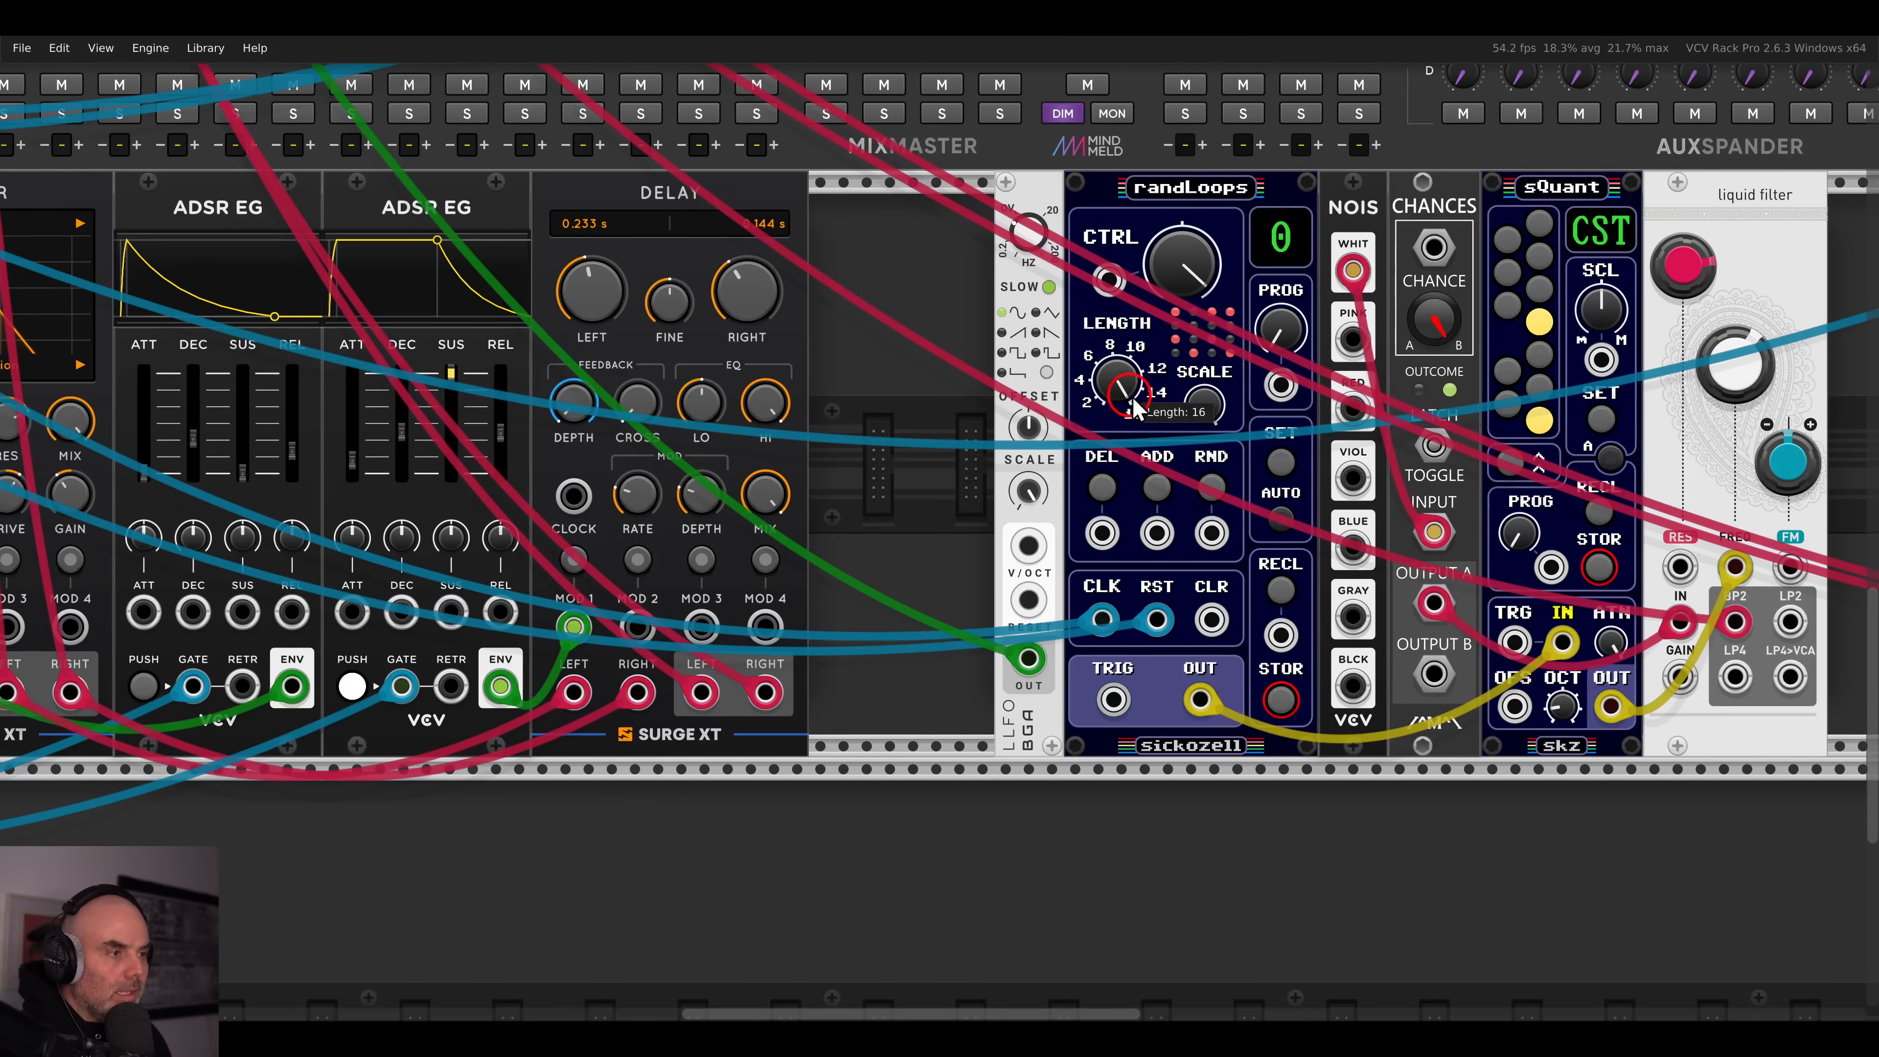
pyautogui.moveTo(885, 280); pyautogui.dragTo(818, 250)
pyautogui.scroll(-1, 1184, 411)
pyautogui.scroll(2, 1071, 357)
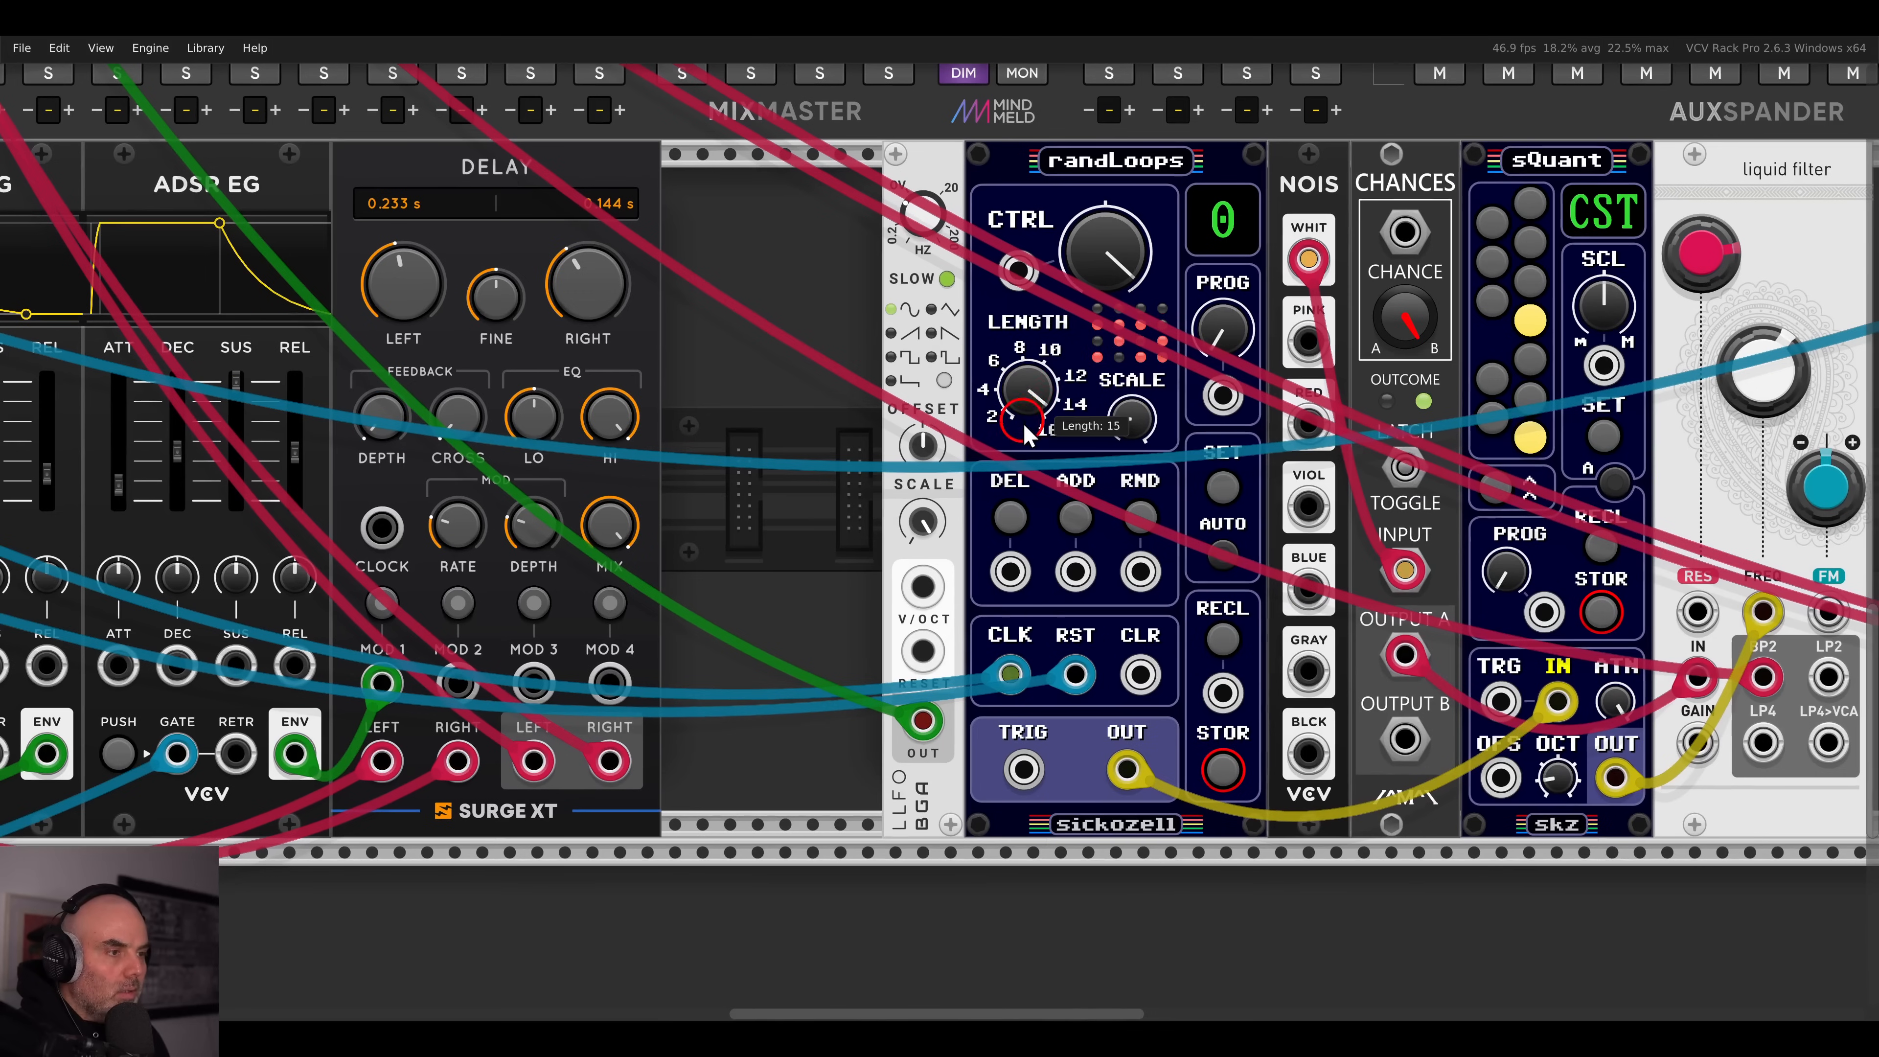
pyautogui.moveTo(1024, 449); pyautogui.dragTo(1027, 468)
# - Shorten the sequence lengths of randLoops8 tracks 1 to 4, giving track 4 a length of 3
pyautogui.moveTo(1495, 406); pyautogui.dragTo(504, 374)
pyautogui.moveTo(1177, 295); pyautogui.dragTo(1047, 320)
pyautogui.click(1219, 233)
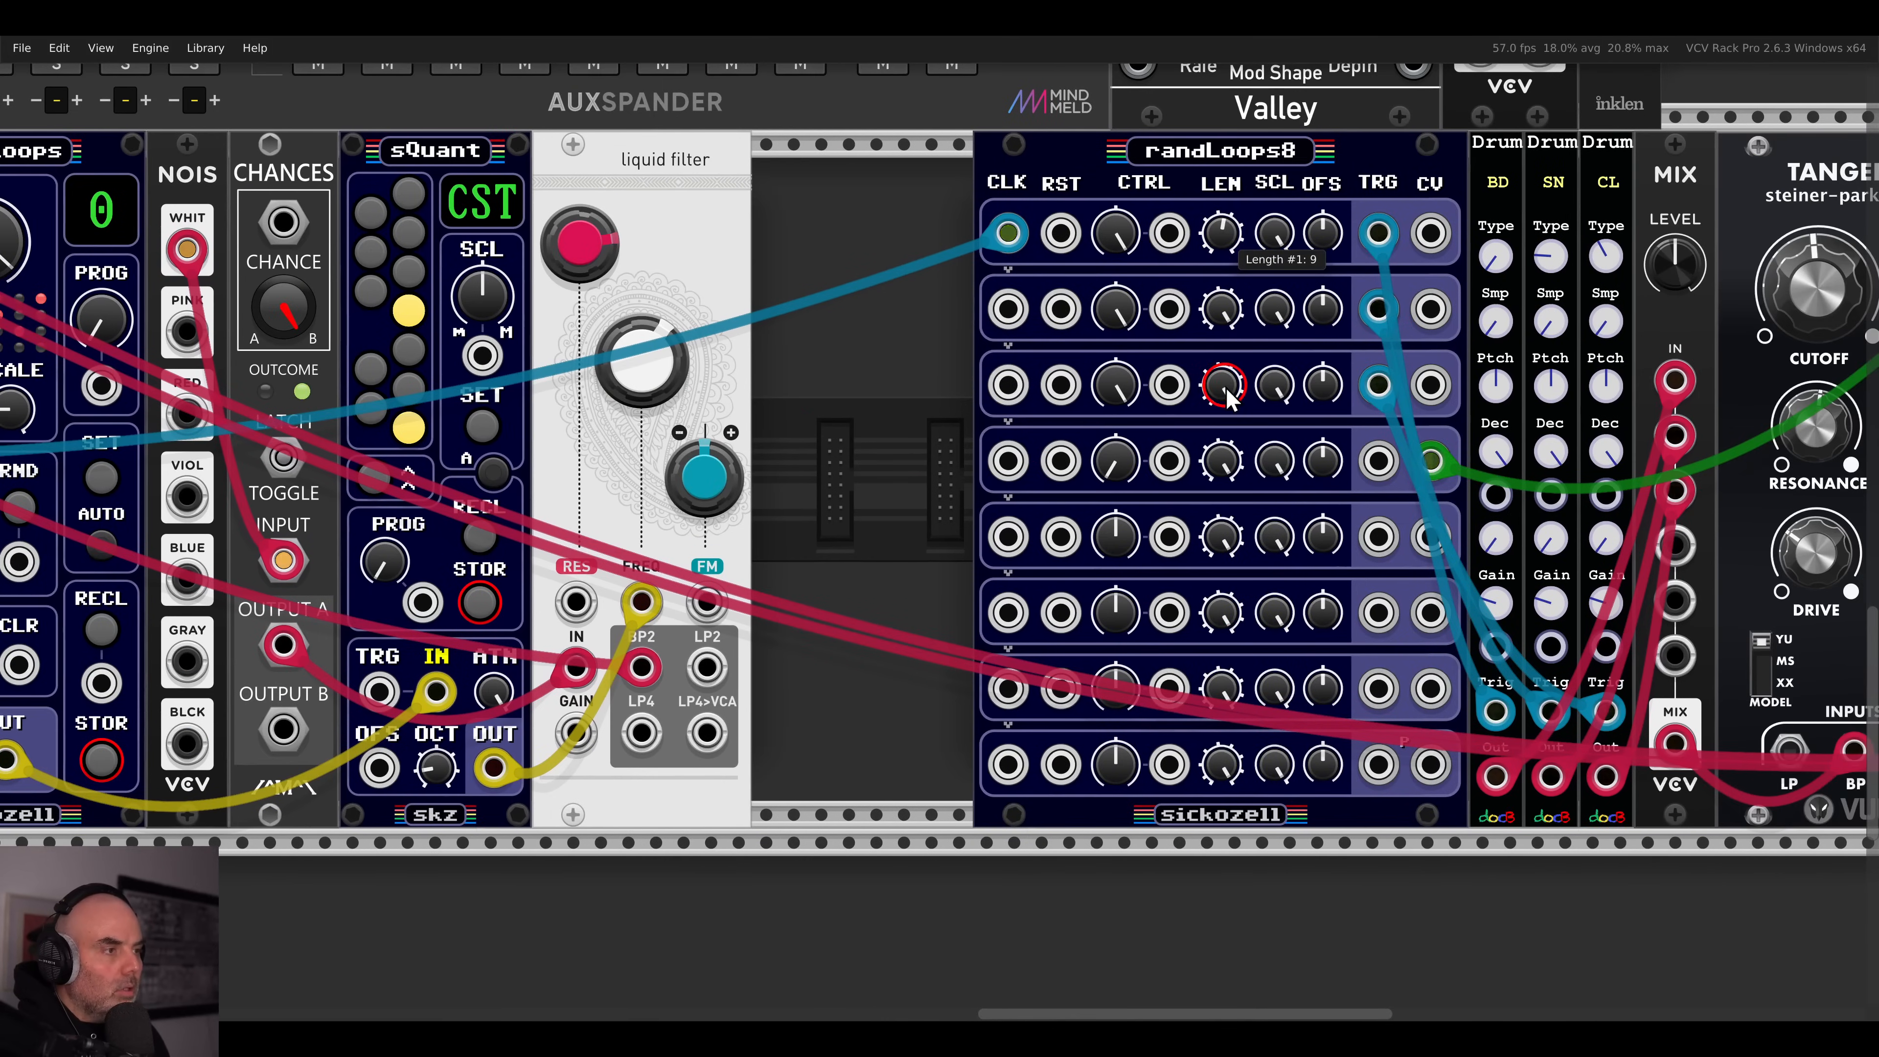
pyautogui.moveTo(1222, 312); pyautogui.dragTo(1236, 511)
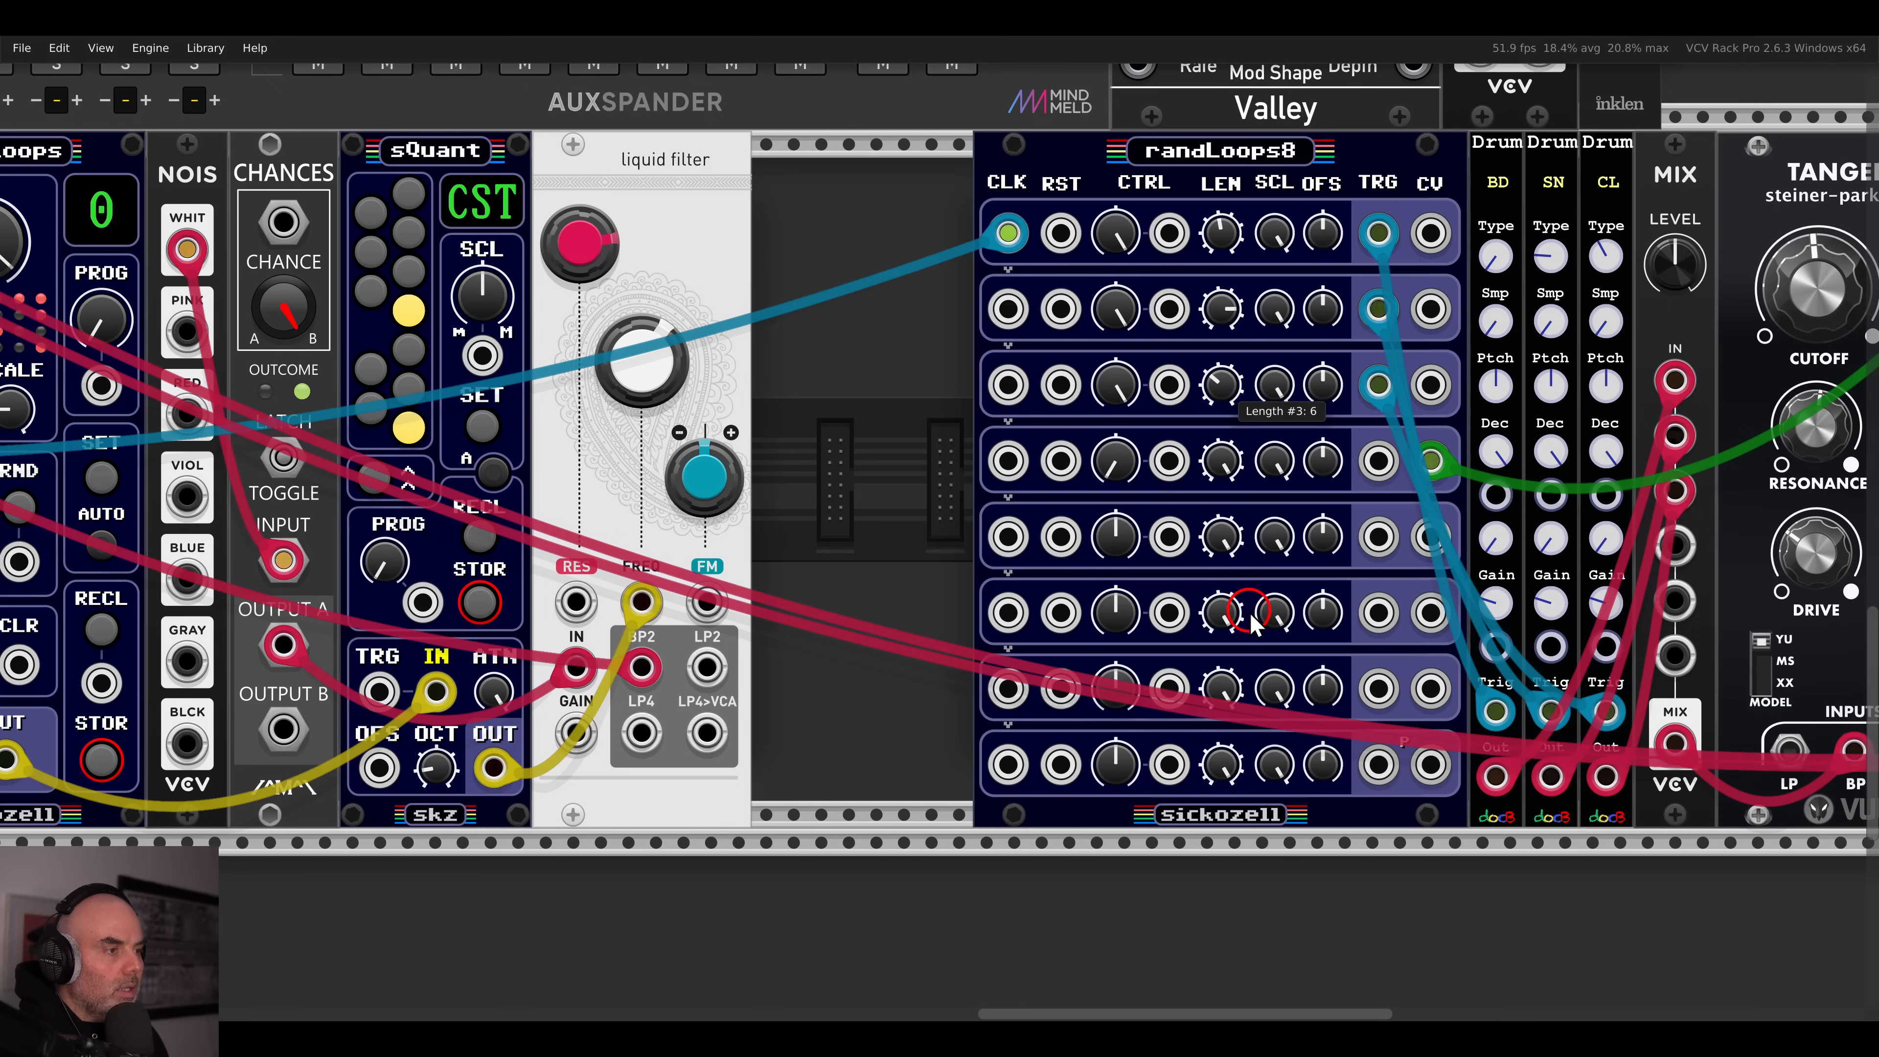
pyautogui.click(1230, 473)
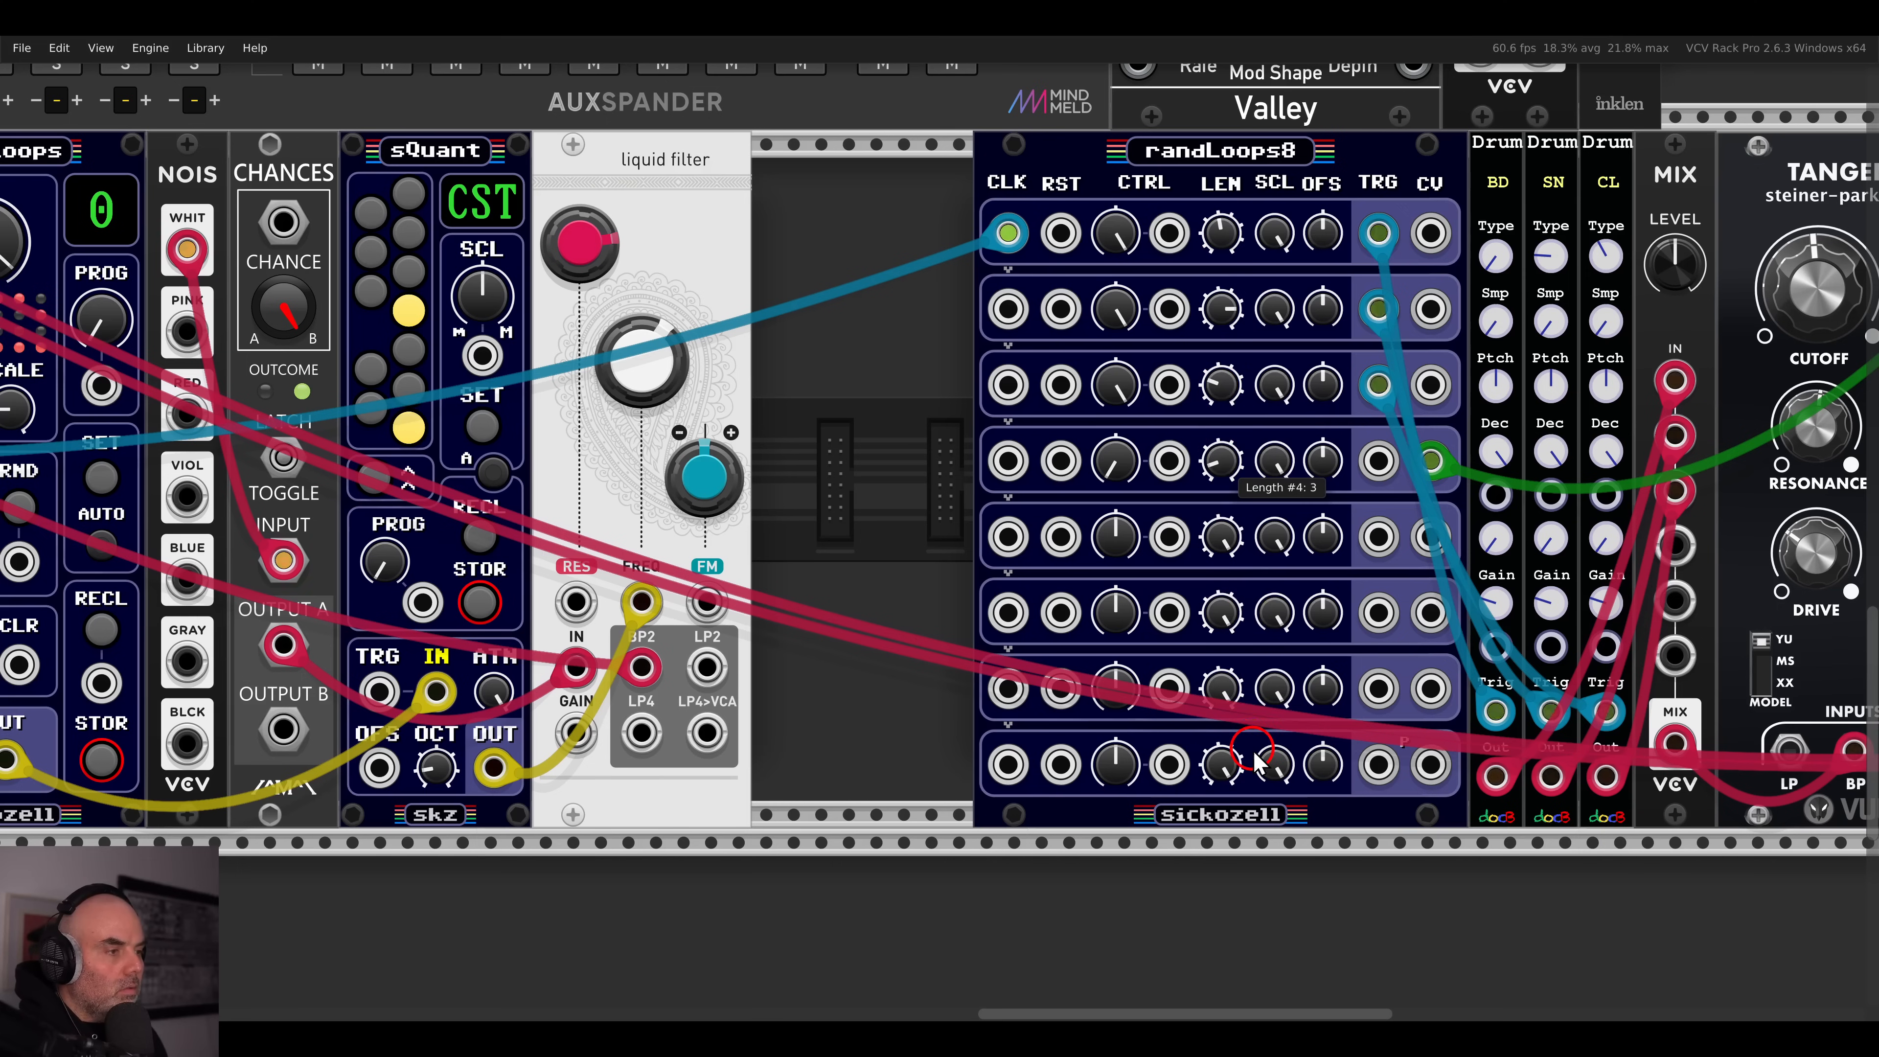
# - Raise the control value of randLoops8's fourth track, which modulates the Tangents cutoff
pyautogui.moveTo(1570, 351); pyautogui.dragTo(1220, 352)
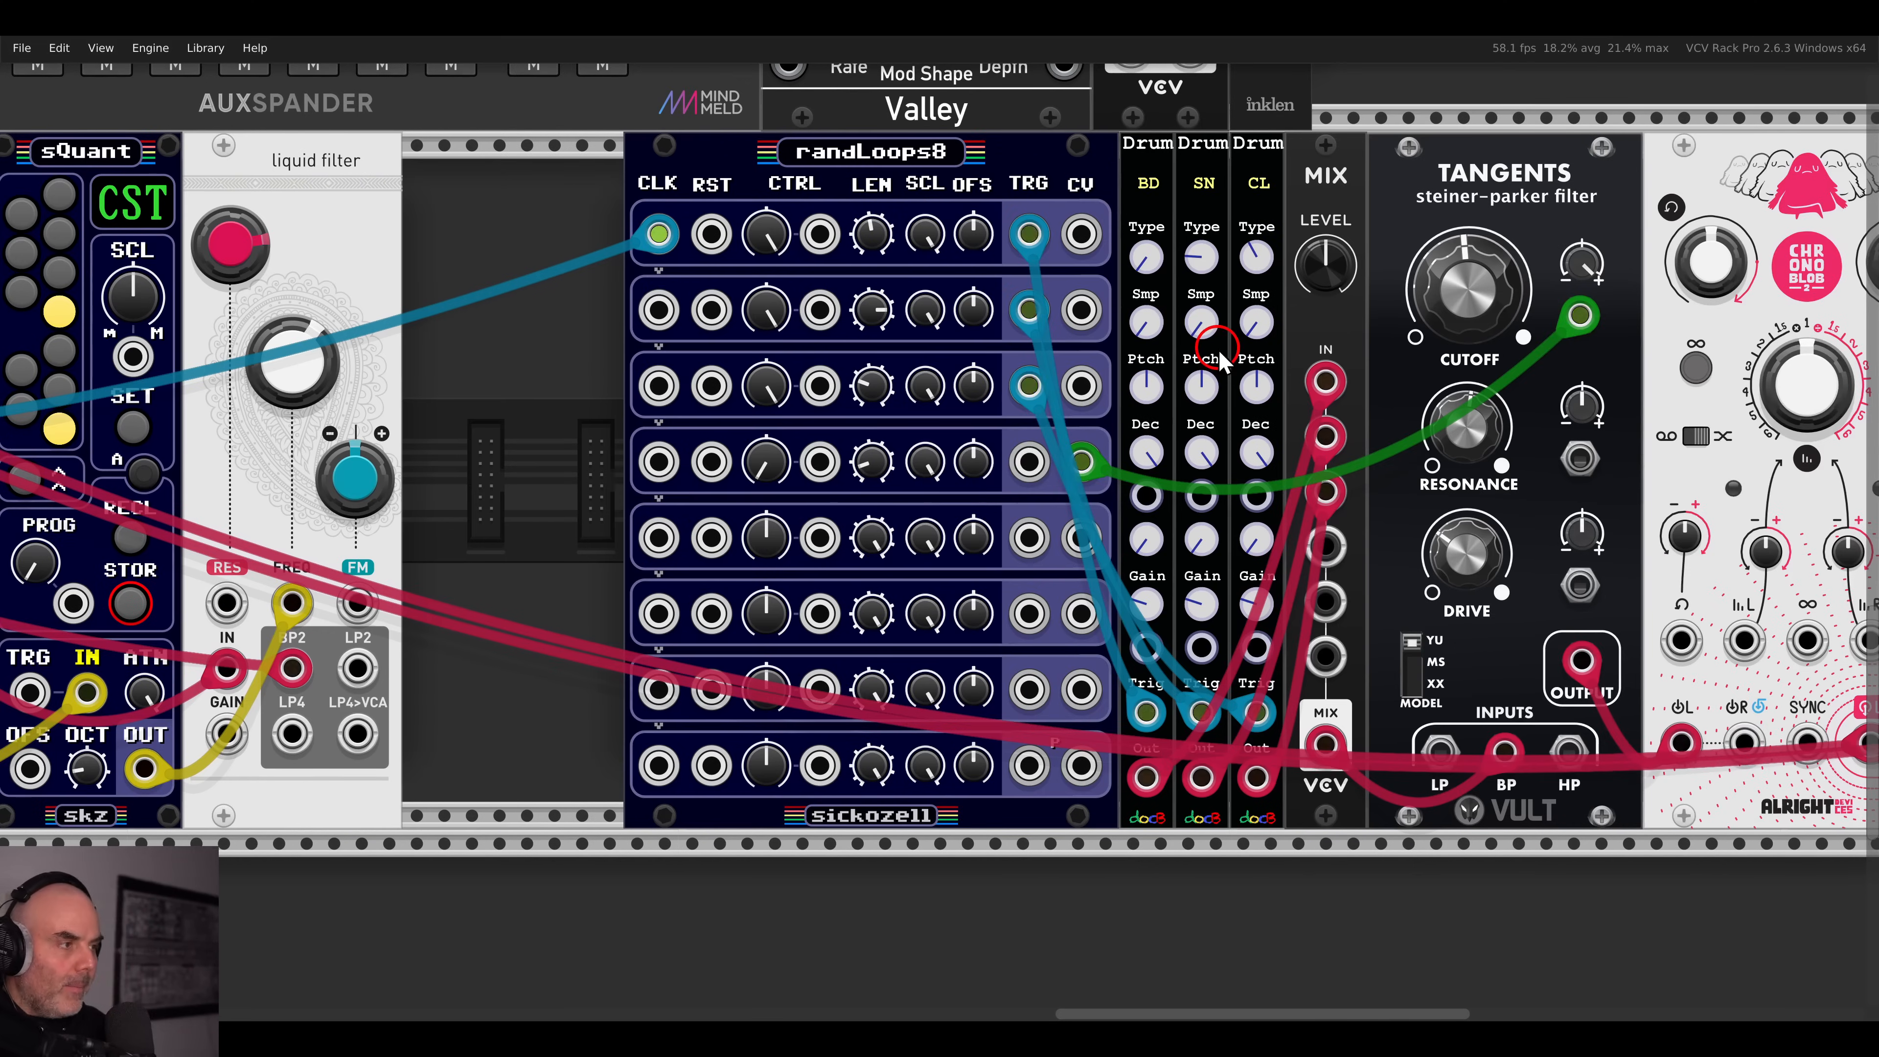
pyautogui.click(768, 481)
pyautogui.moveTo(769, 485); pyautogui.dragTo(762, 474)
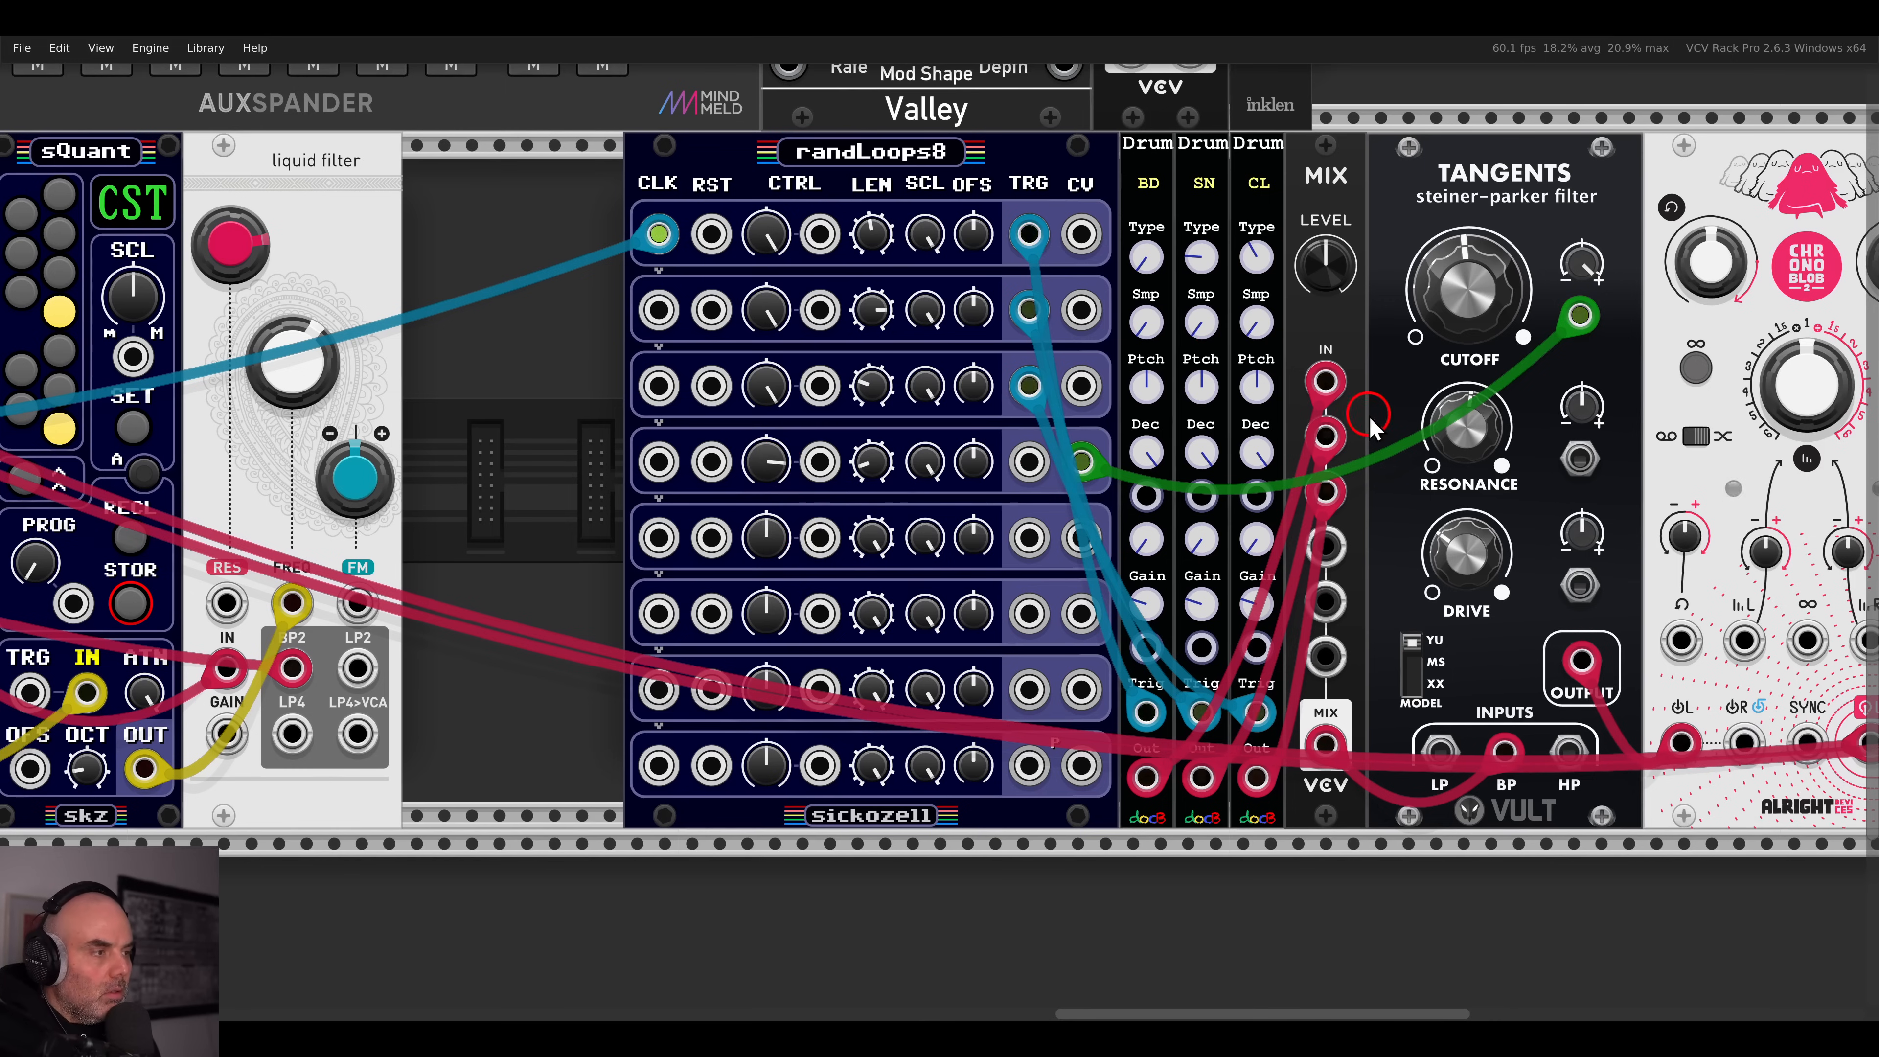
# - Set Chronoblob2's delay time to about 106 ms and adjust its feedback and dry/wet mix, with dry/wet at about 0.48
pyautogui.moveTo(1373, 414); pyautogui.dragTo(1084, 435)
pyautogui.click(1195, 360)
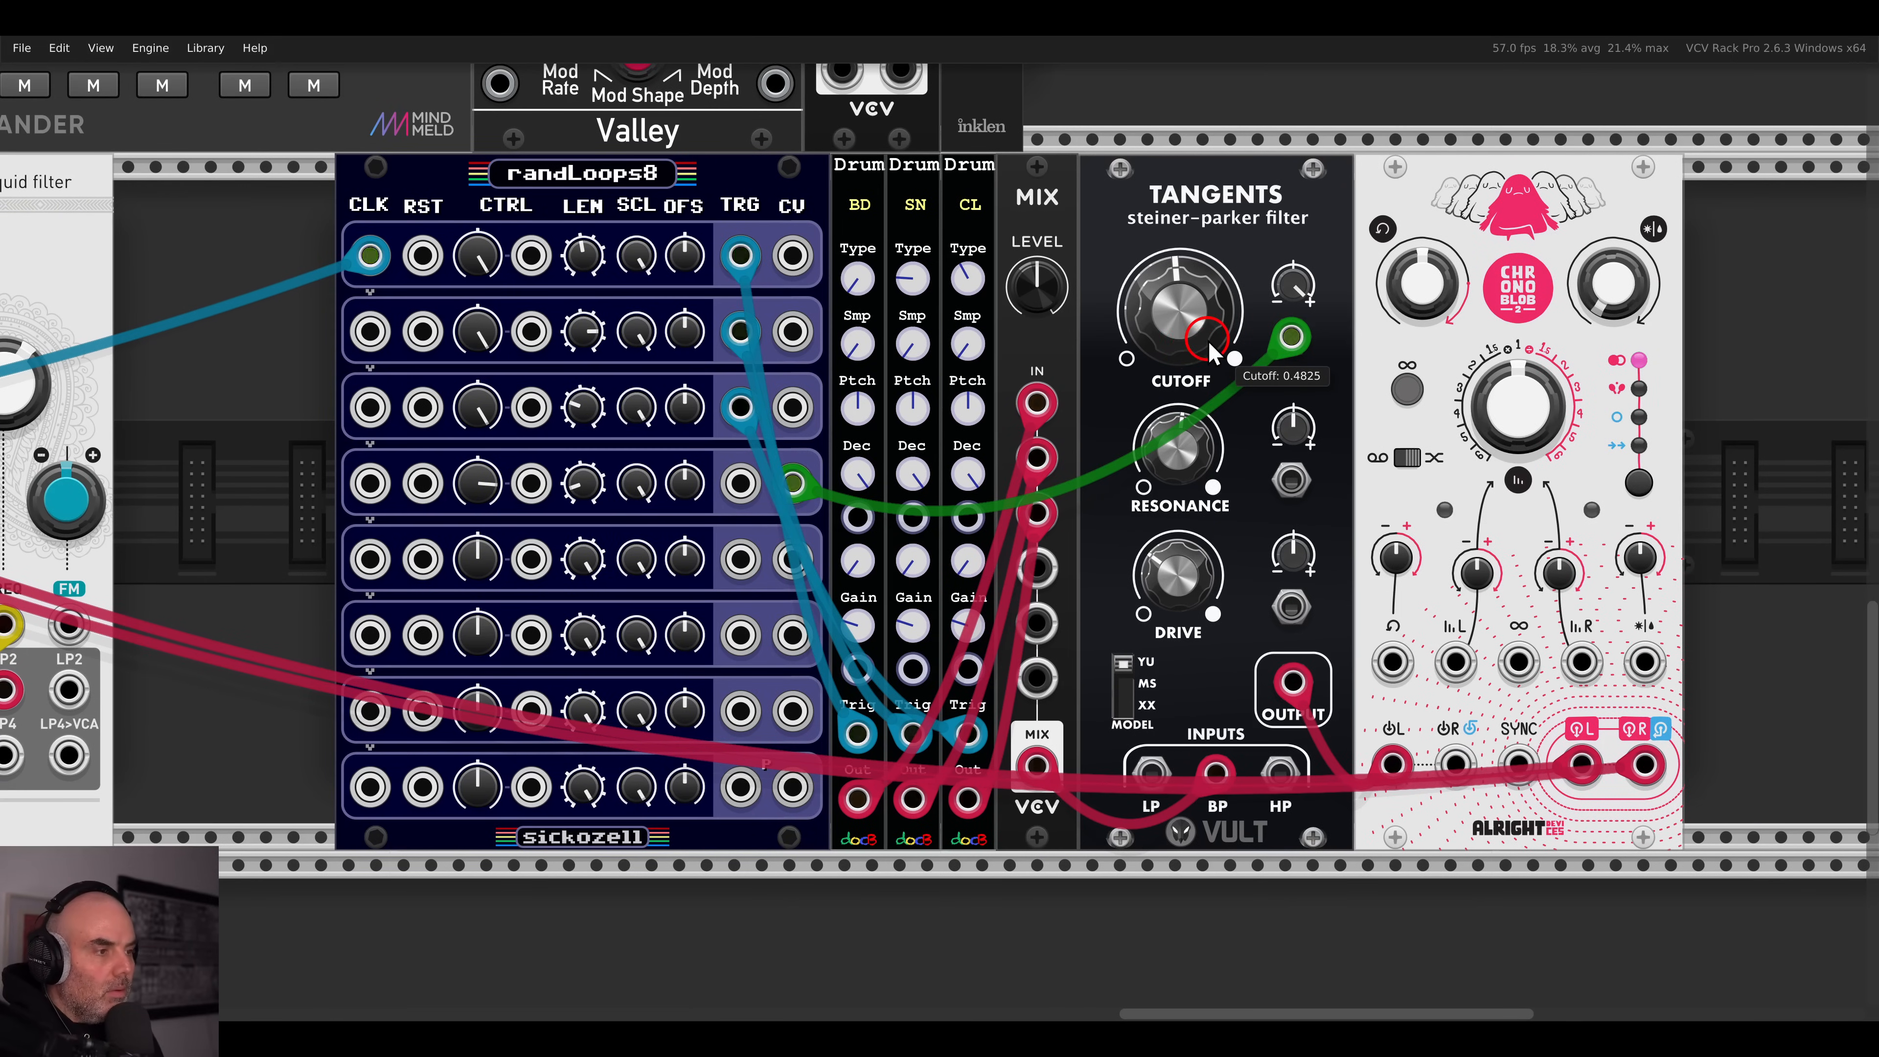
pyautogui.moveTo(1190, 460); pyautogui.dragTo(836, 481)
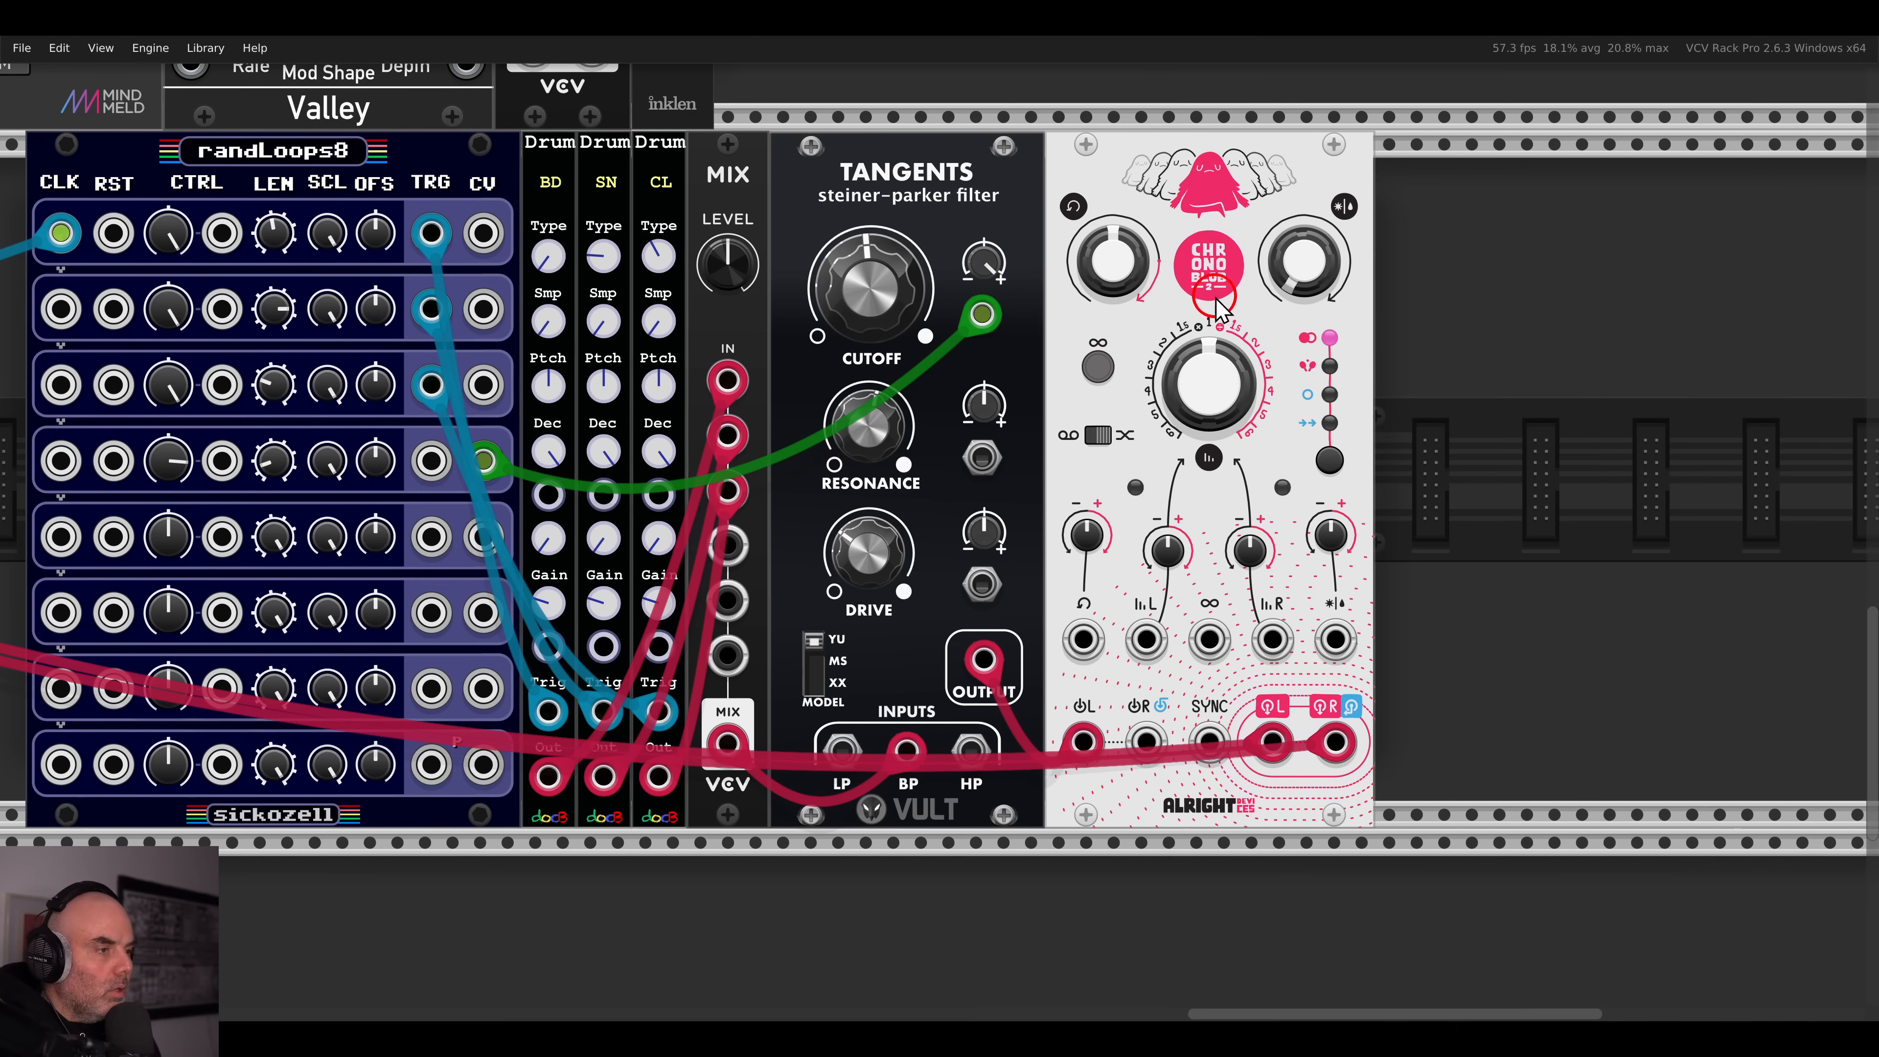
pyautogui.moveTo(1206, 371)
pyautogui.moveTo(1206, 372); pyautogui.dragTo(1207, 501)
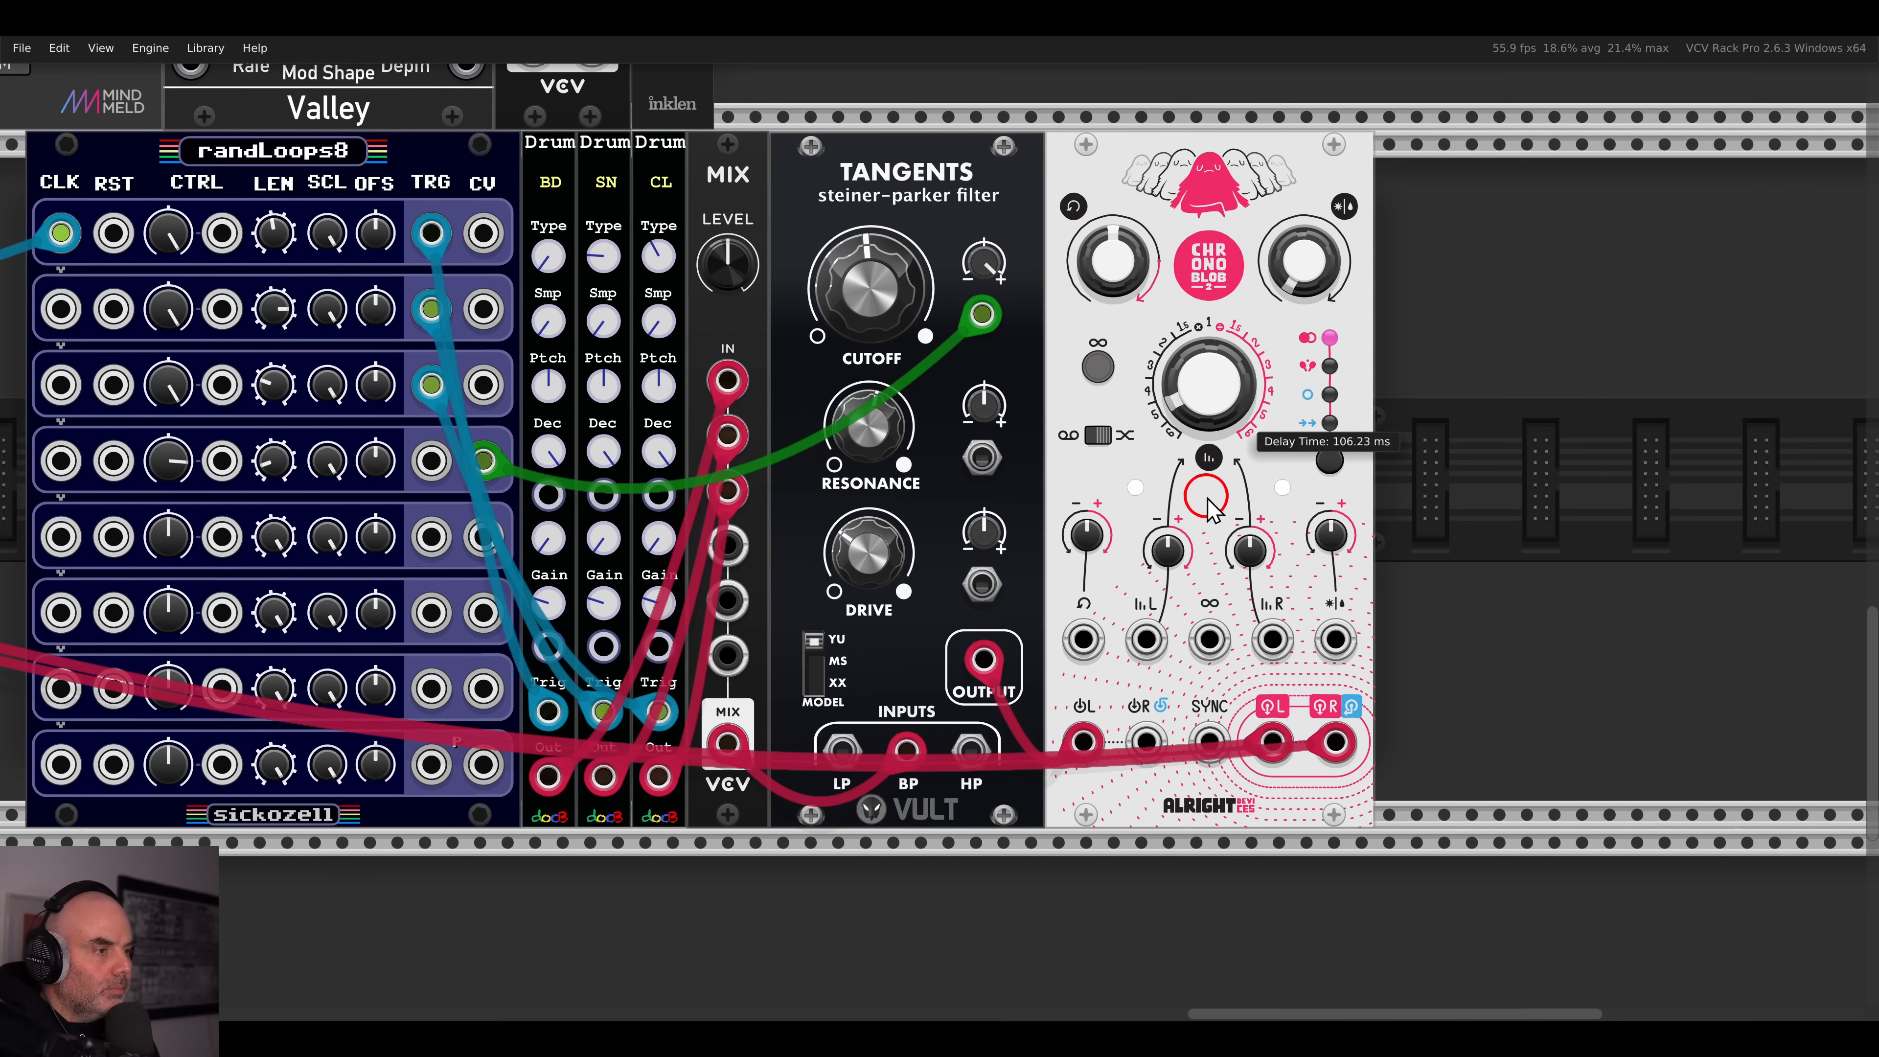
pyautogui.moveTo(1115, 263); pyautogui.dragTo(1097, 194)
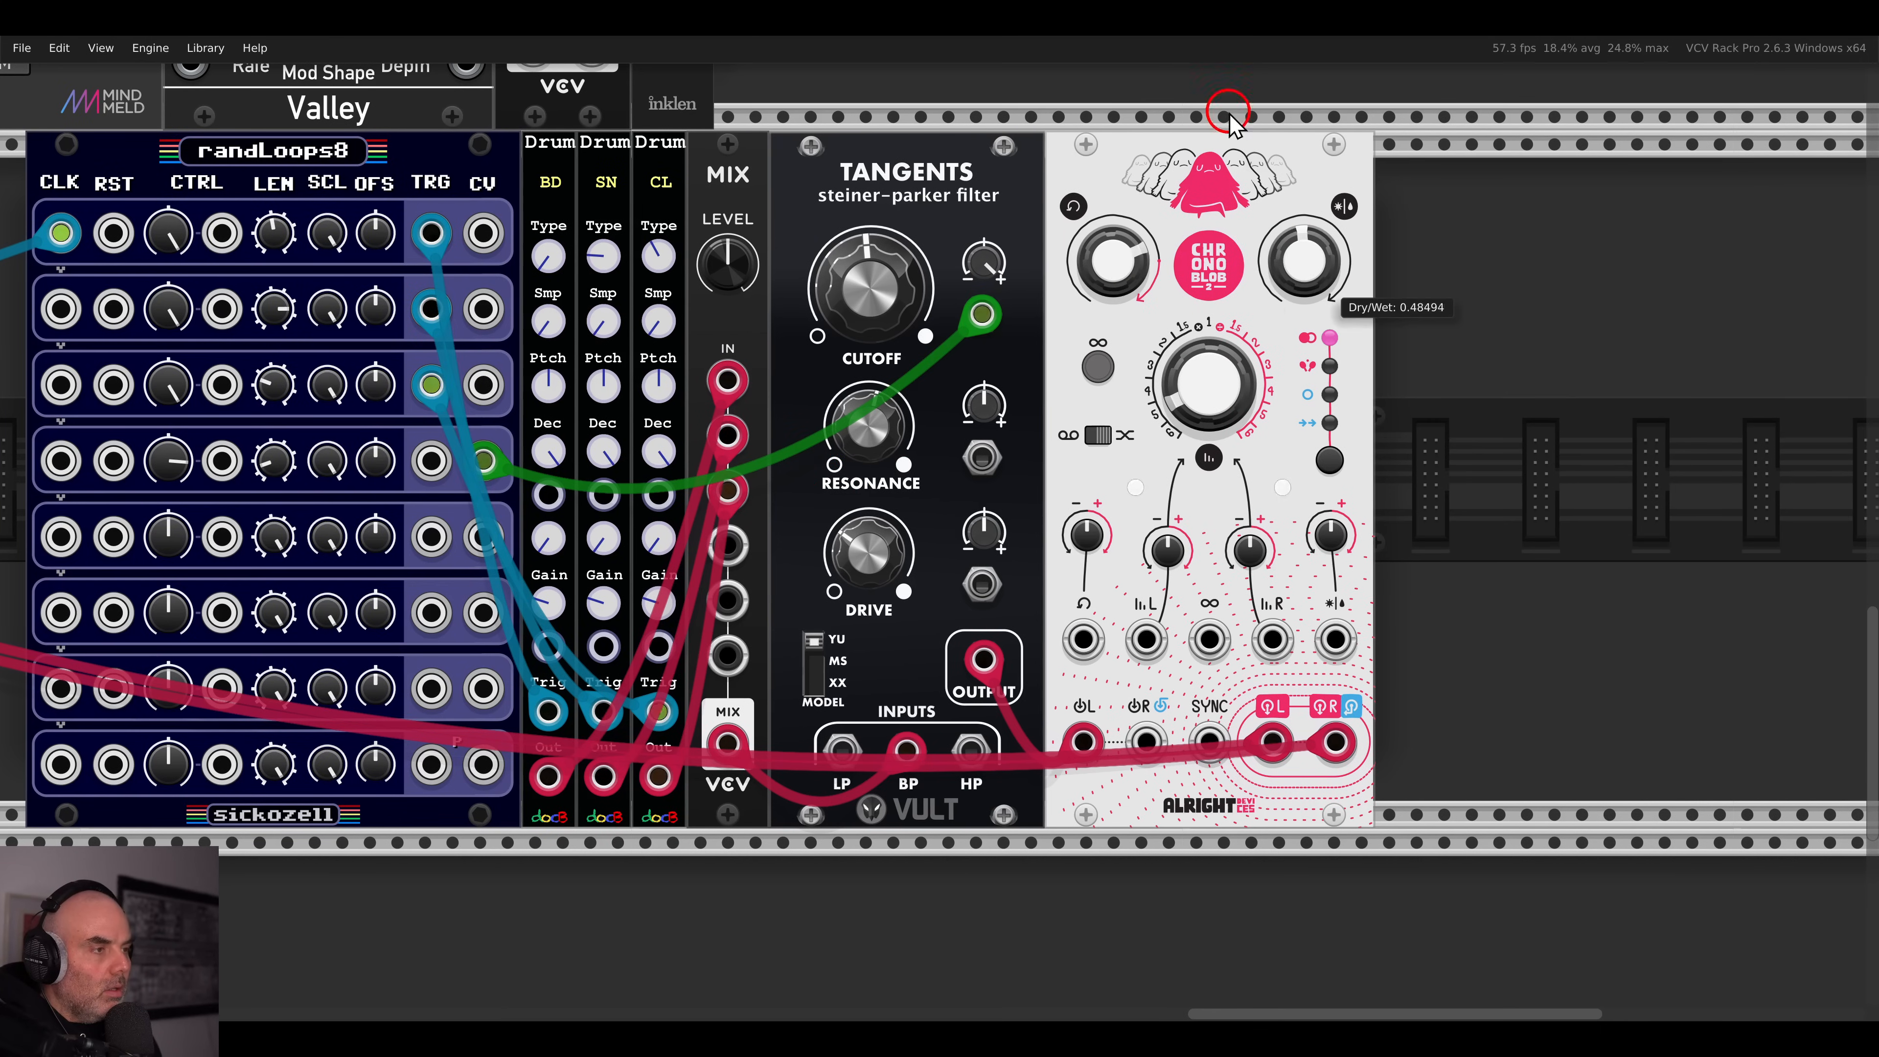
# - Patch randLoops8's fifth and sixth CV outputs into Chronoblob2's left and right delay time CV inputs and adjust both modulation amounts
pyautogui.moveTo(1213, 436)
pyautogui.moveTo(1214, 437); pyautogui.dragTo(1342, 405)
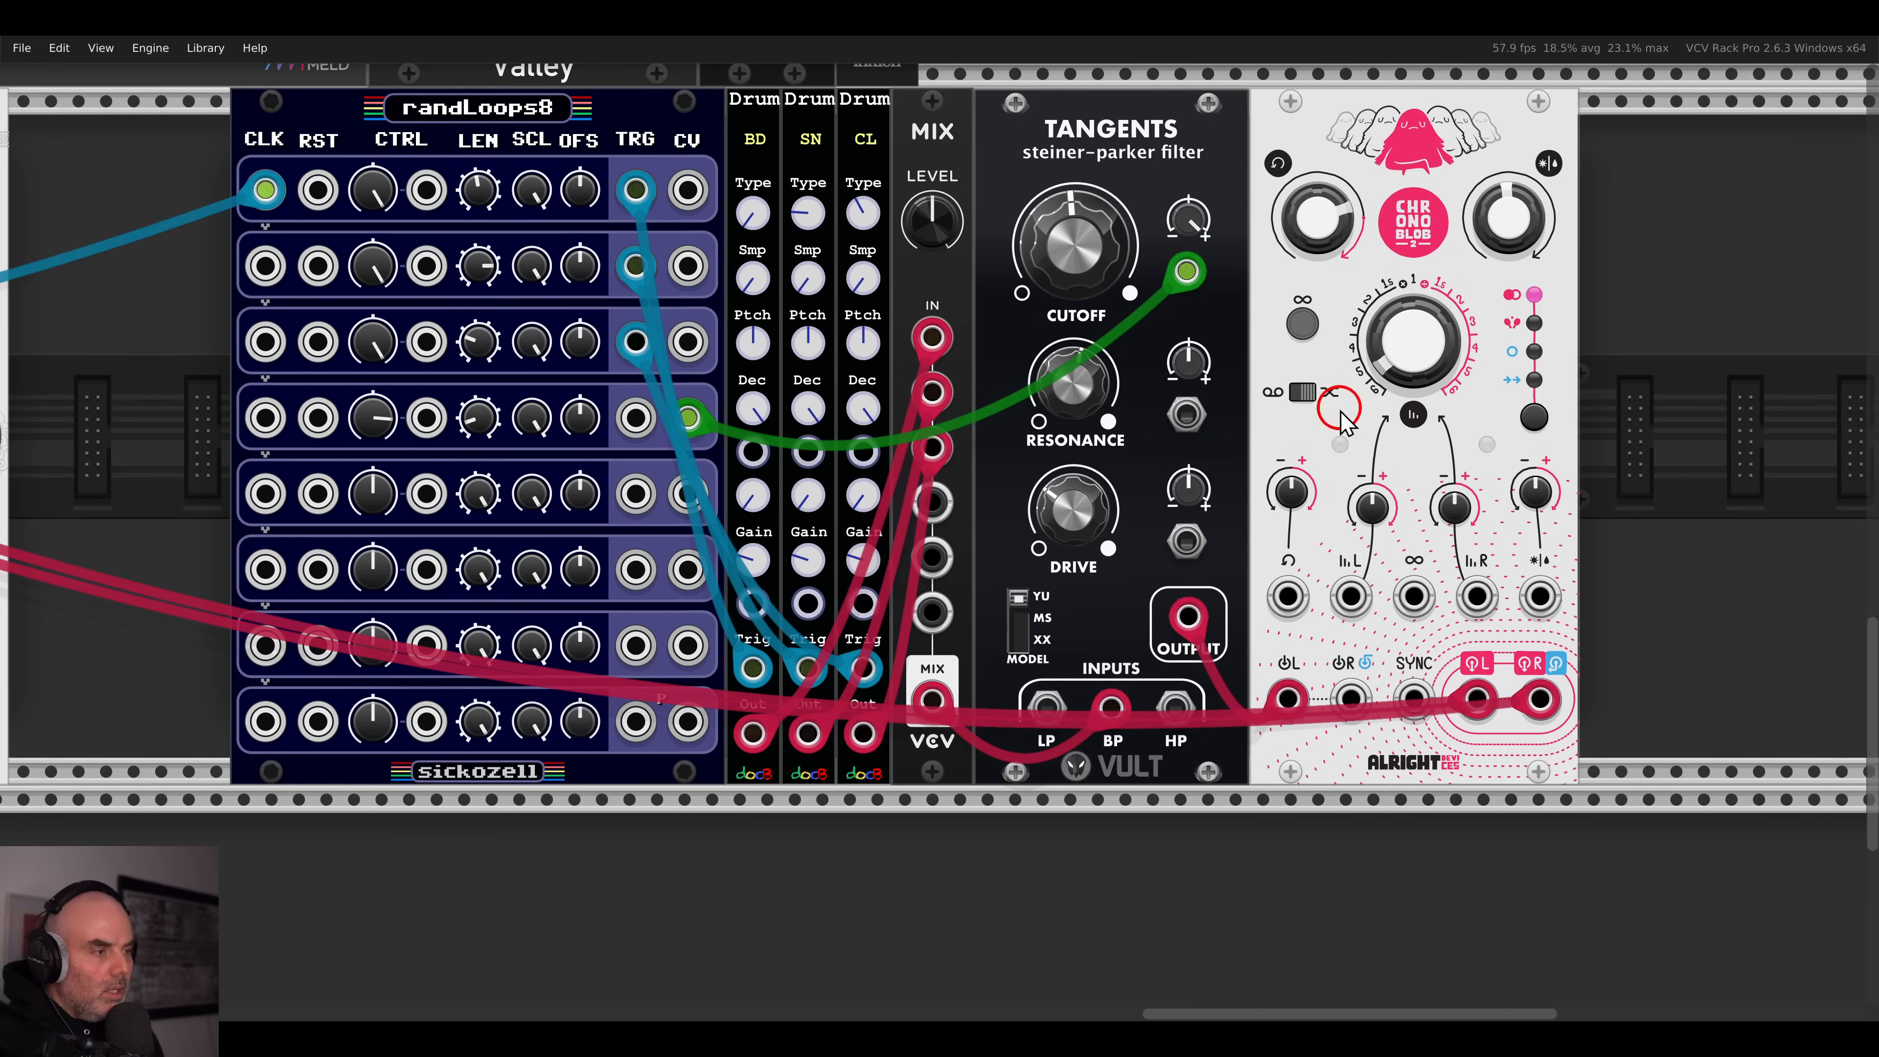
pyautogui.moveTo(1349, 593); pyautogui.dragTo(688, 493)
pyautogui.moveTo(688, 569); pyautogui.dragTo(1477, 597)
pyautogui.moveTo(1456, 516); pyautogui.dragTo(1360, 475)
# - Shorten the sequence lengths of randLoops8 tracks 5 and 6, giving track 6 a length of 13
pyautogui.moveTo(823, 416); pyautogui.dragTo(1081, 418)
pyautogui.moveTo(745, 489); pyautogui.dragTo(741, 637)
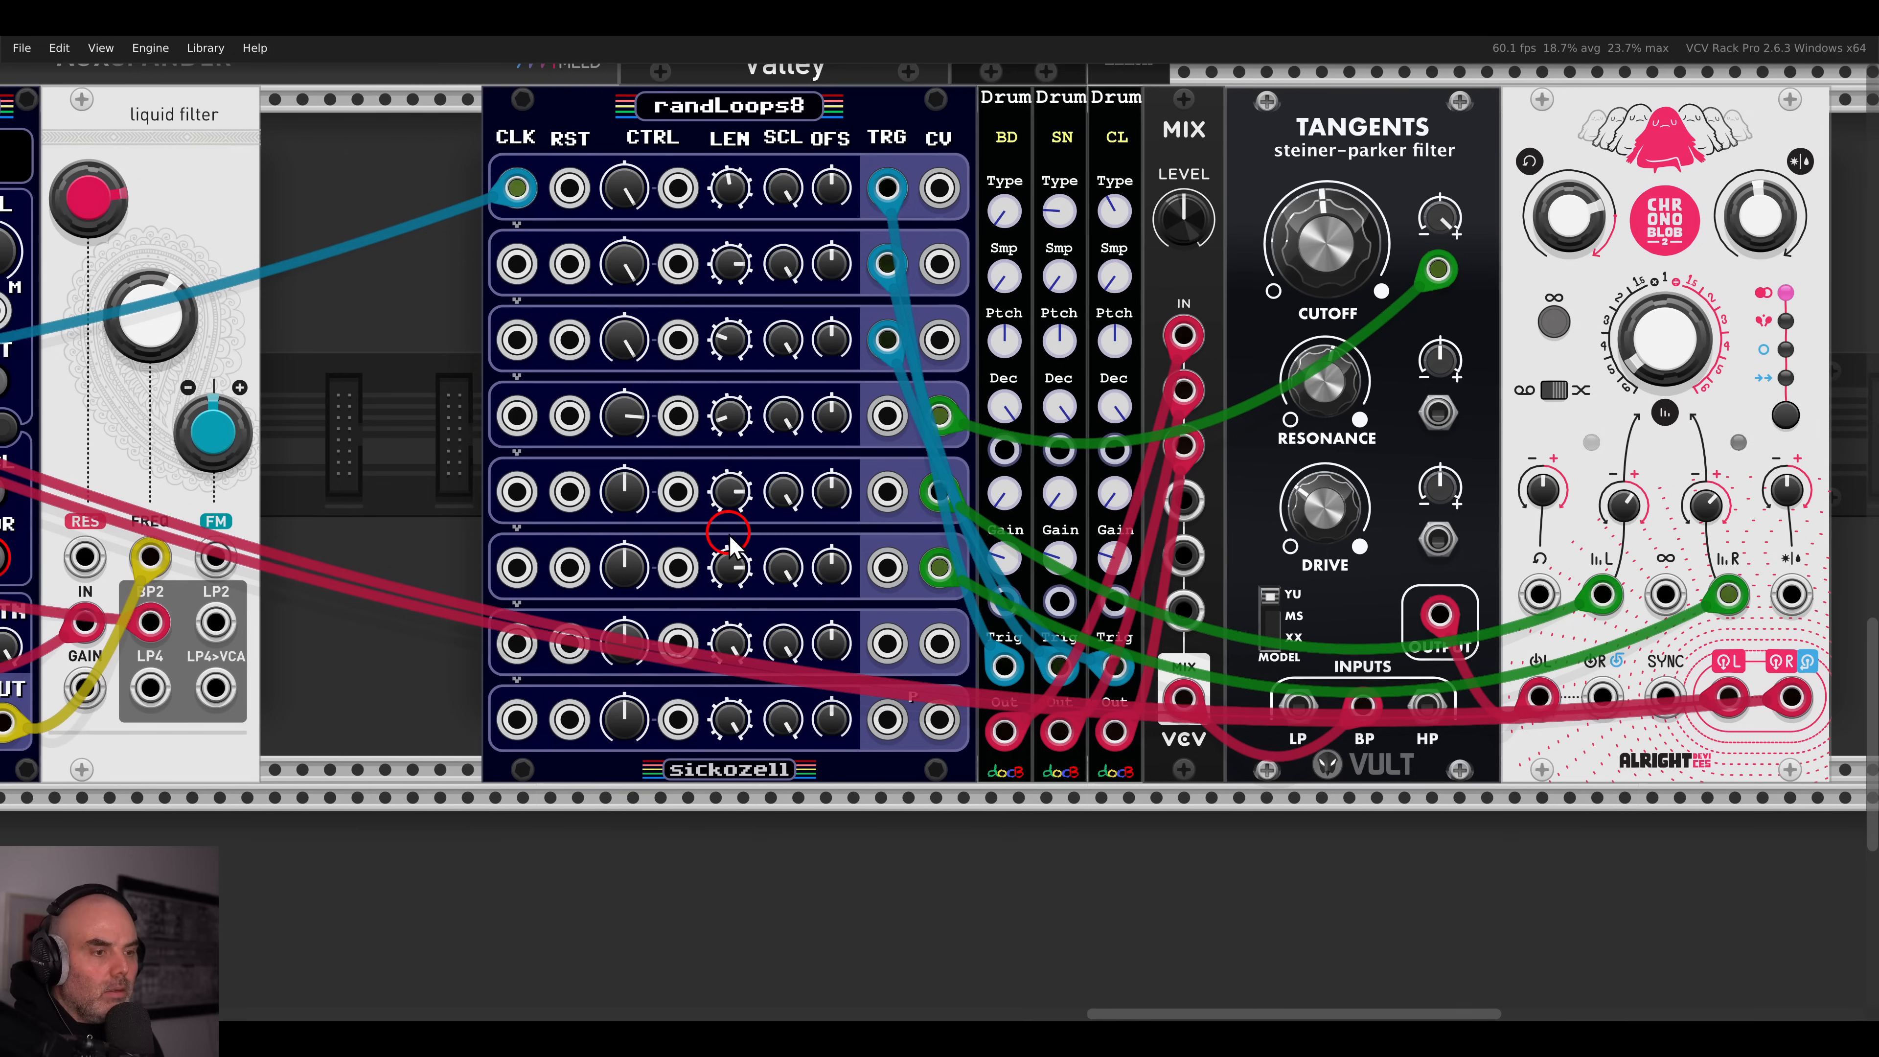
pyautogui.moveTo(730, 568)
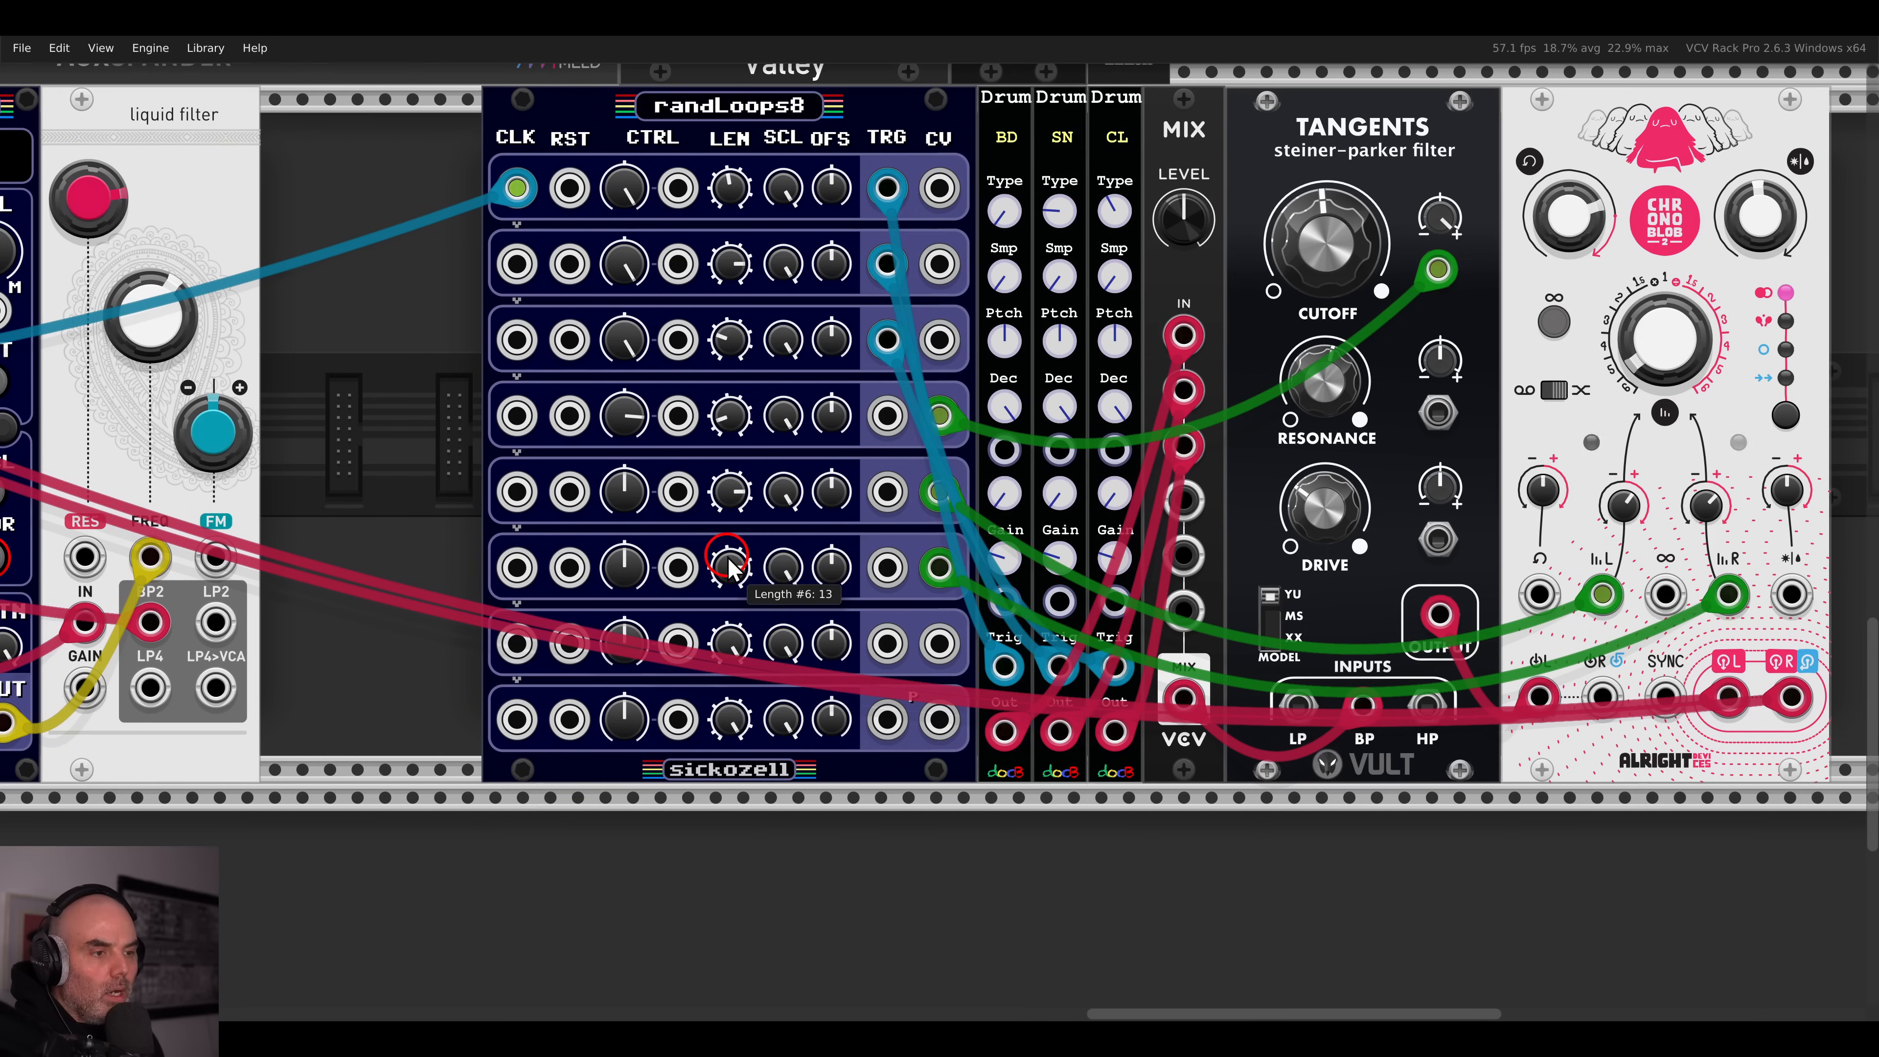
# - Examine the Fibonacci notes, the clock module, the mixer channels and the noise voice elsewhere in the rack
pyautogui.scroll(-1, 729, 556)
pyautogui.moveTo(276, 269); pyautogui.dragTo(1572, 475)
pyautogui.moveTo(645, 319); pyautogui.dragTo(1450, 483)
pyautogui.moveTo(518, 388); pyautogui.dragTo(1216, 486)
pyautogui.scroll(1, 1154, 454)
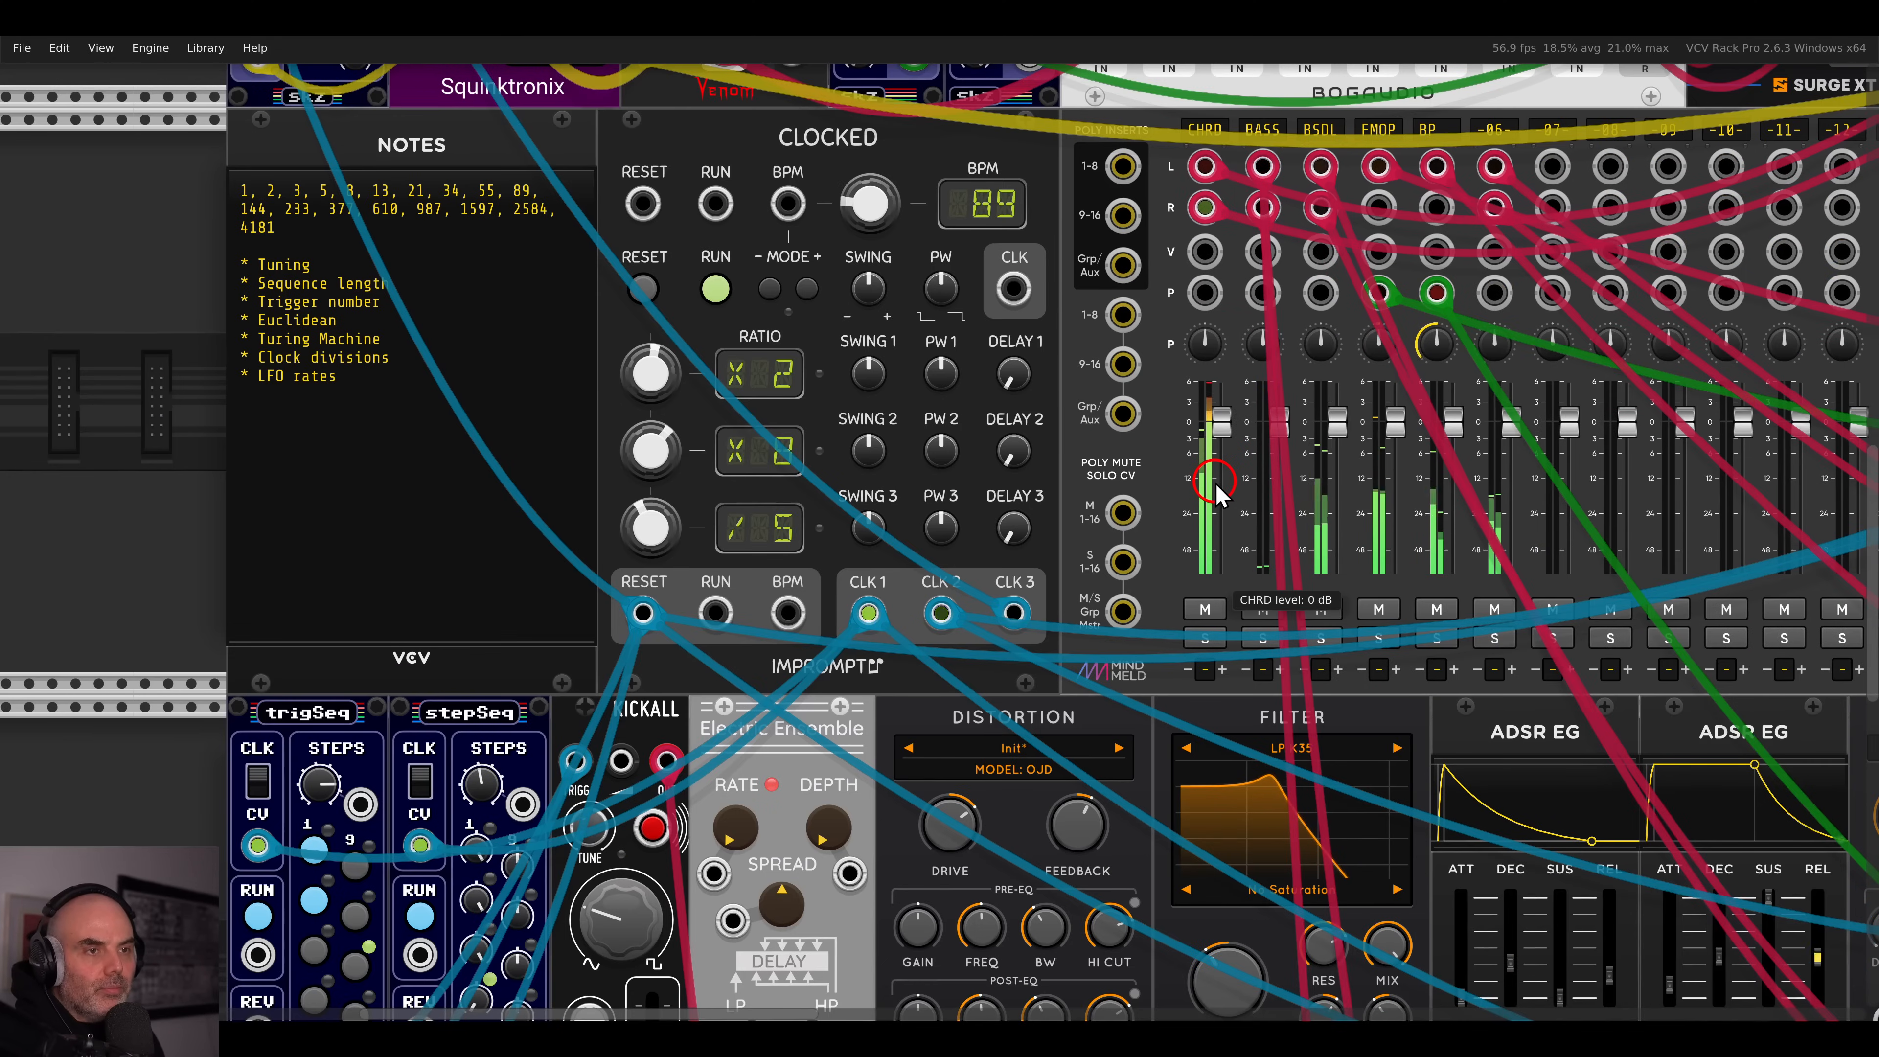
pyautogui.moveTo(1232, 488); pyautogui.dragTo(370, 230)
pyautogui.moveTo(1569, 618); pyautogui.dragTo(672, 359)
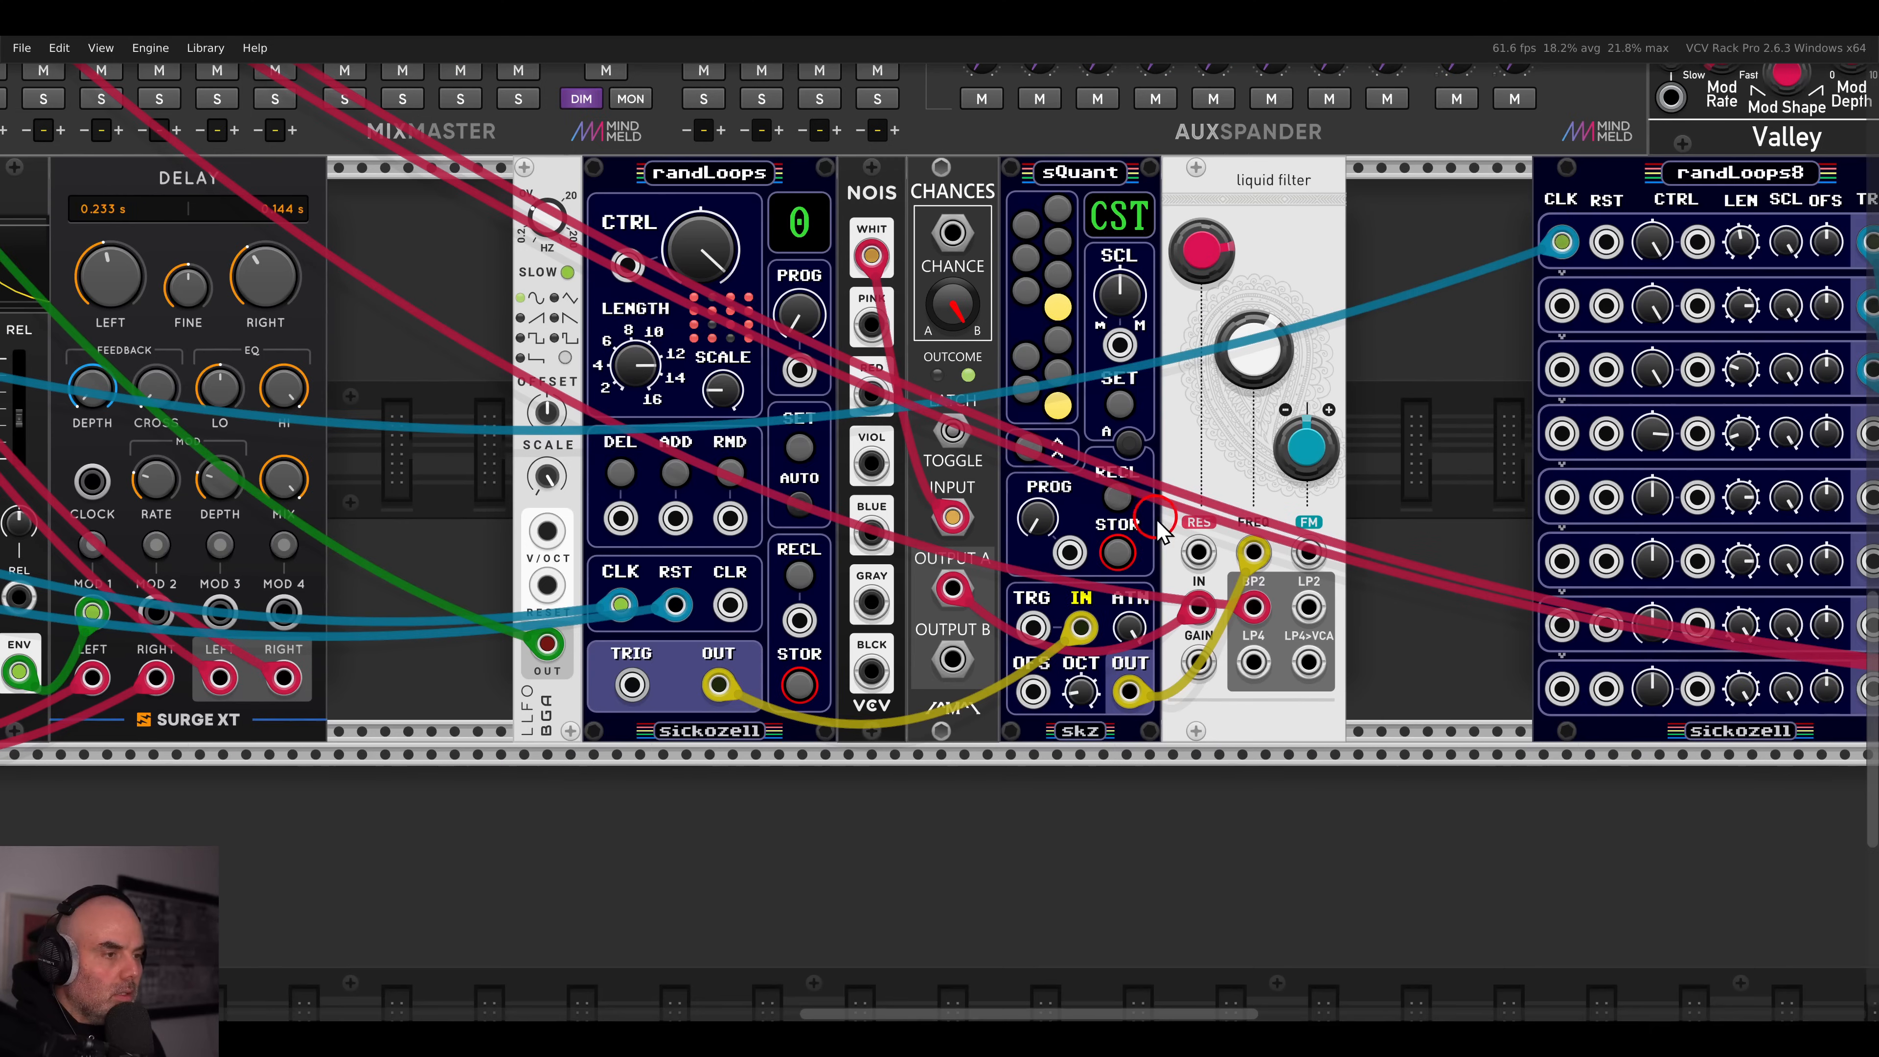
pyautogui.moveTo(987, 586); pyautogui.dragTo(392, 555)
pyautogui.moveTo(1326, 506); pyautogui.dragTo(1107, 536)
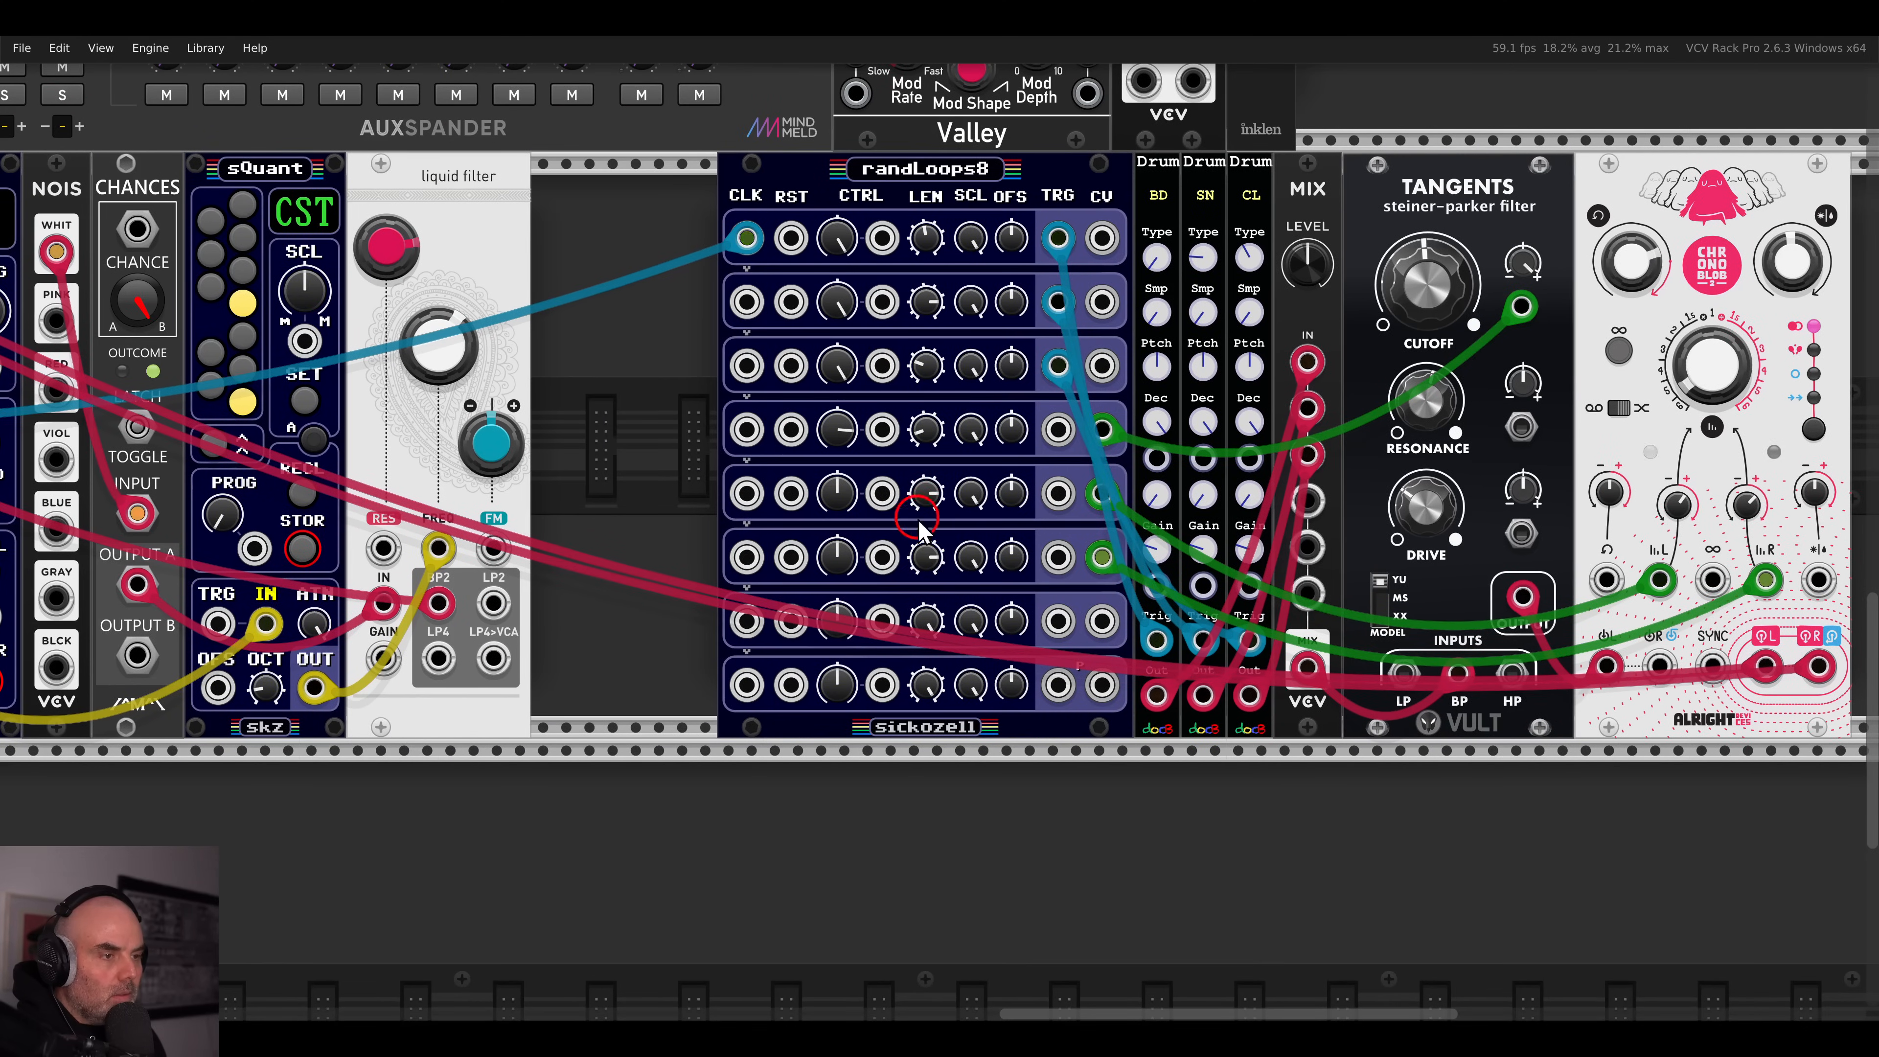
# - Insert a Chances module between Tangents and Chronoblob2, moving Chronoblob2 to make room and placing it directly beside Chances
pyautogui.hscroll(5, 852, 555)
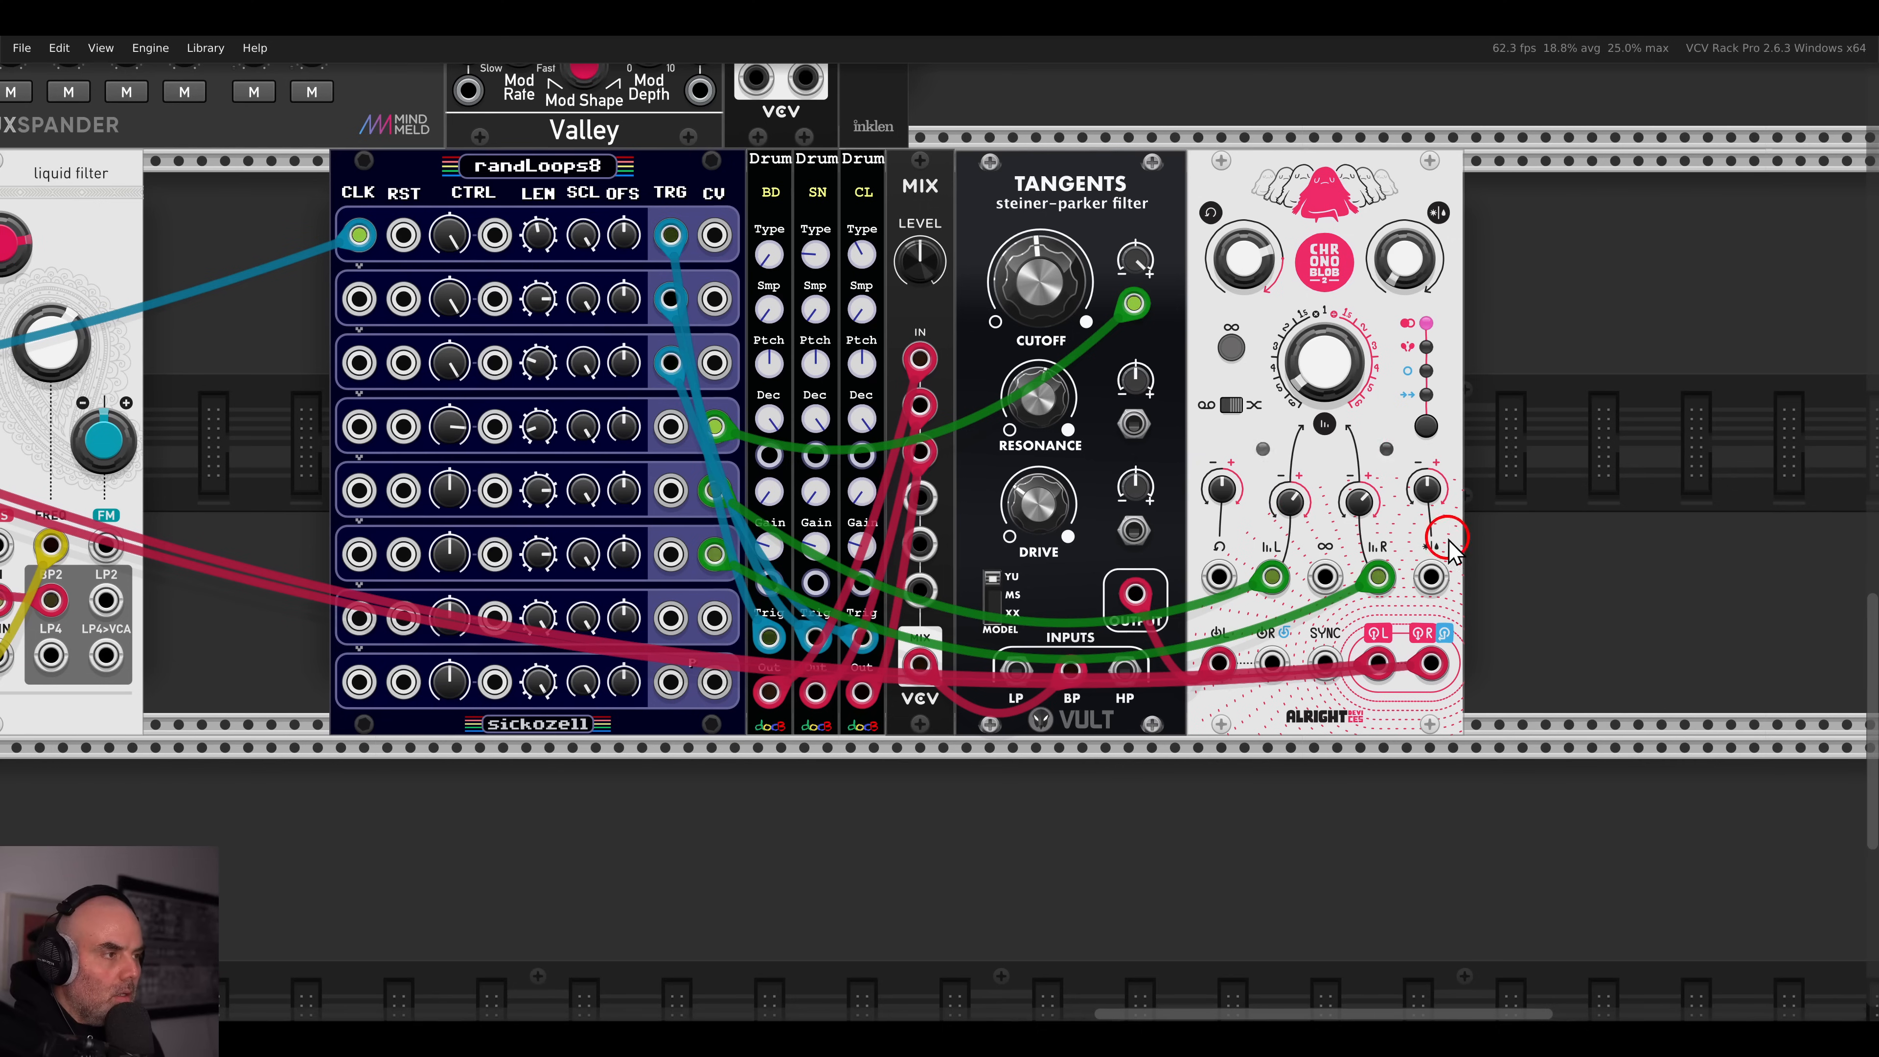
pyautogui.moveTo(1245, 157); pyautogui.dragTo(1460, 162)
pyautogui.rightClick(1328, 258)
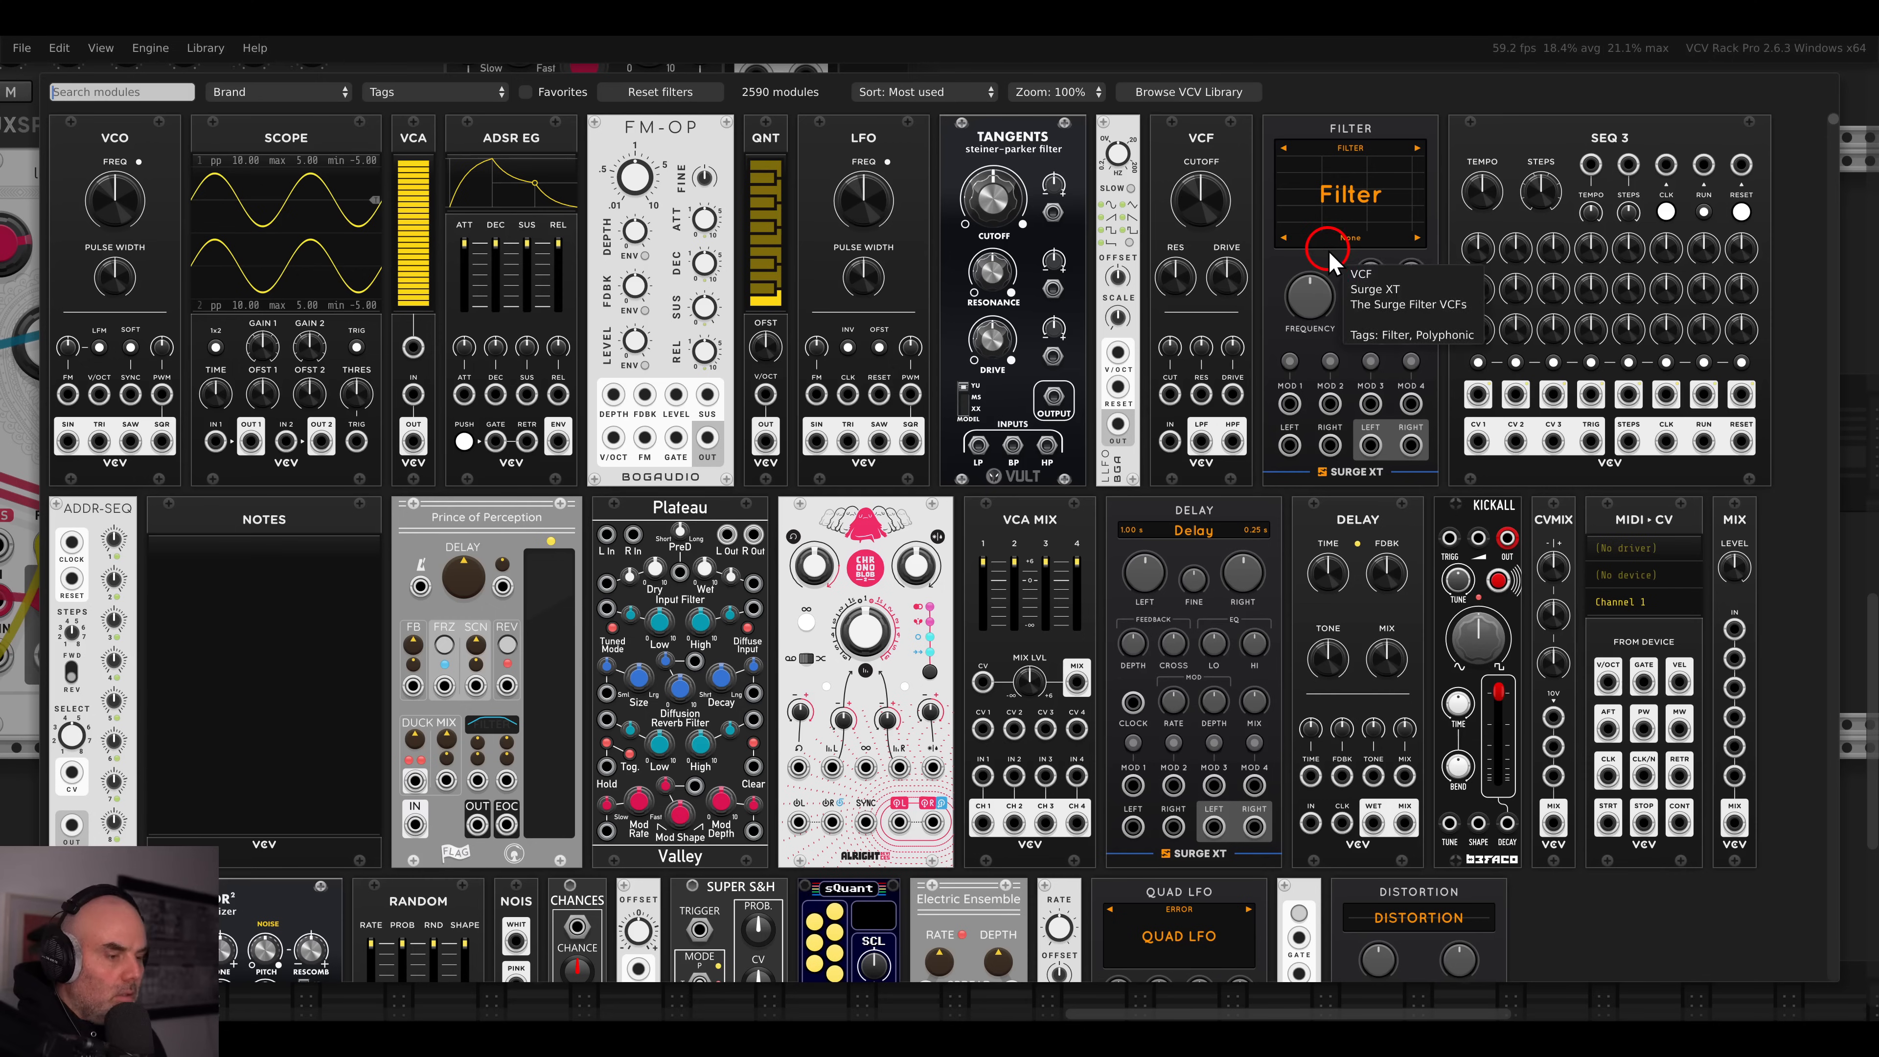
pyautogui.write('chanc')
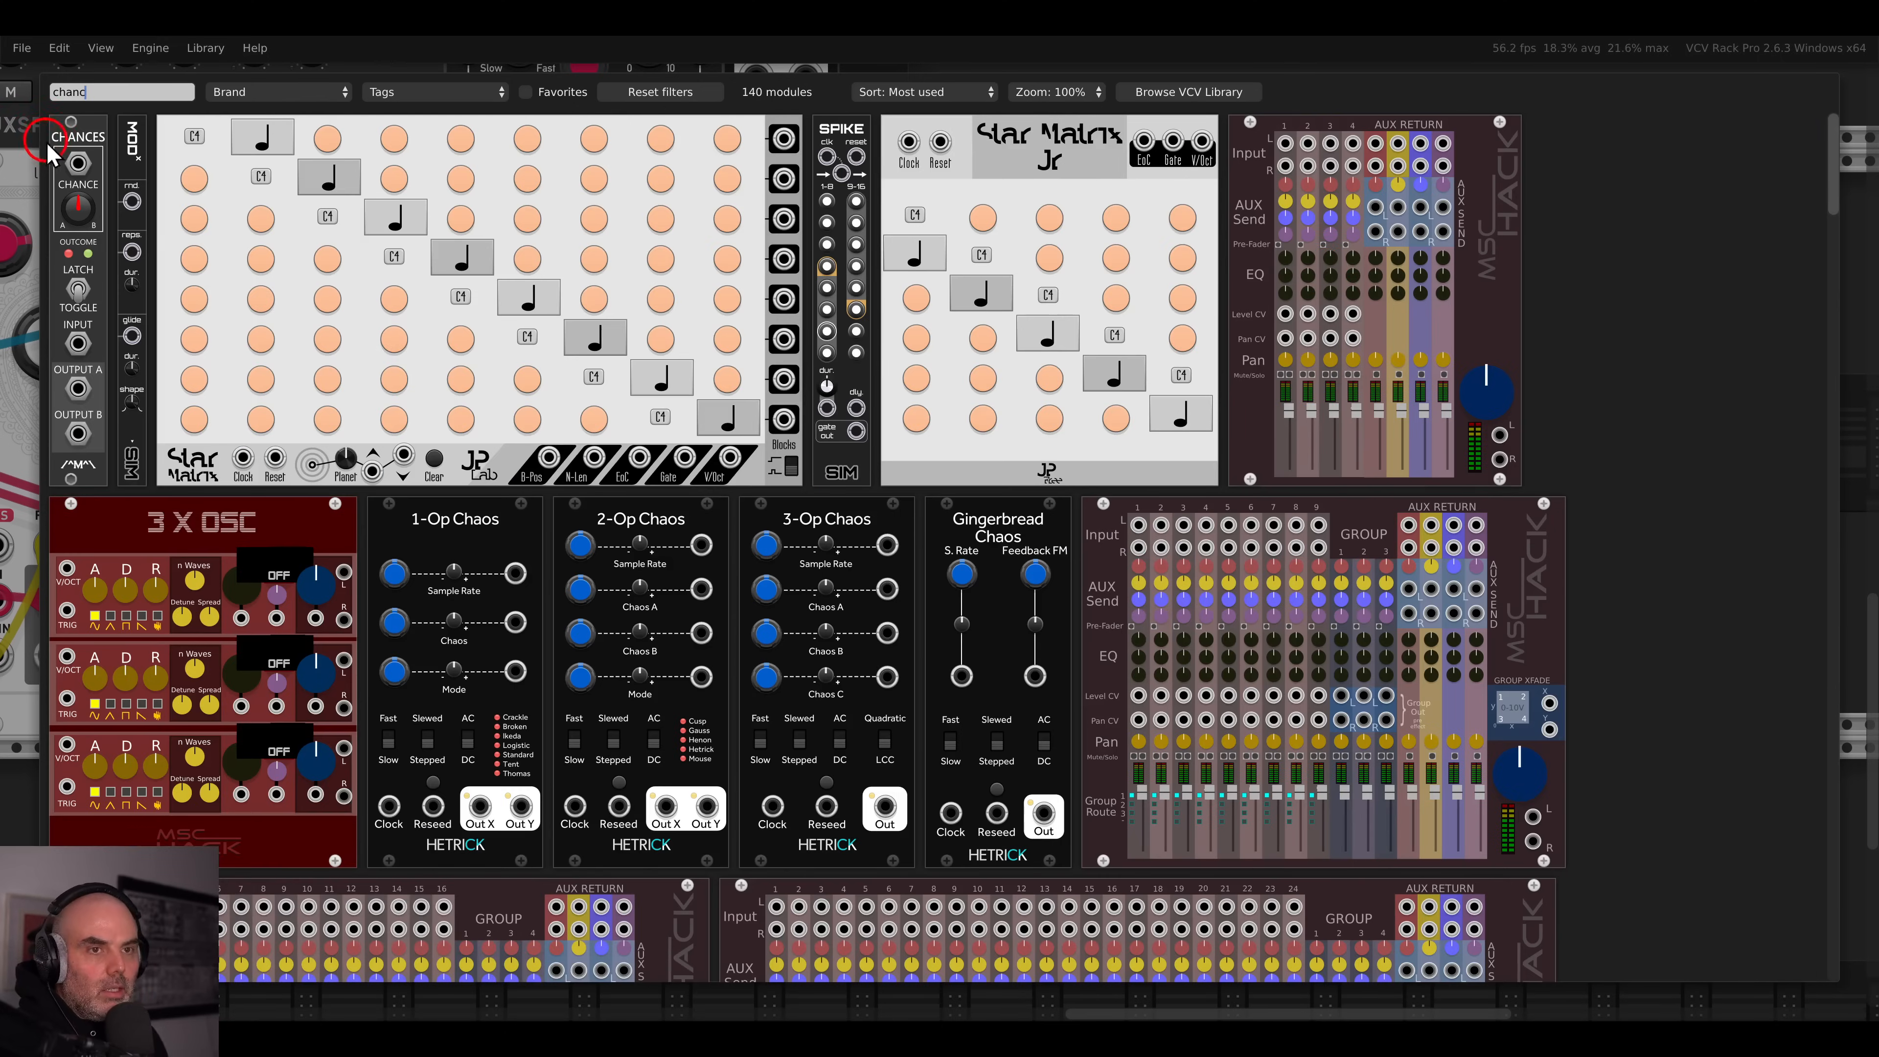
pyautogui.moveTo(78, 178); pyautogui.dragTo(1114, 363)
pyautogui.moveTo(1469, 192); pyautogui.dragTo(1332, 207)
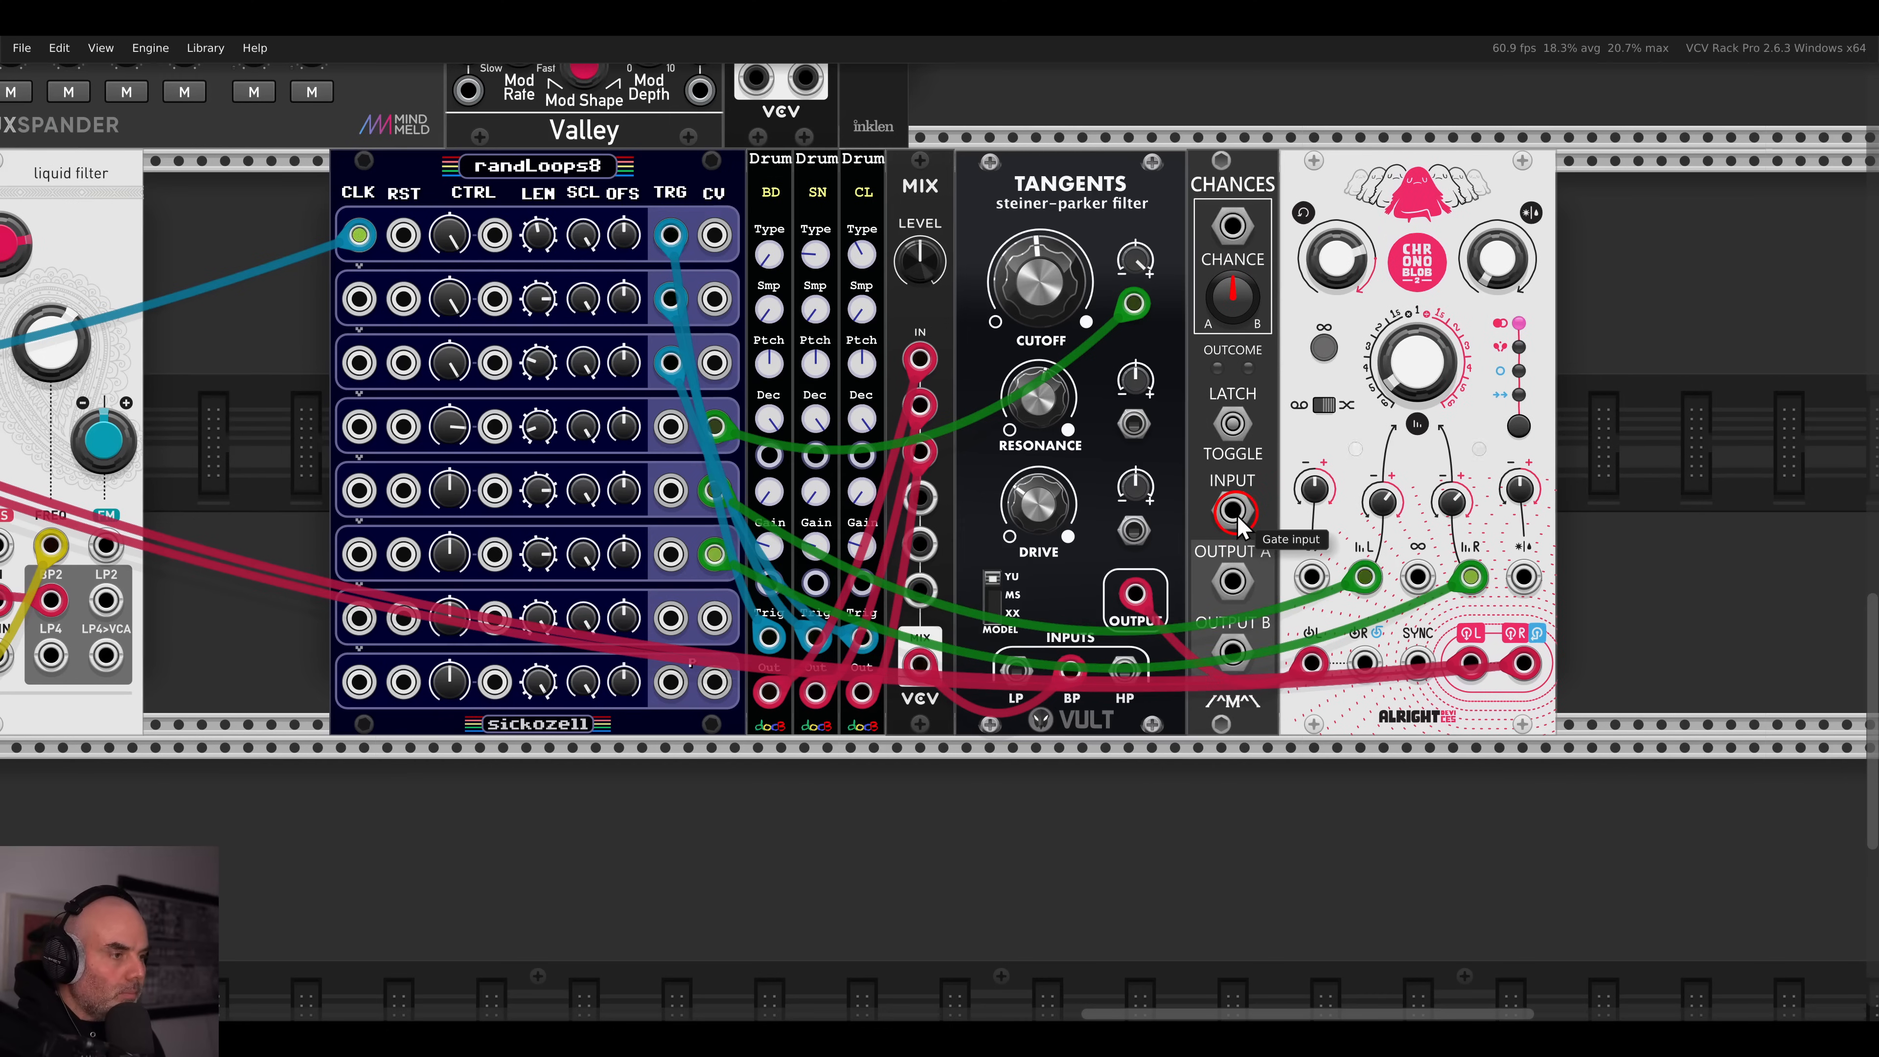
# - Patch Clocked's main CLK output into the gate input of the new Chances module
pyautogui.moveTo(1237, 514); pyautogui.dragTo(652, 440)
pyautogui.hscroll(-20, 1238, 515)
pyautogui.scroll(6, 1184, 522)
pyautogui.scroll(2, 1018, 538)
pyautogui.hscroll(-10, 962, 535)
pyautogui.hscroll(20, 652, 441)
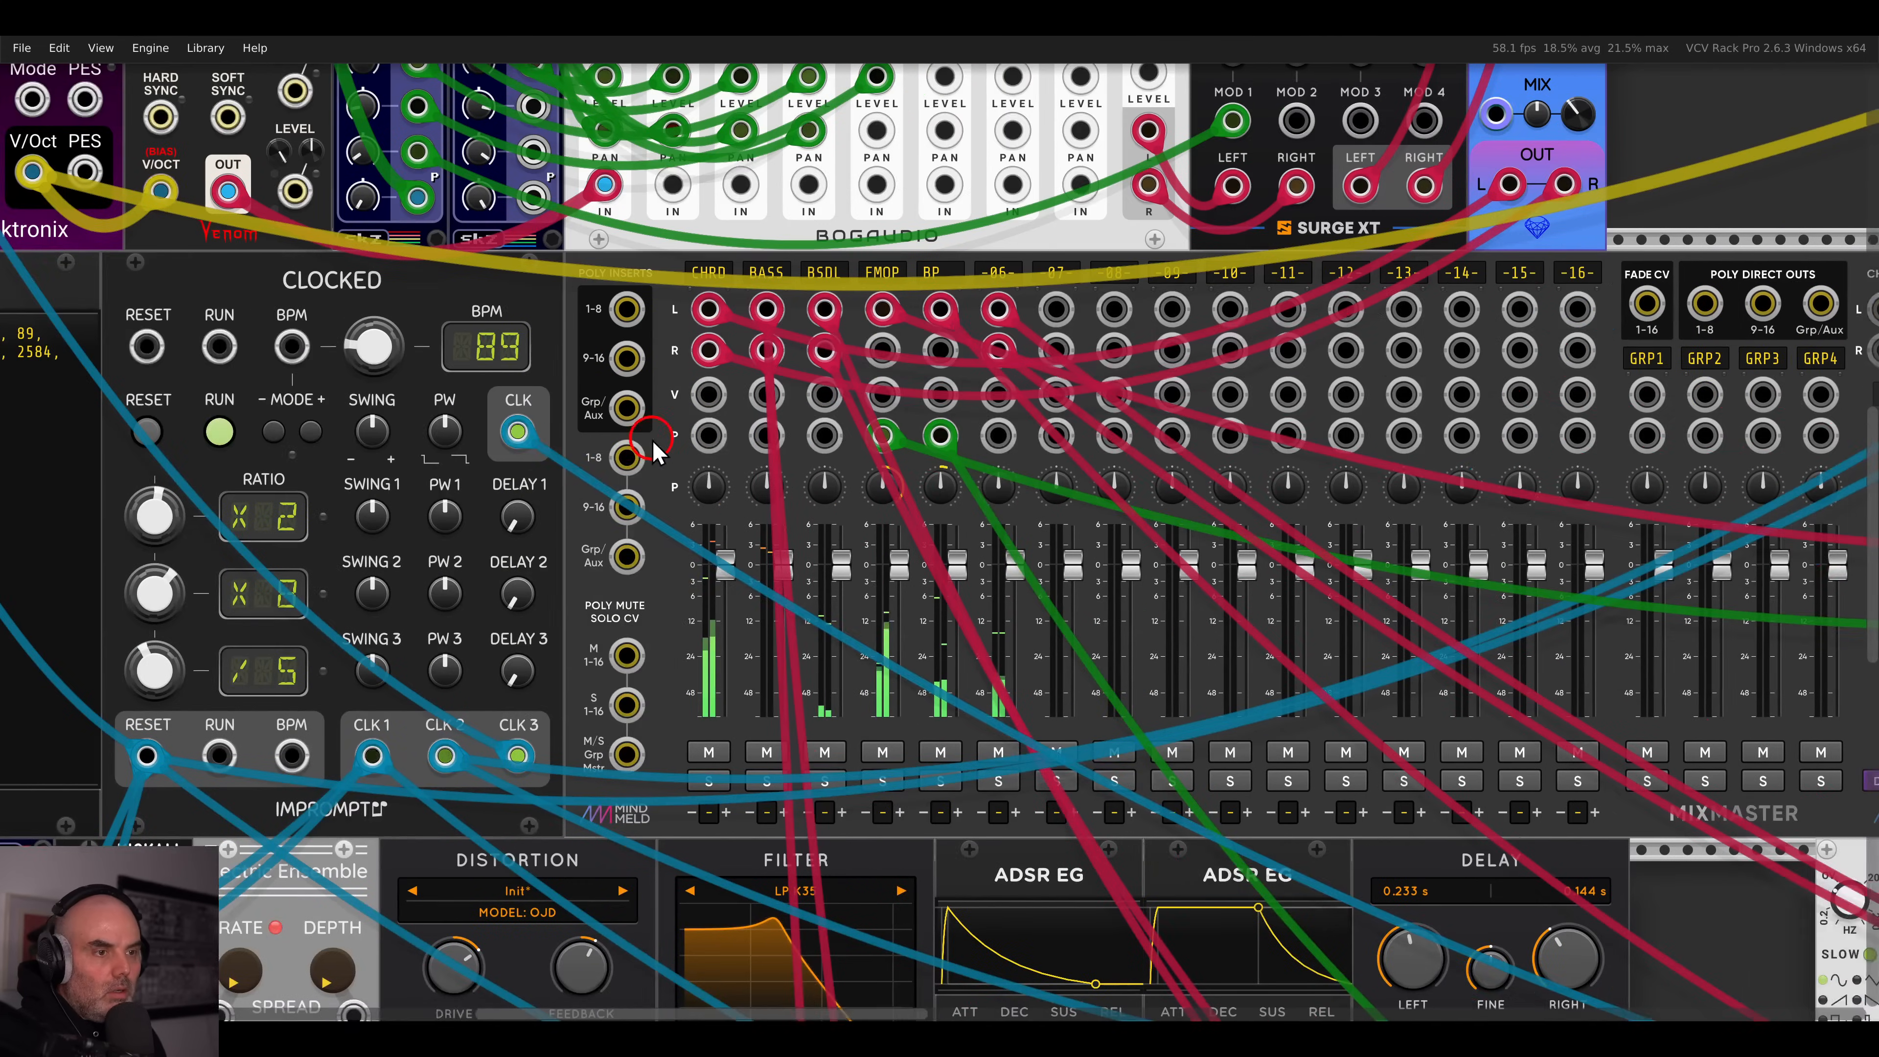
pyautogui.scroll(-6, 652, 442)
pyautogui.hscroll(20, 798, 453)
pyautogui.scroll(-6, 798, 454)
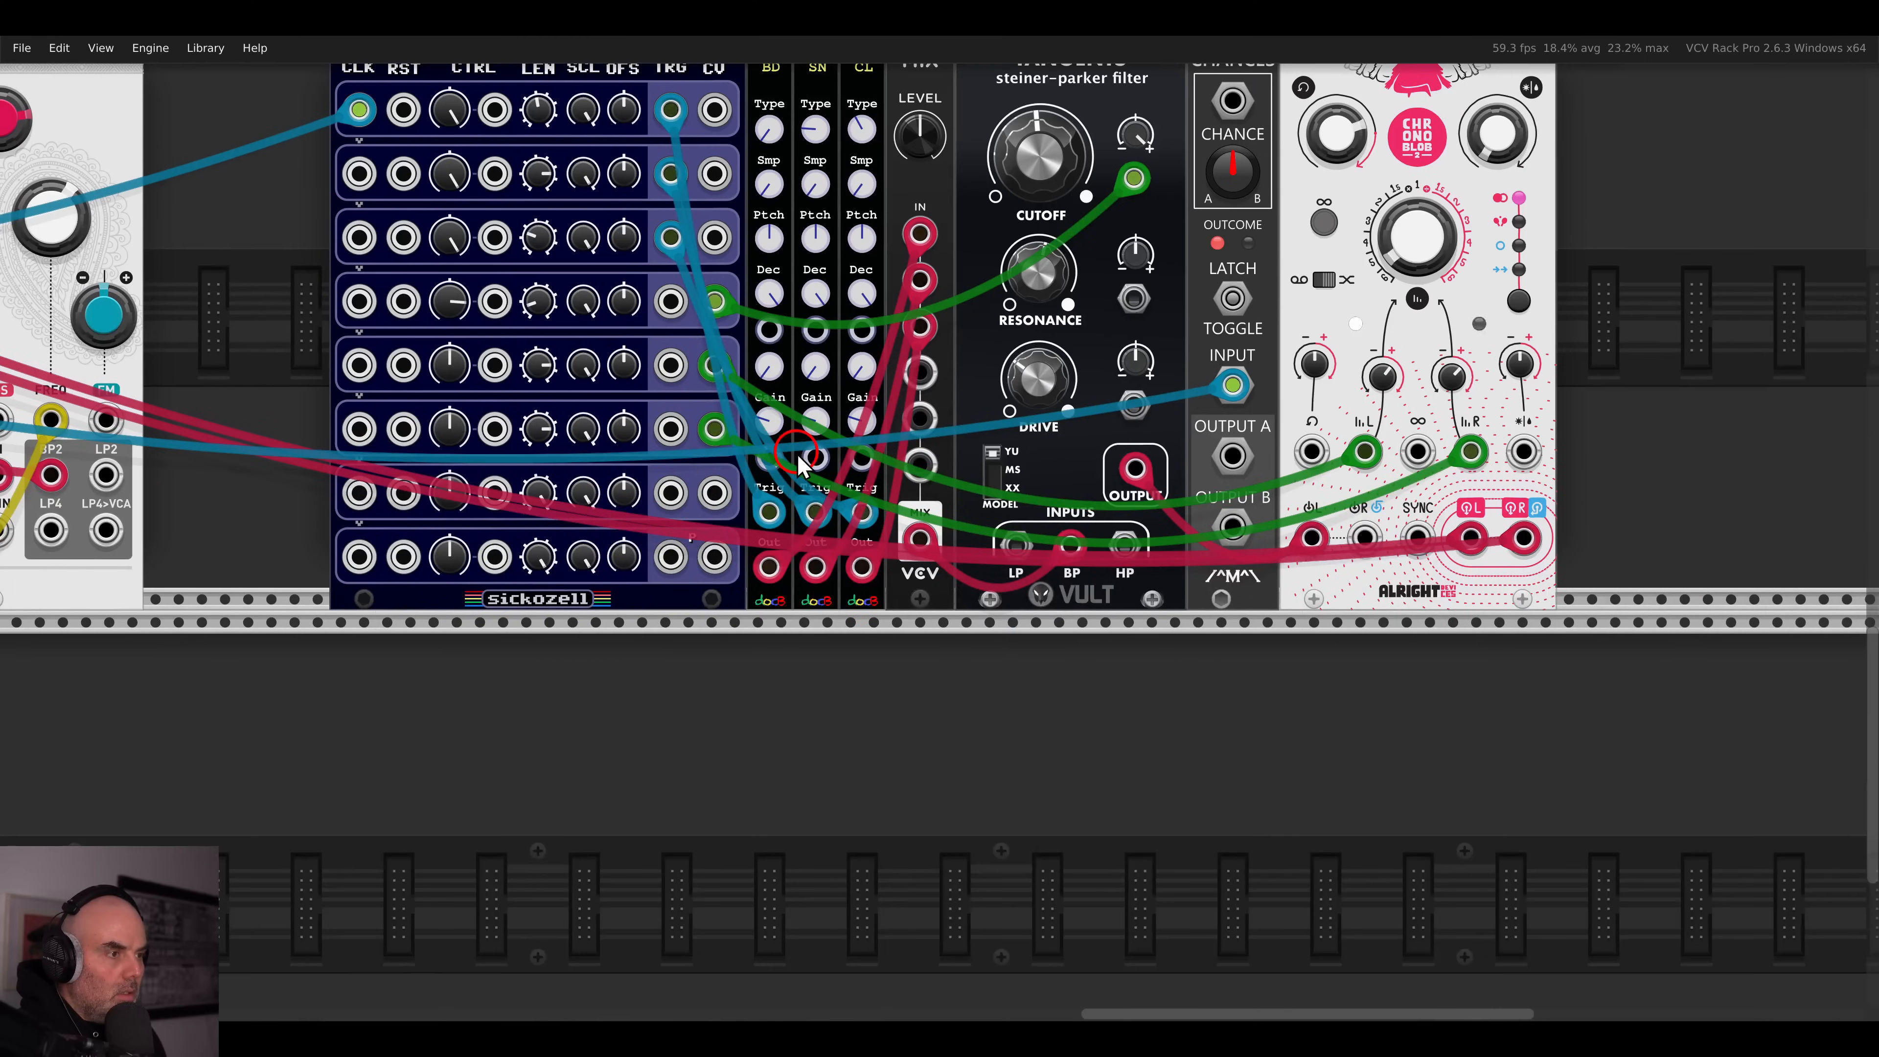
# - Patch Chances' output A into Chronoblob2's loop (∞) input and a randLoops8 CV output into its dry/wet CV input
pyautogui.scroll(1, 988, 503)
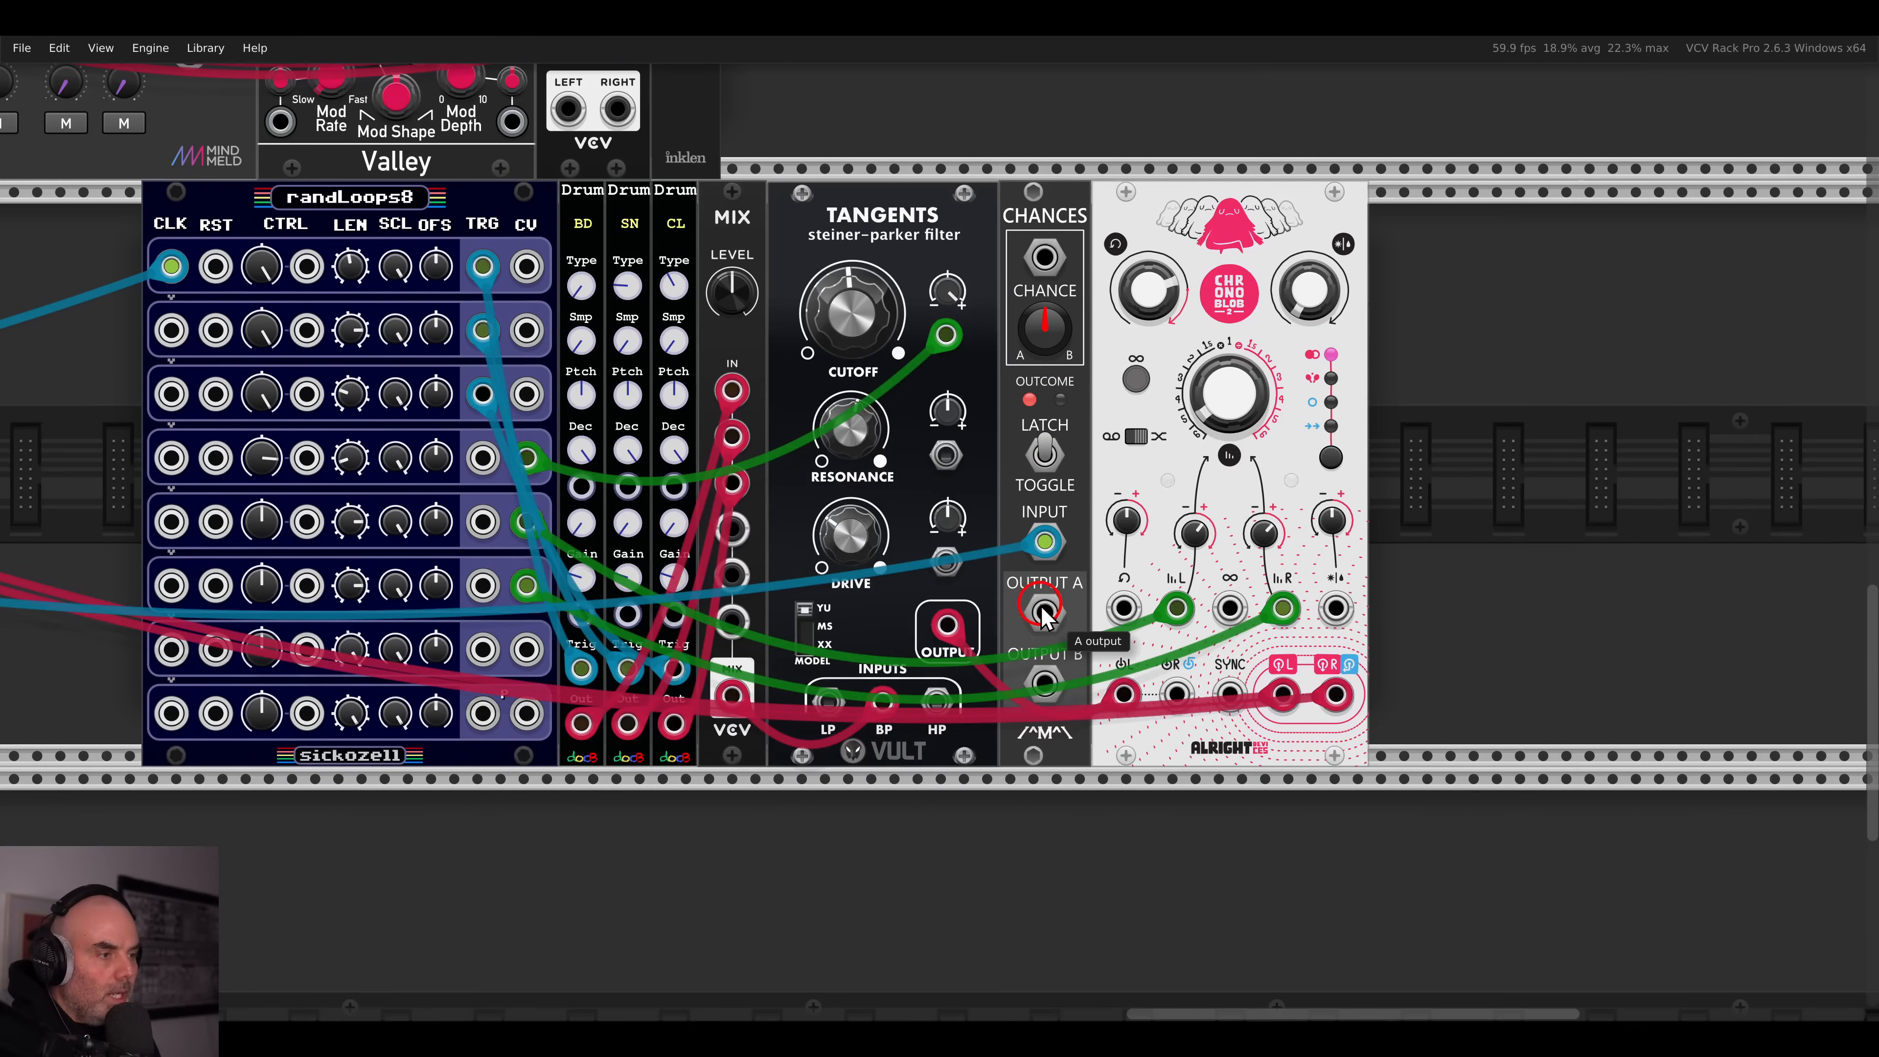
pyautogui.moveTo(1045, 624)
pyautogui.mouseDown()
pyautogui.moveTo(1325, 592)
pyautogui.moveTo(1335, 608)
pyautogui.moveTo(1046, 614)
pyautogui.mouseUp()
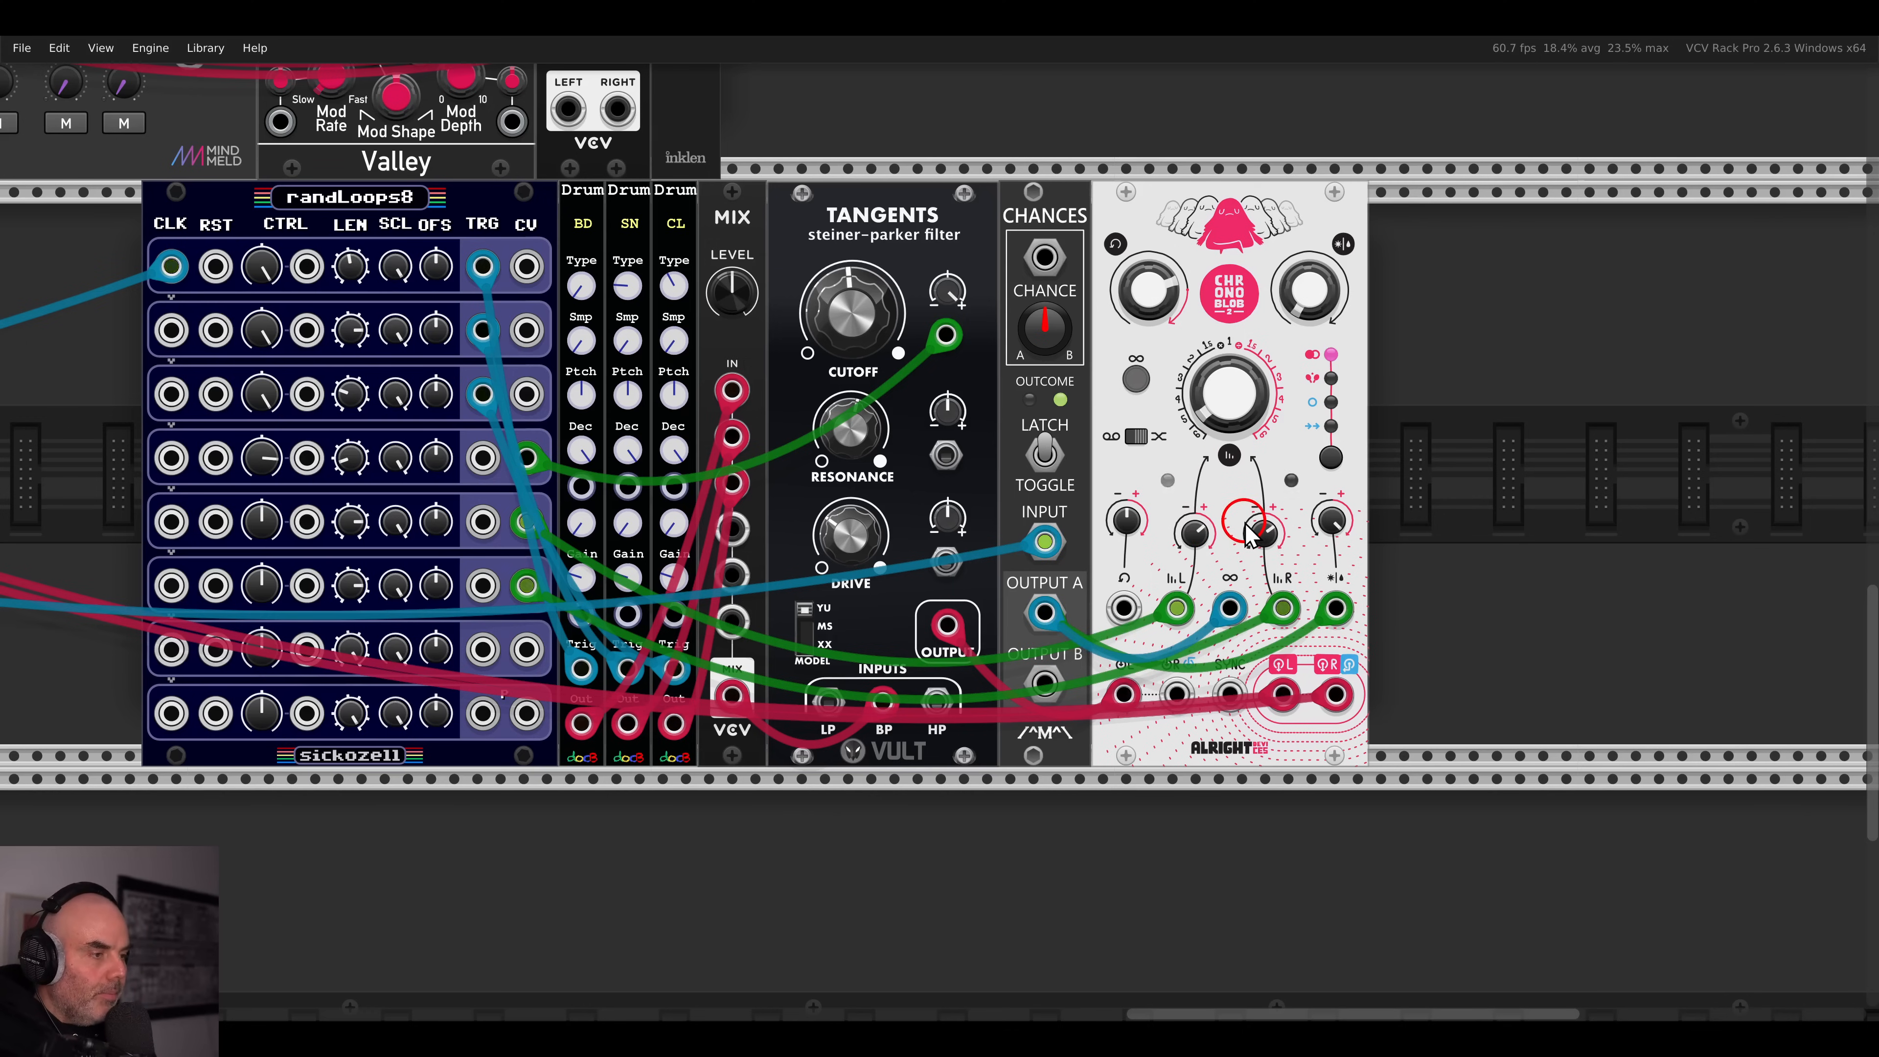
pyautogui.moveTo(1220, 409); pyautogui.dragTo(1218, 376)
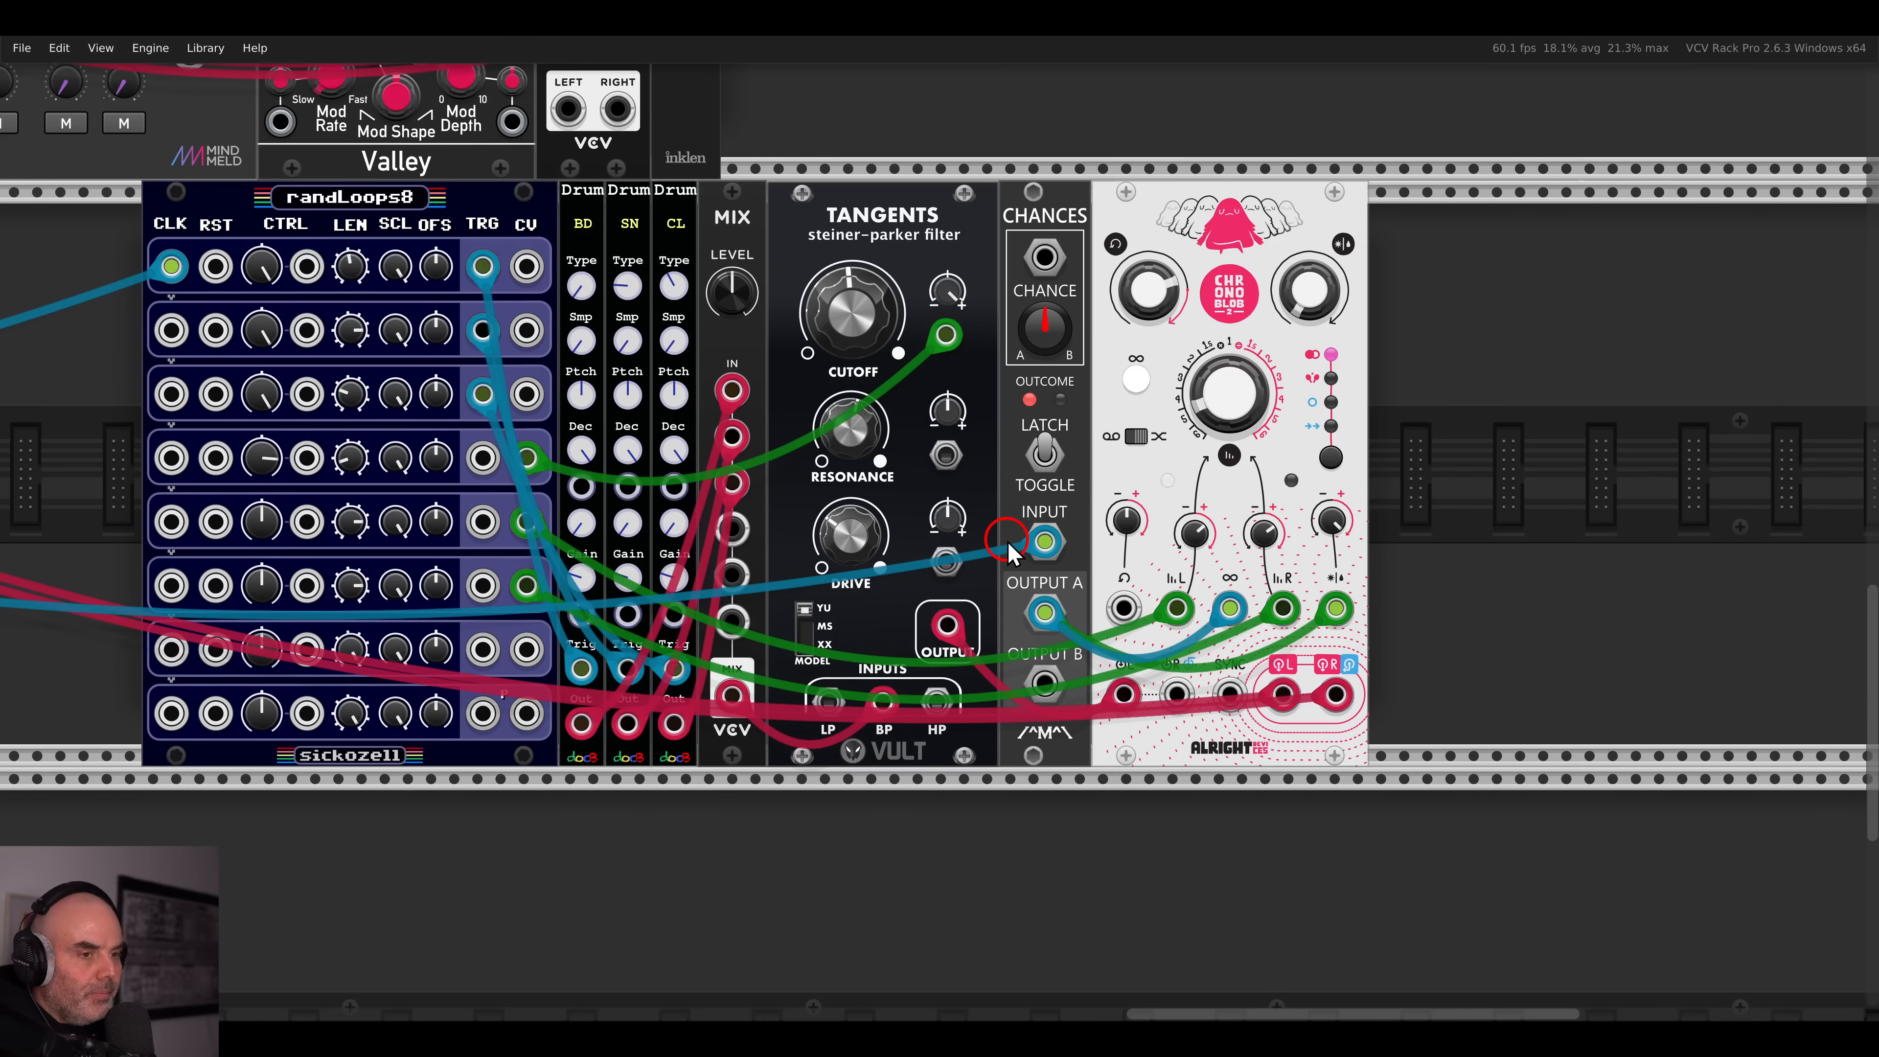
# - Lower the offsets of randLoops8 tracks 6 and 5, which modulate Chronoblob2's delay times
pyautogui.moveTo(896, 579); pyautogui.dragTo(1135, 539)
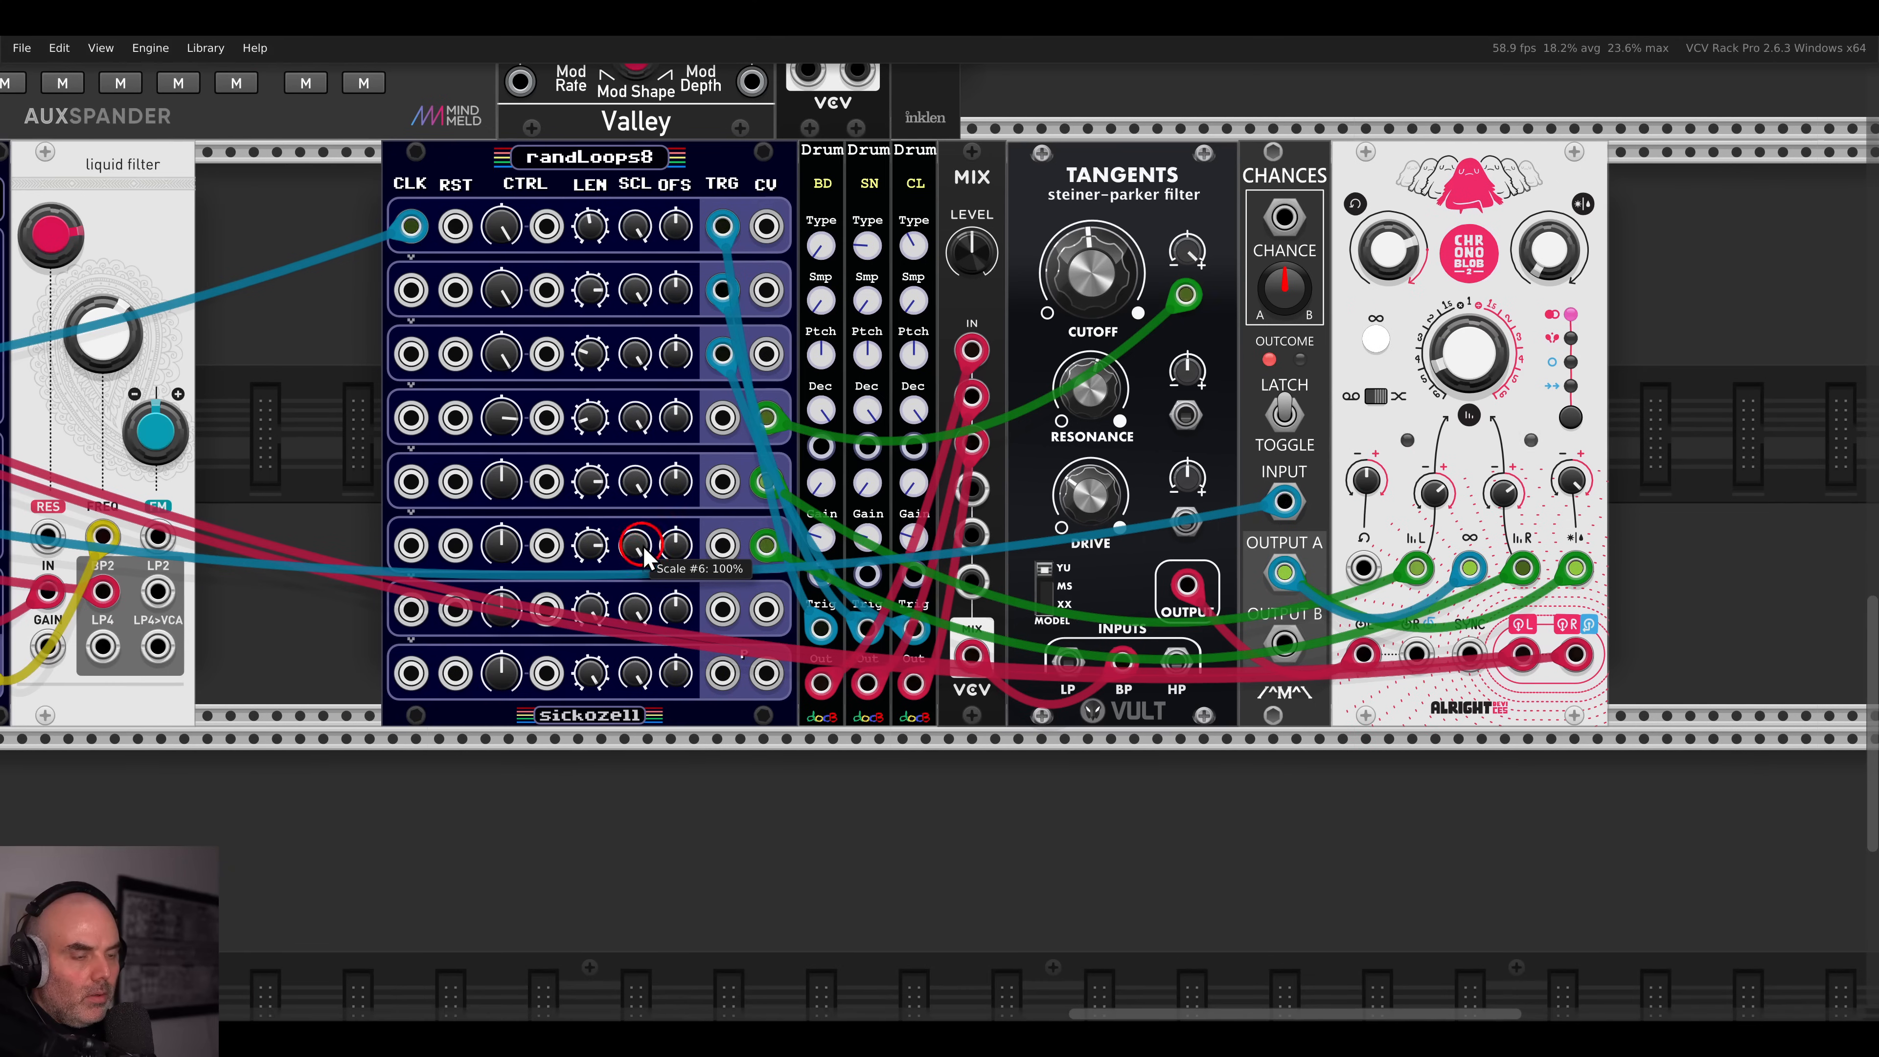
pyautogui.moveTo(676, 551); pyautogui.dragTo(677, 618)
pyautogui.moveTo(677, 489); pyautogui.dragTo(677, 578)
pyautogui.hscroll(3, 1221, 544)
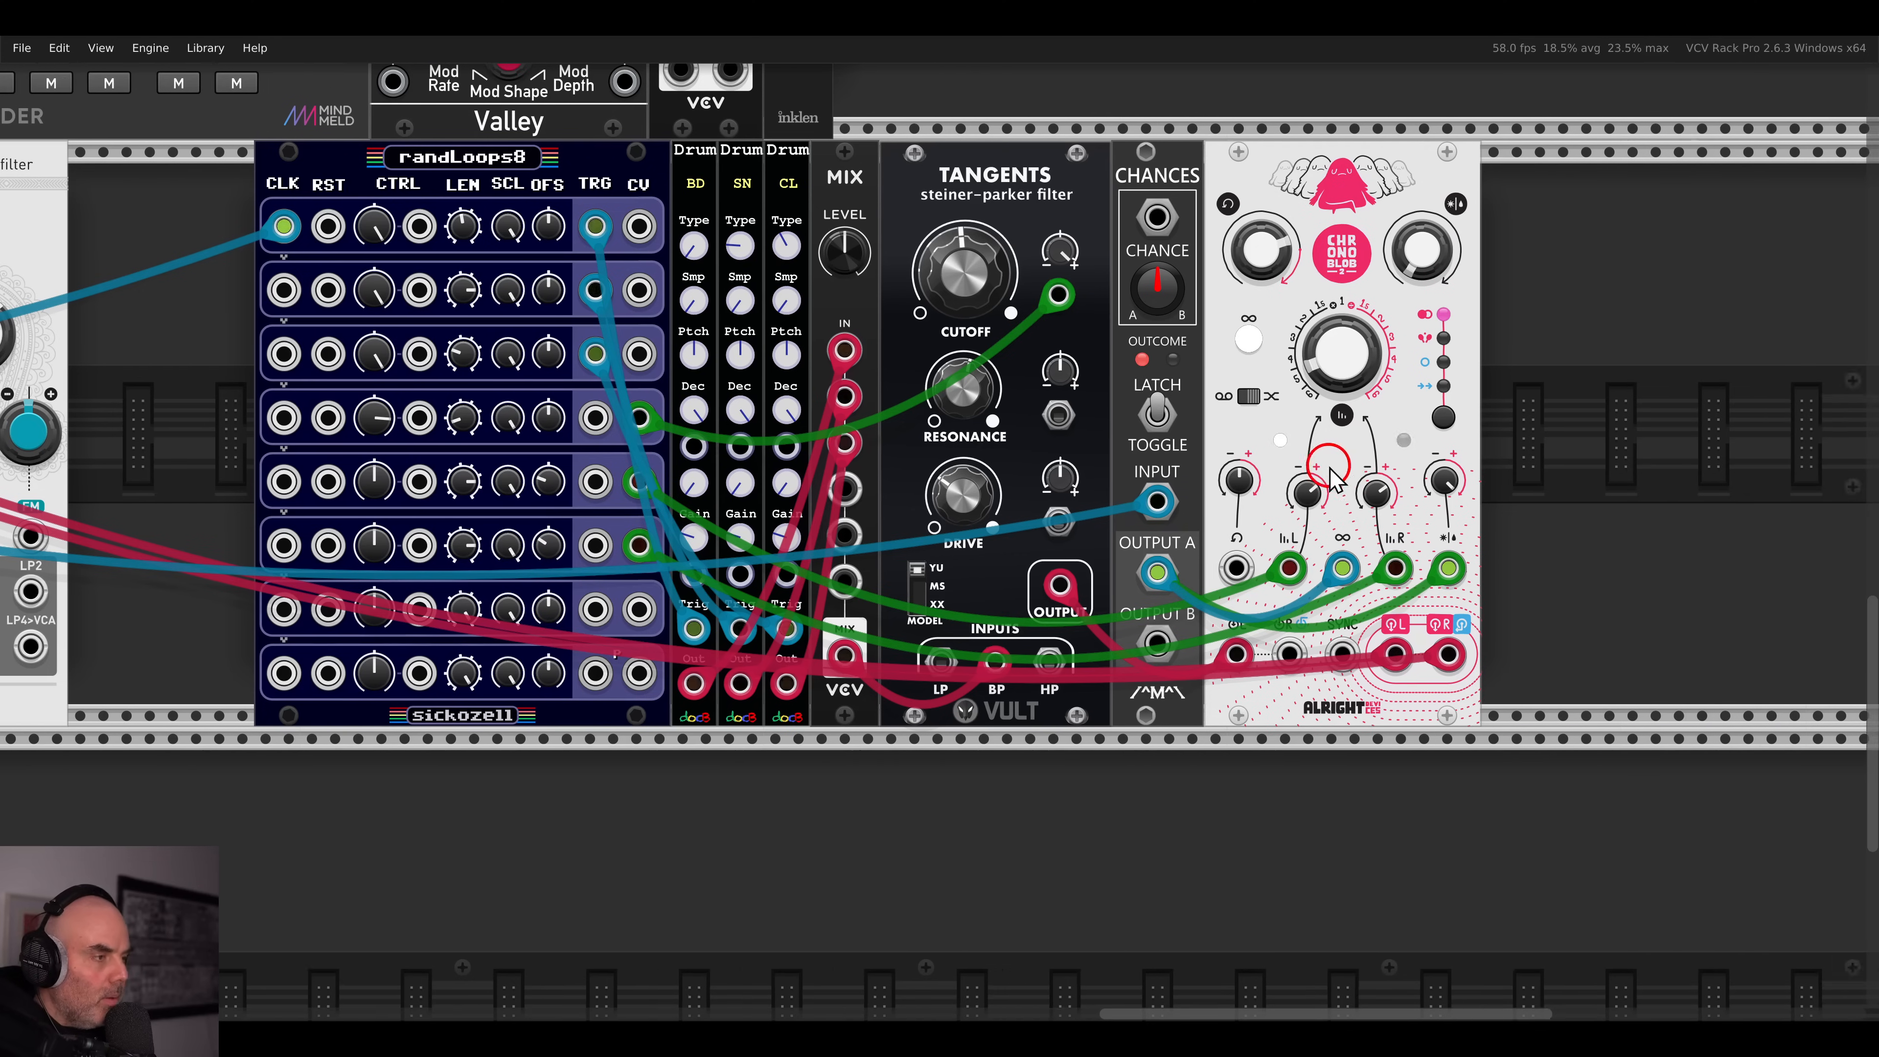
pyautogui.moveTo(1132, 498)
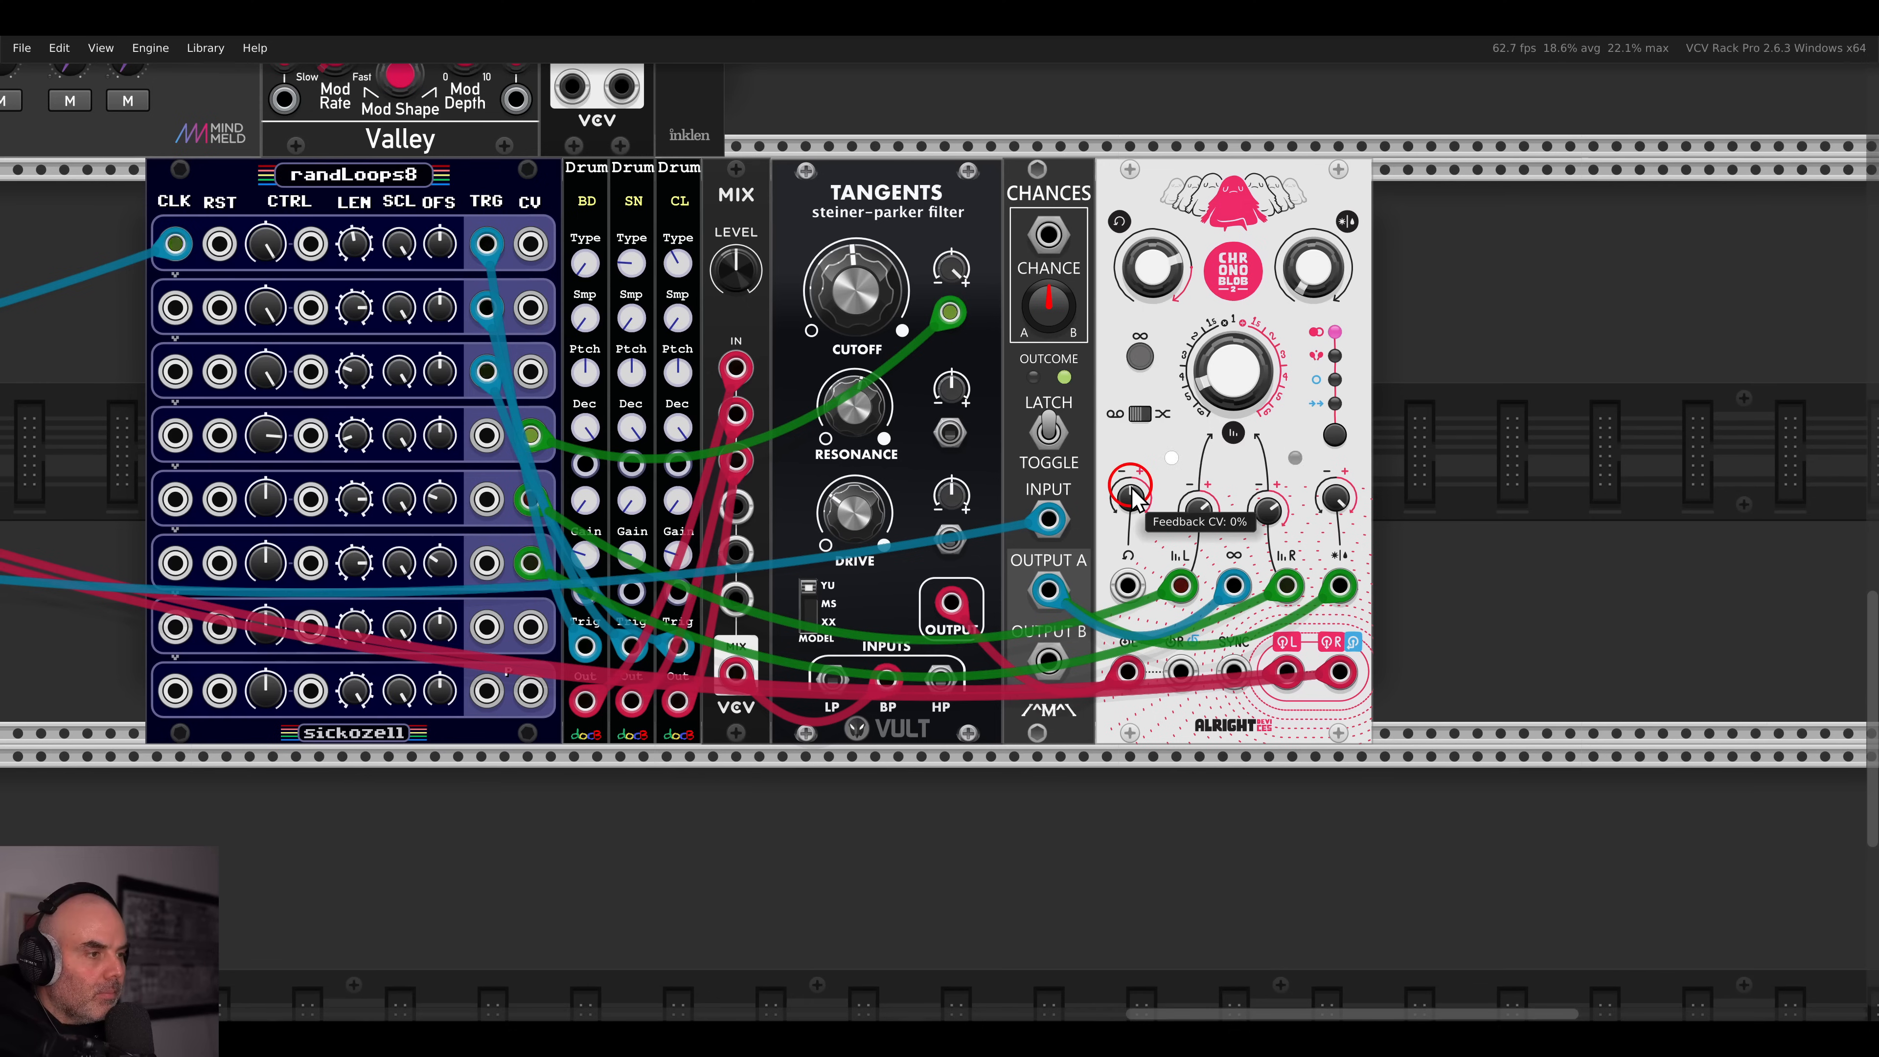
# - Solo the sixth MixMaster channel and name it GLTC
pyautogui.scroll(-2, 1136, 500)
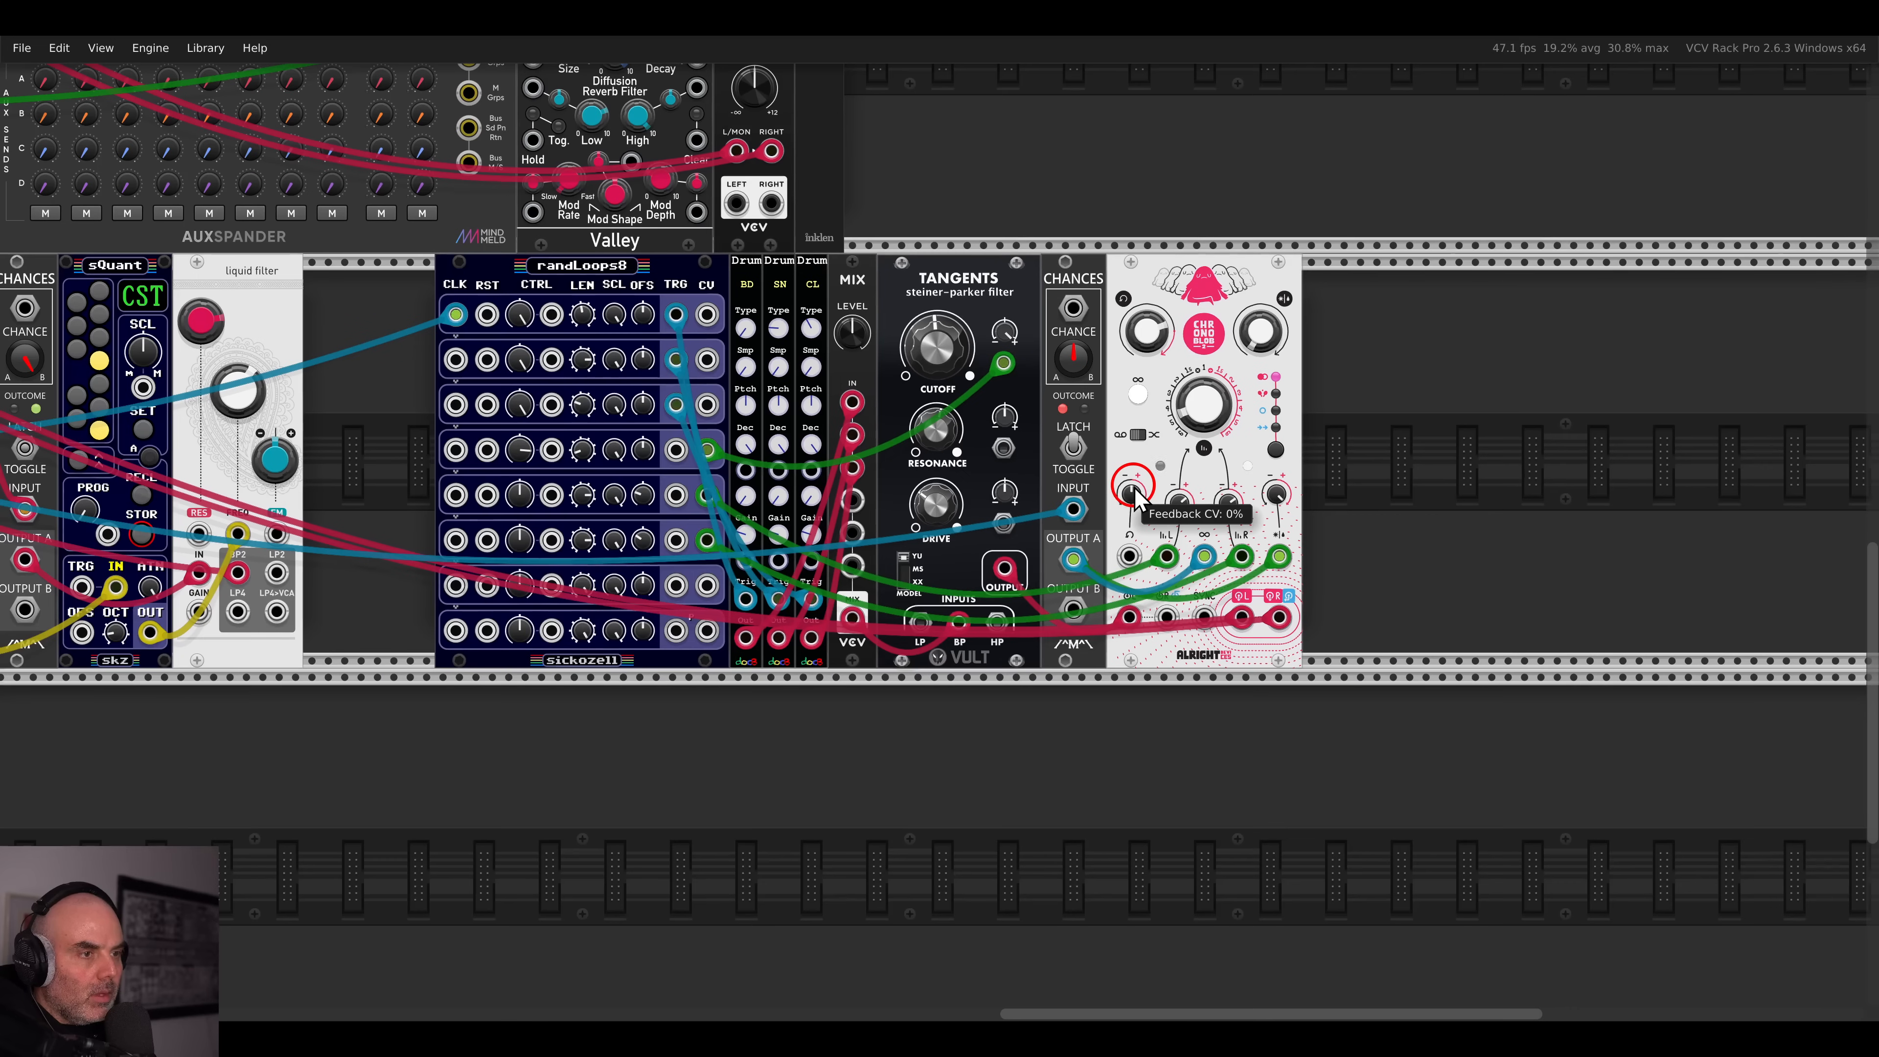
pyautogui.moveTo(386, 338); pyautogui.dragTo(1340, 638)
pyautogui.moveTo(698, 466); pyautogui.dragTo(1240, 567)
pyautogui.click(632, 614)
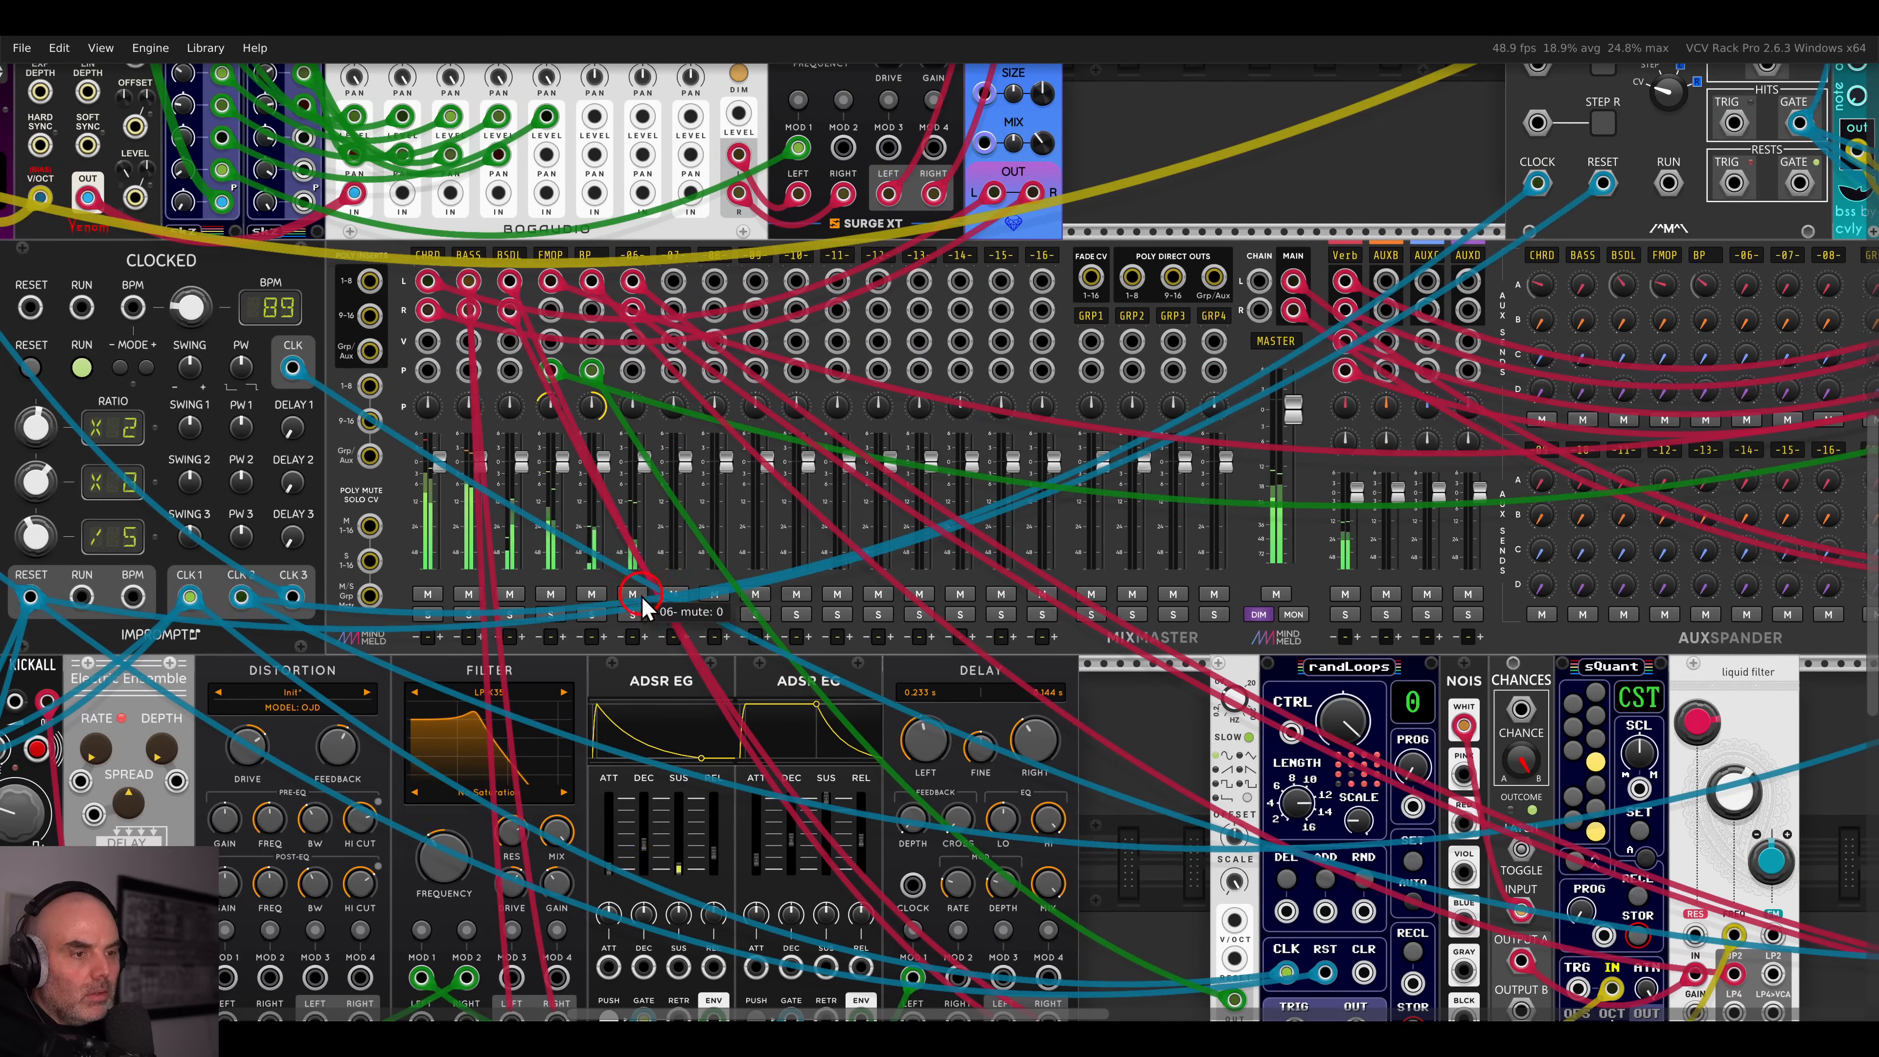
pyautogui.write('GLTC')
# - Raise the GLTC channel's send to the Verb aux and set its high-pass filter cutoff to 333 Hz
pyautogui.hscroll(2, 1322, 253)
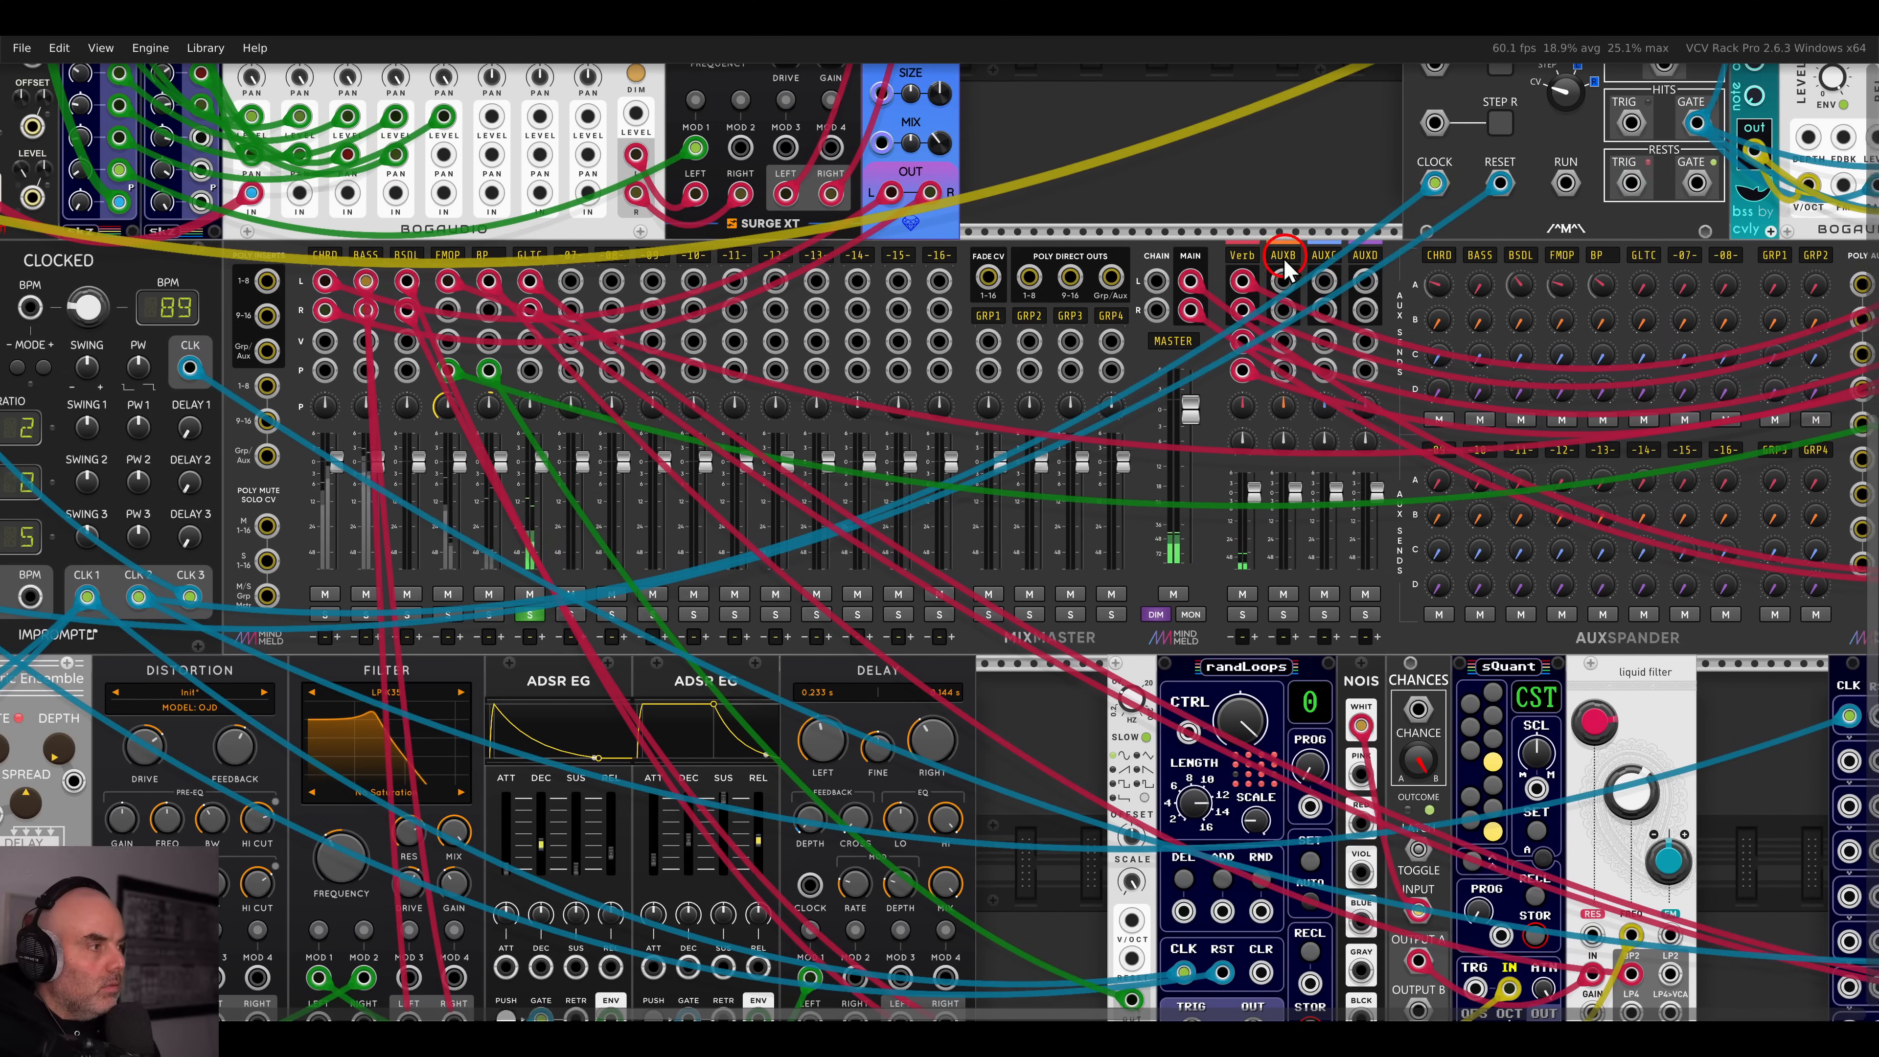
pyautogui.moveTo(1620, 286); pyautogui.dragTo(1581, 193)
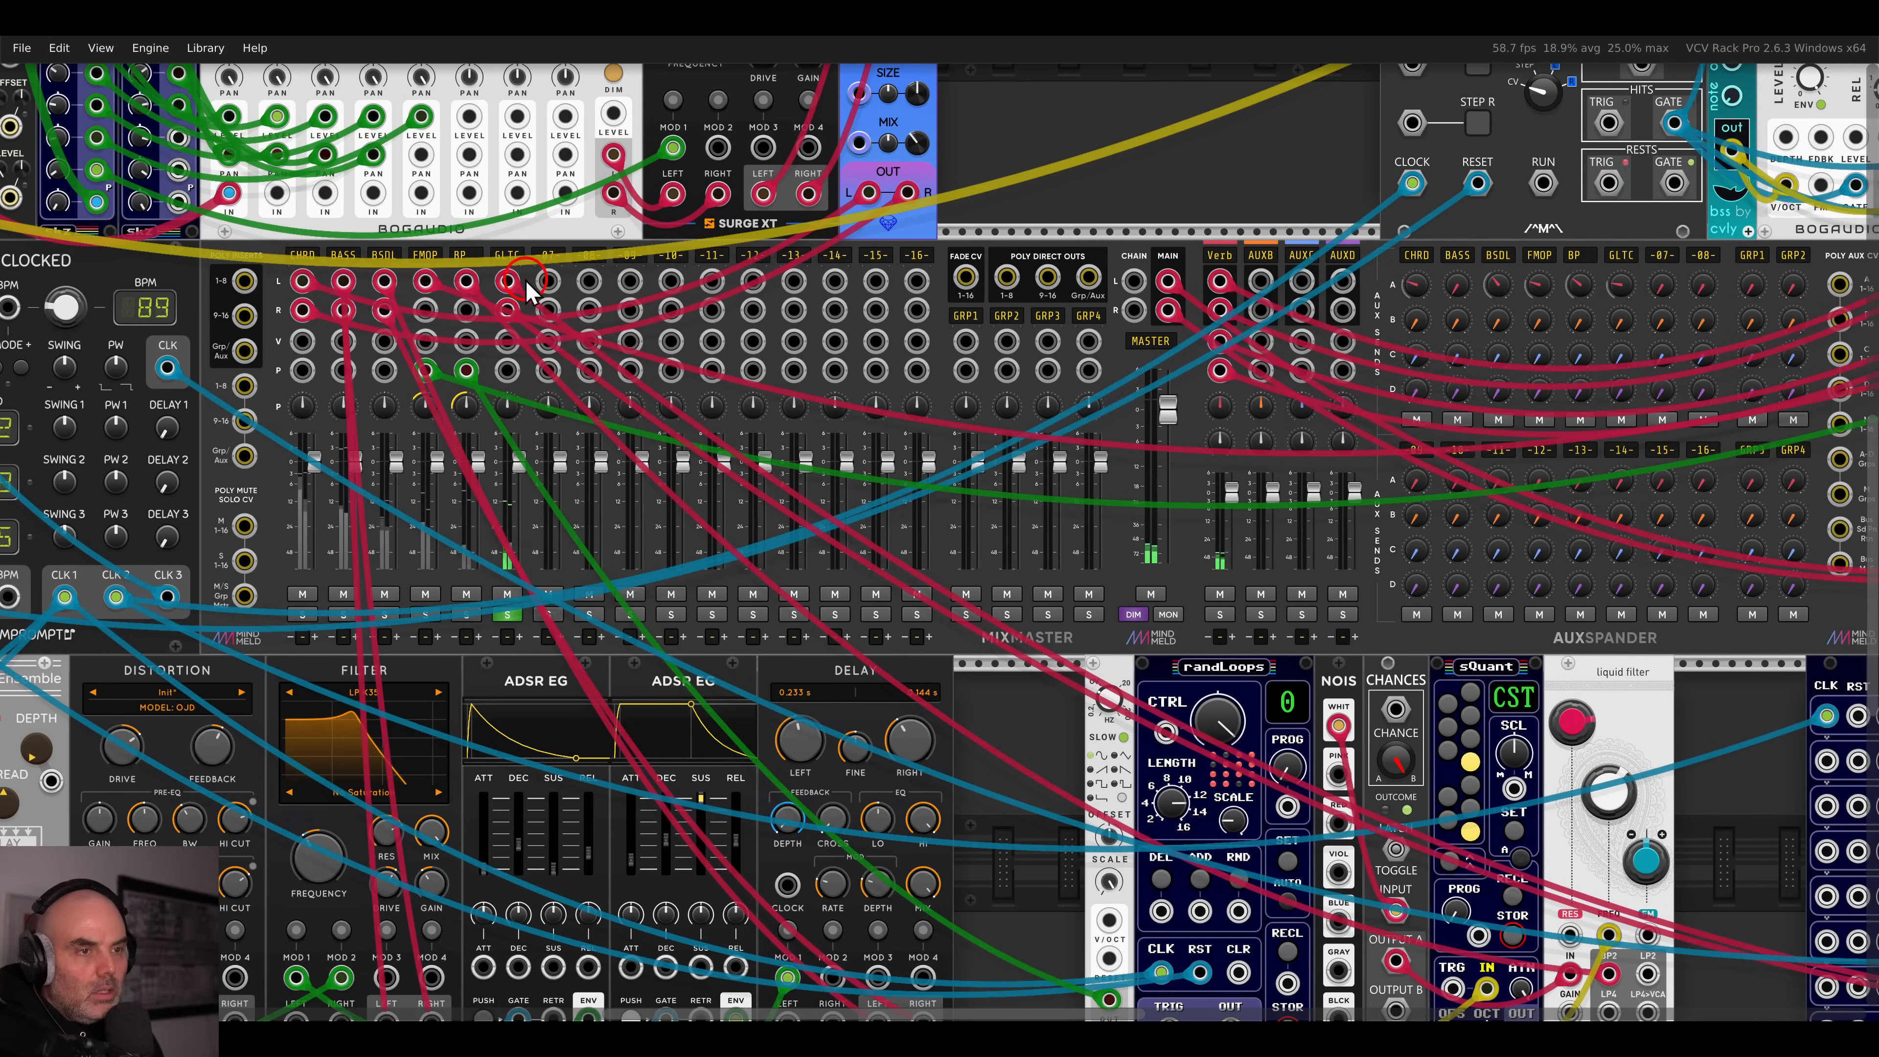
pyautogui.rightClick(507, 256)
pyautogui.moveTo(796, 359); pyautogui.dragTo(856, 361)
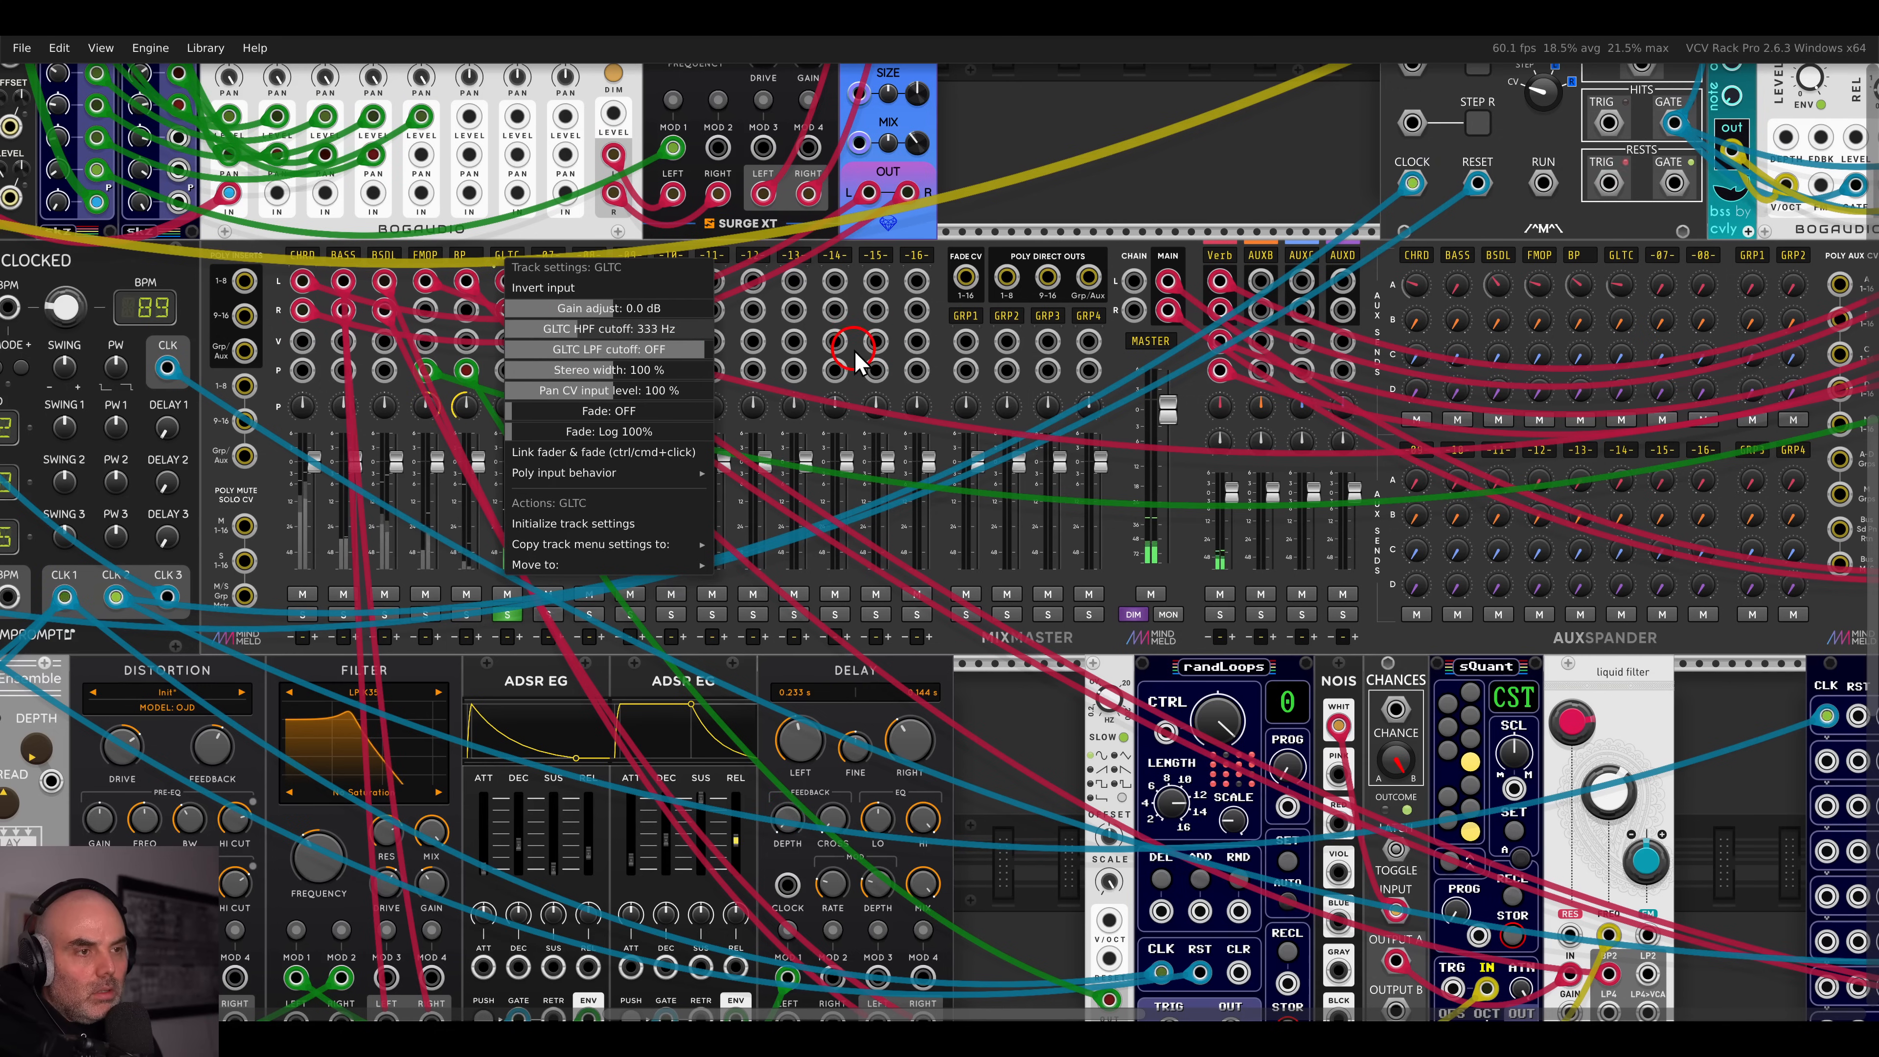
pyautogui.click(1007, 207)
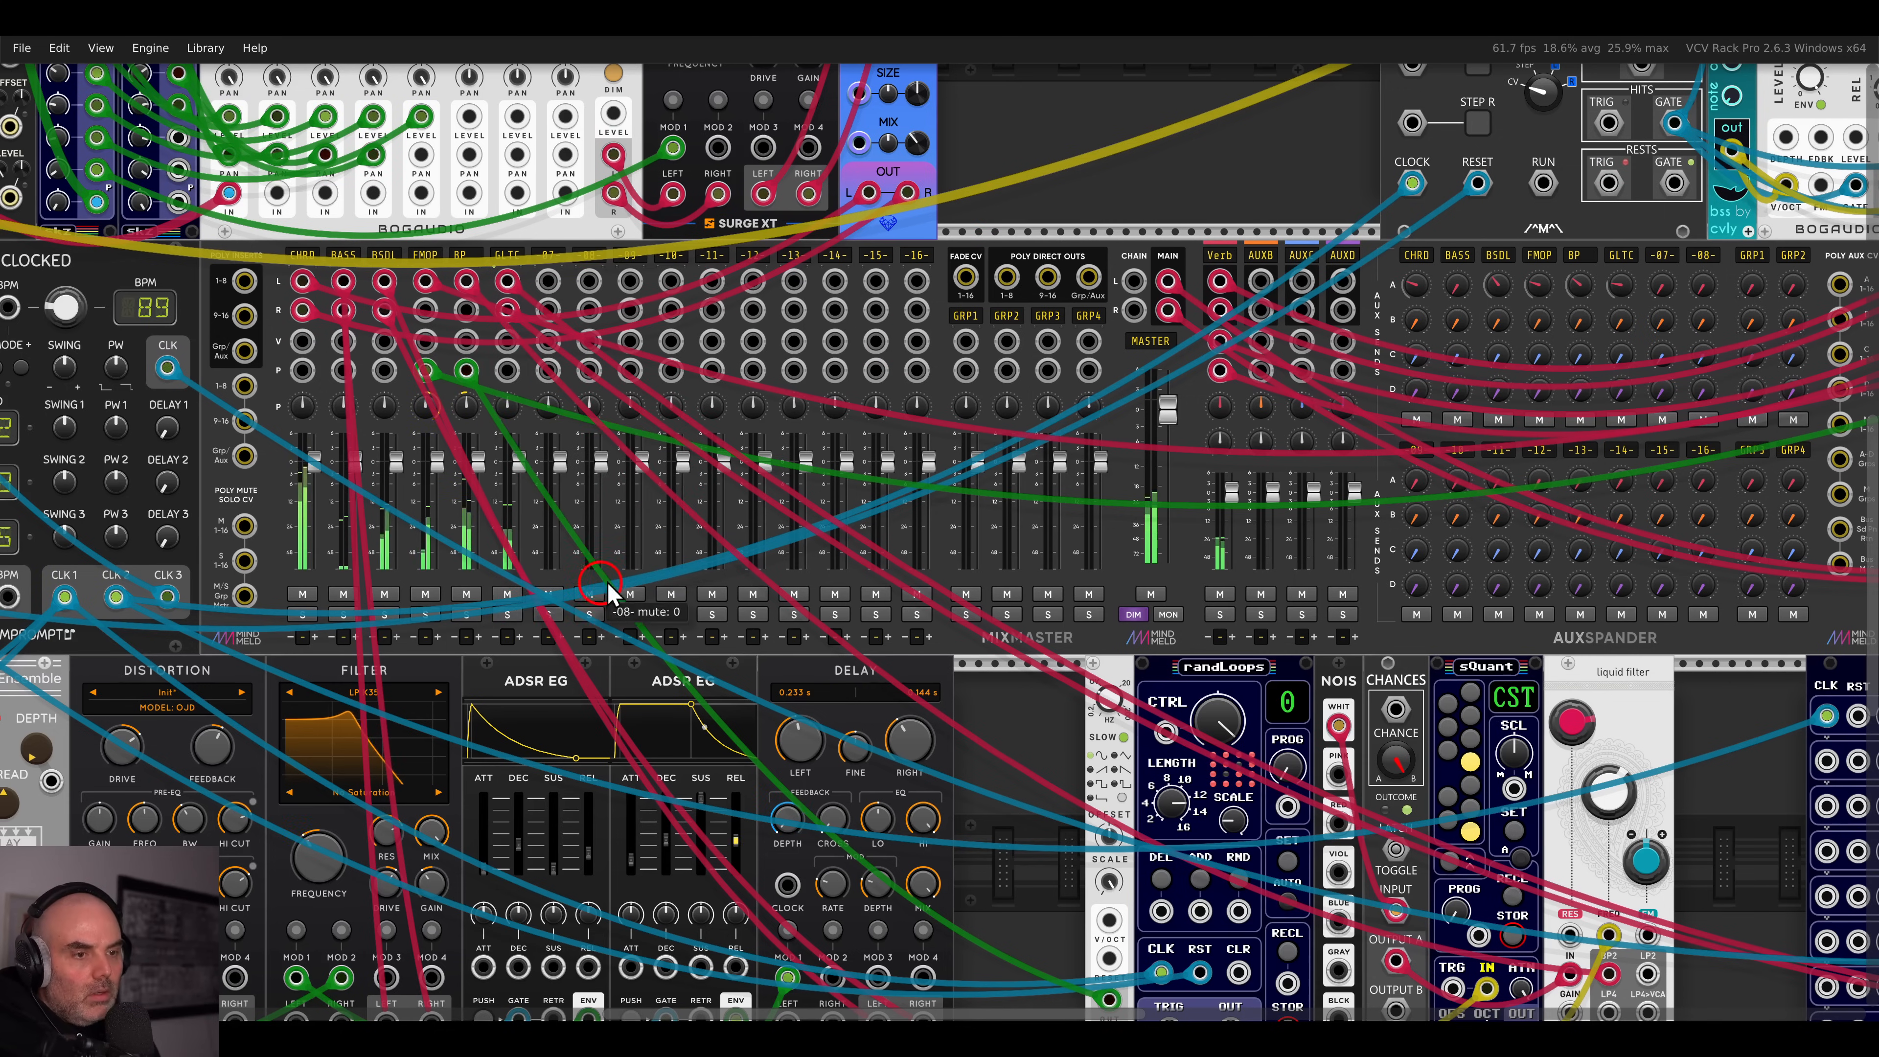
# - Add a GATE-SEQ-64 sequencer and a macro oscillator 2 (Plaits) side by side in the empty row below the existing modules
pyautogui.scroll(-6, 923, 369)
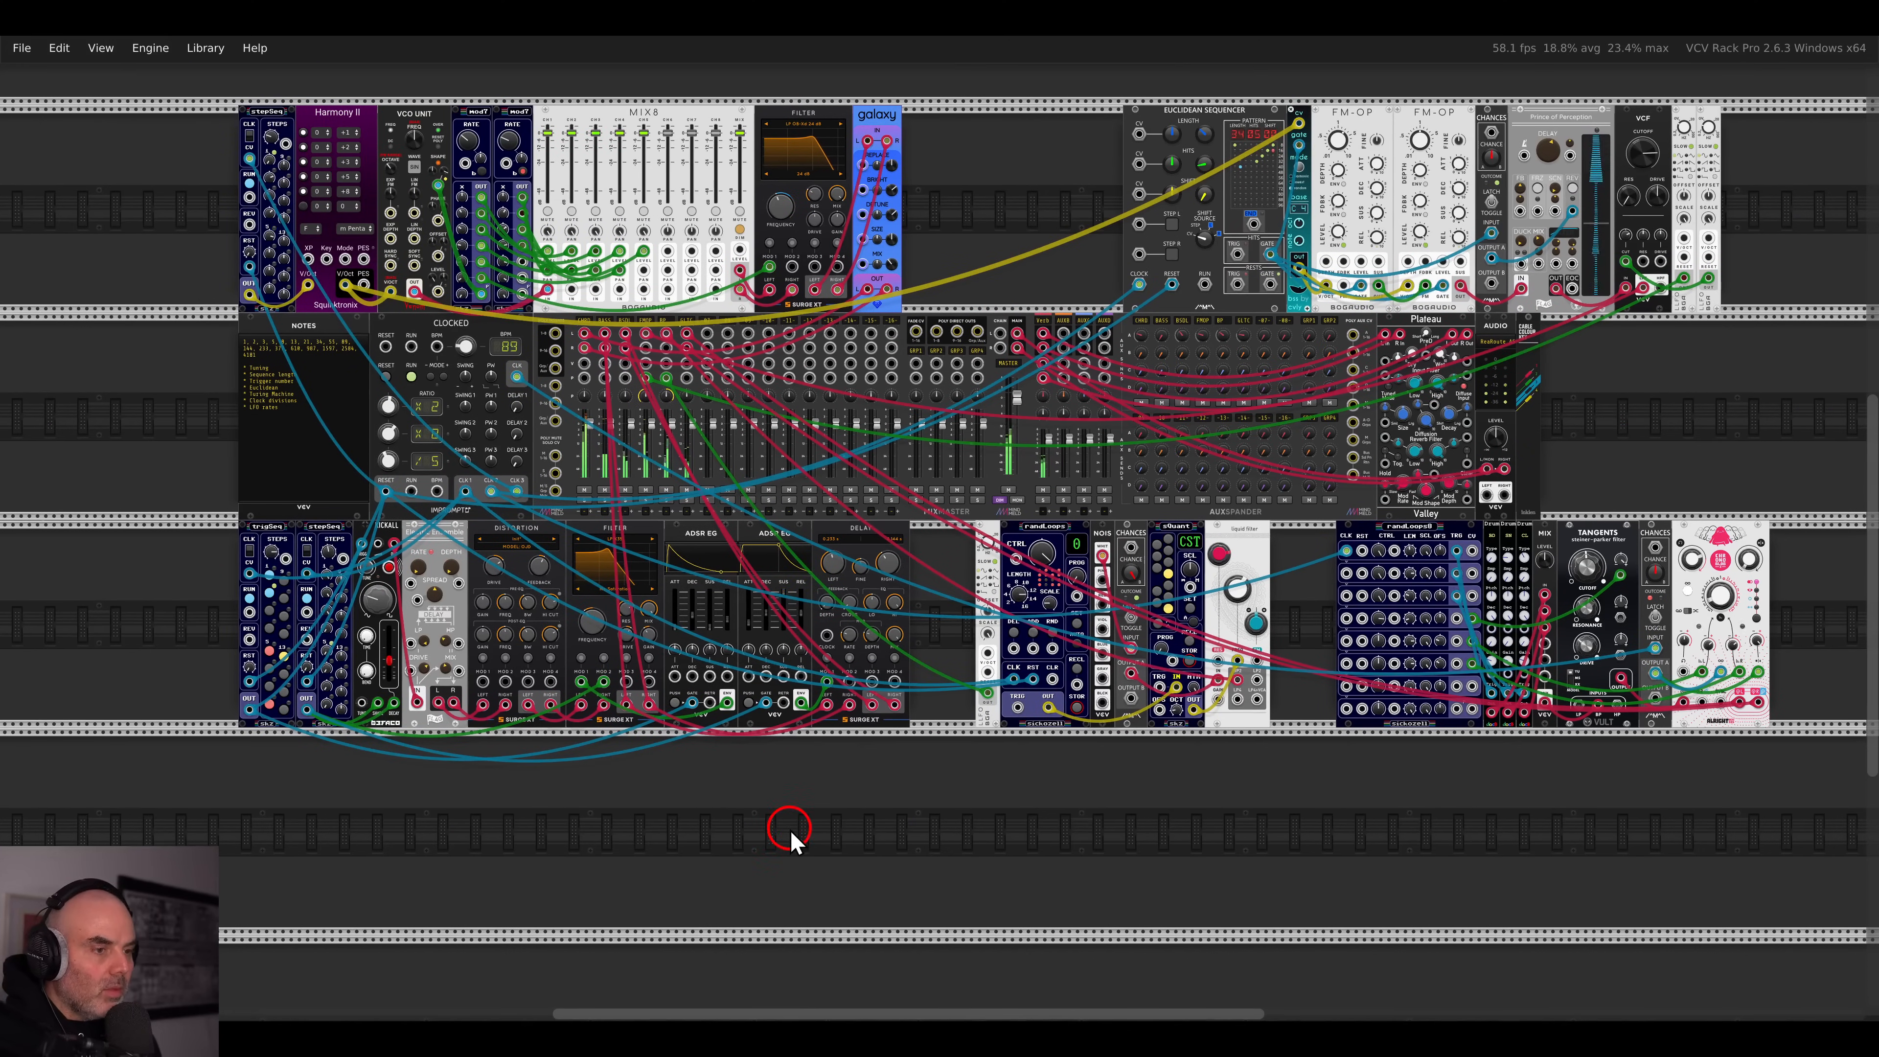
pyautogui.rightClick(798, 806)
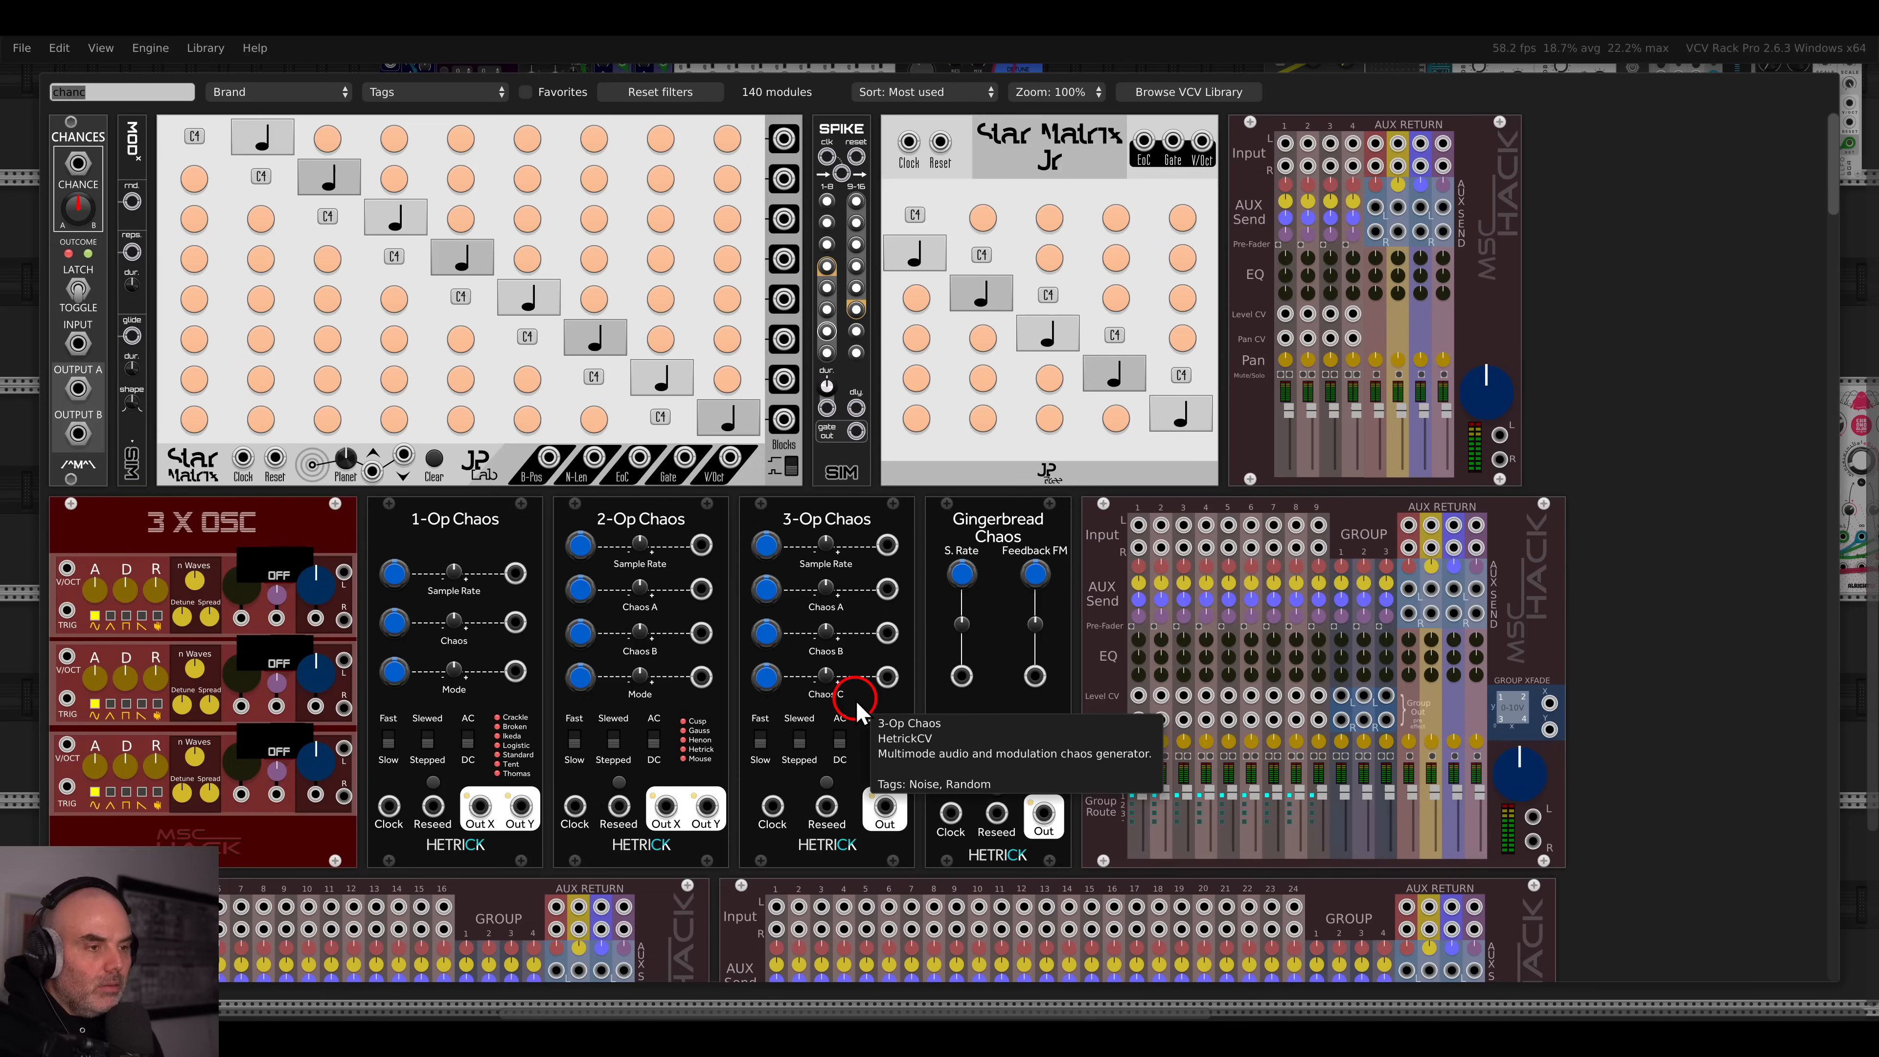
pyautogui.press('BackSpace')
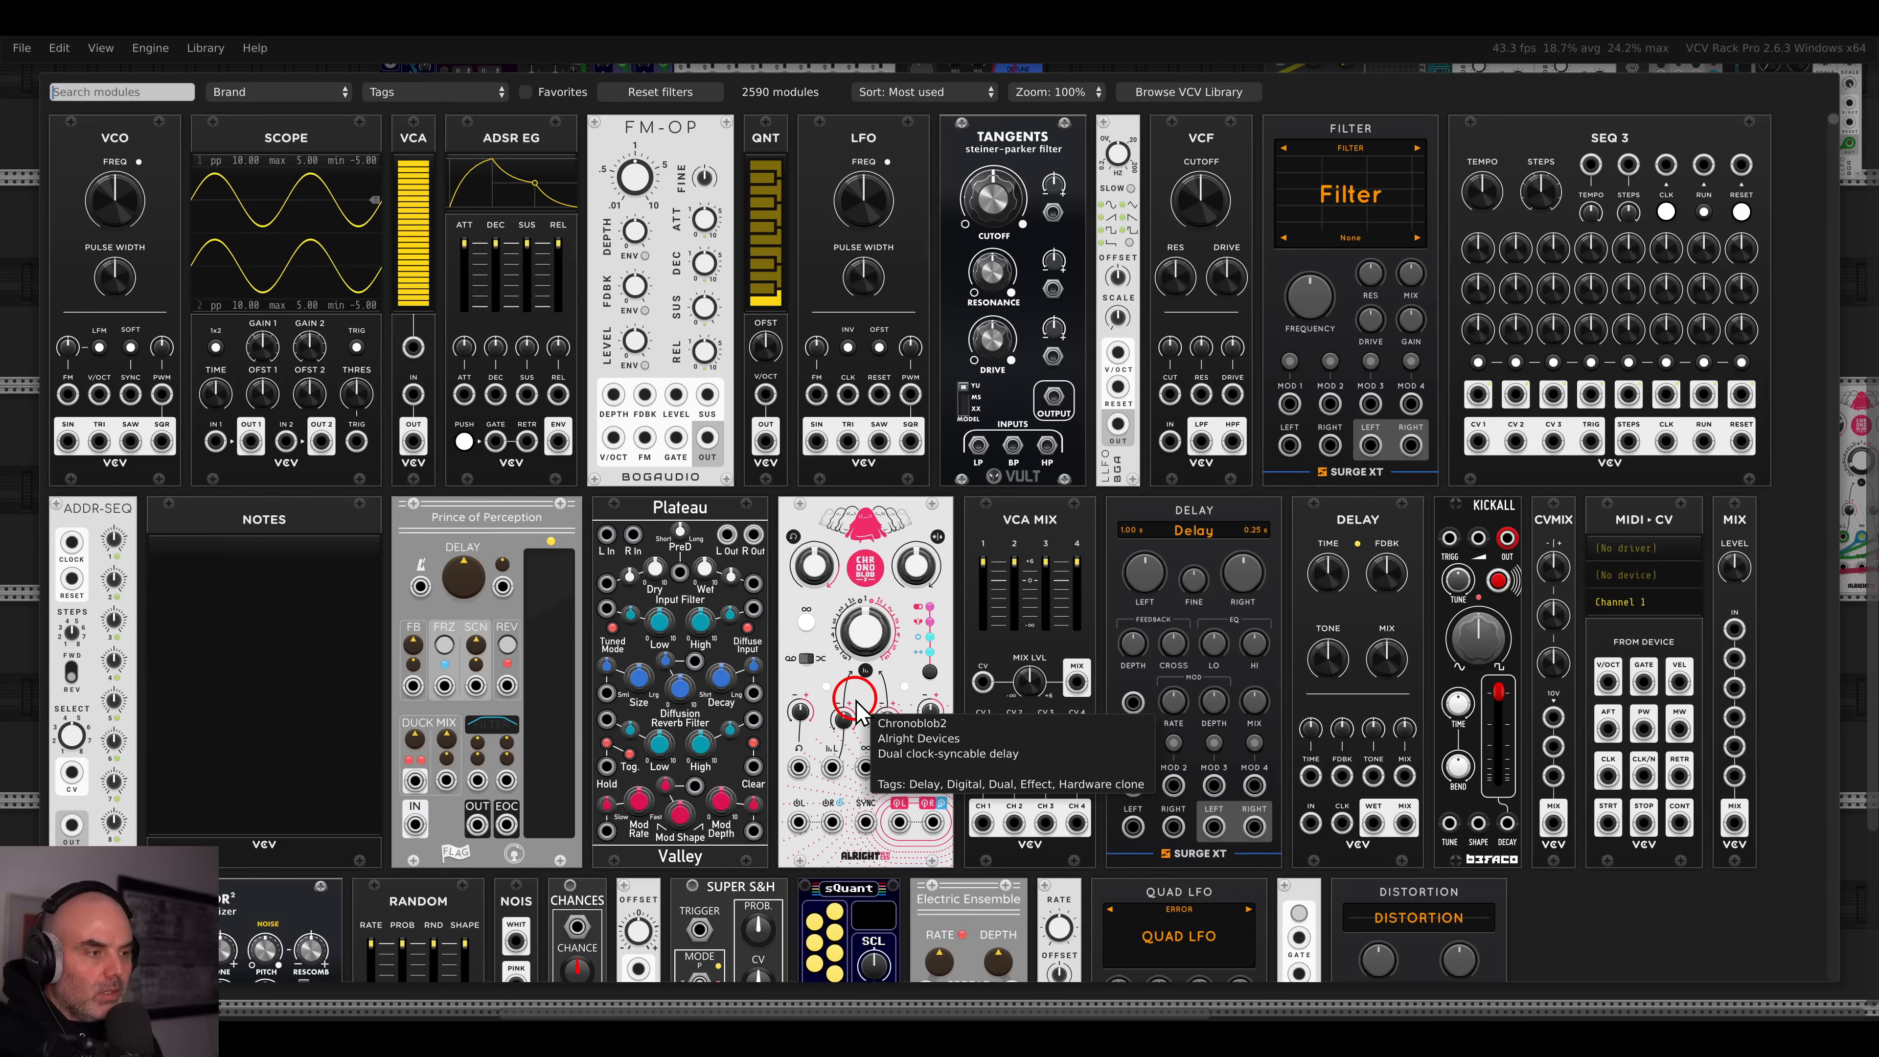
pyautogui.scroll(-7, 904, 585)
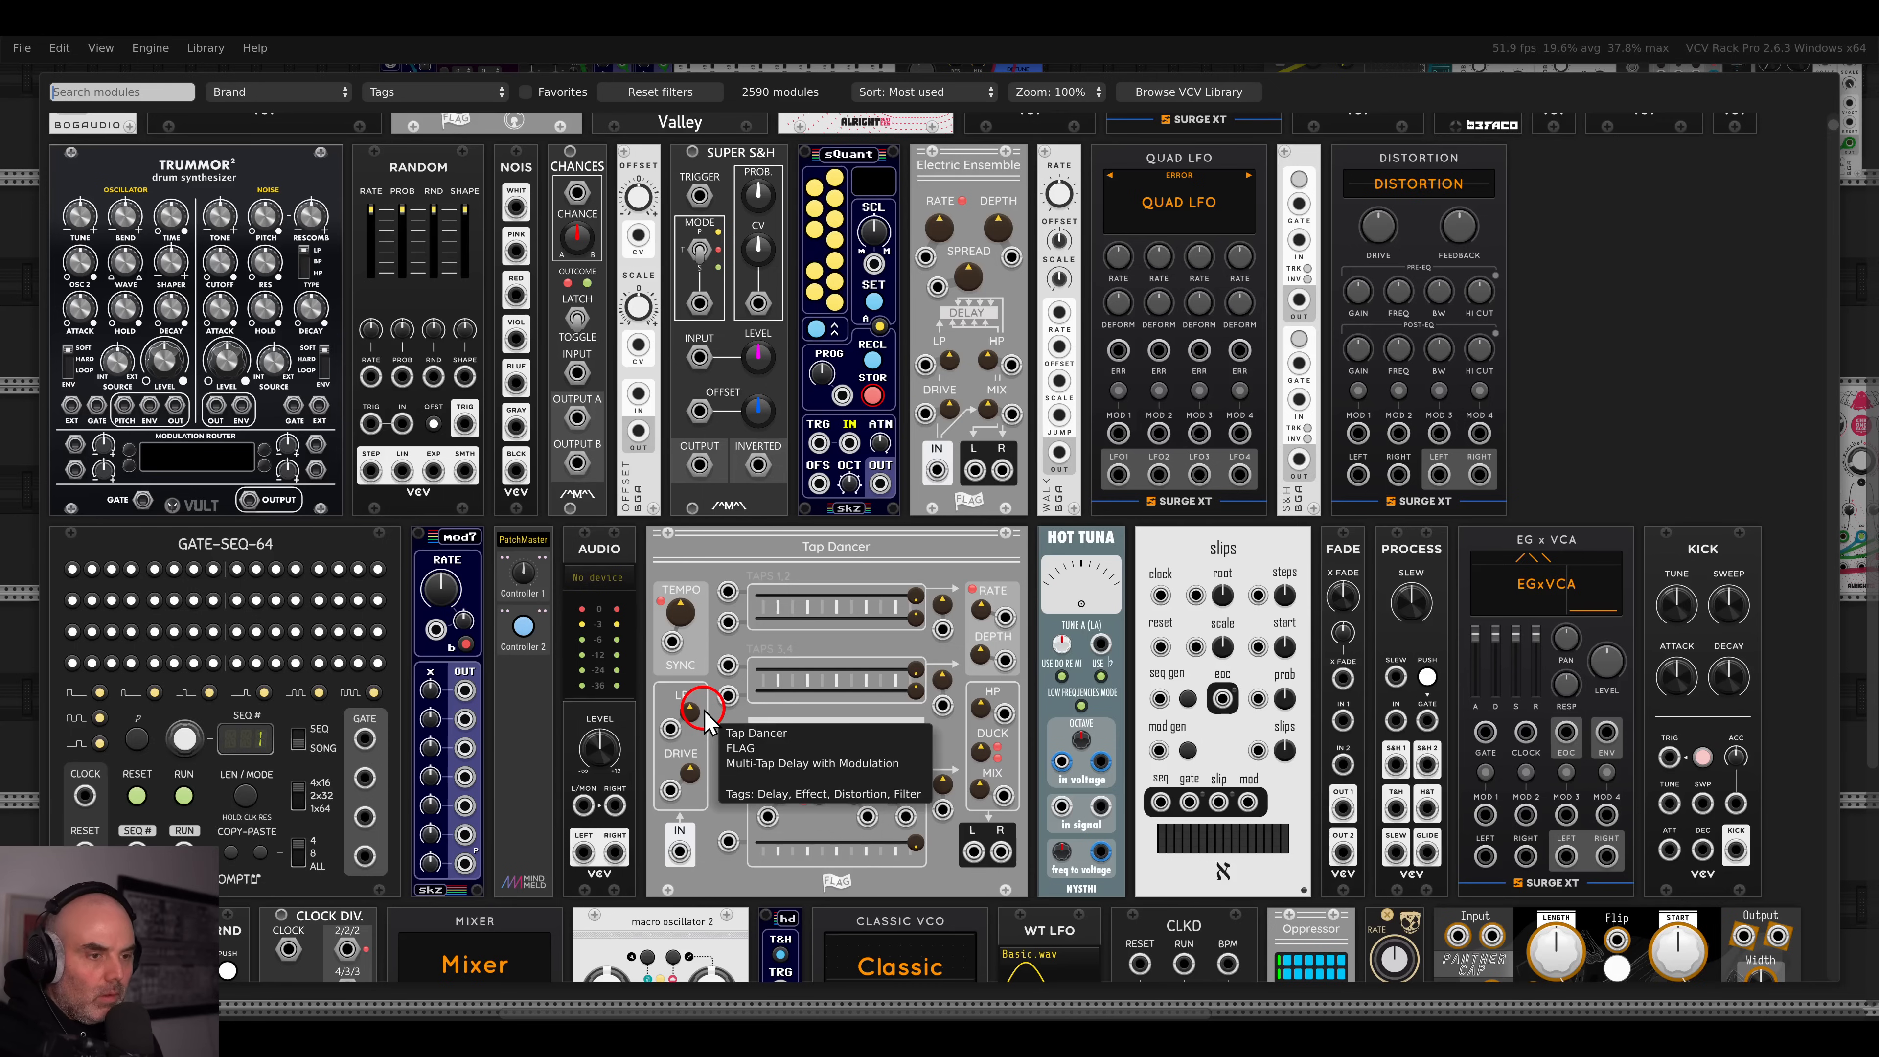
pyautogui.scroll(7, 707, 718)
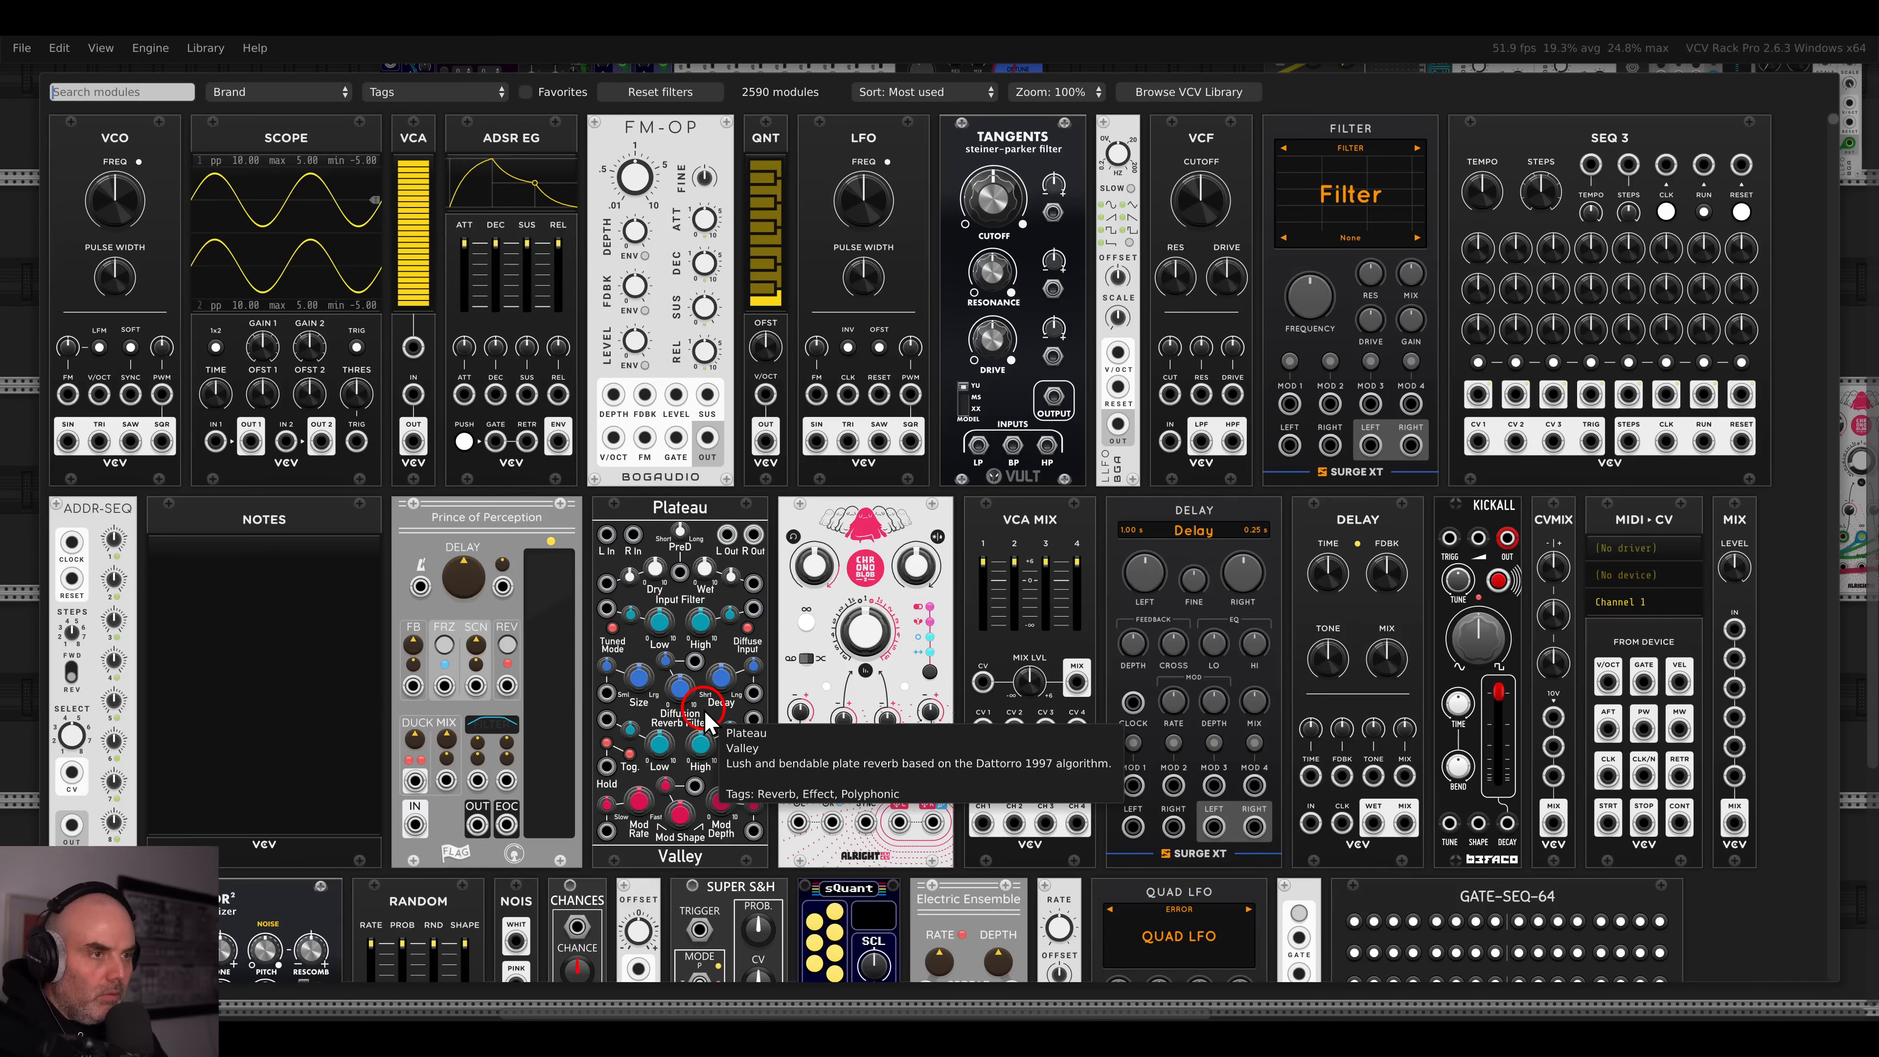
pyautogui.write('plaits')
pyautogui.moveTo(419, 214); pyautogui.dragTo(607, 699)
pyautogui.scroll(5, 547, 651)
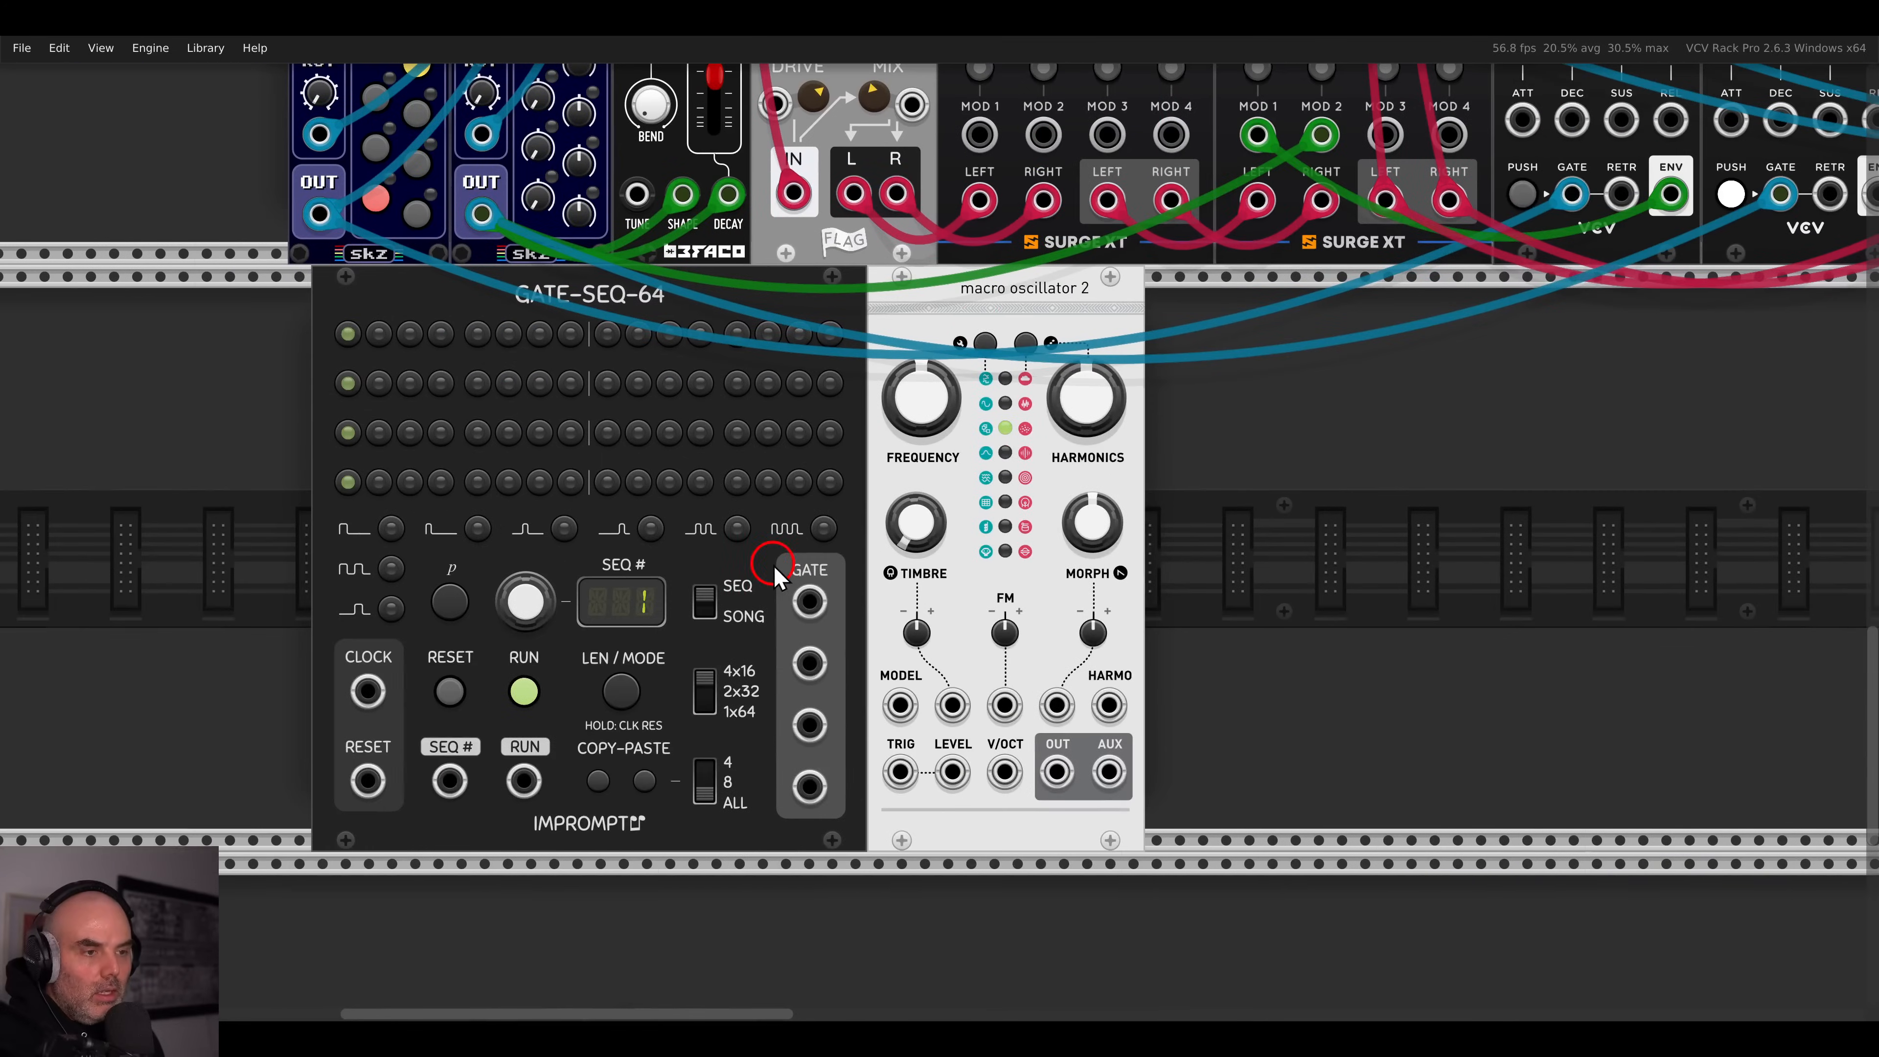
pyautogui.rightClick(966, 312)
pyautogui.click(921, 337)
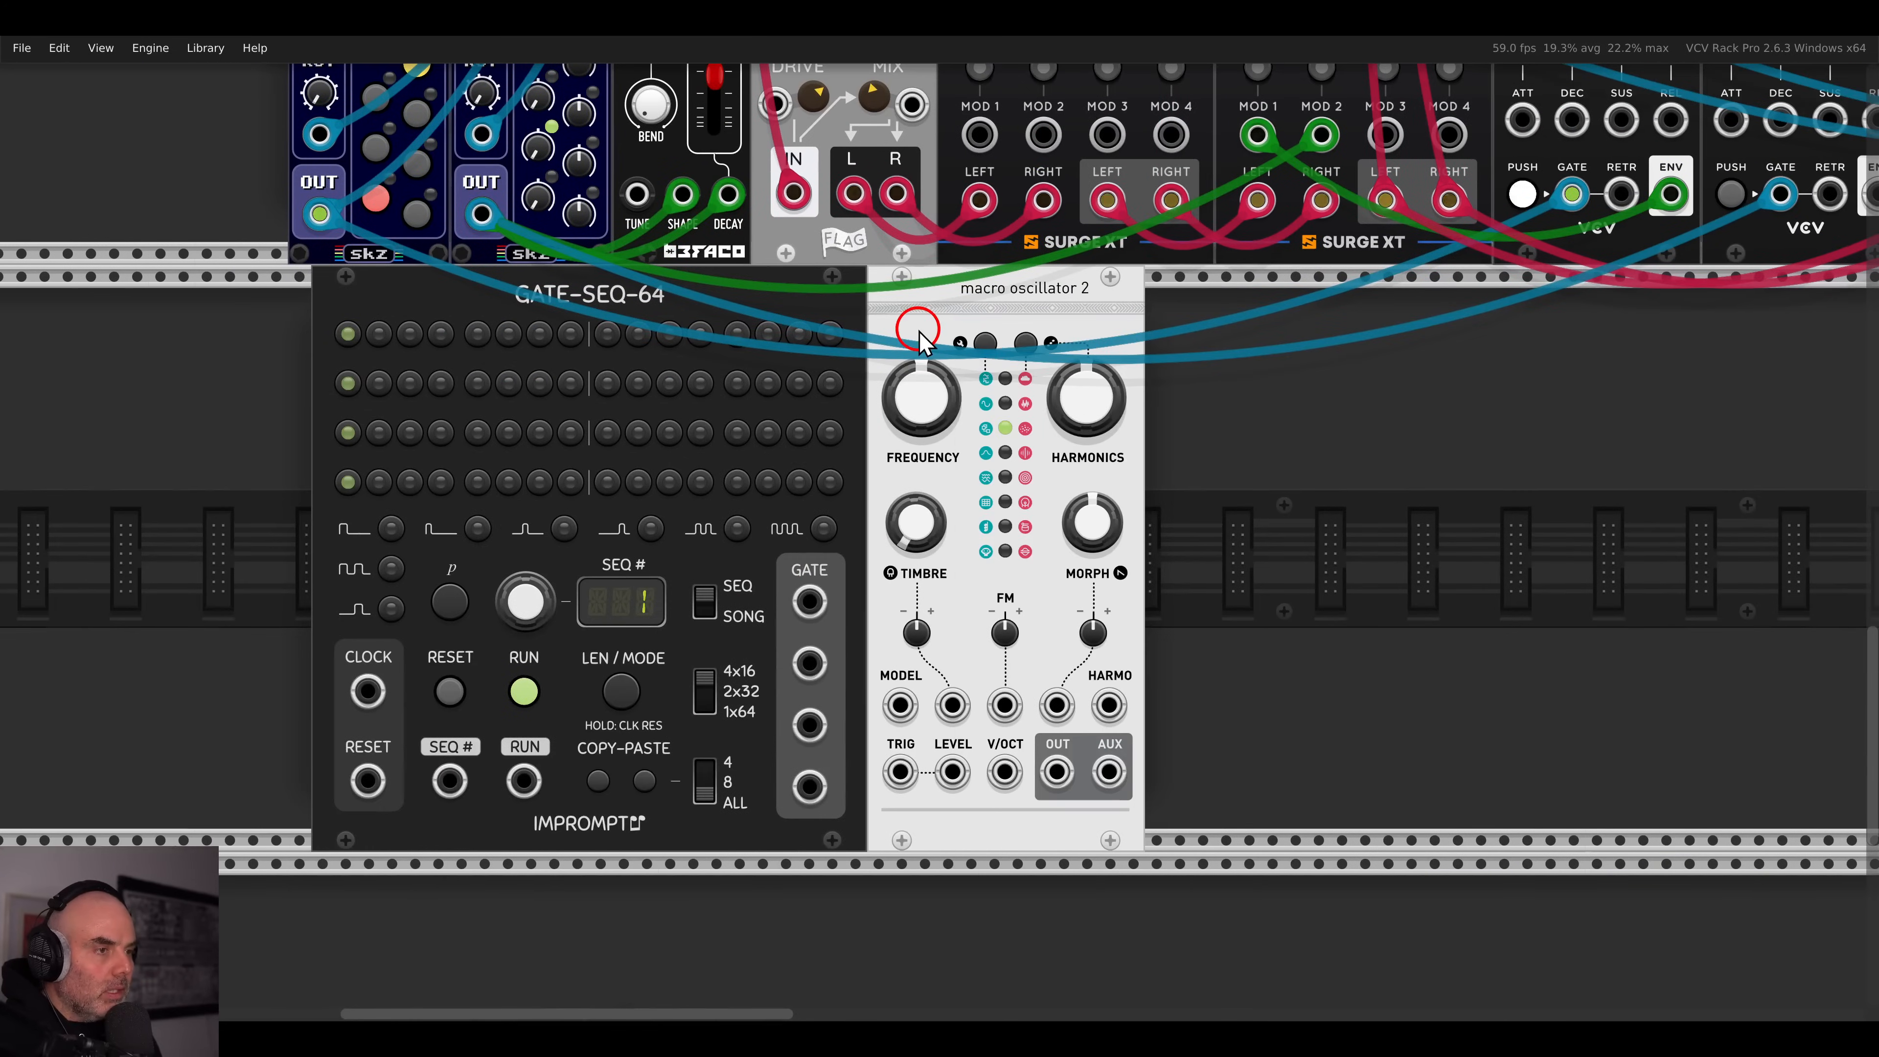
# - Set the macro oscillator 2 to Analog bass drum and add a duplicate beside it set to Analog snare drum
pyautogui.rightClick(930, 321)
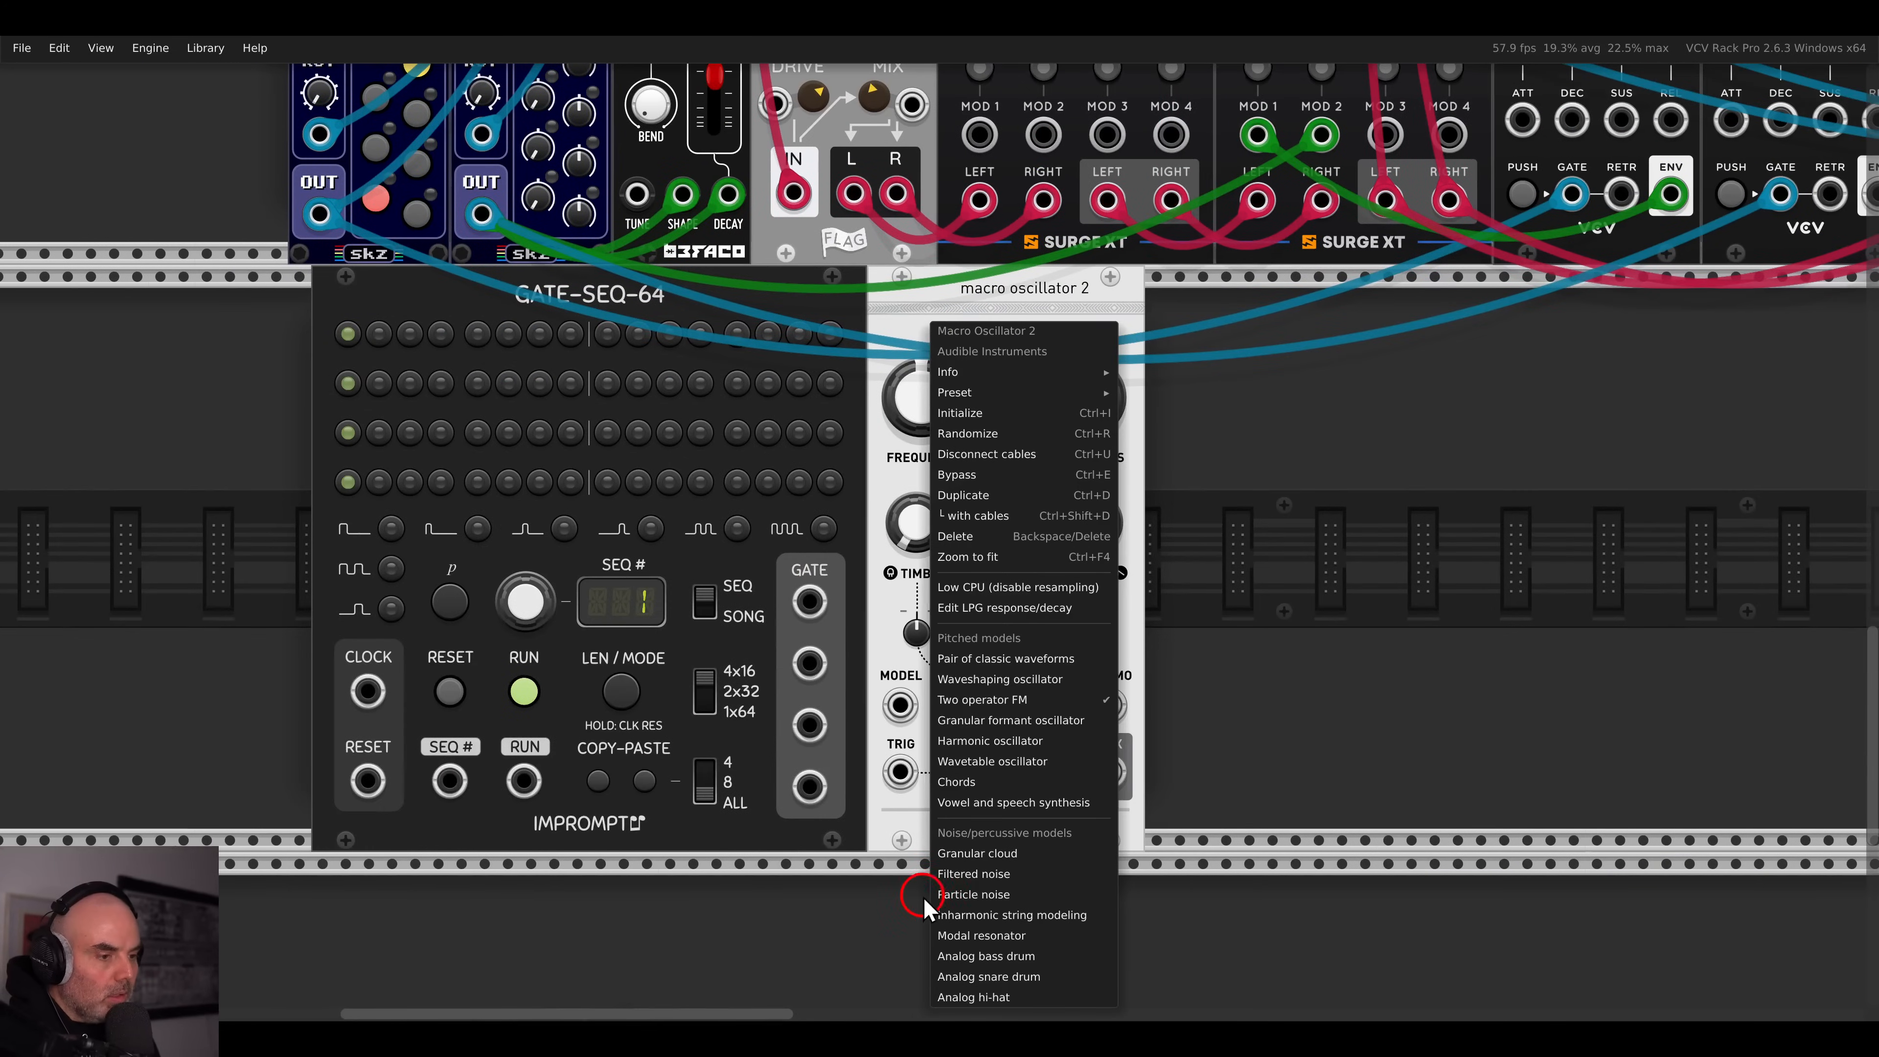
pyautogui.click(977, 956)
pyautogui.hotkey('ctrl', 'd')
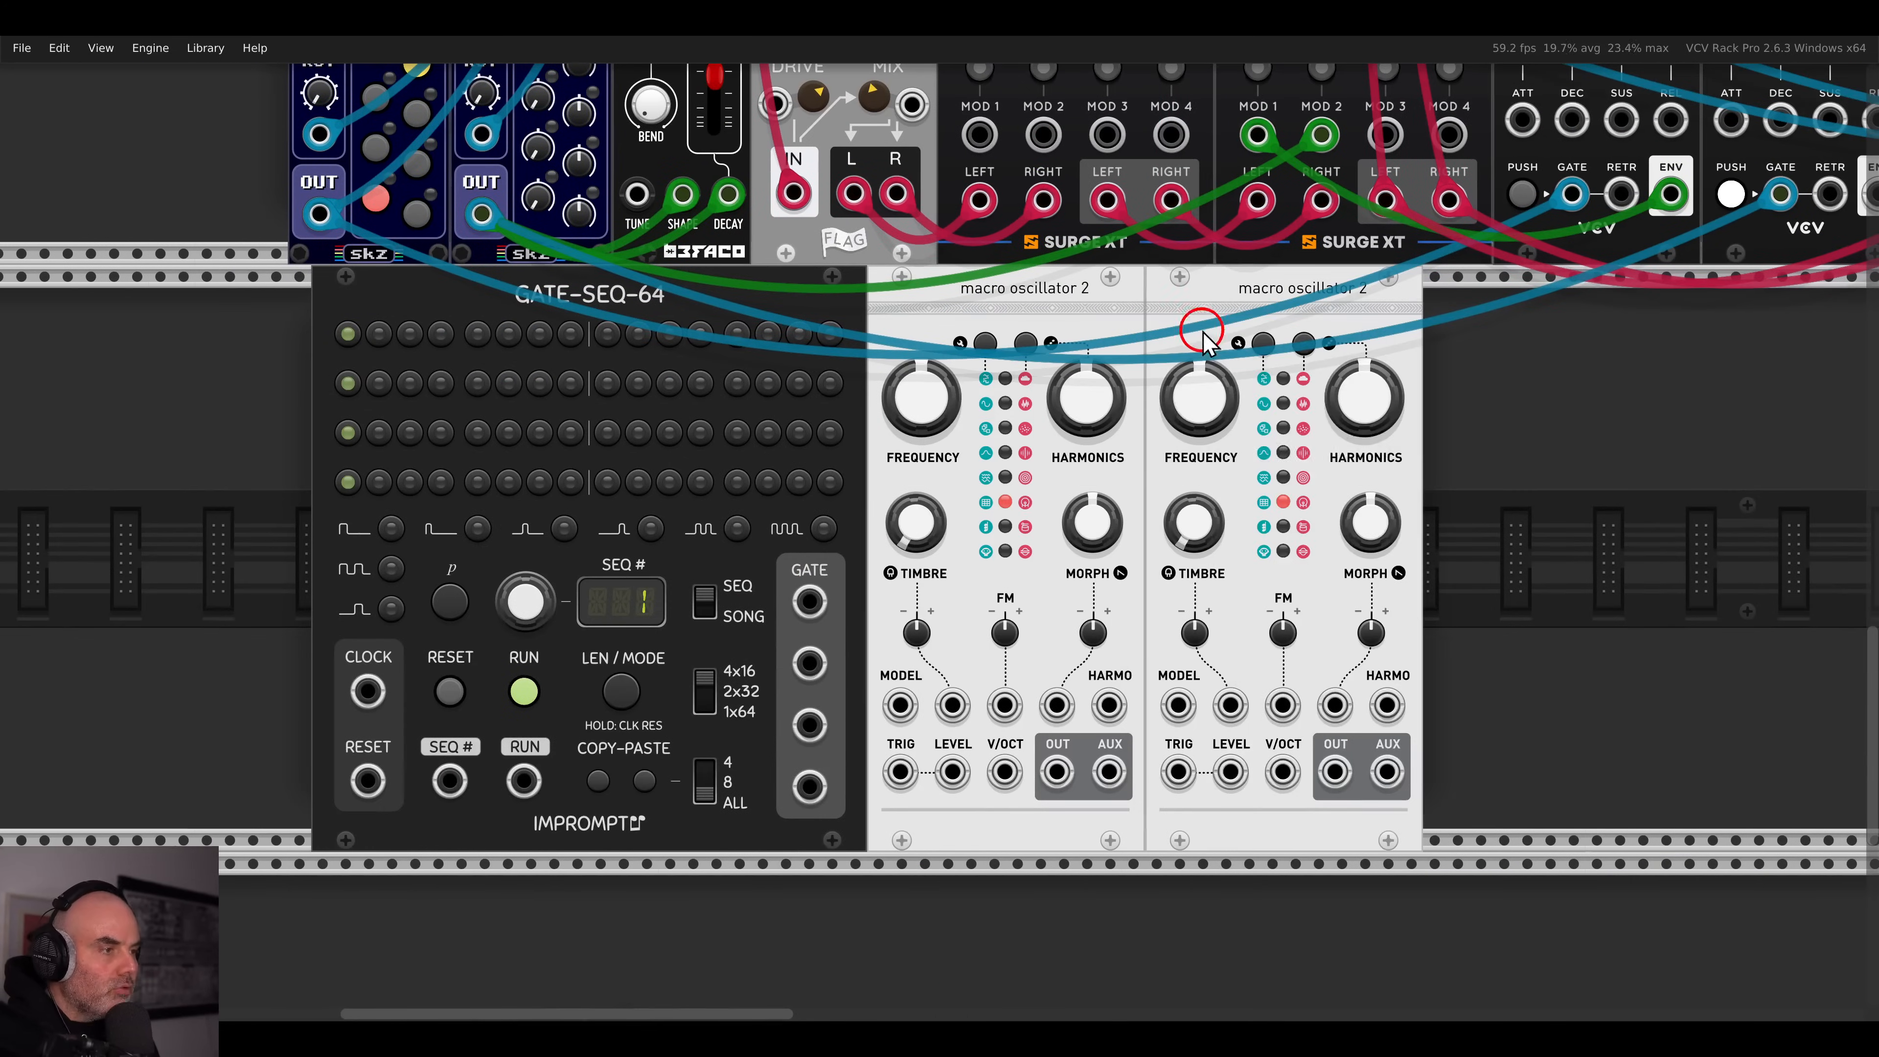
pyautogui.rightClick(1204, 335)
pyautogui.click(1265, 987)
# - Duplicate the snare drum oscillator and set the copy to the Analog hi-hat model
pyautogui.hotkey('ctrl', 'd')
pyautogui.rightClick(1474, 335)
pyautogui.moveTo(1497, 403)
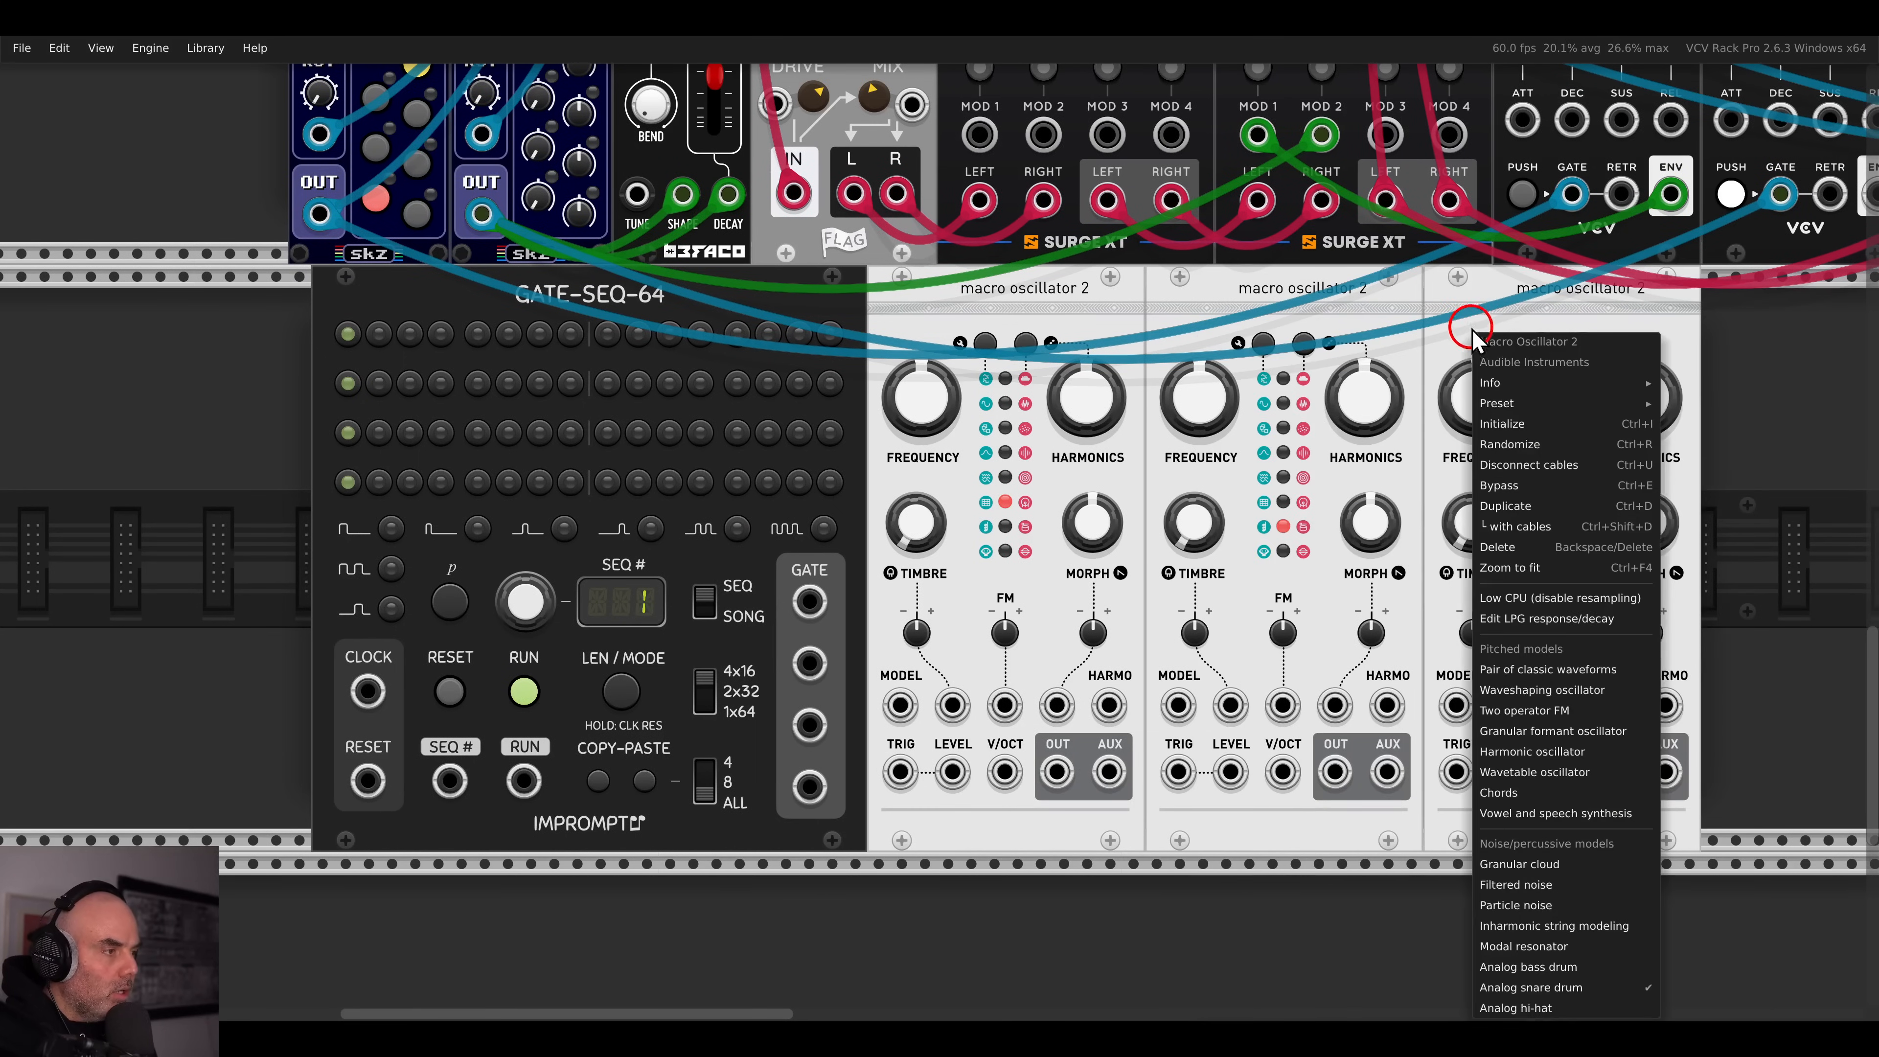
pyautogui.click(1628, 1008)
pyautogui.scroll(-2, 855, 473)
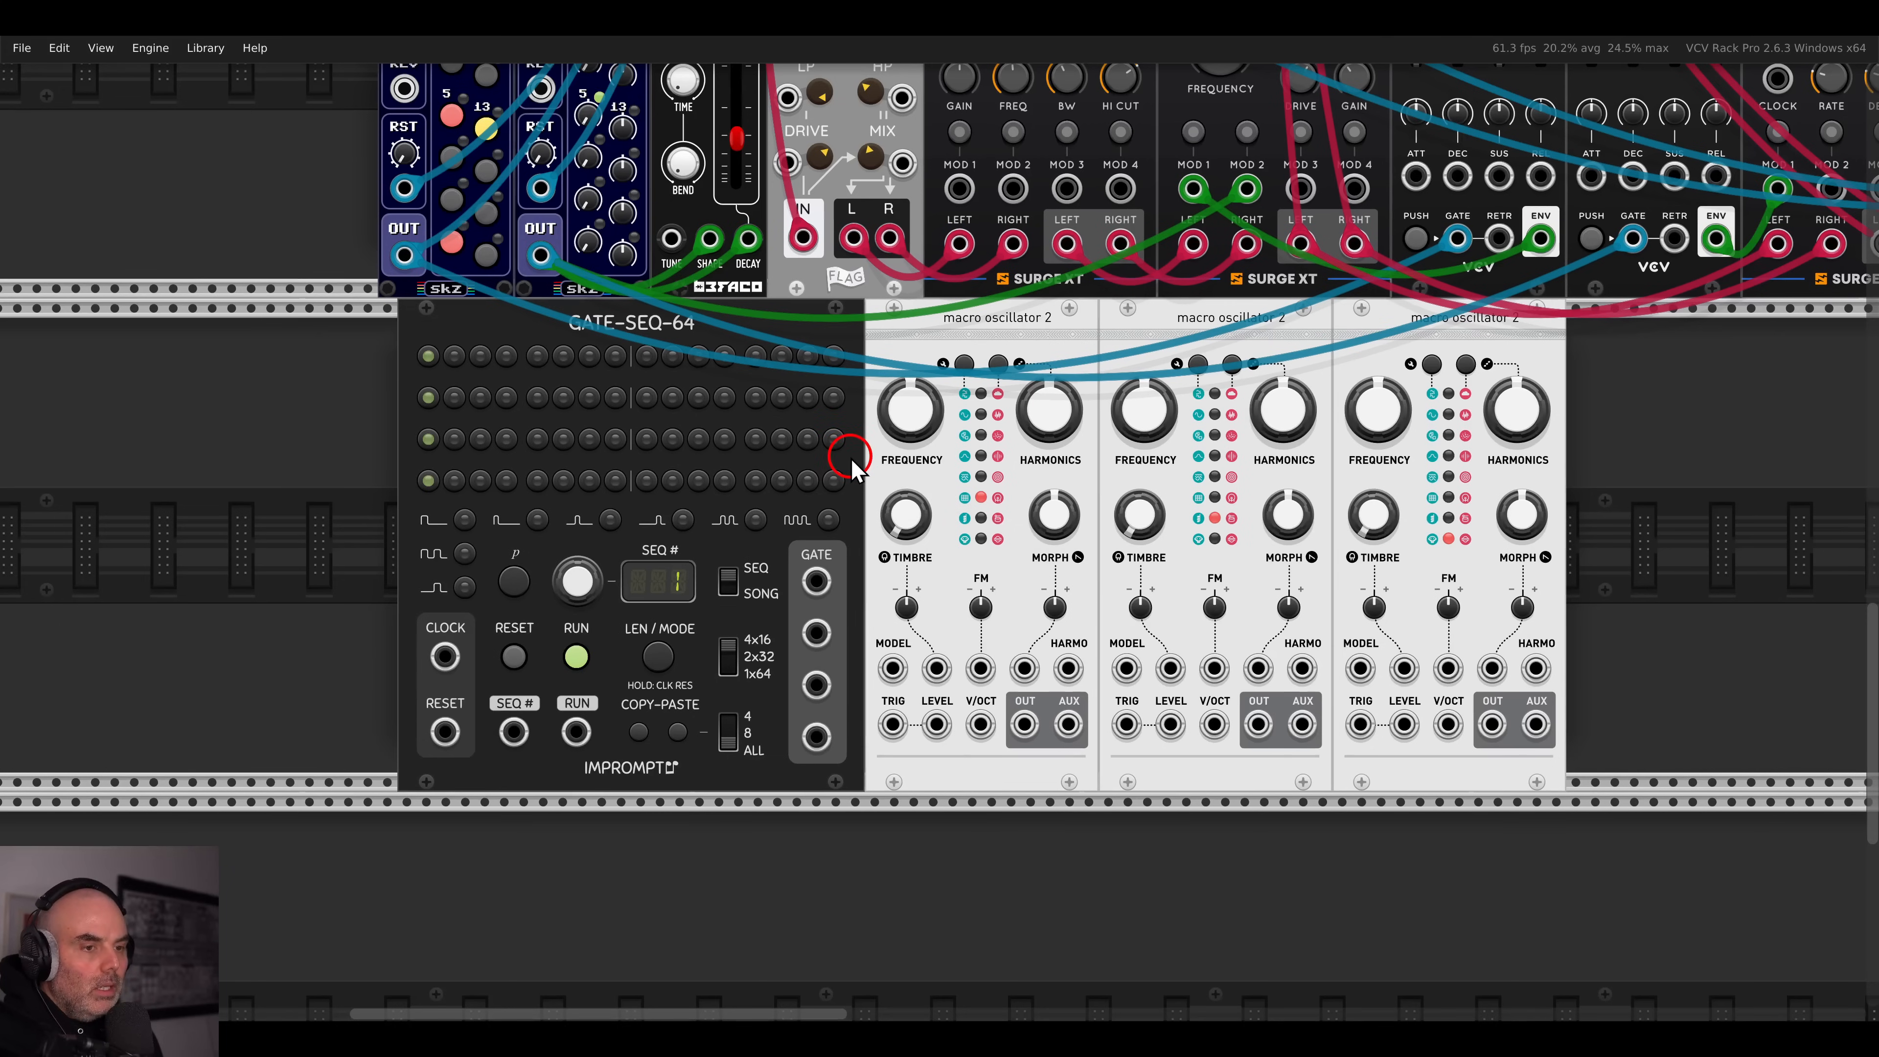
# - Duplicate the GATE-SEQ-64 twice so that each of the three macro oscillators has its own sequencer directly before it
pyautogui.scroll(-2, 798, 459)
pyautogui.moveTo(1382, 378); pyautogui.dragTo(1082, 393)
pyautogui.click(1321, 412)
pyautogui.hotkey('ctrl', 'd')
pyautogui.moveTo(1310, 389); pyautogui.dragTo(1528, 394)
pyautogui.hotkey('ctrl', 'd')
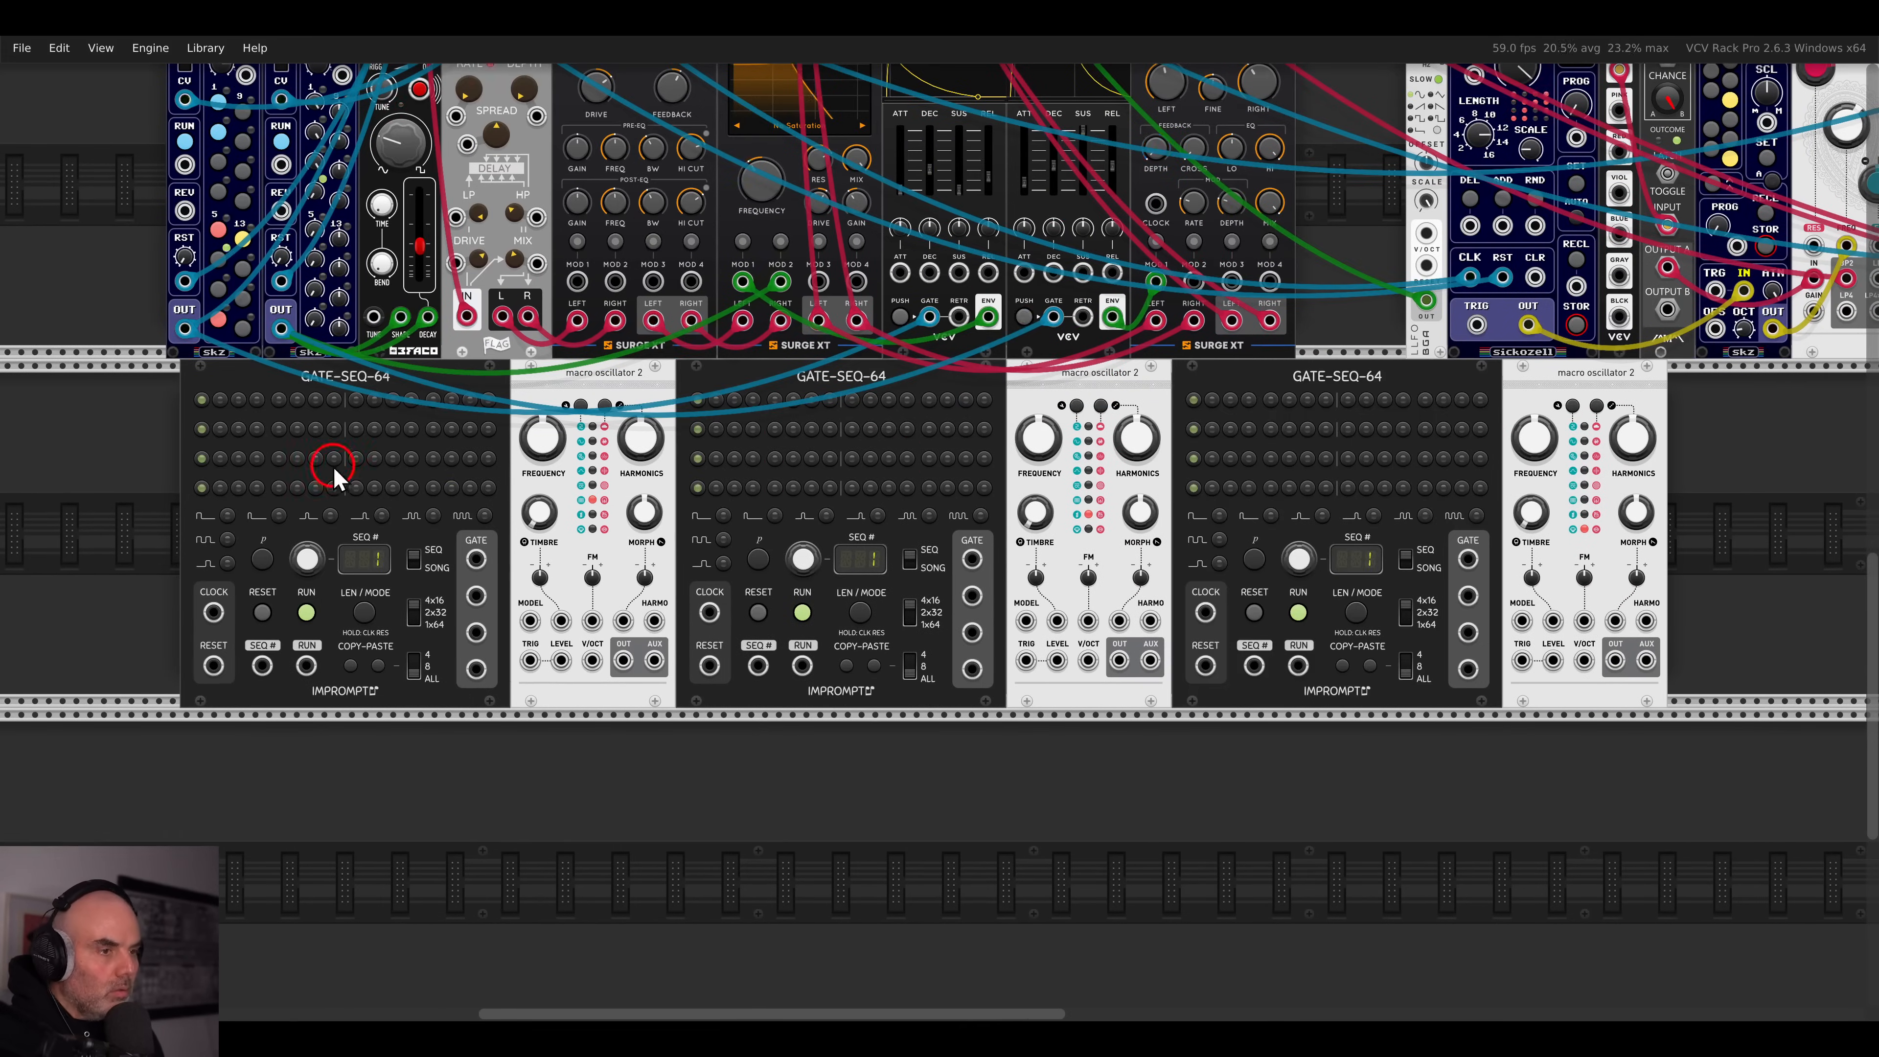
# - Patch CLOCKED's CLK 2 output to the CLOCK inputs of all three GATE-SEQ-64 sequencers
pyautogui.moveTo(338, 473); pyautogui.dragTo(719, 485)
pyautogui.moveTo(591, 614); pyautogui.dragTo(980, 356)
pyautogui.scroll(5, 602, 633)
pyautogui.scroll(-8, 844, 400)
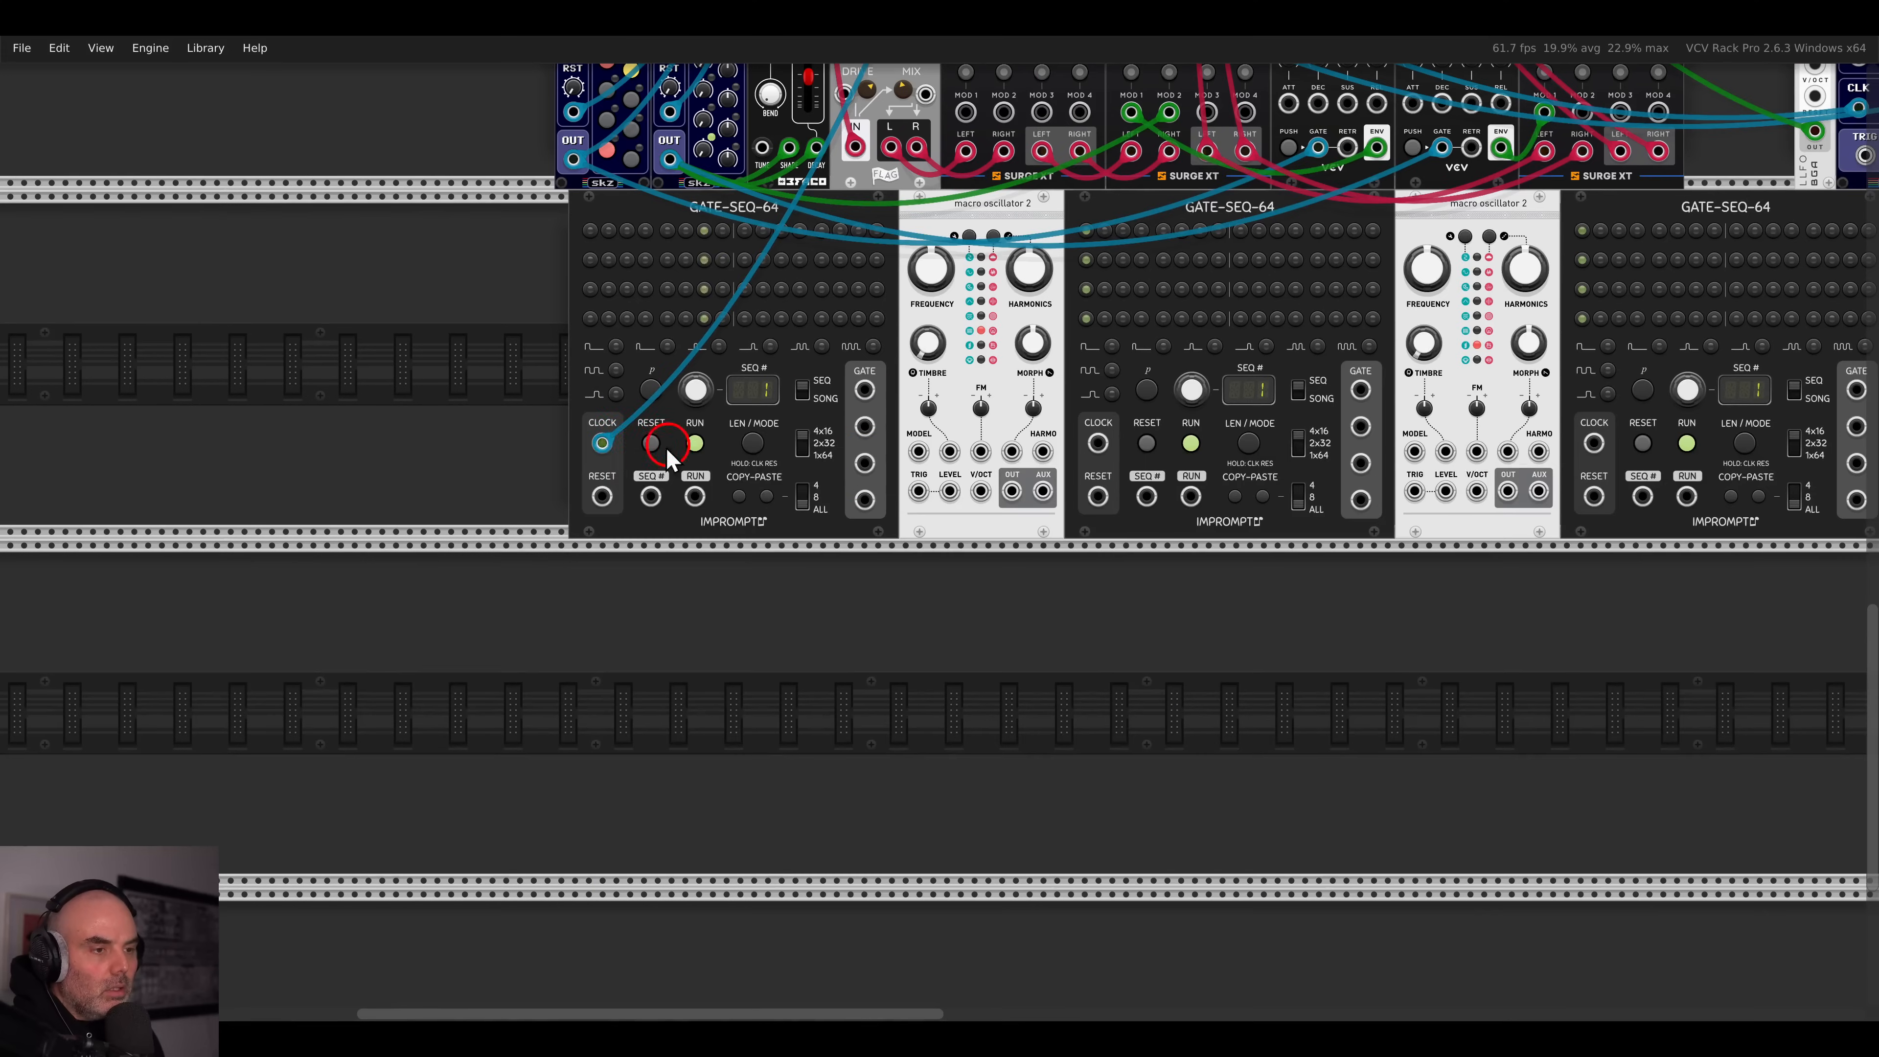
pyautogui.moveTo(612, 447); pyautogui.dragTo(1595, 443)
# - Patch CLOCKED's RESET output to the RESET inputs of all three GATE-SEQ-64 sequencers
pyautogui.scroll(5, 1469, 448)
pyautogui.click(777, 507)
pyautogui.moveTo(599, 889); pyautogui.dragTo(802, 184)
pyautogui.scroll(-3, 612, 713)
pyautogui.moveTo(604, 693); pyautogui.dragTo(1595, 692)
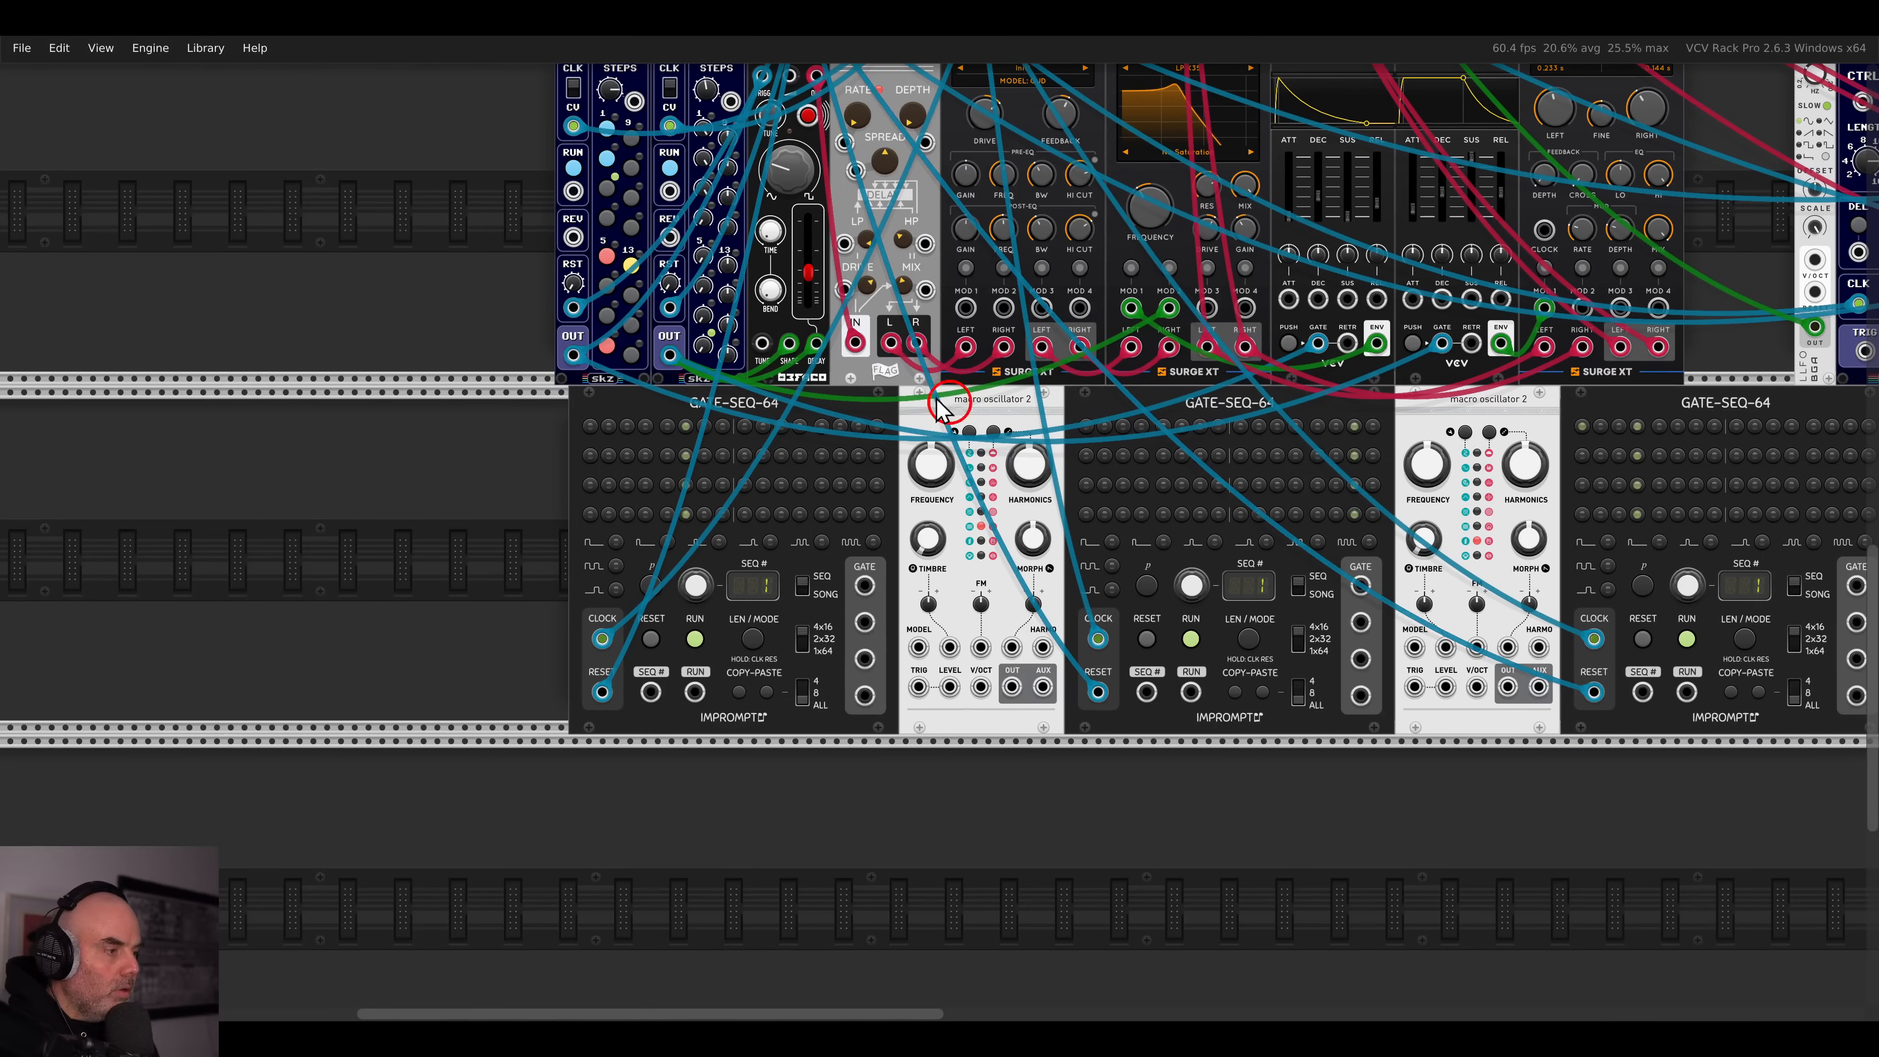
# - Switch all three GATE-SEQ-64 sequencers to the 1x64 configuration
pyautogui.scroll(4, 1091, 468)
pyautogui.scroll(-5, 829, 445)
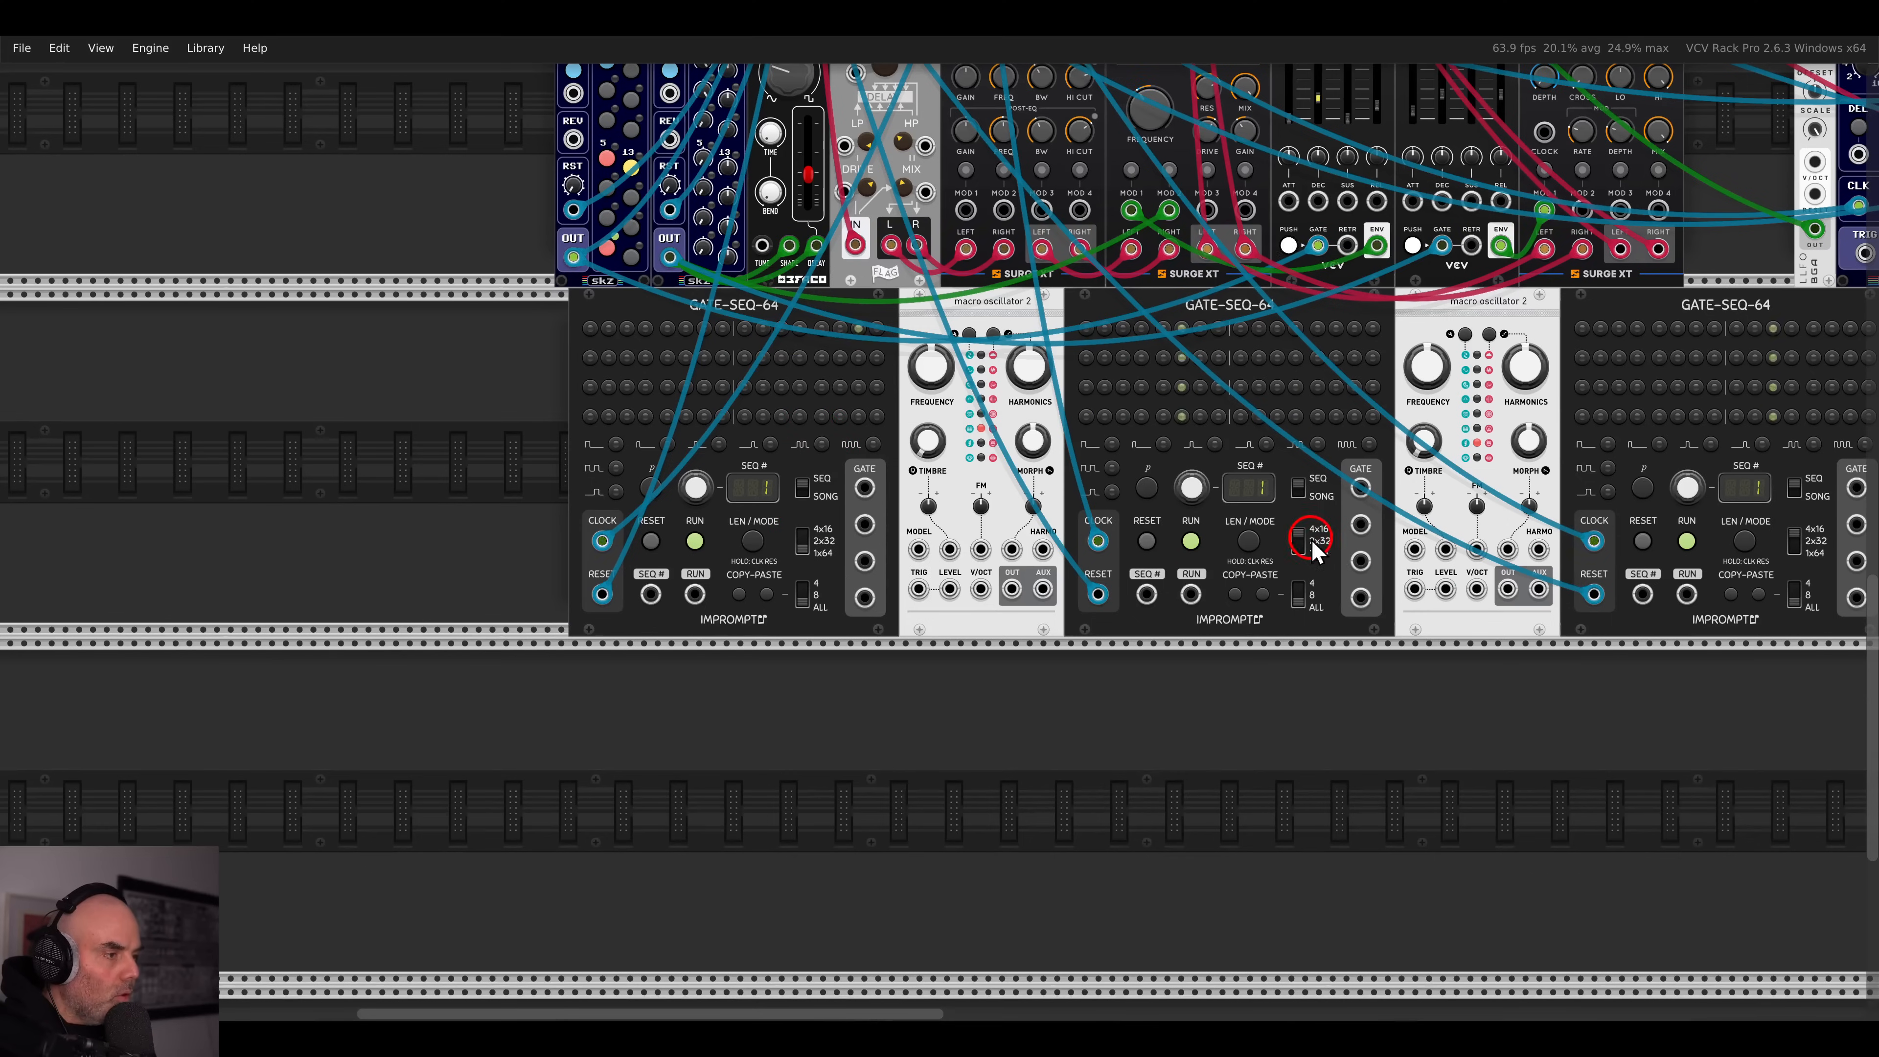
pyautogui.hscroll(5, 1201, 530)
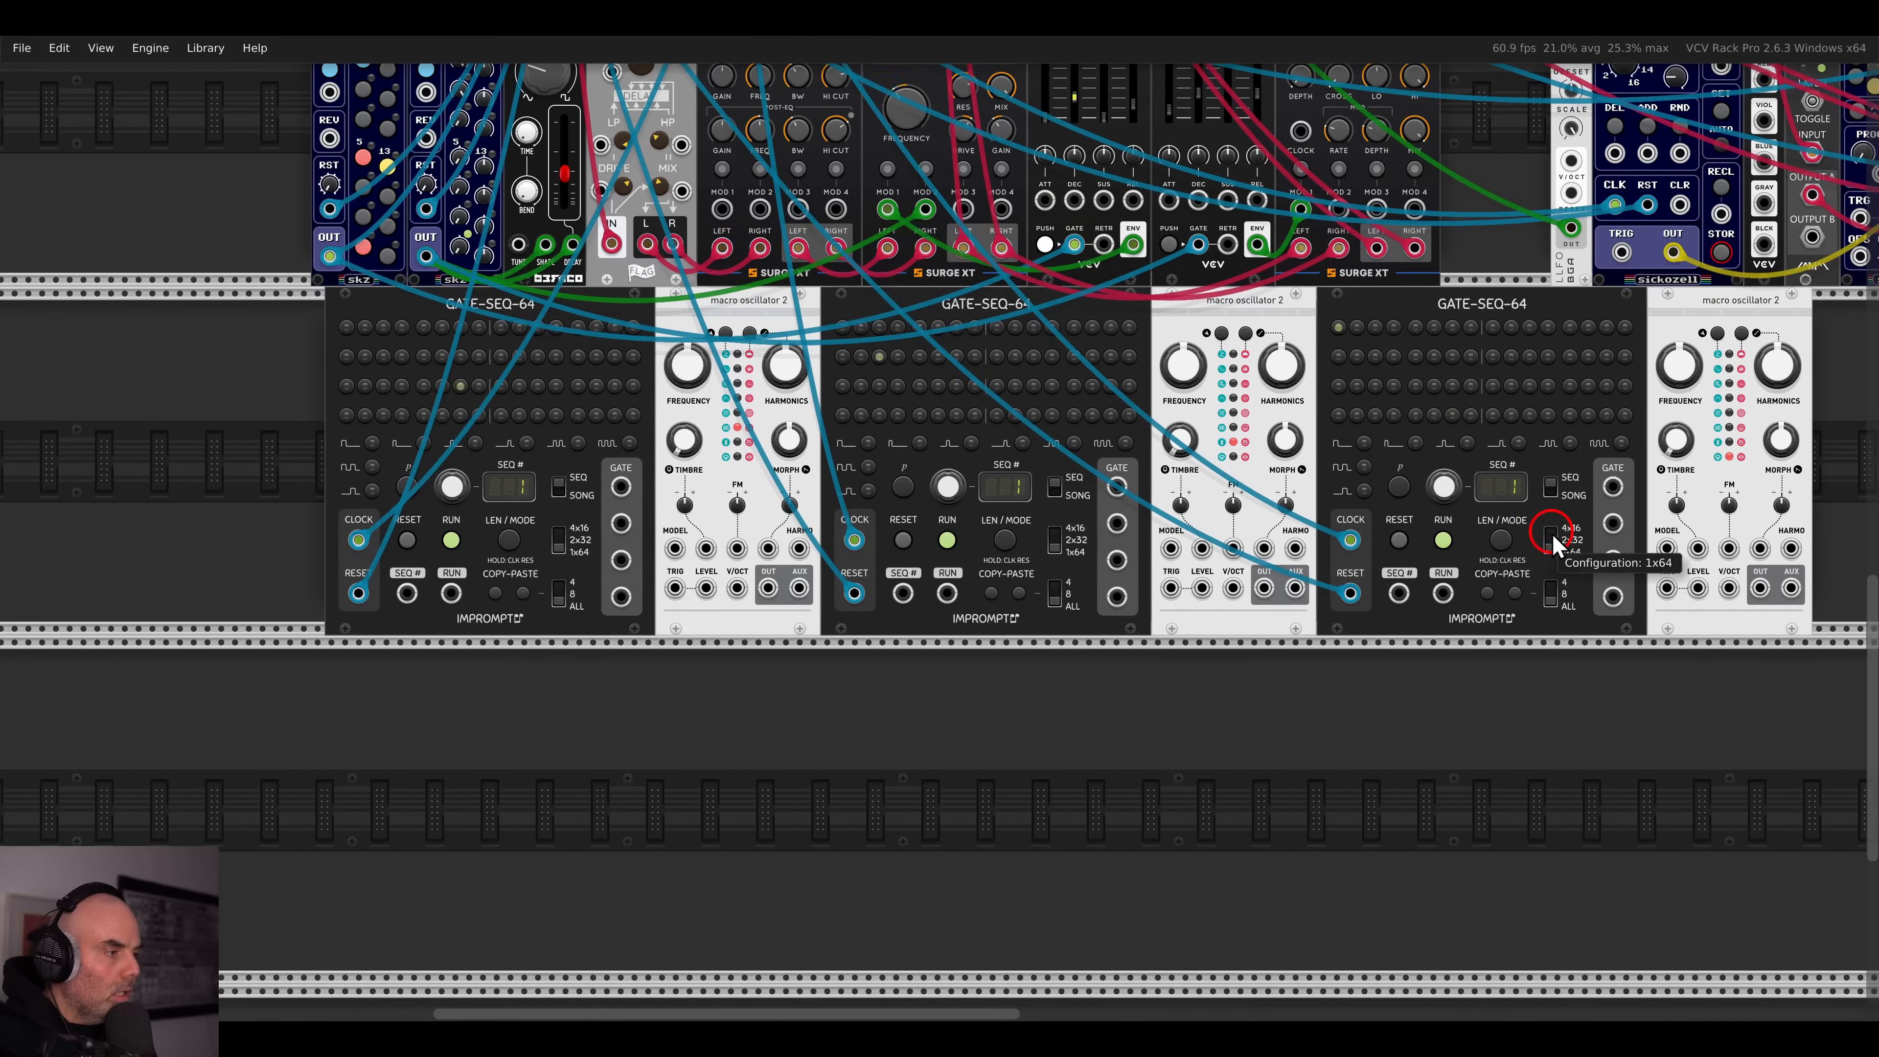
# - Adjust the GATE-SEQ-64 sequence lengths with the Fibonacci numbers in the notes and resync the sequencers by resetting CLOCKED
pyautogui.scroll(5, 527, 330)
pyautogui.scroll(5, 522, 330)
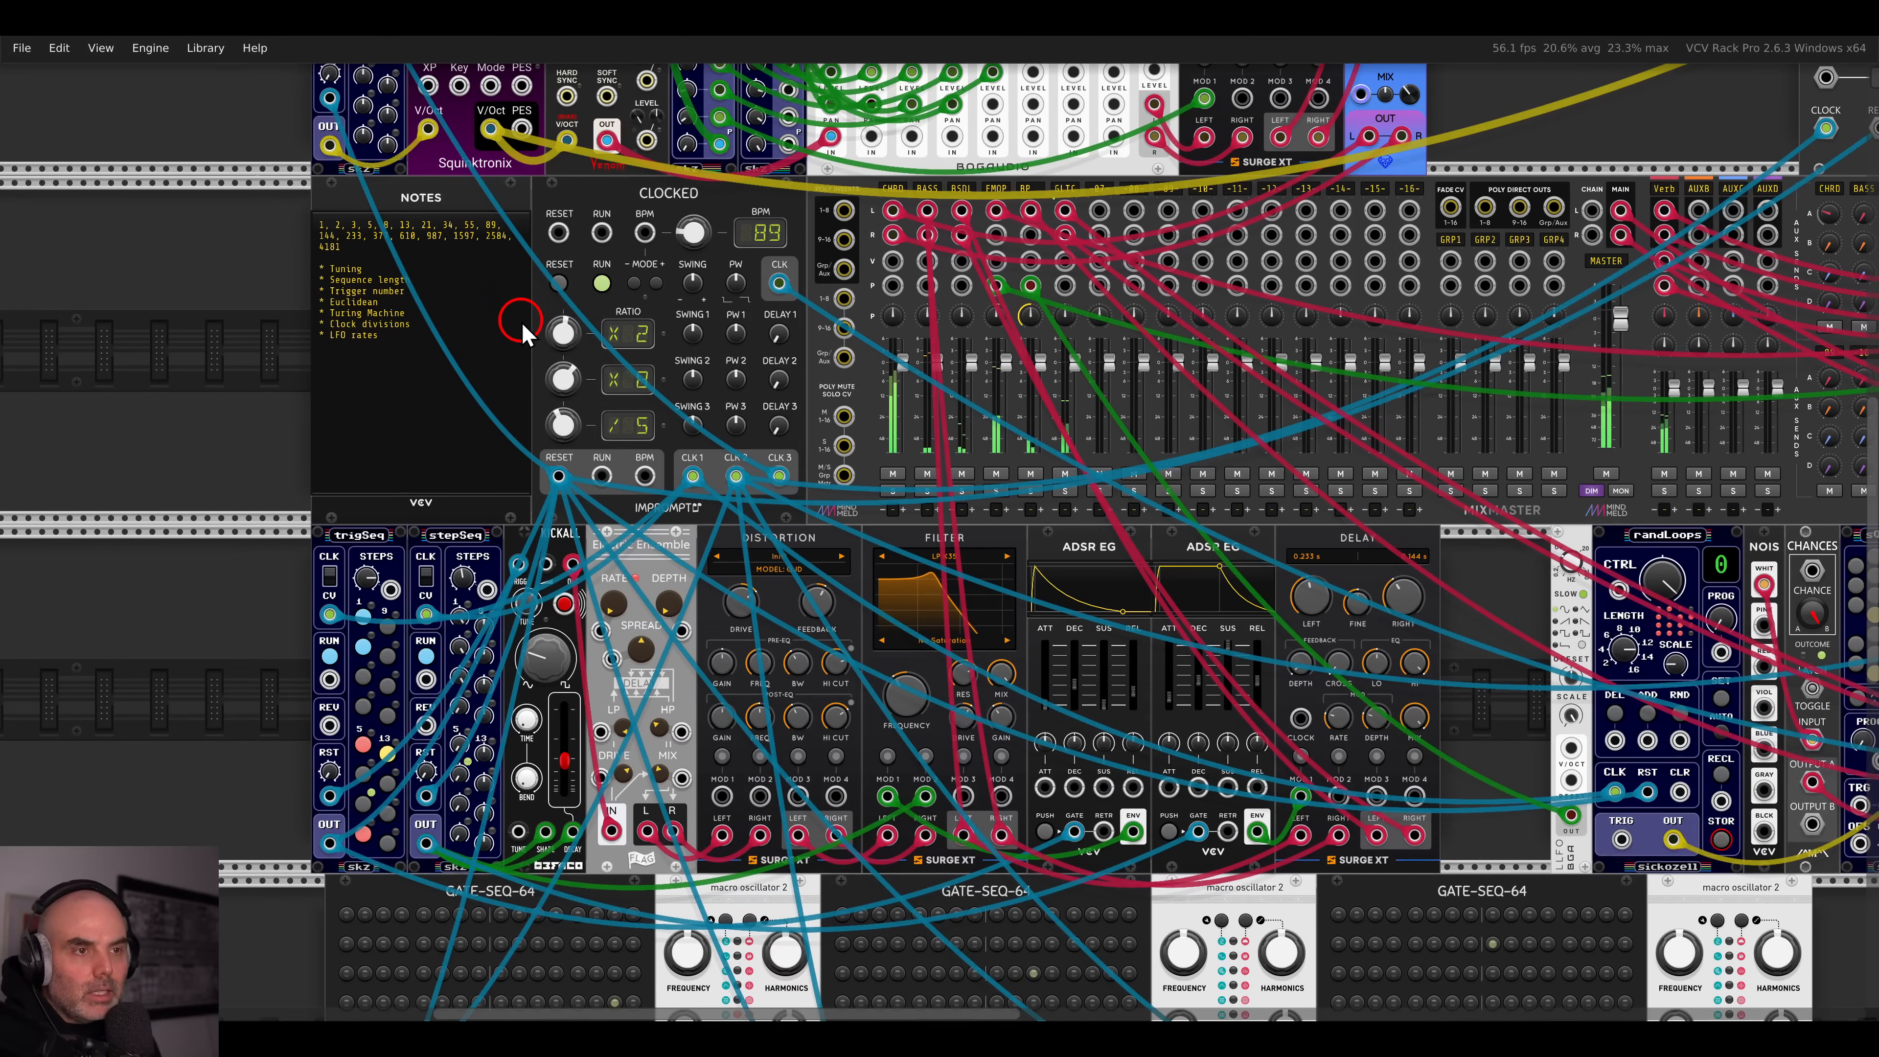
pyautogui.scroll(-10, 522, 326)
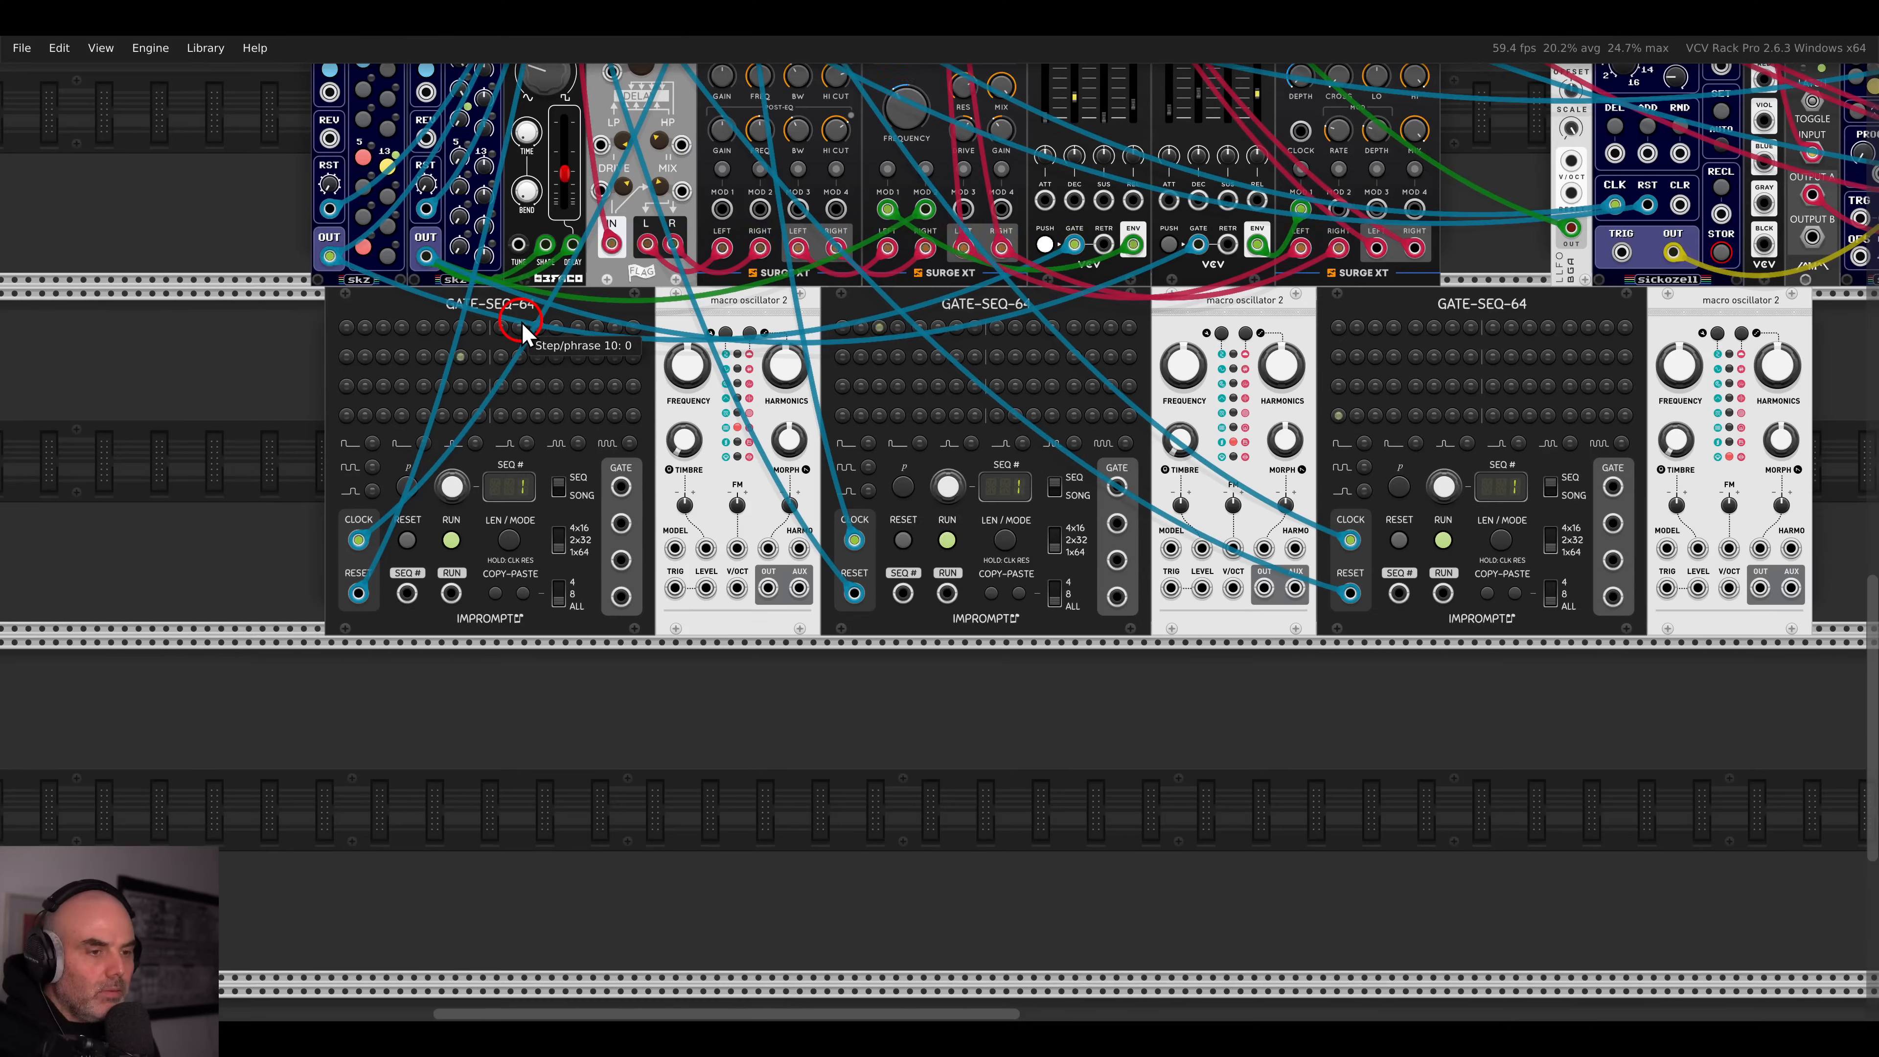
pyautogui.click(509, 539)
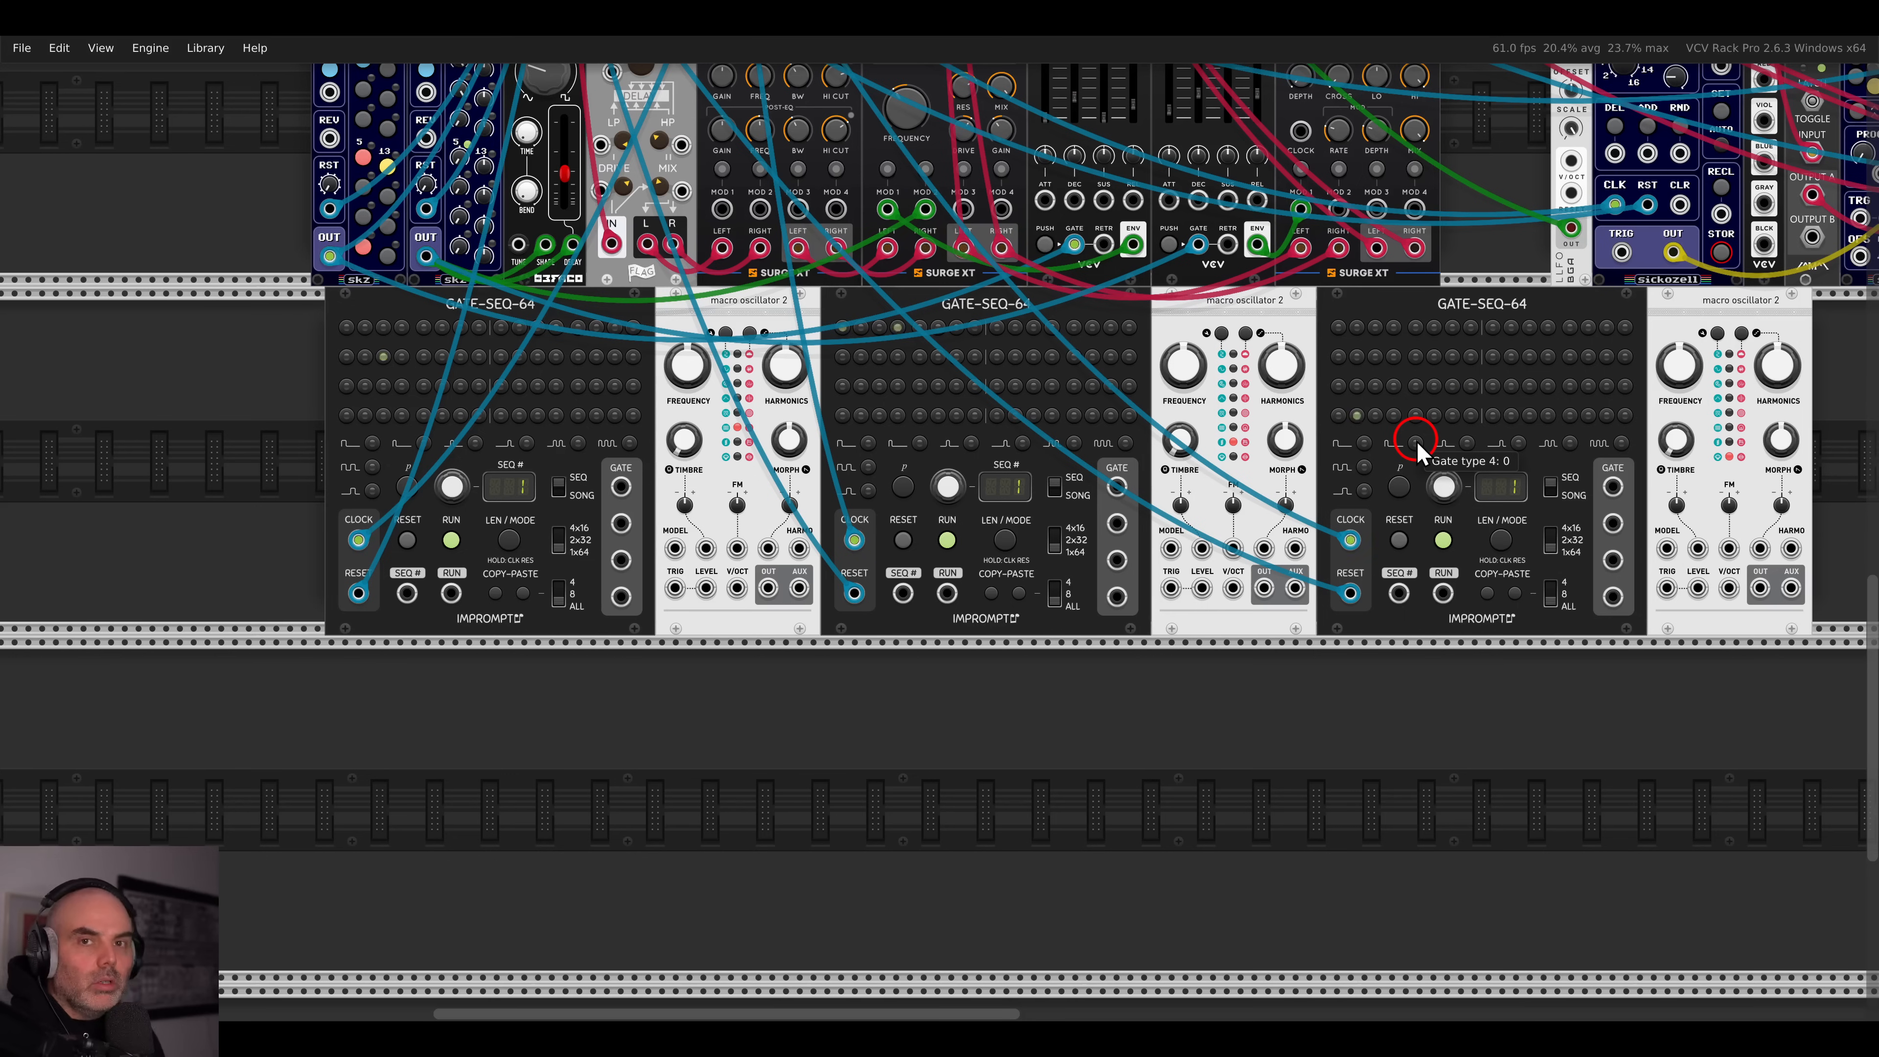
pyautogui.scroll(10, 411, 327)
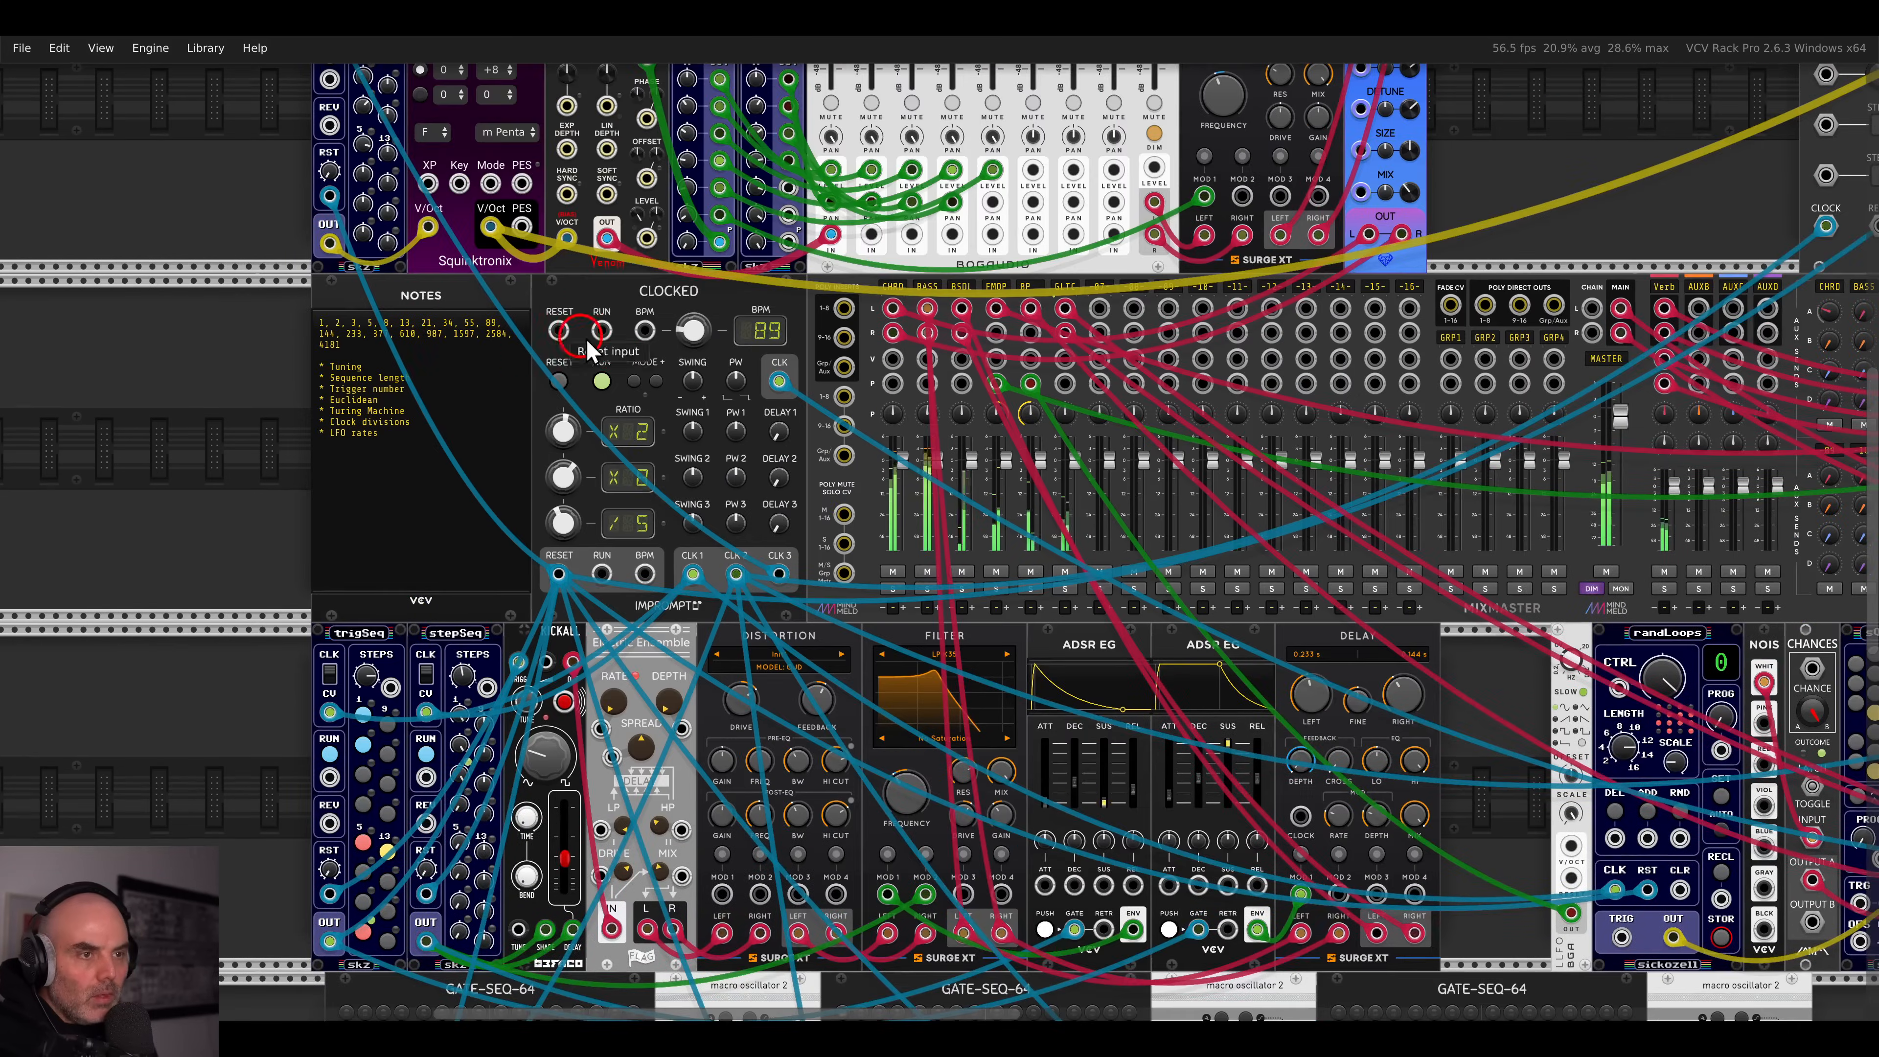
pyautogui.scroll(-9, 607, 385)
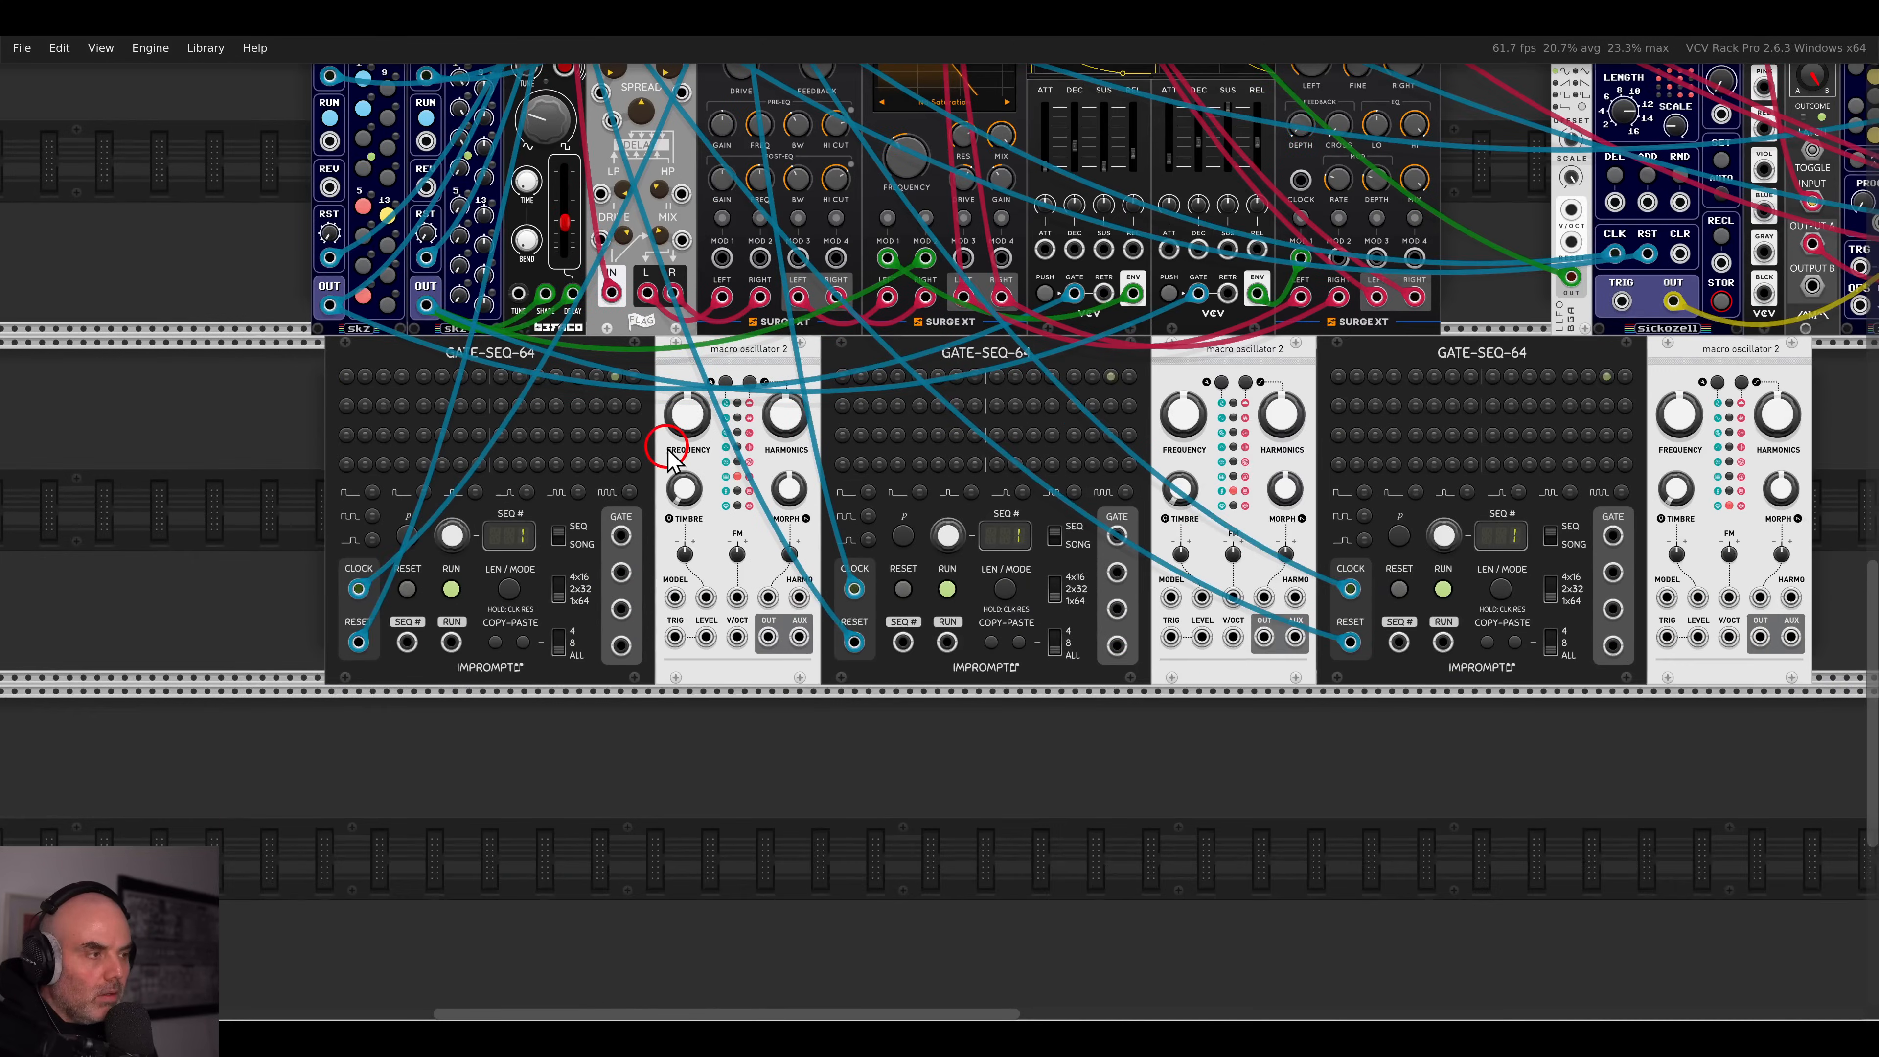
# - Patch the first GATE-SEQ-64's top gate output to the TRIG input of the bass drum oscillator
pyautogui.scroll(-1, 663, 433)
pyautogui.moveTo(305, 431); pyautogui.dragTo(1673, 458)
pyautogui.moveTo(1569, 388); pyautogui.dragTo(1551, 387)
pyautogui.click(600, 592)
pyautogui.scroll(4, 603, 601)
pyautogui.moveTo(659, 428); pyautogui.dragTo(755, 629)
# - Patch the bass drum oscillator's OUT to the left input of MixMaster's seventh channel
pyautogui.scroll(-2, 754, 630)
pyautogui.scroll(-1, 916, 610)
pyautogui.scroll(12, 935, 626)
pyautogui.moveTo(936, 625); pyautogui.dragTo(1348, 256)
# - Activate steps 1, 5, 17, 20, 33, 37, 41 and 44 on the first GATE-SEQ-64 for the kick pattern
pyautogui.scroll(-8, 600, 433)
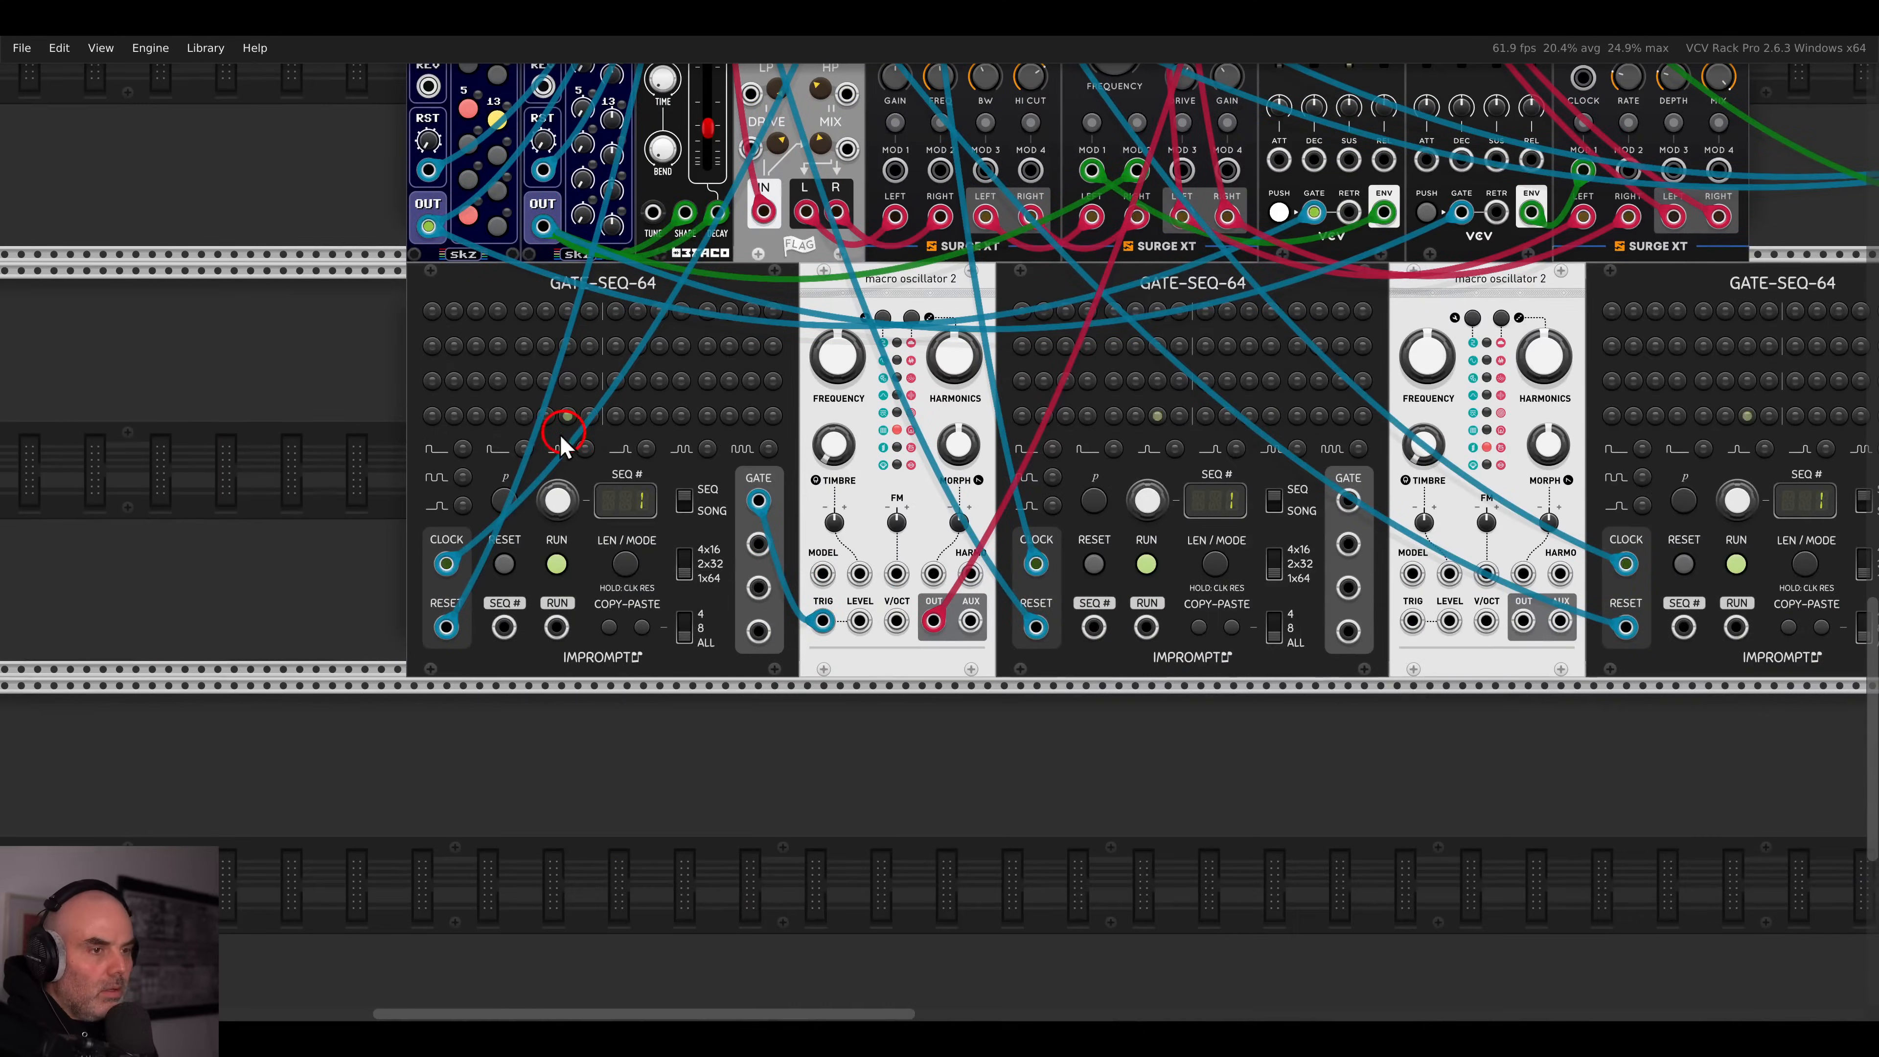
pyautogui.scroll(2, 428, 292)
pyautogui.click(445, 268)
pyautogui.click(576, 268)
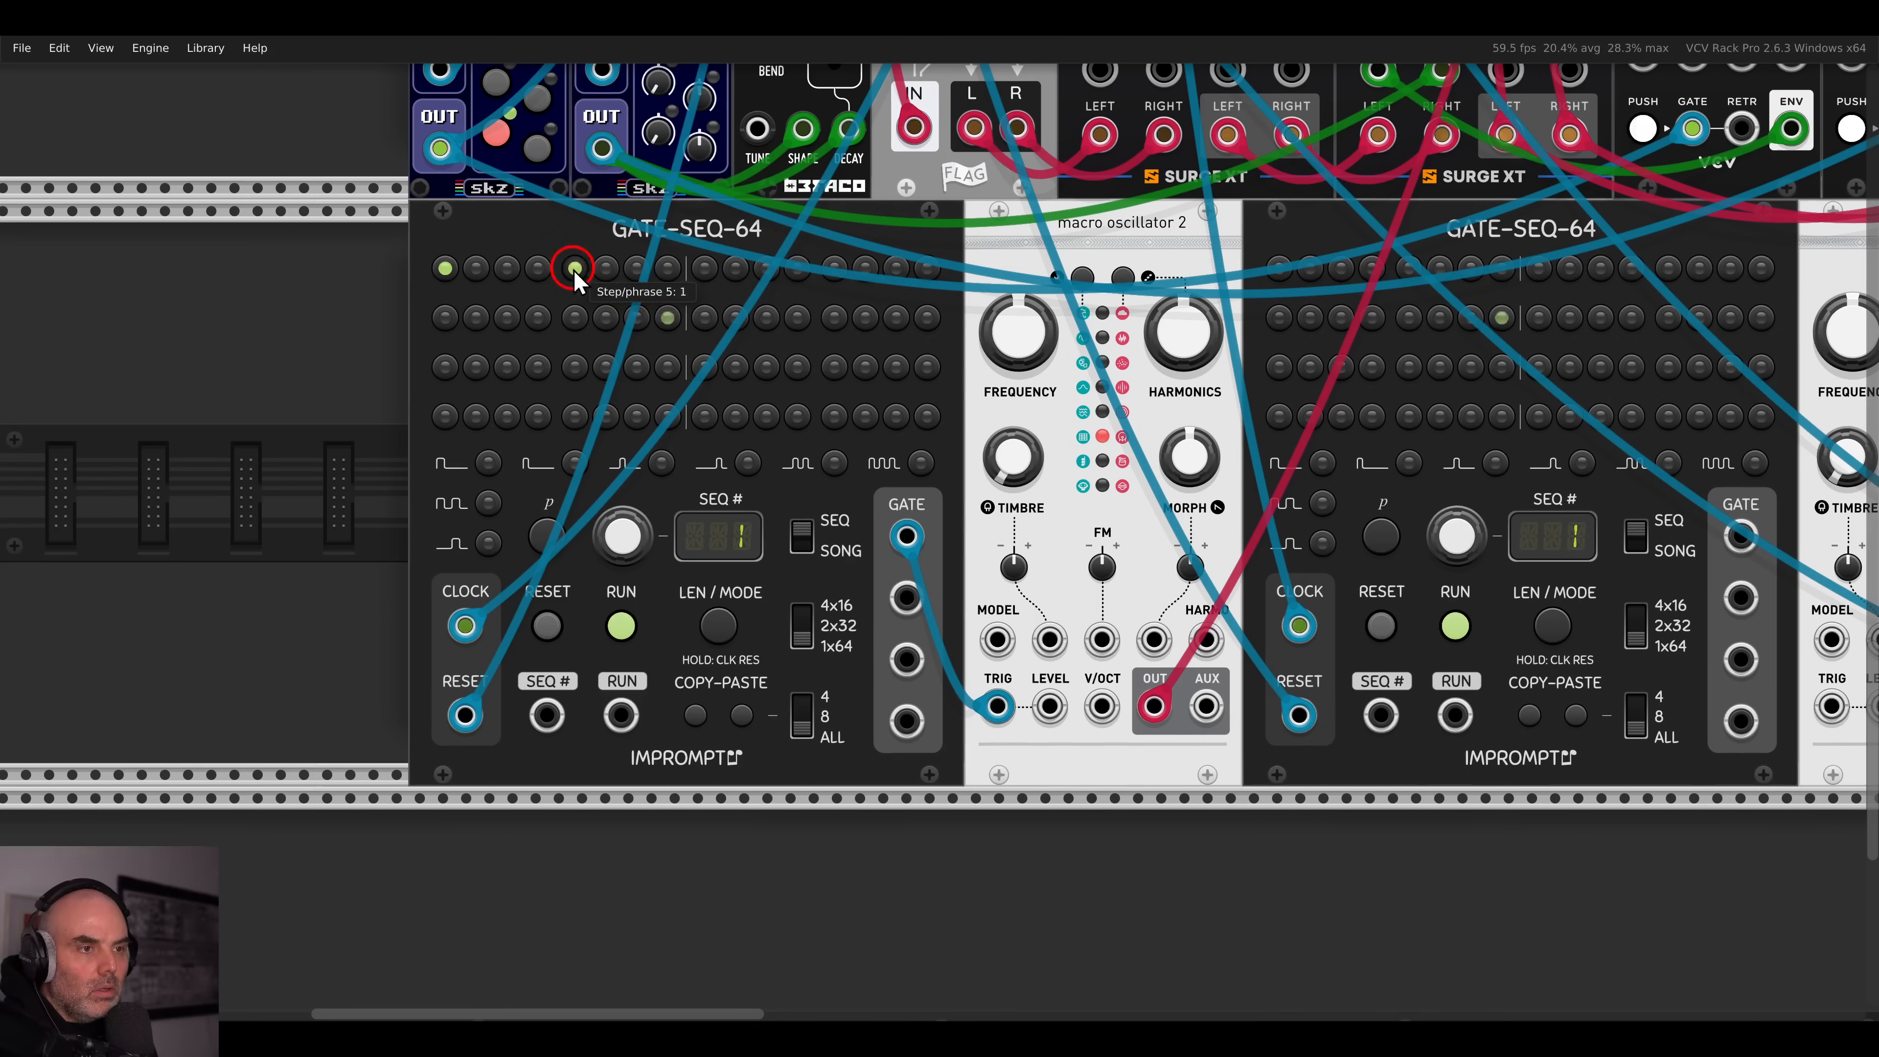
pyautogui.click(445, 318)
pyautogui.click(523, 317)
pyautogui.click(445, 368)
pyautogui.click(575, 367)
pyautogui.click(706, 367)
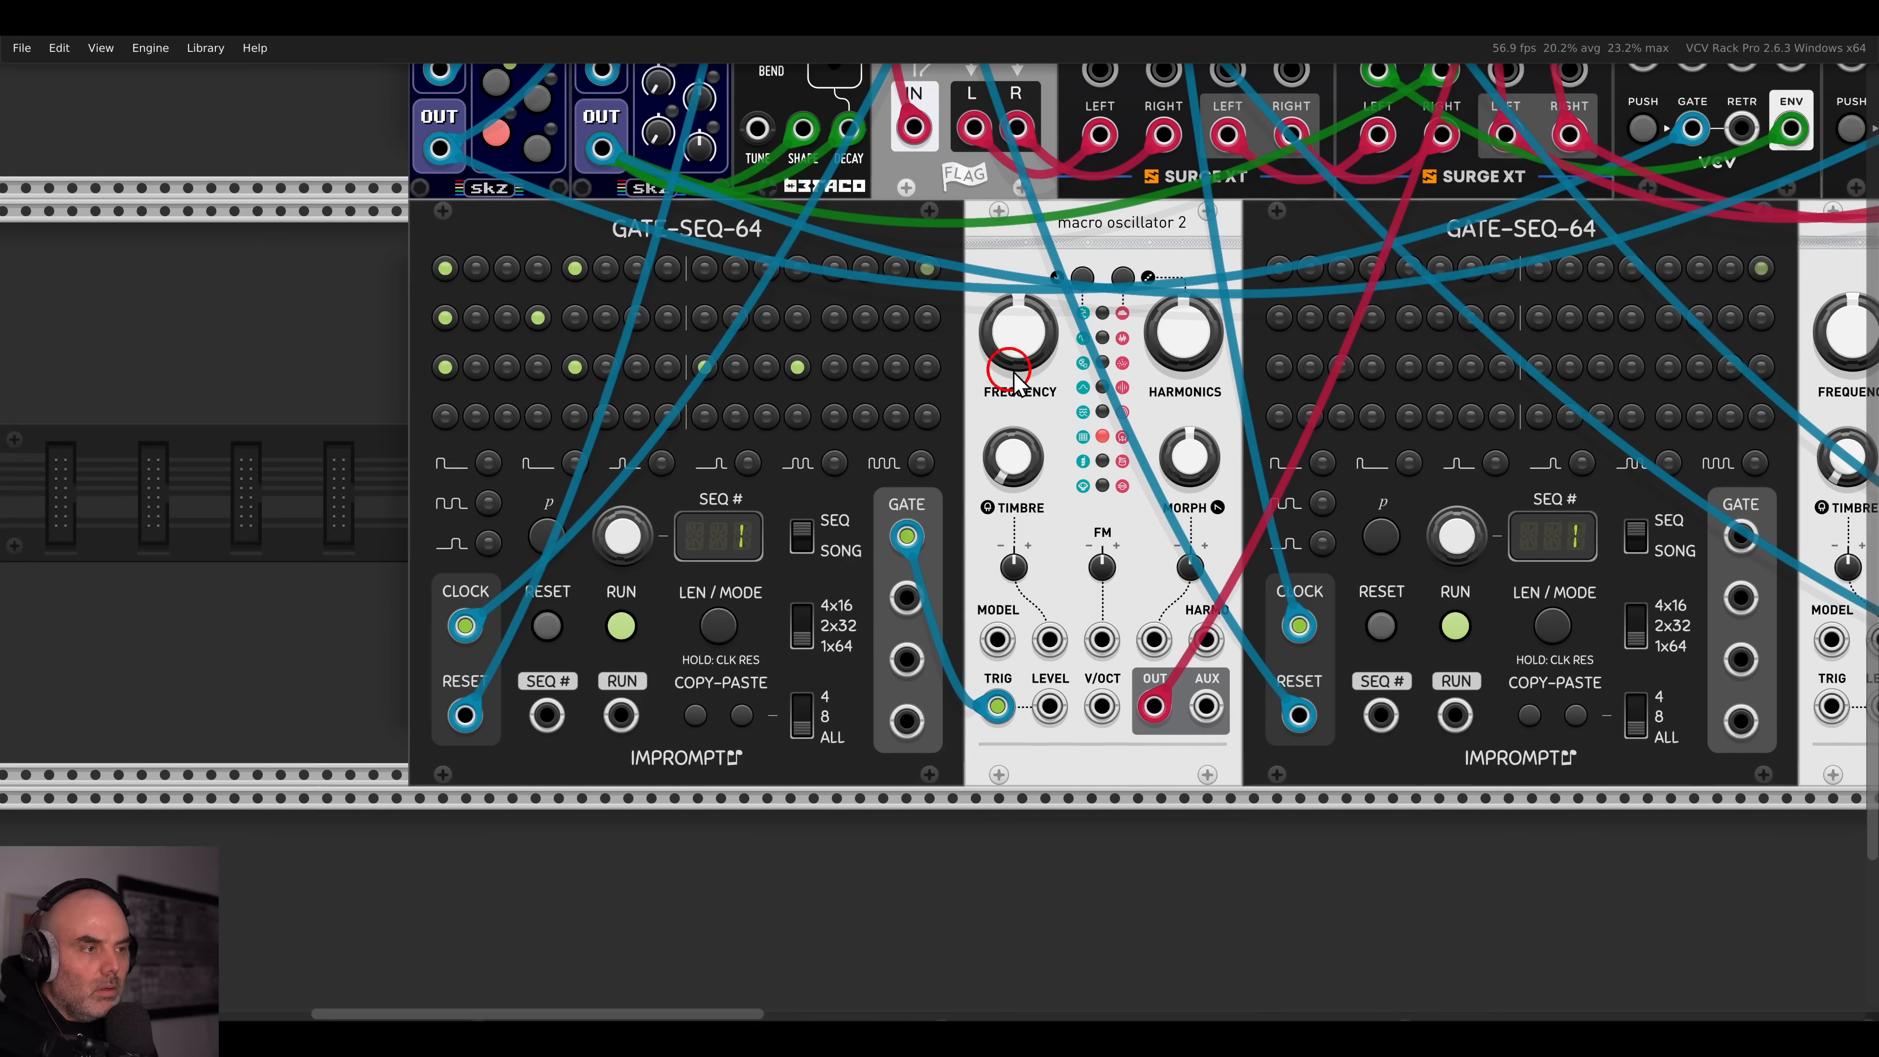
# - Raise the bass drum oscillator's Harmonics and Timbre and lower its Frequency
pyautogui.moveTo(1180, 366); pyautogui.dragTo(1178, 360)
pyautogui.moveTo(1014, 456); pyautogui.dragTo(972, 351)
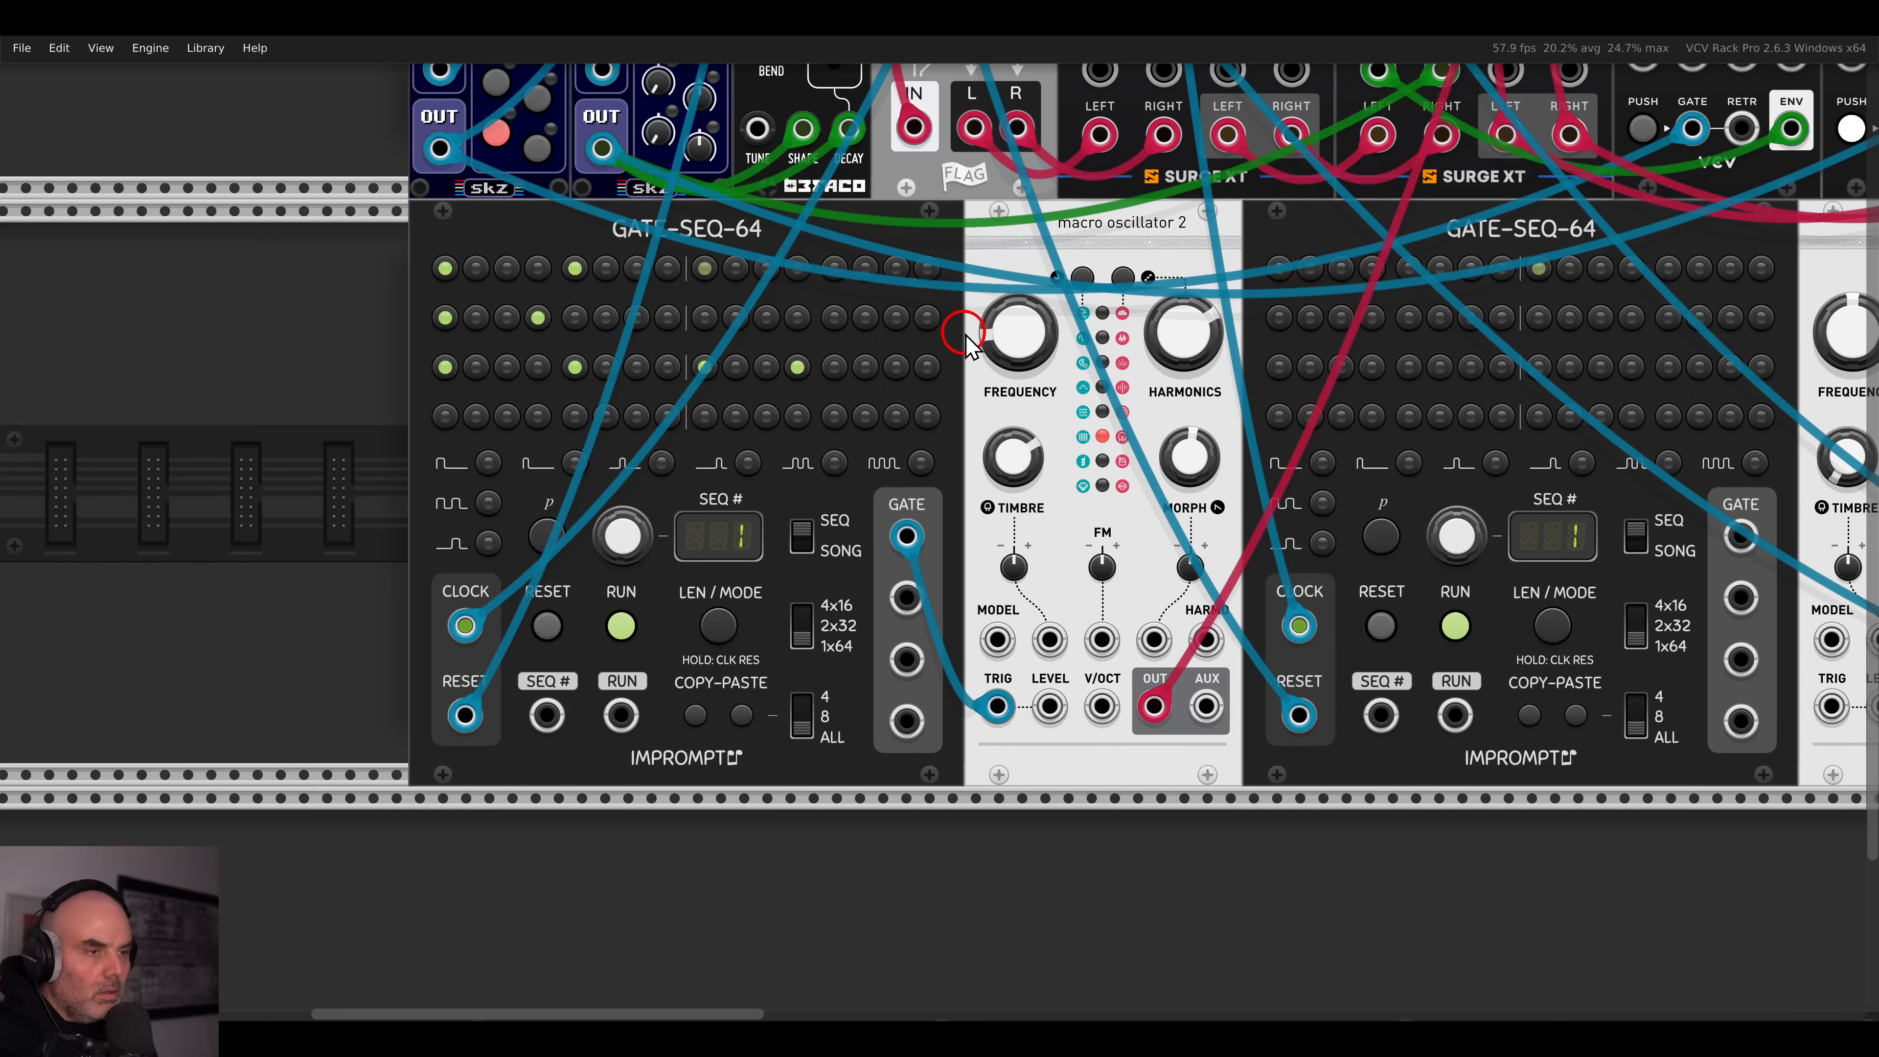
pyautogui.scroll(-3, 997, 345)
# - Try the Fibonacci value of -21 semitones as the bass drum oscillator's frequency
pyautogui.scroll(8, 843, 364)
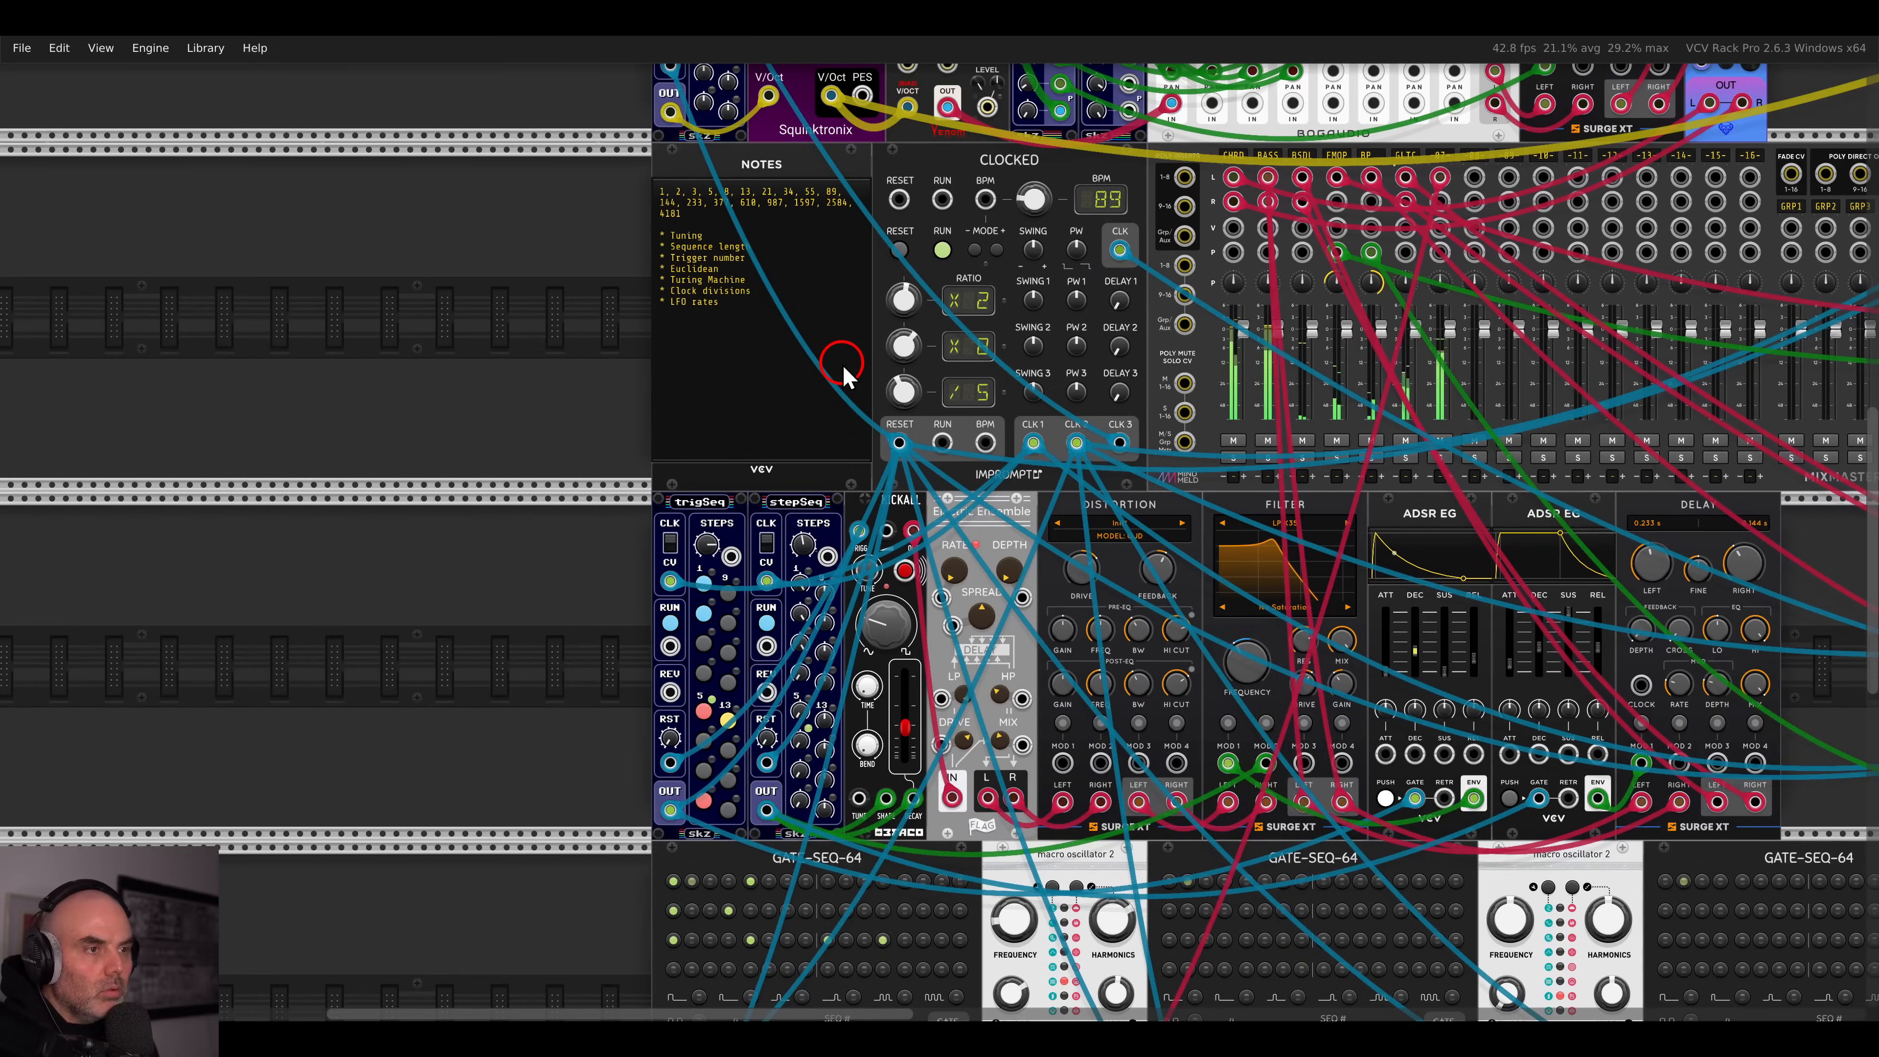
pyautogui.scroll(-4, 842, 364)
pyautogui.scroll(-1, 842, 364)
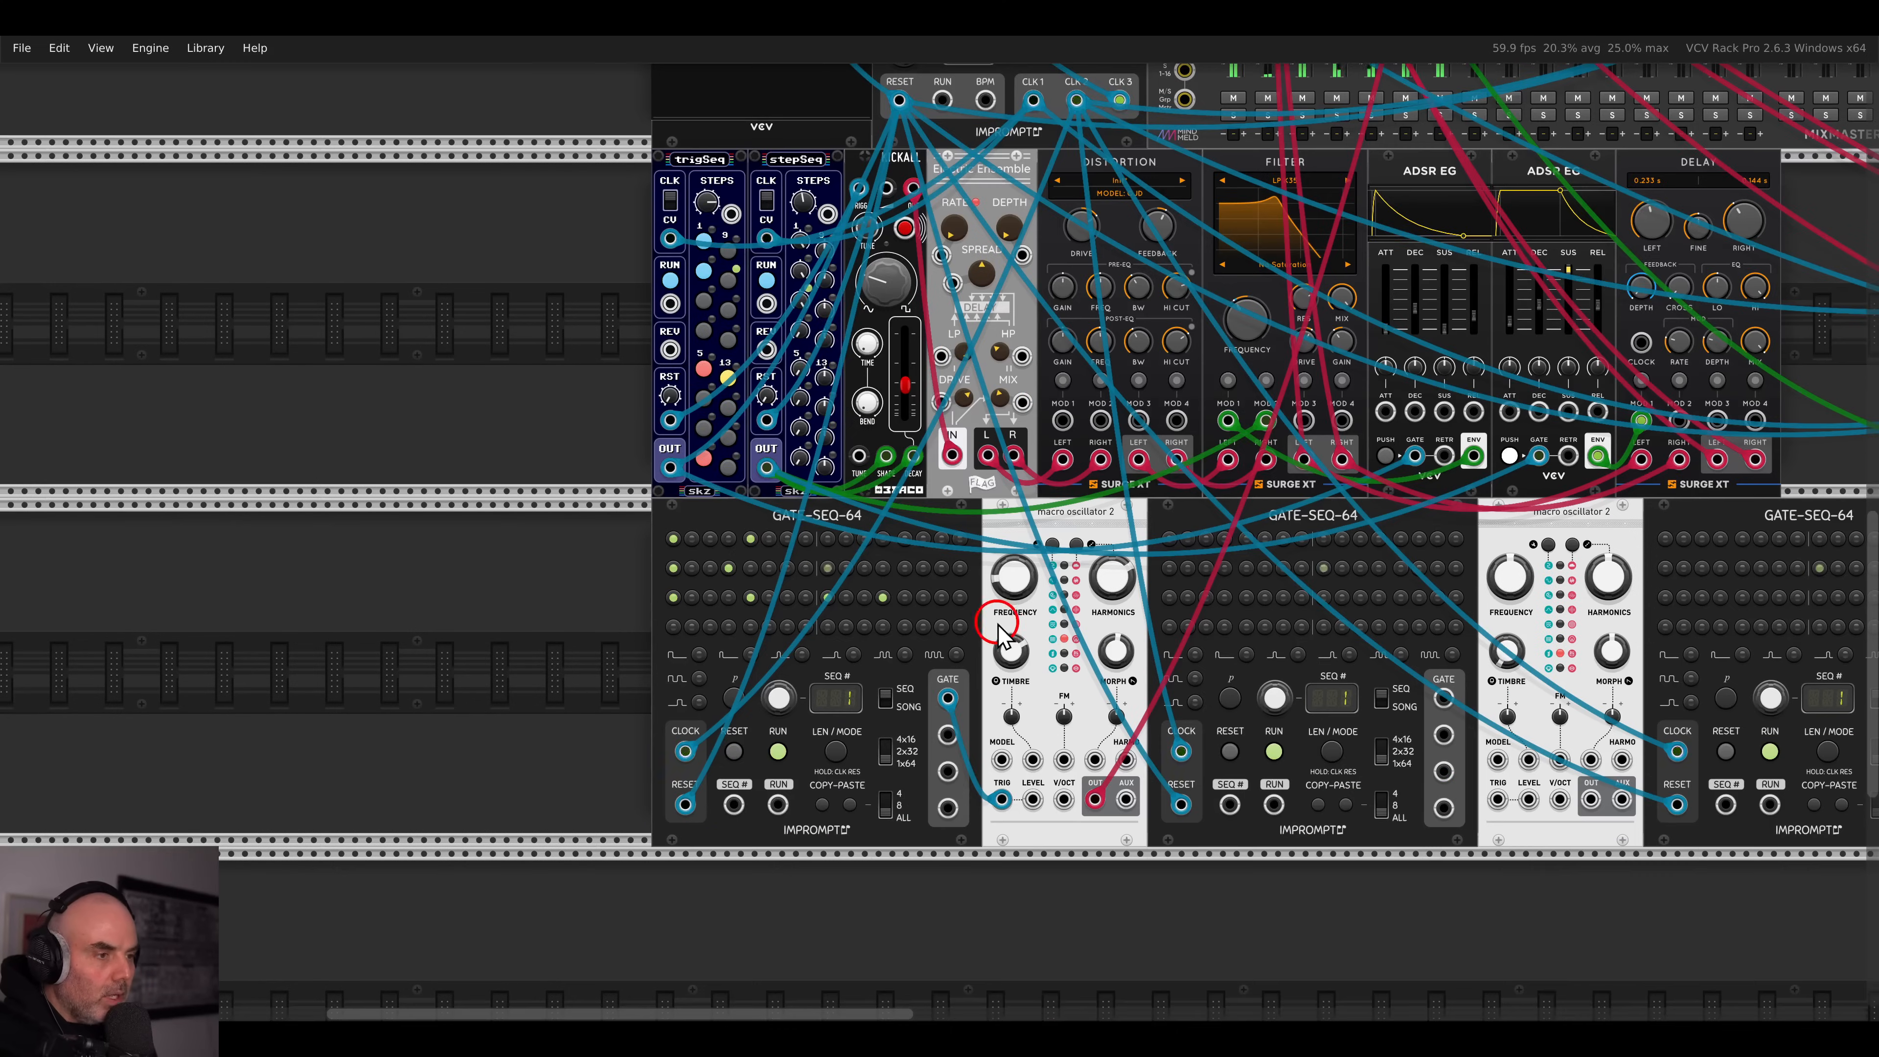
pyautogui.scroll(2, 1018, 568)
pyautogui.rightClick(1021, 565)
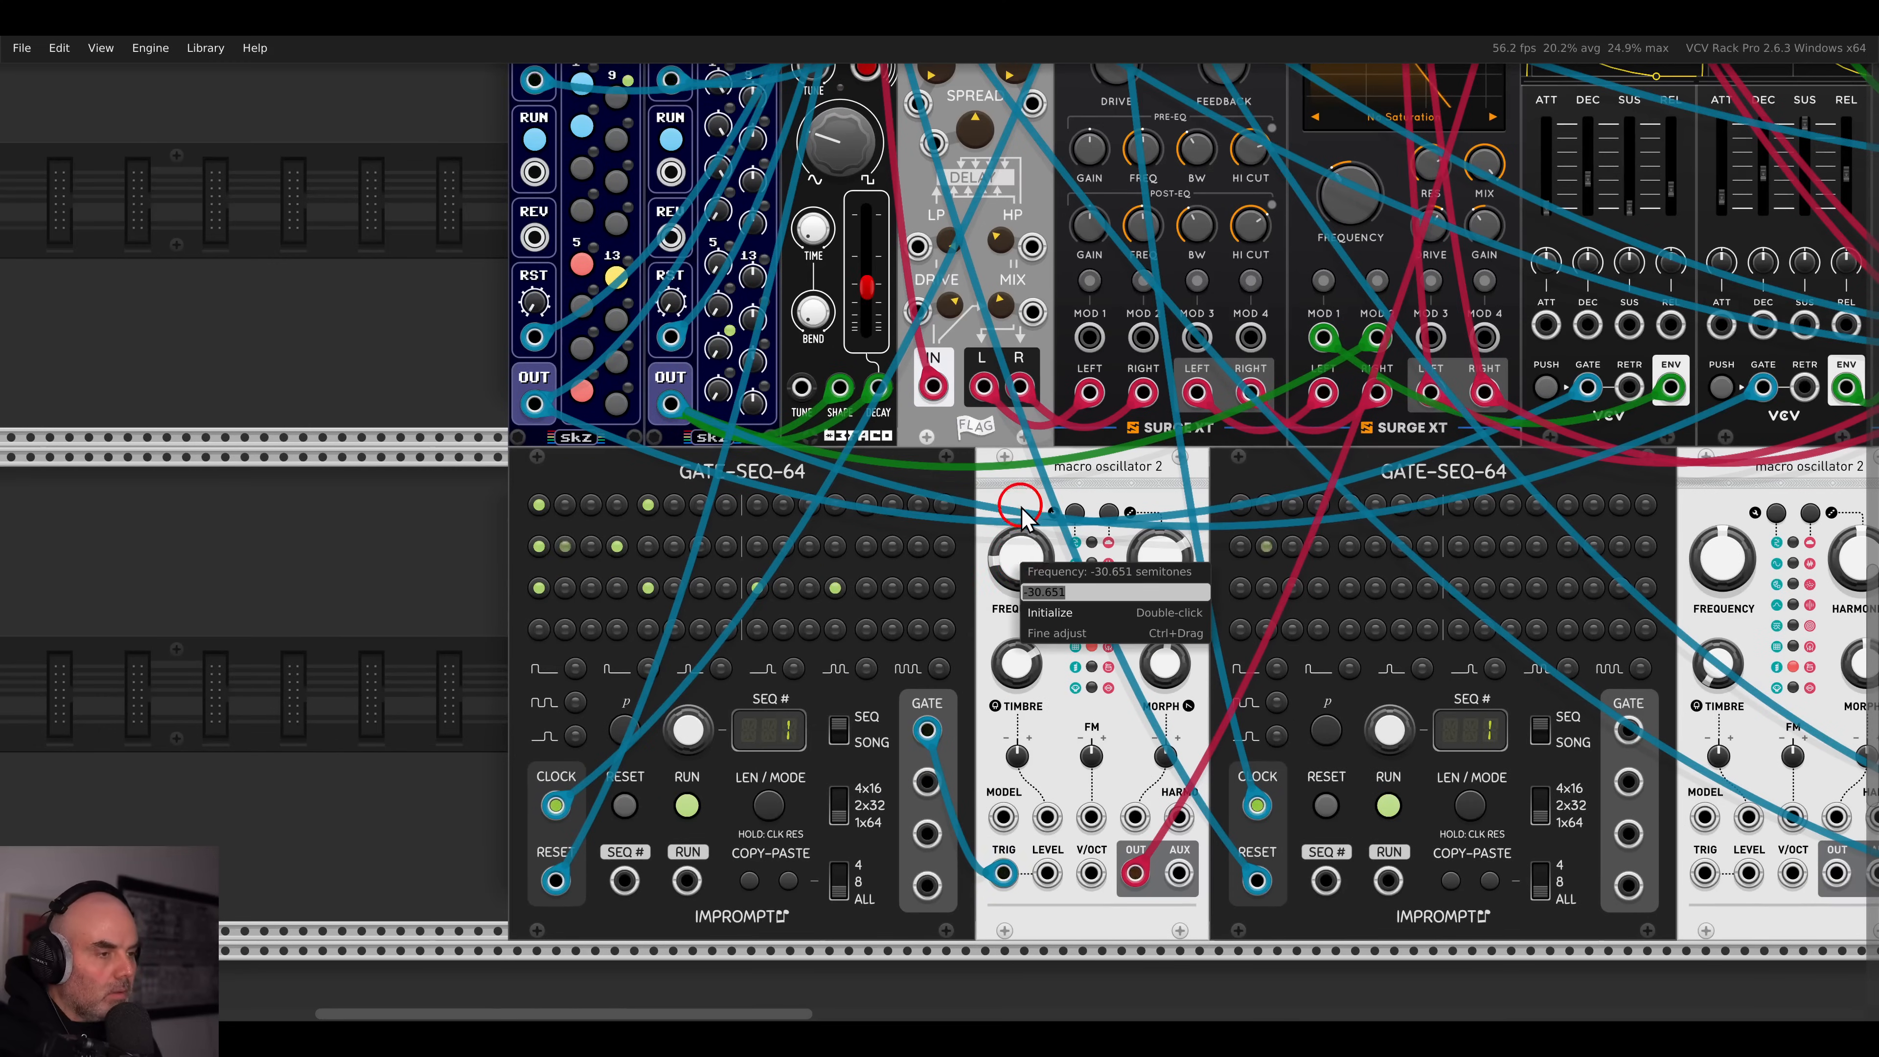
pyautogui.click(1025, 522)
pyautogui.scroll(9, 1025, 522)
pyautogui.scroll(-7, 1010, 627)
pyautogui.rightClick(1013, 658)
pyautogui.write('-21')
pyautogui.press('Return')
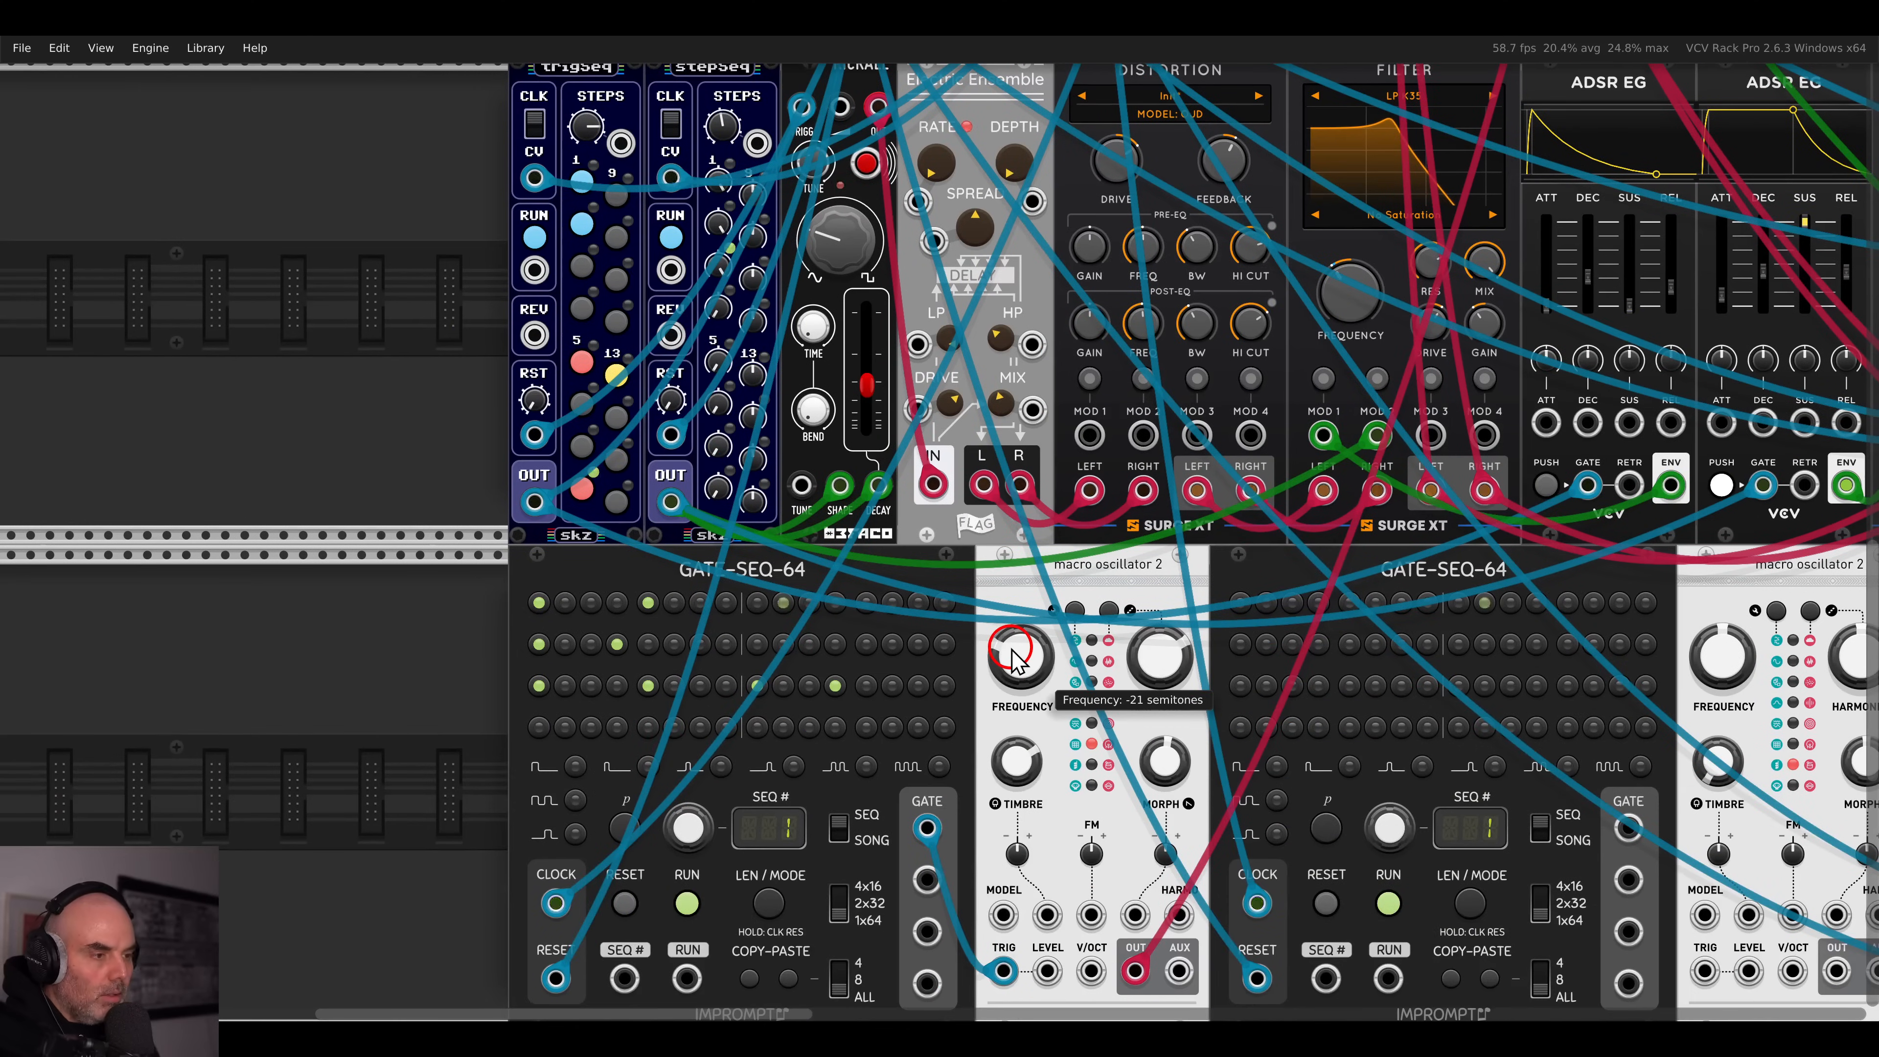
# - Set the bass drum oscillator's frequency to -34 semitones, following the Fibonacci numbers in the notes
pyautogui.scroll(8, 992, 644)
pyautogui.scroll(-8, 888, 585)
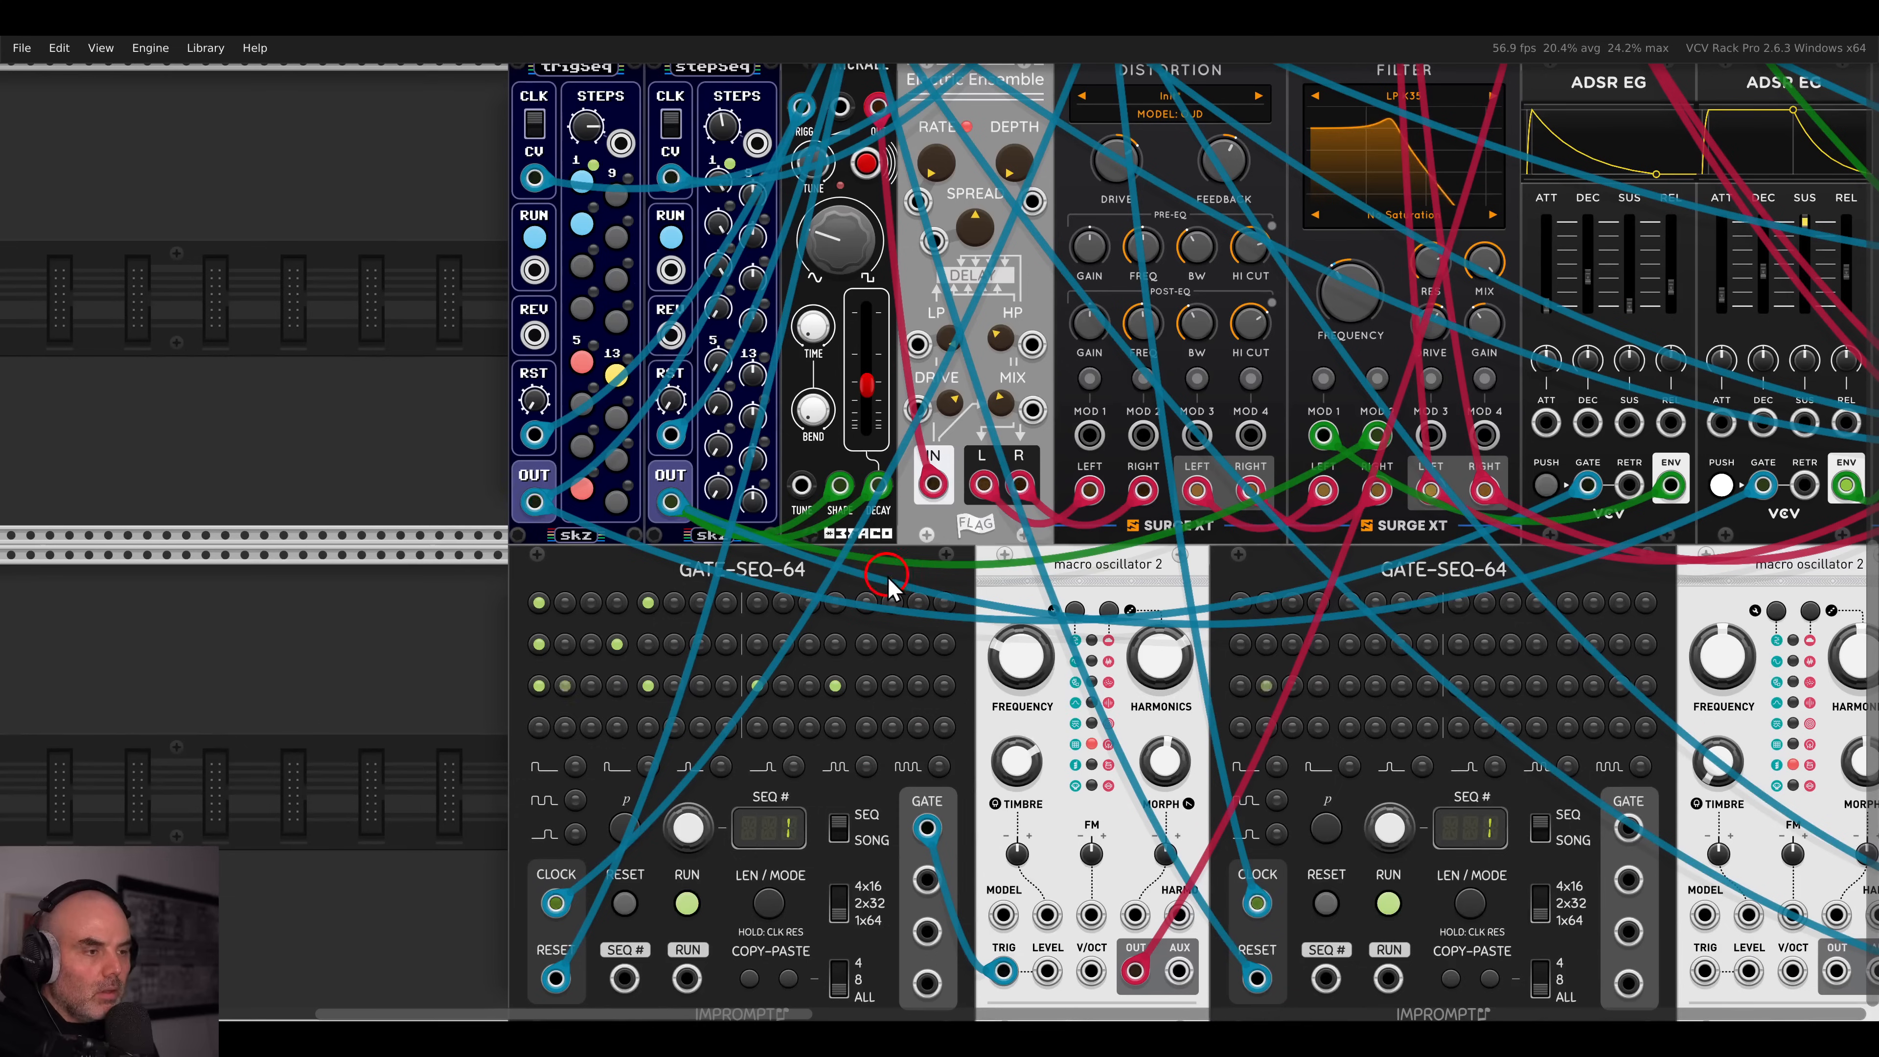
pyautogui.rightClick(1013, 657)
pyautogui.write('-34')
pyautogui.press('Return')
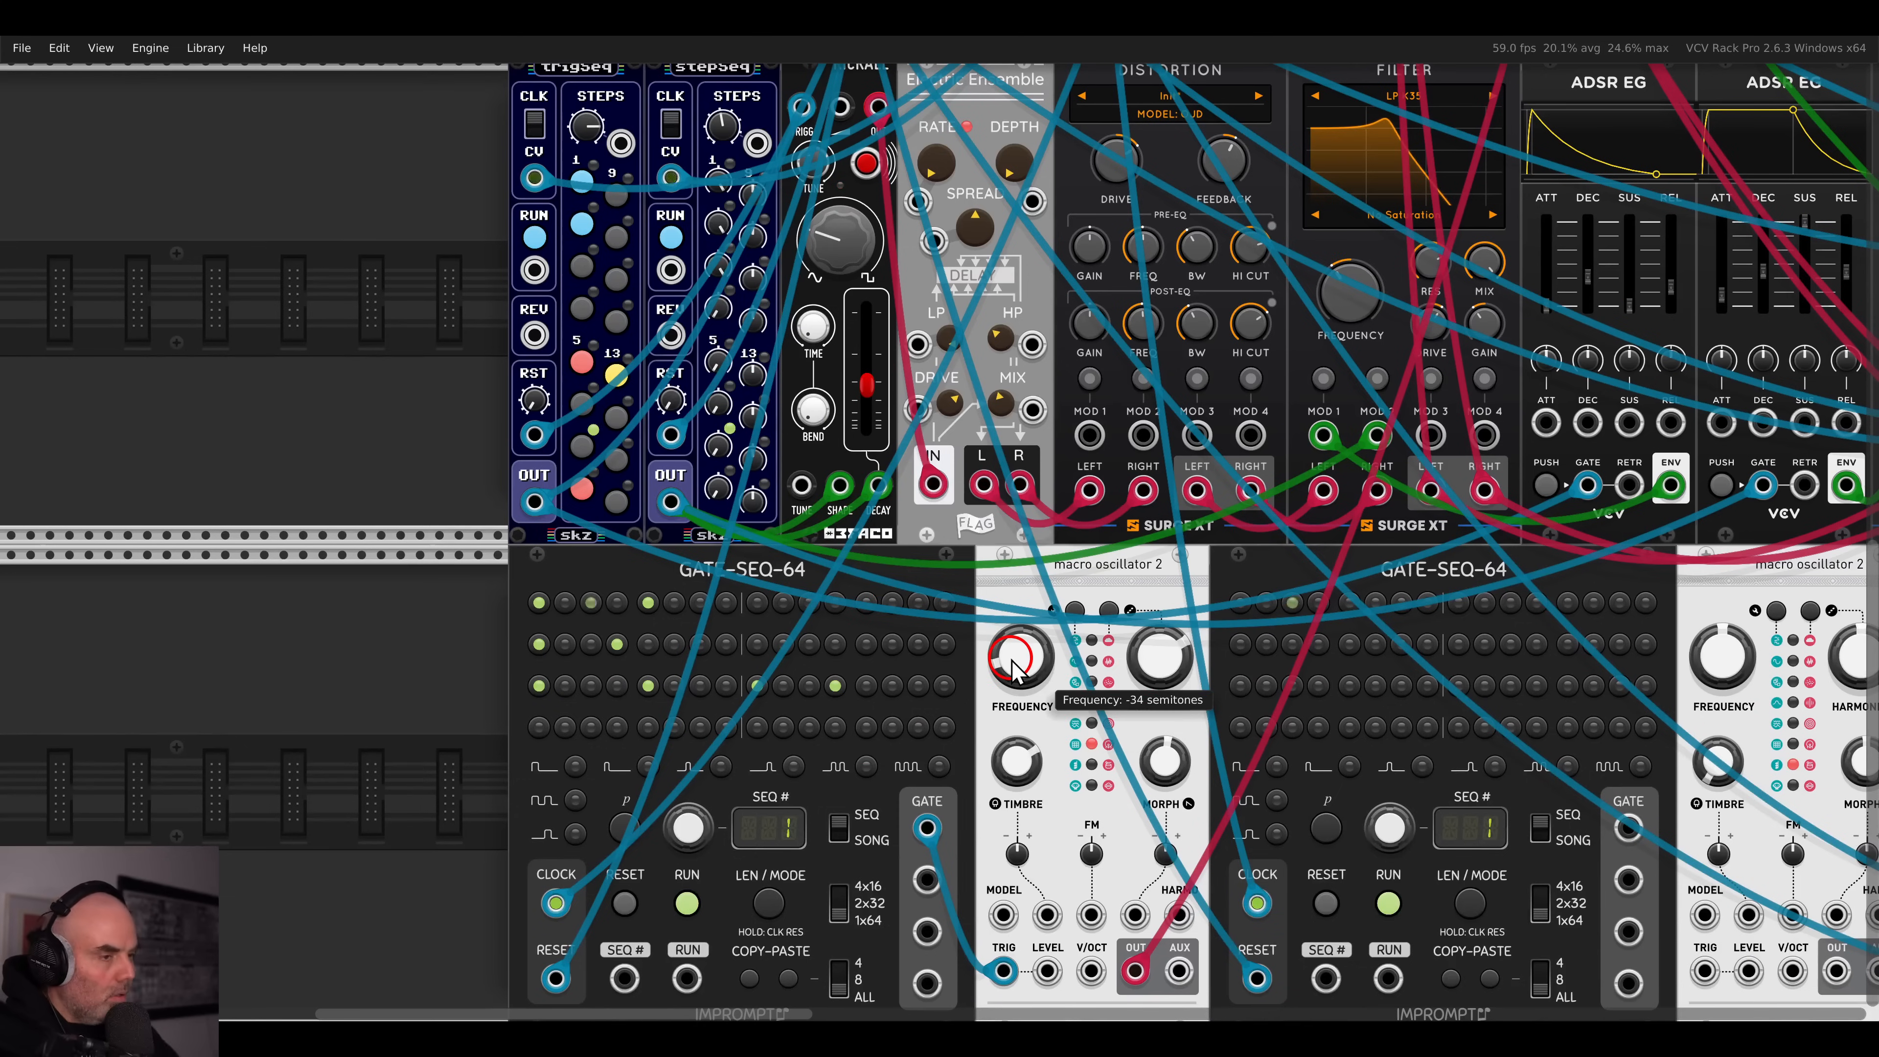
# - Name MixMaster's seventh channel KICK and raise its gain adjust to about 4.4 dB
pyautogui.scroll(8, 962, 577)
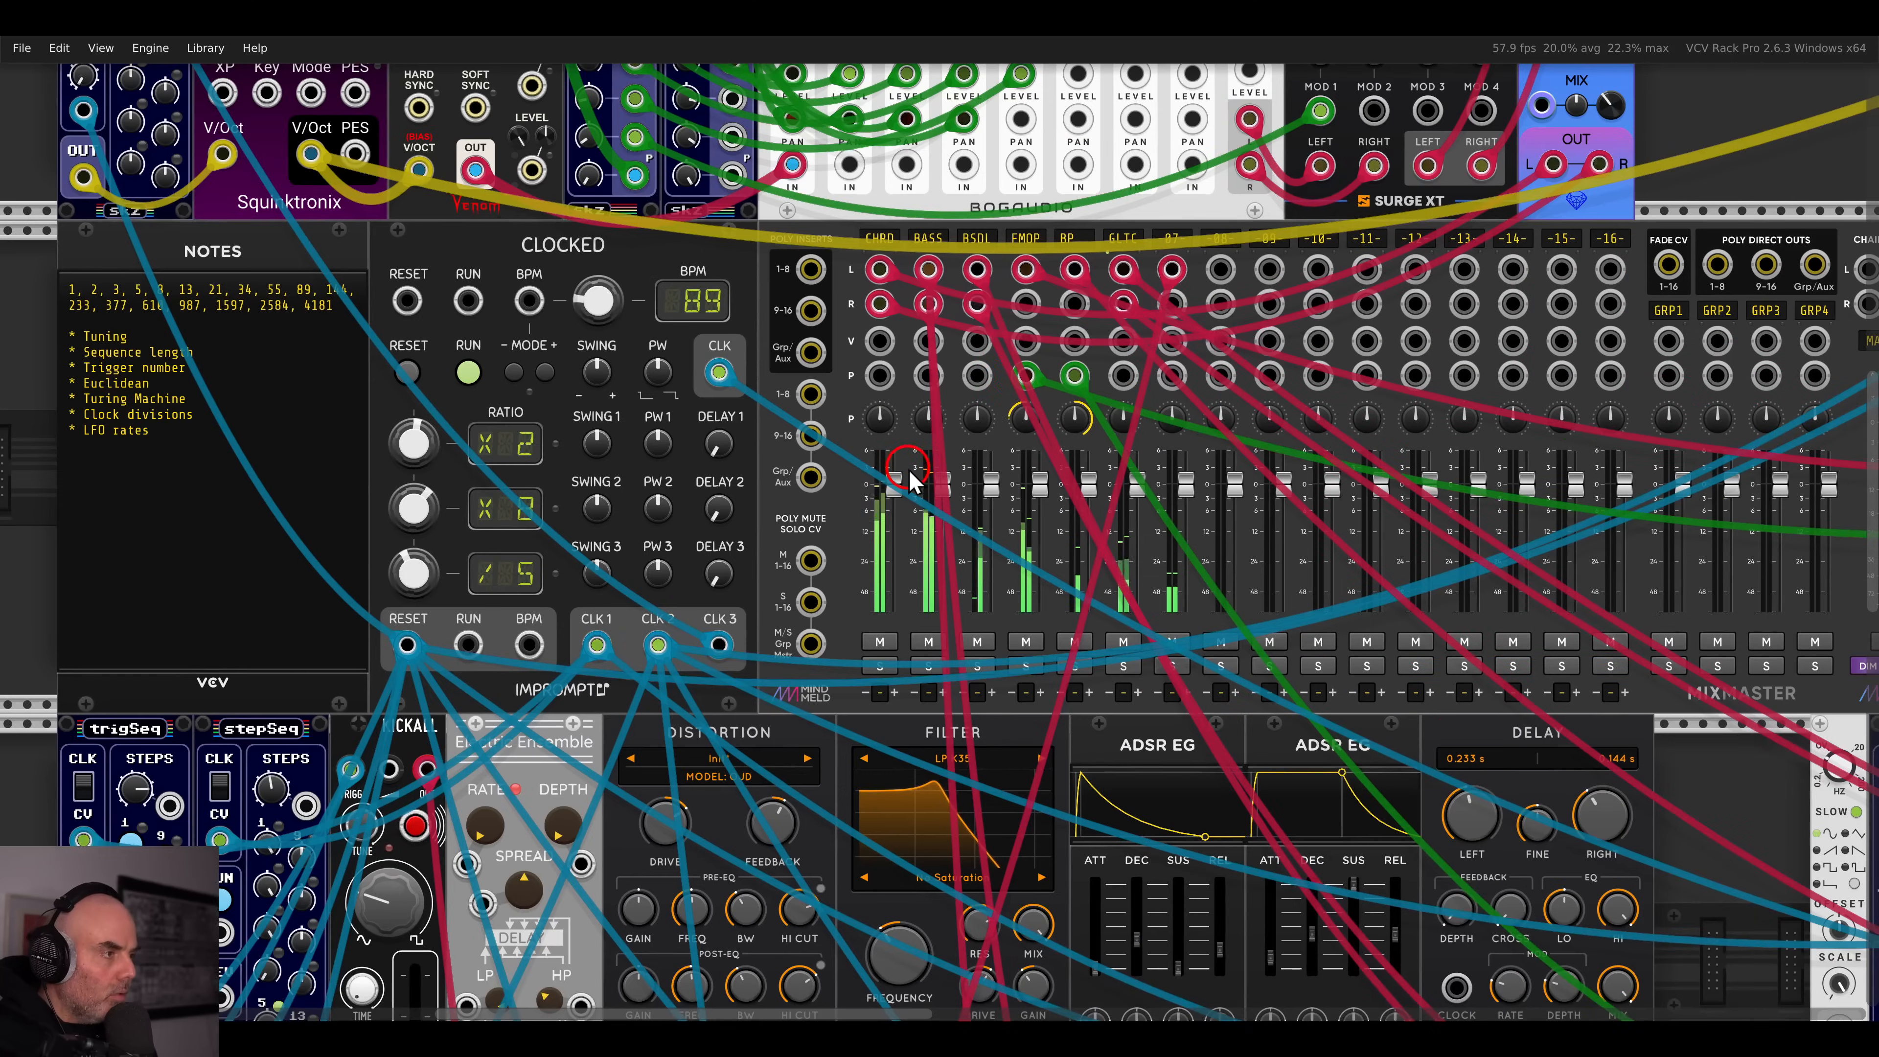
pyautogui.click(1170, 240)
pyautogui.write('KICK')
pyautogui.rightClick(1174, 250)
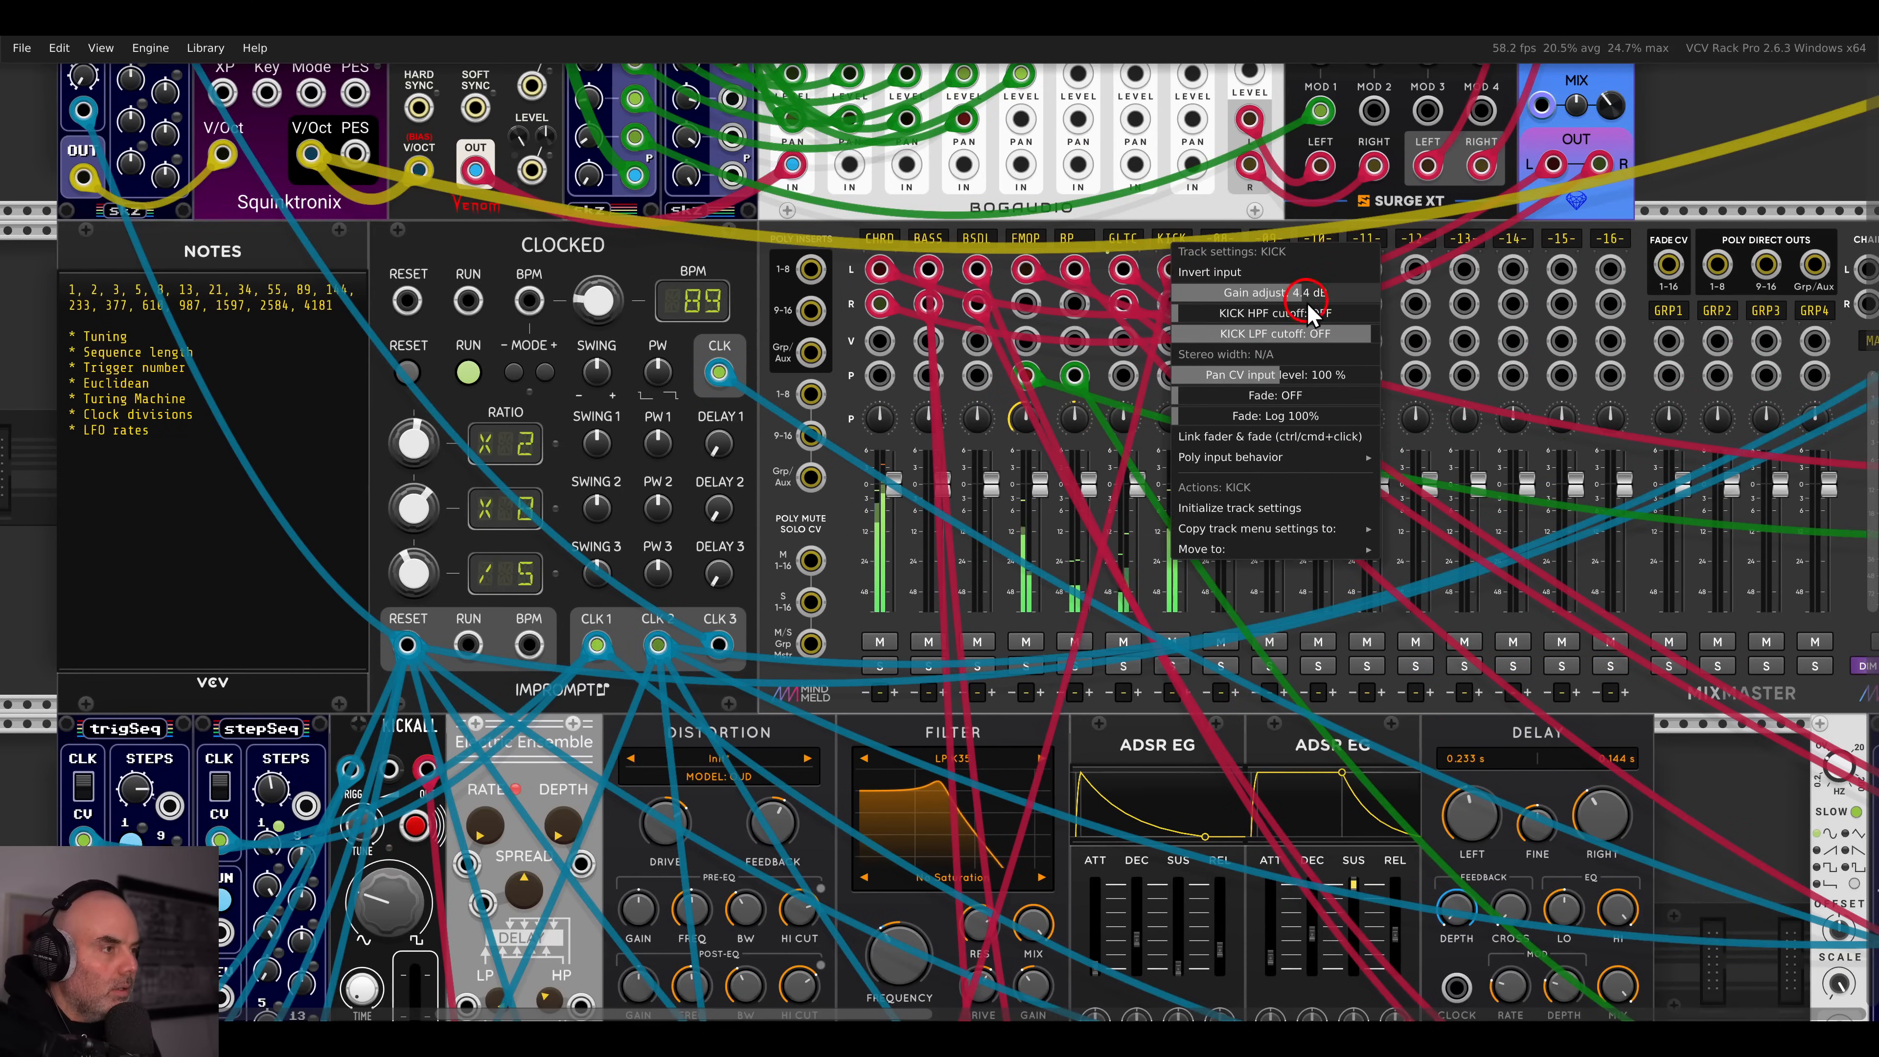
pyautogui.click(1210, 193)
# - Patch the second GATE-SEQ-64's top gate output to the TRIG input of the snare drum oscillator
pyautogui.scroll(-10, 574, 585)
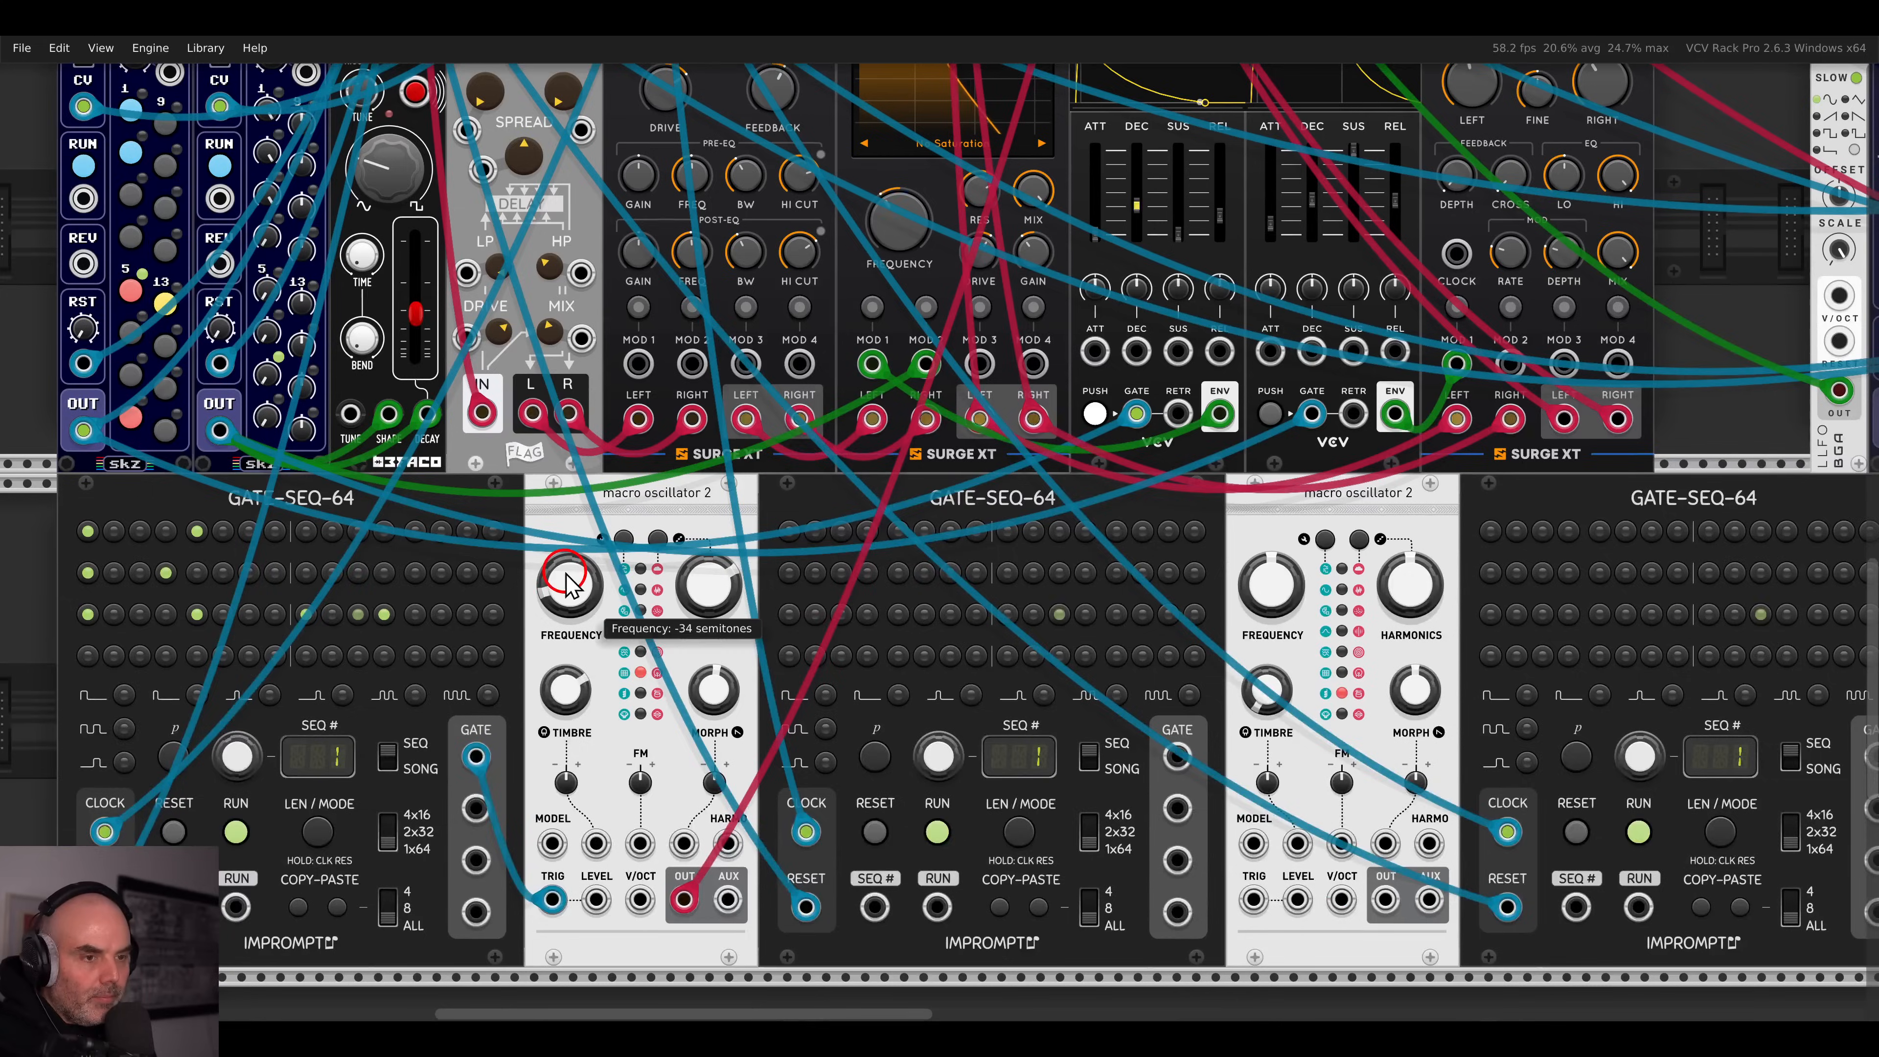
pyautogui.moveTo(570, 572); pyautogui.dragTo(1136, 306)
pyautogui.scroll(2, 892, 440)
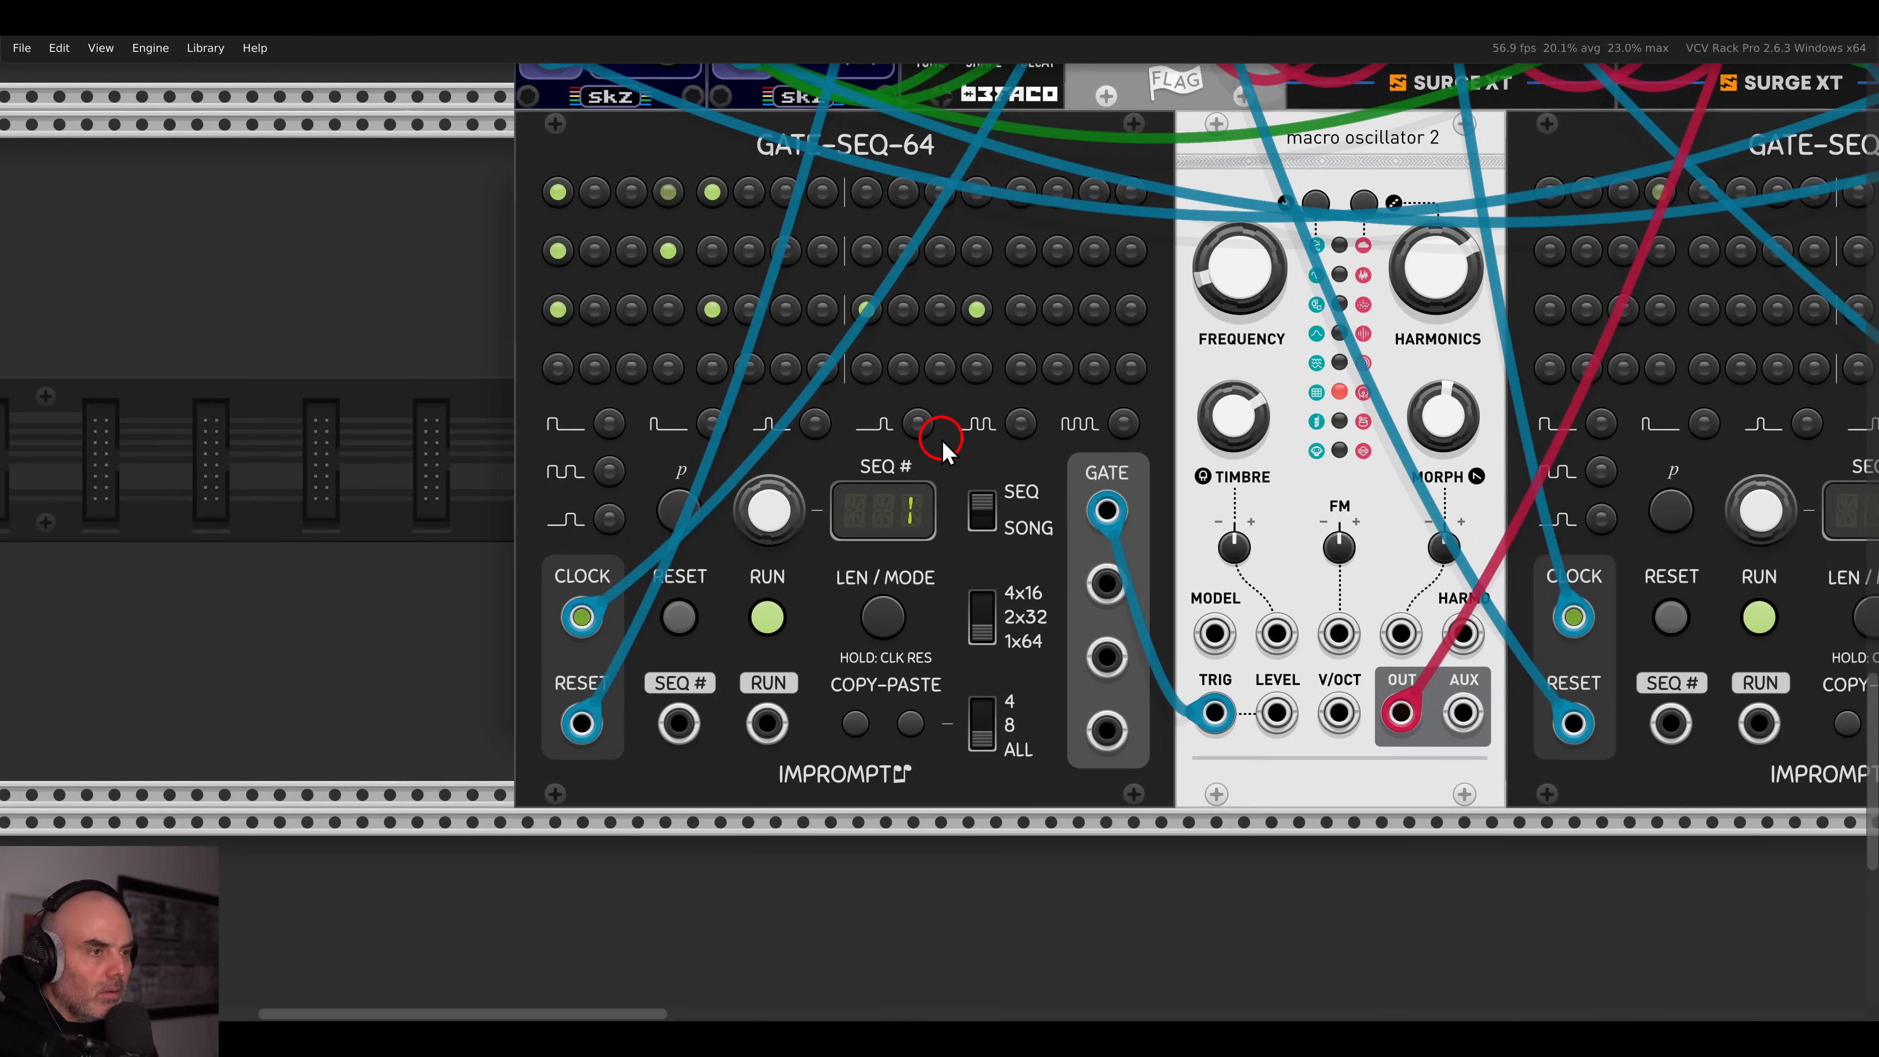
pyautogui.scroll(-2, 943, 441)
pyautogui.moveTo(1155, 426); pyautogui.dragTo(562, 424)
pyautogui.moveTo(1166, 488); pyautogui.dragTo(1242, 629)
pyautogui.click(890, 267)
pyautogui.click(888, 303)
pyautogui.click(887, 344)
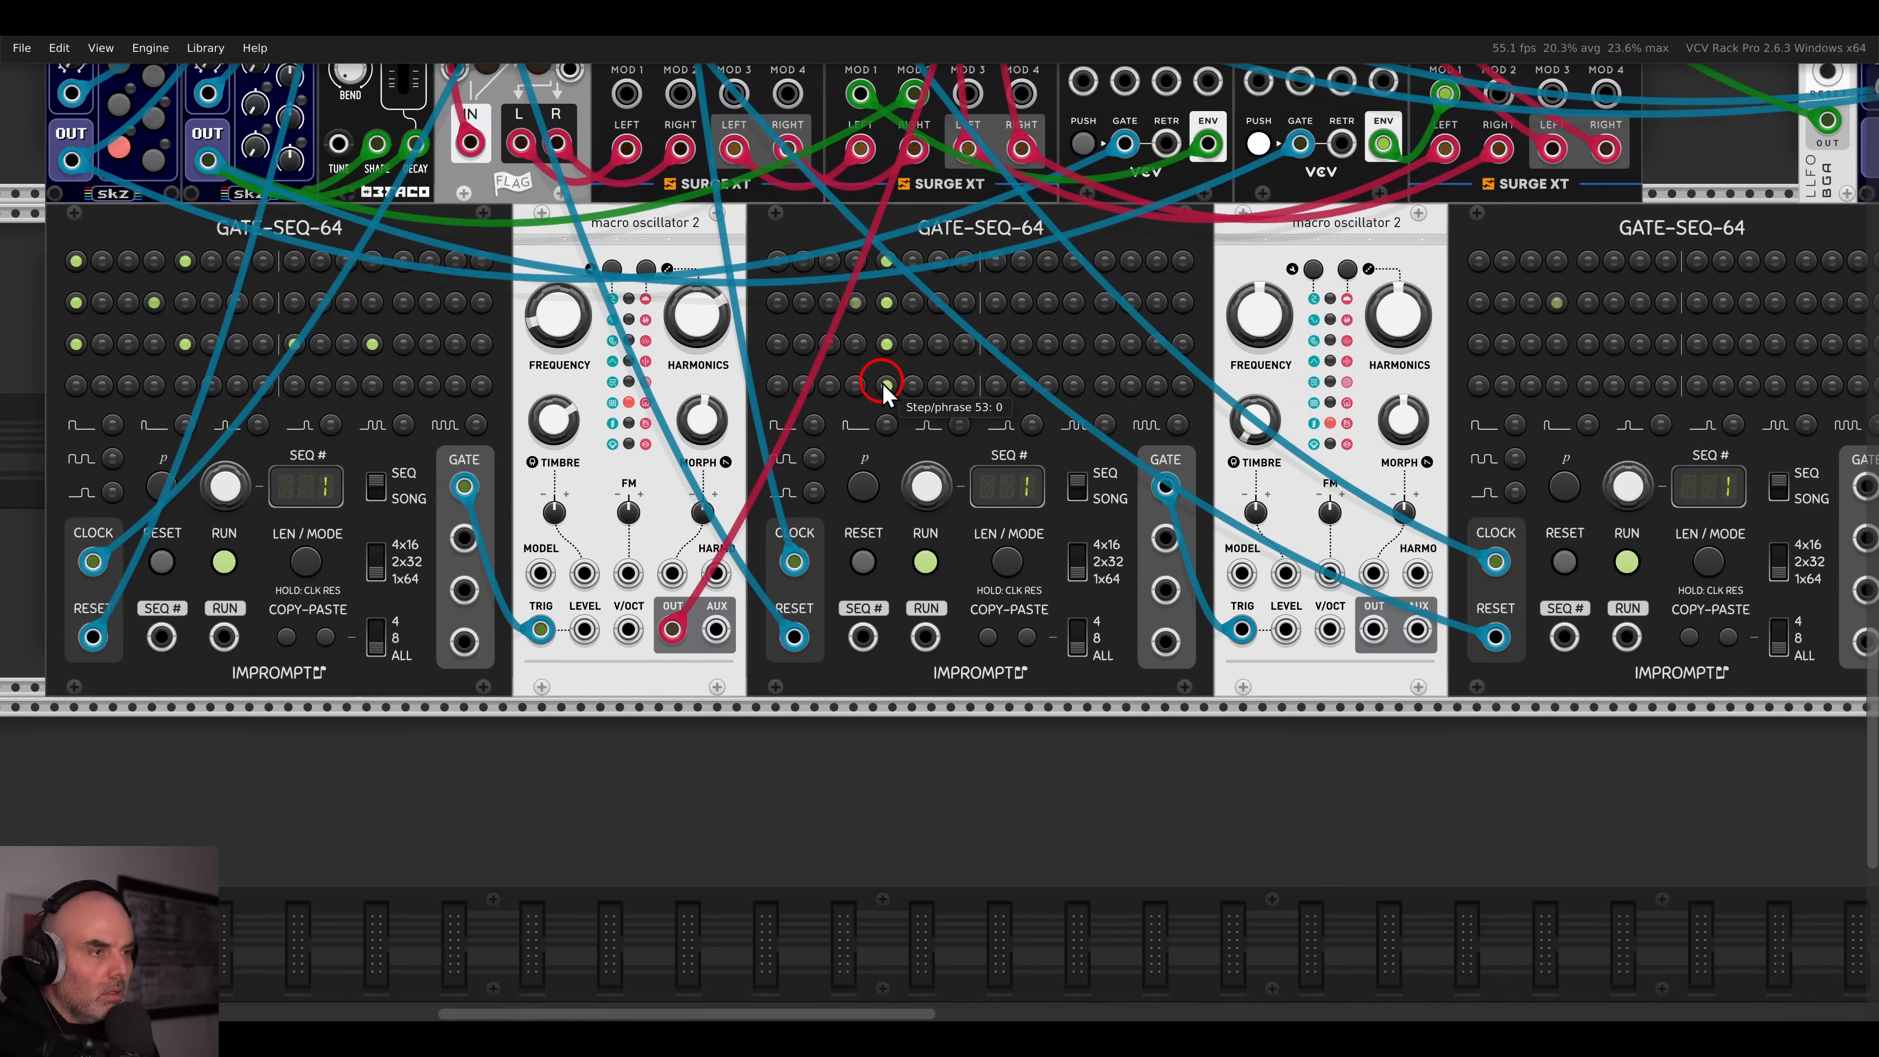
pyautogui.click(885, 385)
pyautogui.click(888, 344)
pyautogui.click(887, 386)
pyautogui.click(888, 261)
# - Activate steps 9, 25 and 41 on the second GATE-SEQ-64 for the snare pattern
pyautogui.click(996, 261)
pyautogui.click(996, 302)
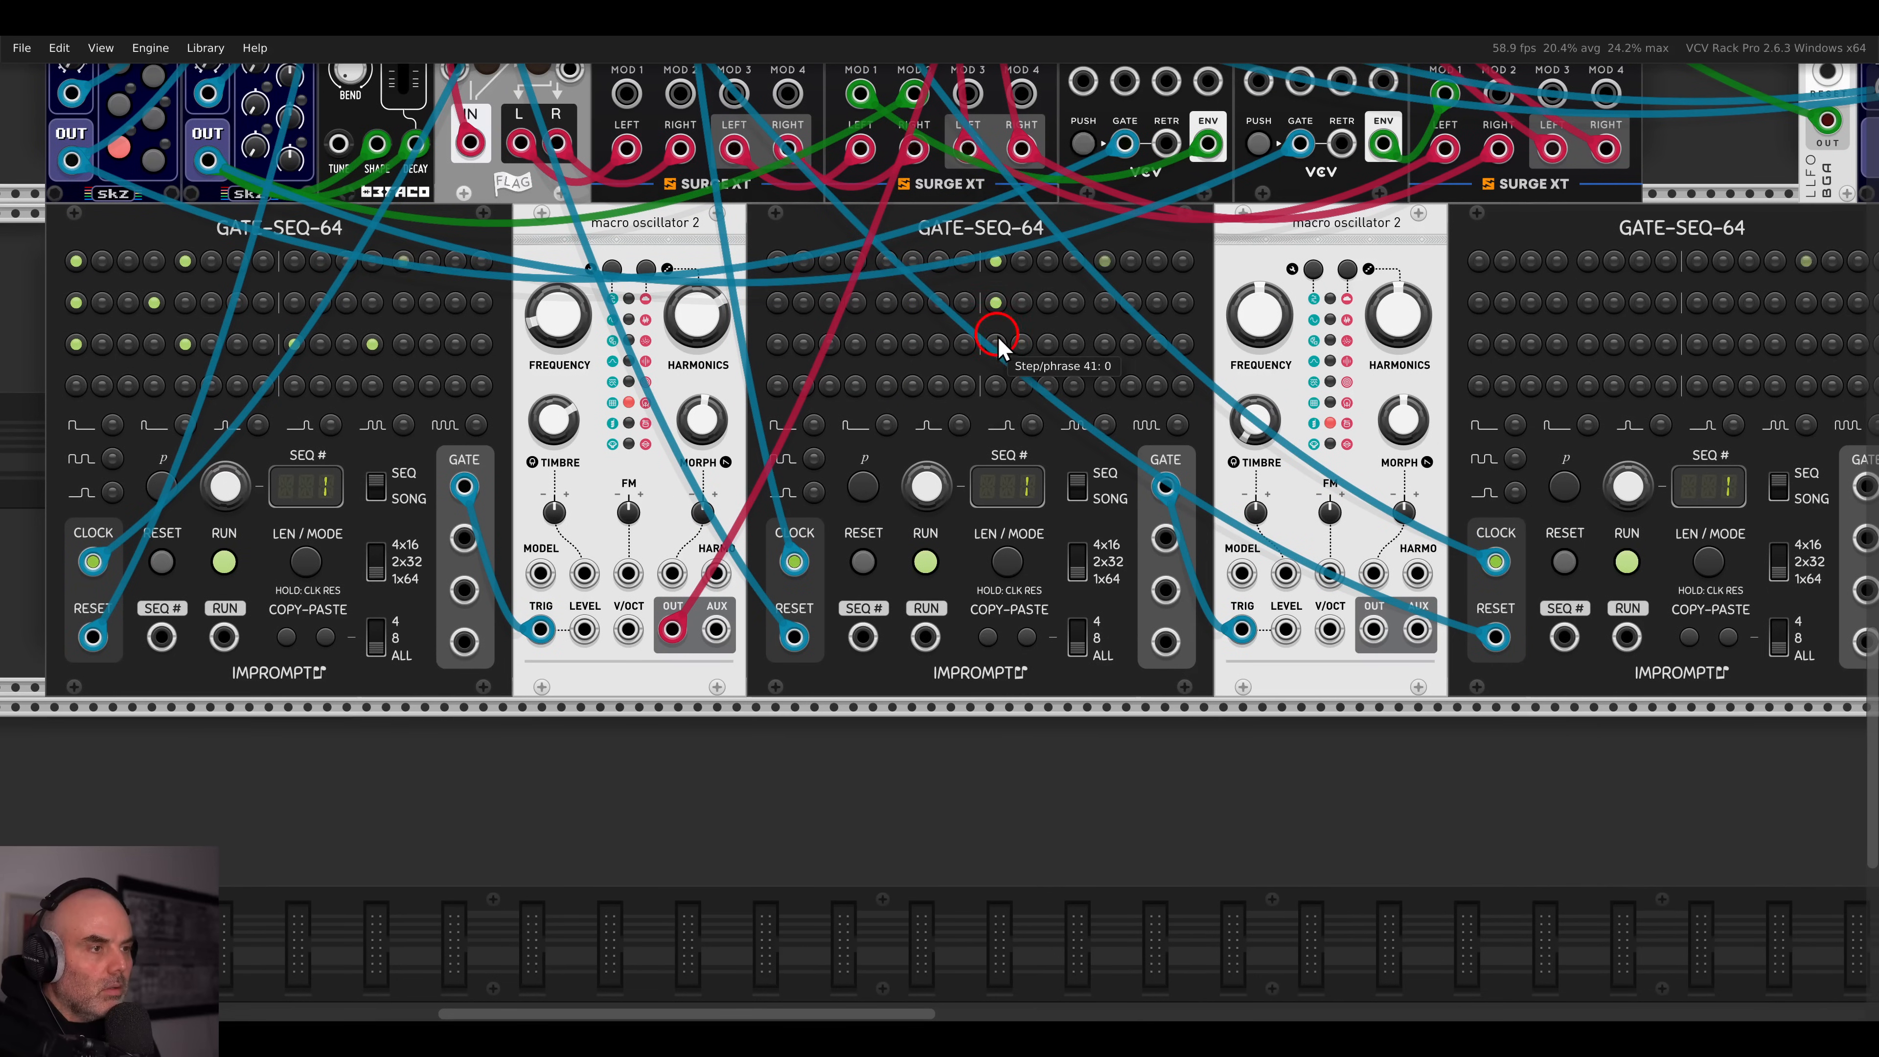
pyautogui.click(996, 345)
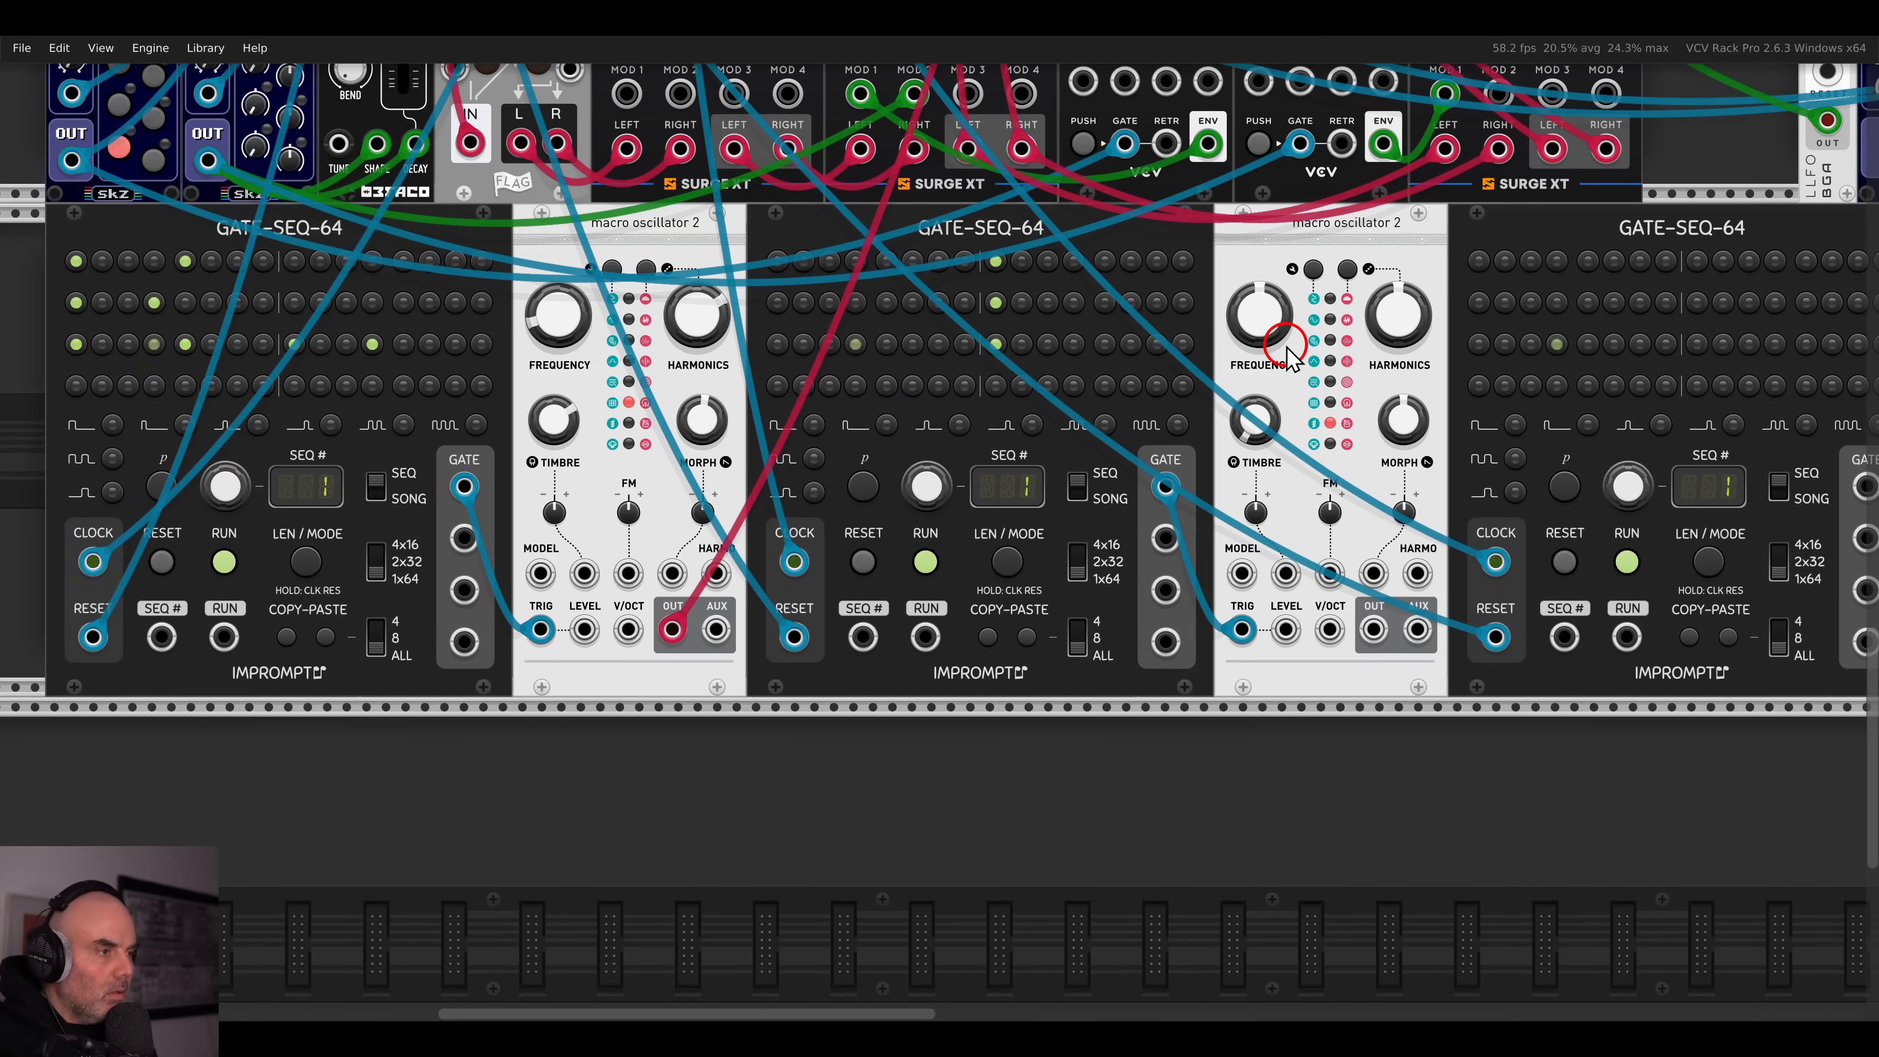
# - Patch the snare drum oscillator's OUT to the left input of MixMaster's eighth channel and name the channel SNAR
pyautogui.click(1257, 423)
pyautogui.moveTo(1371, 628); pyautogui.dragTo(1209, 300)
pyautogui.scroll(18, 1369, 628)
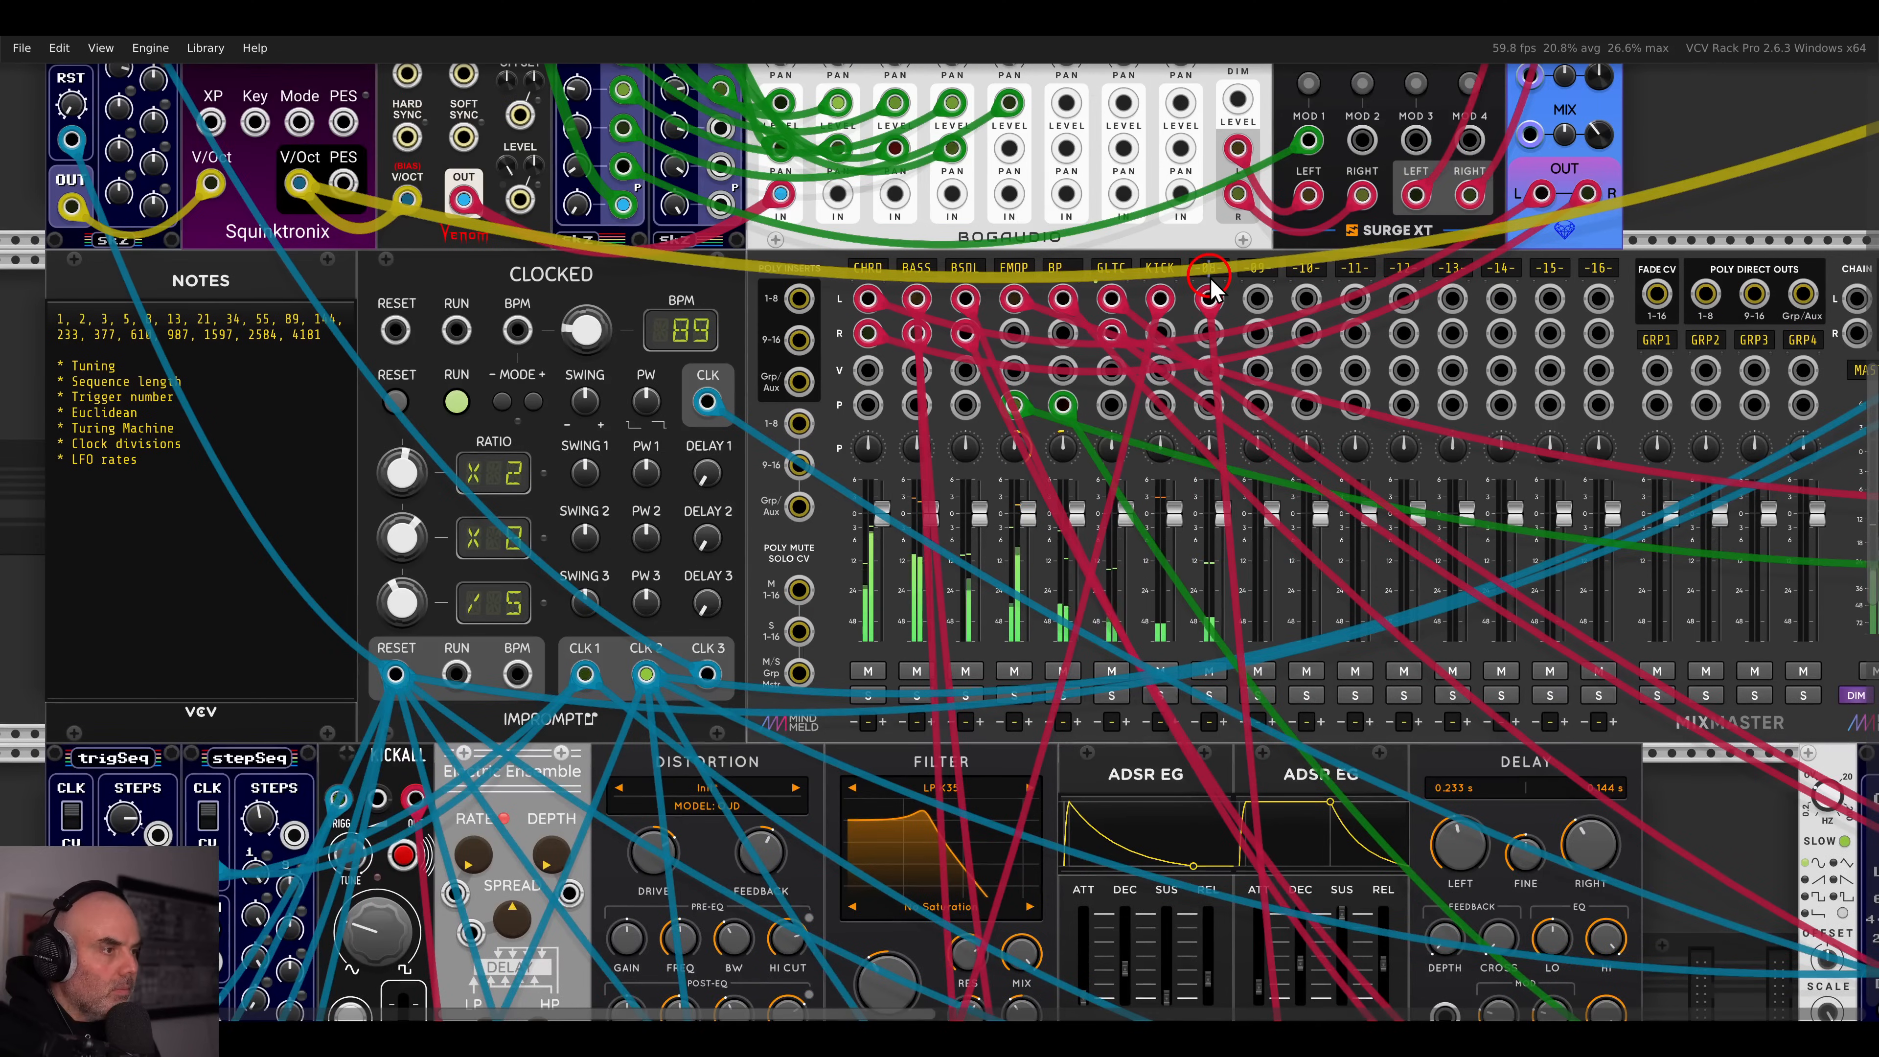
pyautogui.doubleClick(1210, 276)
pyautogui.write('SNAR')
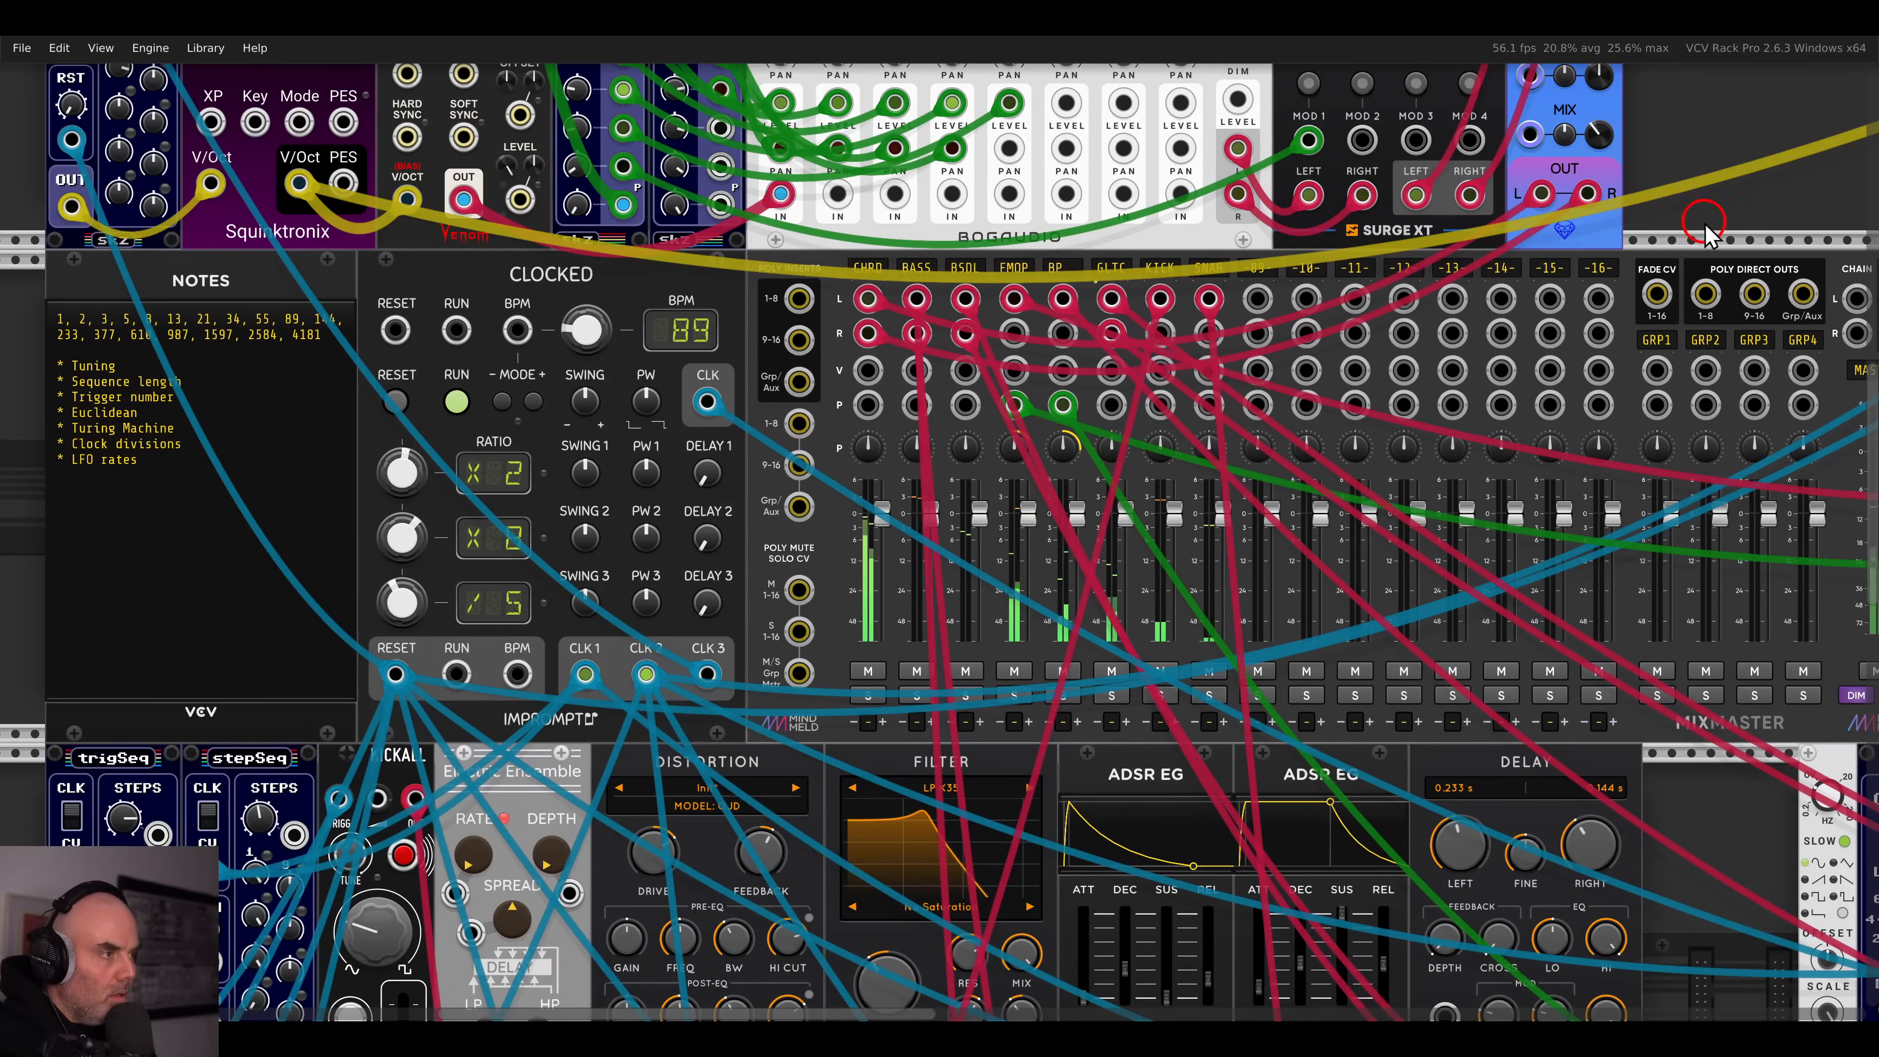
# - Rework the snare pattern on the second GATE-SEQ-64, activating steps 28, 40 and 56 and clearing step 39
pyautogui.scroll(-15, 1424, 659)
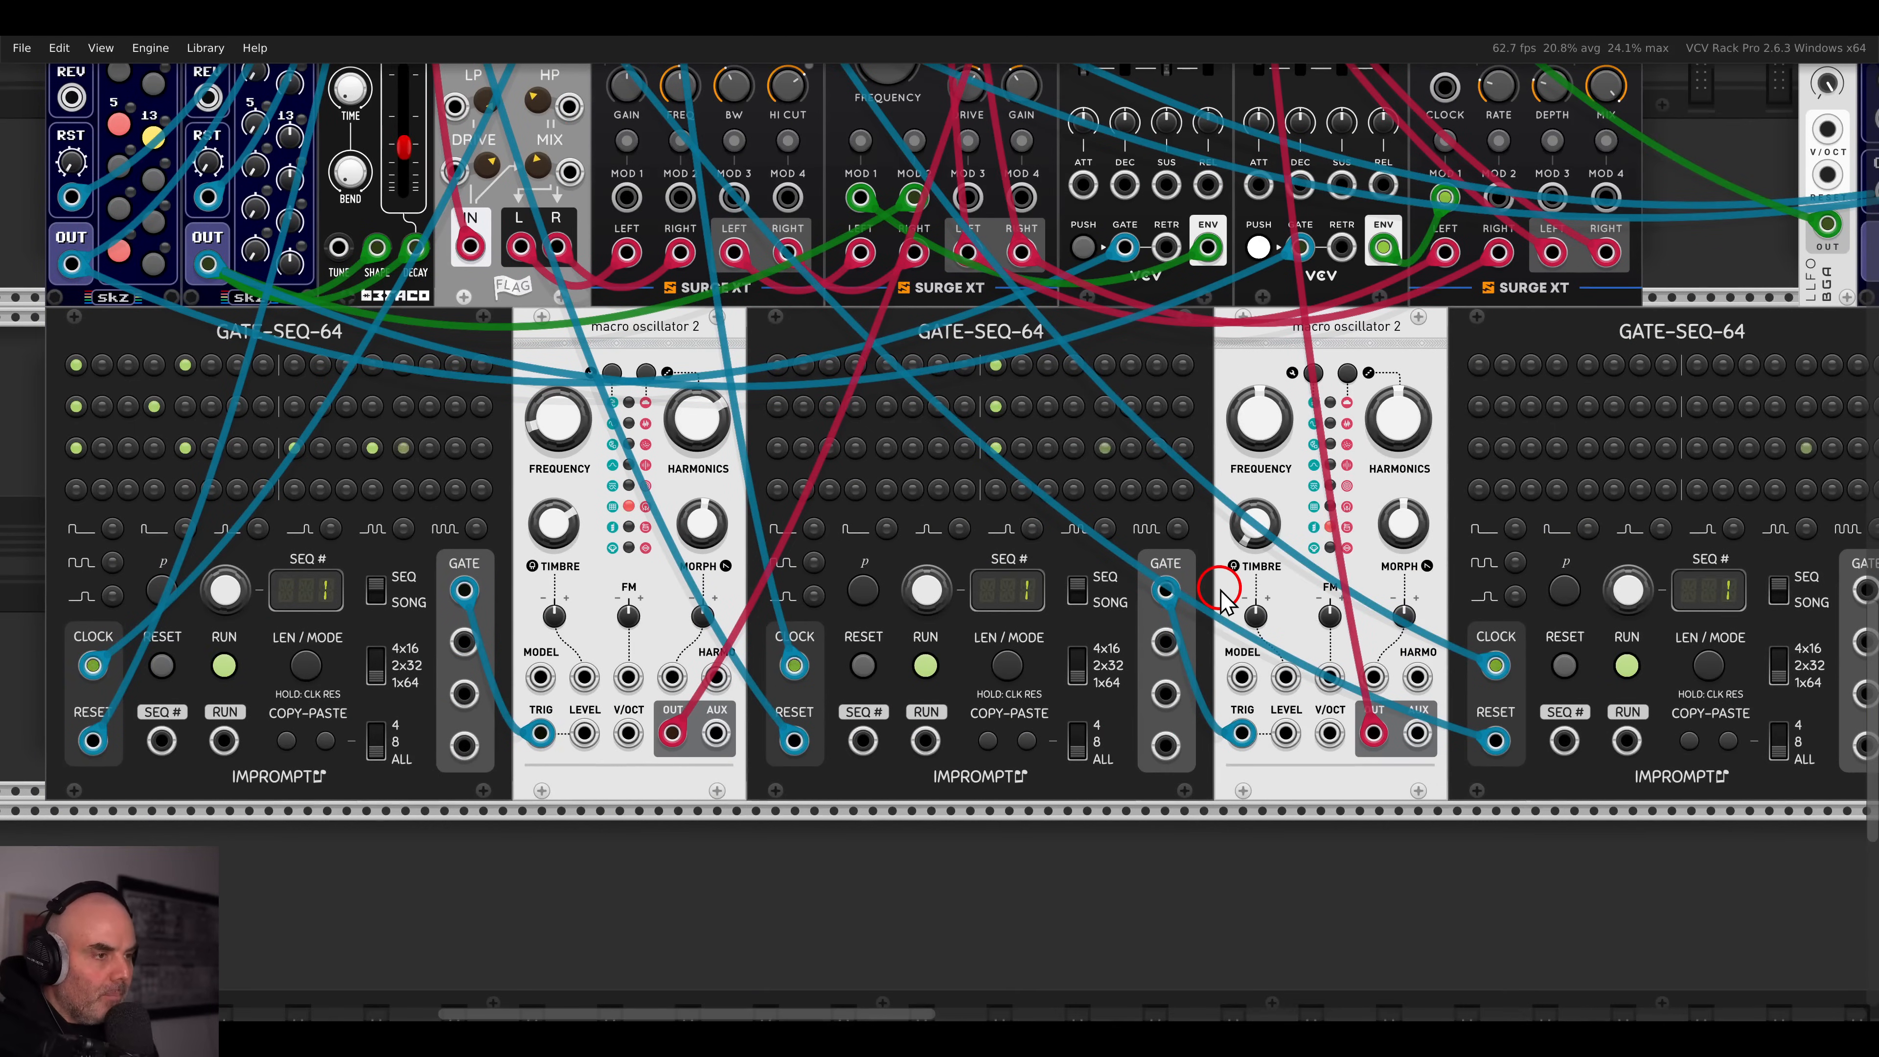
pyautogui.moveTo(1057, 590); pyautogui.dragTo(1120, 540)
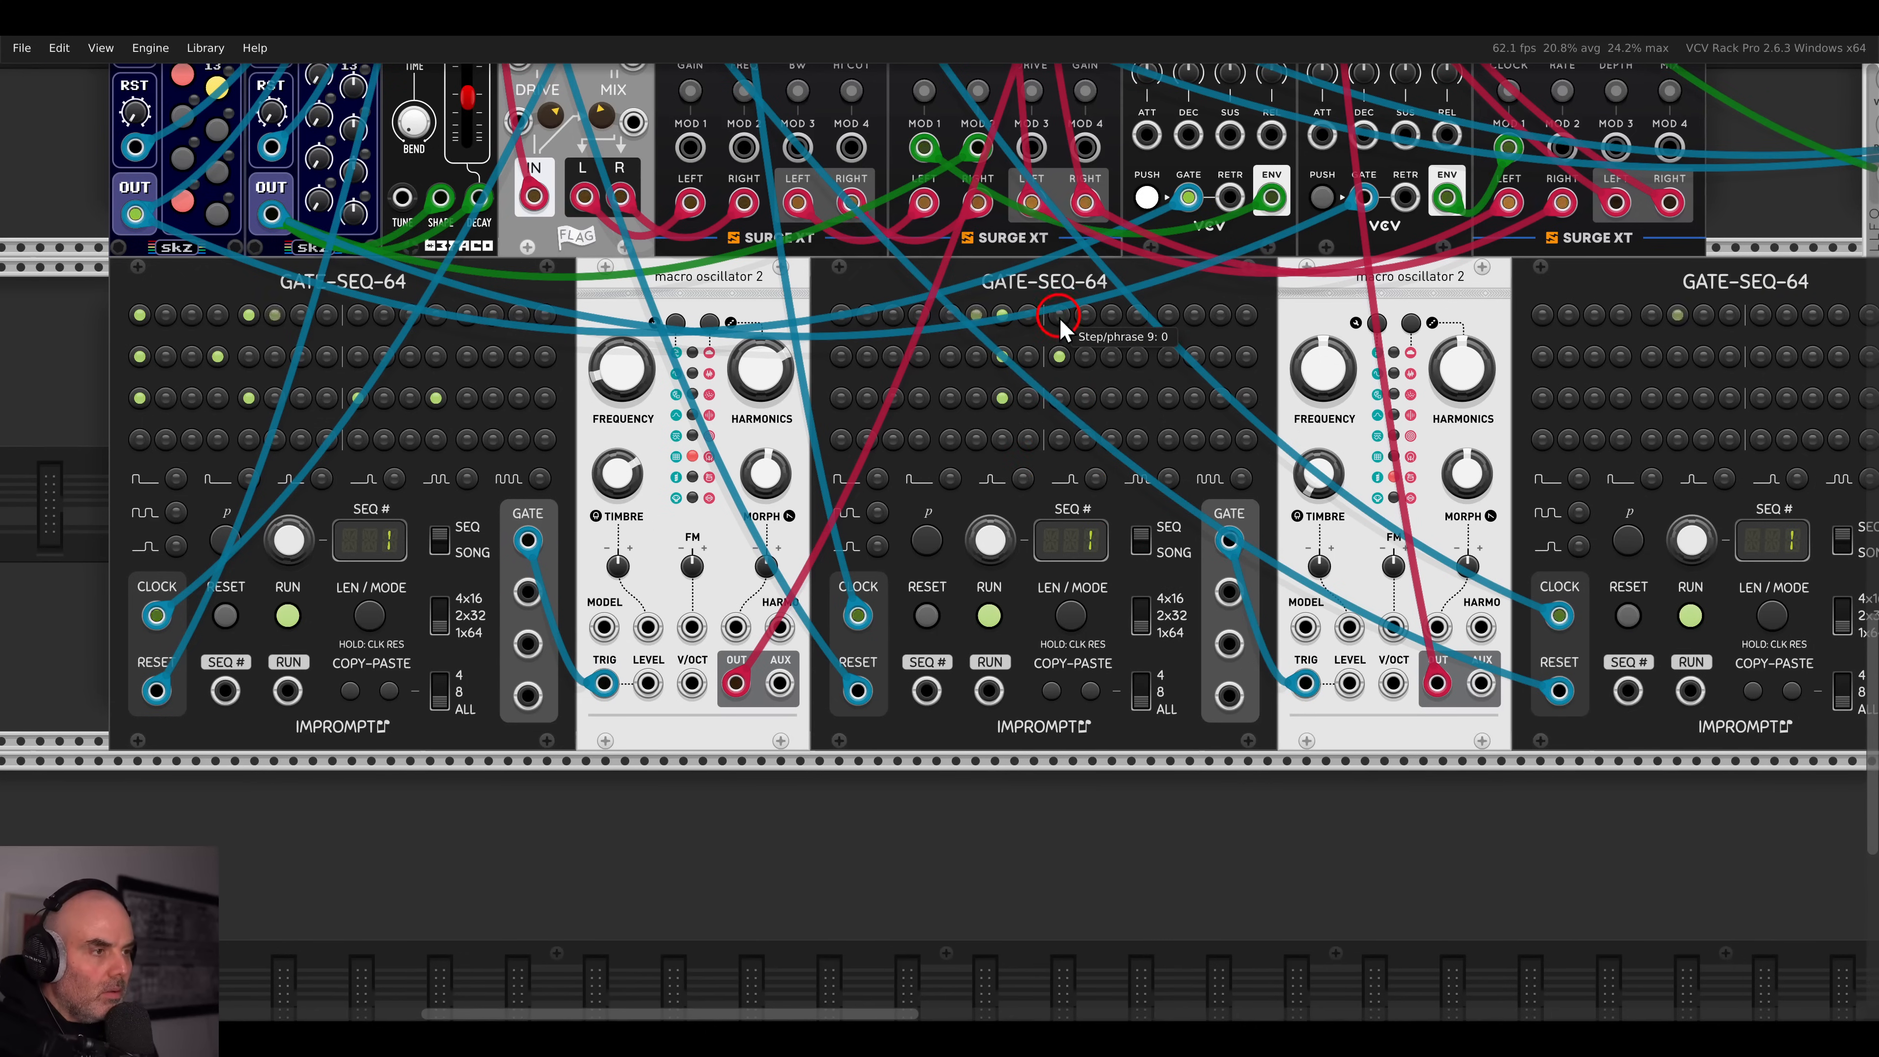
pyautogui.click(1059, 357)
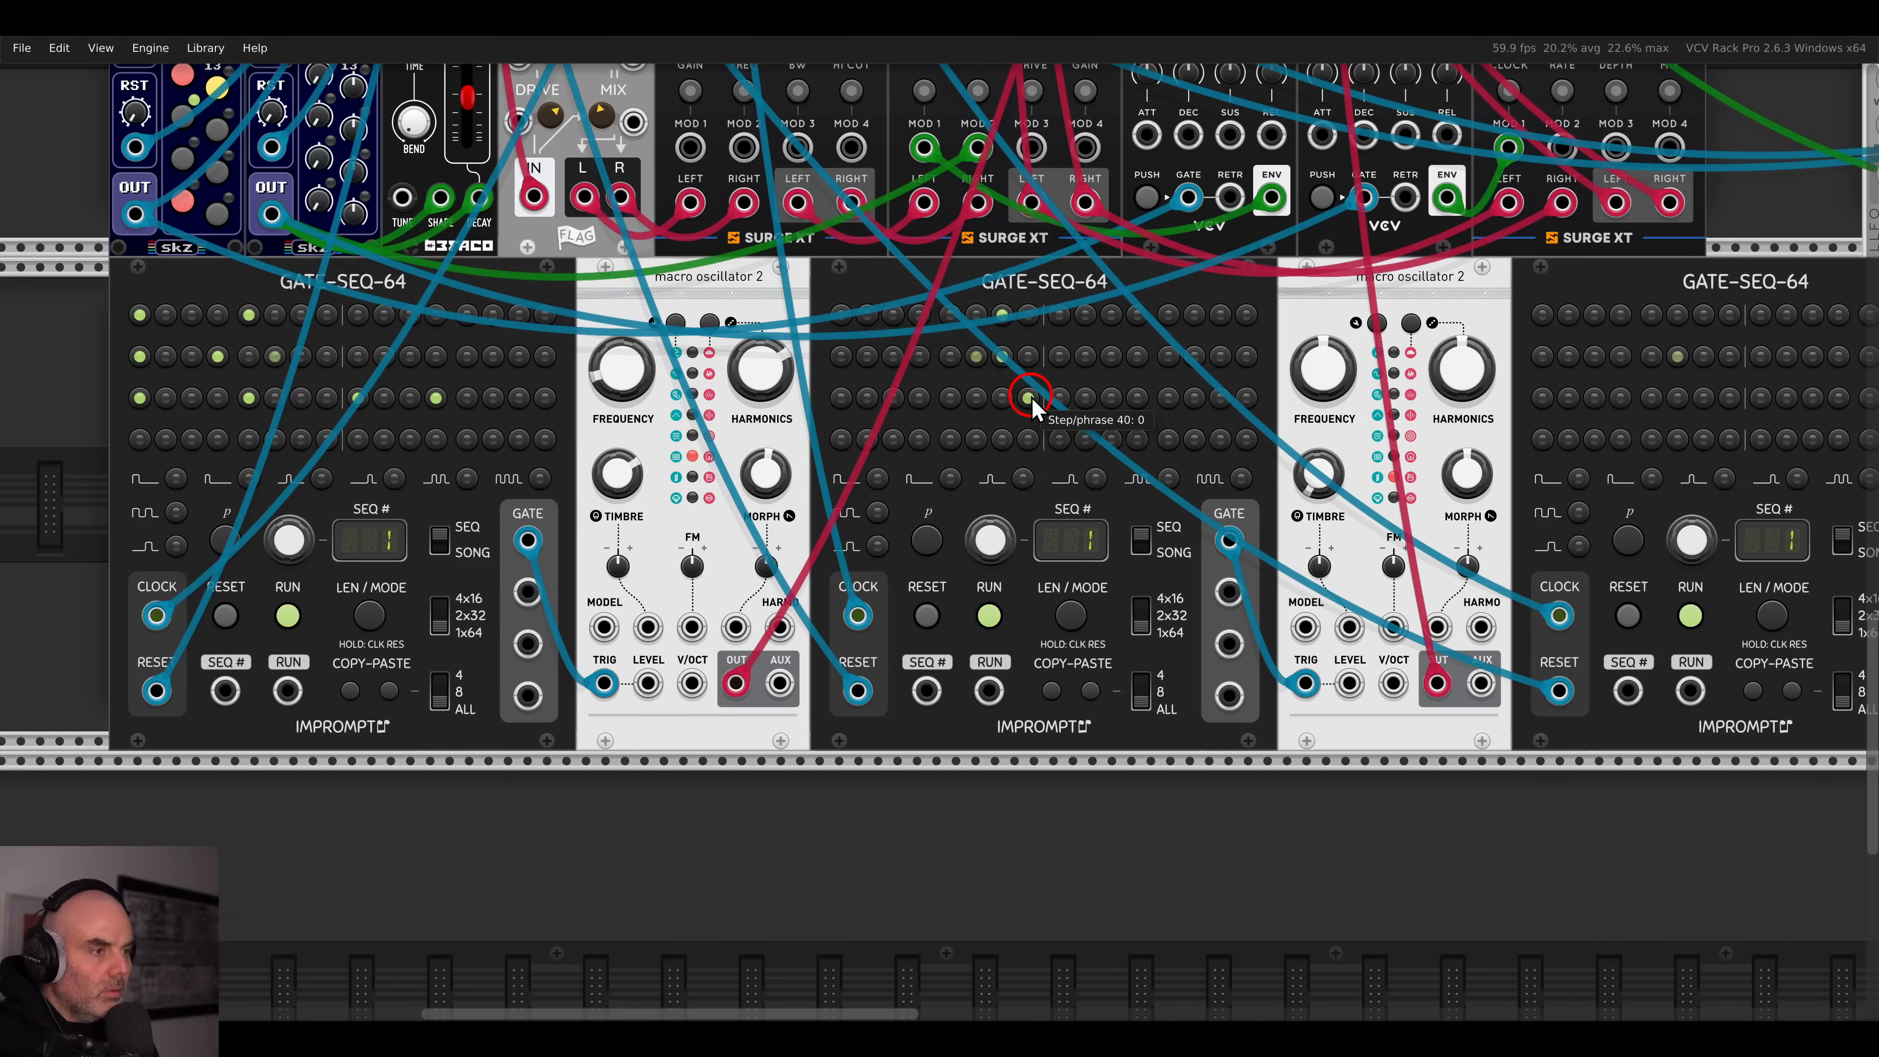
pyautogui.click(1138, 357)
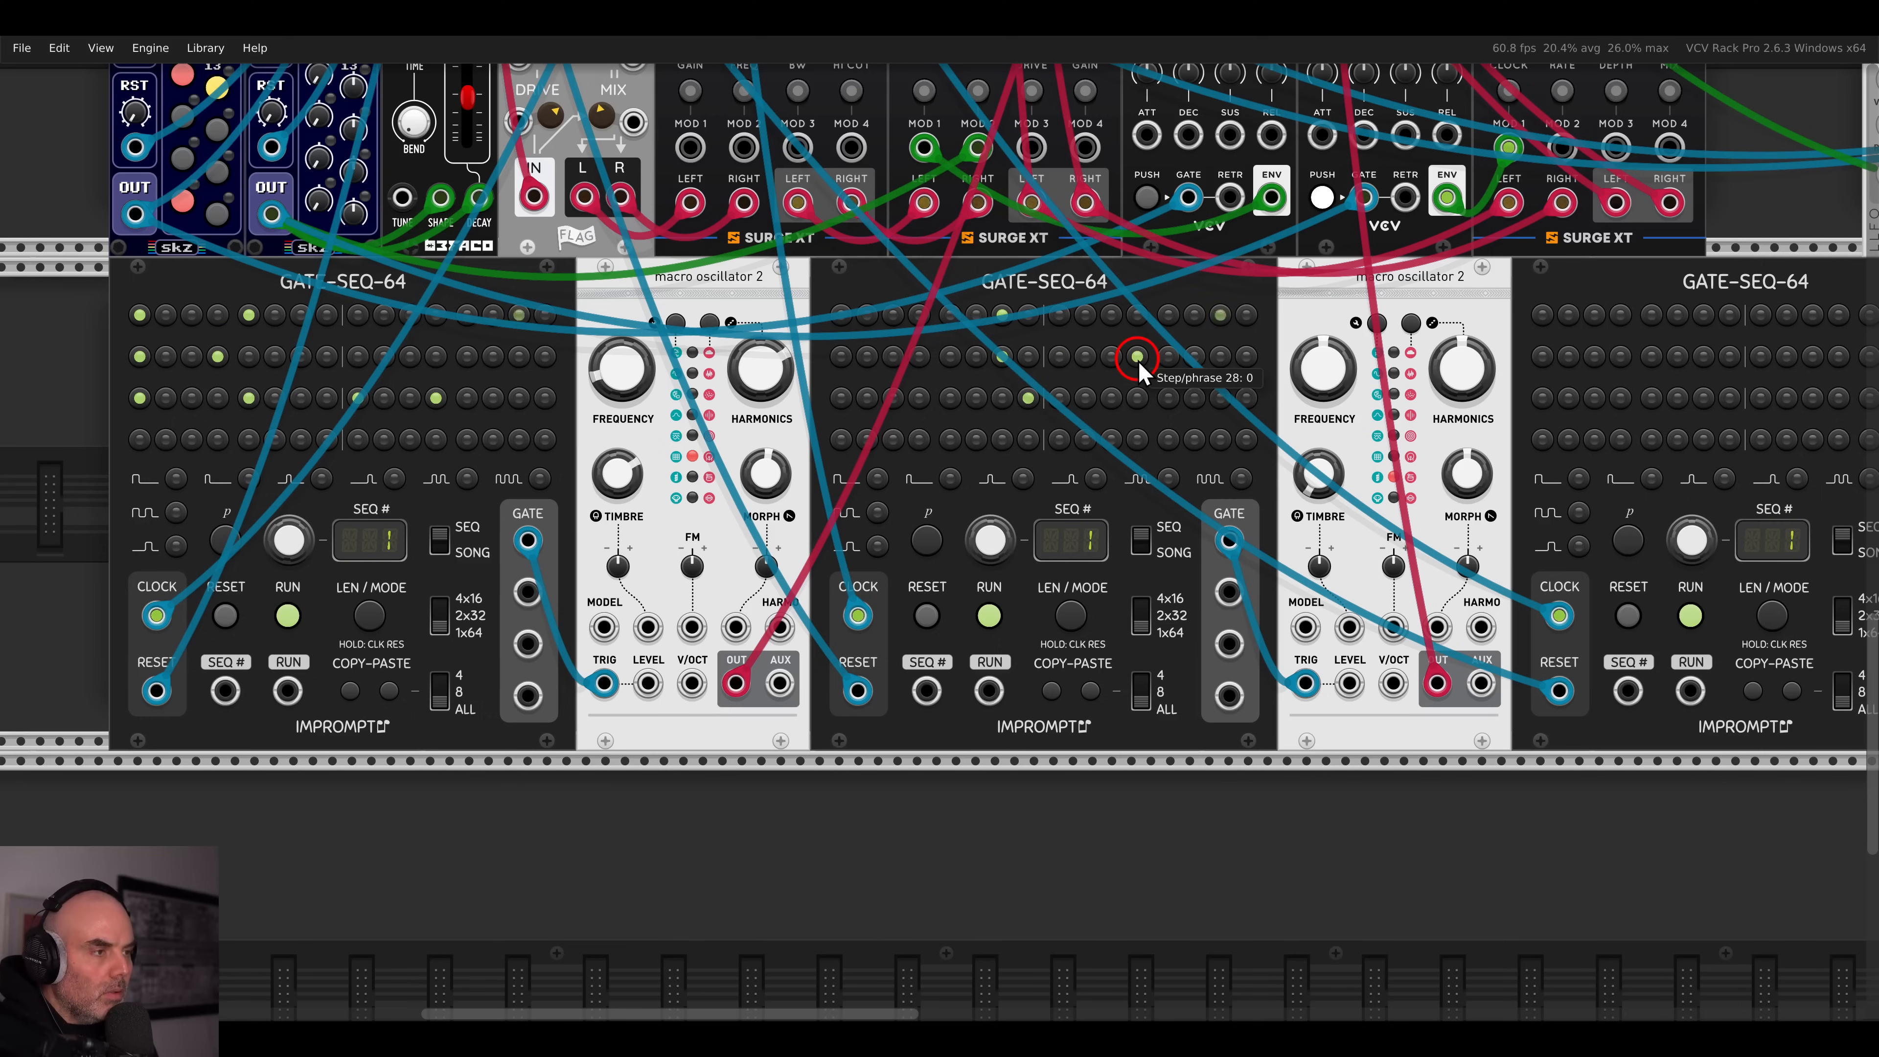
pyautogui.click(1138, 358)
pyautogui.click(1137, 357)
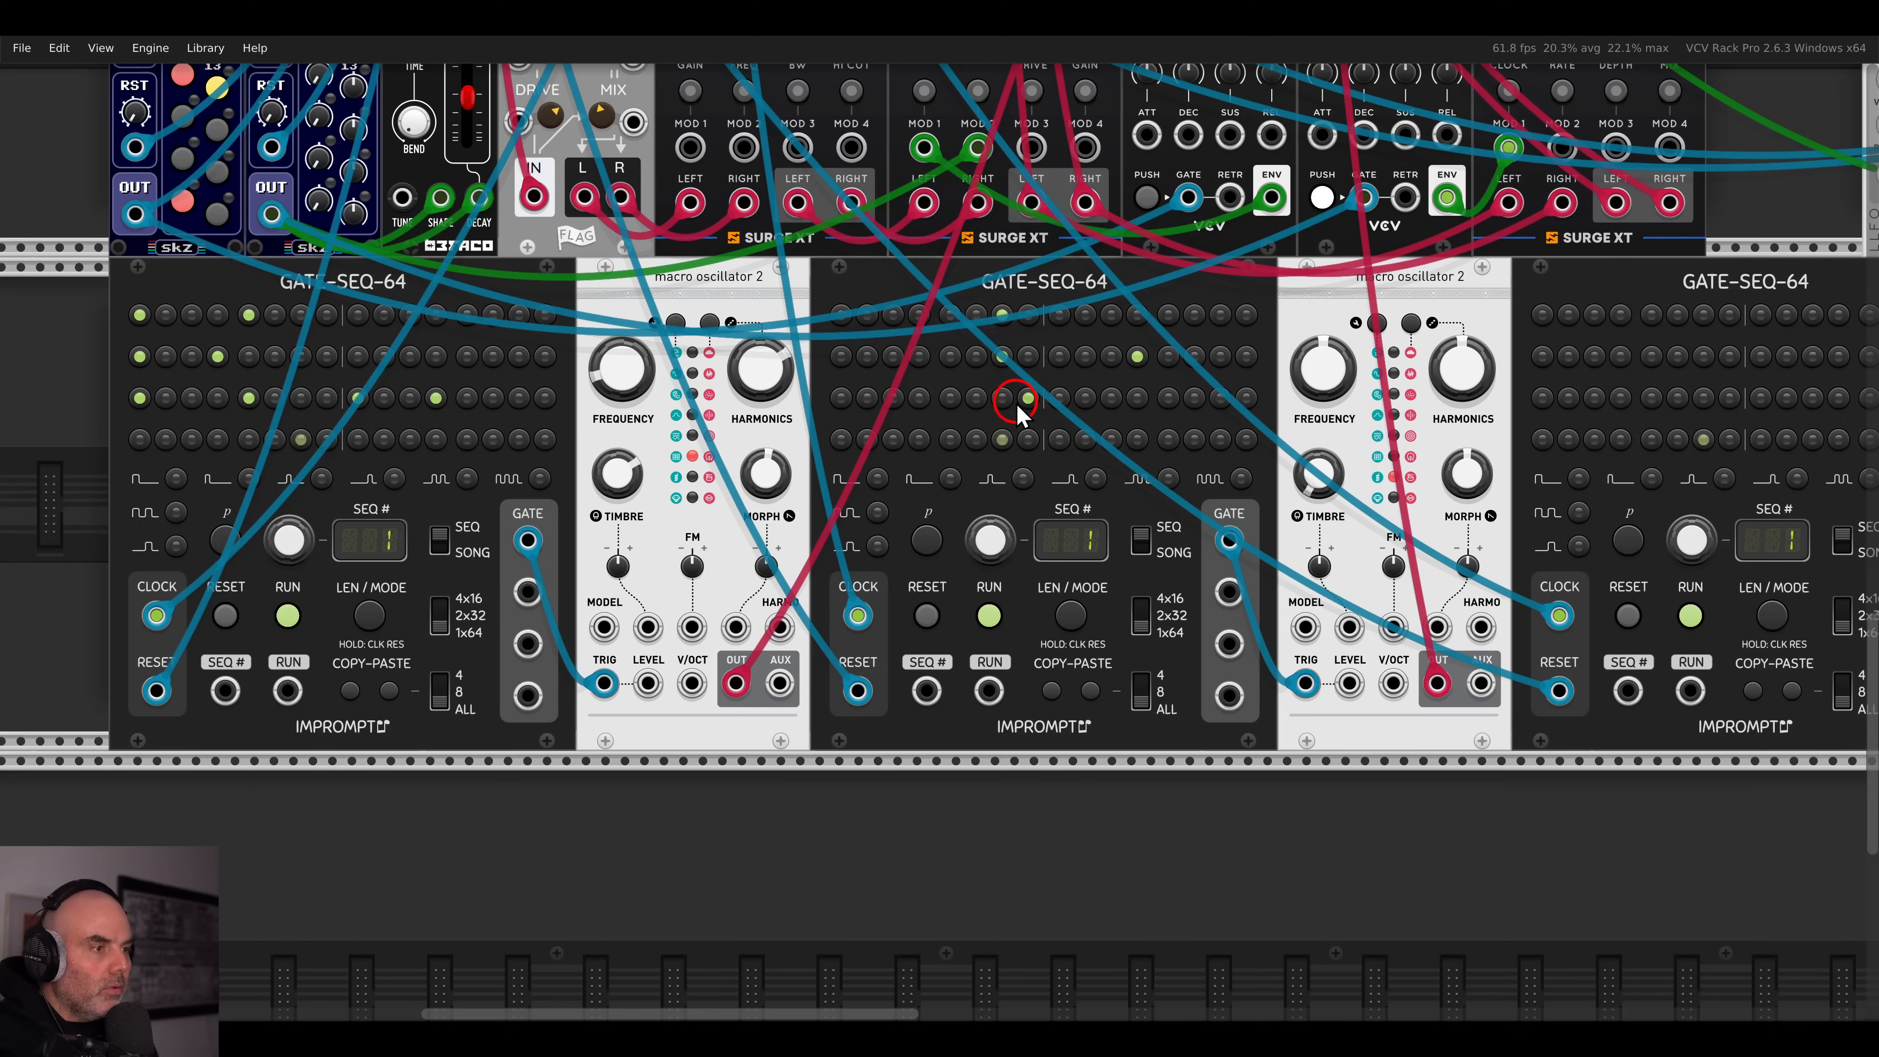
# - Patch the hi-hat oscillator's OUT to the left input of MixMaster's ninth channel and name the channel HATS
pyautogui.hscroll(3, 992, 463)
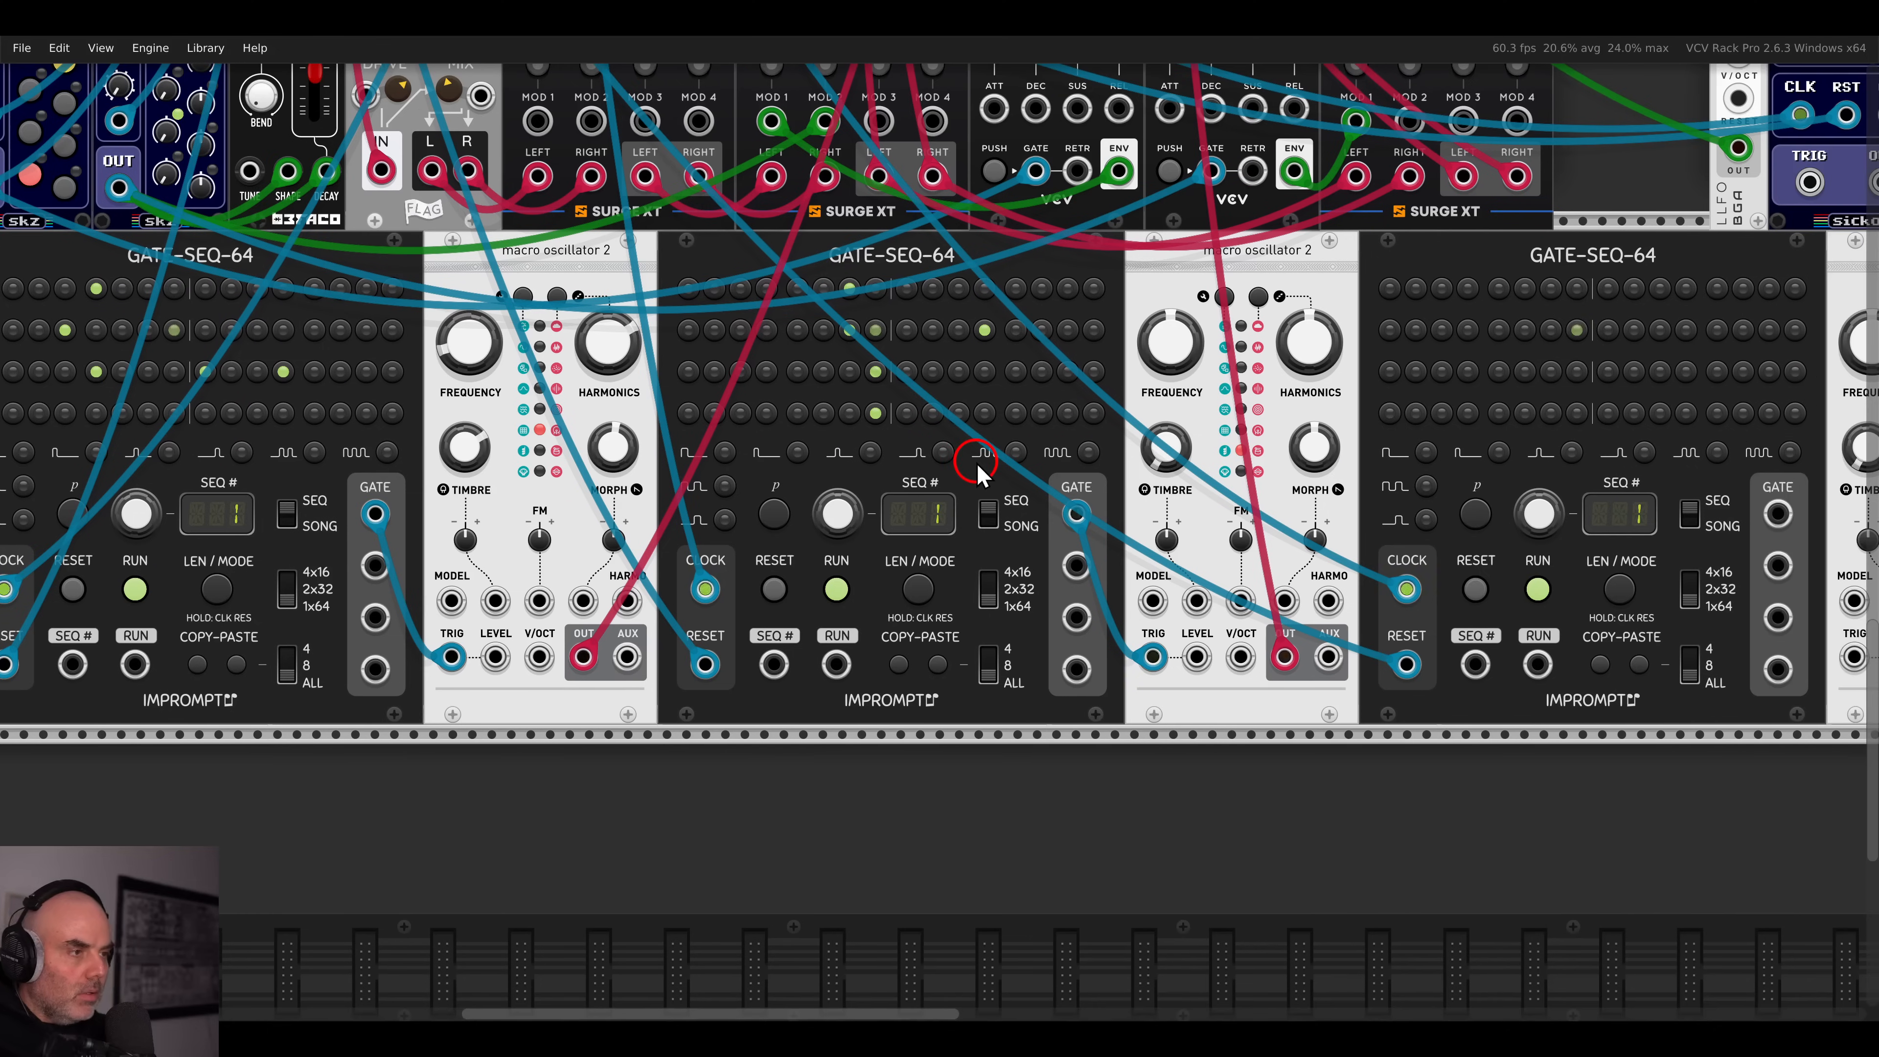
pyautogui.hscroll(10, 1065, 419)
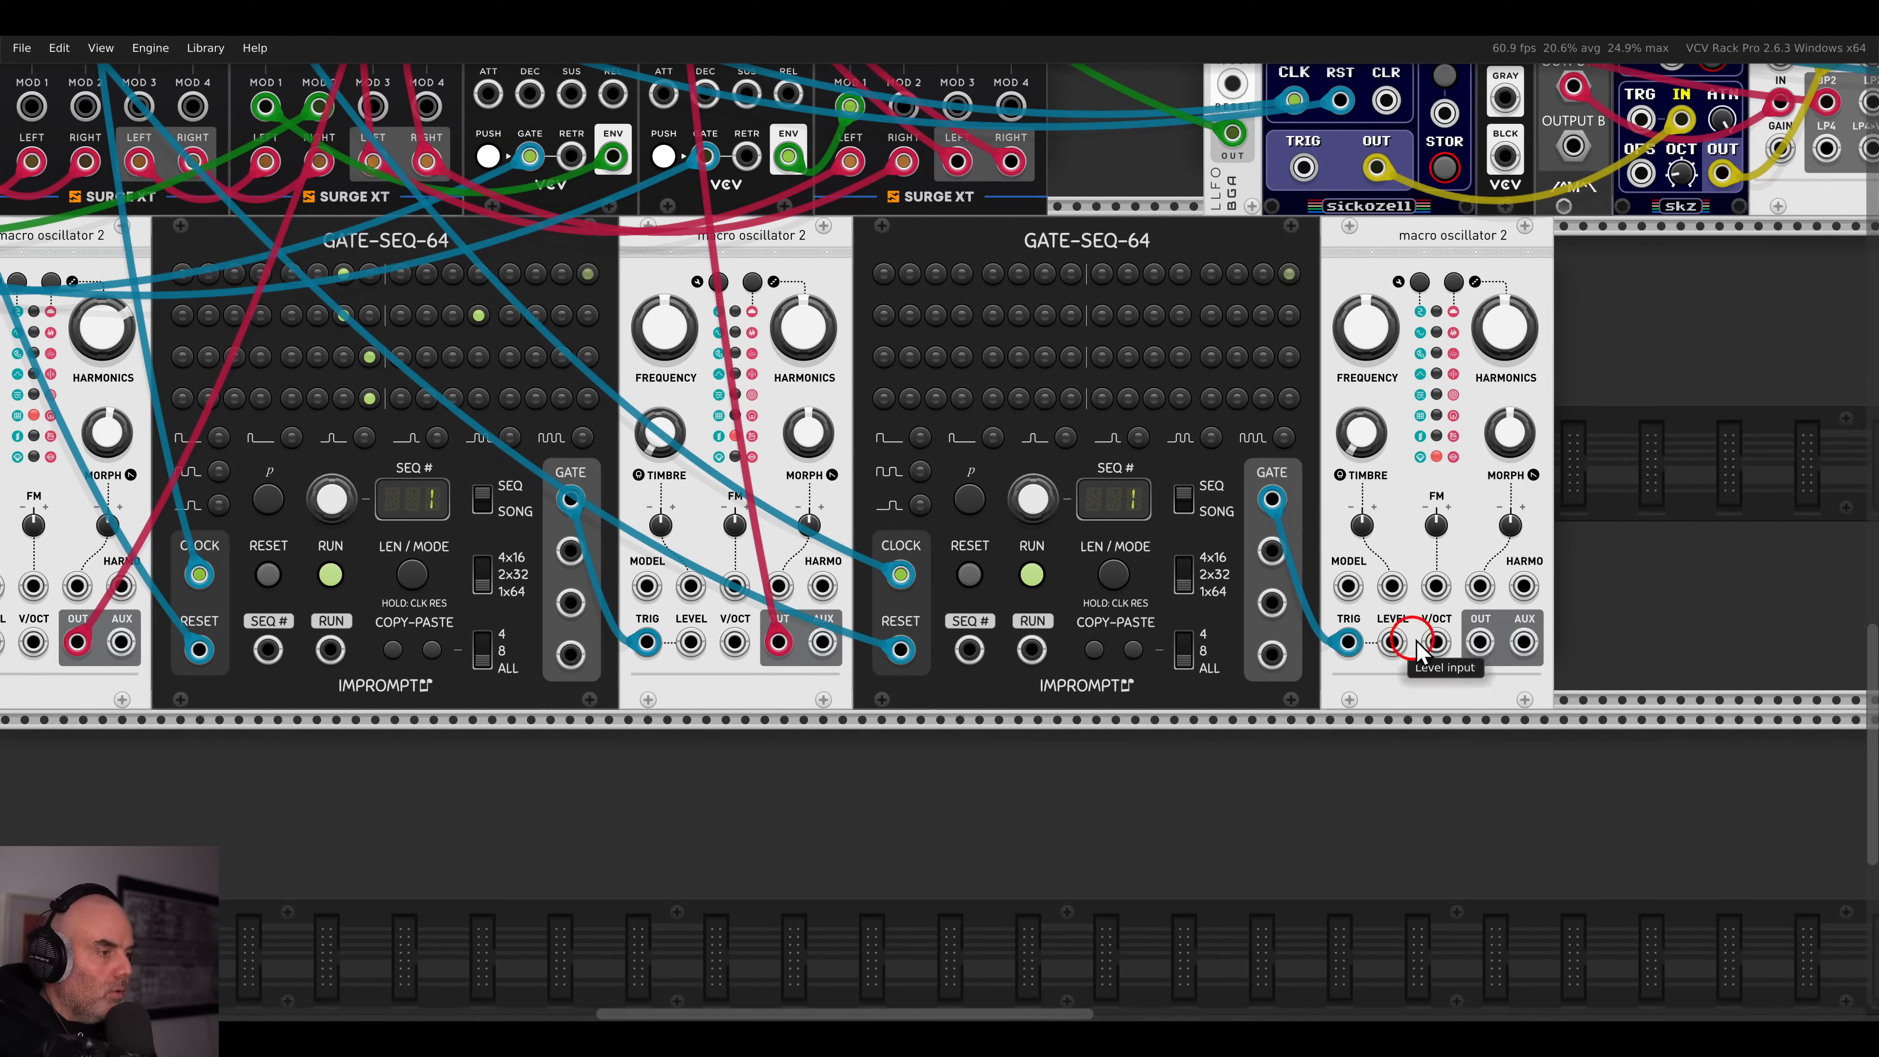
pyautogui.scroll(14, 1126, 604)
pyautogui.scroll(7, 1126, 603)
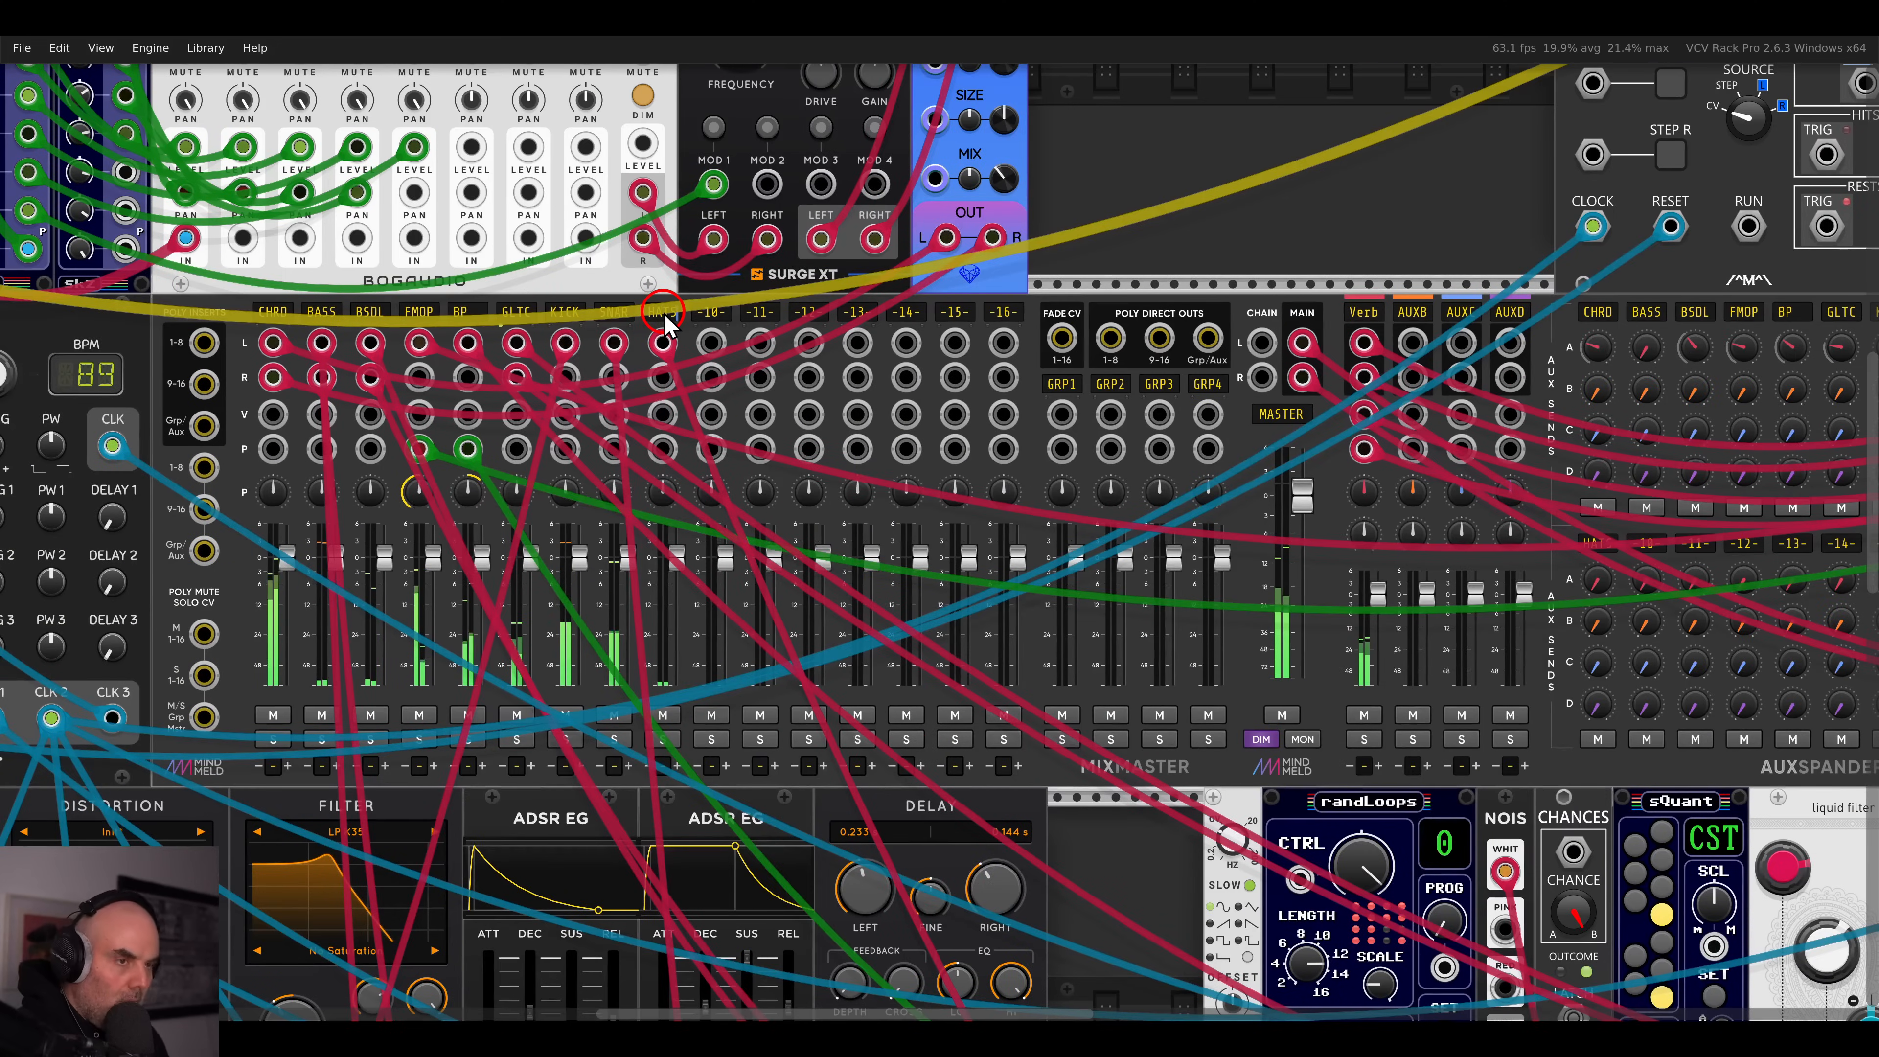
pyautogui.scroll(-5, 1108, 380)
pyautogui.scroll(-14, 1108, 380)
pyautogui.hscroll(4, 1117, 393)
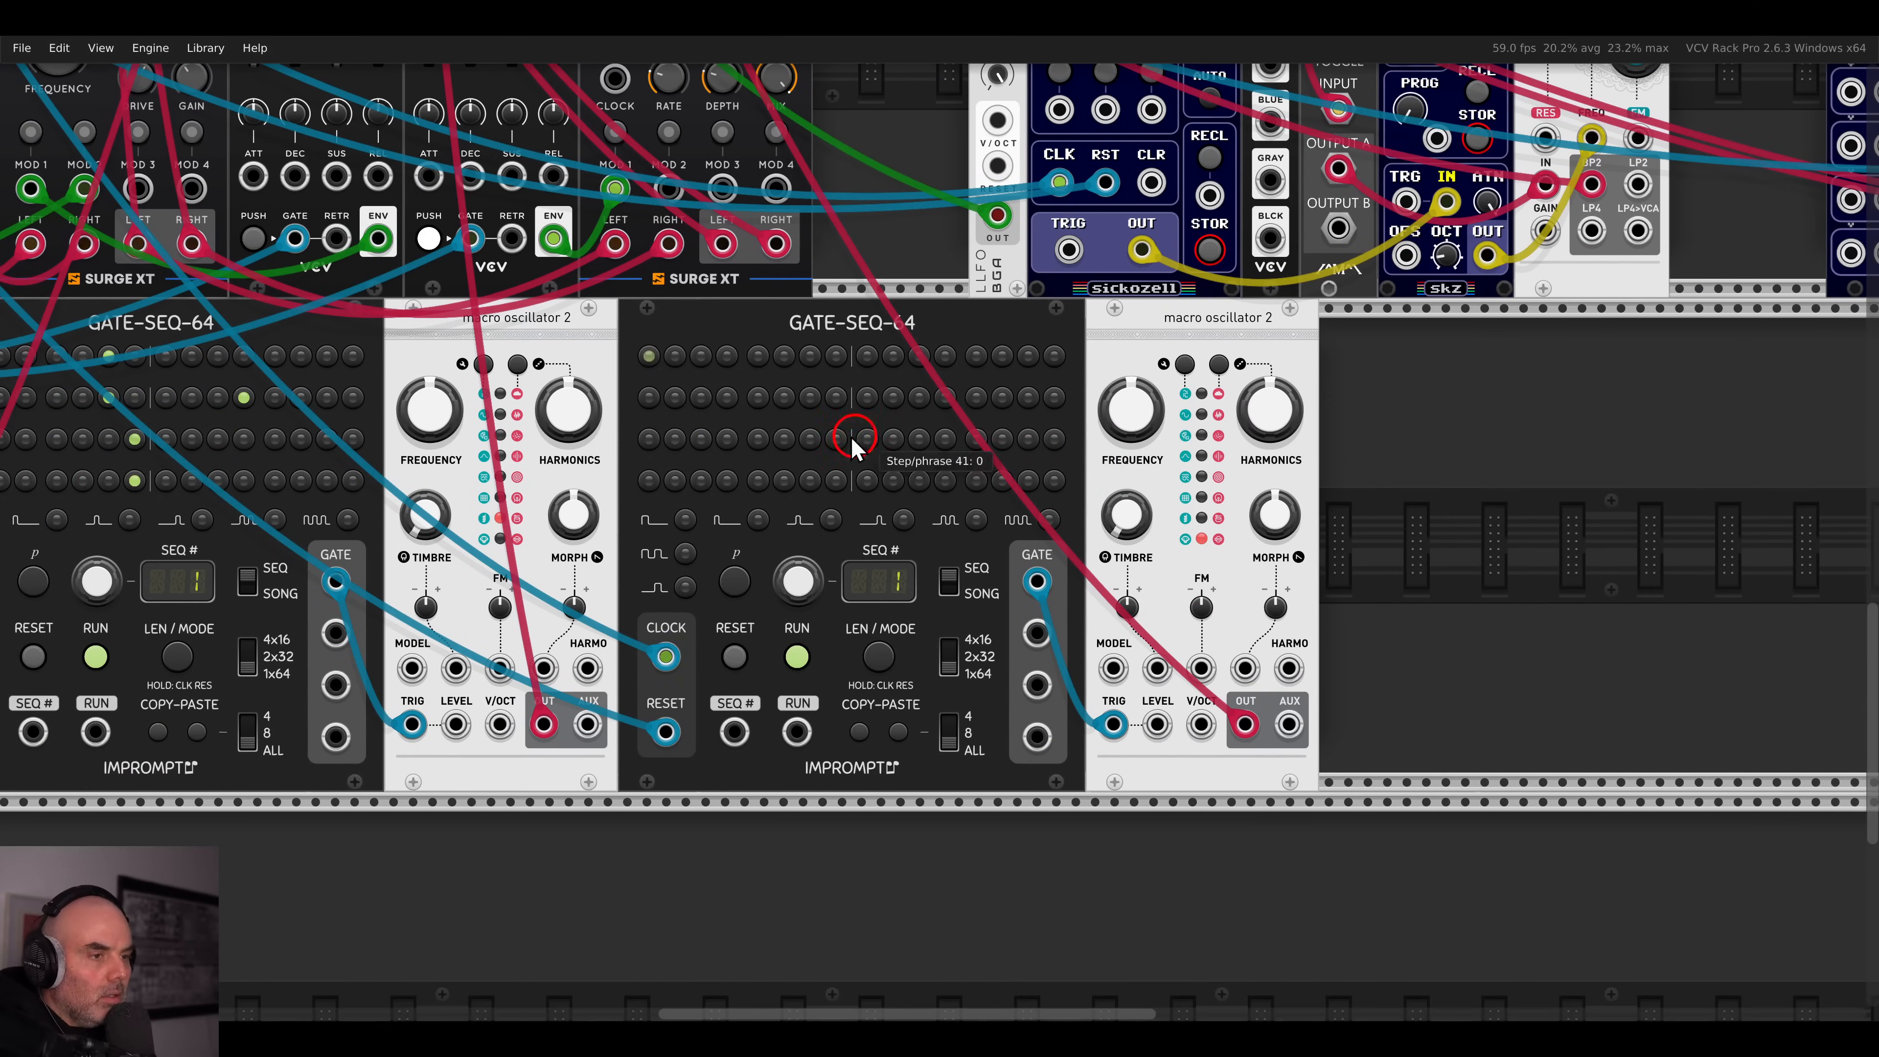
# - Activate the first to third and ninth to eleventh steps in all four rows of the third GATE-SEQ-64
pyautogui.click(649, 357)
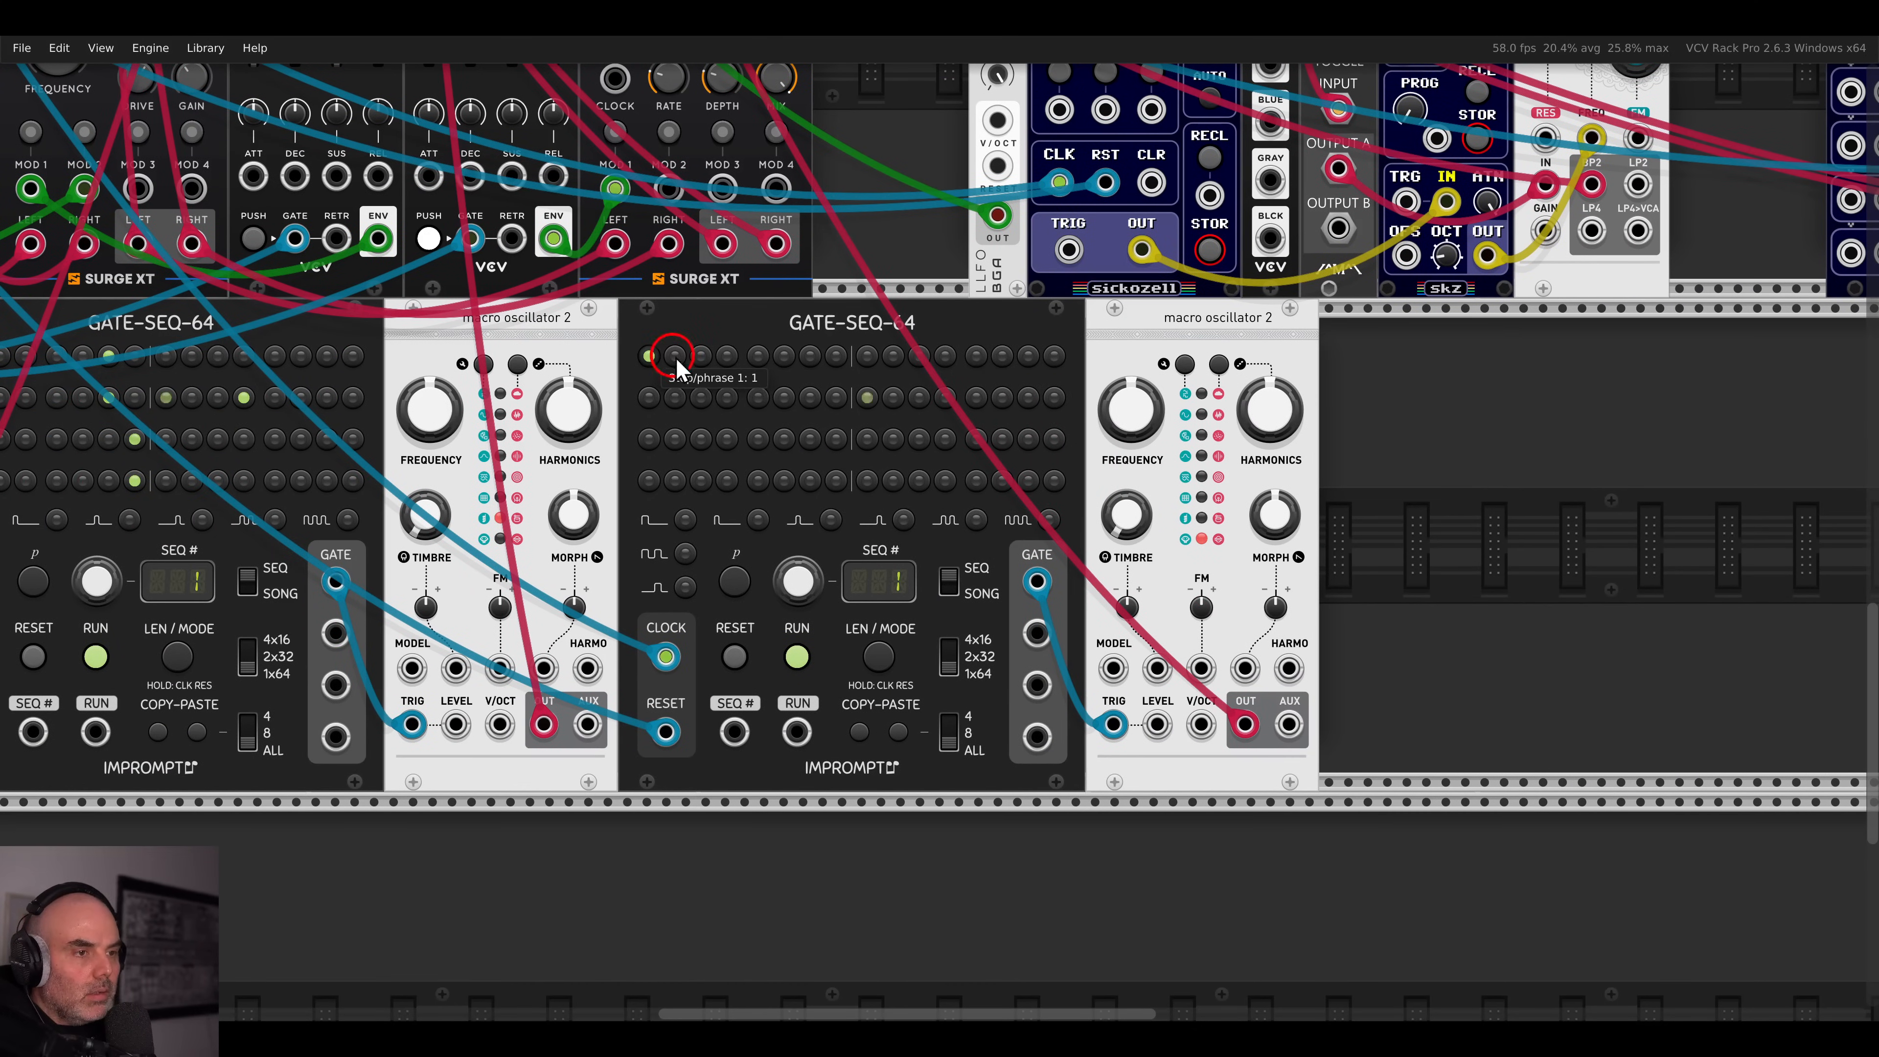
pyautogui.click(649, 397)
pyautogui.click(675, 397)
pyautogui.click(701, 397)
pyautogui.click(649, 440)
pyautogui.click(675, 439)
pyautogui.click(701, 439)
pyautogui.click(649, 481)
pyautogui.click(675, 481)
pyautogui.click(701, 480)
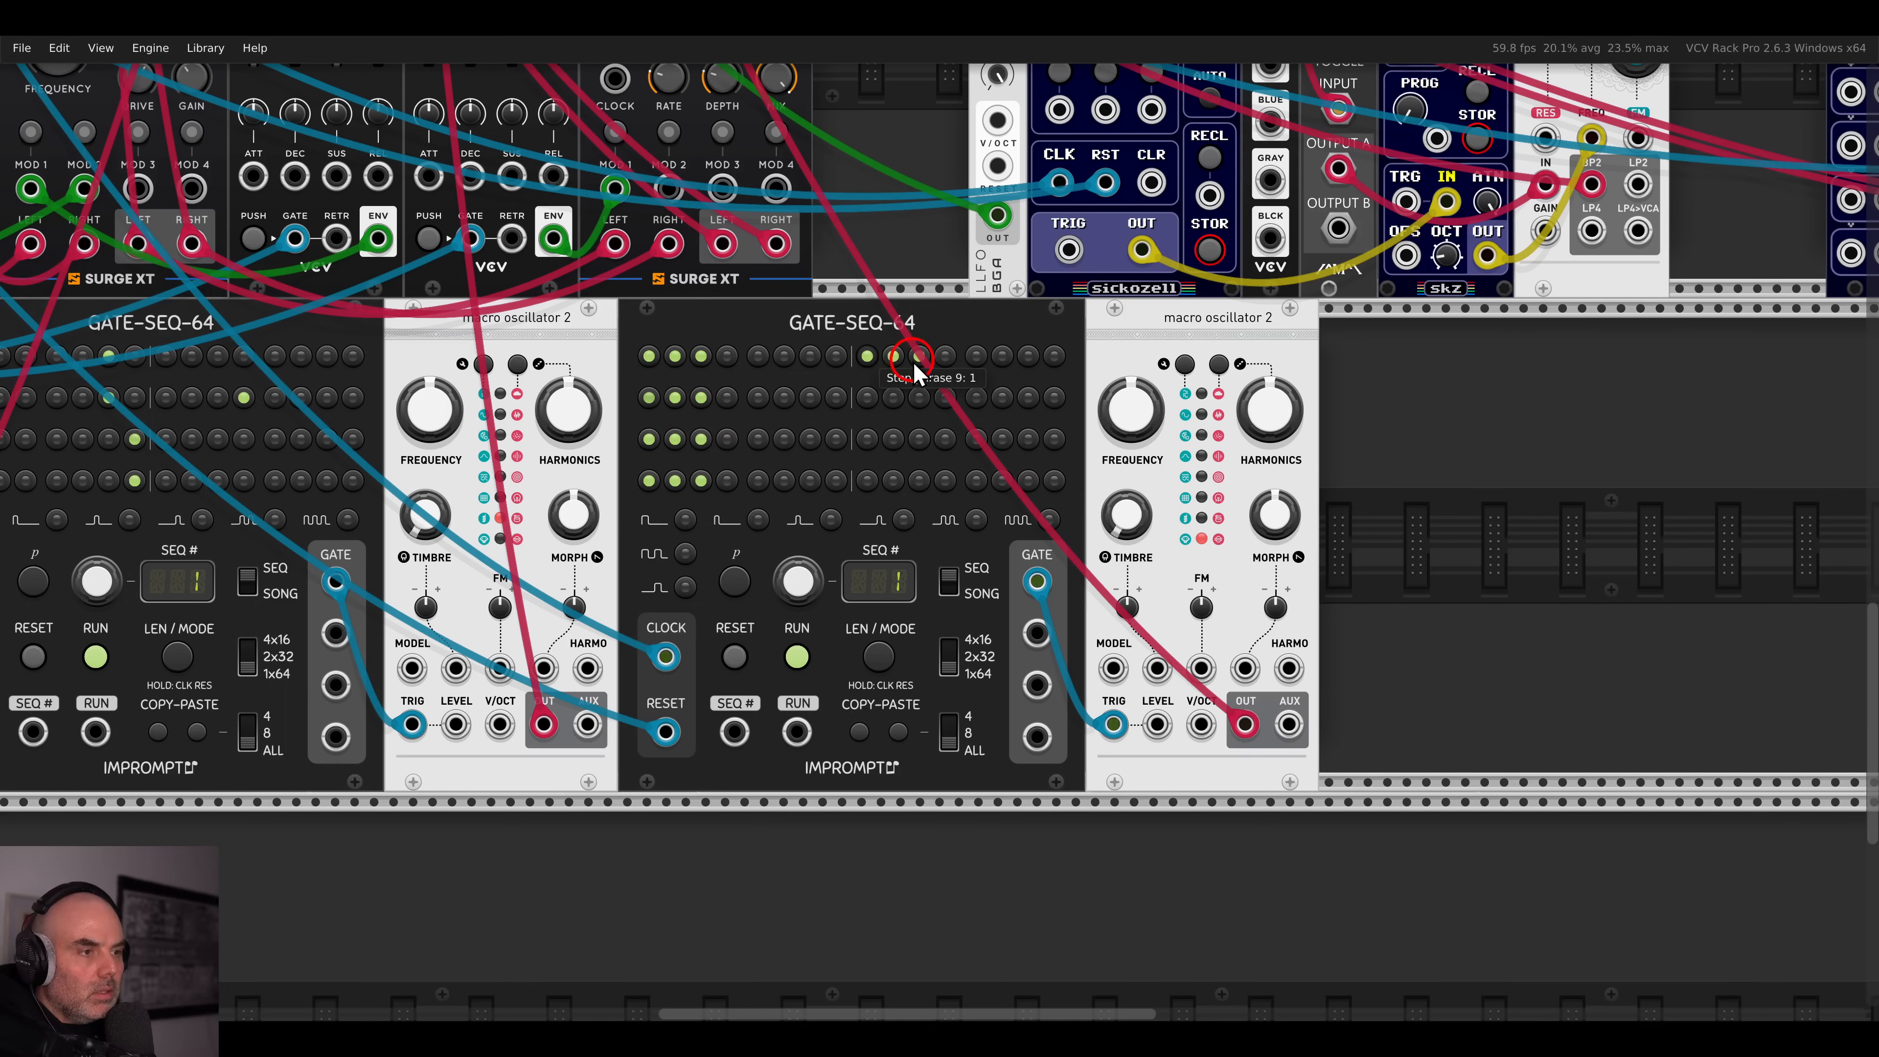
pyautogui.click(872, 481)
pyautogui.click(895, 481)
pyautogui.click(920, 481)
# - Shape the hi-hat oscillator's sound by raising its frequency and timbre and lowering its harmonics and morph
pyautogui.moveTo(1263, 505); pyautogui.dragTo(1274, 623)
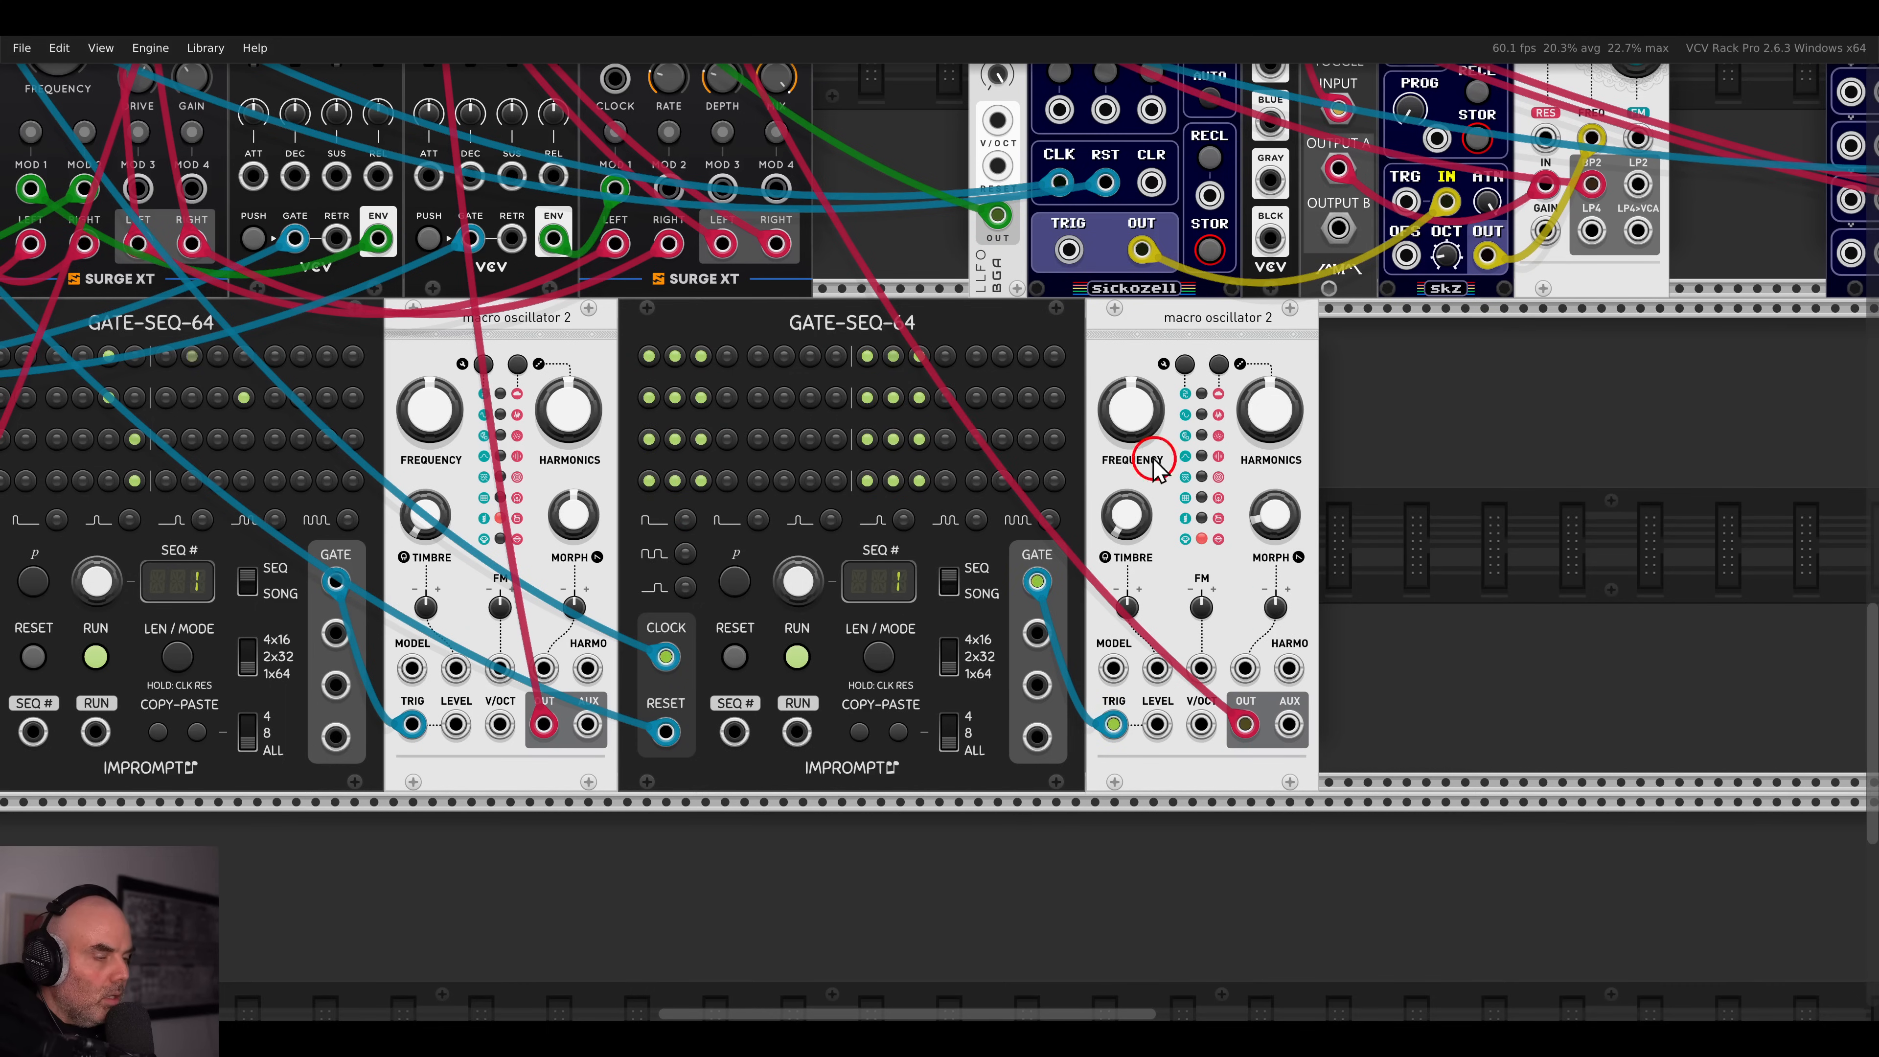
pyautogui.moveTo(1125, 423); pyautogui.dragTo(1096, 310)
pyautogui.moveTo(1136, 502); pyautogui.dragTo(1093, 375)
pyautogui.moveTo(1244, 392); pyautogui.dragTo(1288, 587)
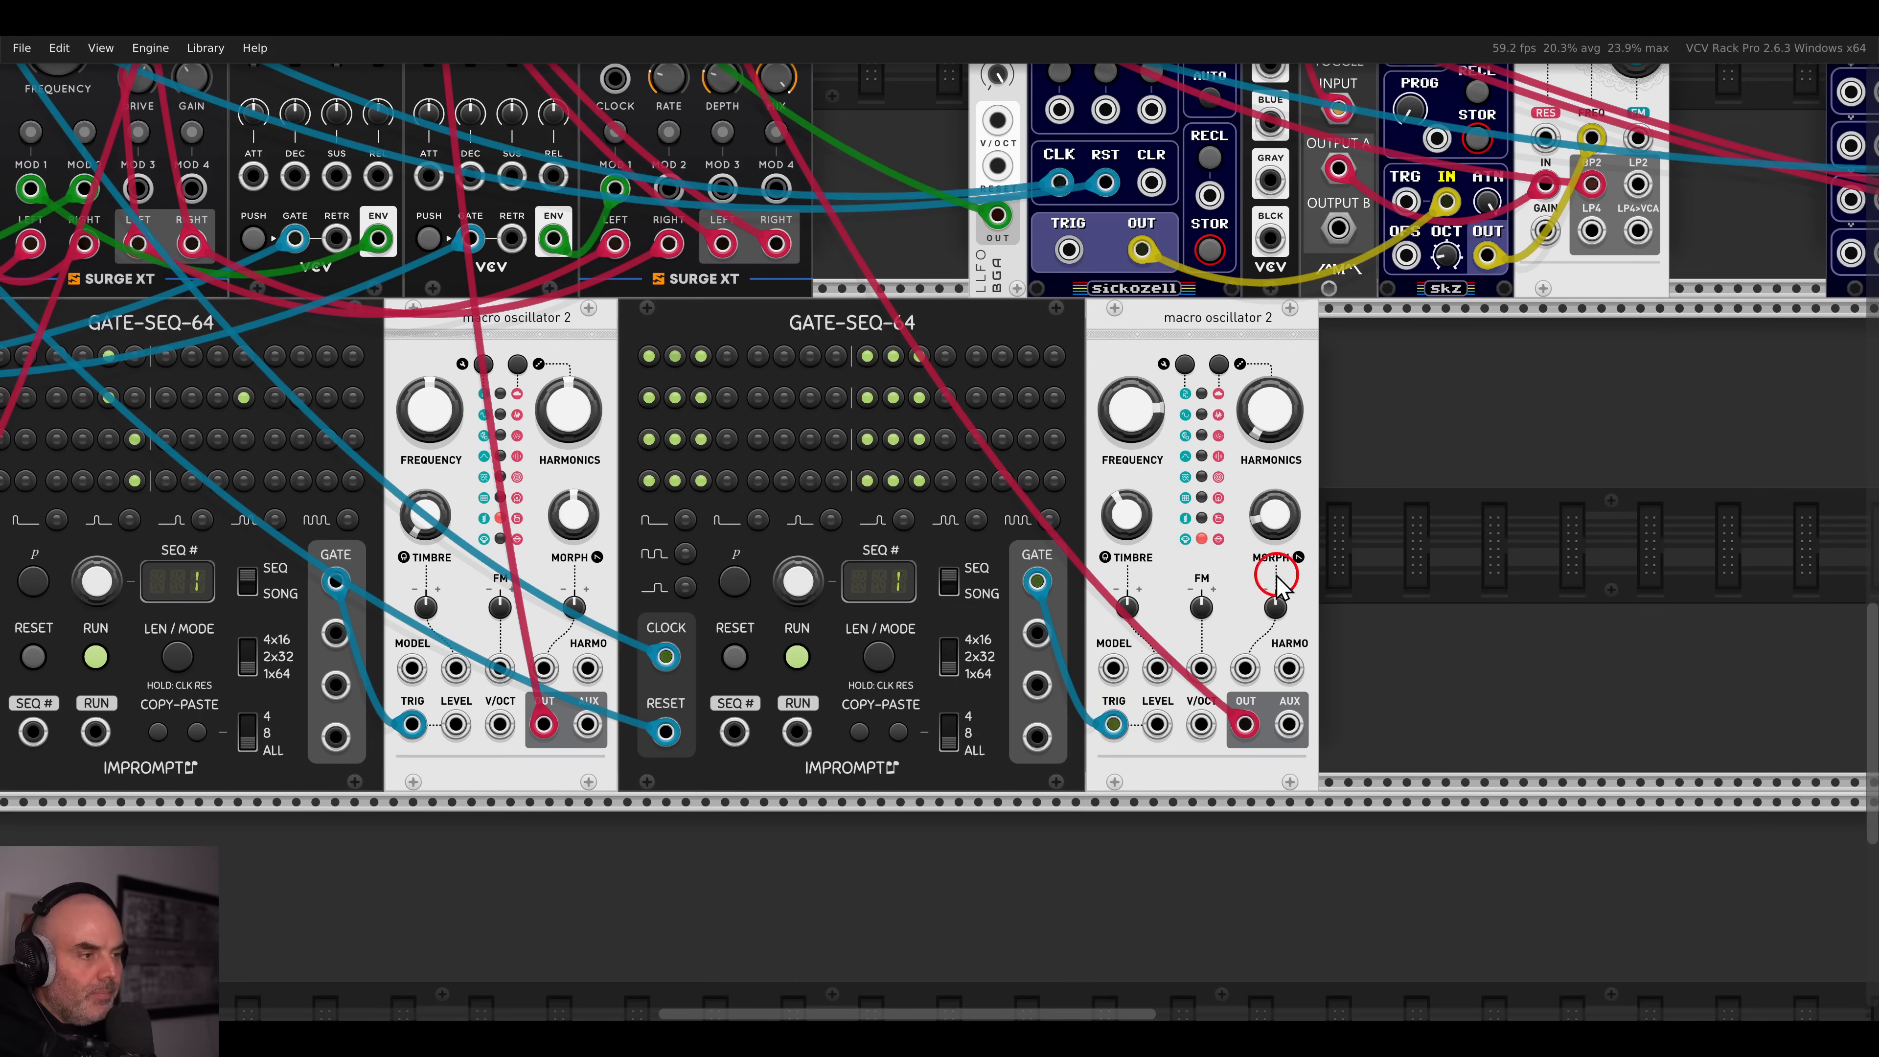
# - Deactivate steps 57, 58 and 59 on the third GATE-SEQ-64
pyautogui.click(945, 471)
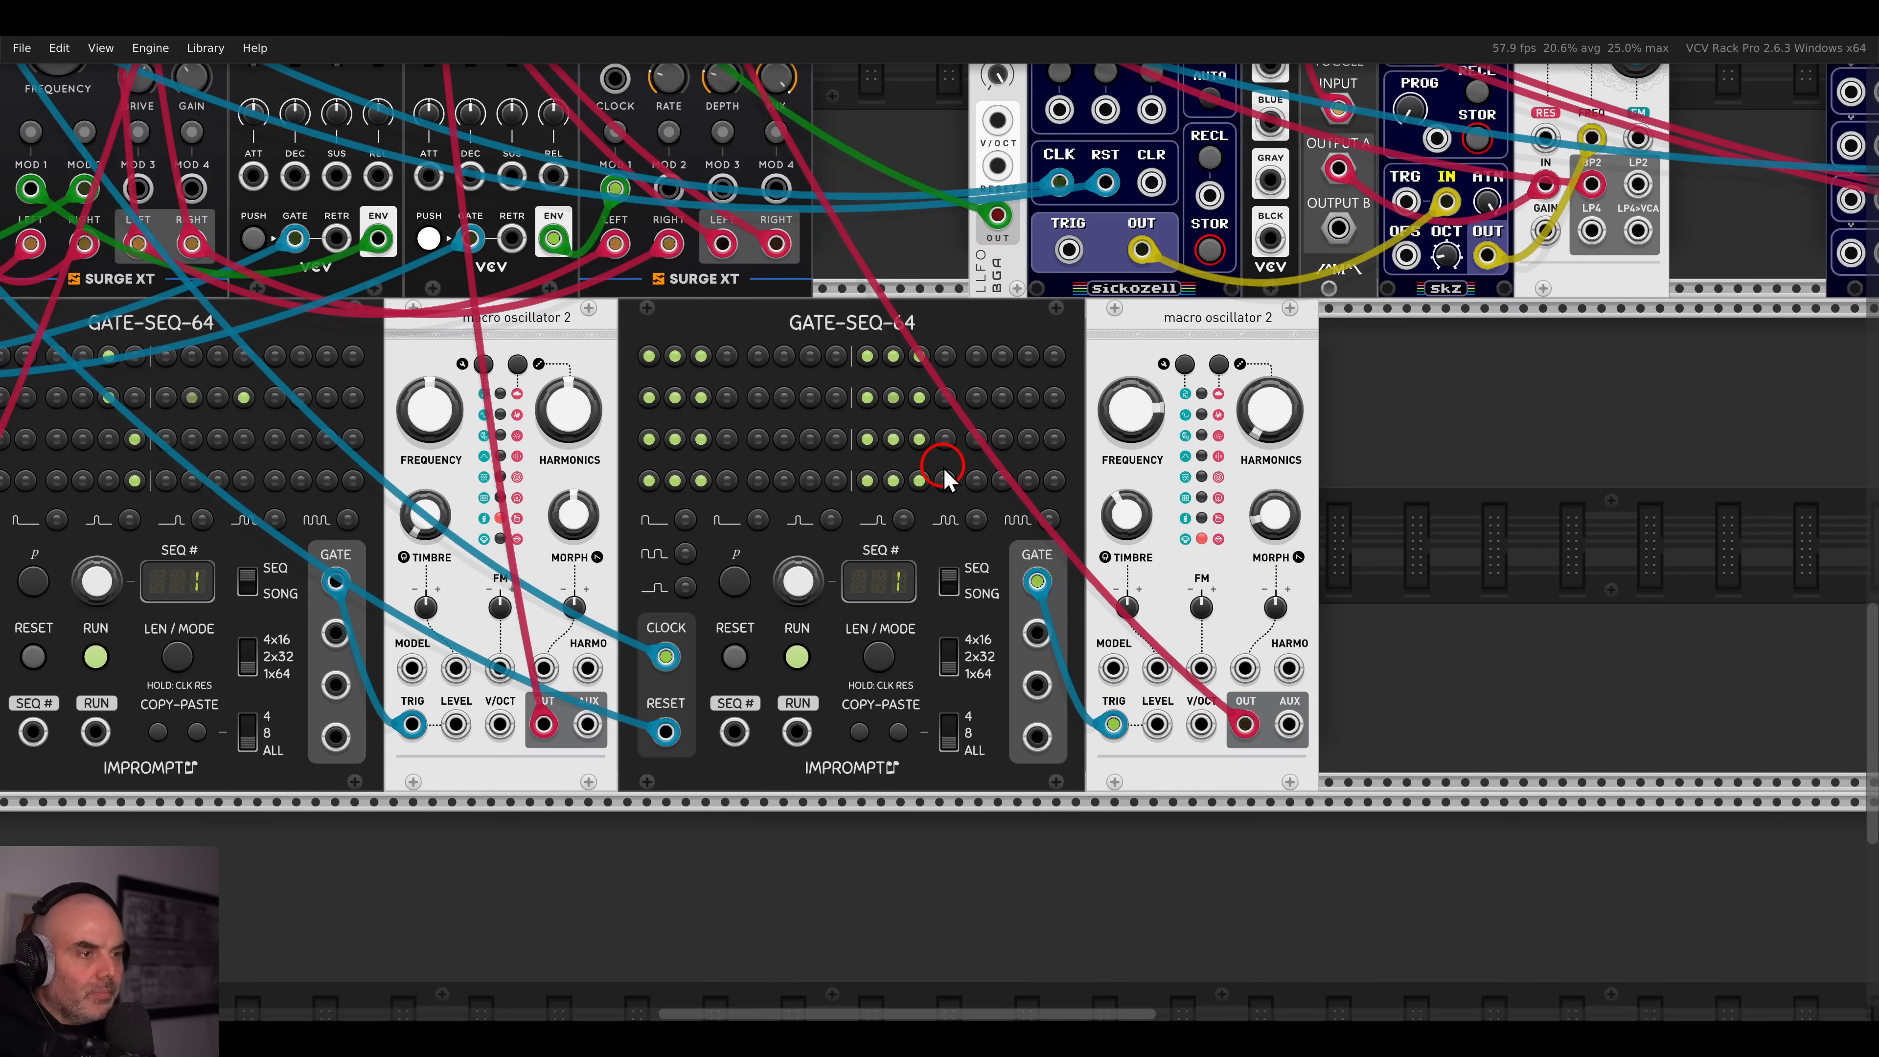
pyautogui.click(919, 480)
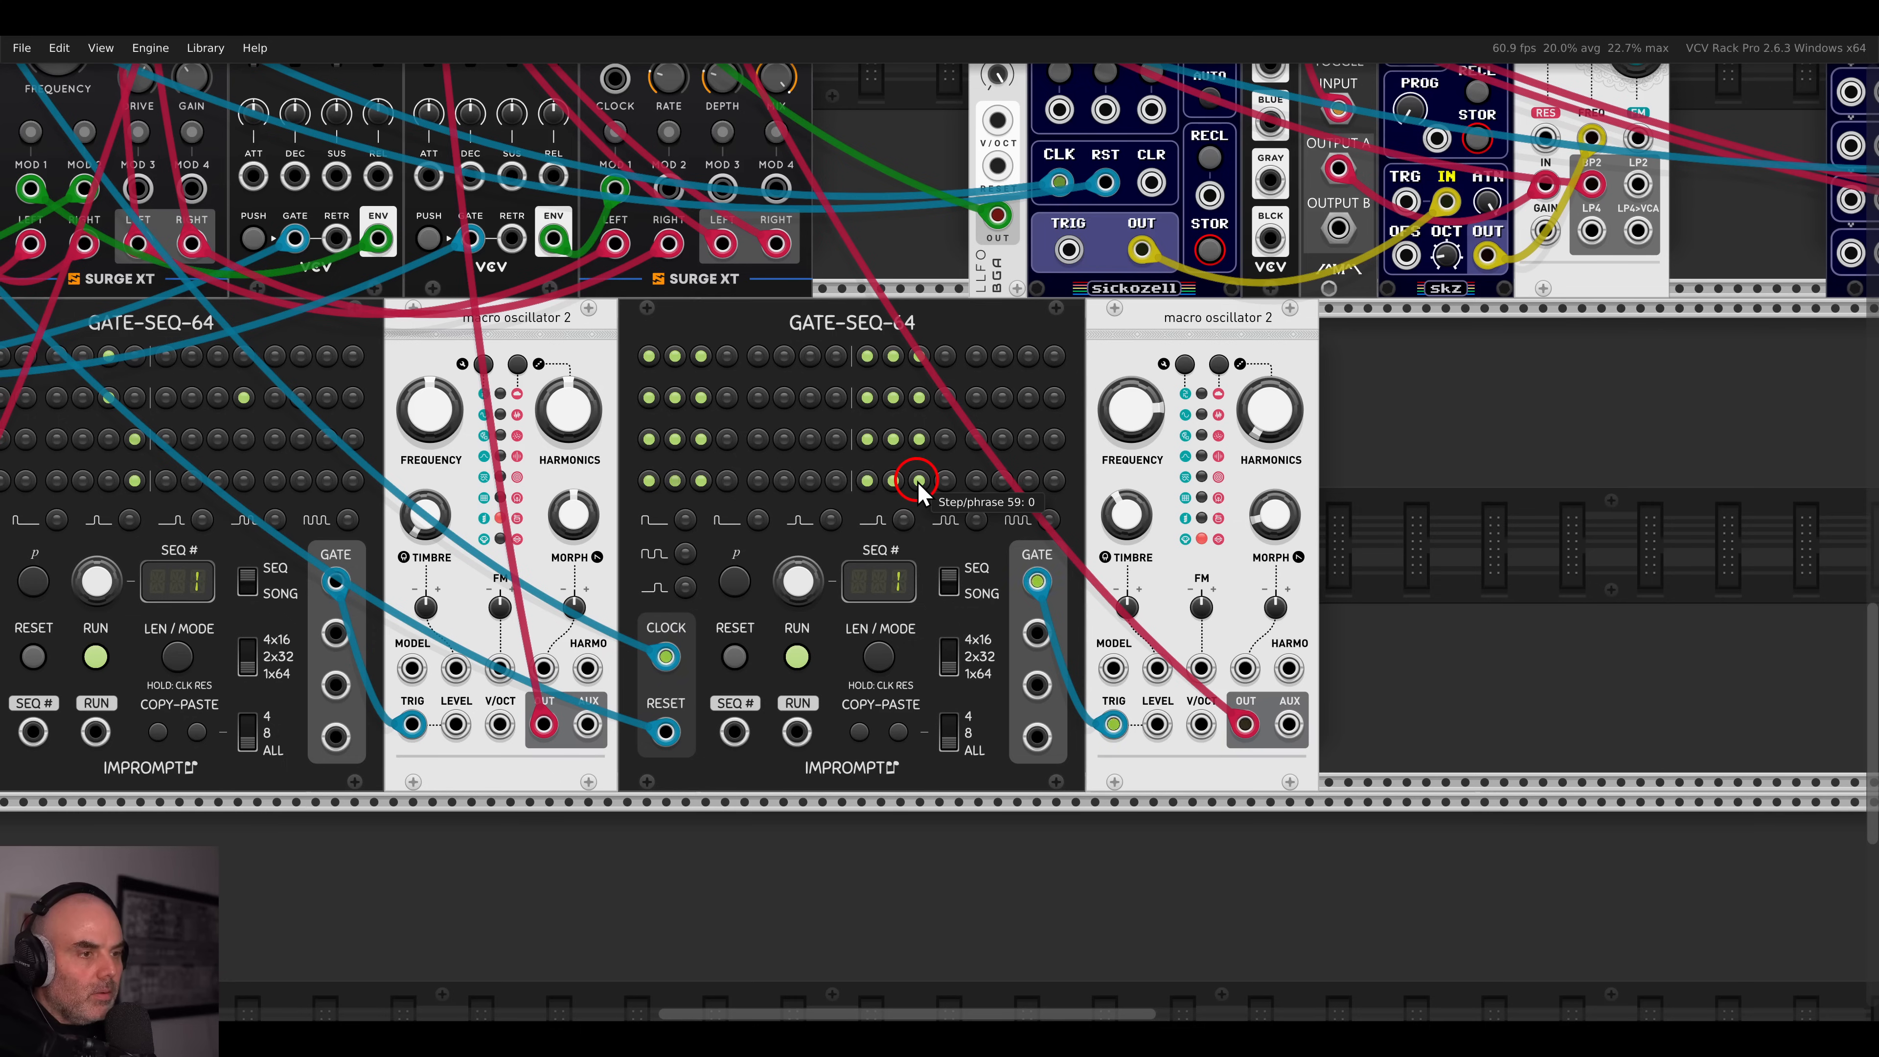
pyautogui.click(870, 481)
pyautogui.click(893, 481)
pyautogui.click(919, 482)
# - Vary the hi-hat pattern on the third GATE-SEQ-64, activating steps 13, 14, 28 and 37 and clearing steps 26, 27 and 35
pyautogui.moveTo(840, 510); pyautogui.dragTo(958, 508)
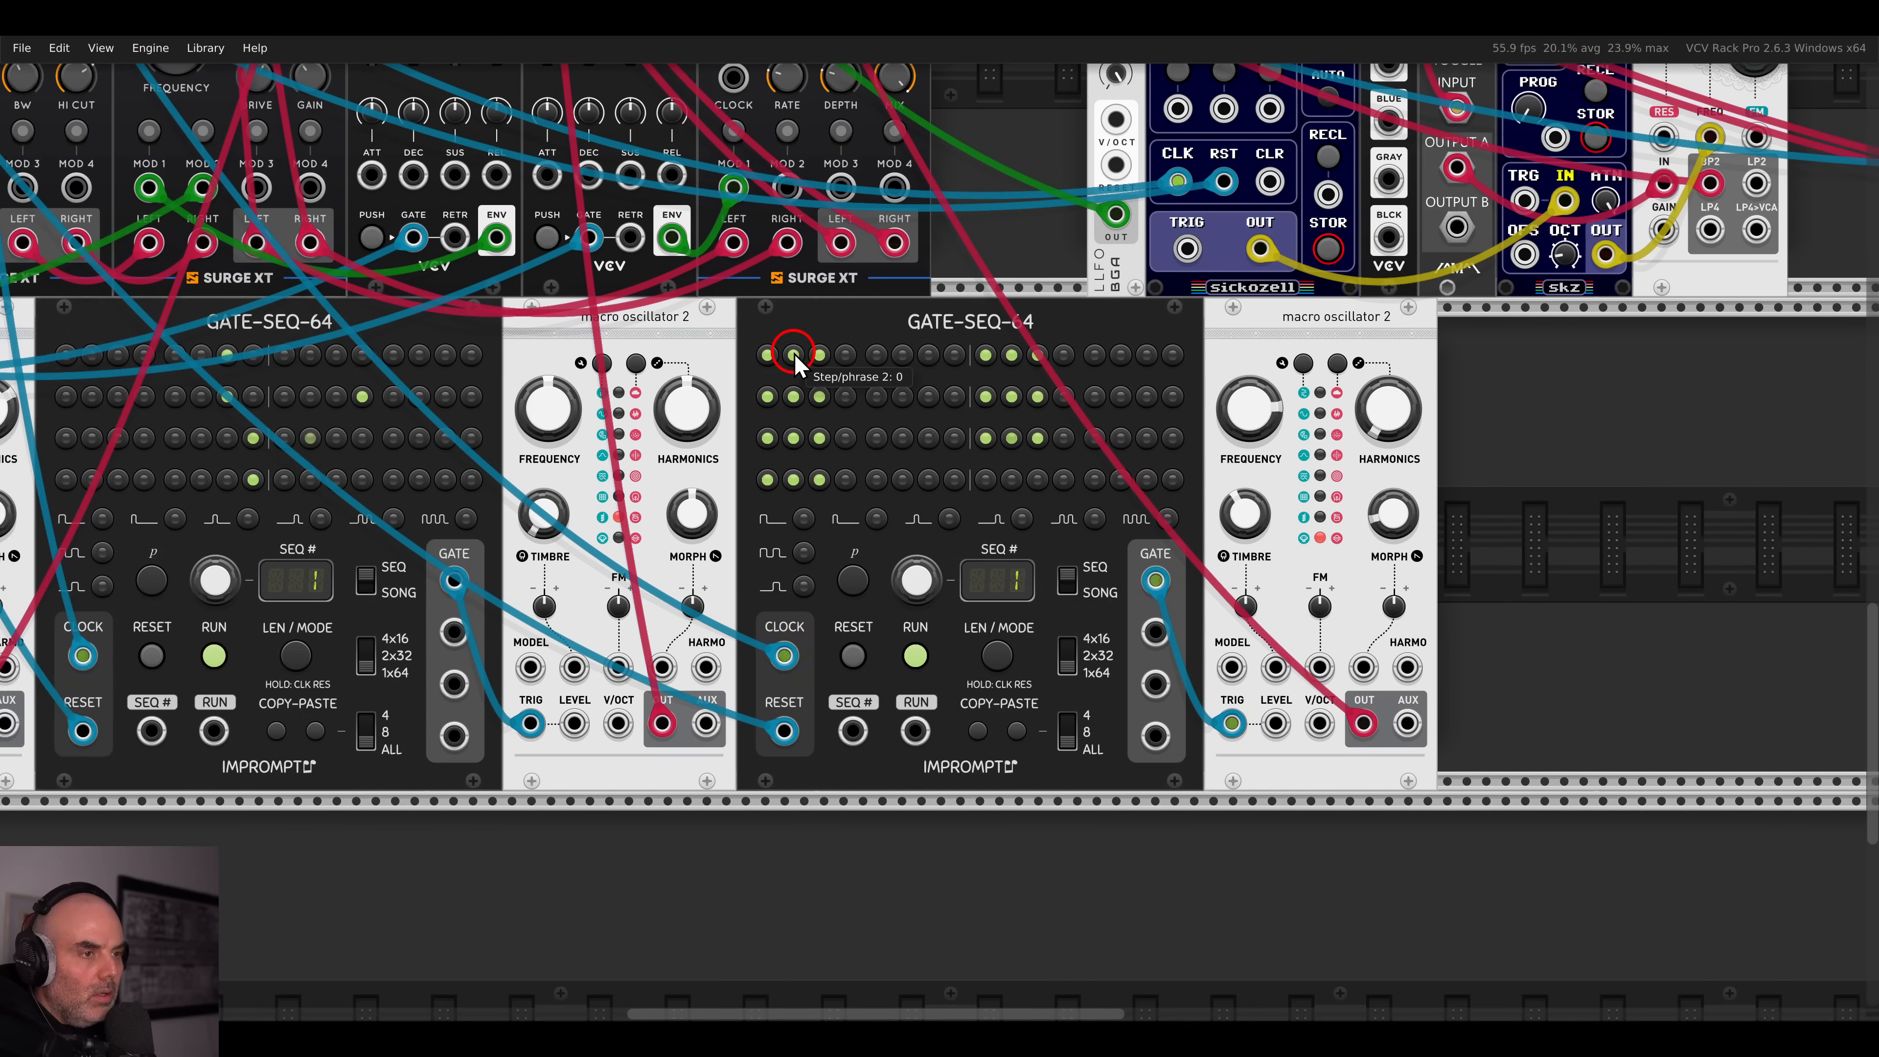
pyautogui.click(794, 396)
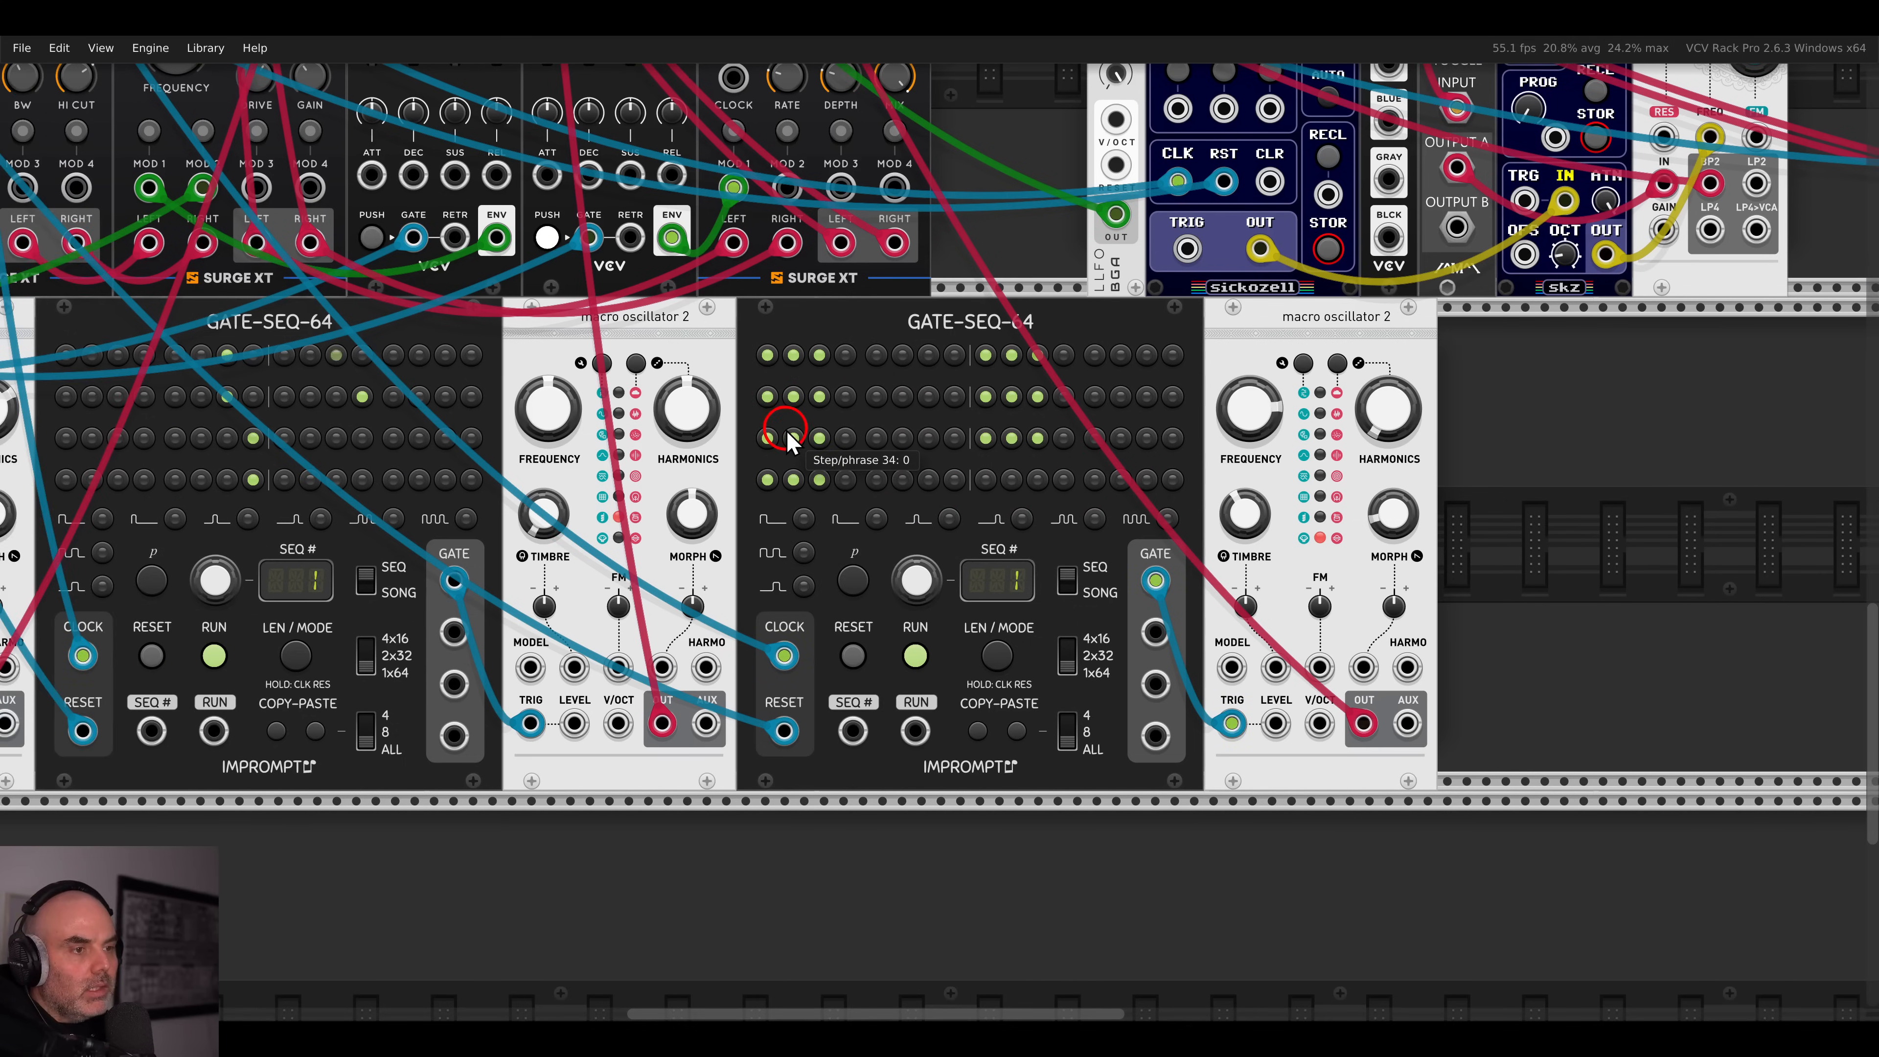
pyautogui.click(1010, 353)
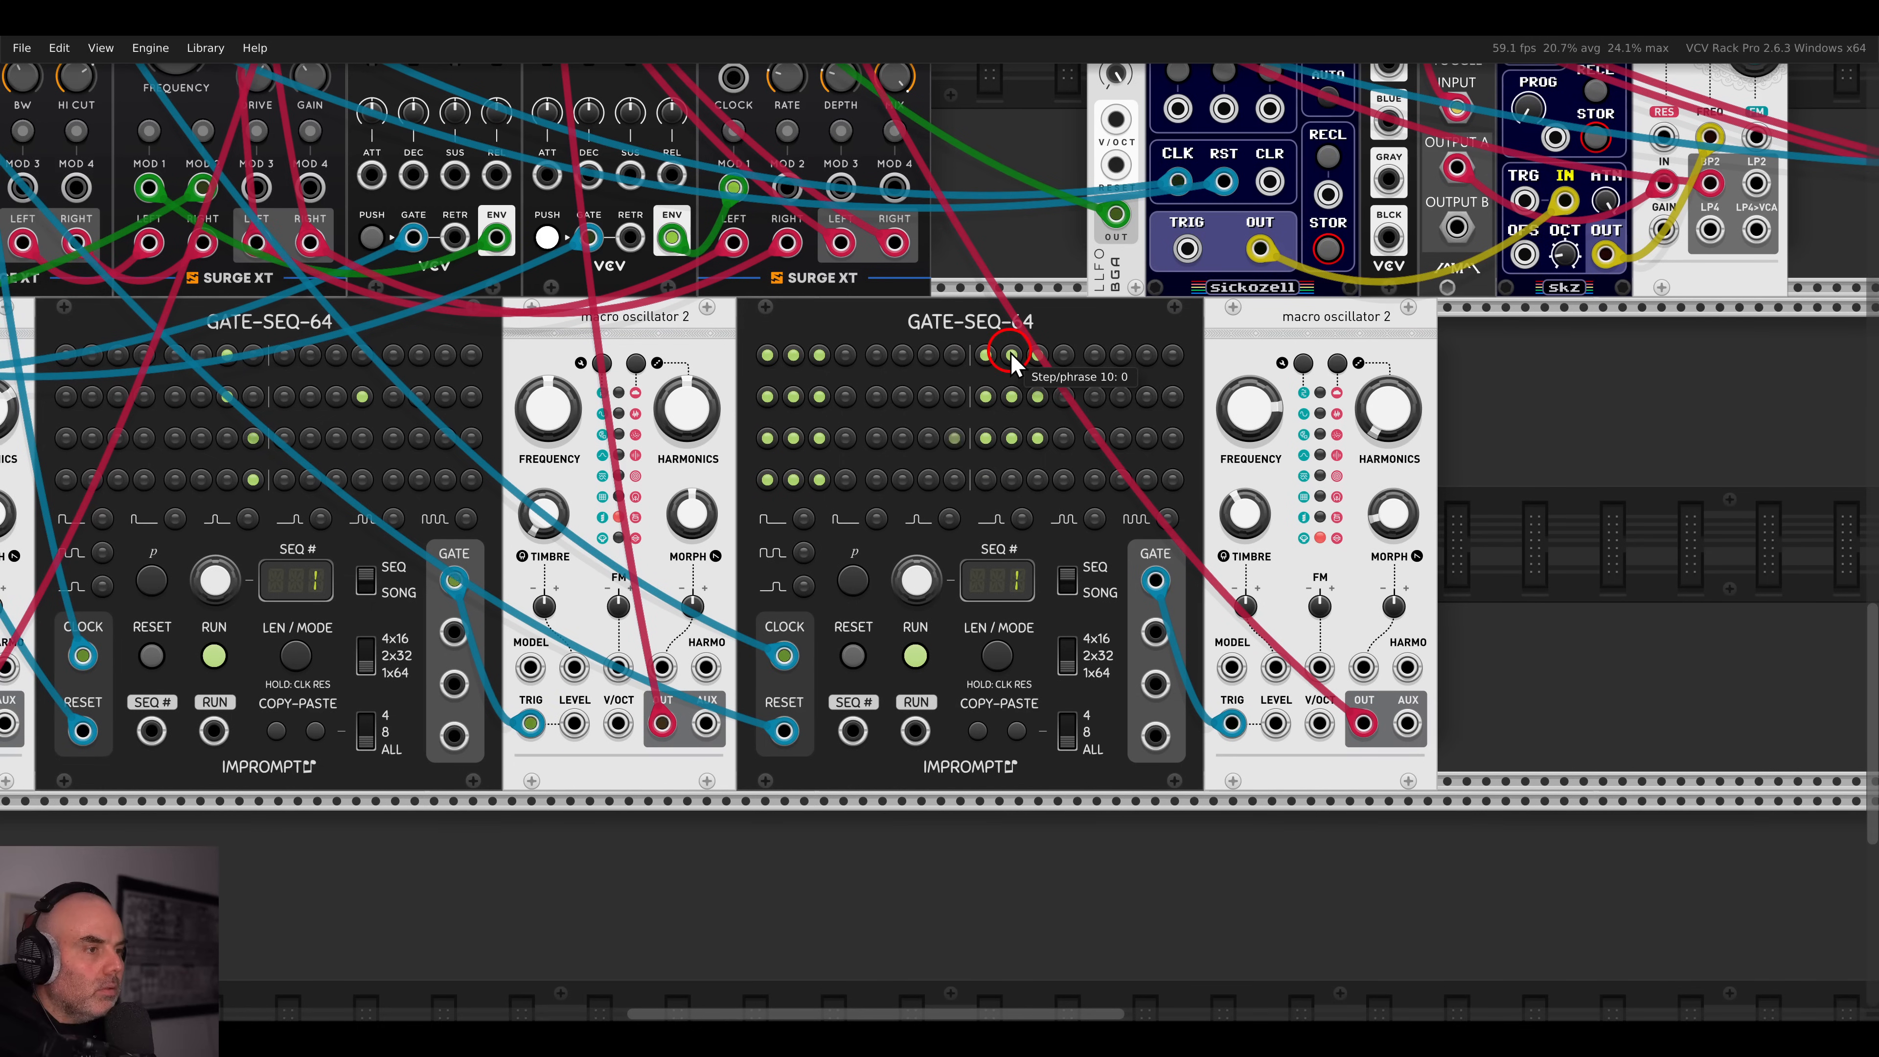
pyautogui.click(1010, 397)
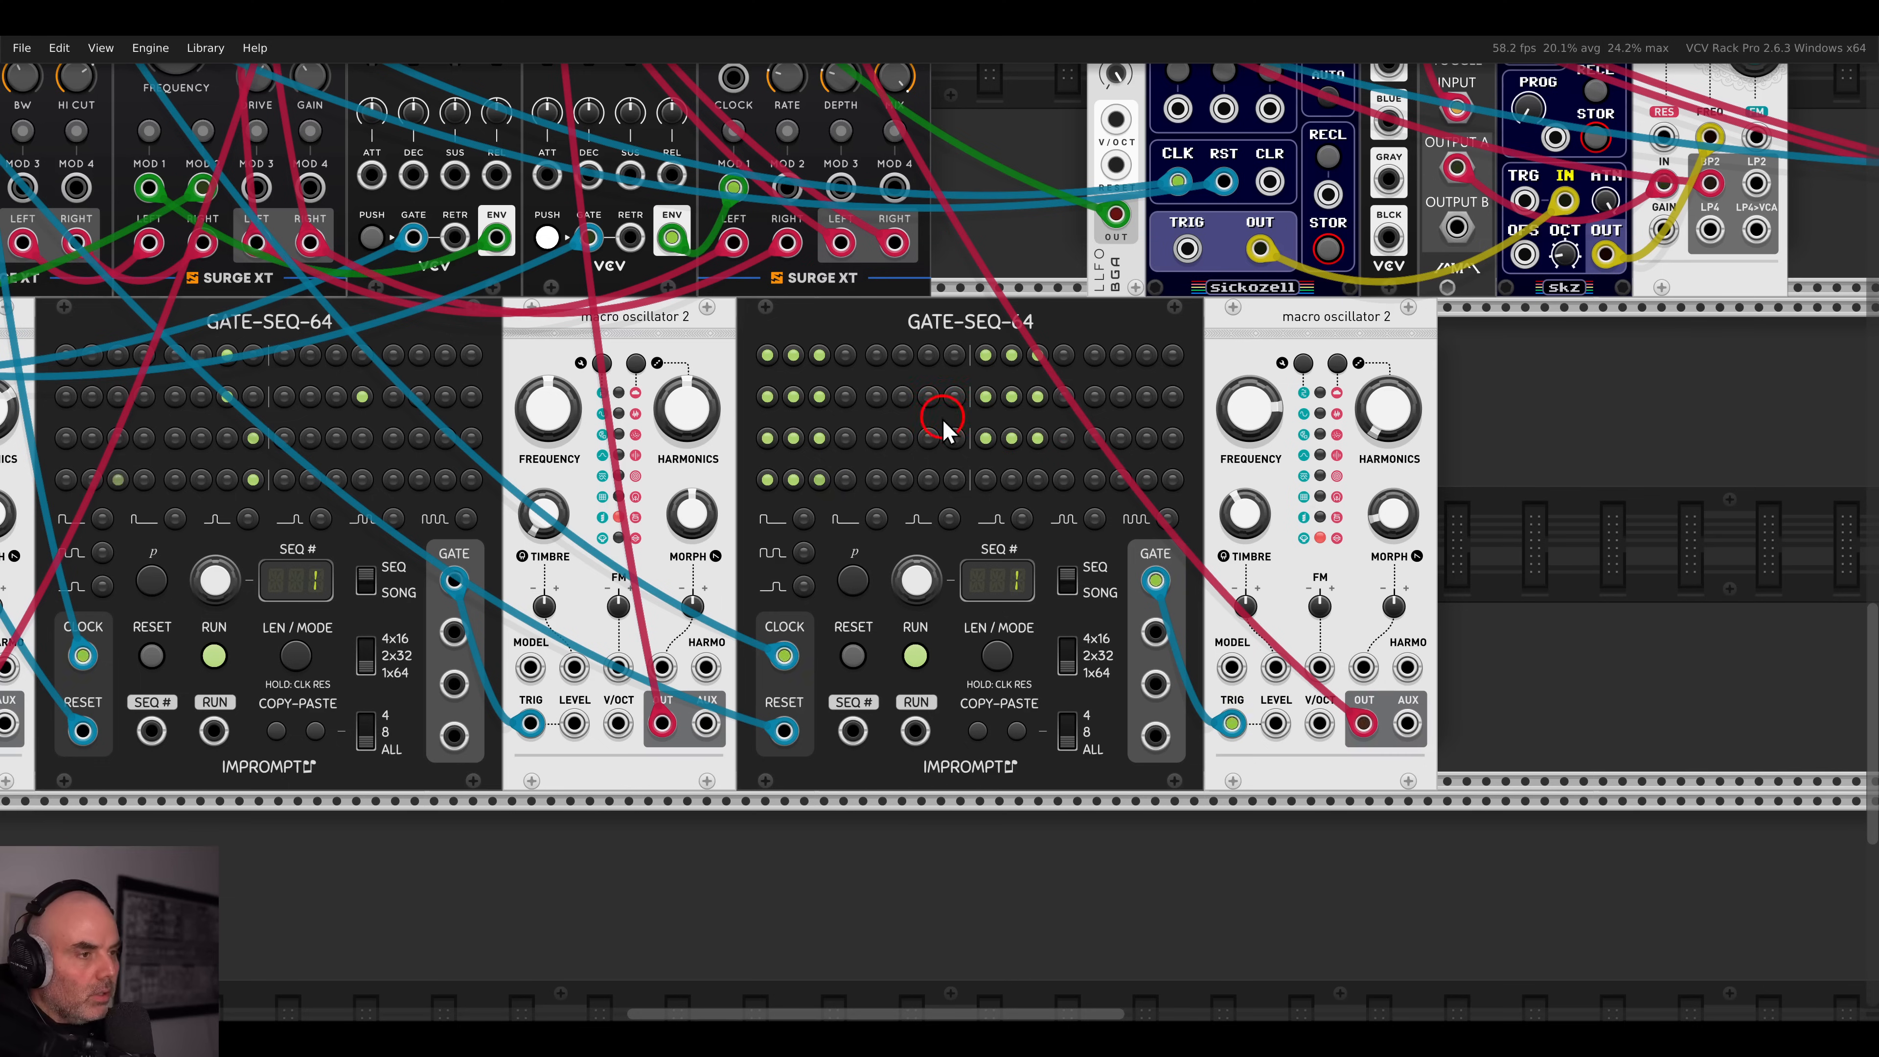
pyautogui.click(873, 441)
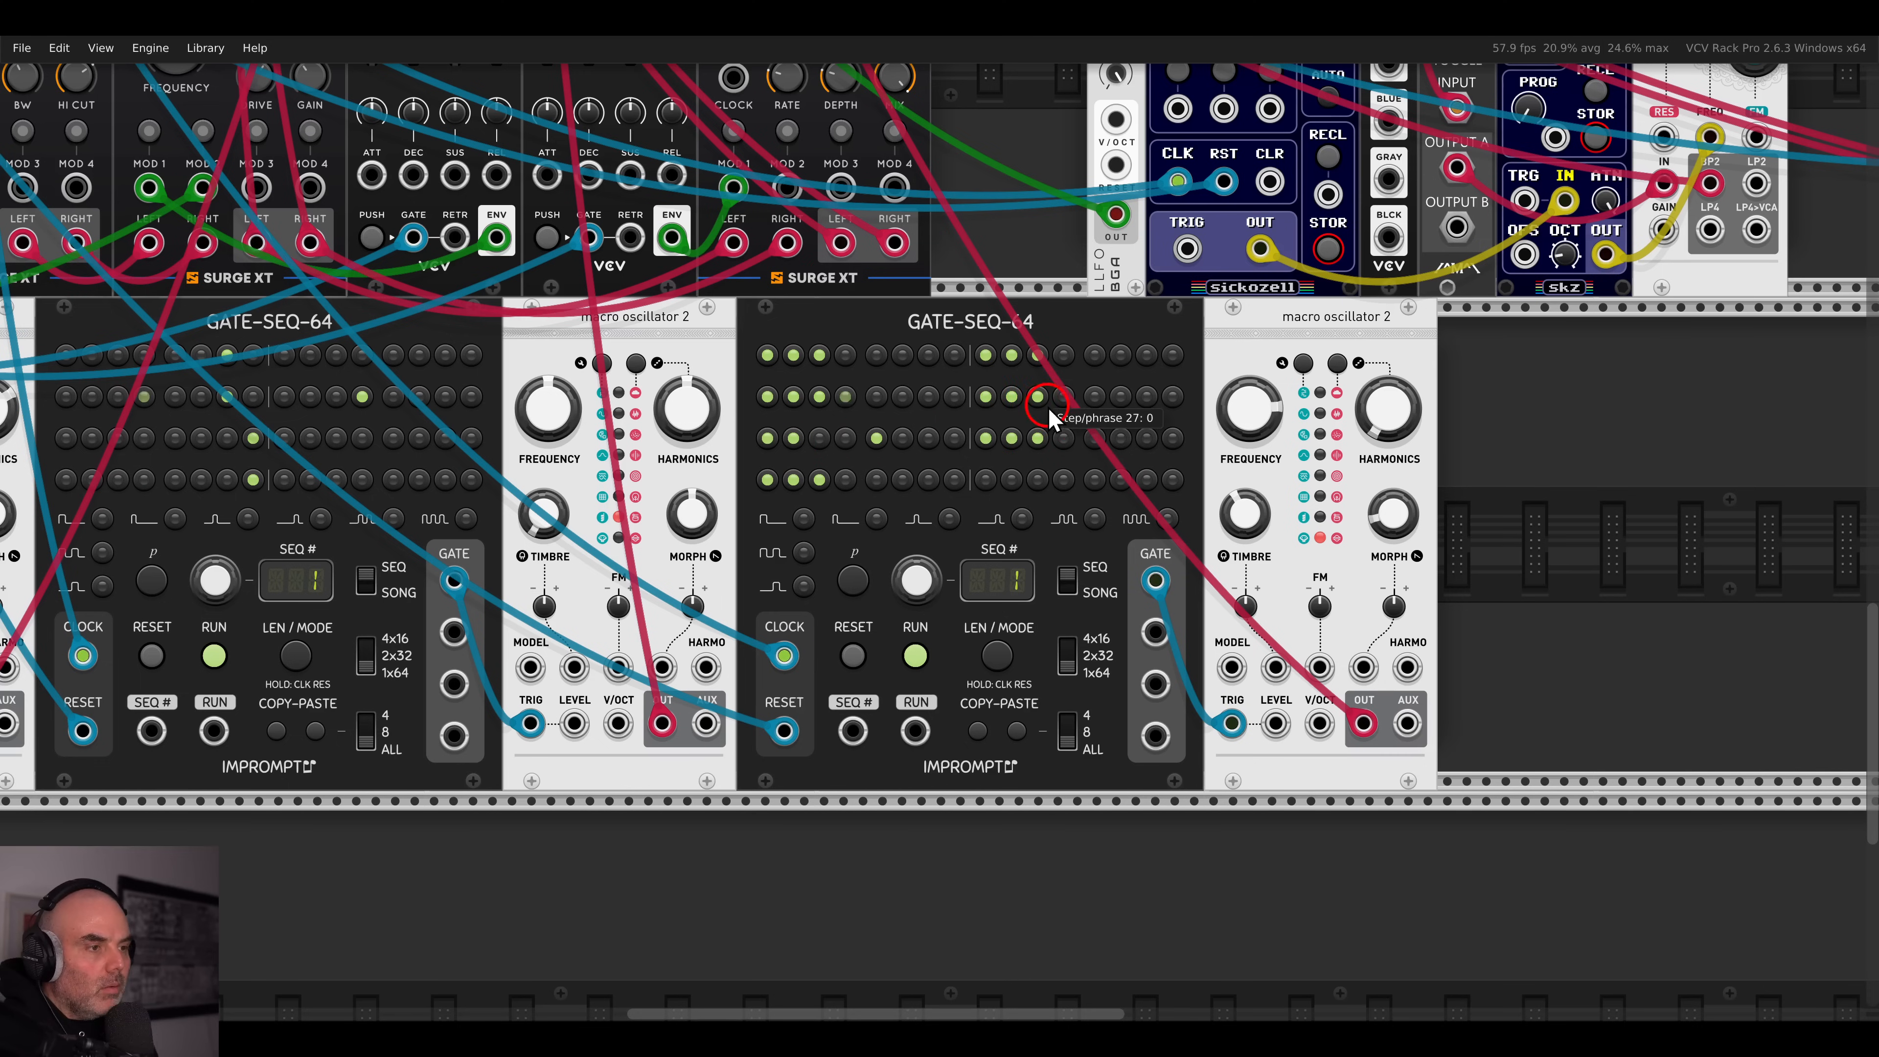
pyautogui.click(1057, 399)
pyautogui.click(1036, 357)
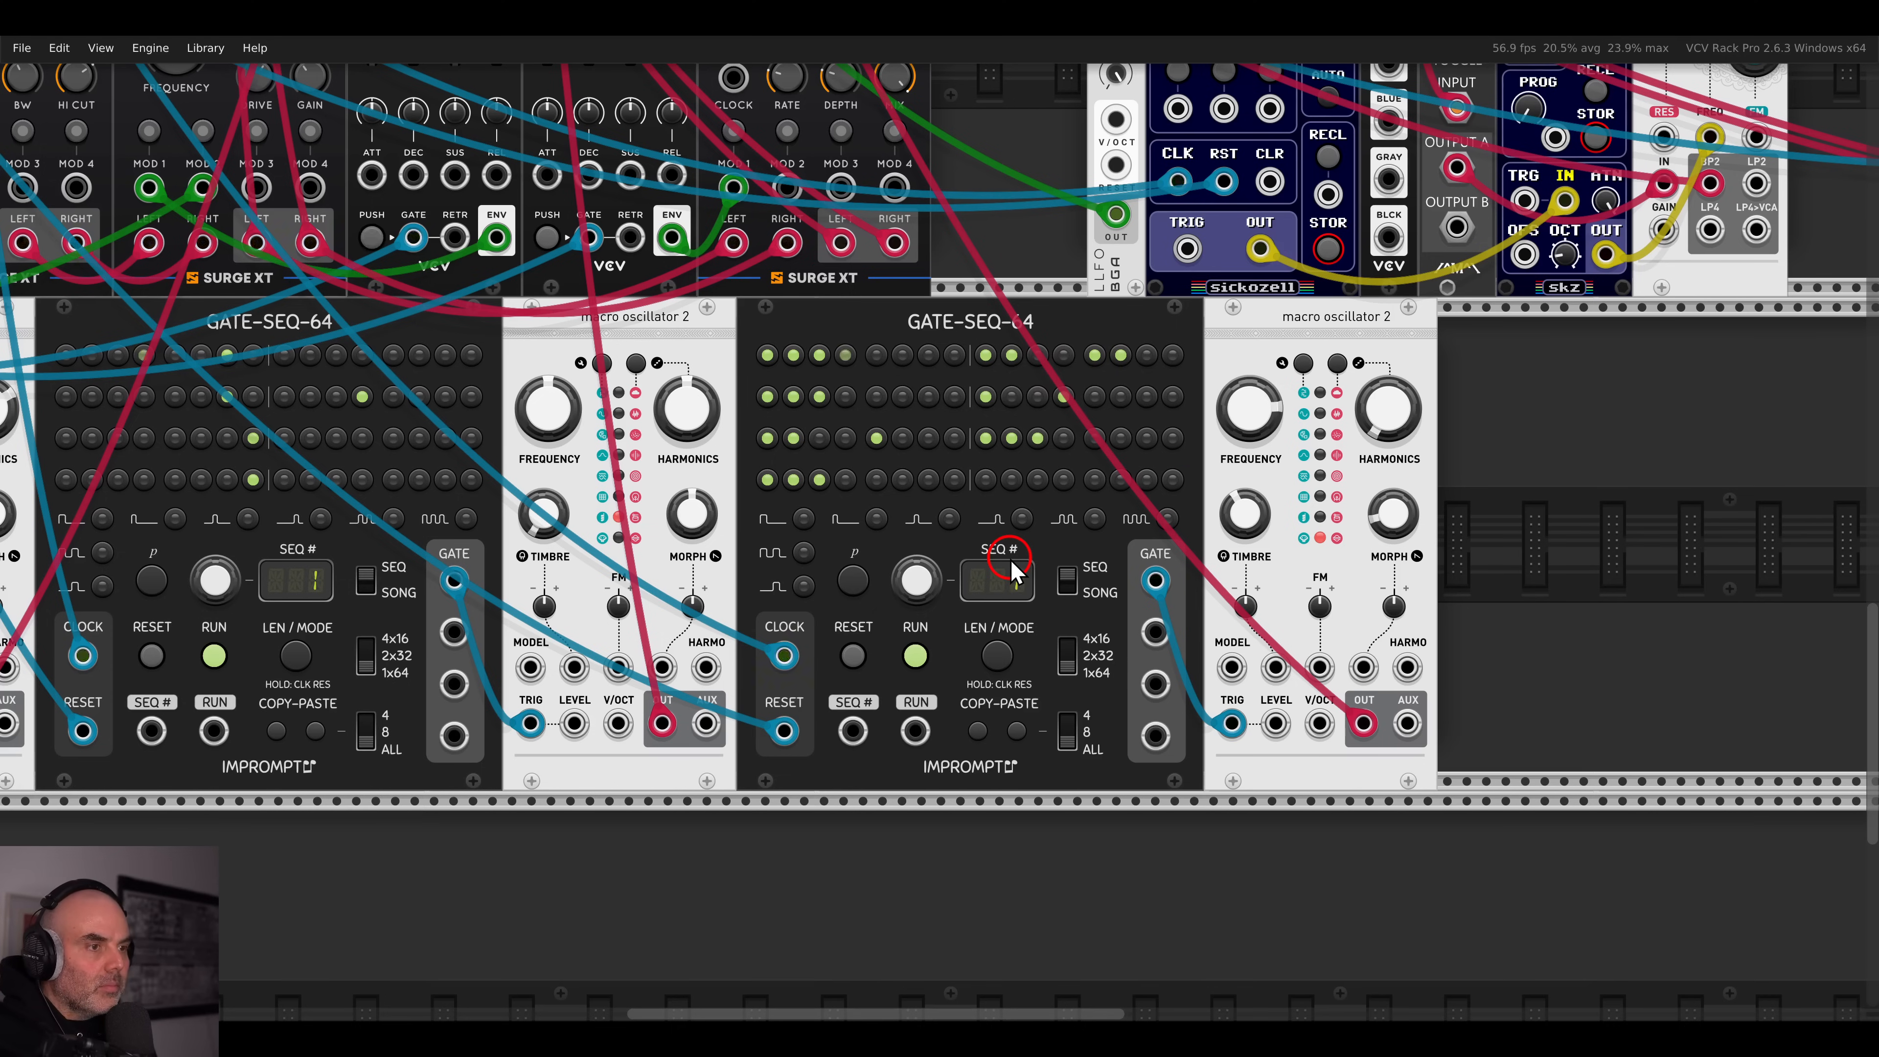
# - Set the hi-hat oscillator's morph to about 5.7% and patch the seventh CV output of randLoops8 to its morph input
pyautogui.moveTo(1397, 523)
pyautogui.mouseDown()
pyautogui.moveTo(1384, 392)
pyautogui.moveTo(1374, 498)
pyautogui.moveTo(1384, 359)
pyautogui.moveTo(1391, 524)
pyautogui.mouseUp()
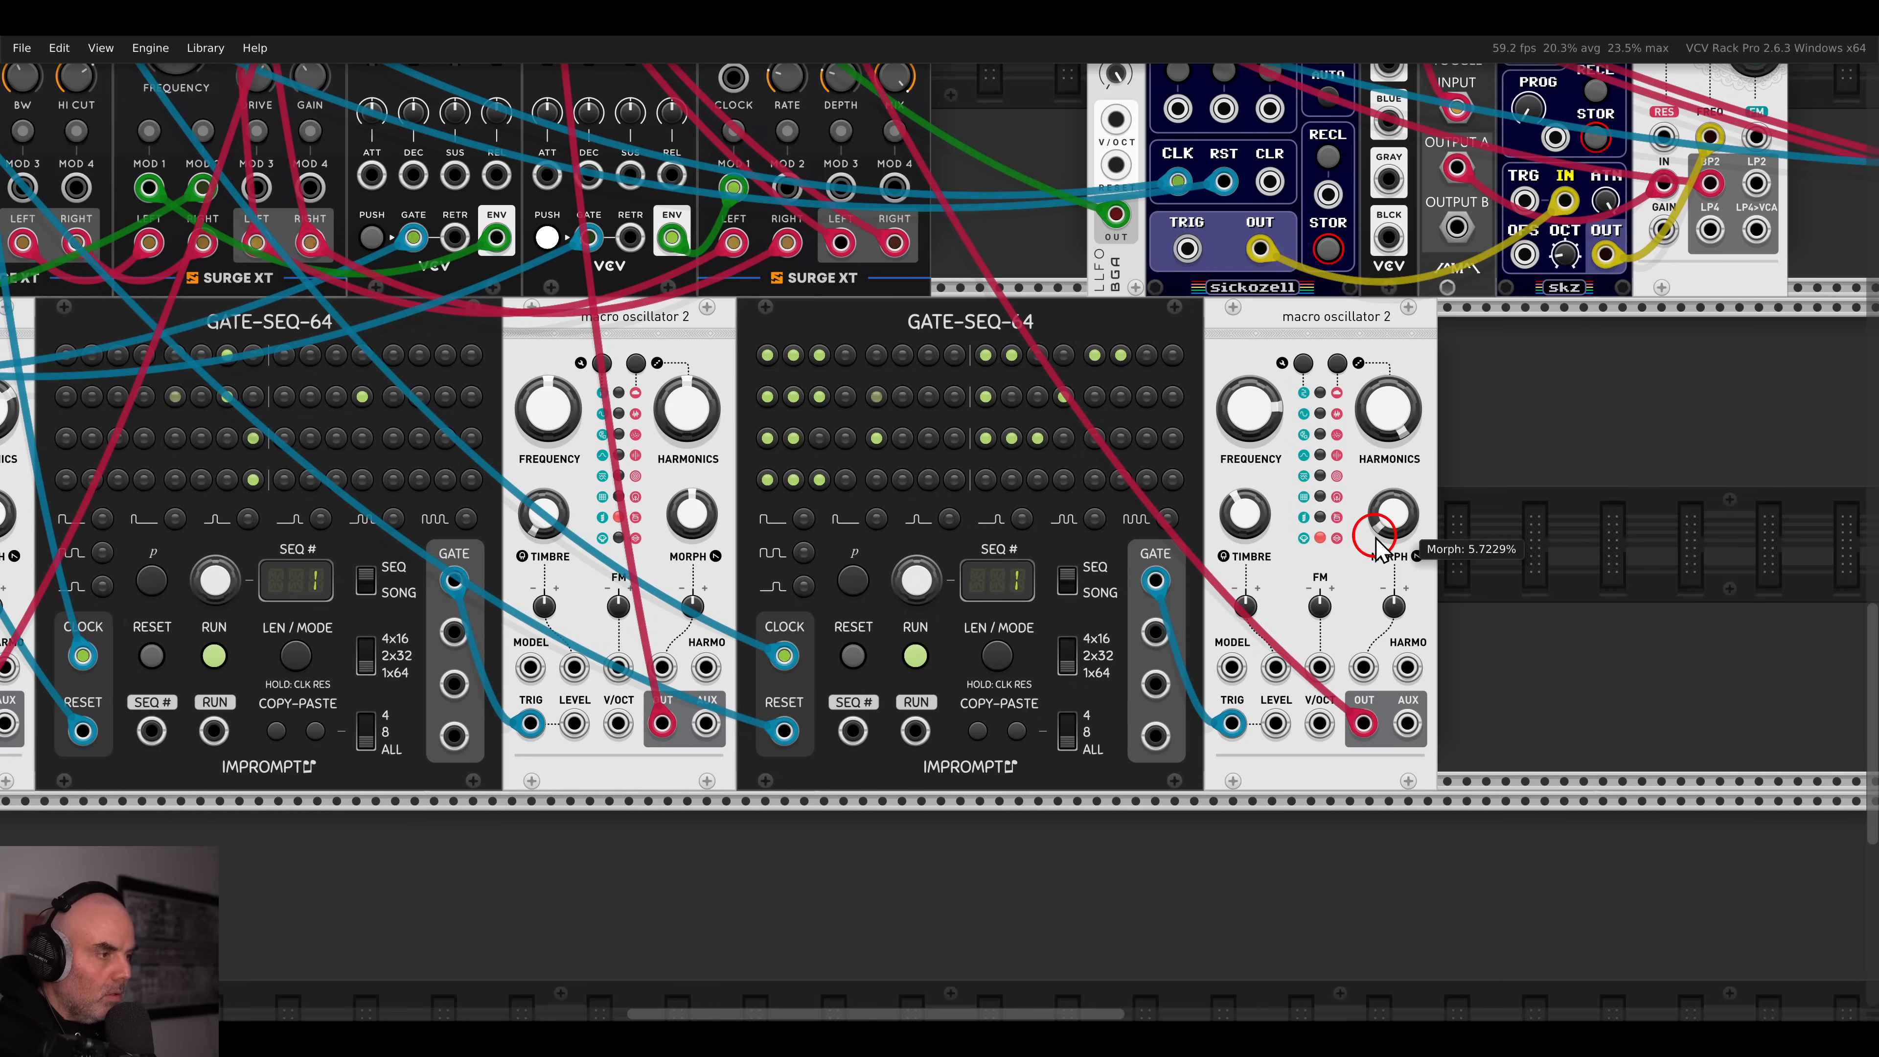
pyautogui.scroll(-2, 1299, 477)
pyautogui.scroll(-1, 1298, 474)
pyautogui.moveTo(1404, 415); pyautogui.dragTo(1057, 471)
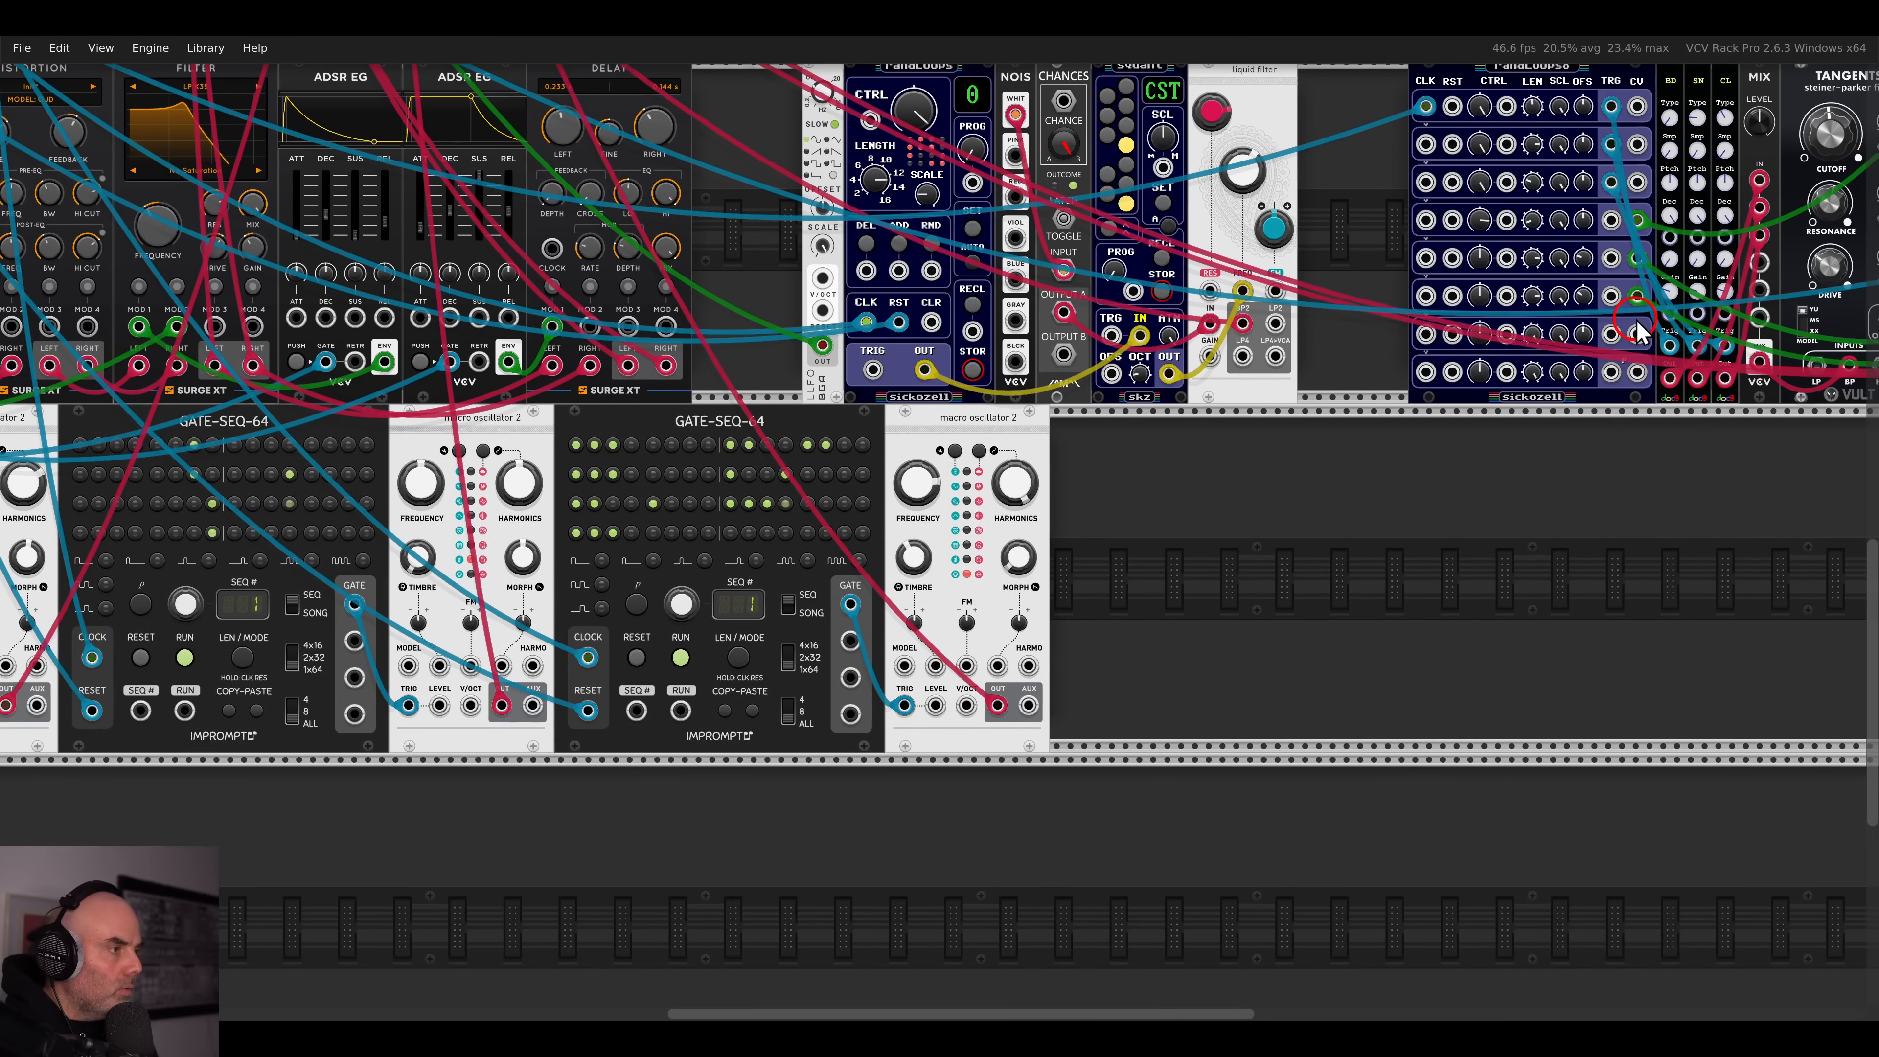
pyautogui.moveTo(1638, 334); pyautogui.dragTo(975, 552)
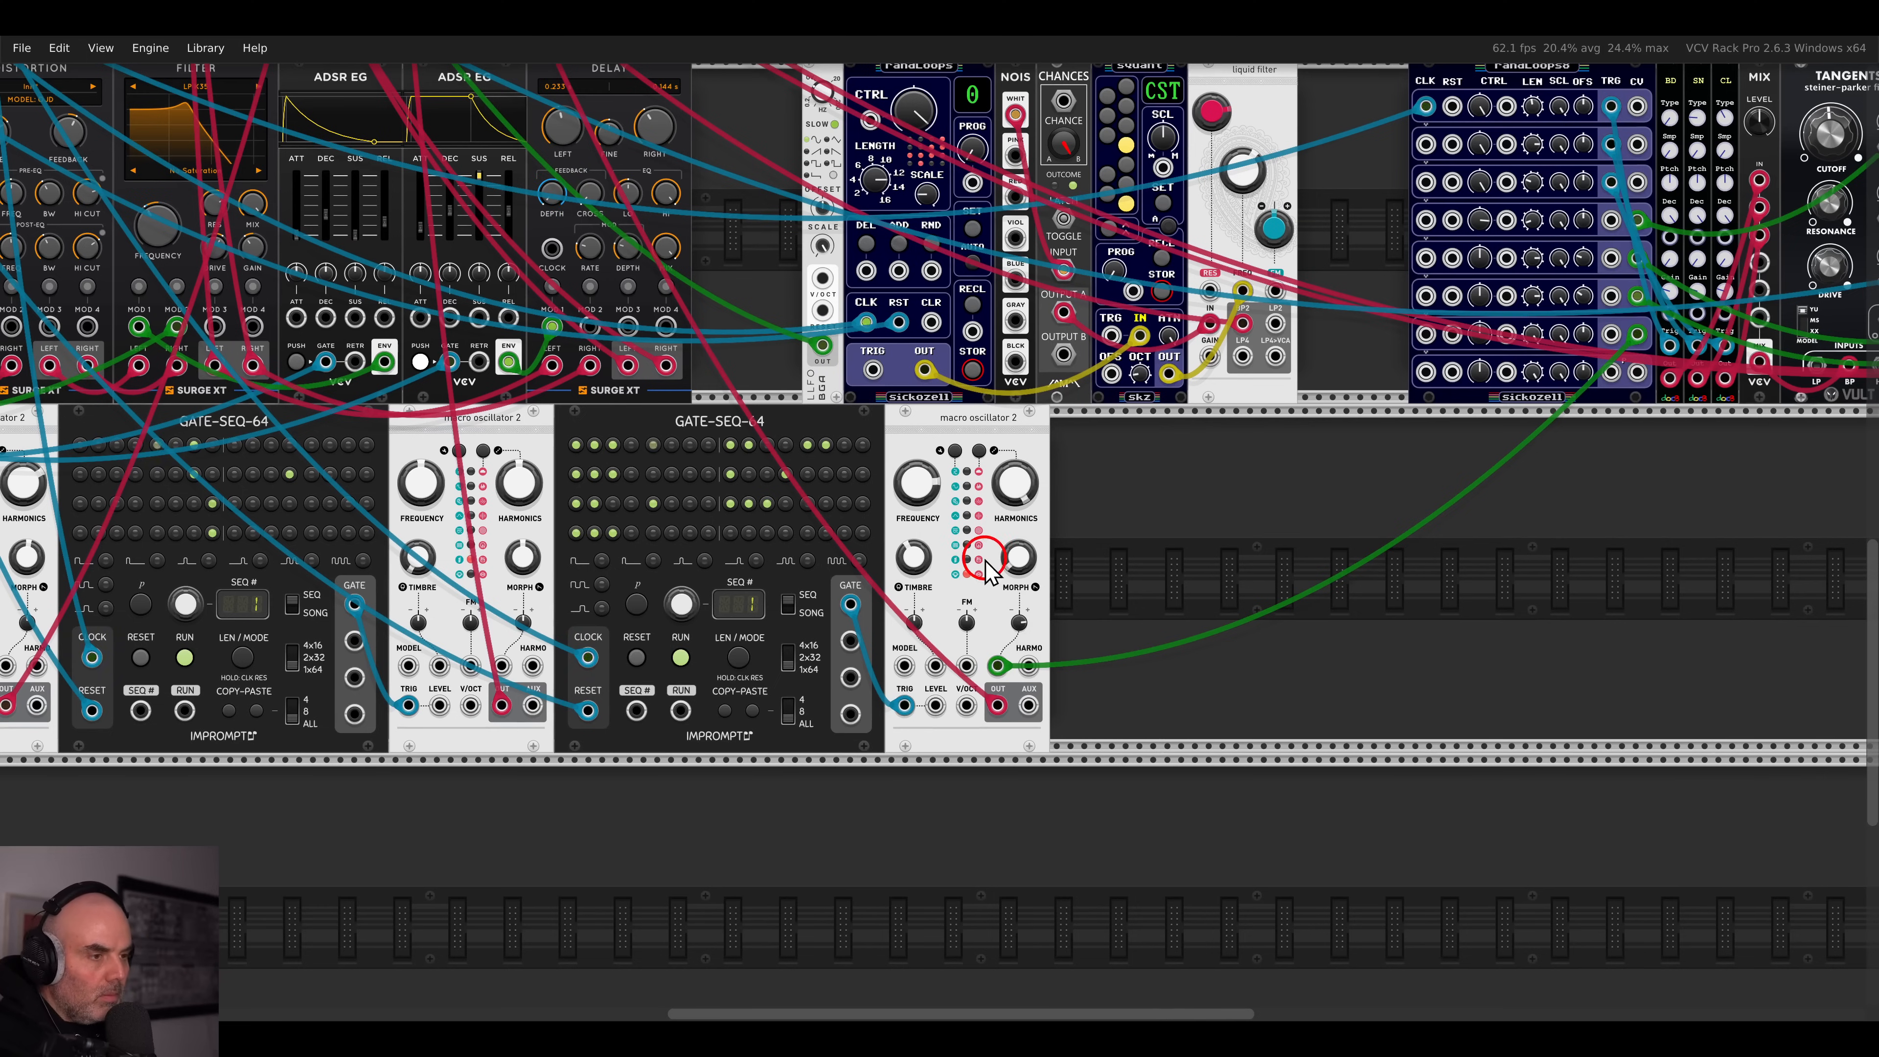
# - Move the third GATE-SEQ-64 and its oscillator further along the row to free space beside the snare oscillator
pyautogui.moveTo(792, 392); pyautogui.dragTo(1381, 875)
pyautogui.rightClick(1005, 208)
pyautogui.moveTo(1091, 261); pyautogui.dragTo(1031, 260)
pyautogui.click(1295, 183)
pyautogui.moveTo(1288, 599); pyautogui.dragTo(1004, 245)
pyautogui.moveTo(1453, 658); pyautogui.dragTo(963, 608)
pyautogui.moveTo(1009, 608); pyautogui.dragTo(1391, 614)
# - Add a Valley Plateau reverb directly beside the snare oscillator
pyautogui.rightClick(1112, 619)
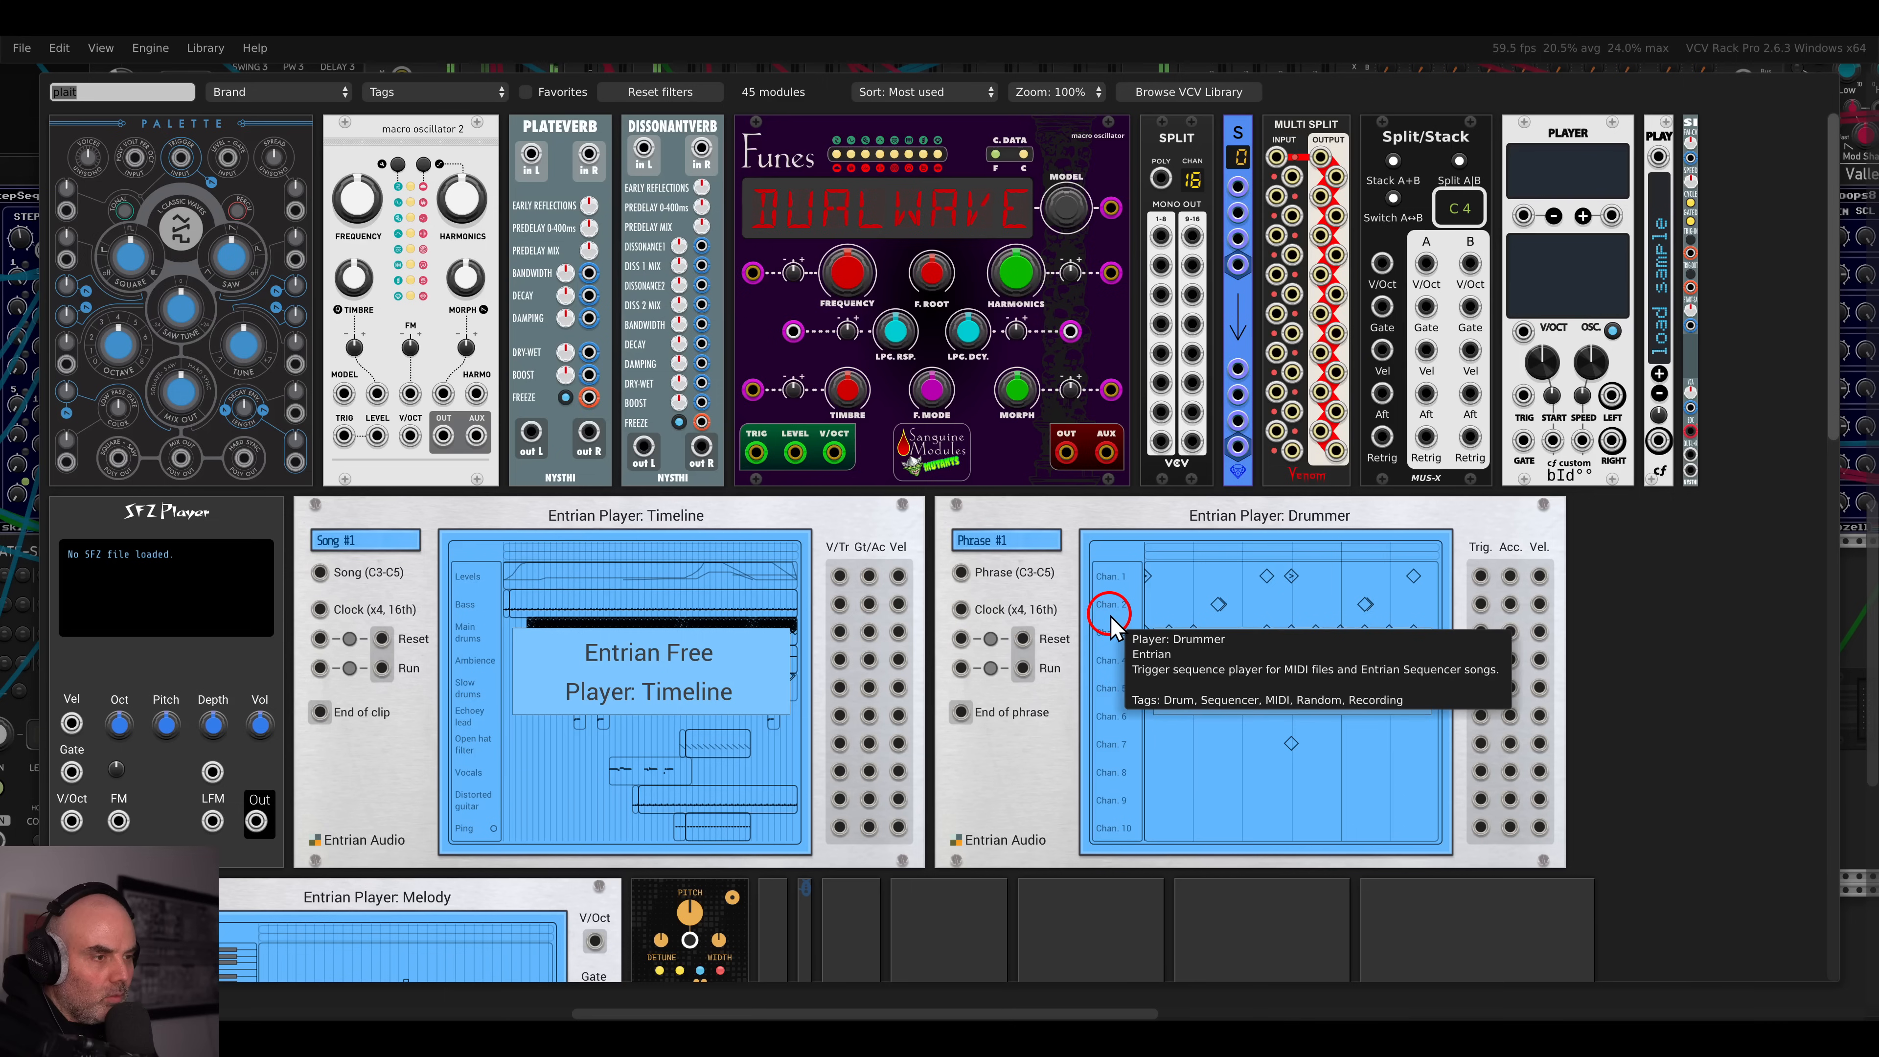
pyautogui.click(716, 578)
pyautogui.scroll(5, 1108, 210)
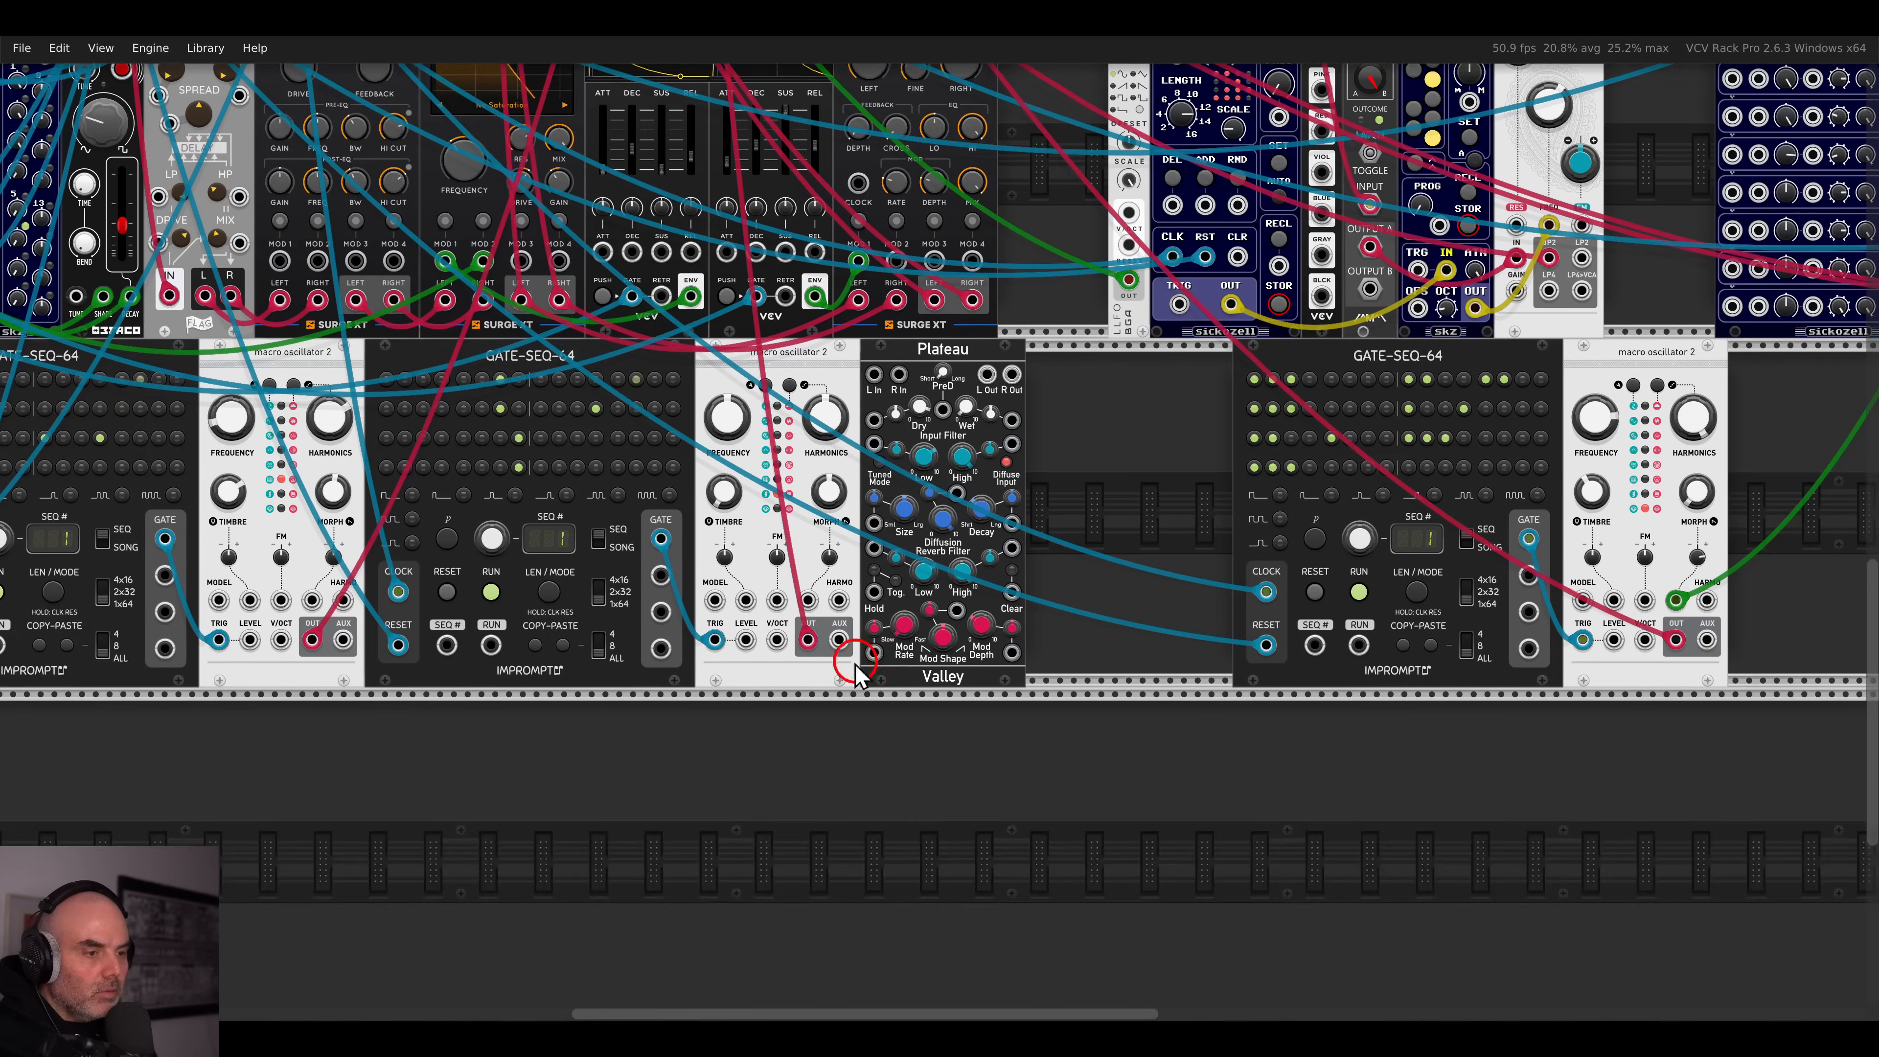
# - Patch Plateau's left and right outputs to MixMaster's tenth channel and the snare oscillator's OUT to Plateau's L In
pyautogui.moveTo(1103, 200); pyautogui.dragTo(707, 490)
pyautogui.scroll(10, 1141, 185)
pyautogui.scroll(8, 1145, 177)
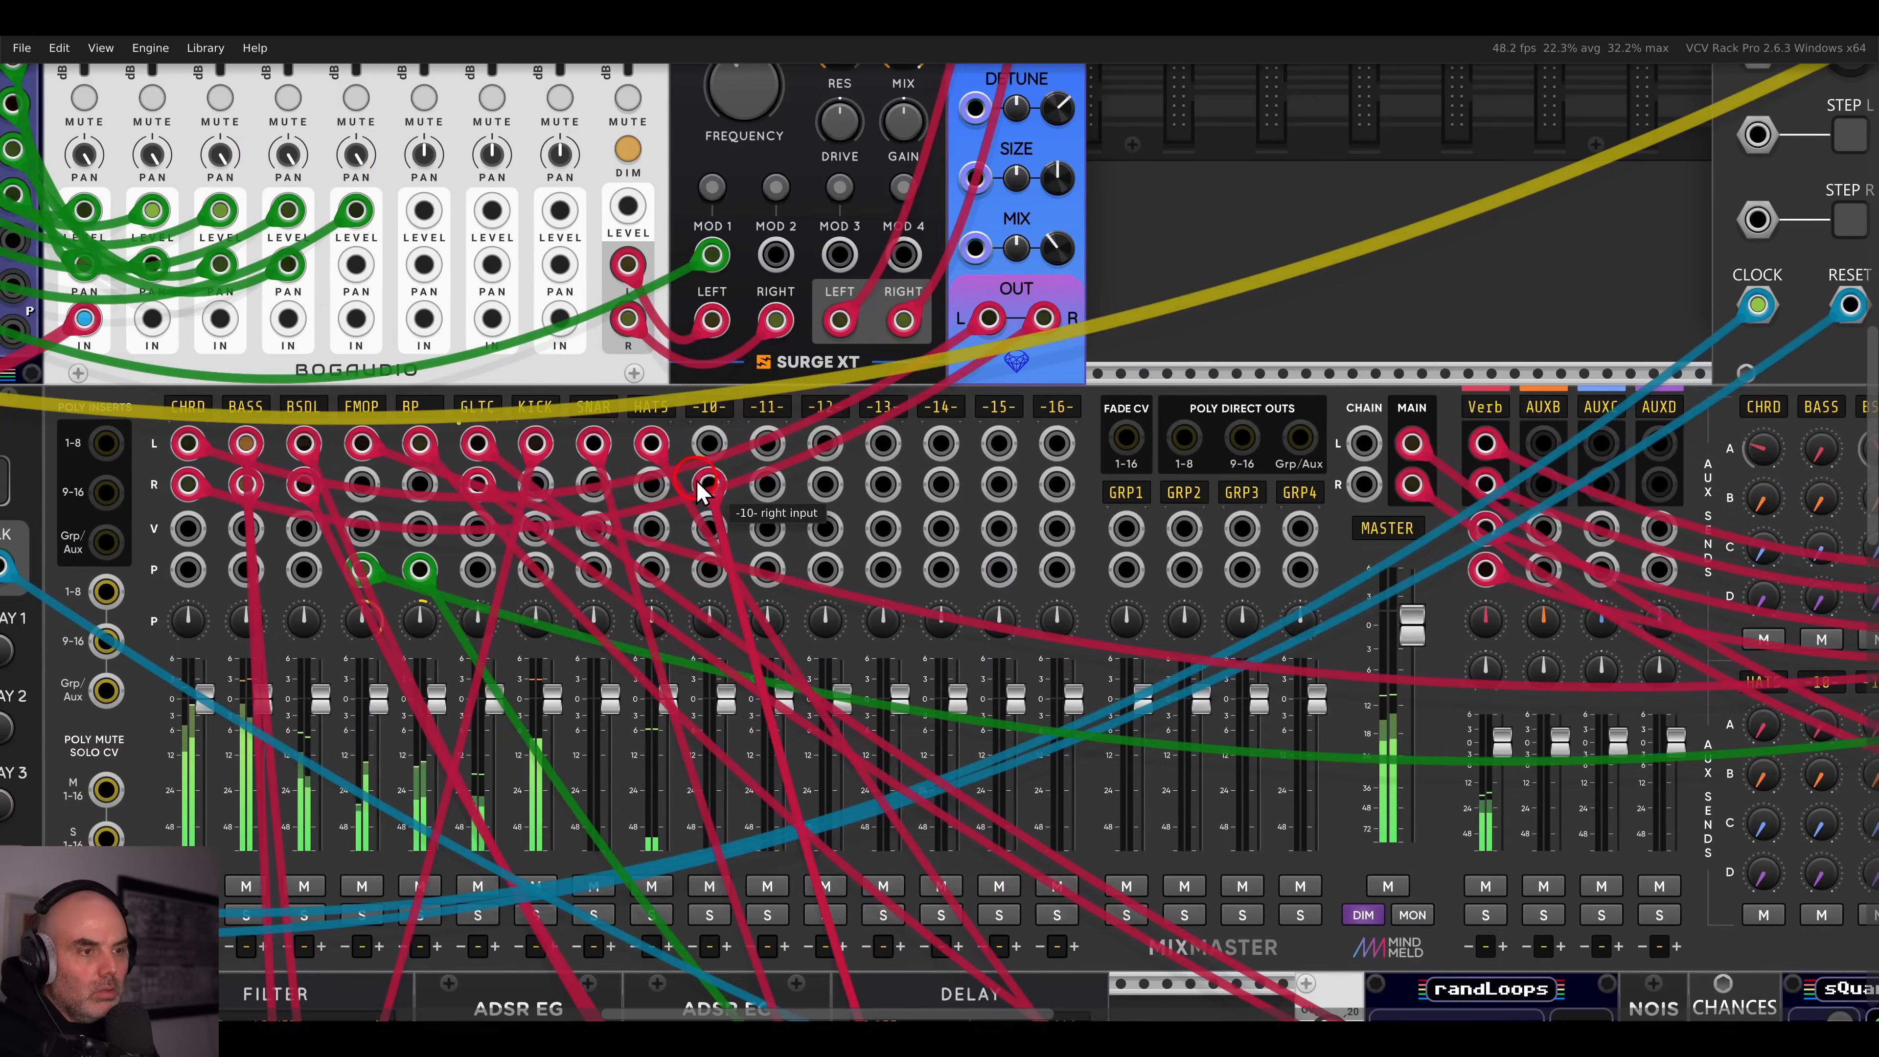
pyautogui.scroll(-16, 661, 485)
pyautogui.moveTo(789, 813); pyautogui.dragTo(904, 374)
pyautogui.scroll(10, 938, 366)
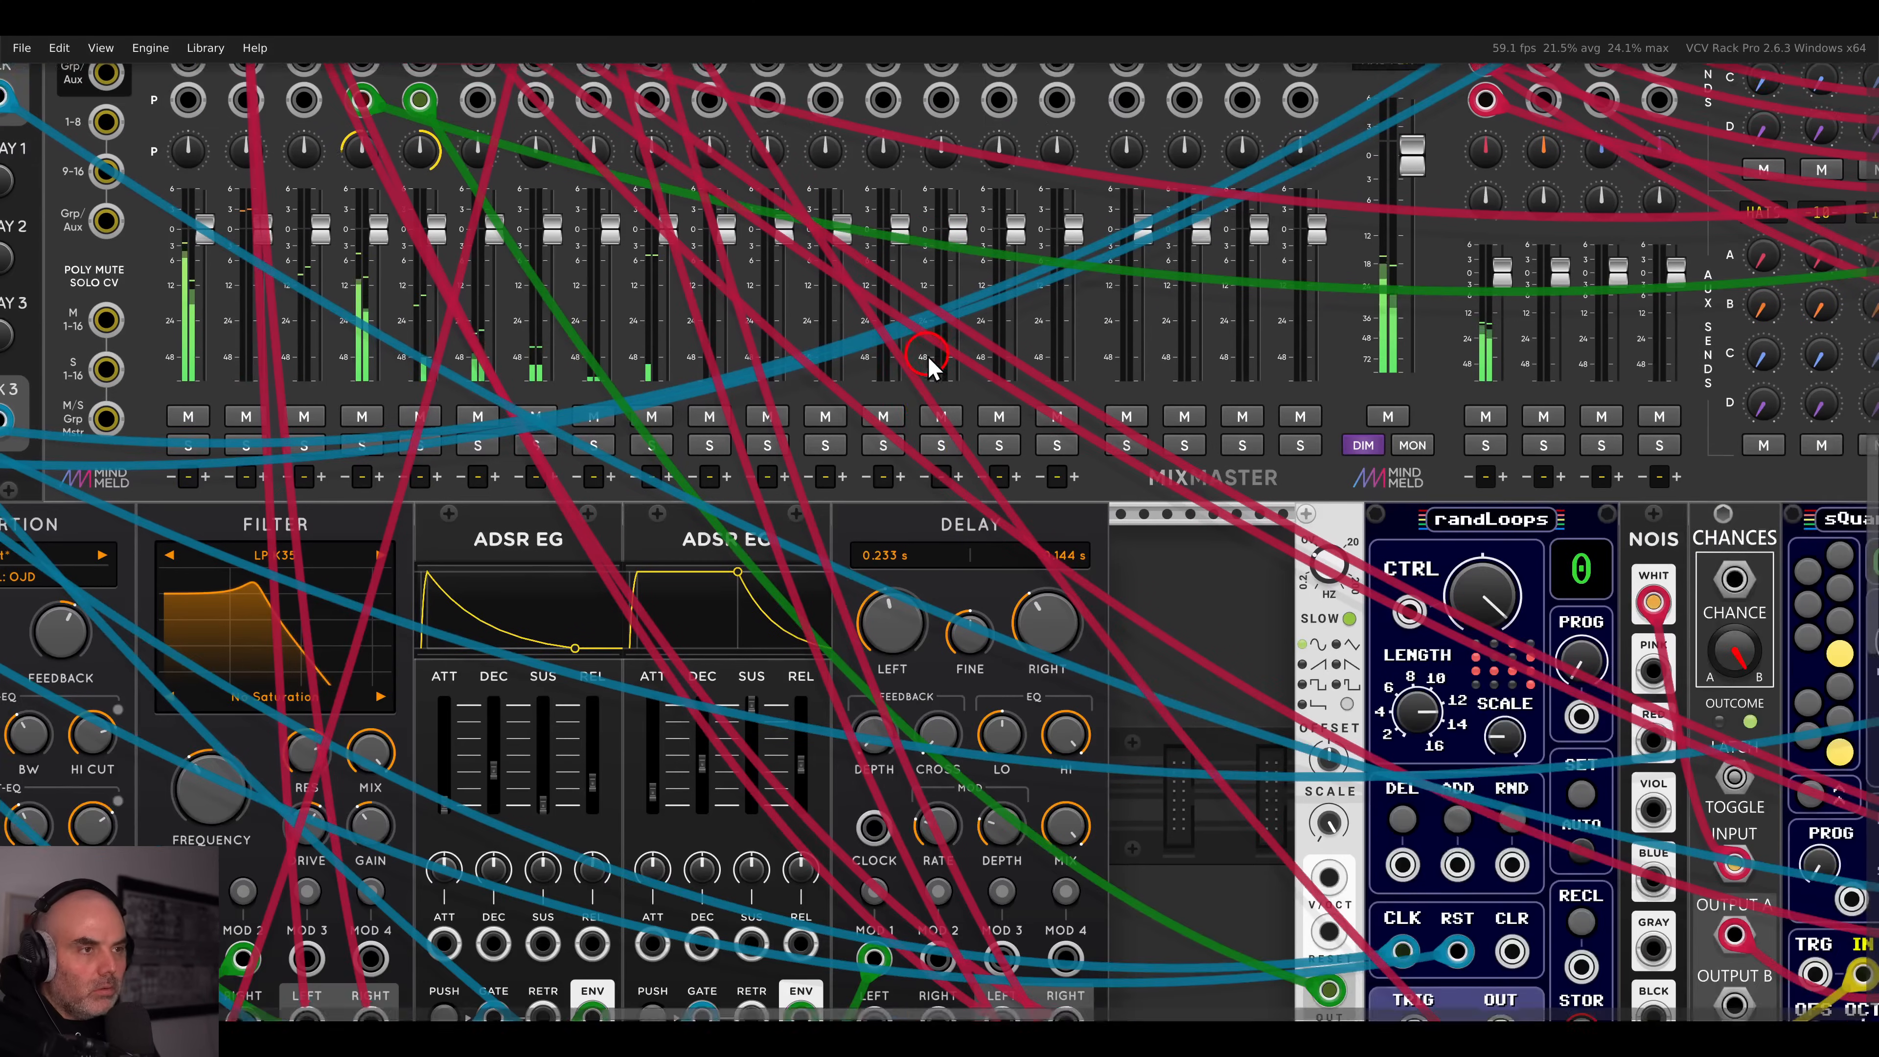
# - Set the snare Plateau's input low cut to about 1824.5 Hz and adjust its decay
pyautogui.scroll(-10, 693, 415)
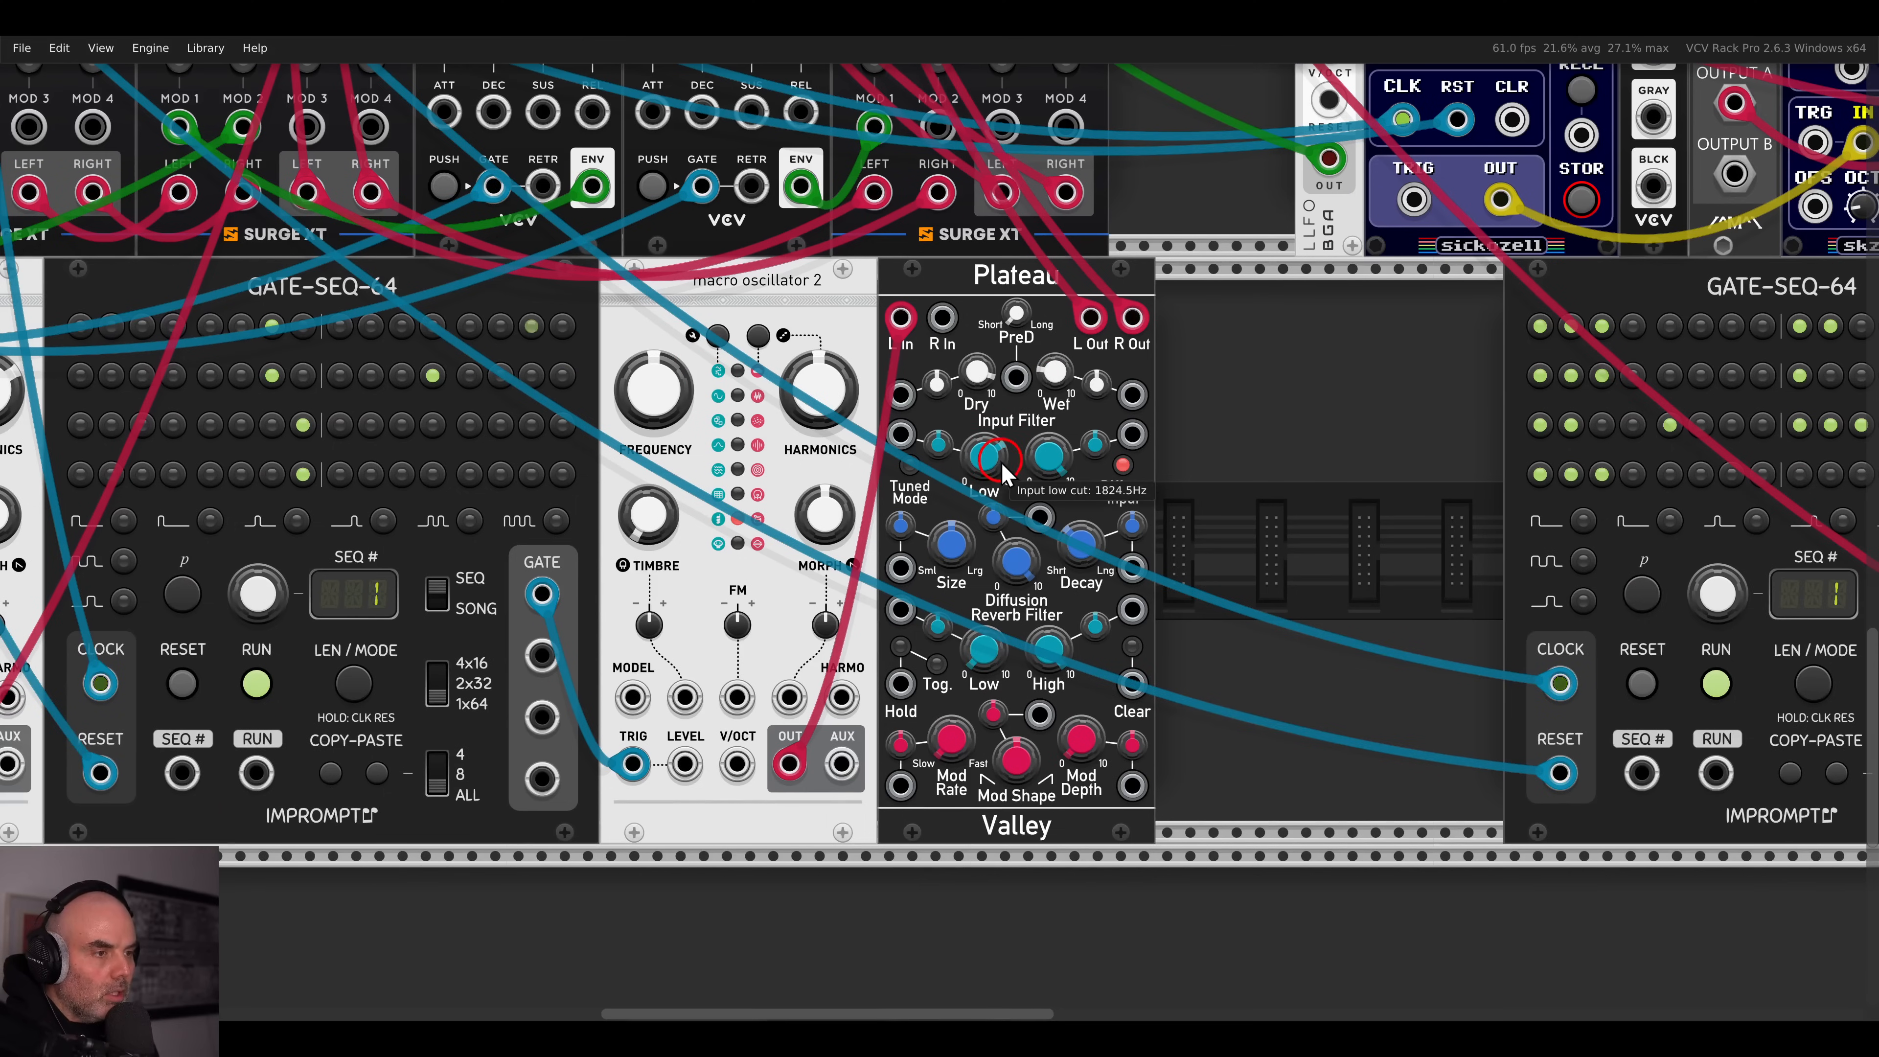
pyautogui.moveTo(1077, 534); pyautogui.dragTo(1036, 416)
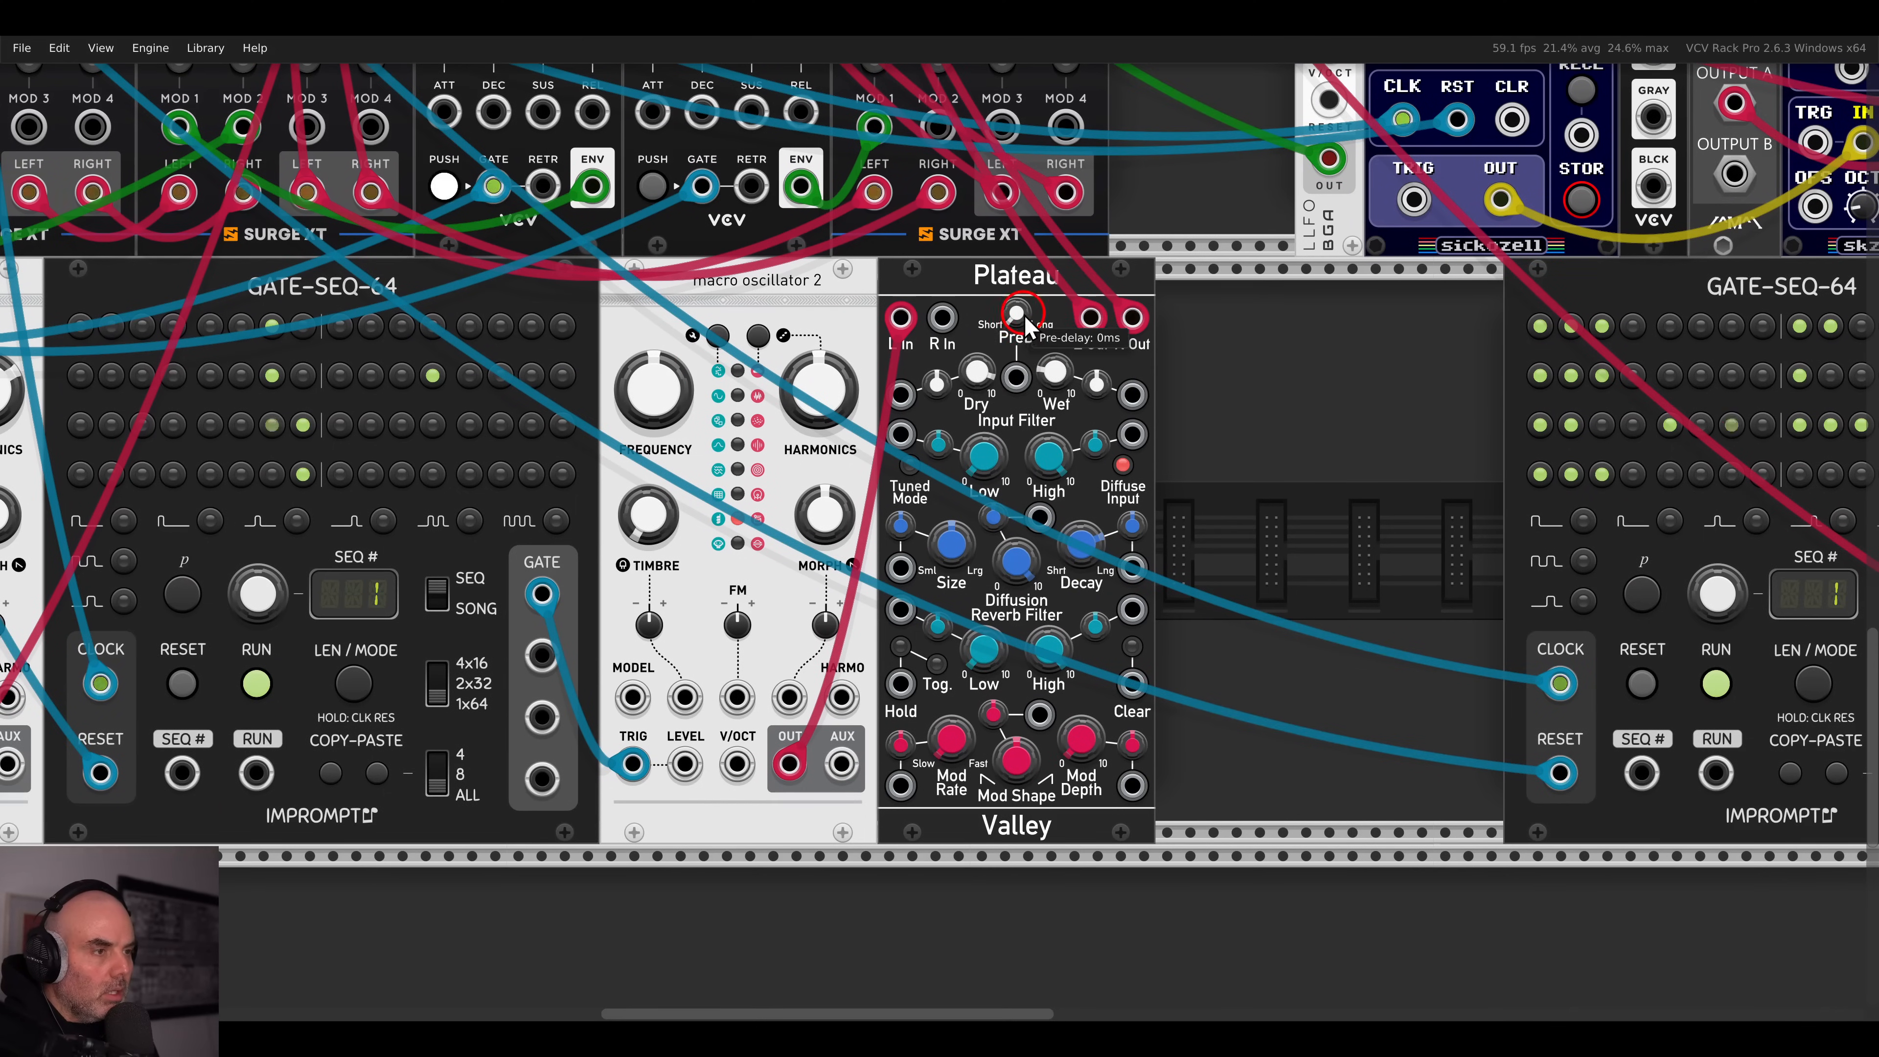
# - Patch the first GATE-SEQ-64's top gate output to the Clear input of the snare Plateau
pyautogui.moveTo(863, 426); pyautogui.dragTo(1246, 374)
pyautogui.scroll(-2, 1122, 414)
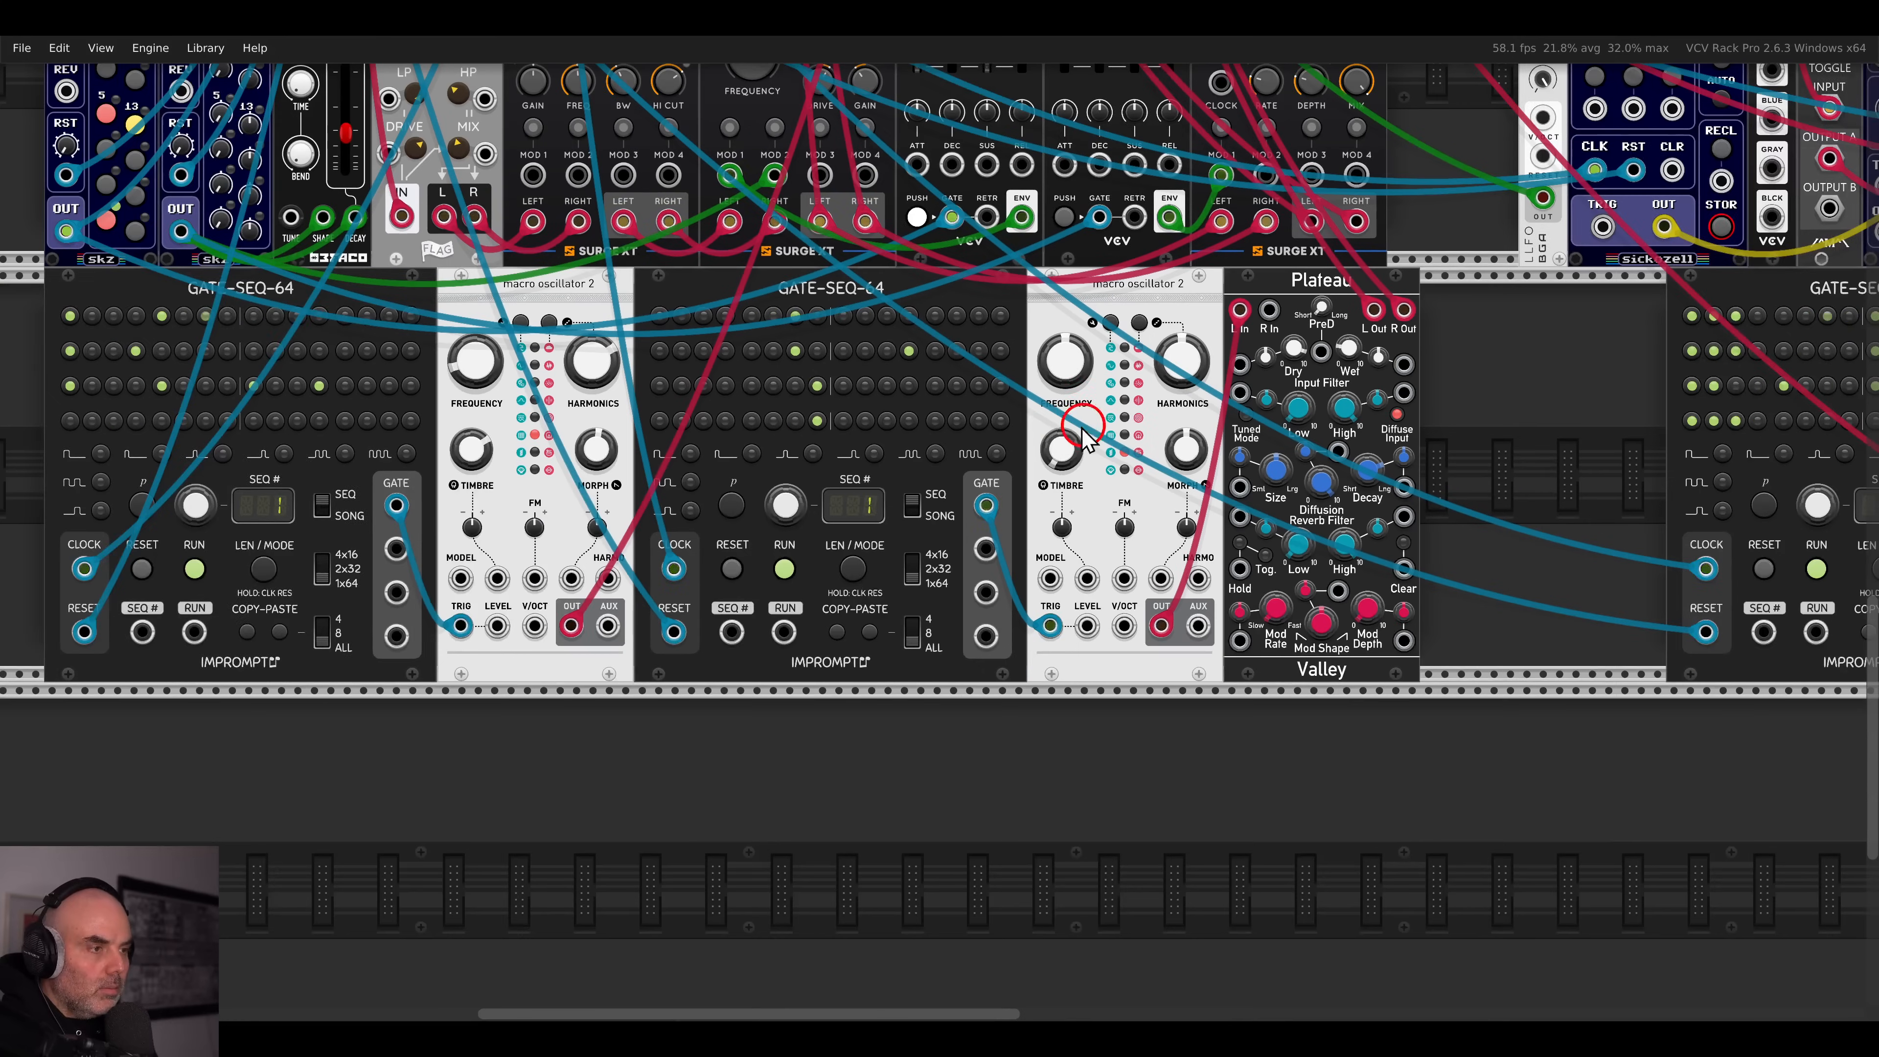
pyautogui.moveTo(1054, 426); pyautogui.dragTo(1204, 426)
pyautogui.moveTo(1556, 570); pyautogui.dragTo(548, 508)
# - Set the snare Plateau's pre-delay to the Fibonacci value 89 ms
pyautogui.moveTo(1394, 437); pyautogui.dragTo(1110, 452)
pyautogui.scroll(3, 1153, 492)
pyautogui.moveTo(1228, 273); pyautogui.dragTo(1194, 343)
pyautogui.moveTo(1165, 261); pyautogui.dragTo(1152, 203)
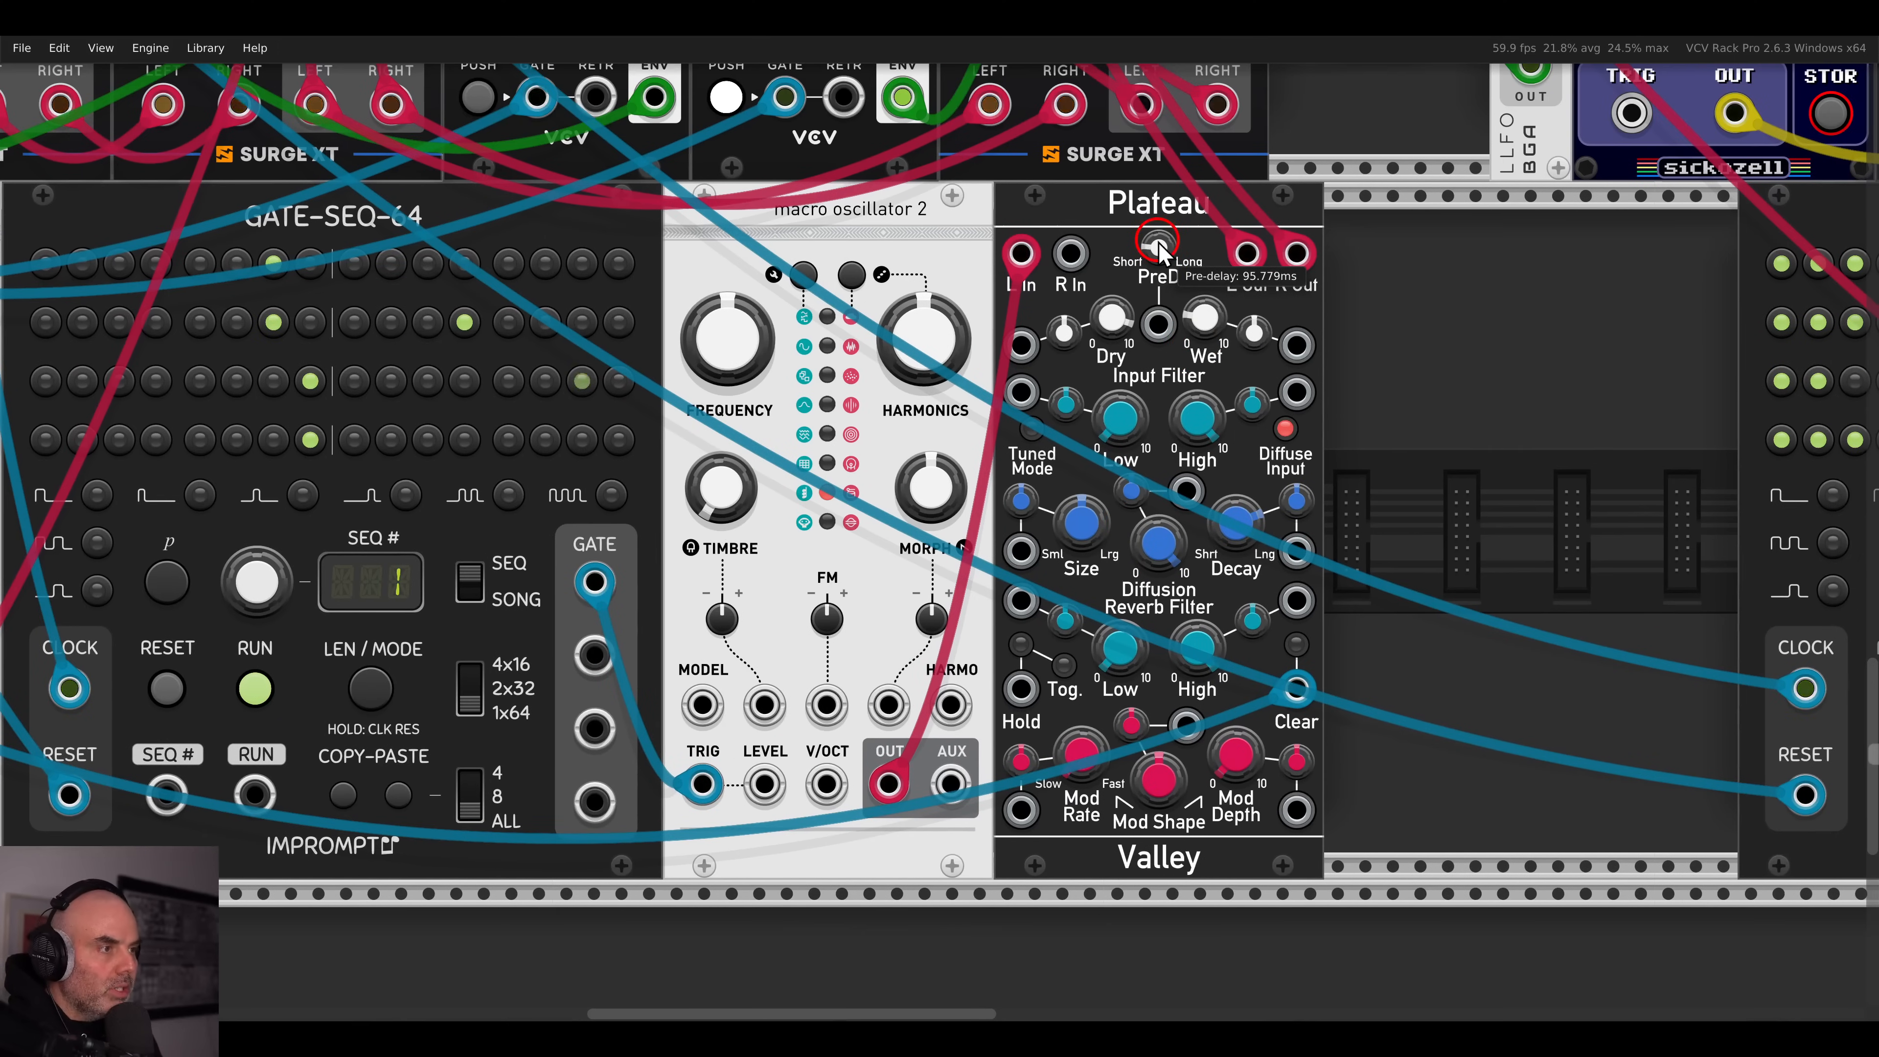
pyautogui.scroll(-5, 1022, 781)
pyautogui.scroll(4, 1022, 781)
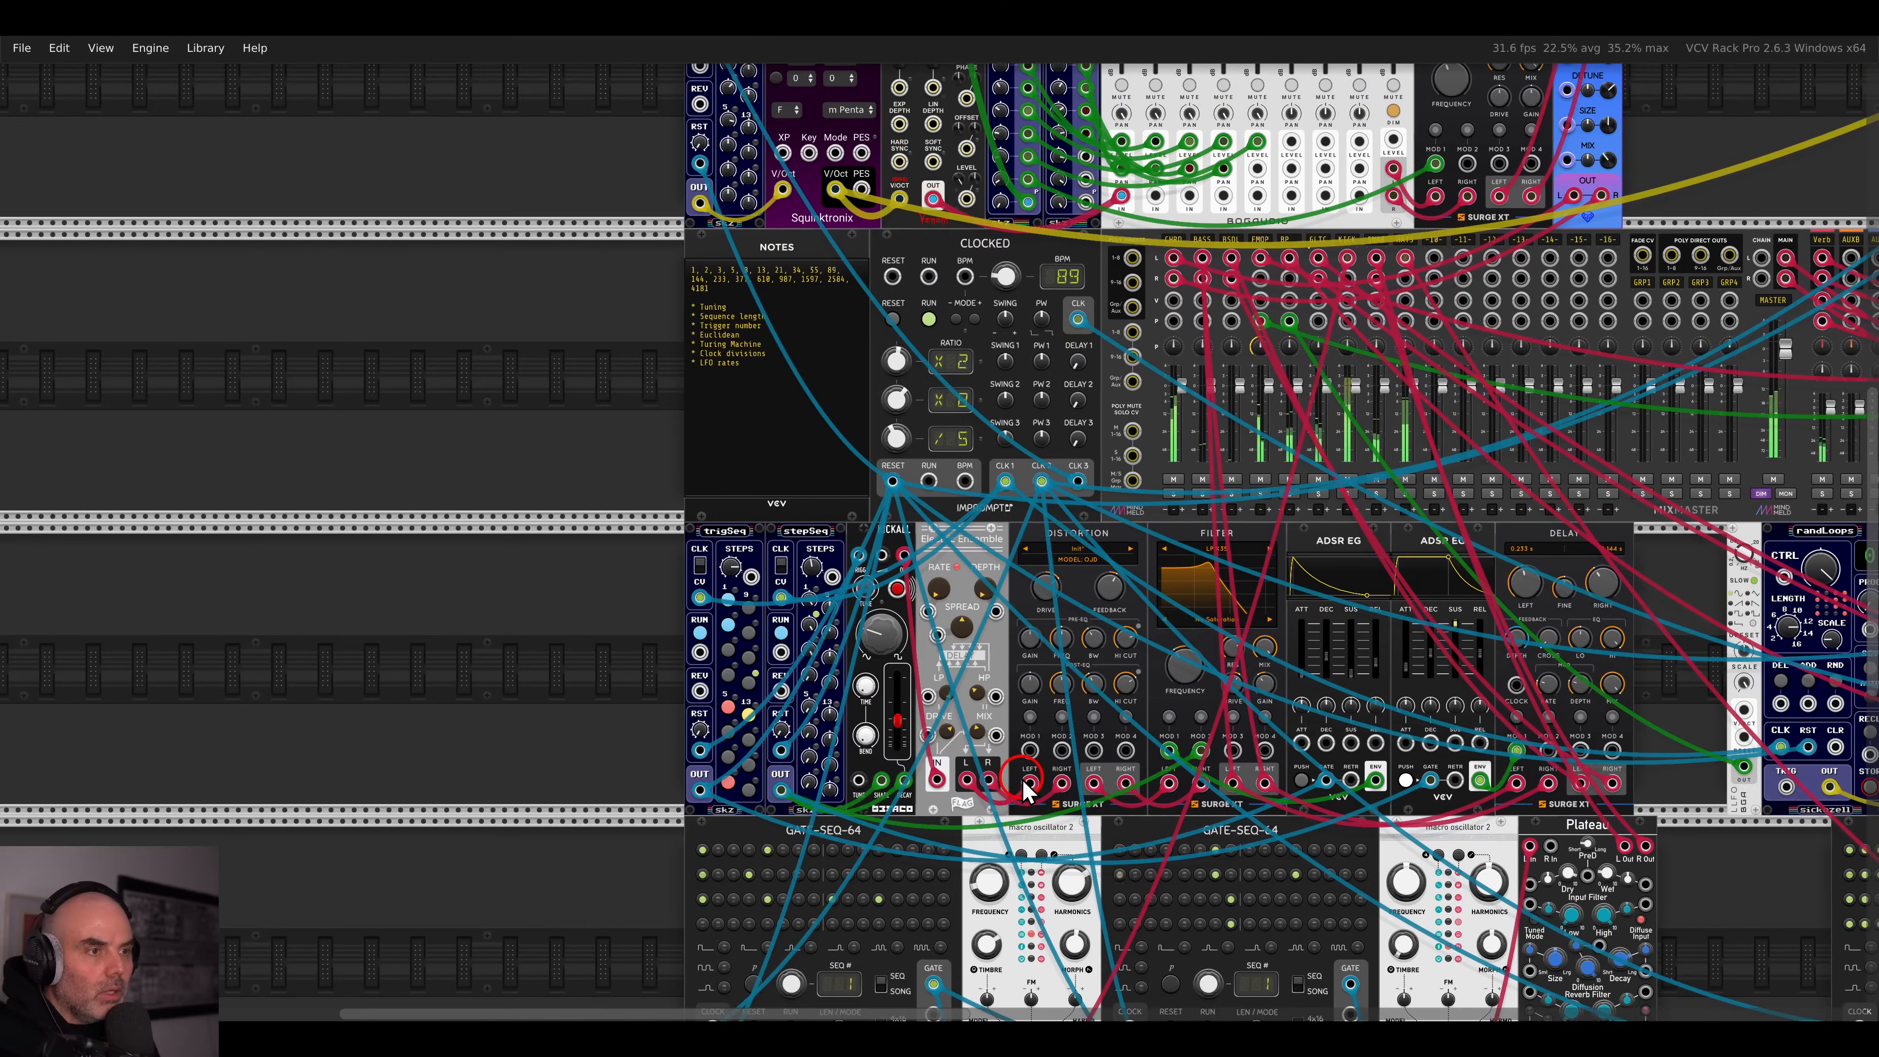
pyautogui.moveTo(1258, 802); pyautogui.dragTo(821, 393)
pyautogui.scroll(3, 1120, 495)
pyautogui.rightClick(1160, 442)
pyautogui.write('100')
pyautogui.press('Return')
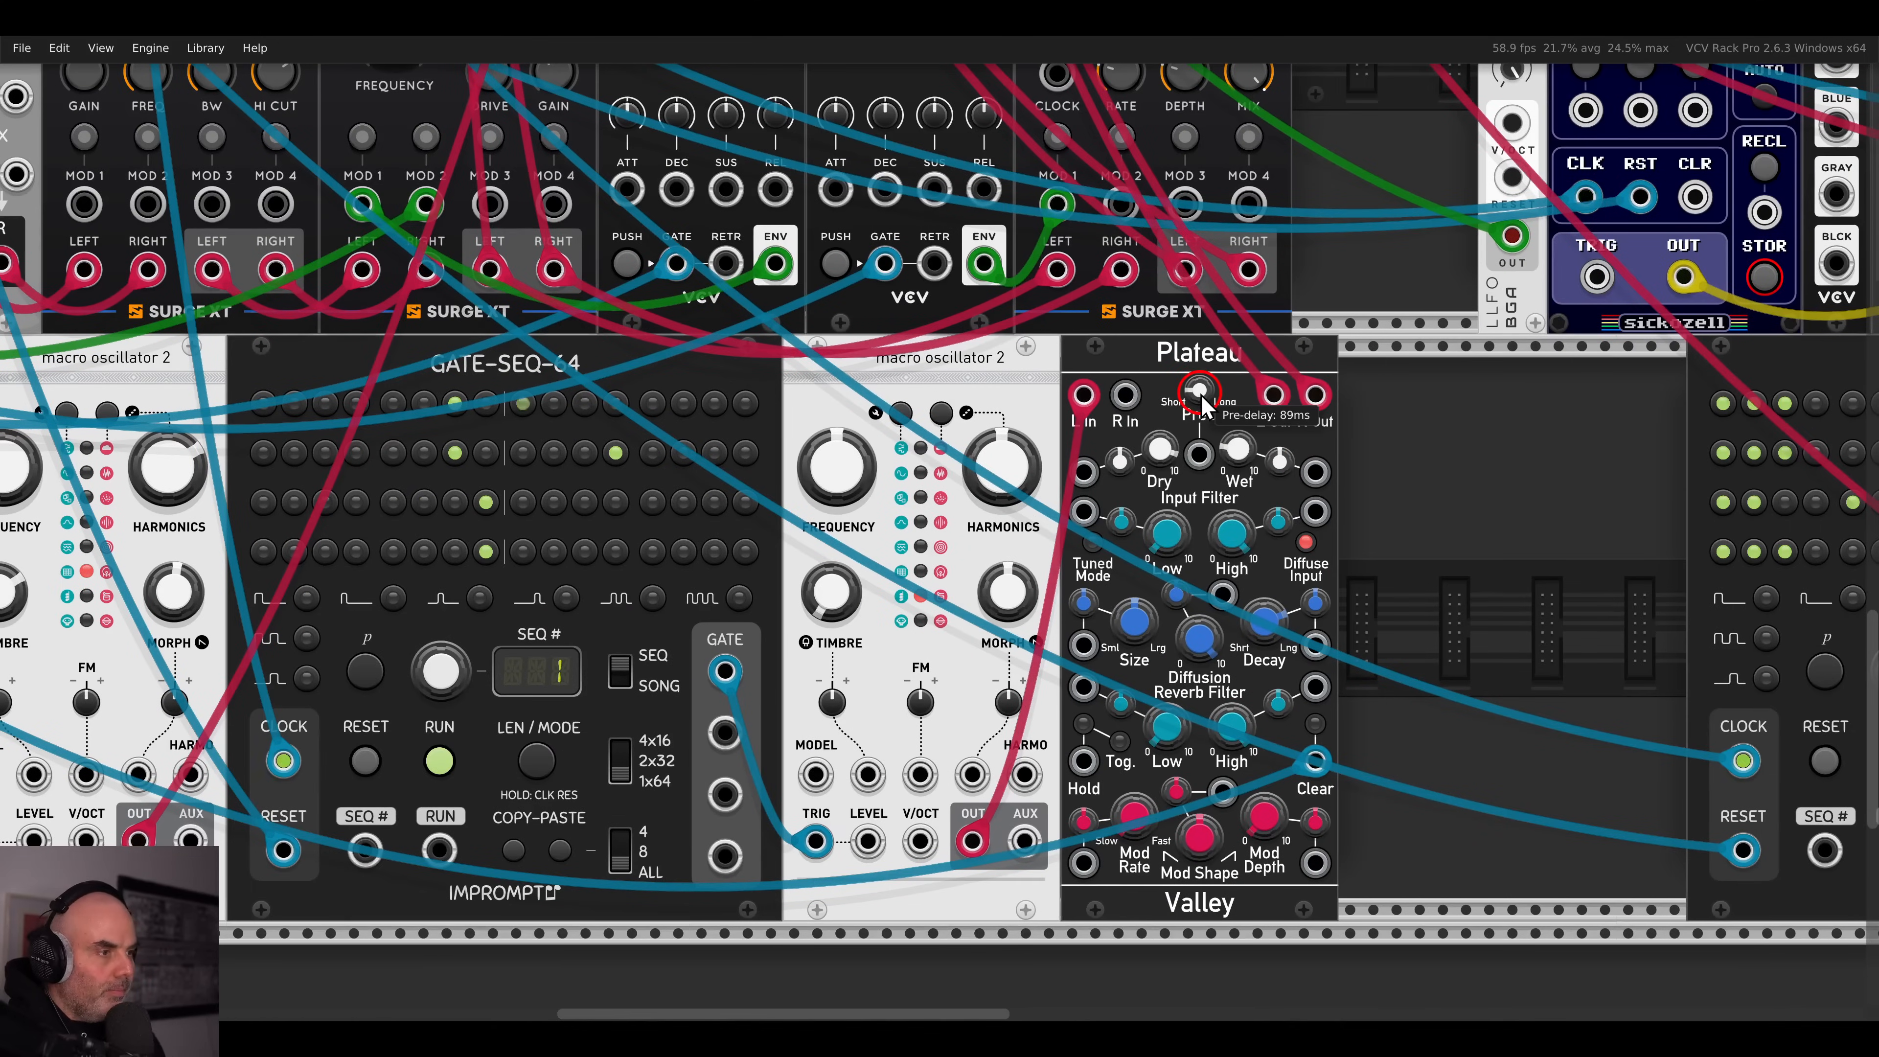
pyautogui.scroll(-3, 1168, 532)
pyautogui.scroll(1, 1118, 530)
pyautogui.scroll(-5, 1119, 532)
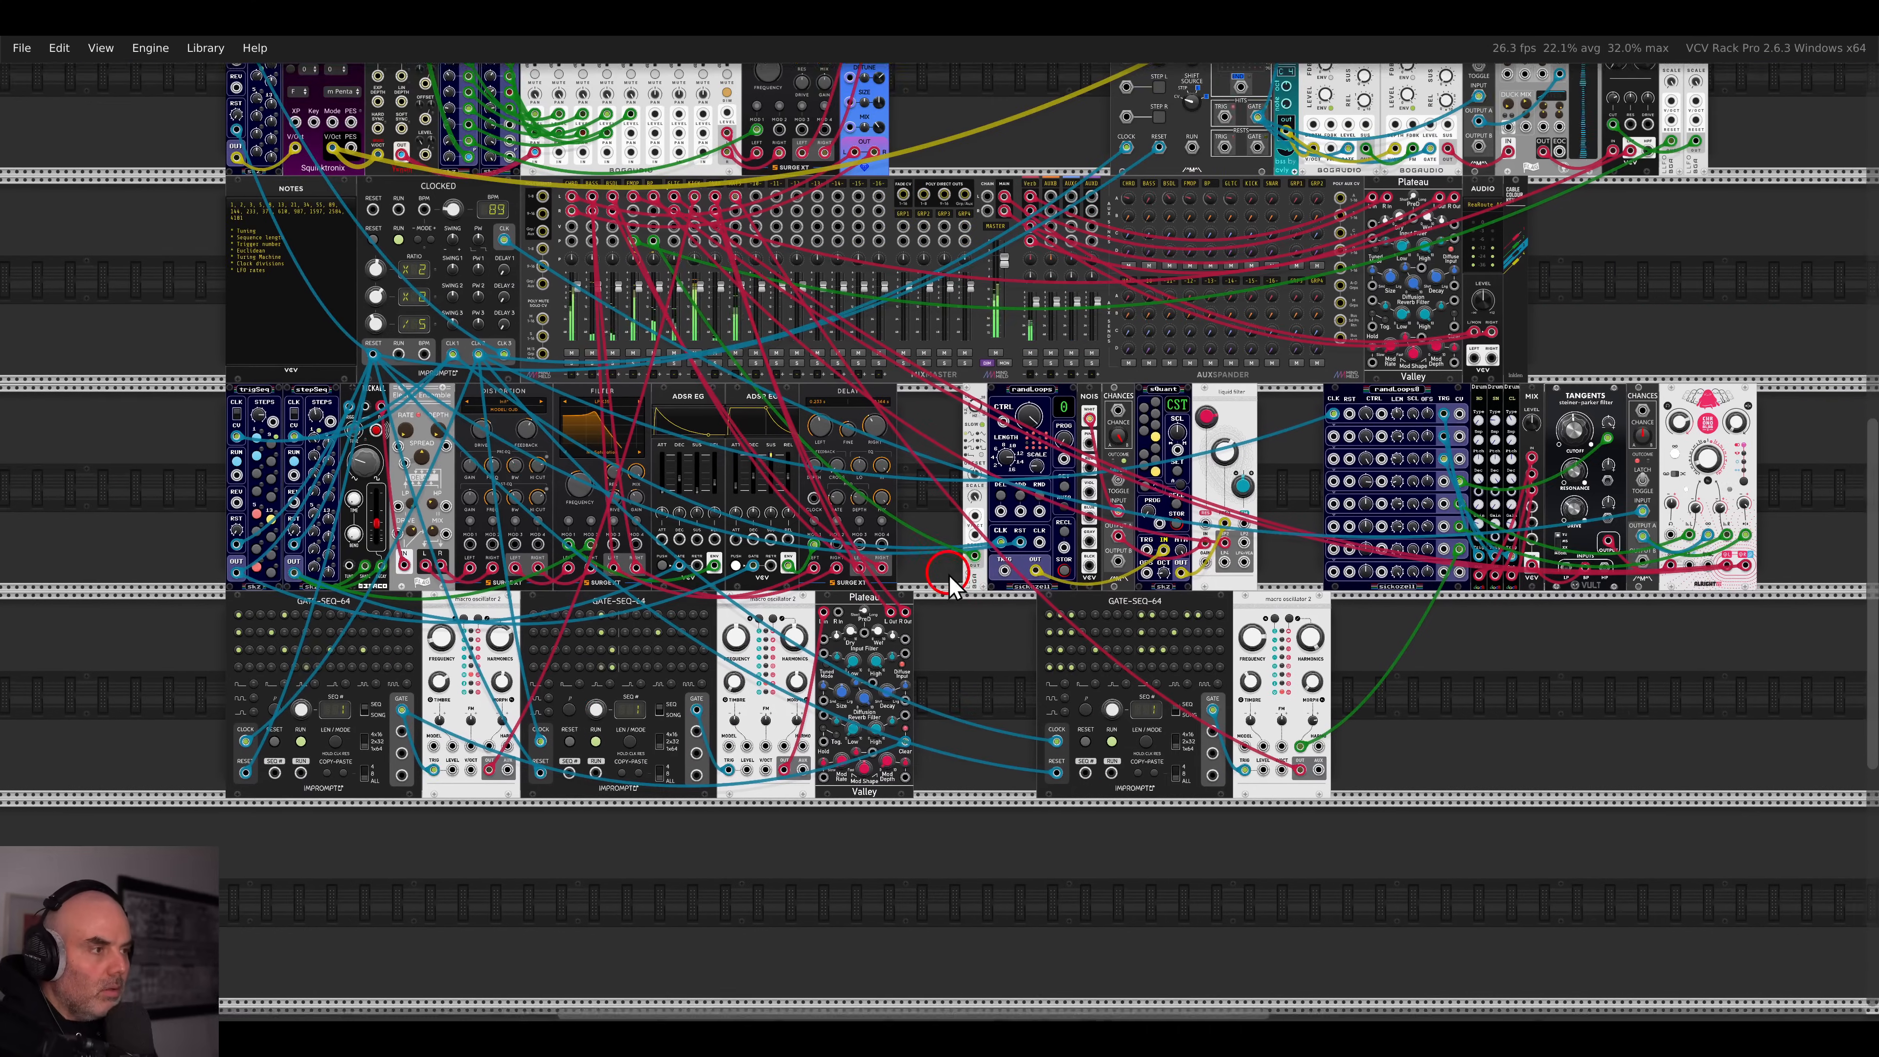
pyautogui.scroll(-3, 951, 493)
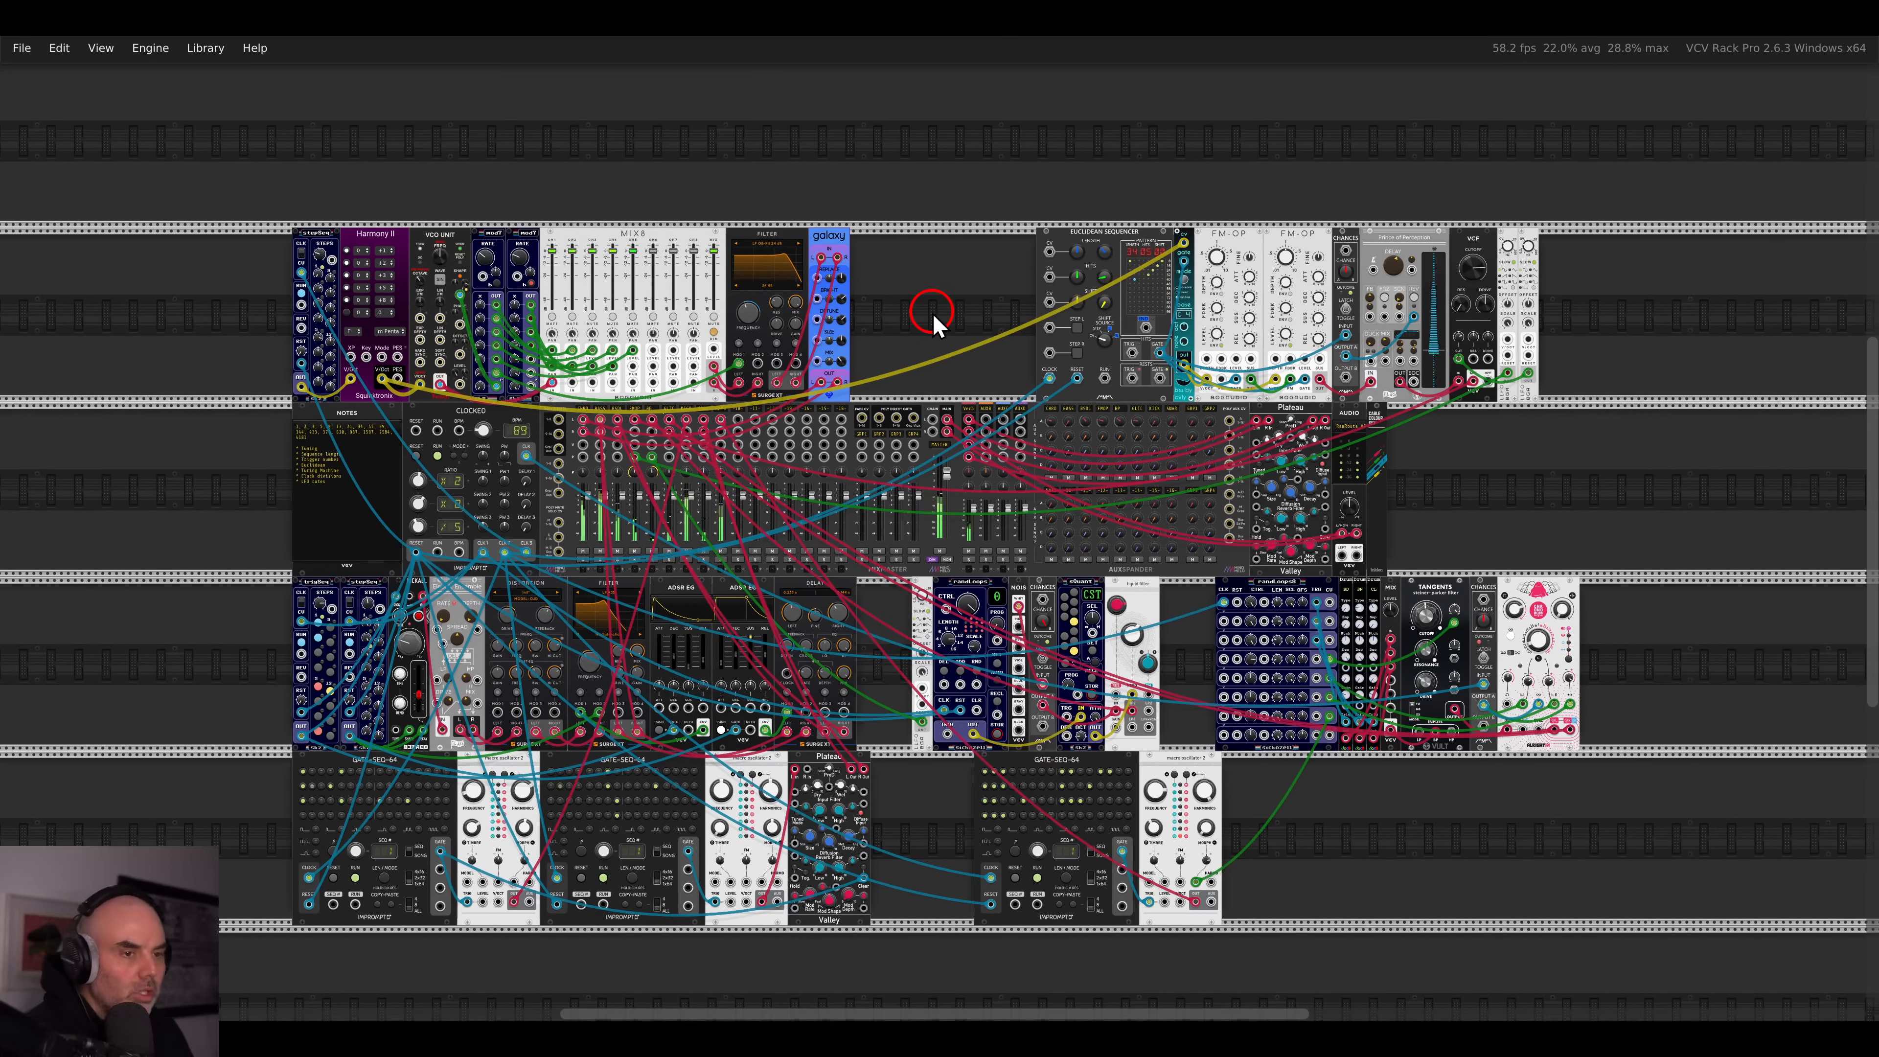
pyautogui.scroll(2, 932, 315)
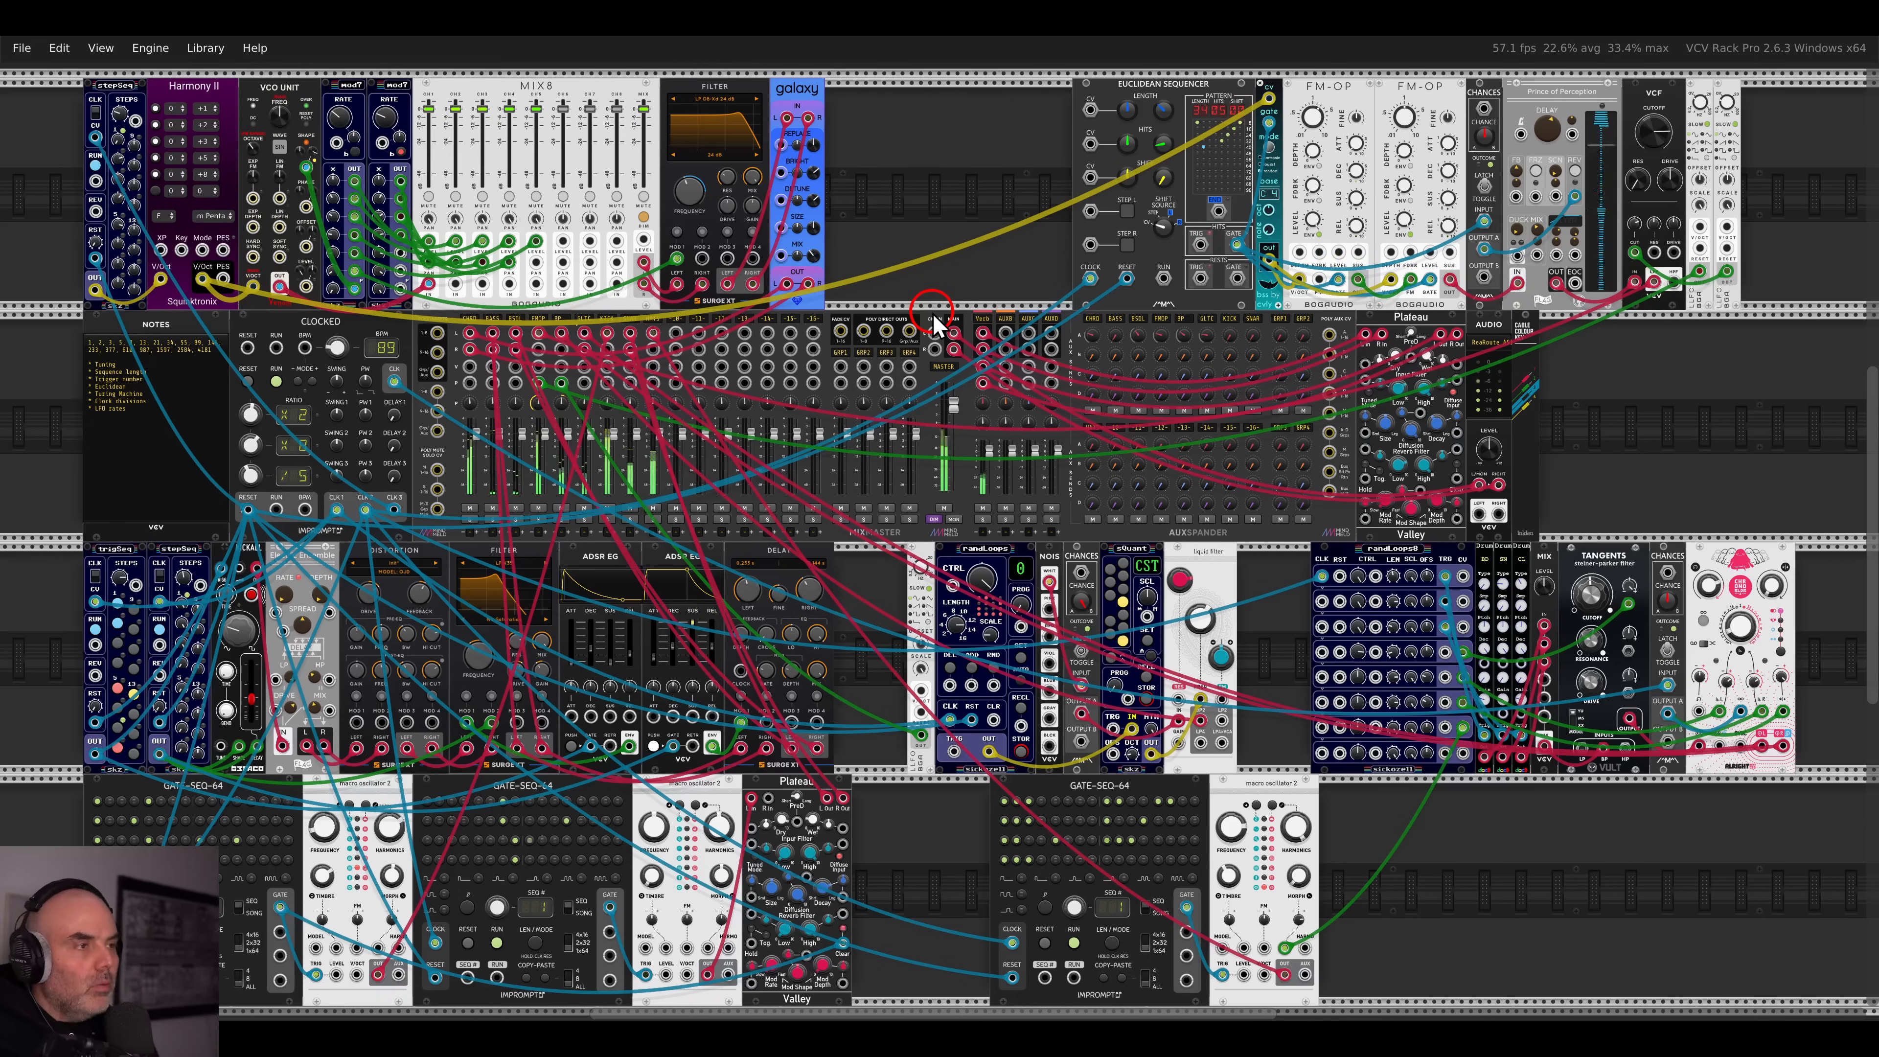
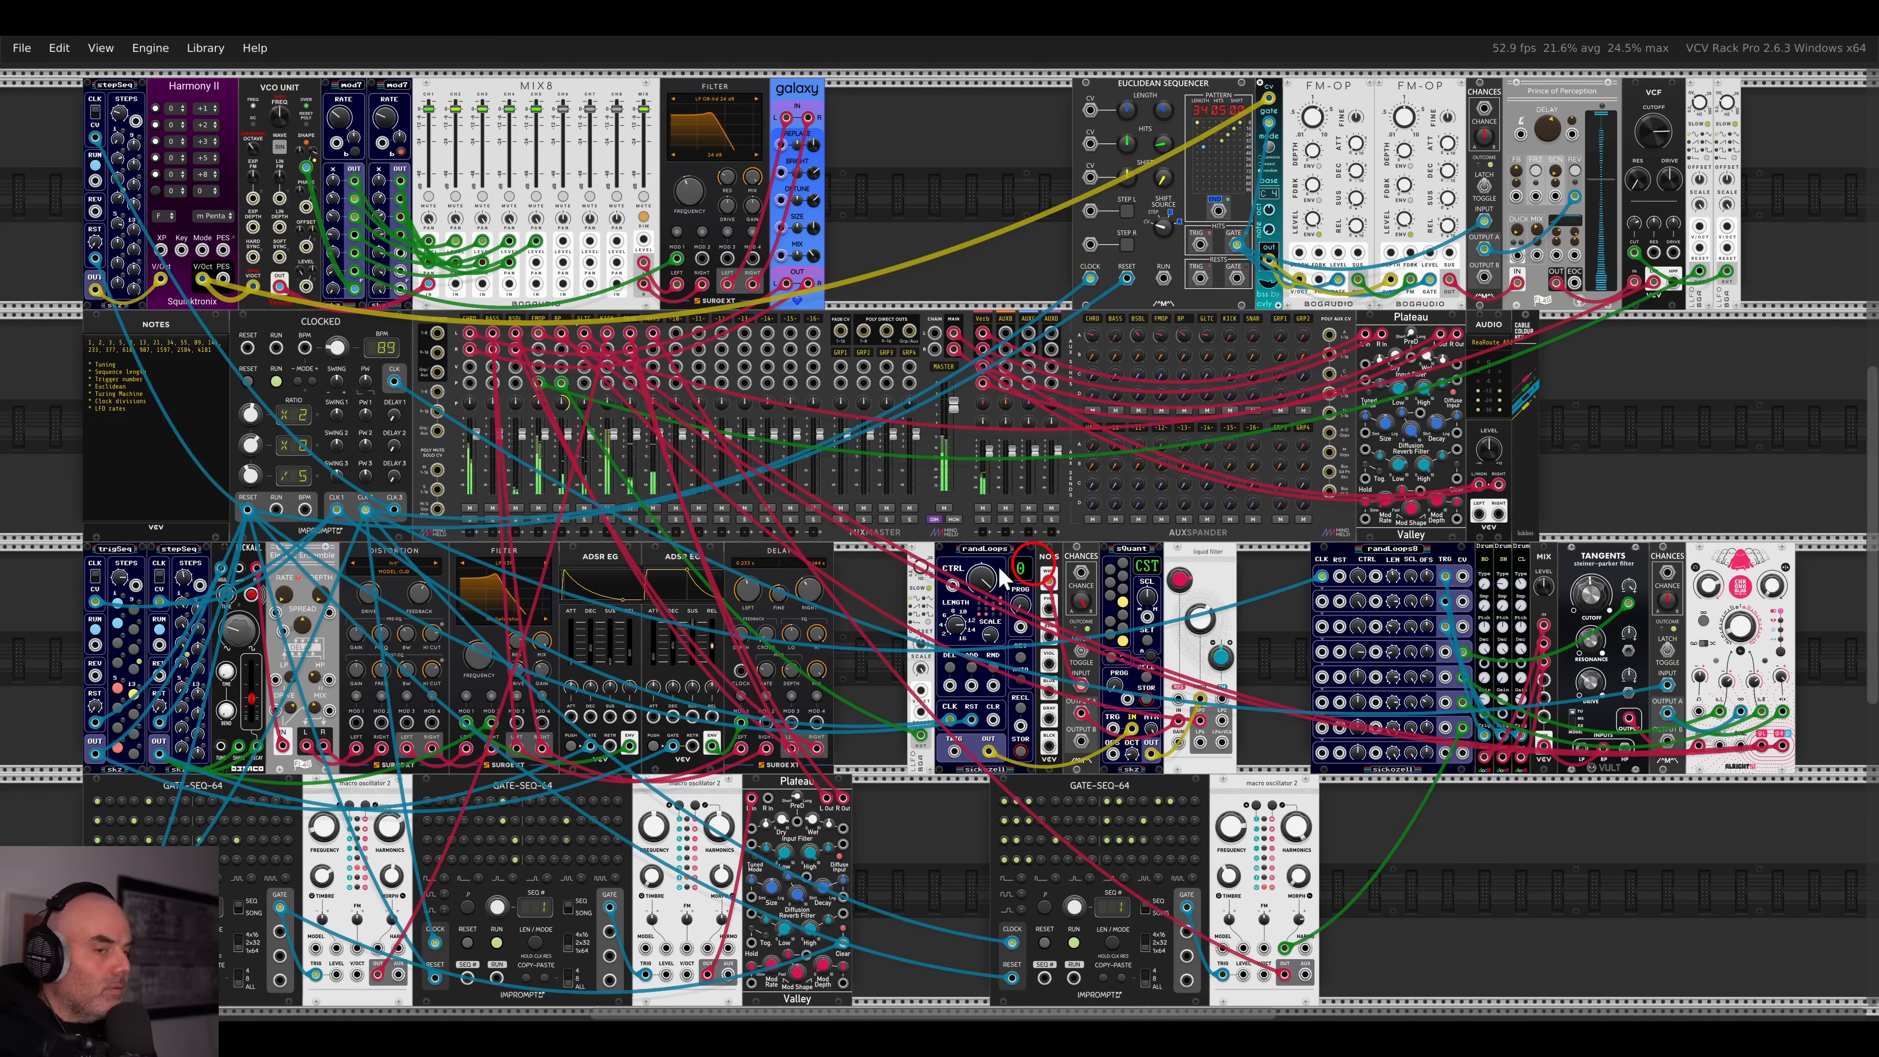
pyautogui.scroll(-4, 315, 585)
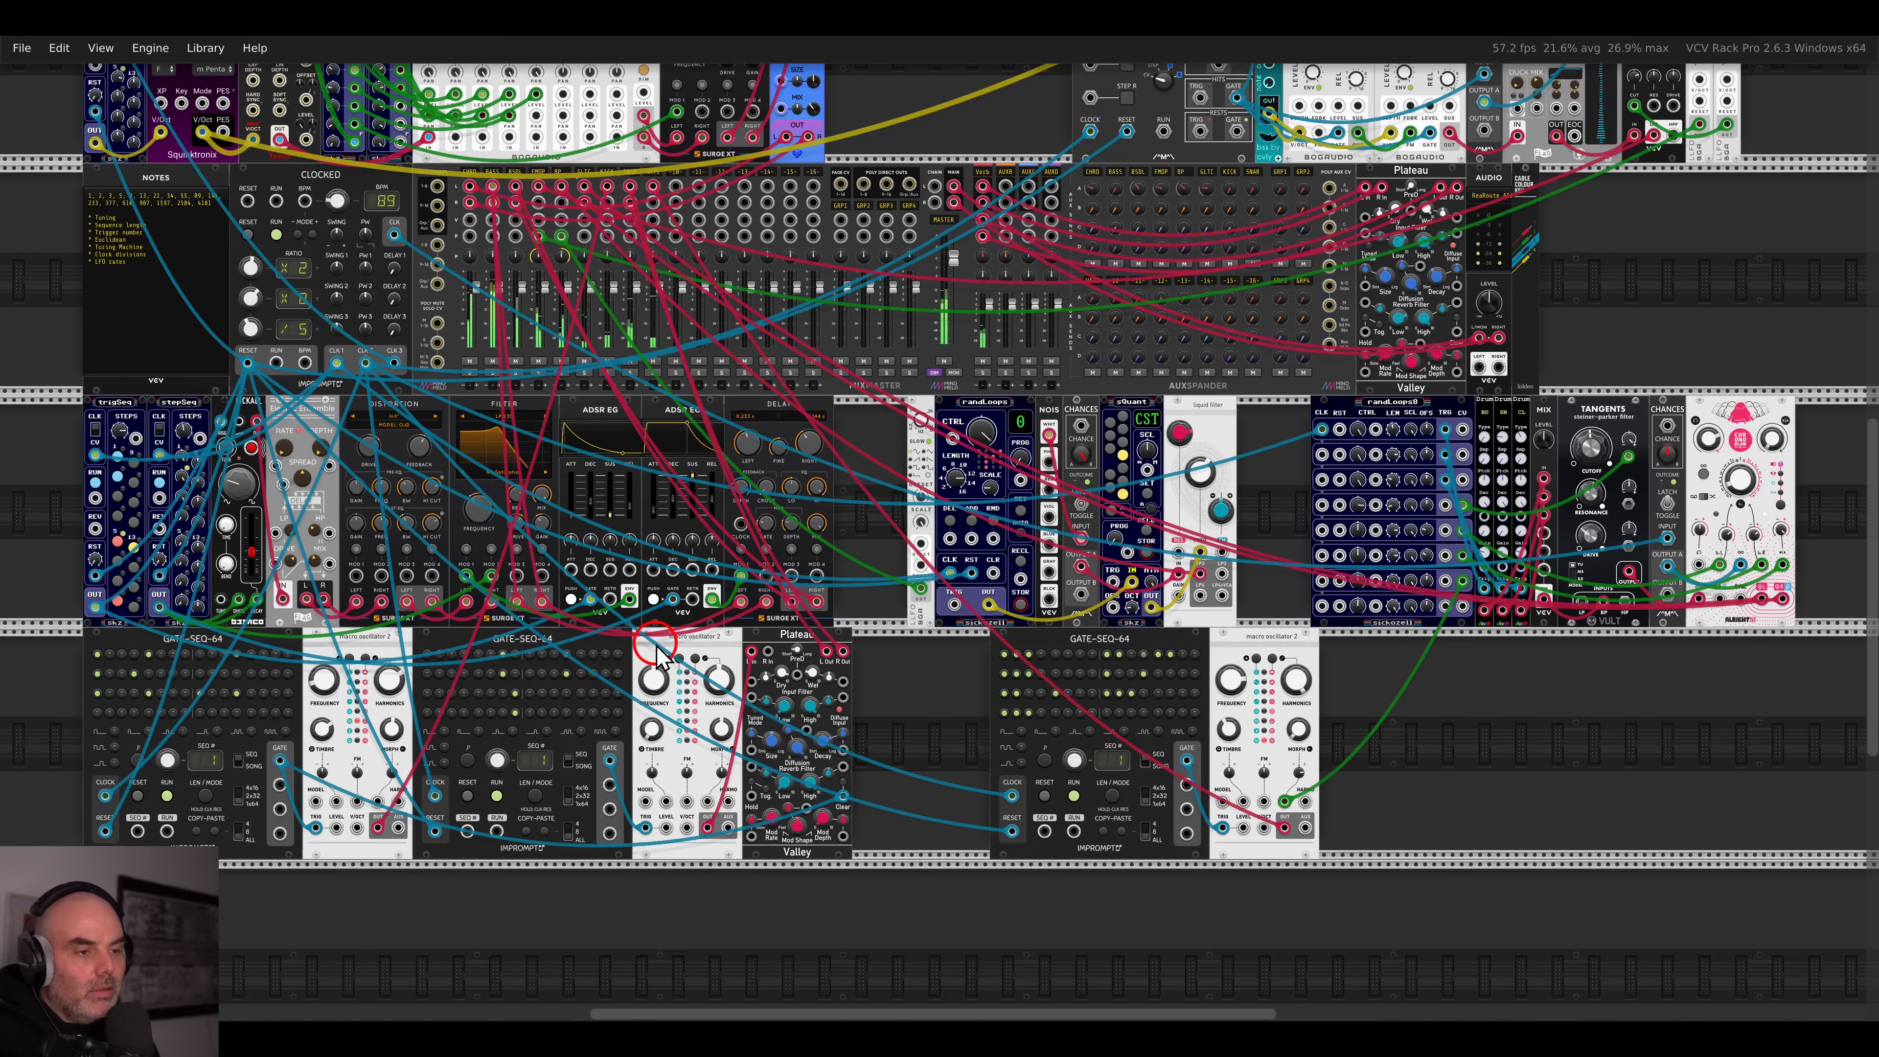
pyautogui.scroll(8, 345, 413)
pyautogui.moveTo(129, 476); pyautogui.dragTo(296, 442)
pyautogui.scroll(3, 296, 442)
pyautogui.scroll(-6, 295, 439)
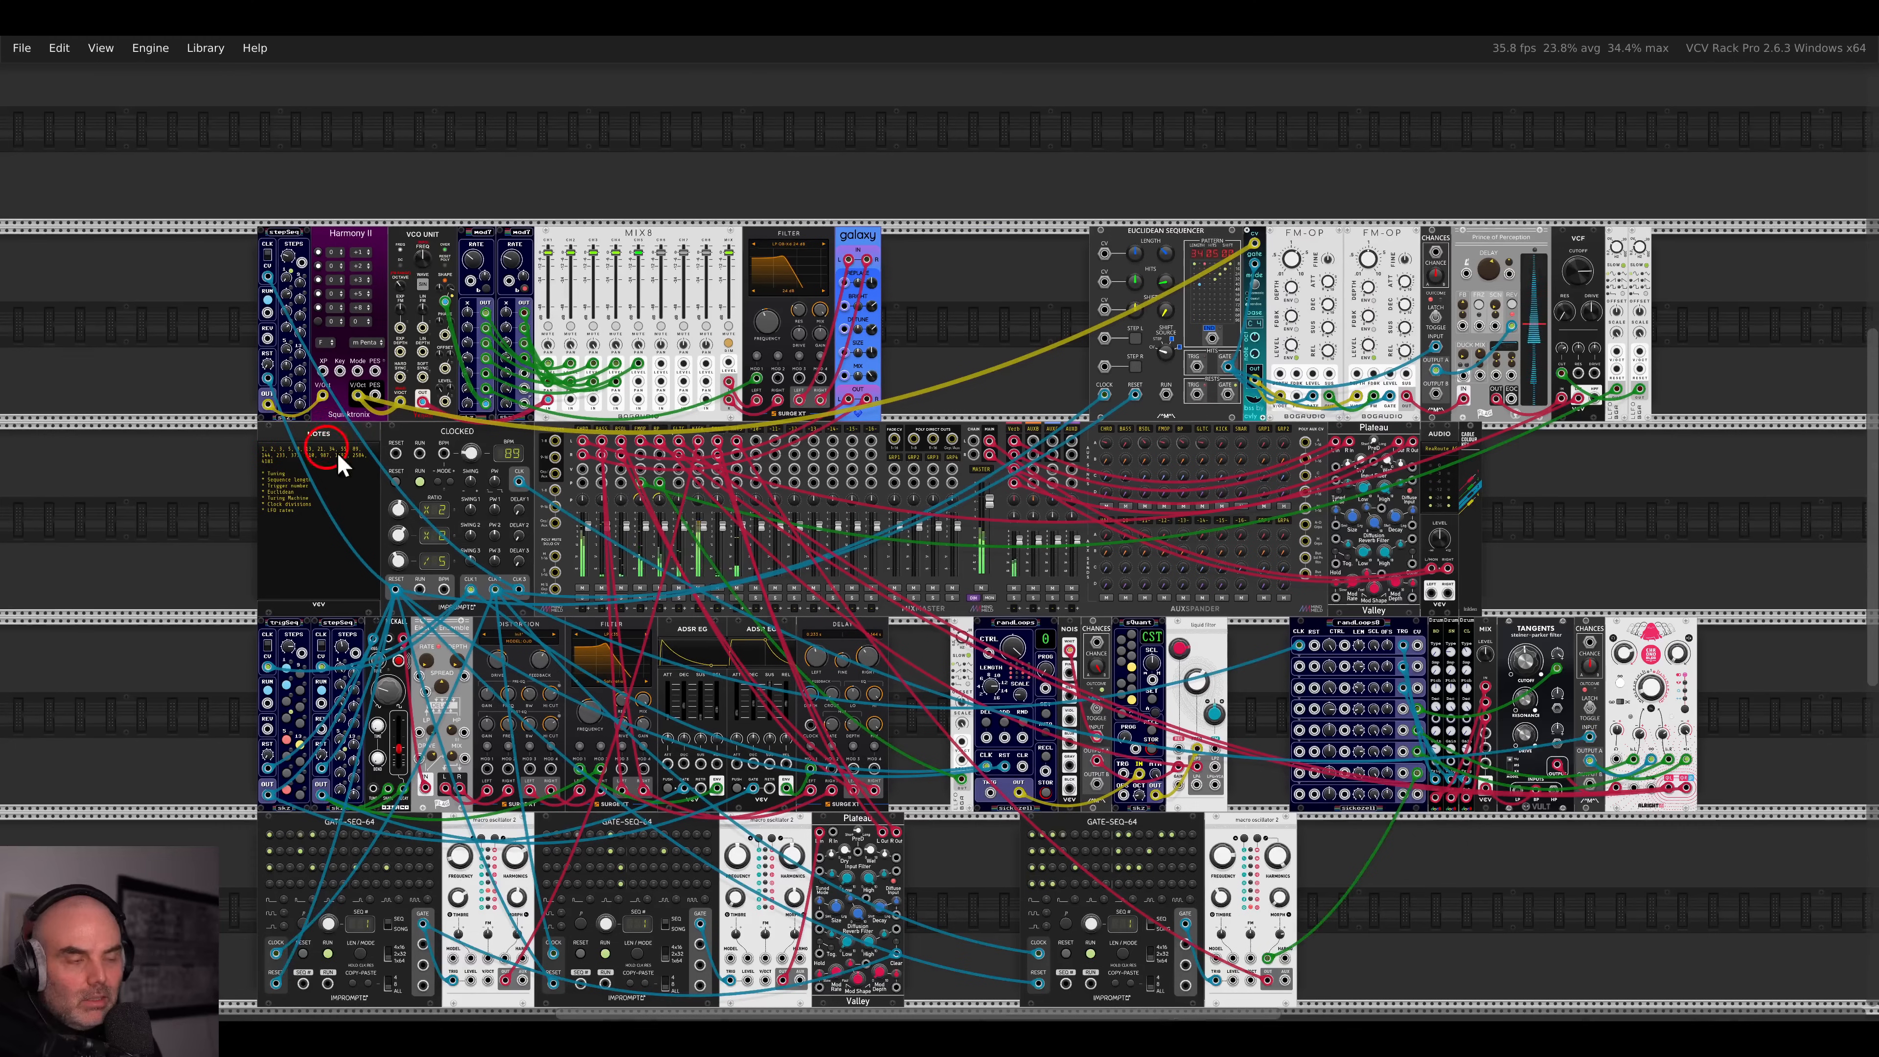
pyautogui.scroll(4, 710, 406)
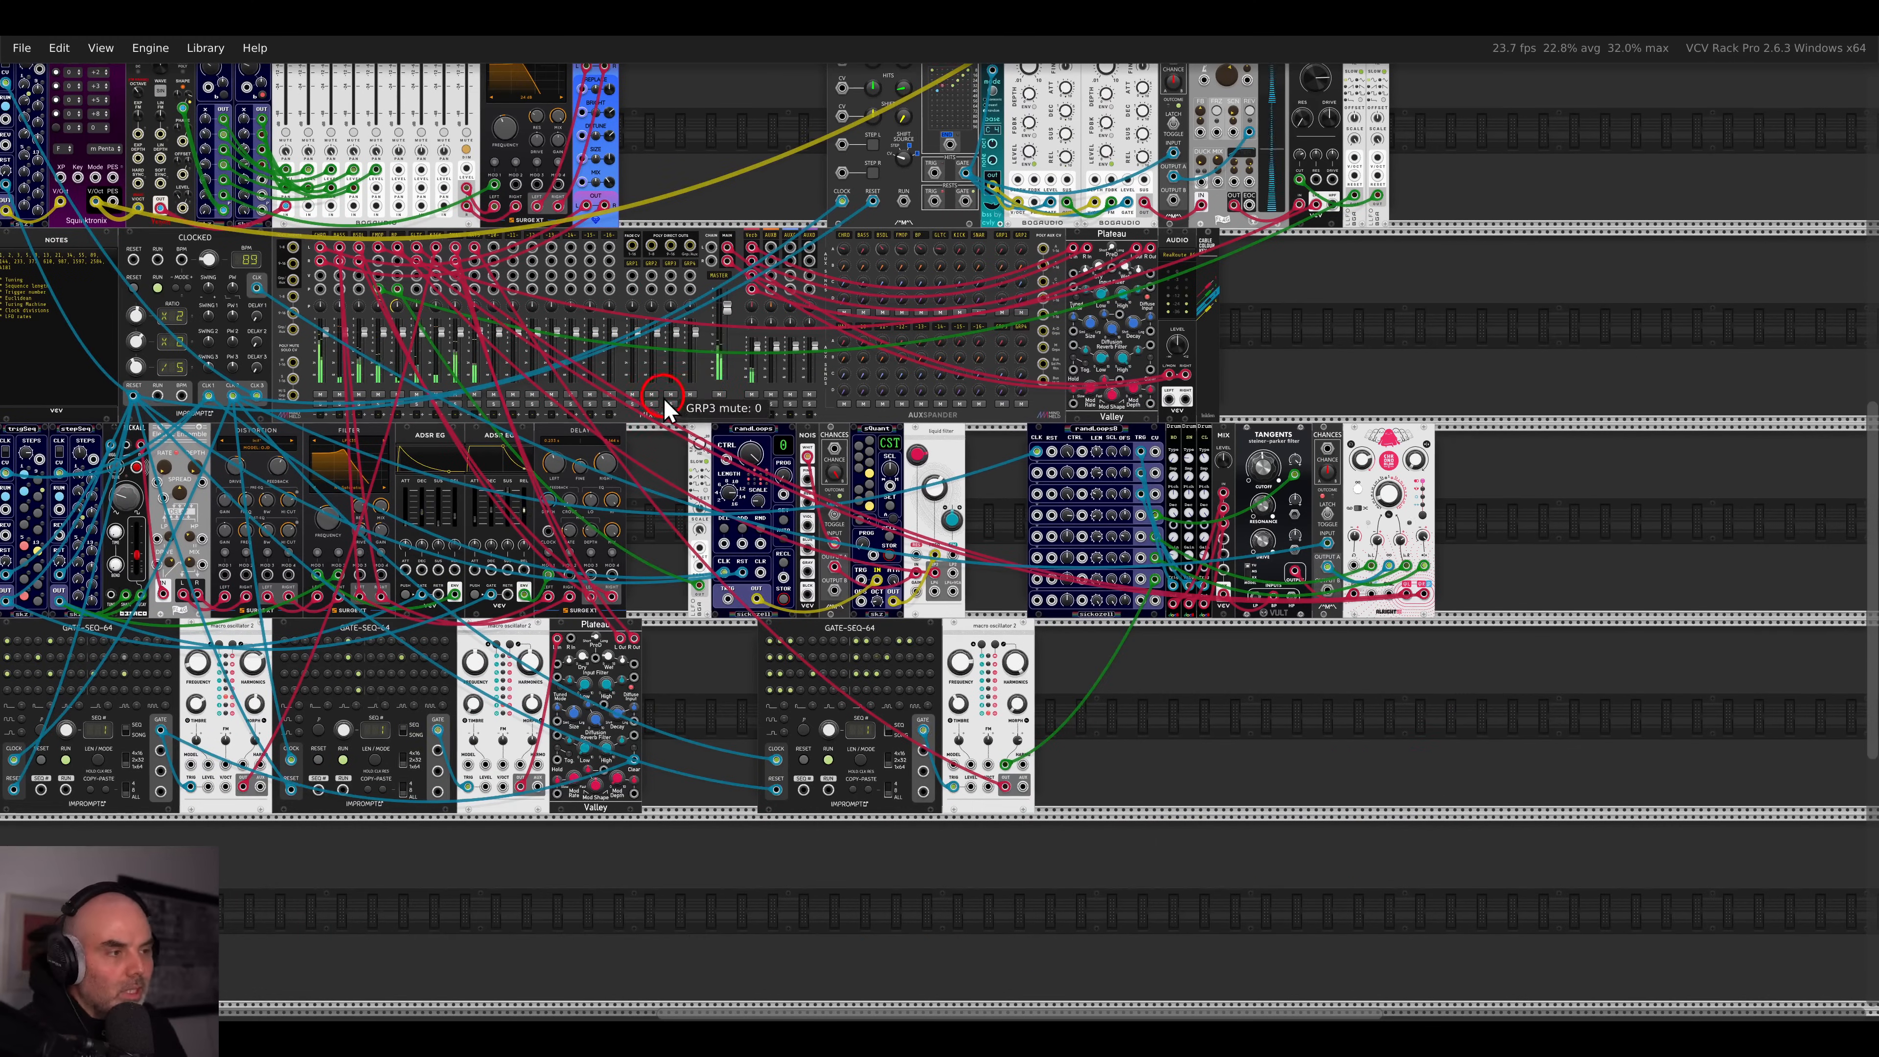
# - Move the third GATE-SEQ-64 and its macro oscillator beside the snare Plateau, and open the module browser
pyautogui.moveTo(760, 539); pyautogui.dragTo(919, 436)
pyautogui.moveTo(895, 548); pyautogui.dragTo(1132, 550)
pyautogui.moveTo(1039, 546); pyautogui.dragTo(922, 542)
pyautogui.click(1218, 621)
pyautogui.scroll(4, 1214, 616)
pyautogui.rightClick(1202, 615)
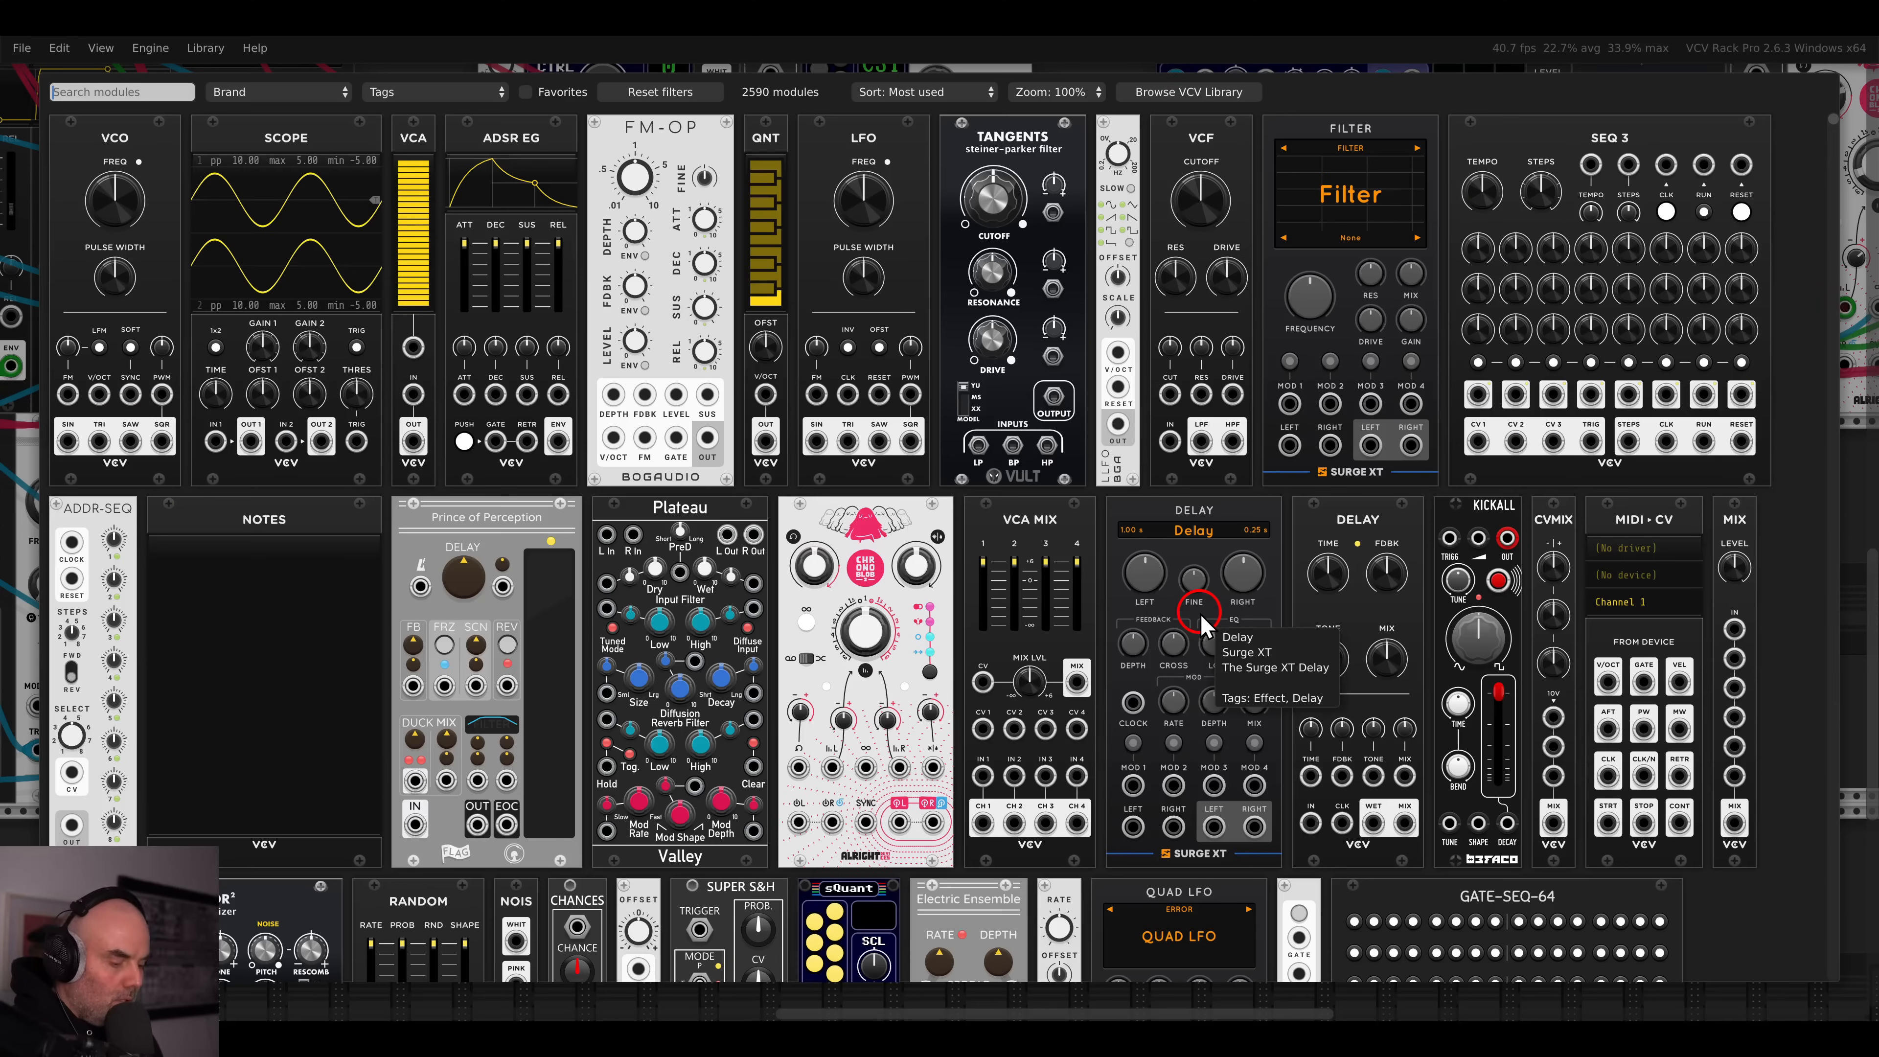
pyautogui.write('mix')
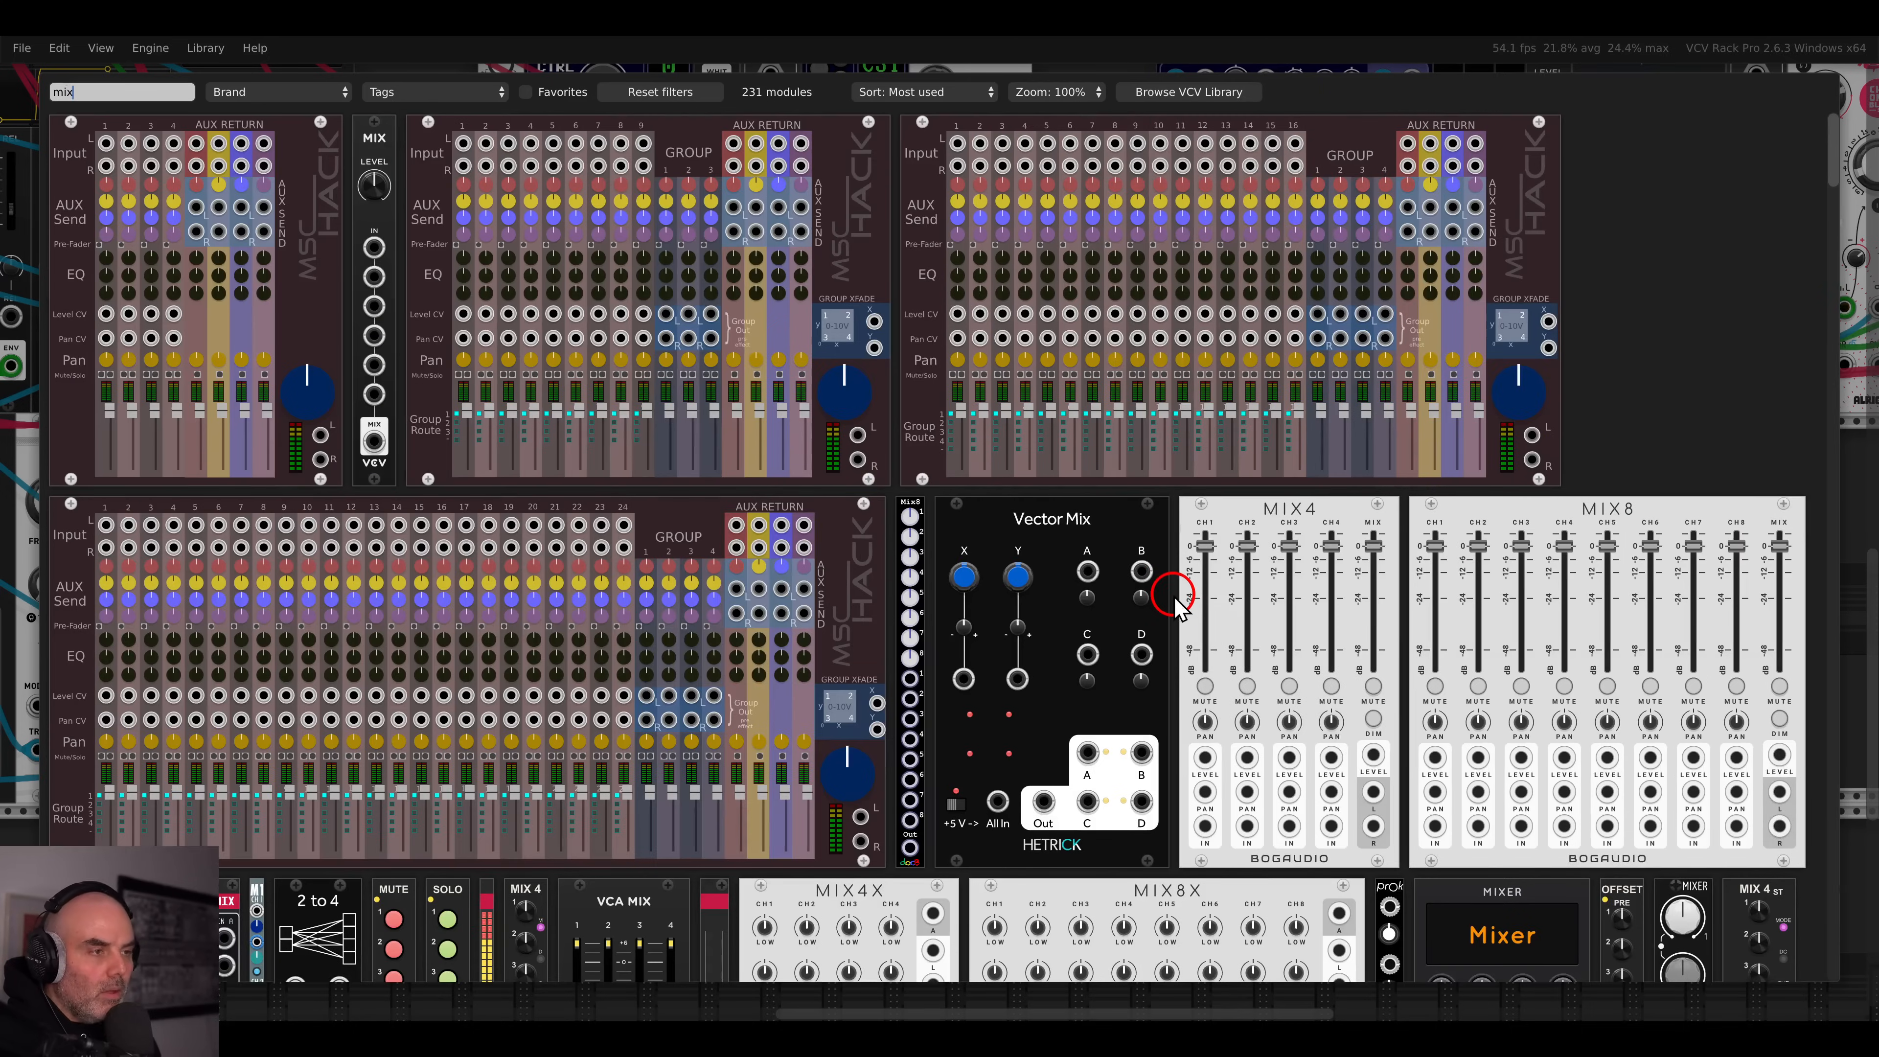
pyautogui.press('BackSpace')
pyautogui.press('BackSpace')
pyautogui.press('BackSpace')
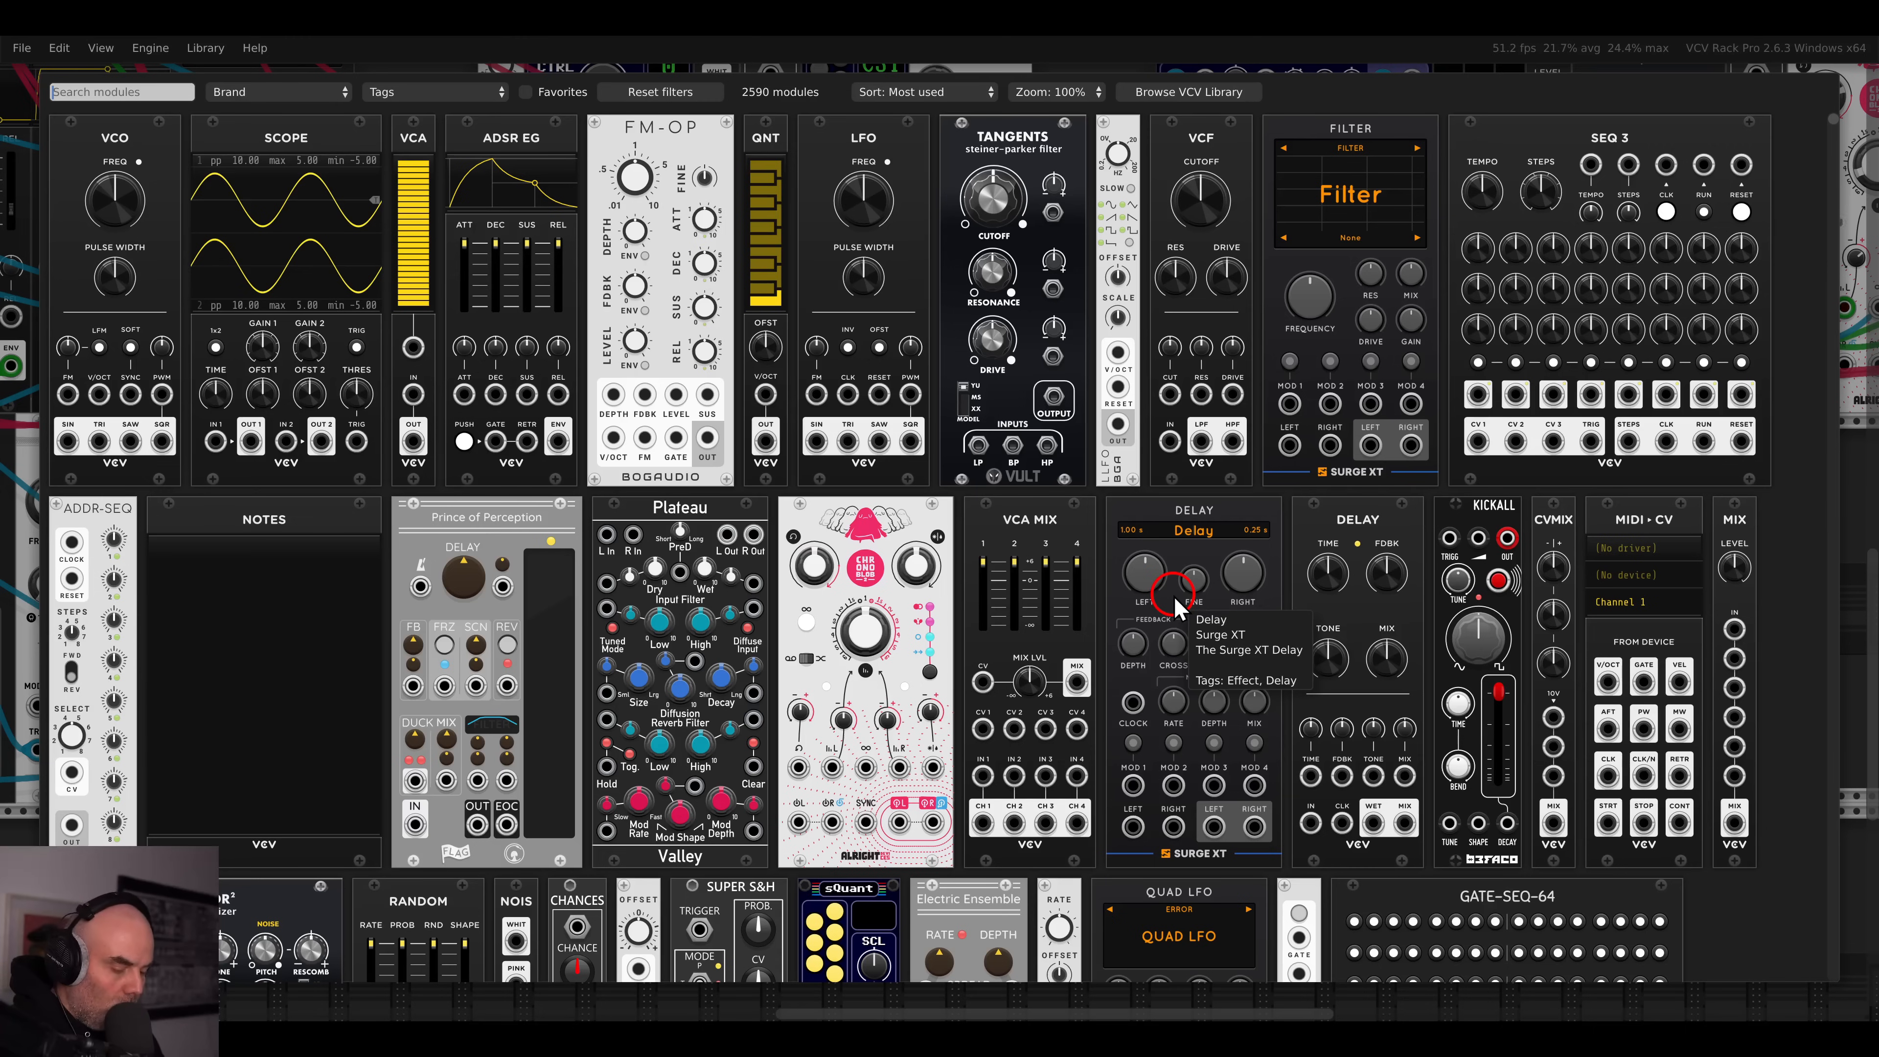
# - Add the VCV Compare module beside the third macro oscillator and patch the first and third GATE-SEQ-64 gate outputs to its A and B inputs
pyautogui.write('comp')
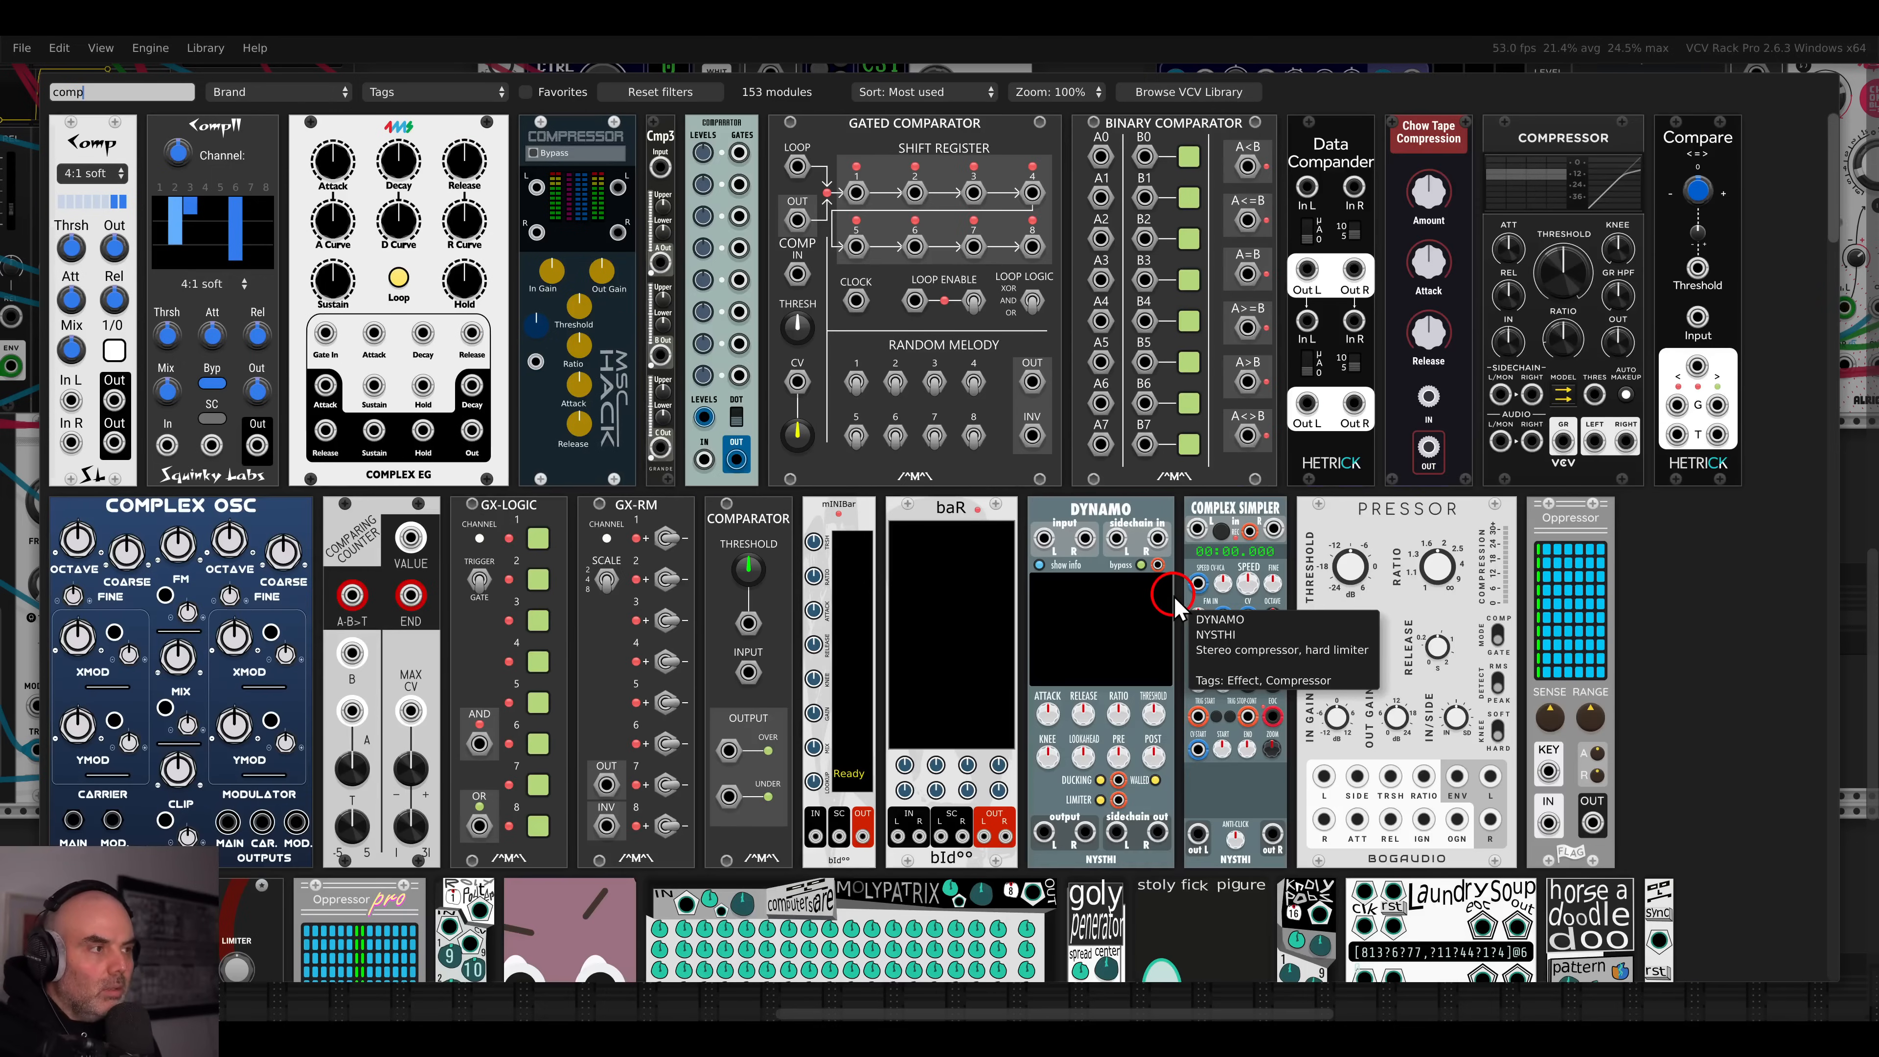
pyautogui.write('are')
pyautogui.moveTo(89, 159); pyautogui.dragTo(84, 578)
pyautogui.scroll(-2, 1039, 548)
pyautogui.moveTo(1239, 534); pyautogui.dragTo(999, 579)
# - Add a VCV VCF module directly beside Compare
pyautogui.rightClick(1352, 552)
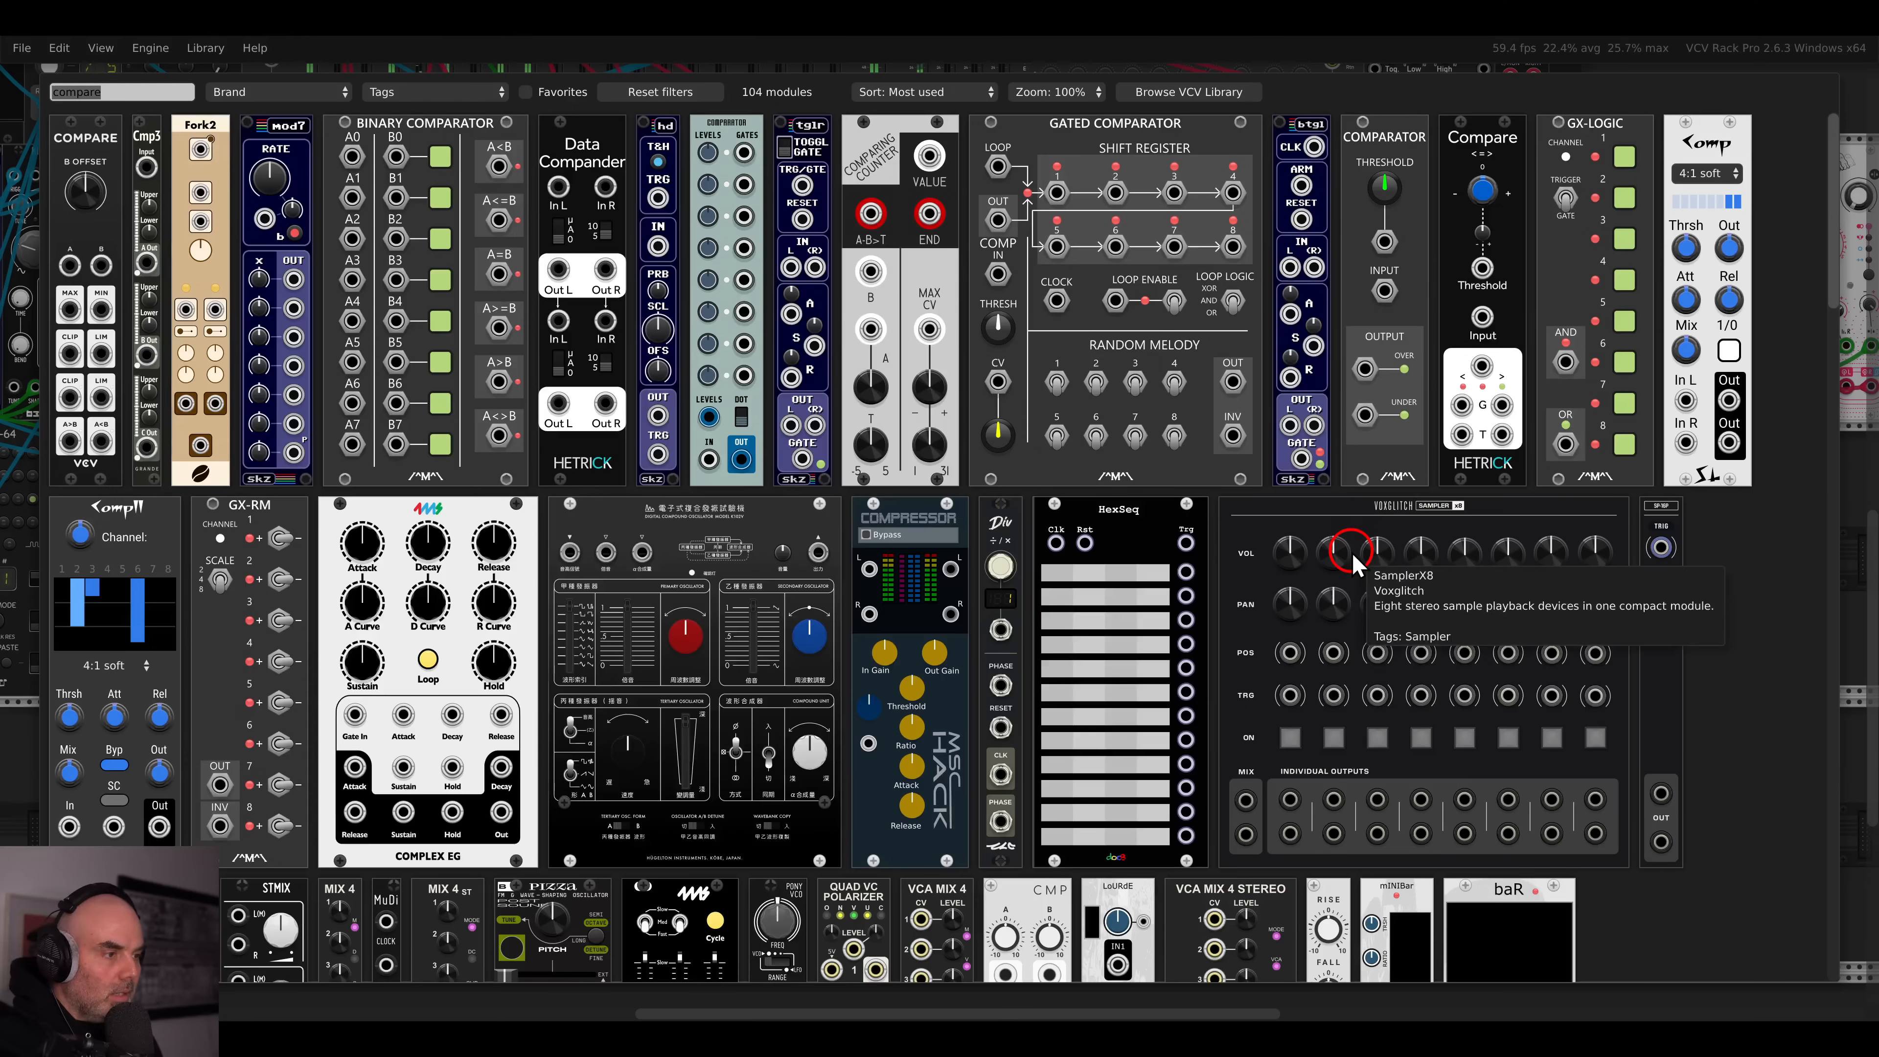
pyautogui.click(1194, 520)
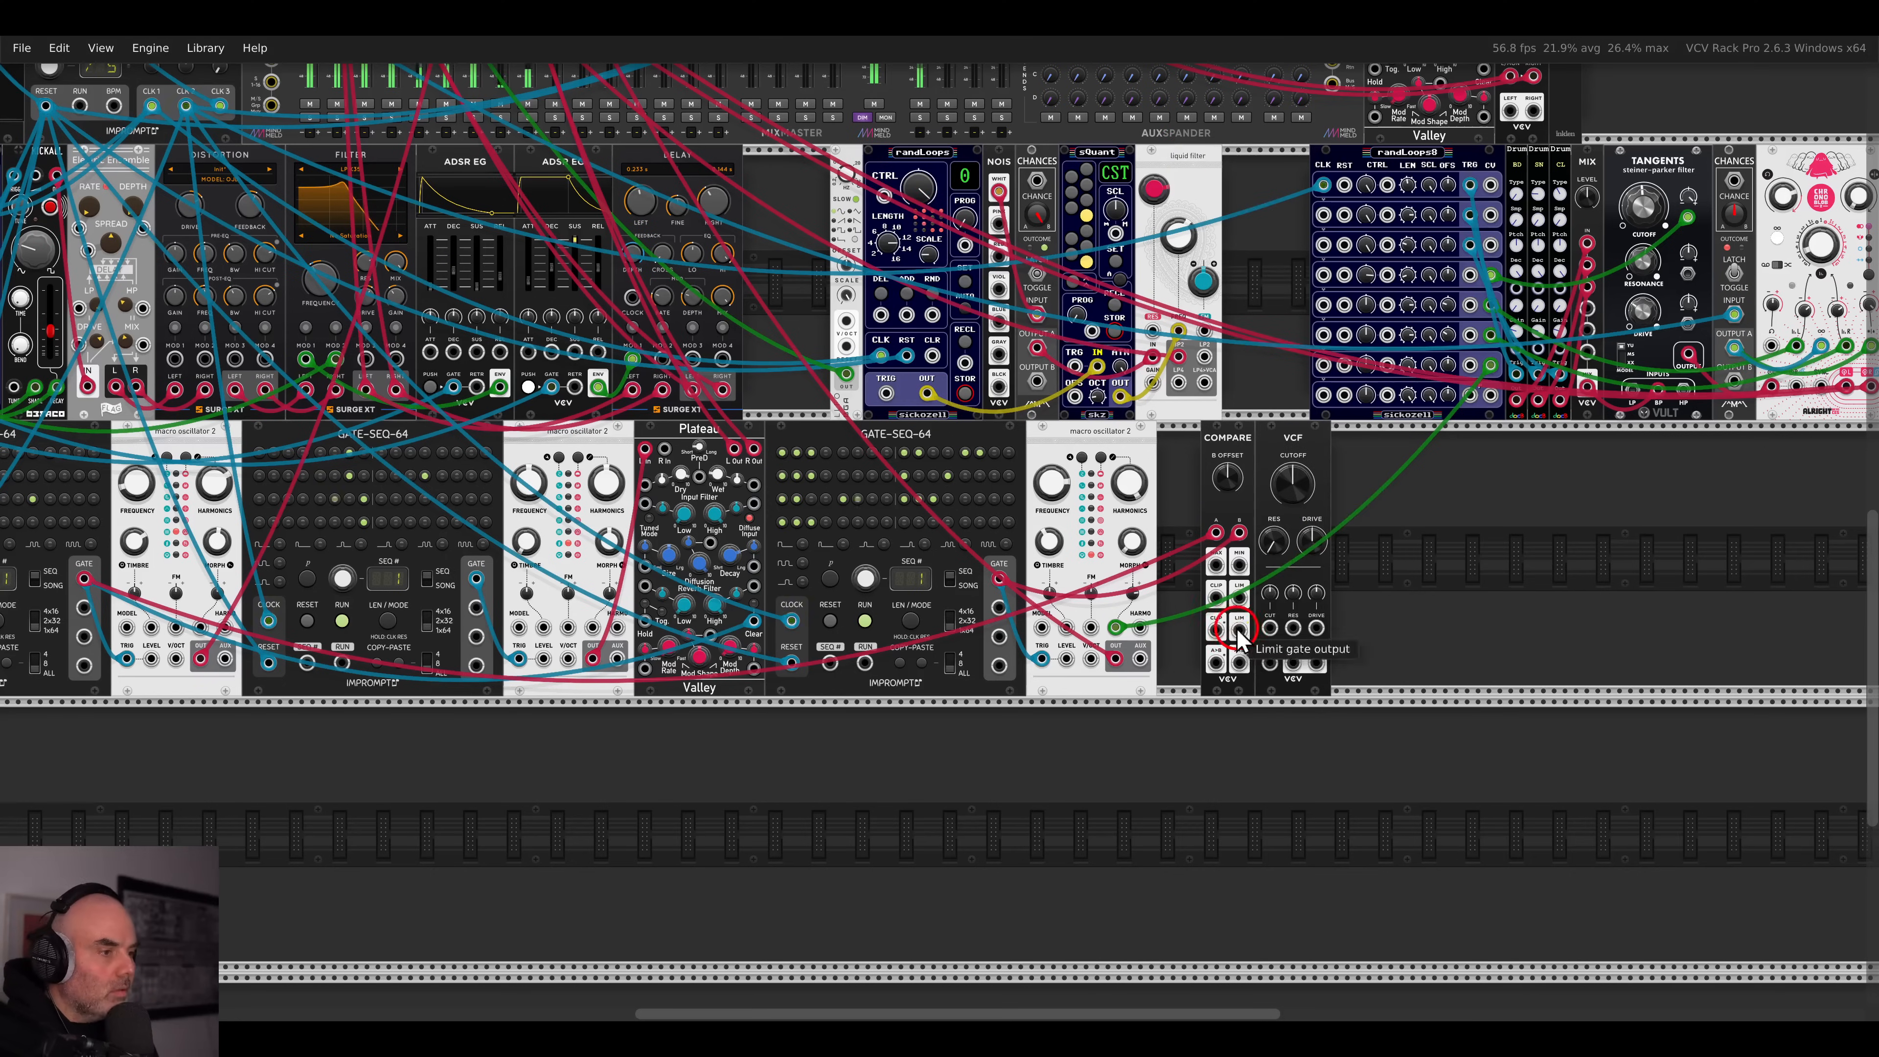
# - Patch Compare's A>B output to MixMaster's -10- channel and solo that channel
pyautogui.moveTo(1215, 663); pyautogui.dragTo(681, 302)
pyautogui.scroll(6, 1288, 665)
pyautogui.hscroll(-2, 1251, 666)
pyautogui.click(681, 524)
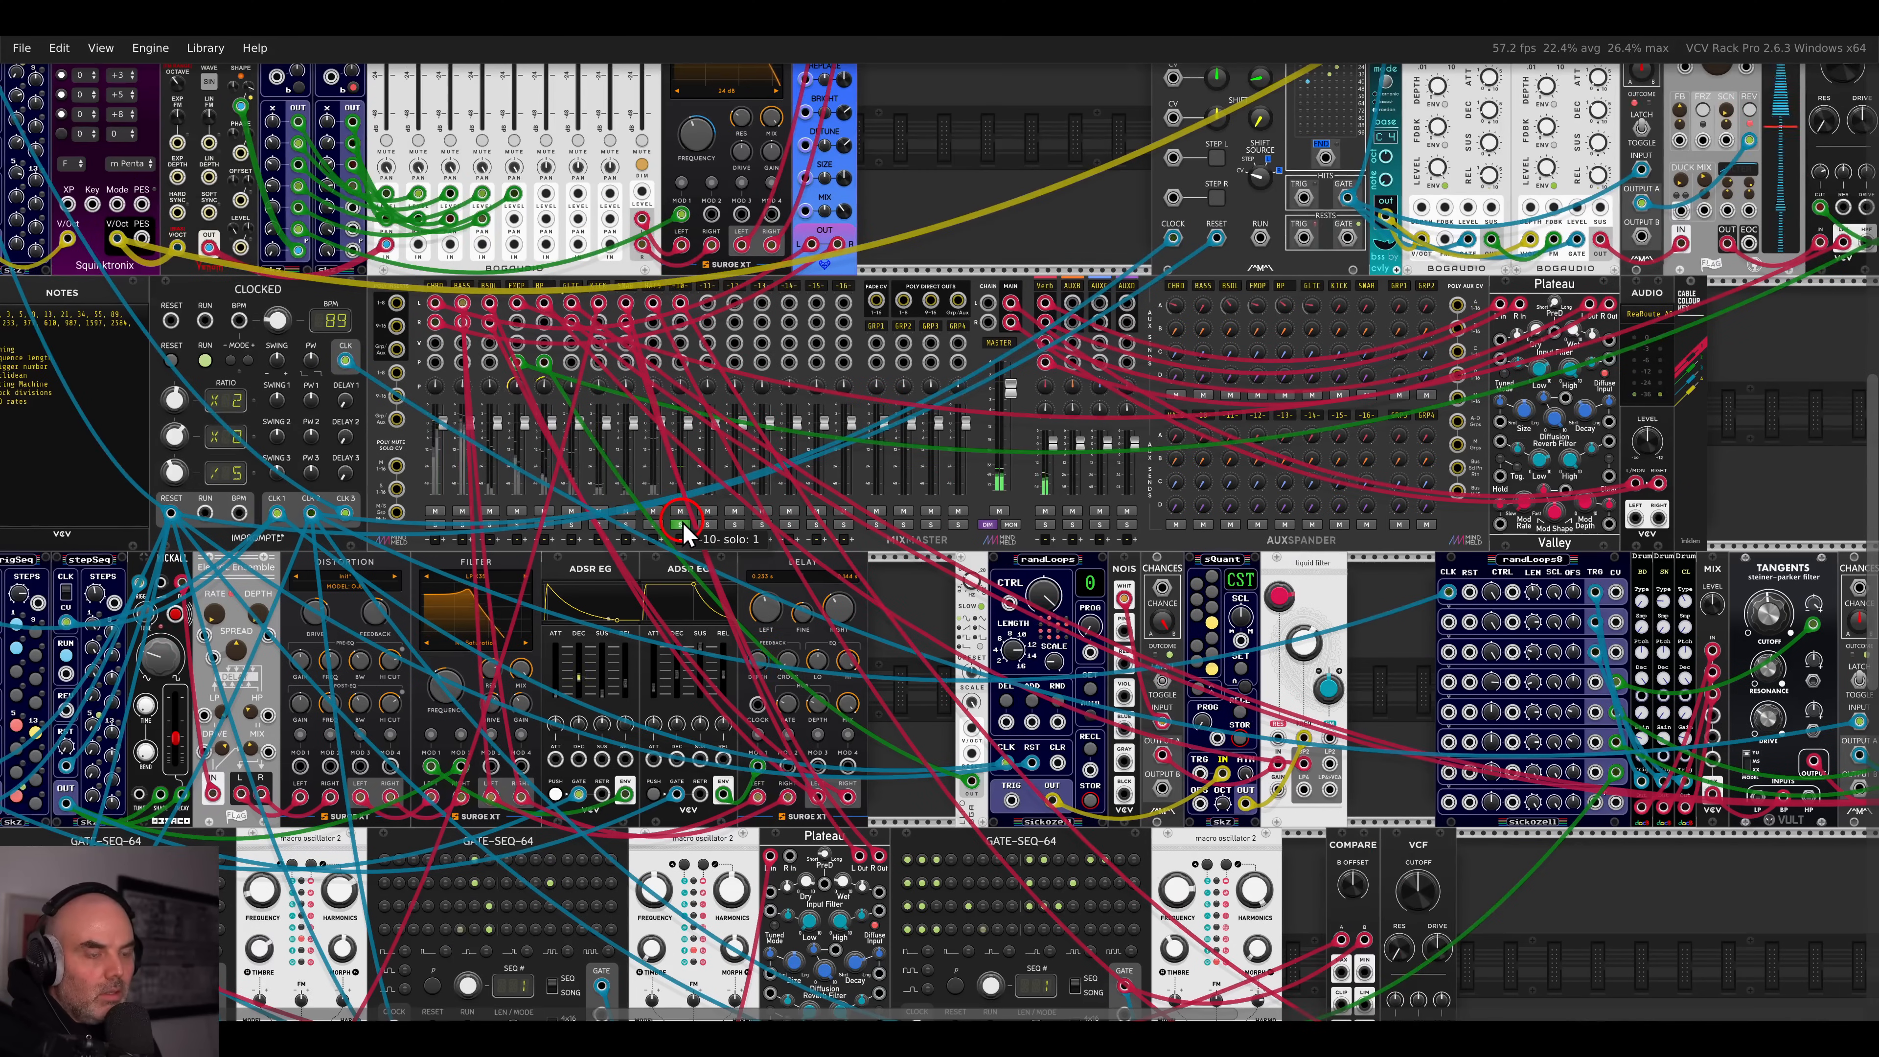
# - Route Compare through the VCF by patching A>B to the VCF's input and its LPF output to MixMaster's -10- channel
pyautogui.scroll(-5, 683, 522)
pyautogui.hscroll(5, 682, 523)
pyautogui.click(1079, 555)
pyautogui.moveTo(1042, 453); pyautogui.dragTo(1105, 444)
pyautogui.scroll(-5, 1033, 419)
pyautogui.hscroll(-1, 978, 433)
pyautogui.scroll(2, 1104, 443)
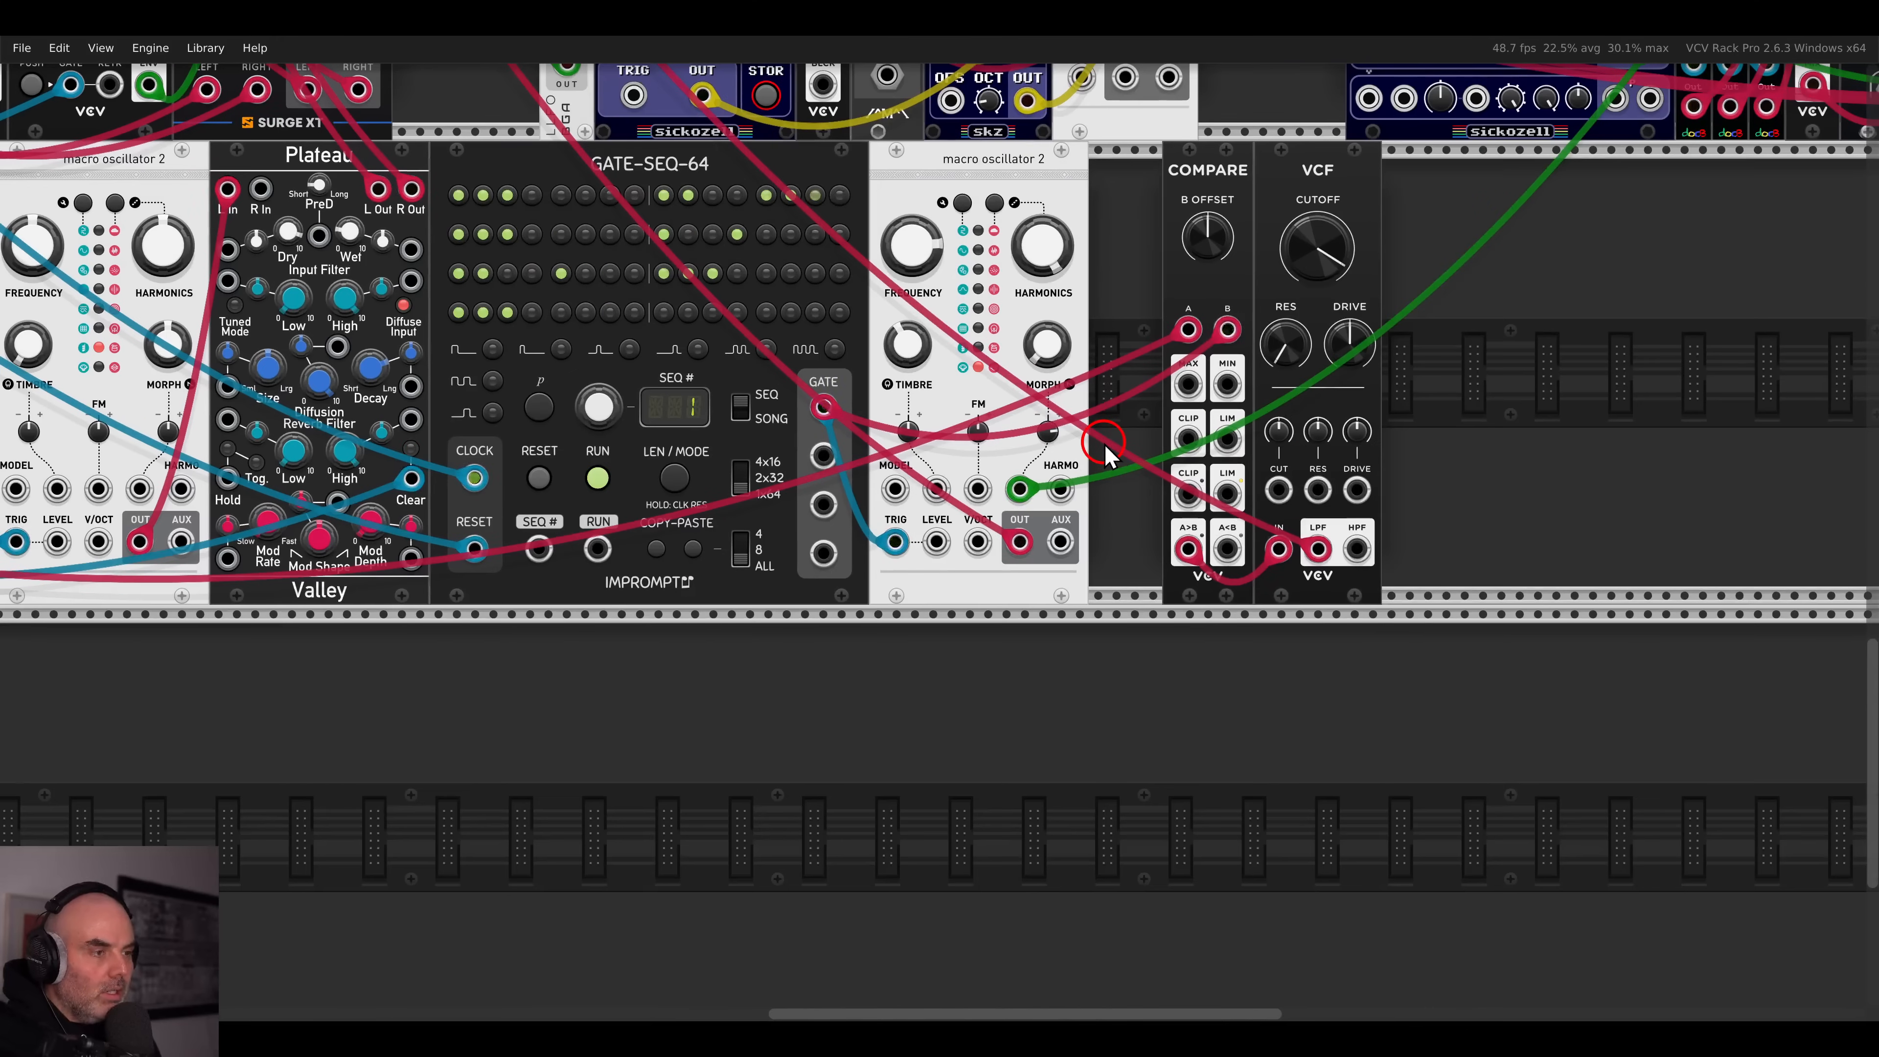
# - Repatch Compare's B input to the second GATE-SEQ-64's track 1 gate output
pyautogui.scroll(-2, 1105, 443)
pyautogui.scroll(3, 1106, 481)
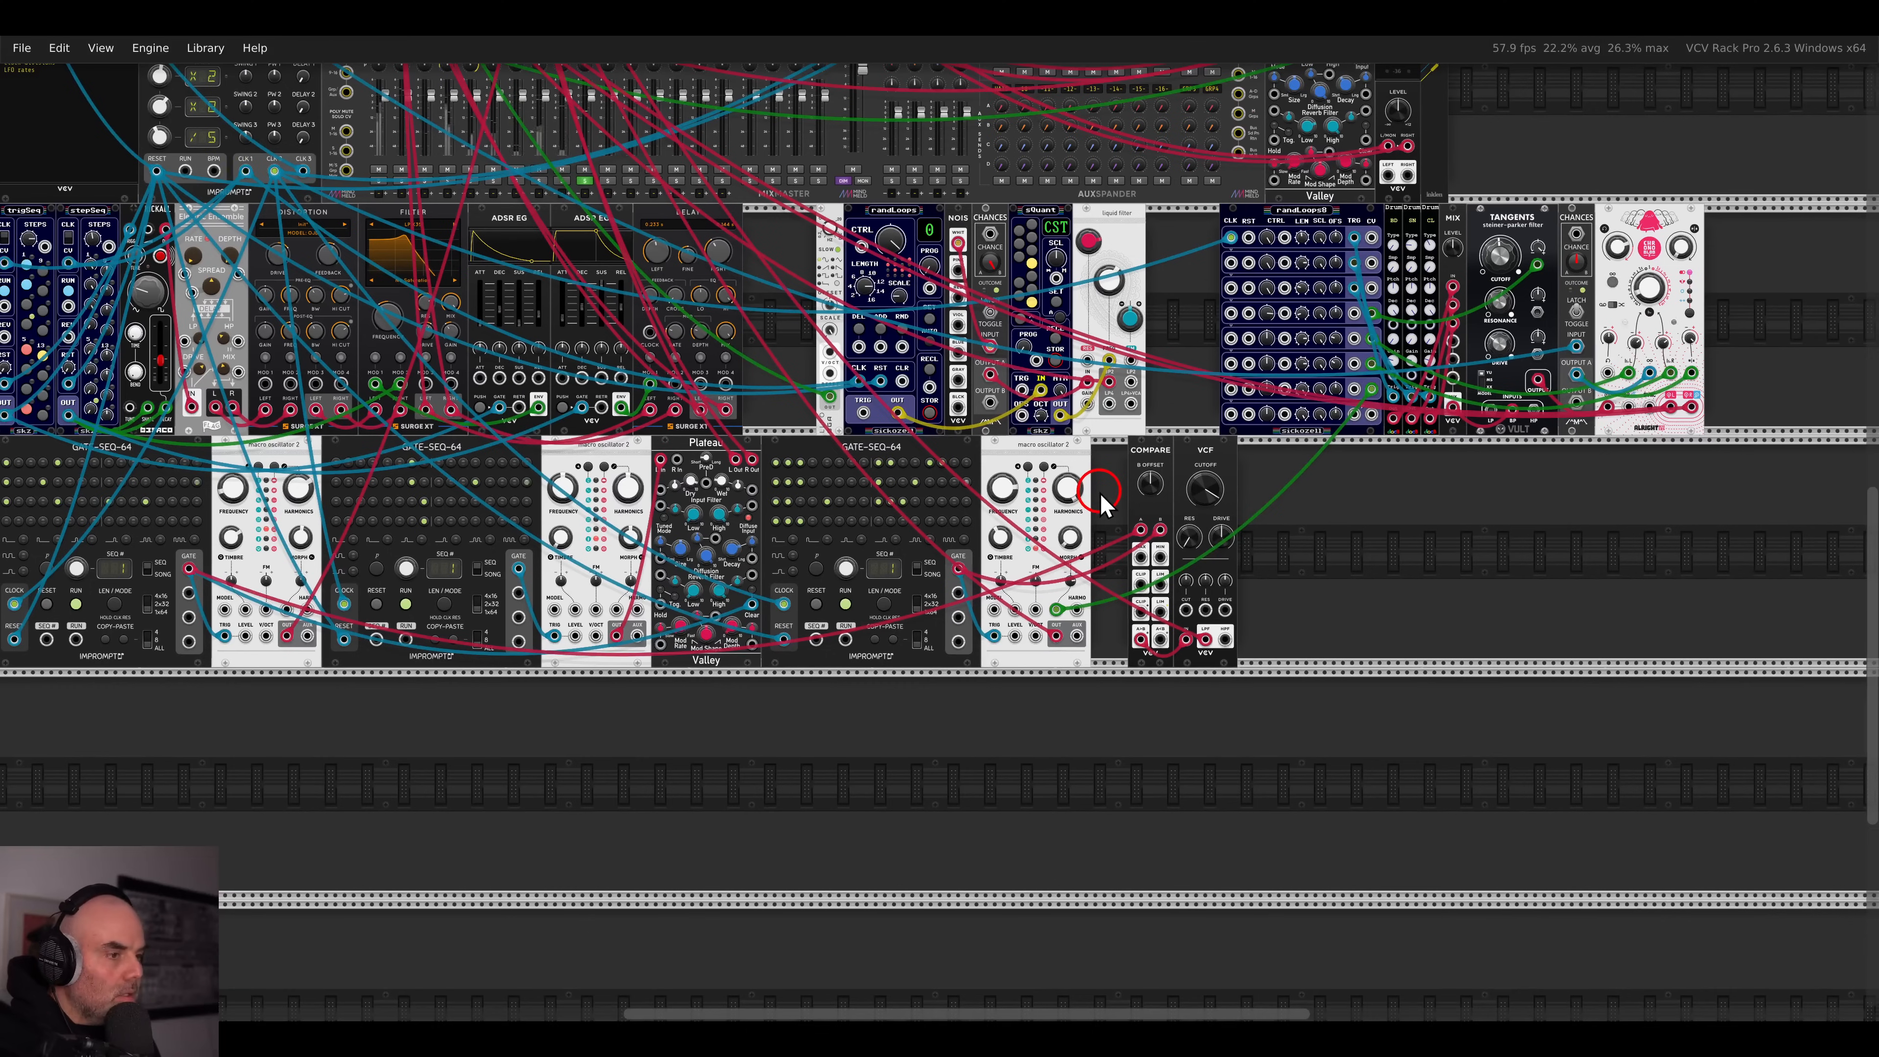
pyautogui.moveTo(1104, 504); pyautogui.dragTo(1299, 454)
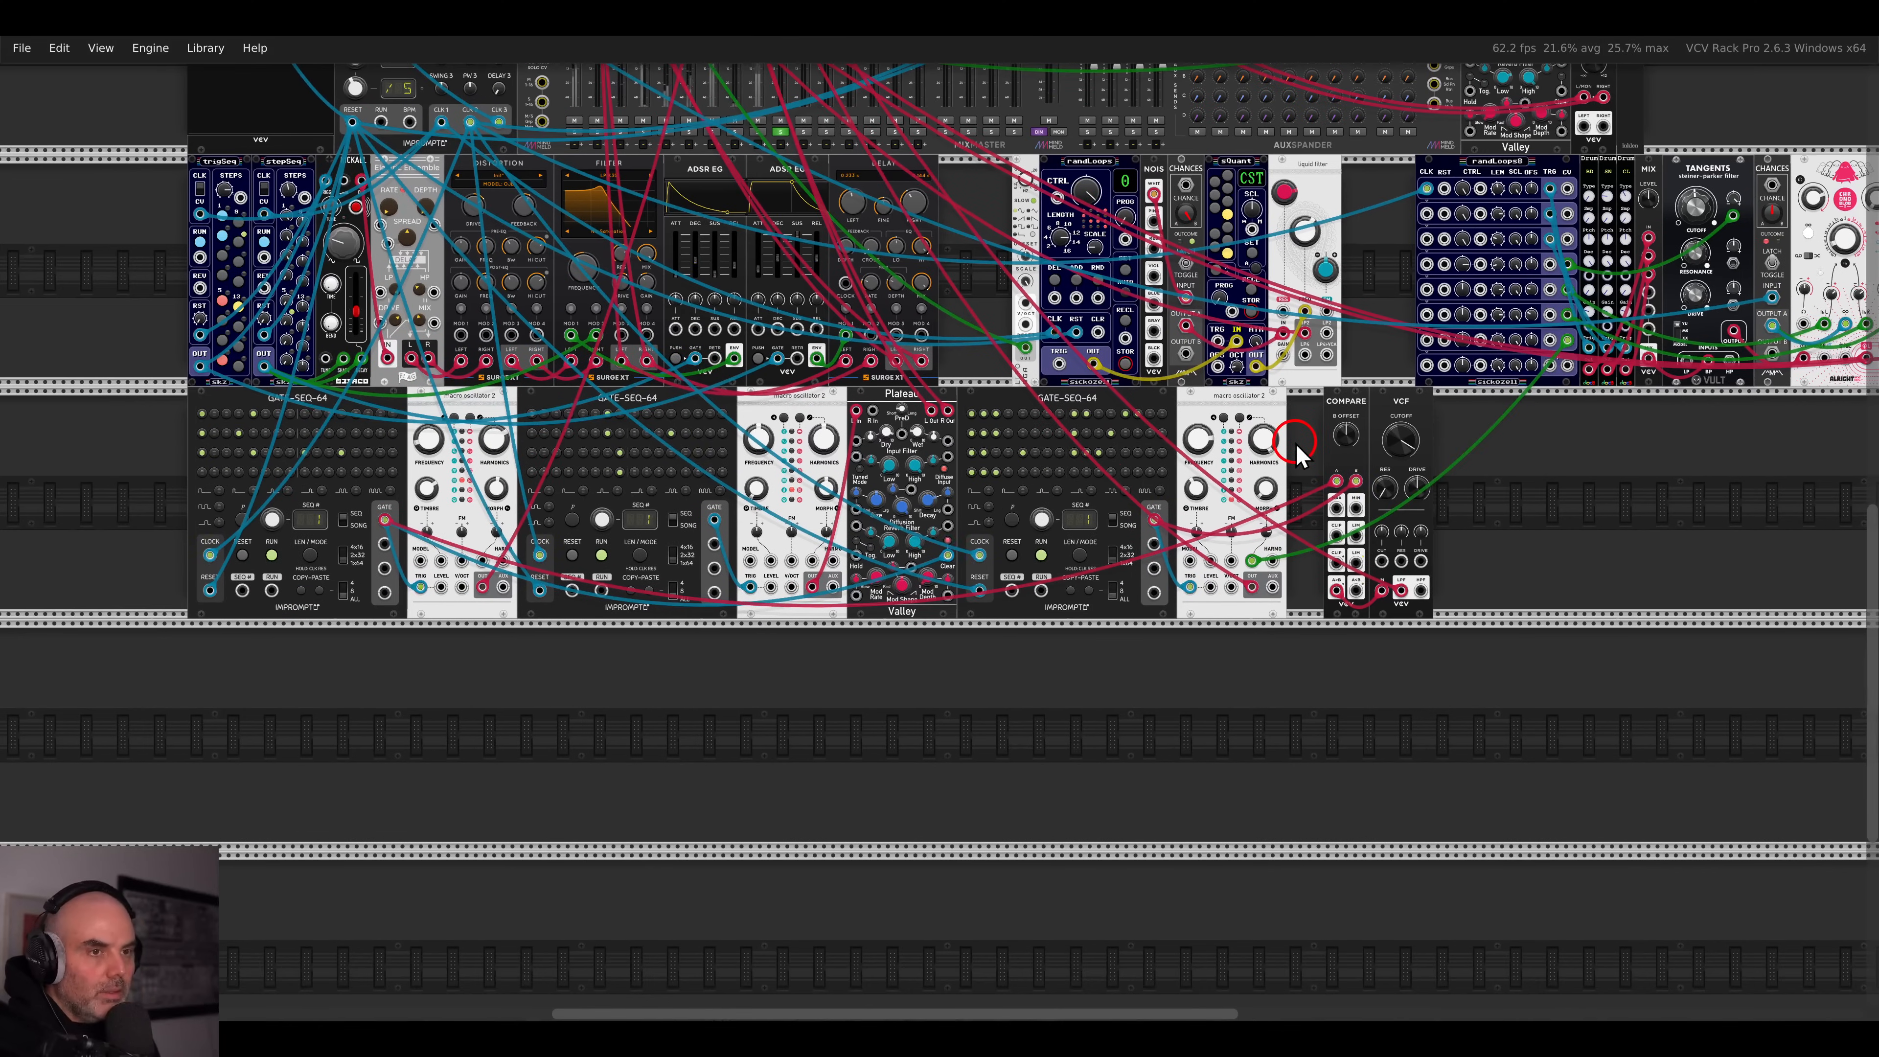
pyautogui.scroll(2, 1350, 526)
pyautogui.moveTo(1359, 453); pyautogui.dragTo(281, 511)
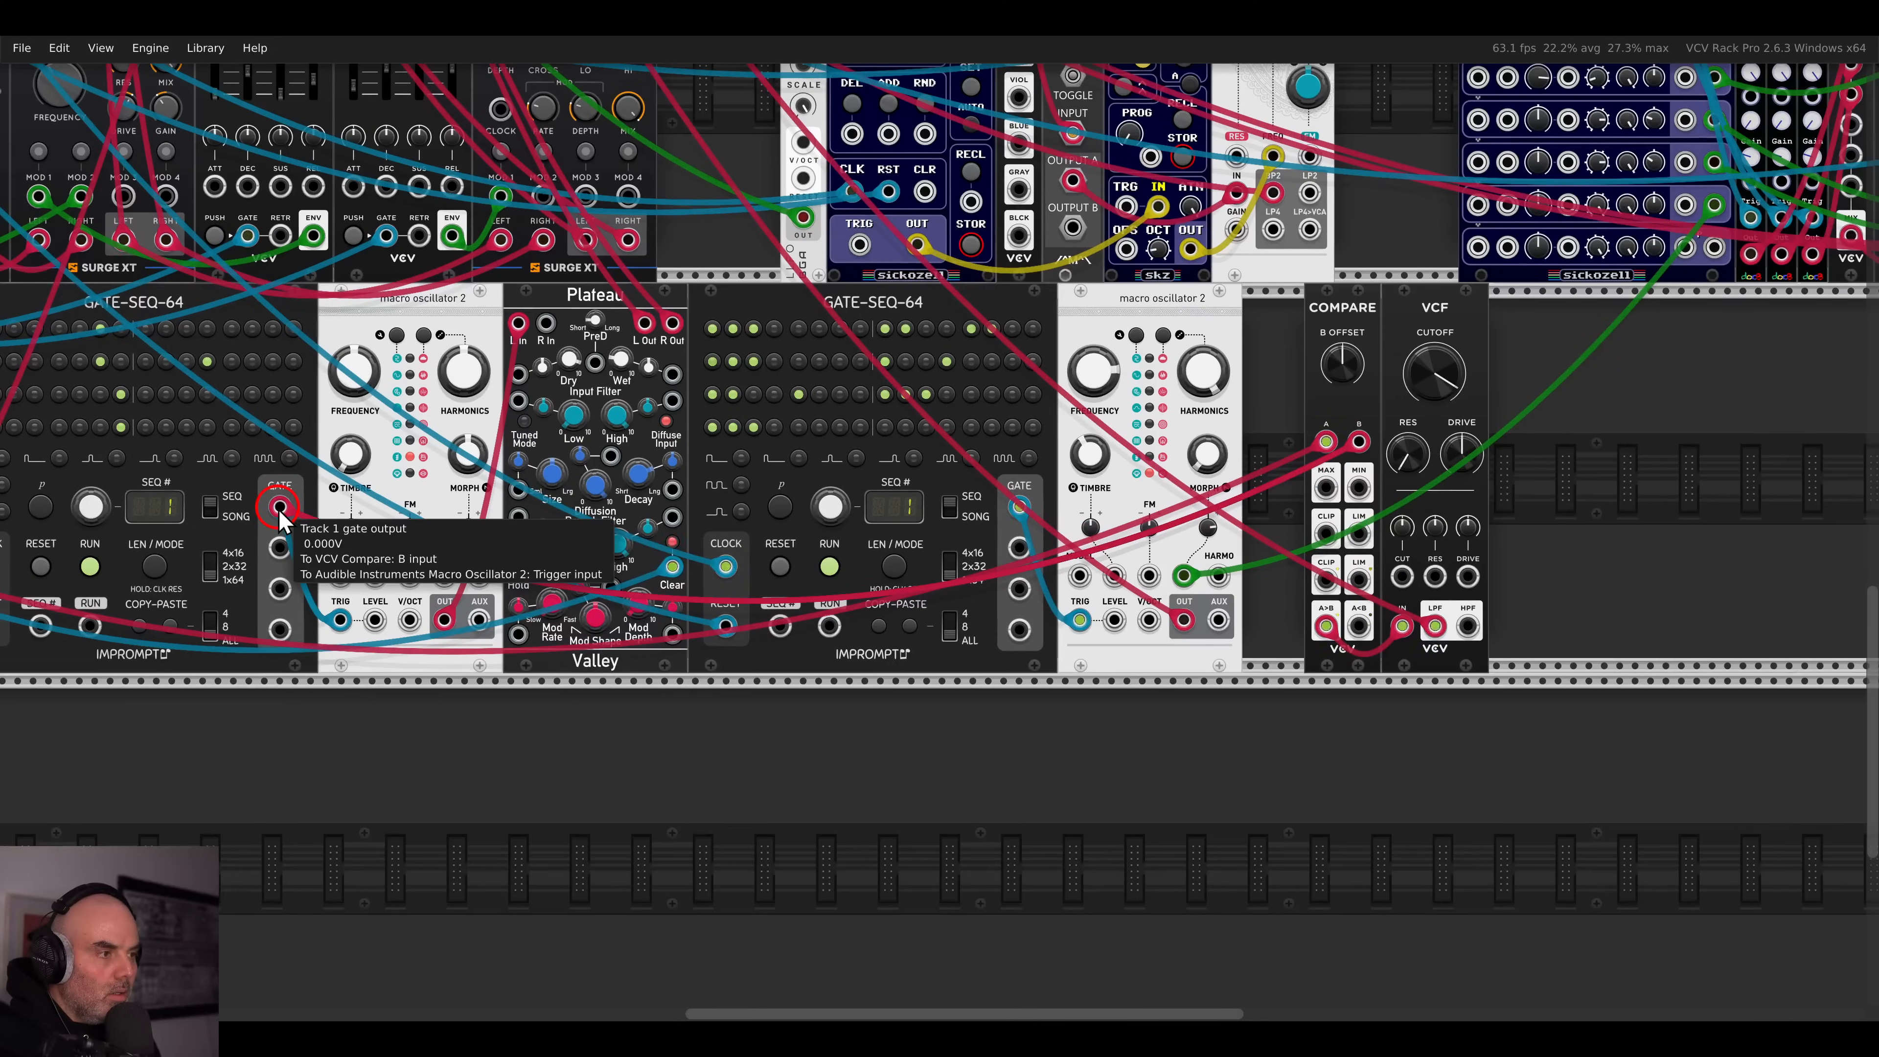
# - Remove the gate sequencer cables from Compare's A and B inputs
pyautogui.moveTo(1346, 452)
pyautogui.mouseDown()
pyautogui.moveTo(1297, 407)
pyautogui.moveTo(1361, 440)
pyautogui.mouseUp()
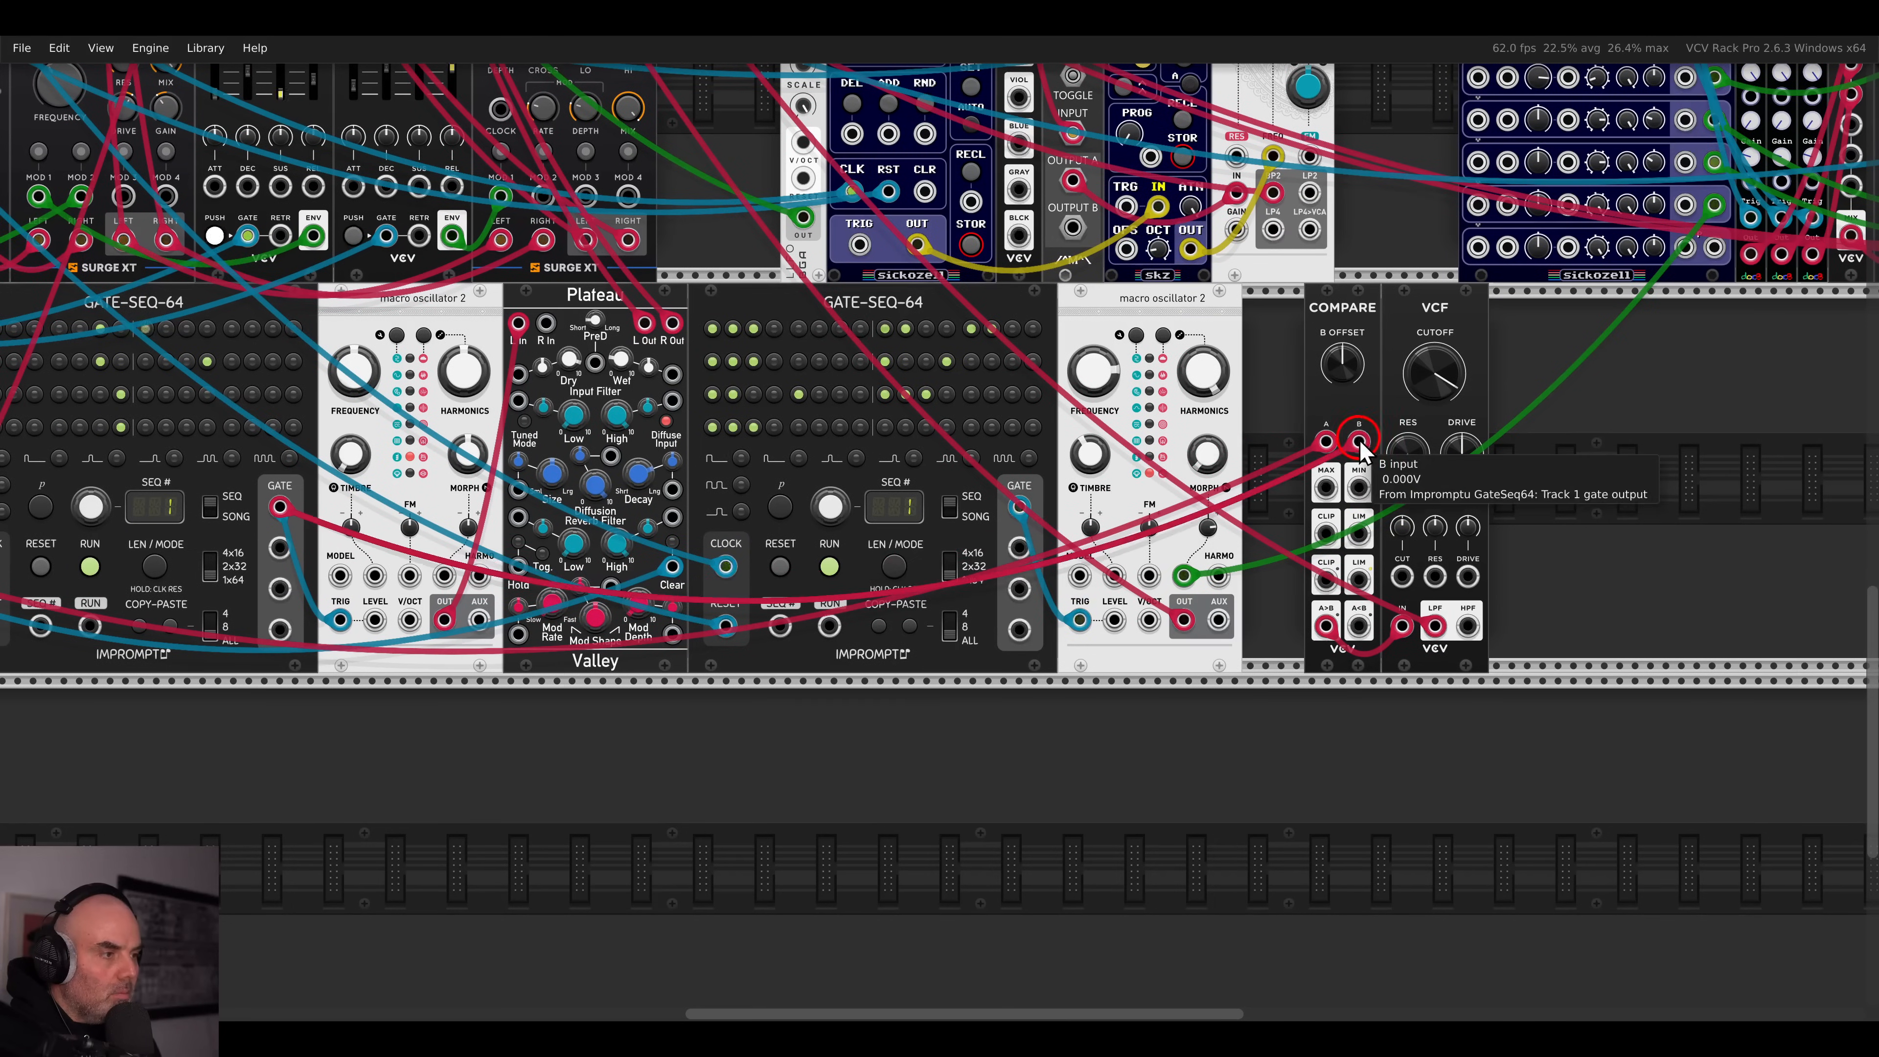
pyautogui.scroll(-3, 1259, 441)
pyautogui.moveTo(988, 329); pyautogui.dragTo(909, 514)
pyautogui.moveTo(1241, 626); pyautogui.dragTo(1218, 603)
pyautogui.moveTo(1001, 155); pyautogui.dragTo(947, 105)
pyautogui.moveTo(1287, 587); pyautogui.dragTo(944, 107)
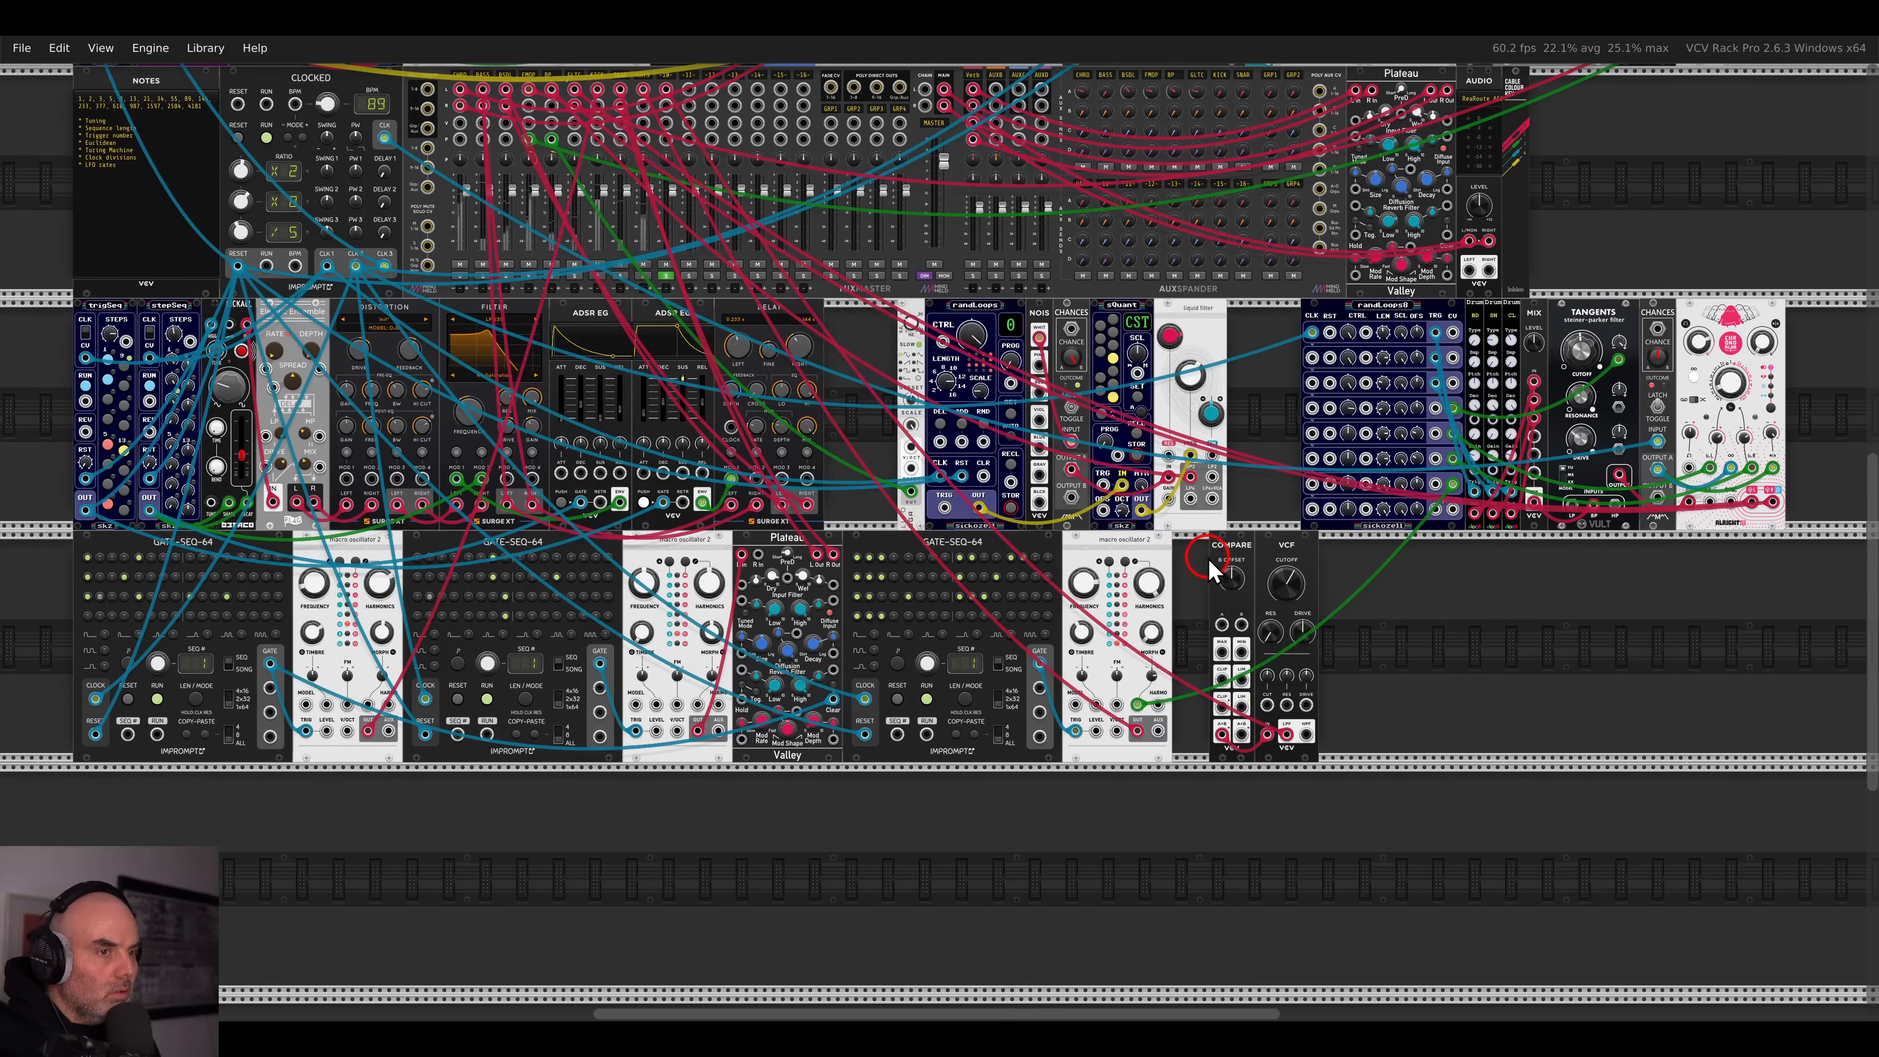
# - Patch a source from the upper rack rows to Compare's A input and adjust the VCF's cutoff
pyautogui.moveTo(1222, 625); pyautogui.dragTo(742, 478)
pyautogui.scroll(10, 1218, 627)
pyautogui.scroll(-10, 741, 477)
pyautogui.moveTo(1284, 490); pyautogui.dragTo(1222, 415)
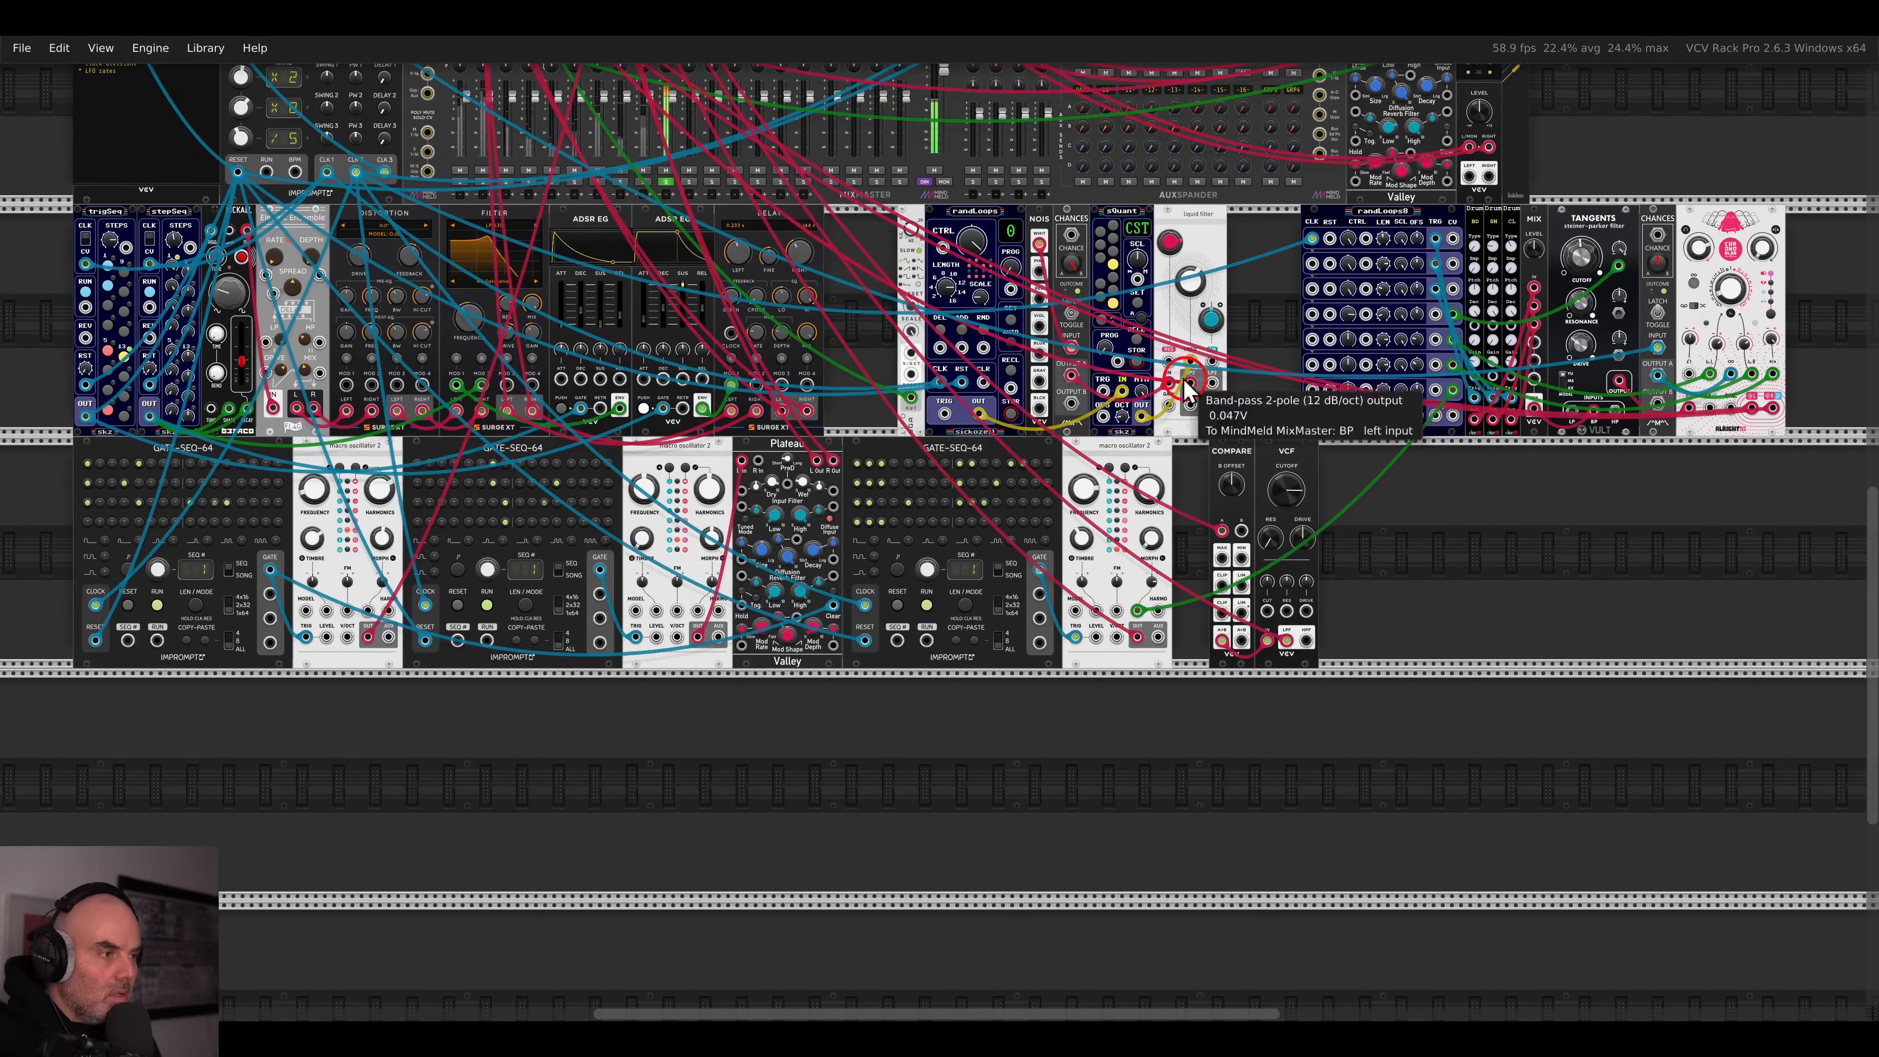
# - Set the -10- mixer channel's Verb send to about -13.9 dB and its gain adjust to -6.8 dB
pyautogui.scroll(5, 1222, 415)
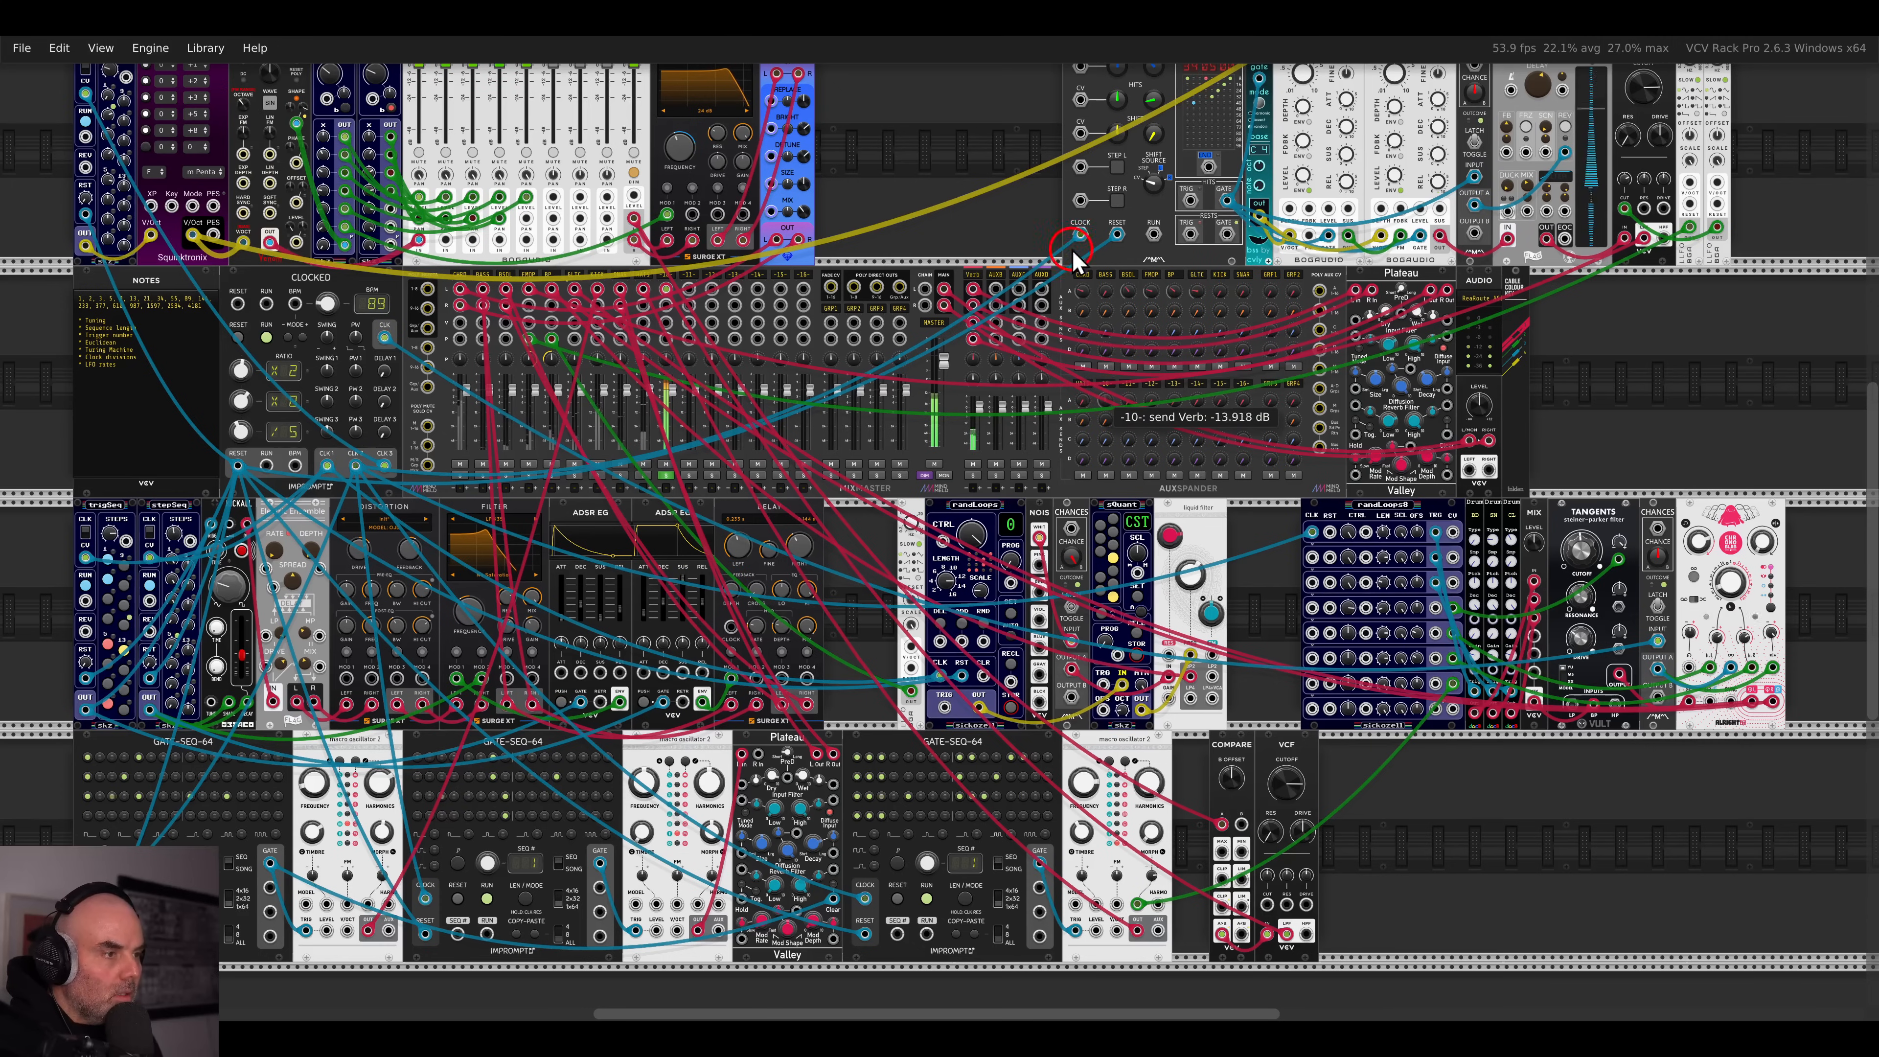
pyautogui.rightClick(668, 280)
pyautogui.moveTo(814, 324); pyautogui.dragTo(654, 339)
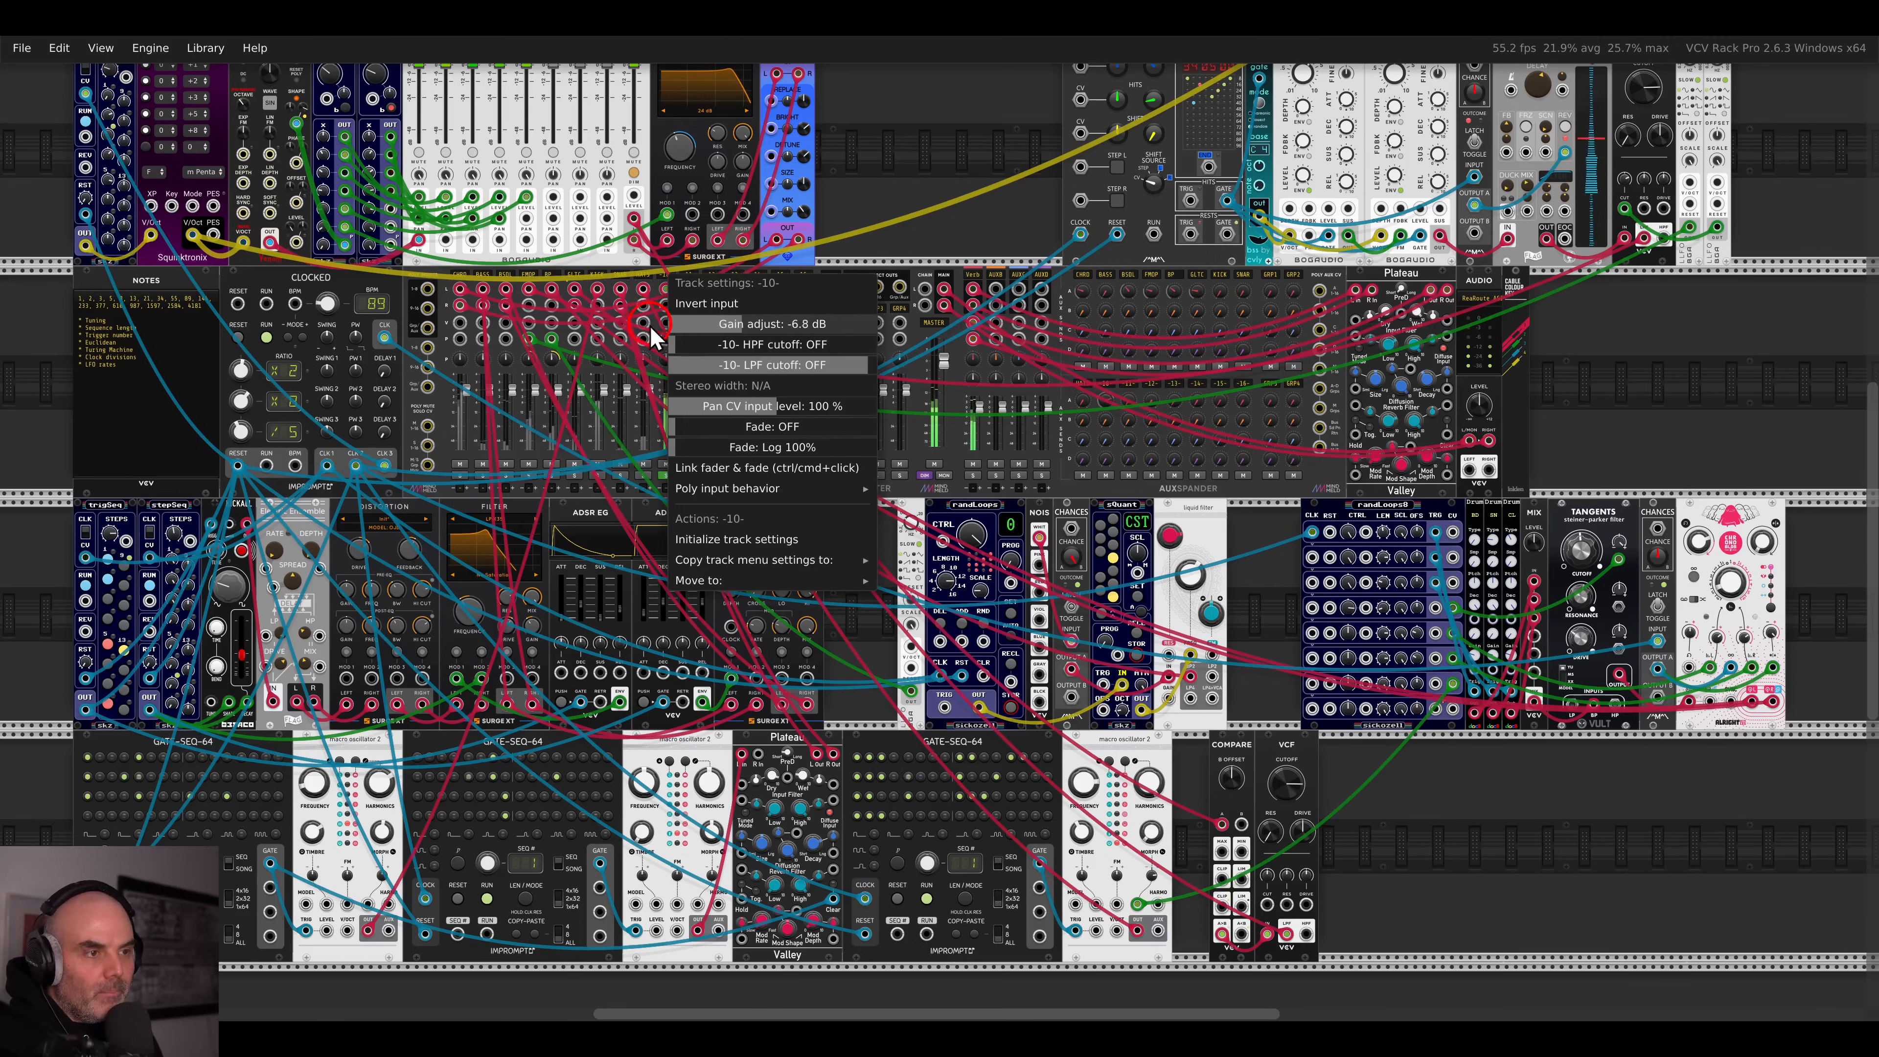
pyautogui.click(624, 335)
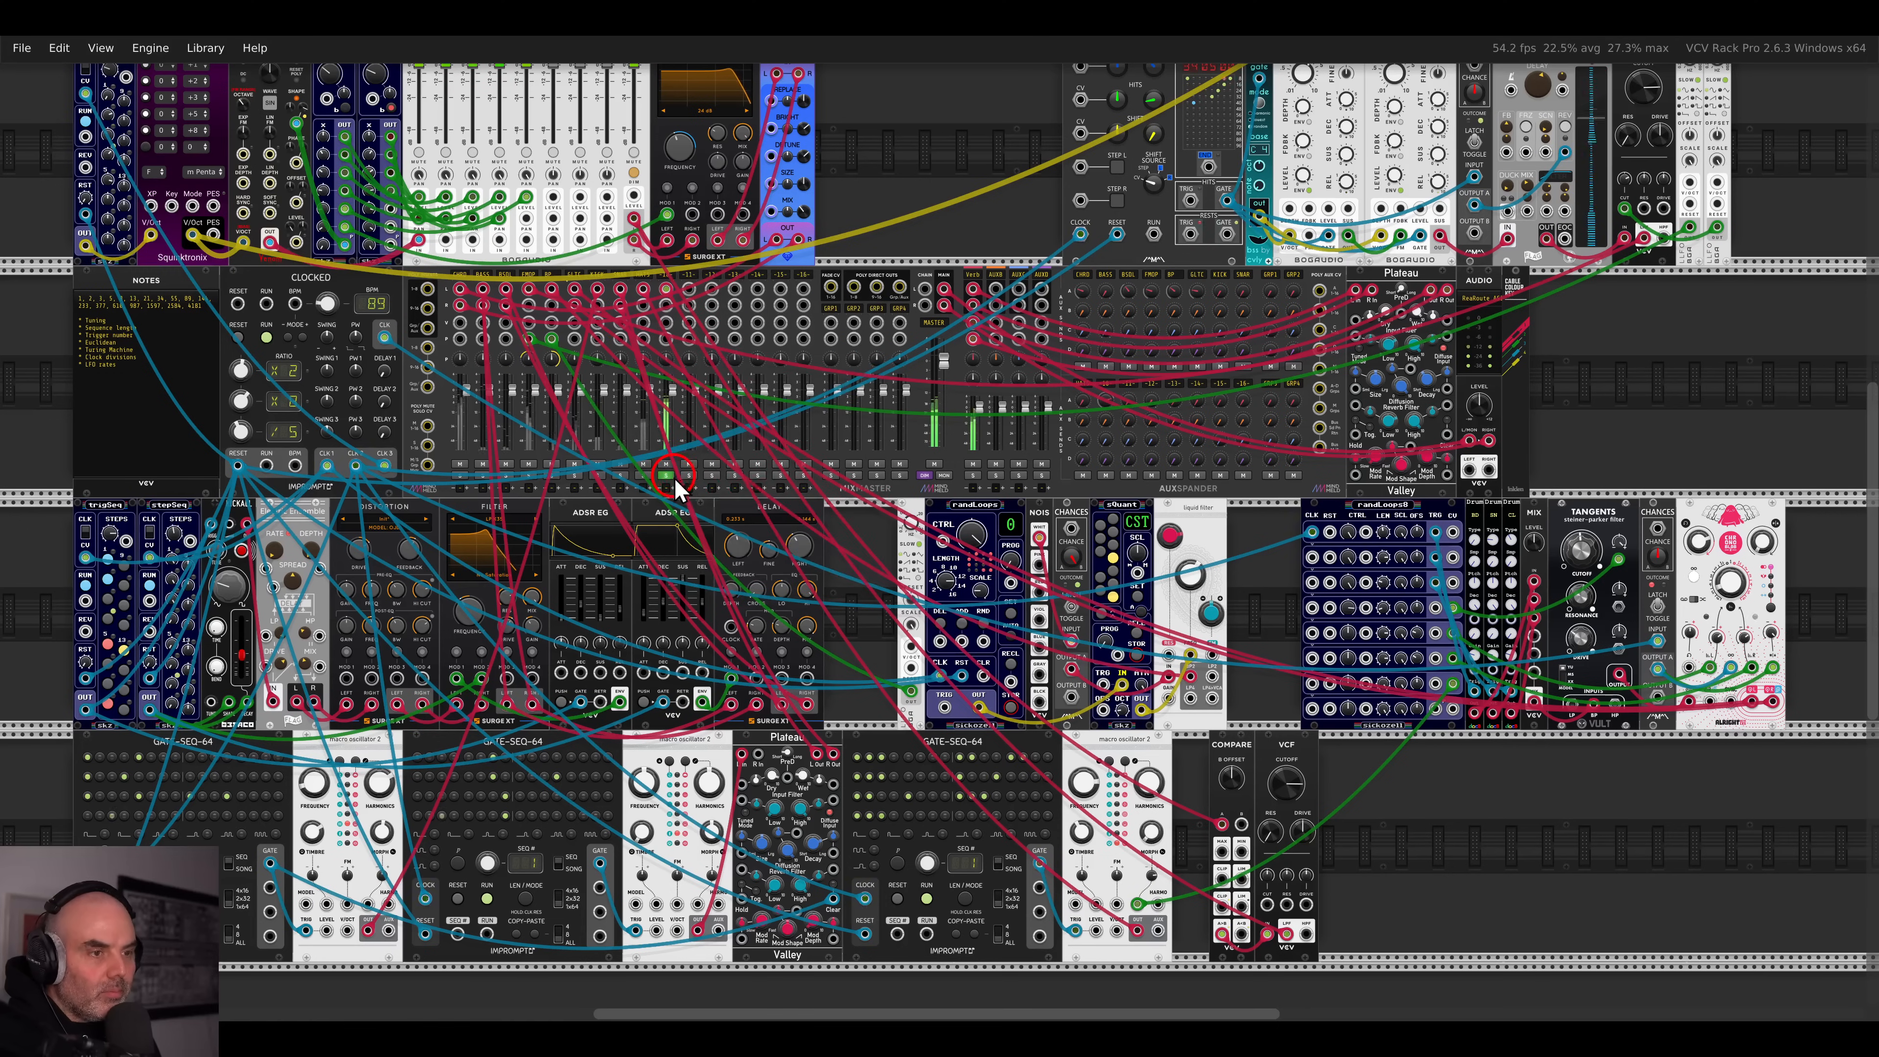
# - Unsolo the -10- channel and patch the modulator7 Compact's #5 output to the VCF's frequency input
pyautogui.scroll(-3, 1425, 637)
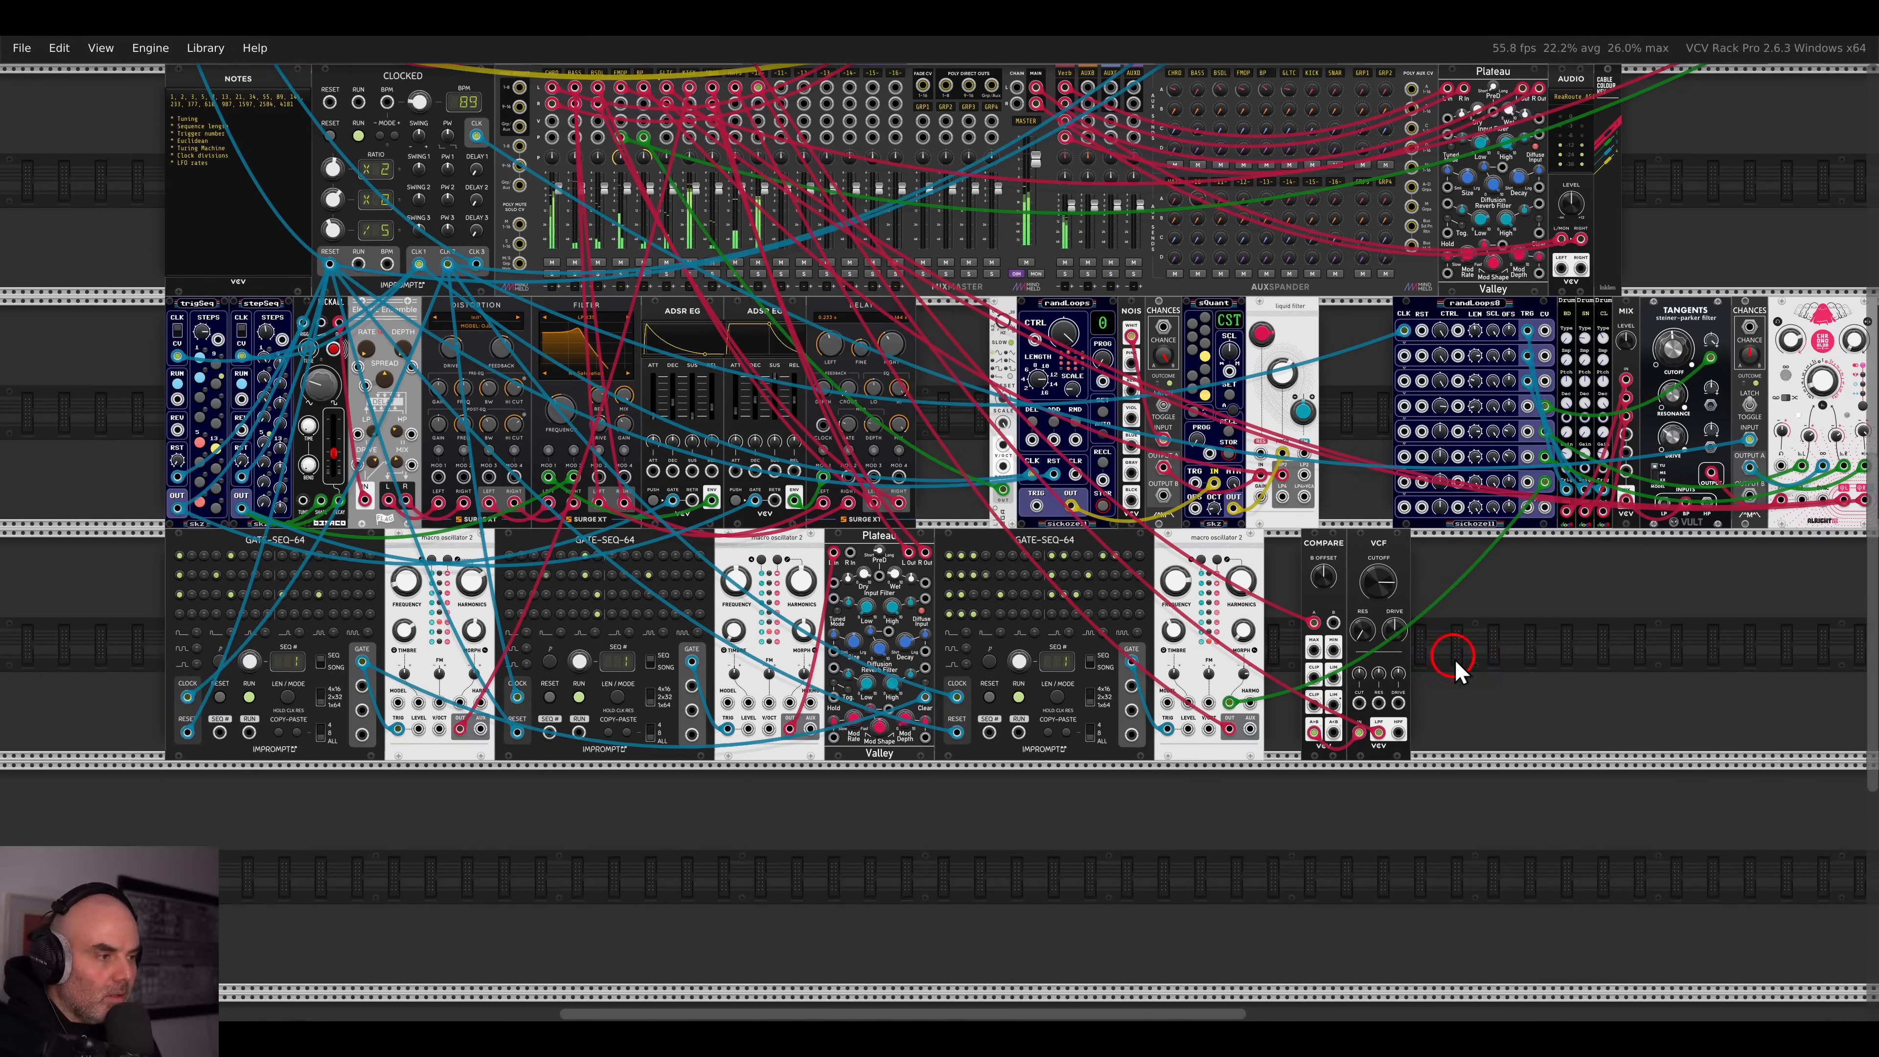
pyautogui.scroll(2, 1461, 674)
pyautogui.moveTo(1317, 718); pyautogui.dragTo(392, 462)
pyautogui.scroll(4, 1443, 666)
pyautogui.scroll(5, 1443, 665)
pyautogui.hscroll(6, 1443, 664)
pyautogui.hscroll(-9, 1443, 665)
pyautogui.scroll(-10, 396, 465)
pyautogui.hscroll(8, 443, 474)
# - Raise the VCF's cutoff modulation amount
pyautogui.moveTo(1049, 528); pyautogui.dragTo(1046, 541)
pyautogui.moveTo(1033, 614); pyautogui.dragTo(1016, 544)
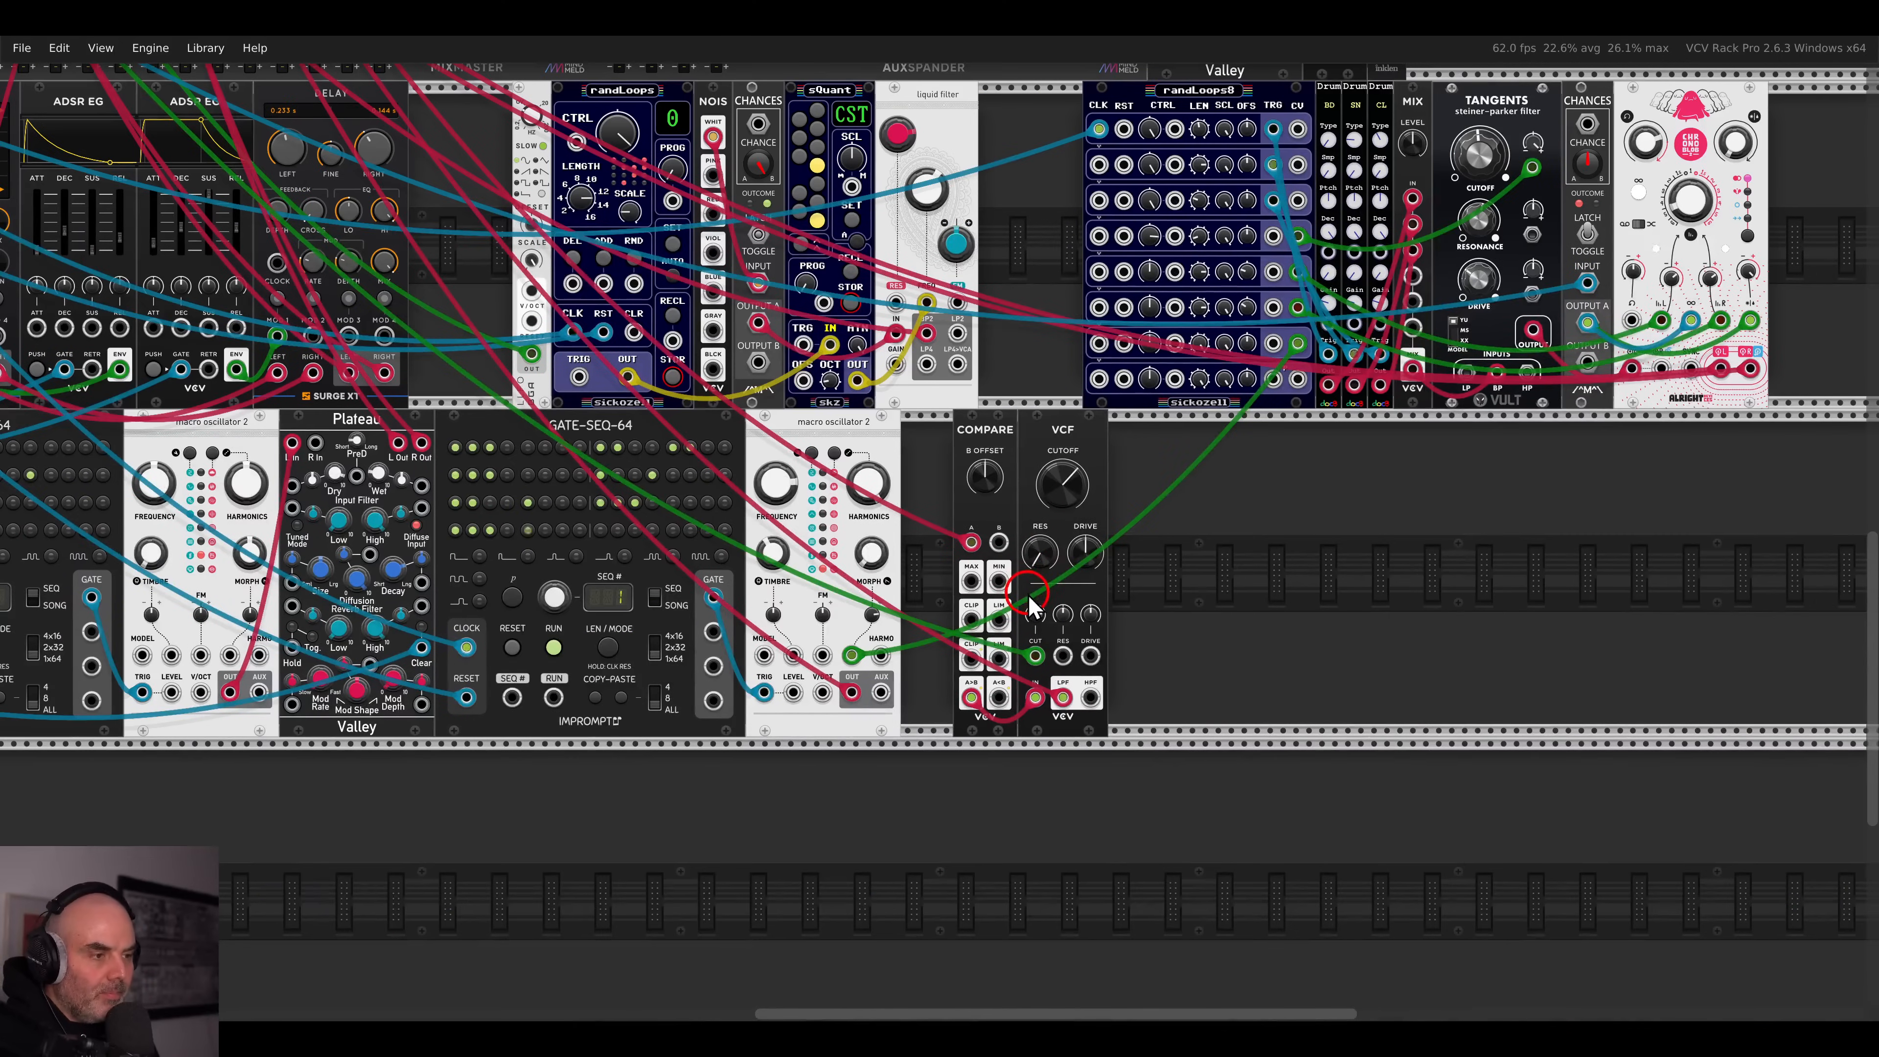
pyautogui.scroll(-3, 932, 509)
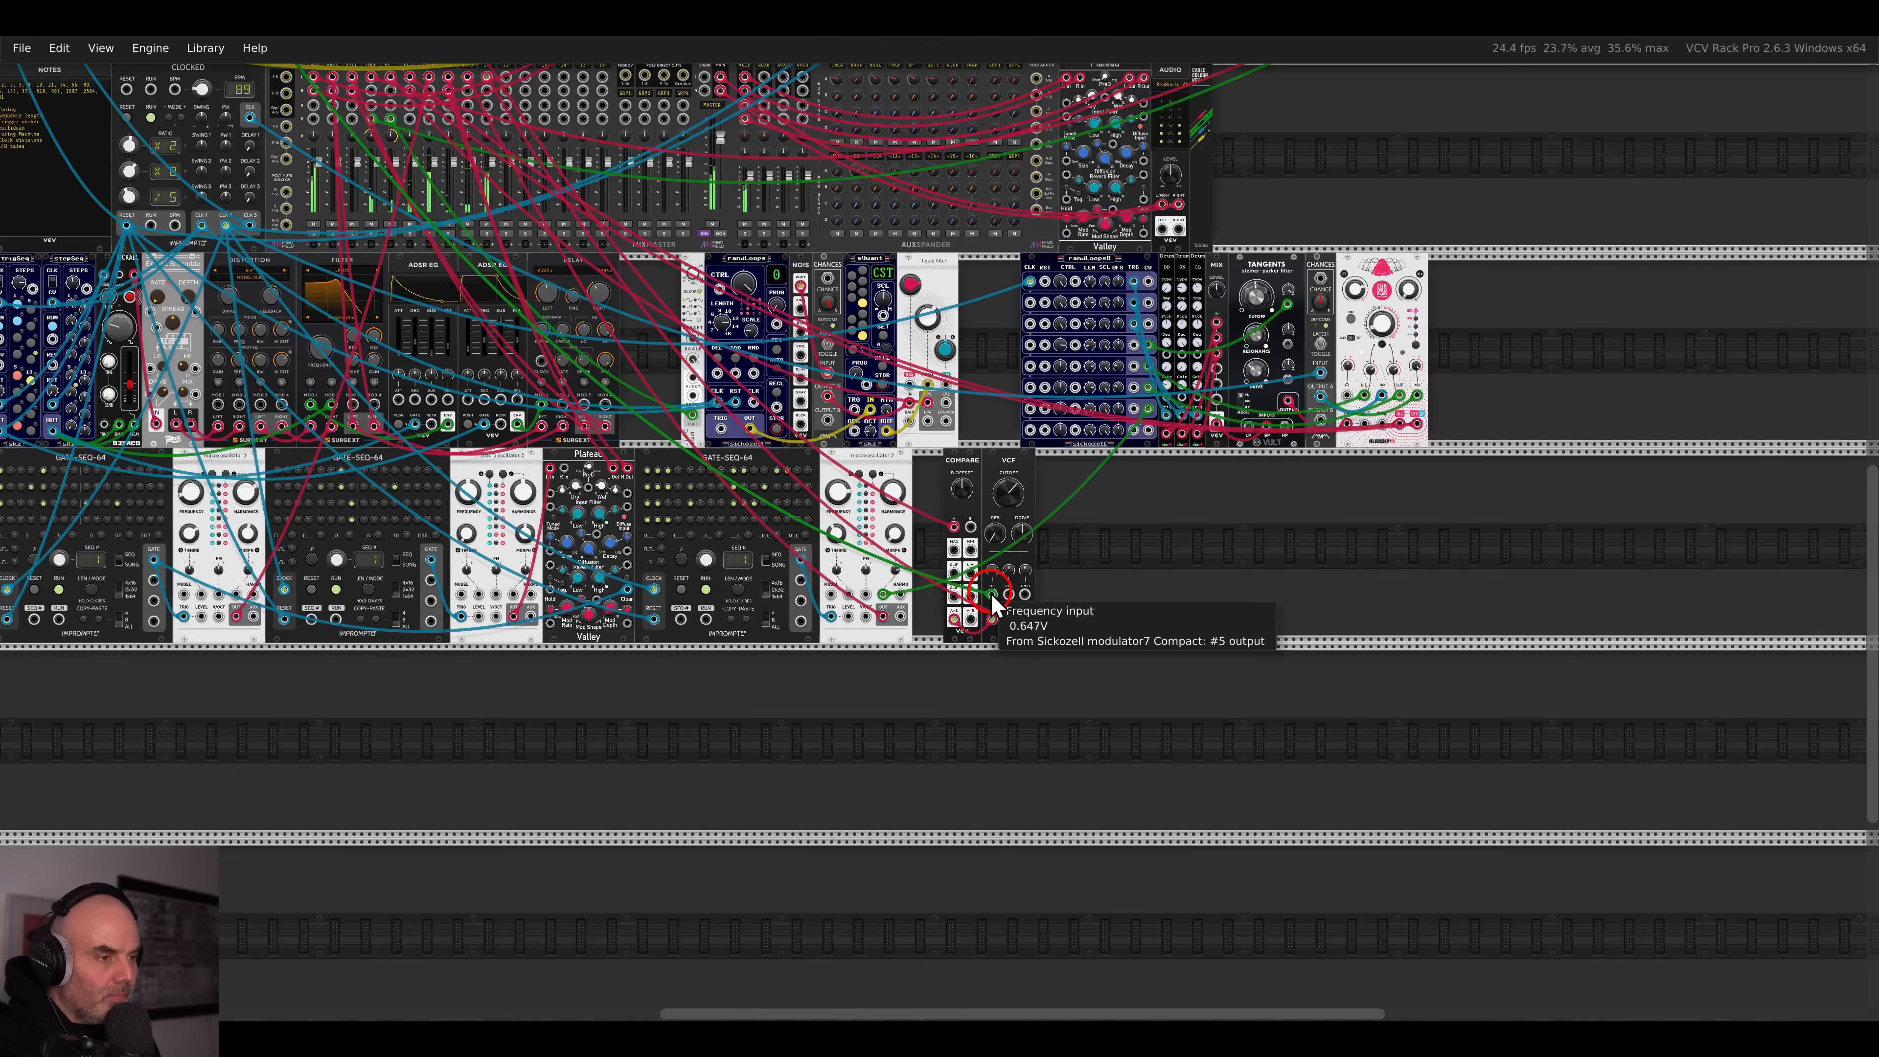
pyautogui.scroll(5, 995, 603)
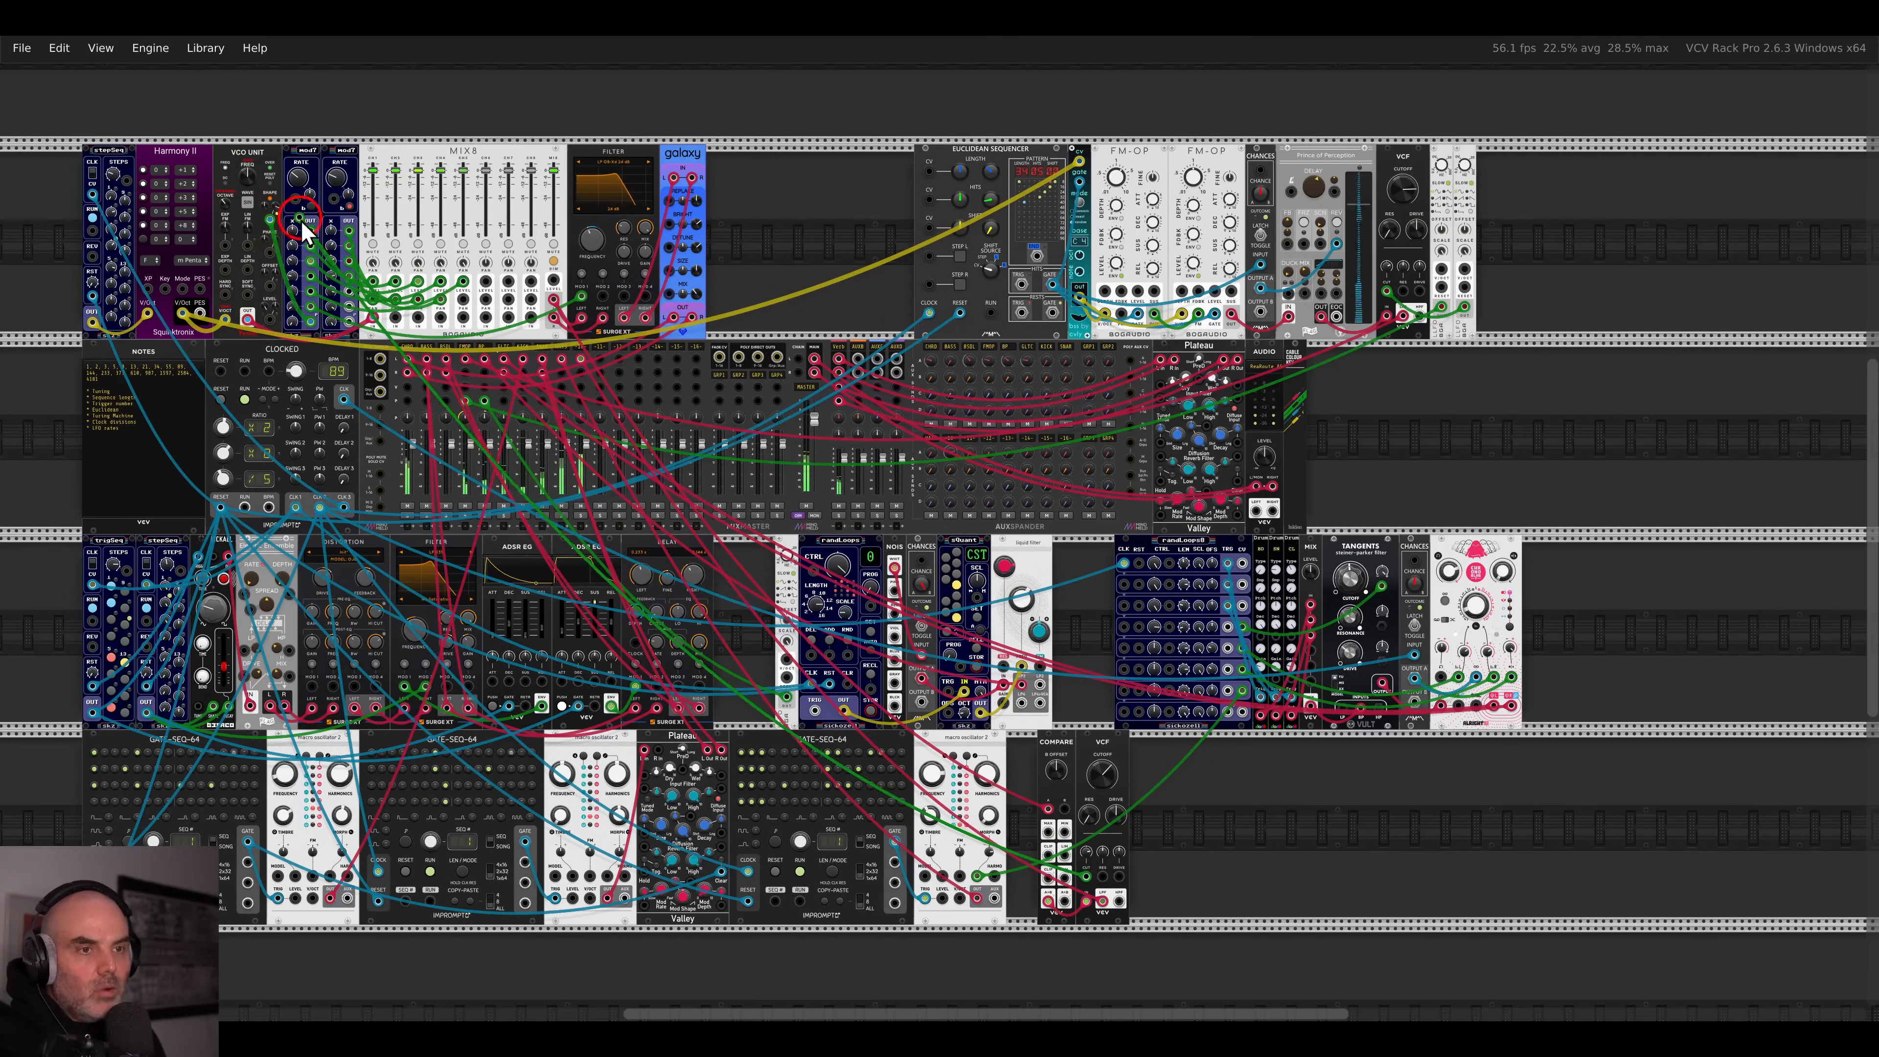
pyautogui.scroll(-4, 315, 251)
pyautogui.moveTo(316, 249); pyautogui.dragTo(316, 186)
pyautogui.moveTo(796, 271); pyautogui.dragTo(955, 460)
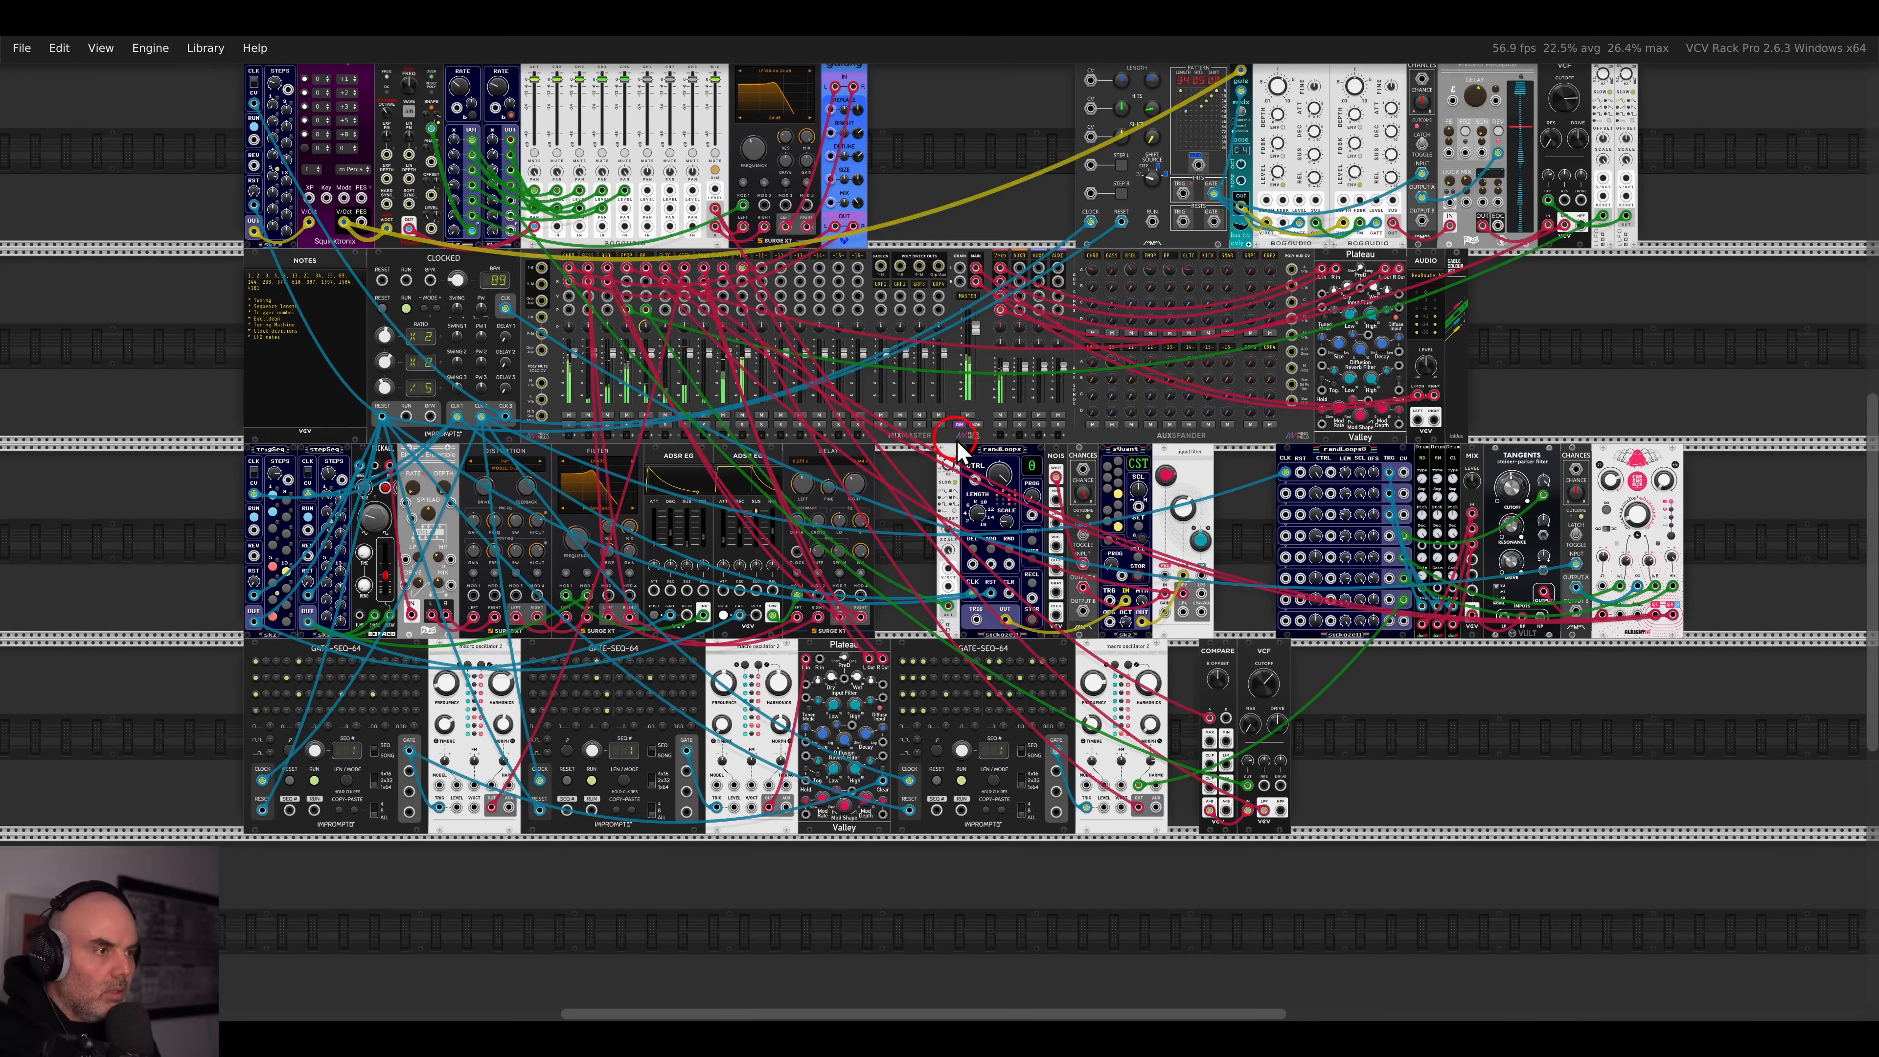
# - Lower the -10- mixer channel's gain adjust to -15.8 dB
pyautogui.rightClick(743, 257)
pyautogui.moveTo(886, 310); pyautogui.dragTo(729, 309)
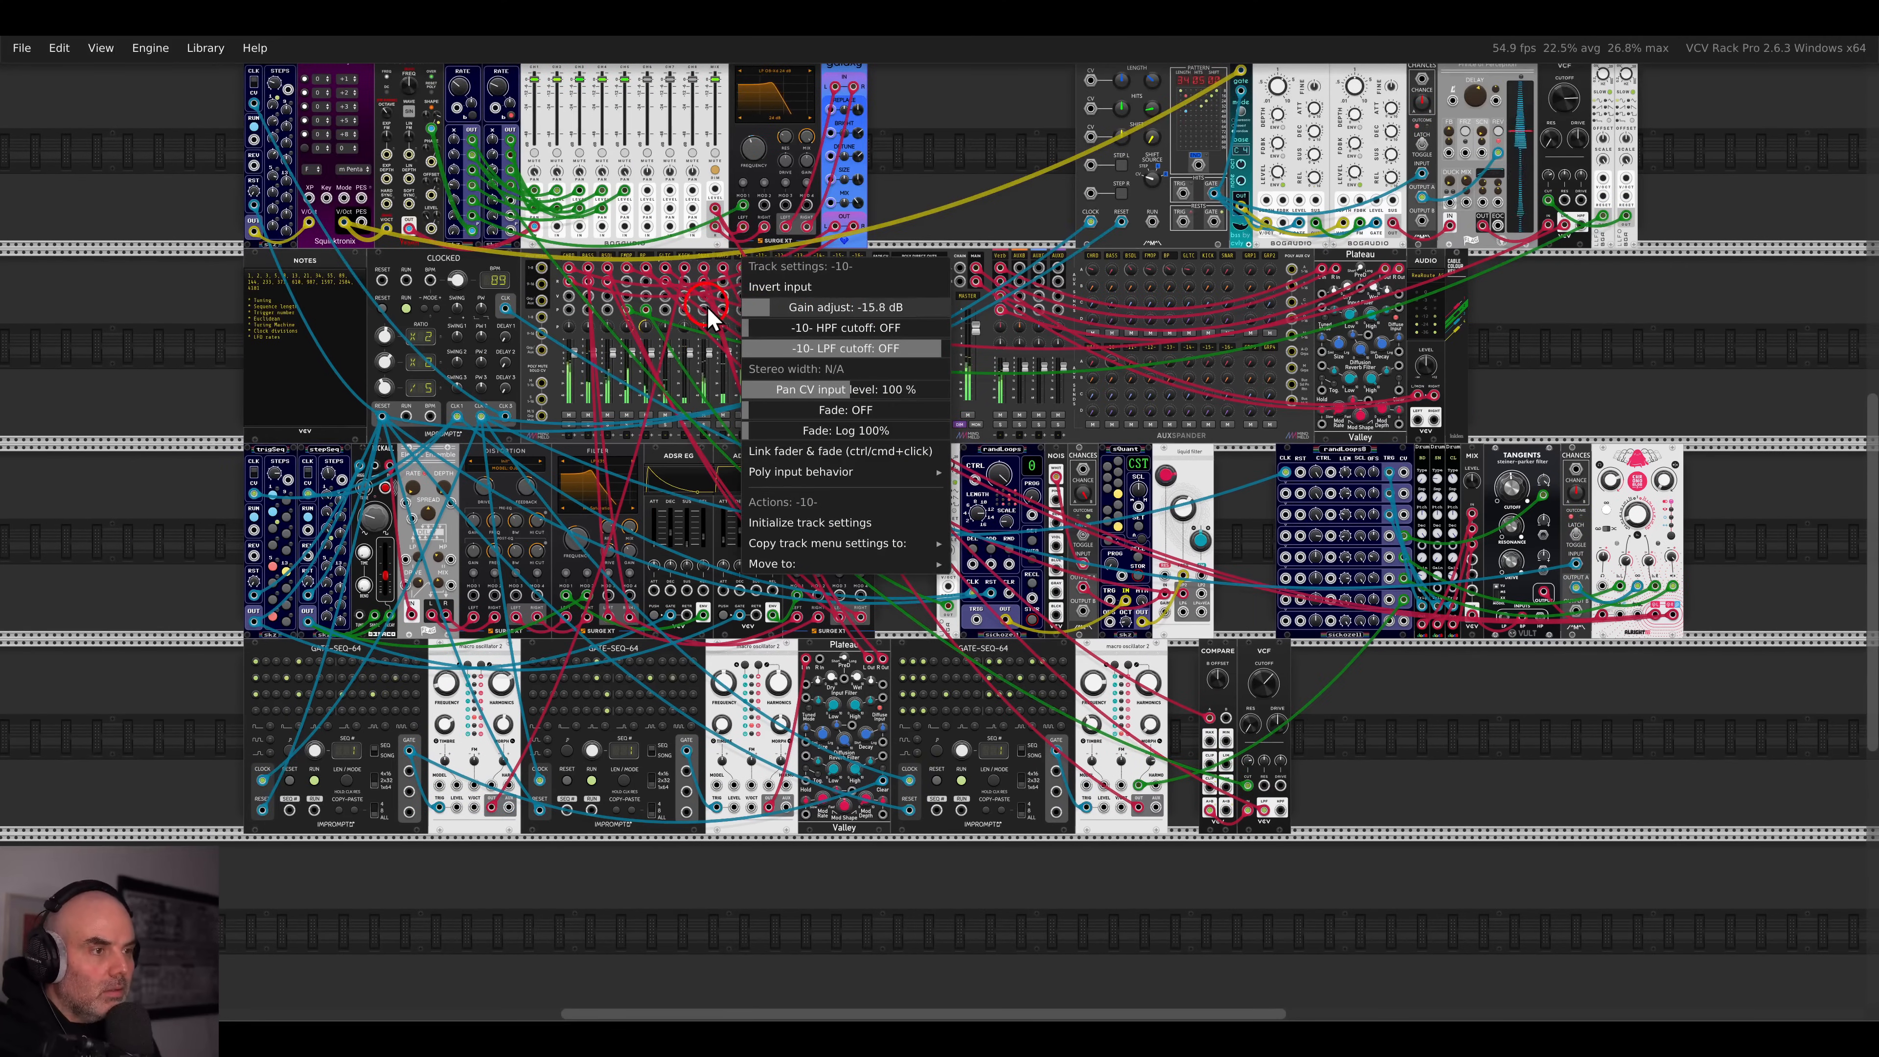
pyautogui.moveTo(957, 186); pyautogui.dragTo(954, 288)
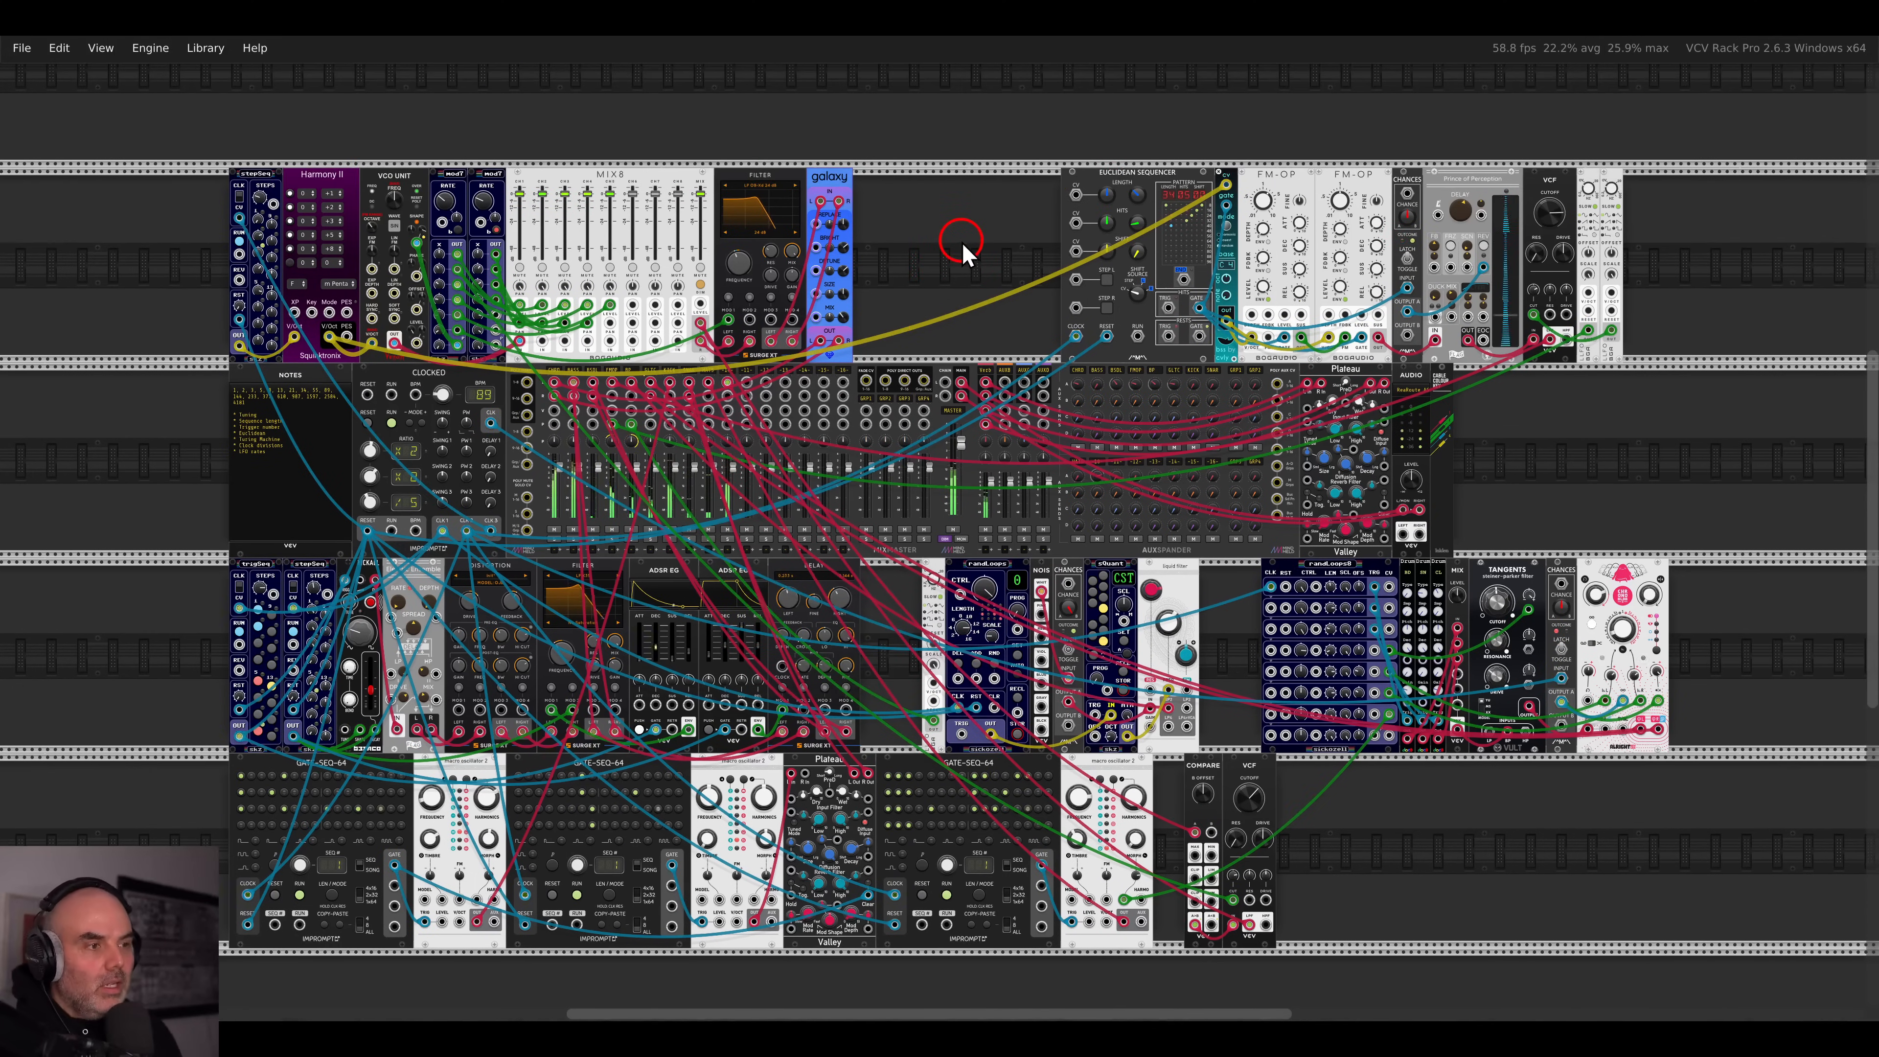
pyautogui.moveTo(938, 318); pyautogui.dragTo(1060, 435)
pyautogui.click(1005, 273)
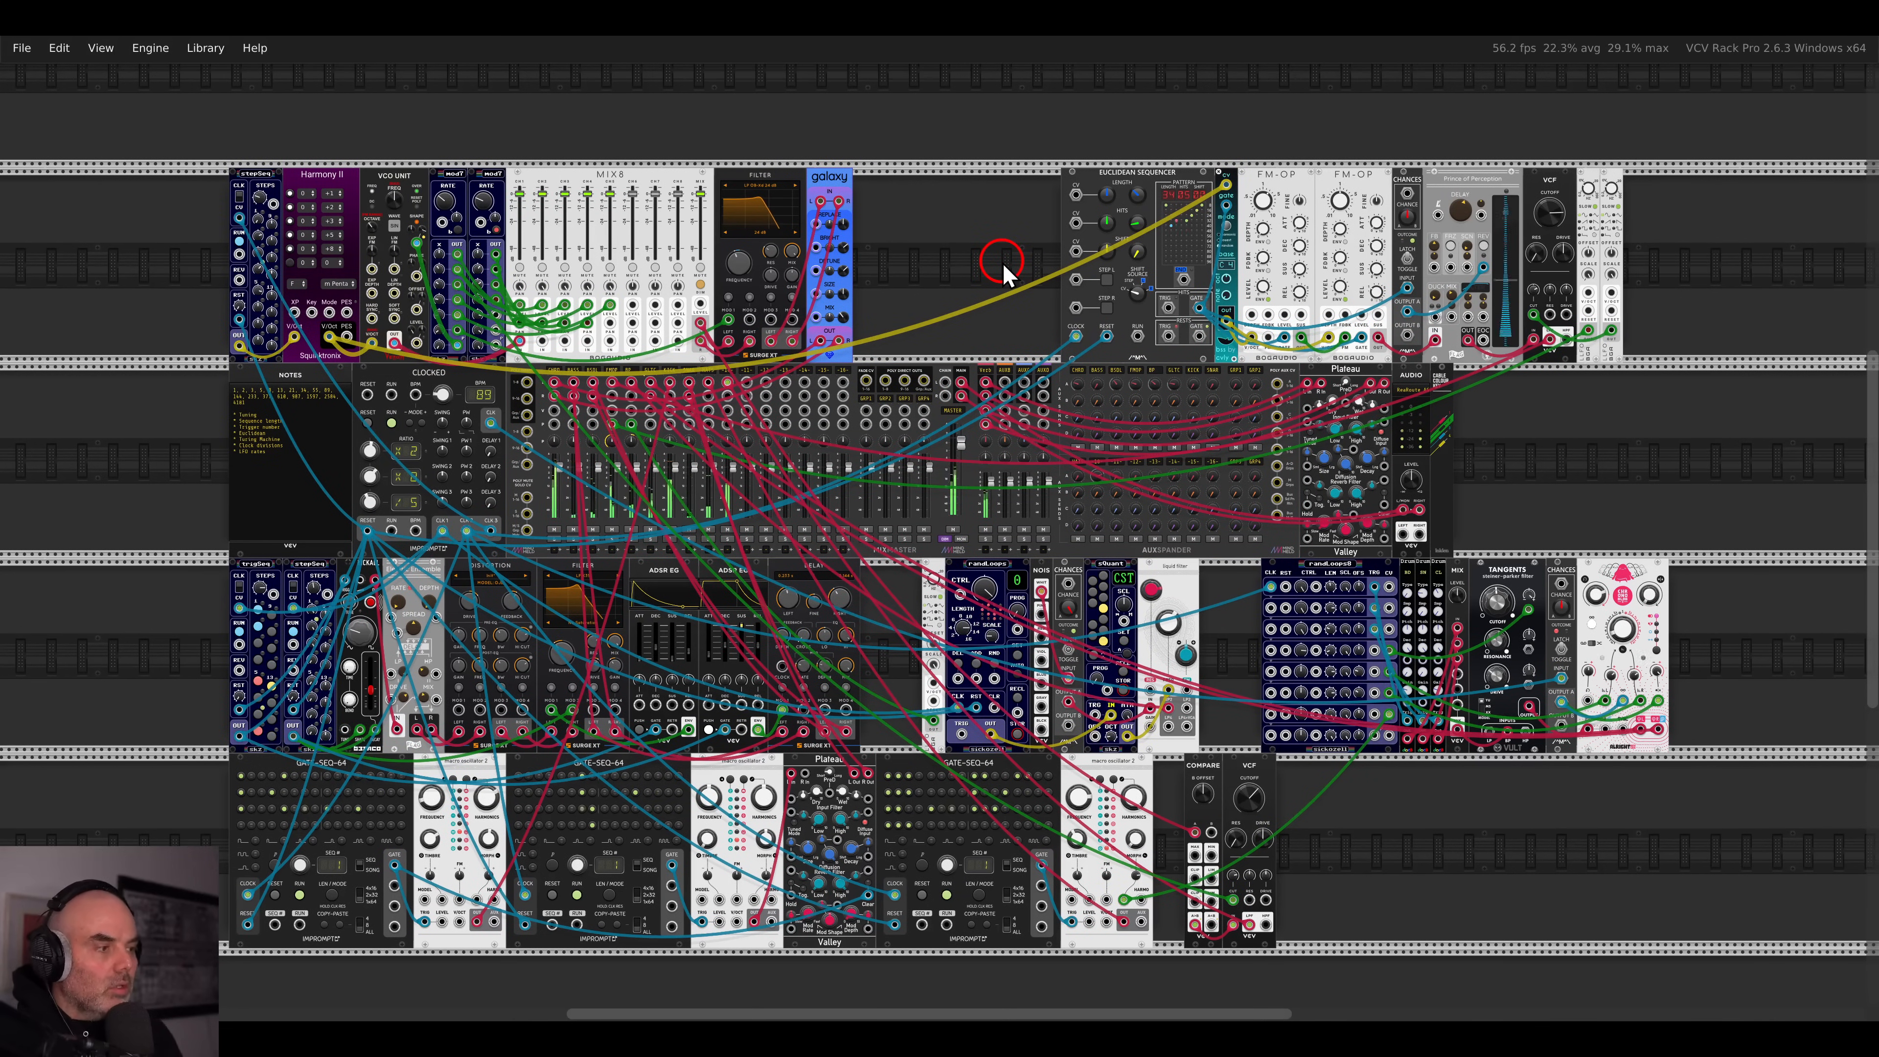